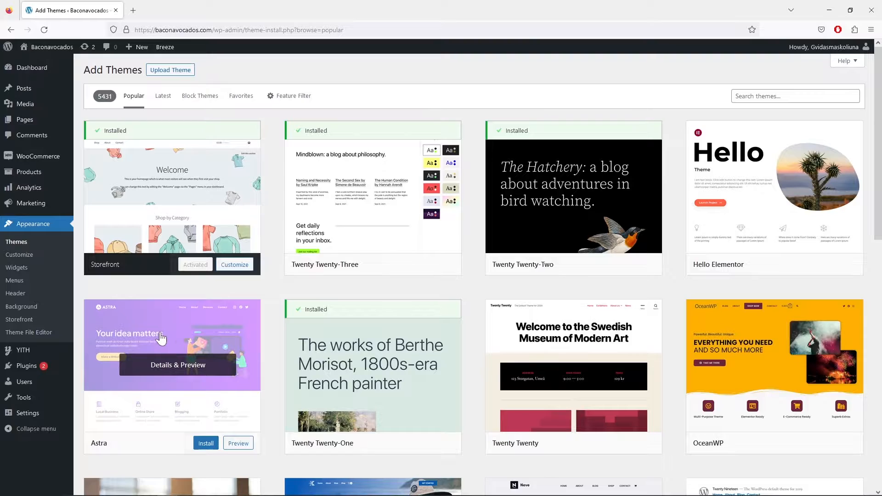
# Install and activate the Astra theme, and view the live site with it.
pyautogui.scroll(-2, 168, 356)
pyautogui.click(211, 354)
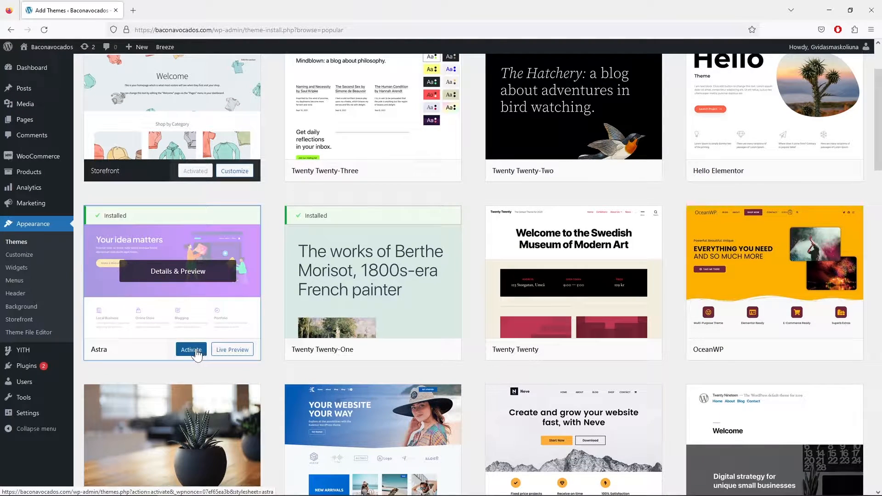
pyautogui.click(197, 354)
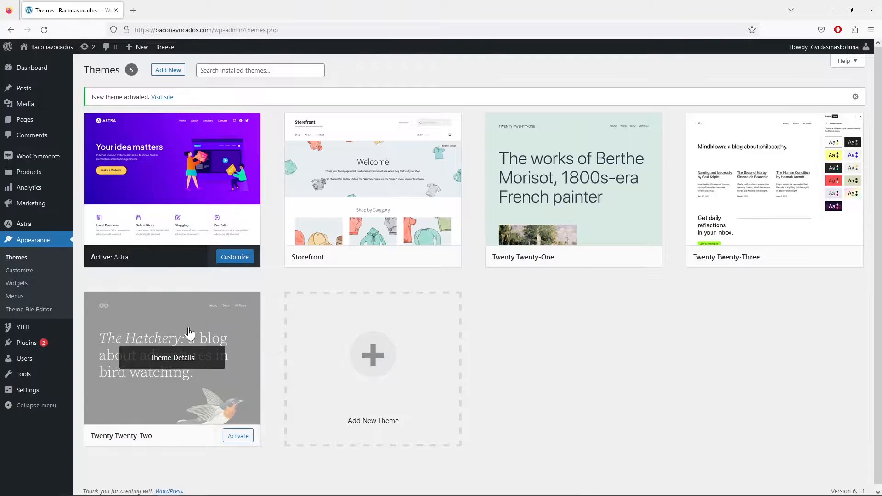
pyautogui.click(162, 98)
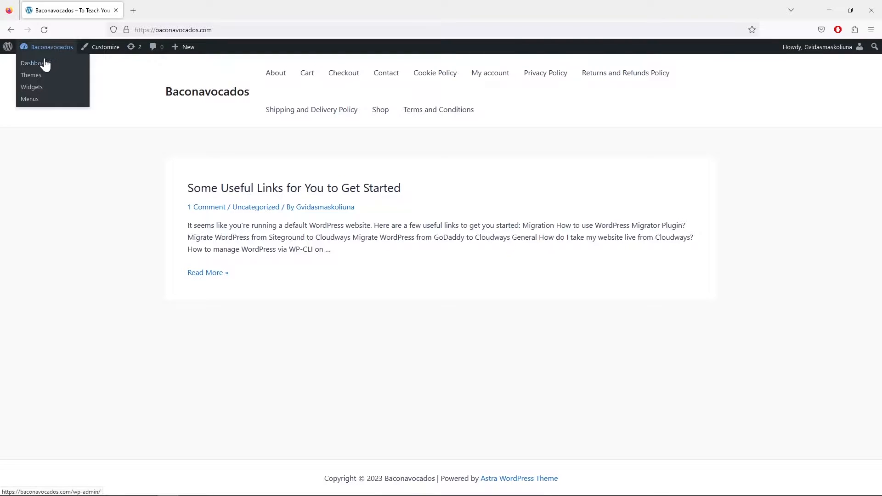
# Search the plugin directory for "starter templates", and install and activate the Starter Templates plugin by Brainstorm Force.
pyautogui.click(45, 63)
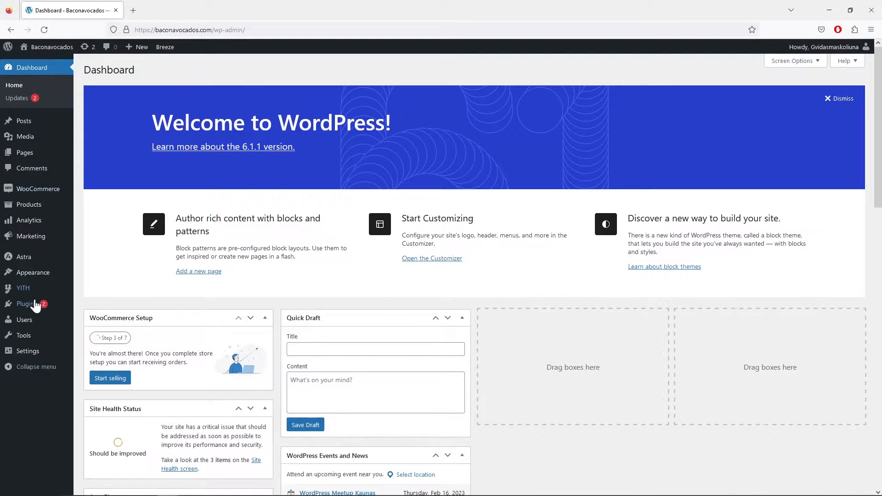
pyautogui.moveTo(34, 307)
pyautogui.click(99, 320)
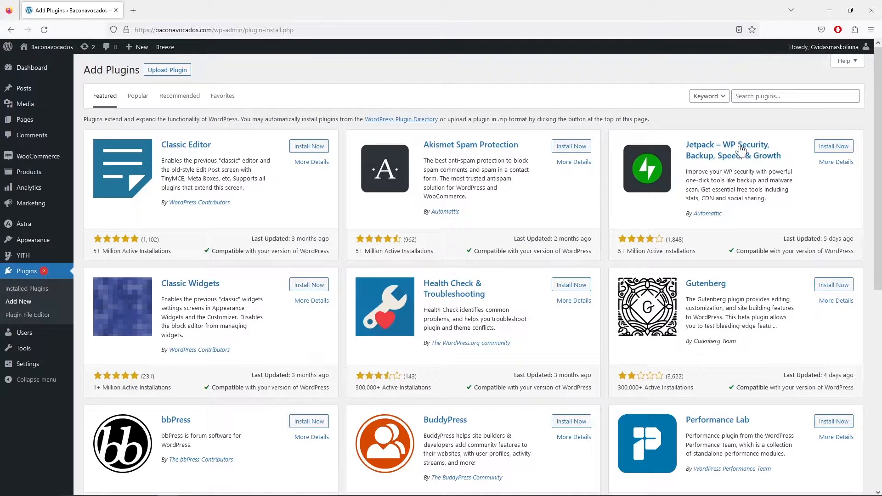
pyautogui.click(782, 96)
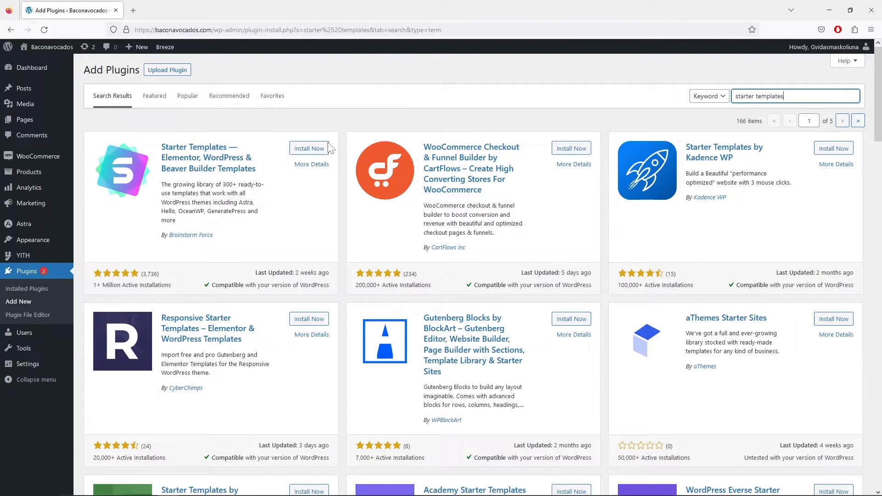
pyautogui.click(321, 150)
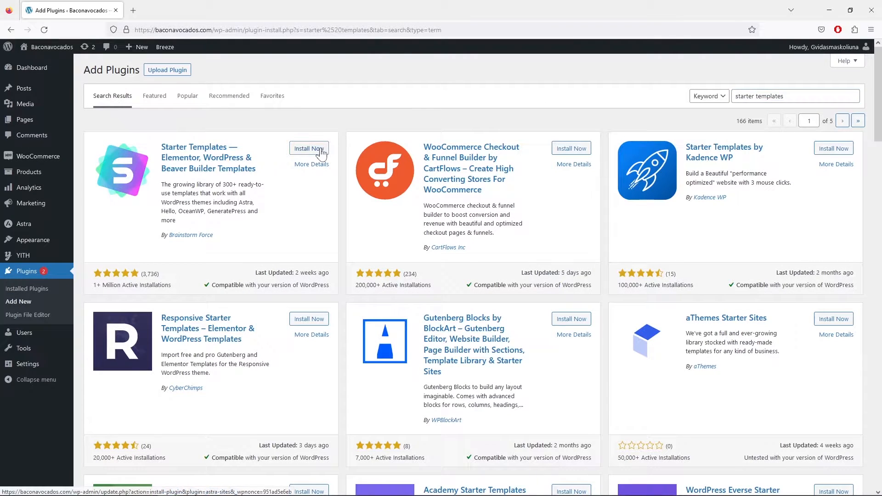
pyautogui.click(321, 150)
pyautogui.click(322, 153)
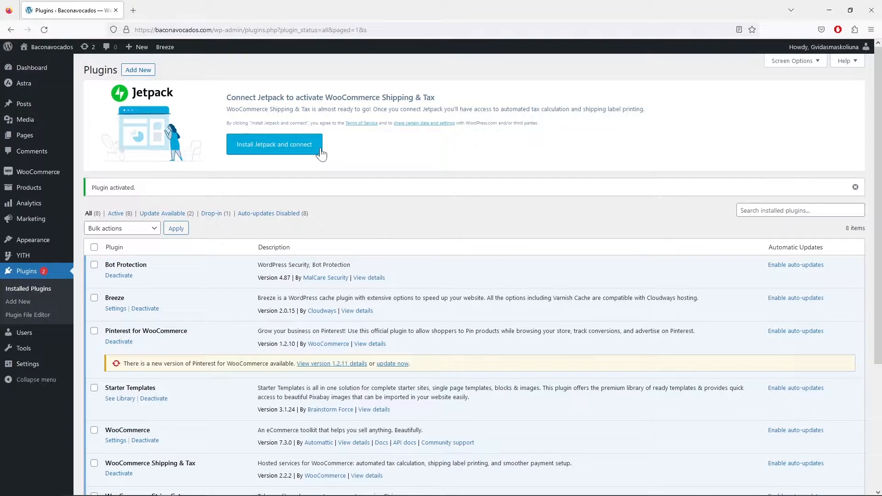
# Open the Starter Templates library, start building the website, and select Elementor as the page builder.
pyautogui.scroll(-3, 325, 165)
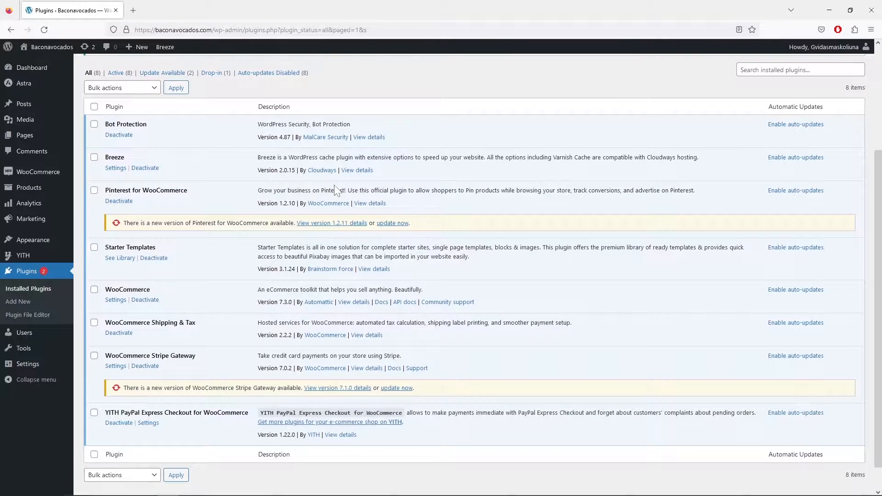
pyautogui.click(115, 258)
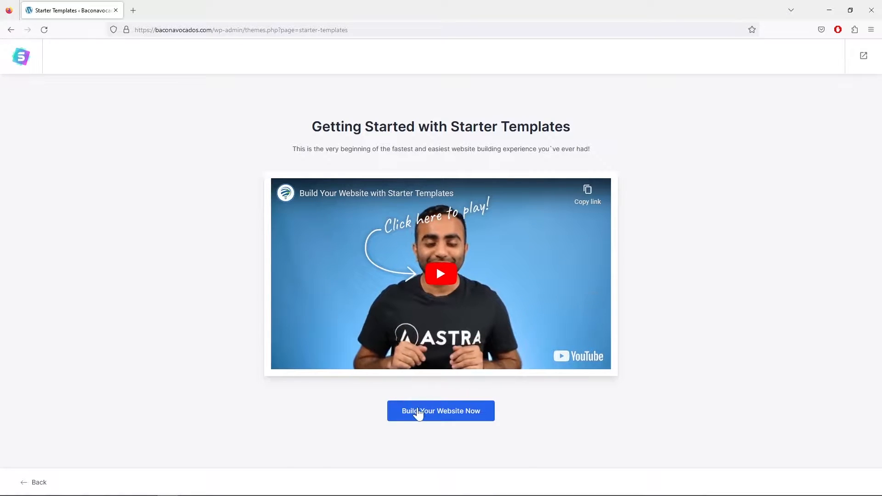
pyautogui.click(419, 411)
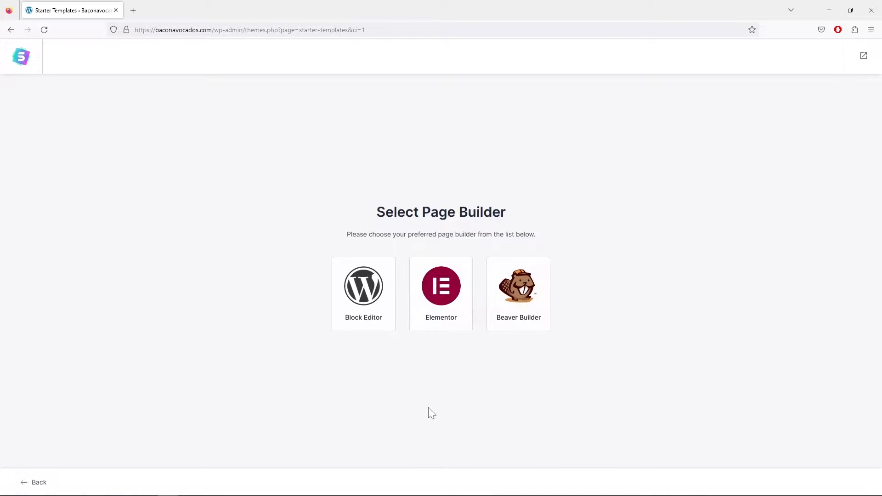
pyautogui.click(453, 324)
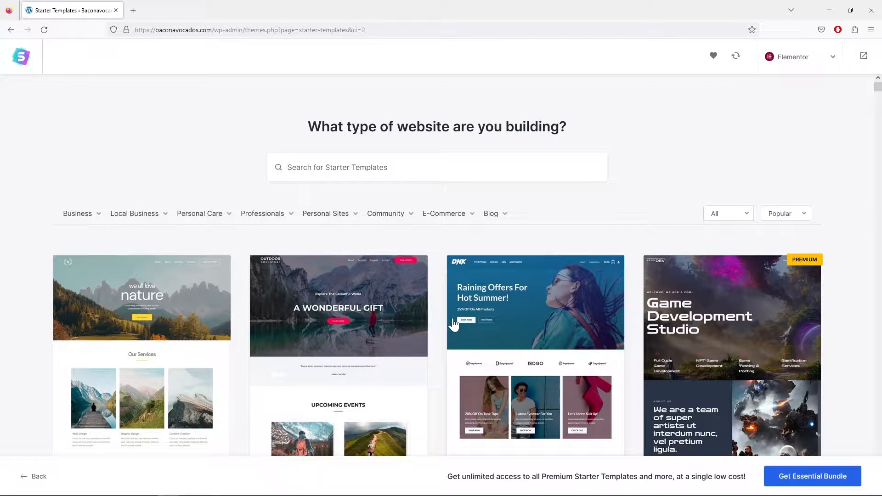
# Filter the templates by E-Commerce and select the Organic Store template, skipping the logo upload.
pyautogui.click(448, 223)
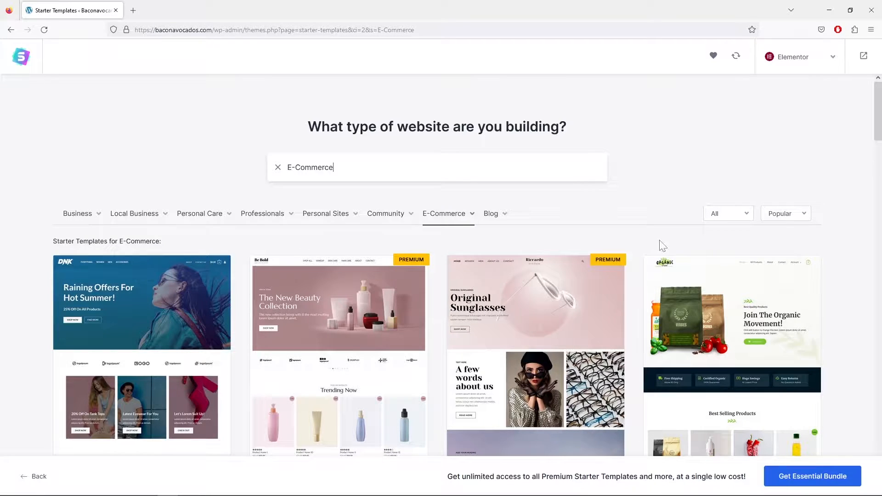
pyautogui.scroll(-3, 731, 281)
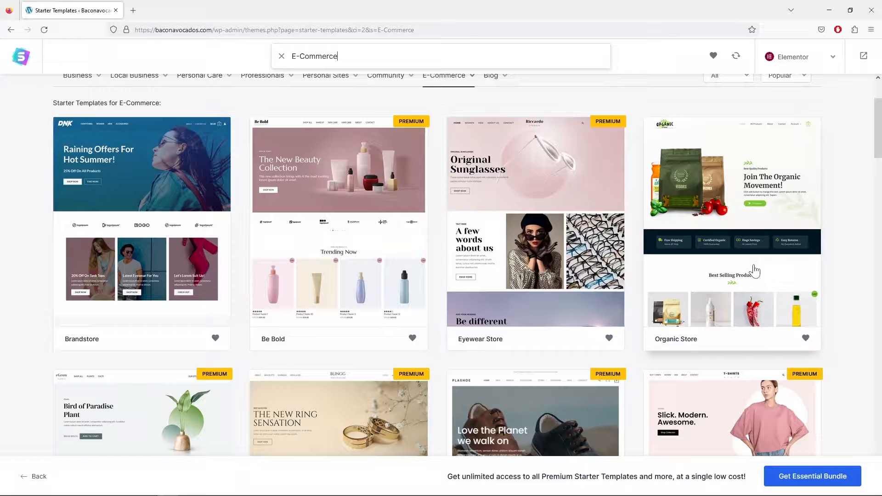
pyautogui.click(756, 271)
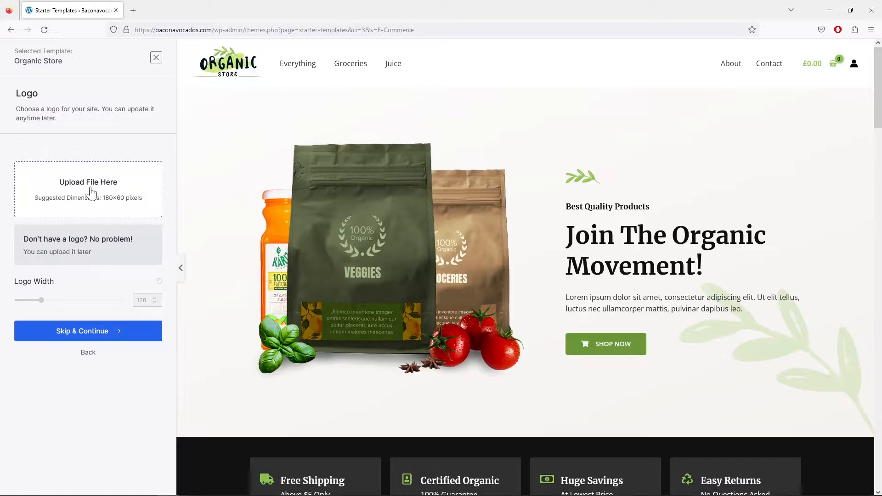
pyautogui.click(107, 332)
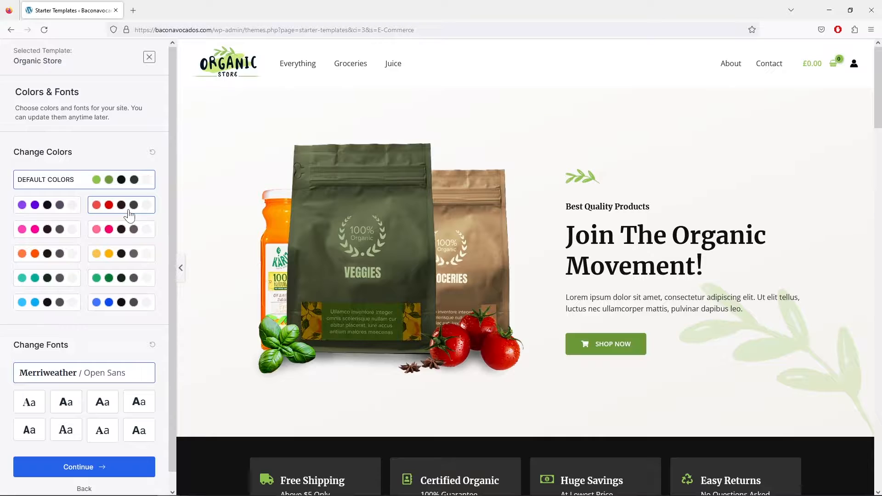
# Apply the teal colour palette and the Montserrat / Lato font pair to the template, and continue to the final setup form.
pyautogui.click(65, 282)
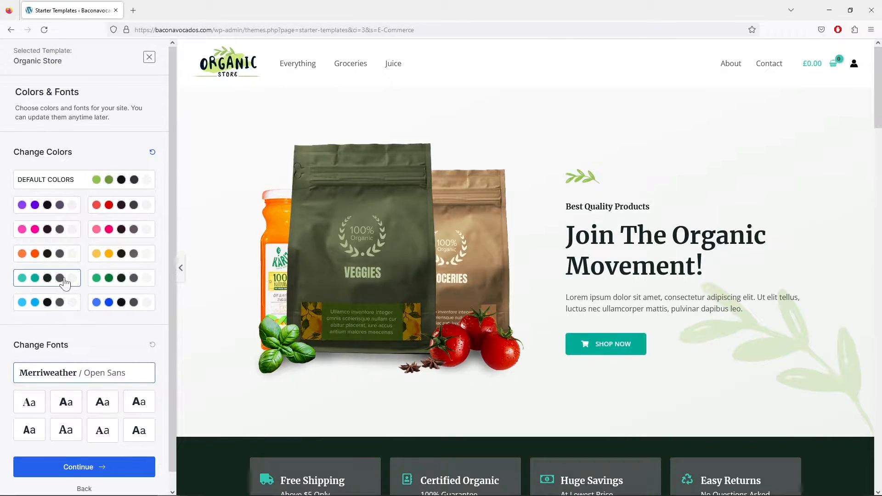
pyautogui.scroll(-1, 117, 331)
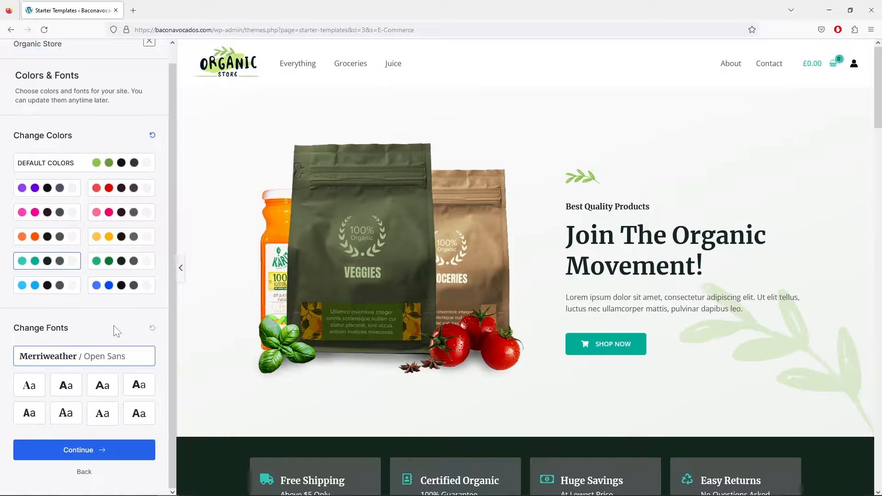
pyautogui.click(104, 389)
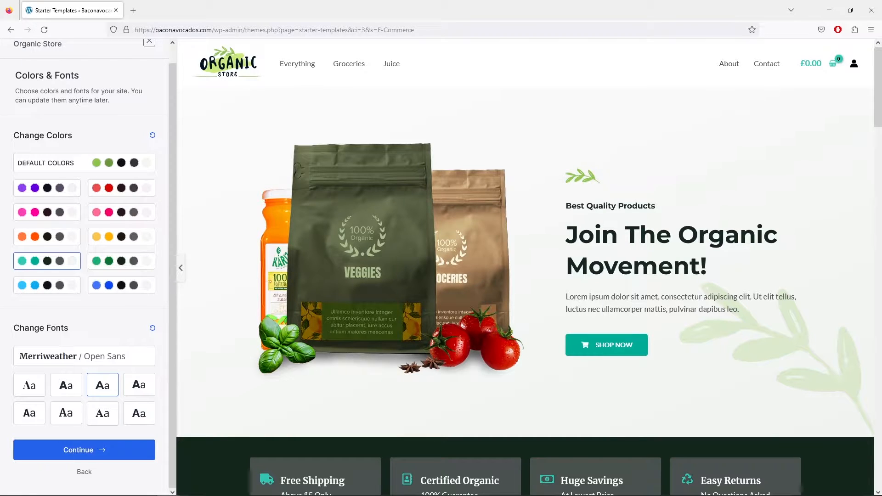
pyautogui.scroll(-7, 607, 271)
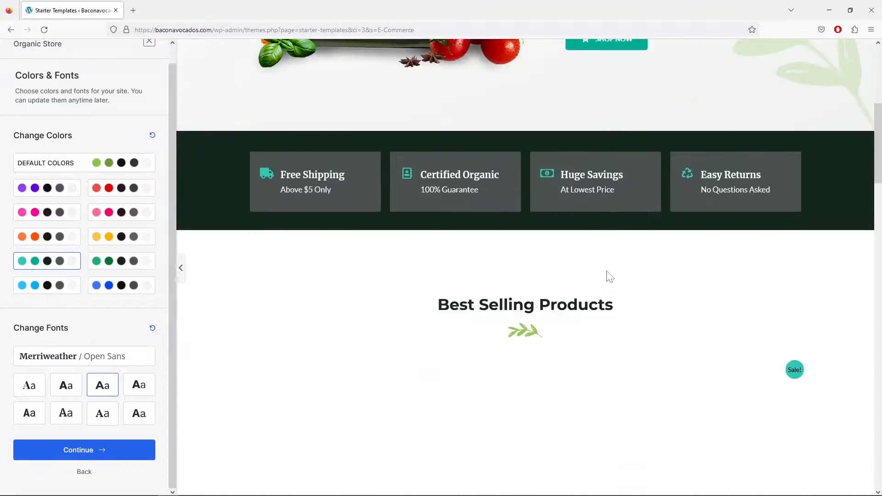
pyautogui.scroll(-4, 607, 276)
pyautogui.scroll(11, 610, 284)
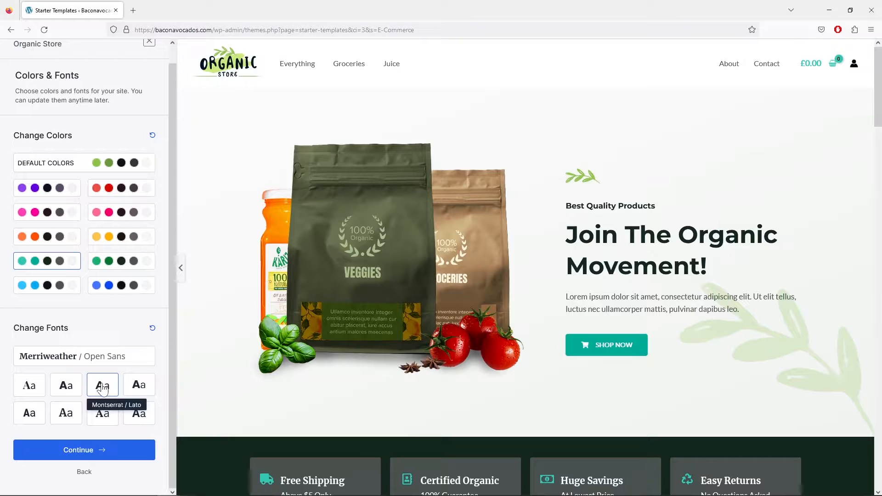
pyautogui.click(119, 450)
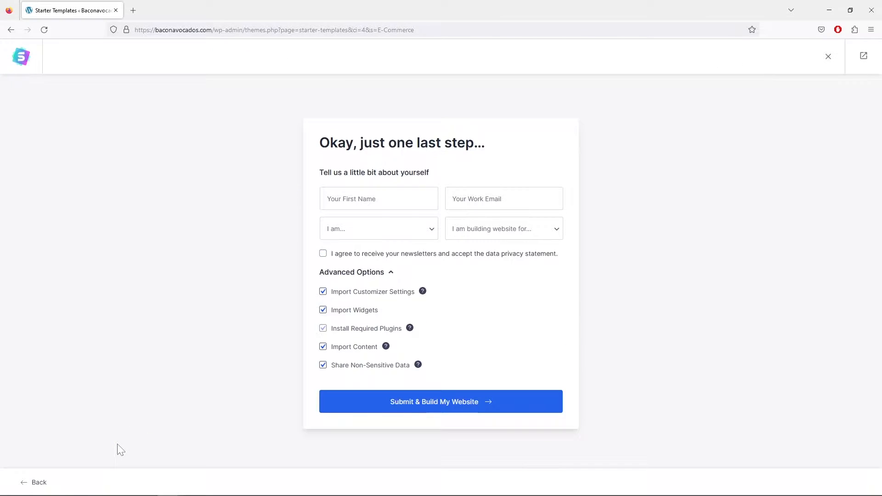
# Build the website with the default import options and open the finished site, closing the Starter Templates tab.
pyautogui.click(418, 411)
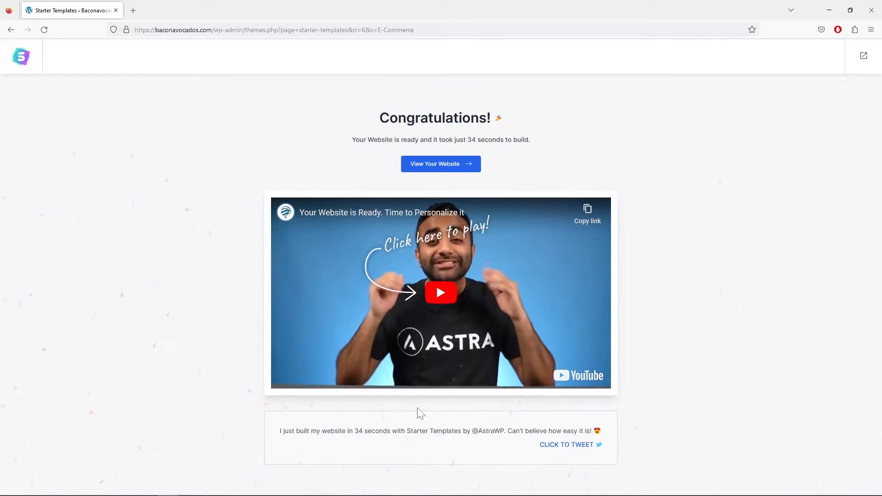
pyautogui.click(437, 168)
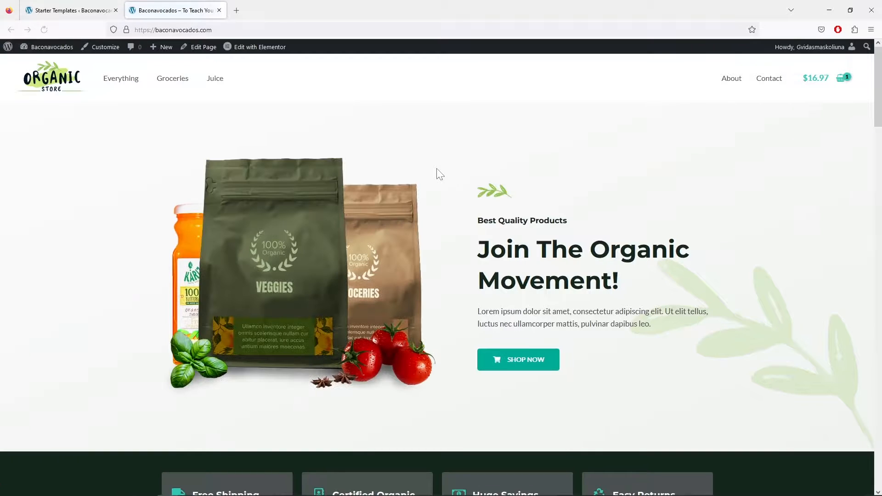
pyautogui.click(115, 10)
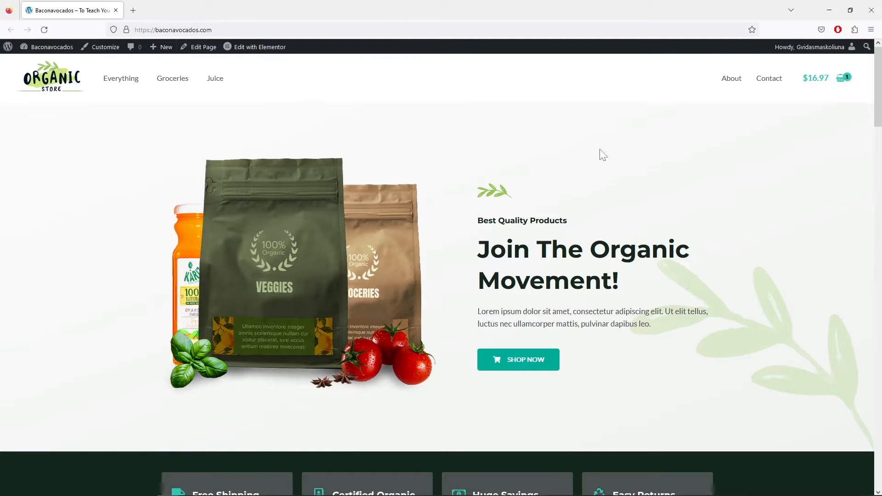
# Review the new homepage's sections, including the products, category cards and promotional banner.
pyautogui.scroll(-5, 638, 177)
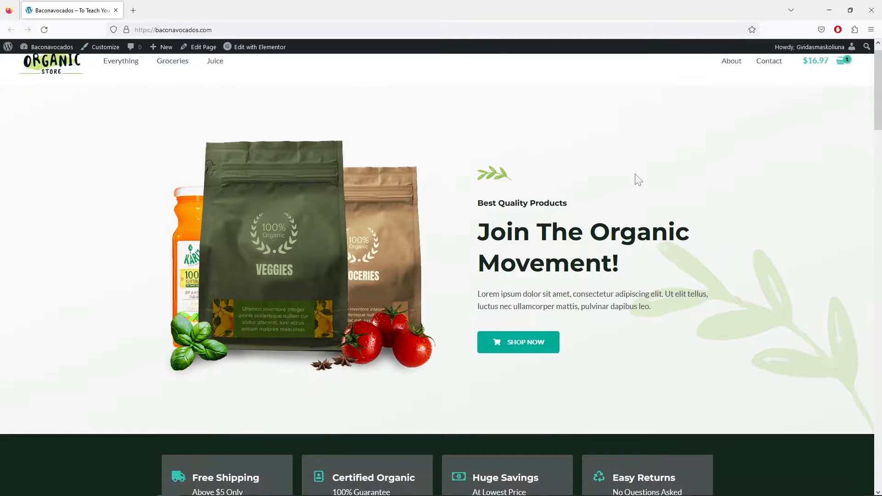
pyautogui.scroll(-15, 642, 180)
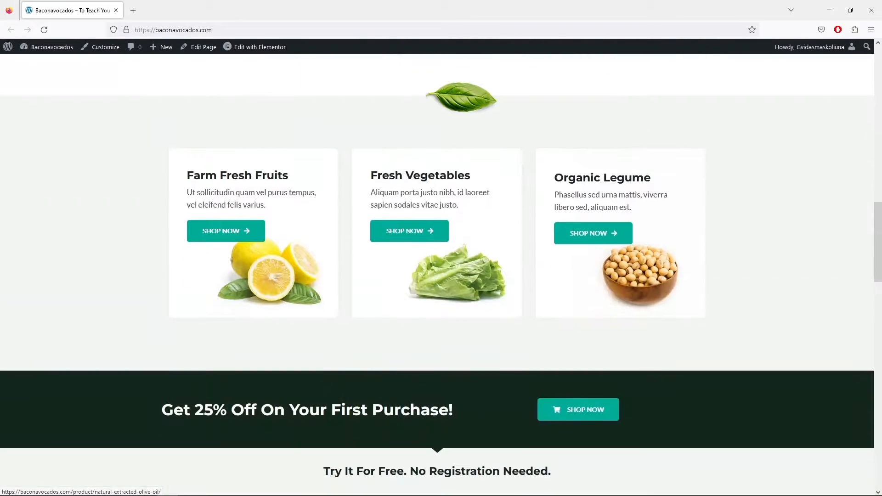
pyautogui.scroll(7, 644, 181)
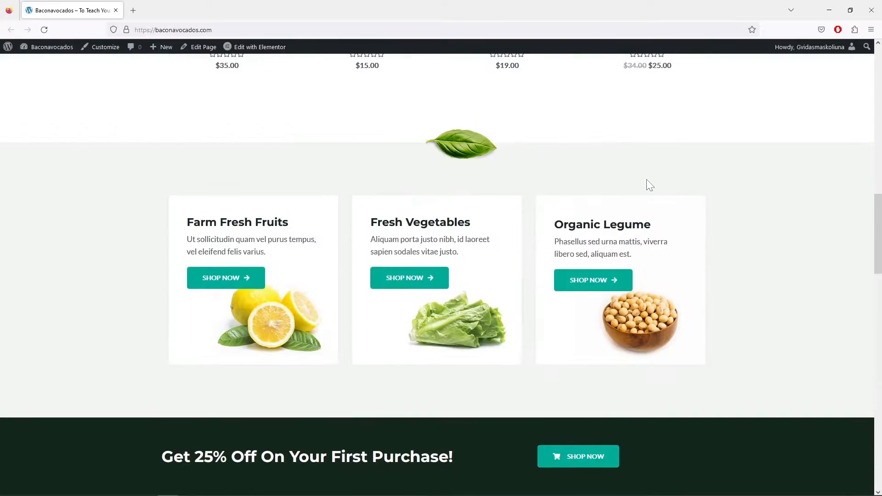
pyautogui.scroll(15, 655, 187)
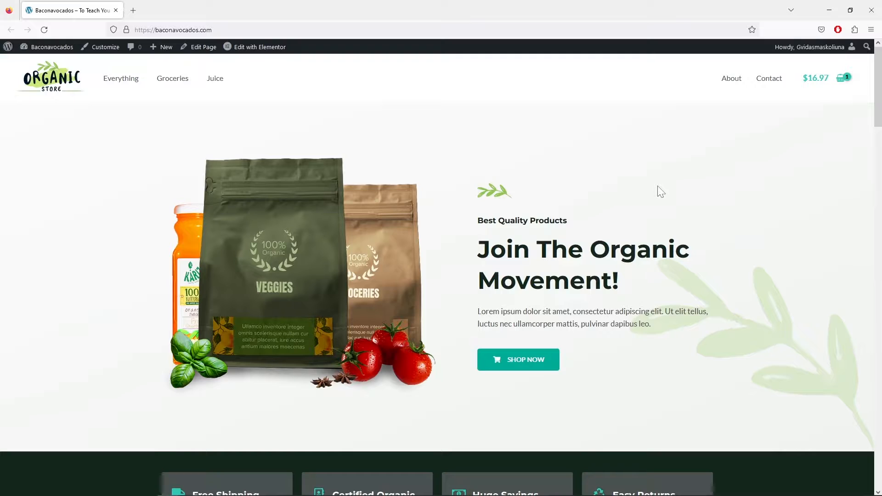
# Open the Batman Costume for Kids product from the shopping cart and examine its page's options, description, related products and footer.
pyautogui.click(842, 79)
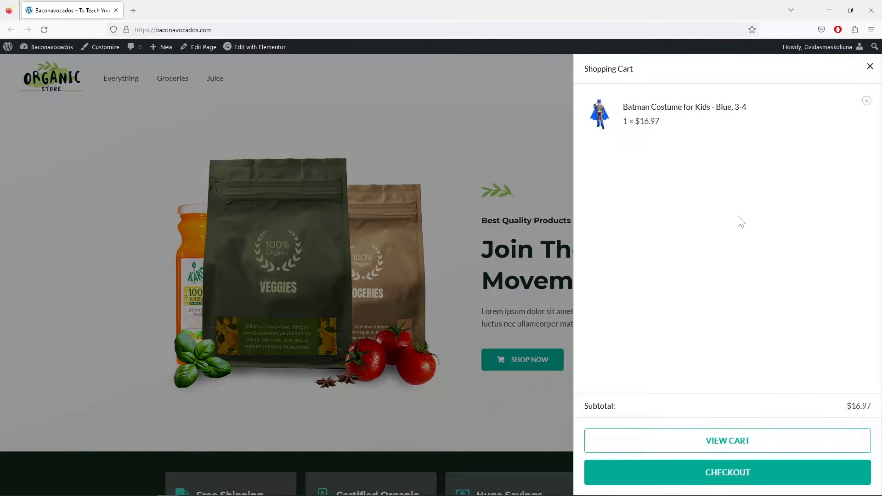
pyautogui.click(656, 113)
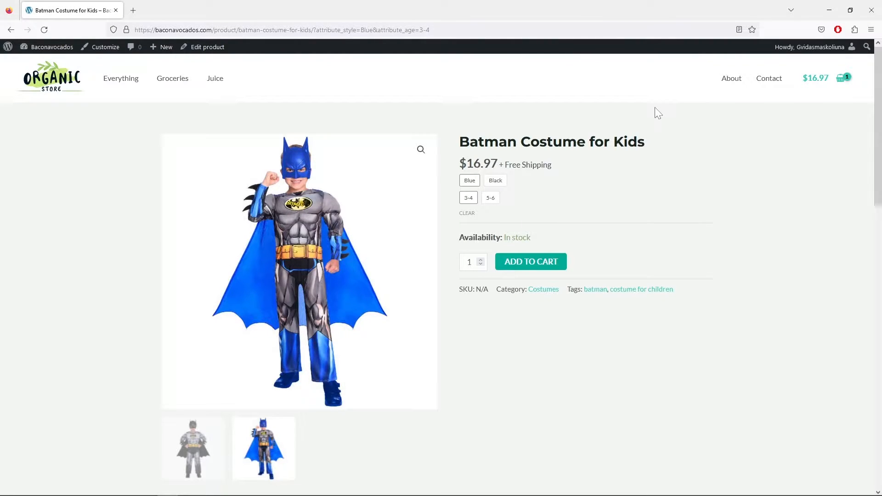
pyautogui.scroll(-8, 638, 158)
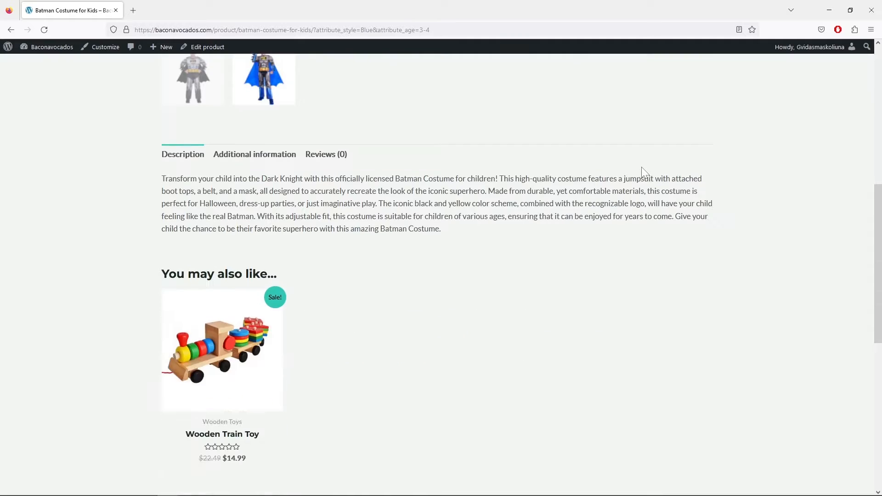
pyautogui.scroll(-3, 641, 168)
pyautogui.scroll(4, 642, 168)
pyautogui.scroll(7, 644, 173)
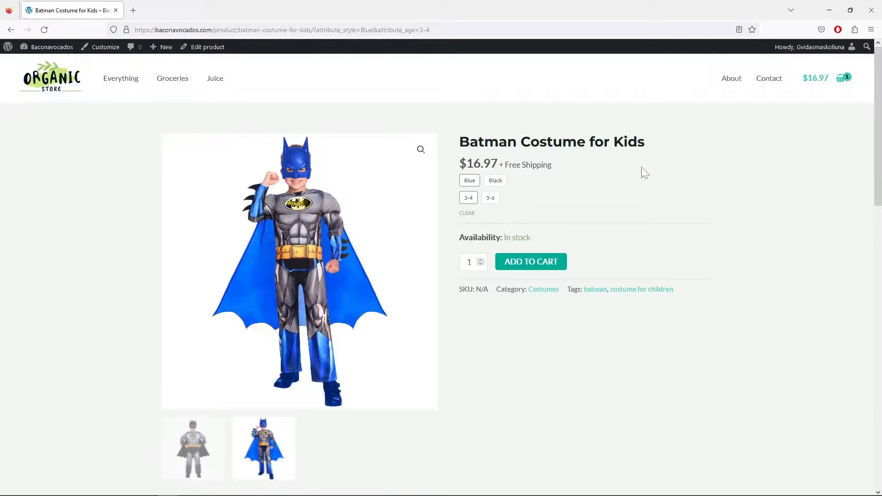
pyautogui.scroll(-10, 641, 168)
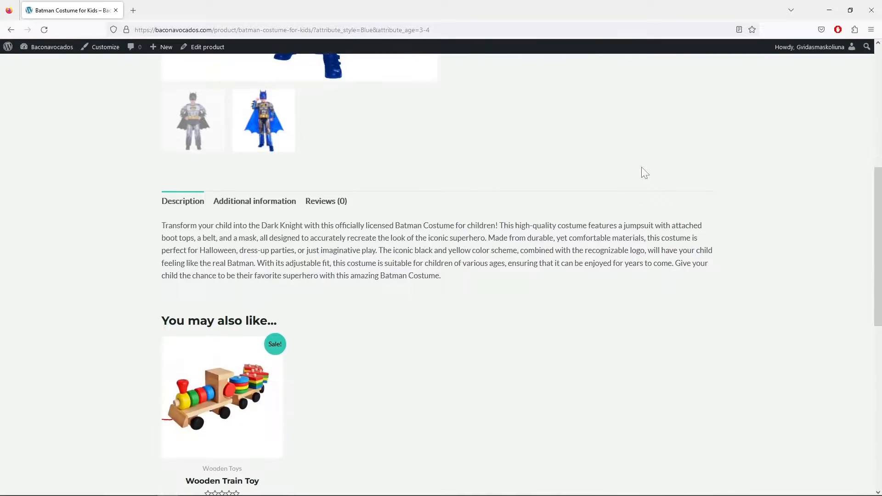
pyautogui.scroll(-4, 642, 168)
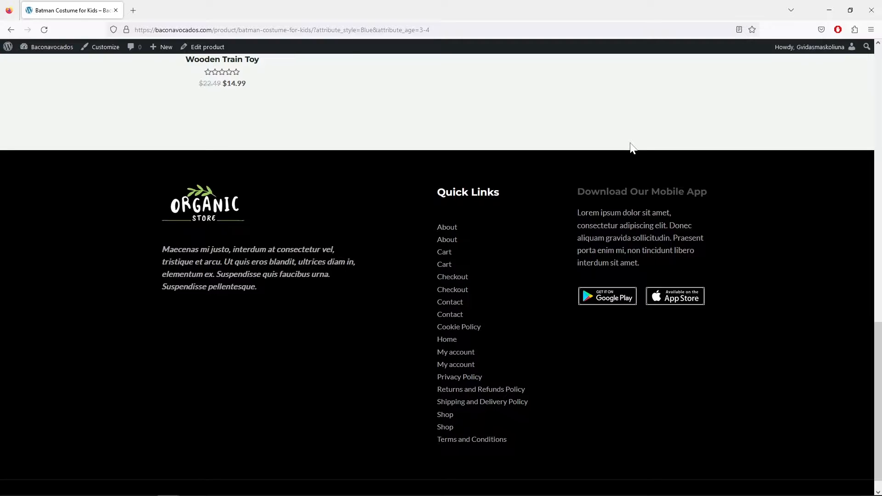
# Check the Cookie Policy page from the footer's quick links, and return to the store's homepage.
pyautogui.scroll(-1, 533, 250)
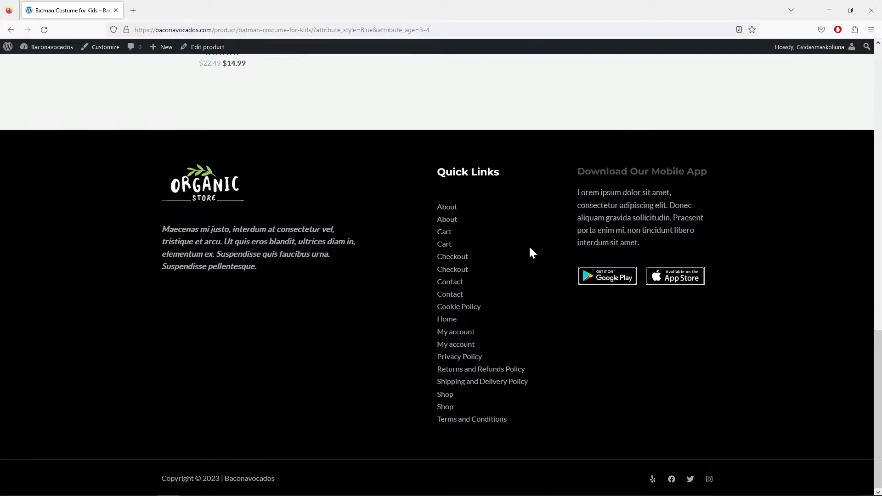
pyautogui.click(471, 307)
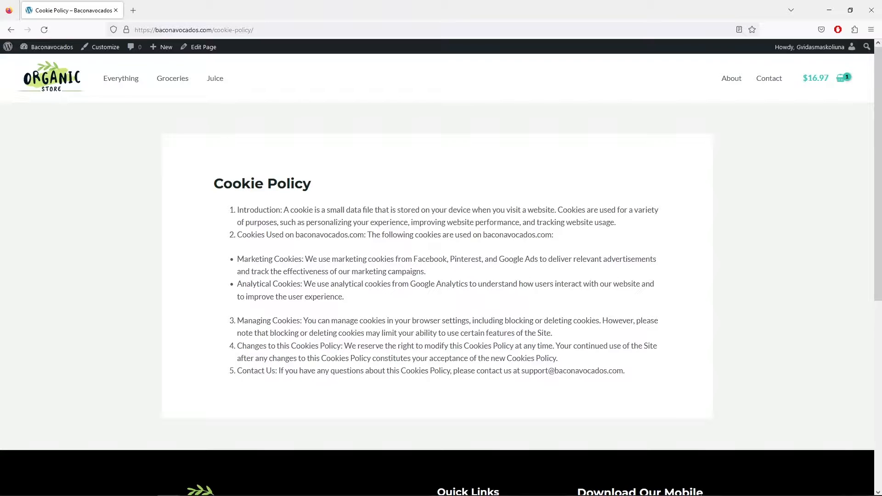
pyautogui.click(57, 87)
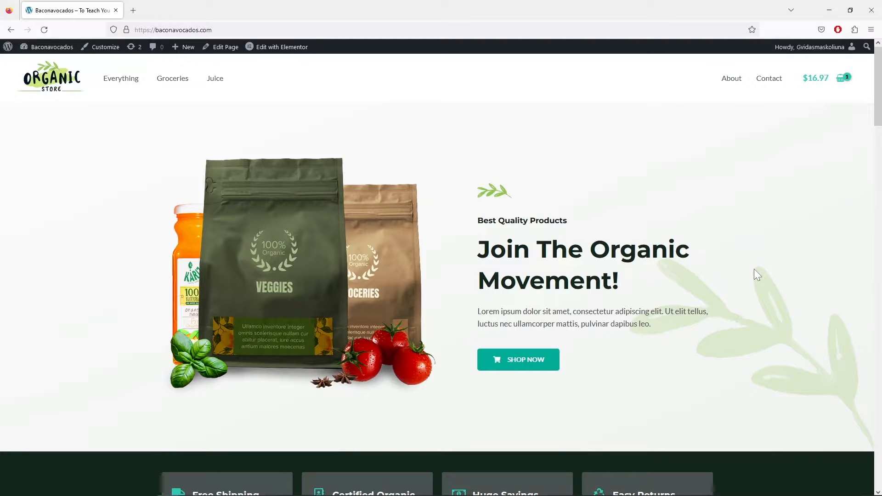
# Review the homepage from the best-selling products down to the customer reviews, featured brands and footer, and return to its beginning.
pyautogui.scroll(-8, 754, 285)
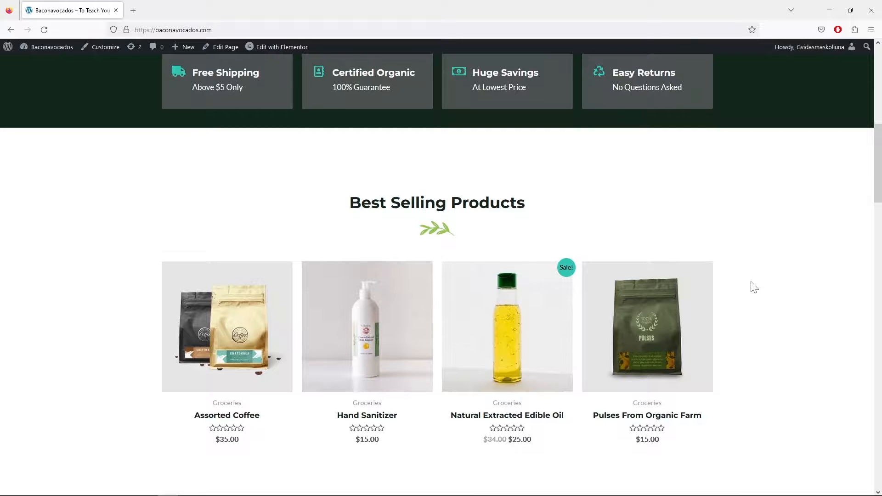
pyautogui.scroll(-4, 754, 286)
pyautogui.scroll(-3, 754, 285)
pyautogui.scroll(-15, 753, 287)
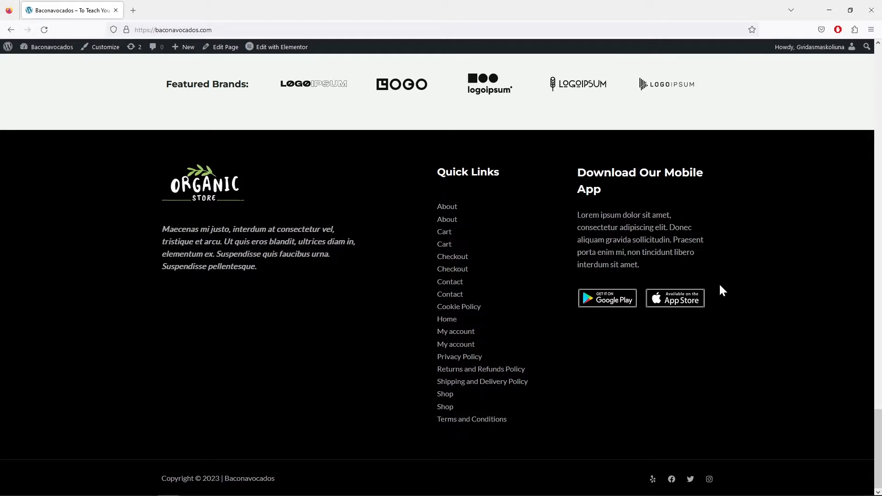
pyautogui.scroll(10, 720, 285)
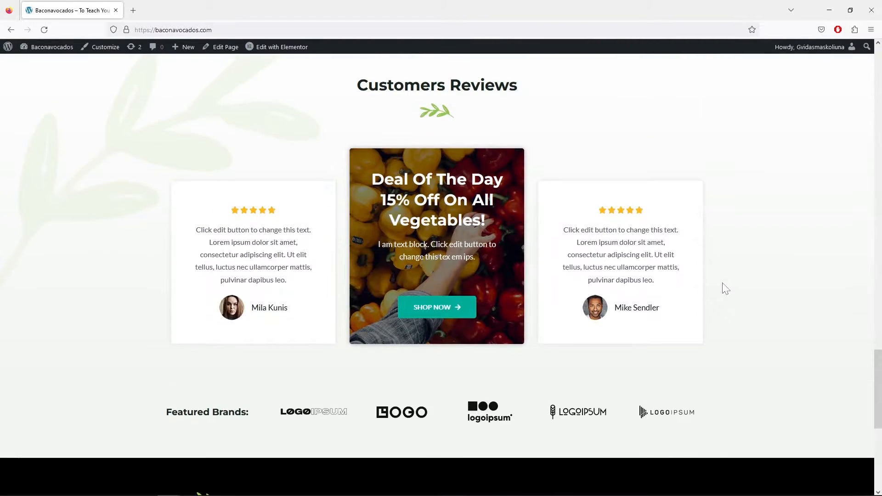
pyautogui.scroll(10, 726, 288)
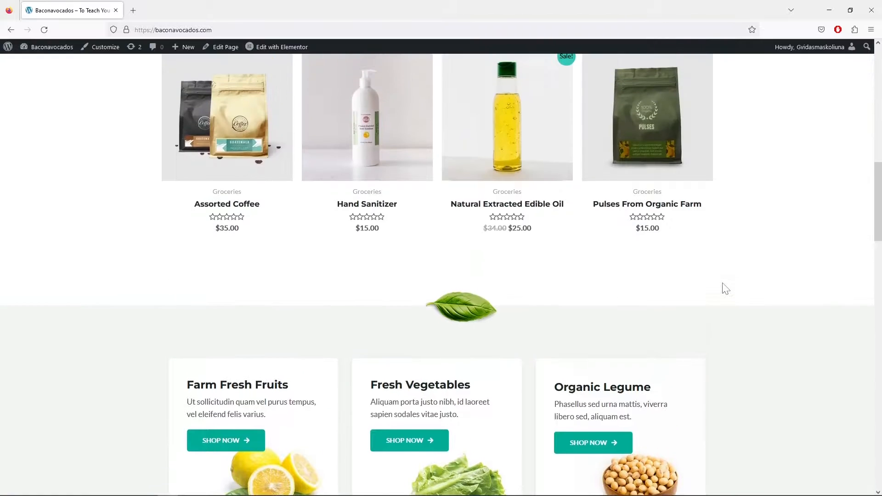
pyautogui.scroll(5, 725, 289)
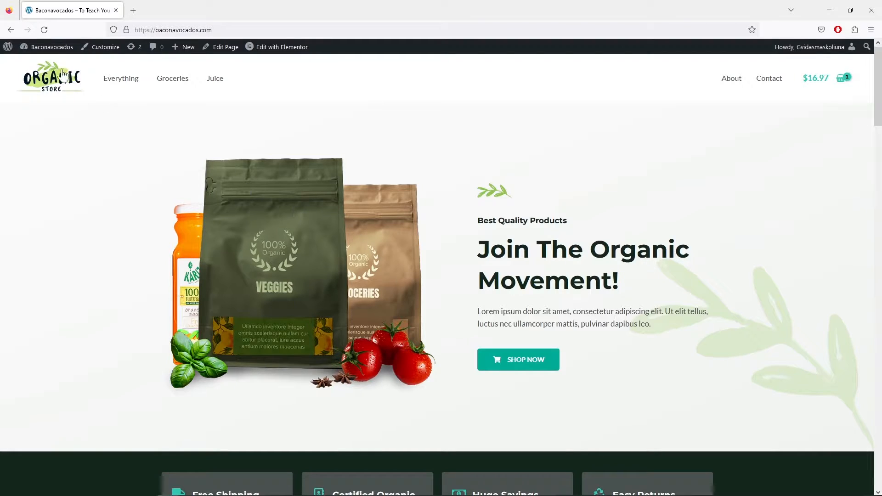
# Open the WordPress dashboard from the store's homepage and show the list of all pages.
pyautogui.moveTo(52, 47)
pyautogui.click(44, 63)
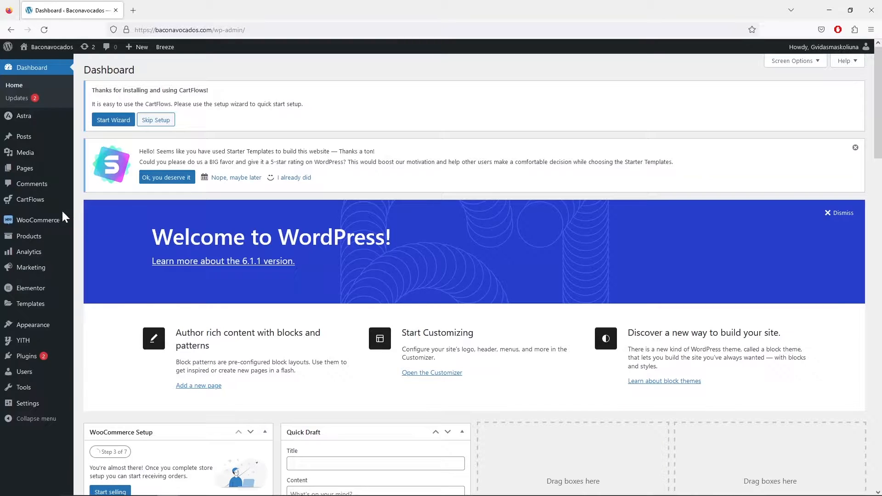
pyautogui.moveTo(65, 121)
pyautogui.moveTo(61, 307)
pyautogui.moveTo(49, 171)
pyautogui.click(94, 171)
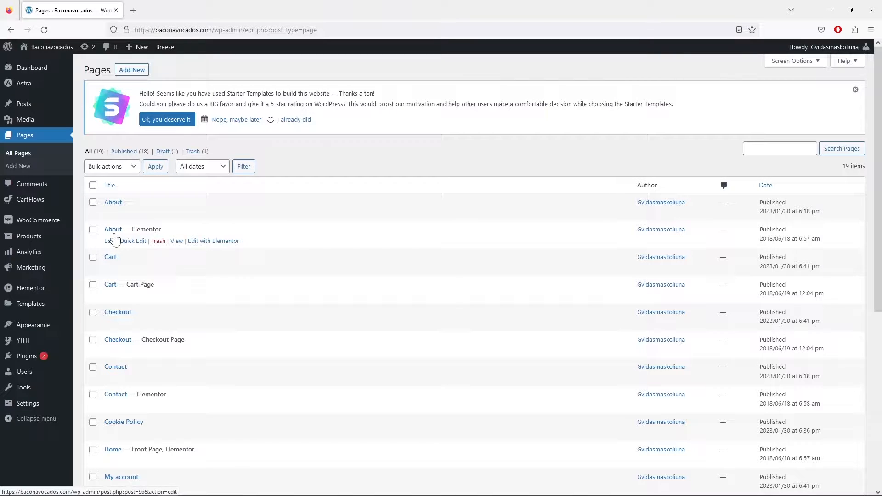
# View the Elementor version of the About page and examine its store introduction, statistics, testimonial and certified products sections.
pyautogui.click(176, 242)
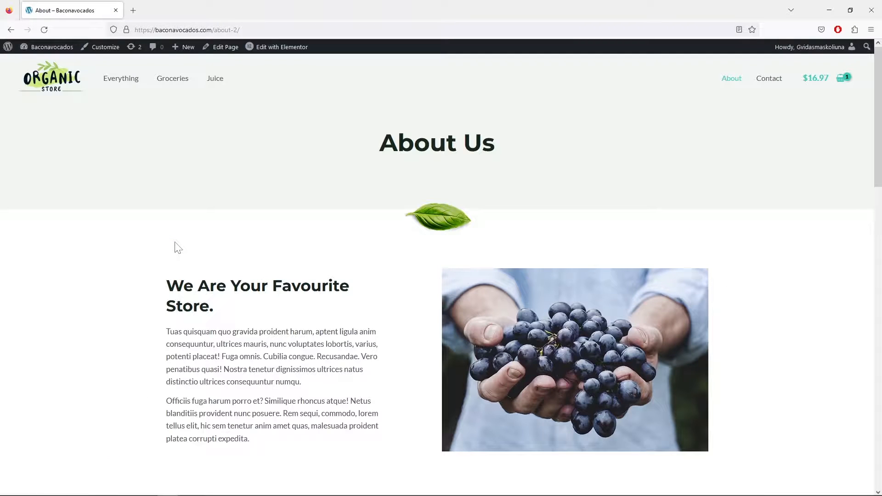
pyautogui.scroll(-4, 174, 242)
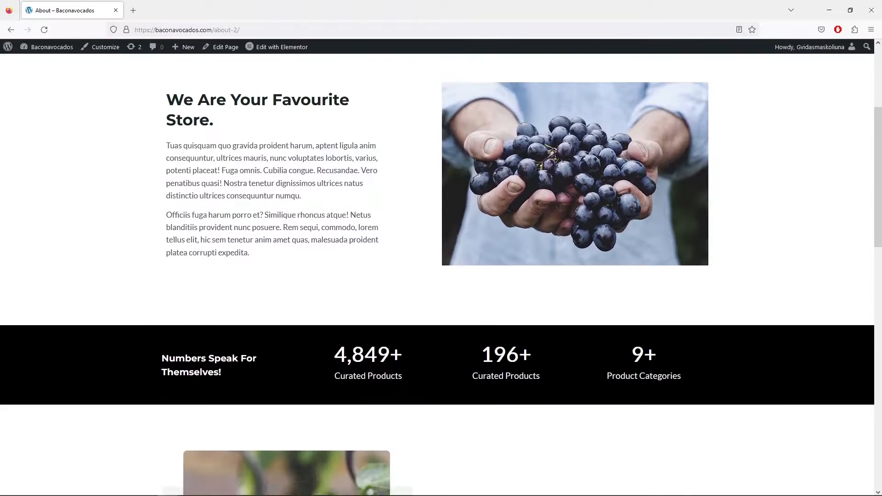
pyautogui.scroll(-4, 208, 255)
pyautogui.scroll(-8, 208, 257)
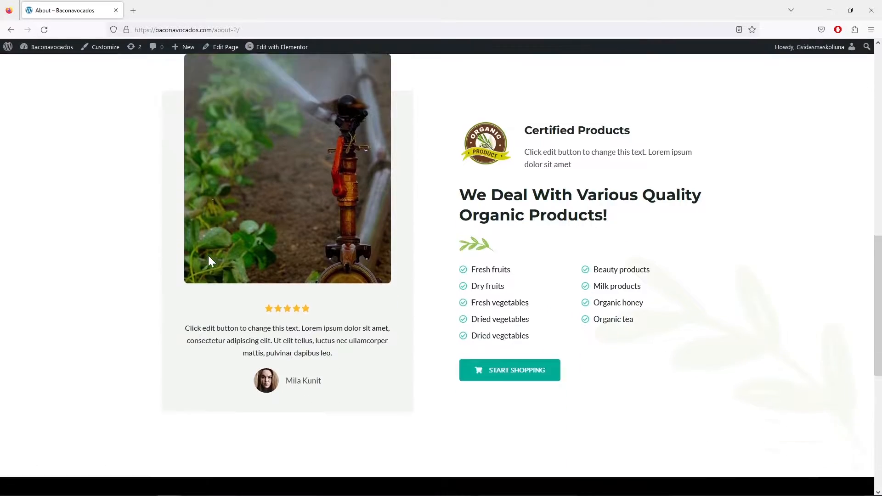
pyautogui.scroll(4, 209, 257)
pyautogui.scroll(6, 210, 261)
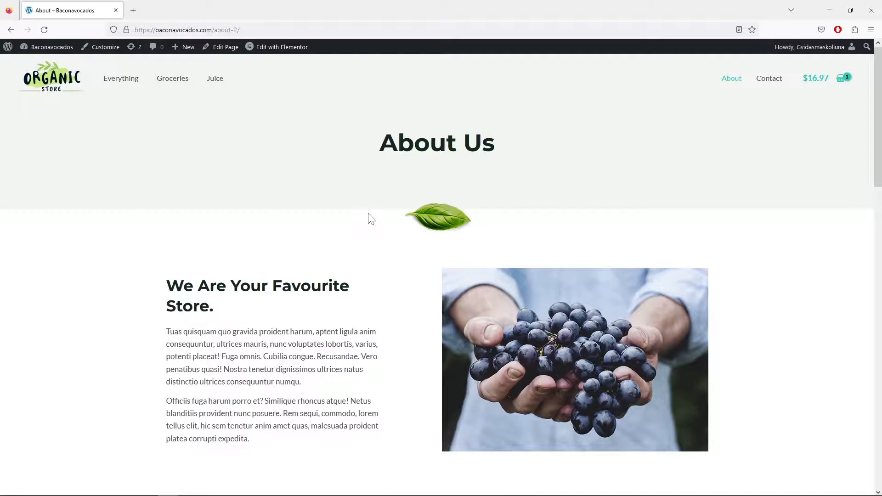
pyautogui.scroll(-3, 370, 217)
pyautogui.scroll(2, 379, 213)
pyautogui.scroll(-3, 381, 237)
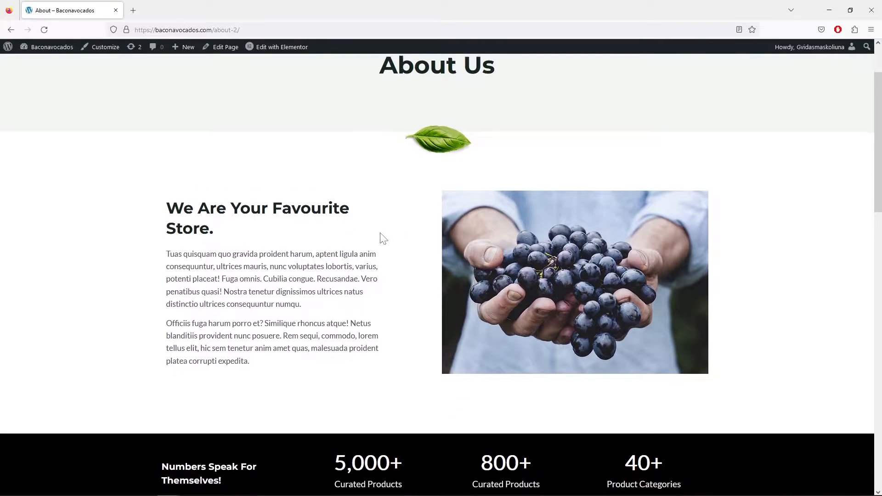
pyautogui.scroll(-3, 381, 238)
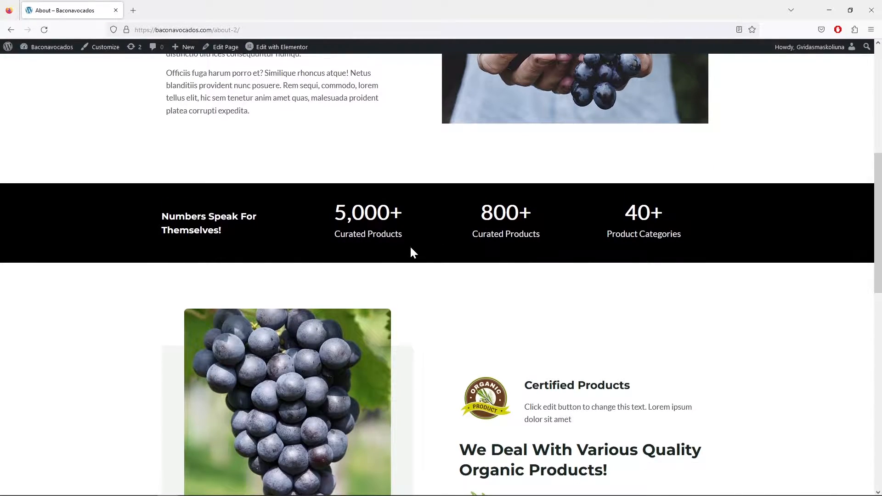
pyautogui.scroll(4, 412, 253)
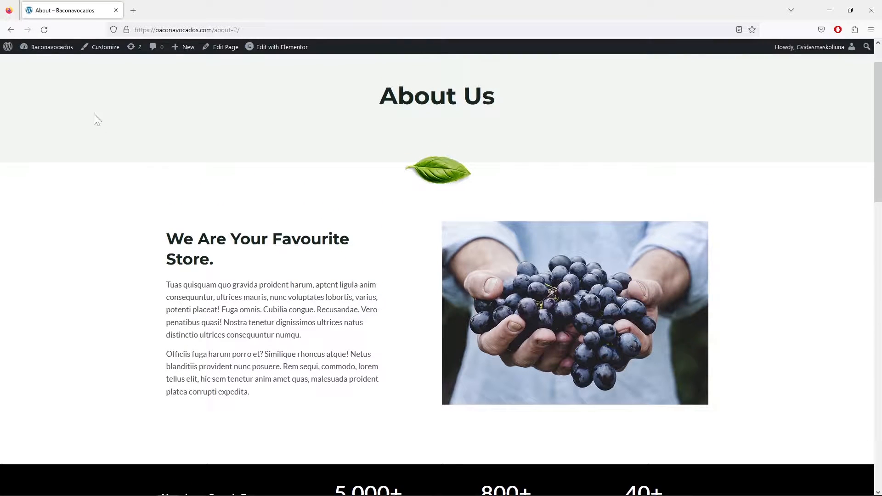
# Return to the pages list, view the original non-Elementor About page in a new tab to examine its content, and close that tab.
pyautogui.click(11, 29)
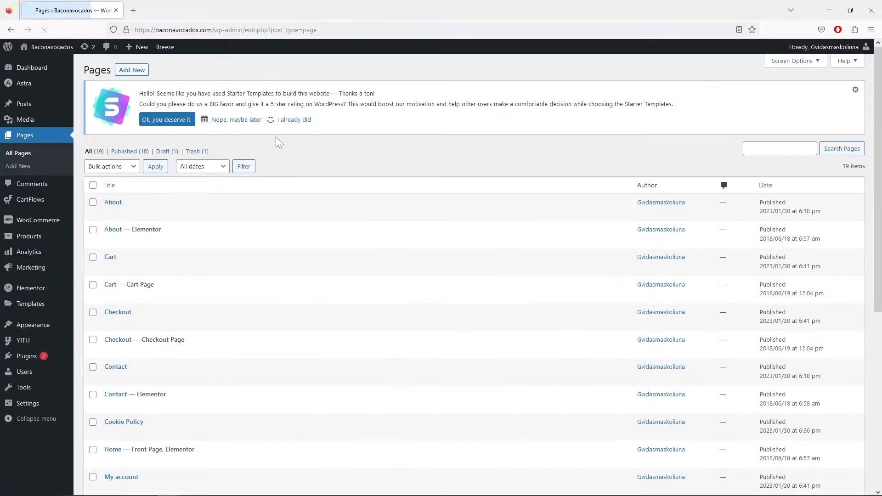
pyautogui.scroll(-2, 289, 191)
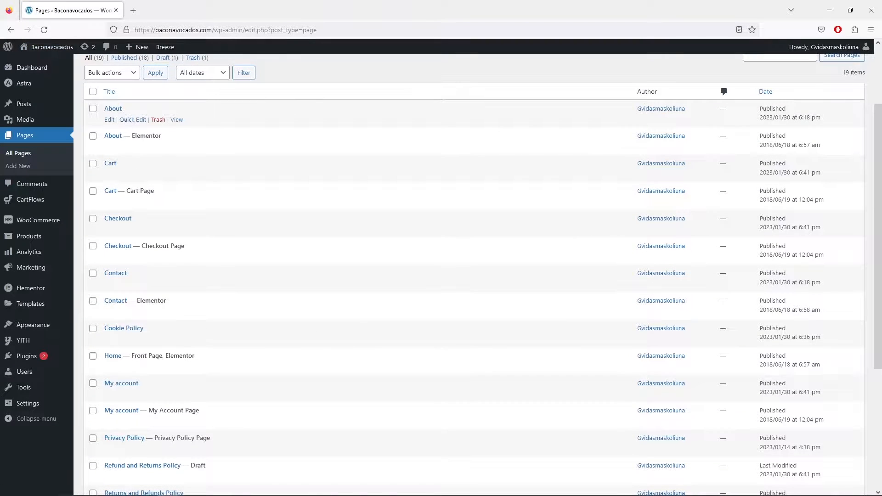
pyautogui.rightClick(174, 121)
pyautogui.click(186, 130)
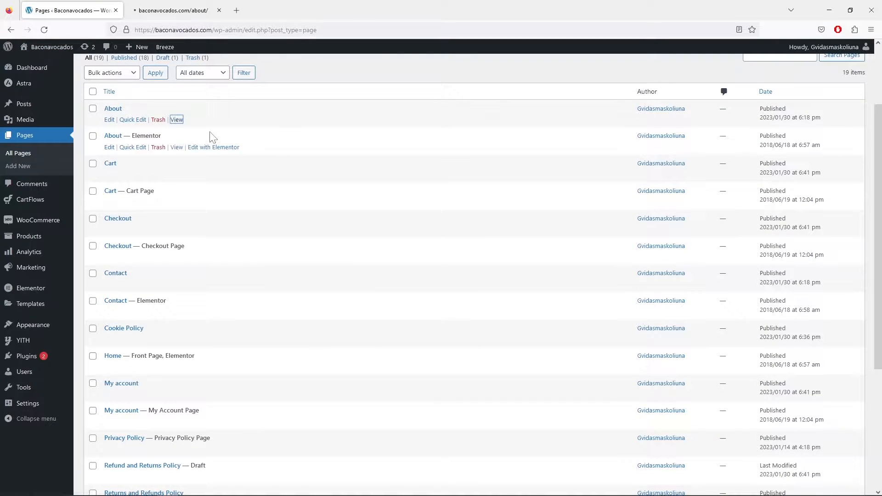
pyautogui.click(167, 16)
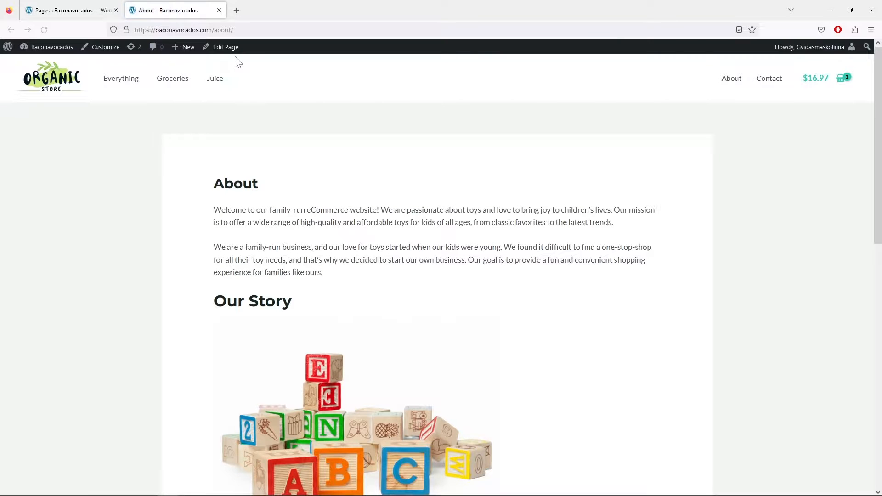
pyautogui.scroll(-5, 481, 198)
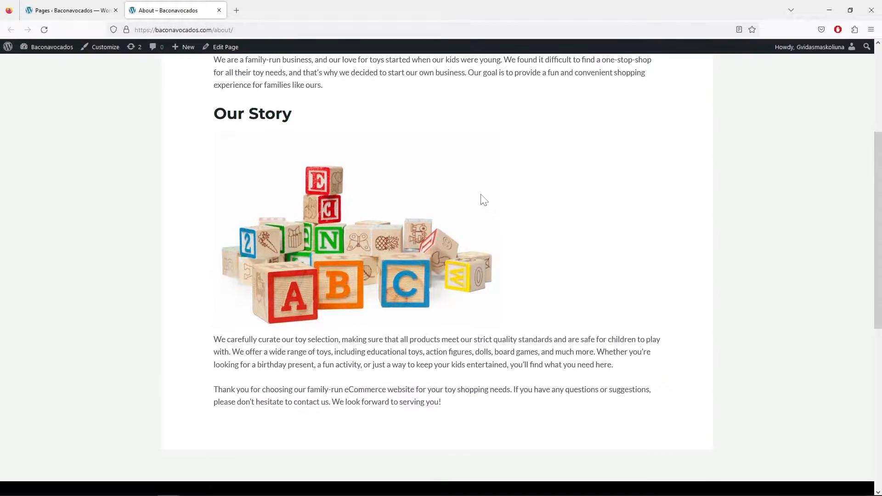
pyautogui.scroll(-2, 481, 192)
pyautogui.scroll(8, 483, 197)
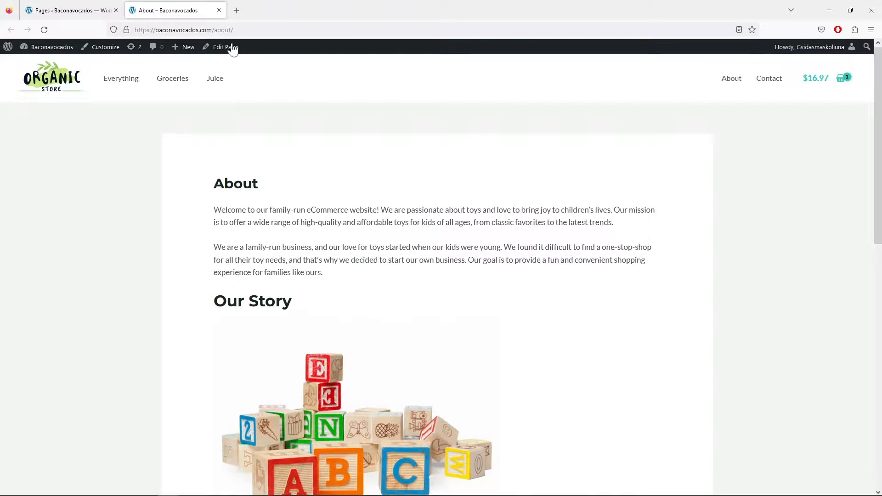
pyautogui.click(219, 10)
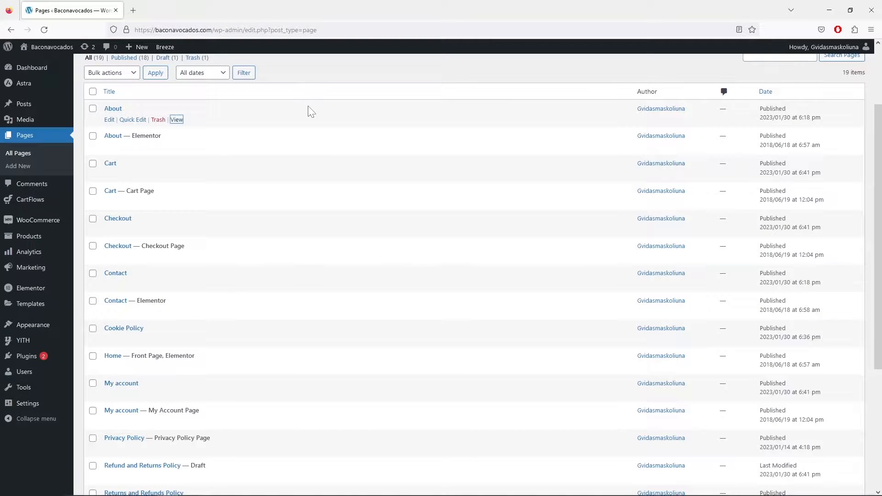
# Move to the trash the Elementor About and Contact pages, the unlabelled Cart, Checkout, My account and Shop duplicates, and the Refund and Returns Policy draft.
pyautogui.click(93, 136)
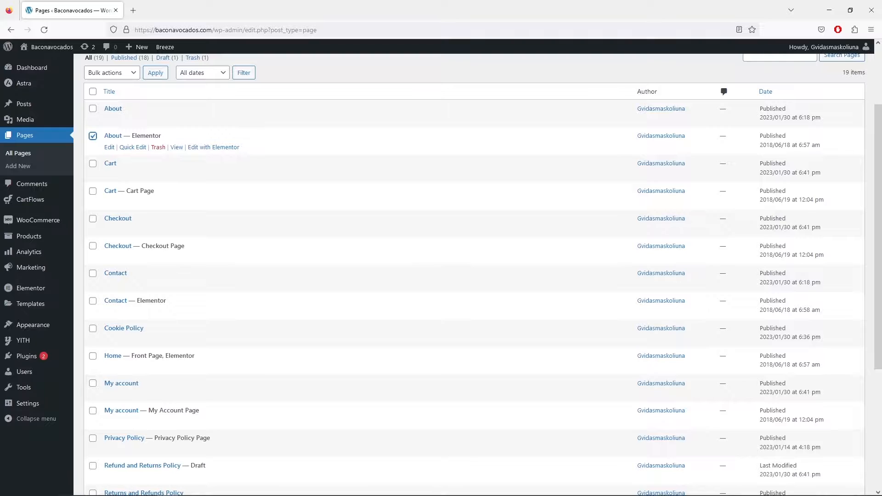
pyautogui.click(93, 164)
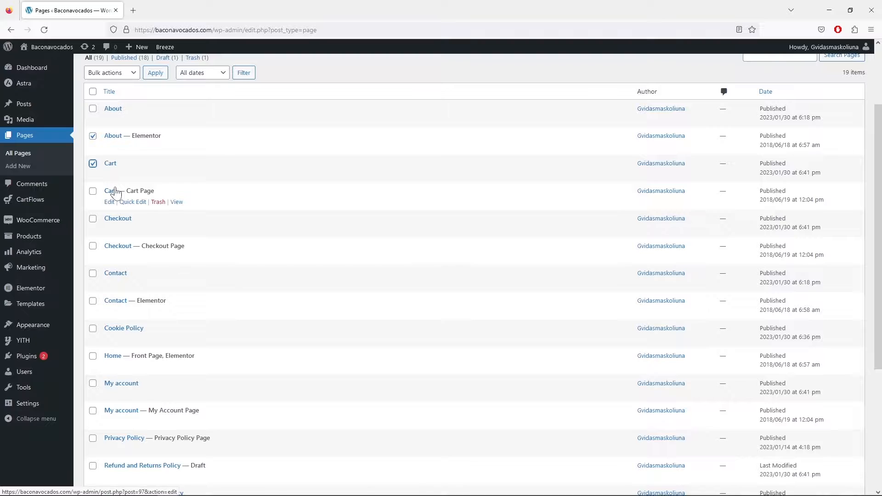
pyautogui.click(93, 191)
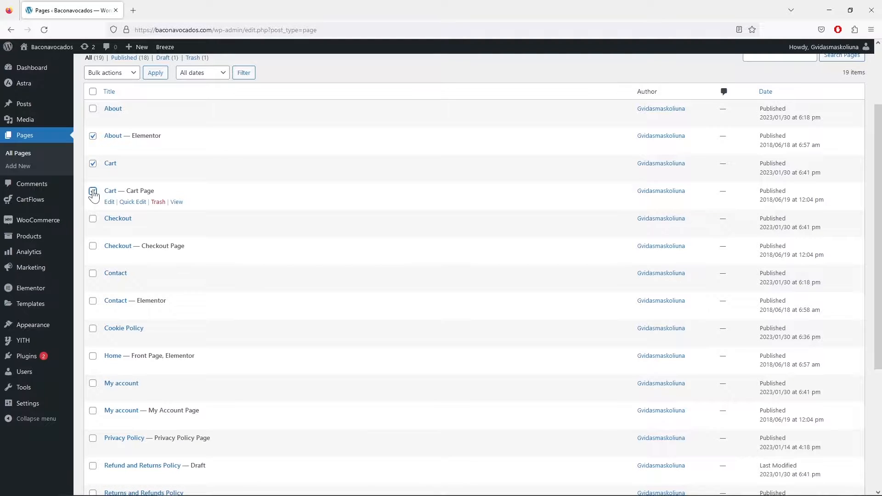
pyautogui.click(93, 218)
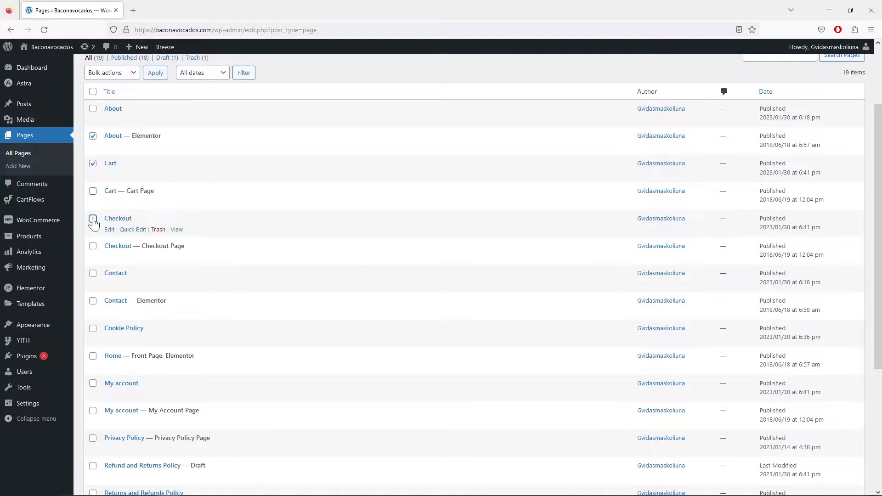
pyautogui.scroll(-1, 208, 243)
pyautogui.scroll(-1, 208, 243)
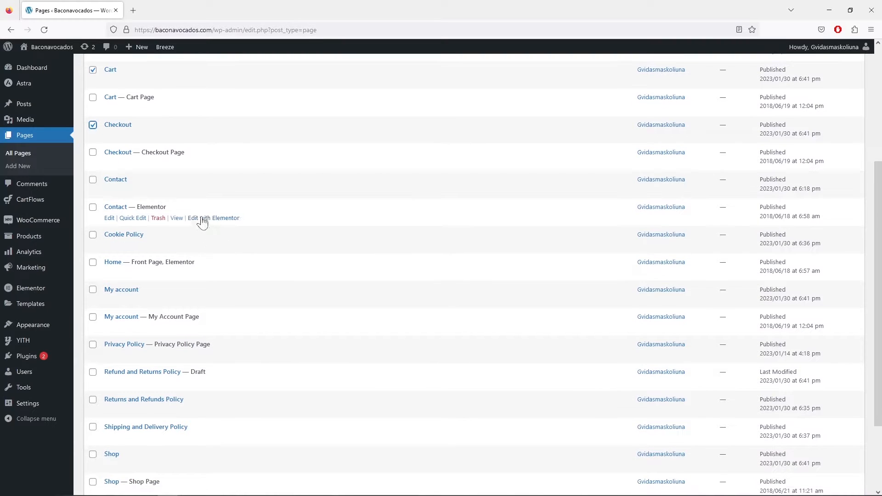
pyautogui.click(93, 208)
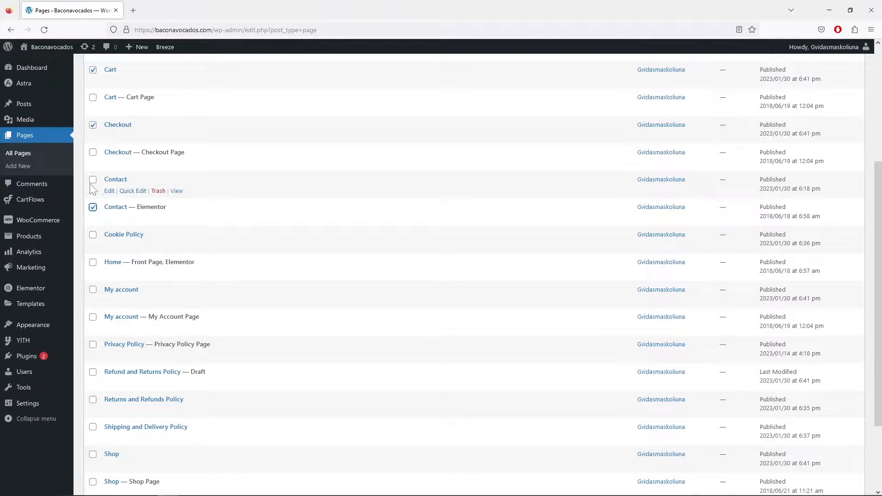
pyautogui.scroll(-2, 209, 208)
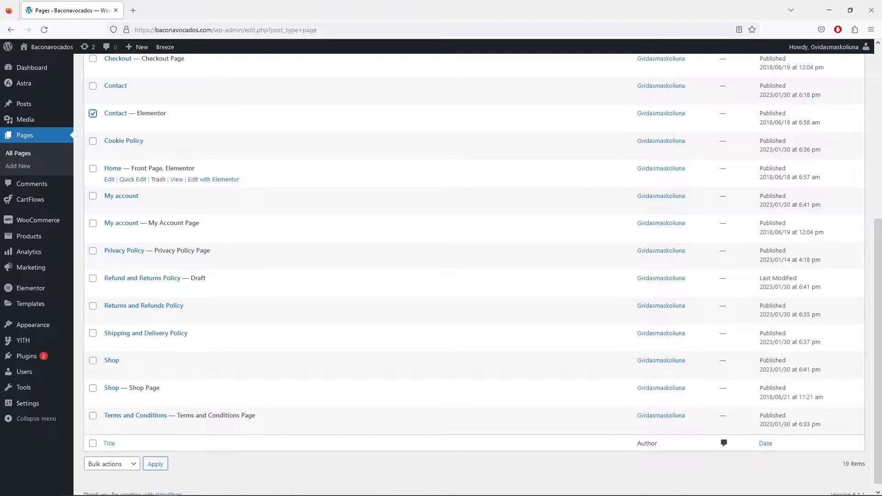
pyautogui.click(93, 196)
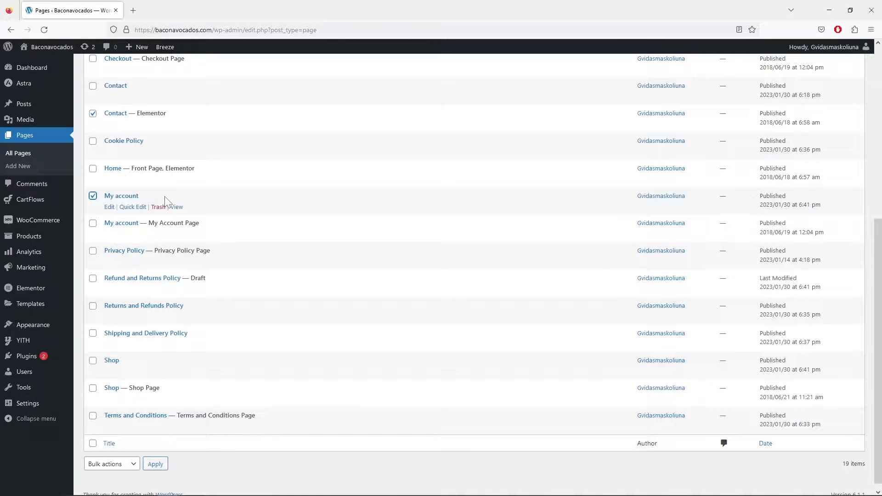
pyautogui.scroll(-1, 207, 228)
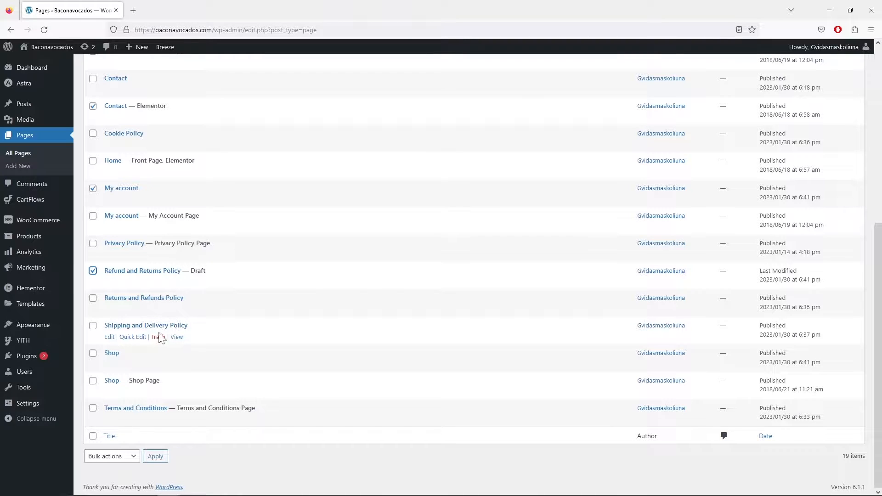
pyautogui.click(92, 353)
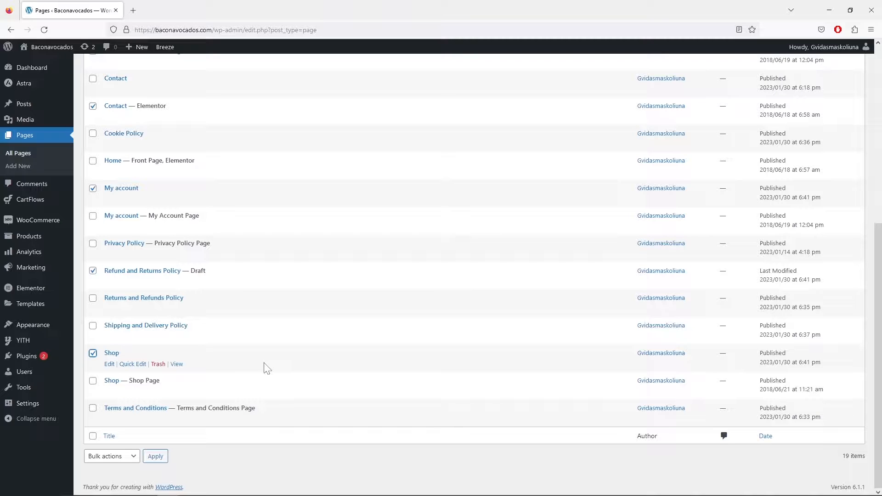
pyautogui.scroll(5, 269, 363)
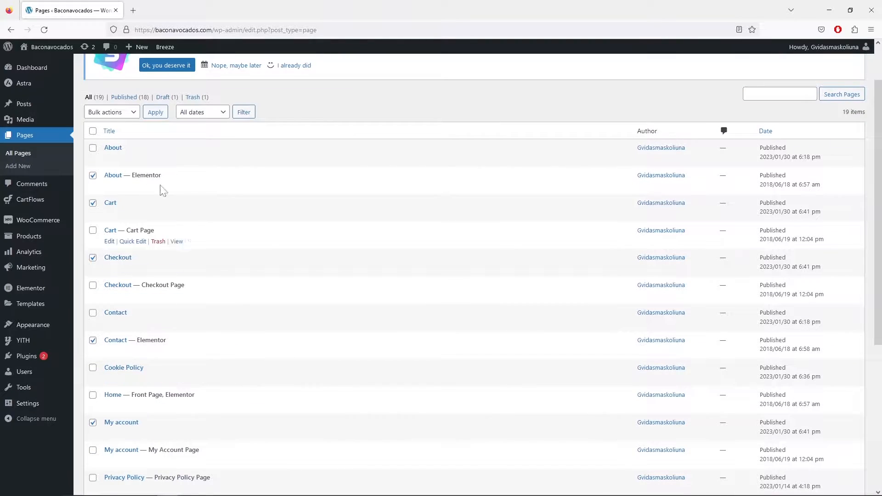
pyautogui.click(114, 116)
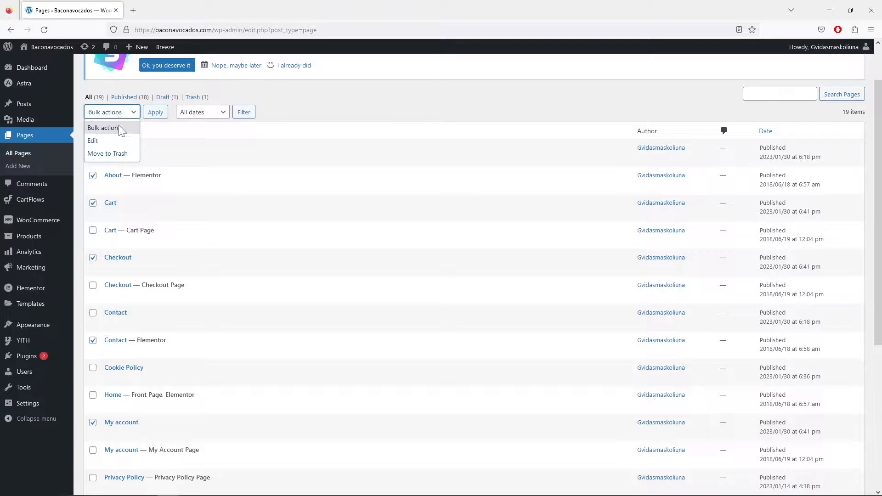
pyautogui.click(126, 153)
pyautogui.click(153, 115)
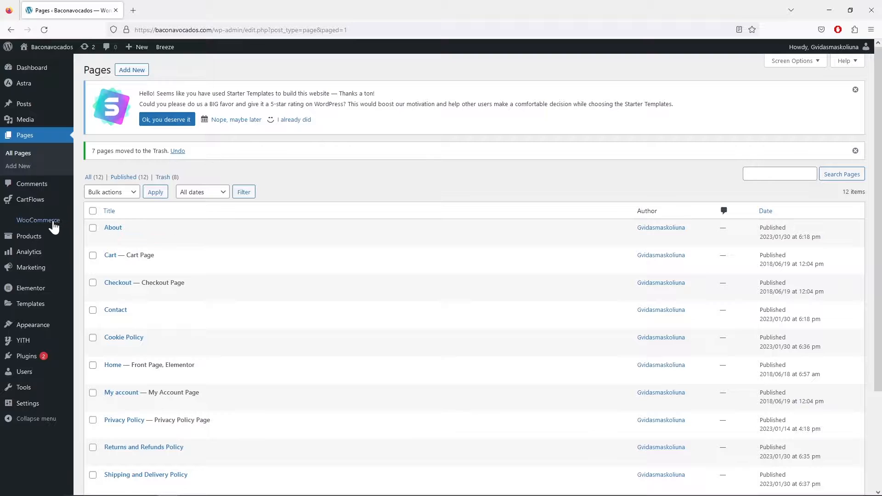
# In the list of all products, move every product except Batman Costume for Kids and Wooden Train Toy to the trash.
pyautogui.moveTo(20, 239)
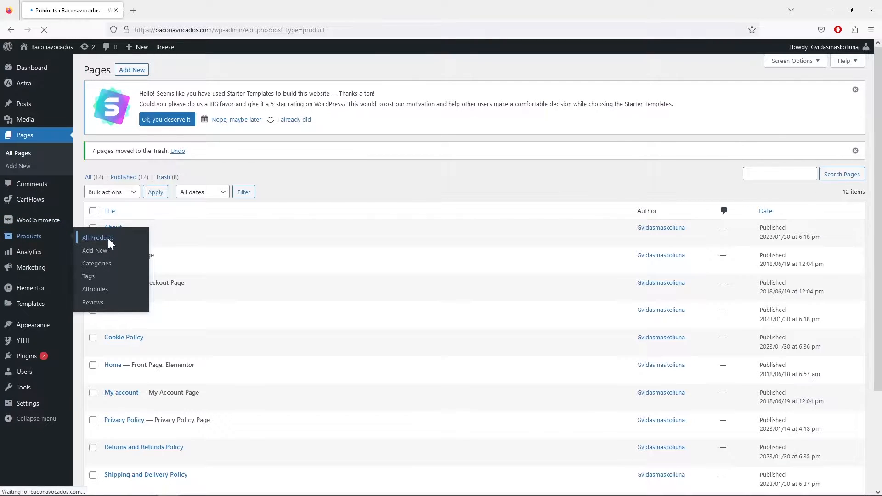
pyautogui.scroll(-3, 313, 246)
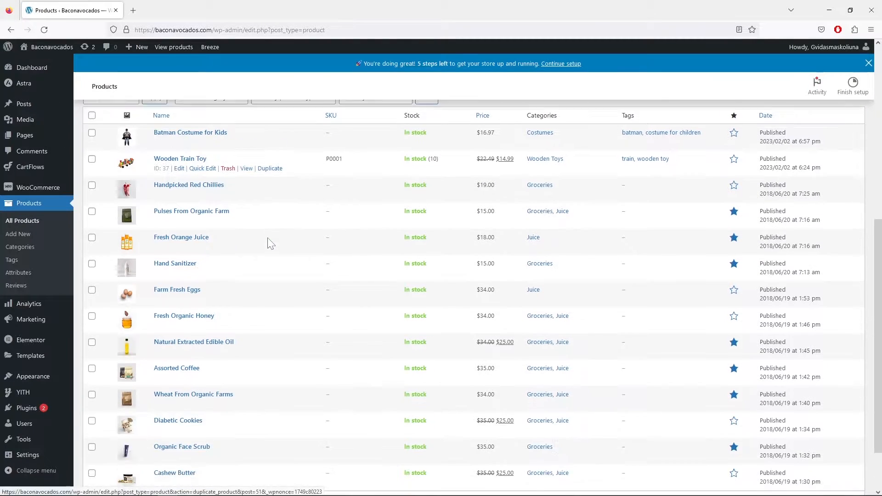
pyautogui.scroll(-5, 266, 242)
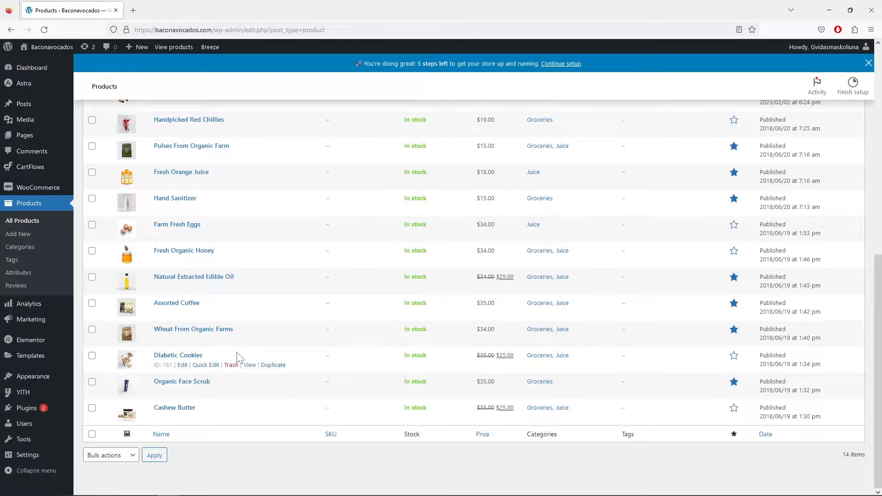
pyautogui.scroll(2, 237, 357)
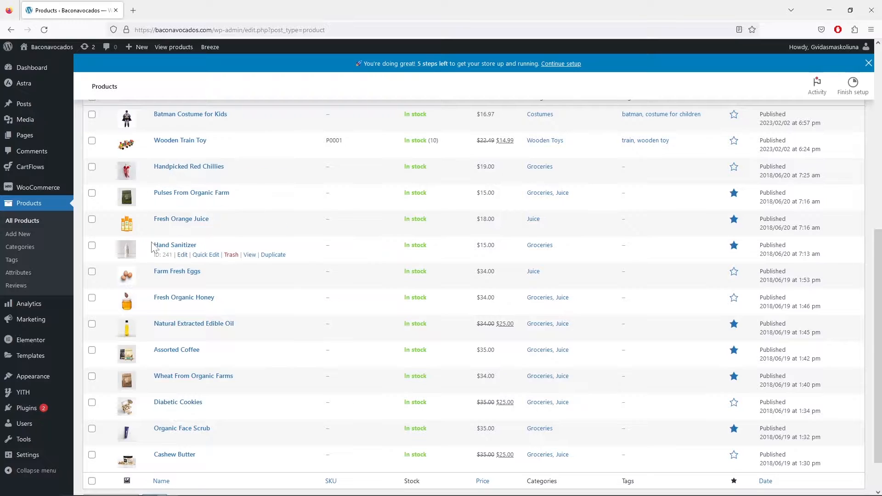
pyautogui.scroll(-2, 233, 364)
pyautogui.scroll(2, 276, 321)
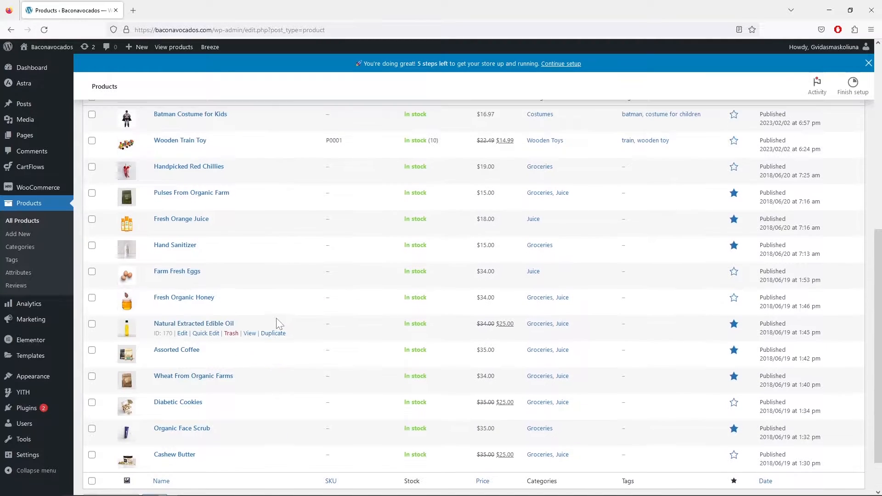
pyautogui.scroll(4, 278, 322)
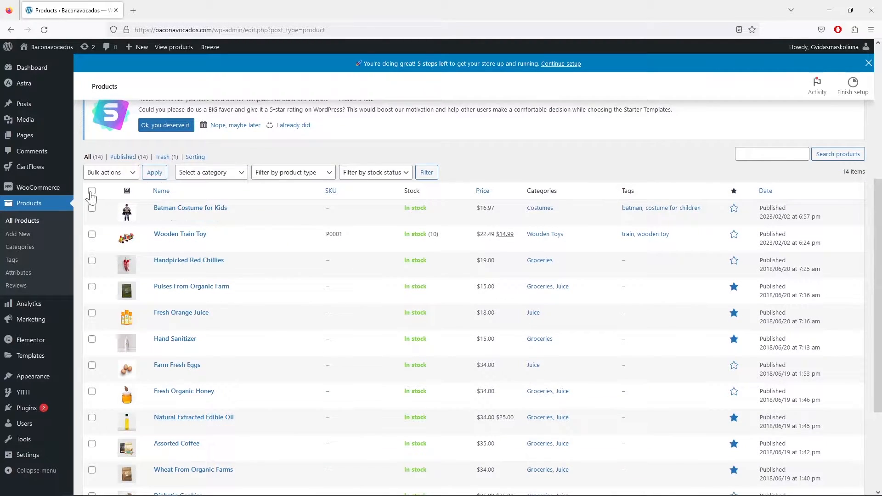
pyautogui.click(92, 193)
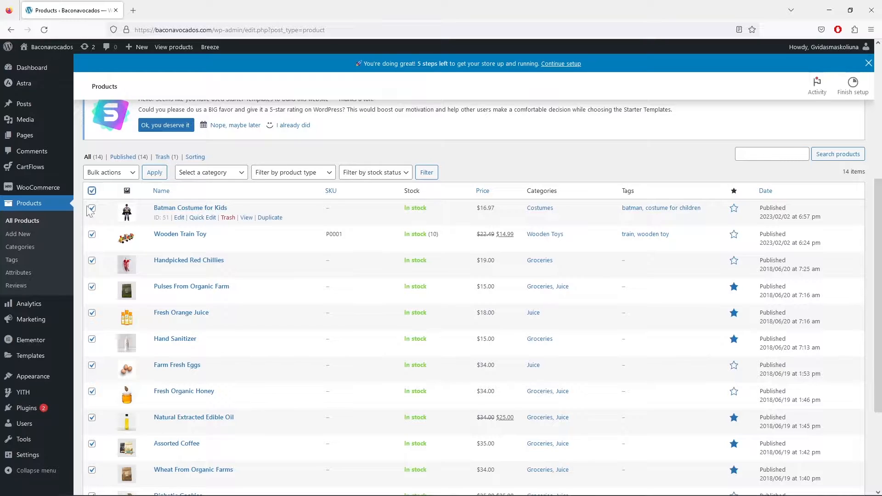
pyautogui.click(92, 209)
pyautogui.click(92, 234)
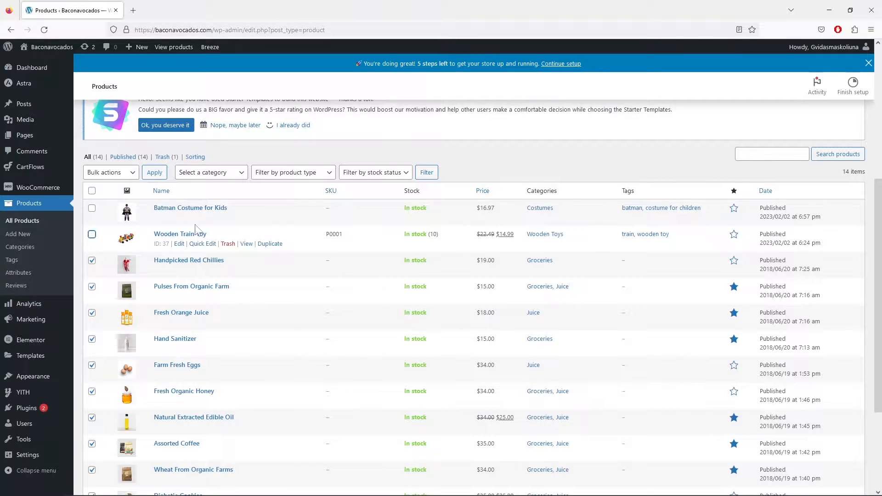
pyautogui.click(117, 174)
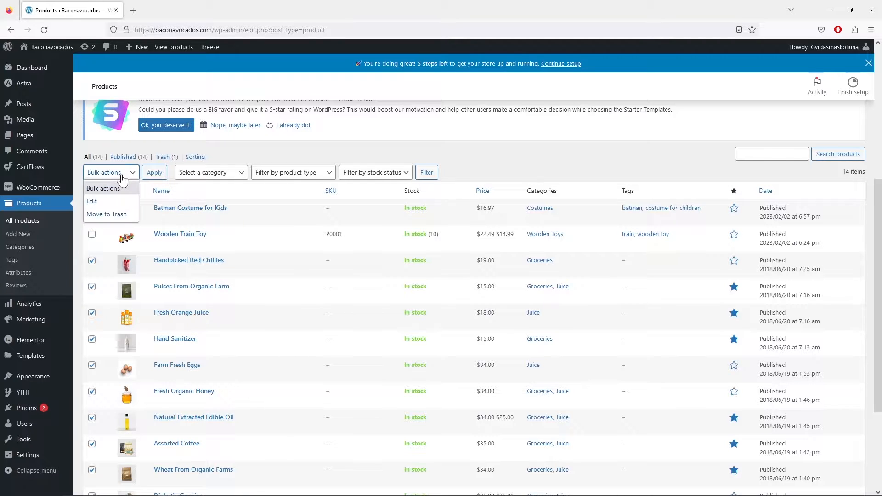
pyautogui.click(122, 214)
pyautogui.click(154, 172)
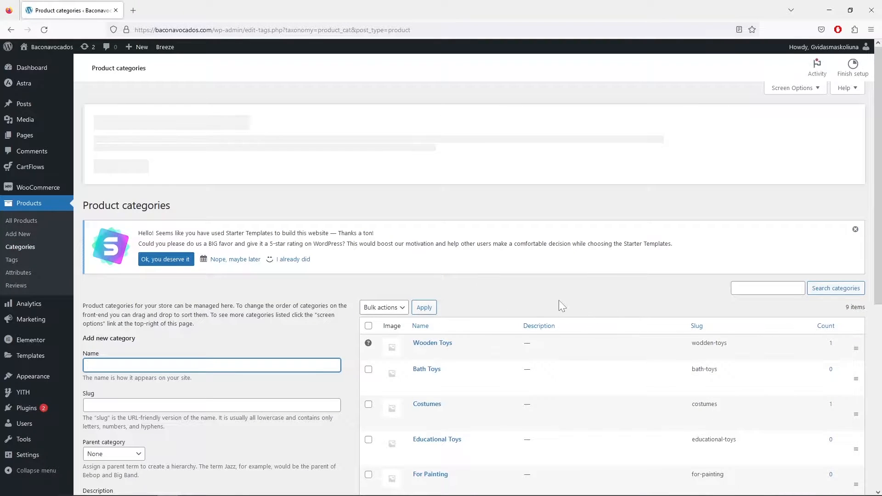
# In the product categories, delete Groceries and Juice together and permanently delete Uncategorized.
pyautogui.scroll(-5, 566, 276)
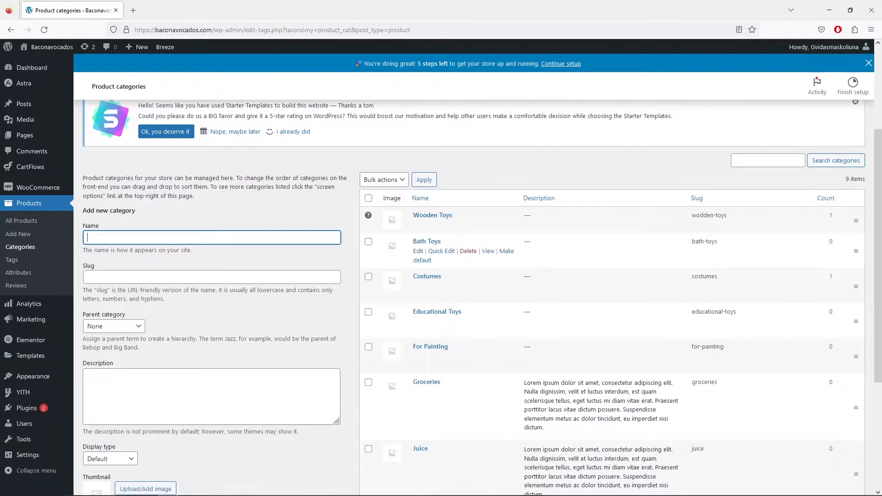
pyautogui.scroll(-4, 446, 264)
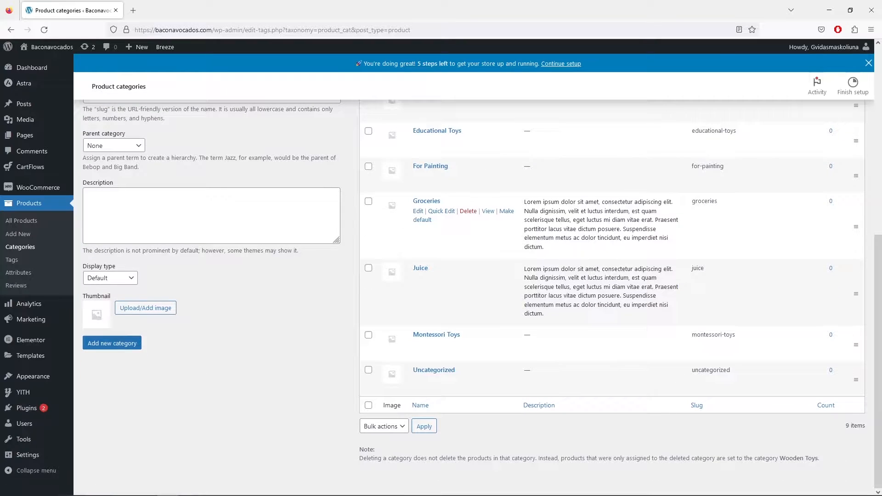
pyautogui.click(369, 269)
pyautogui.click(398, 427)
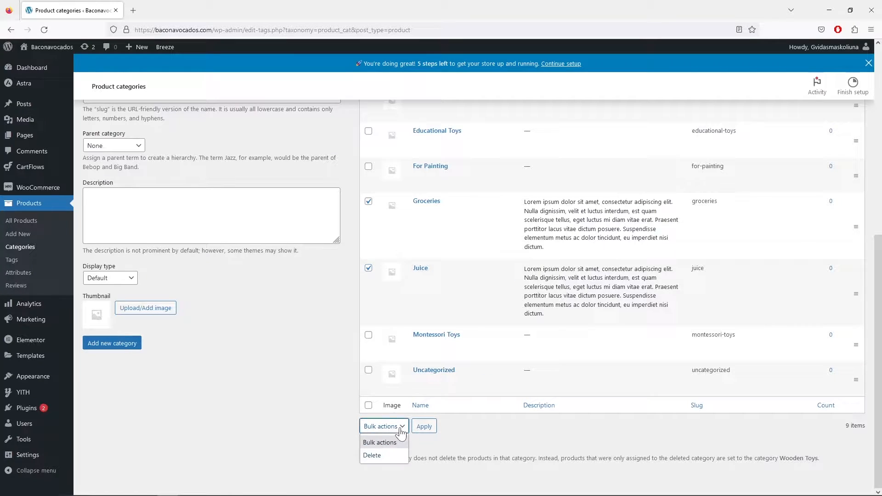
pyautogui.click(389, 456)
pyautogui.click(424, 427)
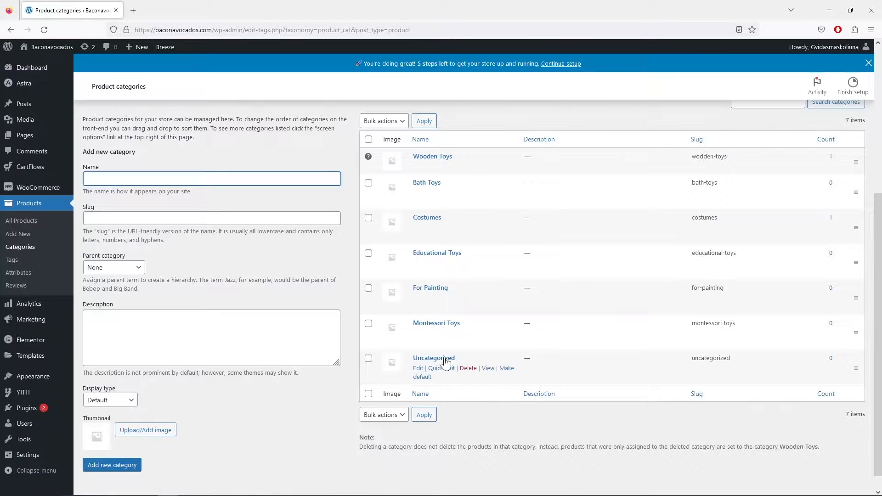
pyautogui.click(468, 369)
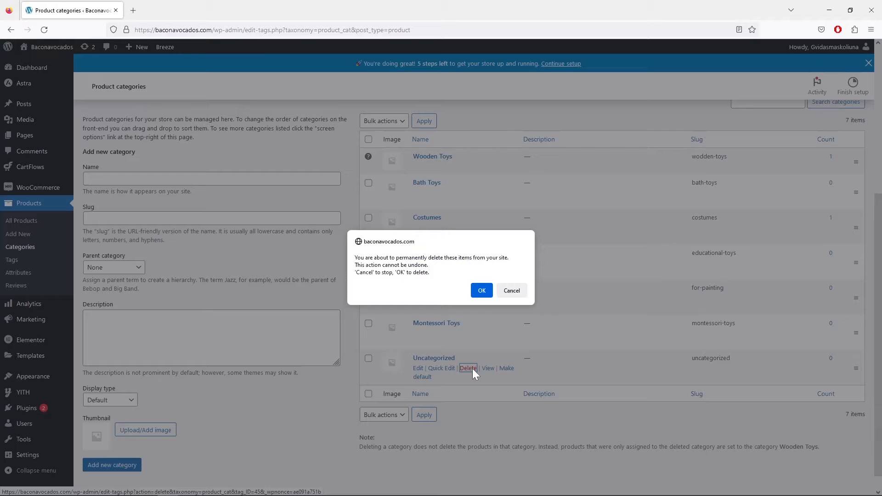
pyautogui.click(482, 290)
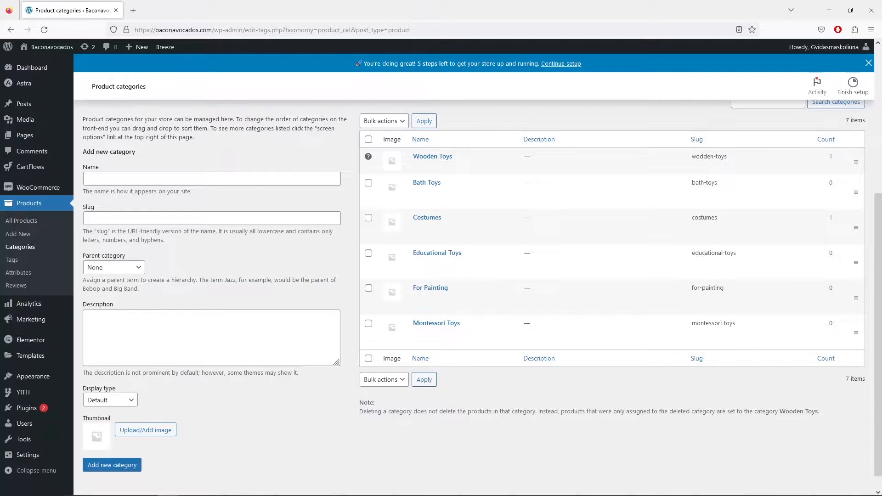
# Open the store's homepage in a new browser tab and switch to it.
pyautogui.moveTo(44, 48)
pyautogui.rightClick(39, 65)
pyautogui.click(68, 72)
pyautogui.click(184, 15)
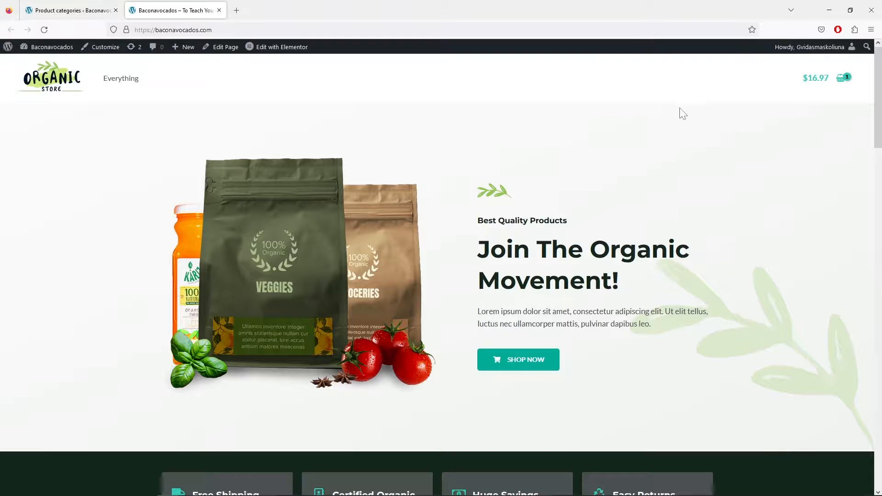
# Examine the homepage from the hero banner through the best-selling products, trending products and customer reviews sections to the footer's quick links.
pyautogui.scroll(-4, 728, 137)
pyautogui.scroll(4, 736, 114)
pyautogui.scroll(-3, 674, 150)
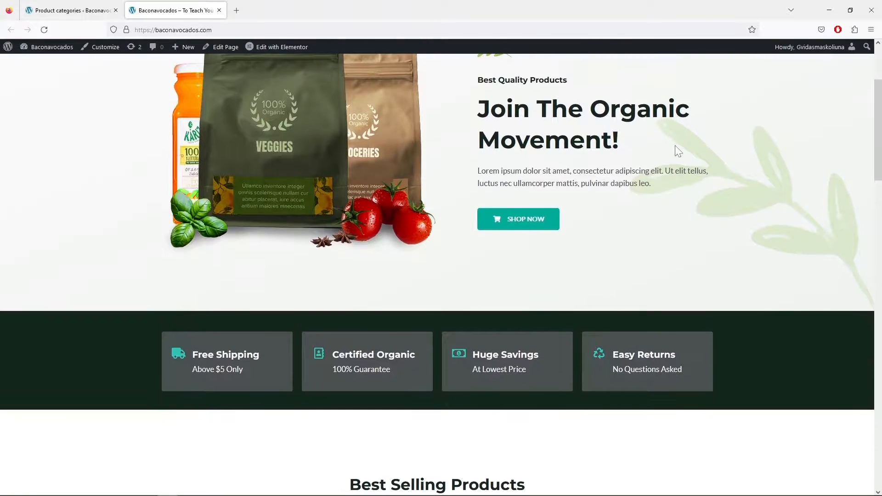
pyautogui.scroll(-2, 678, 147)
pyautogui.scroll(2, 681, 148)
pyautogui.scroll(-5, 682, 148)
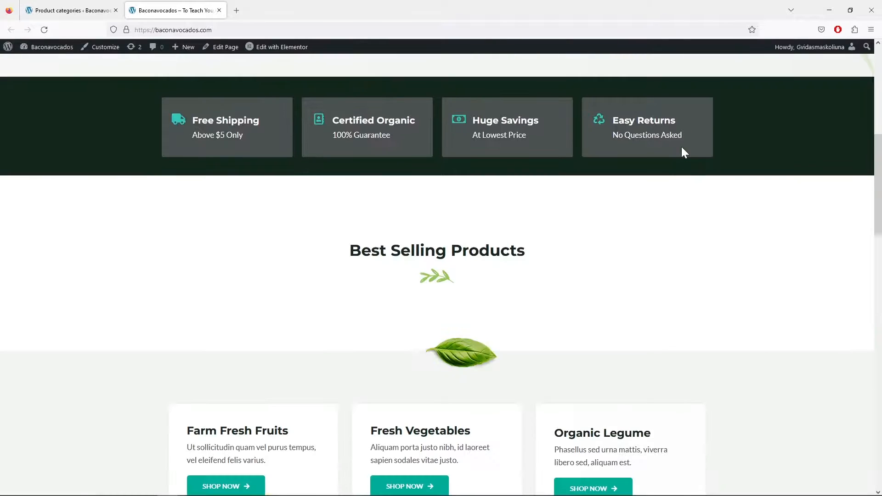
pyautogui.scroll(-2, 682, 152)
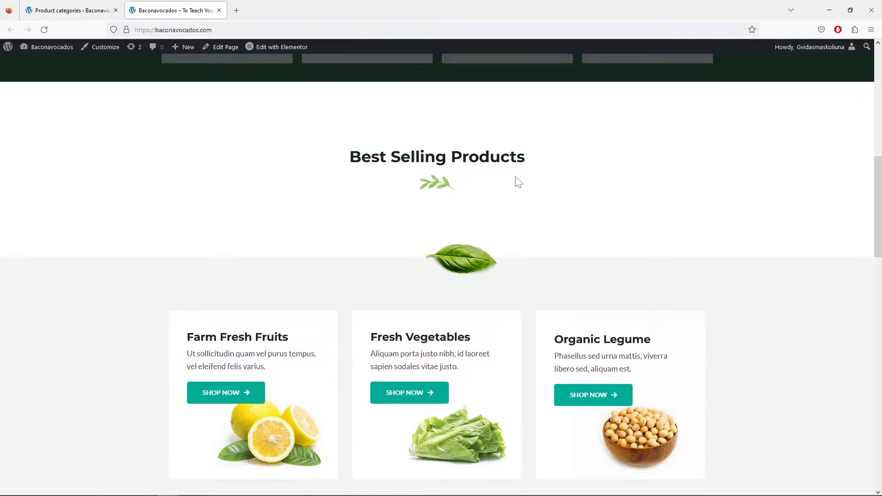
pyautogui.scroll(-9, 520, 183)
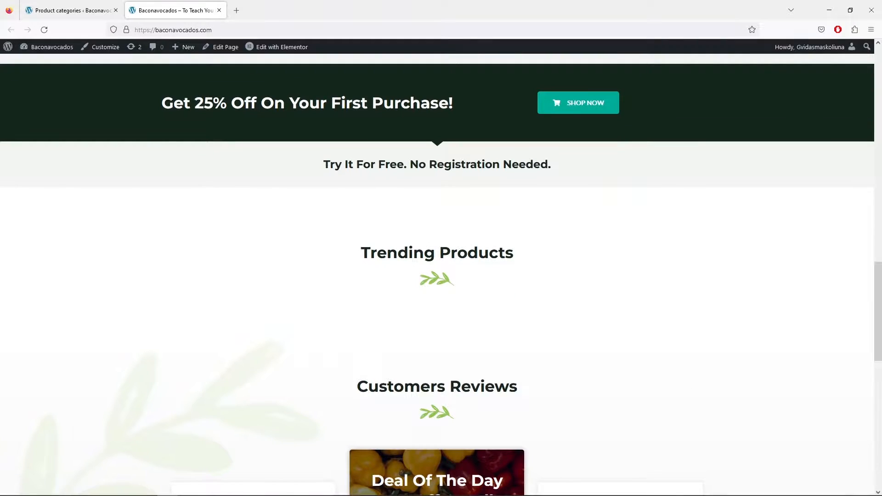
pyautogui.scroll(-12, 473, 230)
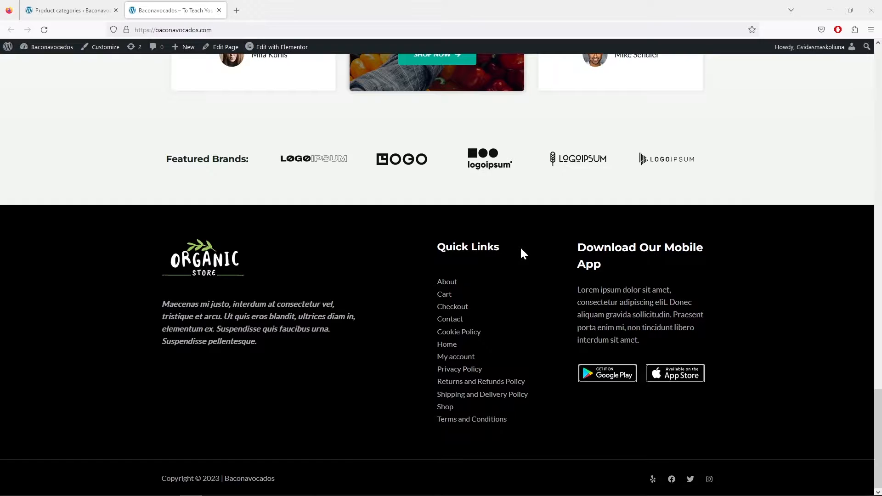
pyautogui.scroll(7, 521, 248)
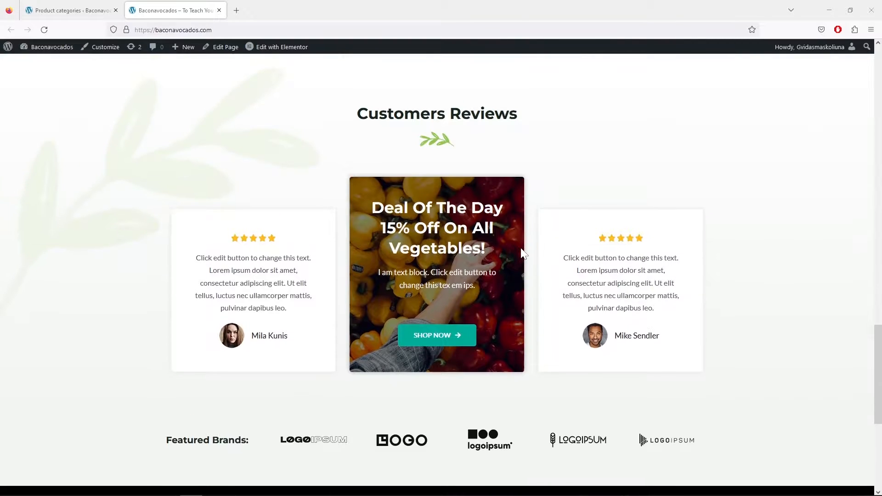
pyautogui.scroll(7, 521, 251)
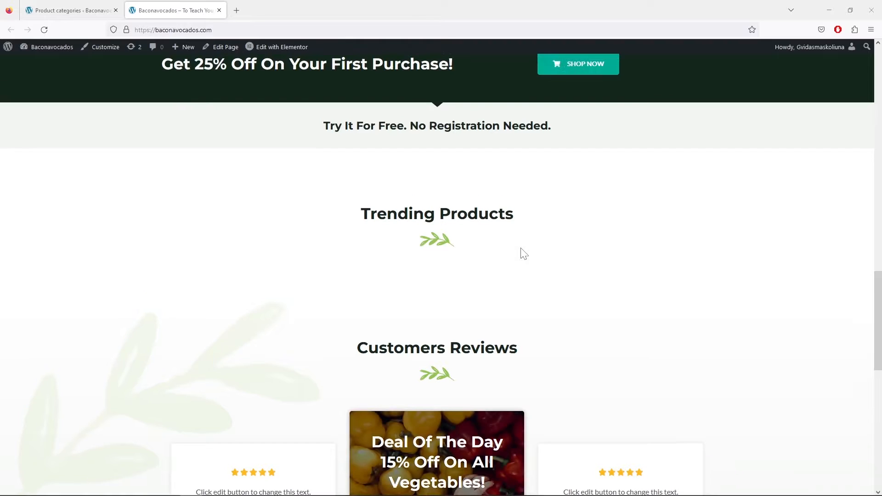
pyautogui.scroll(13, 521, 248)
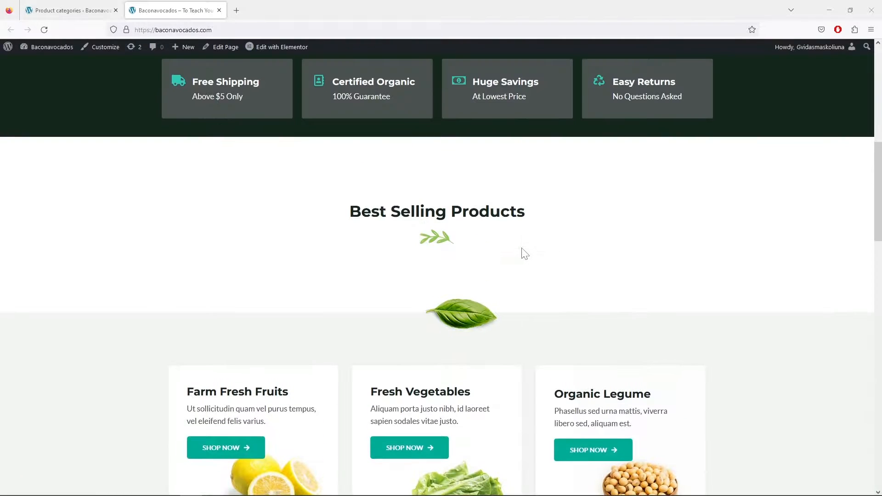
pyautogui.scroll(4, 522, 248)
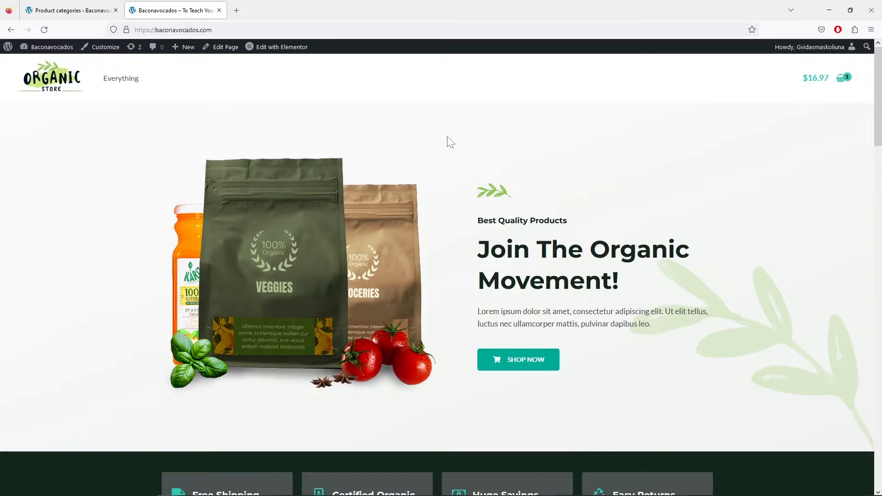
# Return to the WordPress admin browser tab and open the list of all pages.
pyautogui.click(87, 14)
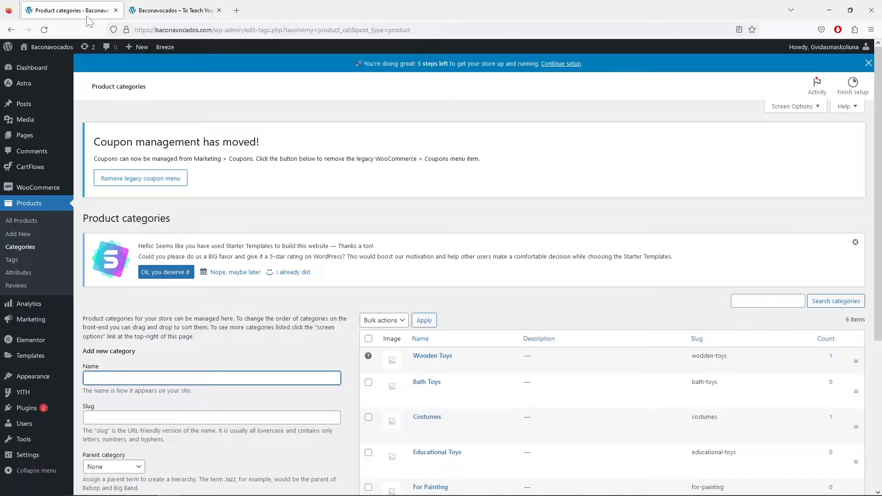
pyautogui.moveTo(51, 137)
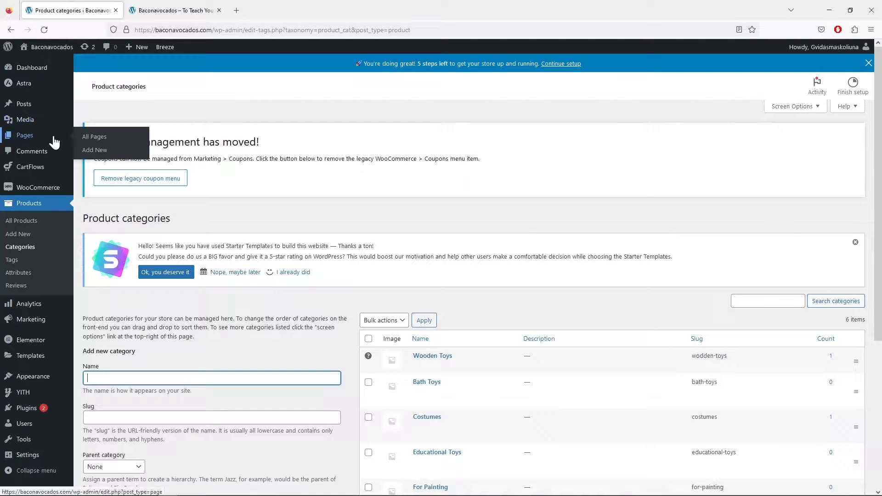
pyautogui.click(95, 137)
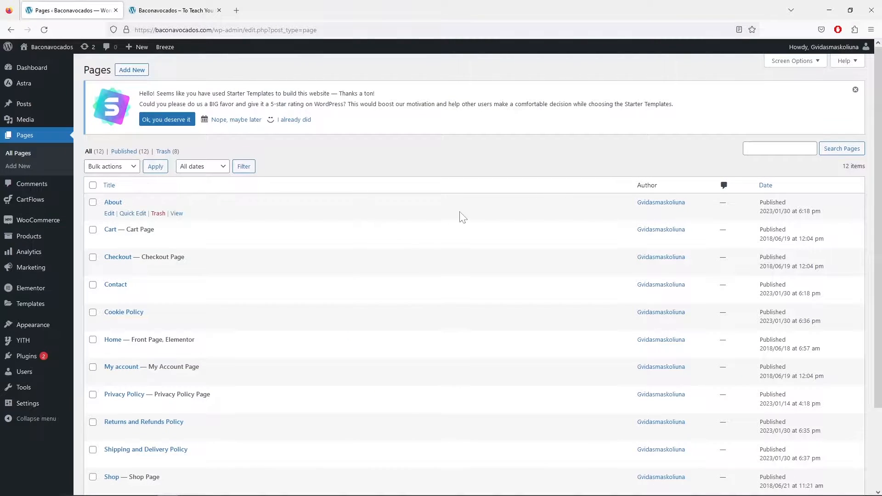
pyautogui.scroll(-3, 425, 218)
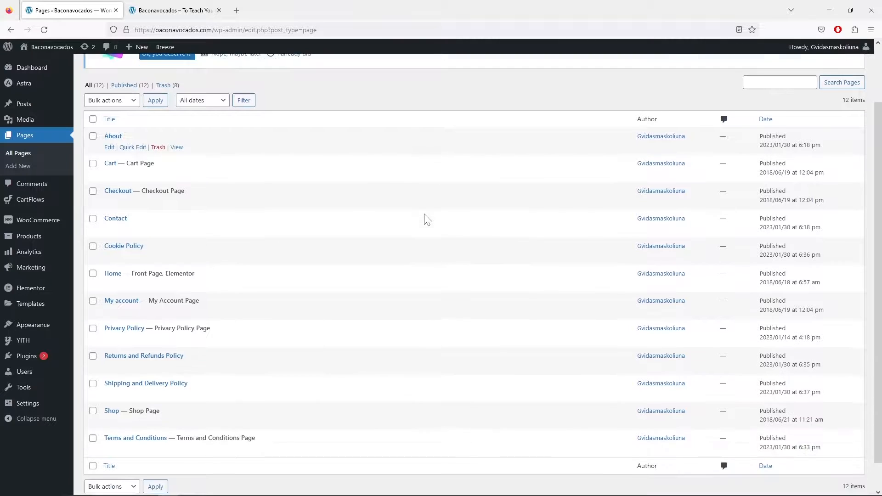
pyautogui.scroll(1, 368, 203)
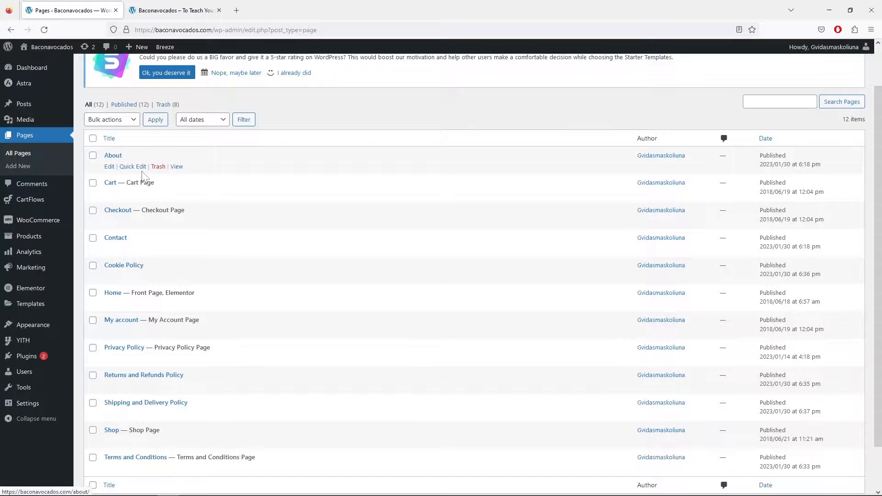
# Open the About page for editing in a new browser tab and switch to it.
pyautogui.rightClick(107, 170)
pyautogui.click(125, 177)
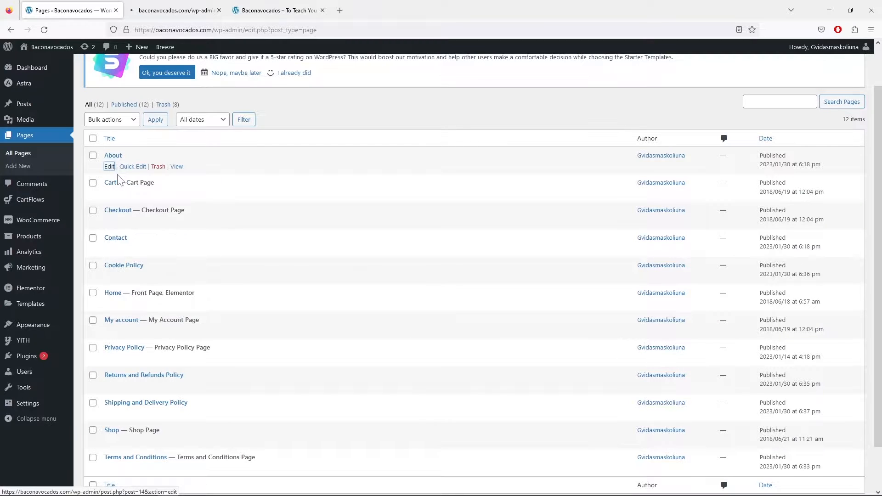
pyautogui.click(174, 11)
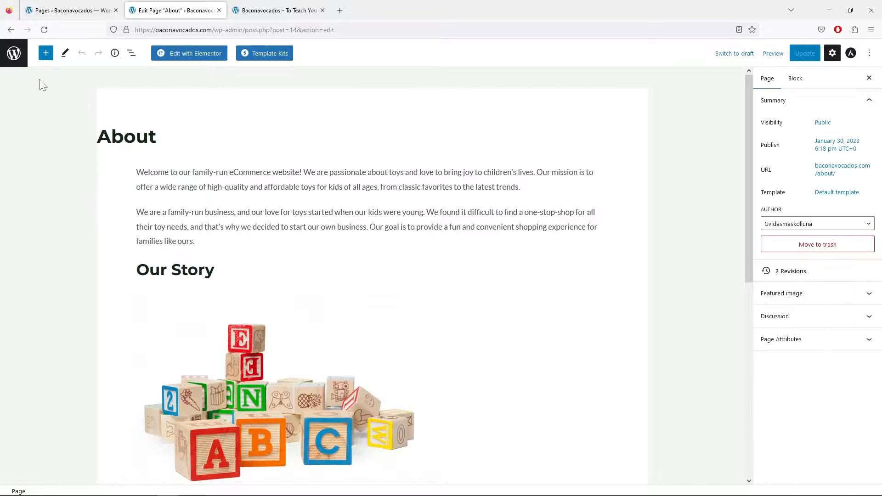
# Examine the blocks available in the block editor for the About page, and close that page's browser tab.
pyautogui.click(46, 54)
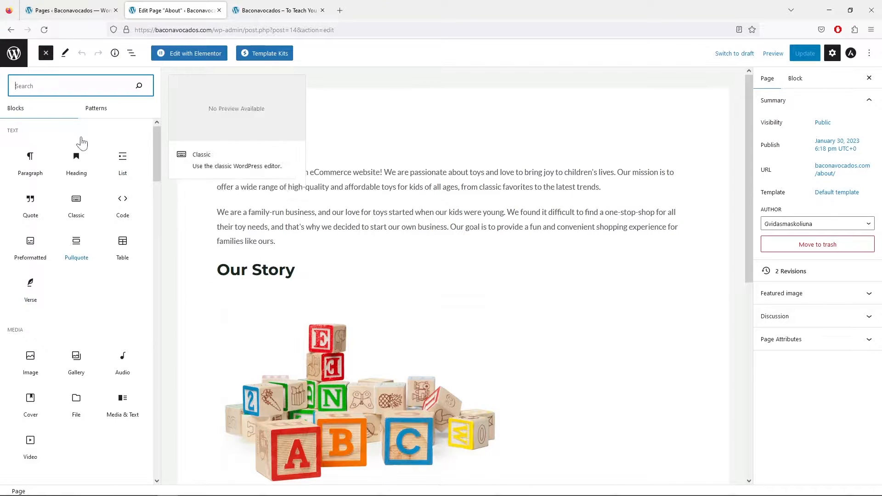
pyautogui.click(46, 54)
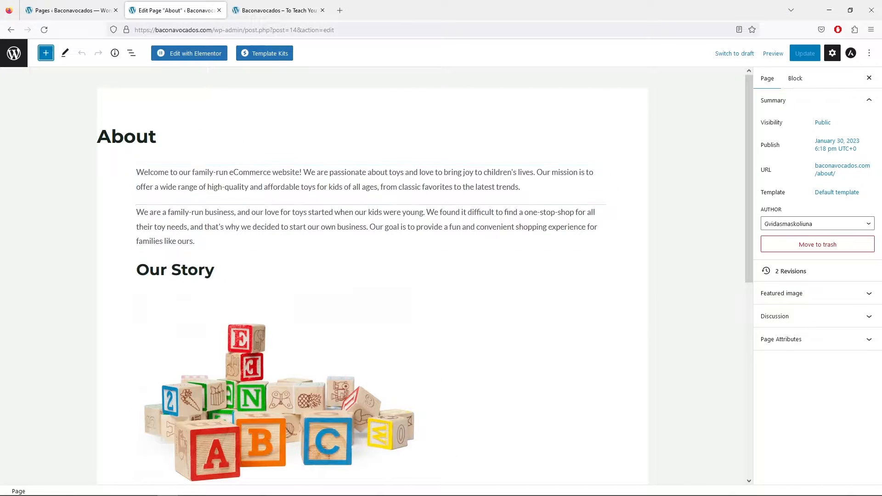
pyautogui.click(46, 53)
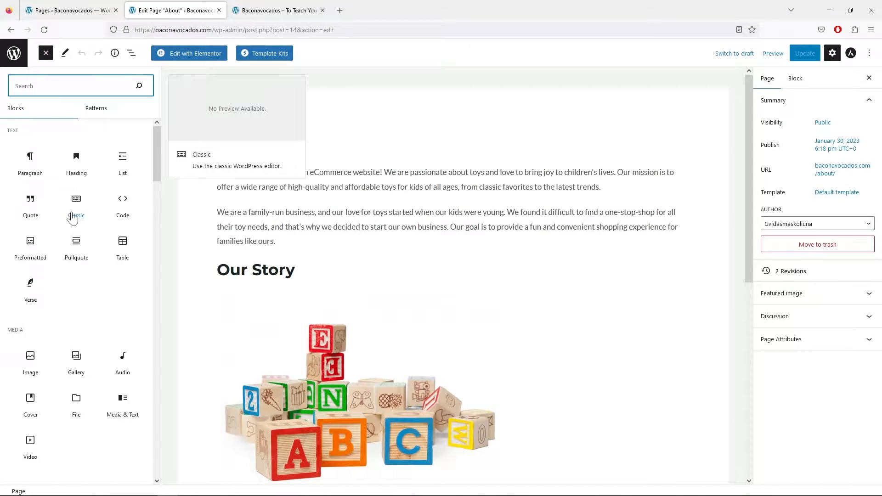
pyautogui.click(46, 53)
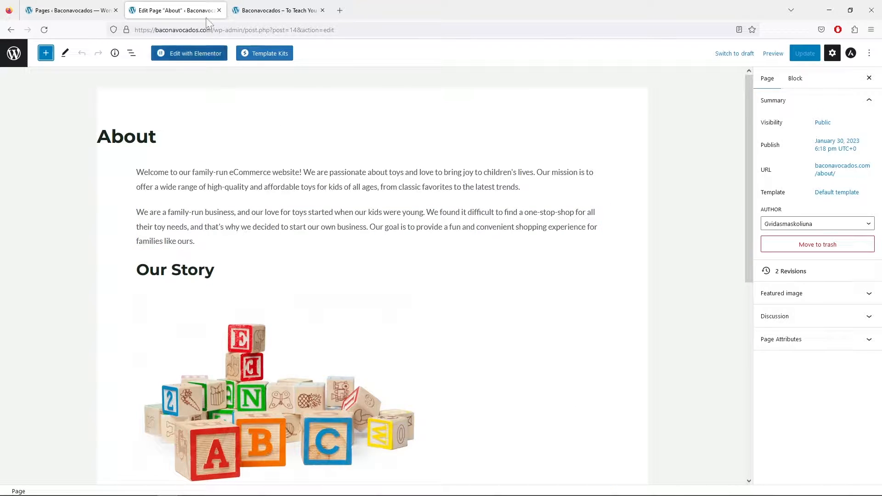
pyautogui.click(219, 10)
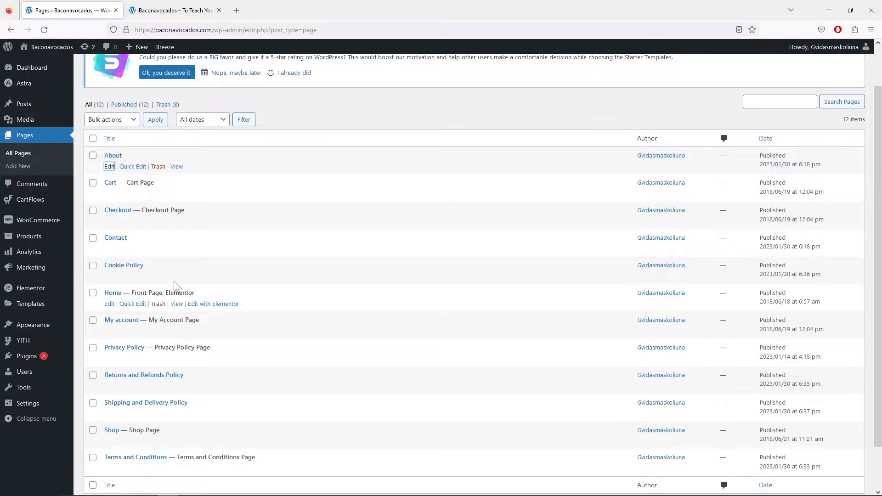
# Switch to the store homepage's browser tab and open the homepage for editing with Elementor.
pyautogui.click(173, 10)
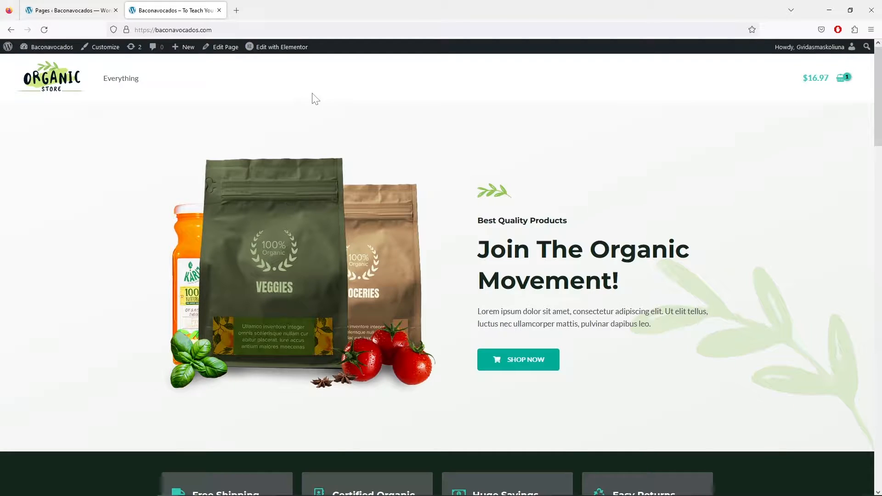
pyautogui.moveTo(300, 57)
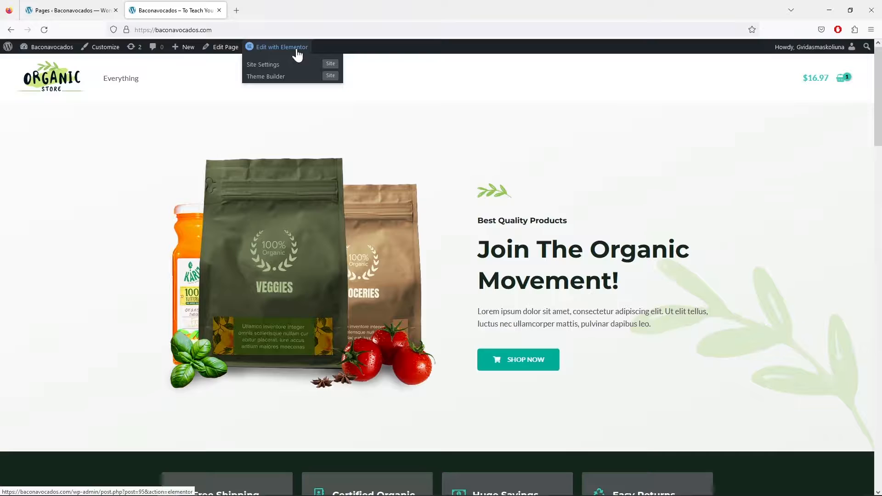
pyautogui.click(294, 52)
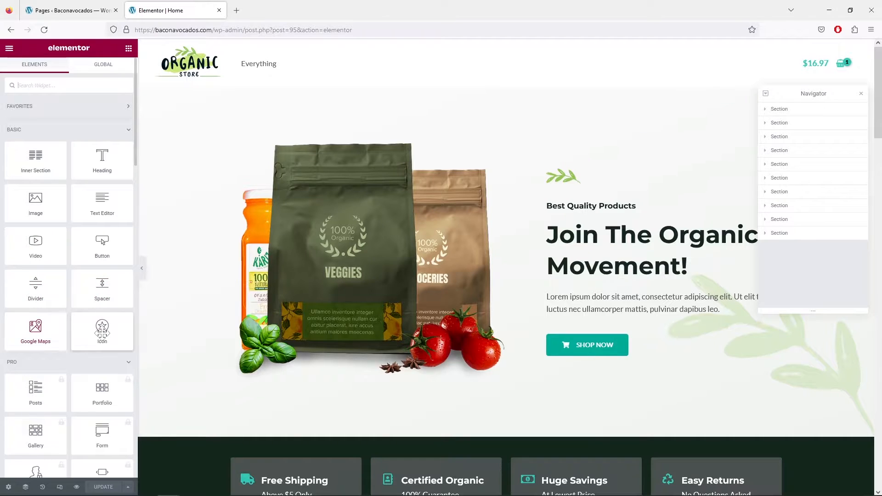
# Examine the Elementor widget list through the Basic, Pro and General groups and return to its beginning.
pyautogui.scroll(-2, 77, 283)
pyautogui.scroll(-2, 78, 239)
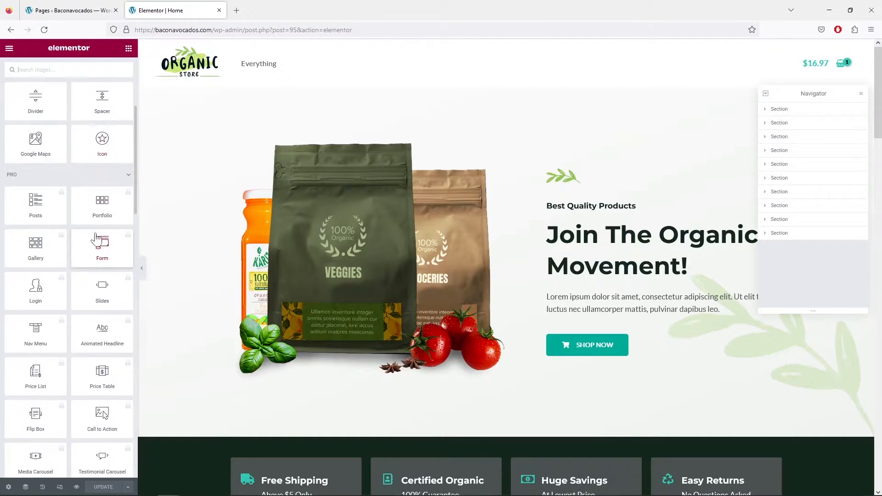
pyautogui.scroll(-2, 94, 258)
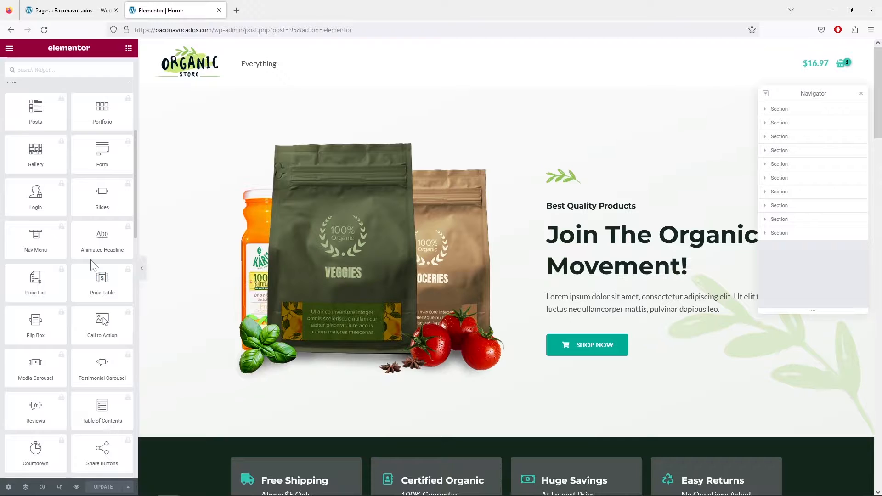
pyautogui.scroll(-2, 60, 356)
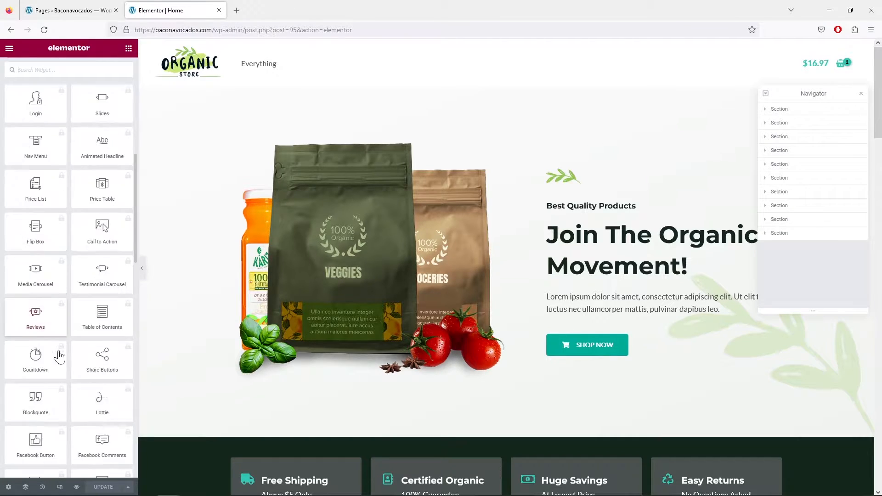
pyautogui.scroll(-3, 62, 349)
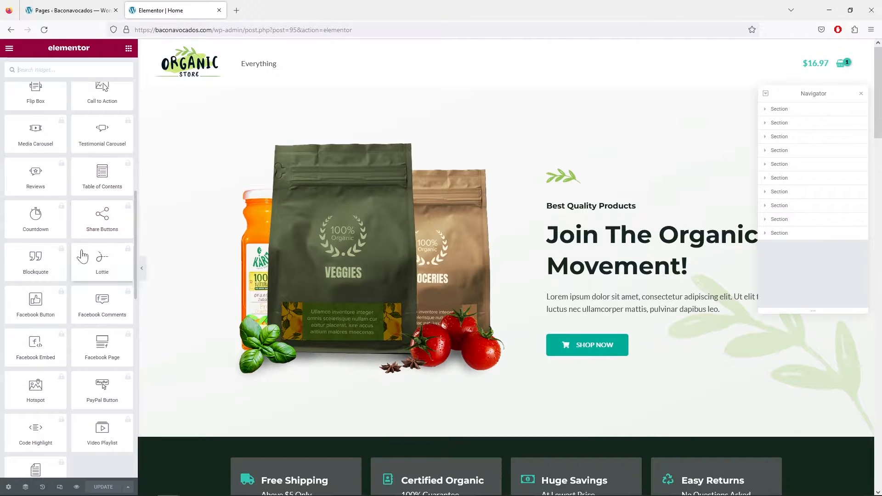
pyautogui.scroll(-7, 83, 256)
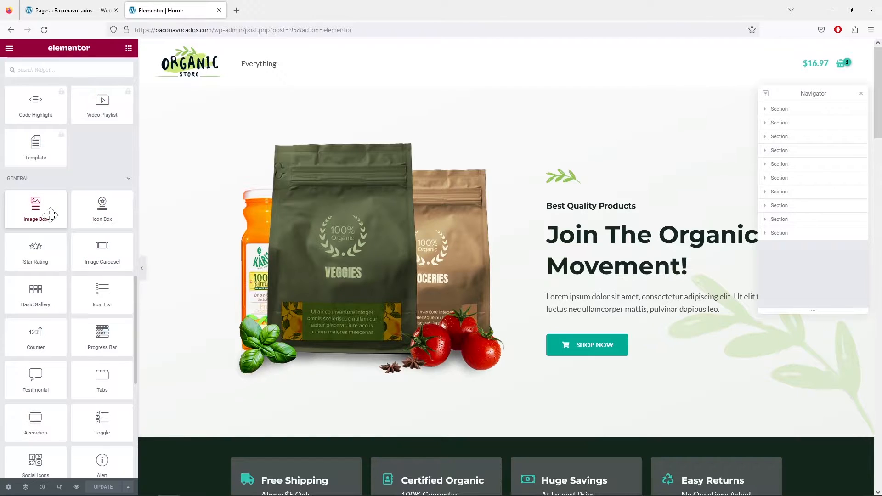
pyautogui.scroll(-4, 73, 248)
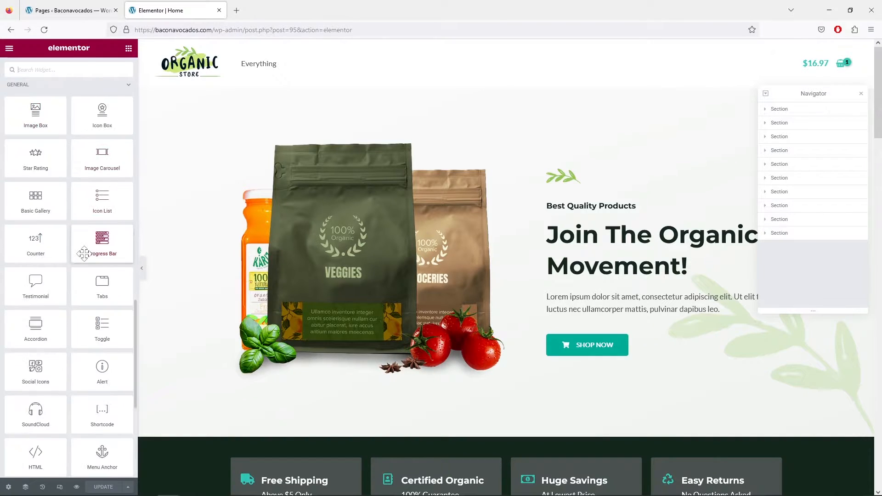
pyautogui.scroll(3, 73, 304)
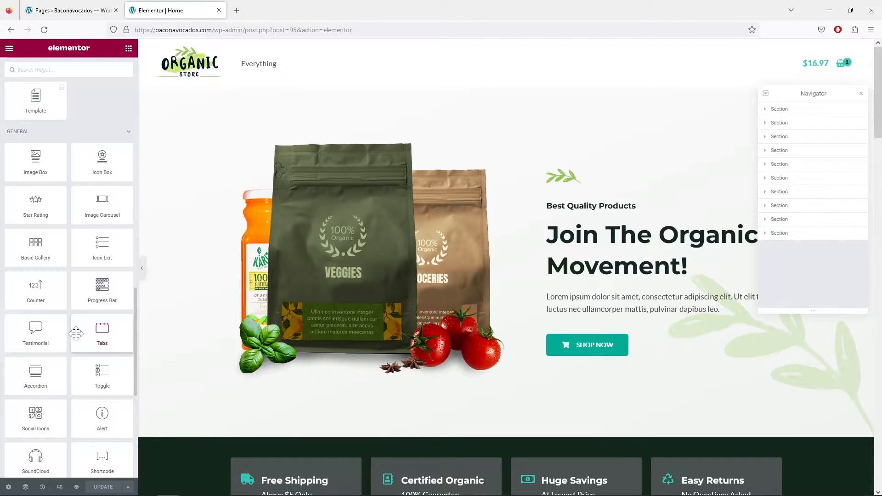
pyautogui.scroll(3, 76, 334)
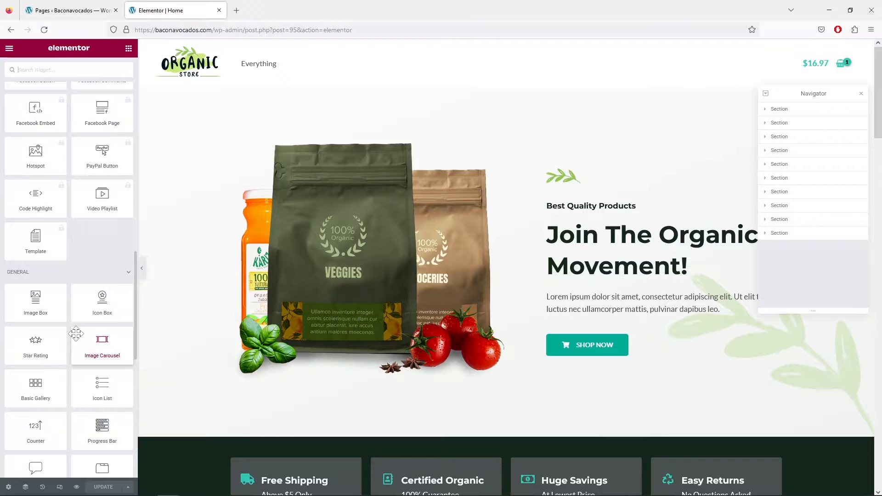
pyautogui.scroll(8, 86, 274)
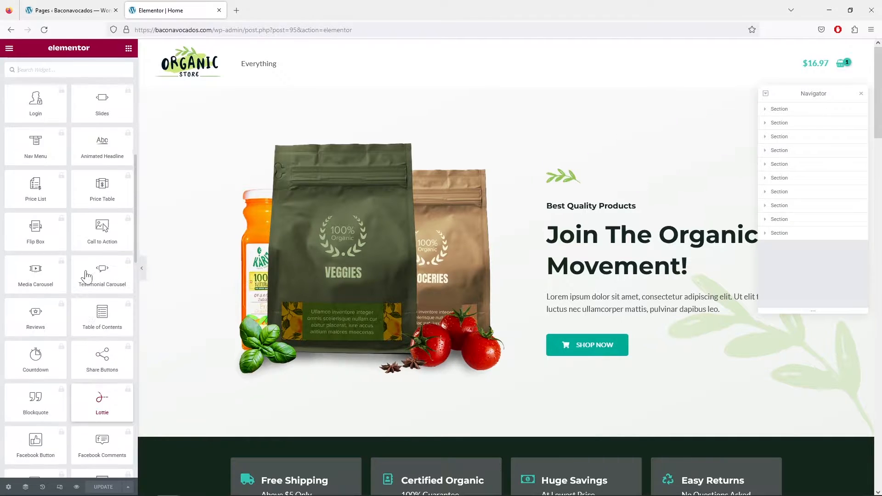
pyautogui.scroll(4, 87, 276)
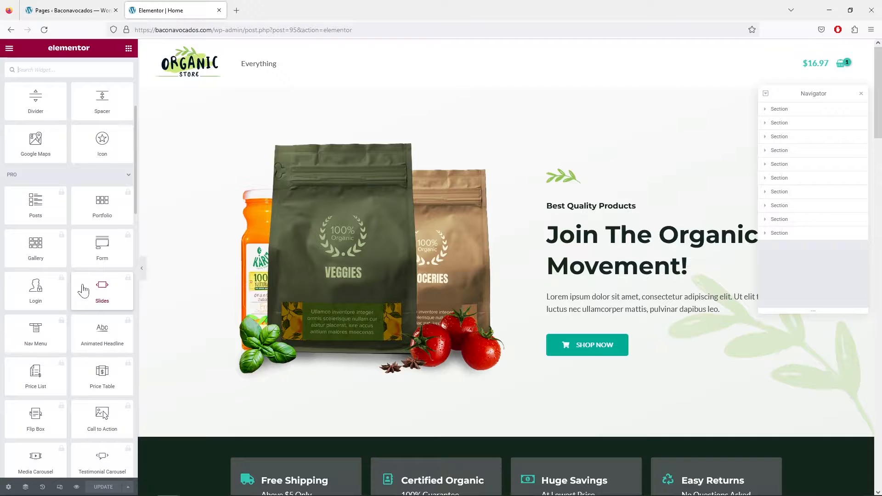
pyautogui.scroll(5, 83, 291)
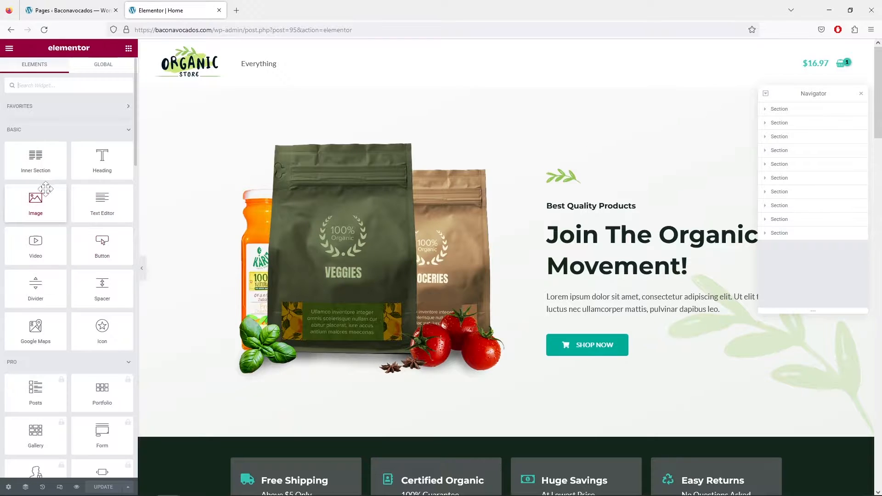
# View the Favorites widget group and the Global widgets, and return to the Elements list.
pyautogui.click(119, 108)
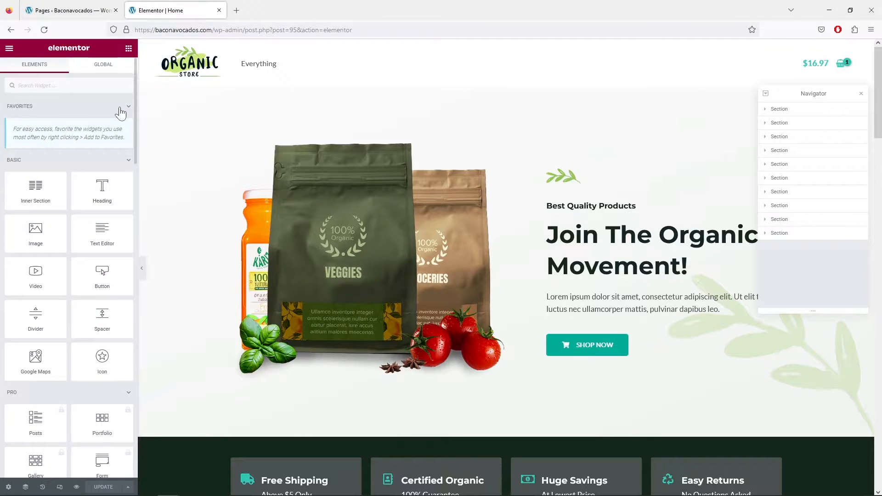
pyautogui.click(120, 109)
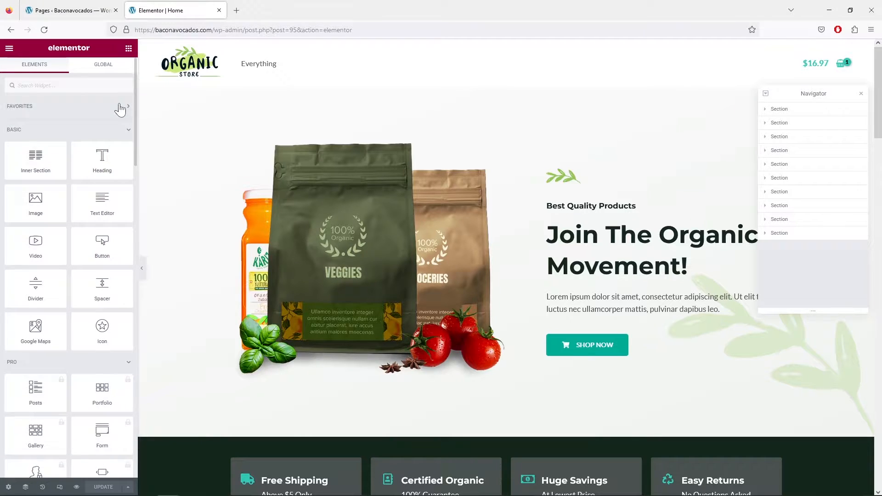
pyautogui.click(111, 69)
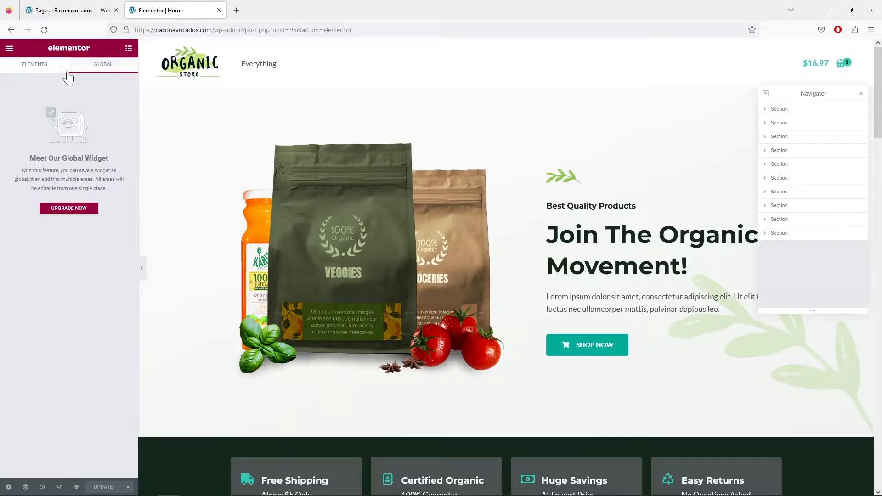
pyautogui.click(44, 70)
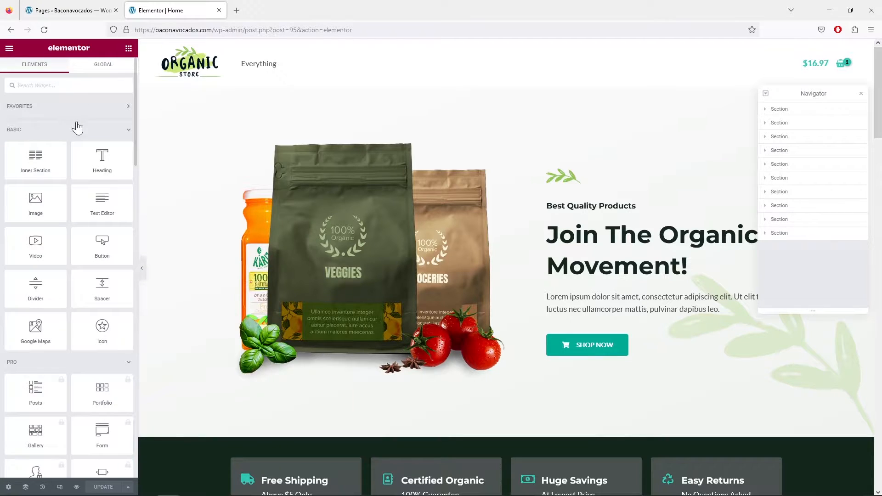
# View Elementor's main menu with its settings and navigation options, and return to the widget list.
pyautogui.click(11, 48)
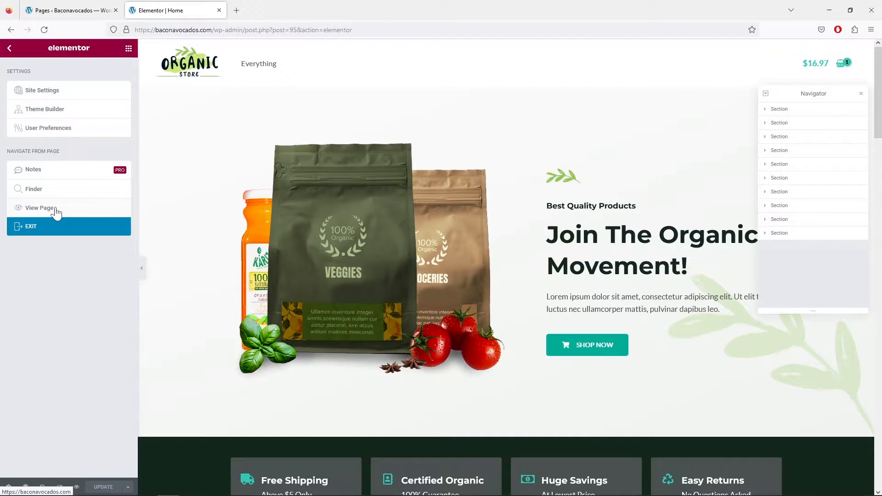
pyautogui.click(9, 48)
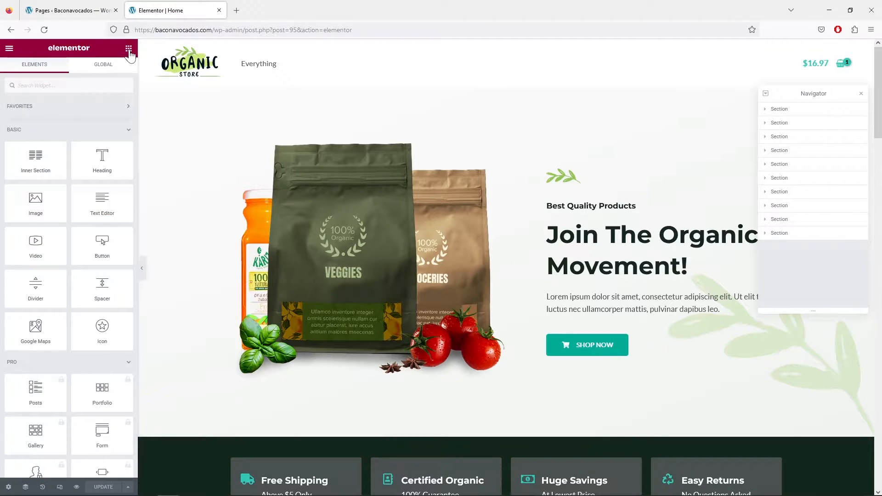
pyautogui.click(9, 48)
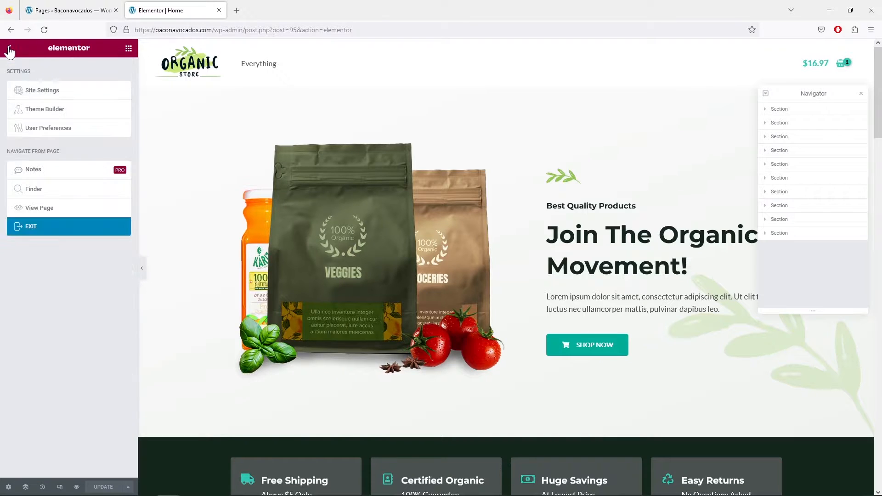
pyautogui.click(128, 48)
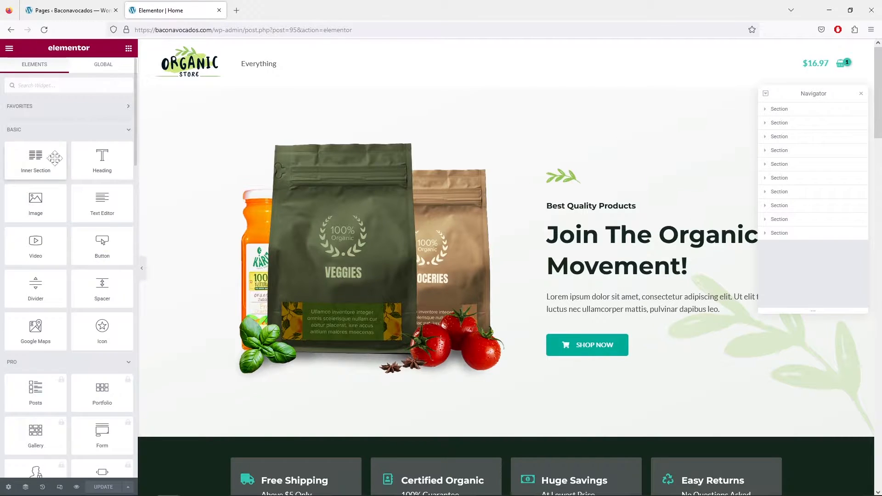
pyautogui.scroll(-3, 70, 252)
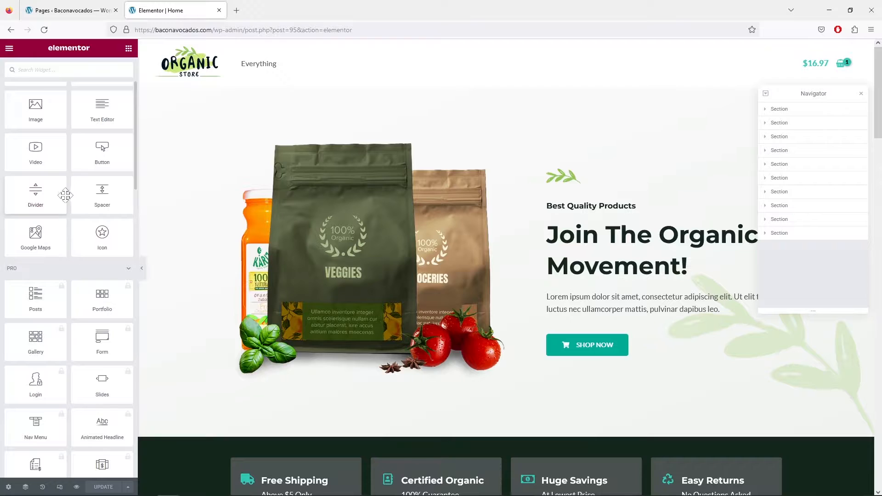
# Examine the homepage's general, style and custom CSS page settings, and return to the widget list.
pyautogui.click(8, 488)
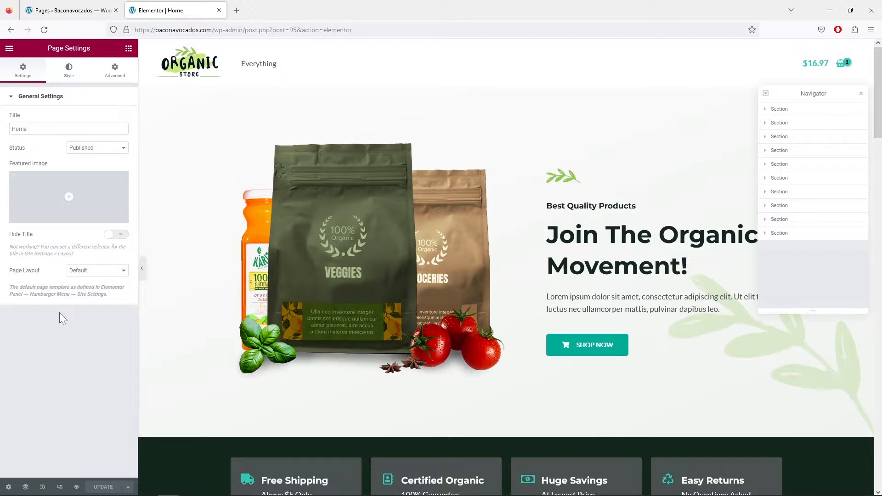
pyautogui.click(72, 73)
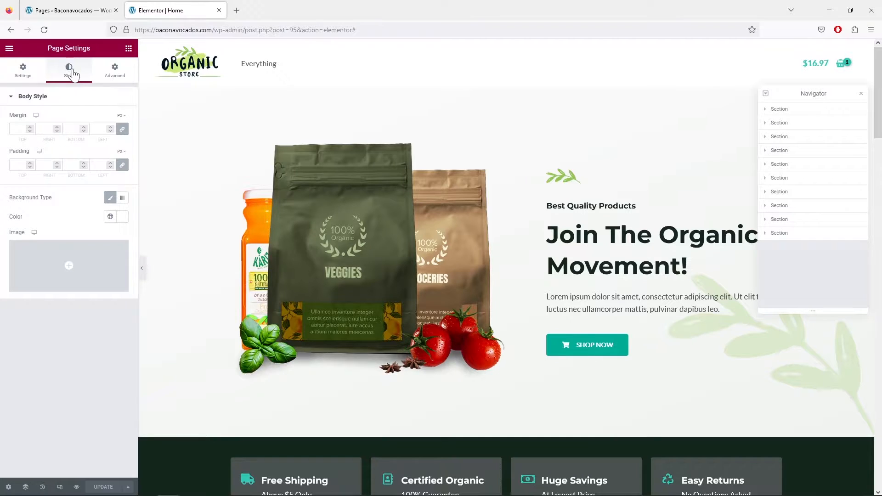
pyautogui.click(117, 75)
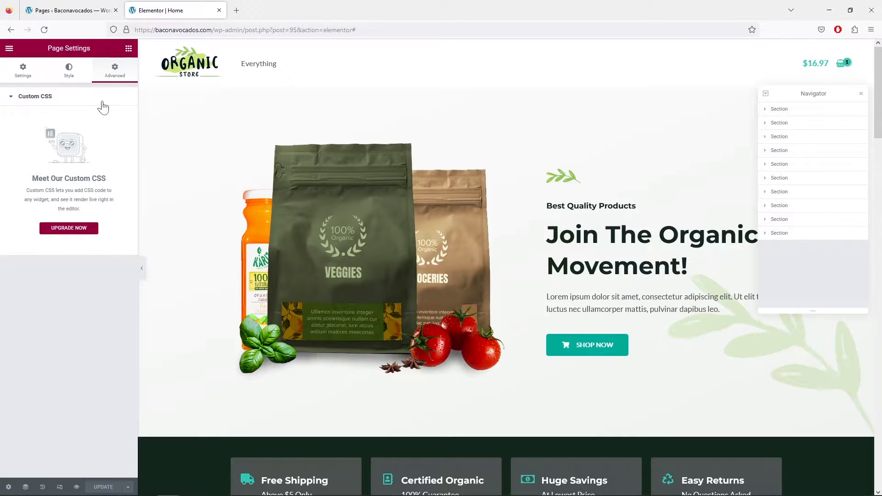
pyautogui.click(27, 74)
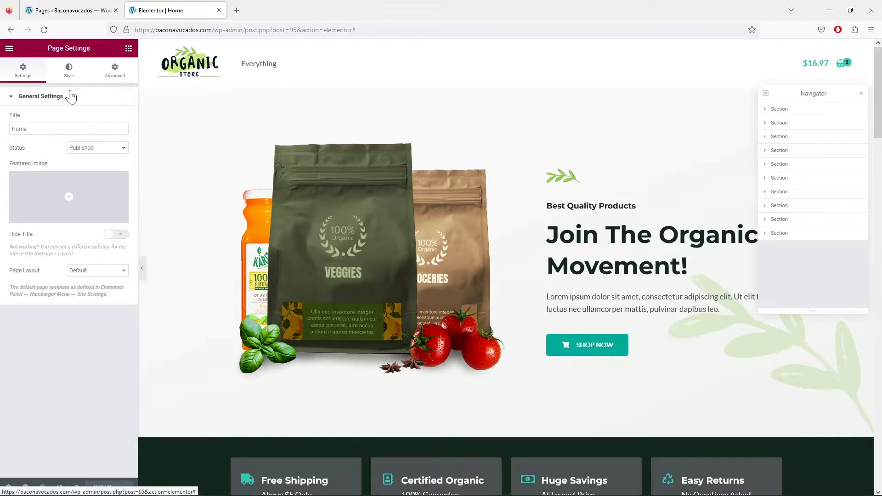
pyautogui.click(129, 48)
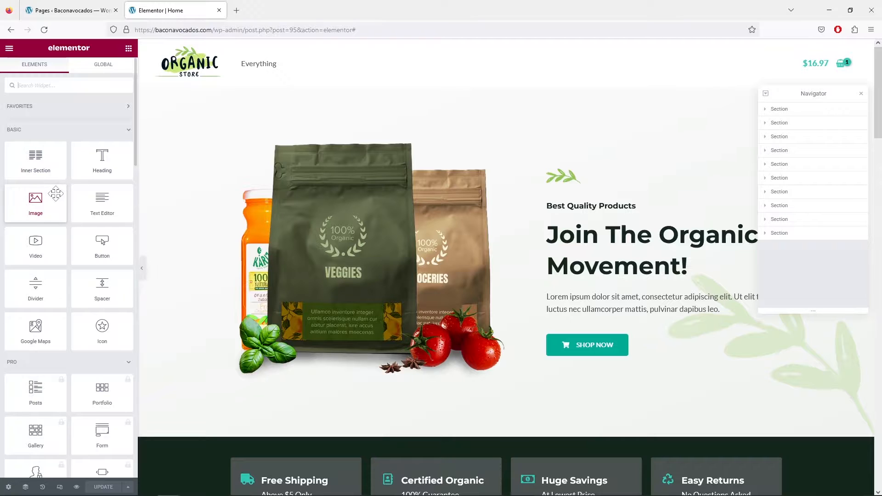
pyautogui.moveTo(42, 198)
pyautogui.mouseDown()
pyautogui.moveTo(164, 194)
pyautogui.moveTo(630, 248)
pyautogui.moveTo(36, 197)
pyautogui.mouseUp()
# Reposition the Navigator over the page preview and look through the homepage's sections, returning to the hero section.
pyautogui.moveTo(823, 94); pyautogui.dragTo(785, 86)
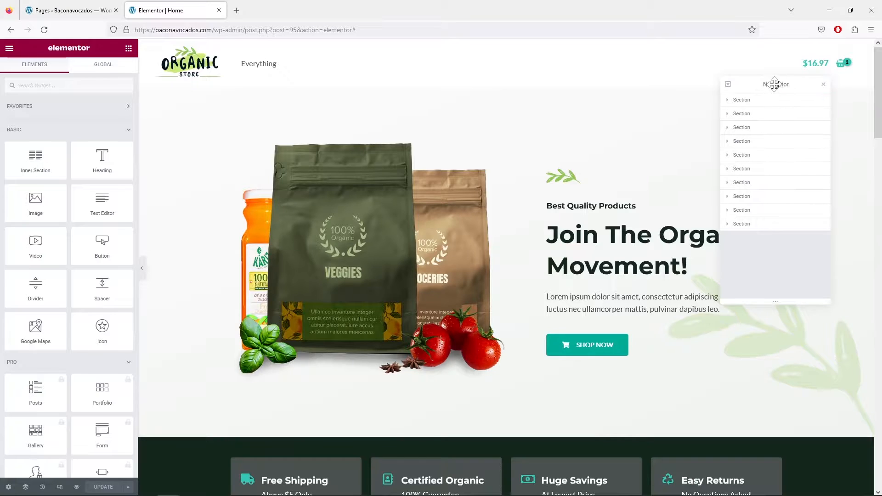
pyautogui.scroll(-5, 583, 118)
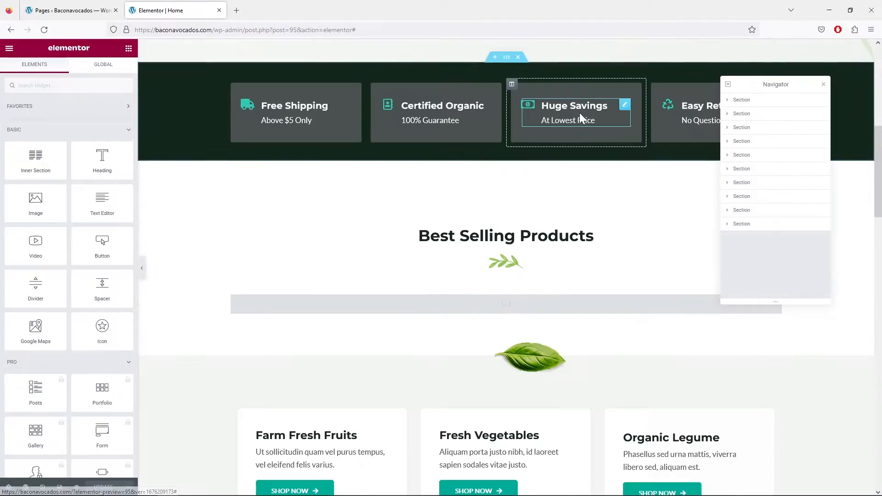
pyautogui.scroll(-8, 596, 198)
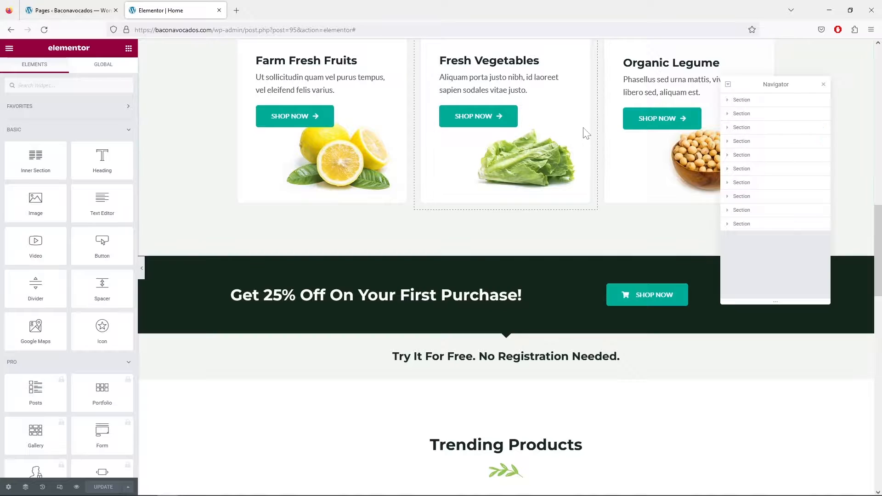
pyautogui.scroll(10, 588, 133)
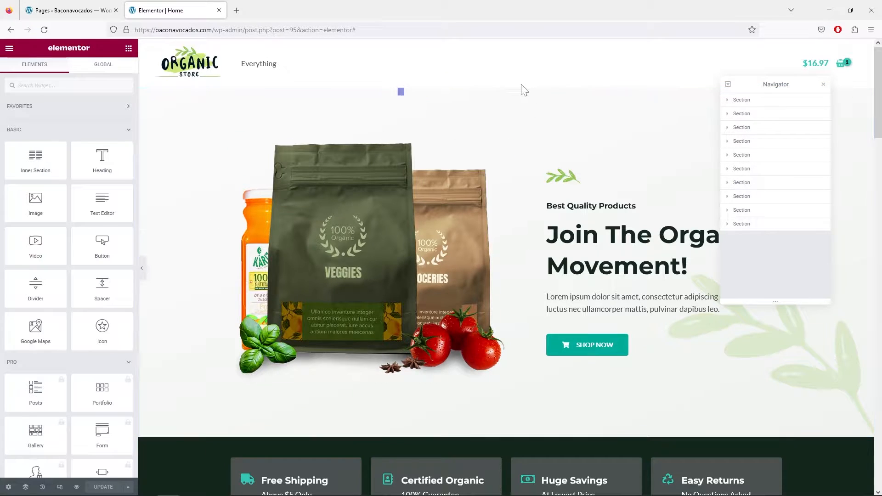
# Open the hero section for editing and view its layout and column structure options.
pyautogui.moveTo(521, 88)
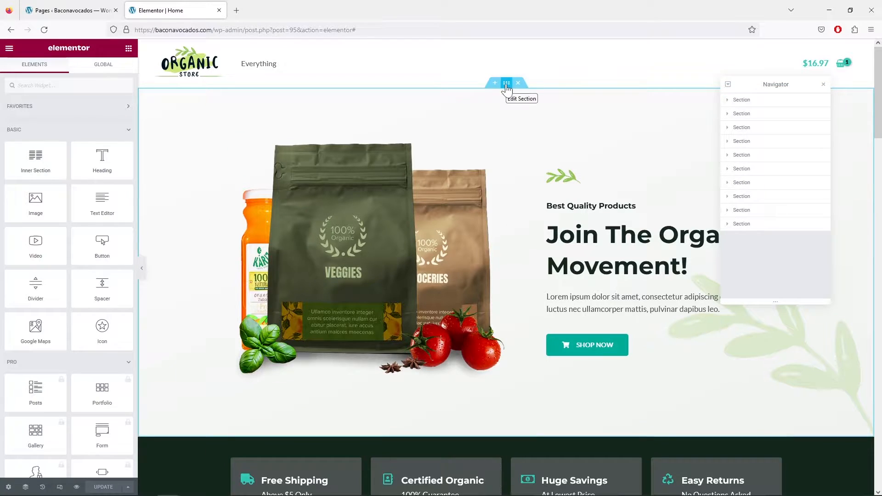
pyautogui.click(507, 85)
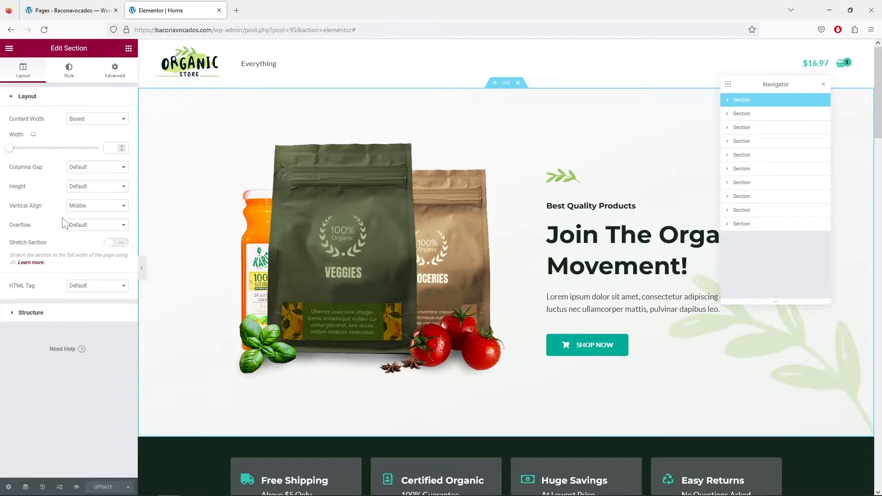
pyautogui.click(14, 315)
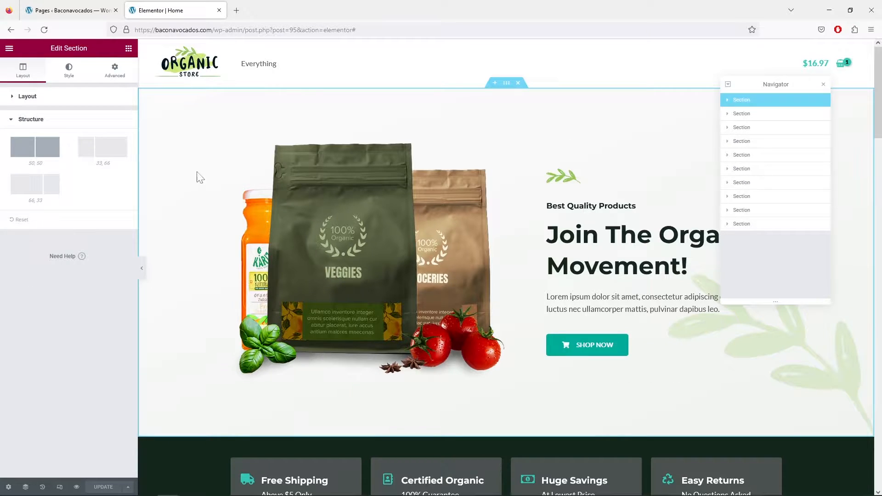
# Set the opacity of the hero section's background overlay to 0.3.
pyautogui.click(73, 74)
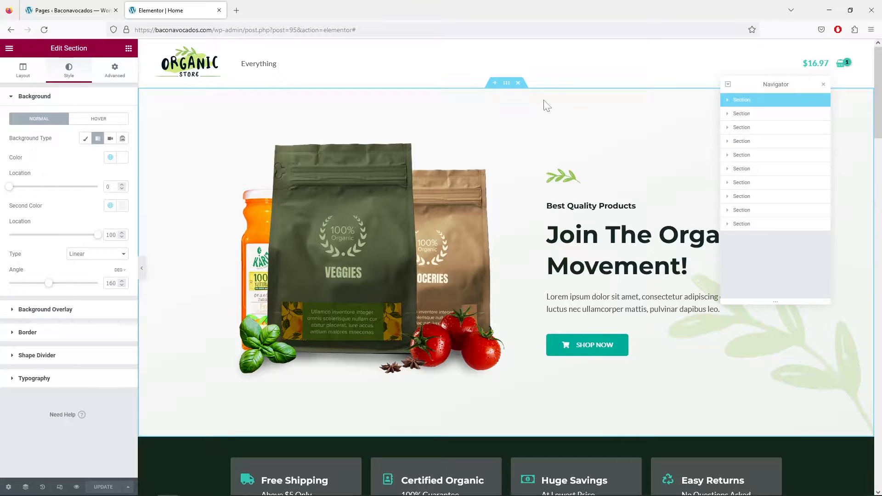
pyautogui.click(63, 312)
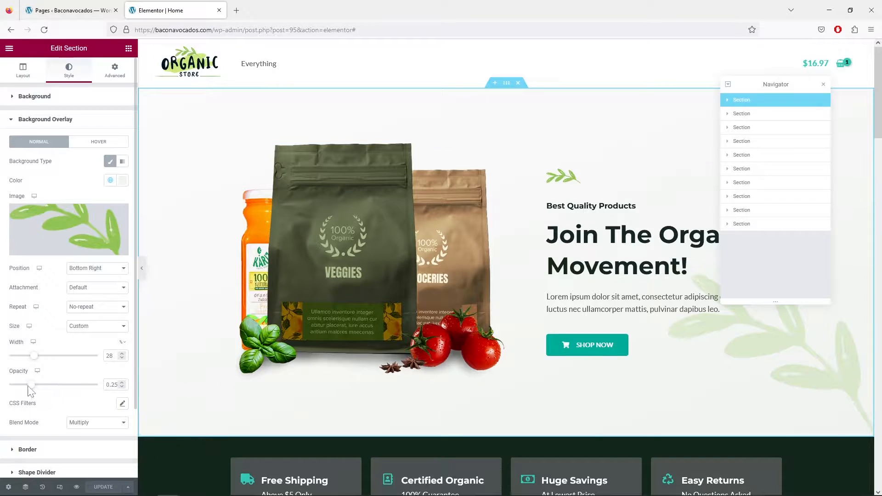
pyautogui.moveTo(33, 388)
pyautogui.mouseDown()
pyautogui.moveTo(54, 389)
pyautogui.moveTo(36, 390)
pyautogui.mouseUp()
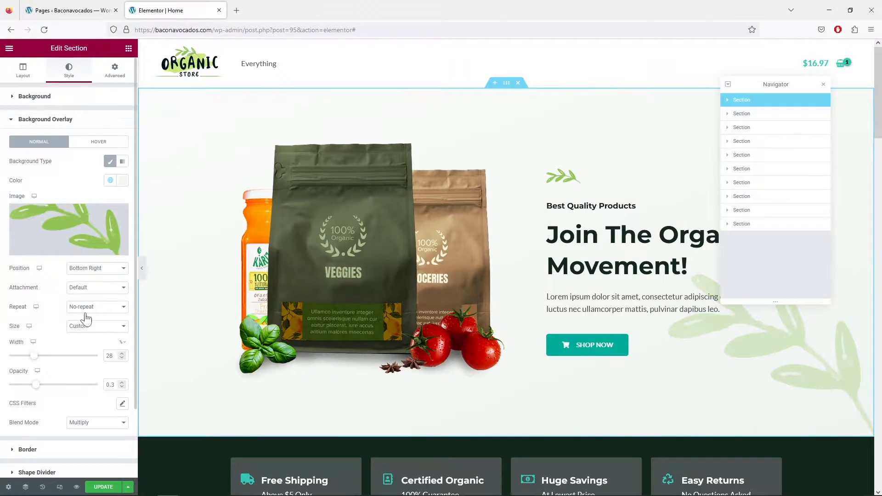
pyautogui.scroll(-1, 97, 317)
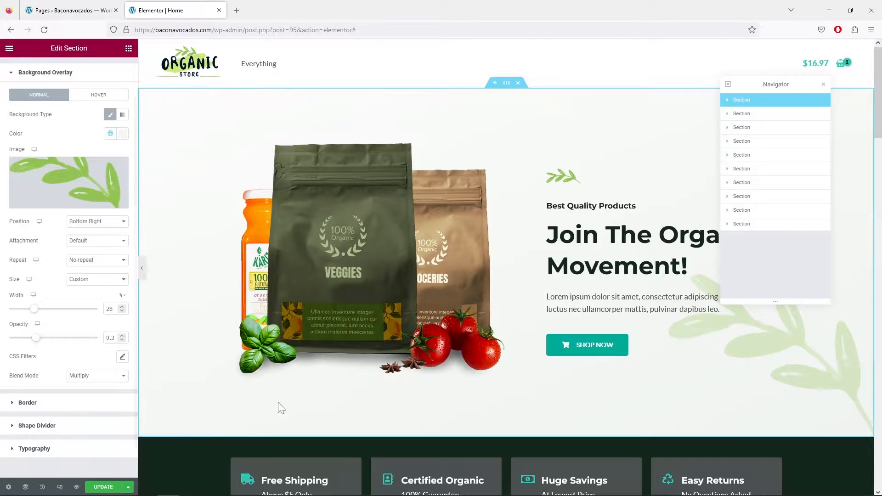
pyautogui.scroll(1, 120, 249)
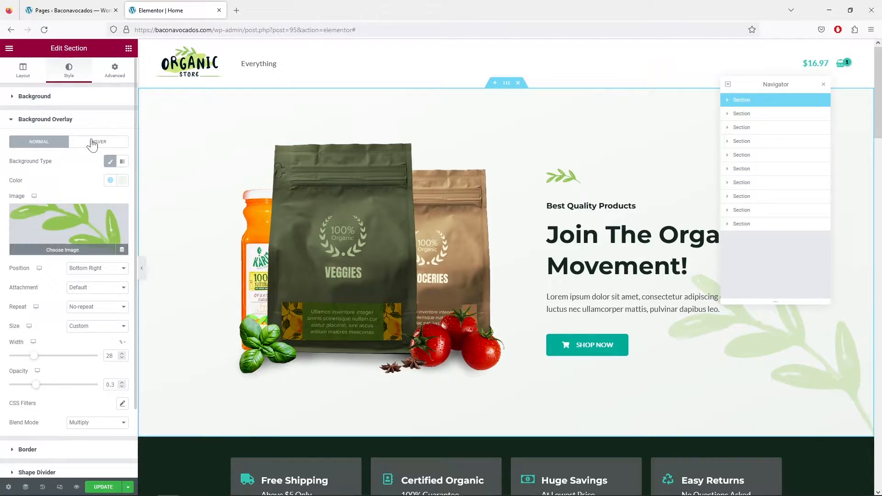
# Try a smaller top padding on the hero section, and restore it to 120 px.
pyautogui.click(114, 73)
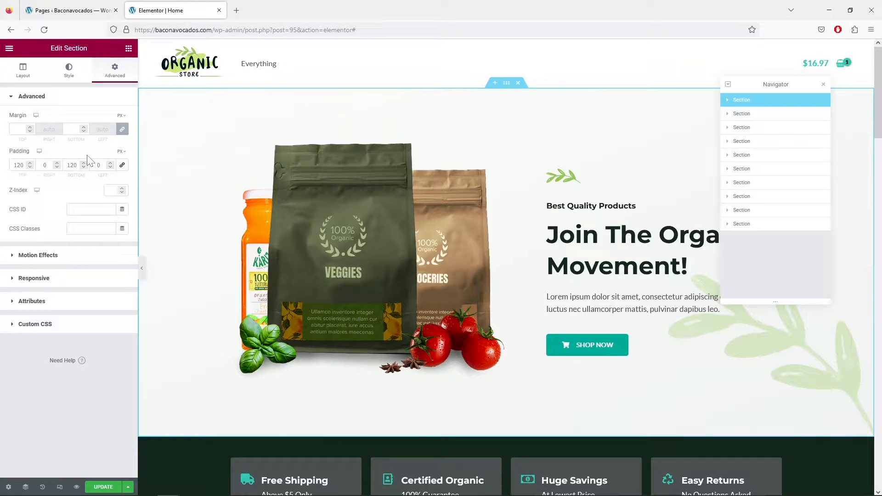
pyautogui.click(29, 167)
pyautogui.click(30, 167)
pyautogui.click(29, 167)
pyautogui.click(30, 168)
pyautogui.click(29, 167)
pyautogui.click(29, 168)
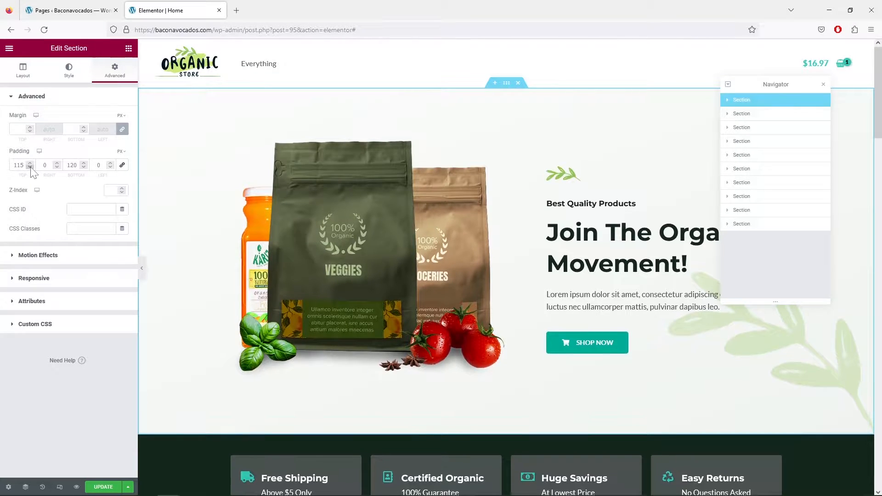
pyautogui.click(29, 167)
pyautogui.click(29, 167)
pyautogui.click(29, 162)
pyautogui.click(29, 163)
pyautogui.click(30, 163)
pyautogui.click(30, 162)
pyautogui.click(30, 163)
pyautogui.click(30, 162)
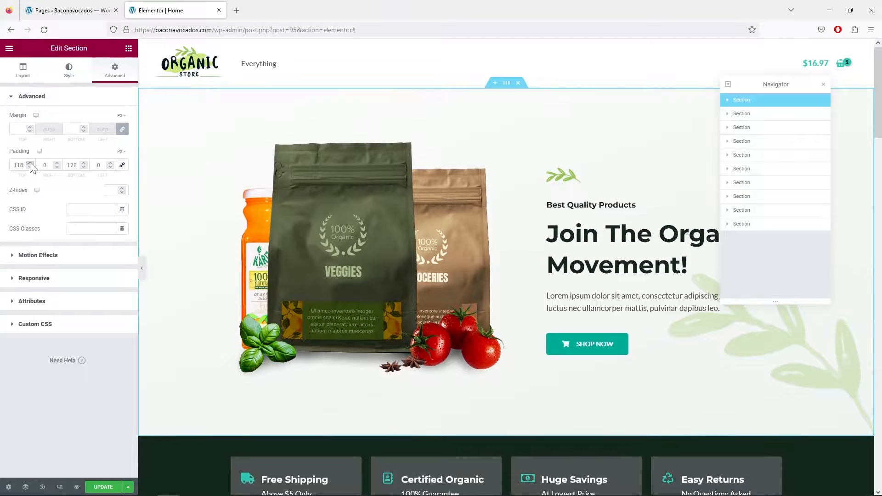
pyautogui.click(30, 162)
pyautogui.click(30, 162)
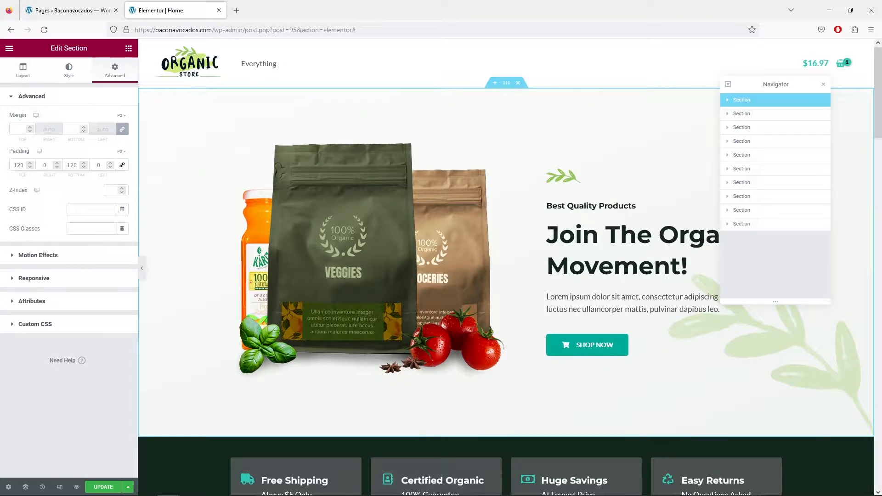
# Try reducing the hero section's bottom padding to about 110 px, and restore it to 120 px.
pyautogui.click(83, 167)
pyautogui.click(84, 167)
pyautogui.click(84, 167)
pyautogui.click(83, 167)
pyautogui.click(84, 167)
pyautogui.click(84, 167)
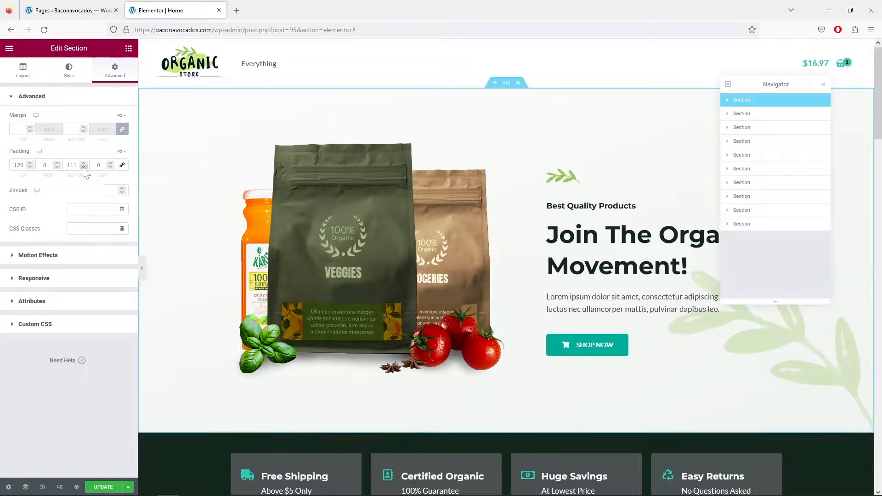
pyautogui.click(83, 167)
pyautogui.click(83, 167)
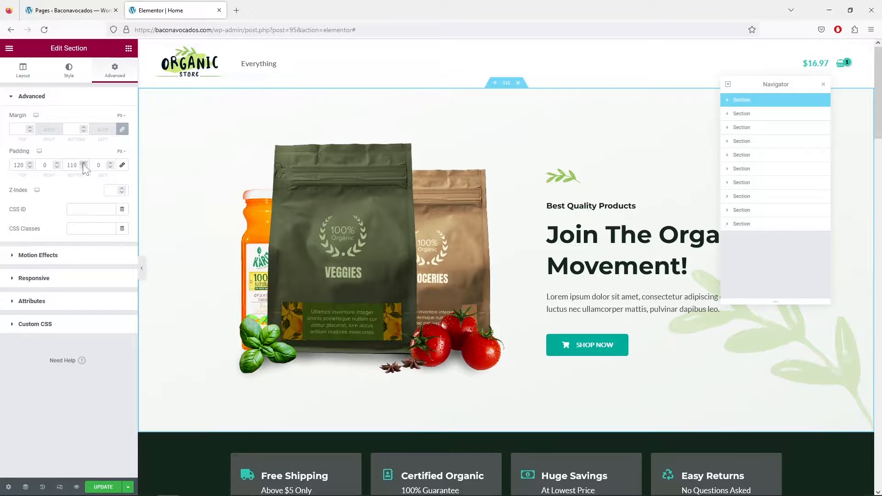
pyautogui.click(84, 163)
pyautogui.click(83, 163)
pyautogui.click(83, 163)
pyautogui.click(84, 163)
pyautogui.click(84, 163)
pyautogui.click(84, 163)
pyautogui.click(84, 163)
pyautogui.click(83, 163)
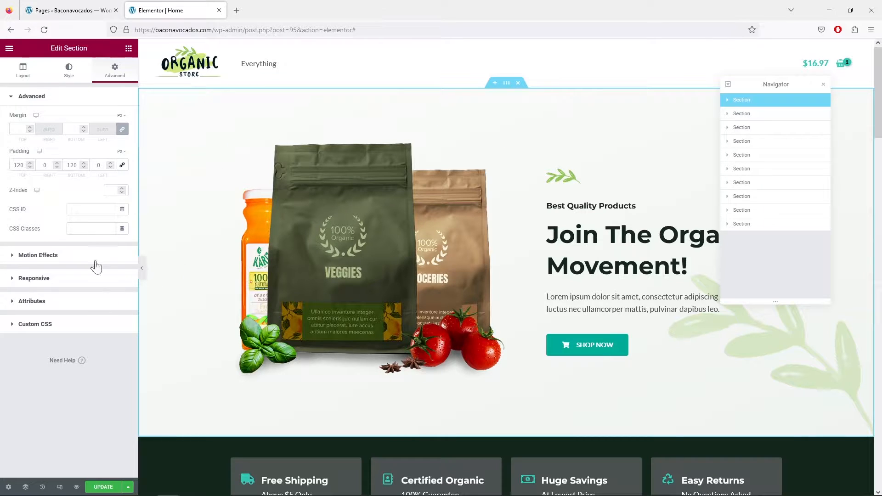
# Review the hero section's layout, style and advanced settings once more.
pyautogui.click(24, 79)
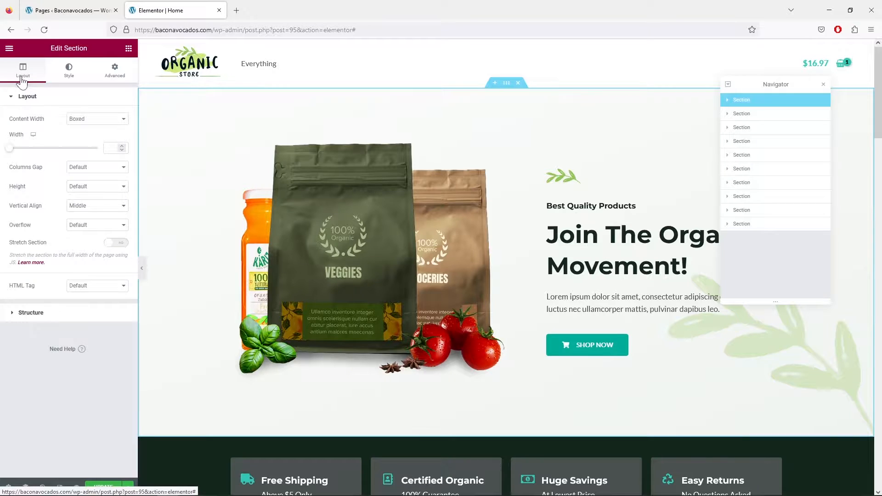
pyautogui.click(73, 72)
pyautogui.click(115, 72)
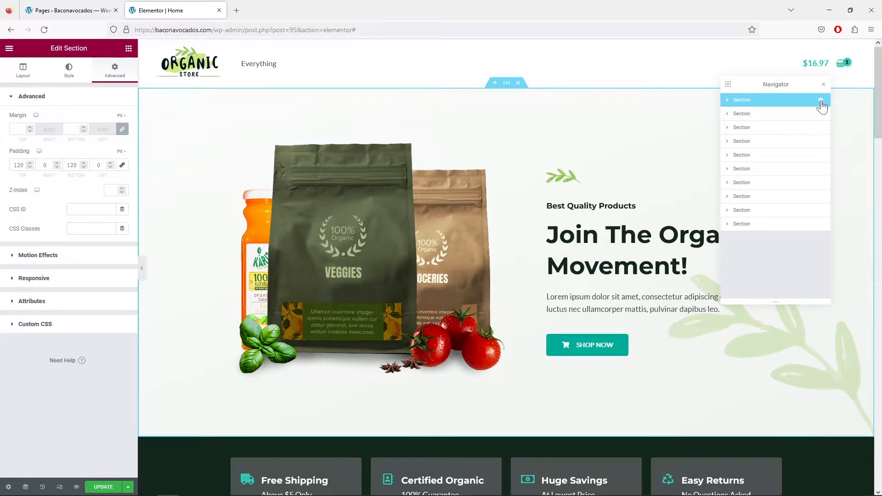
# Hide the hero section and the feature-box section below it using the Navigator, and show both again.
pyautogui.click(820, 100)
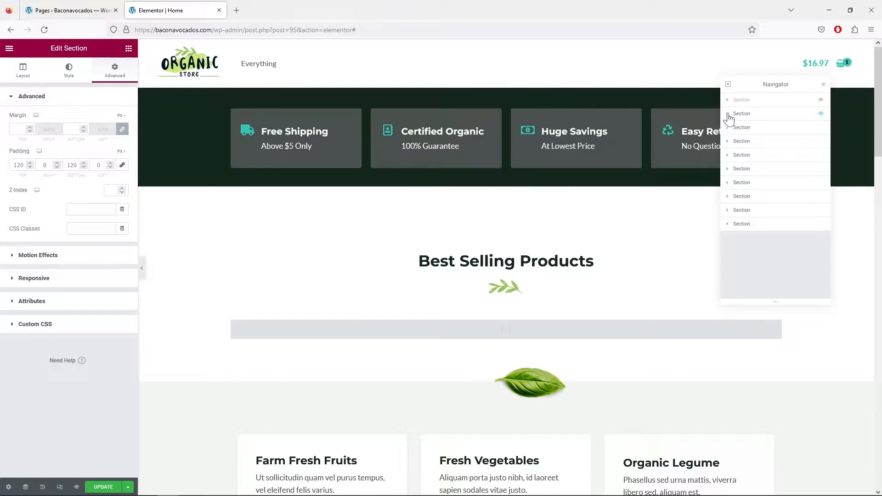
pyautogui.click(821, 114)
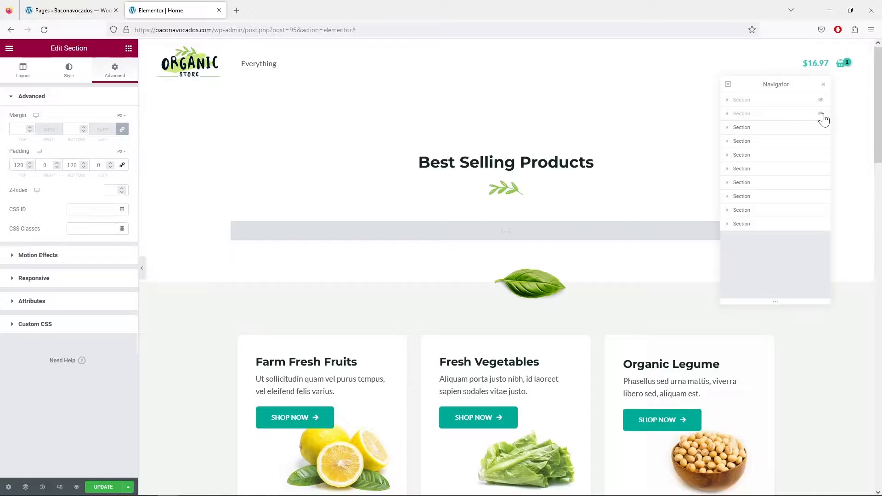
pyautogui.click(821, 114)
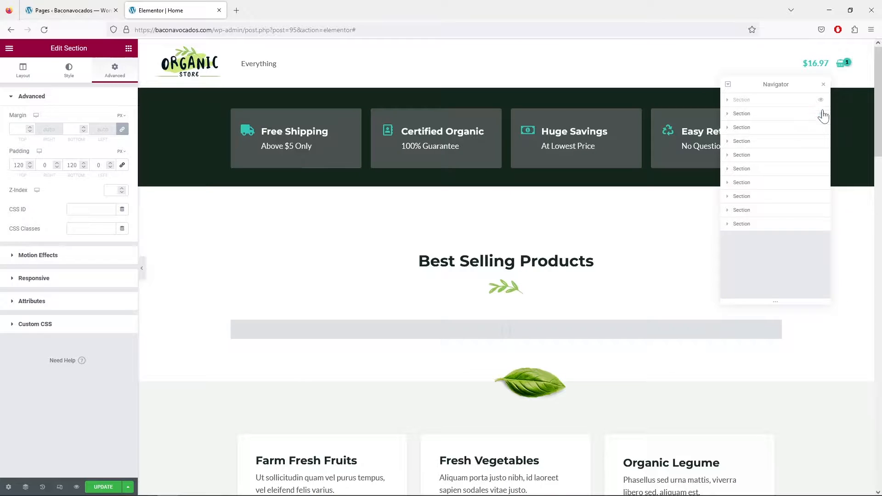
pyautogui.click(821, 101)
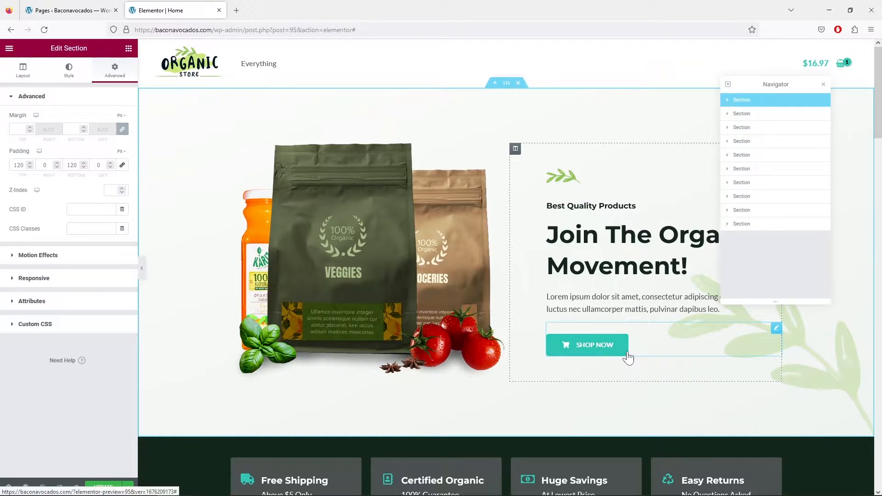
# Expand the hero section in the Navigator and inspect the layout settings of its two columns.
pyautogui.click(129, 50)
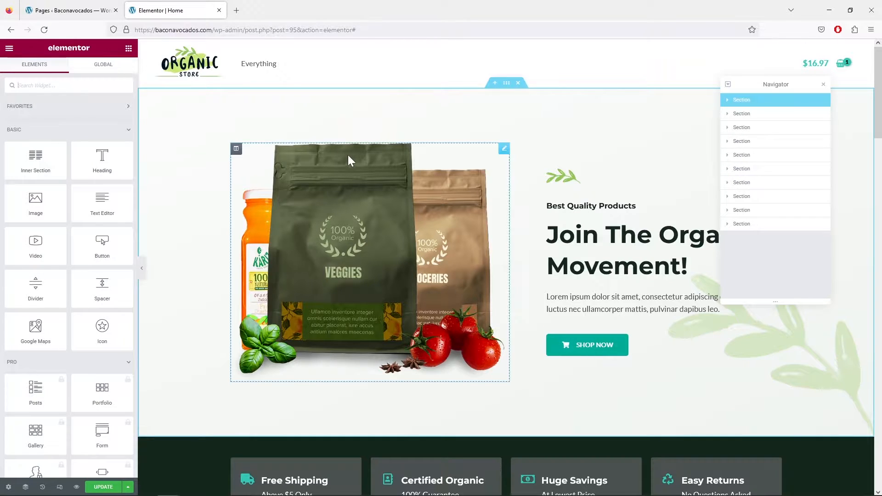
pyautogui.moveTo(36, 202); pyautogui.dragTo(59, 207)
pyautogui.click(727, 100)
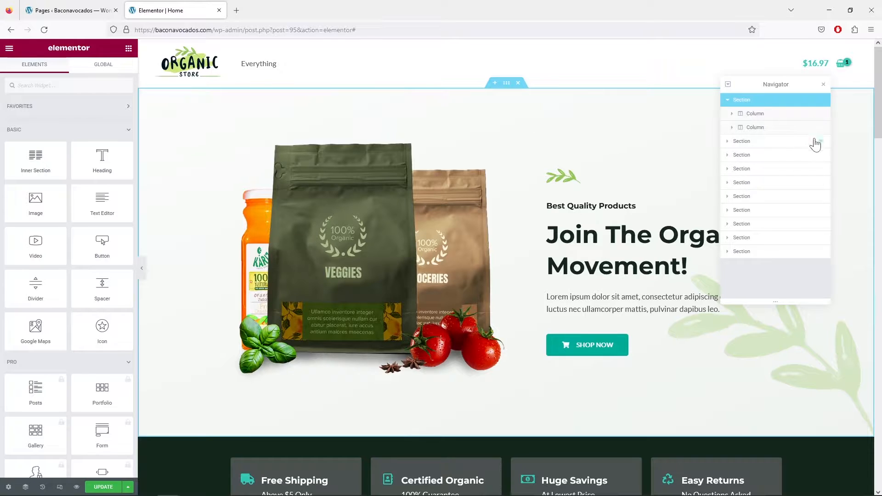
pyautogui.click(756, 114)
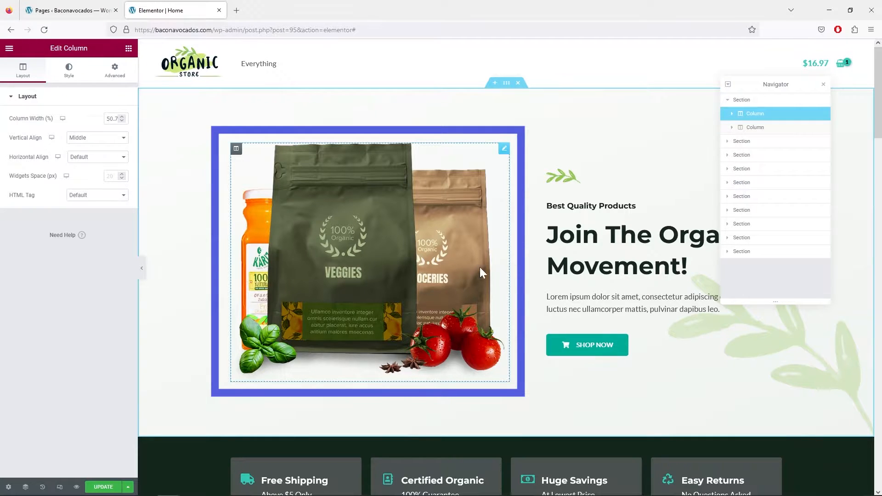
pyautogui.click(783, 133)
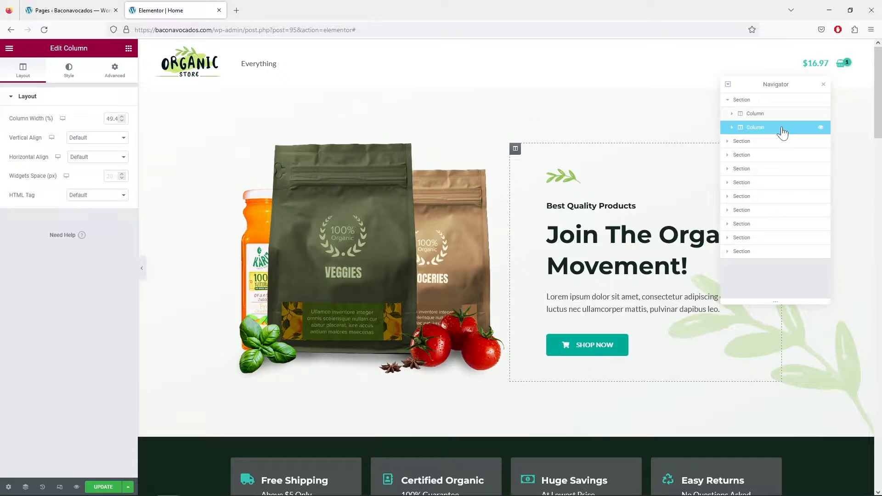
# Hide and show the hero section's right column in the Navigator, and open the settings of the left column's image.
pyautogui.click(820, 128)
pyautogui.click(820, 129)
pyautogui.click(733, 114)
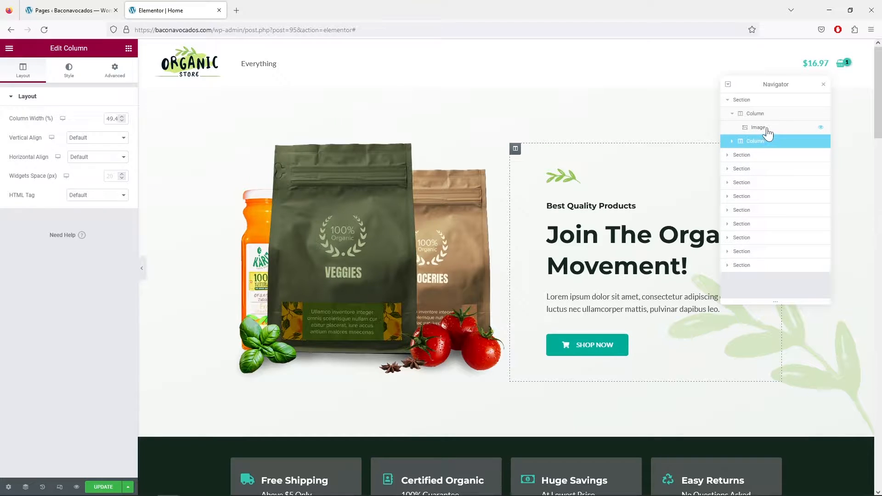
pyautogui.click(768, 128)
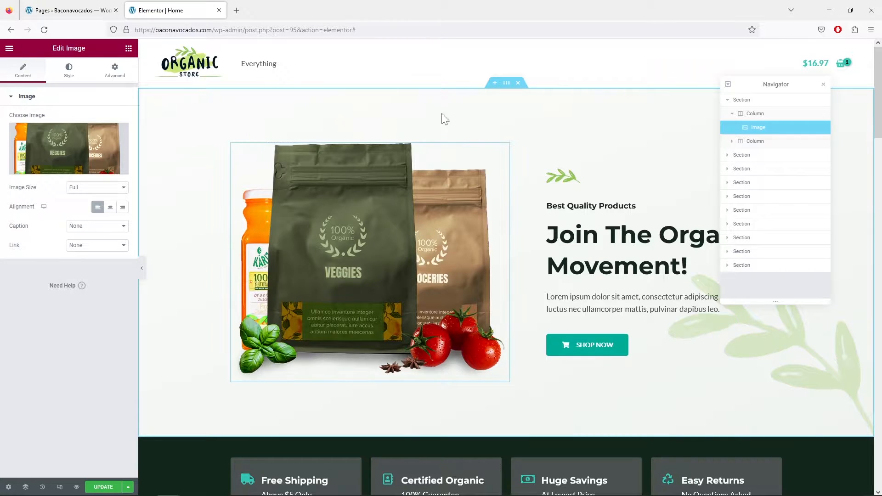
# Review the settings of the hero section, its left column's layout, style and advanced options, and the product image.
pyautogui.click(506, 83)
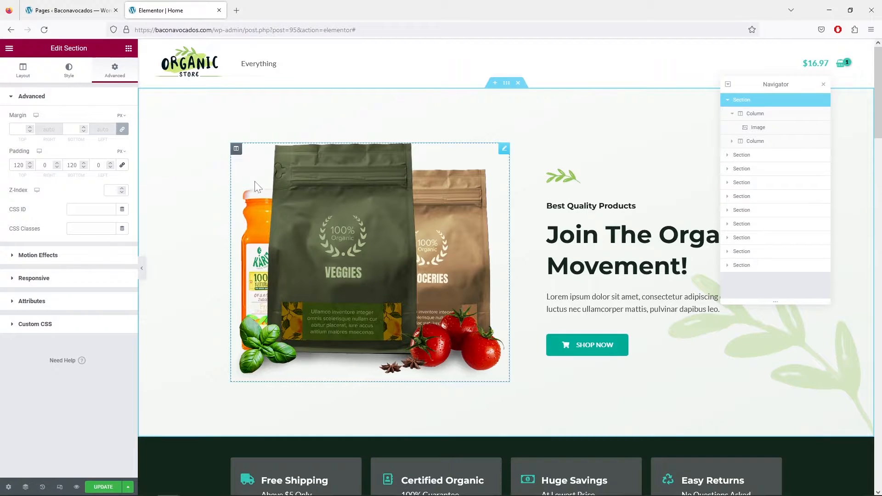
pyautogui.click(244, 167)
pyautogui.click(236, 148)
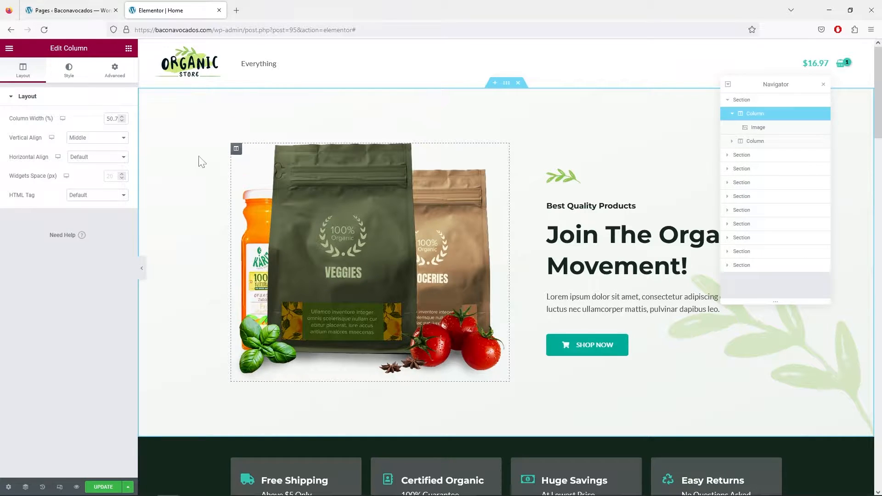
pyautogui.click(69, 74)
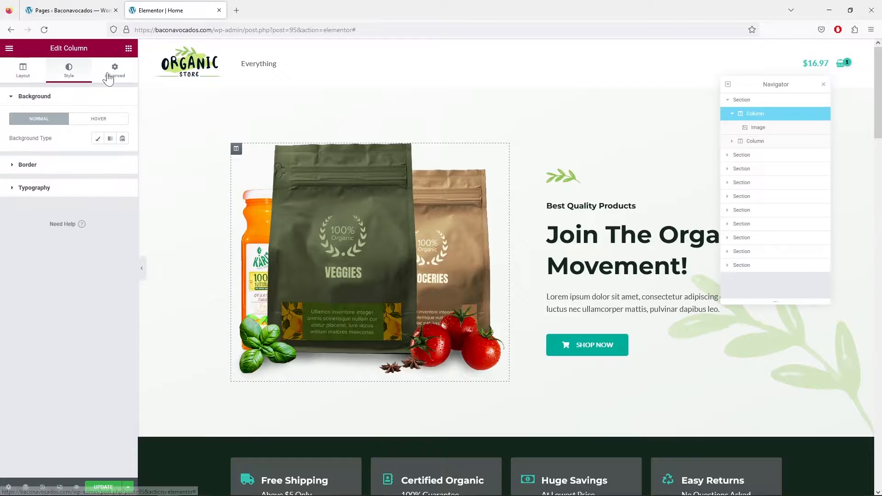
pyautogui.click(114, 72)
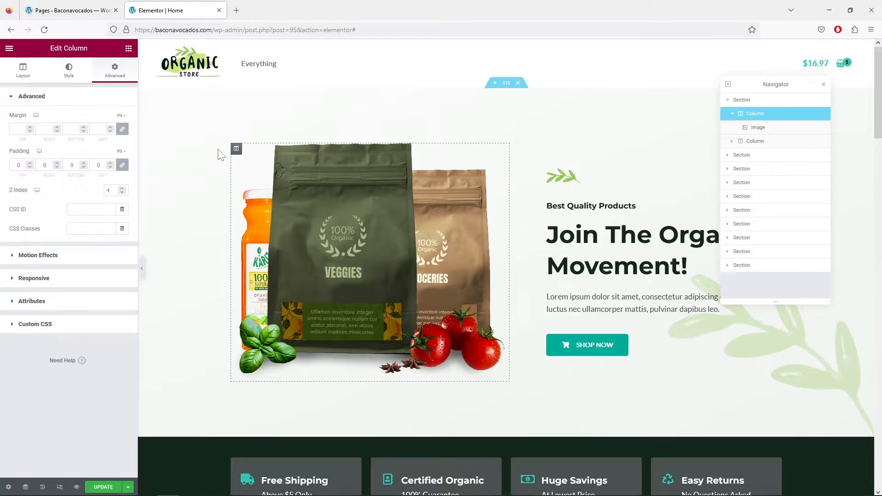
pyautogui.click(369, 236)
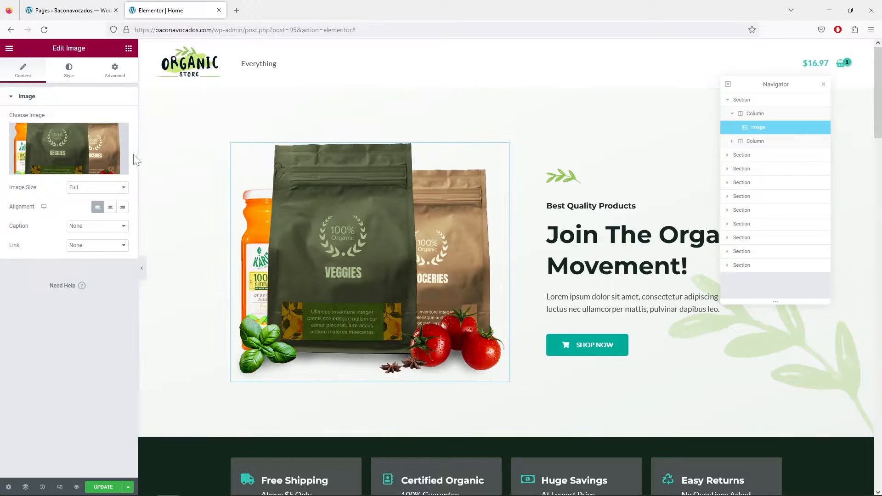
pyautogui.click(335, 217)
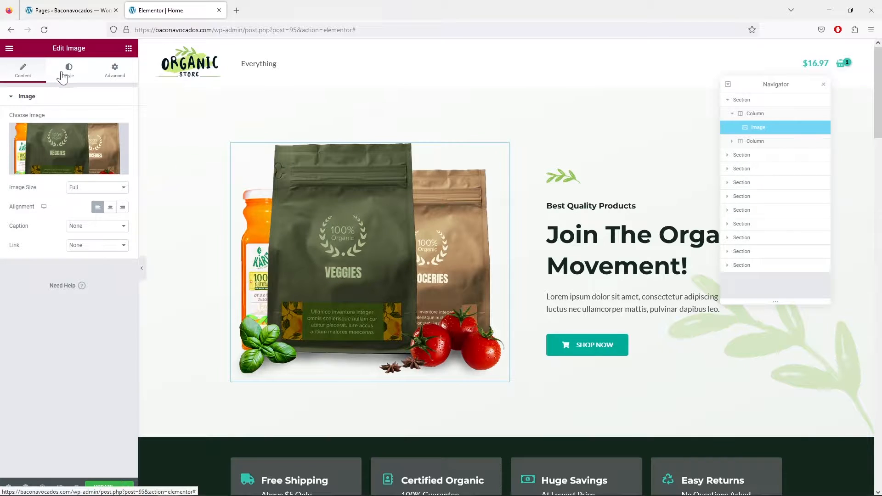
# Expand the hero section's right column in the Navigator, check its image box and button settings, and collapse the section.
pyautogui.click(756, 114)
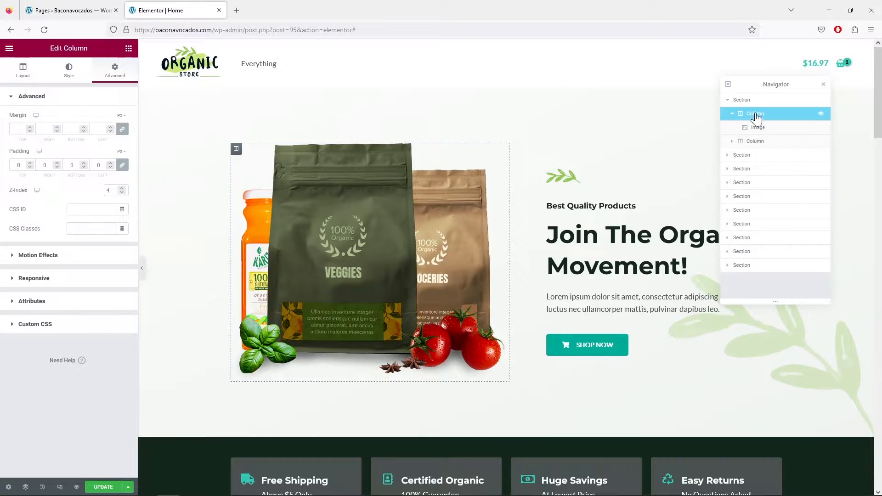
pyautogui.click(761, 142)
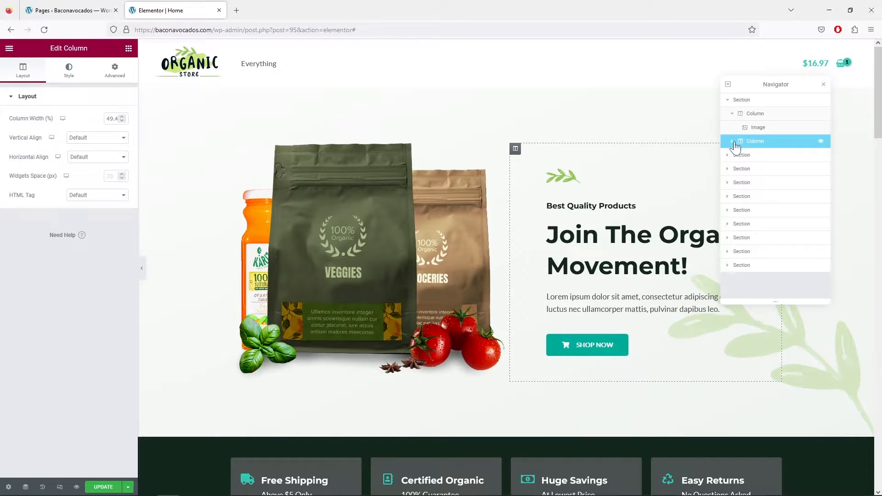
pyautogui.click(733, 142)
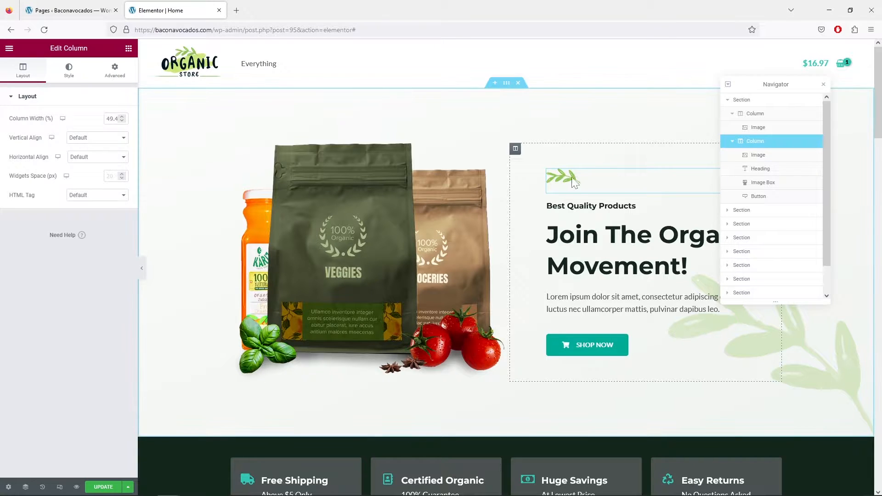
pyautogui.click(773, 183)
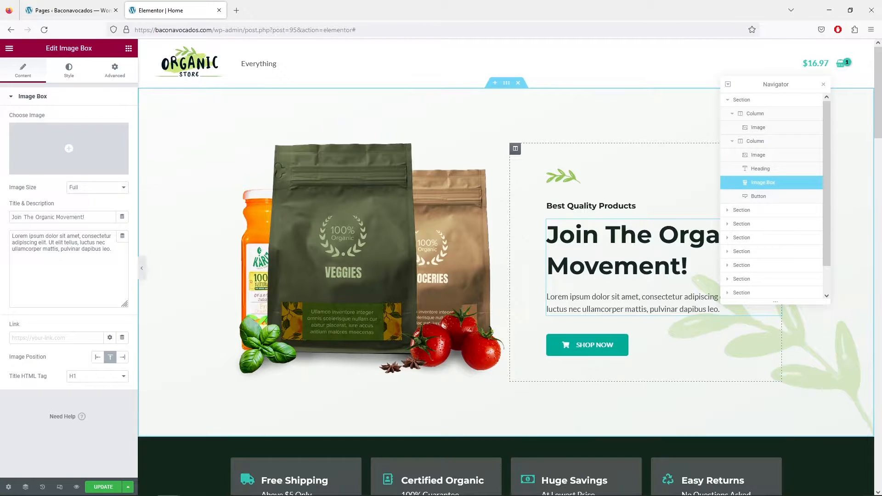
pyautogui.click(760, 202)
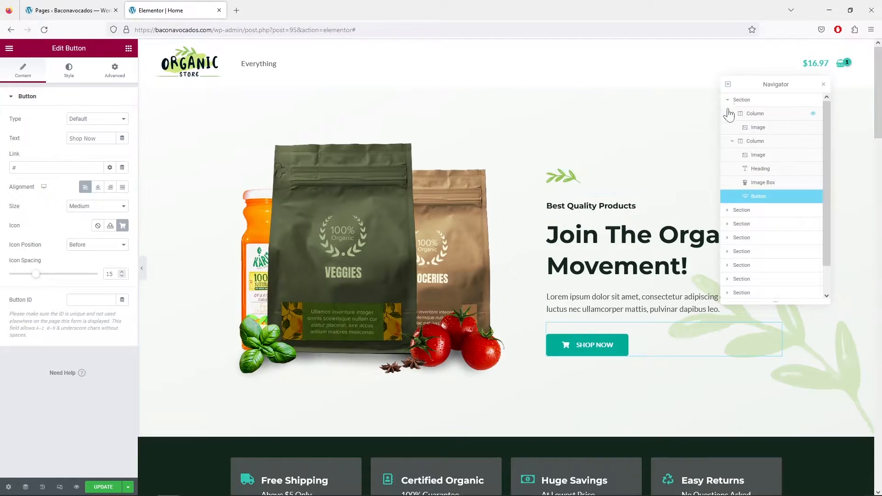
pyautogui.click(728, 100)
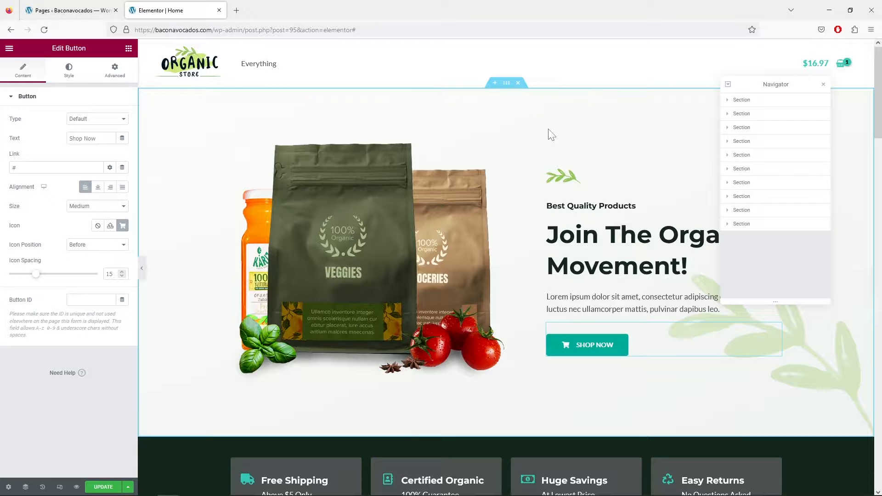
# Add a new section with two equal columns above the hero section.
pyautogui.click(128, 48)
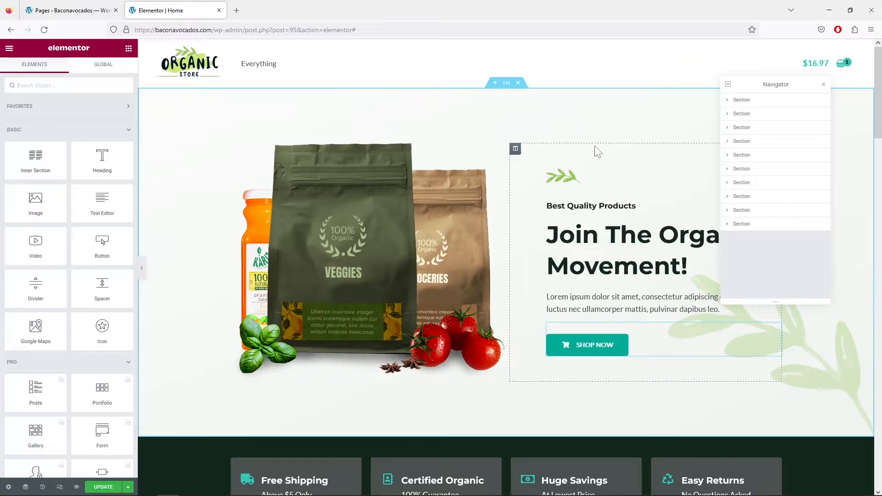
pyautogui.click(495, 84)
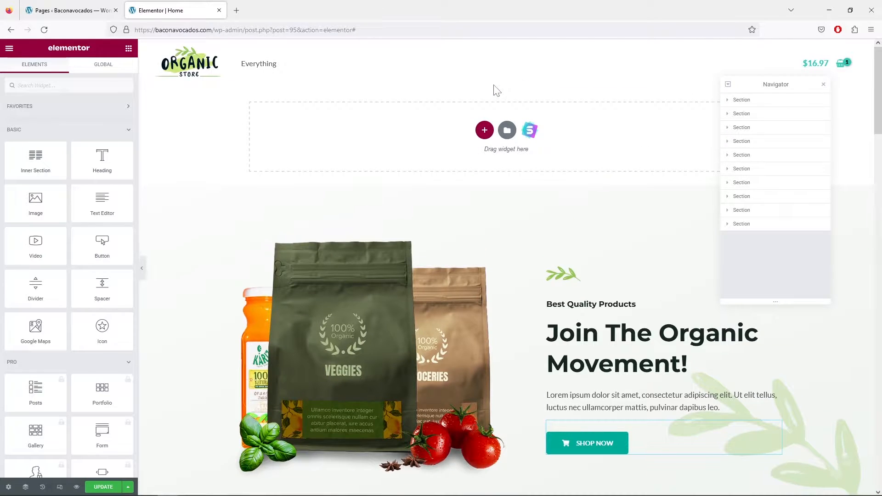
pyautogui.scroll(-15, 608, 183)
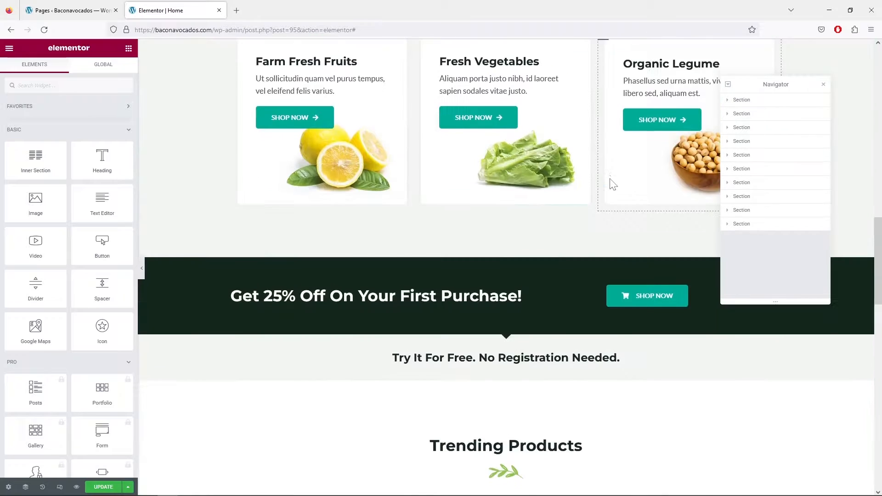
pyautogui.scroll(-12, 614, 184)
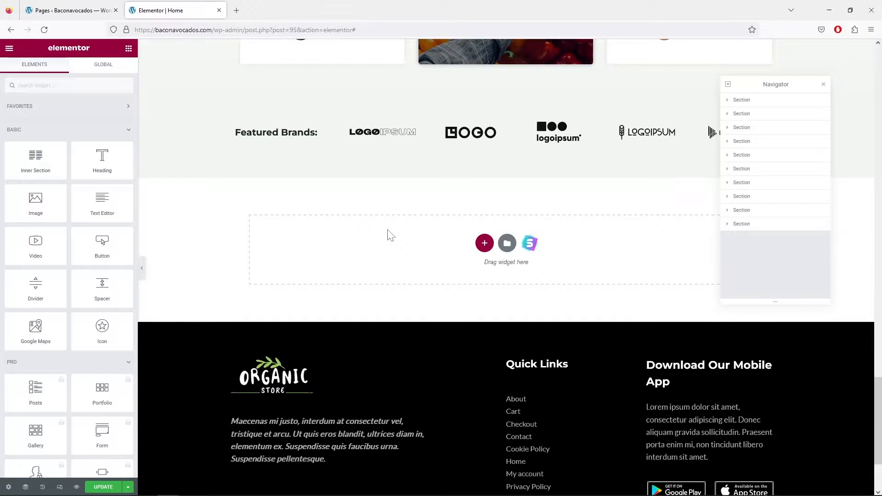
pyautogui.scroll(15, 402, 236)
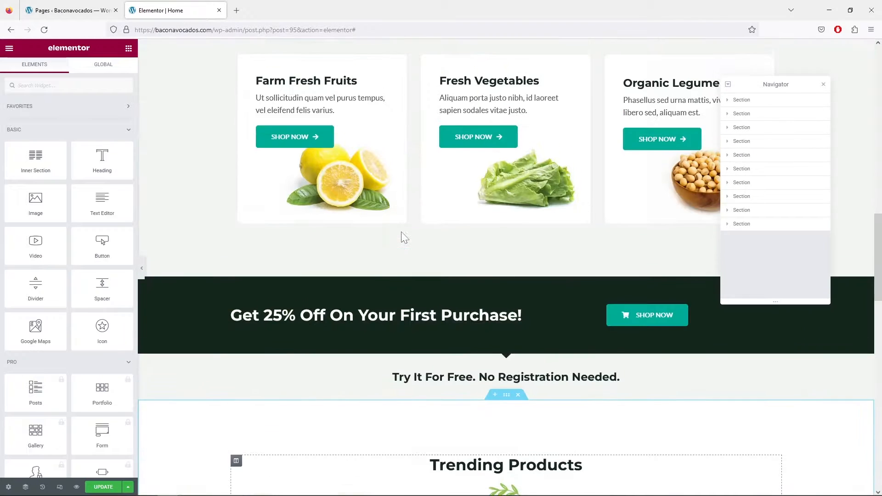
pyautogui.scroll(20, 401, 231)
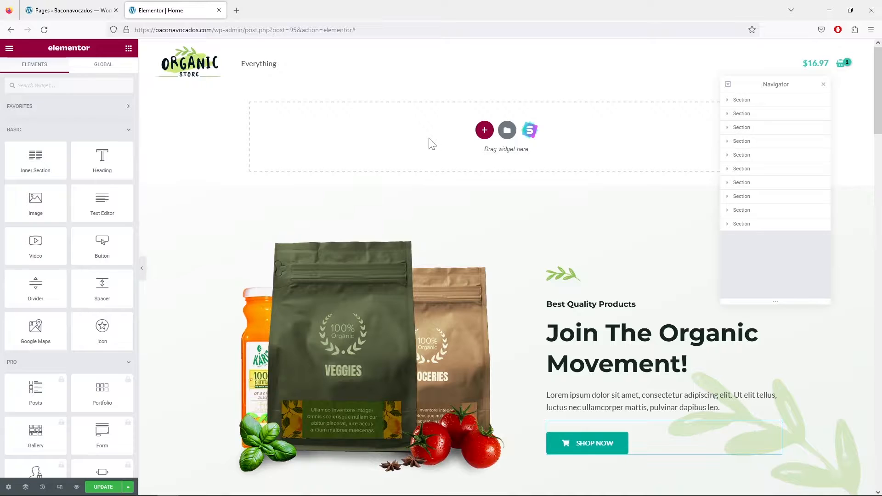
pyautogui.click(485, 132)
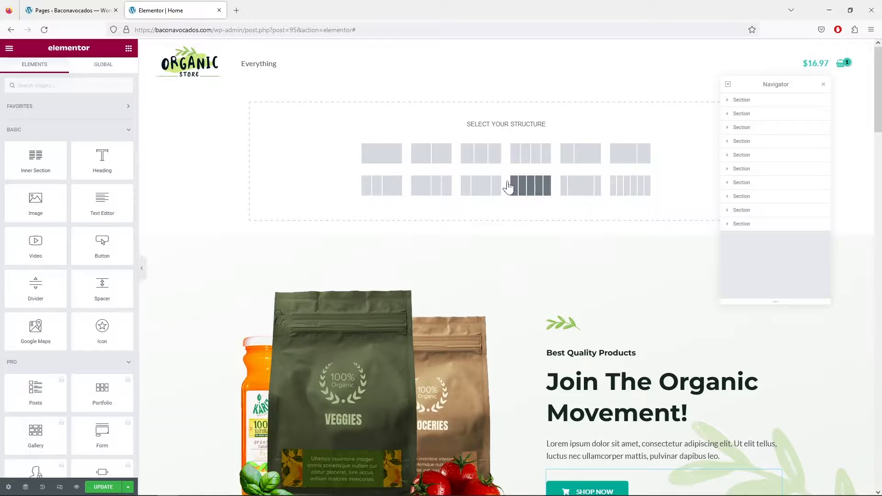
pyautogui.click(428, 156)
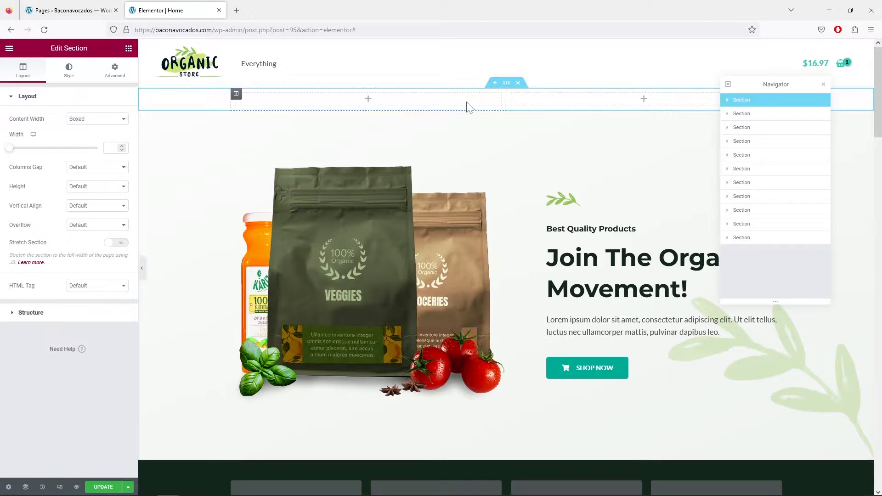
# Place an Image widget in the new section's left column and fill it with organic-products-hero.png from the media library.
pyautogui.click(129, 48)
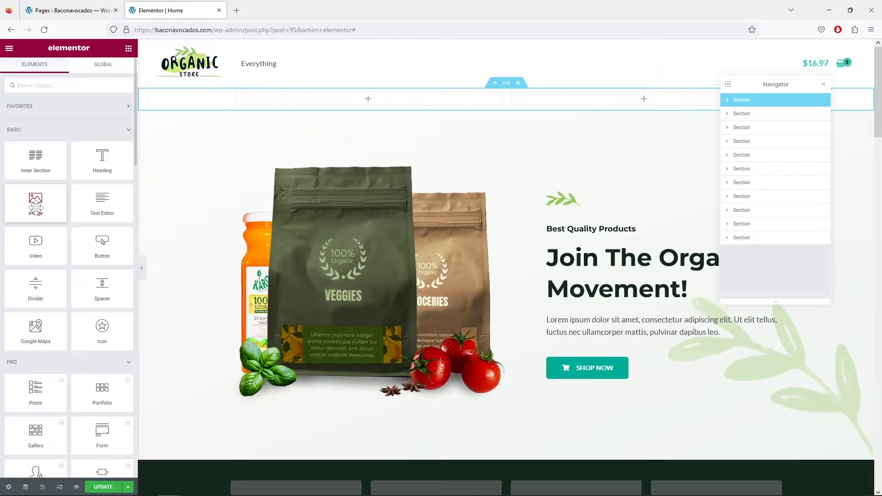
pyautogui.moveTo(35, 202); pyautogui.dragTo(401, 105)
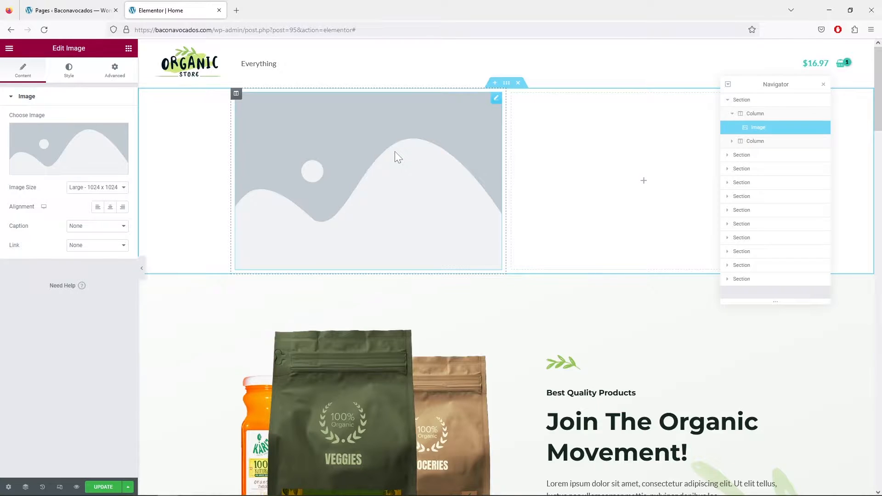
pyautogui.click(58, 140)
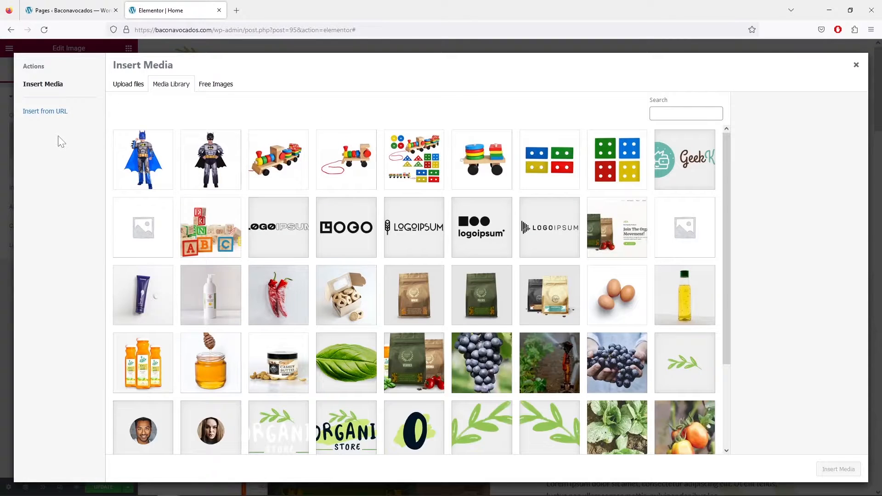
pyautogui.scroll(-2, 432, 211)
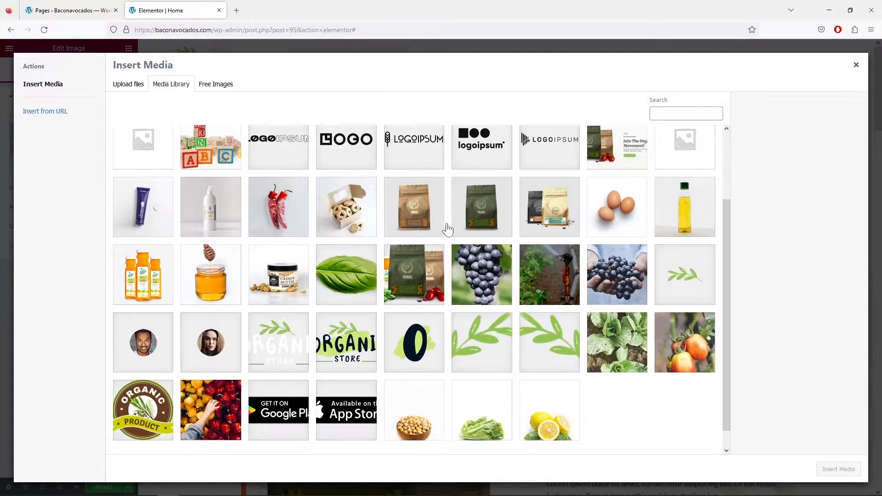
pyautogui.click(428, 275)
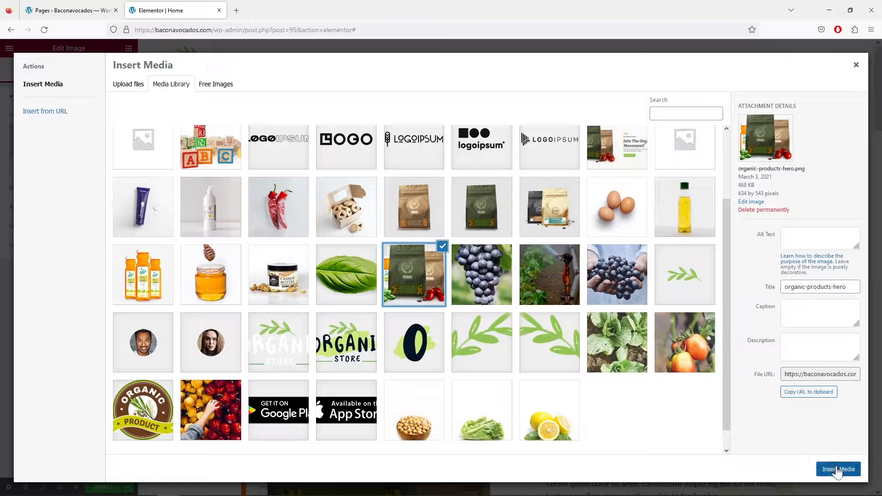
pyautogui.click(837, 470)
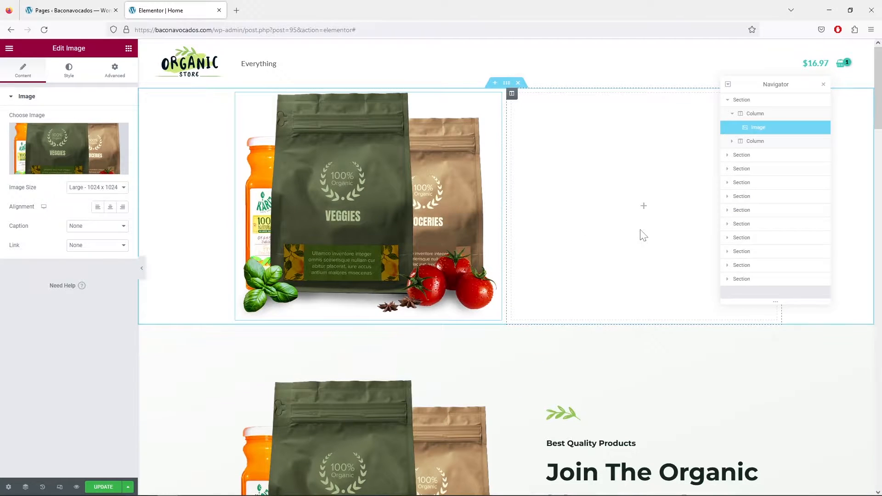
# Unlink the new section's padding values and set its top and bottom padding to 70 px.
pyautogui.click(505, 85)
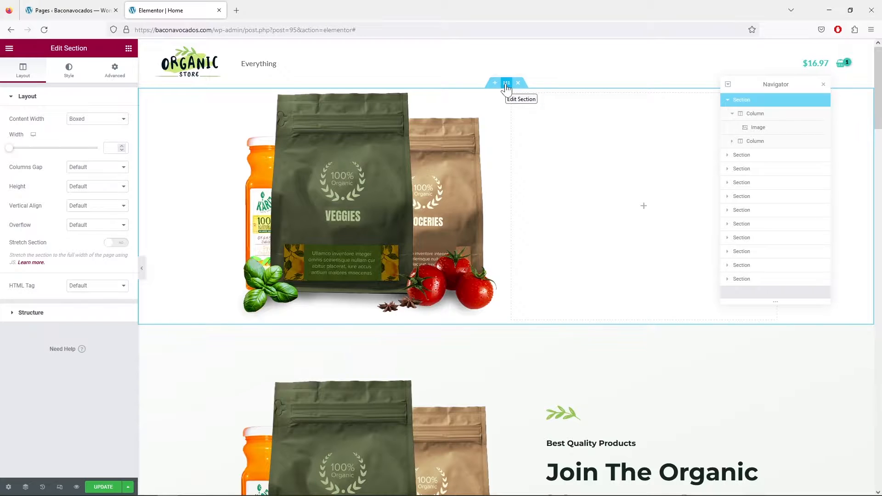
pyautogui.scroll(-1, 506, 85)
pyautogui.scroll(1, 506, 85)
pyautogui.click(116, 71)
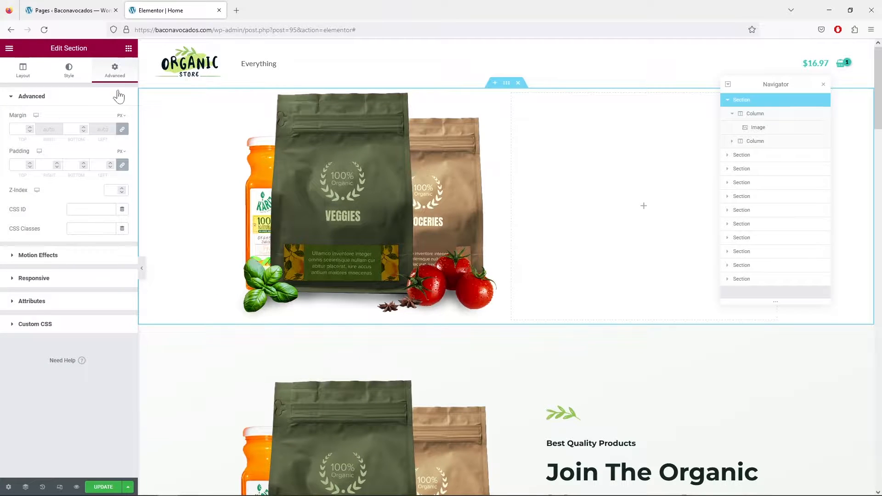
pyautogui.click(124, 166)
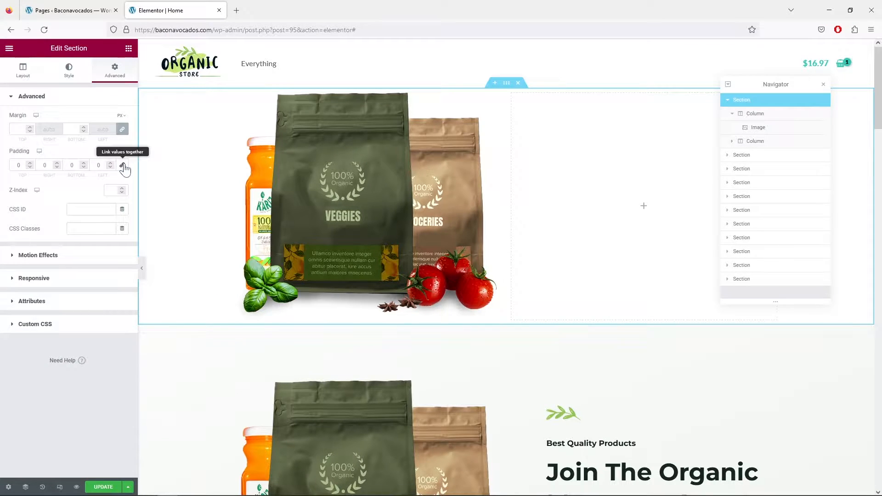
pyautogui.click(29, 164)
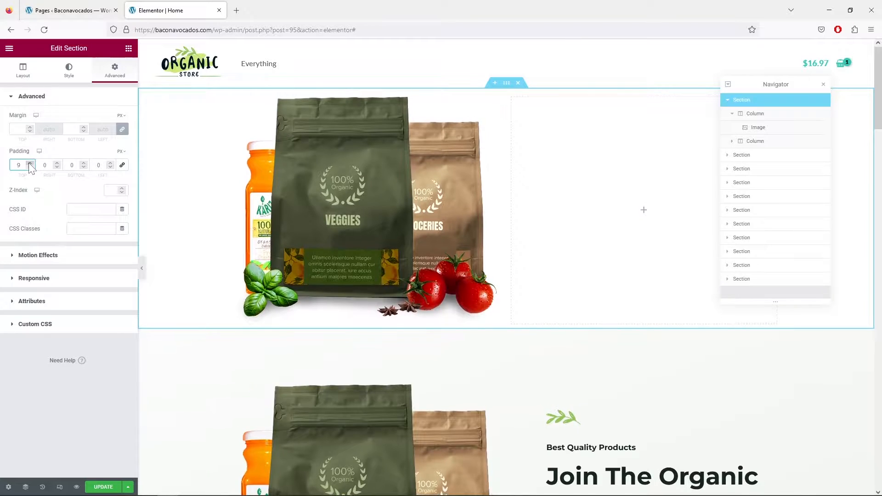
pyautogui.click(29, 163)
pyautogui.moveTo(29, 163); pyautogui.dragTo(29, 162)
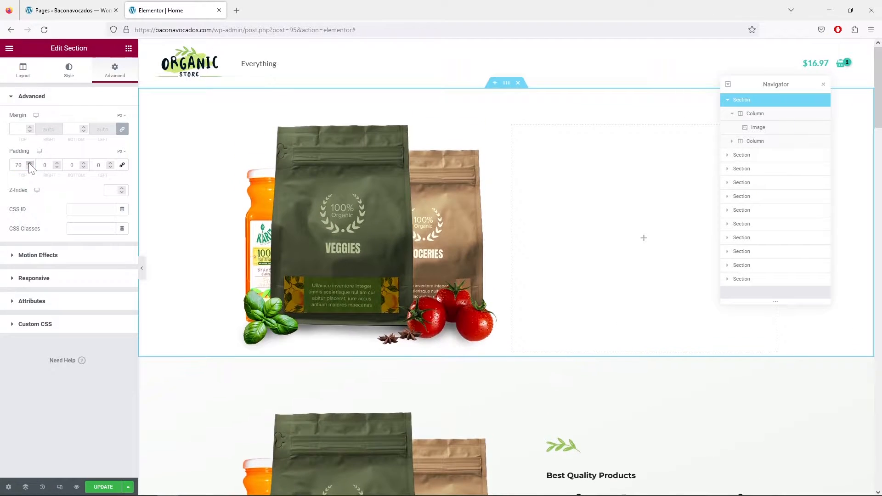
pyautogui.click(71, 165)
pyautogui.write('70')
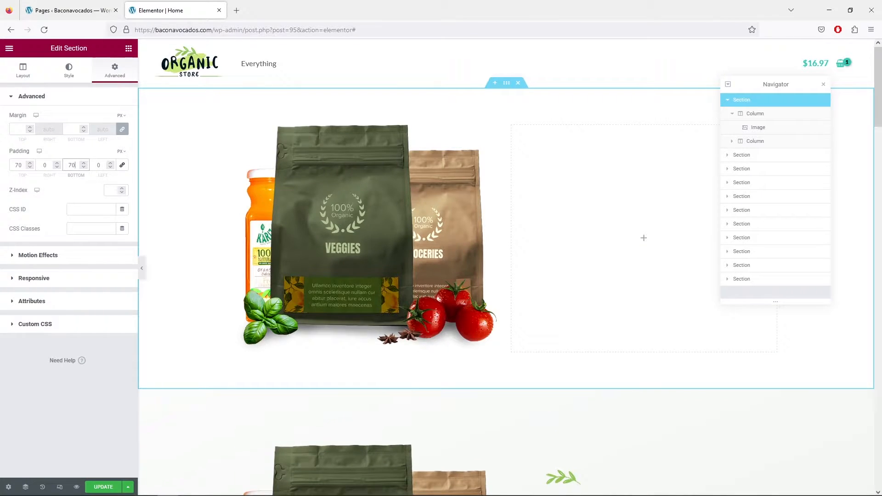
# Place an Image widget in the new section's right column, fill it with logo-leaf-new.png from the media library, and left-align it.
pyautogui.click(585, 216)
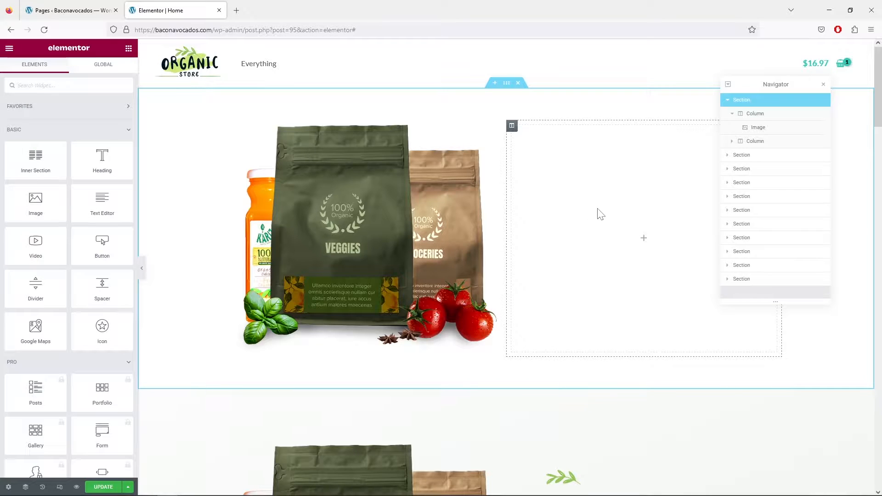
pyautogui.moveTo(46, 207); pyautogui.dragTo(614, 186)
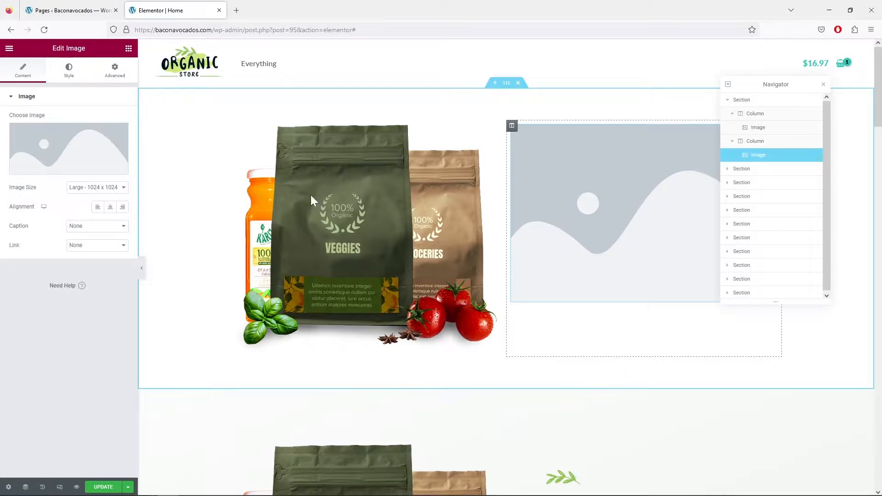
pyautogui.click(73, 154)
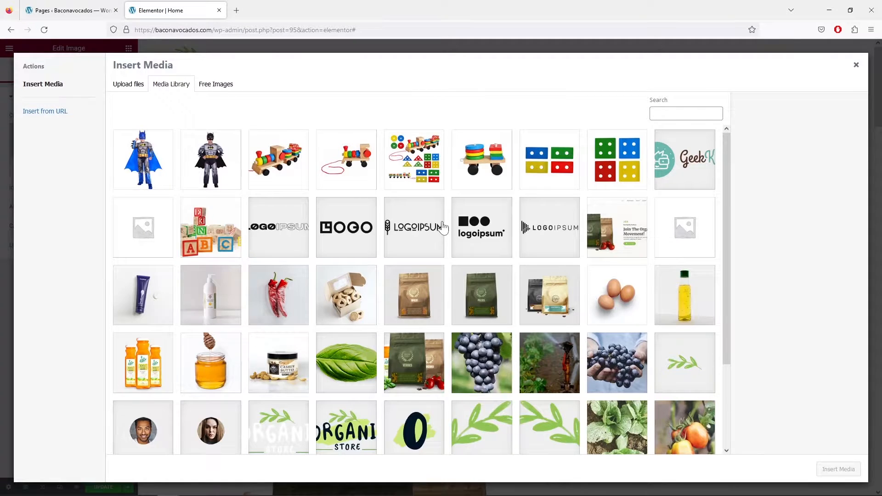
pyautogui.scroll(-3, 440, 230)
pyautogui.click(681, 252)
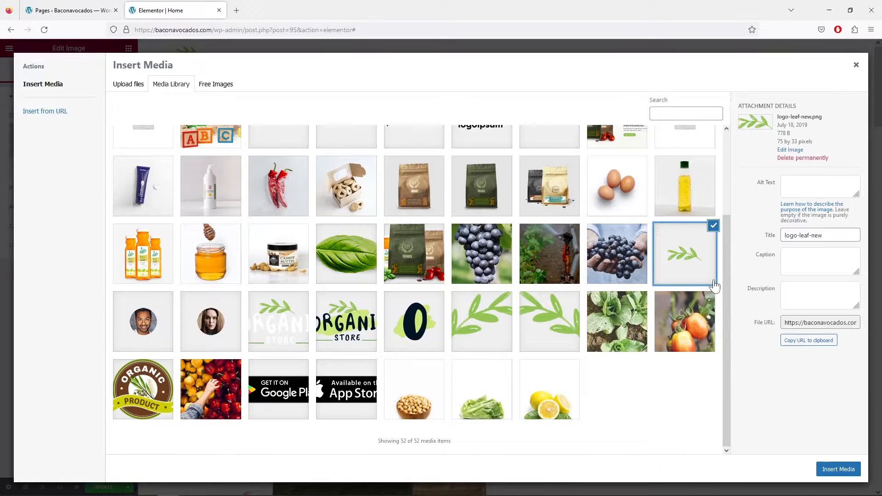
pyautogui.click(838, 470)
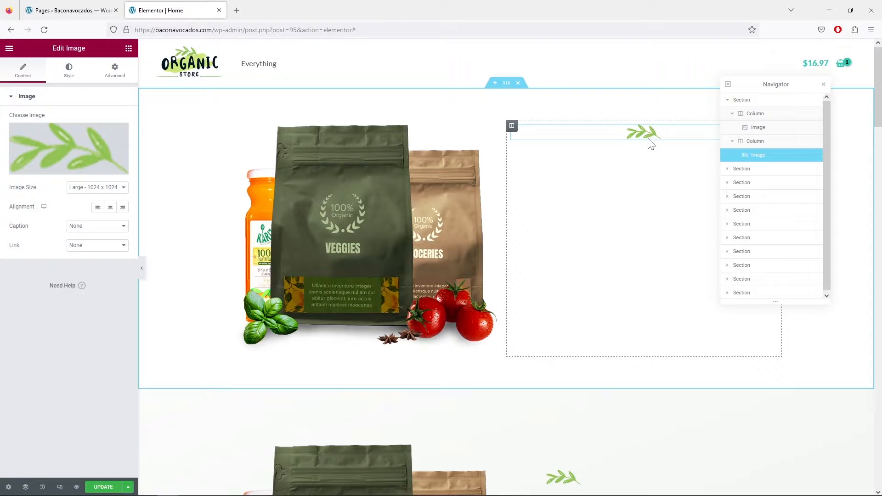
pyautogui.click(98, 207)
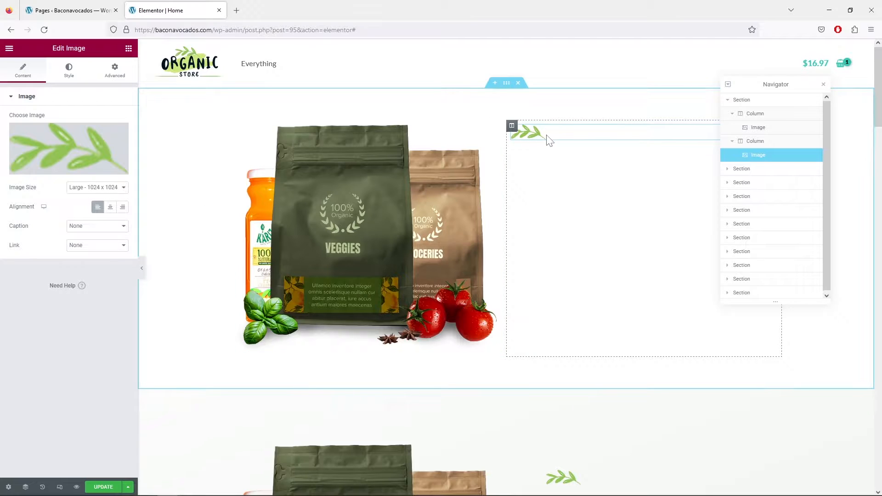
# Add a Heading widget below the leaf image, and delete the whole new section above the original hero section.
pyautogui.click(129, 49)
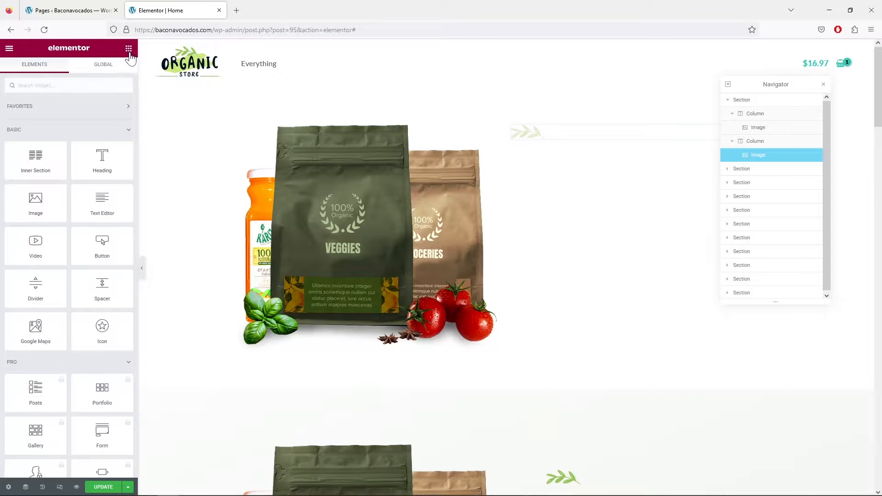
pyautogui.moveTo(102, 159); pyautogui.dragTo(617, 140)
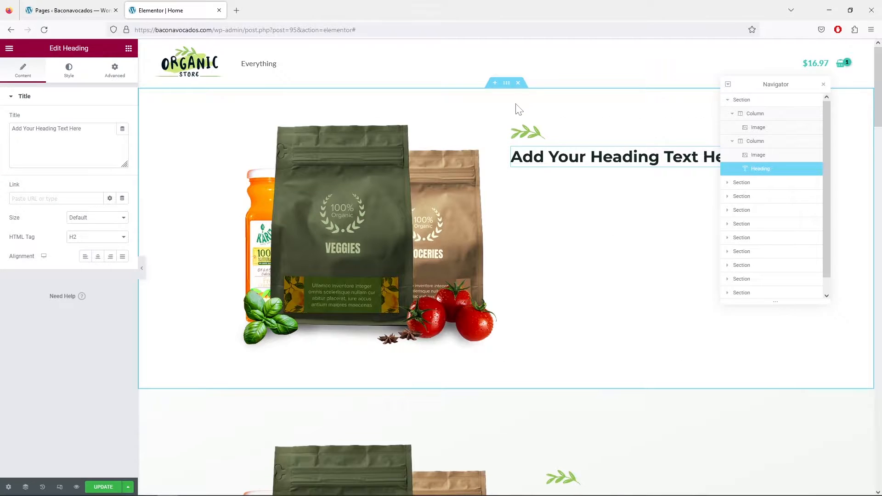
pyautogui.click(518, 83)
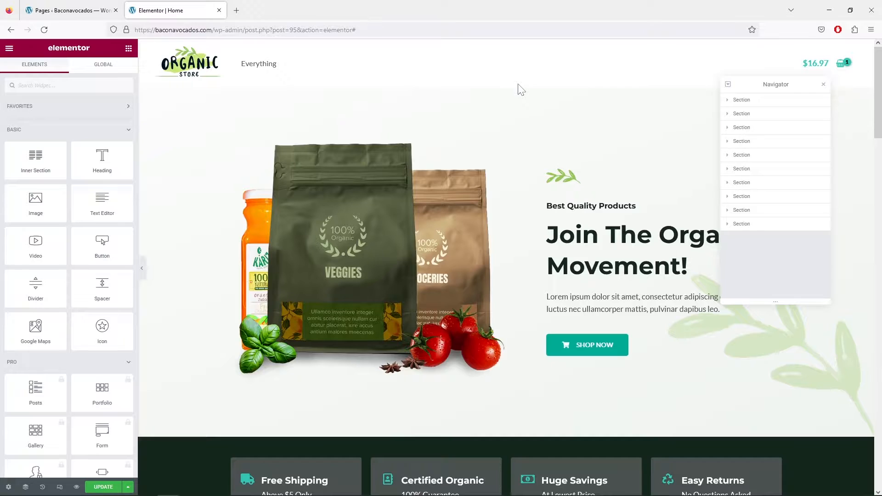
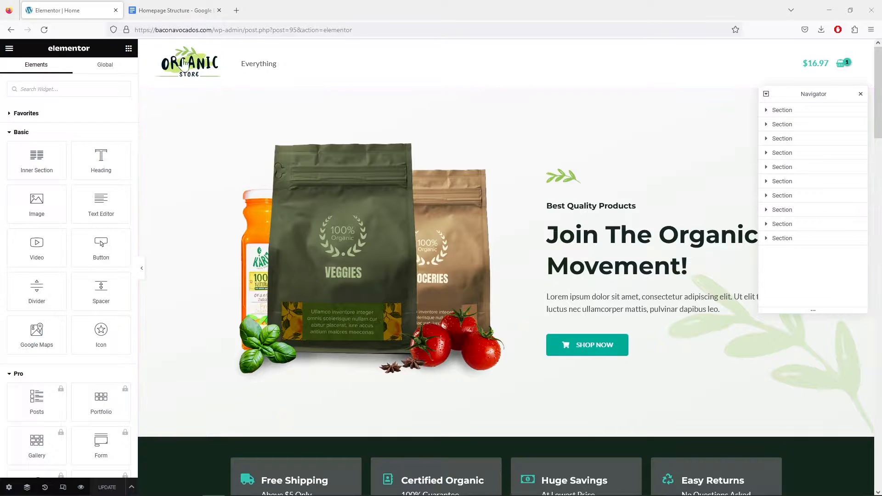
# Switch to the Homepage Structure document in Google Docs and compare its planned sections, from hero image to trending products, with the current homepage.
pyautogui.click(180, 13)
pyautogui.scroll(3, 419, 294)
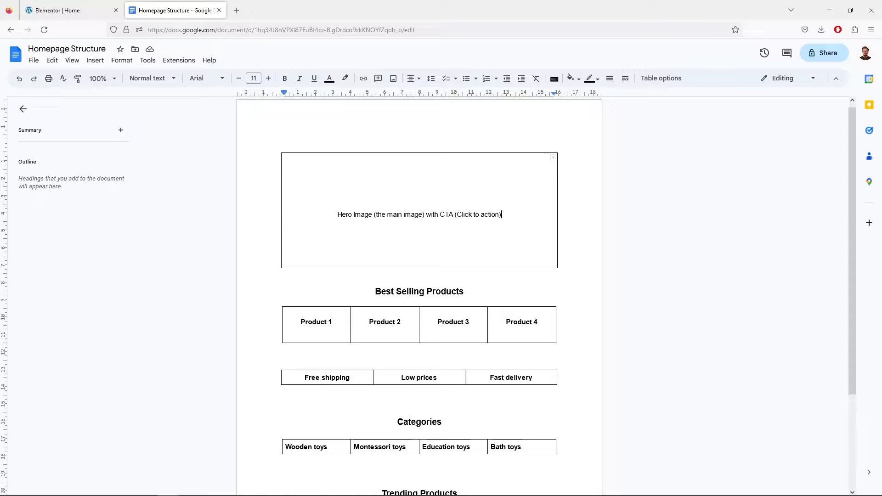
pyautogui.scroll(-1, 419, 294)
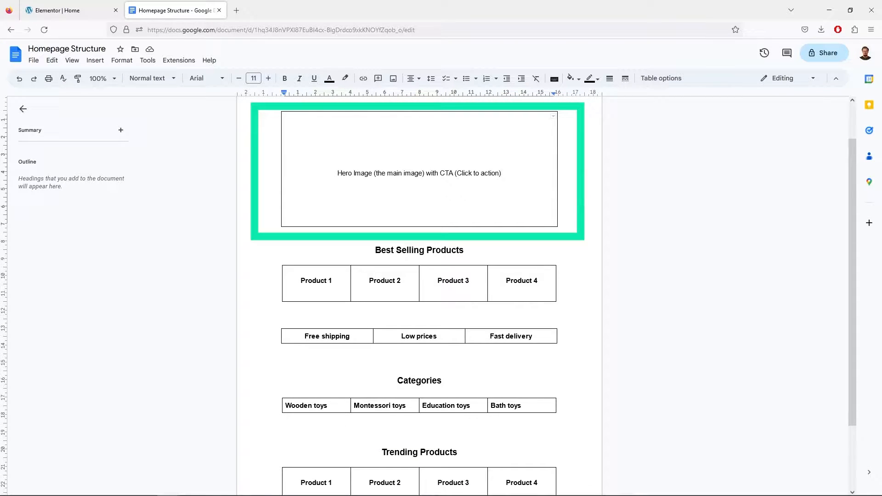
pyautogui.click(69, 10)
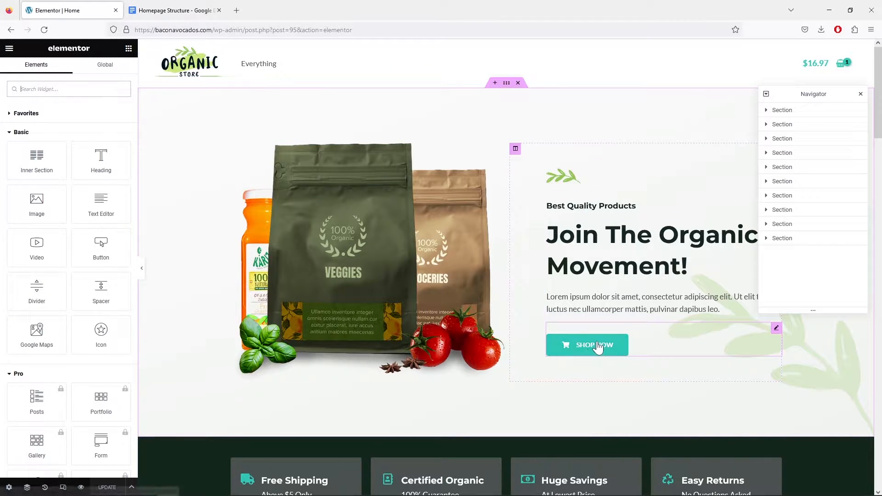
pyautogui.click(181, 22)
pyautogui.scroll(-2, 414, 229)
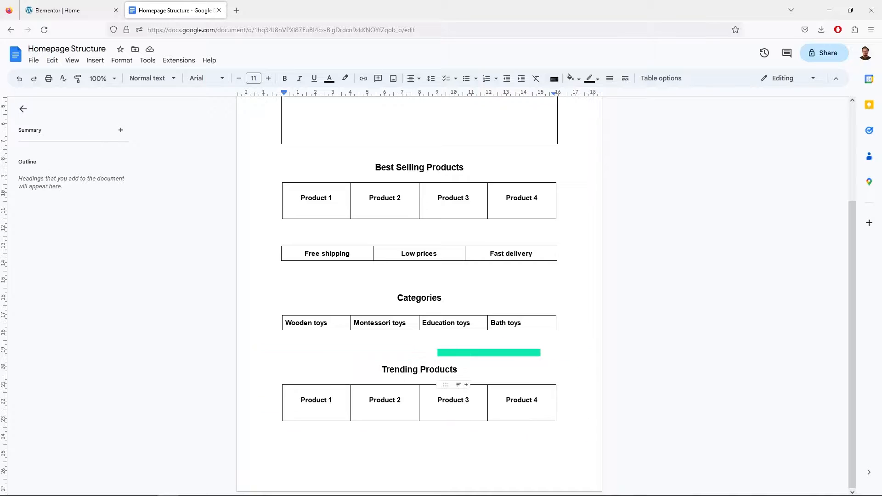
pyautogui.scroll(2, 419, 294)
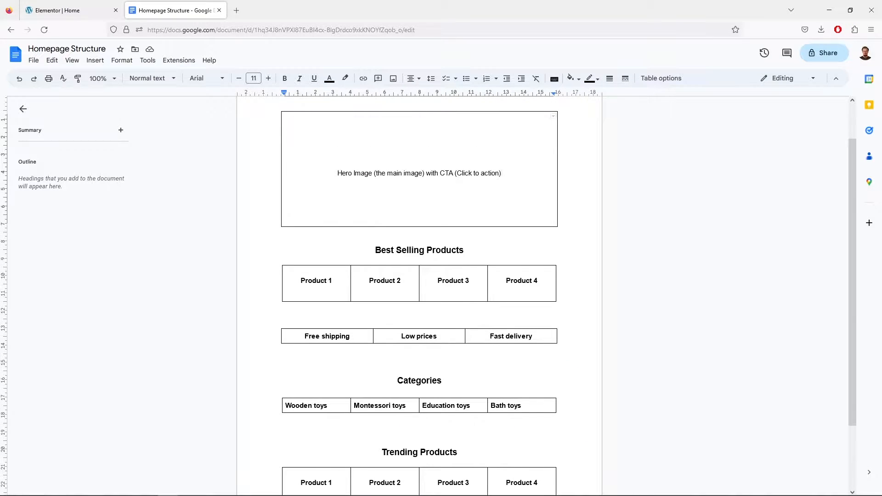
pyautogui.scroll(-2, 485, 302)
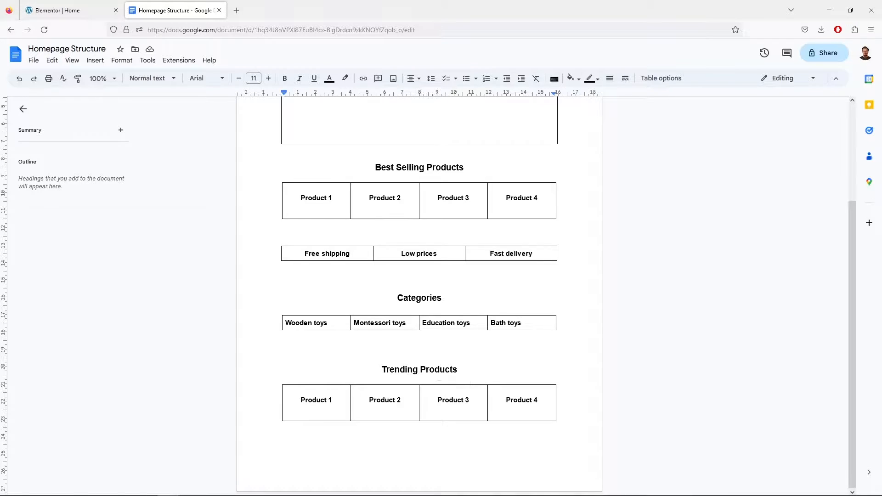
# Switch back to the Elementor homepage and delete the "Get 25% Off On Your First Purchase!" and "Try It For Free. No Registration Needed." sections.
pyautogui.click(75, 10)
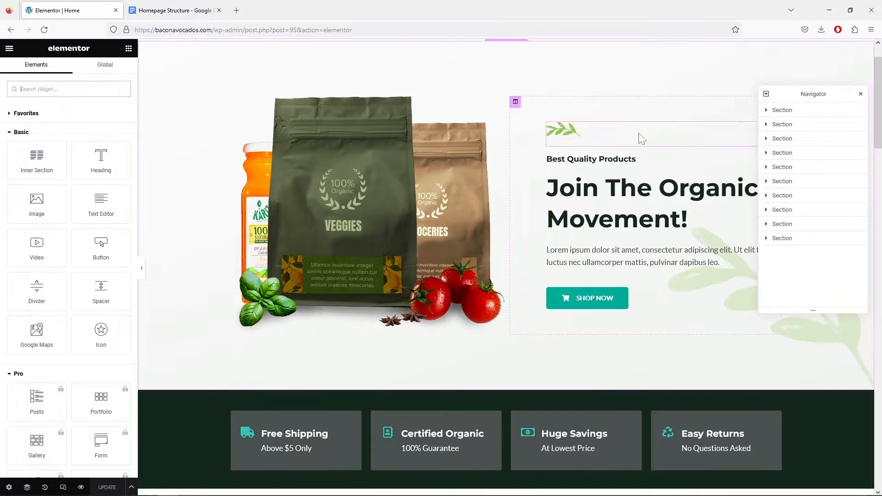
pyautogui.scroll(-5, 398, 204)
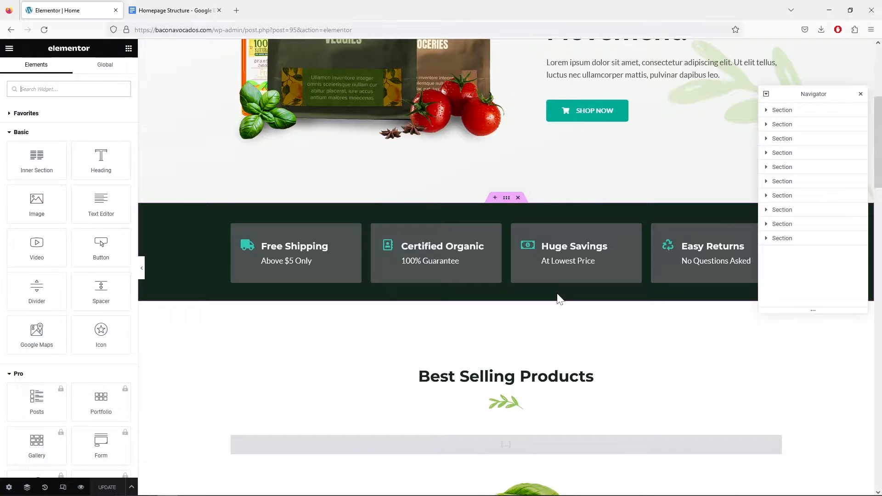
pyautogui.scroll(-2, 542, 295)
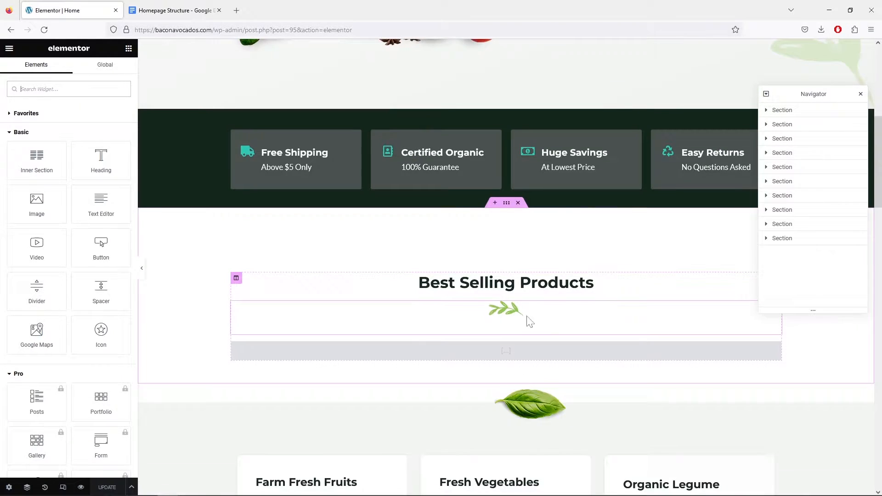
pyautogui.scroll(-5, 547, 317)
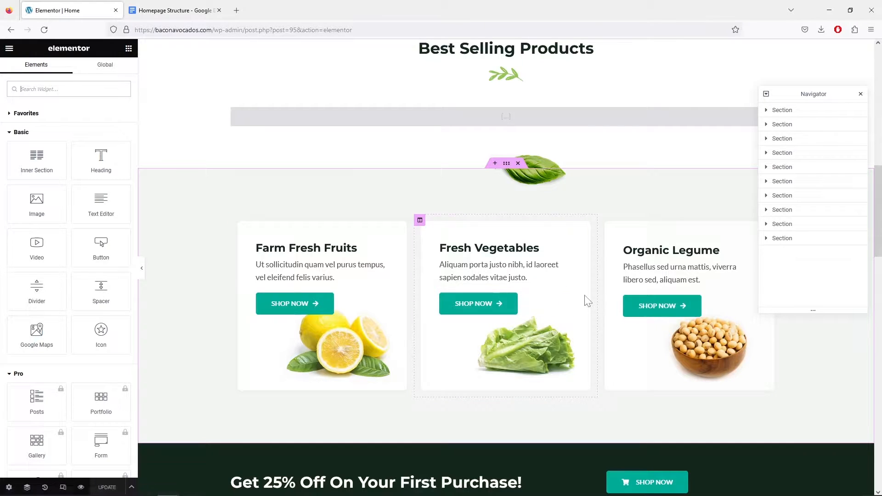
pyautogui.scroll(-4, 597, 286)
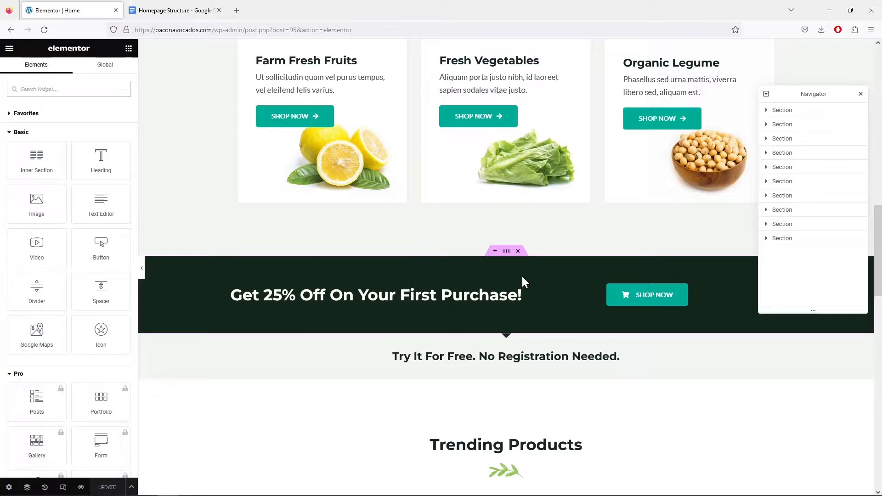
pyautogui.click(518, 251)
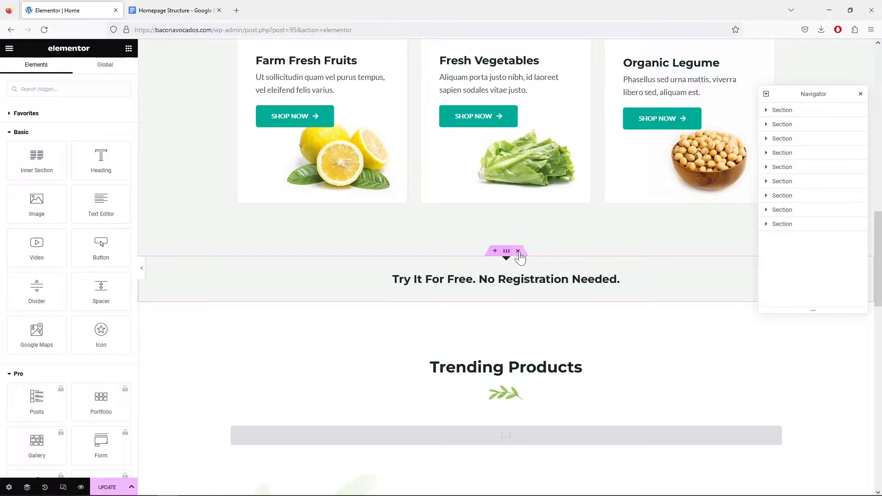
pyautogui.click(518, 252)
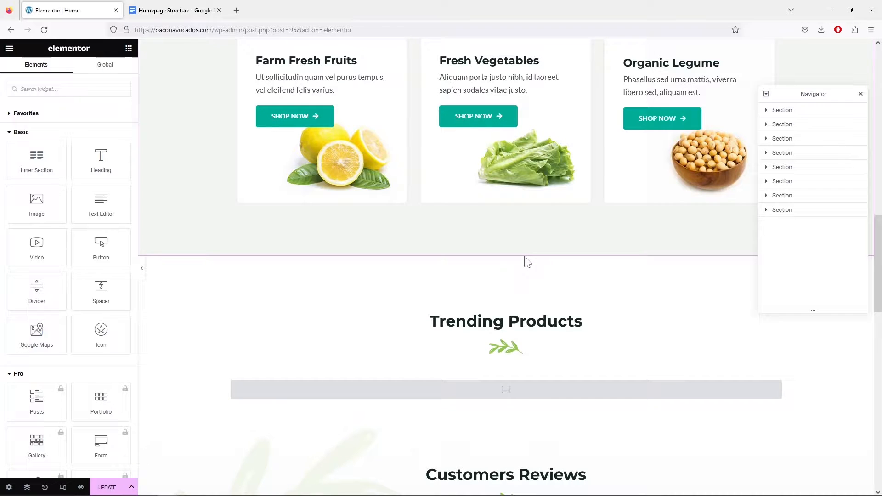
# Delete the Customers Reviews and Featured Brands sections below Trending Products, and return to the hero section.
pyautogui.scroll(-2, 526, 260)
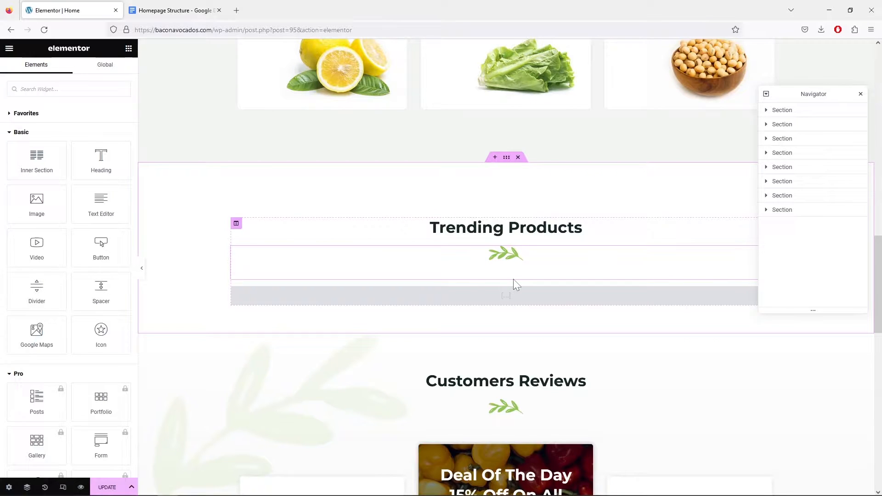
pyautogui.scroll(-4, 513, 278)
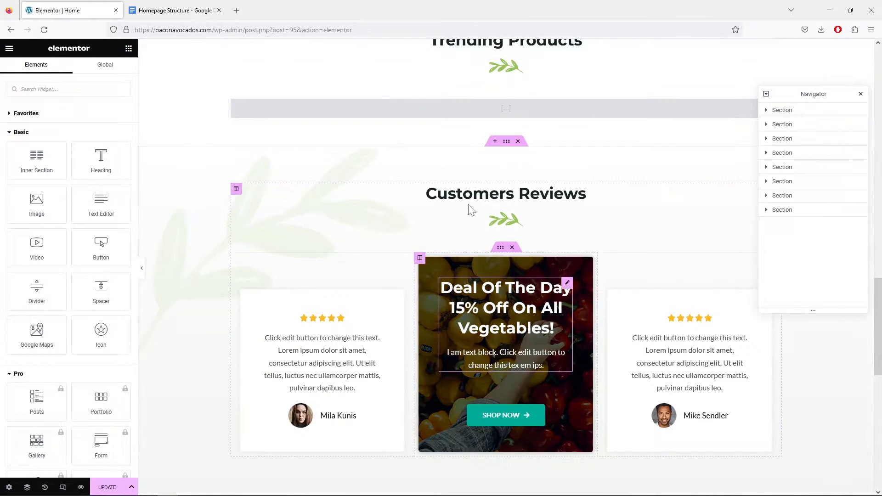
pyautogui.click(518, 141)
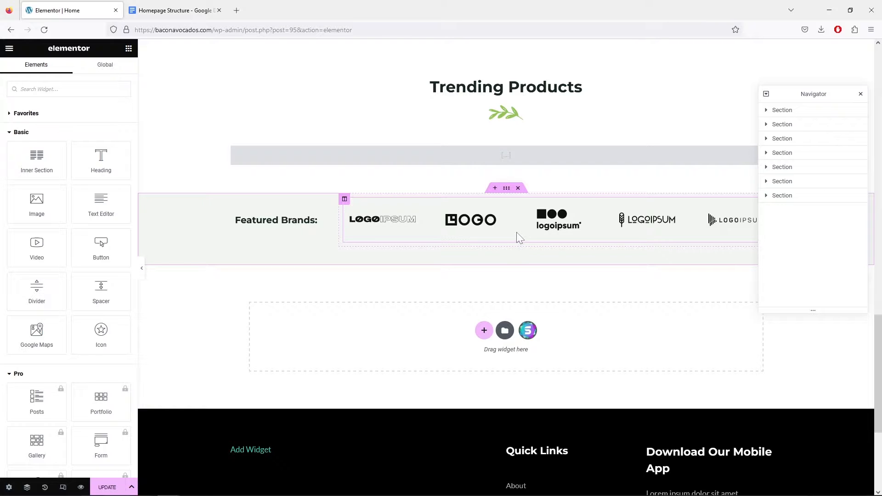
pyautogui.click(518, 188)
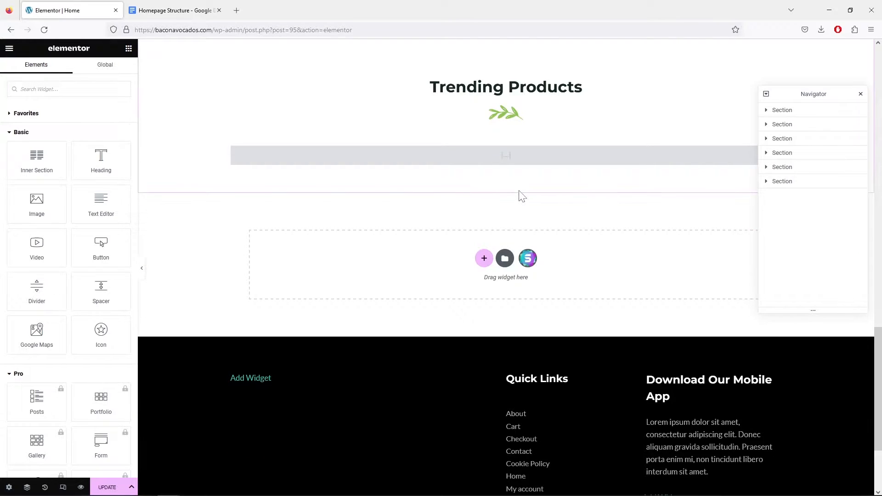
pyautogui.scroll(5, 529, 199)
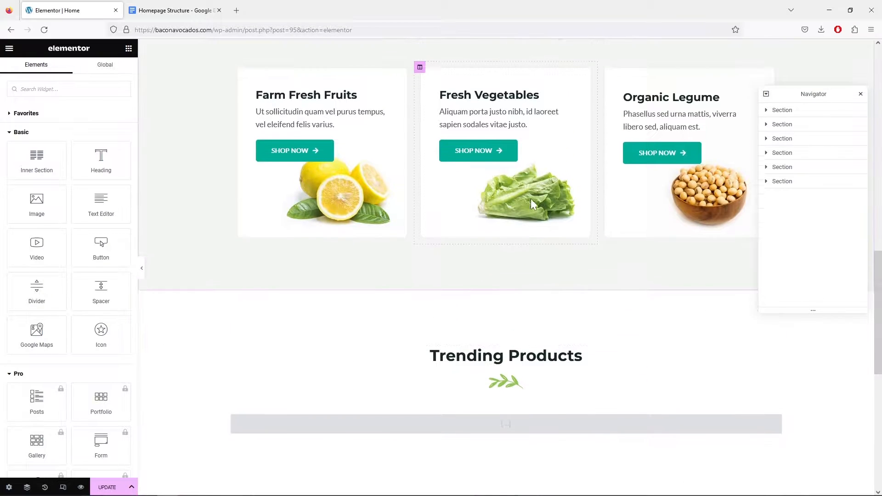
pyautogui.scroll(12, 532, 204)
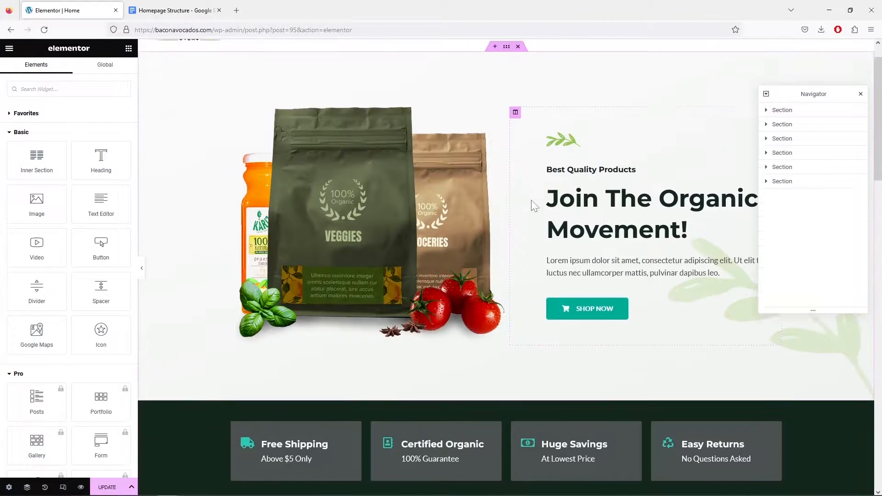
# Delete the small leaf-image section between Best Selling Products and the product category cards.
pyautogui.scroll(1, 533, 205)
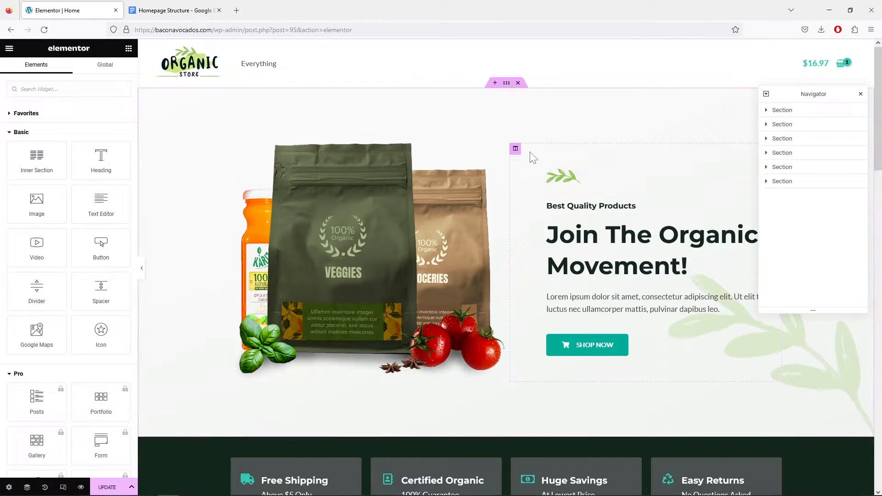
pyautogui.scroll(-10, 524, 158)
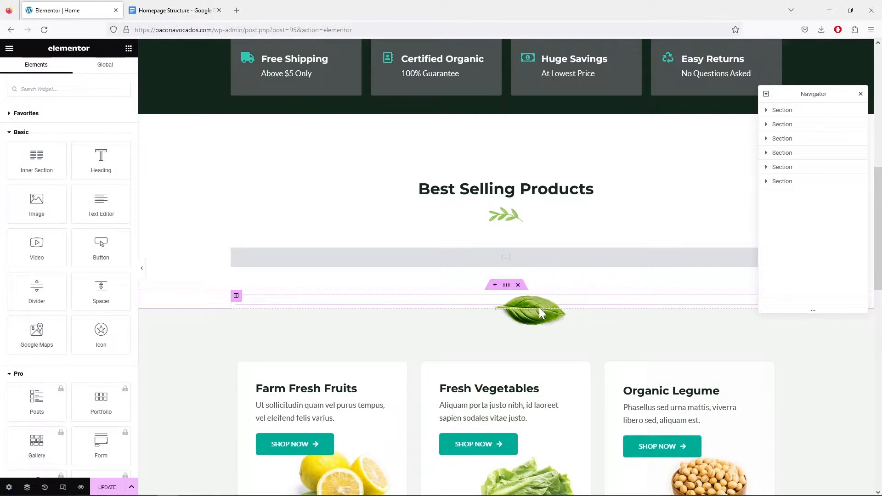
pyautogui.click(517, 284)
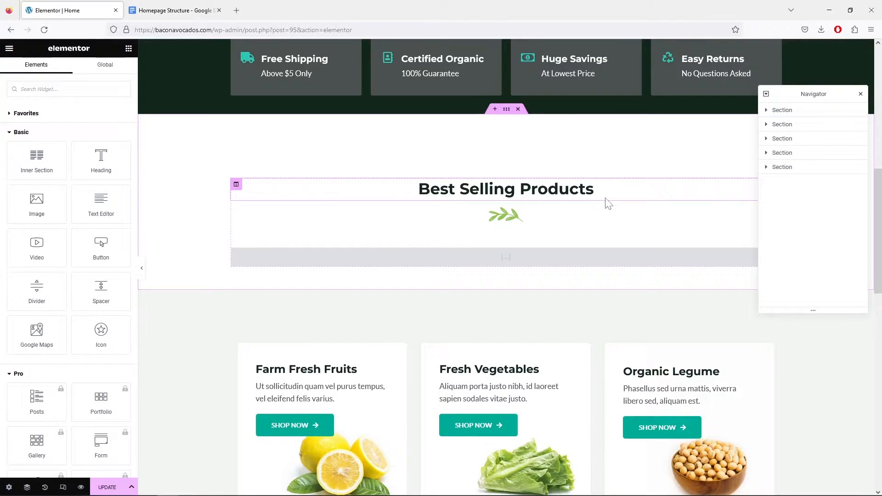
# Switch to the Homepage Structure document in Google Docs and check which section is planned directly below the hero image.
pyautogui.scroll(2, 607, 204)
pyautogui.scroll(2, 606, 204)
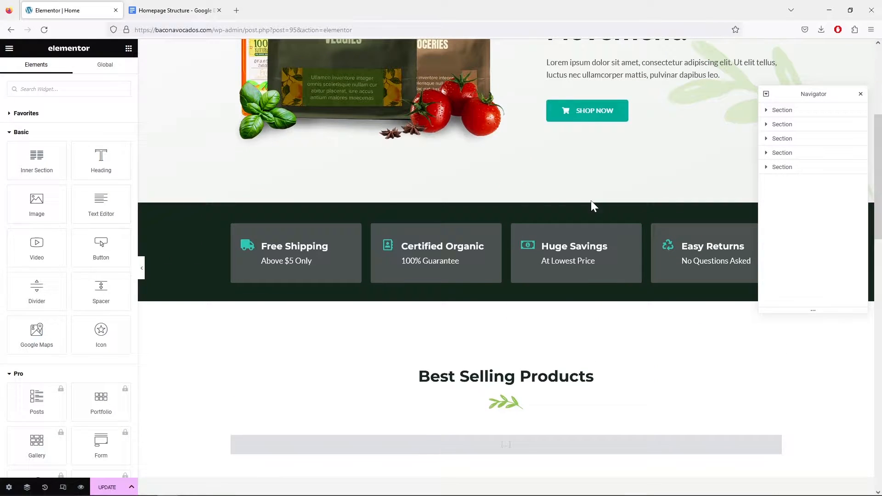
pyautogui.click(174, 13)
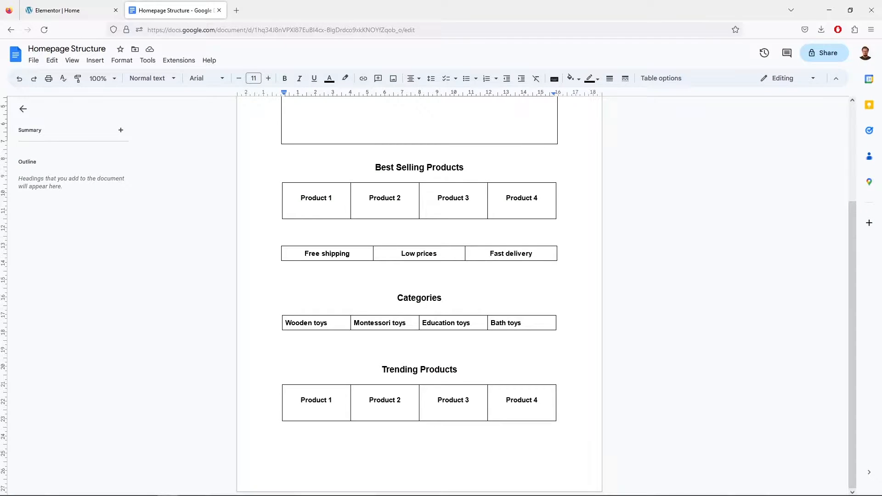
pyautogui.scroll(3, 420, 294)
pyautogui.scroll(-1, 419, 294)
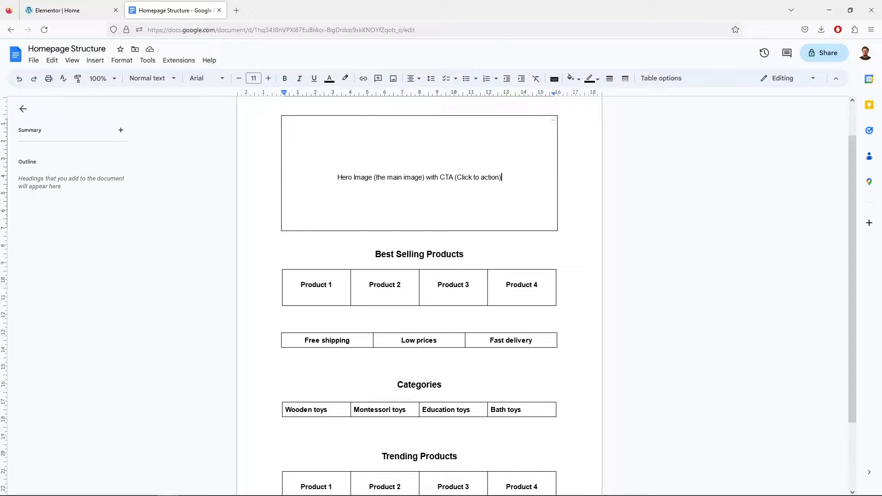
# Switch back to the Elementor homepage and move the Free Shipping features section below the Best Selling Products section.
pyautogui.click(79, 11)
pyautogui.scroll(2, 516, 132)
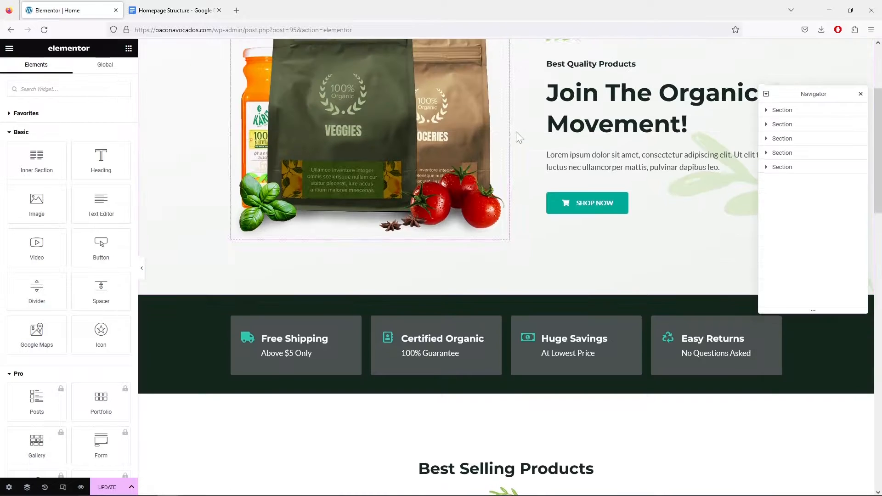
pyautogui.scroll(-2, 516, 184)
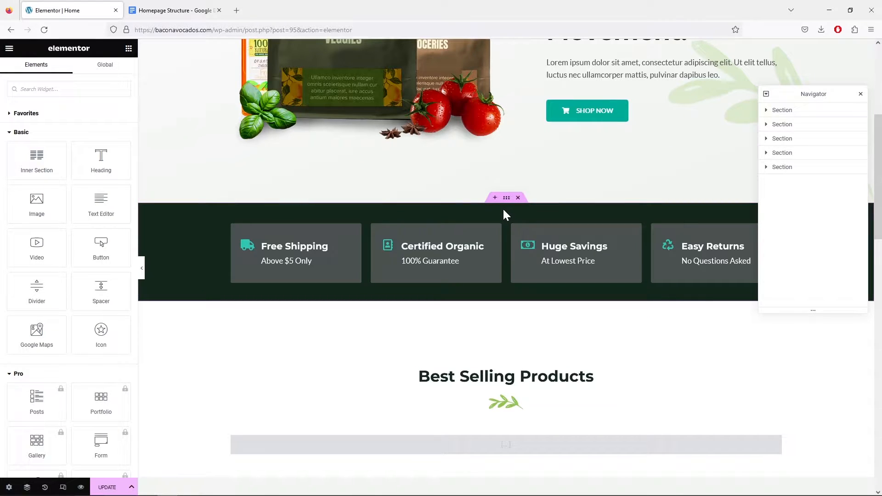
pyautogui.scroll(-1, 503, 208)
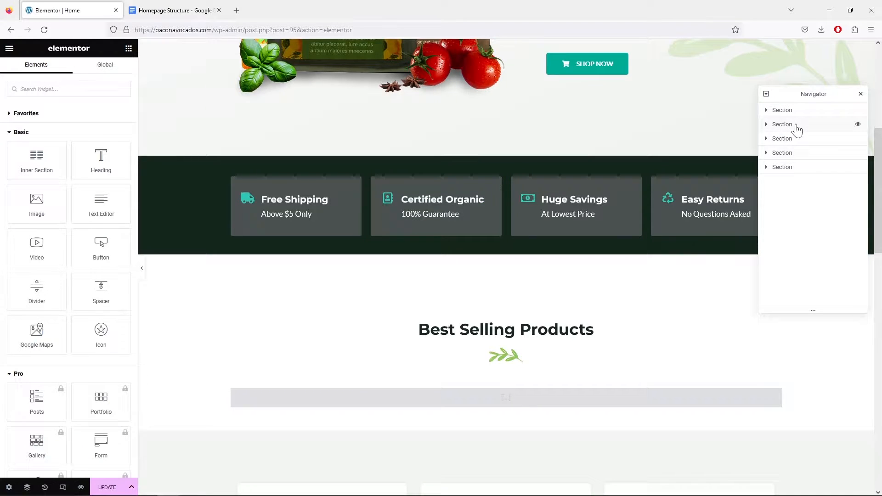
pyautogui.moveTo(796, 130); pyautogui.dragTo(796, 143)
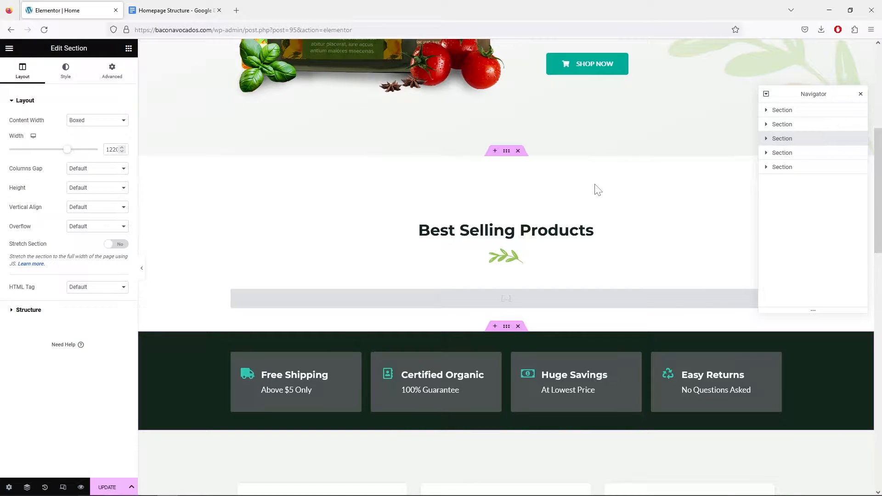
pyautogui.scroll(-1, 595, 193)
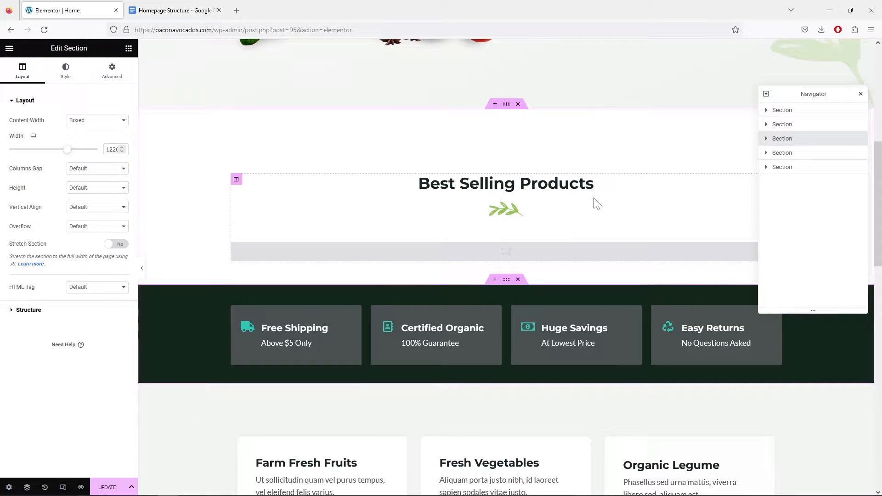
pyautogui.scroll(-1, 596, 202)
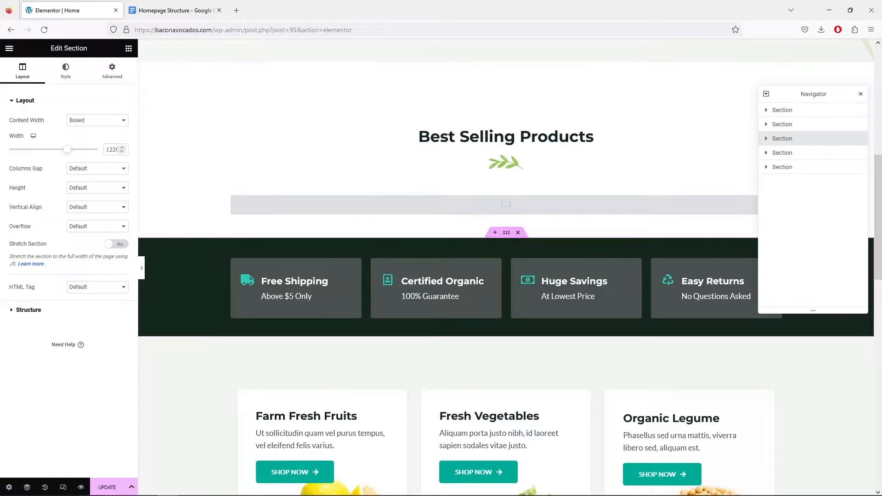
# Review the planned features, Categories and Trending Products in the Google Docs Homepage Structure document, and compare them with the Elementor homepage.
pyautogui.click(183, 10)
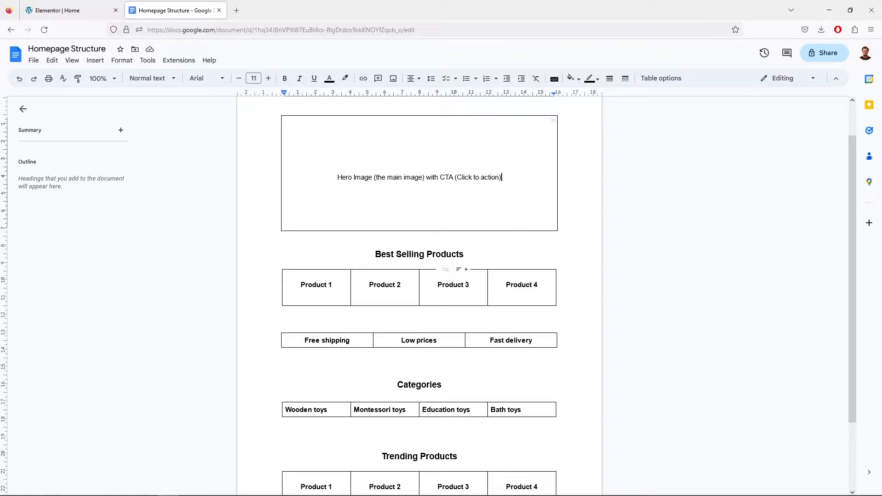
pyautogui.scroll(-2, 458, 276)
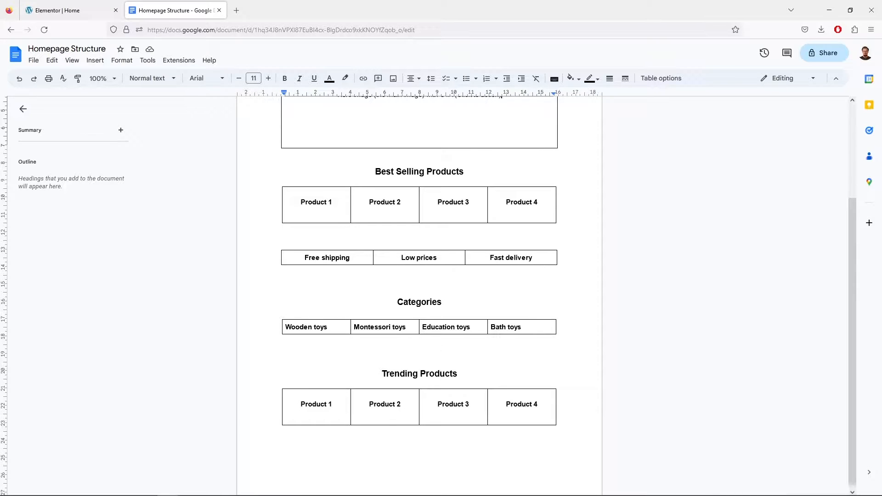
pyautogui.click(54, 11)
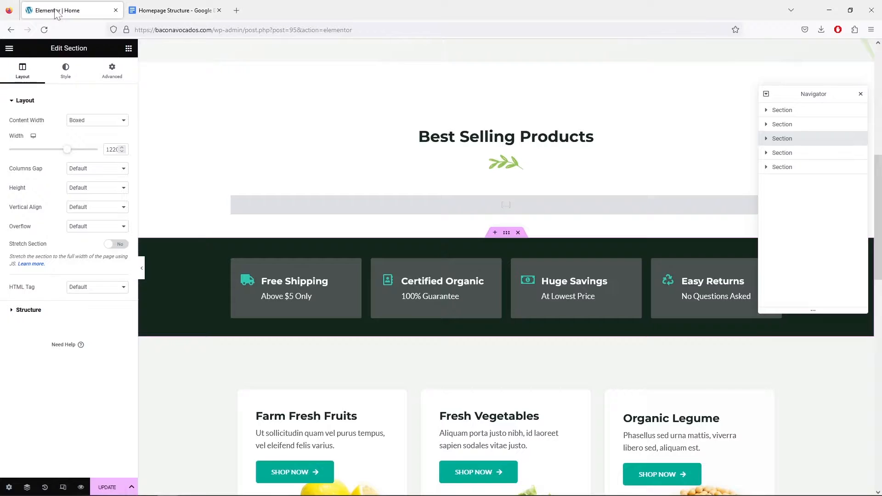
pyautogui.scroll(-4, 427, 183)
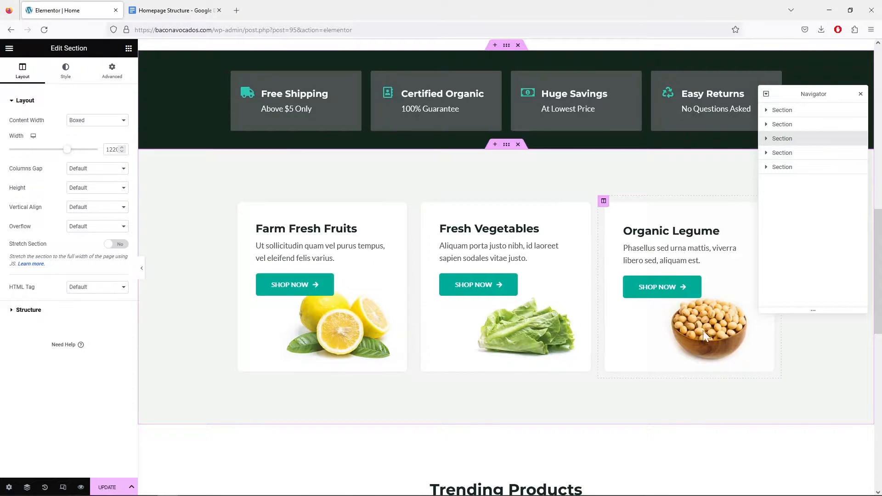
pyautogui.scroll(-1, 642, 309)
pyautogui.scroll(-5, 642, 309)
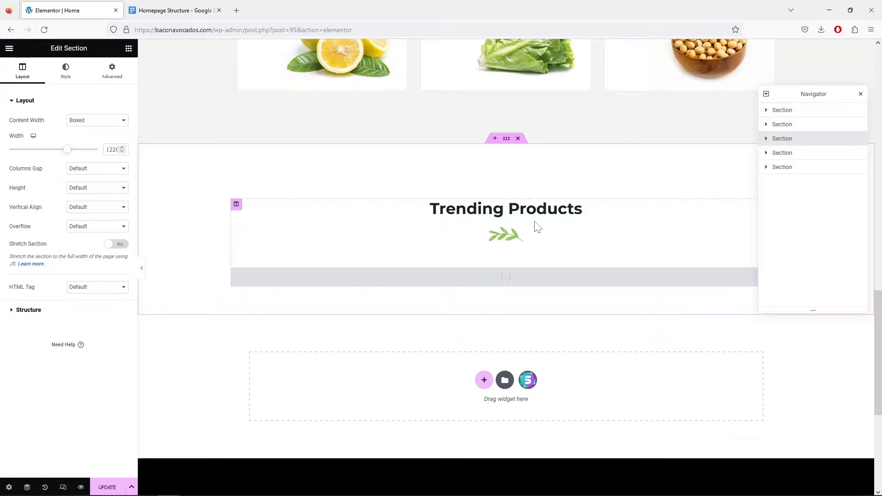
# Duplicate the Organic Legume column to make a fourth category card.
pyautogui.scroll(5, 538, 228)
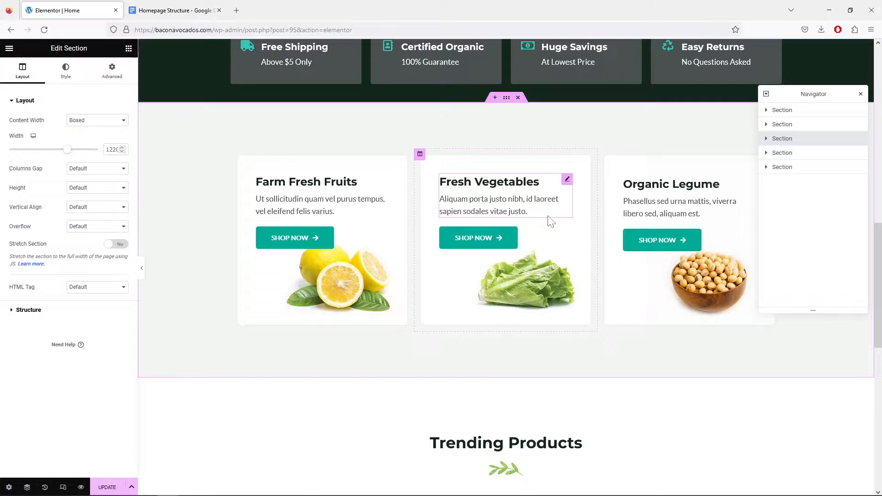
pyautogui.rightClick(617, 179)
pyautogui.click(638, 202)
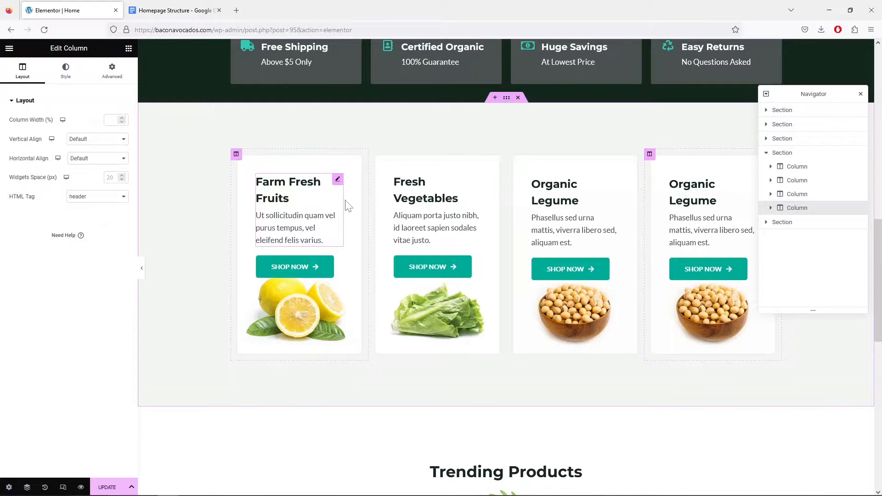
# Delete the Easy Returns column from the dark features section.
pyautogui.scroll(4, 534, 202)
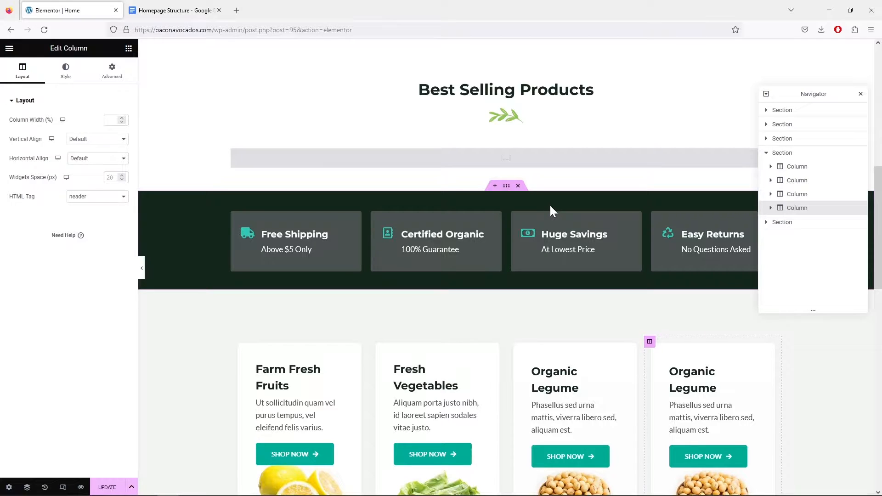
pyautogui.rightClick(666, 221)
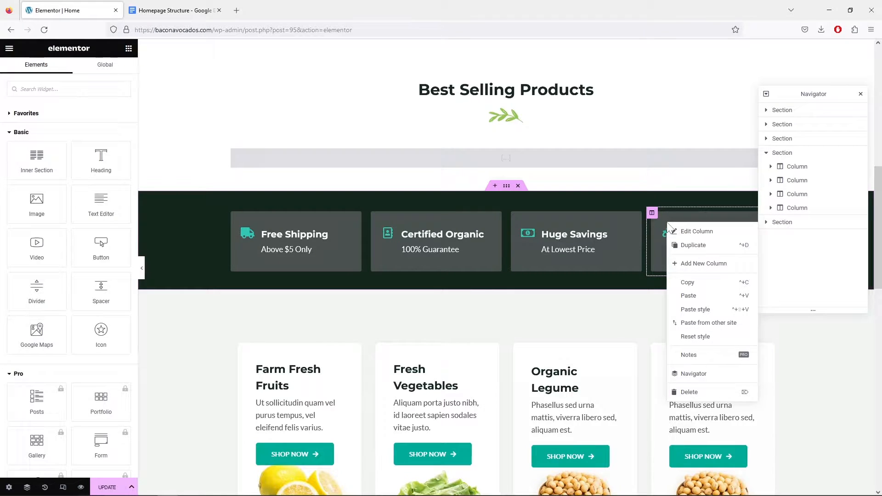
pyautogui.click(689, 392)
# Delete the leaf images below the Best Selling Products and Trending Products headings.
pyautogui.scroll(8, 618, 298)
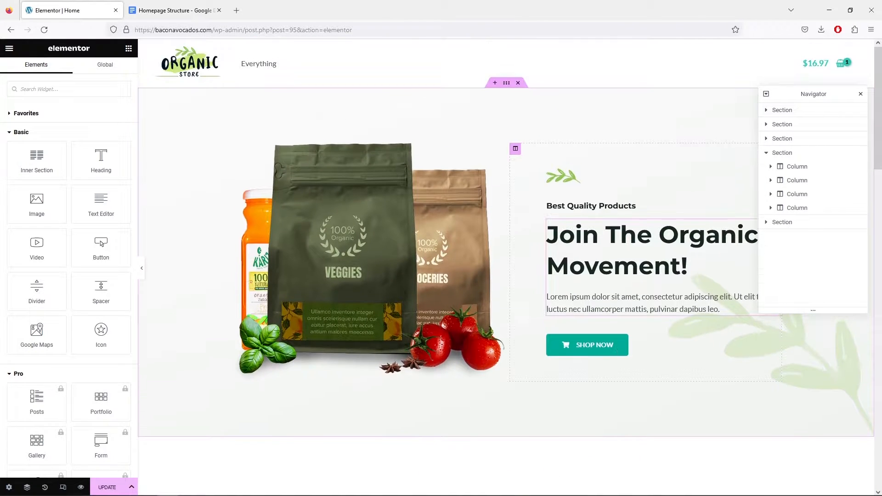
pyautogui.scroll(-6, 617, 294)
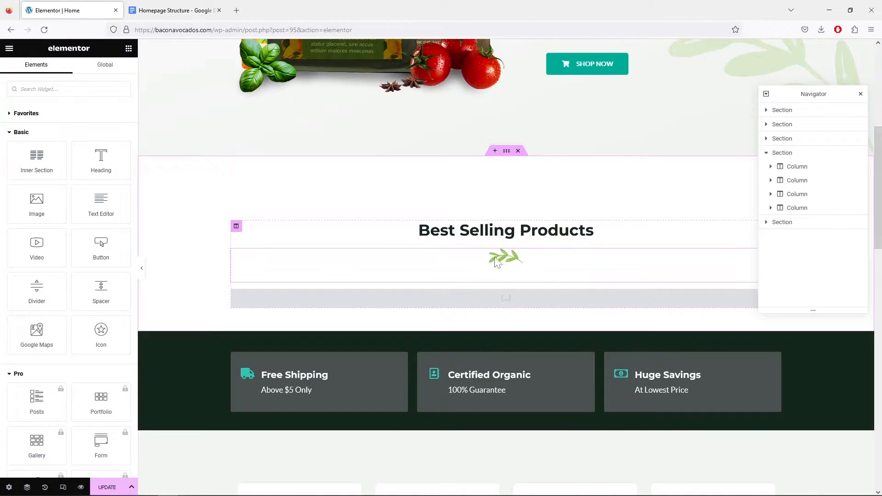
pyautogui.rightClick(510, 260)
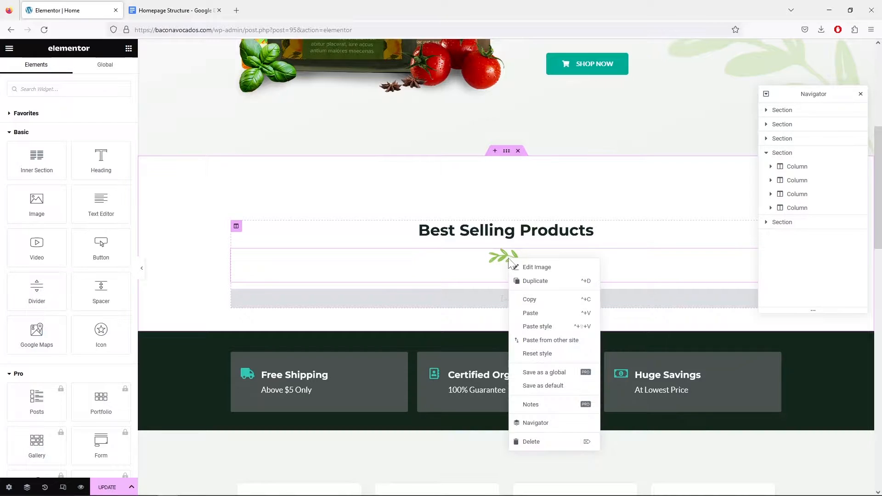
pyautogui.click(546, 447)
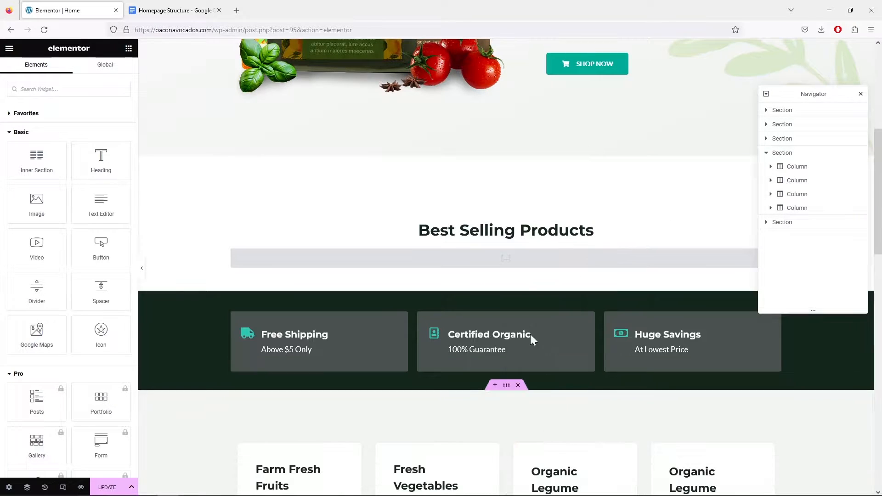
pyautogui.scroll(-7, 518, 255)
pyautogui.scroll(-6, 519, 258)
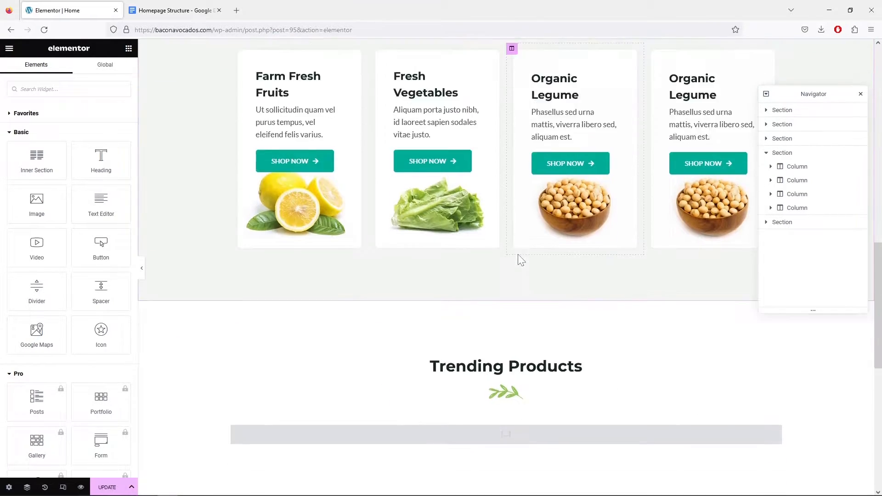
pyautogui.rightClick(505, 182)
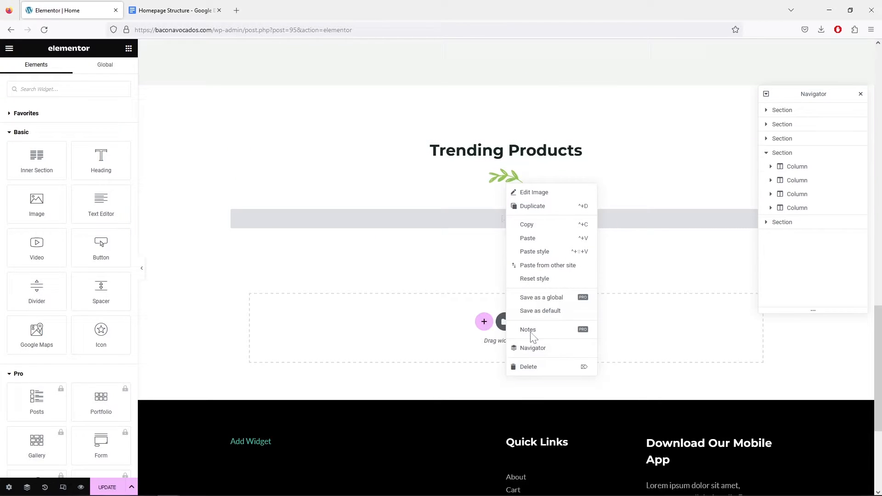
pyautogui.click(533, 368)
# Delete the leaf image above the "Best Quality Products" text in the hero section.
pyautogui.scroll(5, 531, 271)
pyautogui.scroll(10, 533, 267)
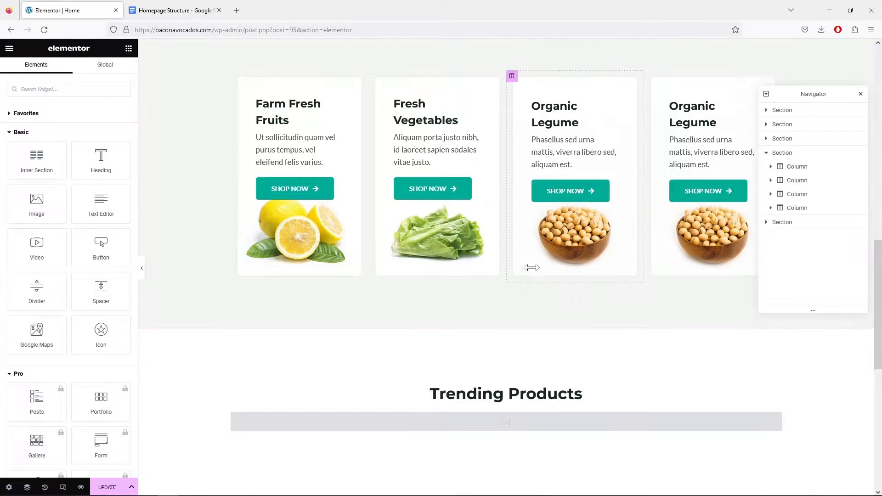
pyautogui.scroll(2, 536, 270)
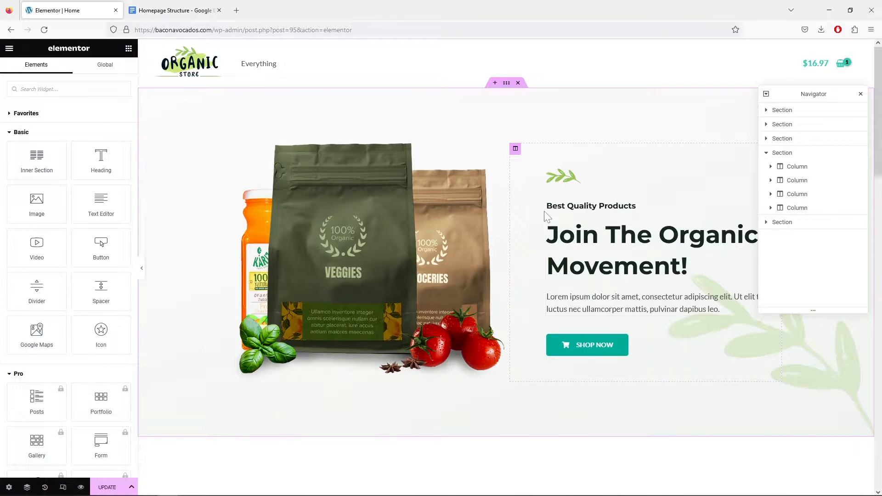
pyautogui.rightClick(561, 178)
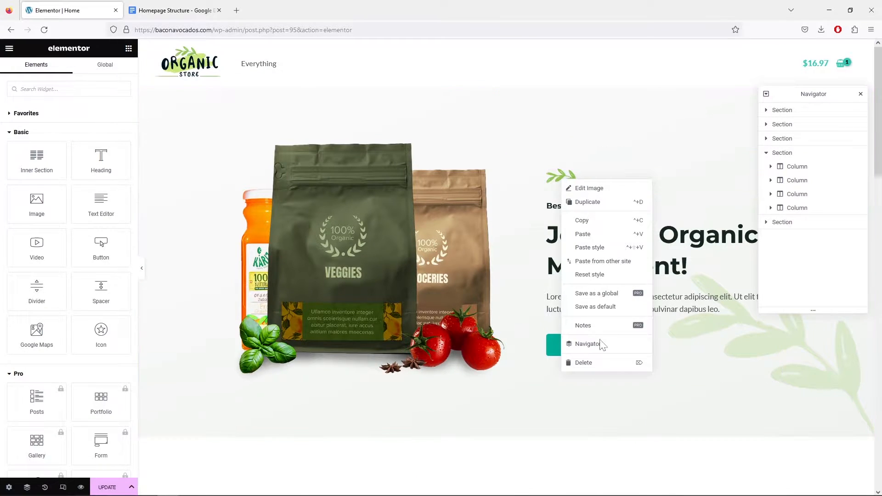
pyautogui.click(600, 363)
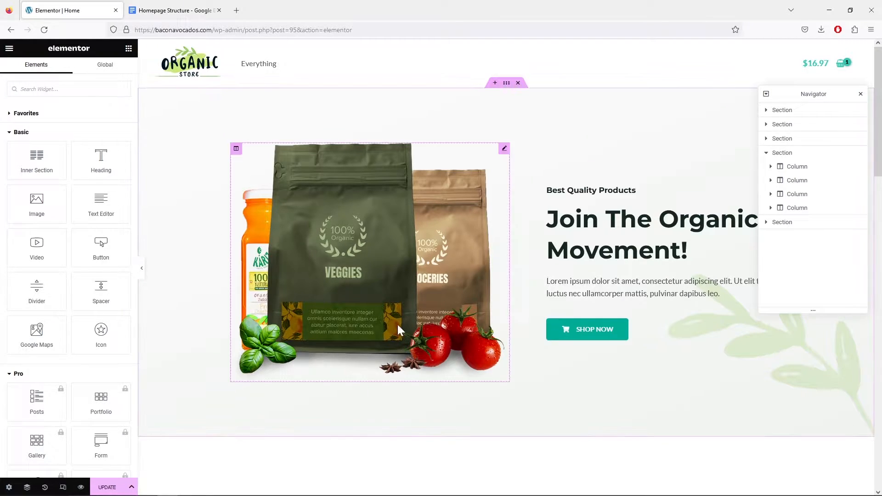
# Remove the leaf image from the hero section's background overlay.
pyautogui.click(506, 83)
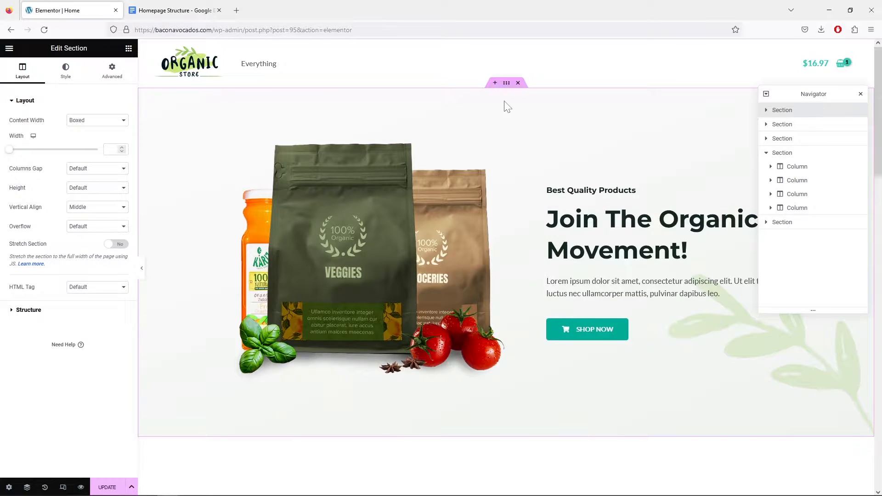
pyautogui.click(69, 79)
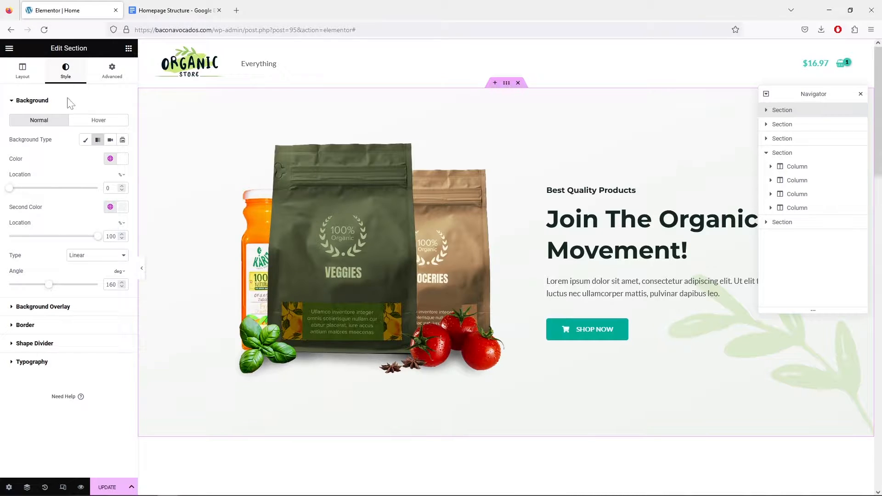
pyautogui.click(70, 308)
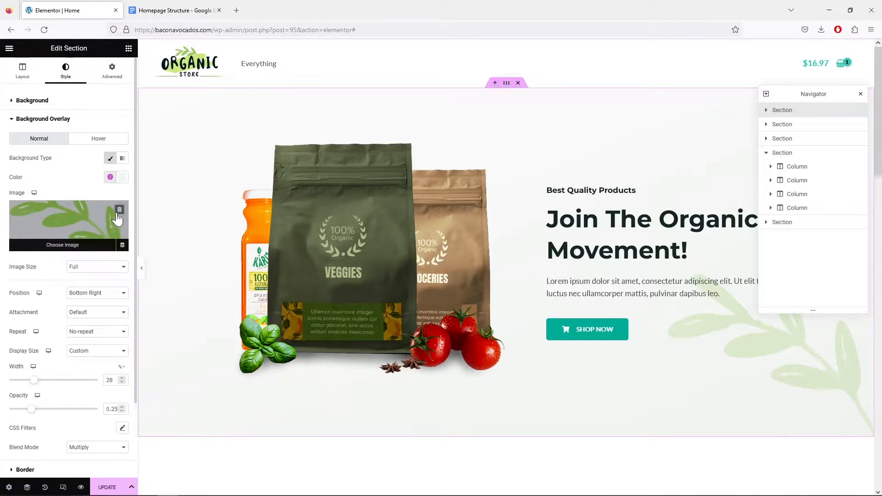
pyautogui.click(120, 209)
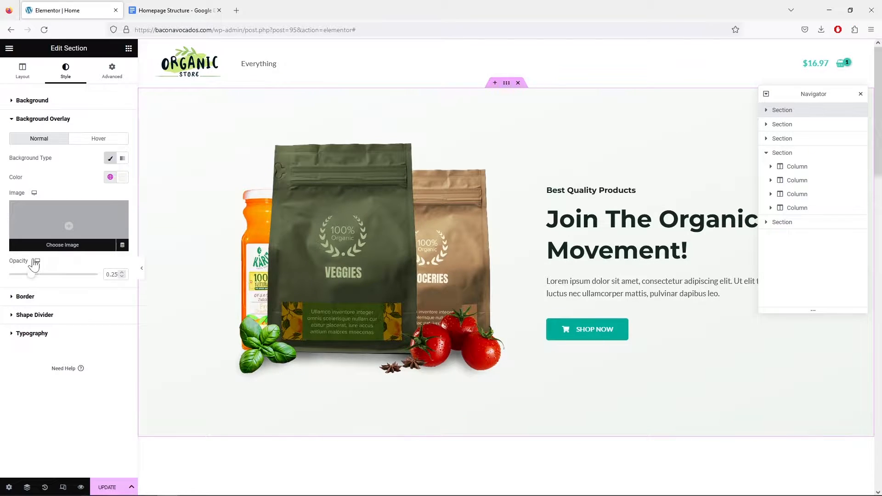
# Set the hero section's background overlay opacity to 0, clear the overlay type, and switch the section's background type to Classic.
pyautogui.moveTo(31, 275); pyautogui.dragTo(3, 274)
pyautogui.click(110, 161)
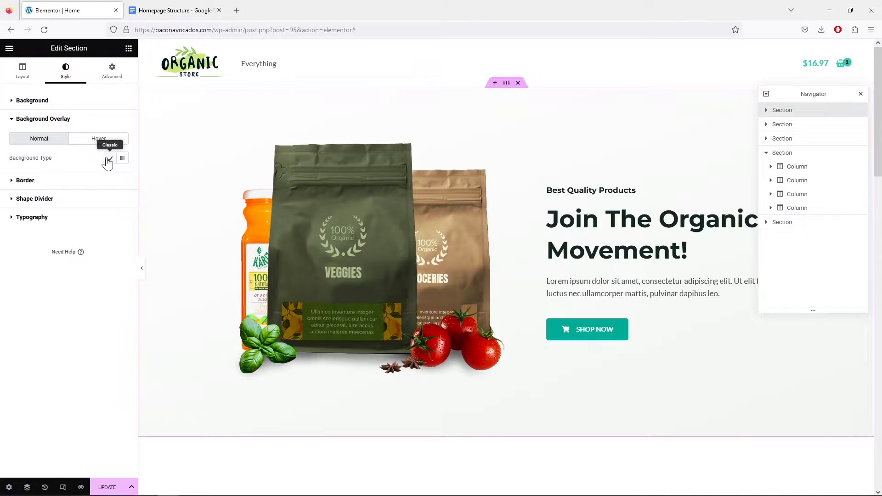
pyautogui.click(14, 104)
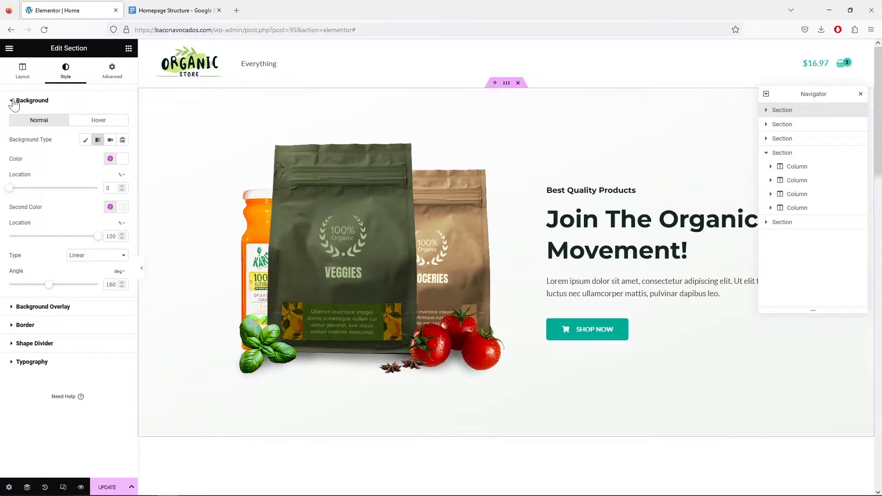
pyautogui.click(85, 141)
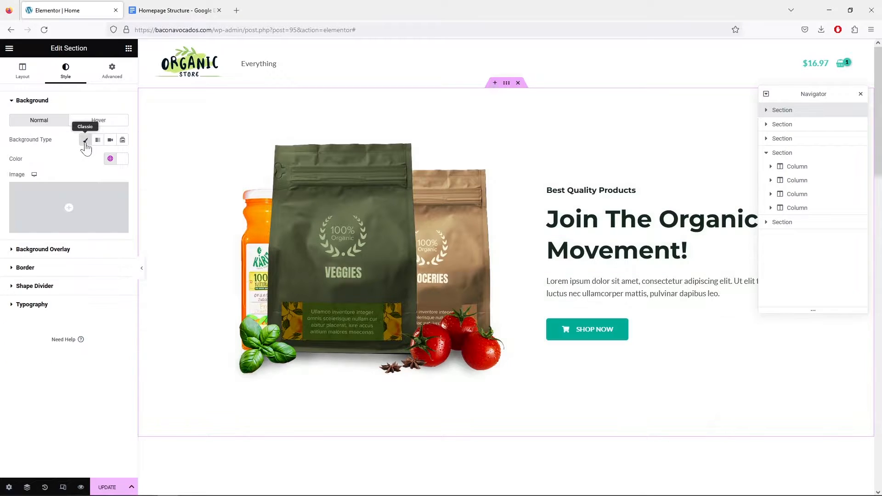
# Set the hero section's background image to mediniai-zaislai-galvociukas.jpg, the colourful toys on light blue, from the media library.
pyautogui.click(89, 206)
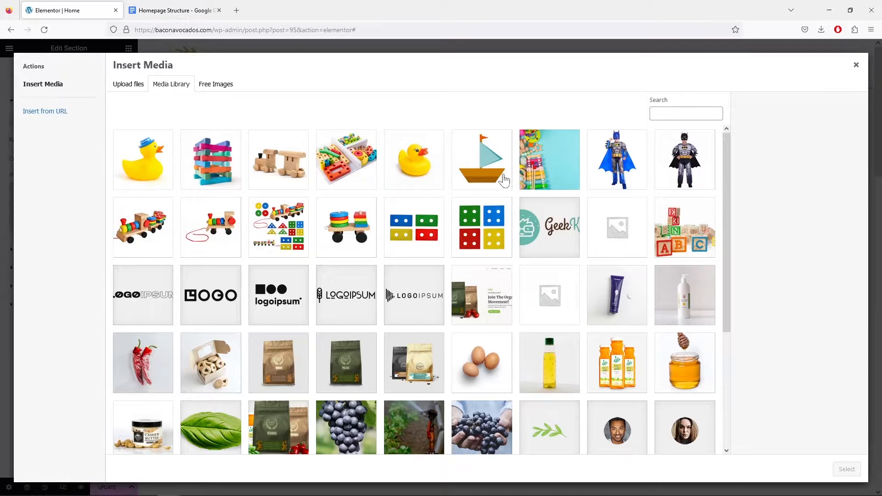
pyautogui.click(555, 166)
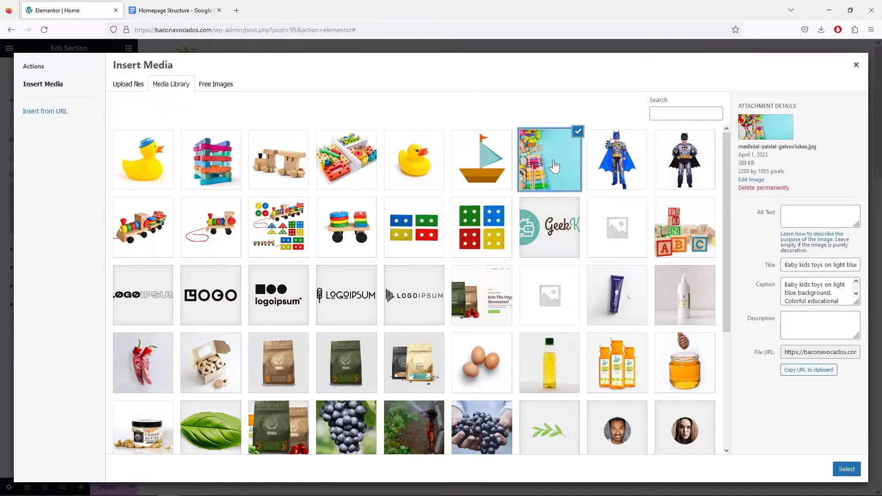
pyautogui.click(847, 469)
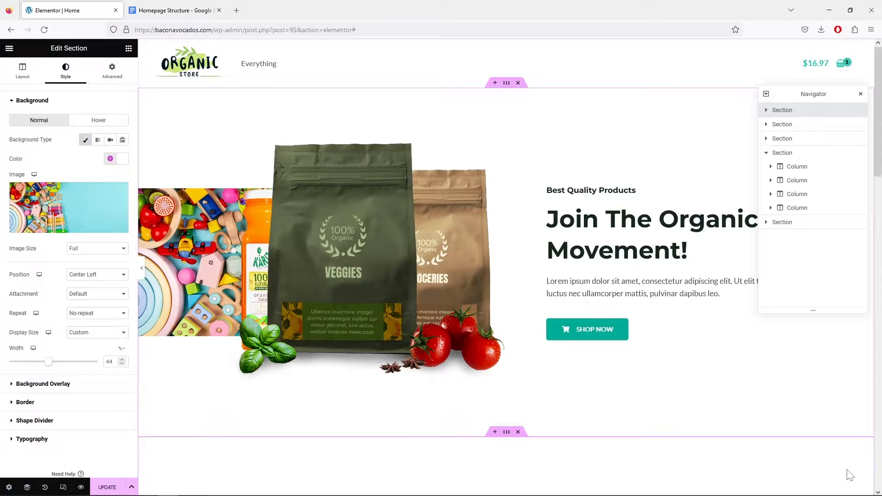
# Set the hero background image's position to Center Center and its display size to Cover.
pyautogui.click(110, 277)
pyautogui.click(109, 298)
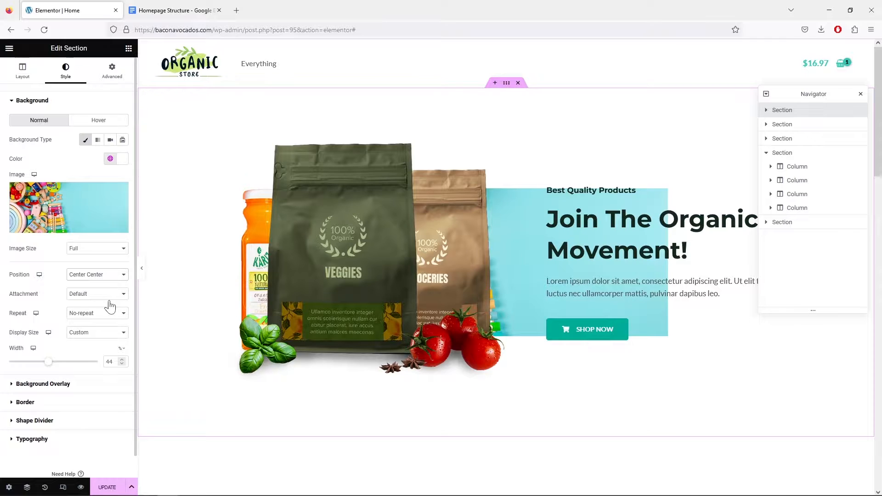
pyautogui.click(118, 337)
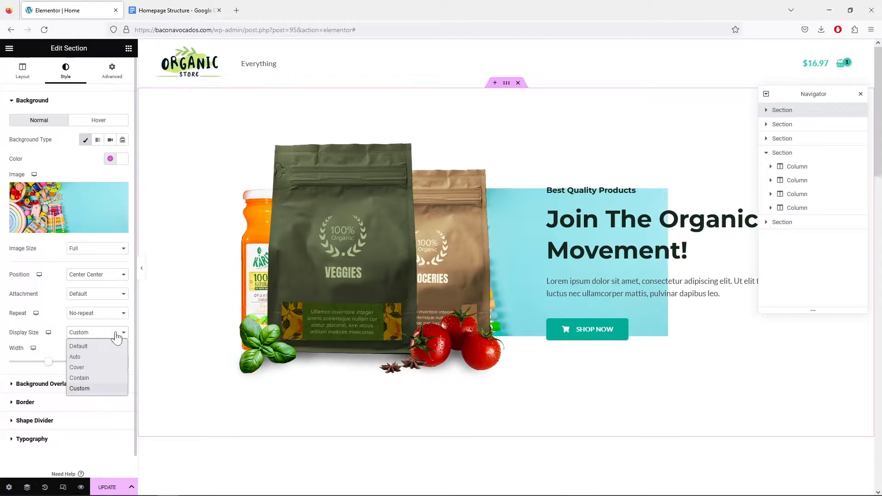
pyautogui.click(103, 367)
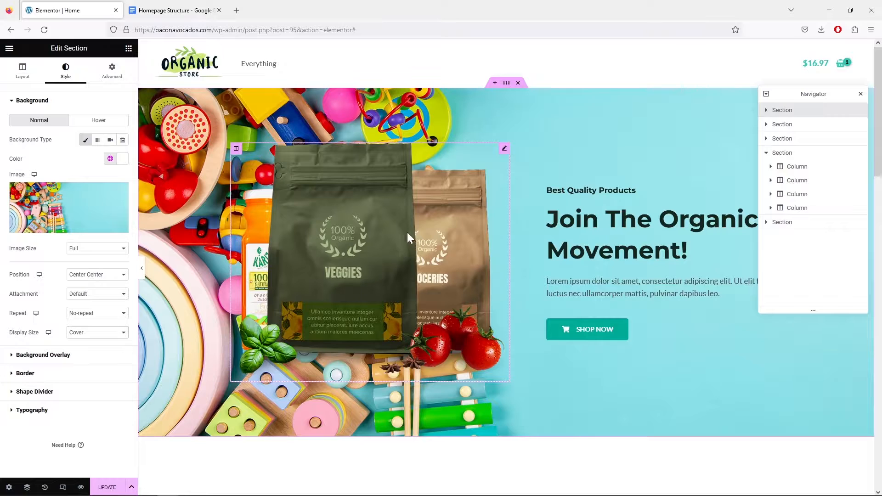
# Delete the product bags image from the hero section and set the section's top and bottom padding to 145 px.
pyautogui.rightClick(390, 228)
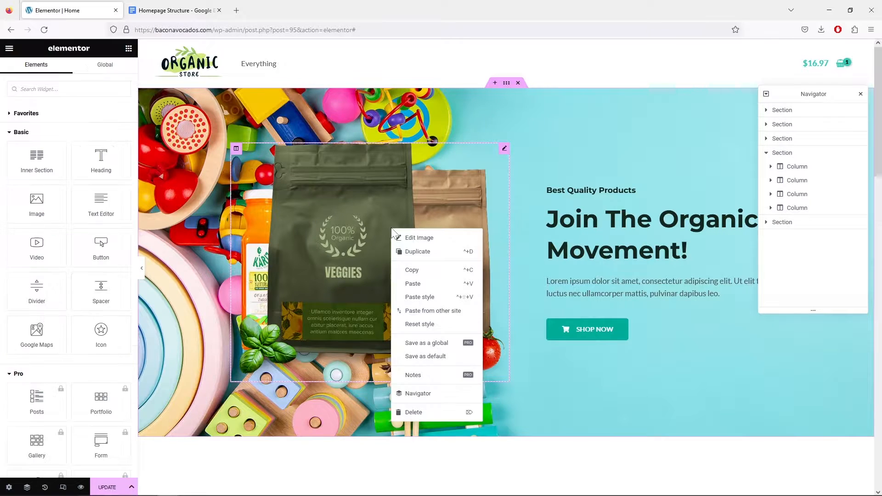
pyautogui.click(428, 413)
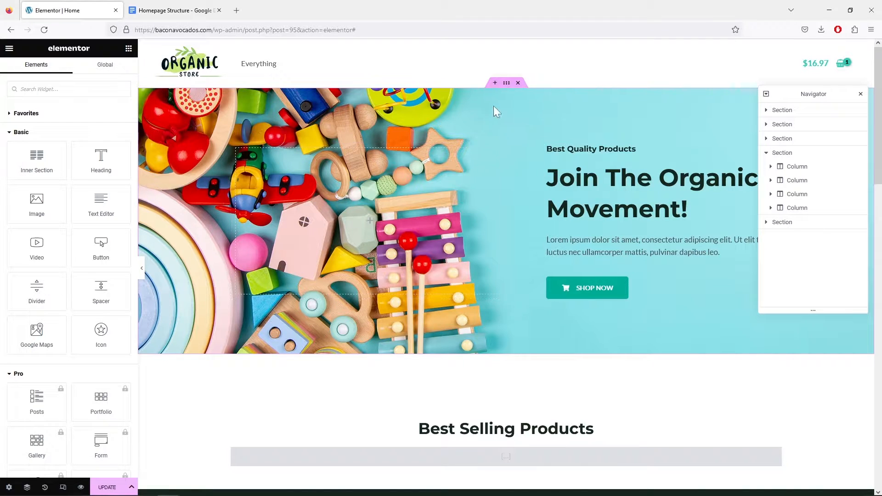
pyautogui.click(507, 84)
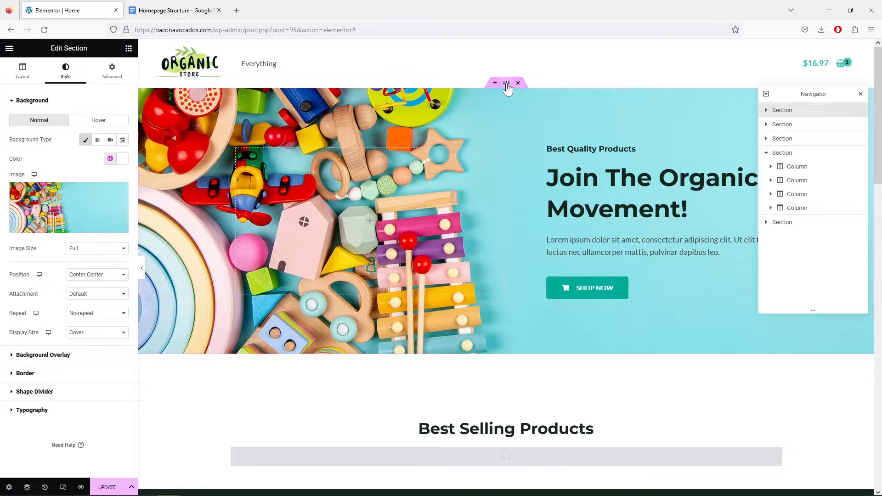
pyautogui.click(113, 74)
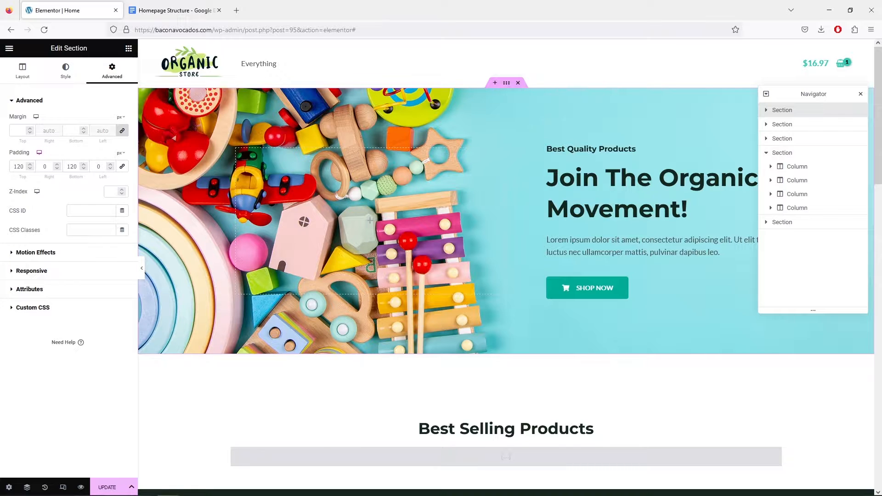
pyautogui.moveTo(30, 166); pyautogui.dragTo(30, 166)
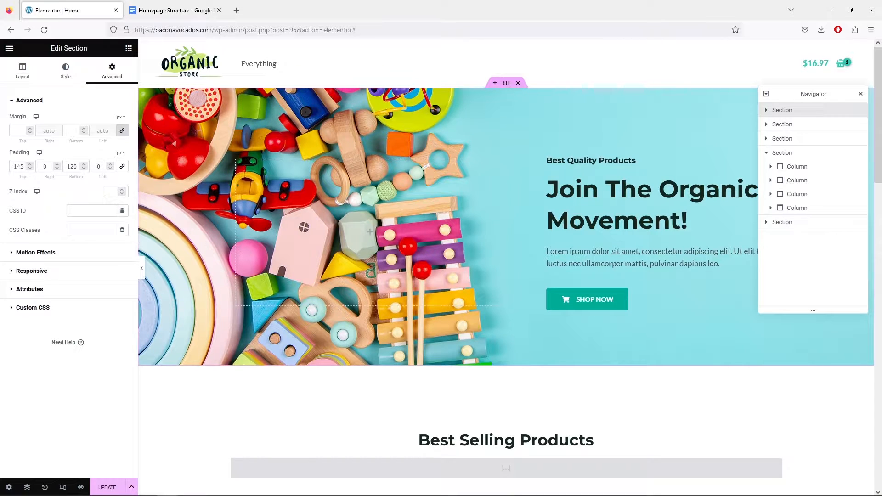
pyautogui.moveTo(83, 165); pyautogui.dragTo(83, 165)
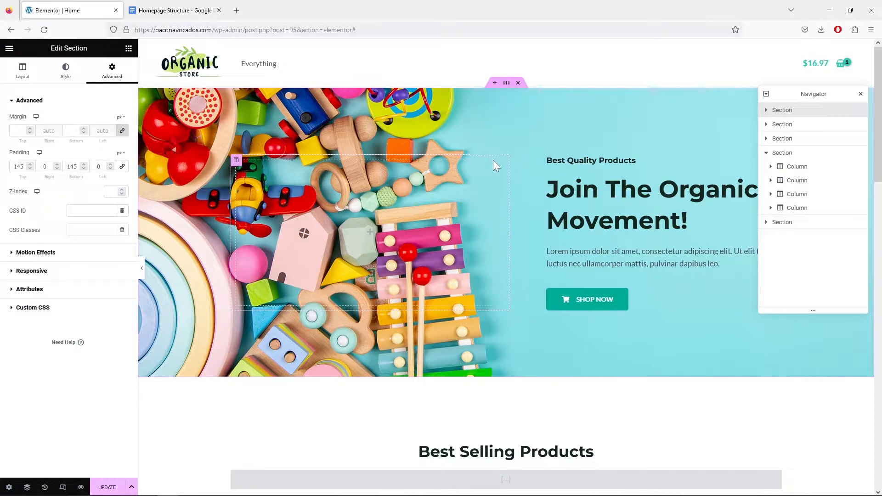
# Replace the hero texts with "Toy Store", "Smart Toys for Clever Kids!" and a description of the wide variety of fun and educational toys.
pyautogui.click(636, 160)
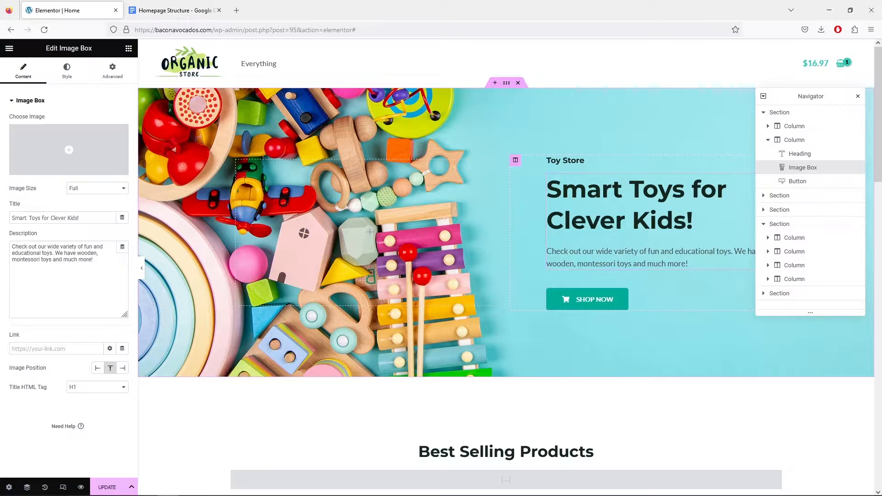
# Set the background color of the hero's Shop Now button to #D1616E.
pyautogui.click(623, 303)
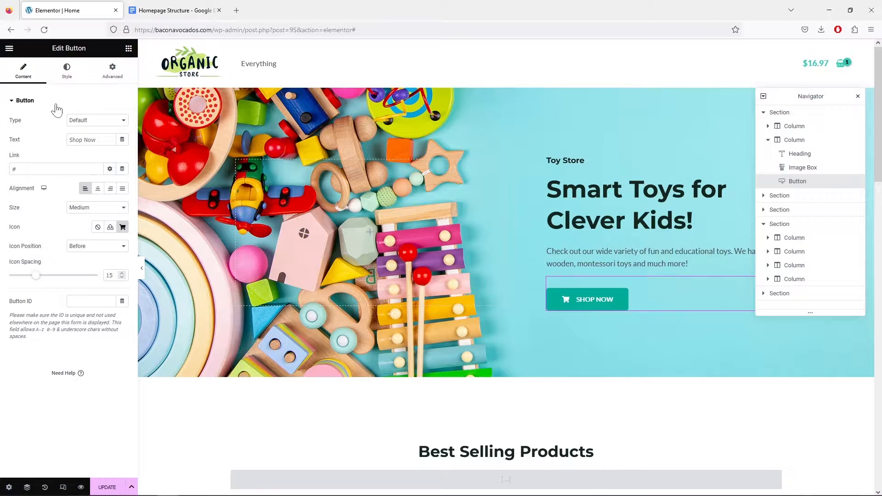
pyautogui.click(69, 75)
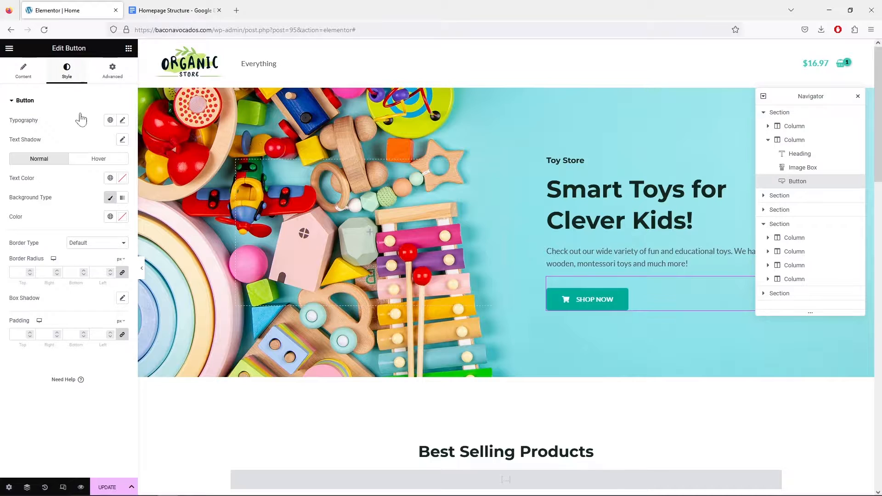
pyautogui.click(122, 218)
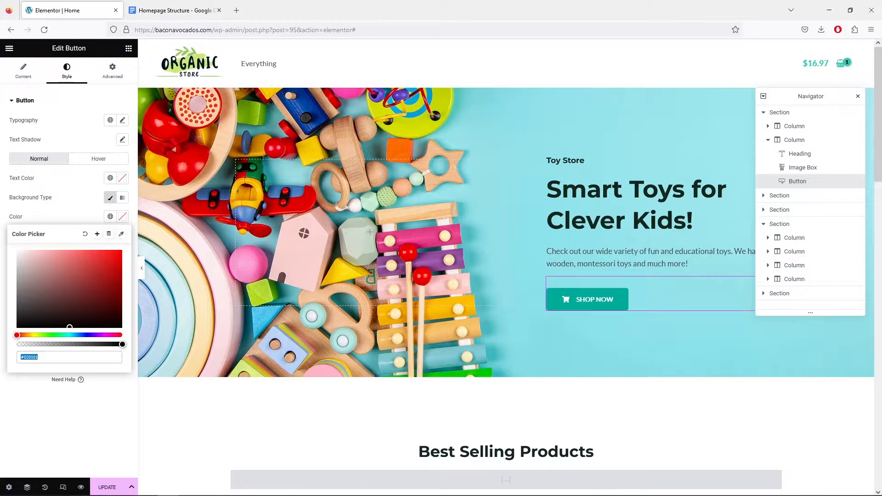
pyautogui.write('#D1616E')
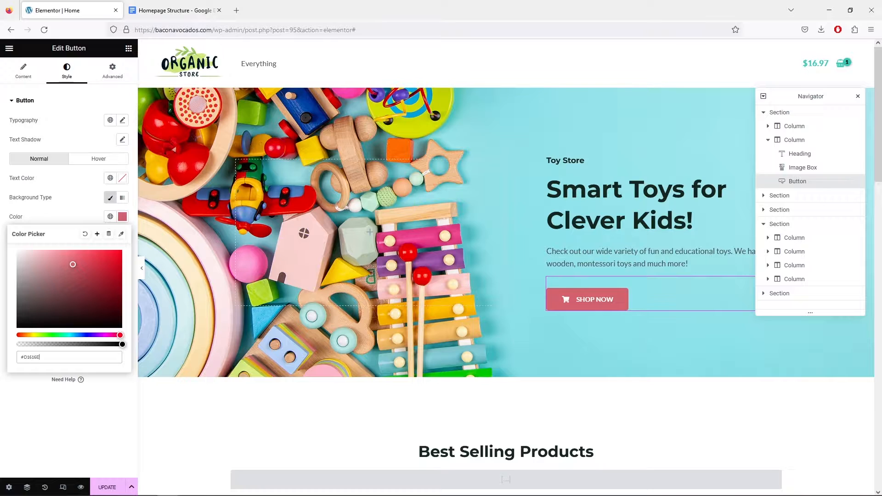
pyautogui.click(89, 395)
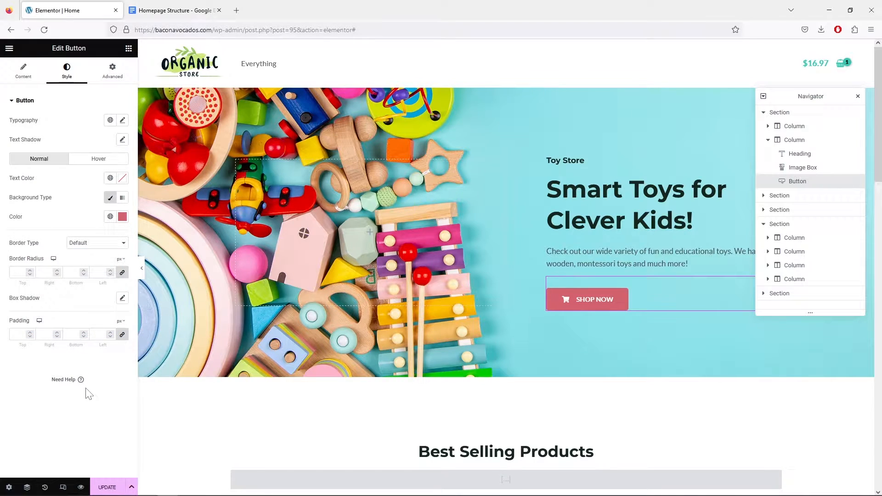
# Look up the address for the Shop Now button's link by loading baconavocados.com/shop in a new browser tab.
pyautogui.click(22, 78)
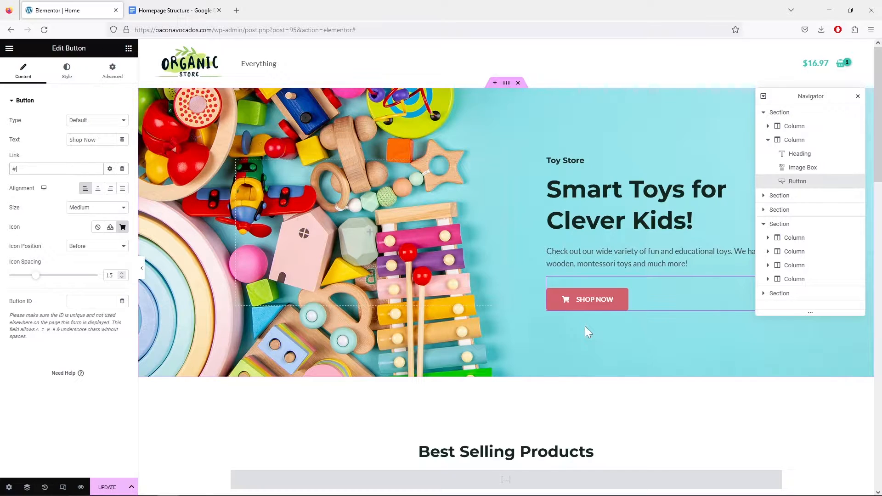
pyautogui.click(237, 14)
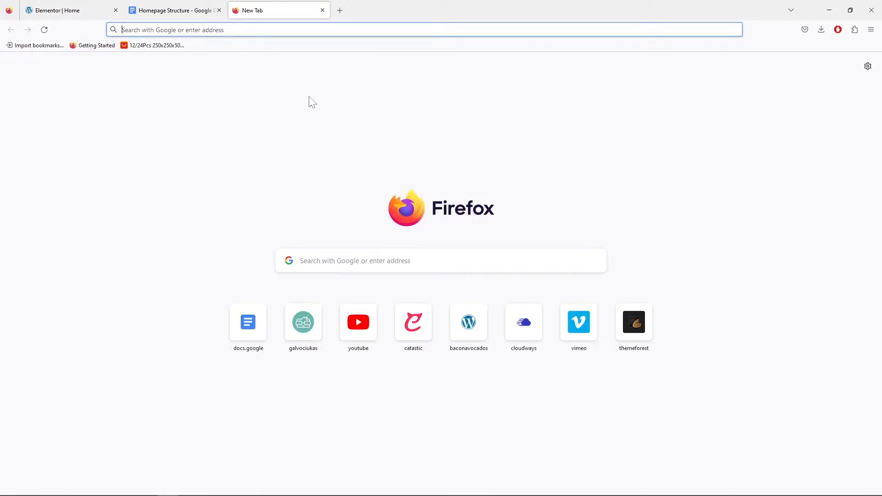
pyautogui.click(451, 325)
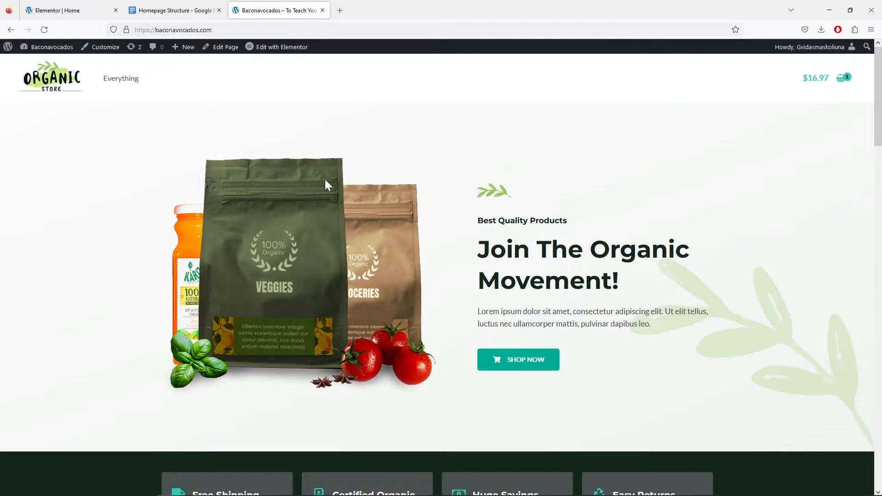
pyautogui.click(239, 30)
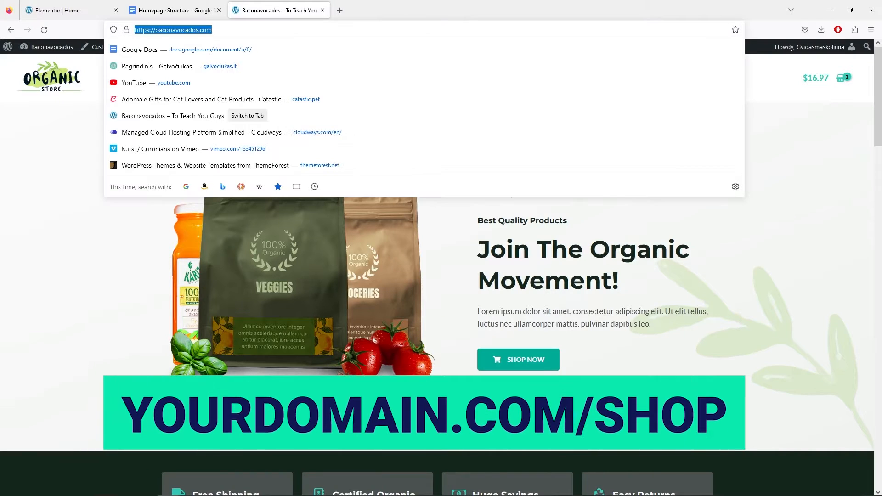
pyautogui.click(239, 30)
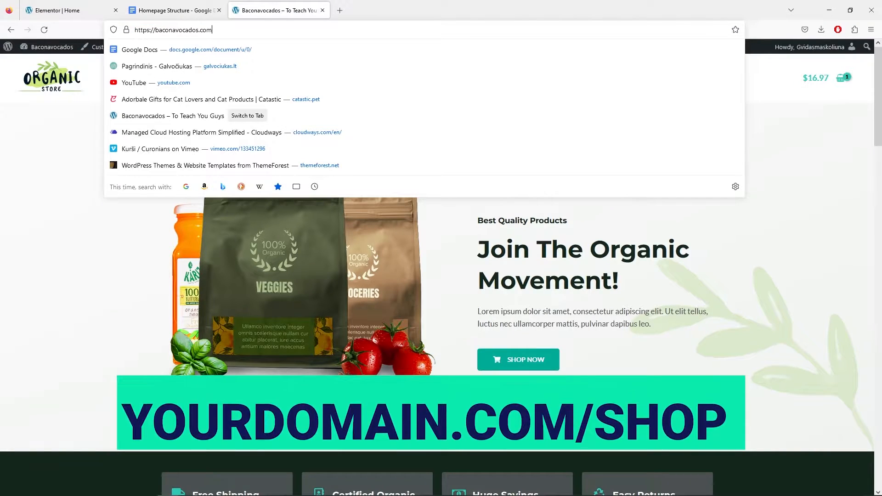
pyautogui.write('/shop')
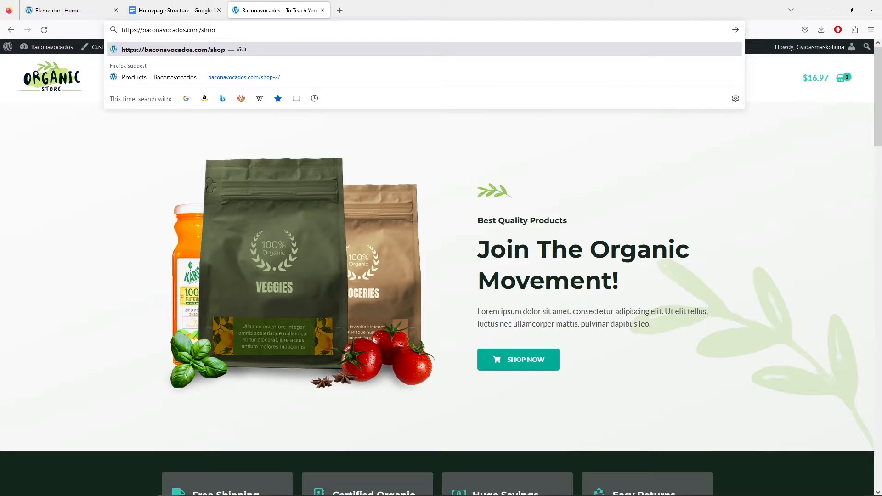
pyautogui.press('Return')
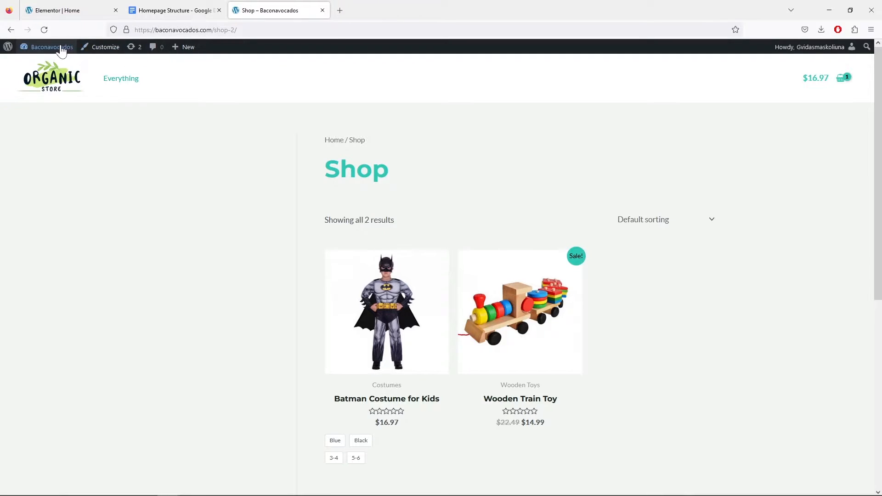
# Remove the "-2" suffix from the Shop page's slug with Quick Edit in the WordPress pages list and update the page.
pyautogui.moveTo(45, 52)
pyautogui.click(46, 67)
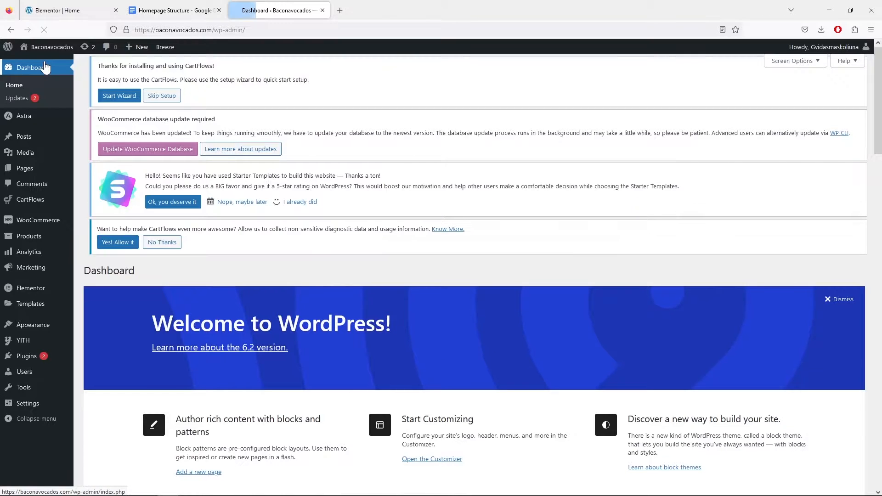
pyautogui.moveTo(45, 172)
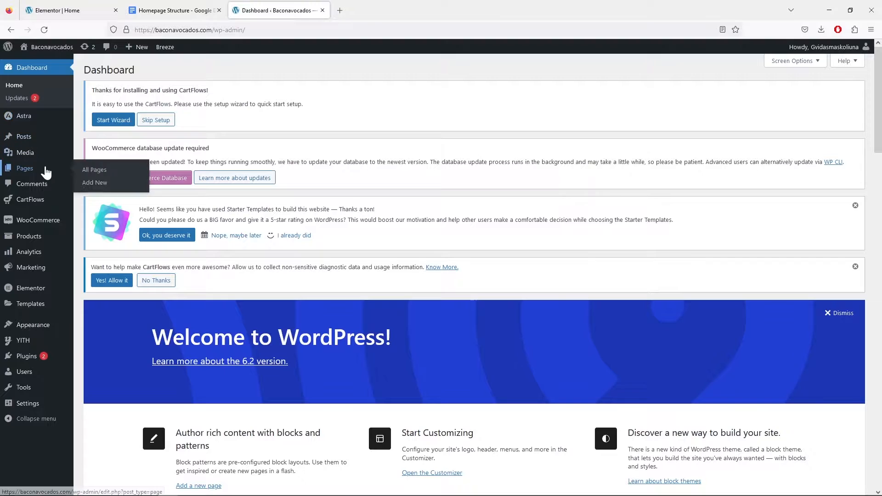
pyautogui.click(95, 171)
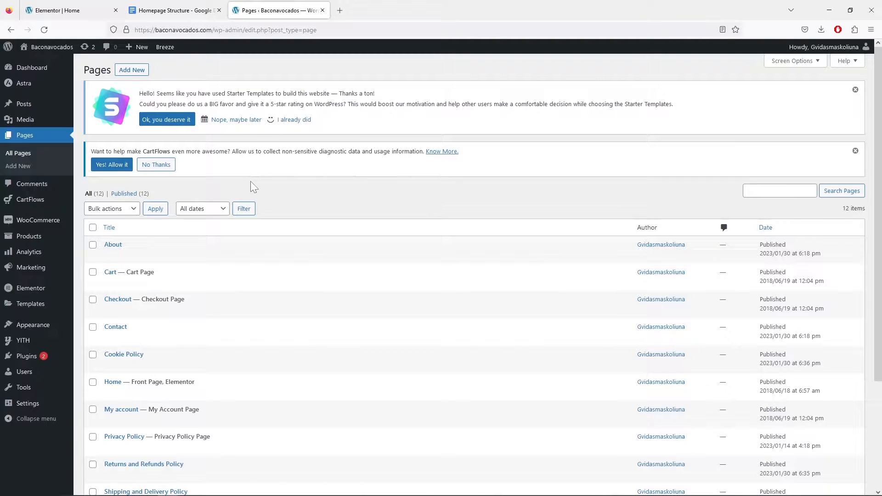
pyautogui.scroll(-3, 251, 181)
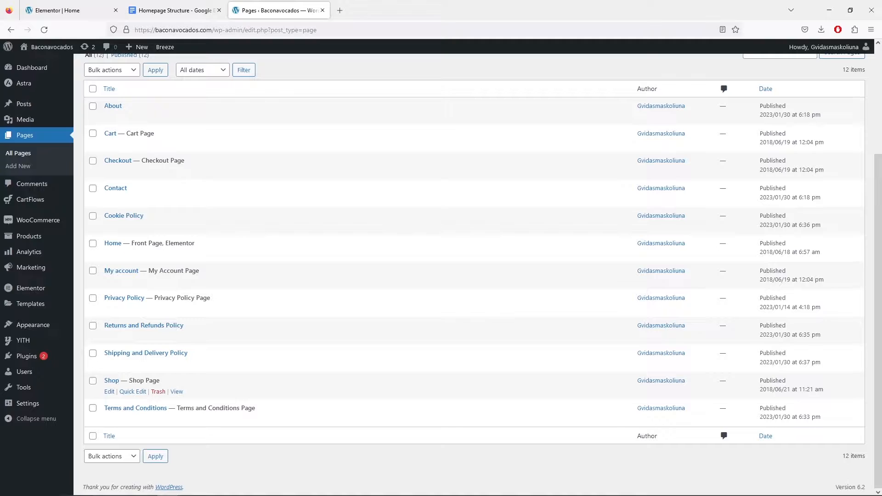
pyautogui.click(133, 391)
pyautogui.scroll(-1, 208, 389)
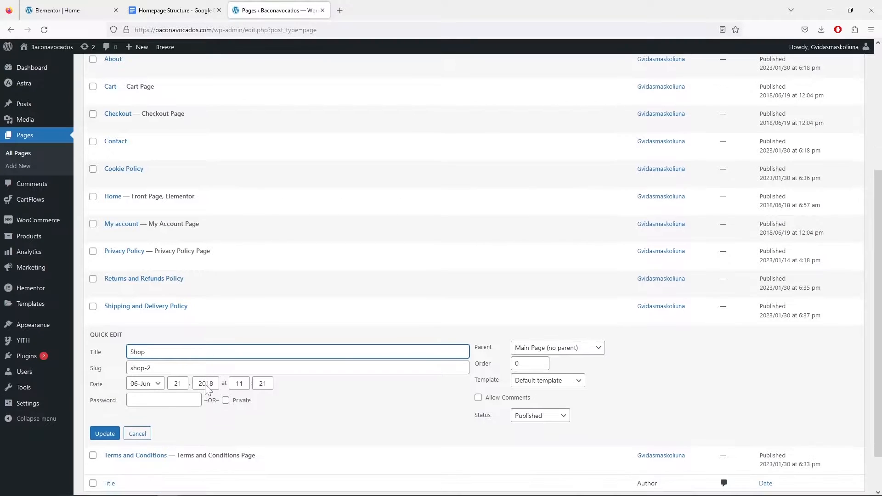
pyautogui.click(152, 368)
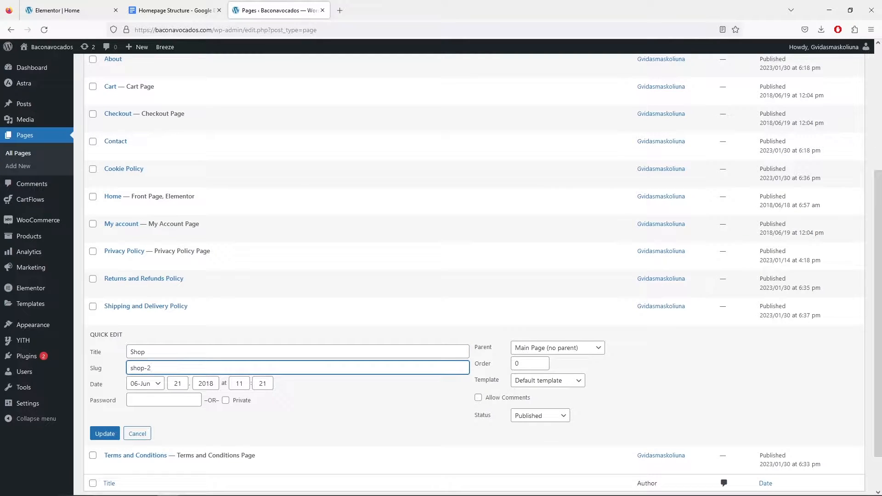
pyautogui.press('BackSpace')
pyautogui.click(105, 434)
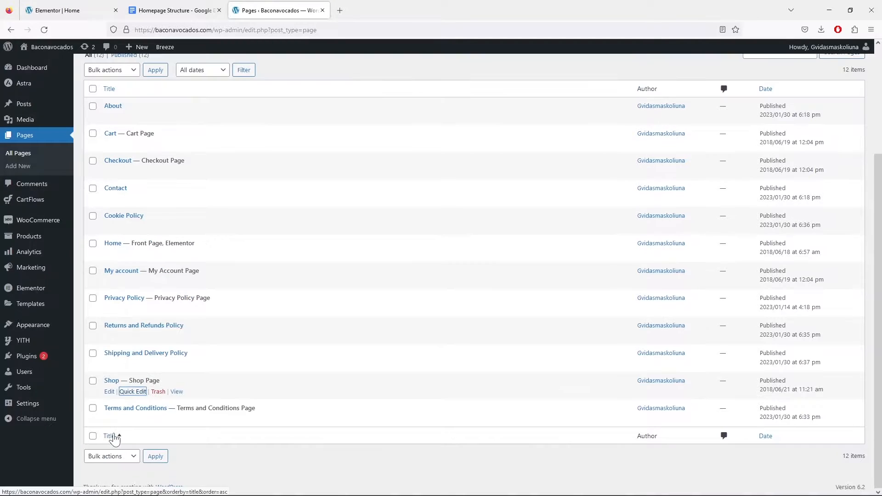
# View the Shop page from the pages list, and preview it in a new browser tab from its page editor.
pyautogui.click(175, 393)
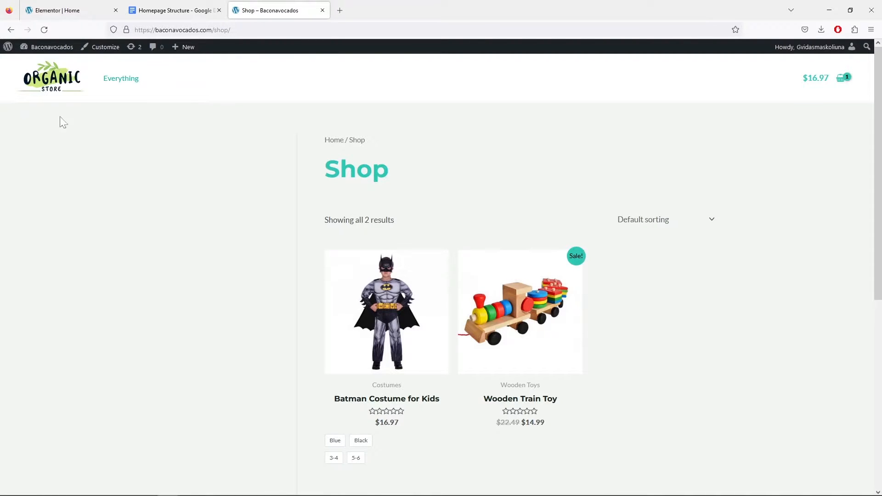
pyautogui.moveTo(51, 50)
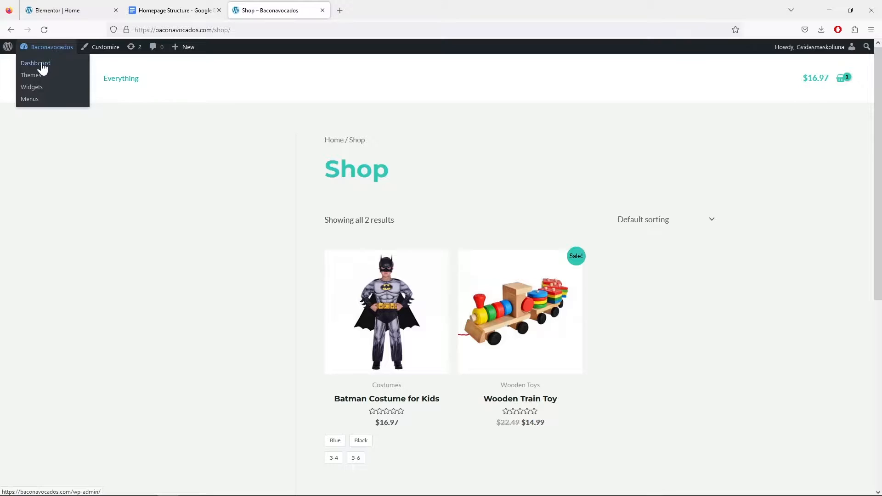
pyautogui.click(43, 68)
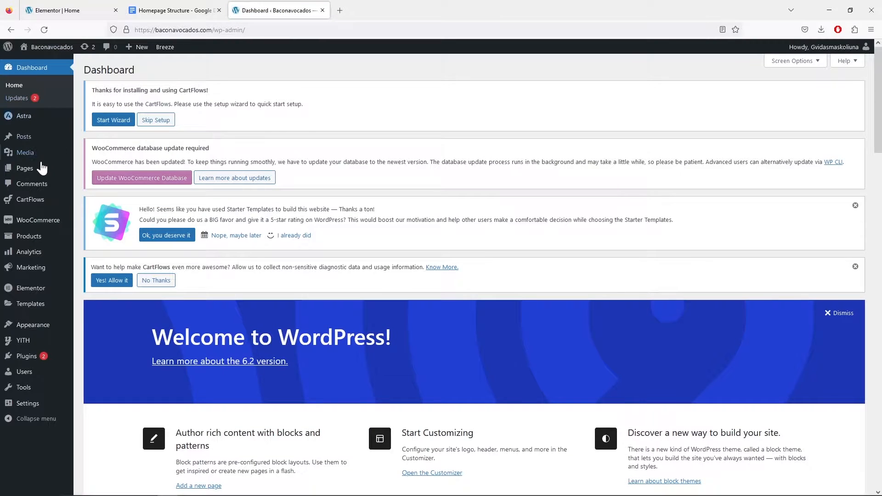
pyautogui.moveTo(42, 169)
pyautogui.click(102, 170)
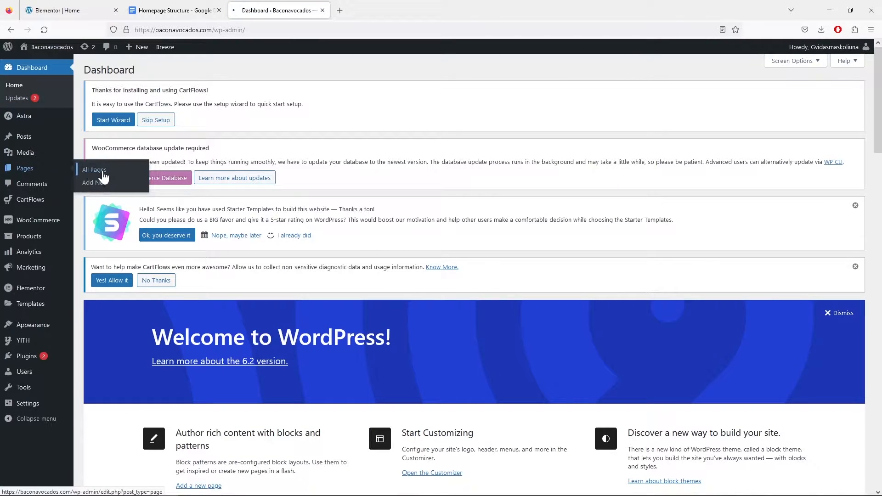
pyautogui.scroll(-3, 286, 260)
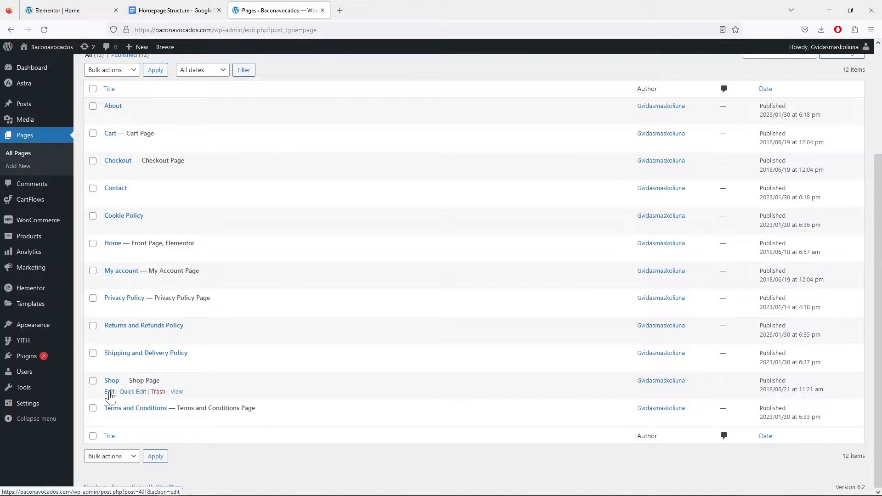
pyautogui.click(110, 391)
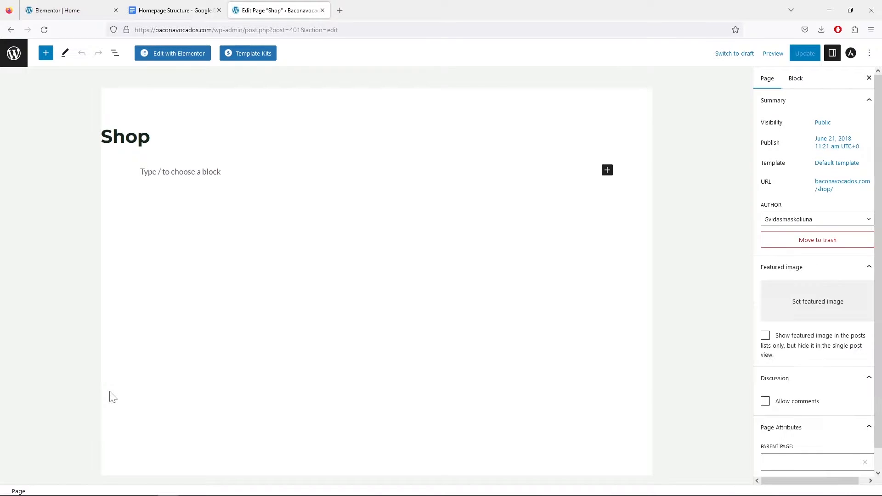
pyautogui.click(772, 54)
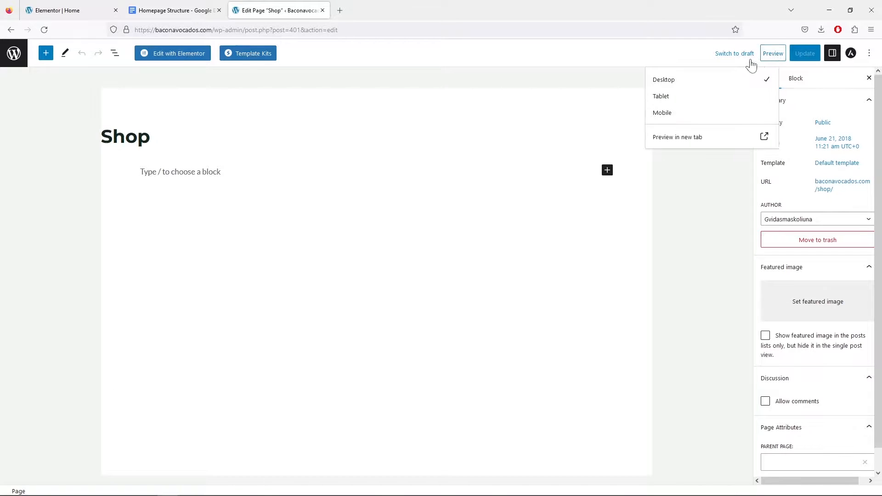
pyautogui.click(683, 137)
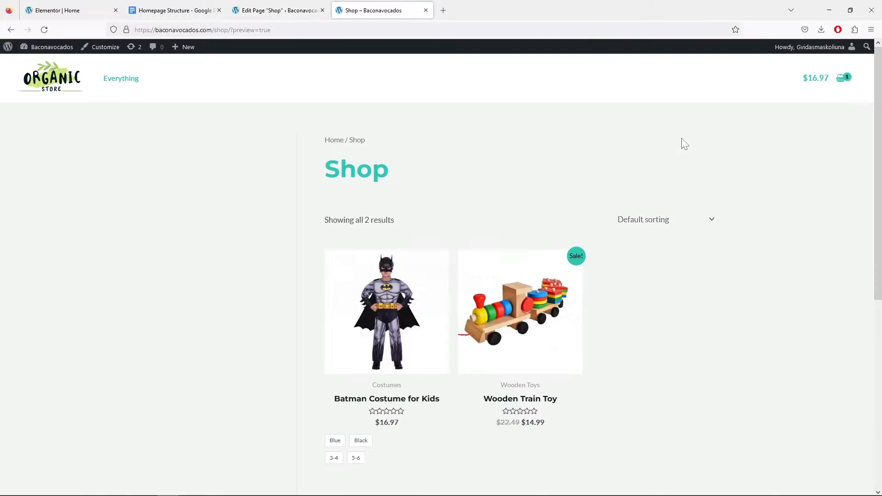
pyautogui.click(322, 10)
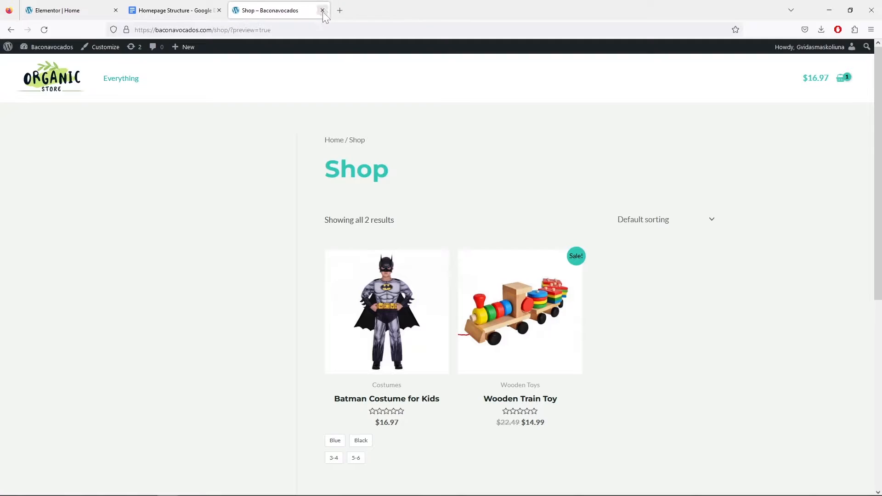
# Return to the WordPress dashboard and purge all of the site's Breeze cache.
pyautogui.moveTo(46, 47)
pyautogui.click(37, 66)
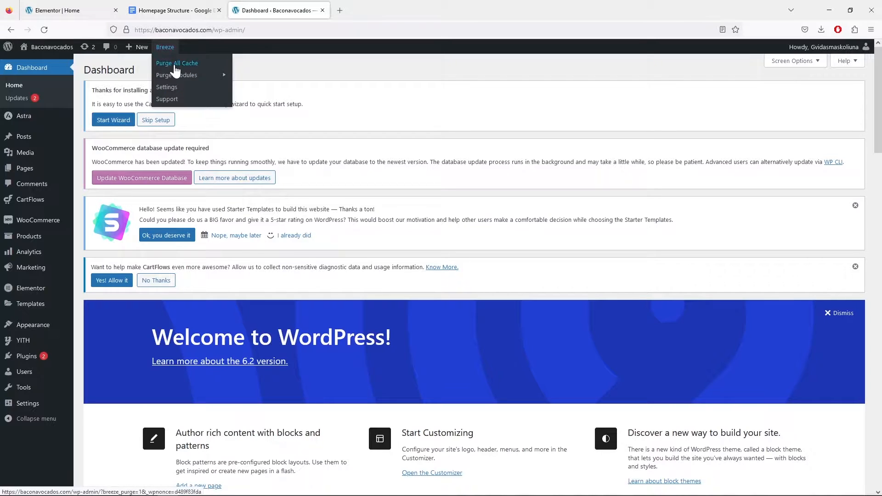
pyautogui.click(175, 64)
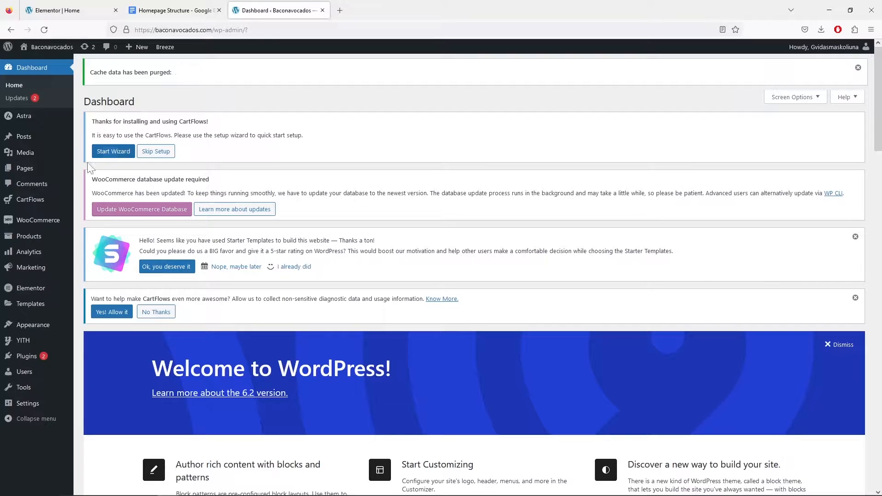
# View the Shop page from the WordPress pages list, copy its web address and close its browser tab.
pyautogui.moveTo(25, 169)
pyautogui.click(88, 174)
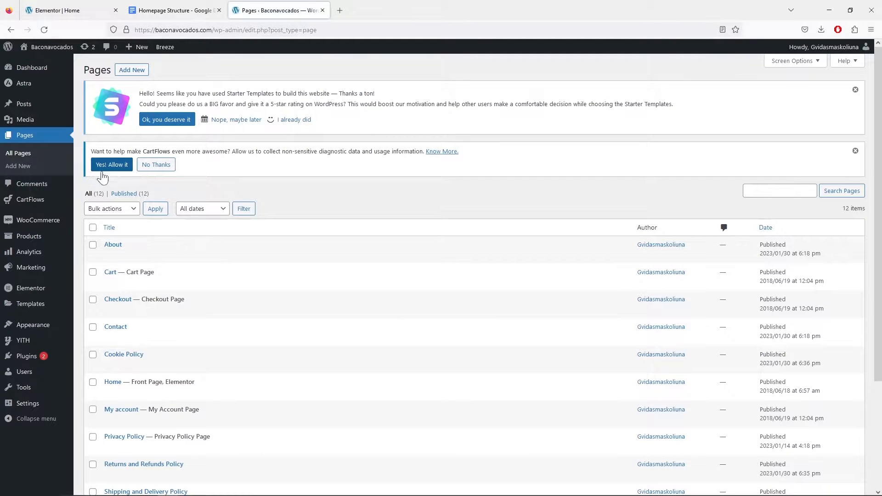
pyautogui.scroll(-5, 247, 221)
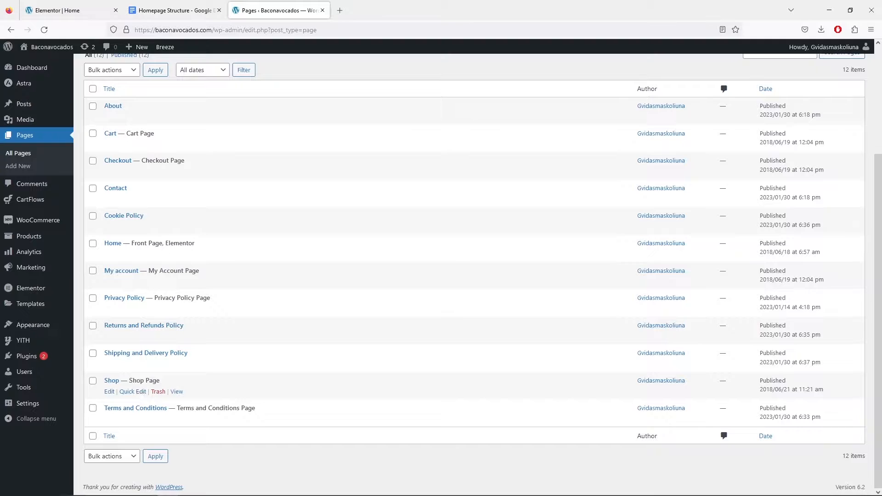
pyautogui.click(176, 392)
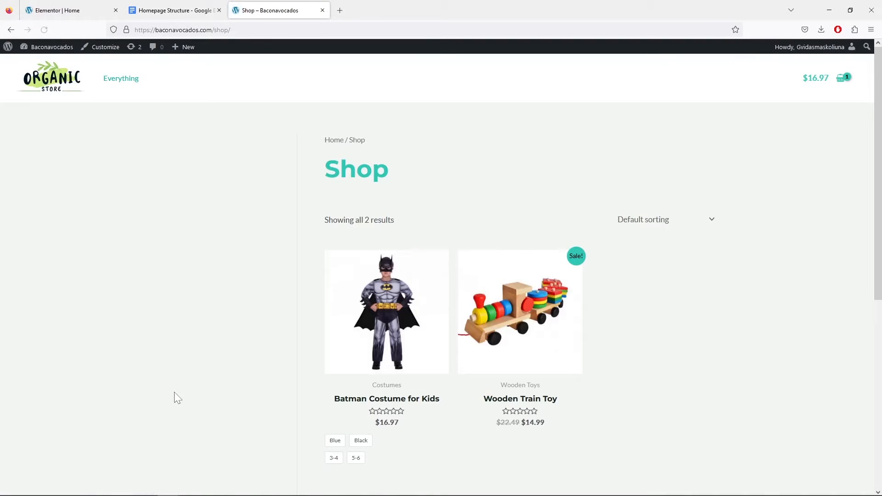
pyautogui.click(234, 30)
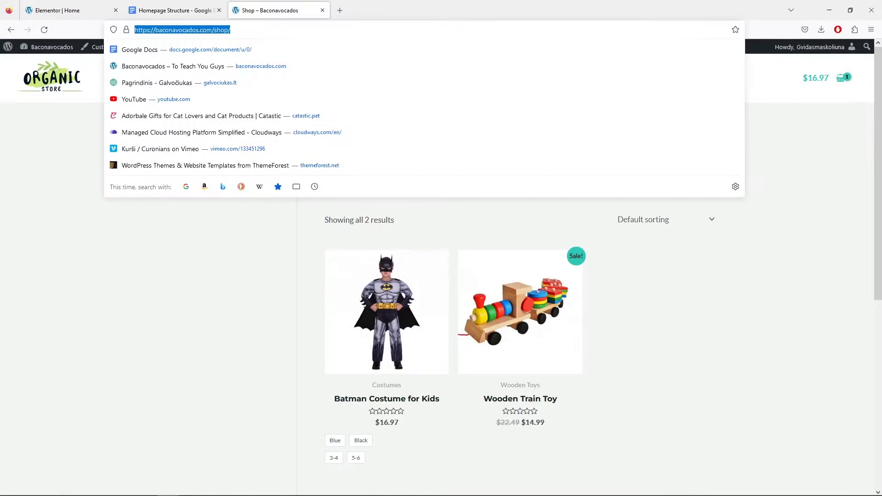
pyautogui.rightClick(236, 31)
pyautogui.click(261, 88)
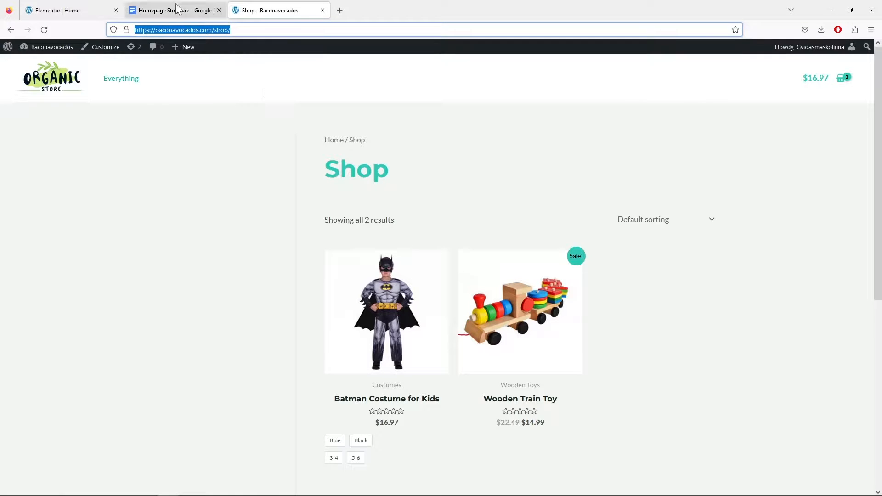
pyautogui.click(321, 11)
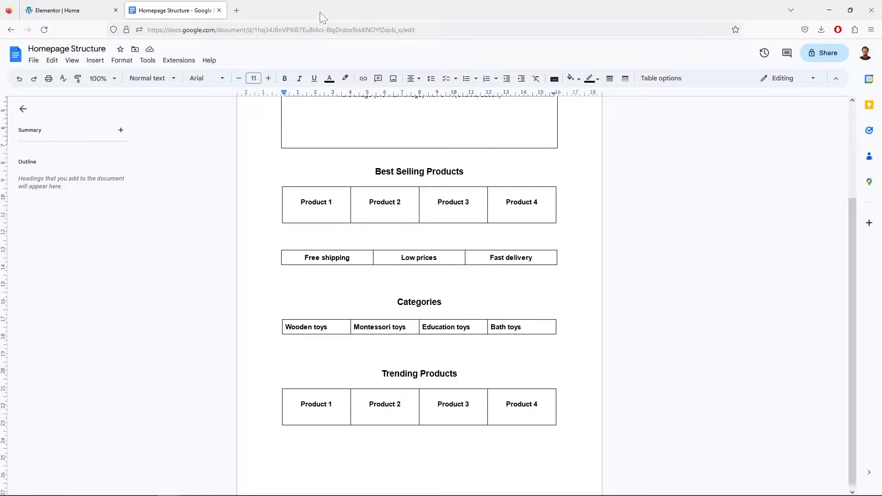
pyautogui.click(55, 11)
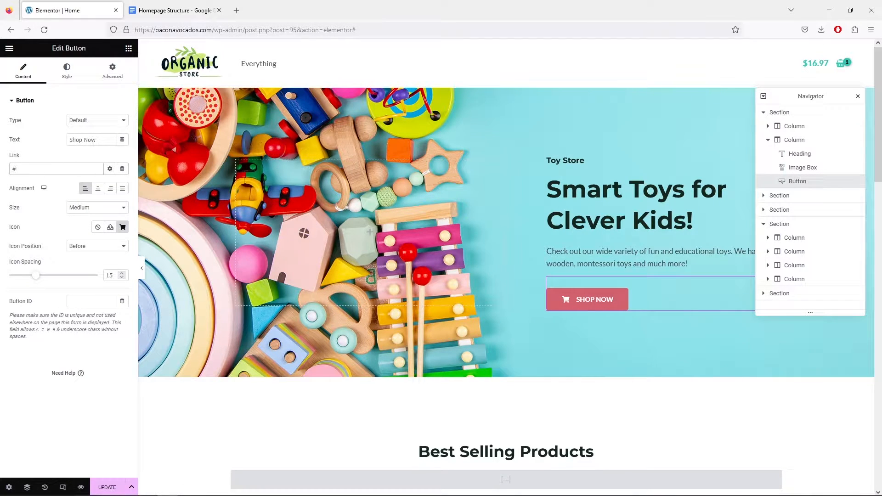
pyautogui.rightClick(68, 168)
pyautogui.click(120, 236)
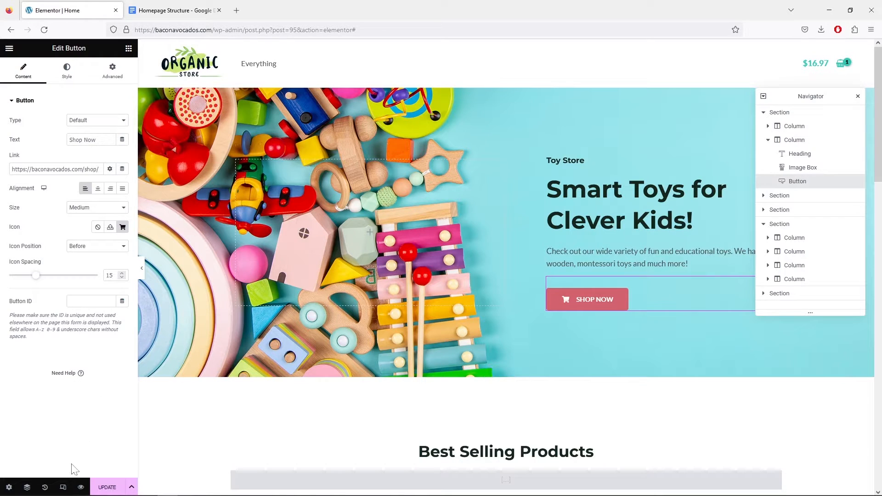
# Switch the homepage to the mobile layout and open the media library for the hero section's background image.
pyautogui.click(66, 488)
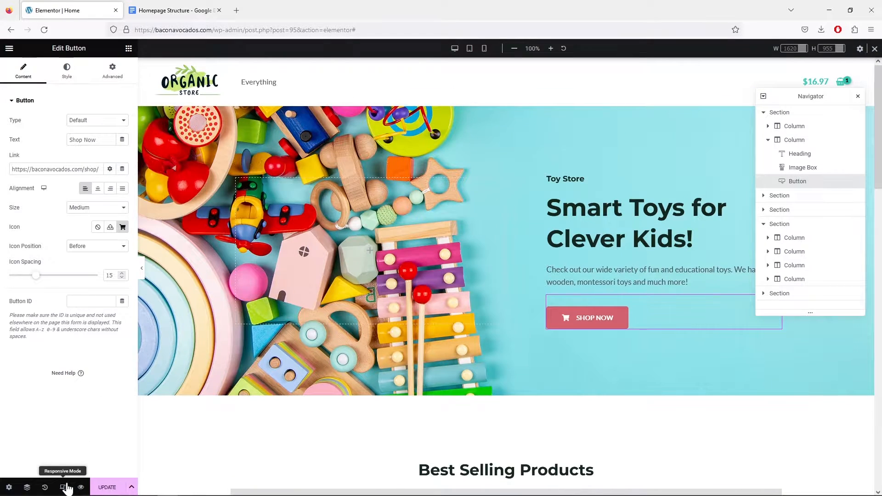
pyautogui.click(483, 49)
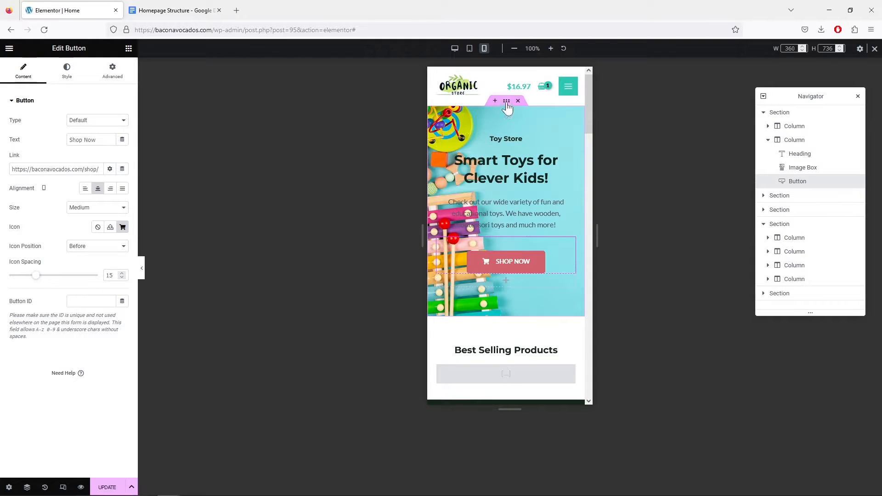
pyautogui.click(506, 101)
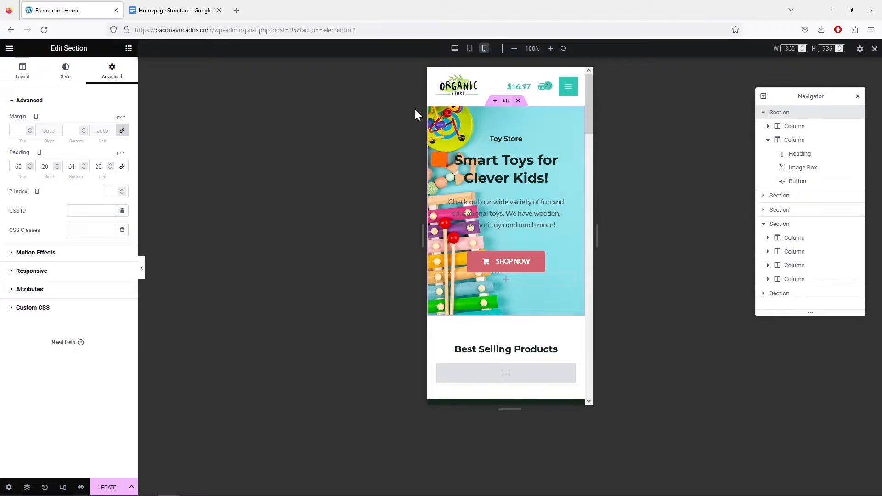
pyautogui.click(66, 71)
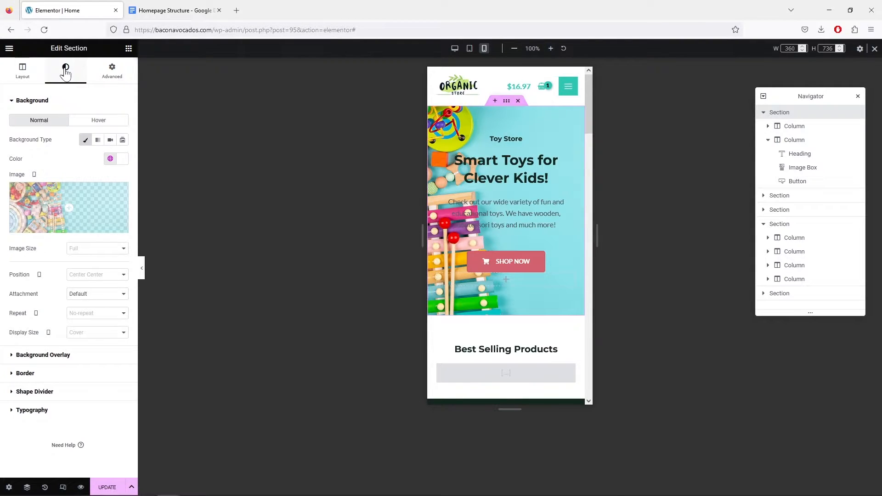
pyautogui.click(101, 206)
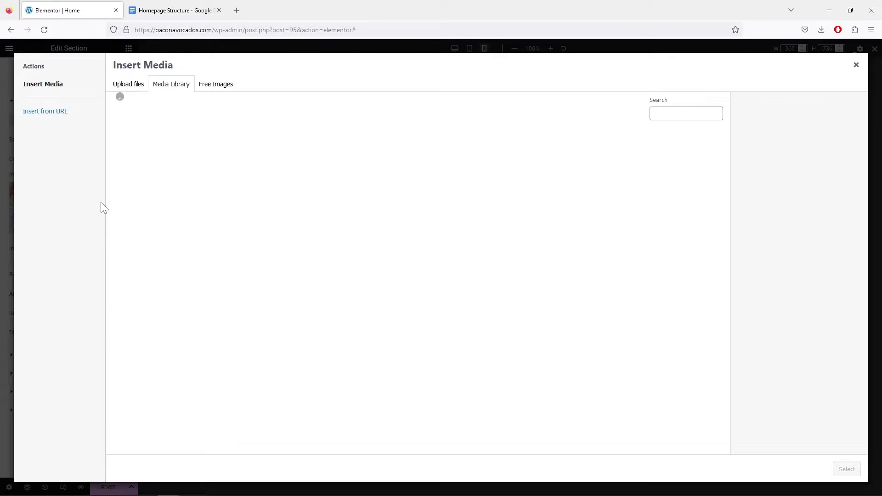
# Use mediniai-zaislai-galvociukas.jpg as the hero section's mobile background image, with a custom position and an X position of -389 px.
pyautogui.click(552, 170)
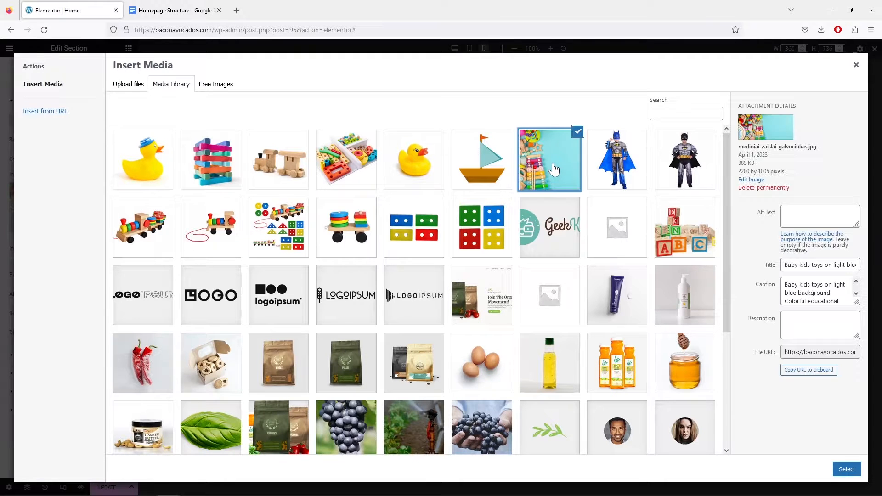
pyautogui.click(846, 470)
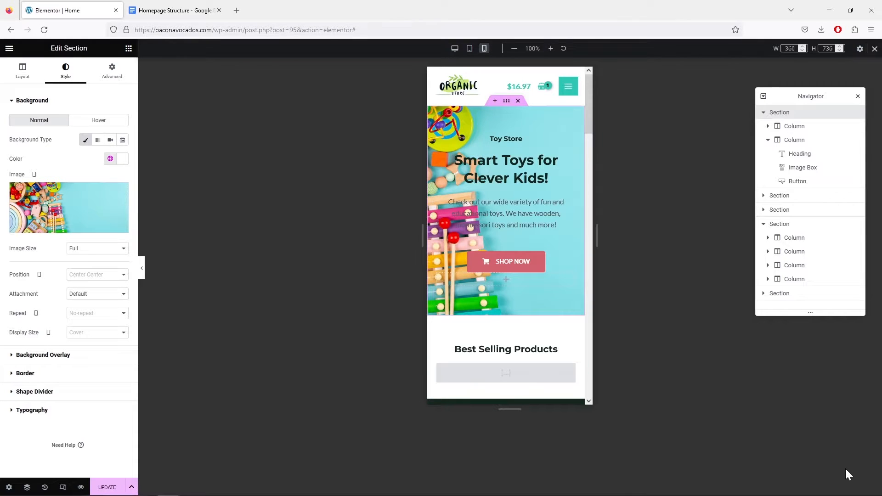
pyautogui.click(118, 277)
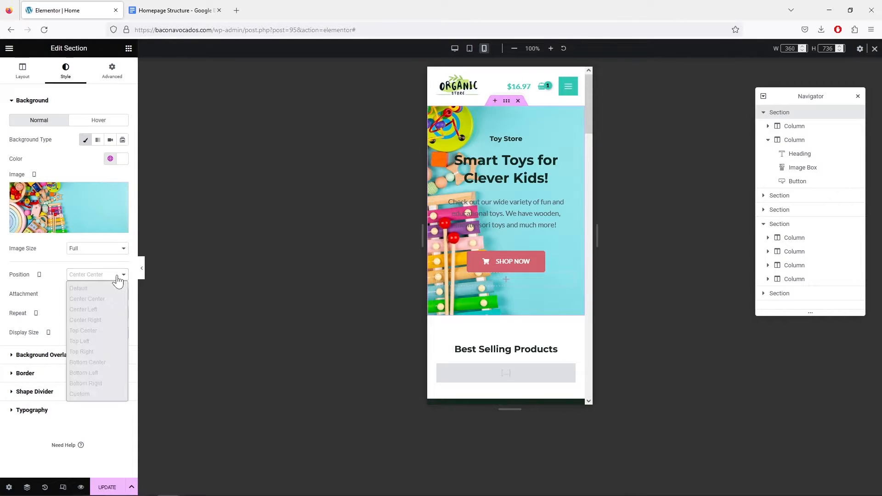
pyautogui.click(87, 394)
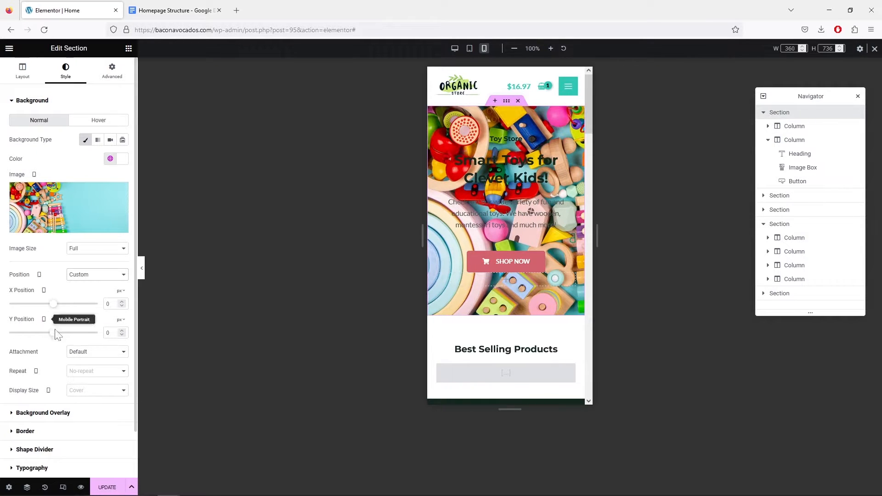
pyautogui.moveTo(56, 334)
pyautogui.mouseDown()
pyautogui.moveTo(63, 341)
pyautogui.moveTo(54, 340)
pyautogui.mouseUp()
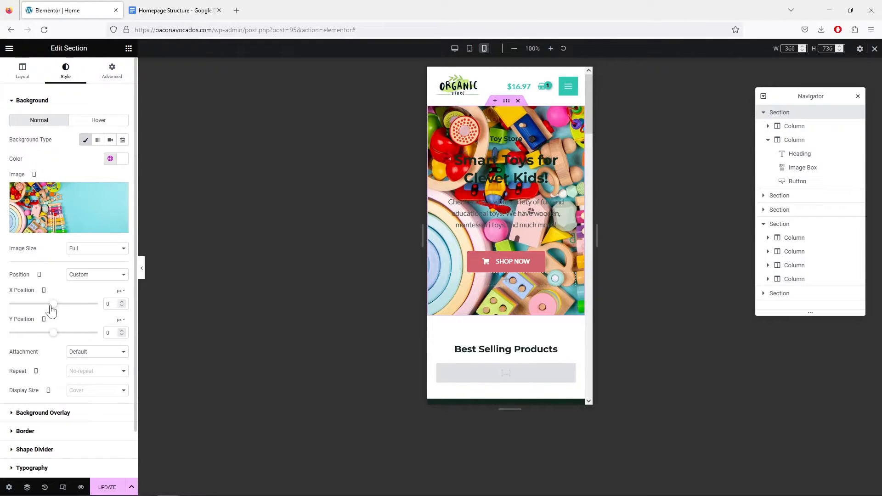
pyautogui.moveTo(50, 305); pyautogui.dragTo(29, 311)
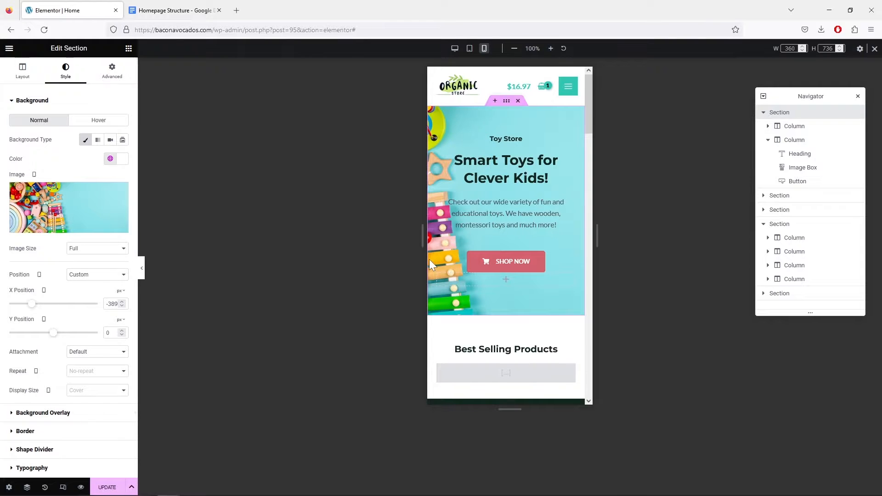
# Preview the tablet layout, return to desktop view, and set the Best Selling Products section's top padding to 90 px.
pyautogui.click(469, 48)
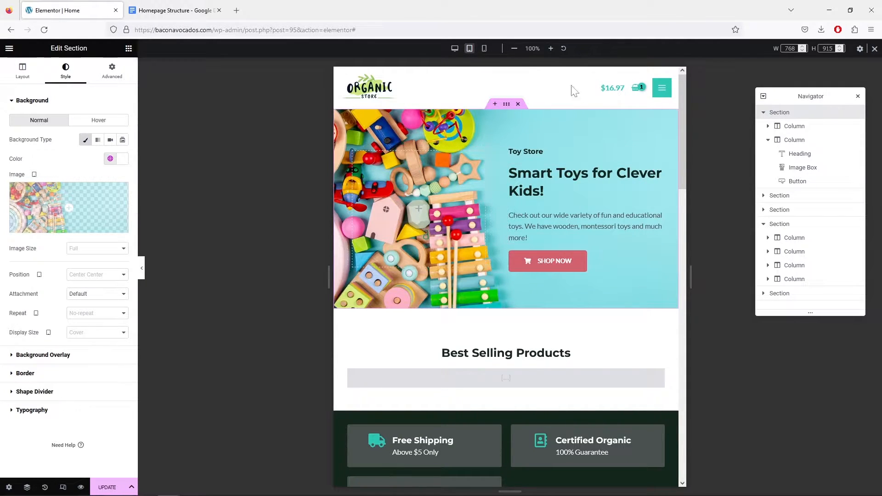
pyautogui.click(455, 48)
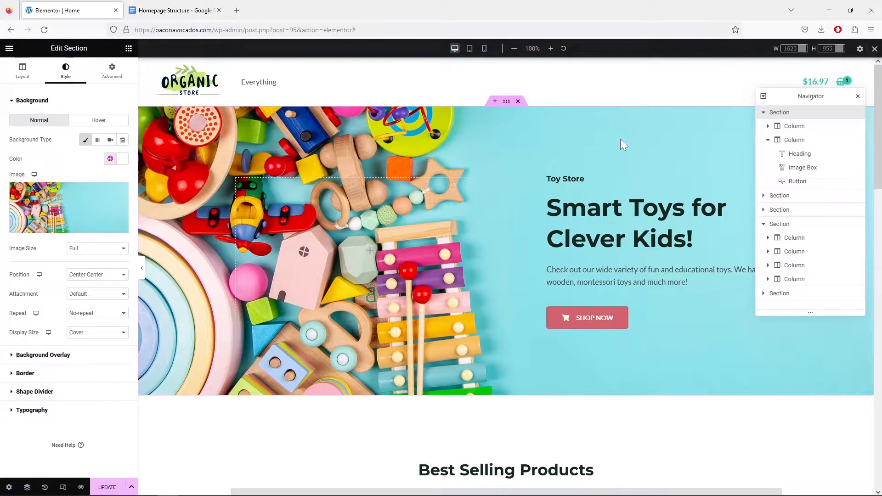
pyautogui.scroll(-4, 620, 141)
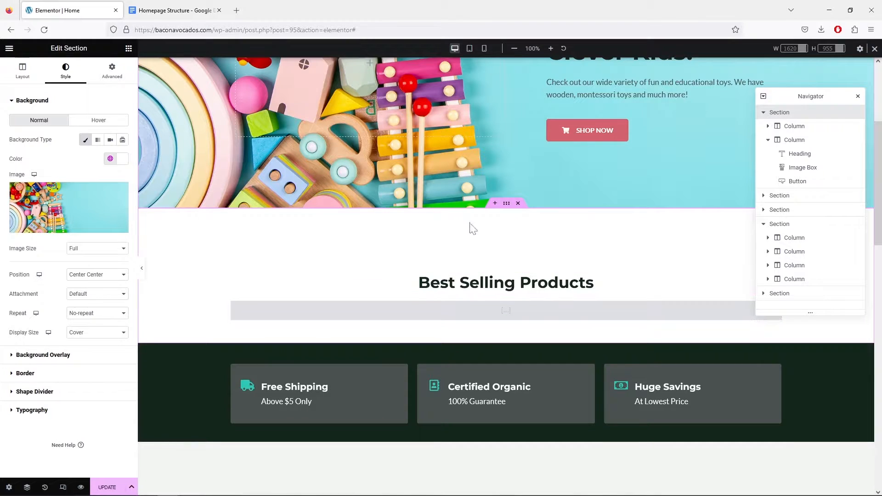
pyautogui.scroll(1, 487, 229)
pyautogui.scroll(2, 500, 291)
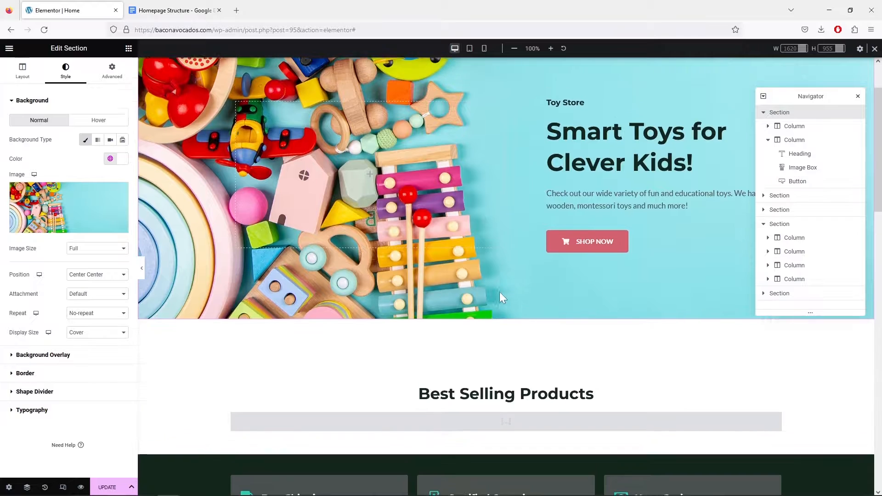
pyautogui.scroll(-3, 486, 210)
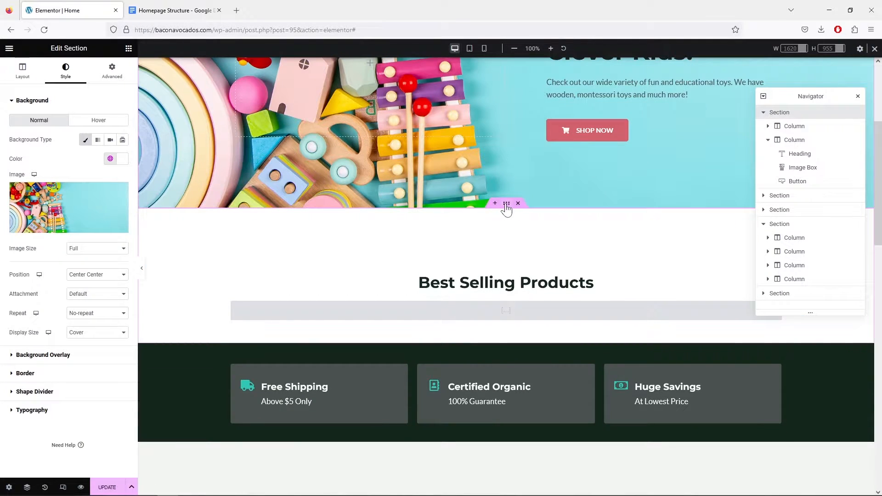
pyautogui.click(507, 204)
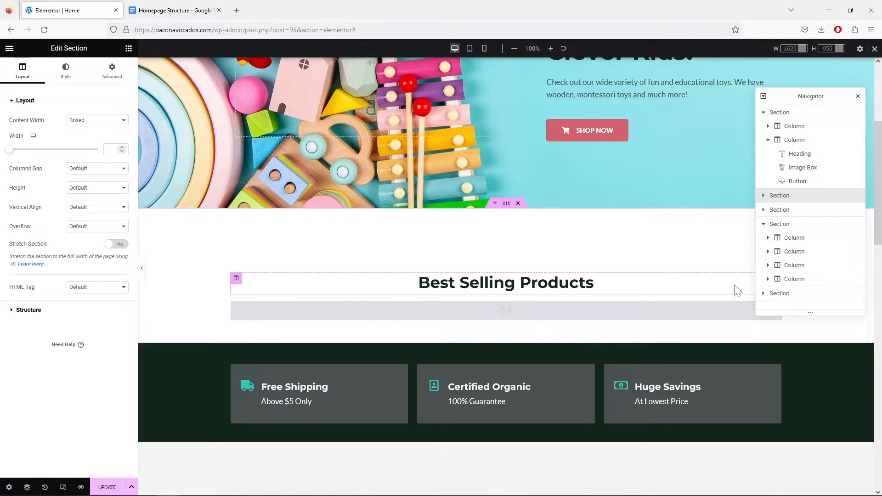
pyautogui.click(112, 70)
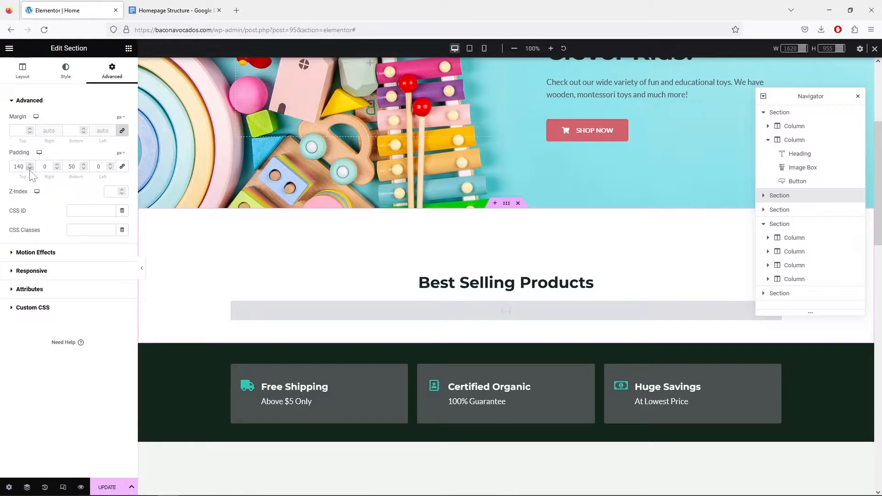
pyautogui.moveTo(30, 168); pyautogui.dragTo(31, 170)
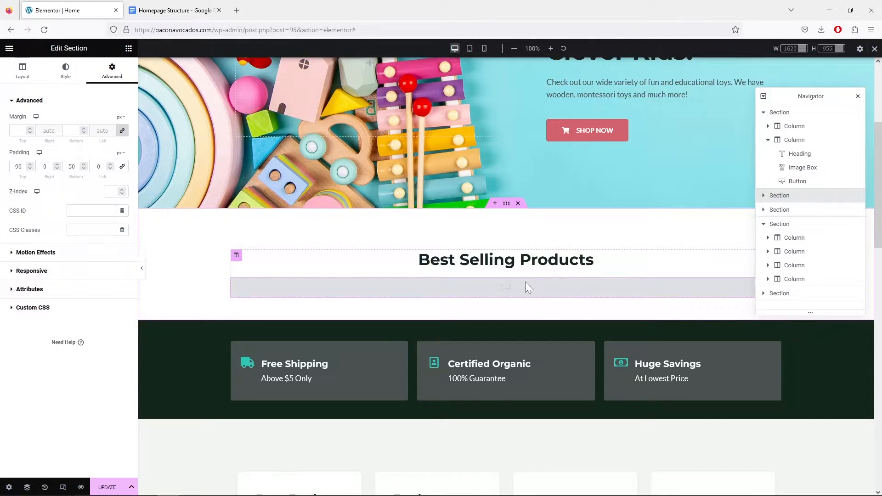
# Open the Best Selling Products shortcode for editing and bring up the site's product categories page in a new browser tab.
pyautogui.click(462, 288)
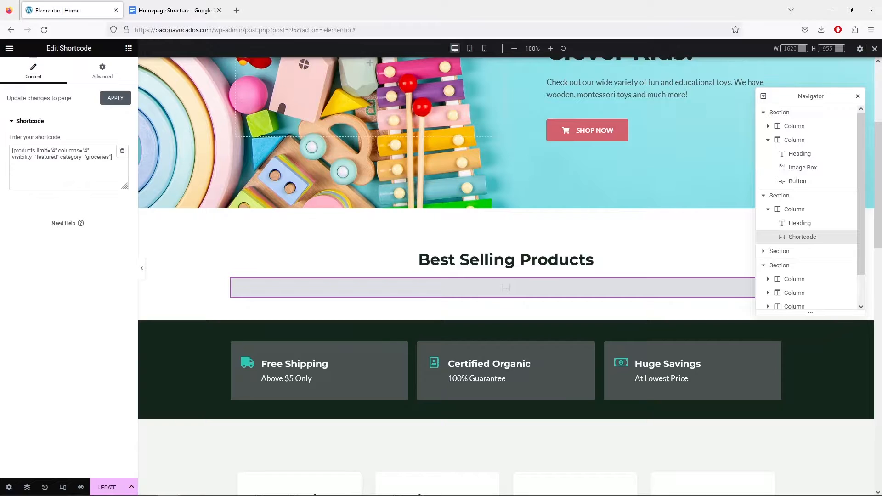
pyautogui.click(237, 11)
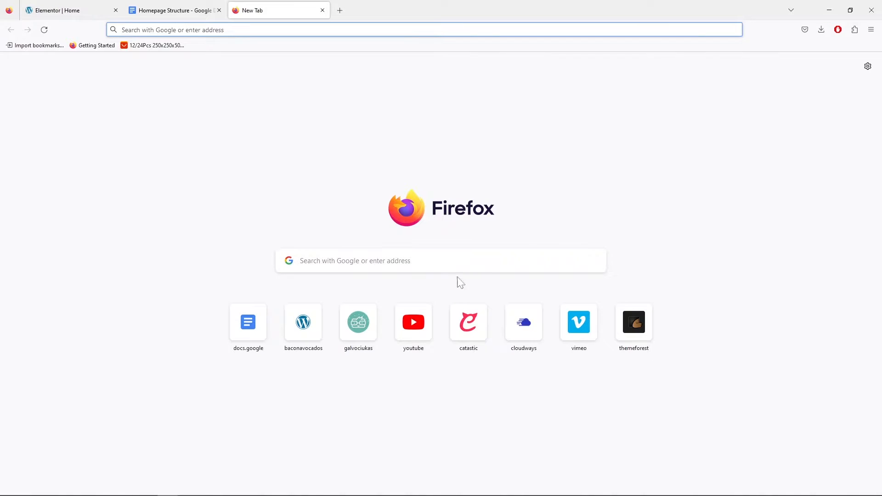
pyautogui.click(303, 331)
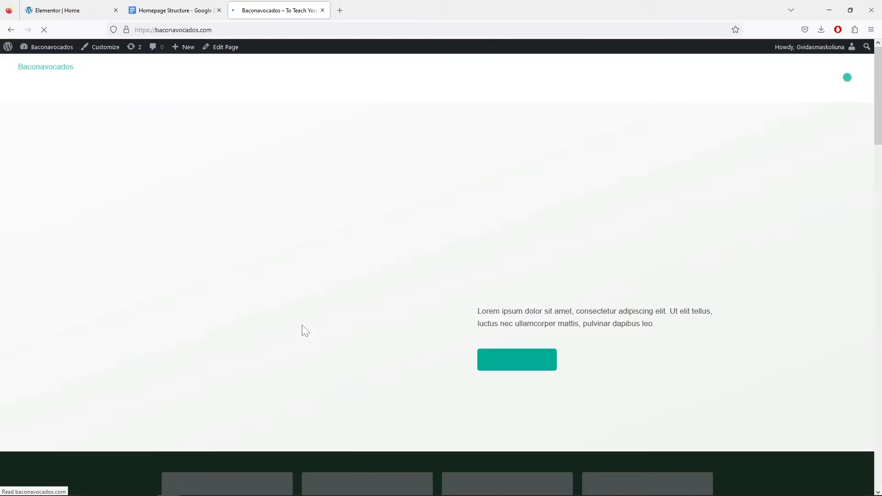
pyautogui.moveTo(55, 49)
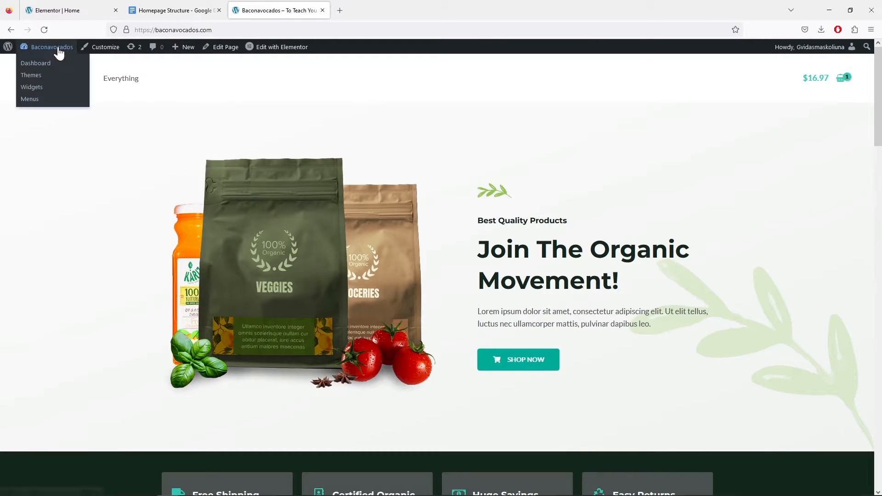
pyautogui.click(45, 68)
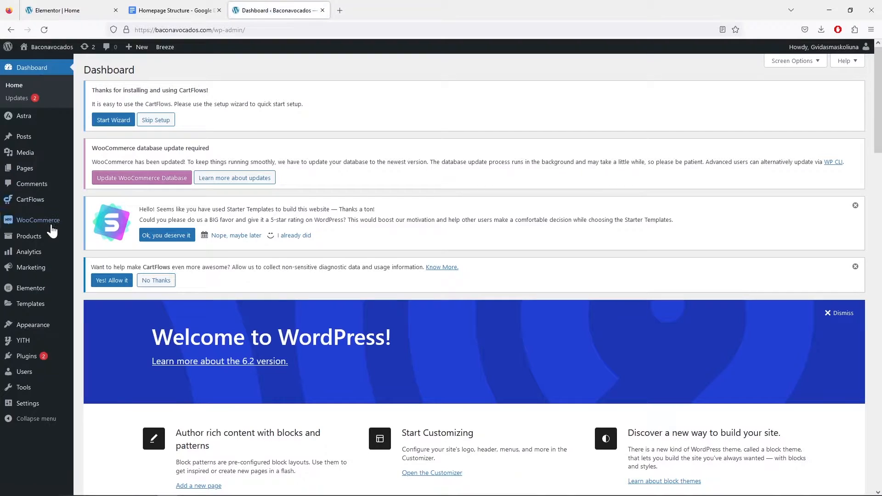
pyautogui.moveTo(54, 237)
pyautogui.click(102, 266)
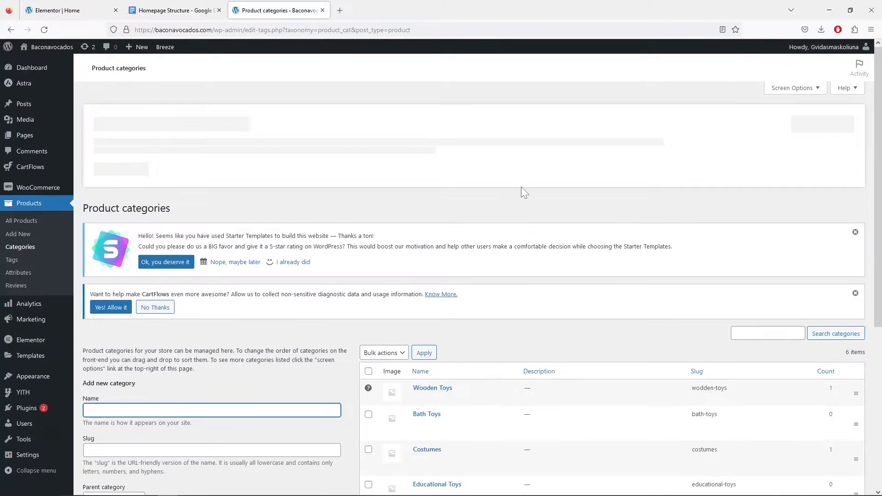
# Copy the slug of the Wooden Toys category from the product categories list.
pyautogui.scroll(-2, 523, 184)
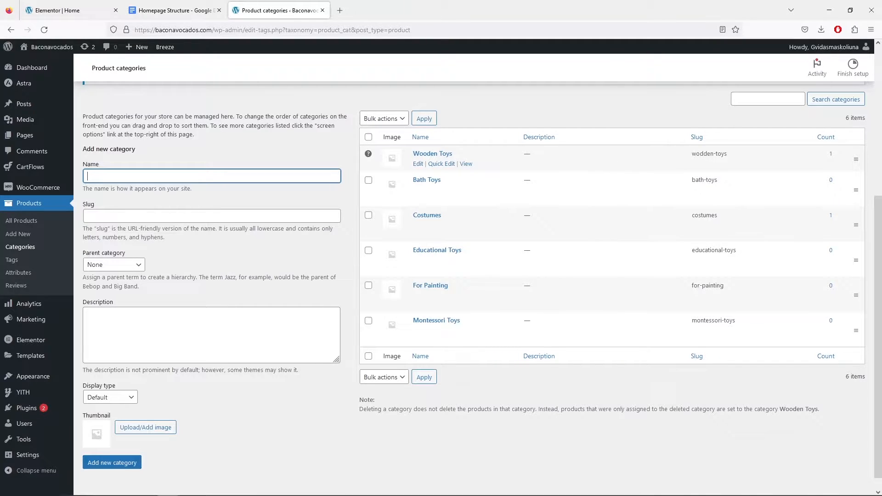
pyautogui.doubleClick(710, 153)
pyautogui.rightClick(710, 154)
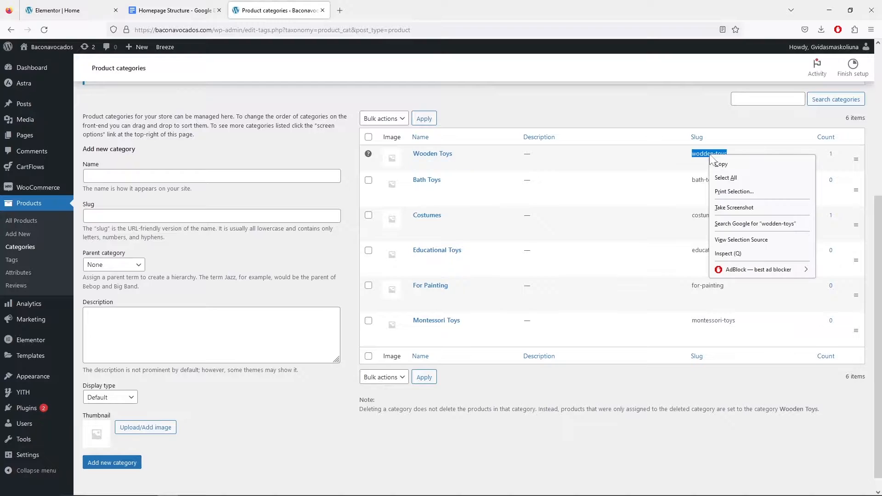
pyautogui.click(719, 161)
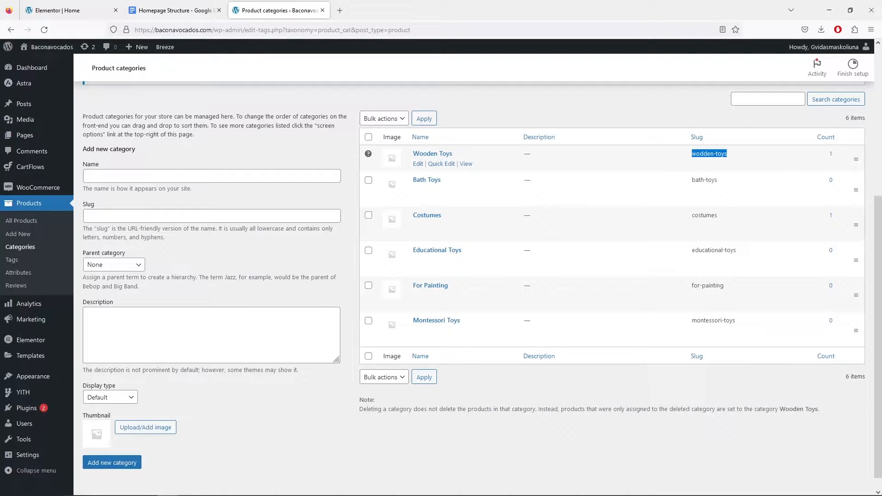
# In the Elementor editor, replace the groceries category in the Best Selling Products shortcode with the copied slug wodden-toys.
pyautogui.click(81, 13)
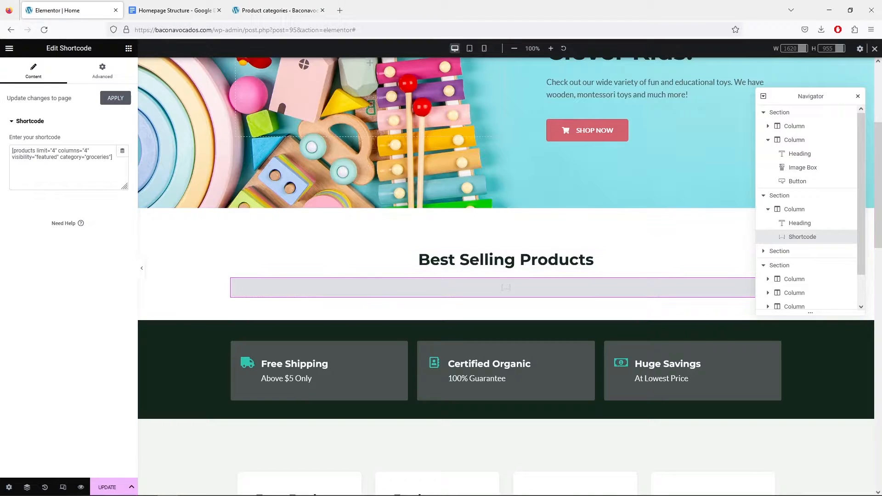
pyautogui.moveTo(86, 157); pyautogui.dragTo(109, 157)
pyautogui.rightClick(109, 157)
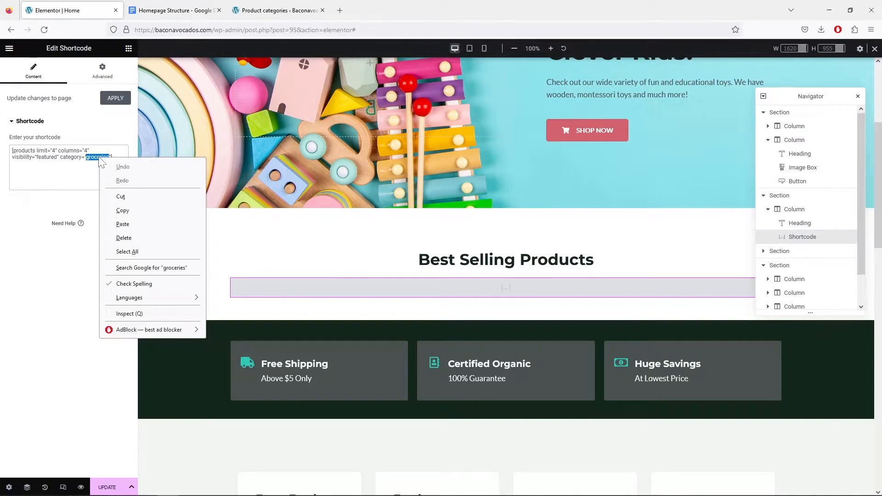
pyautogui.click(156, 225)
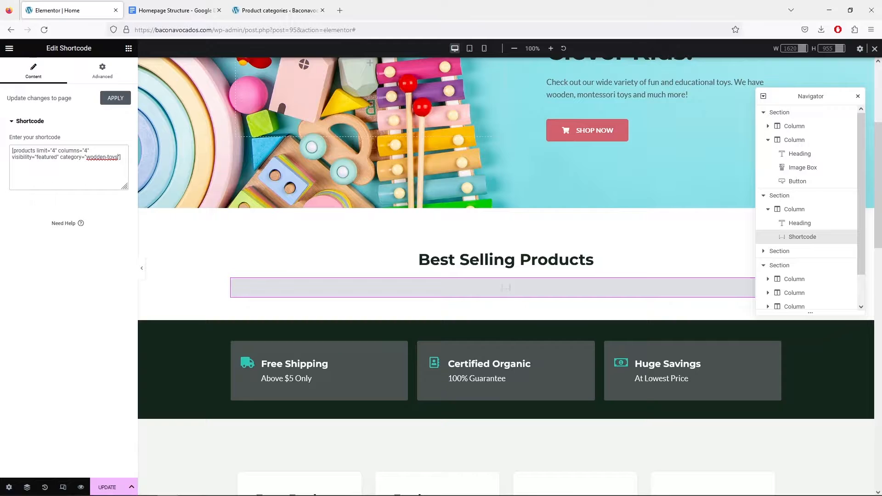
# Replace the juice category in the Trending Products shortcode with wodden-toys.
pyautogui.scroll(-9, 351, 235)
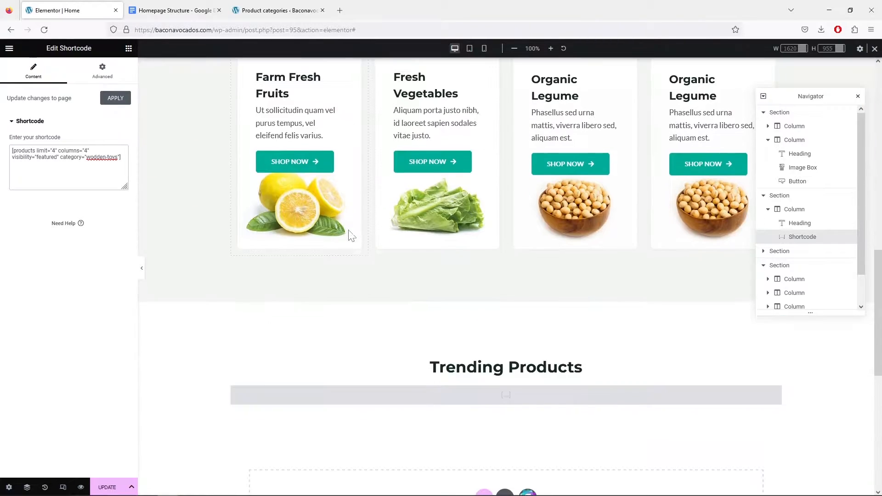
pyautogui.scroll(-2, 350, 234)
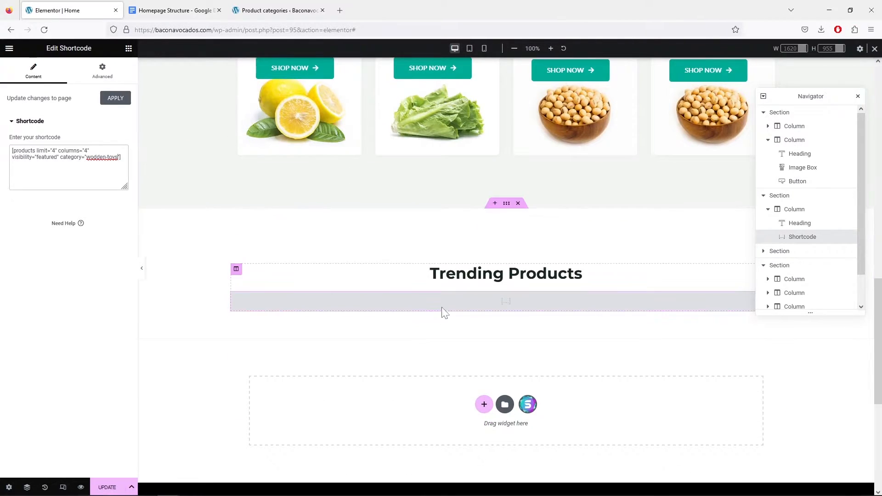
pyautogui.click(446, 301)
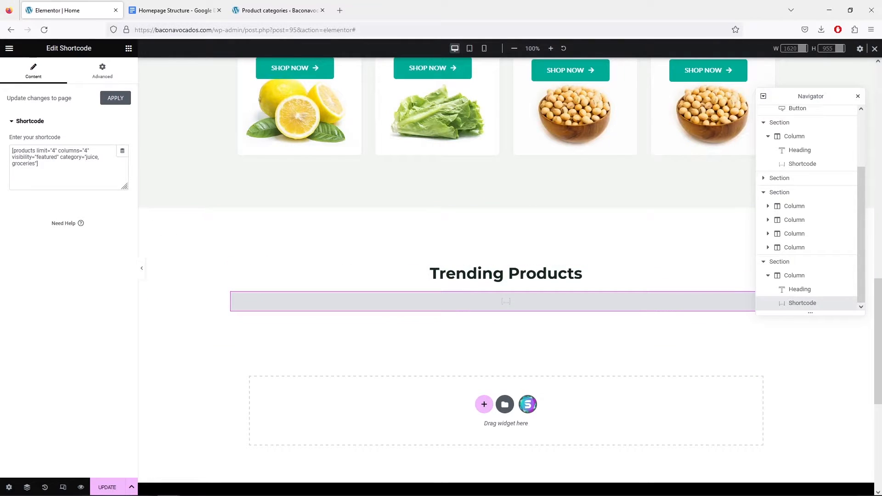
pyautogui.click(12, 164)
pyautogui.moveTo(98, 157); pyautogui.dragTo(87, 157)
pyautogui.rightClick(97, 158)
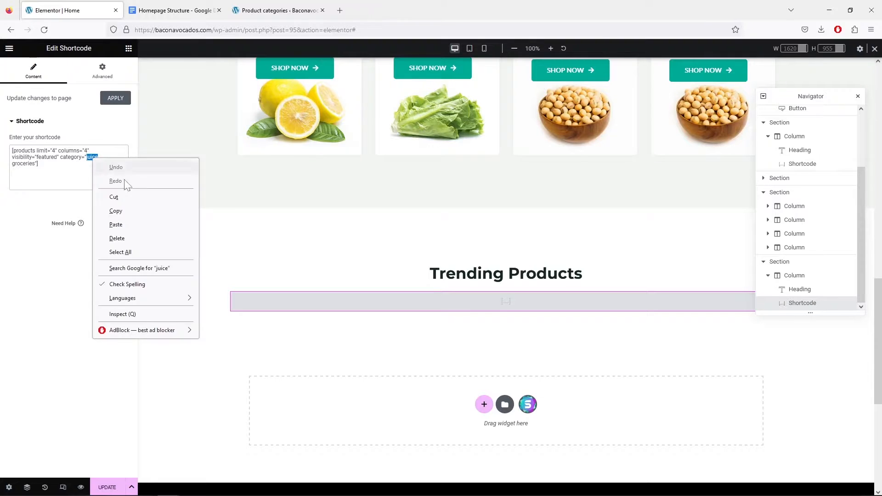
pyautogui.click(137, 225)
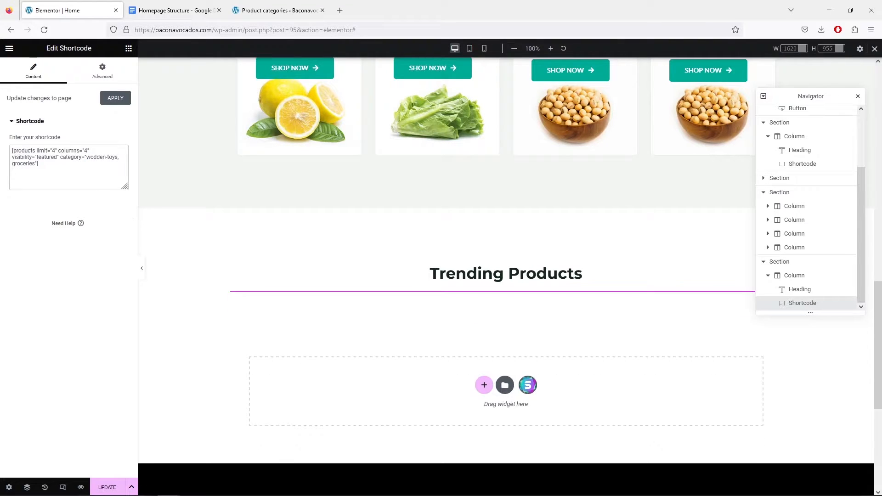
# Copy the slug of the Costumes category from the product categories list.
pyautogui.click(254, 14)
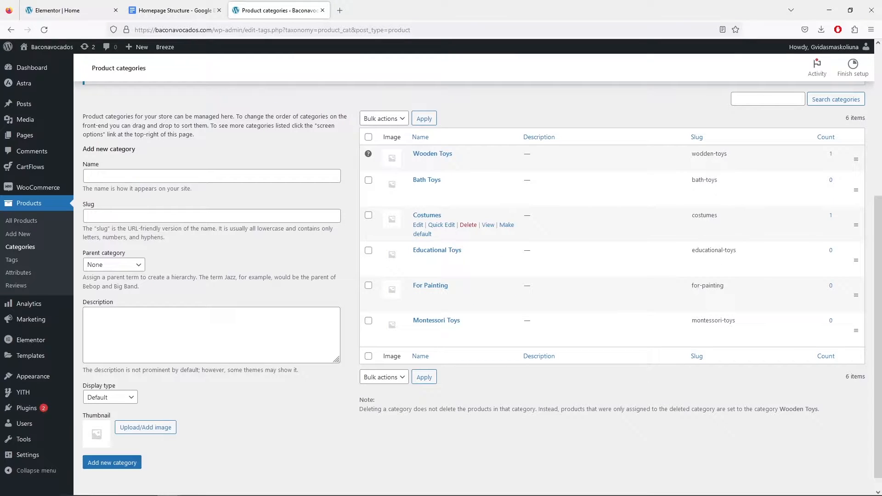
pyautogui.doubleClick(704, 215)
pyautogui.rightClick(705, 215)
pyautogui.click(713, 222)
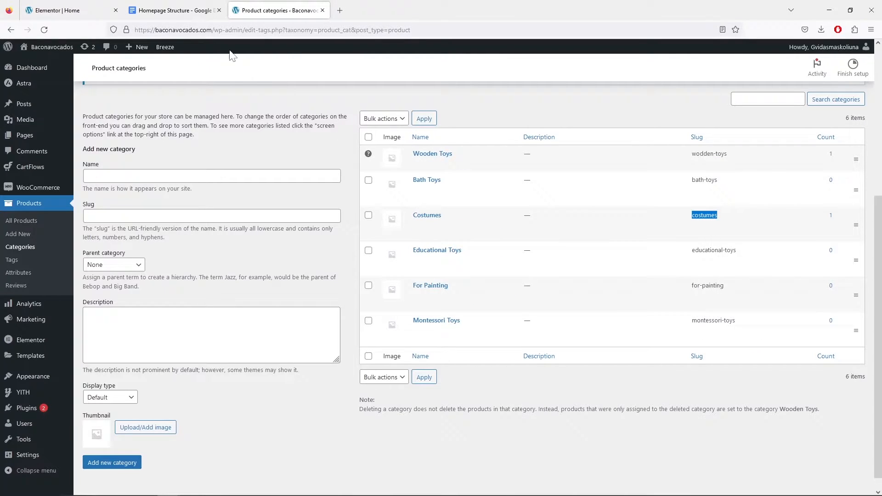
# In the Elementor editor, replace the groceries category in the Trending Products shortcode with the copied slug costumes.
pyautogui.click(85, 9)
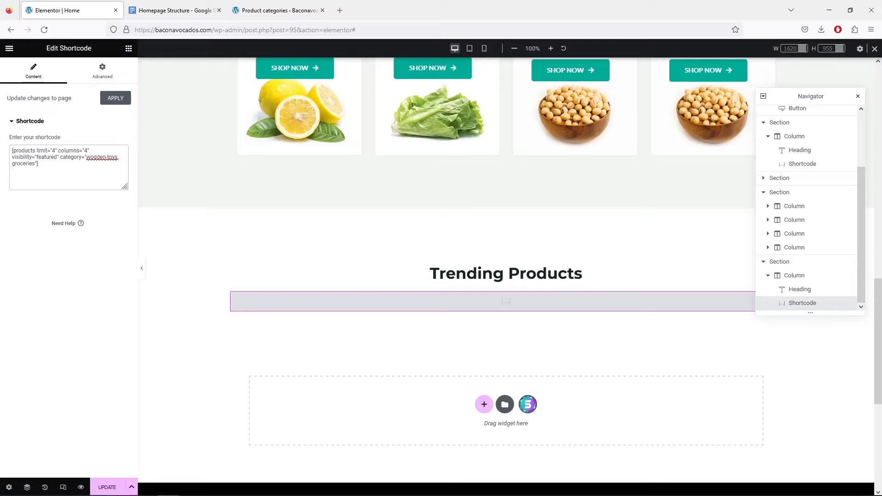
pyautogui.moveTo(36, 163); pyautogui.dragTo(12, 164)
pyautogui.rightClick(16, 164)
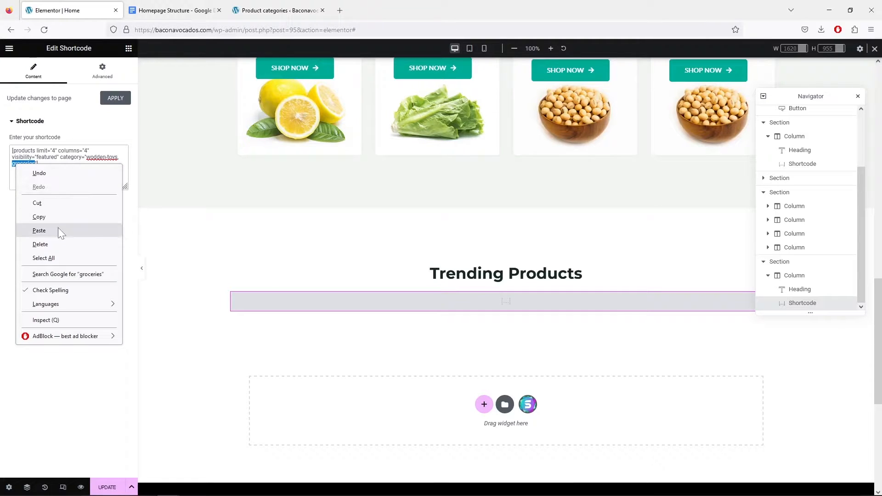
pyautogui.click(39, 230)
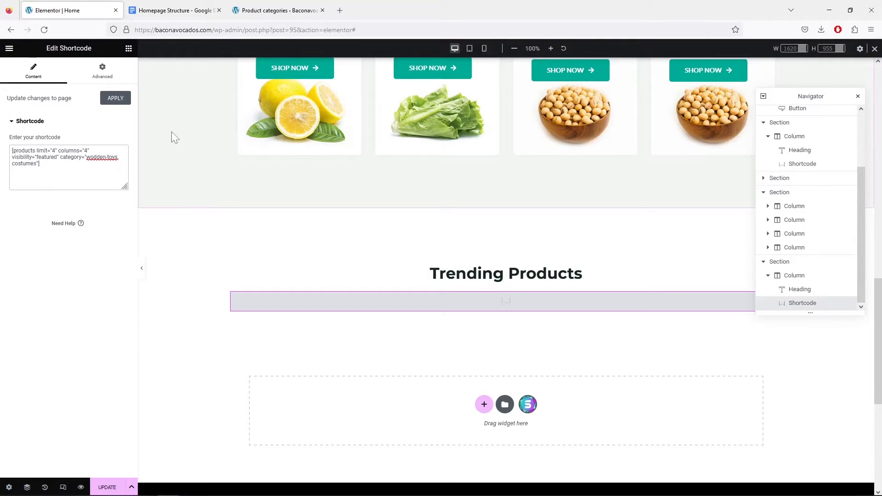
# Copy the Bath Toys slug from the product categories list and append bath-toys to the categories in the Trending Products shortcode.
pyautogui.click(279, 10)
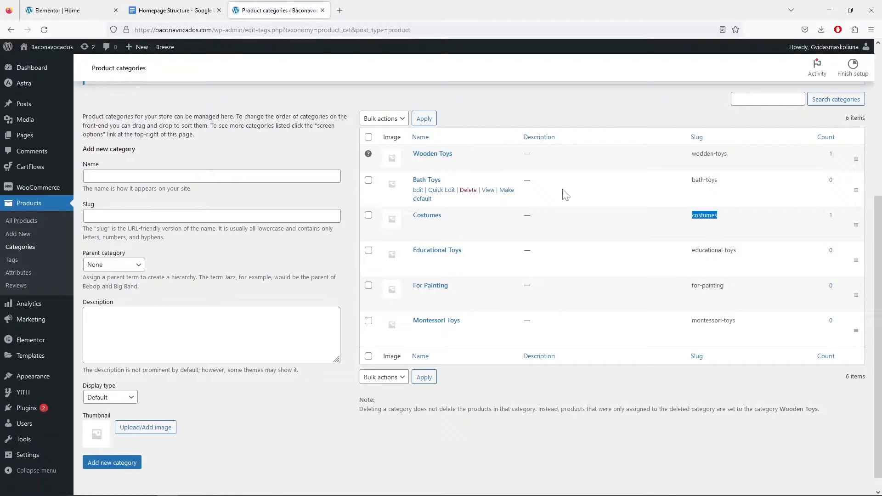
pyautogui.moveTo(725, 180); pyautogui.dragTo(695, 186)
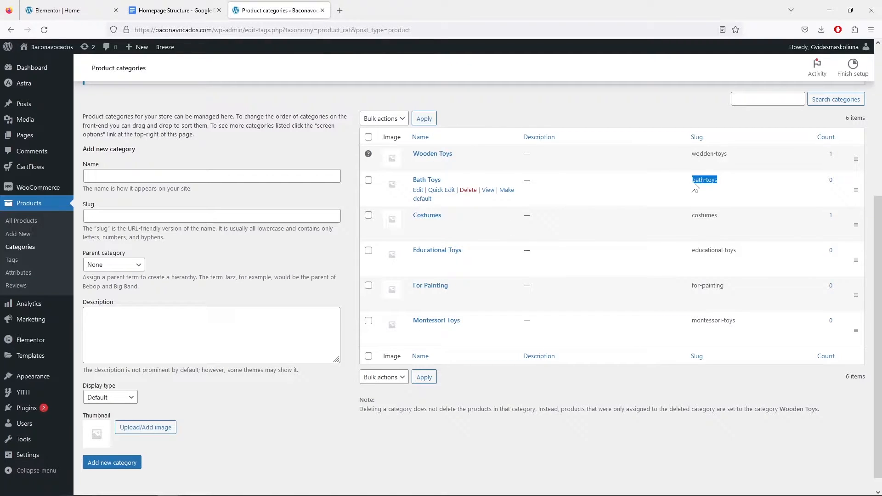
pyautogui.rightClick(696, 185)
pyautogui.click(710, 192)
pyautogui.click(70, 11)
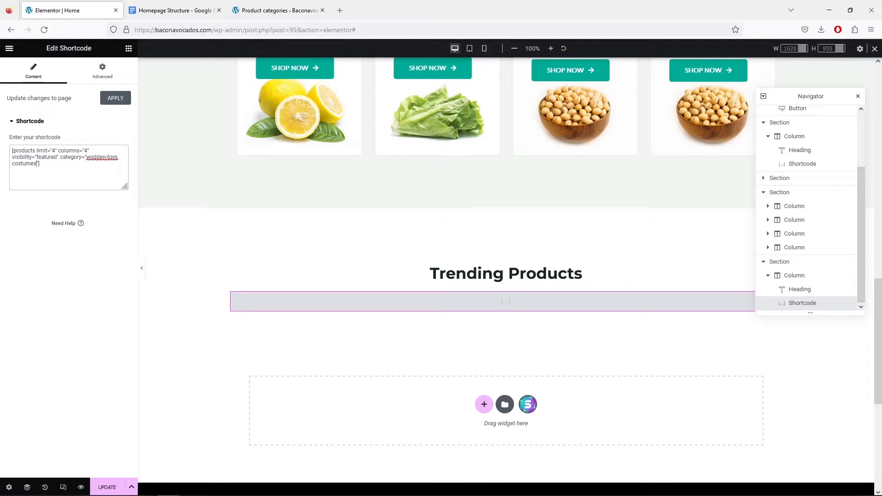
pyautogui.write(',')
pyautogui.hotkey('ctrl', 'v')
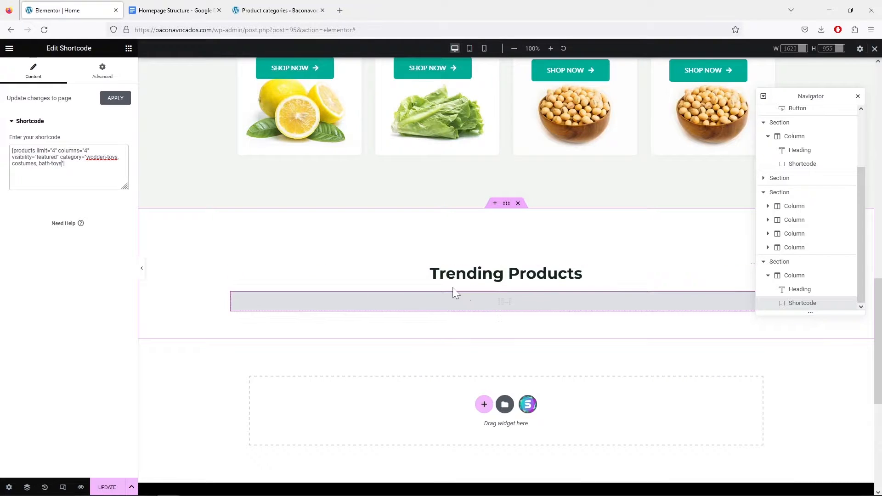
# Review the Best Selling Products shortcode and the planned sections in the Homepage Structure document.
pyautogui.scroll(1, 479, 276)
pyautogui.scroll(8, 480, 277)
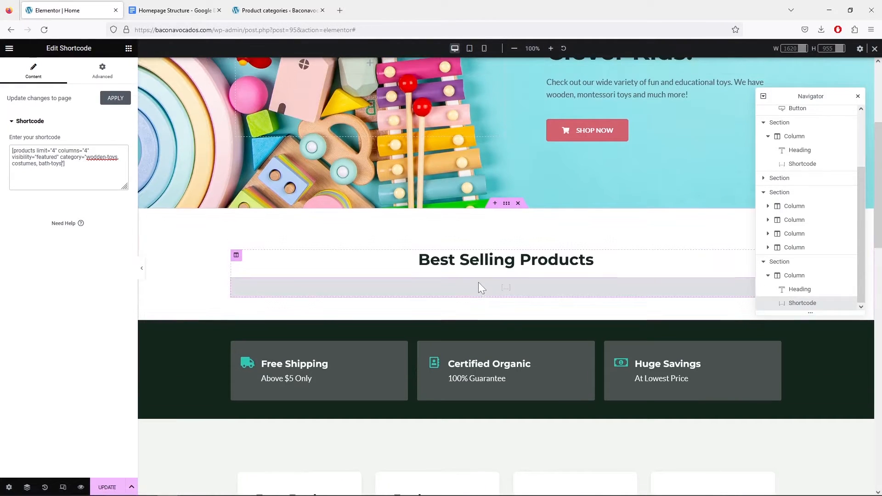
pyautogui.click(481, 288)
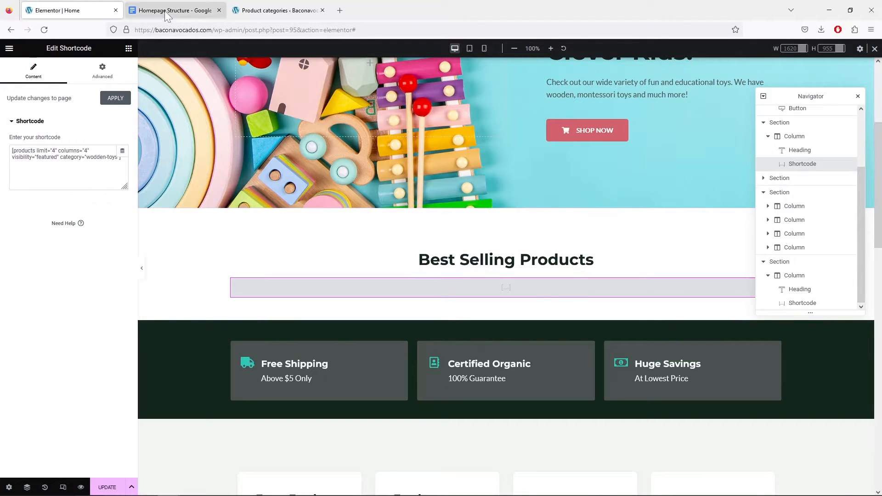
pyautogui.click(204, 10)
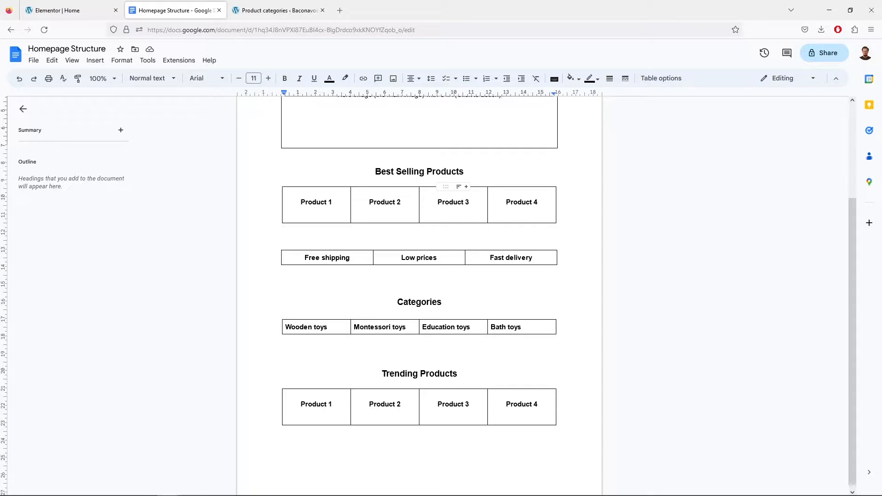
pyautogui.click(50, 10)
# Change the Free Shipping icon box description to "Above $50 Only".
pyautogui.scroll(-3, 413, 252)
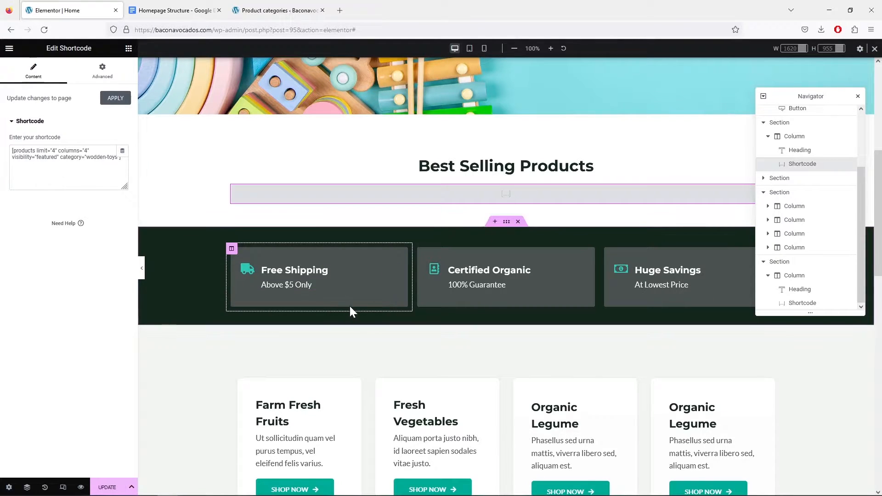
pyautogui.click(312, 285)
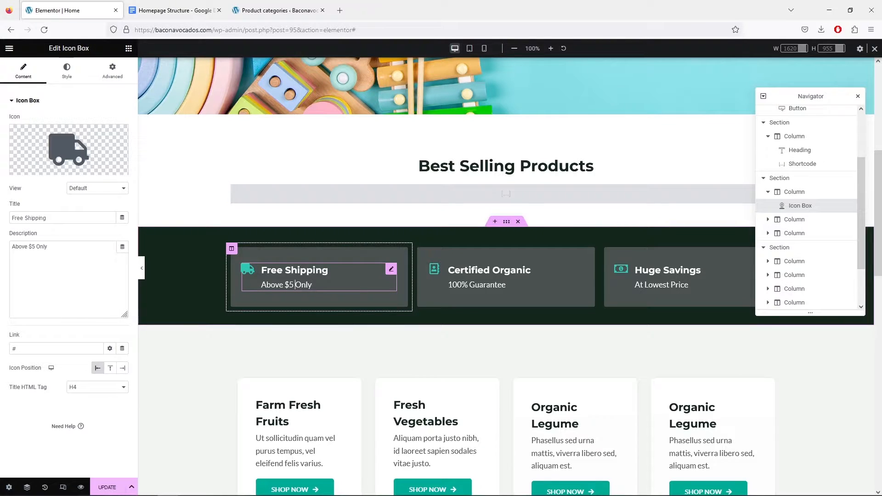
pyautogui.press('Left')
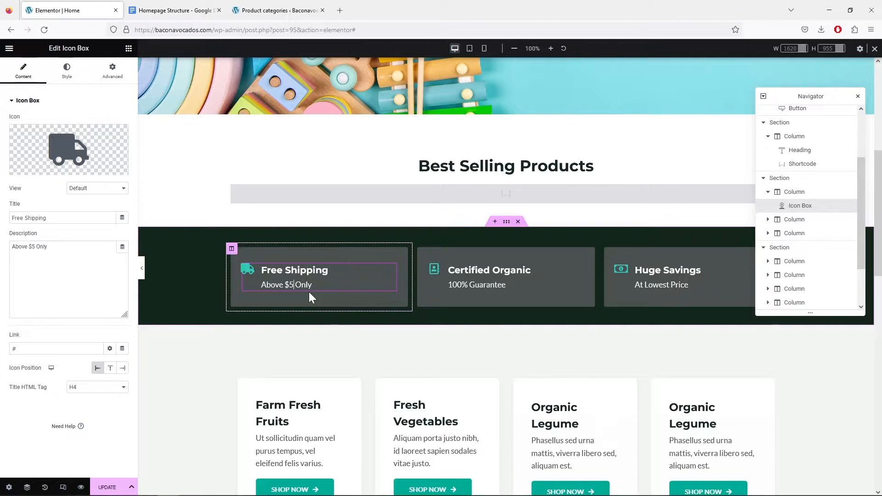
pyautogui.write('0')
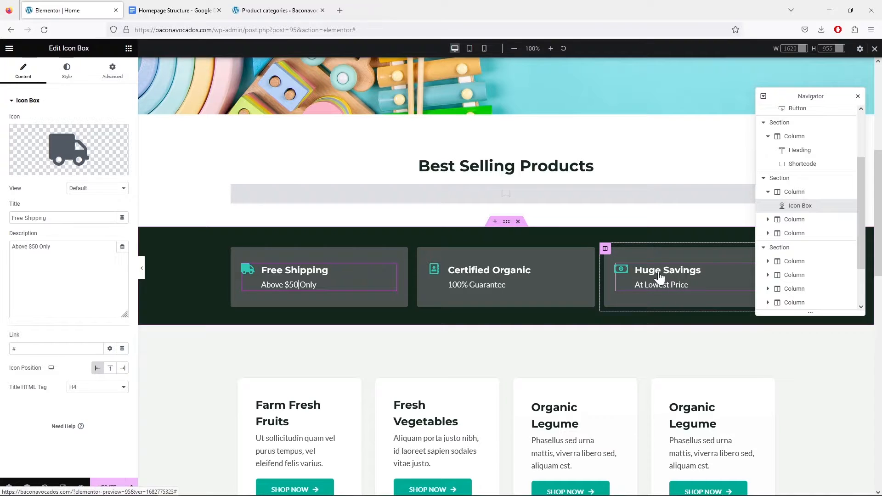
# Check the Homepage Structure document, then retitle the Certified Organic icon box "Fast Delivery" with the description "Orders Shipped Within 24 Hours".
pyautogui.click(178, 11)
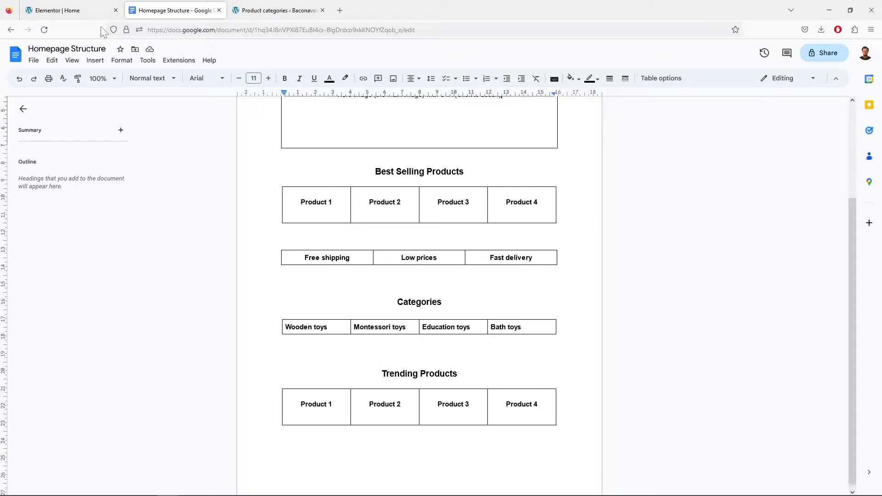
pyautogui.click(82, 13)
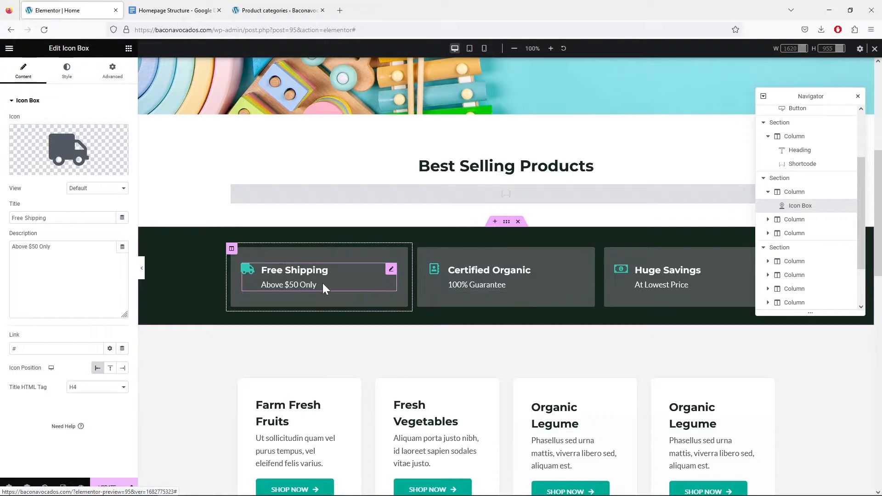
pyautogui.click(480, 279)
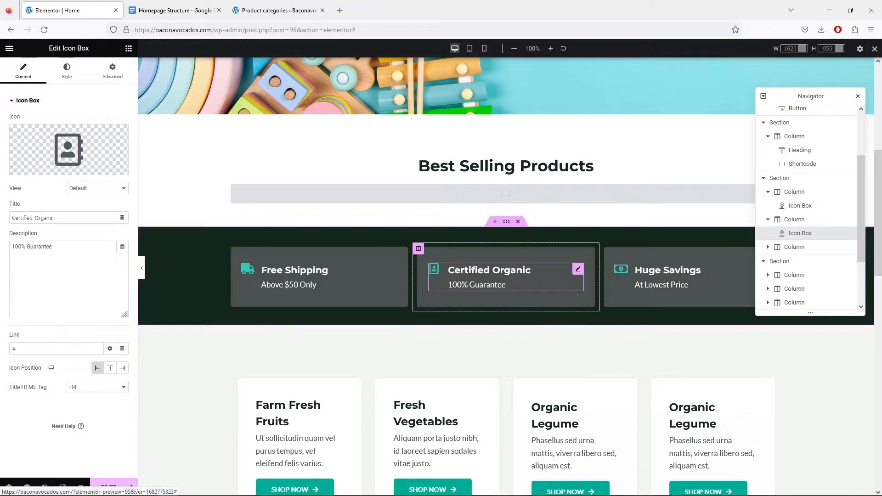
pyautogui.moveTo(531, 273); pyautogui.dragTo(527, 272)
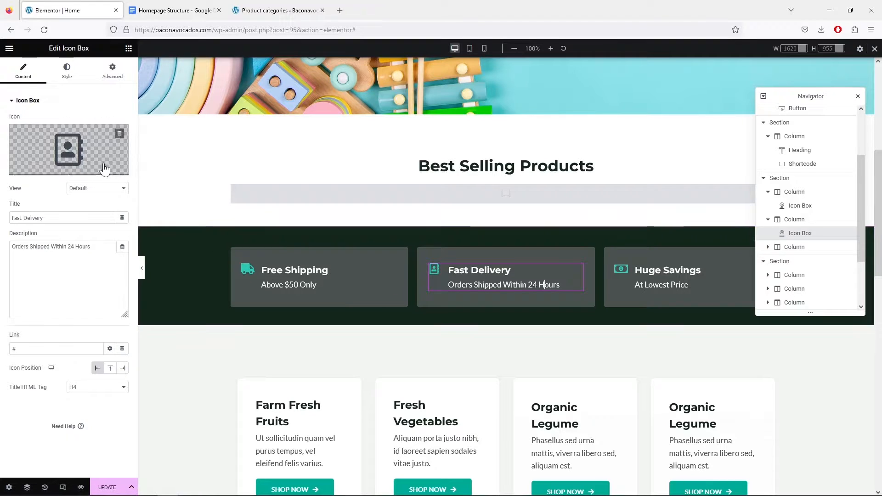
# Replace the Fast Delivery box's icon with the shipping truck found by filtering the icon library for "shipp".
pyautogui.moveTo(75, 146)
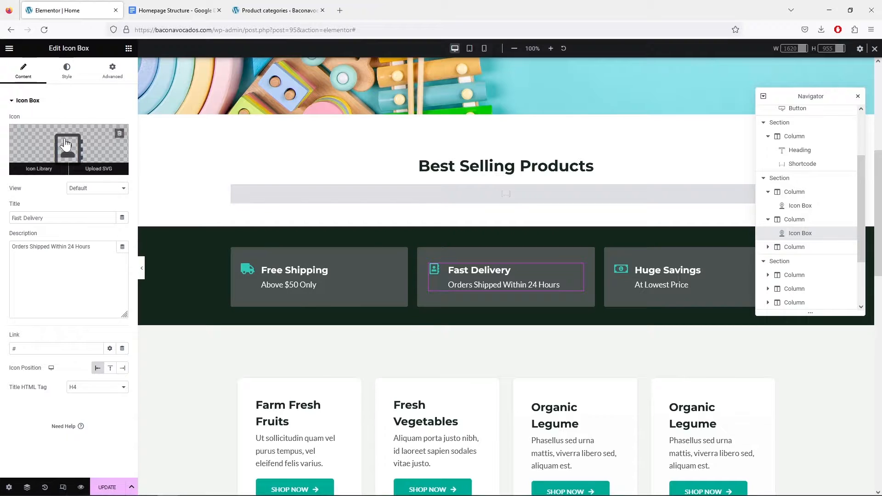
pyautogui.click(36, 169)
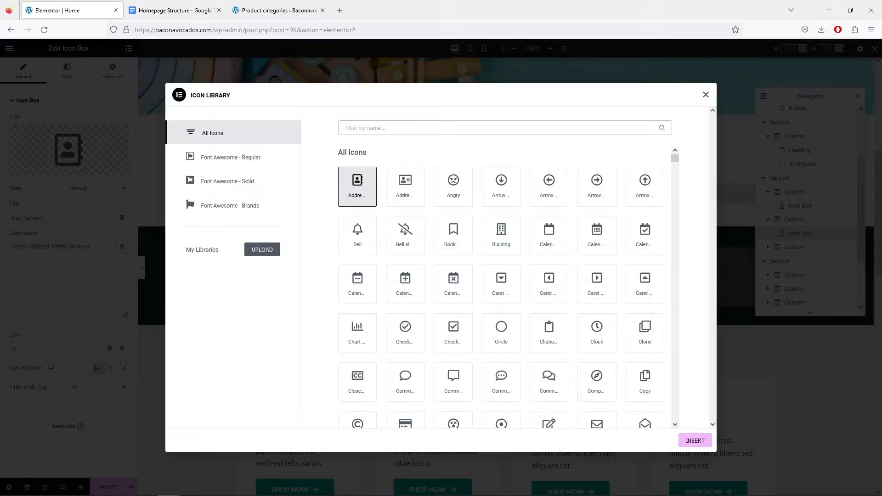
pyautogui.write('shipp')
pyautogui.click(361, 191)
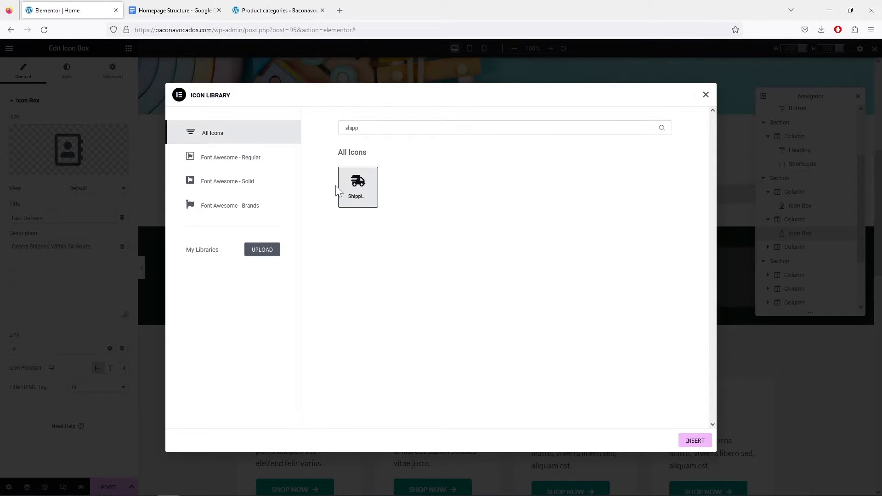
pyautogui.click(695, 441)
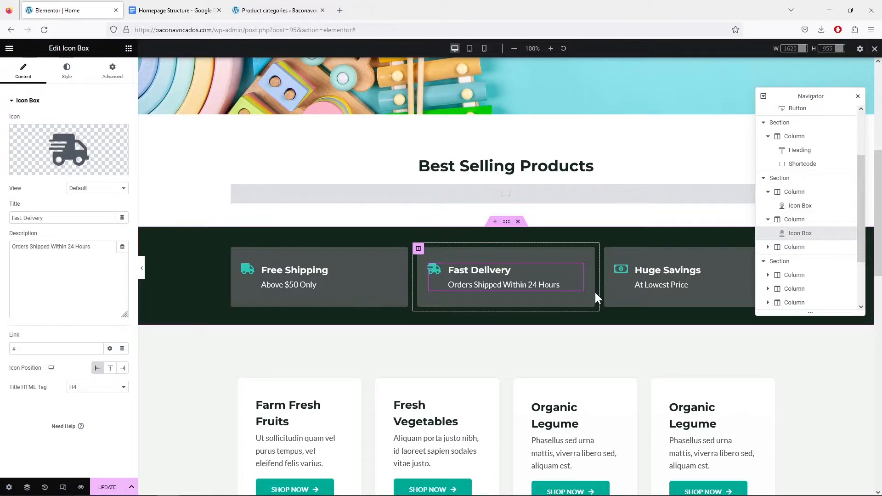
# Set the background colour of the section holding the three icon boxes to the light blue sampled from the hero, #94E3EA.
pyautogui.scroll(3, 629, 302)
pyautogui.scroll(-3, 627, 303)
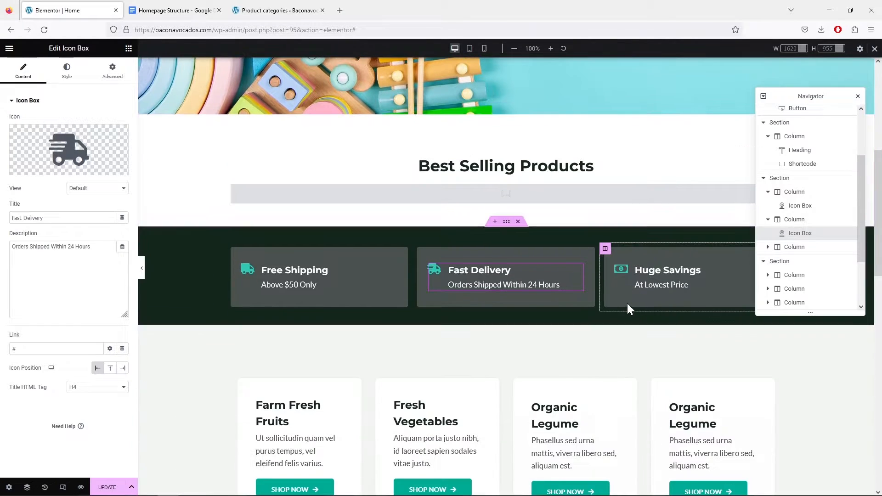
pyautogui.scroll(2, 627, 303)
pyautogui.scroll(2, 626, 308)
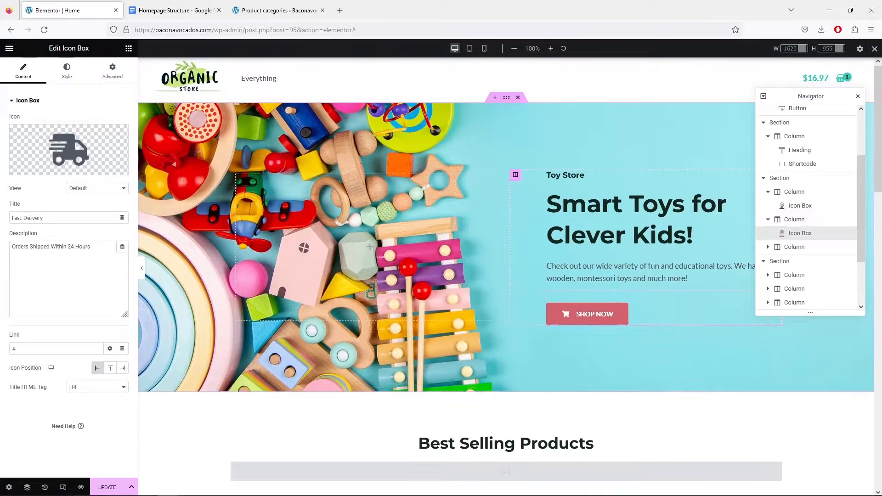
pyautogui.scroll(2, 528, 317)
pyautogui.scroll(-4, 475, 342)
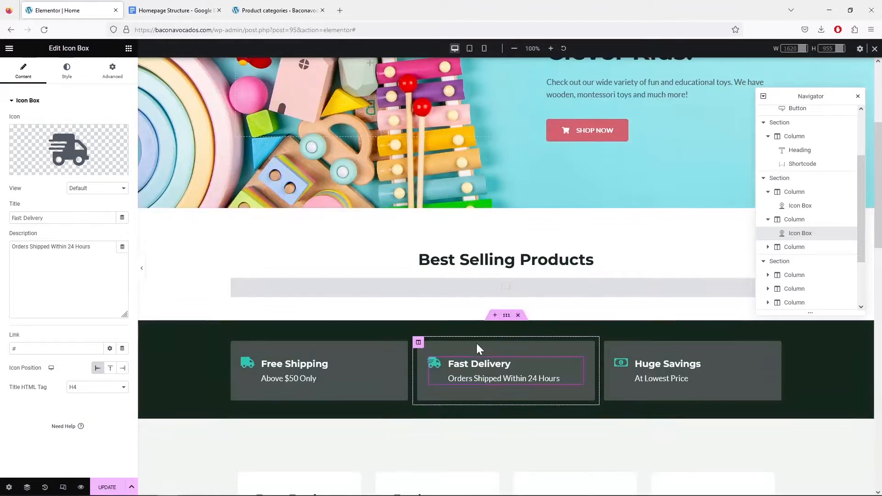
pyautogui.click(507, 316)
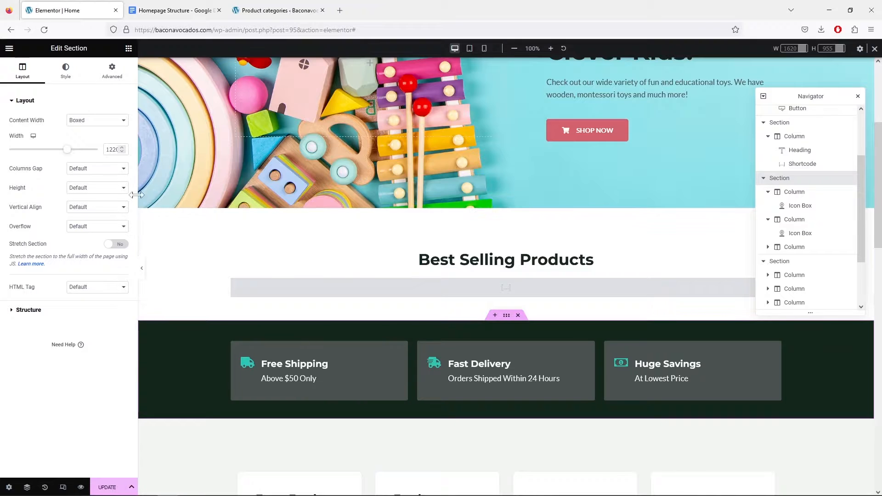
pyautogui.click(68, 73)
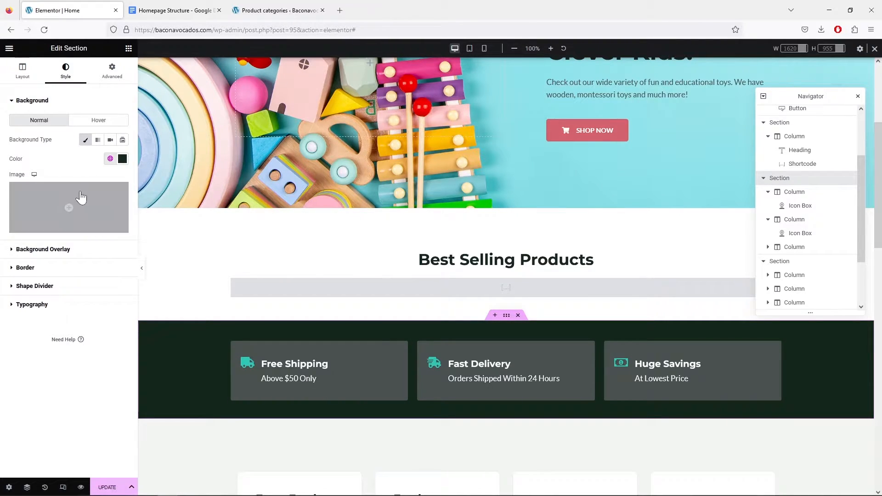
pyautogui.moveTo(72, 200)
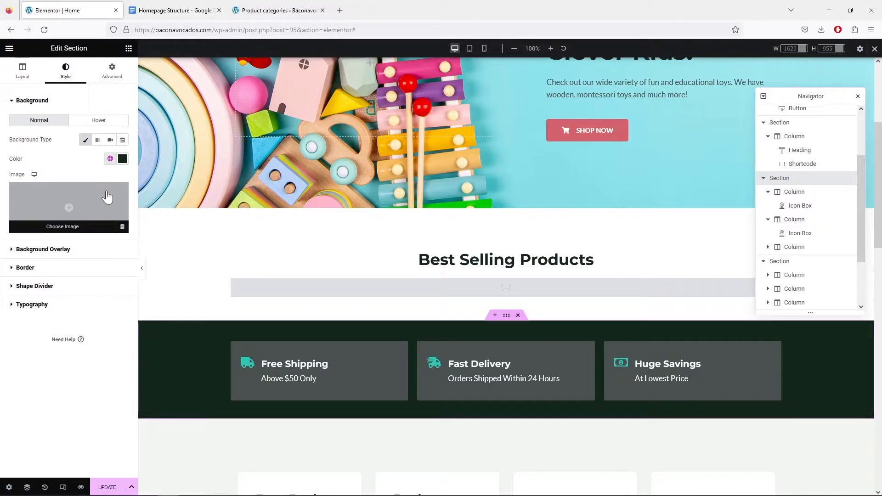
pyautogui.click(123, 160)
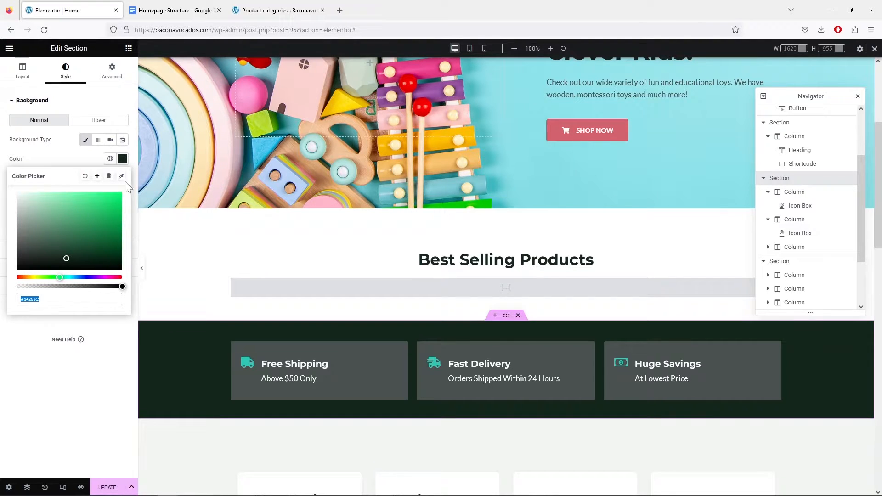
pyautogui.click(121, 177)
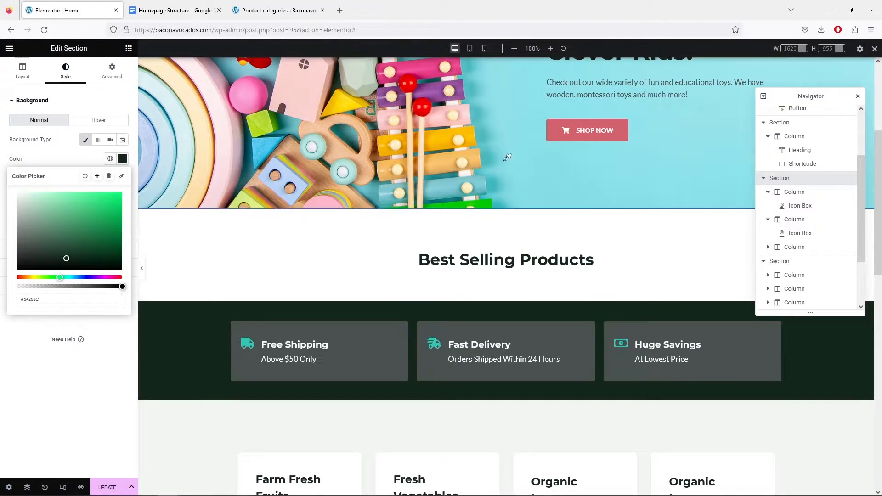
pyautogui.click(575, 170)
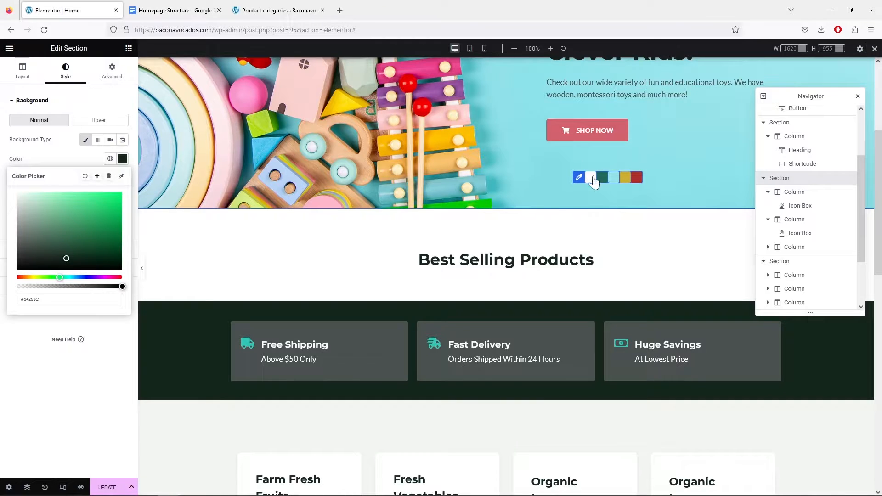
pyautogui.click(613, 183)
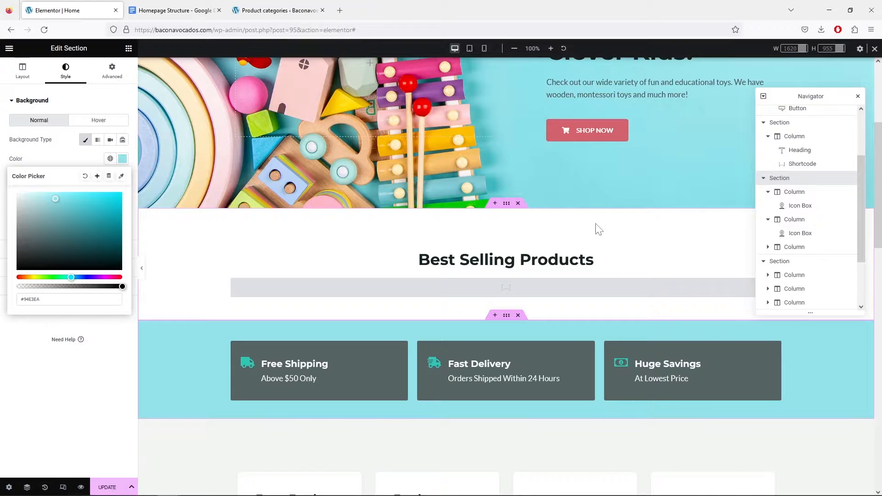
# Lower the background overlay opacity of the Free Shipping column to 0.4.
pyautogui.scroll(-2, 599, 229)
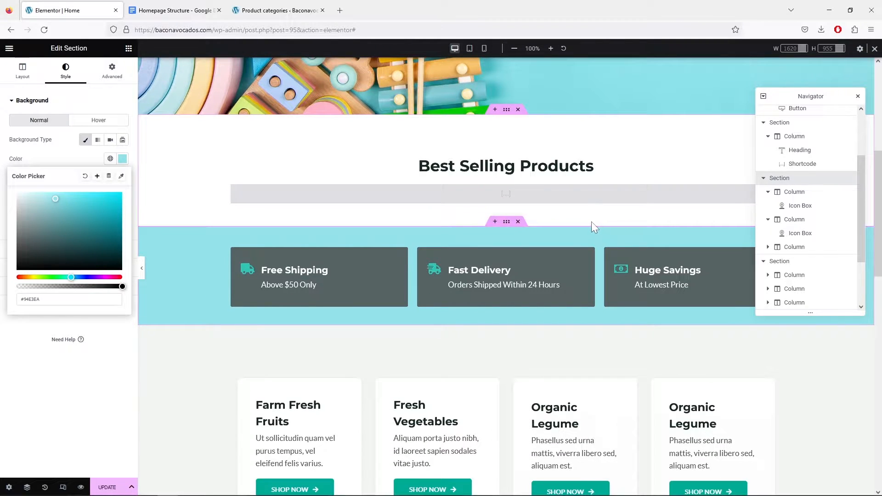
pyautogui.rightClick(372, 260)
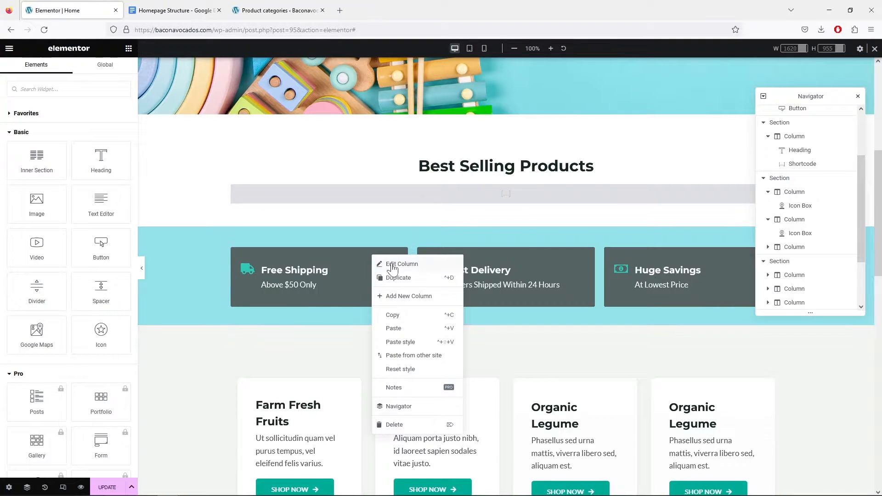
pyautogui.click(394, 264)
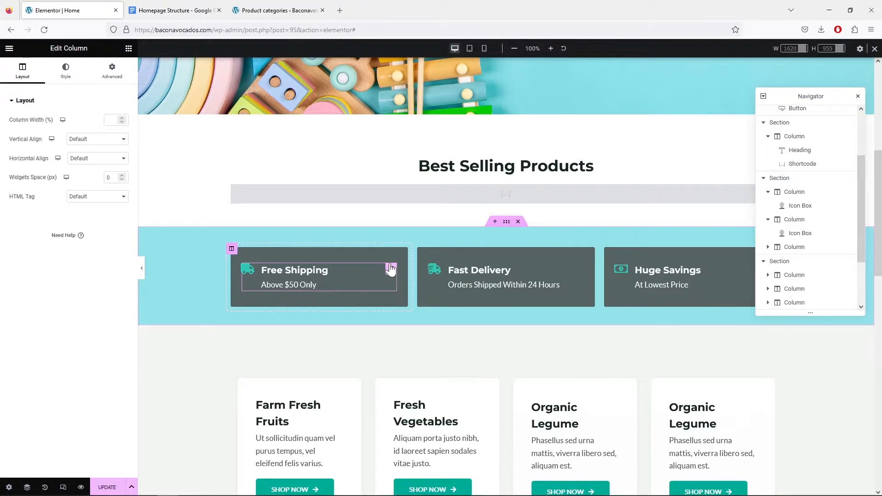
pyautogui.click(66, 78)
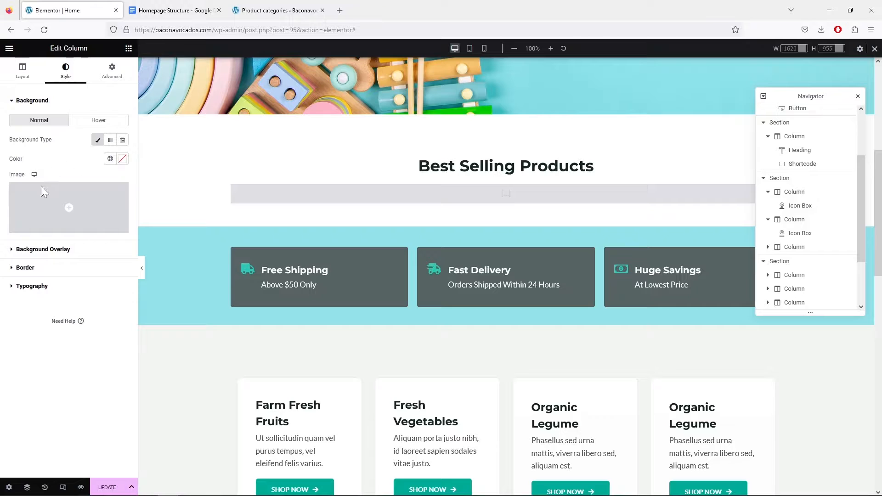
pyautogui.click(49, 251)
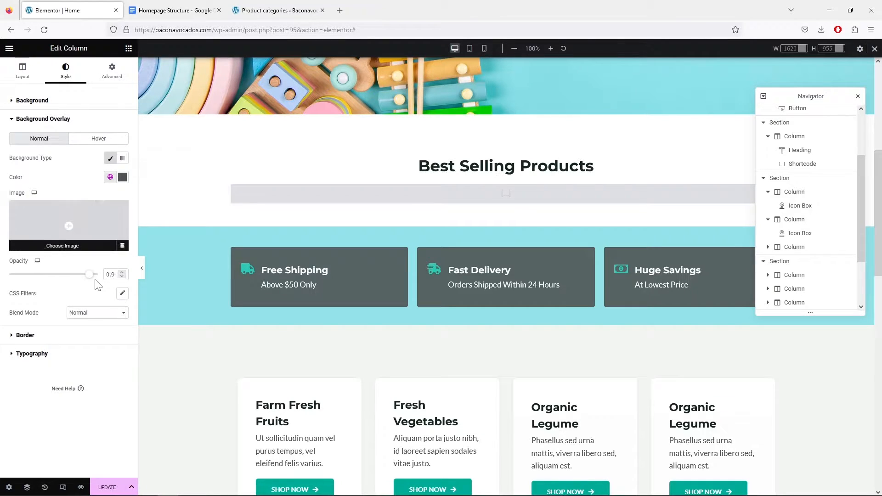
pyautogui.moveTo(89, 276); pyautogui.dragTo(46, 276)
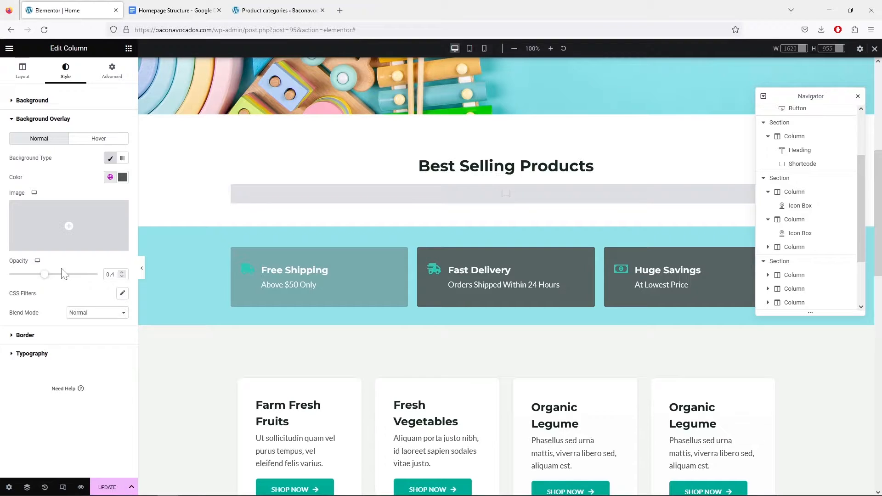
# Set the Free Shipping icon's primary color to the light blue sampled from the surrounding section, #94E3EA.
pyautogui.click(248, 275)
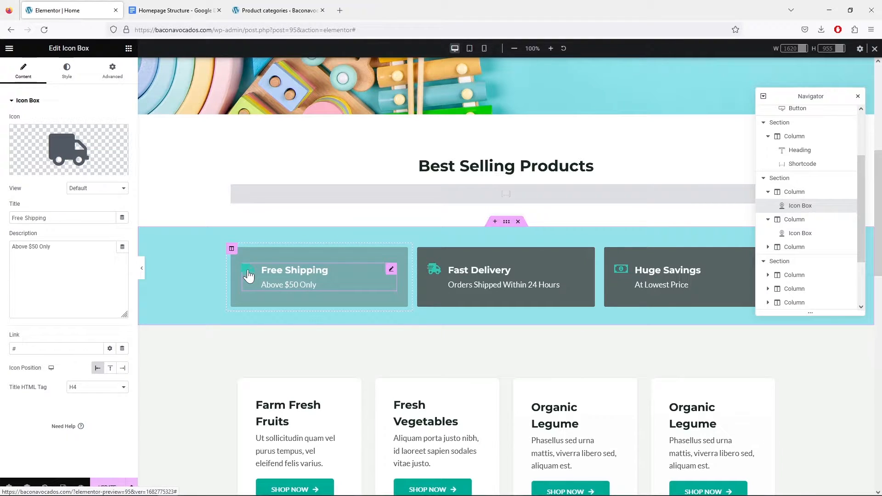
pyautogui.click(67, 72)
pyautogui.click(122, 139)
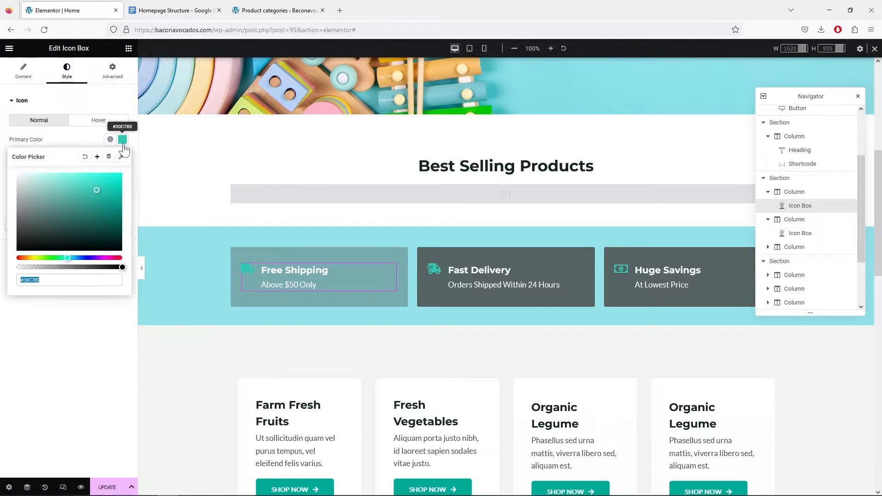
pyautogui.click(122, 159)
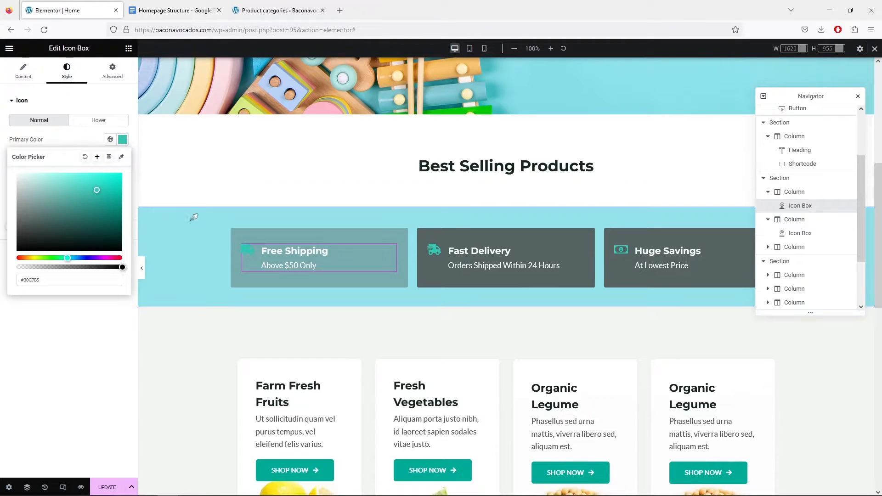
pyautogui.click(207, 238)
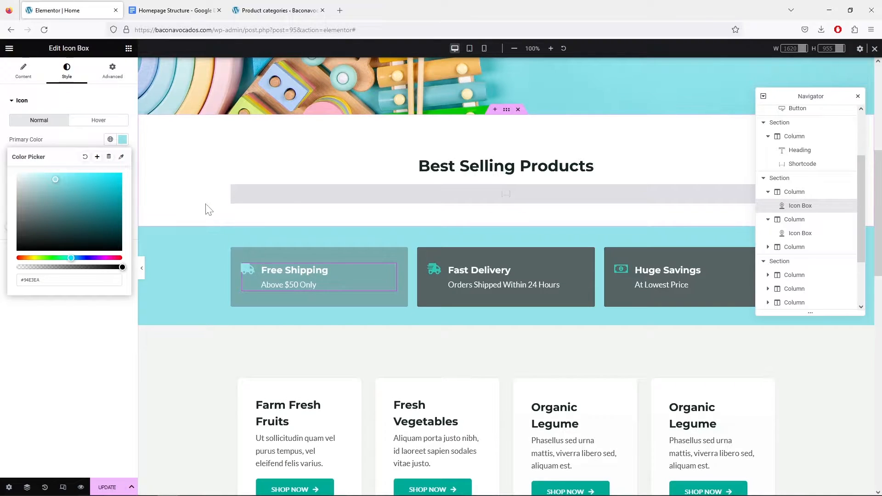
pyautogui.click(109, 321)
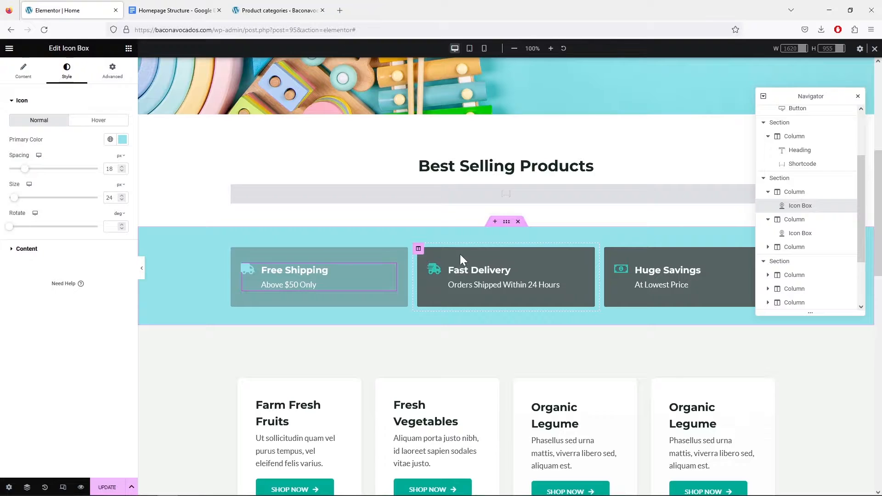
# Reduce the Fast Delivery column's background overlay opacity to 0.4.
pyautogui.click(418, 249)
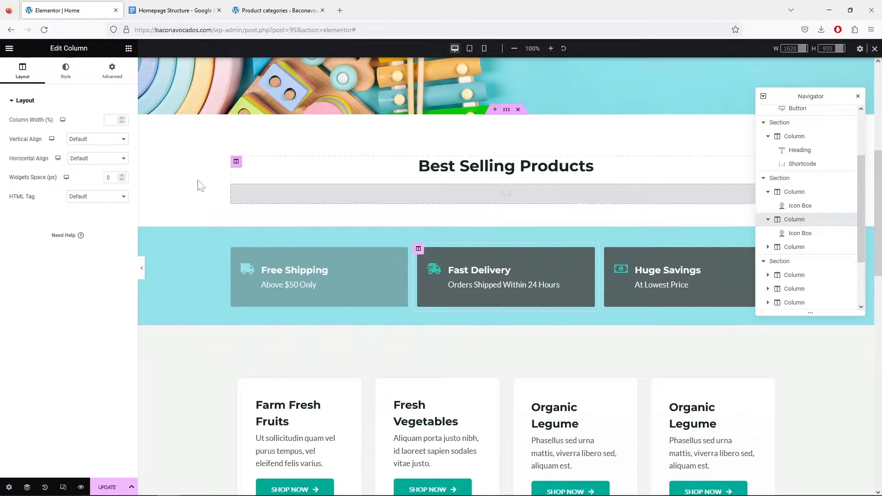
pyautogui.click(65, 73)
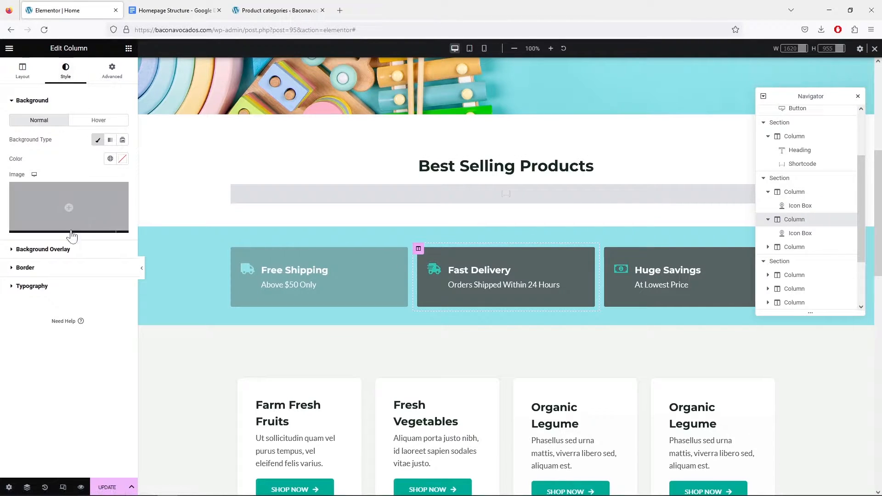
pyautogui.click(11, 251)
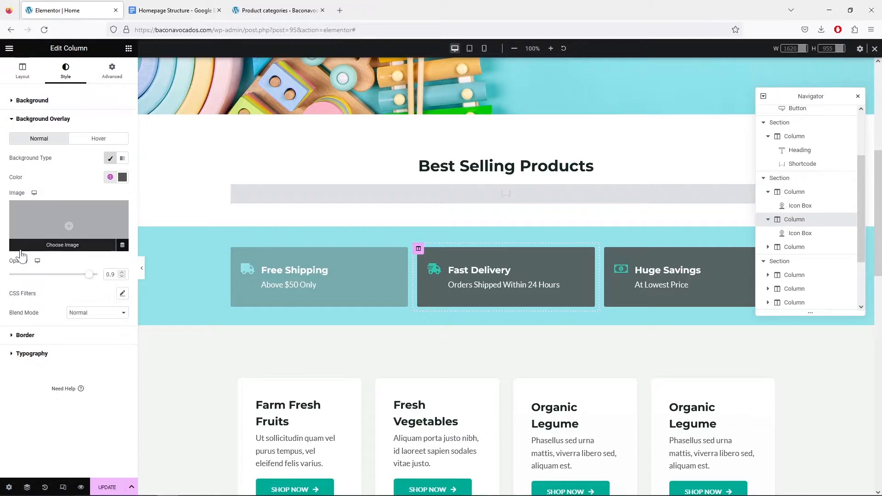
pyautogui.moveTo(89, 275); pyautogui.dragTo(48, 277)
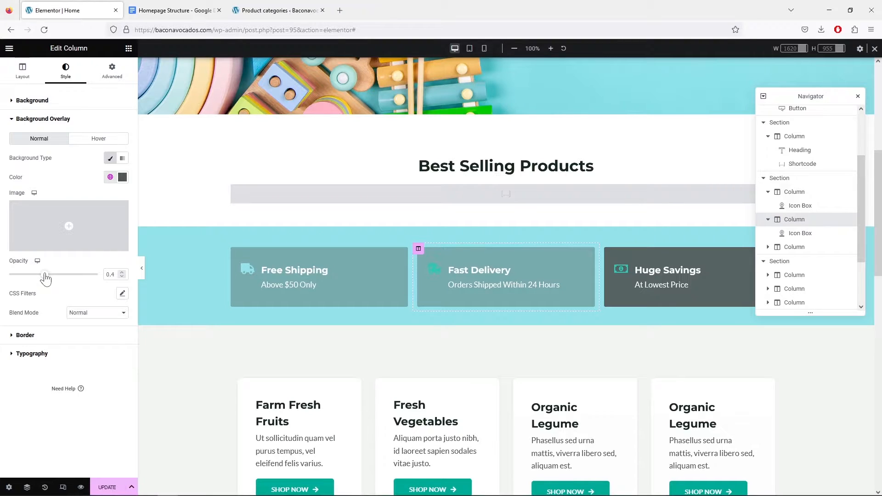
# Recolor the Fast Delivery icon with the section's light blue, #94E3EA, using the color sampler.
pyautogui.click(435, 277)
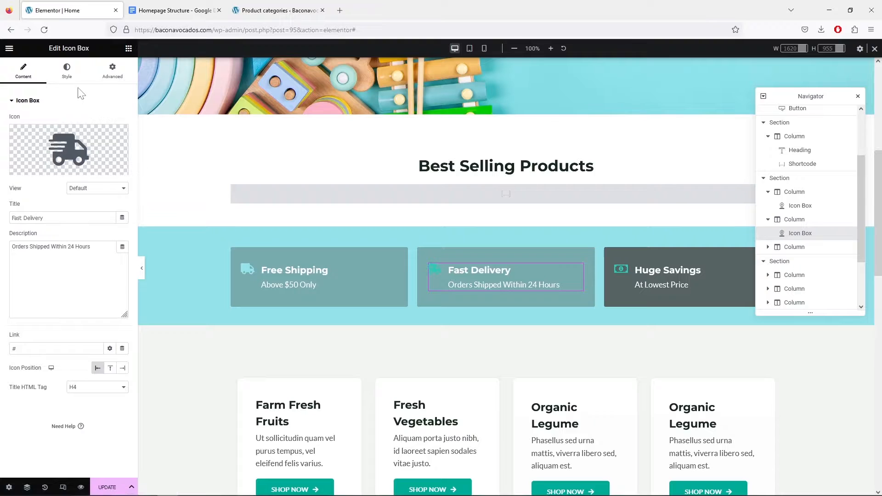
pyautogui.click(69, 76)
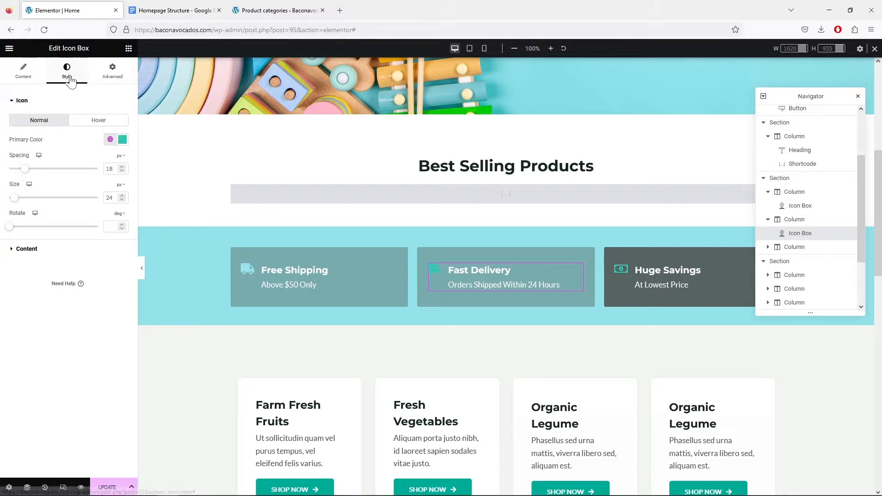
pyautogui.click(123, 139)
pyautogui.click(121, 156)
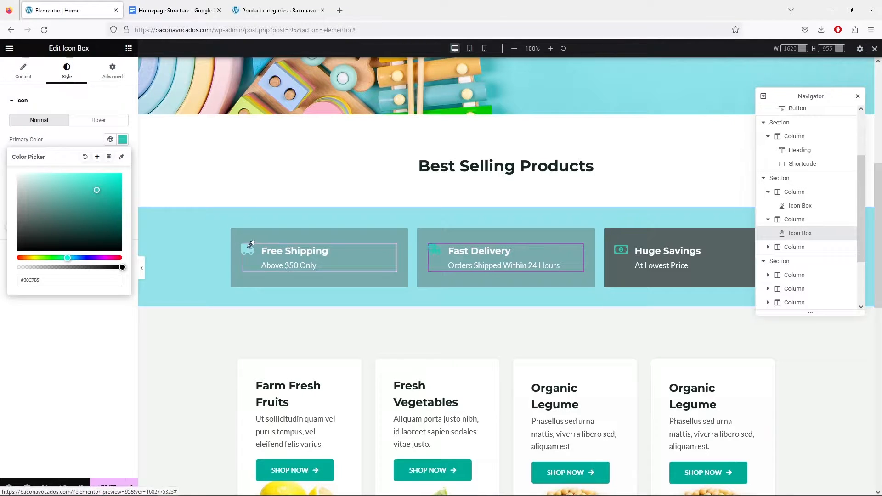
pyautogui.click(261, 220)
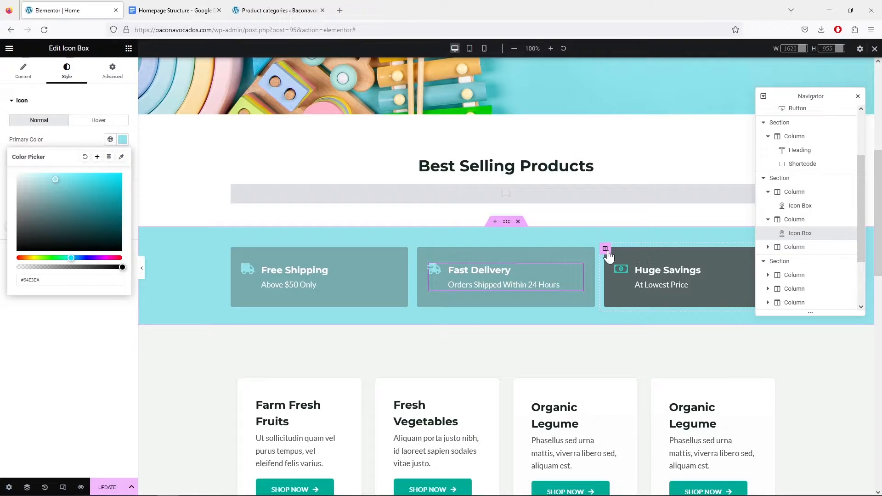
# Set the background overlay opacity of the Huge Savings column to 0.39.
pyautogui.rightClick(635, 255)
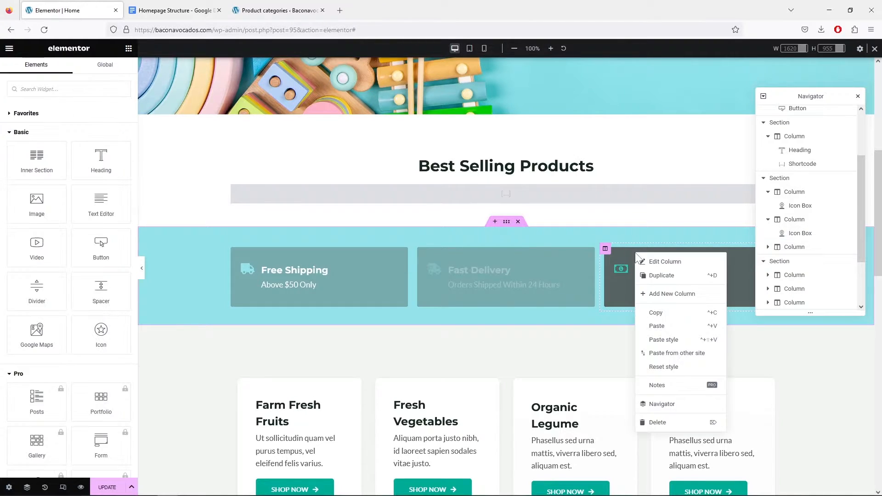
pyautogui.click(655, 263)
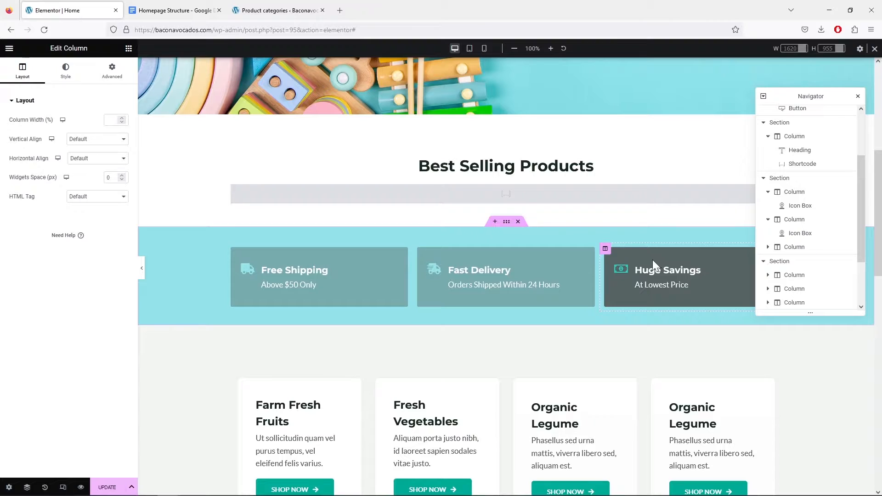
pyautogui.click(68, 77)
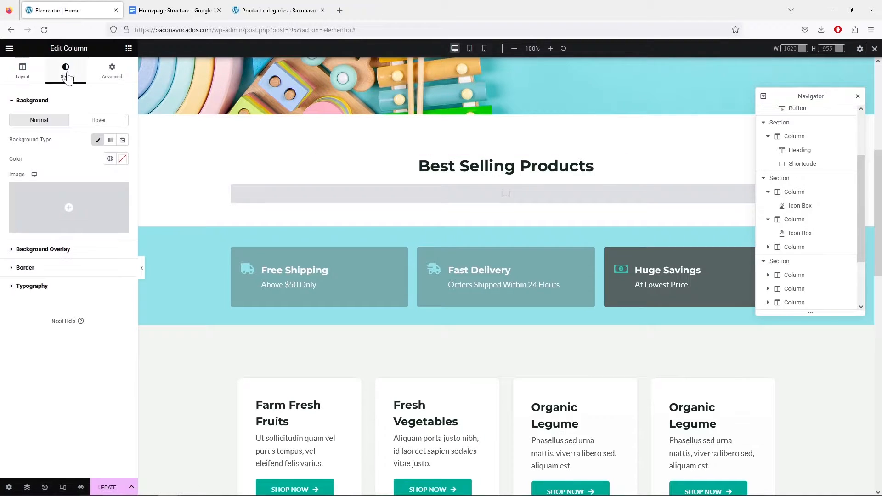
pyautogui.click(14, 250)
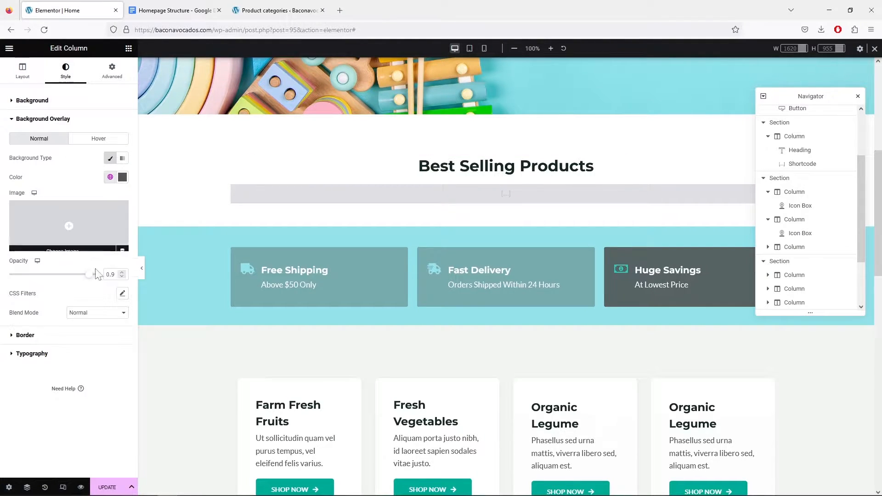
pyautogui.moveTo(71, 275); pyautogui.dragTo(43, 280)
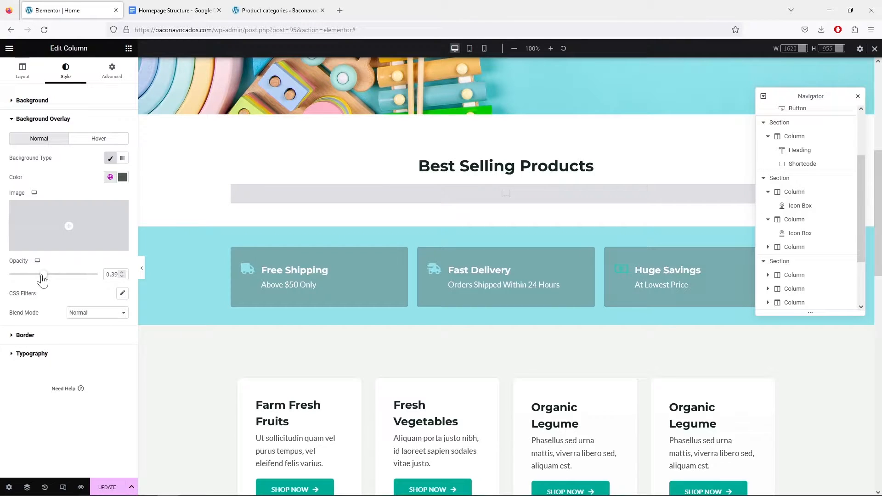
# Change the Huge Savings icon's primary color to the sampled light blue #94E3EA.
pyautogui.click(623, 272)
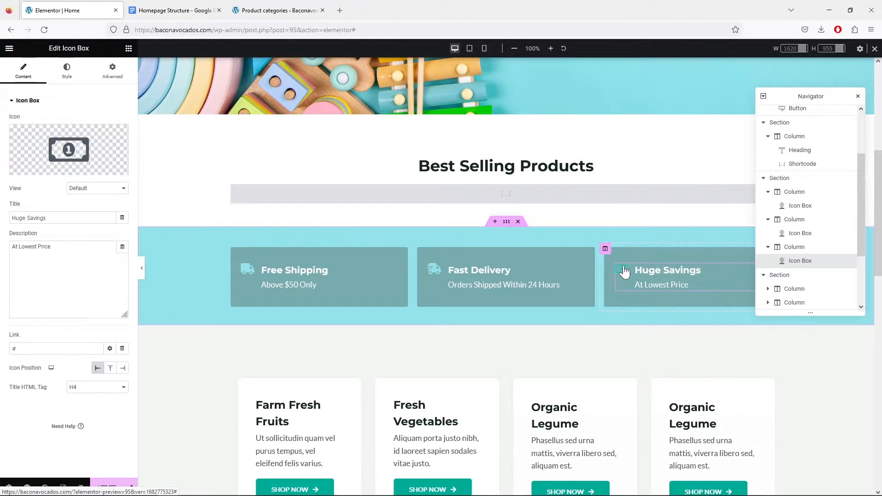
pyautogui.click(66, 71)
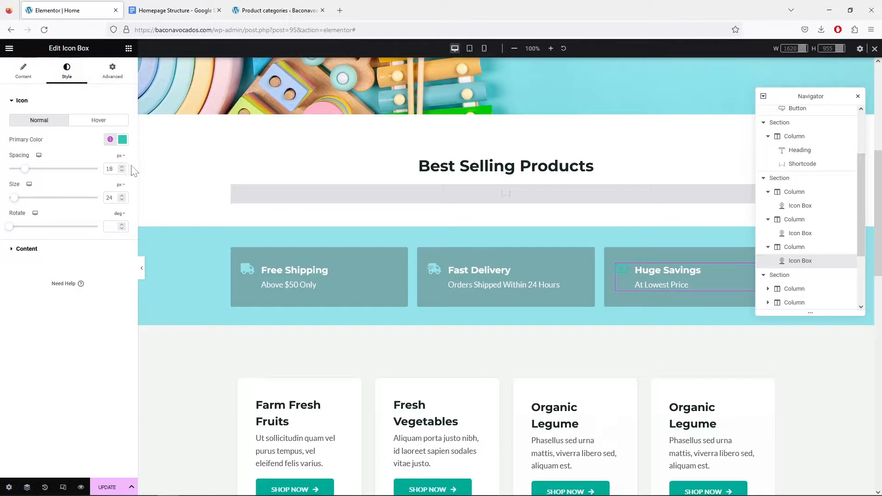
pyautogui.click(122, 140)
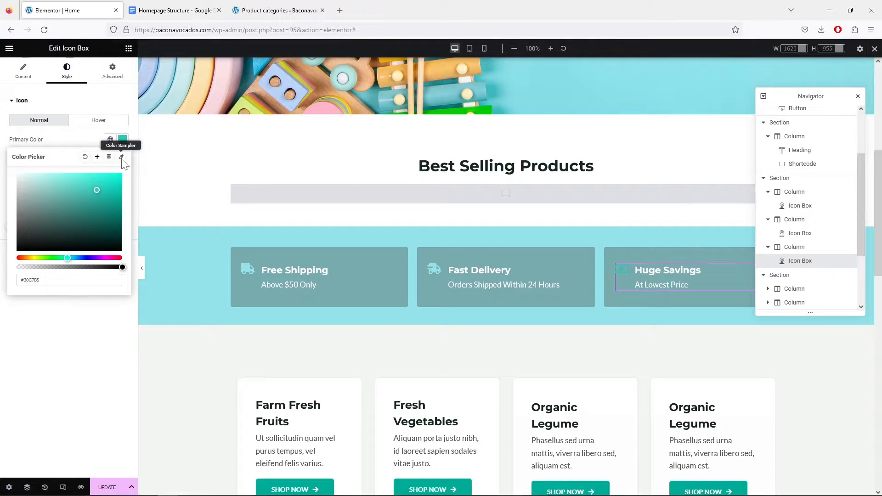
pyautogui.click(122, 158)
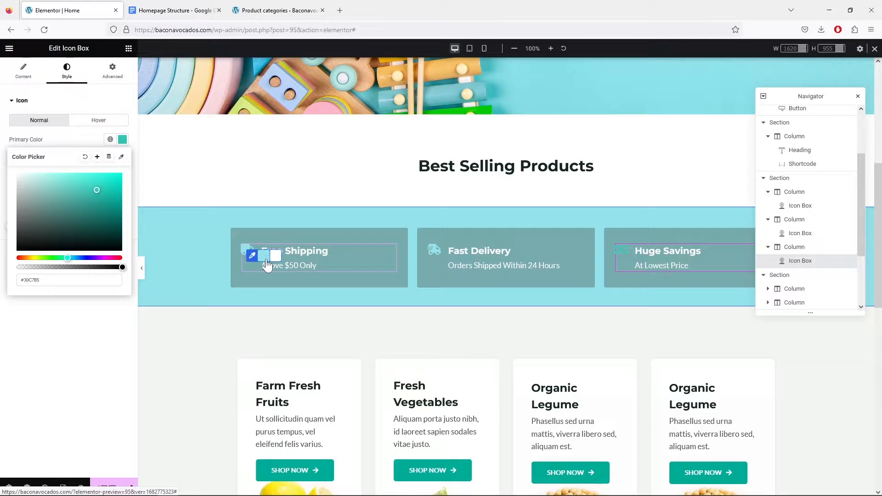
pyautogui.click(298, 222)
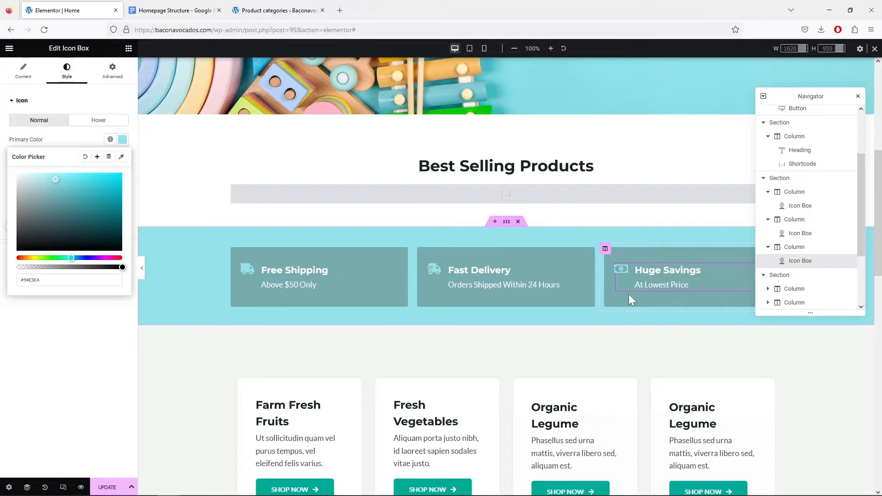
# Retitle the Farm Fresh Fruits image box Wooden Toys and replace its description with "Check out our wide variety of wooden toys.".
pyautogui.scroll(-2, 629, 294)
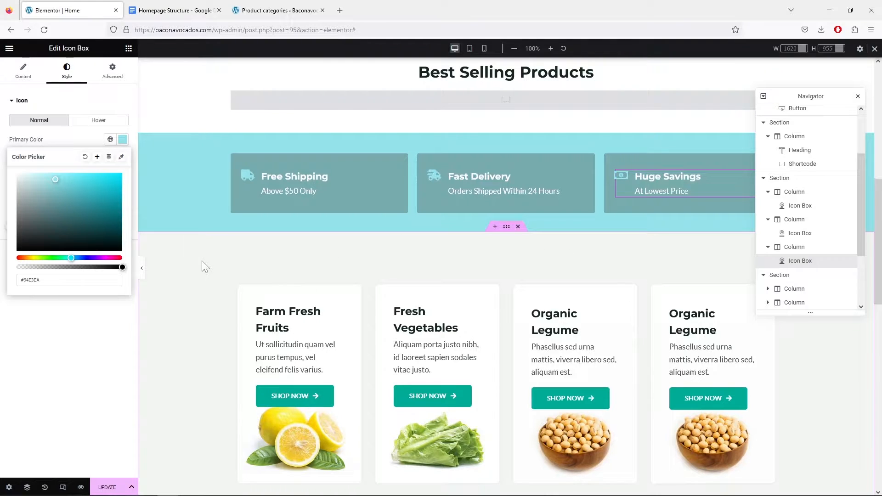
pyautogui.scroll(-2, 202, 265)
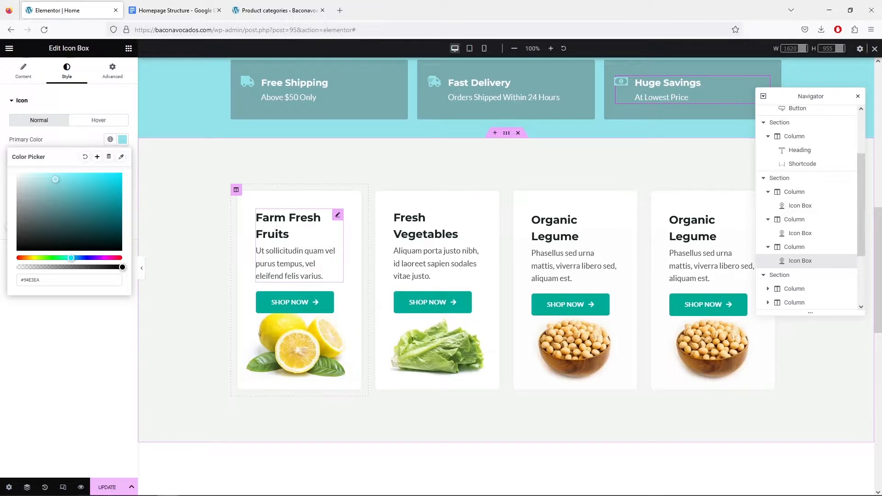
pyautogui.click(255, 221)
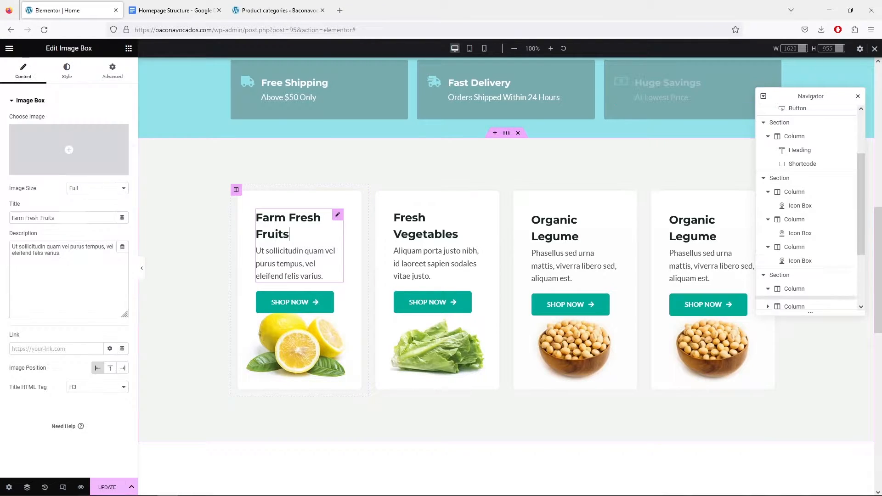
pyautogui.tripleClick(255, 221)
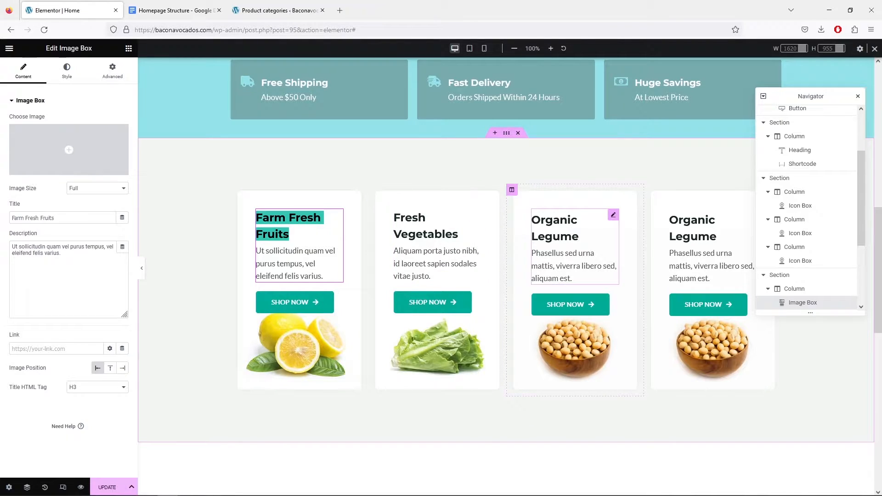
pyautogui.click(326, 276)
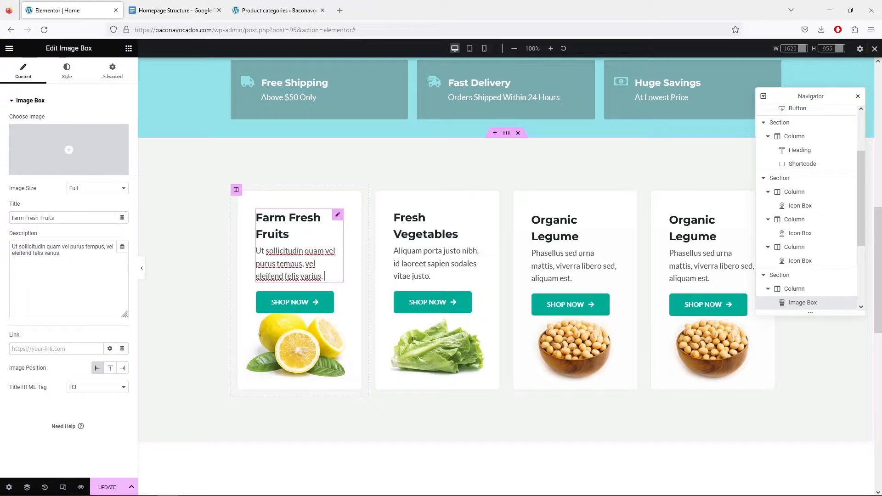
pyautogui.click(336, 217)
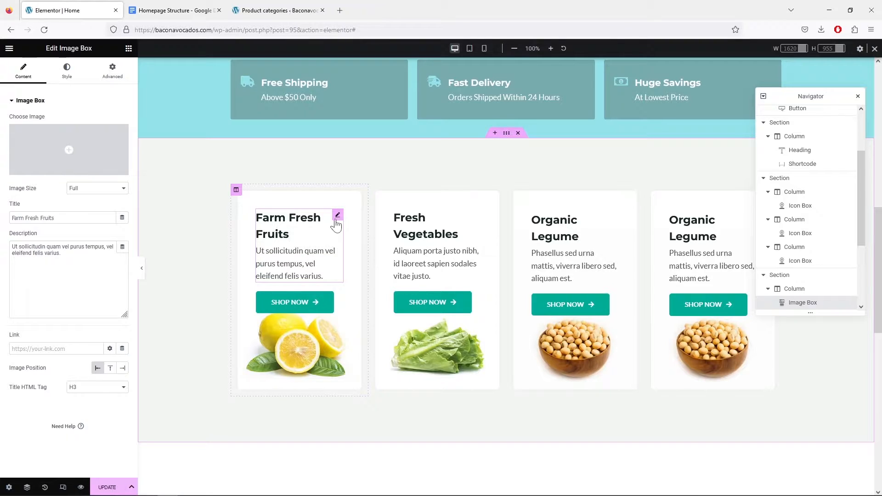
pyautogui.click(57, 218)
pyautogui.click(62, 254)
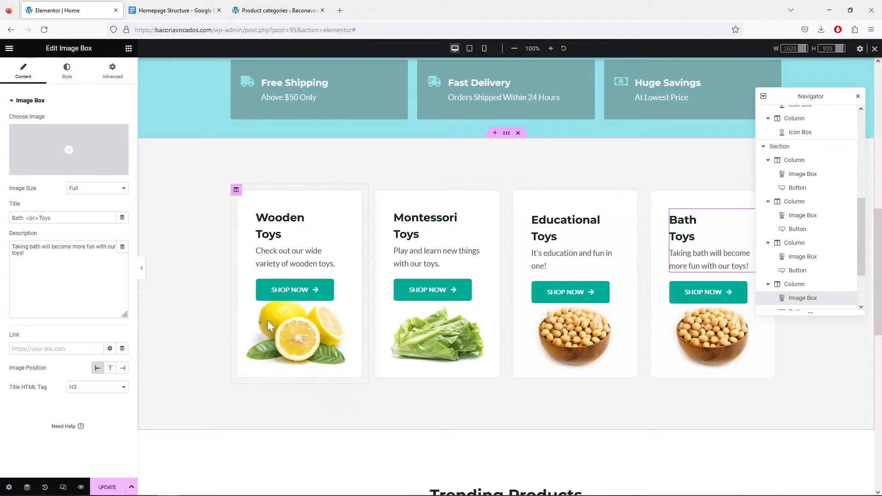
# Replace the Wooden Toys column's background overlay image with the wooden train photo from the media library.
pyautogui.click(235, 190)
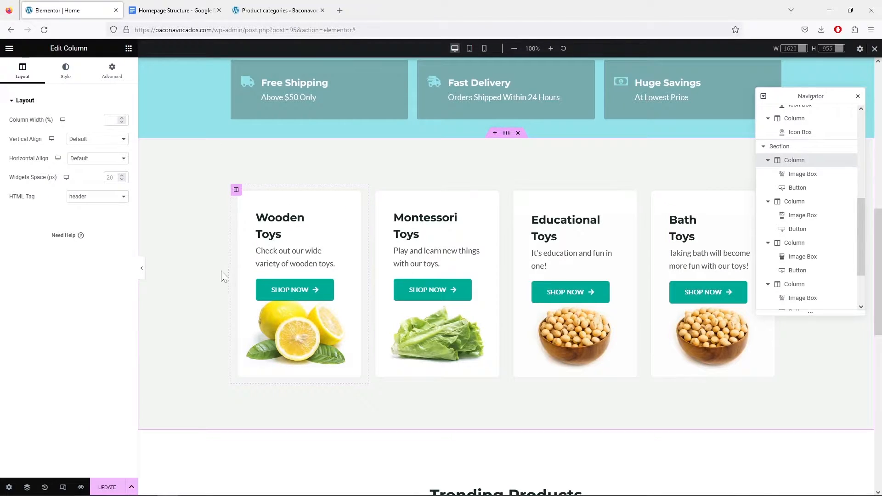
pyautogui.click(65, 74)
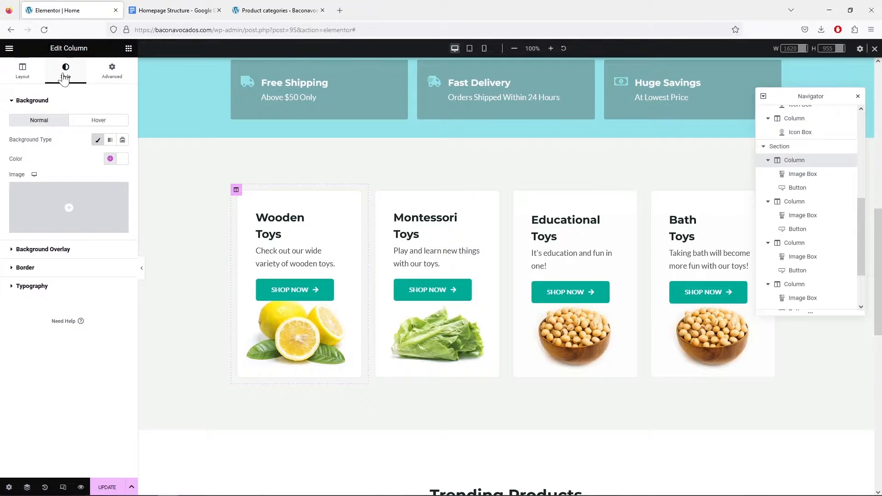
pyautogui.click(44, 250)
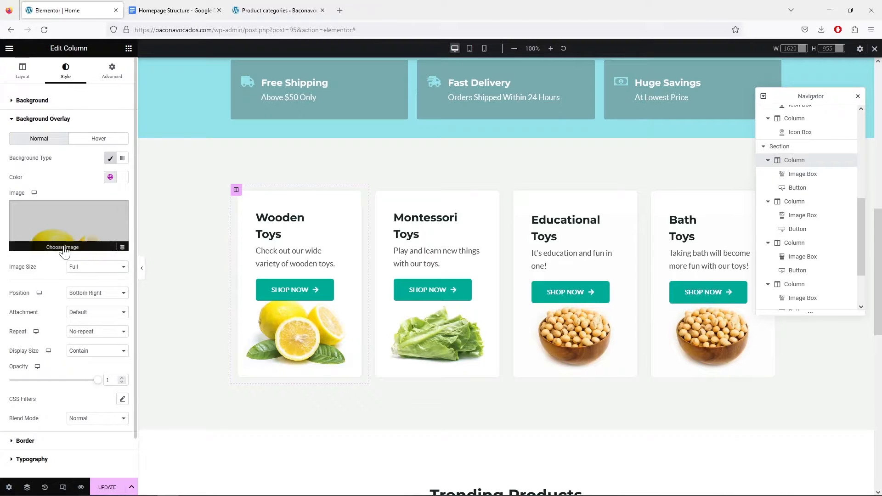
pyautogui.click(71, 221)
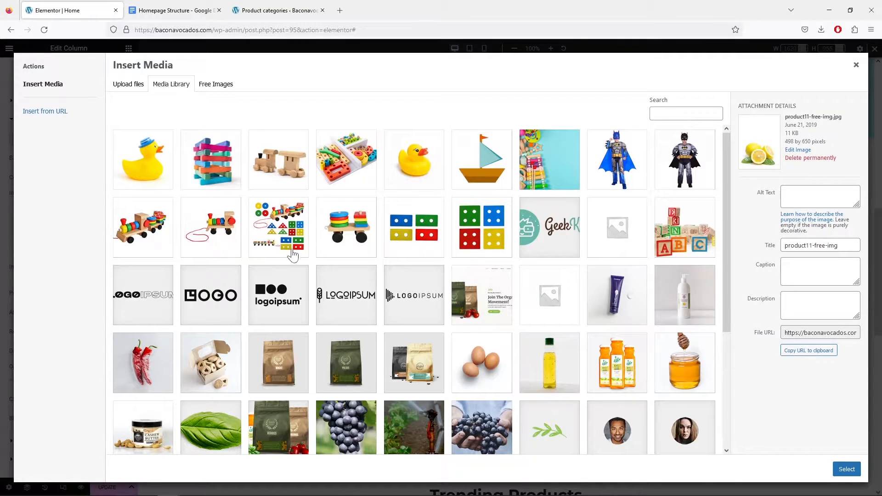
pyautogui.click(284, 179)
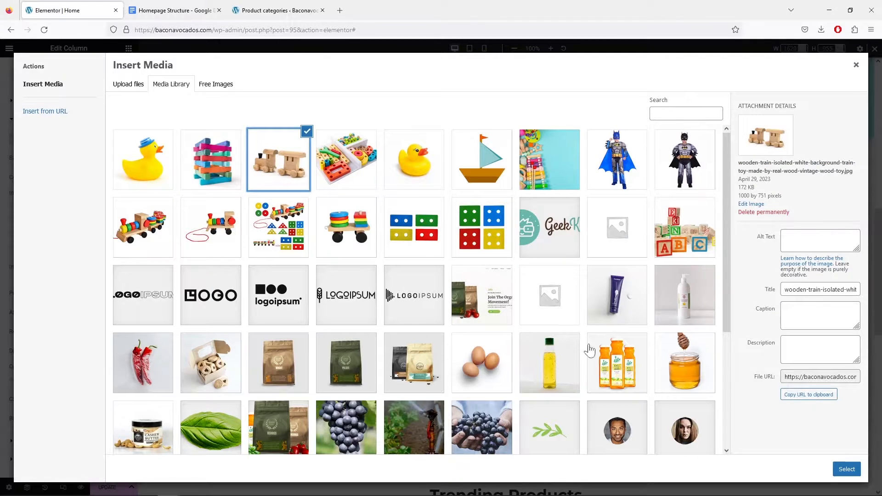
pyautogui.click(846, 469)
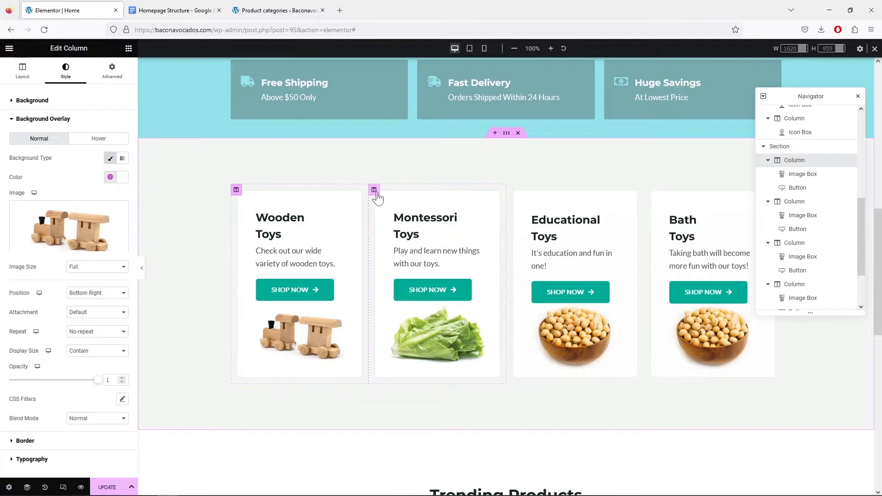
# Swap the Montessori Toys column's background overlay image for the colorful stacked block tower photo.
pyautogui.click(374, 189)
pyautogui.click(66, 71)
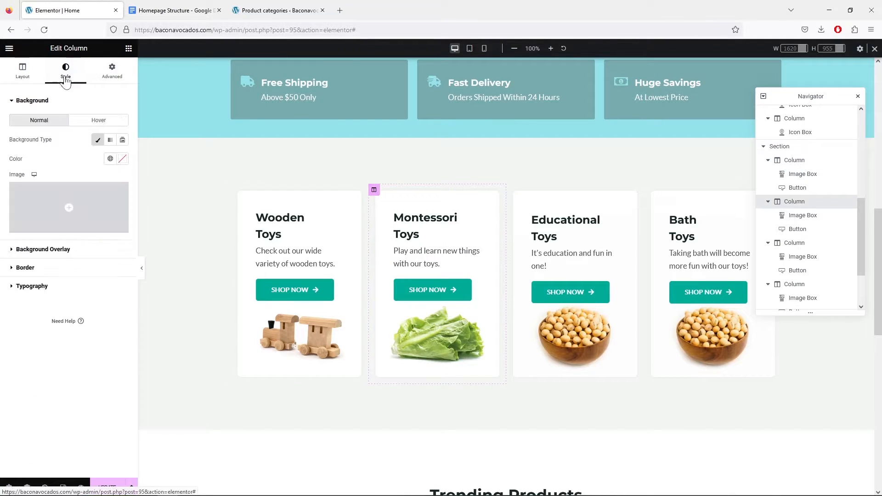
pyautogui.click(65, 250)
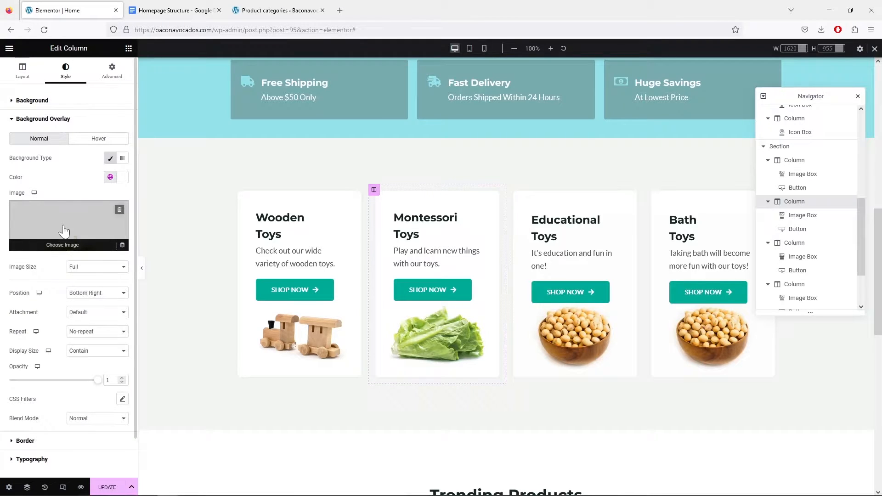
pyautogui.click(70, 225)
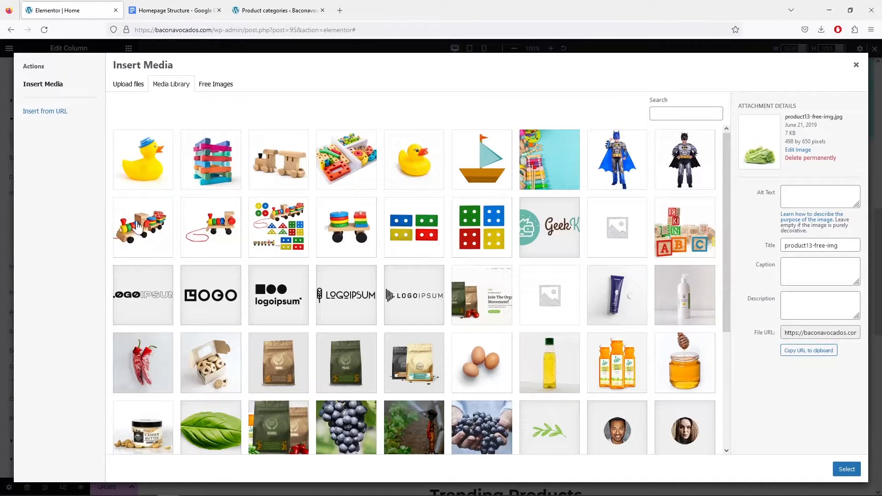
pyautogui.click(220, 177)
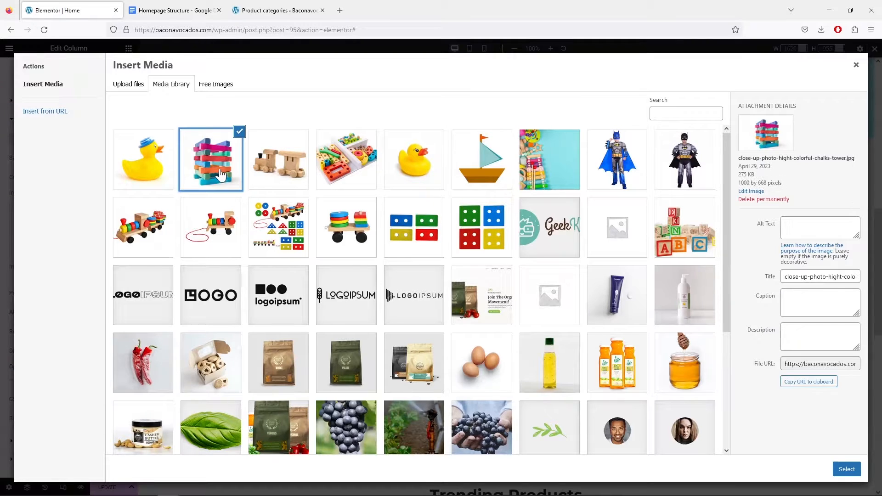
pyautogui.click(838, 465)
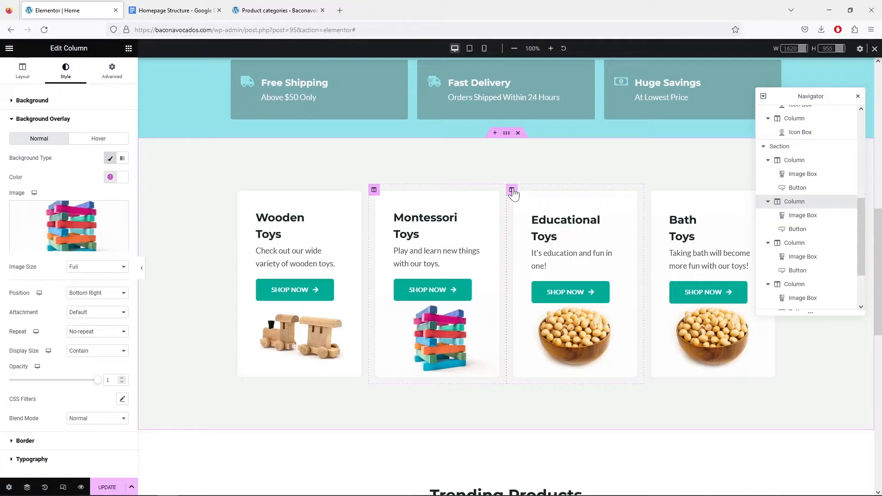
# Assign the wooden construction set photo as the Educational Toys column's normal background image.
pyautogui.click(512, 191)
pyautogui.click(66, 74)
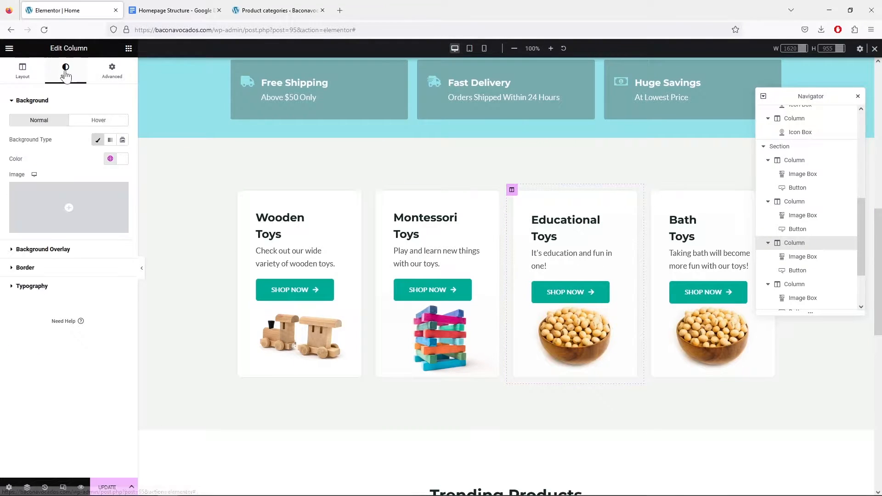
pyautogui.click(66, 197)
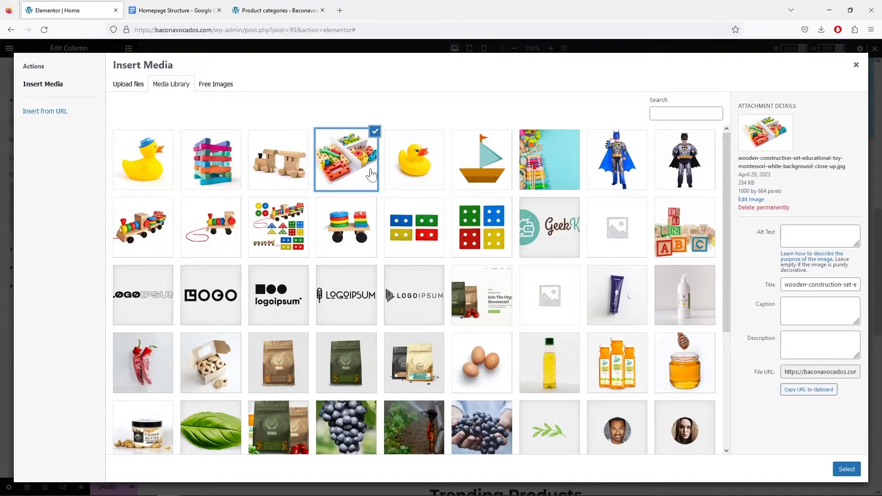
pyautogui.click(842, 471)
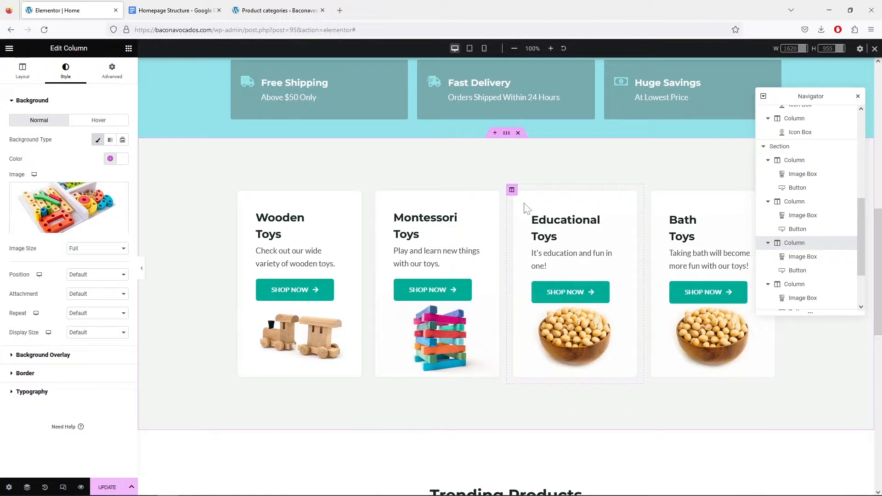
# Try the plain yellow rubber duck photo as the Educational Toys column's background image.
pyautogui.click(75, 213)
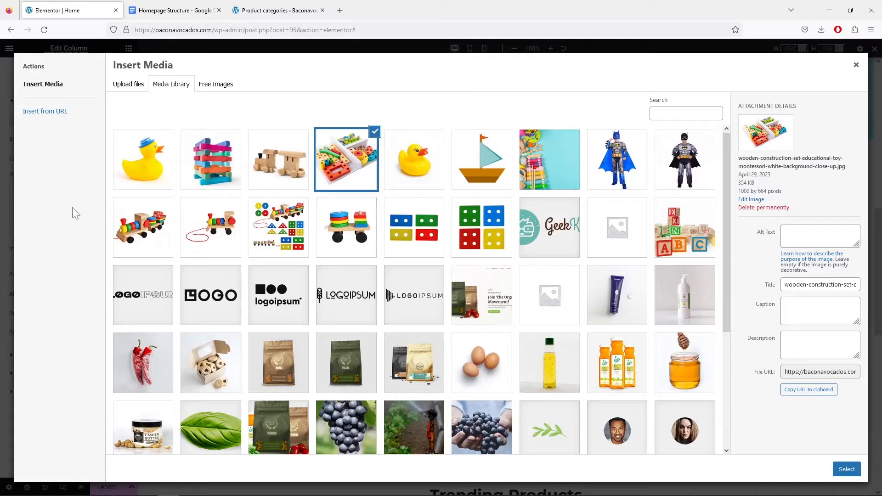
pyautogui.click(396, 164)
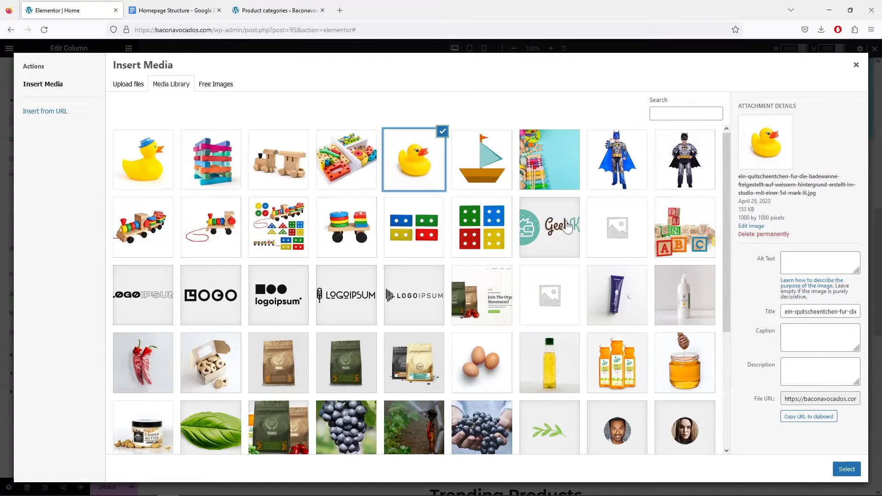
pyautogui.click(839, 471)
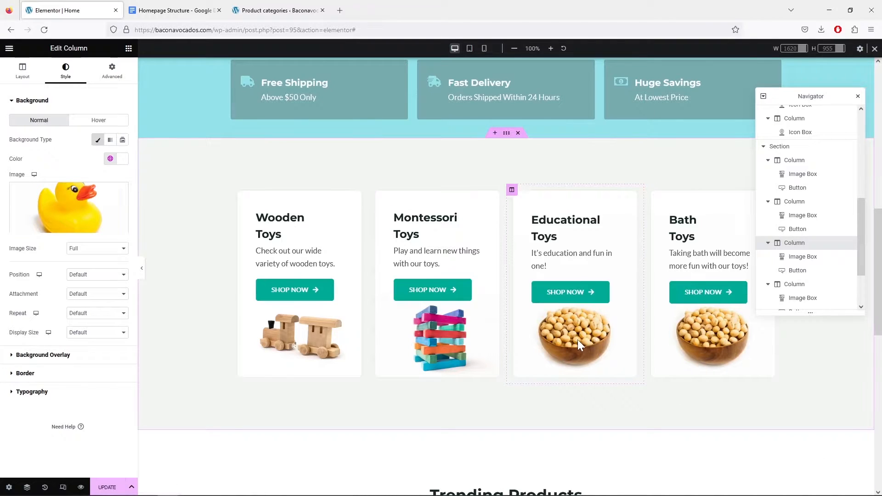
pyautogui.scroll(-4, 601, 335)
pyautogui.scroll(4, 601, 336)
# Switch the Educational Toys column's background image back to the wooden construction set and set its position to Custom.
pyautogui.click(75, 210)
pyautogui.click(340, 172)
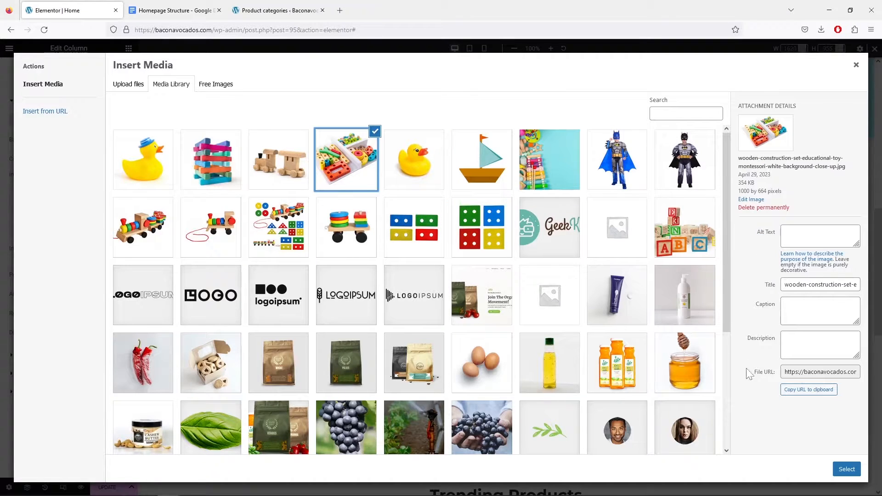
pyautogui.click(846, 470)
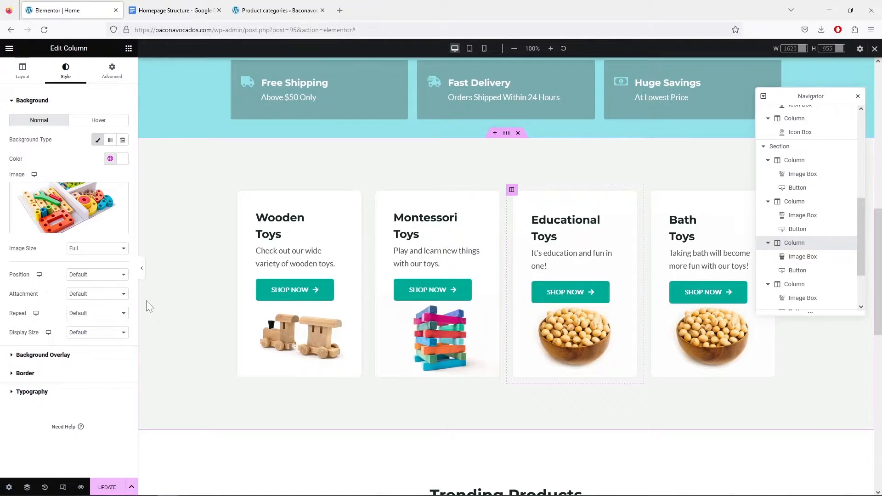
pyautogui.click(118, 276)
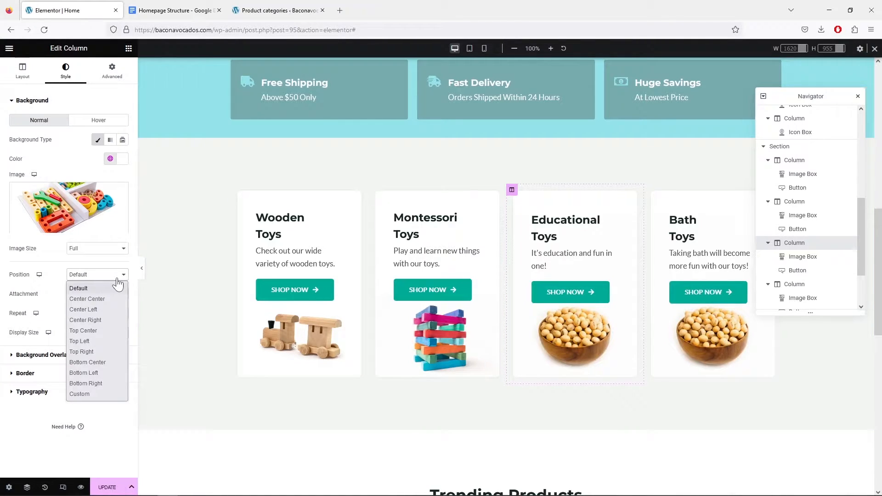
pyautogui.click(101, 394)
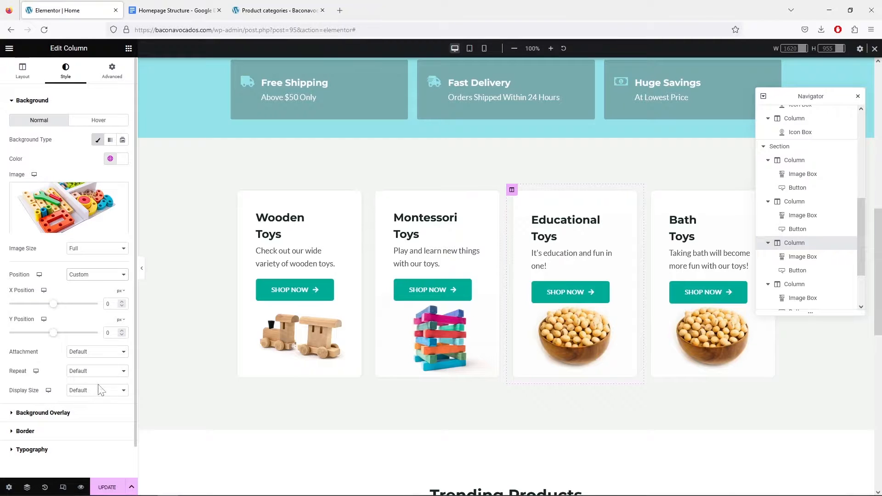
pyautogui.moveTo(80, 189)
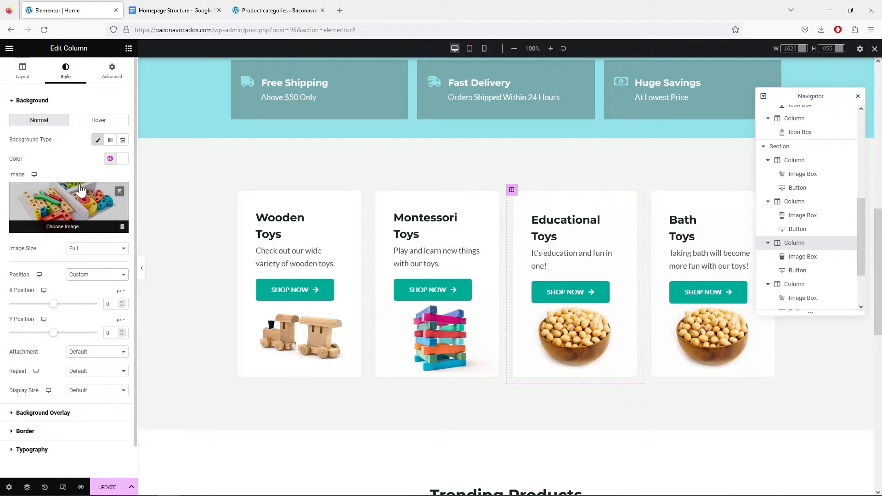
# Replace the Bath Toys column's background overlay image with the plain yellow rubber duck photo.
pyautogui.click(649, 191)
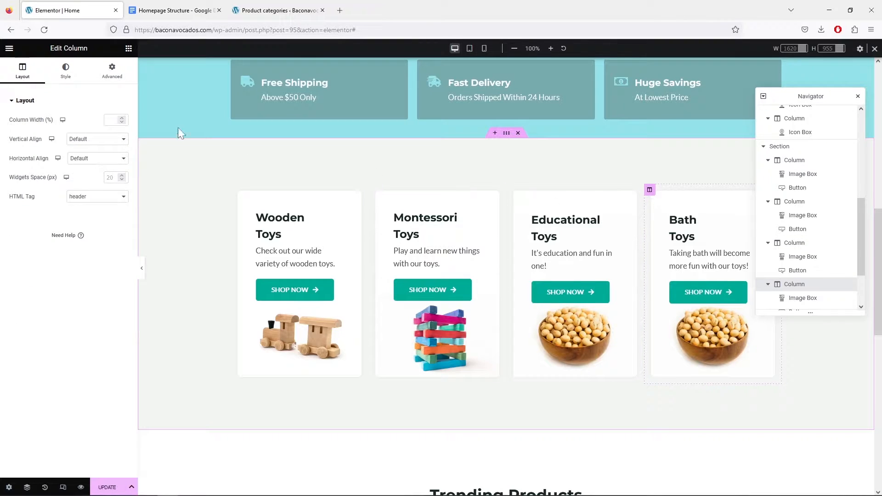
pyautogui.click(66, 74)
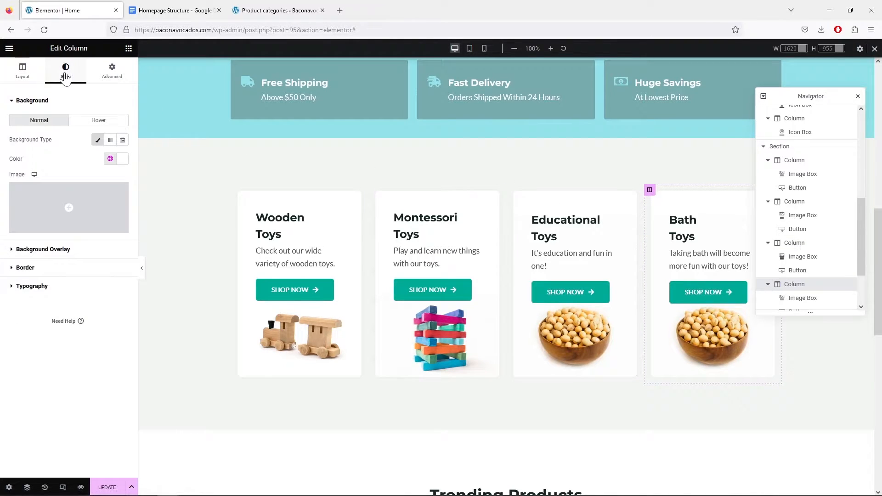
pyautogui.click(50, 253)
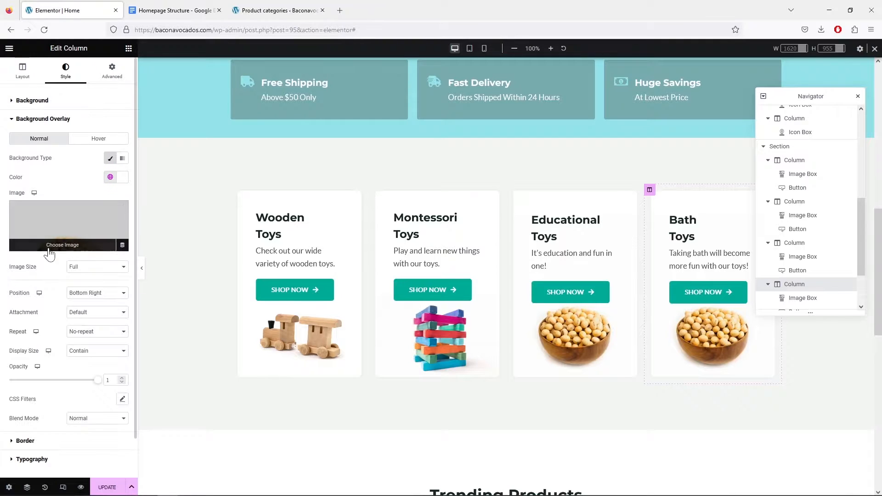
pyautogui.click(62, 220)
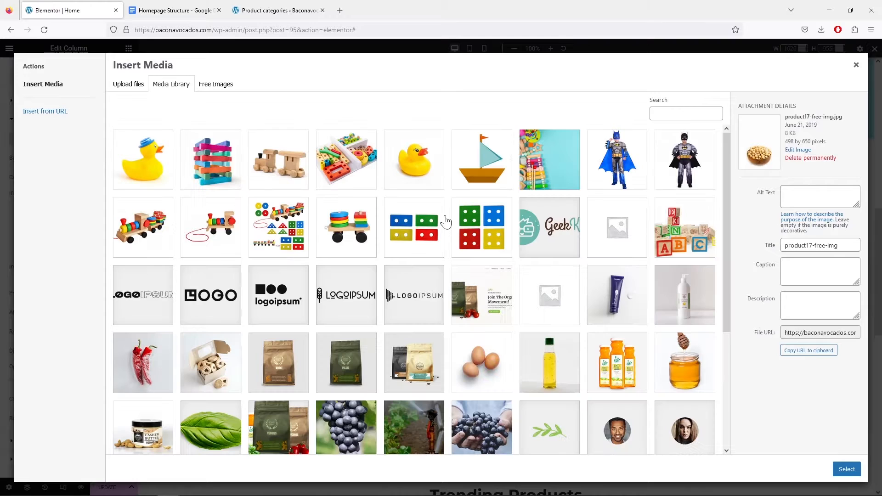
pyautogui.click(410, 160)
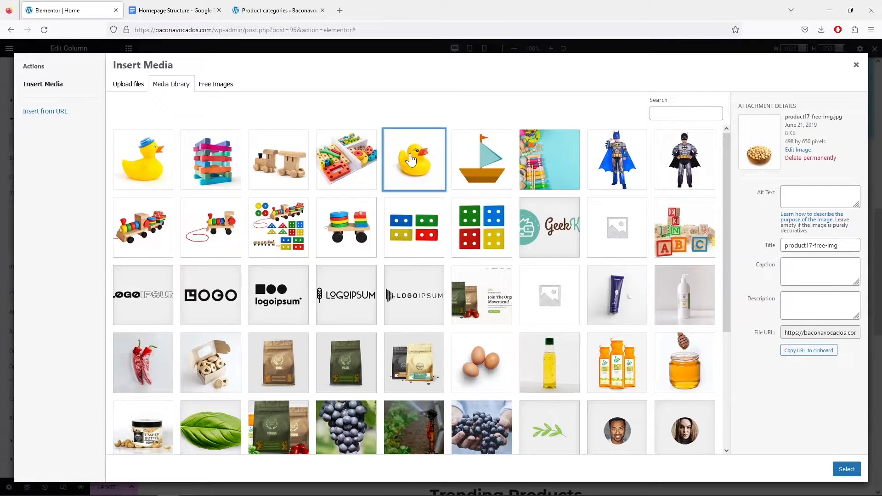
pyautogui.click(835, 470)
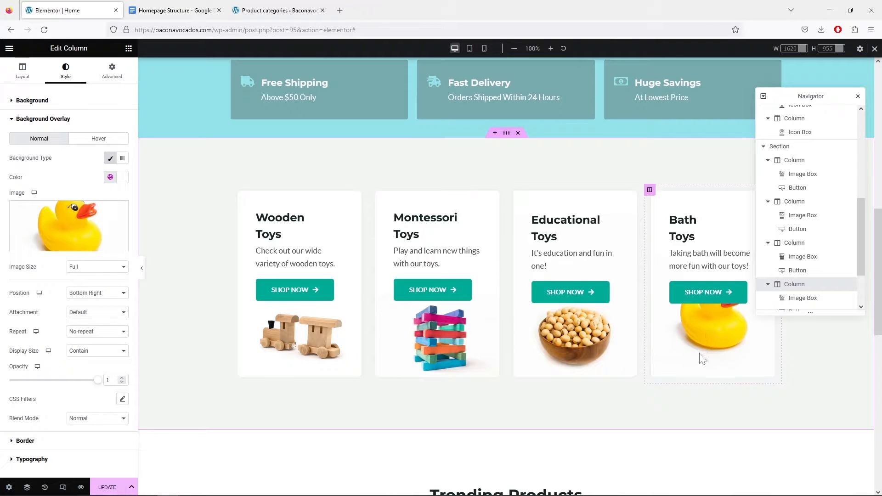
# Set the Bath Toys column's overlay image position to Custom with a Y position of 190 px.
pyautogui.click(105, 298)
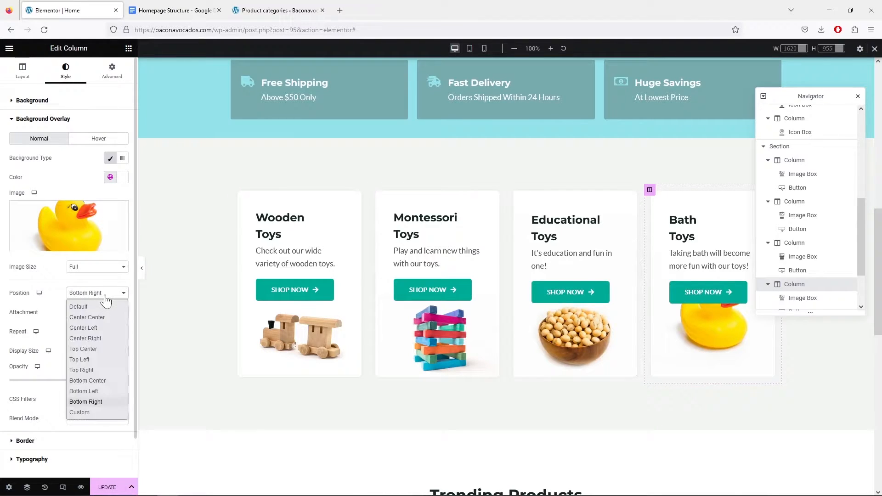
pyautogui.click(102, 412)
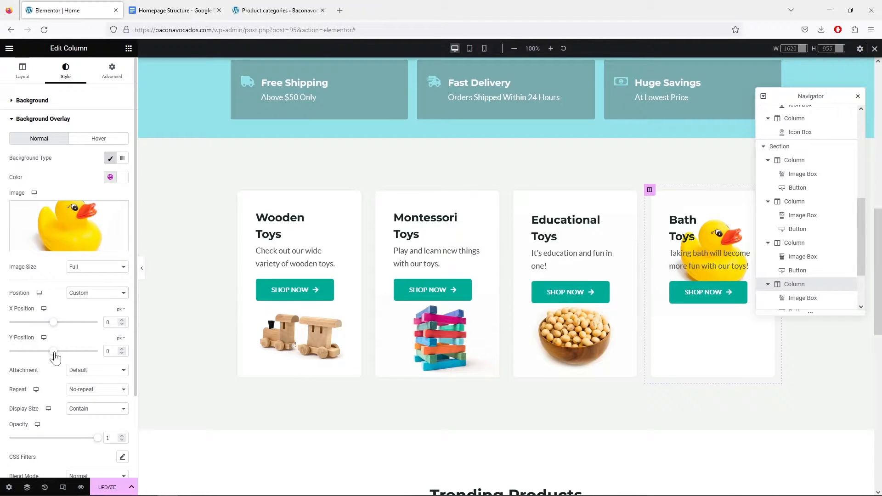
pyautogui.moveTo(54, 353); pyautogui.dragTo(66, 359)
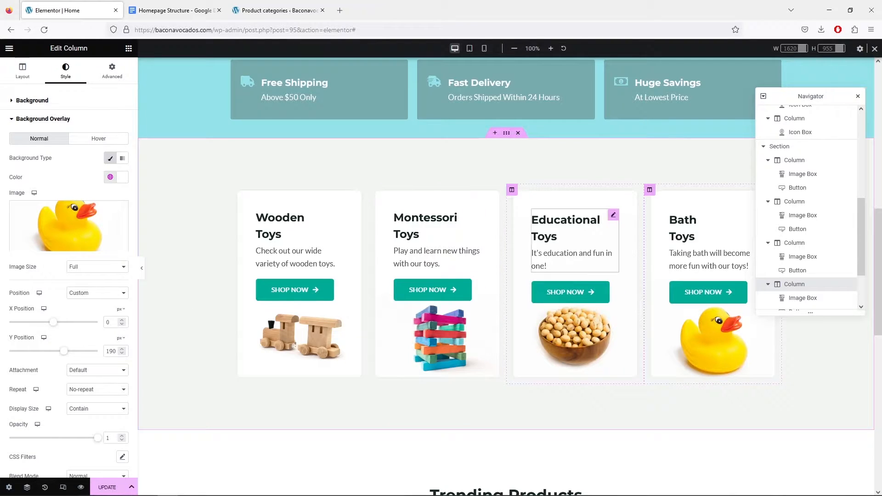
# Reselect the wooden construction set photo as the Educational Toys column's background image.
pyautogui.click(513, 192)
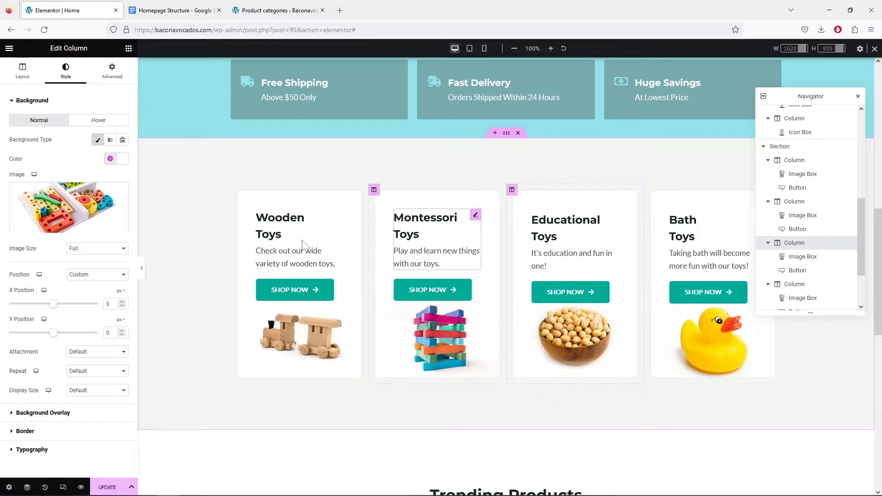
pyautogui.click(85, 202)
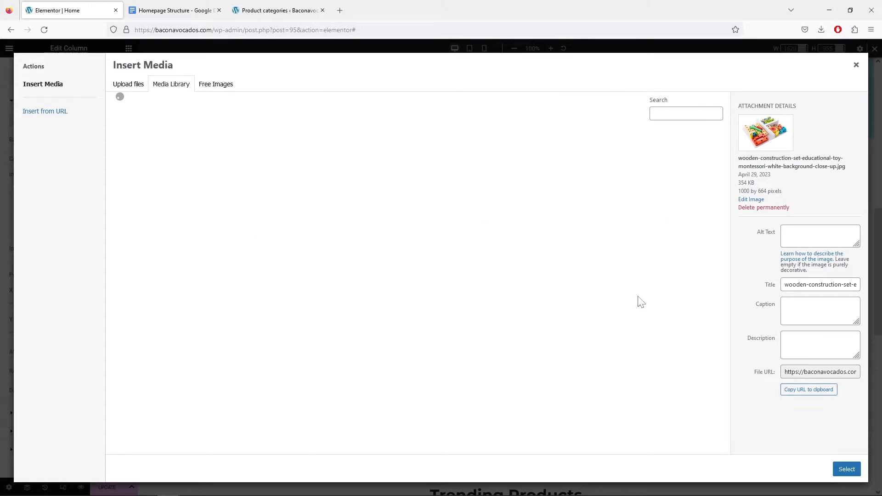
pyautogui.click(845, 468)
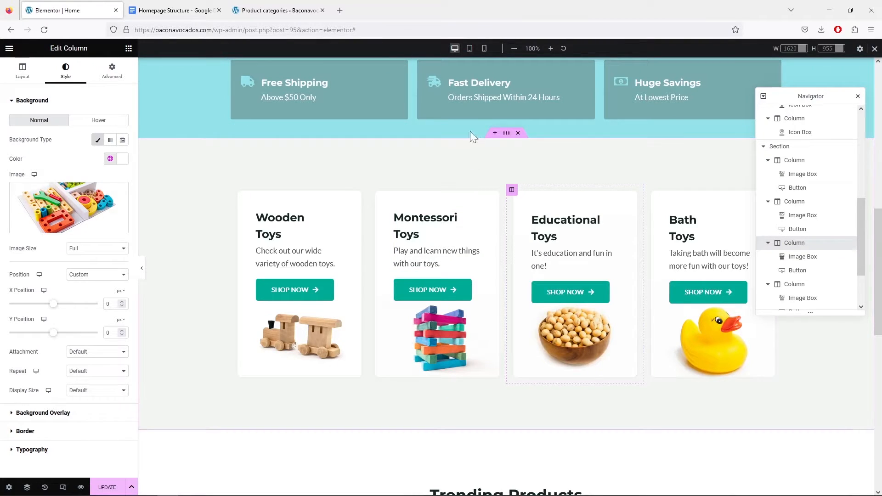
# Examine the icon box section and the toy category boxes in the tablet and mobile previews.
pyautogui.click(469, 49)
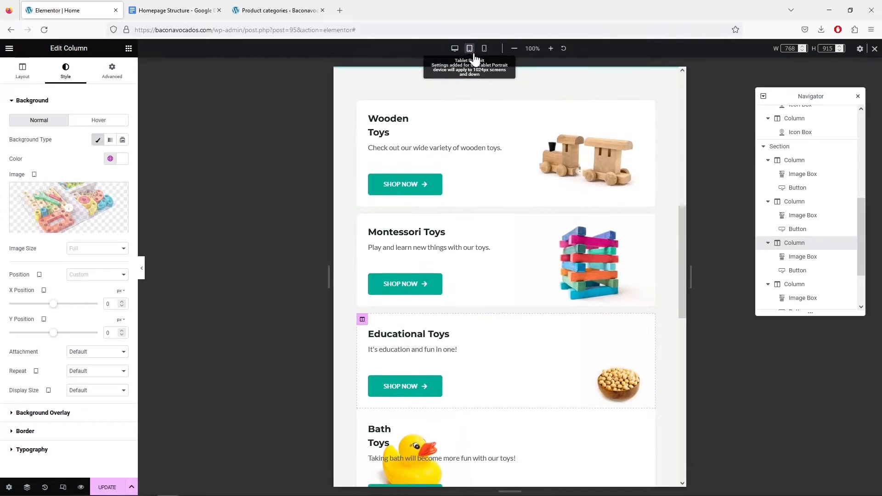
pyautogui.scroll(-2, 556, 184)
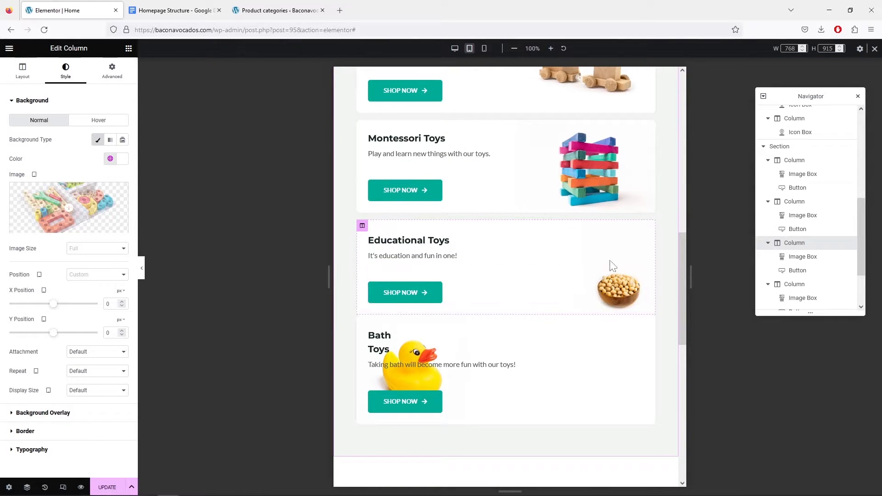
pyautogui.click(485, 49)
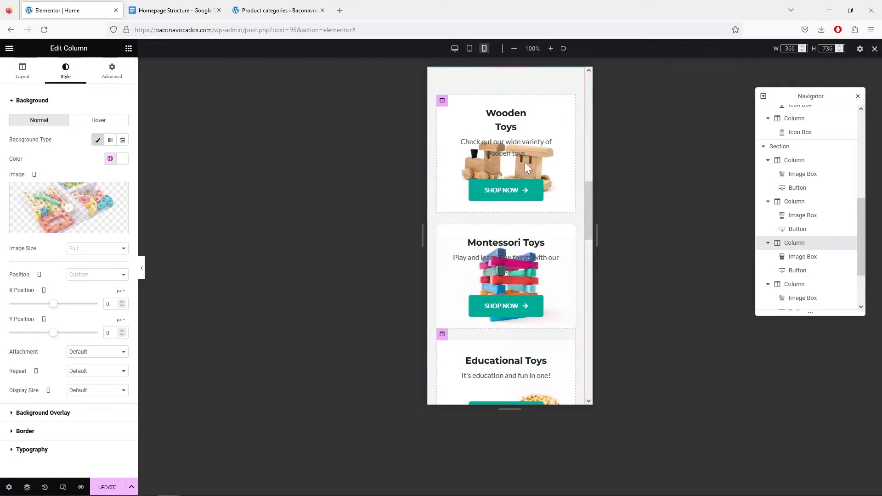
pyautogui.scroll(1, 544, 177)
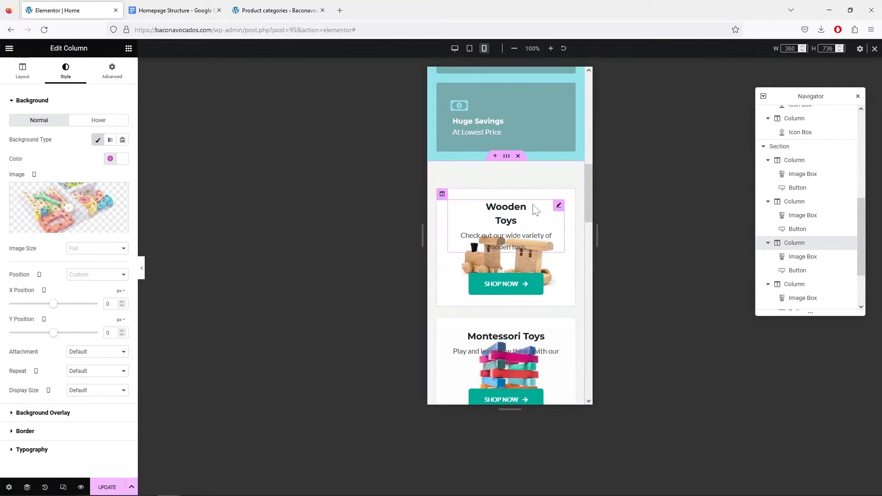
pyautogui.scroll(4, 537, 202)
pyautogui.scroll(-5, 538, 199)
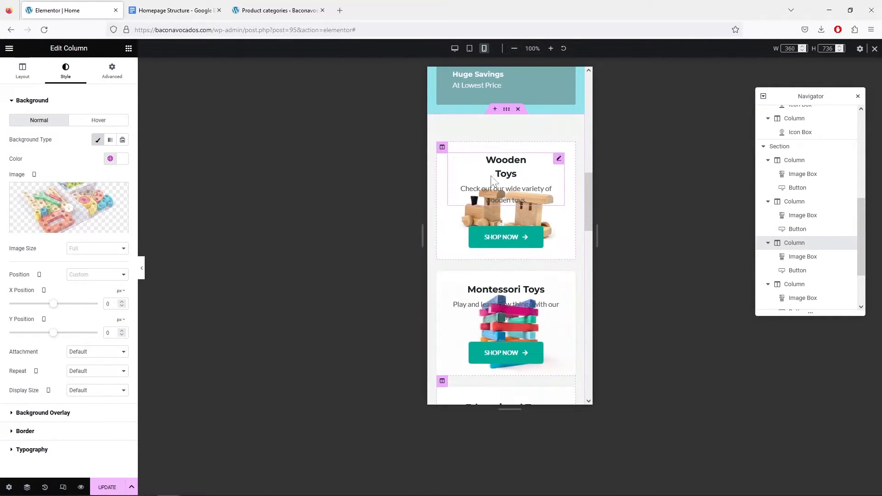
pyautogui.click(469, 49)
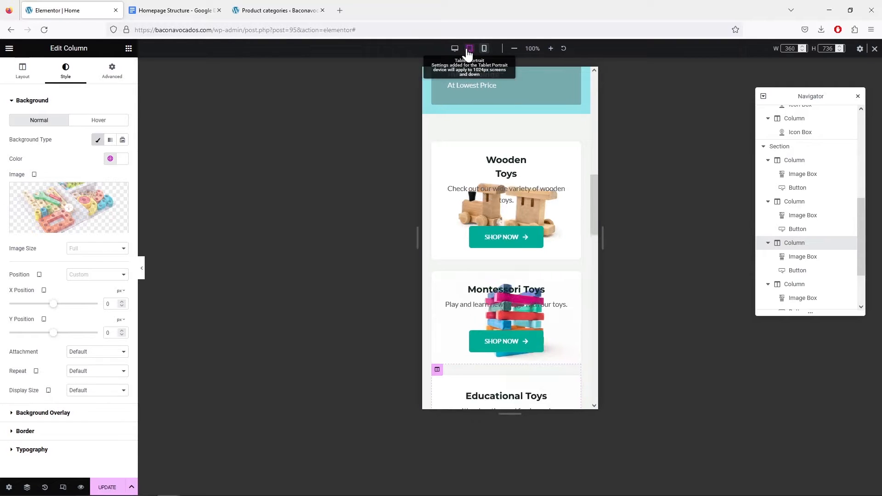
pyautogui.scroll(6, 550, 194)
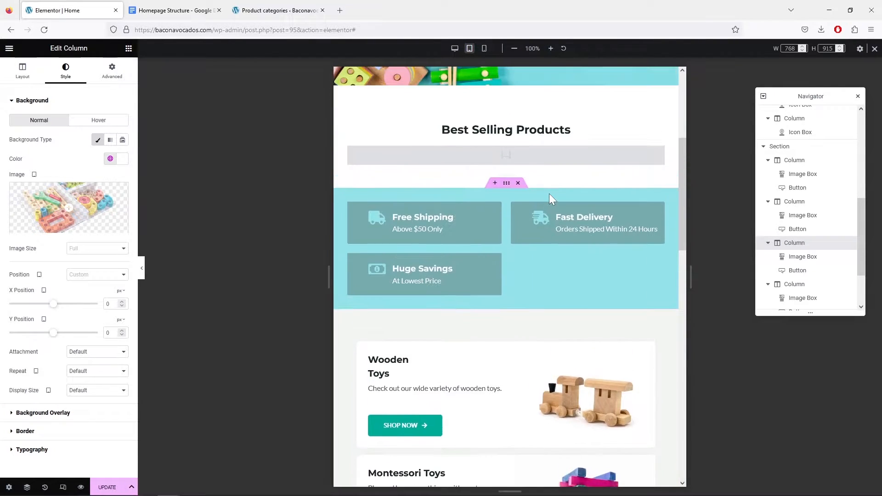
pyautogui.scroll(-1, 550, 194)
pyautogui.scroll(-4, 550, 194)
pyautogui.scroll(5, 550, 194)
# Set the icon box section's tablet padding to 25 px on all four sides.
pyautogui.click(507, 184)
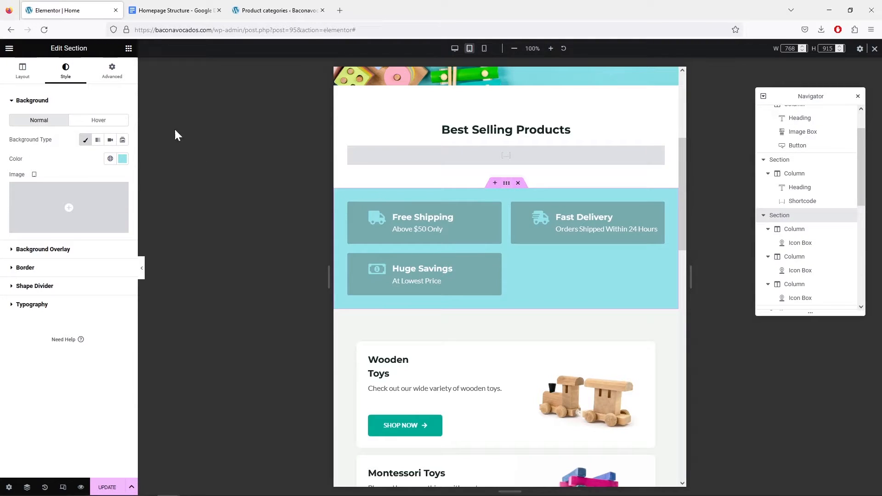
pyautogui.click(112, 73)
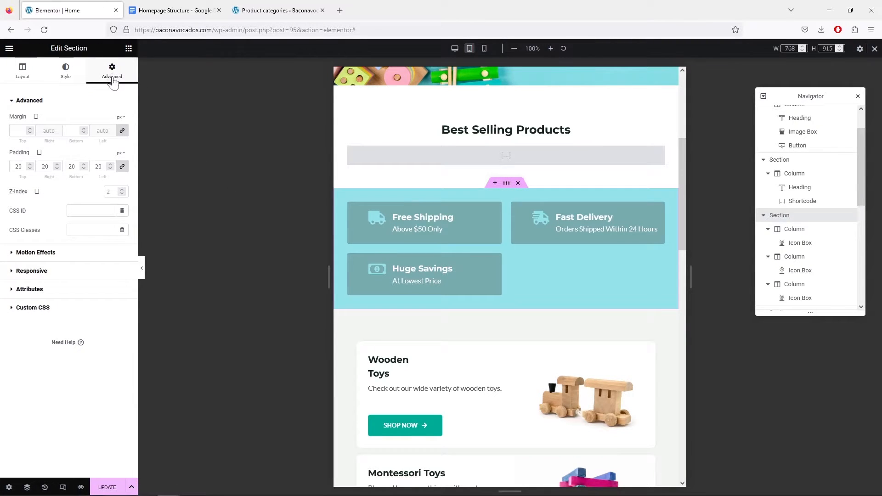
pyautogui.click(57, 164)
pyautogui.click(57, 164)
pyautogui.click(56, 164)
pyautogui.click(57, 163)
pyautogui.click(56, 163)
pyautogui.click(56, 163)
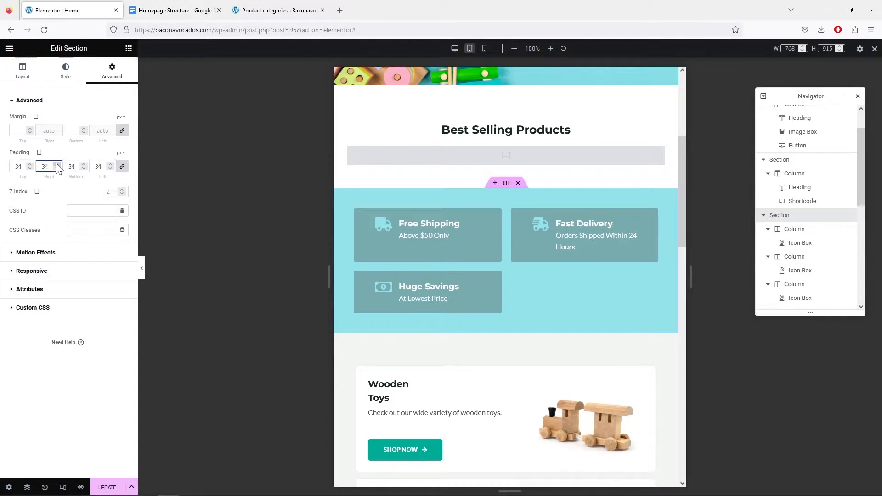
pyautogui.click(57, 169)
pyautogui.click(57, 169)
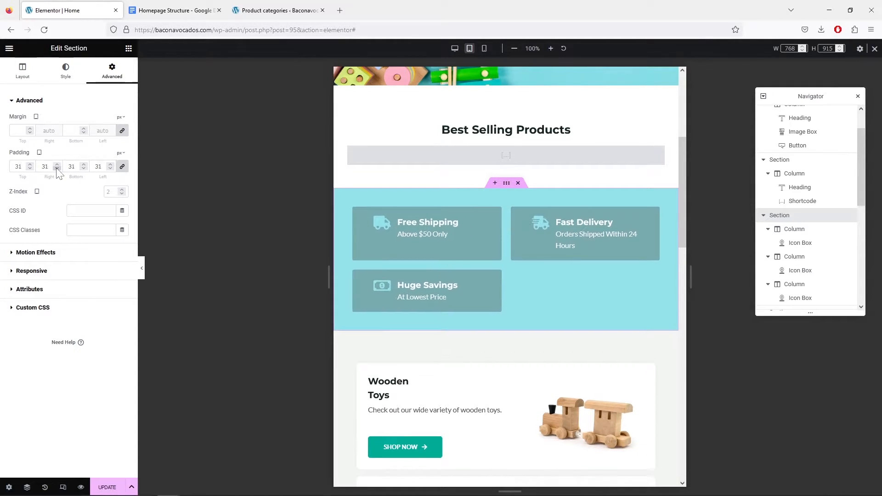
pyautogui.click(57, 170)
pyautogui.click(57, 169)
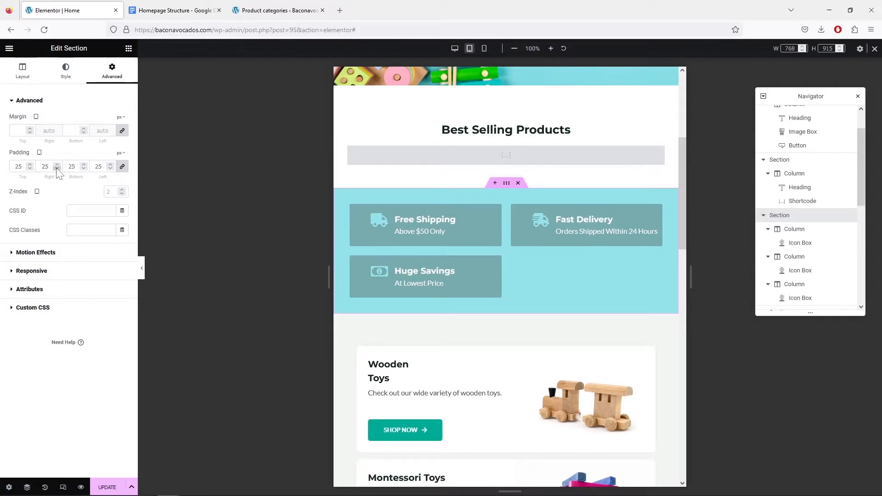
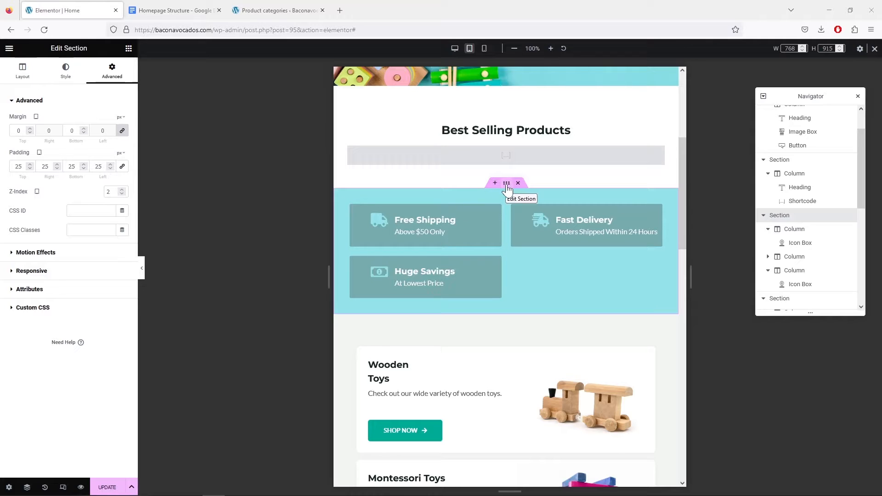
# Set the Free Shipping column's tablet width to 100%.
pyautogui.click(351, 208)
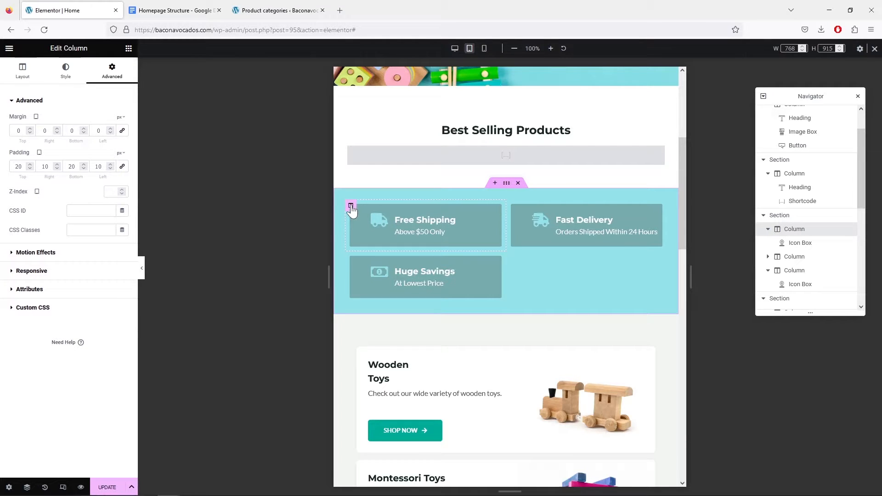
pyautogui.click(22, 73)
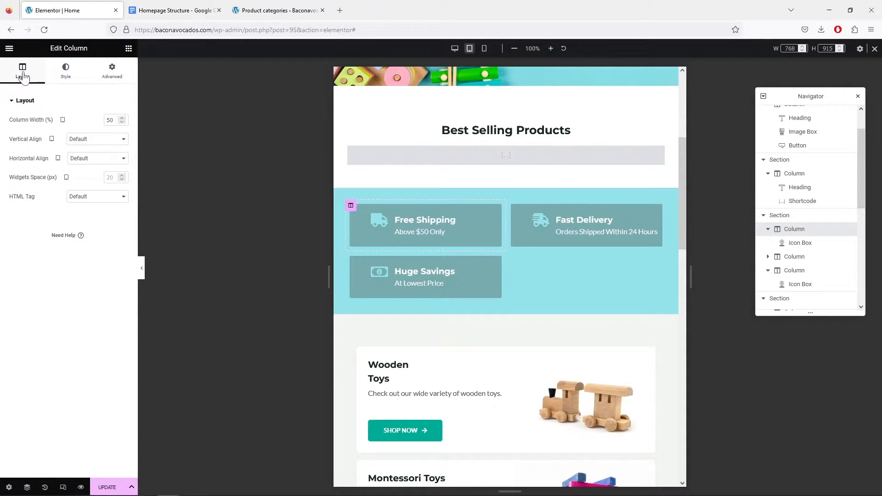
pyautogui.click(121, 118)
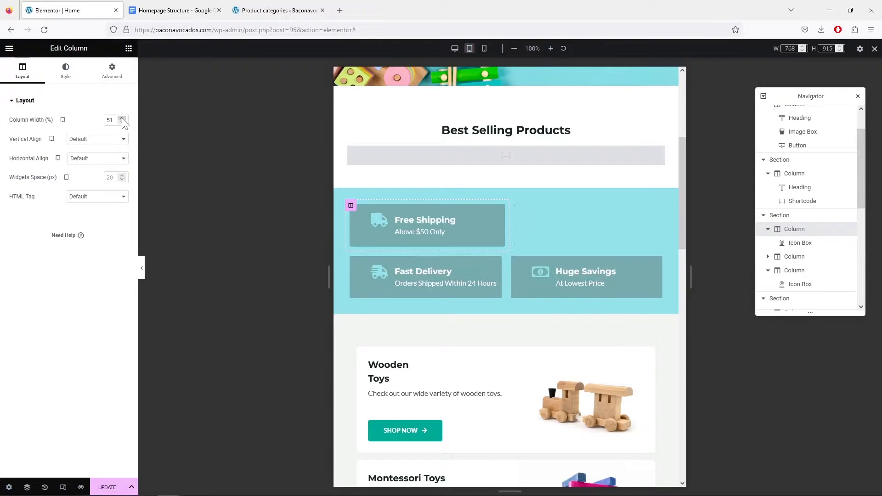
pyautogui.moveTo(122, 118); pyautogui.dragTo(123, 119)
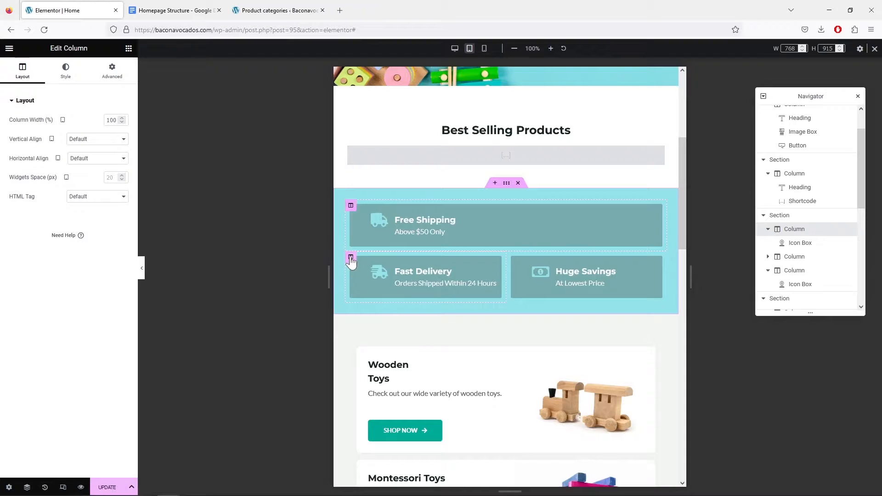
# Set the tablet width of the Fast Delivery and Huge Savings columns to 100%.
pyautogui.click(350, 257)
pyautogui.moveTo(122, 118); pyautogui.dragTo(123, 119)
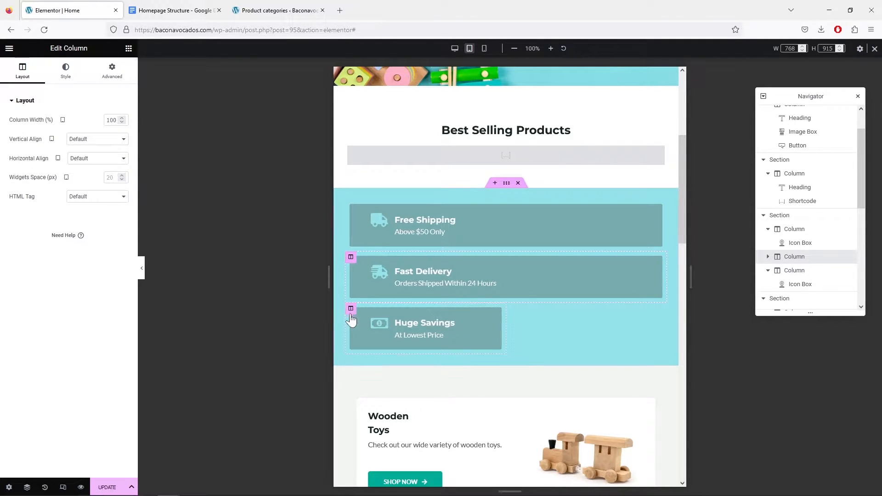
pyautogui.click(350, 311)
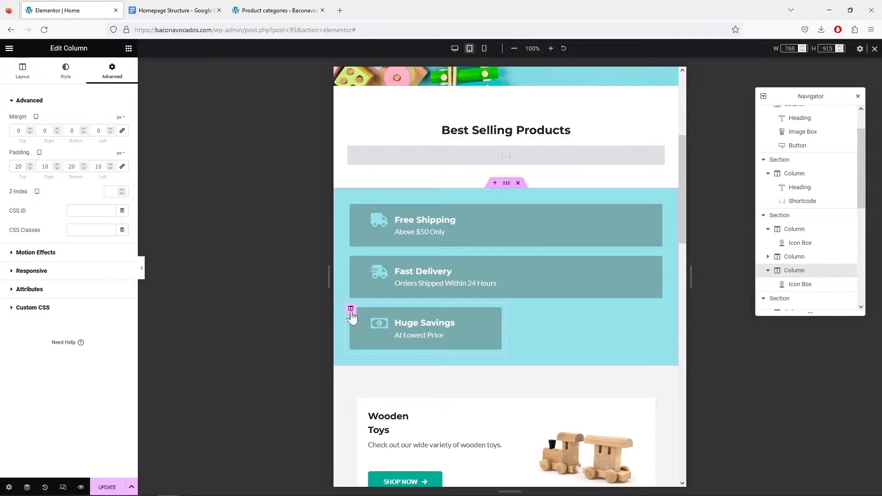
pyautogui.click(23, 74)
pyautogui.moveTo(122, 118); pyautogui.dragTo(123, 121)
pyautogui.moveTo(122, 120); pyautogui.dragTo(123, 120)
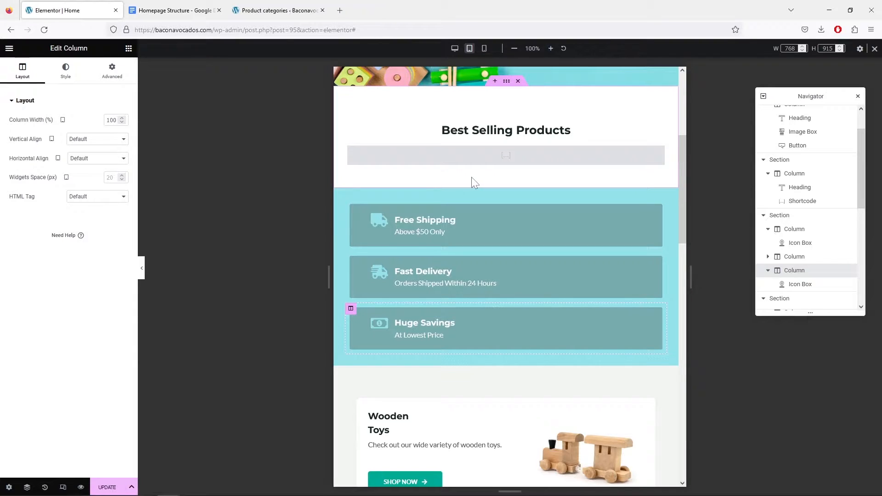
# Compare the icon boxes and toy category boxes across the desktop, tablet and mobile previews.
pyautogui.click(455, 48)
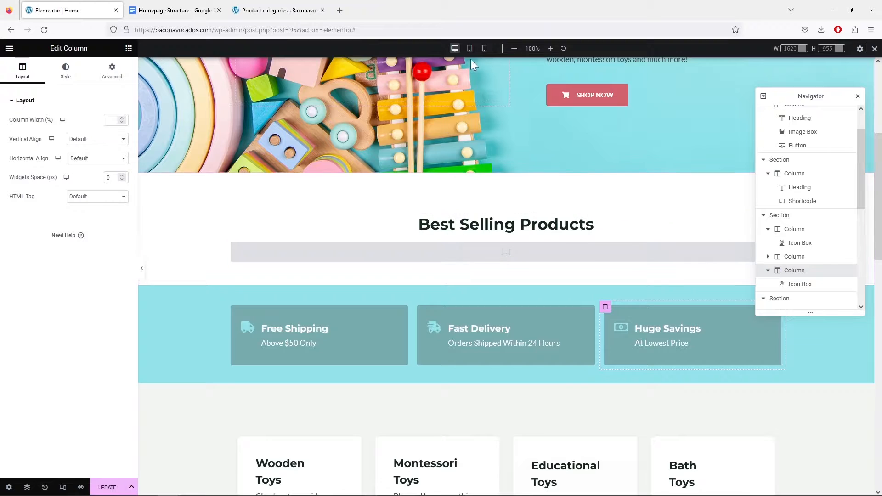
pyautogui.scroll(-5, 481, 208)
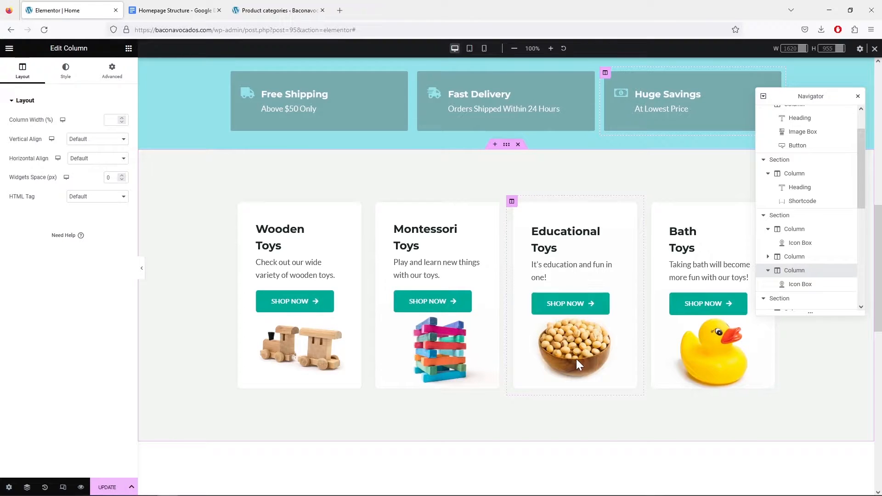
pyautogui.scroll(5, 576, 354)
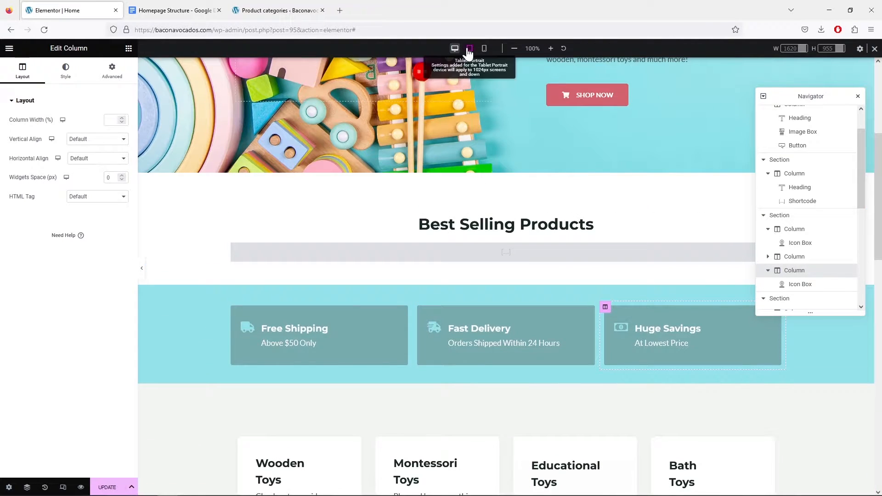
pyautogui.click(469, 48)
pyautogui.scroll(-3, 589, 198)
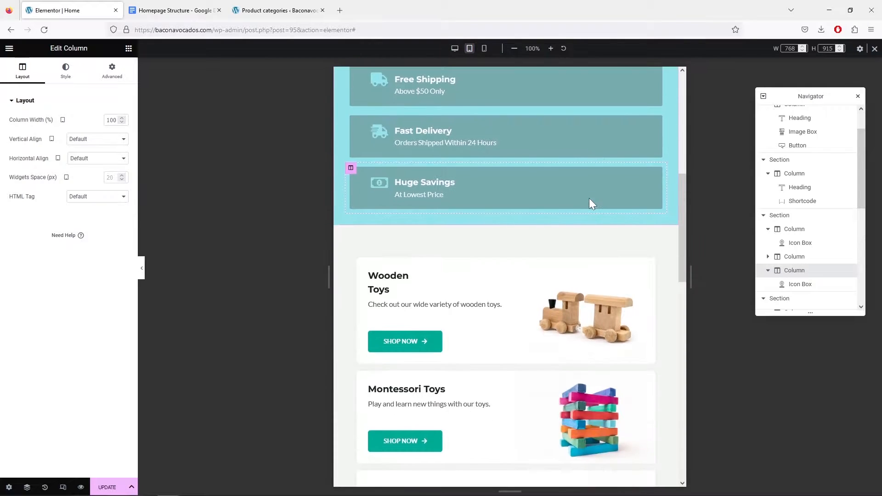
pyautogui.scroll(4, 589, 198)
pyautogui.click(485, 48)
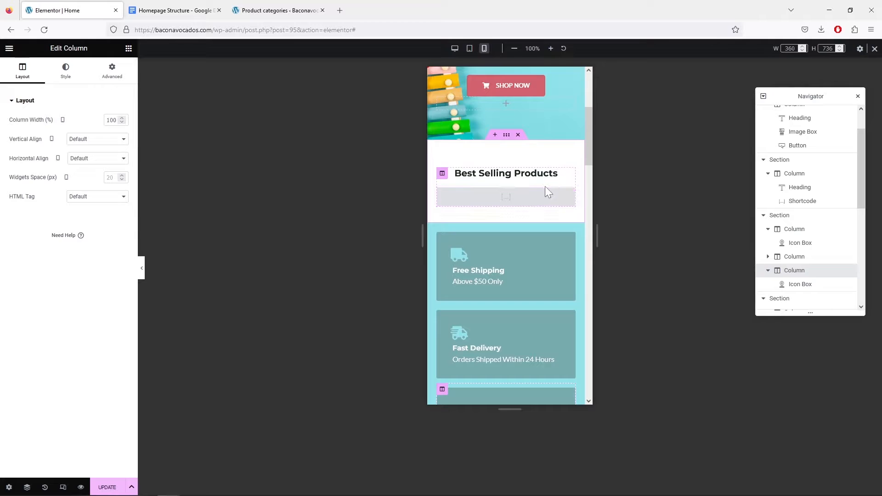
pyautogui.scroll(-4, 543, 187)
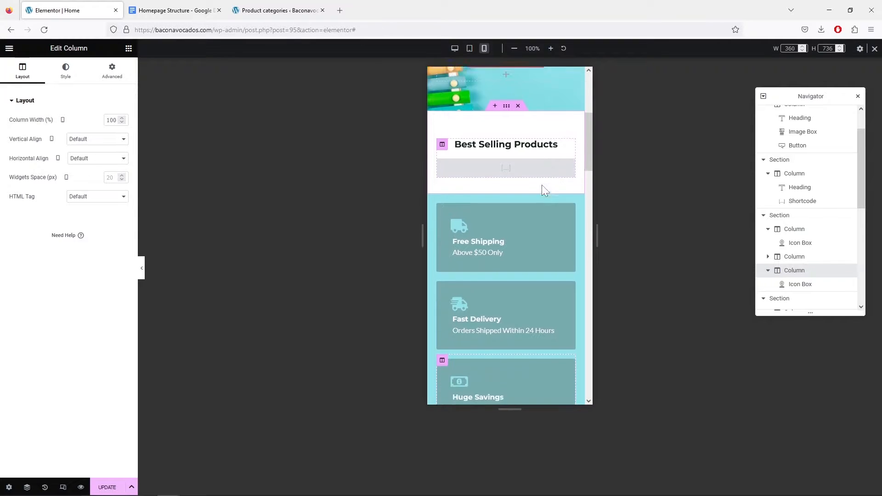
pyautogui.scroll(6, 544, 188)
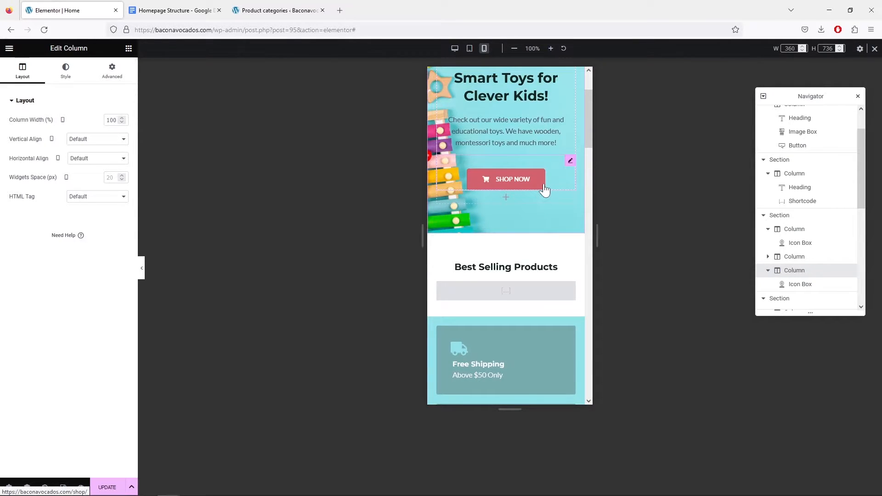
# Set the Wooden Toys column's mobile padding to 60 px at the top, right and left, and 160 px at the bottom.
pyautogui.scroll(-8, 544, 187)
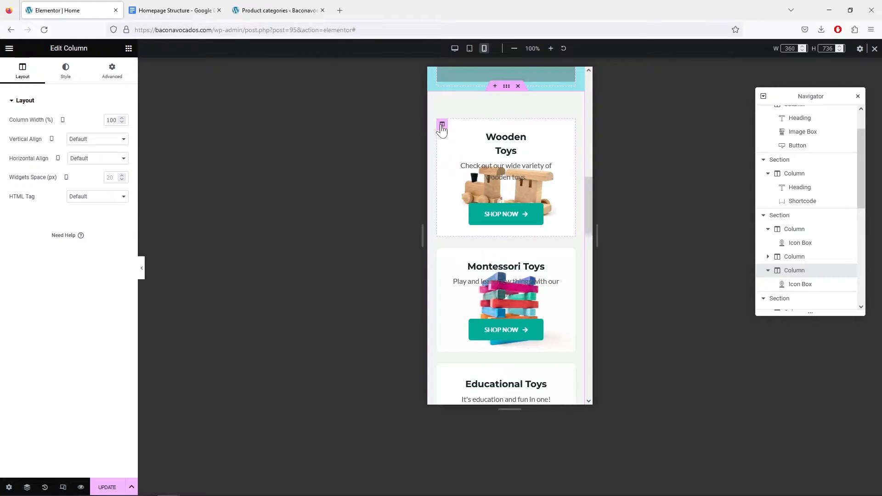
pyautogui.click(442, 126)
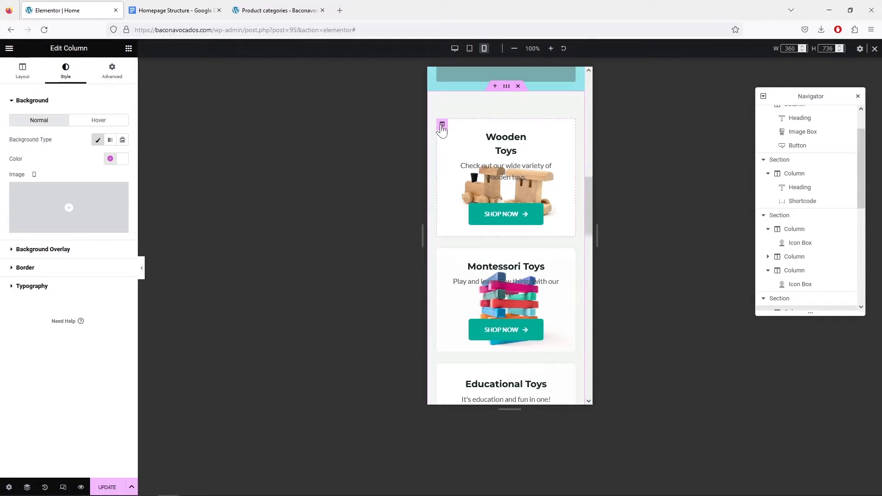
pyautogui.click(18, 73)
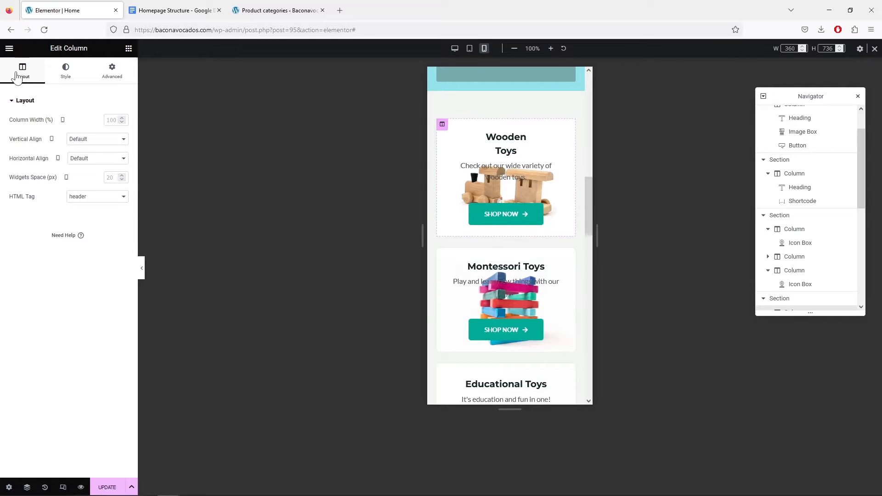
pyautogui.click(110, 74)
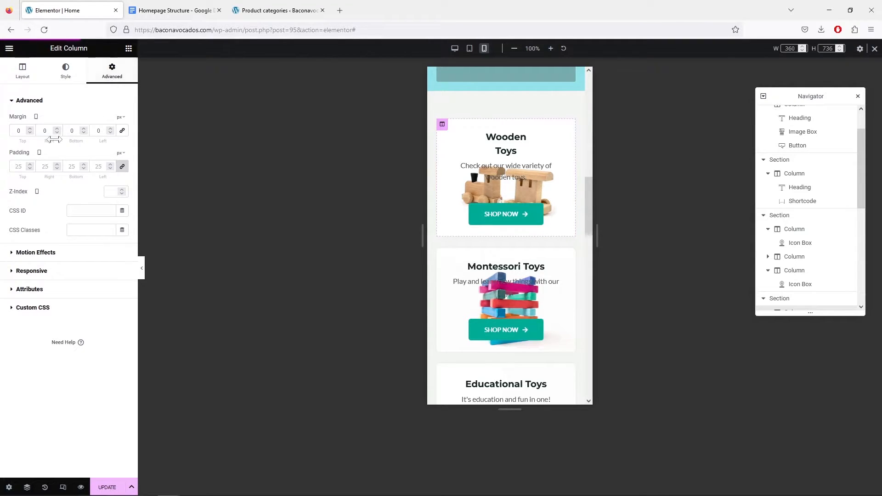
pyautogui.click(30, 165)
pyautogui.click(29, 165)
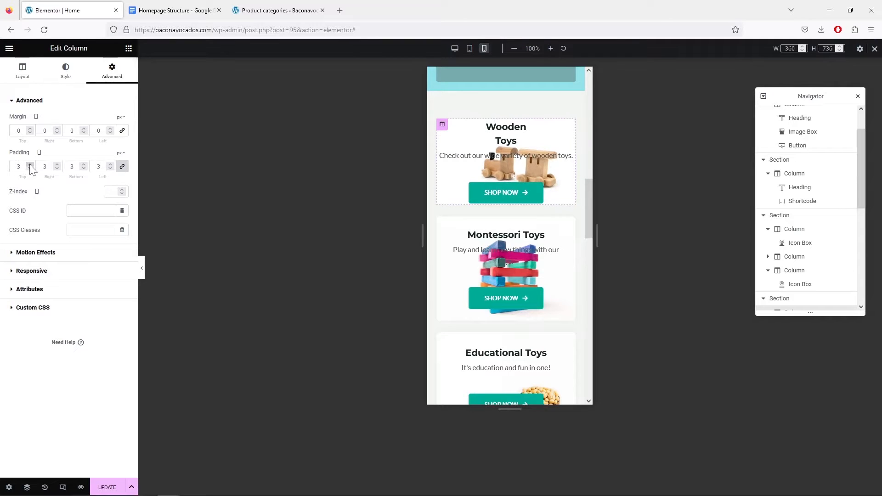
pyautogui.click(29, 165)
pyautogui.click(29, 164)
pyautogui.click(30, 167)
pyautogui.click(30, 166)
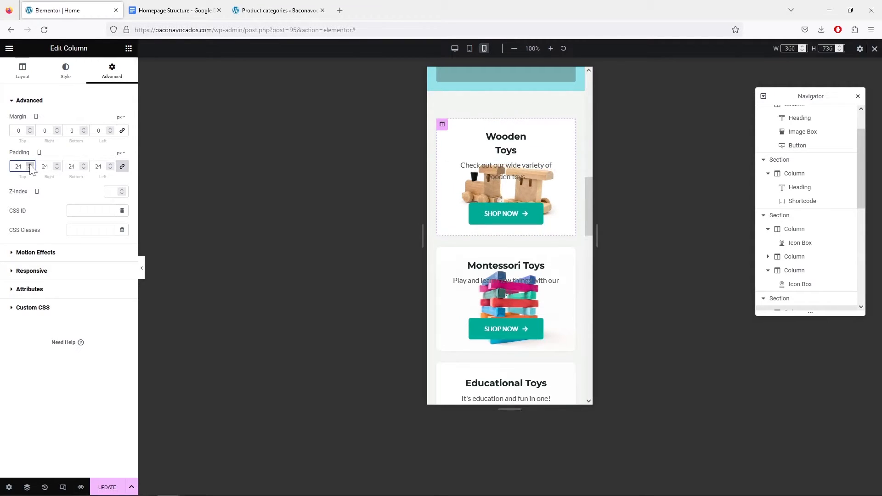
pyautogui.click(29, 166)
pyautogui.click(29, 167)
pyautogui.click(29, 166)
pyautogui.click(29, 166)
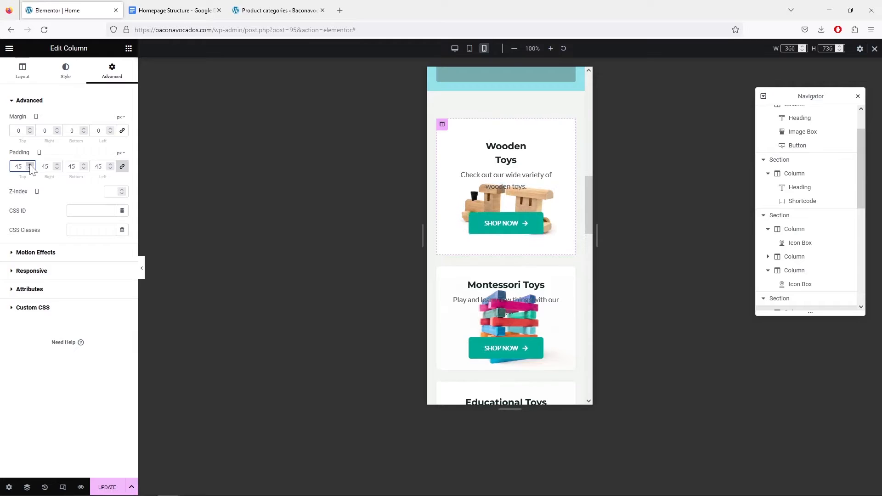
pyautogui.click(29, 166)
pyautogui.click(29, 166)
pyautogui.click(30, 166)
pyautogui.click(30, 166)
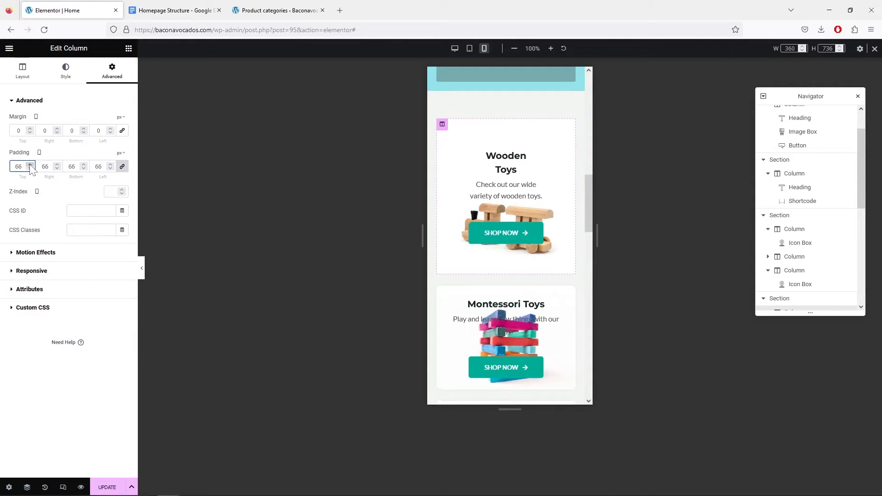
pyautogui.click(30, 166)
pyautogui.click(30, 166)
pyautogui.click(30, 166)
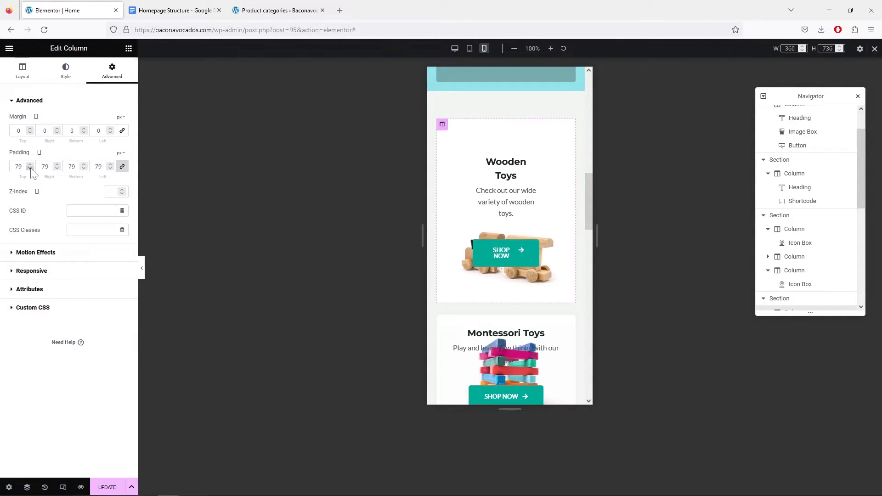
pyautogui.click(30, 168)
pyautogui.click(29, 169)
pyautogui.click(29, 169)
pyautogui.click(30, 168)
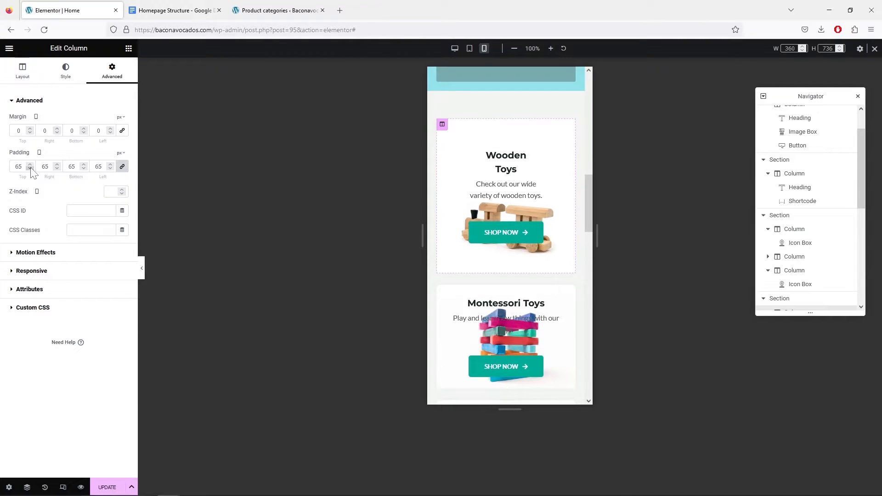
pyautogui.click(30, 168)
pyautogui.click(30, 168)
pyautogui.click(30, 169)
pyautogui.click(30, 169)
pyautogui.click(29, 169)
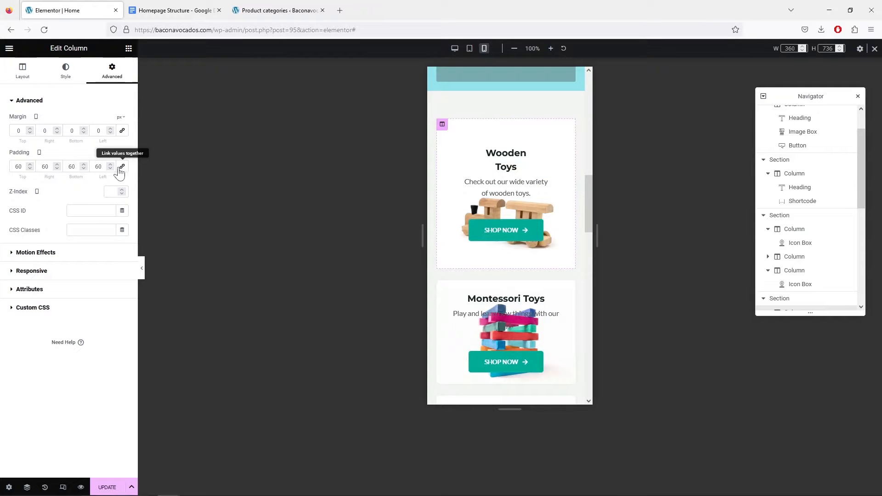
pyautogui.moveTo(84, 166); pyautogui.dragTo(83, 167)
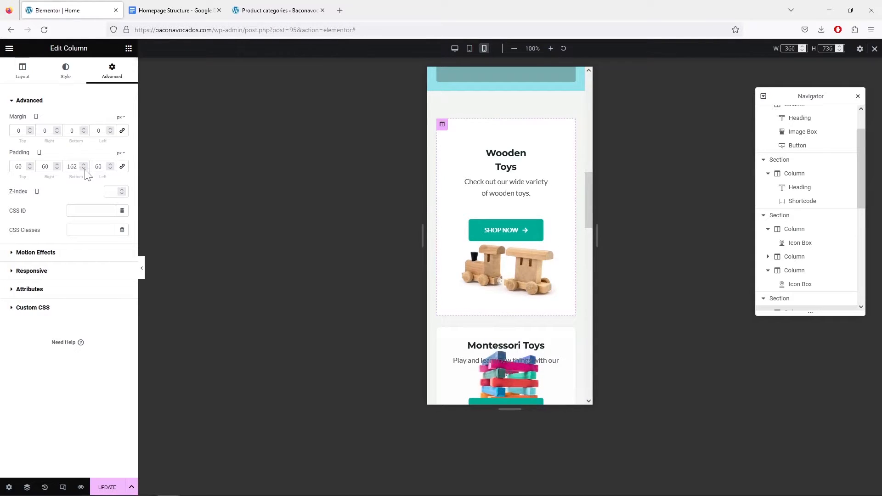
pyautogui.doubleClick(84, 169)
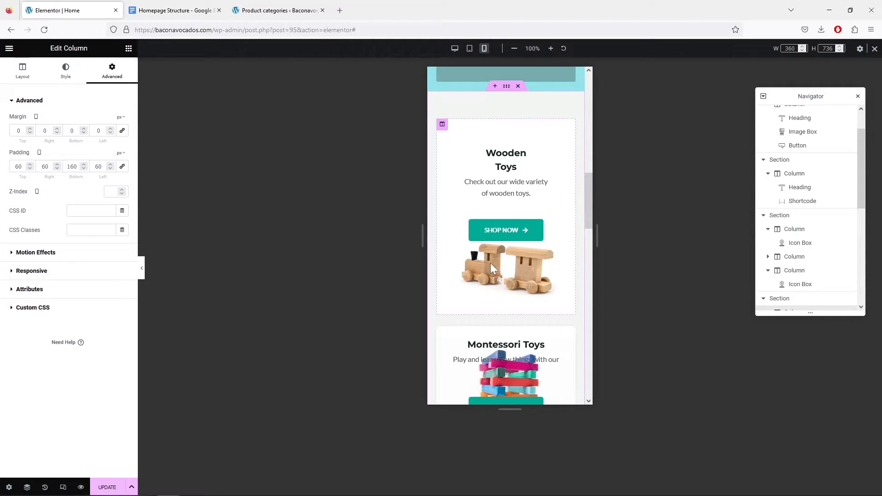
# Choose the wooden train picture from the media library as the Wooden Toys column's mobile background overlay image.
pyautogui.click(67, 75)
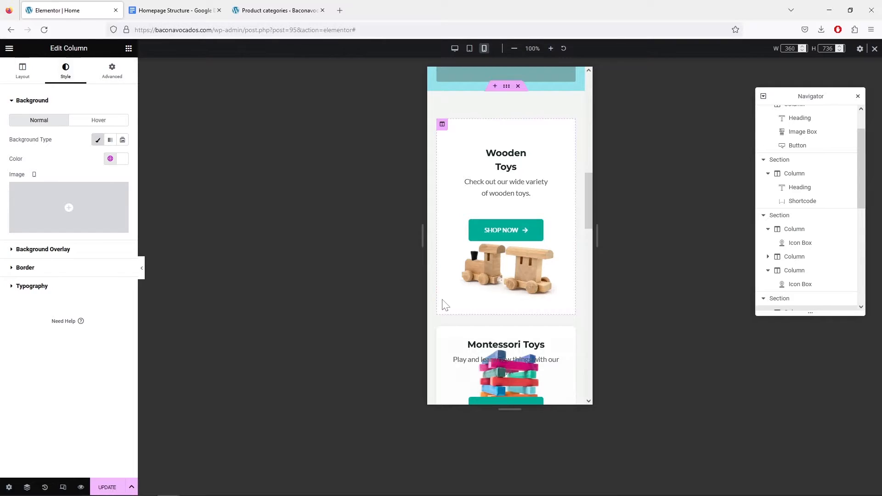
pyautogui.click(12, 252)
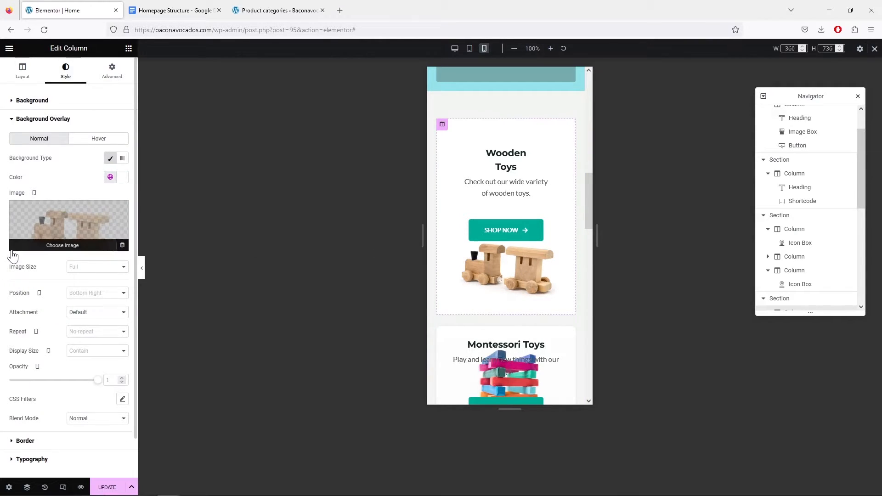
pyautogui.click(72, 221)
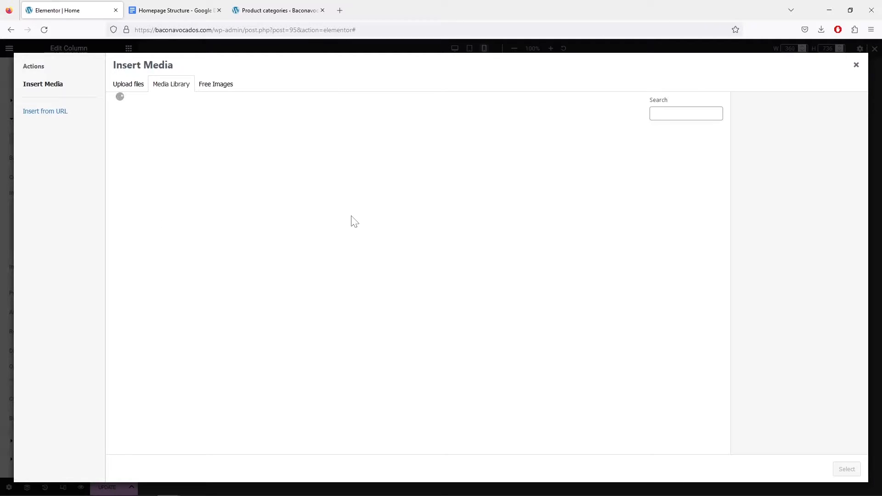
pyautogui.click(266, 165)
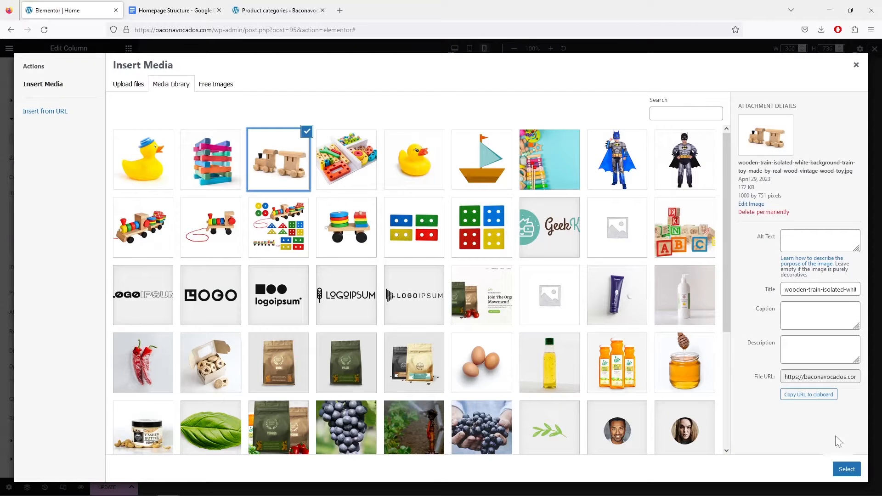
pyautogui.click(847, 469)
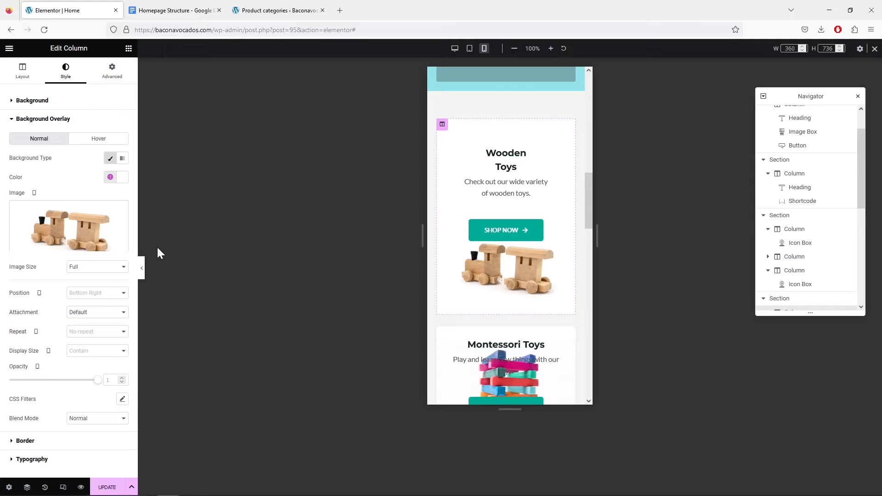
# Give the Wooden Toys column's mobile overlay image a custom position with a Y position of 215 px.
pyautogui.click(114, 295)
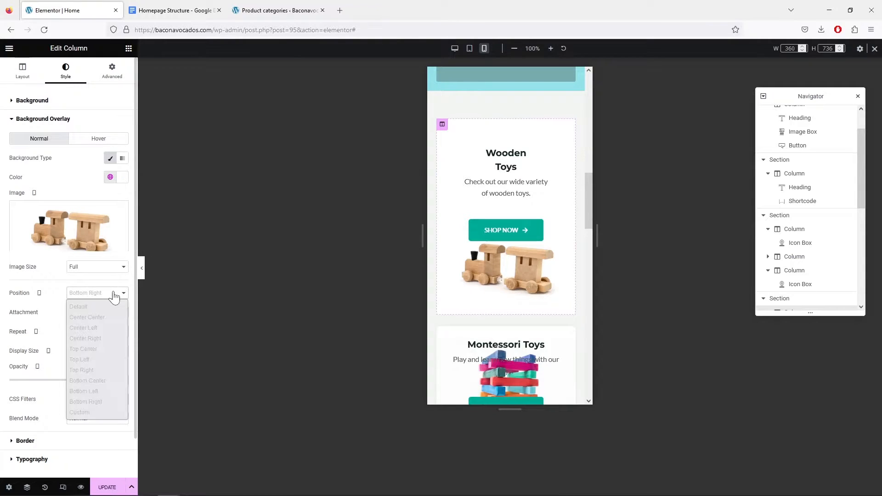
pyautogui.click(103, 412)
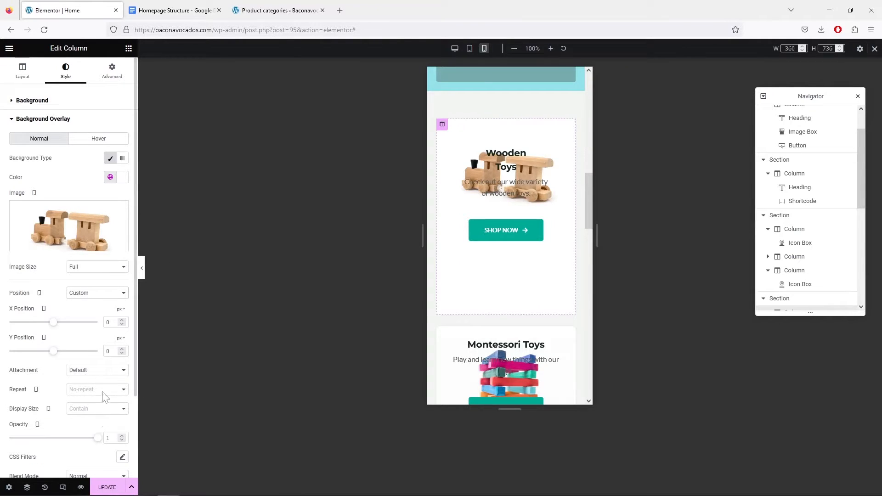
pyautogui.moveTo(53, 323); pyautogui.dragTo(66, 355)
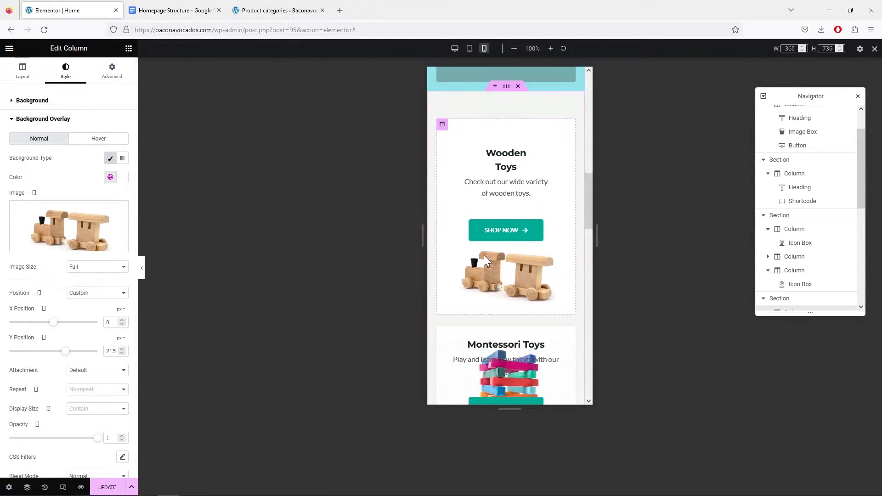
# Set the Montessori Toys column's mobile padding to 60 px on all four sides.
pyautogui.scroll(-5, 510, 266)
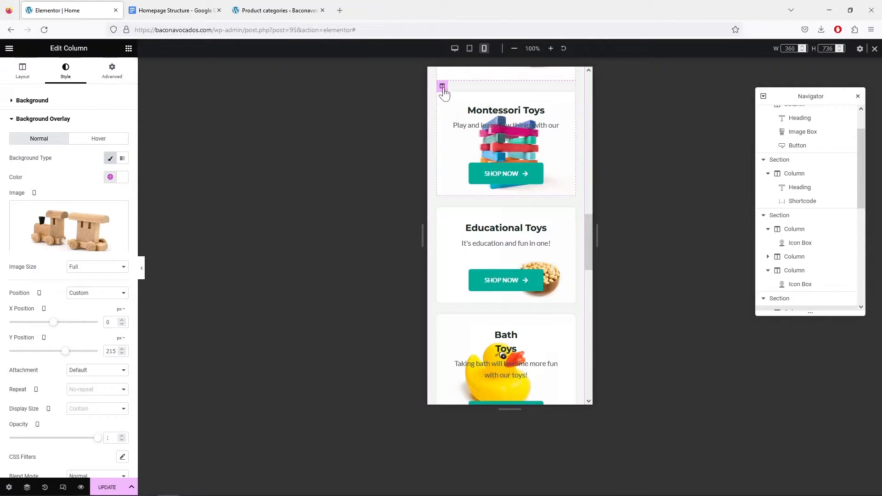
pyautogui.click(443, 87)
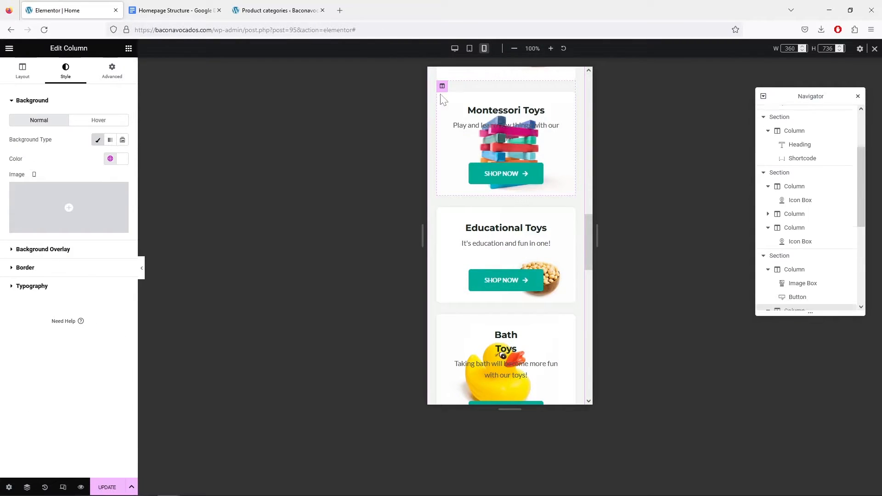
pyautogui.click(111, 72)
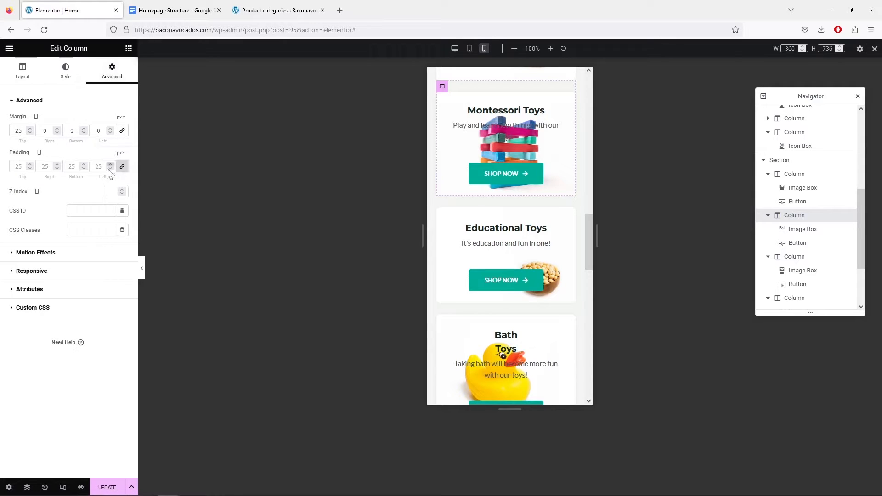
pyautogui.click(31, 164)
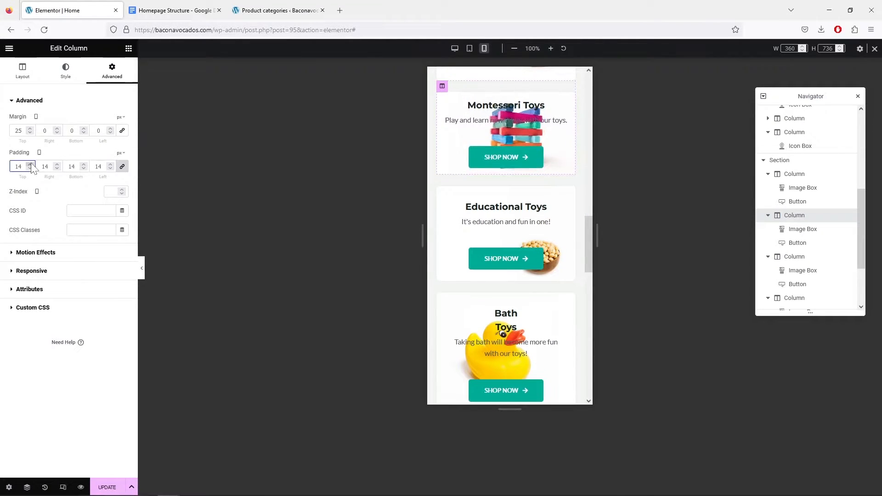
pyautogui.moveTo(30, 165); pyautogui.dragTo(31, 165)
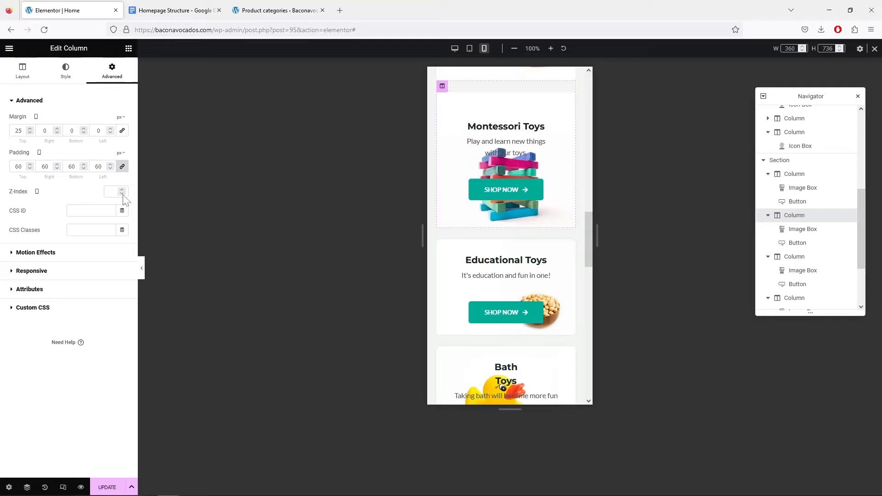
# Unlink the Montessori Toys column's mobile padding values and set the bottom padding to 160 px.
pyautogui.click(122, 167)
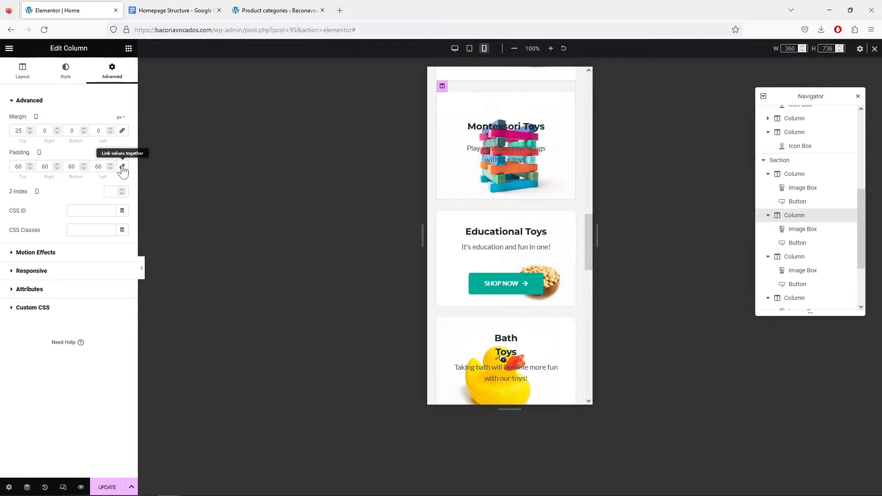
pyautogui.moveTo(83, 164); pyautogui.dragTo(83, 165)
pyautogui.click(84, 169)
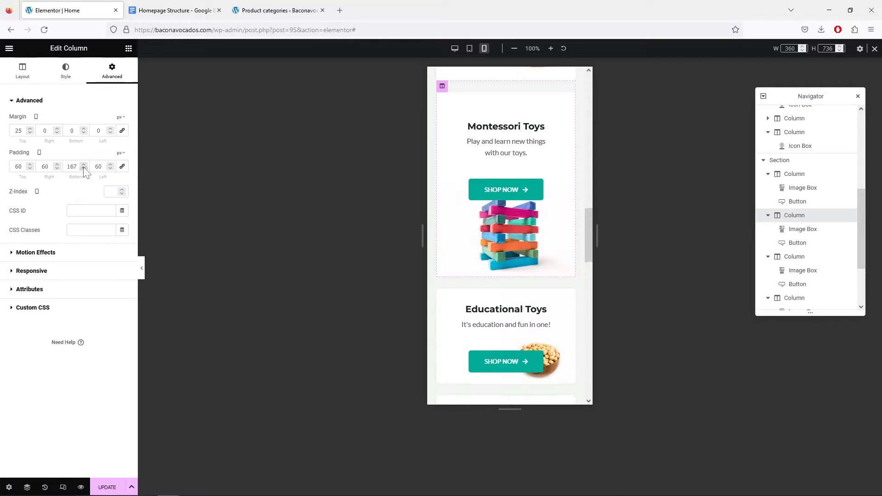
pyautogui.click(84, 168)
pyautogui.click(83, 169)
pyautogui.click(83, 169)
pyautogui.click(83, 167)
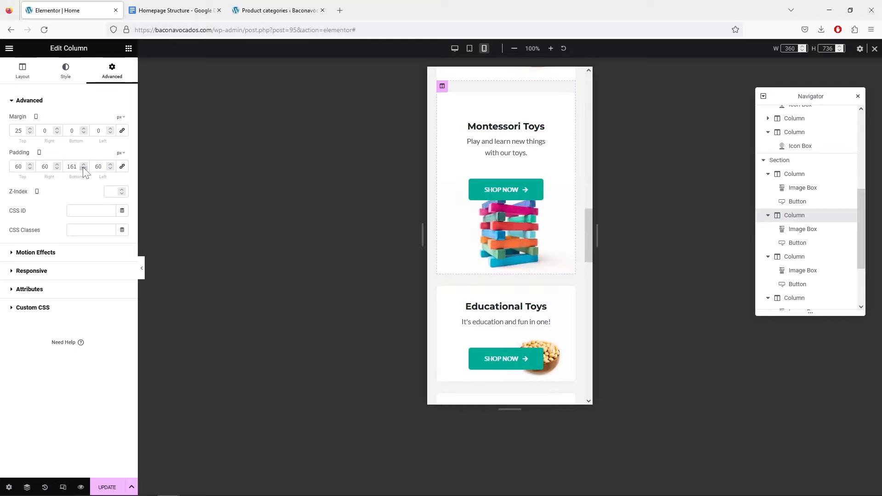
pyautogui.click(83, 167)
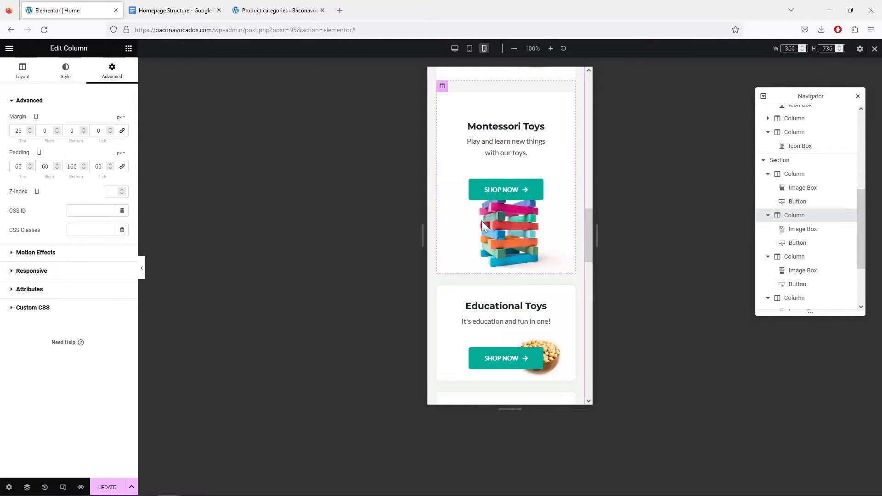
# Choose the colorful block tower picture from the media library as the Montessori Toys column's mobile background overlay image.
pyautogui.click(64, 74)
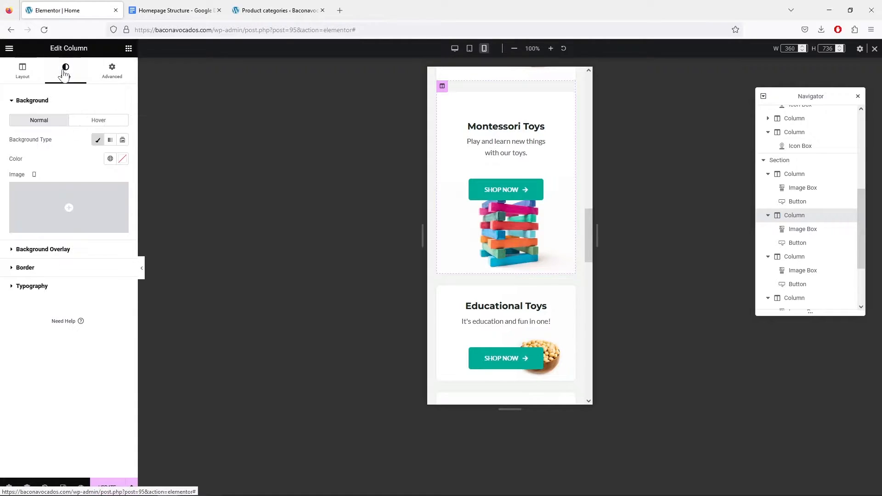
pyautogui.click(14, 252)
pyautogui.click(72, 221)
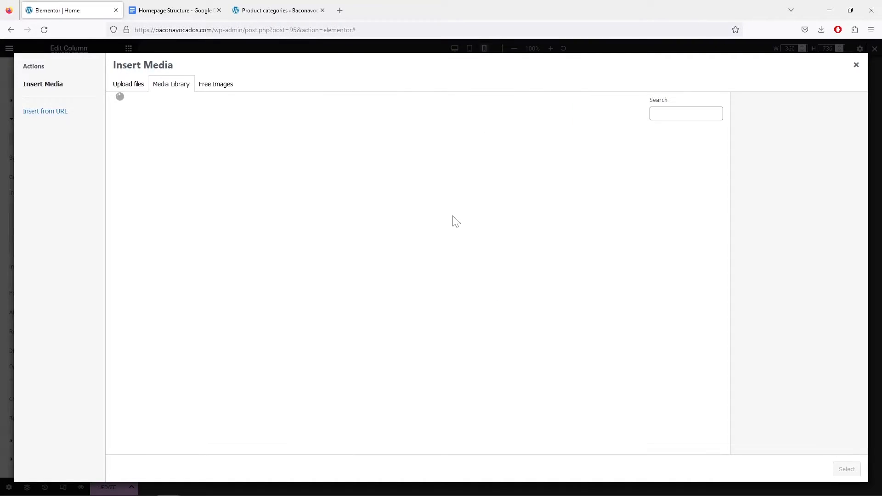
pyautogui.click(213, 164)
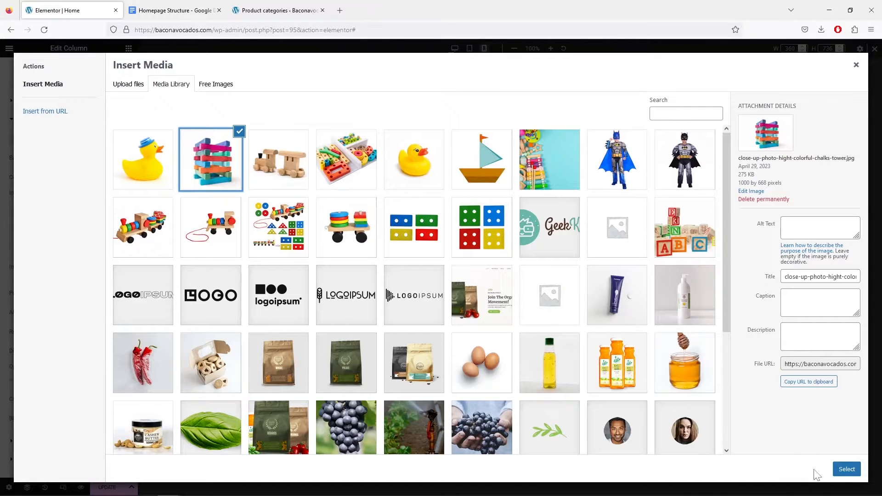
pyautogui.click(846, 469)
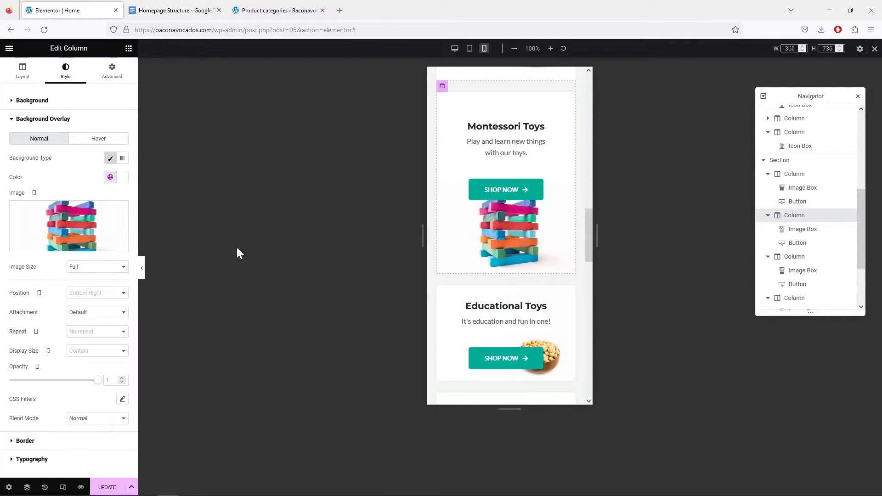
# Give the Montessori Toys column's mobile overlay image a custom position with a Y position of 207 px.
pyautogui.click(108, 297)
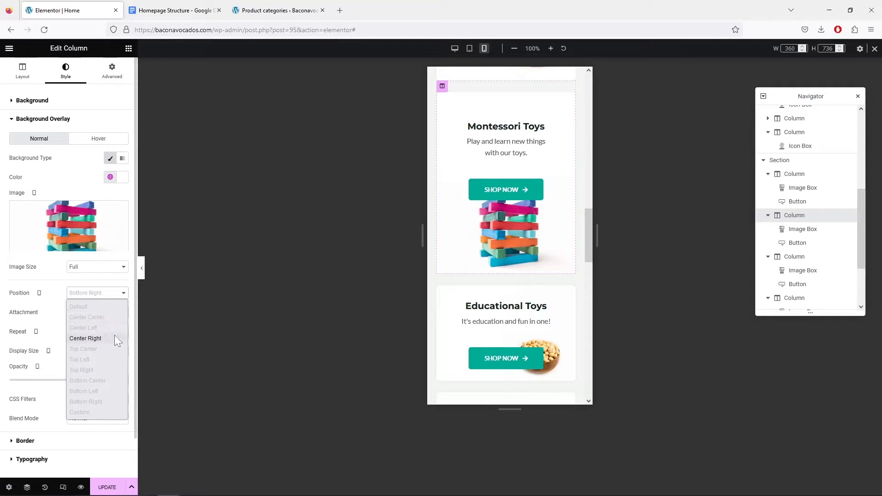
pyautogui.click(96, 411)
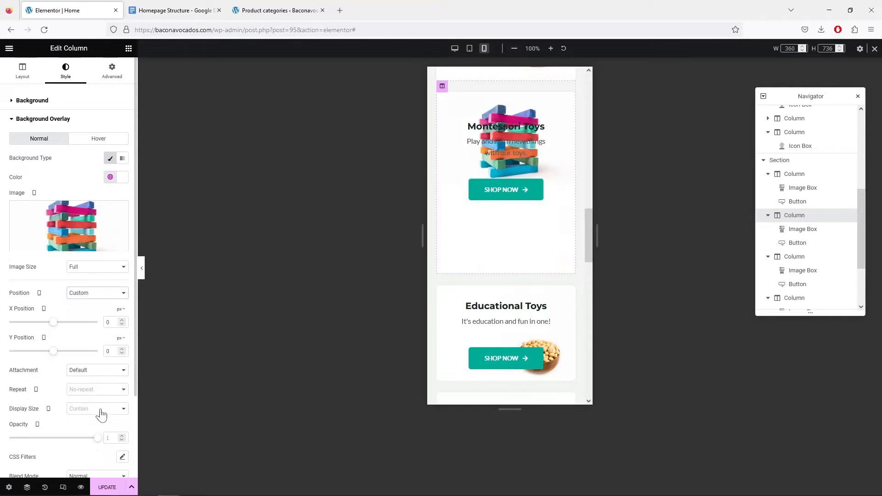
pyautogui.moveTo(53, 351); pyautogui.dragTo(65, 354)
pyautogui.moveTo(66, 352); pyautogui.dragTo(66, 353)
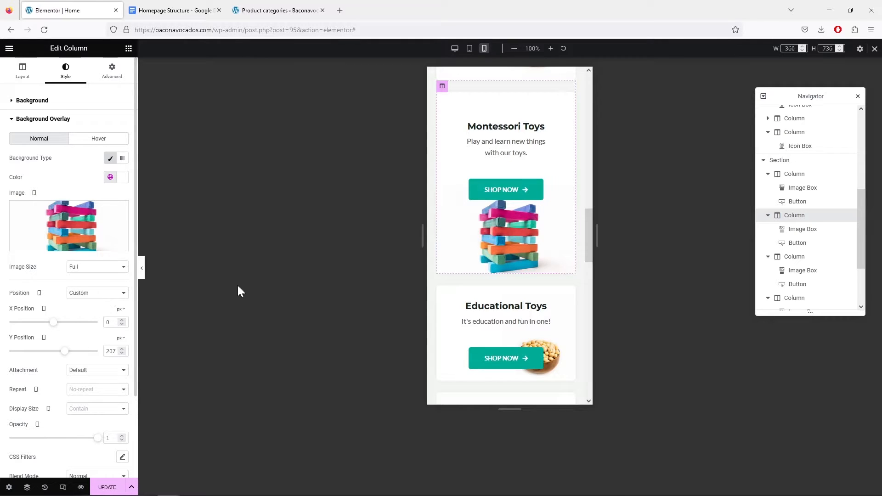
# Choose the wooden construction set picture from the media library as the Educational Toys column's mobile background image.
pyautogui.scroll(-2, 494, 324)
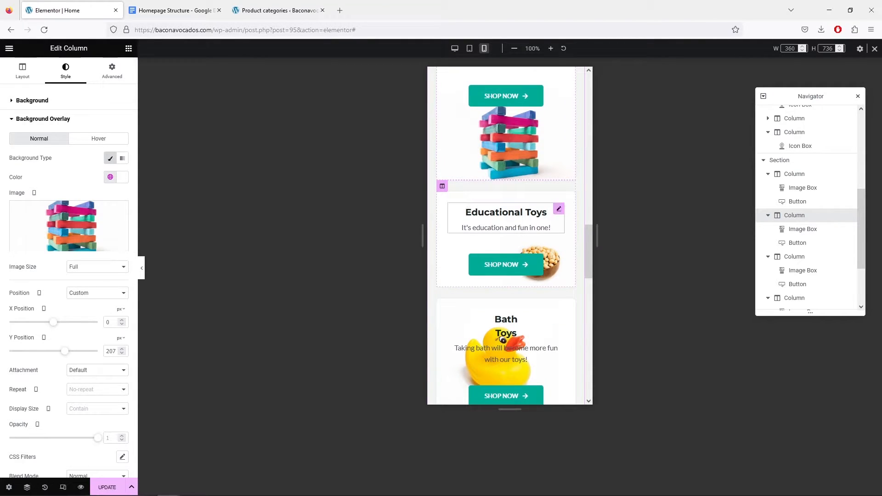
pyautogui.click(442, 186)
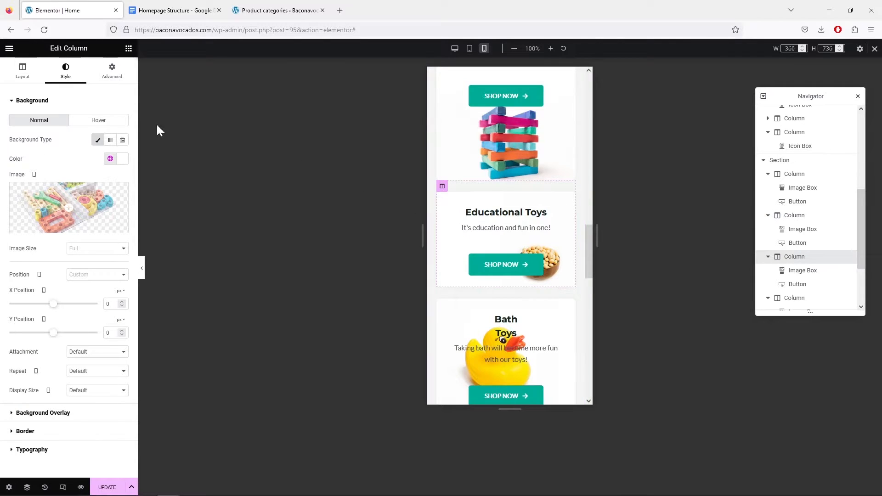
pyautogui.click(91, 227)
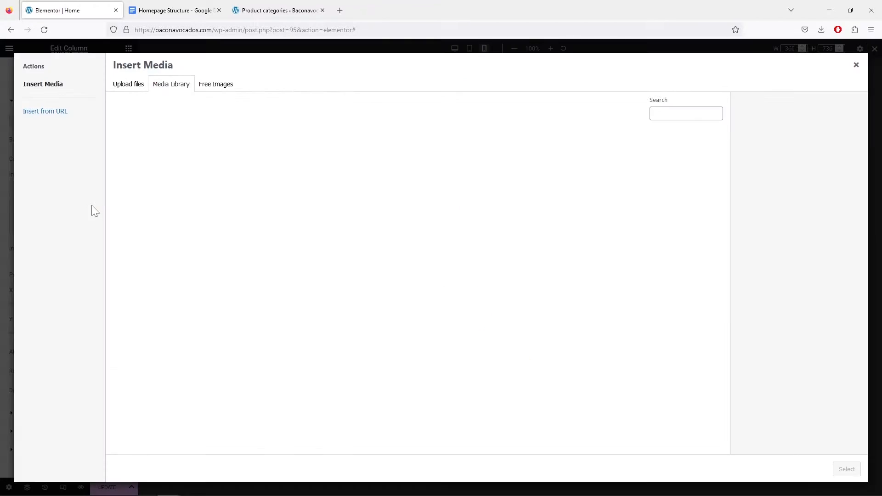
pyautogui.click(359, 179)
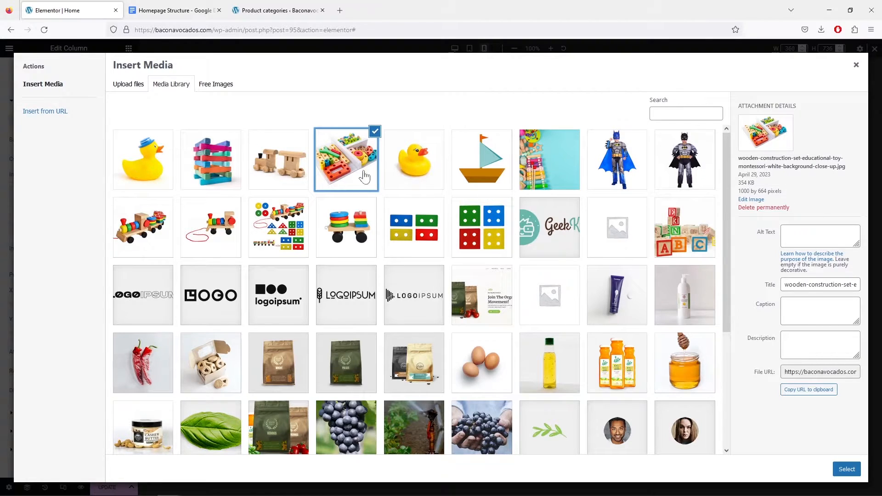
pyautogui.click(842, 470)
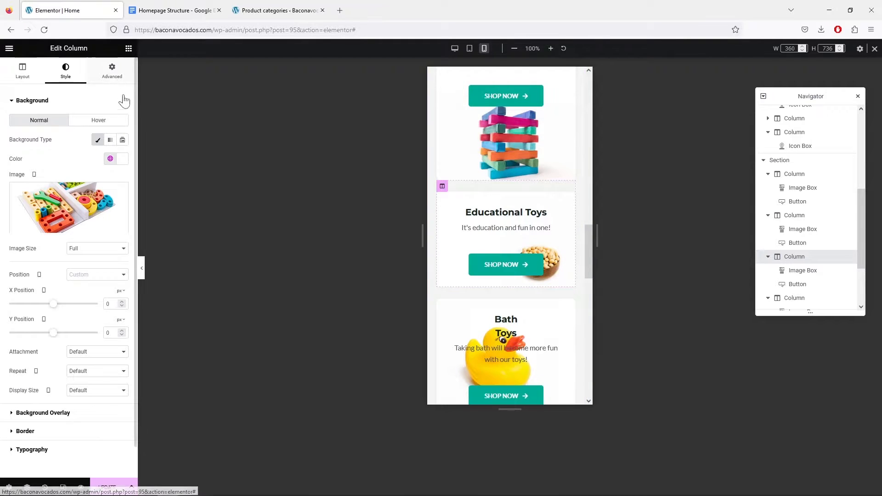
# Set the Educational Toys column's mobile padding to 60 px on the top, right and left and 160 px on the bottom.
pyautogui.click(112, 72)
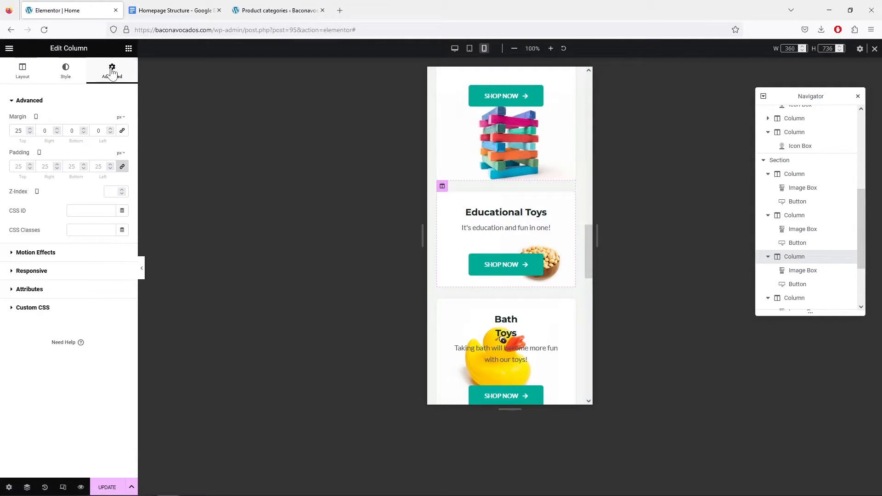
pyautogui.click(30, 168)
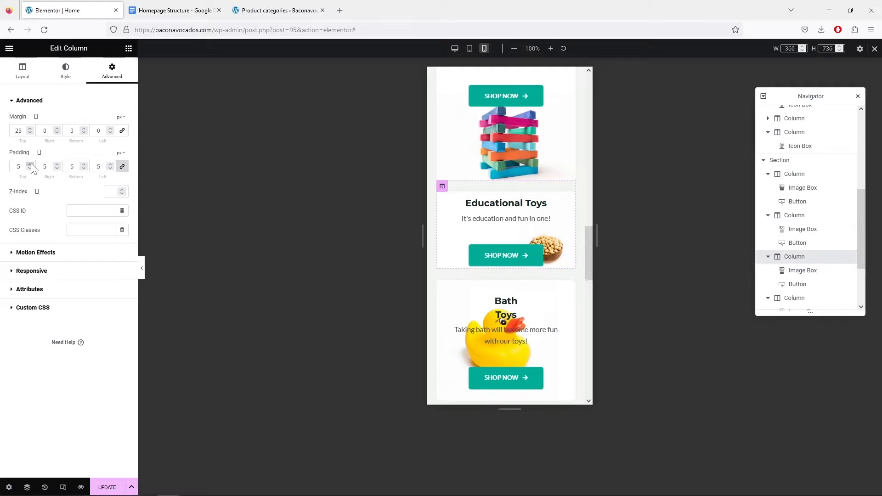
pyautogui.moveTo(30, 168); pyautogui.dragTo(32, 167)
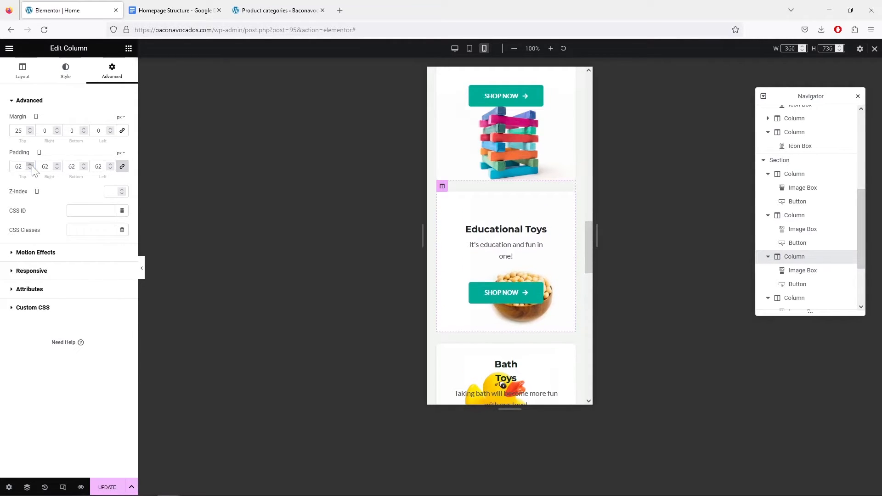
pyautogui.click(84, 168)
pyautogui.click(84, 169)
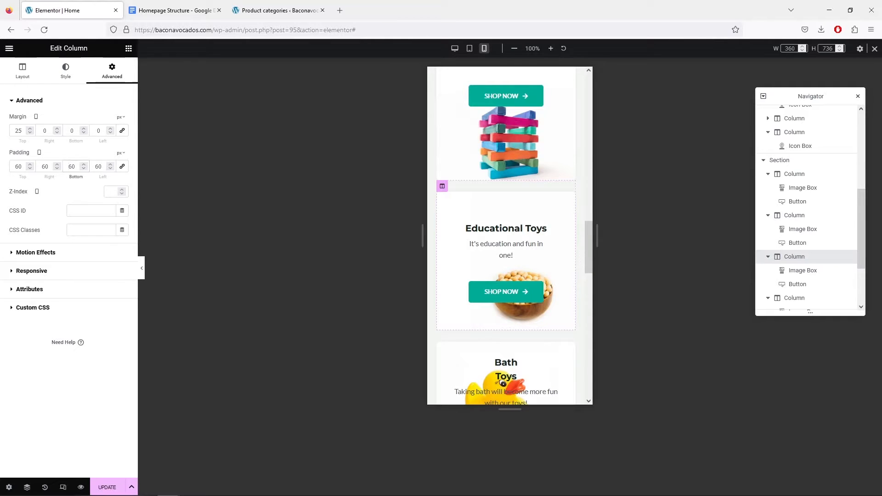
pyautogui.write('1')
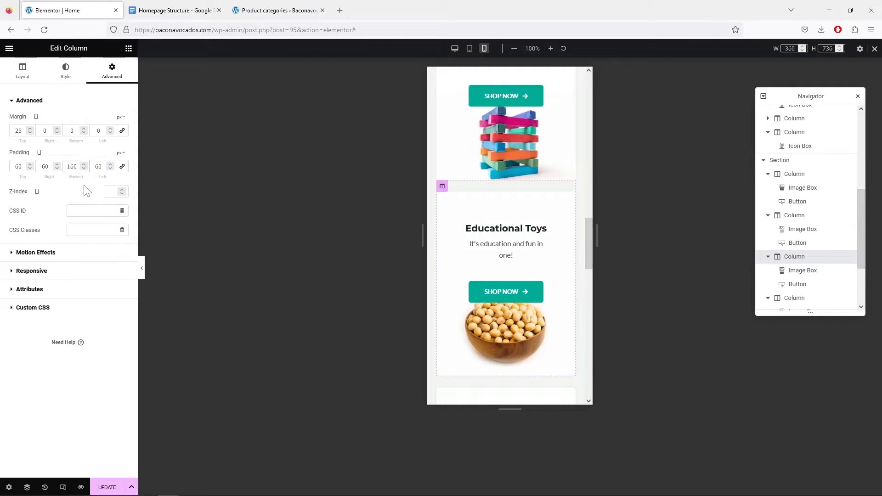
# Set the Bath Toys column's mobile padding to 60 px on all sides, then unlink the values and set the bottom to 160 px.
pyautogui.scroll(-3, 464, 263)
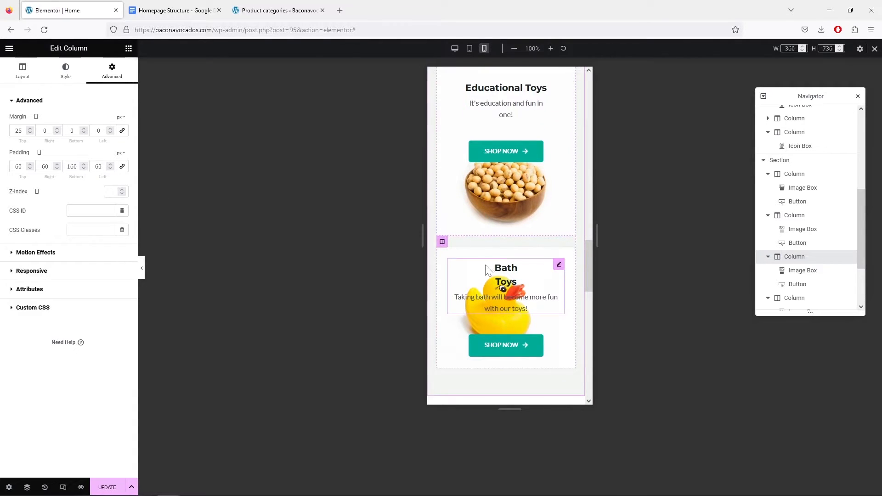
pyautogui.click(442, 246)
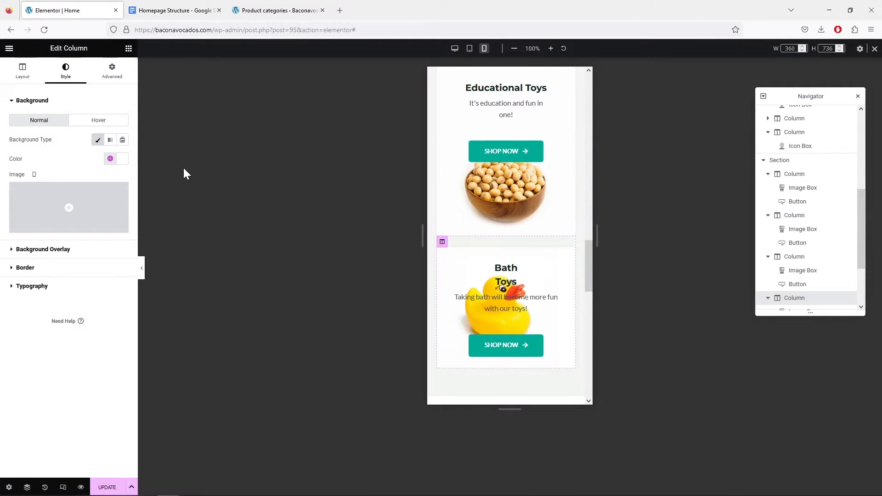
pyautogui.click(112, 73)
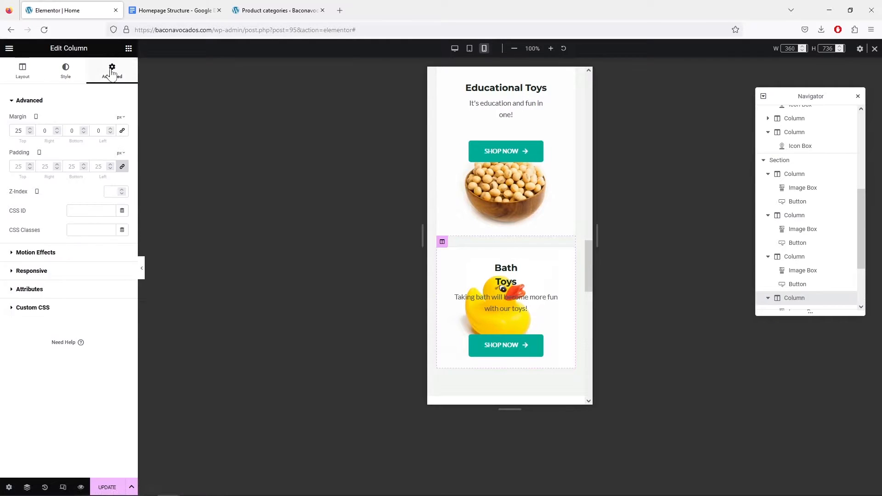
pyautogui.click(29, 168)
pyautogui.click(29, 167)
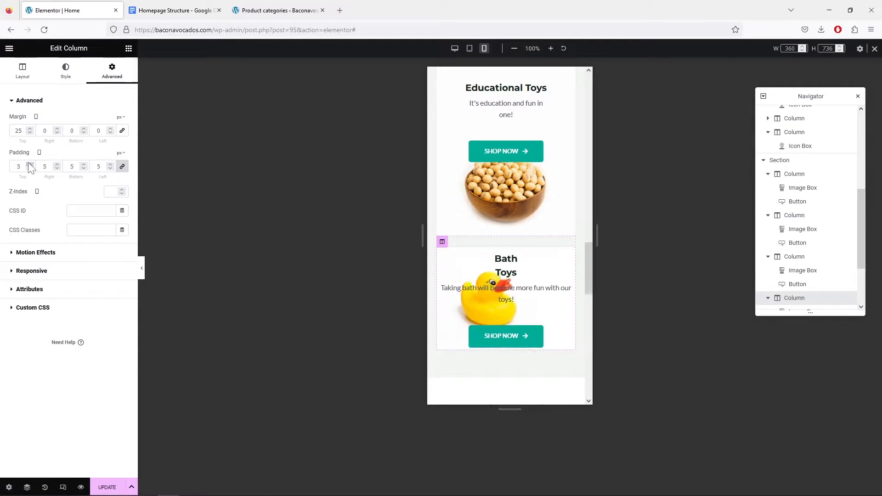
pyautogui.click(30, 167)
pyautogui.click(30, 167)
pyautogui.click(30, 168)
pyautogui.scroll(20, 29, 168)
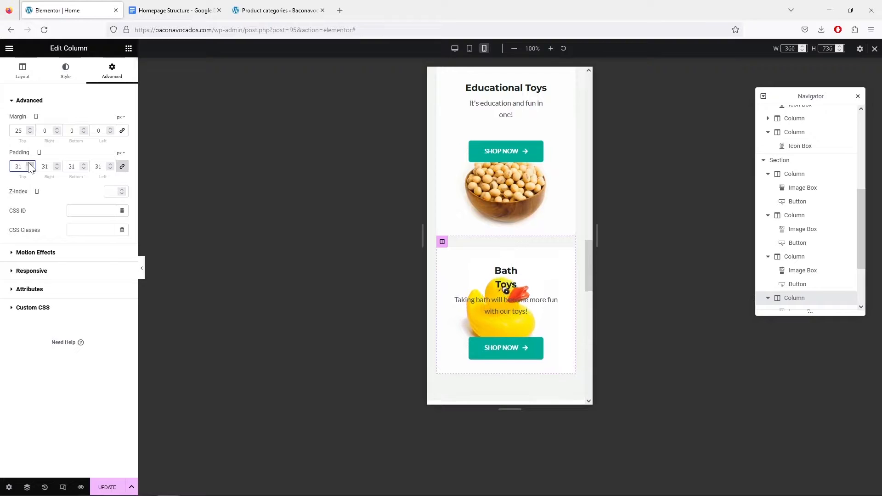
pyautogui.scroll(17, 31, 166)
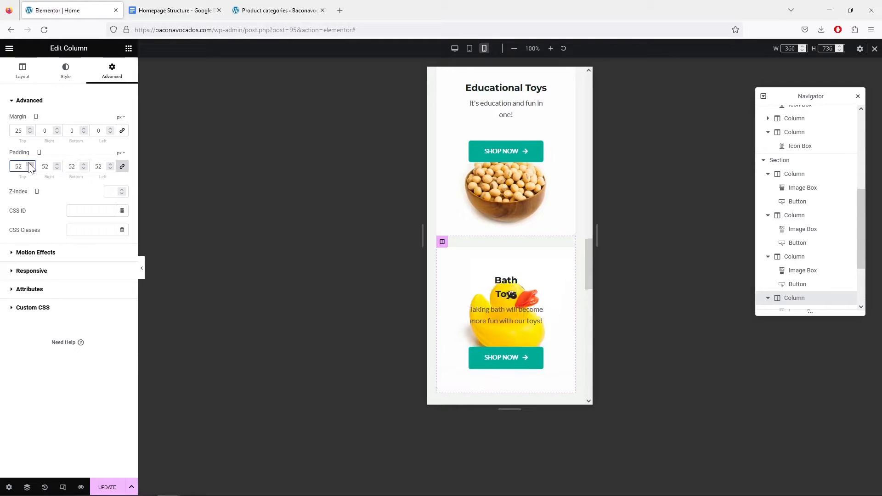
pyautogui.scroll(2, 31, 168)
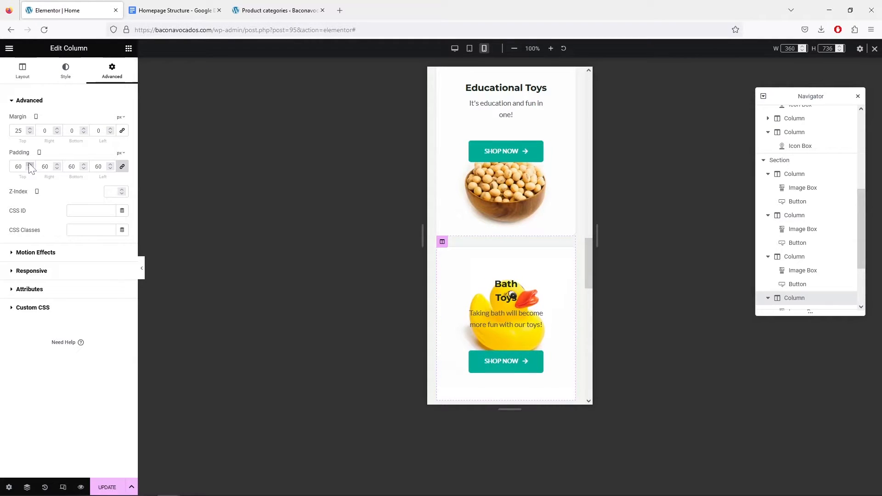
pyautogui.click(122, 167)
pyautogui.write('1')
# Choose the plain yellow rubber duck picture as the Bath Toys column's mobile background overlay image and set its Y position to 207 px.
pyautogui.scroll(-3, 478, 253)
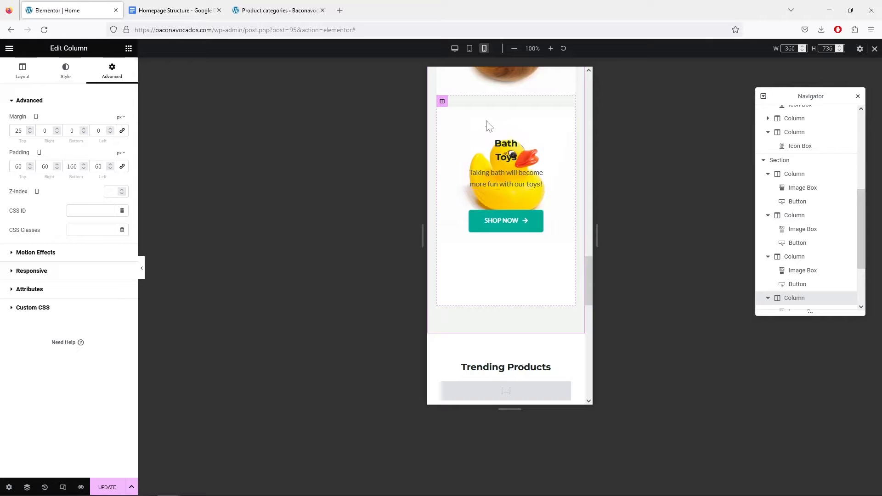
pyautogui.click(66, 74)
pyautogui.click(42, 250)
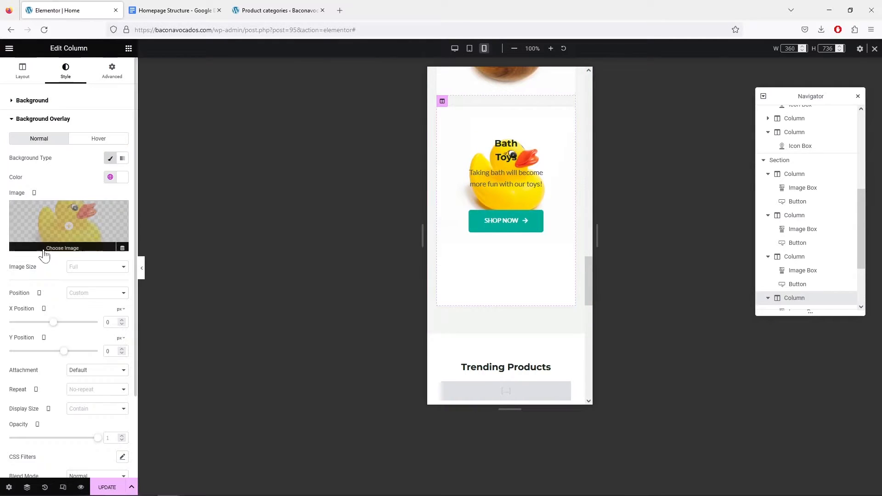
pyautogui.moveTo(69, 216)
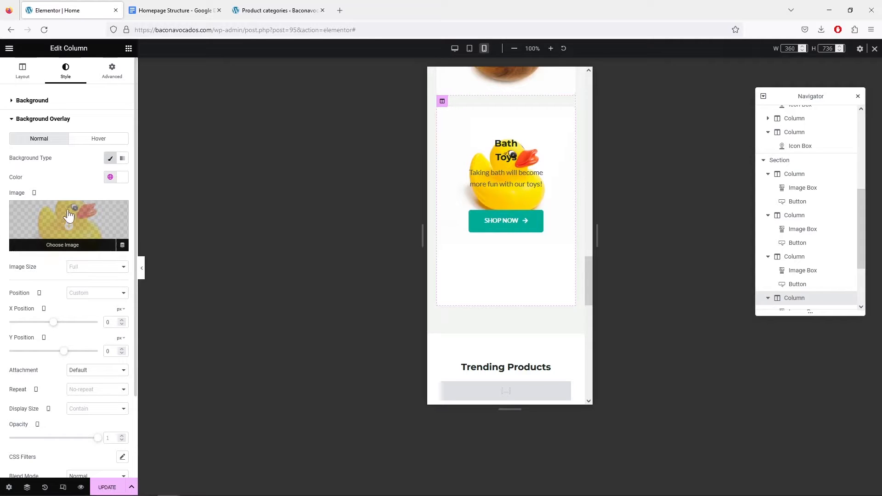
pyautogui.click(69, 216)
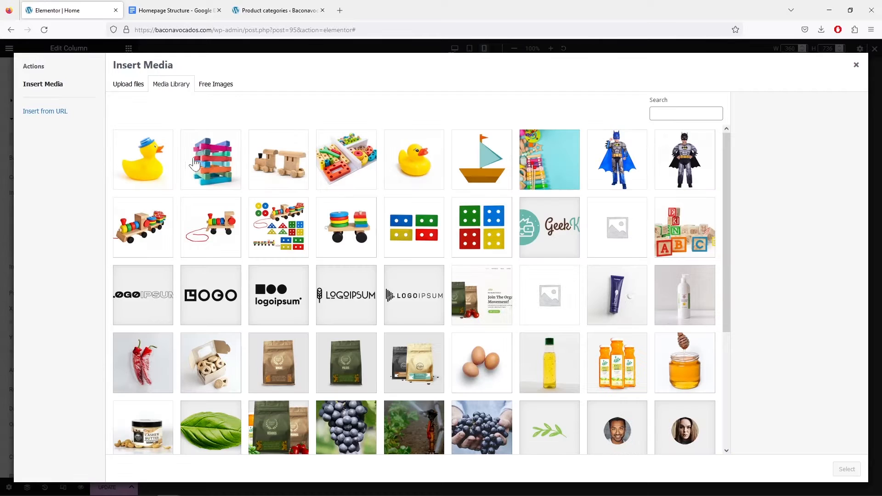
pyautogui.click(420, 167)
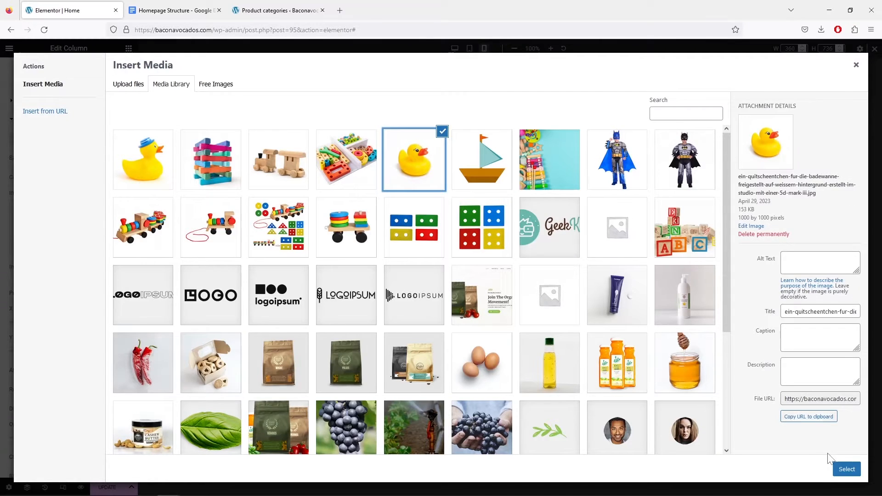
pyautogui.click(847, 469)
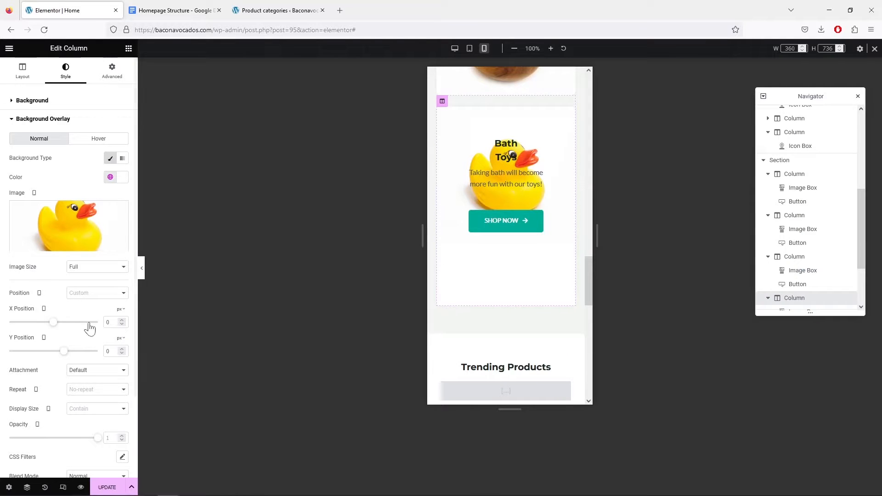
pyautogui.moveTo(64, 354); pyautogui.dragTo(66, 355)
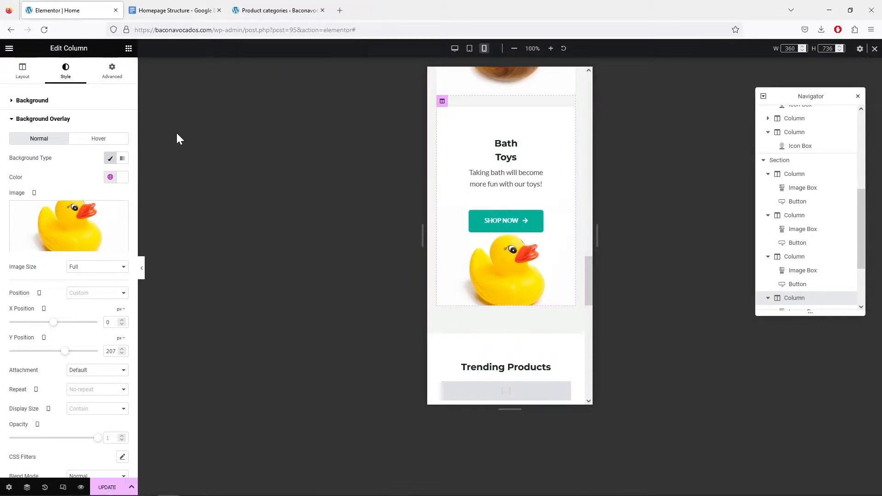
# Check the Bath Toys column's spacing settings and review the mobile homepage from the hero section down to the category boxes.
pyautogui.click(114, 73)
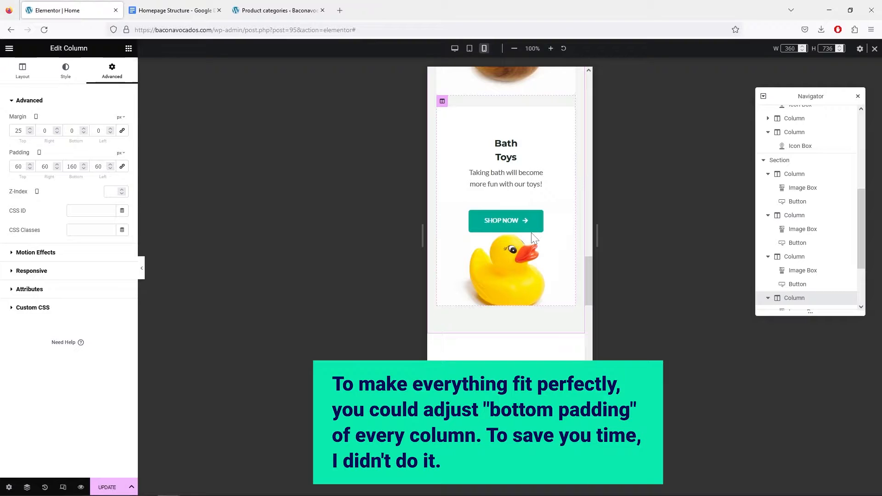
pyautogui.scroll(6, 533, 238)
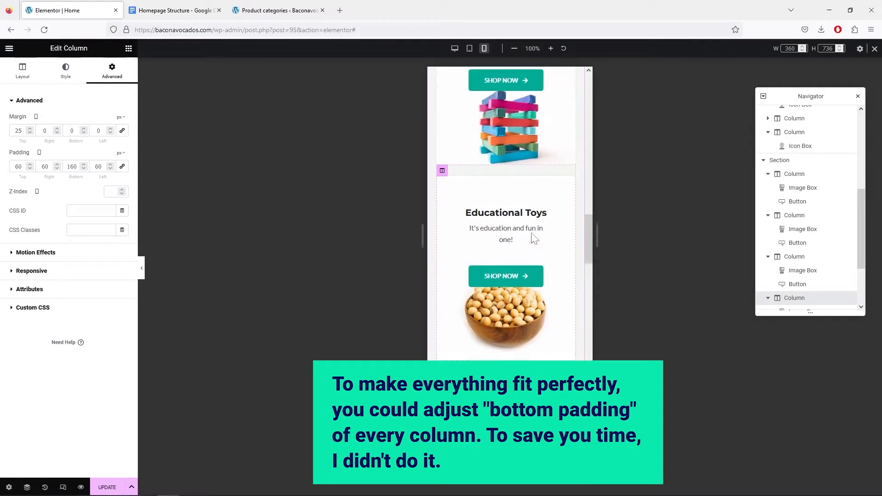
pyautogui.scroll(10, 533, 237)
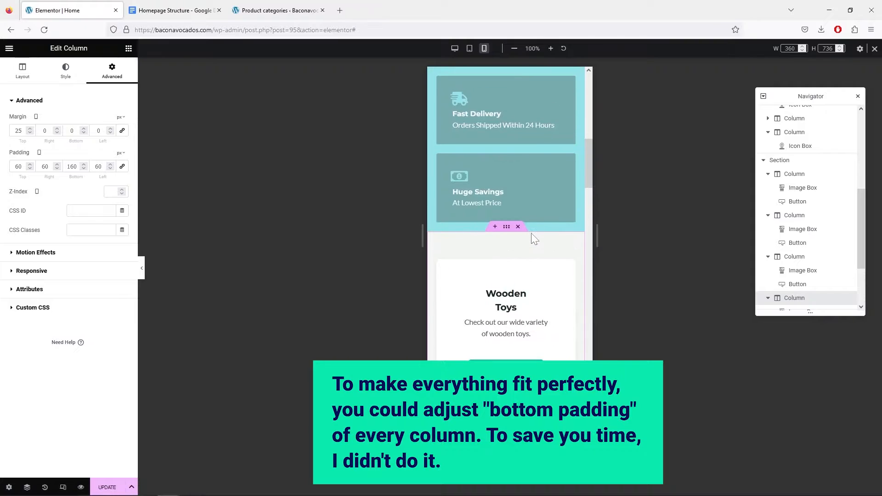
pyautogui.scroll(12, 531, 233)
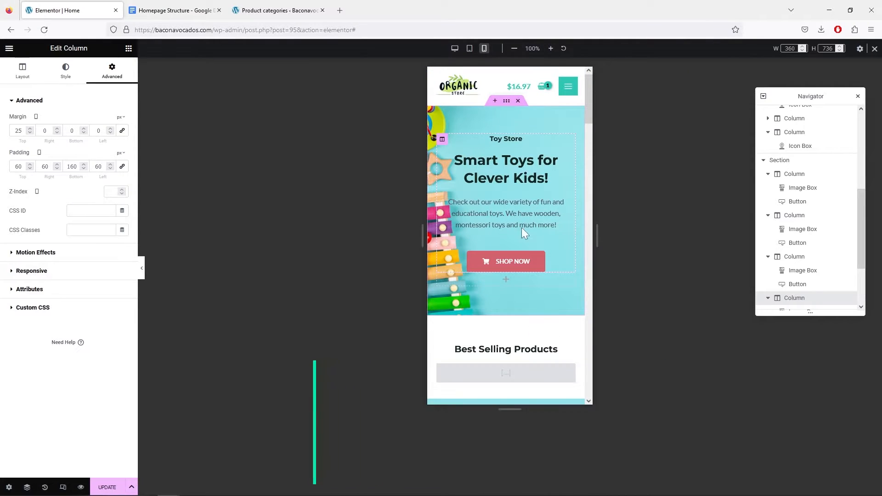
pyautogui.scroll(-1, 514, 166)
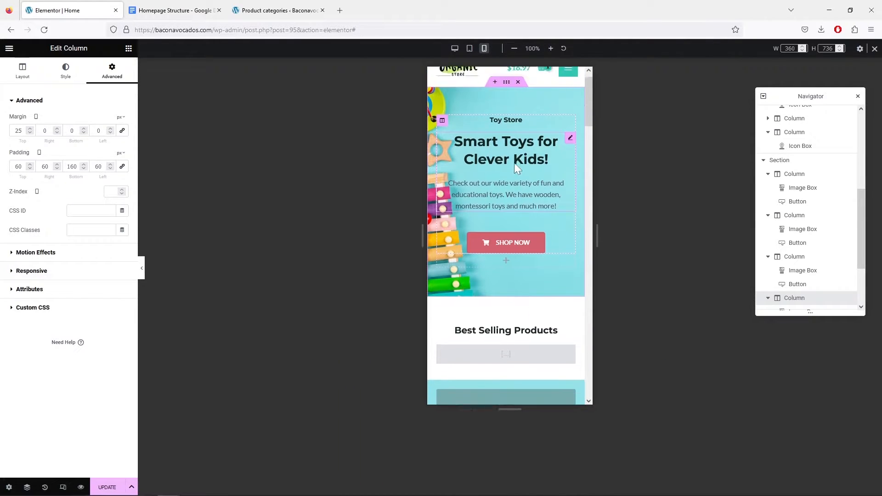
pyautogui.scroll(-6, 516, 167)
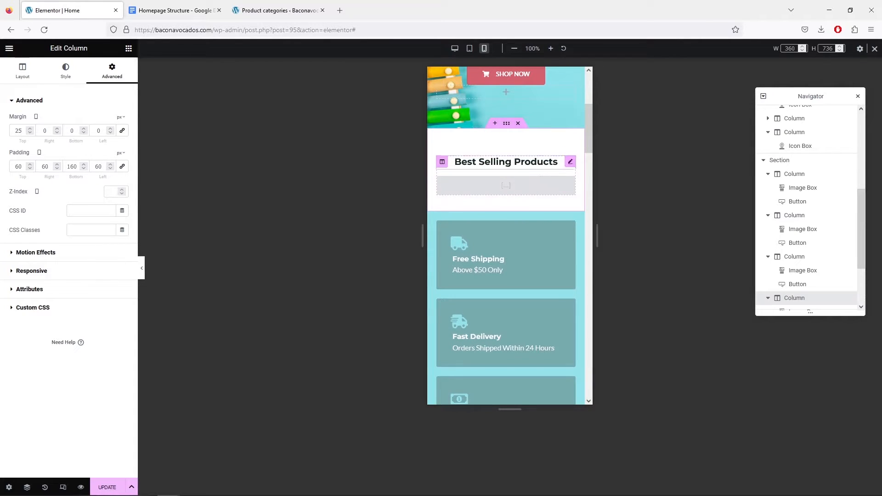
pyautogui.scroll(-3, 502, 195)
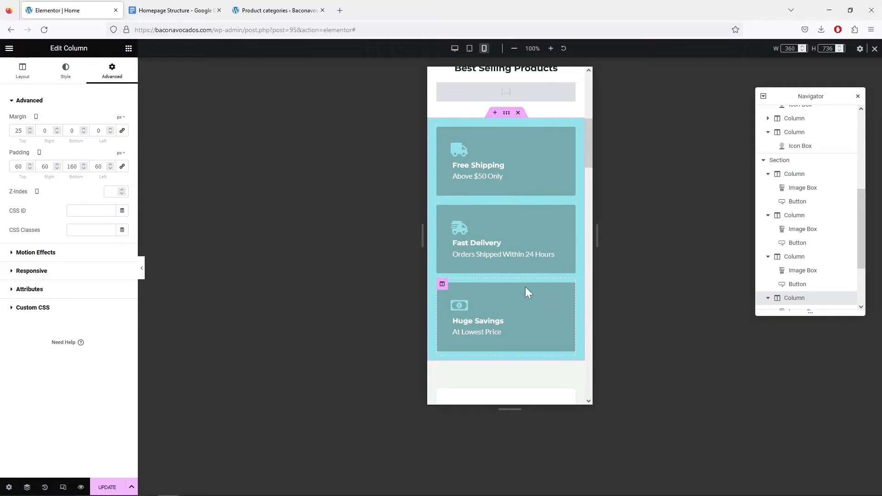
pyautogui.scroll(-6, 497, 236)
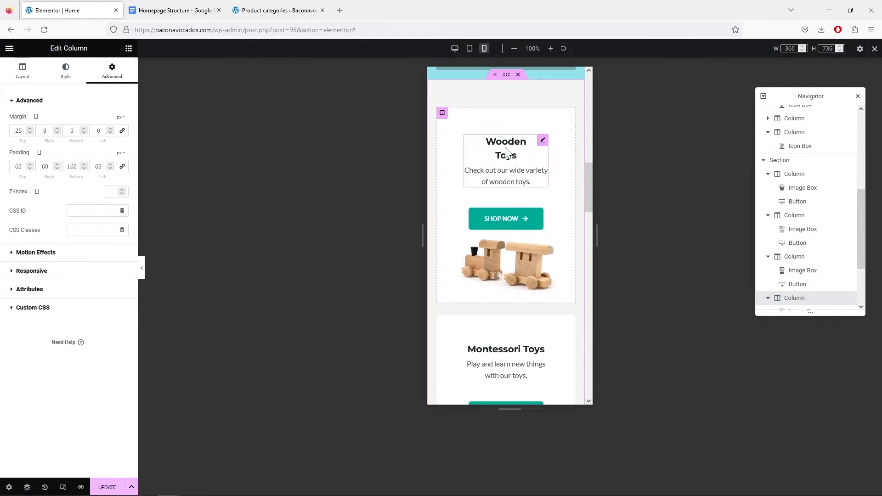
# Review the category boxes and Trending Products section in mobile view, then switch to tablet view and review the category boxes there.
pyautogui.scroll(-14, 506, 151)
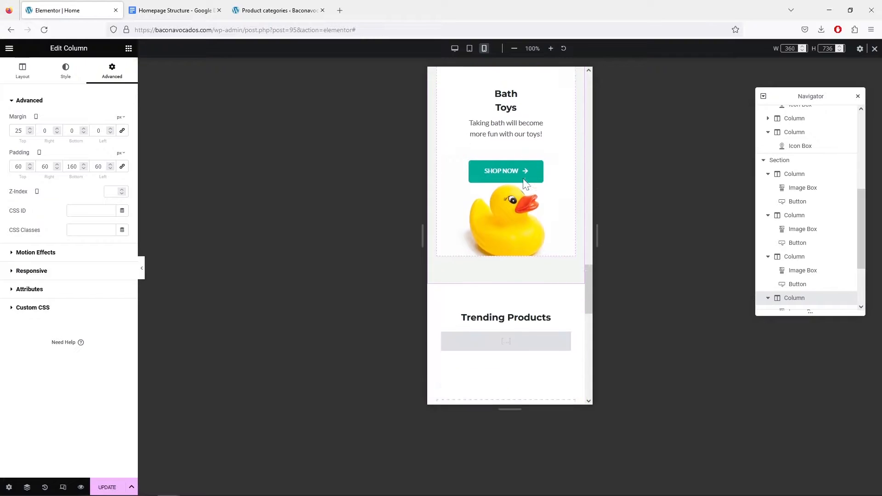
pyautogui.scroll(-4, 524, 181)
pyautogui.scroll(1, 524, 183)
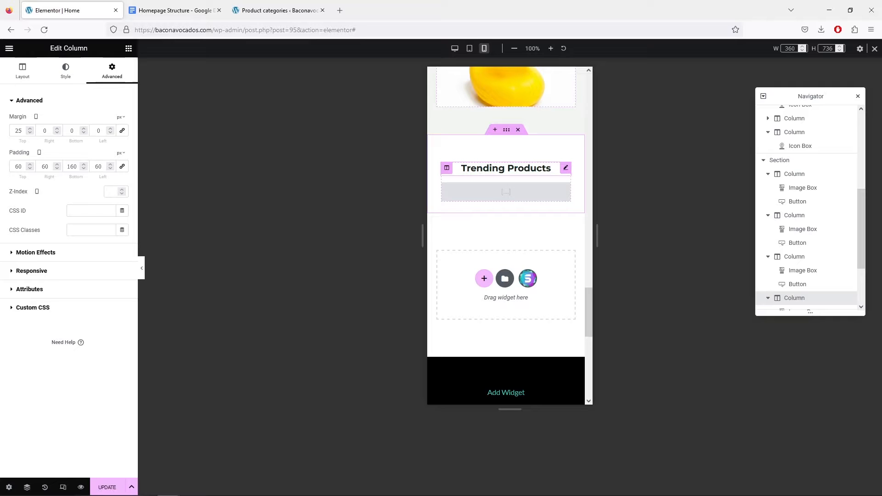
pyautogui.scroll(14, 504, 164)
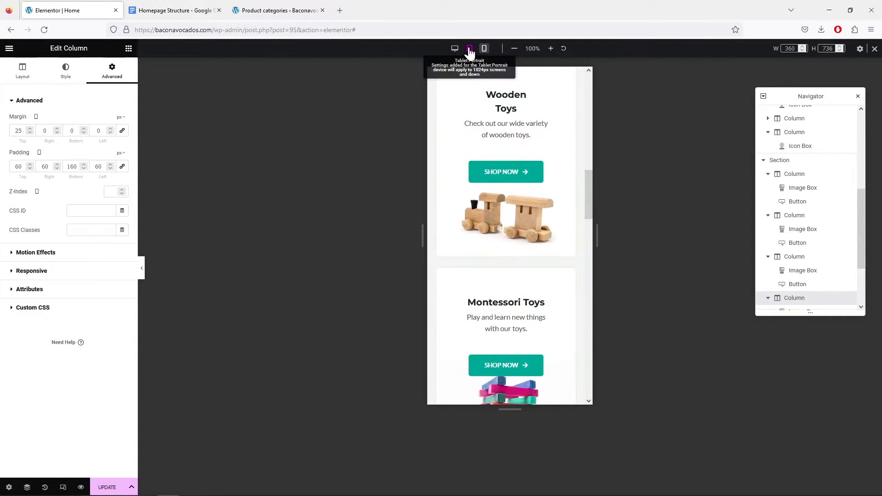
pyautogui.click(469, 49)
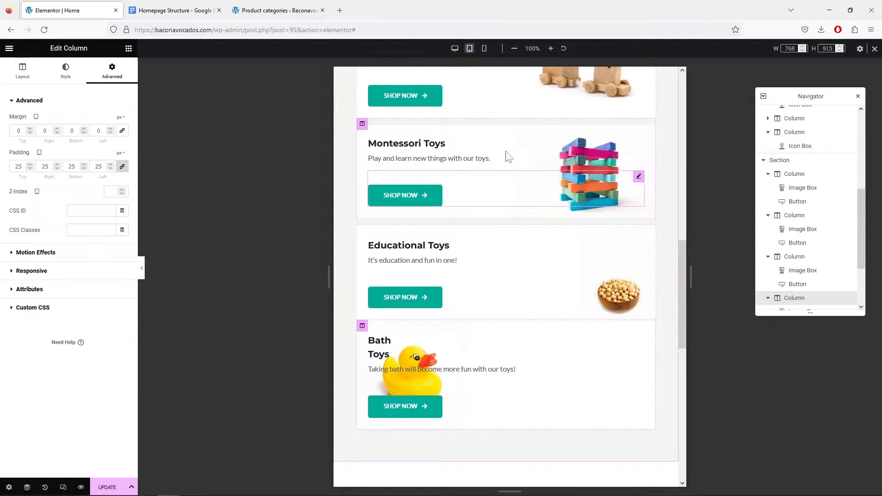
pyautogui.scroll(5, 501, 211)
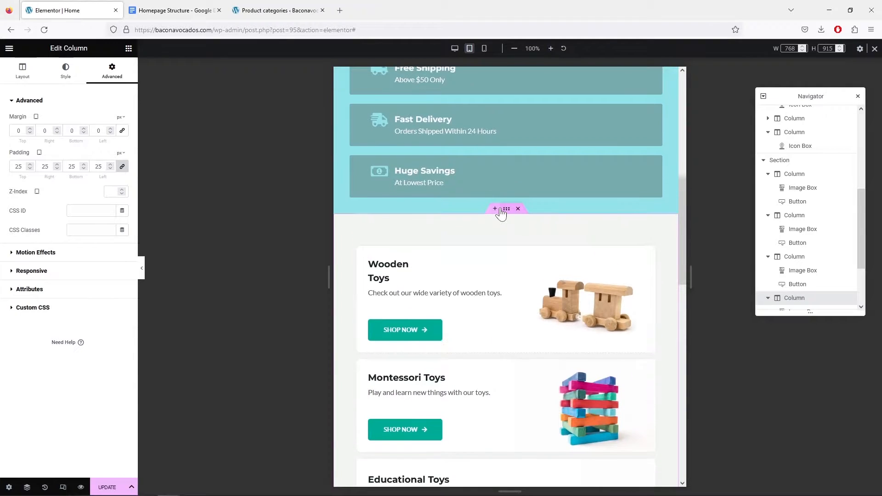
pyautogui.scroll(-7, 501, 211)
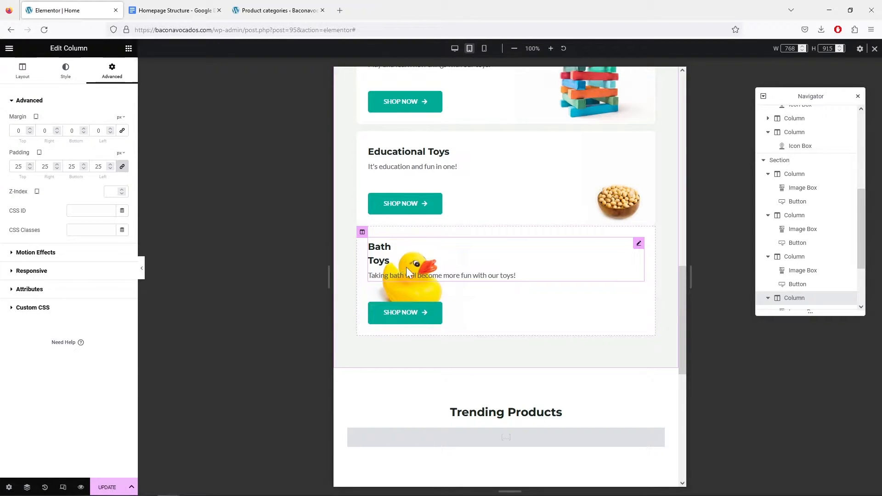
# Choose the plain yellow rubber duck picture as the Bath Toys column's tablet background overlay image and set its X position to 372 px.
pyautogui.click(69, 77)
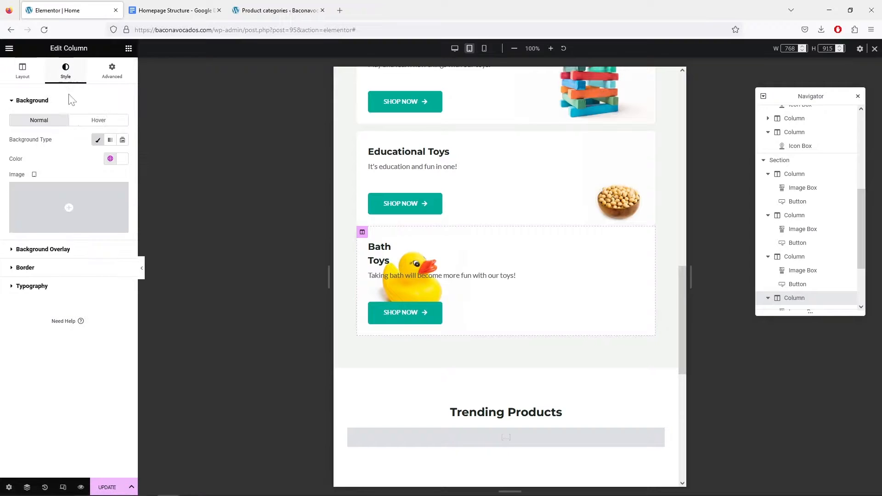
pyautogui.click(13, 252)
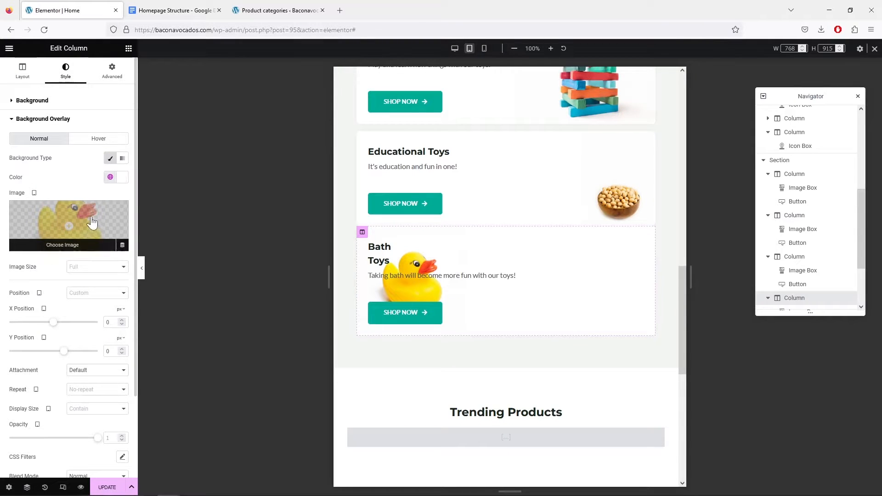
pyautogui.click(90, 220)
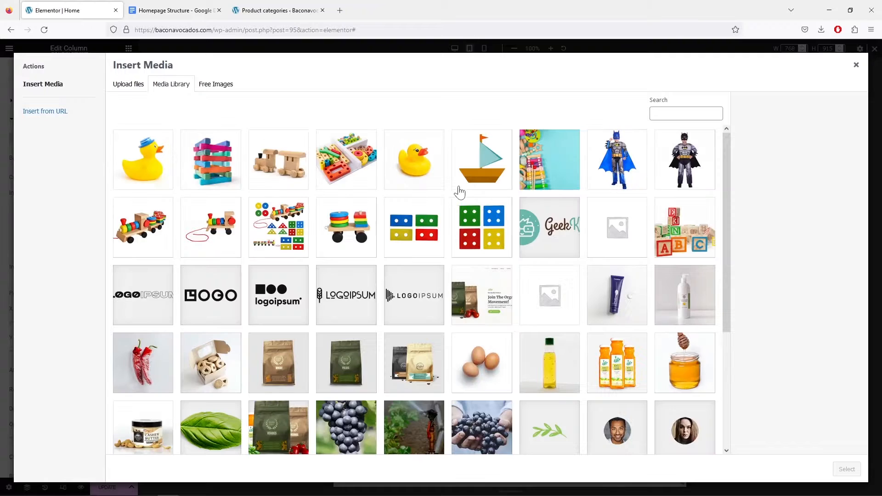
pyautogui.click(416, 164)
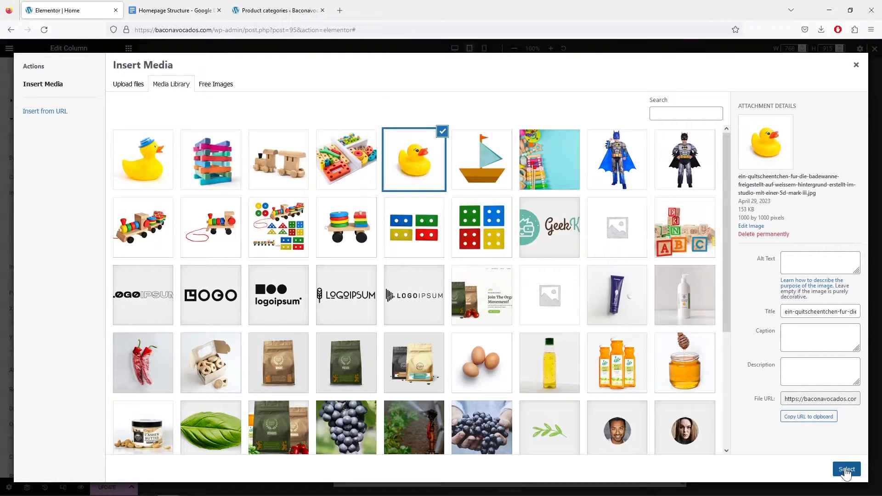
pyautogui.click(844, 467)
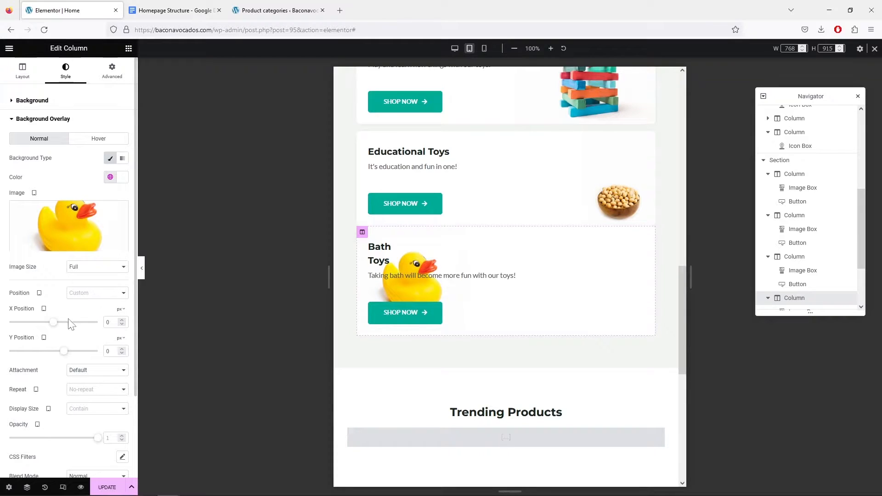
pyautogui.moveTo(53, 323); pyautogui.dragTo(73, 327)
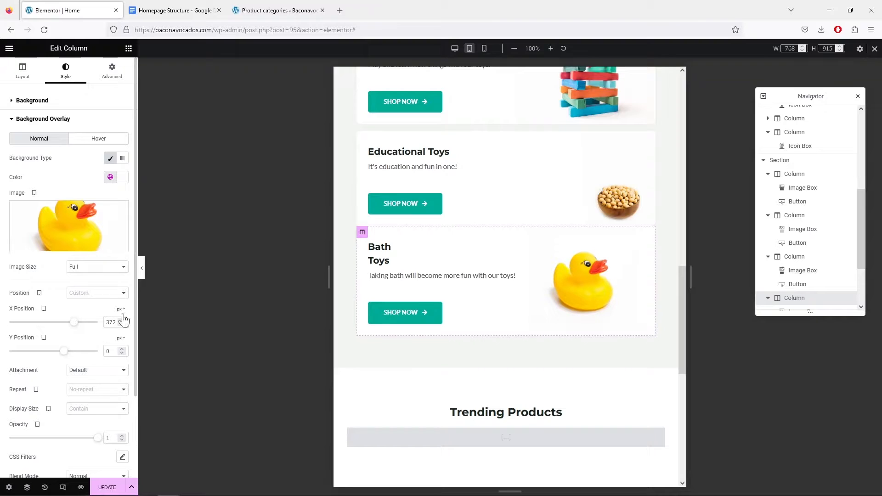
# Remove the line break from the Bath Toys image box title so it reads "Bath Toys" on one line.
pyautogui.scroll(2, 441, 274)
pyautogui.scroll(3, 441, 273)
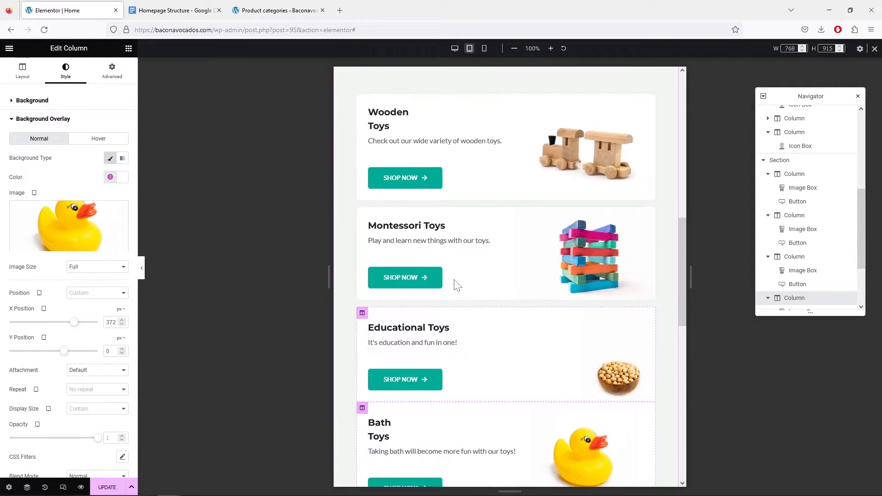
pyautogui.scroll(-3, 445, 289)
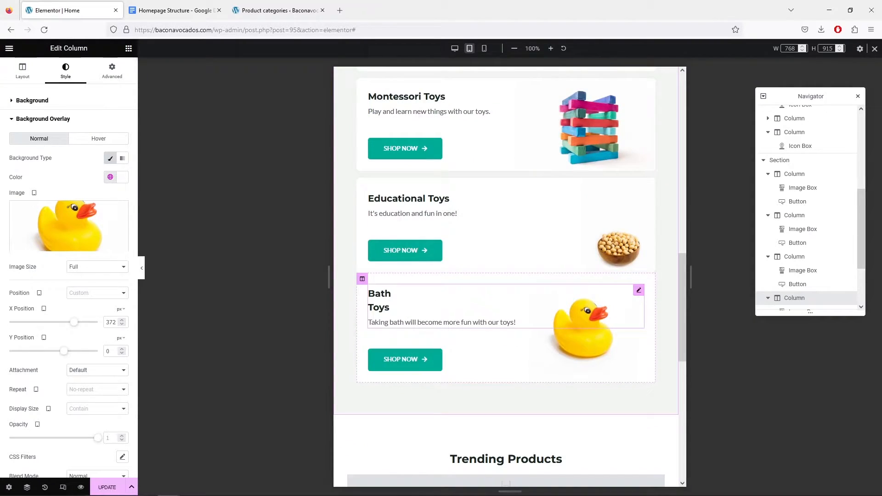
pyautogui.click(366, 307)
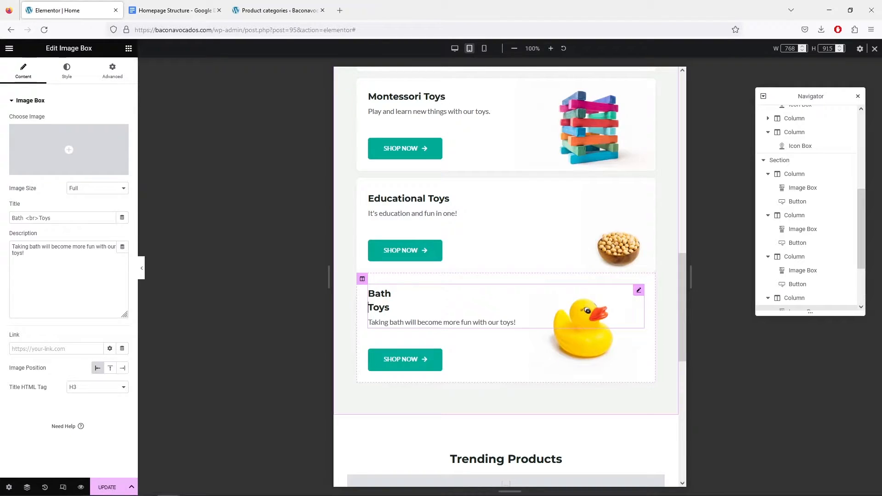
pyautogui.press('BackSpace')
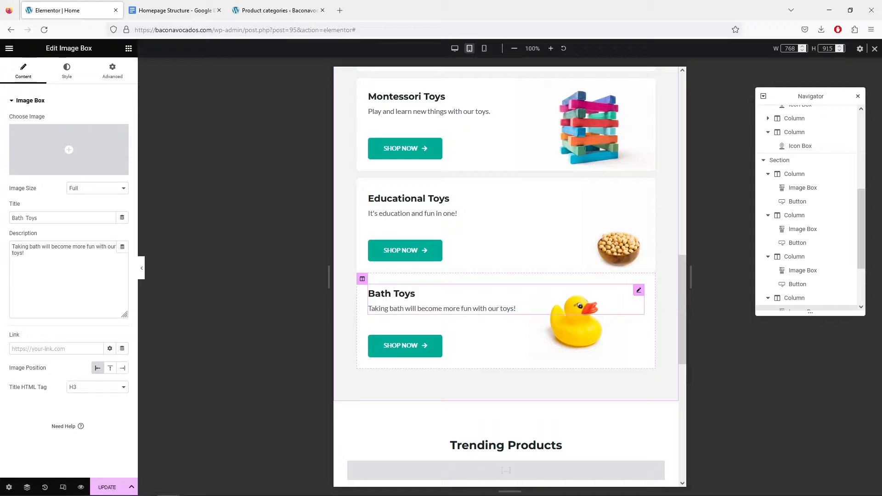
# Remove the line break from the Wooden Toys image box title so it reads "Wooden Toys" on one line.
pyautogui.scroll(3, 367, 307)
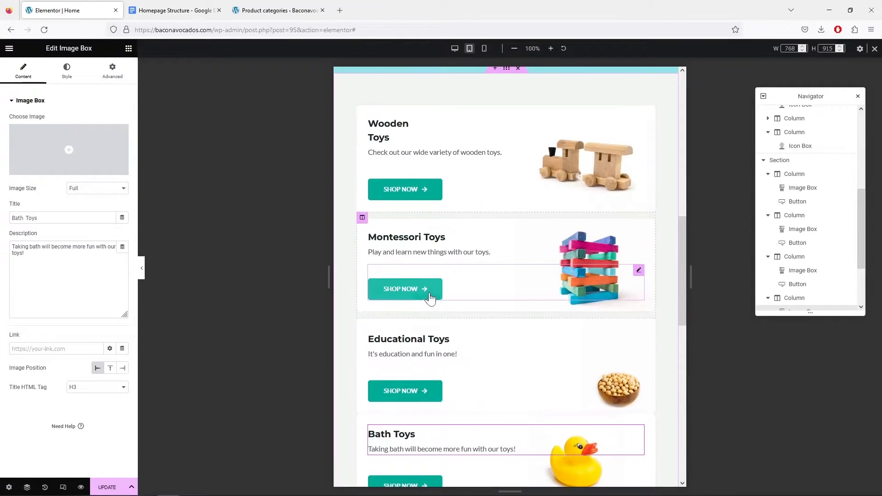
pyautogui.click(370, 136)
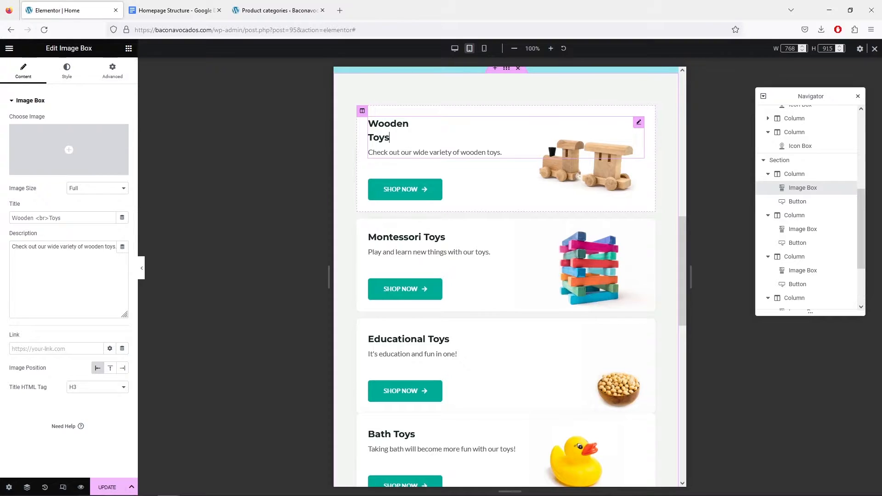
pyautogui.press('BackSpace')
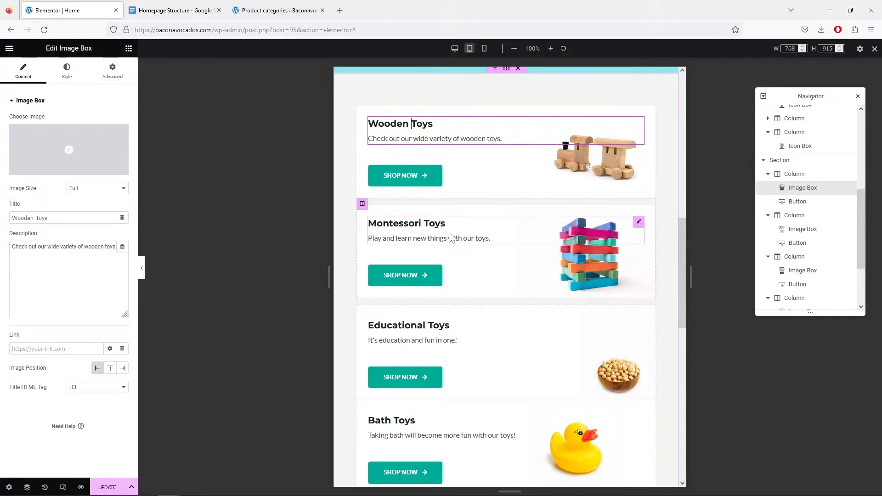
# Examine the spacing and image placement of the four category boxes in tablet view.
pyautogui.scroll(-2, 500, 257)
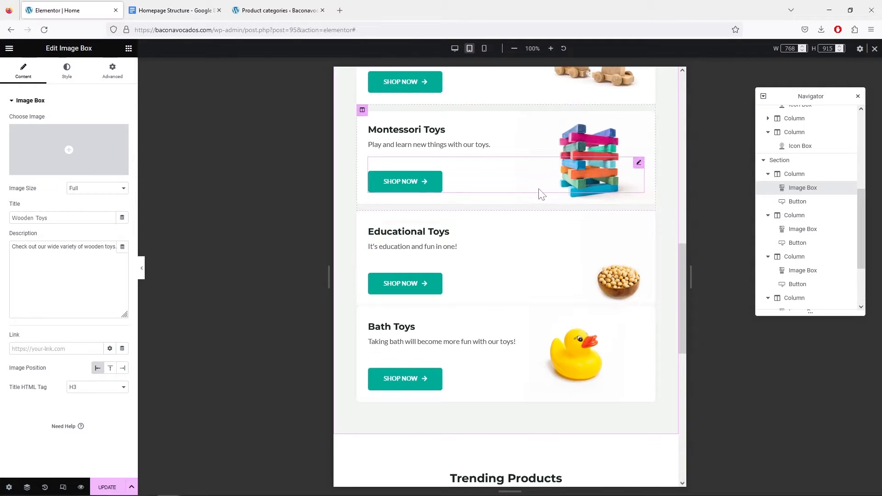
pyautogui.scroll(3, 520, 205)
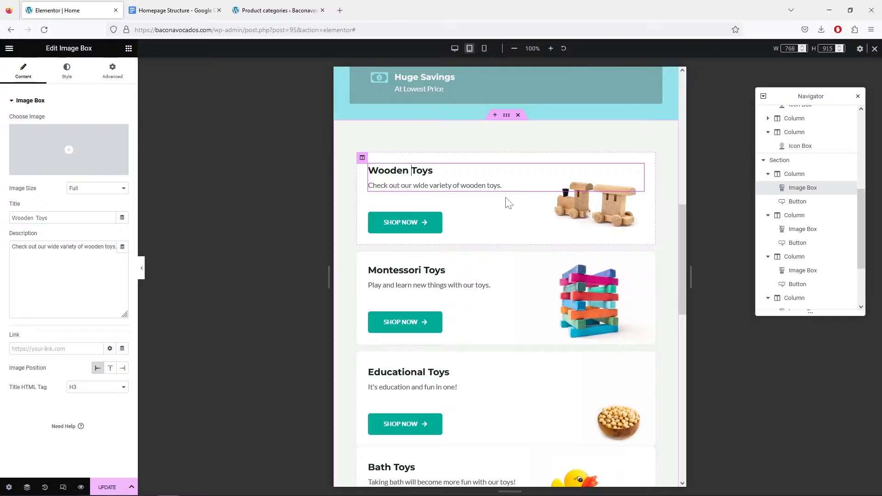
pyautogui.scroll(-4, 509, 204)
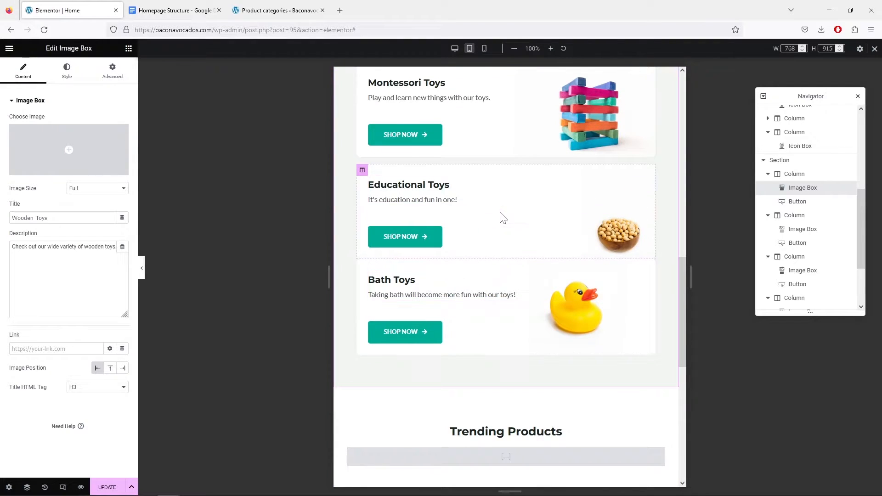
pyautogui.scroll(4, 533, 235)
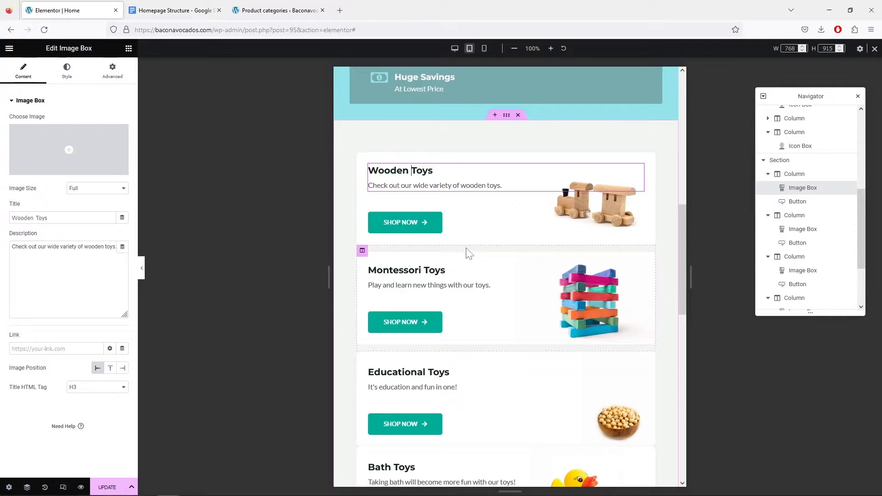
pyautogui.scroll(-3, 492, 354)
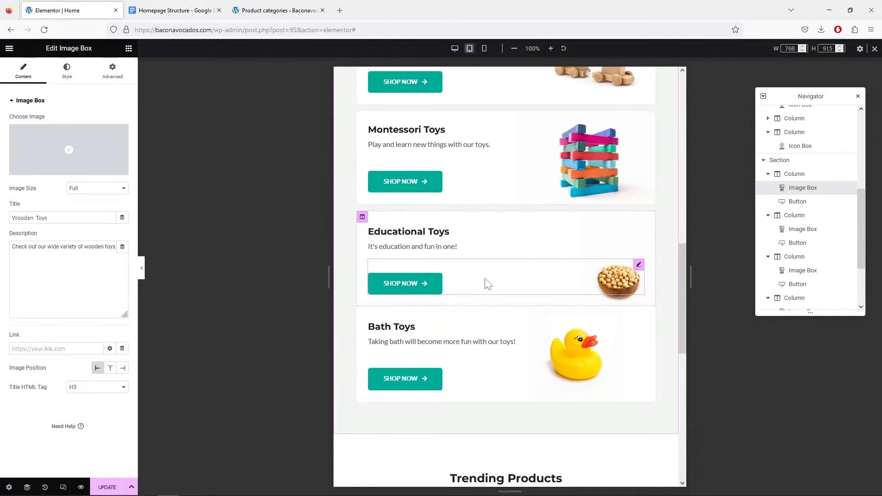
pyautogui.scroll(2, 493, 231)
pyautogui.scroll(2, 493, 230)
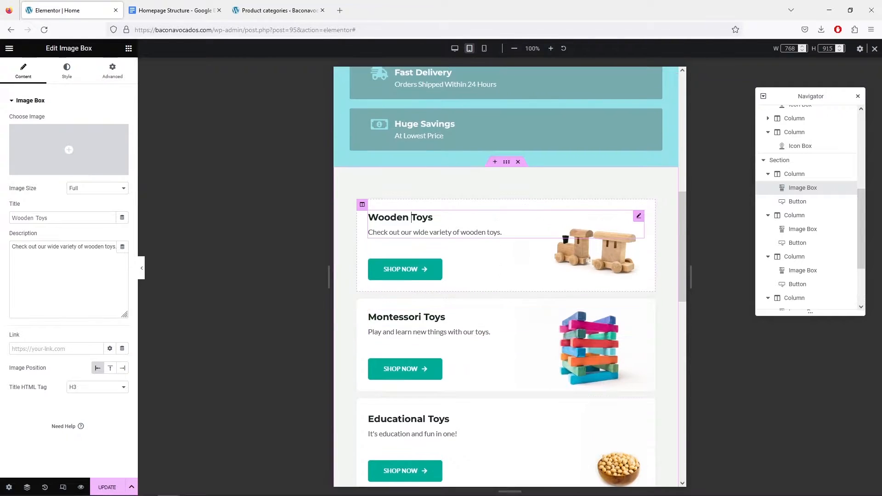
# Check the tablet margin and padding settings of the Wooden Toys column and the Montessori Toys column.
pyautogui.click(362, 206)
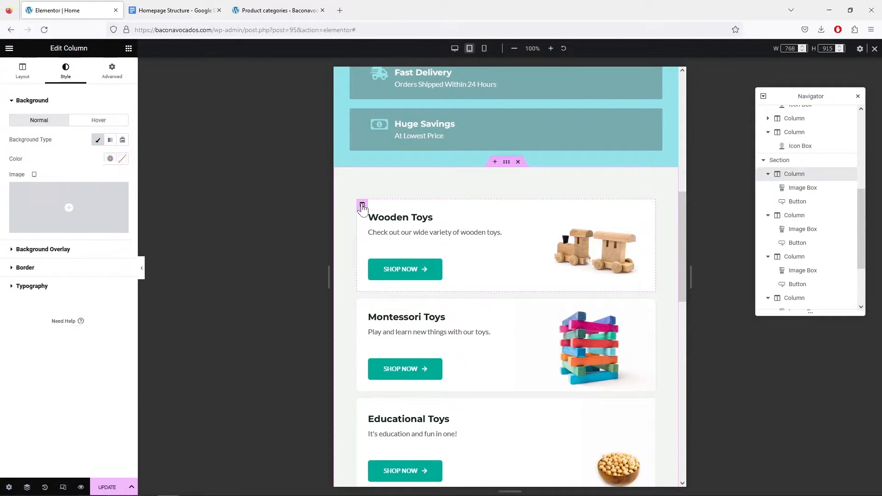
pyautogui.click(112, 71)
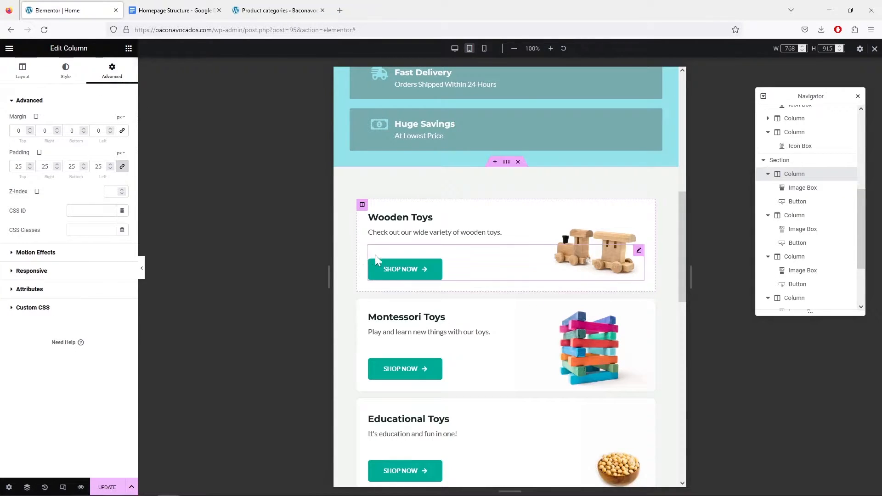
pyautogui.click(363, 297)
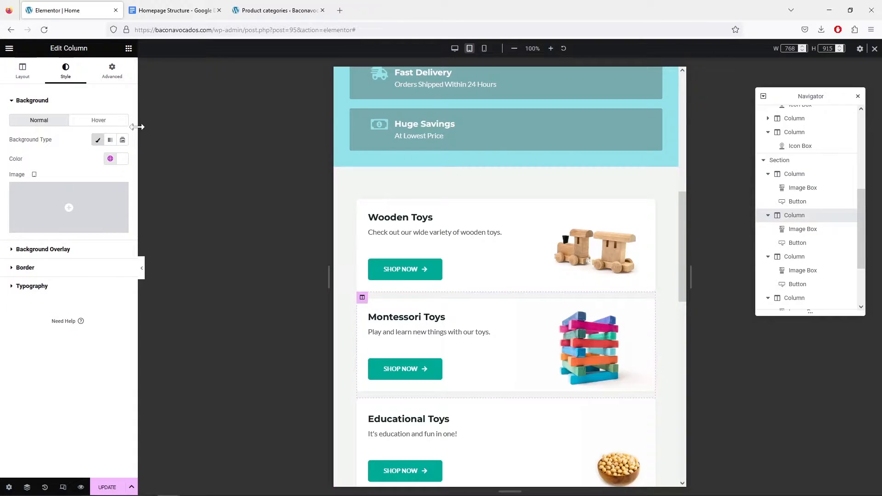
pyautogui.click(113, 74)
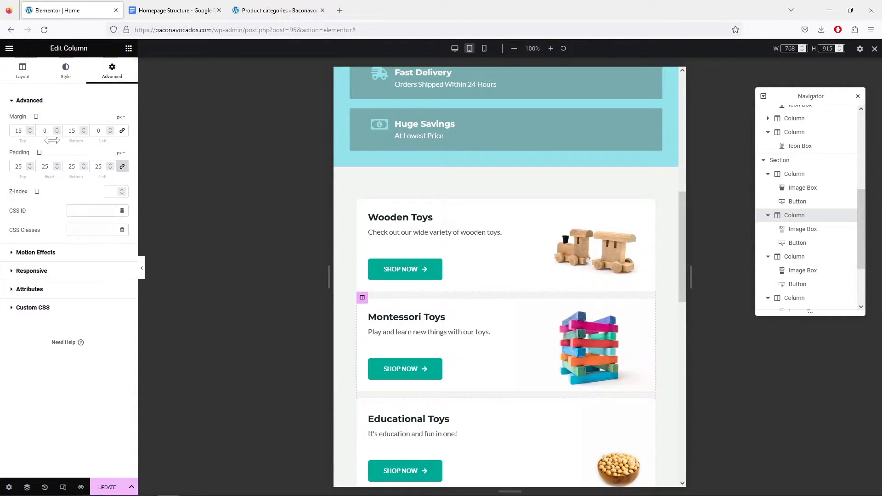
pyautogui.scroll(-3, 354, 234)
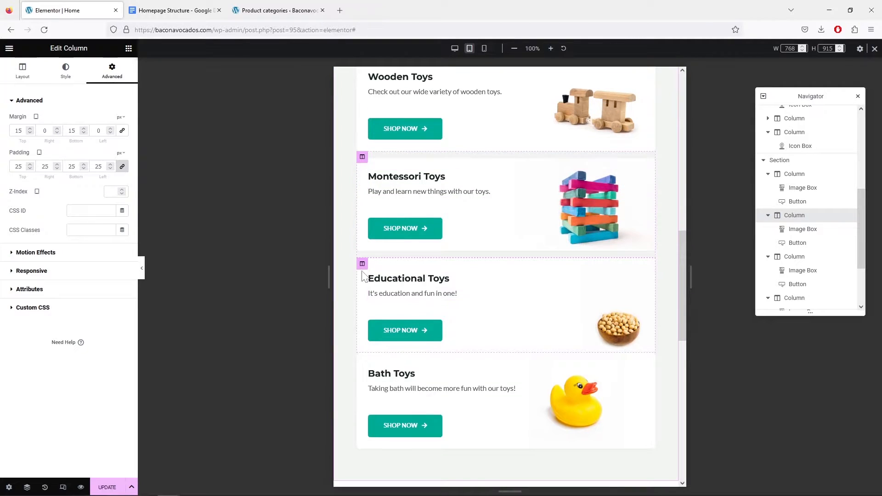
# Try a 6 px top margin on the Educational Toys column for tablet, then set it back to 0.
pyautogui.click(362, 265)
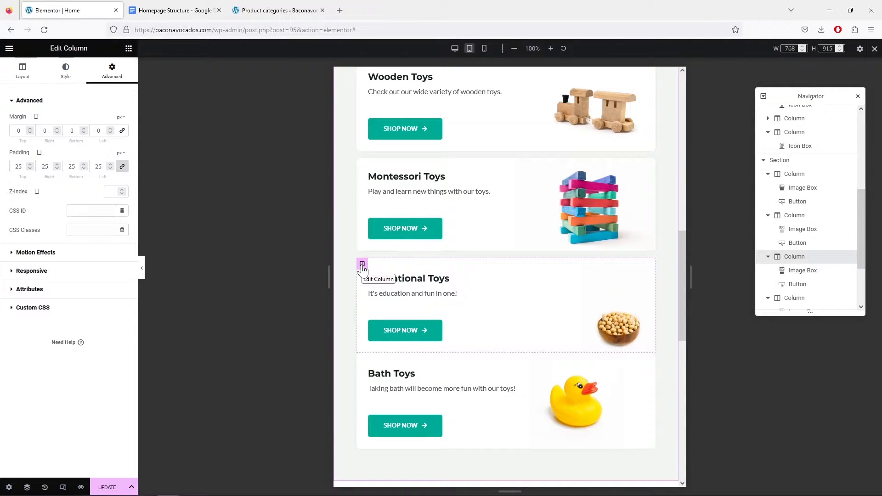
pyautogui.click(30, 129)
pyautogui.click(30, 128)
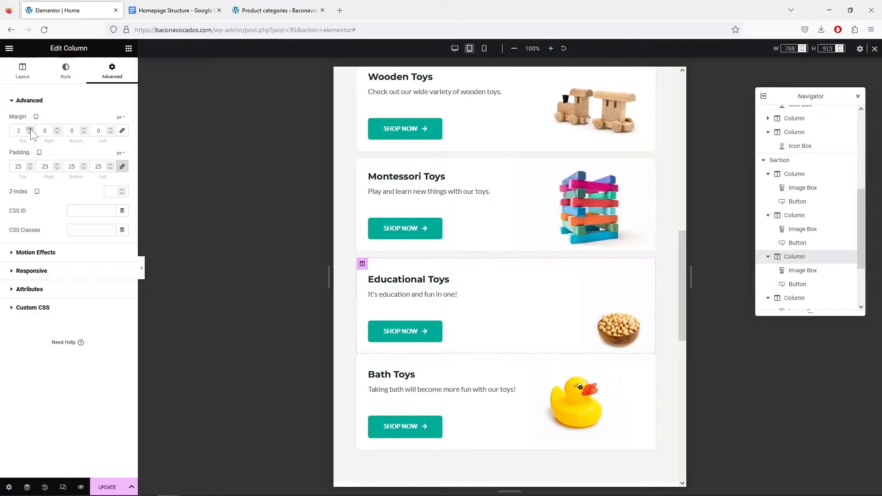
pyautogui.click(30, 129)
pyautogui.click(30, 128)
pyautogui.click(29, 128)
pyautogui.click(30, 129)
pyautogui.click(30, 133)
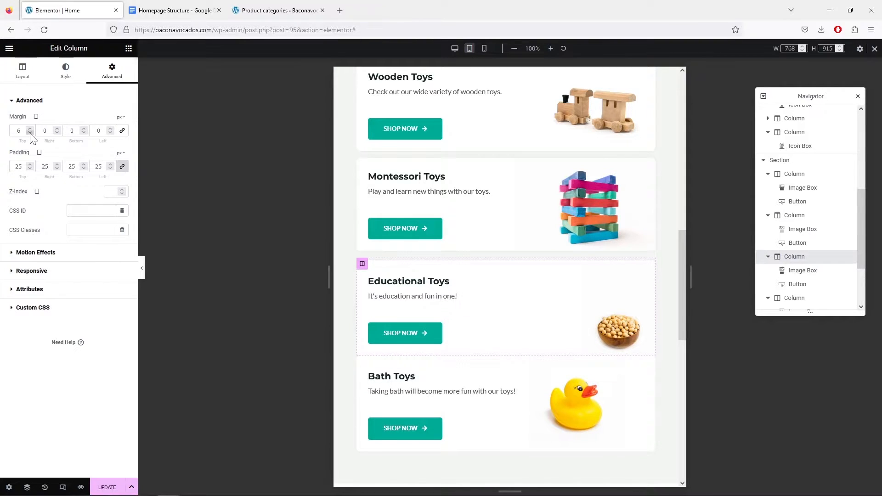
pyautogui.click(30, 132)
pyautogui.click(30, 133)
pyautogui.click(30, 133)
pyautogui.click(30, 133)
pyautogui.click(30, 133)
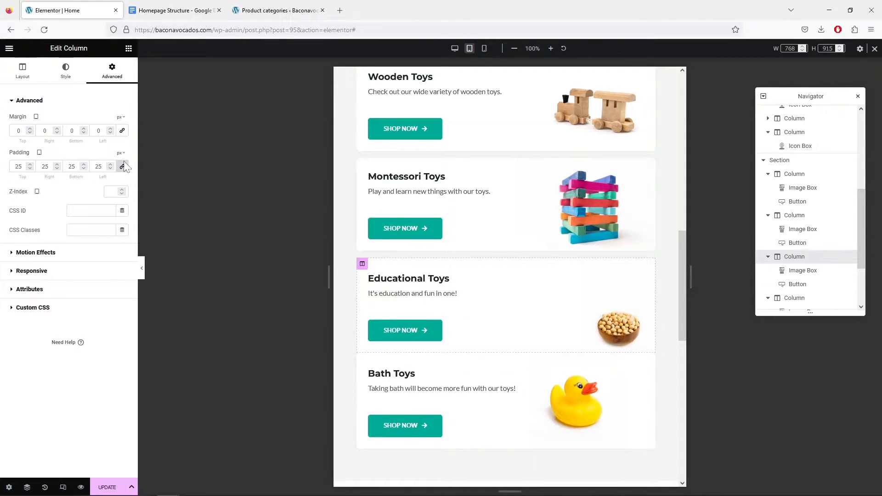
# Set the Bath Toys column's tablet margin to 15 px at the top and 15 px at the bottom.
pyautogui.click(363, 361)
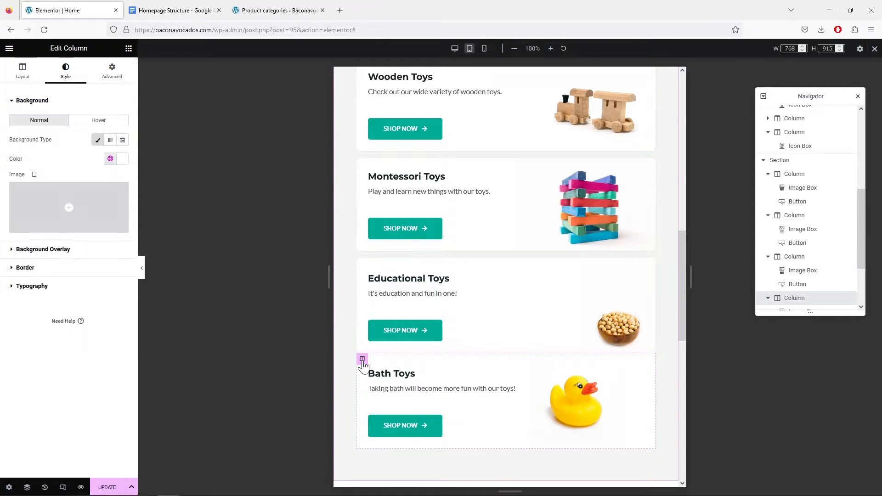
pyautogui.click(111, 71)
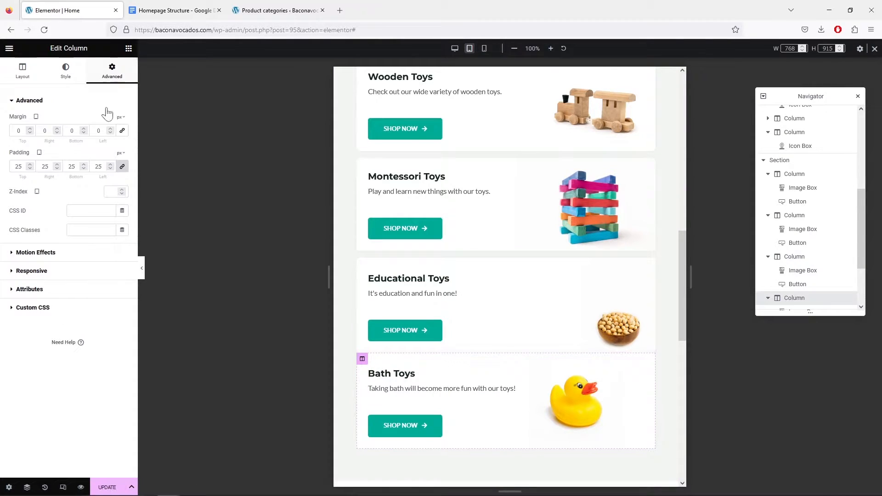
pyautogui.click(29, 130)
pyautogui.click(29, 129)
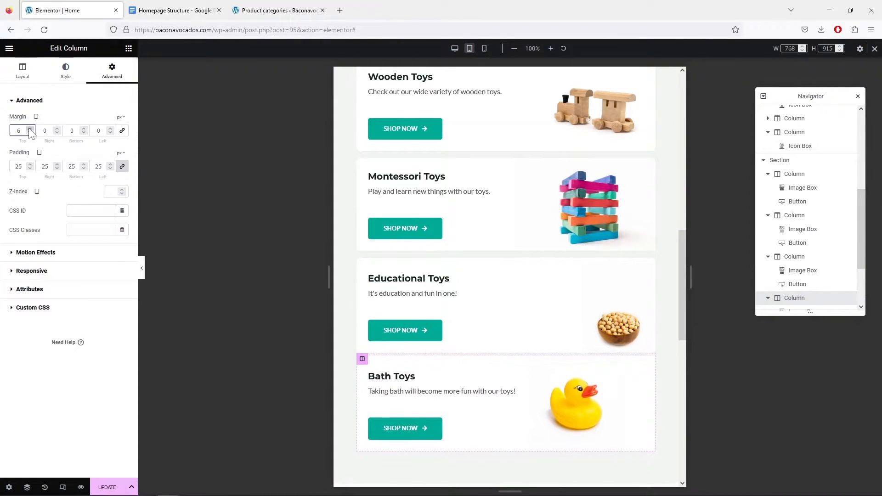
pyautogui.click(29, 129)
pyautogui.click(29, 130)
pyautogui.click(29, 129)
pyautogui.click(29, 129)
pyautogui.click(29, 129)
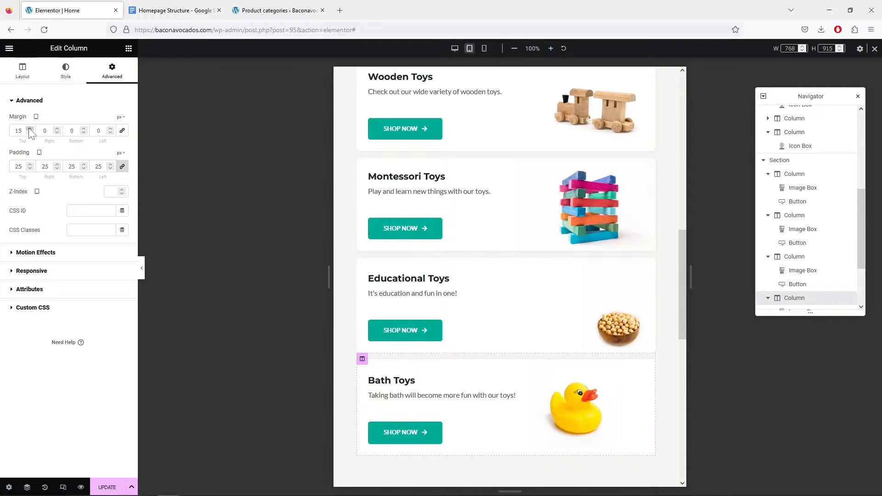
pyautogui.click(84, 129)
pyautogui.click(84, 129)
pyautogui.click(84, 130)
pyautogui.scroll(-3, 465, 206)
pyautogui.scroll(2, 546, 229)
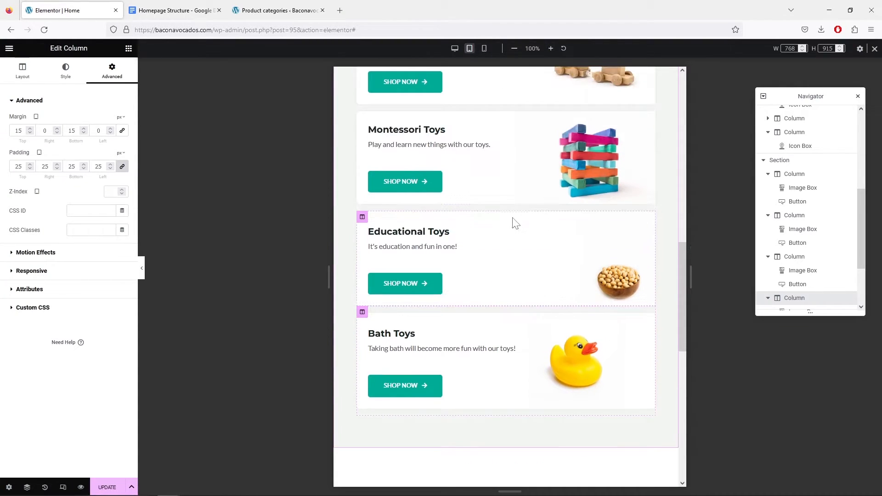
# Switch to the mobile preview and examine the spacing and image placement of the four category boxes.
pyautogui.scroll(8, 515, 223)
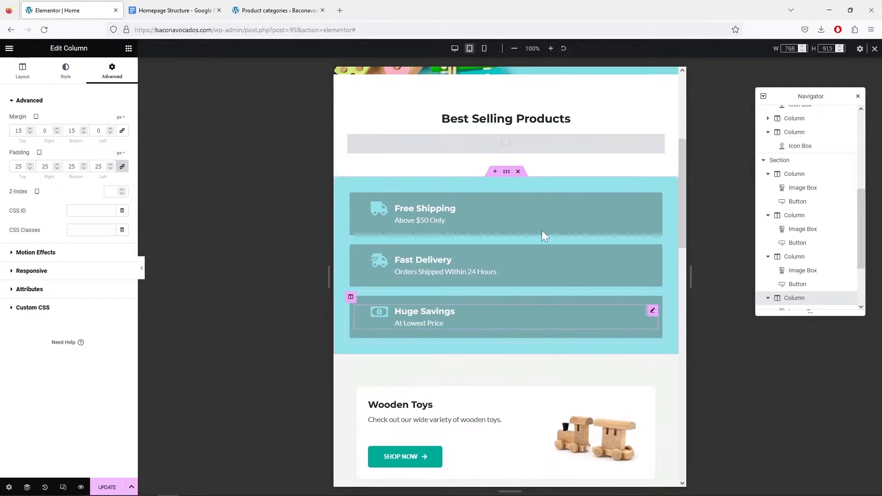
pyautogui.click(484, 48)
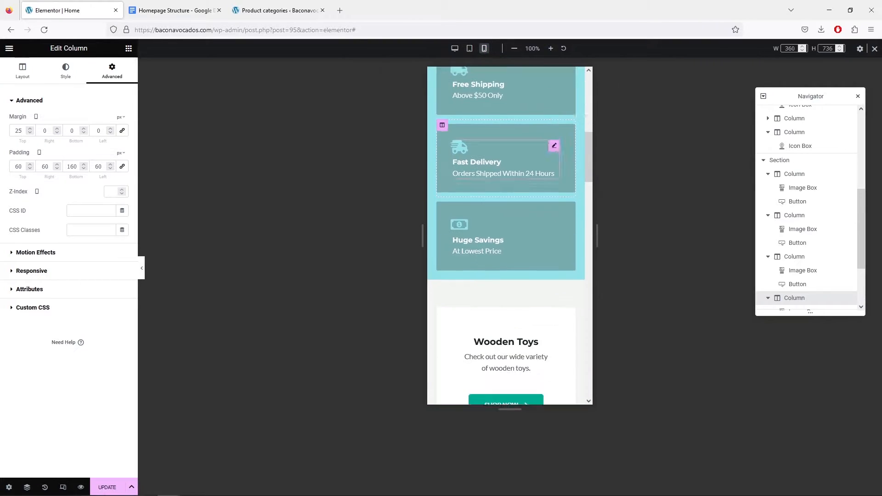
pyautogui.scroll(-10, 548, 160)
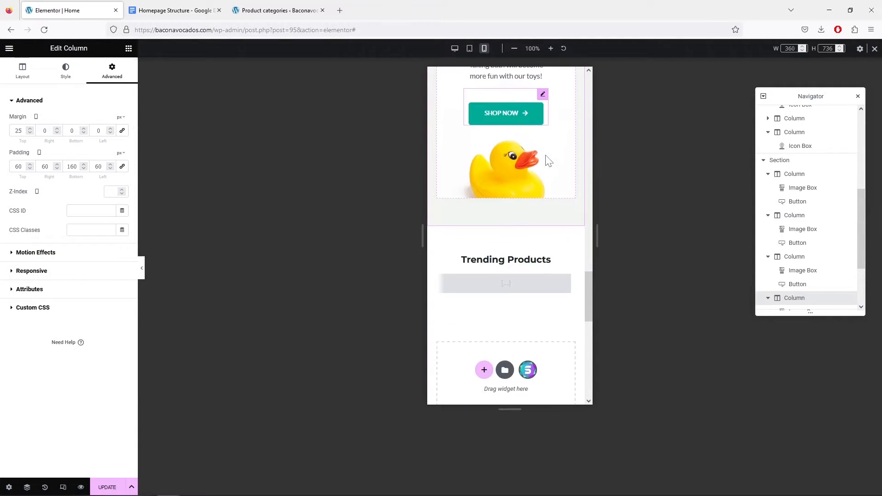
pyautogui.scroll(8, 562, 186)
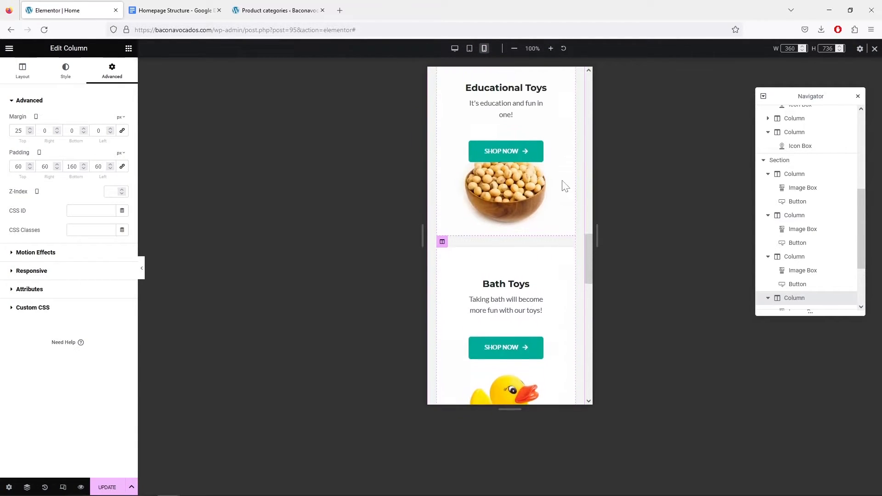
pyautogui.scroll(8, 565, 184)
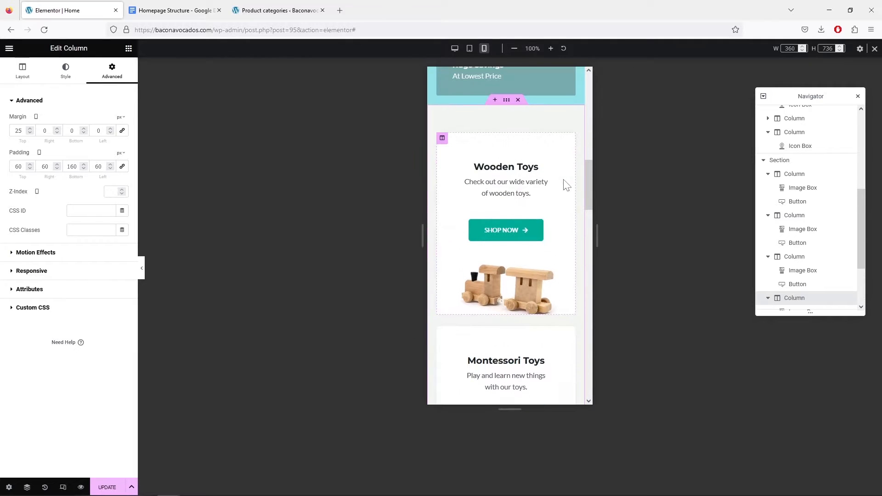
pyautogui.scroll(-5, 566, 182)
pyautogui.scroll(-3, 565, 183)
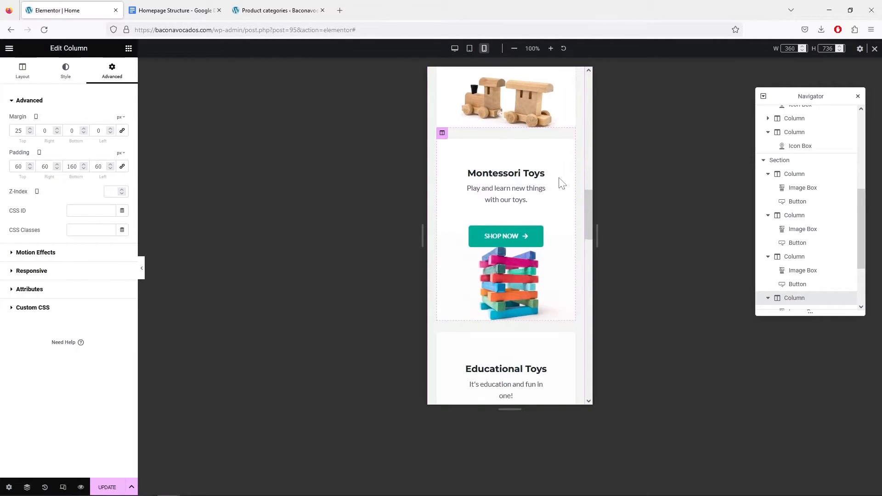
pyautogui.scroll(3, 563, 180)
pyautogui.scroll(3, 561, 174)
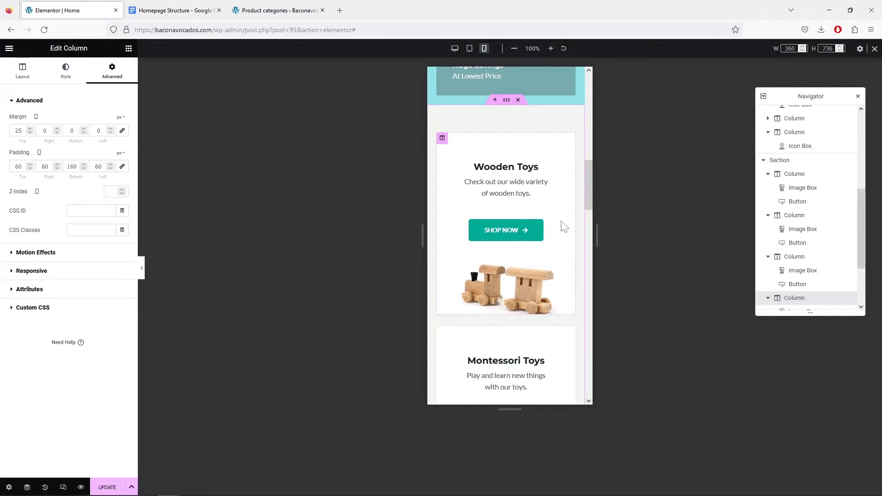
pyautogui.scroll(-3, 574, 248)
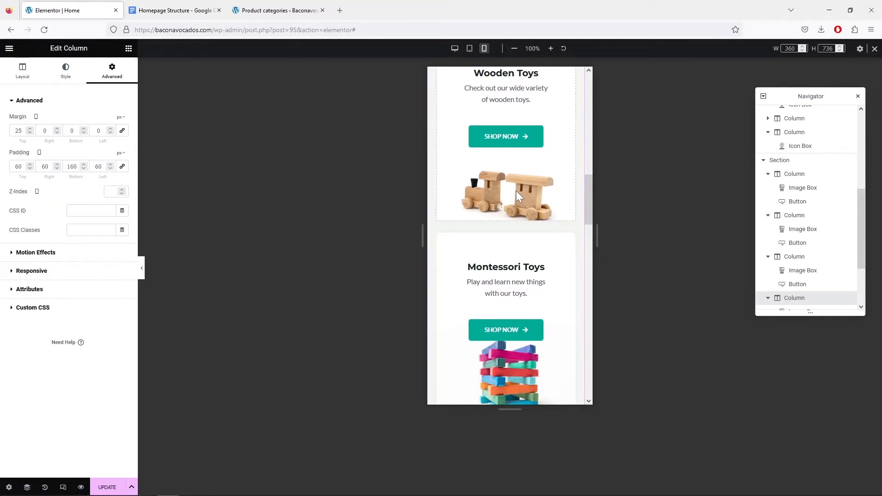
pyautogui.scroll(-15, 518, 194)
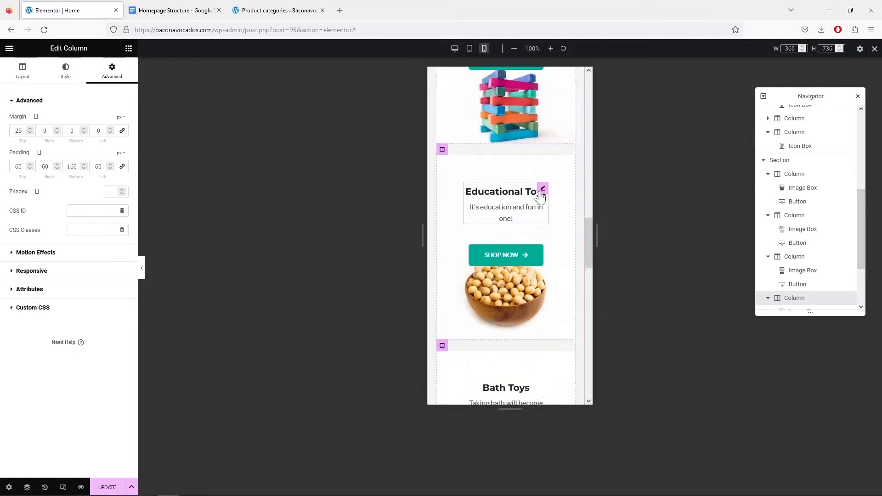
pyautogui.scroll(-6, 539, 194)
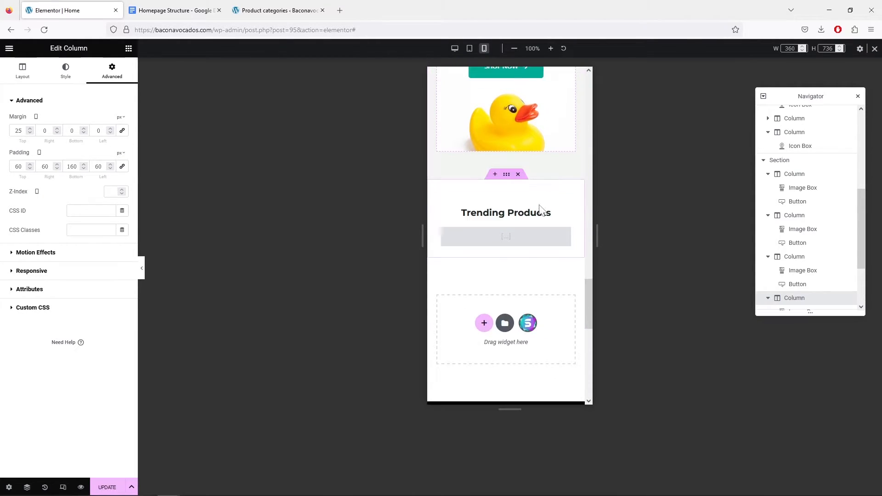
# Set the Y position of the Bath Toys column's background overlay image to 174 px for mobile.
pyautogui.scroll(4, 537, 179)
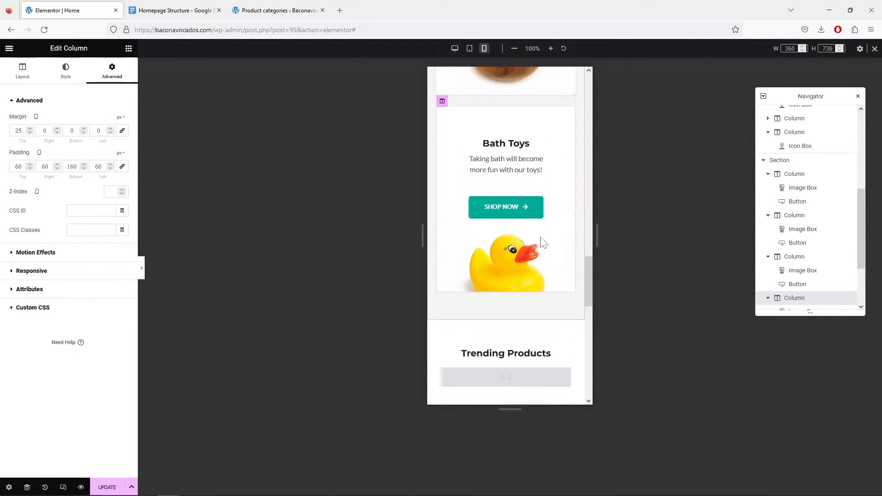
pyautogui.scroll(2, 546, 232)
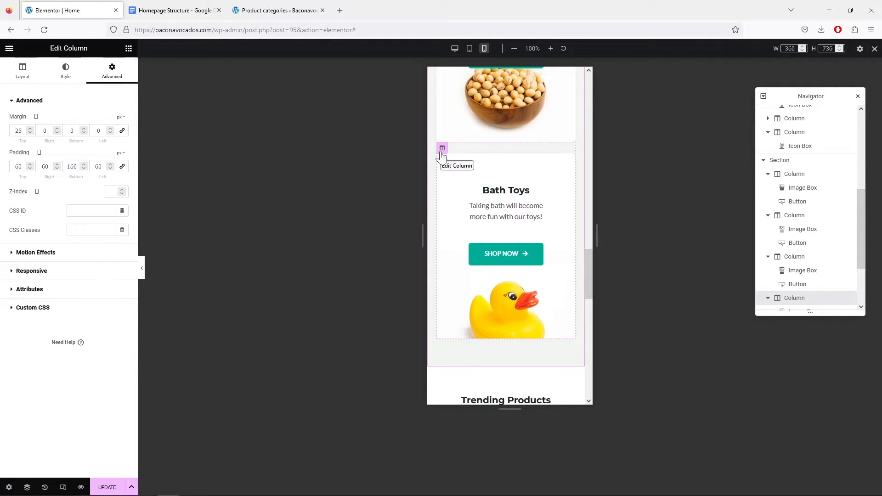
pyautogui.click(69, 79)
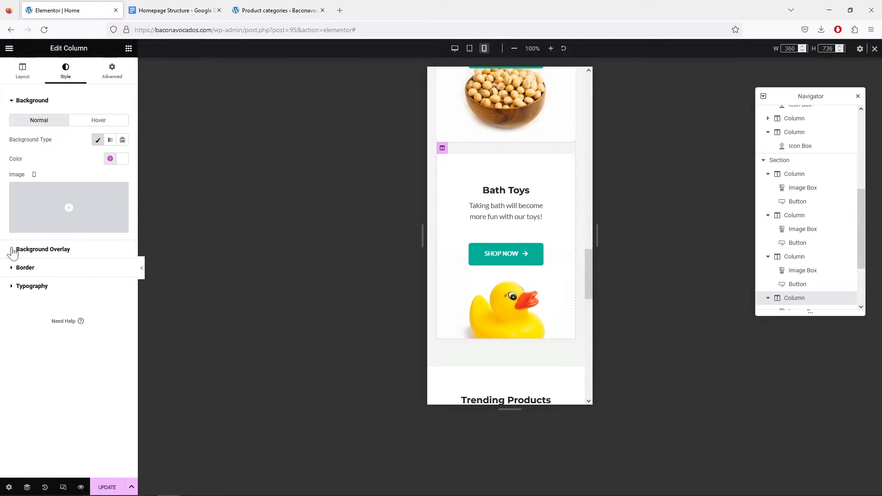
pyautogui.click(13, 251)
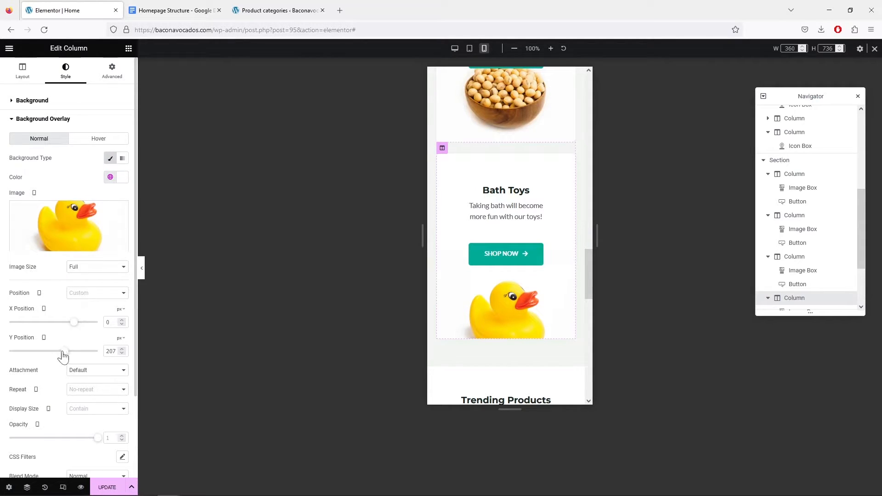
pyautogui.moveTo(65, 355); pyautogui.dragTo(63, 356)
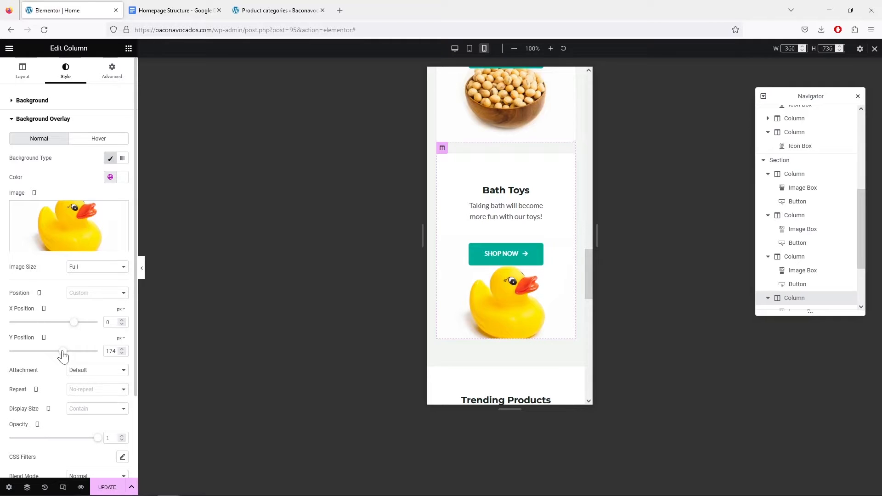
# Switch to the desktop preview and examine the homepage sections from the hero banner down to the footer.
pyautogui.scroll(5, 538, 242)
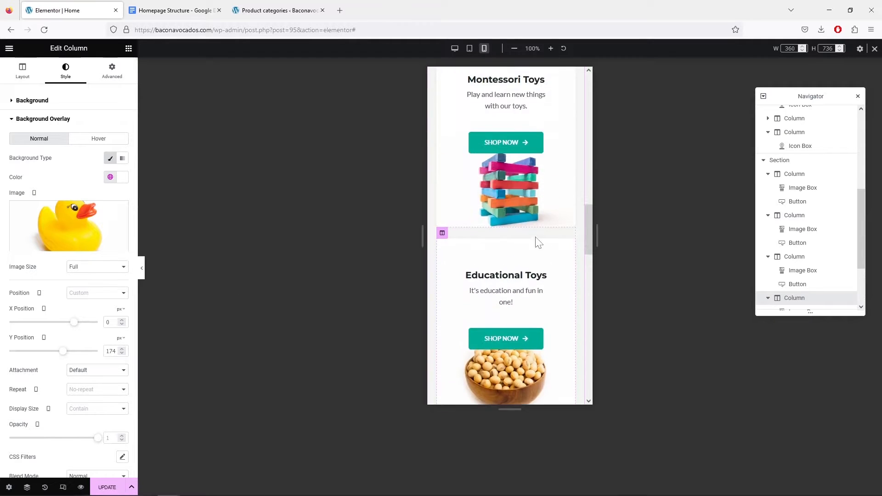
pyautogui.scroll(10, 538, 238)
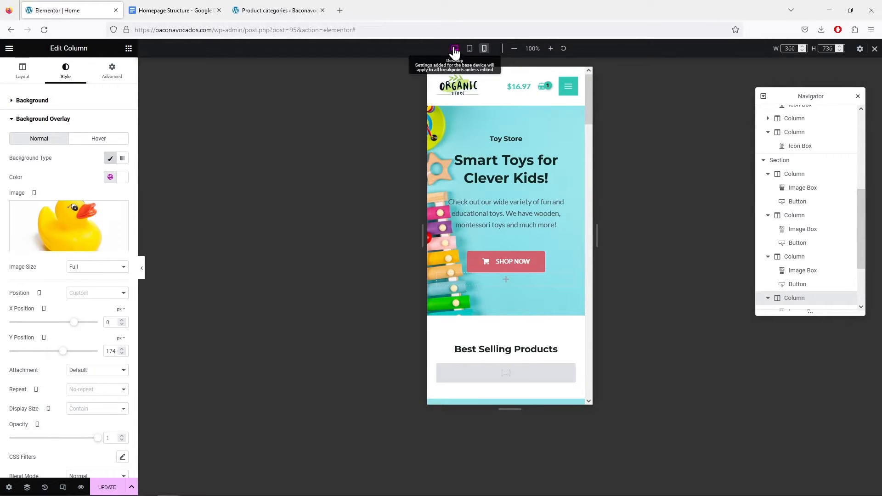
pyautogui.click(455, 48)
pyautogui.scroll(-8, 533, 125)
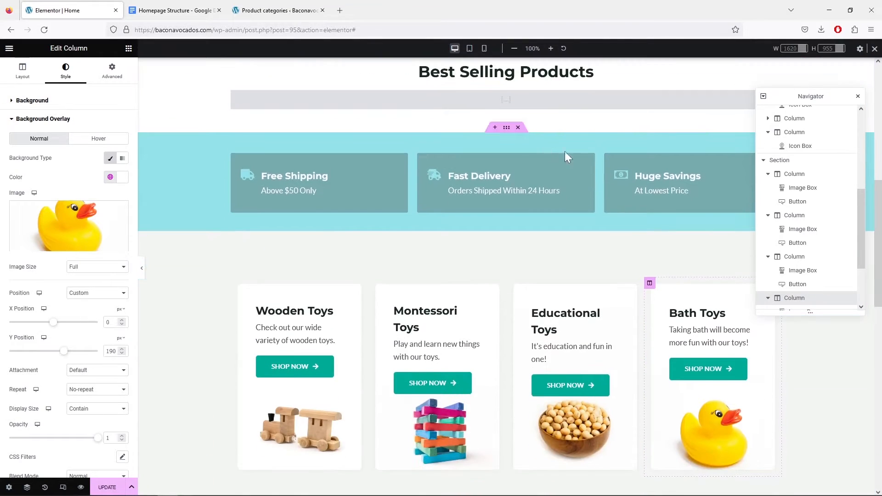
pyautogui.scroll(-3, 567, 154)
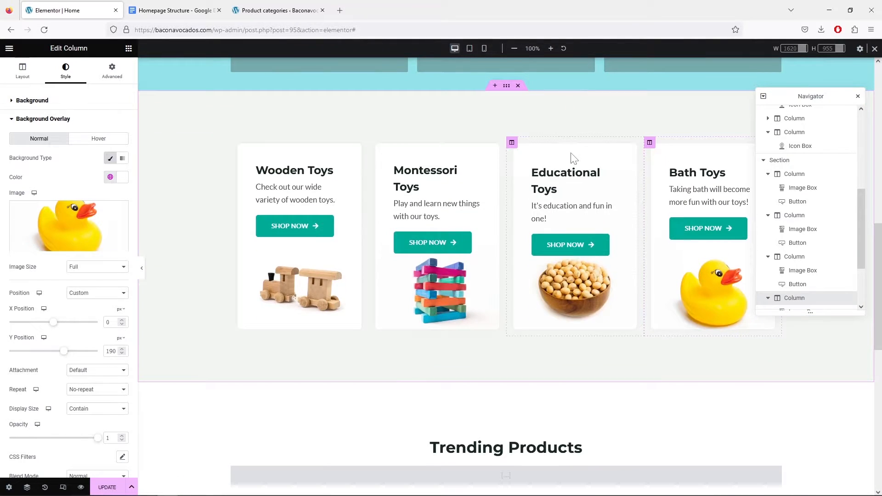
pyautogui.scroll(-7, 573, 158)
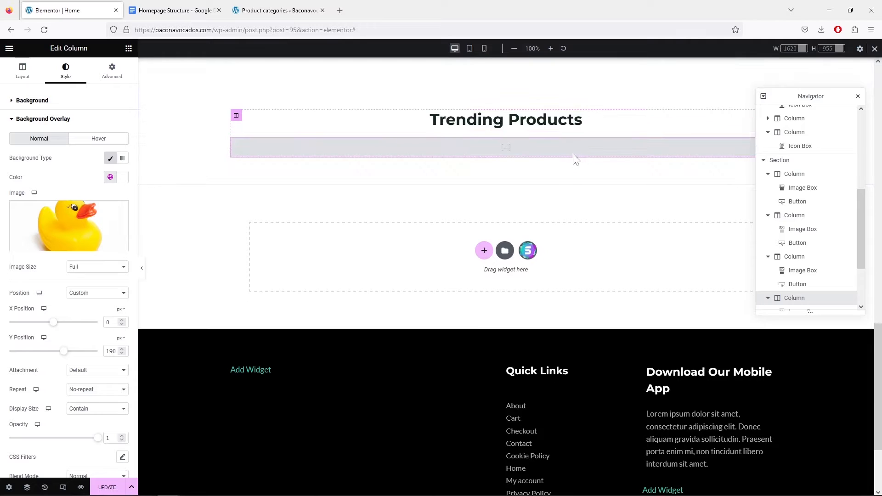
pyautogui.scroll(-3, 573, 155)
pyautogui.scroll(14, 577, 156)
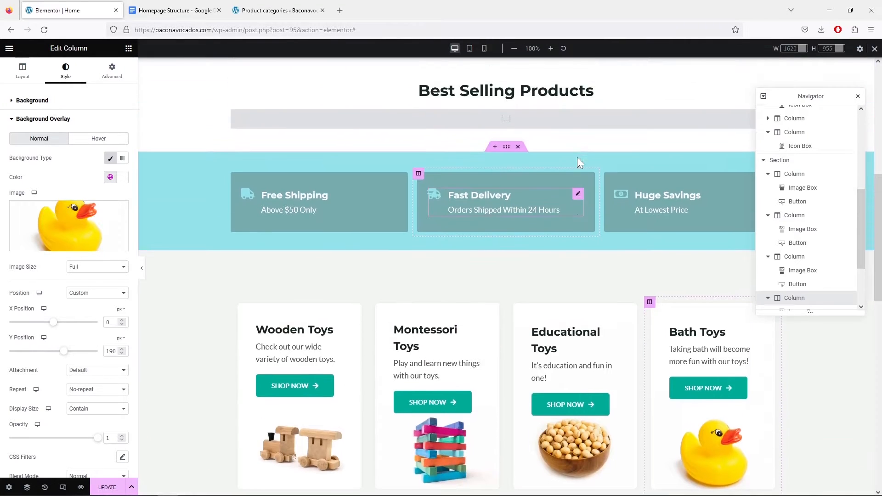
pyautogui.scroll(8, 577, 157)
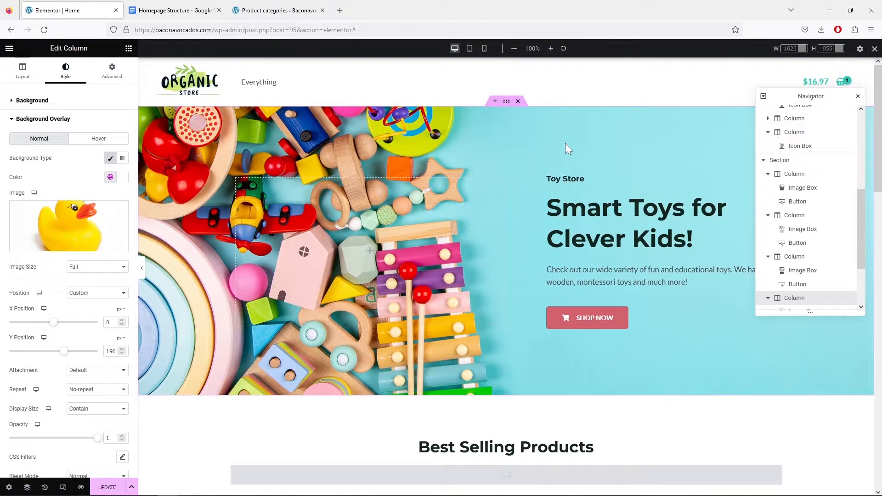
# Check the planned section order in the Homepage Structure document in Google Docs, and return to the Elementor editor.
pyautogui.click(172, 10)
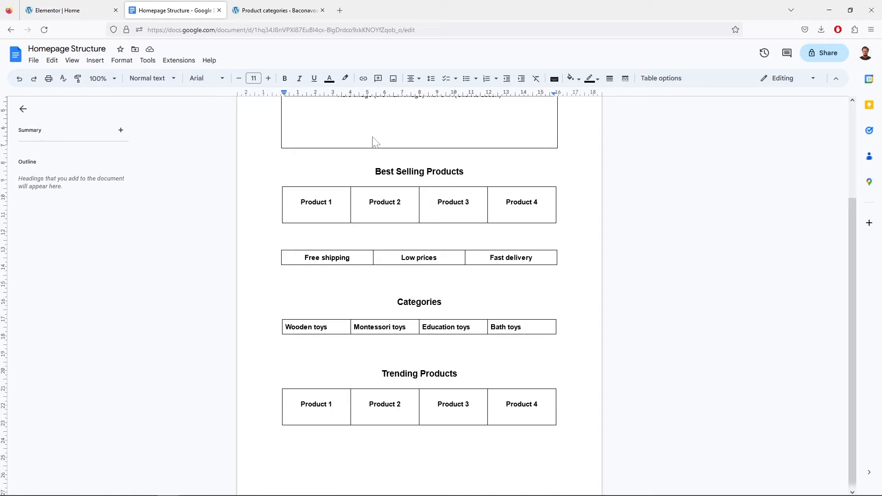
pyautogui.scroll(3, 376, 143)
pyautogui.click(58, 10)
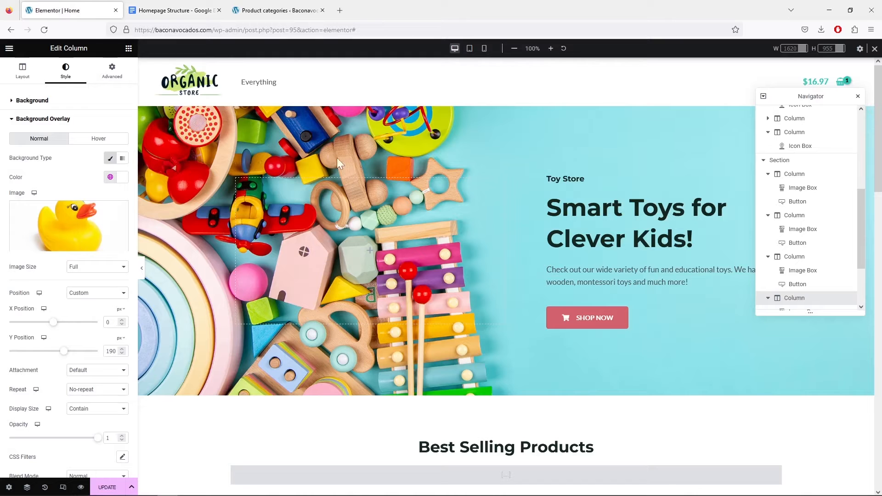
# Shorten the Montessori Toys image box title to "Montessori".
pyautogui.scroll(-3, 457, 186)
pyautogui.scroll(-5, 457, 185)
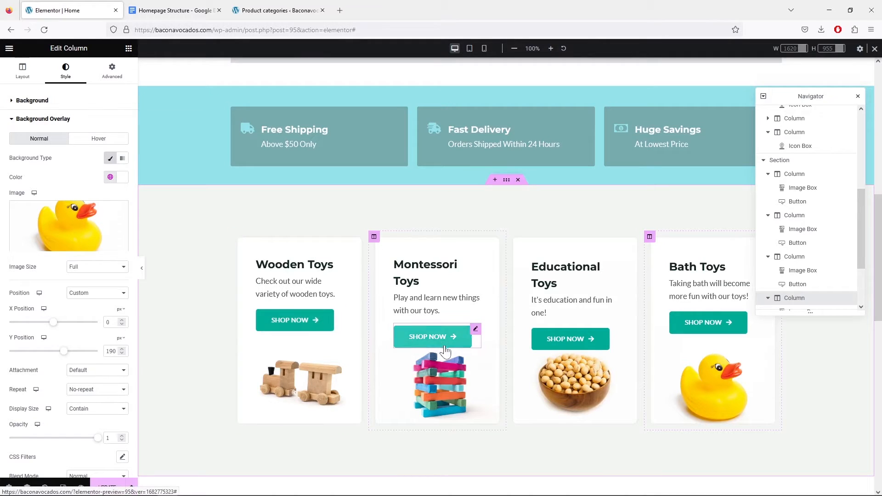
pyautogui.click(437, 286)
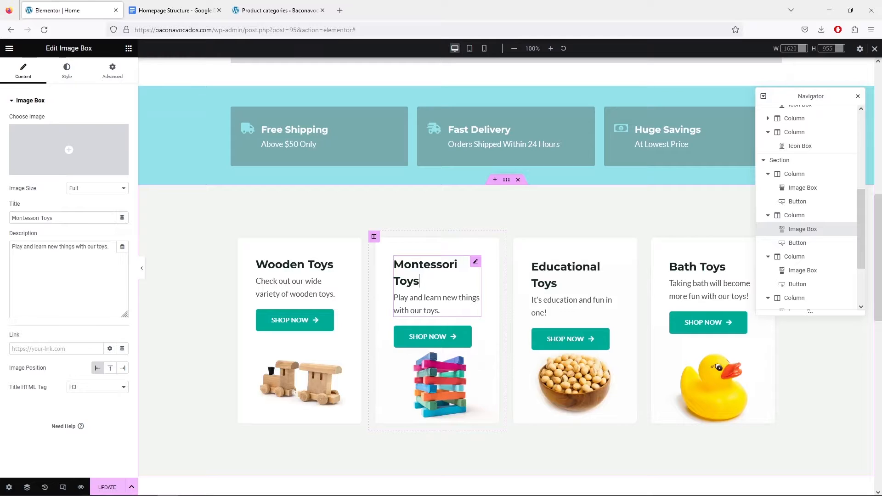
pyautogui.hotkey('shift', 'Left')
pyautogui.hotkey('shift', 'Left')
pyautogui.hotkey('shift', 'Left')
pyautogui.press('BackSpace')
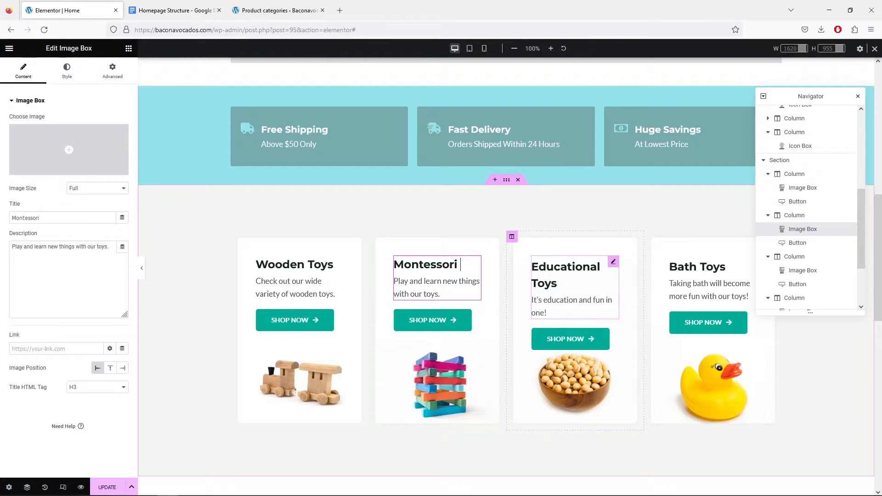
# Replace the Educational Toys image box title with "For Education".
pyautogui.click(559, 288)
pyautogui.tripleClick(560, 288)
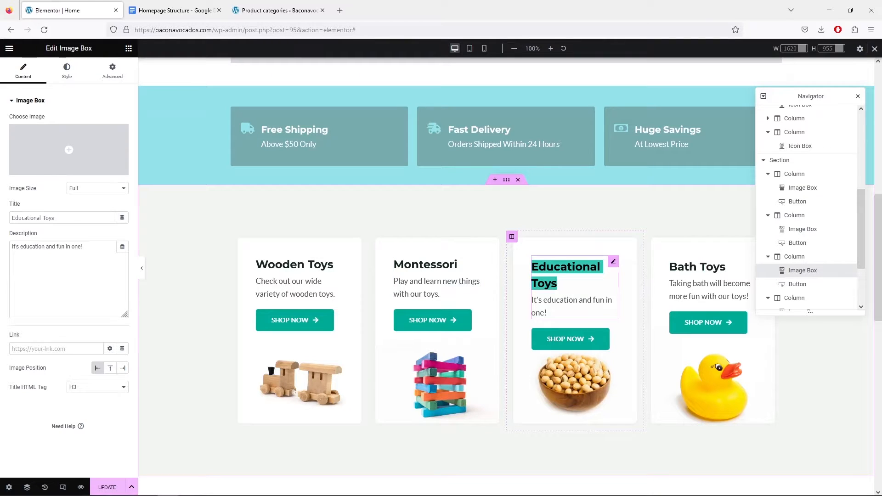
pyautogui.write('For Education')
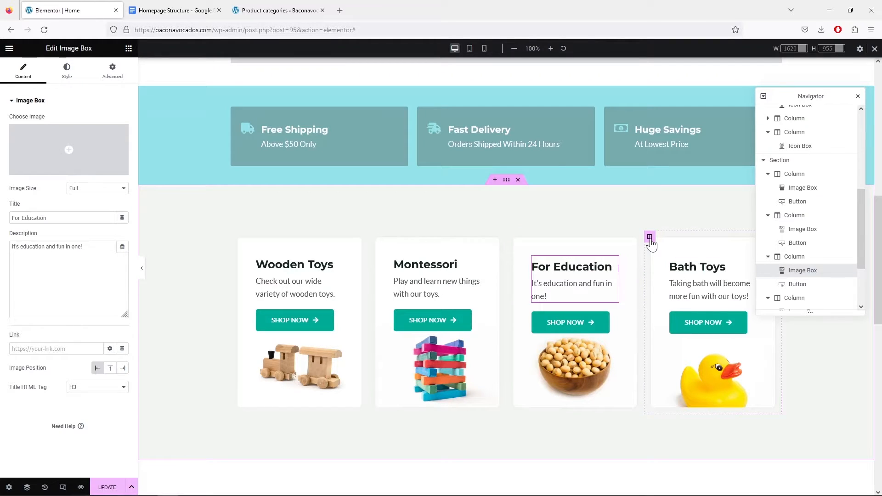
# Set the Y position of the Bath Toys column's background overlay image to 149 px.
pyautogui.click(650, 237)
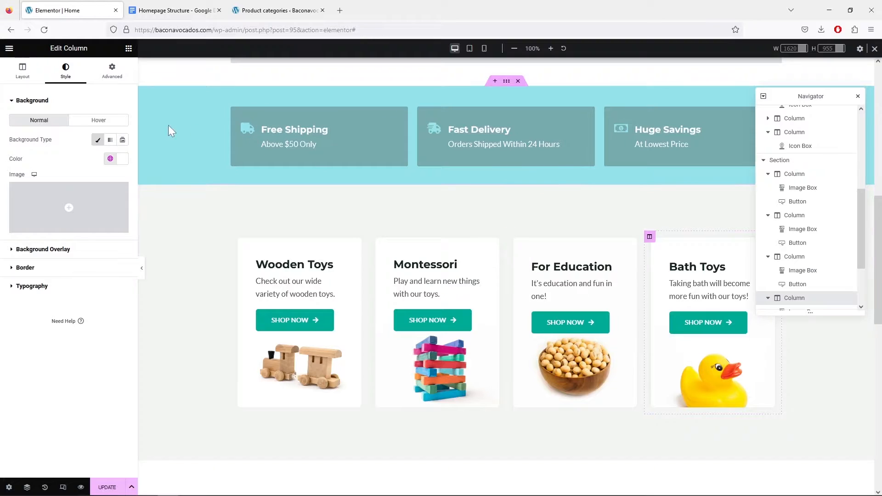
pyautogui.click(113, 73)
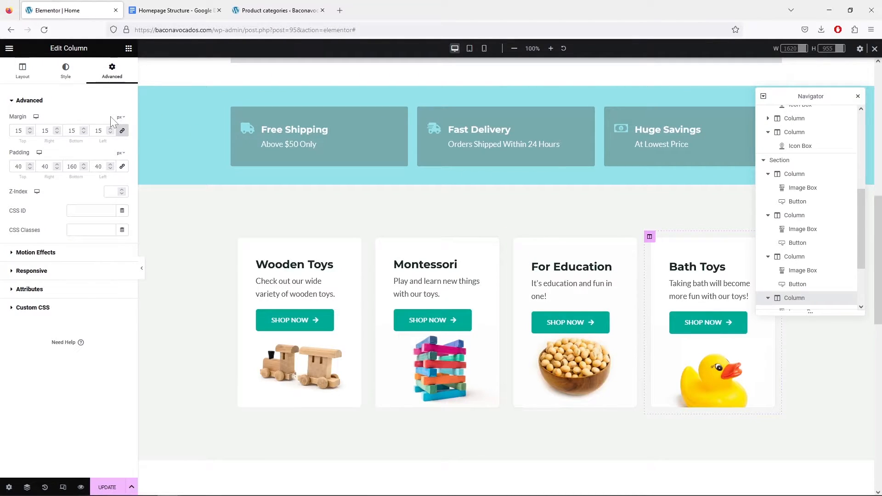
pyautogui.click(65, 72)
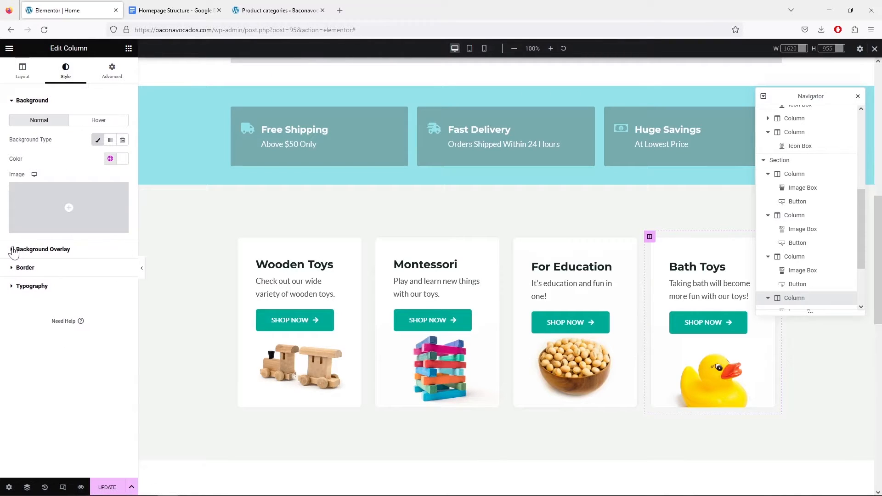
pyautogui.click(14, 250)
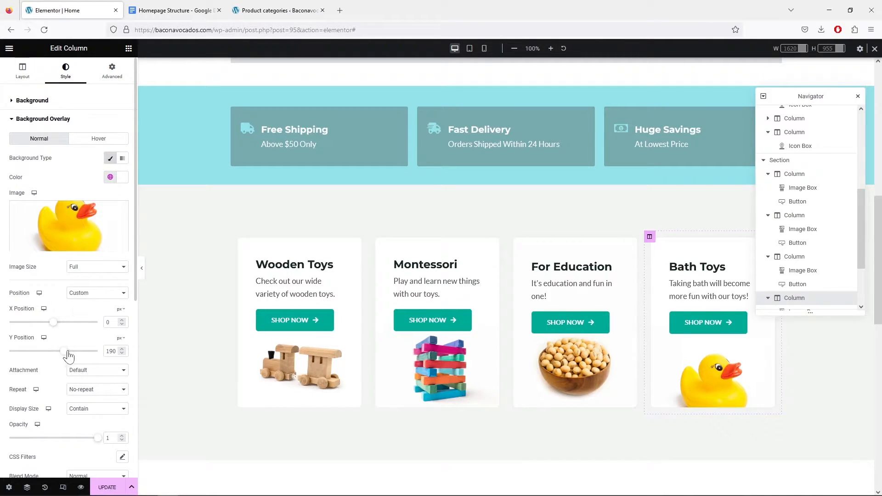
pyautogui.moveTo(68, 356); pyautogui.dragTo(62, 355)
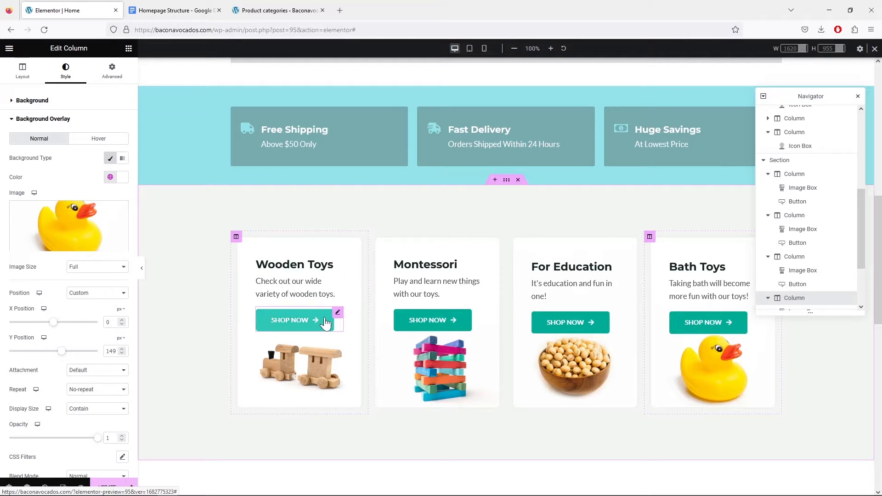
# Open the content settings of the Shop Now button in the Wooden Toys card.
pyautogui.click(338, 314)
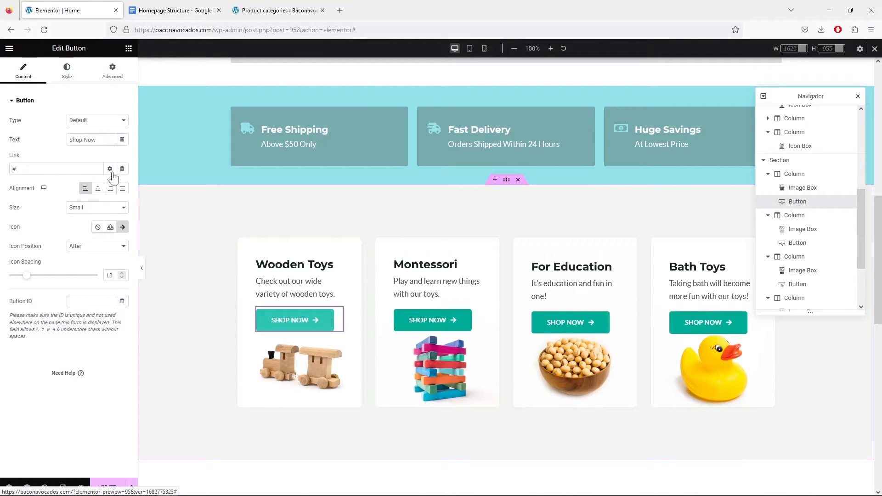
pyautogui.click(67, 71)
pyautogui.click(33, 73)
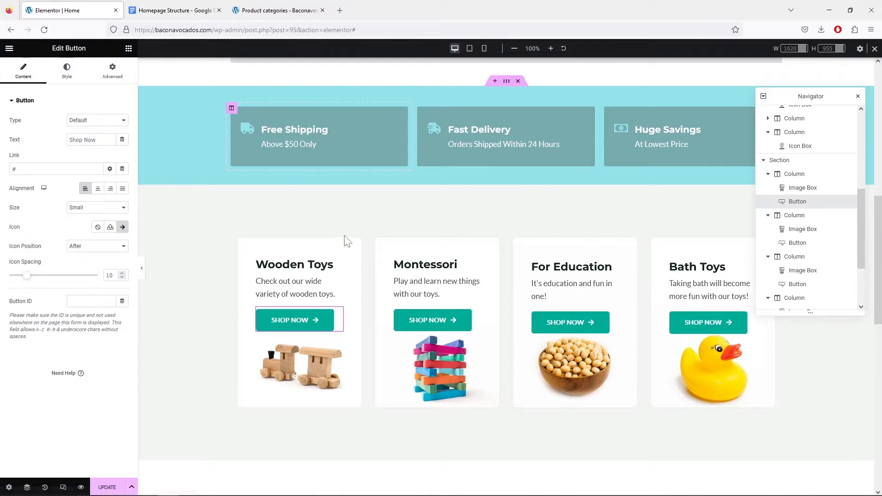
pyautogui.scroll(5, 350, 235)
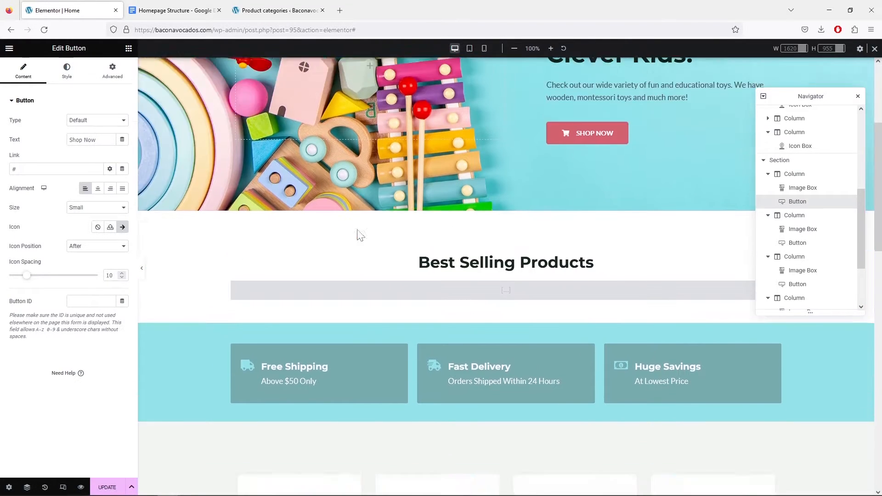
pyautogui.scroll(-6, 358, 234)
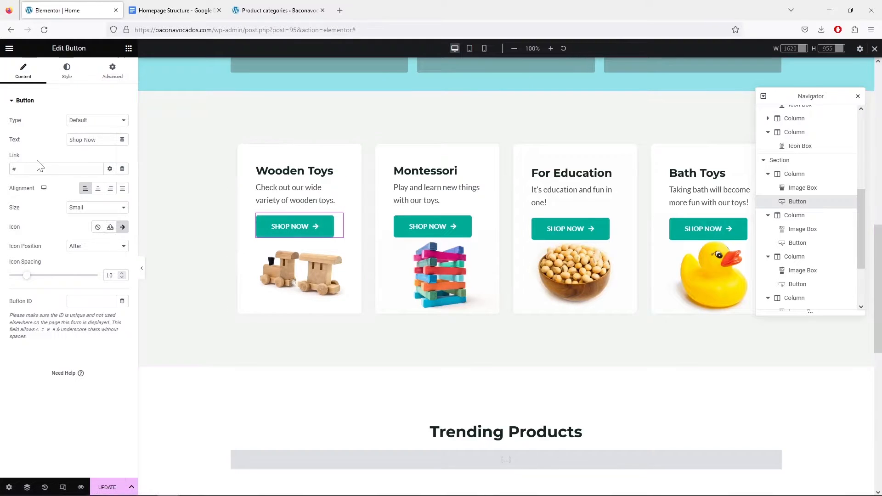
# From the WooCommerce product categories list, open the Wooden Toys, Bath Toys, Educational Toys and Montessori Toys category pages in separate browser tabs.
pyautogui.click(265, 11)
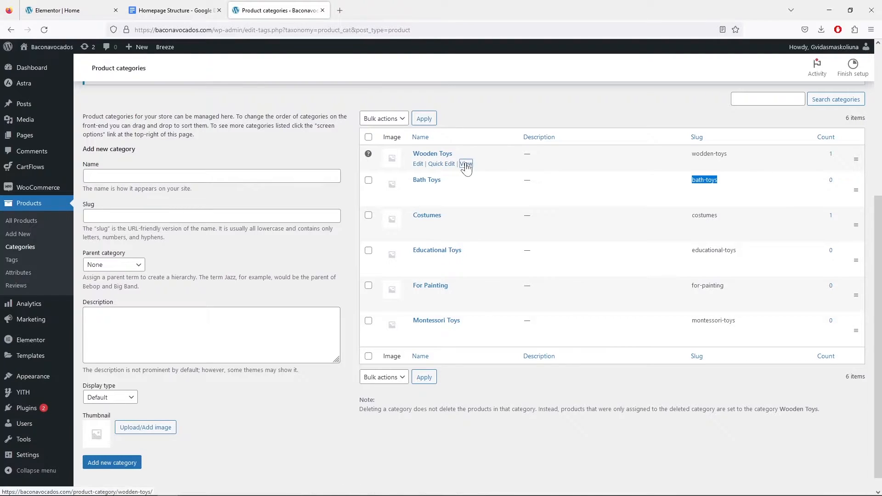
pyautogui.rightClick(466, 165)
pyautogui.click(478, 174)
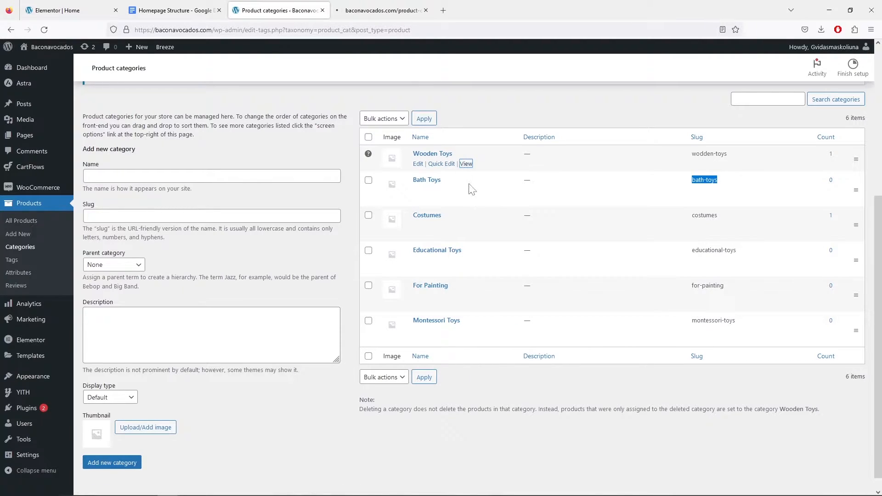
pyautogui.rightClick(488, 191)
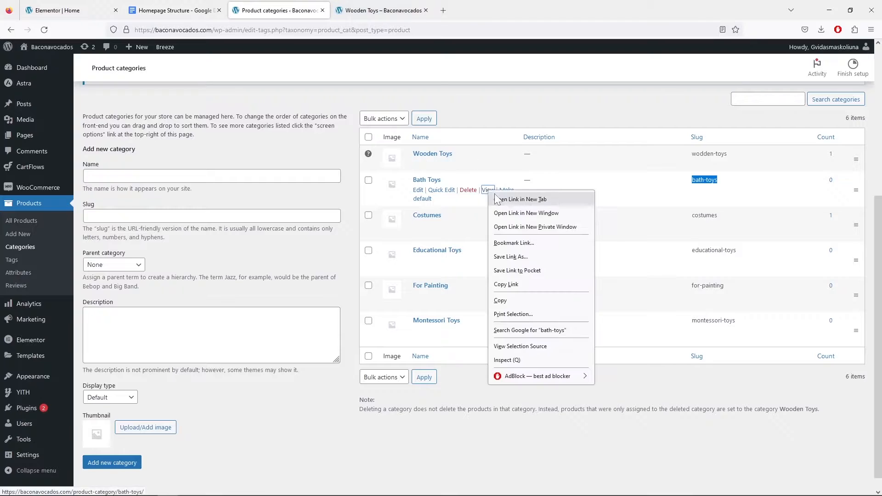
pyautogui.click(499, 197)
pyautogui.scroll(-1, 487, 205)
pyautogui.moveTo(488, 252)
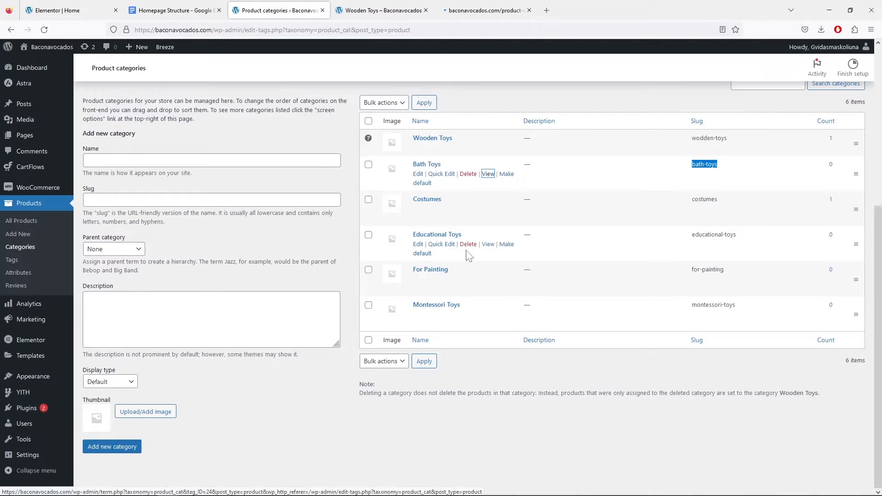
pyautogui.rightClick(489, 252)
pyautogui.click(503, 255)
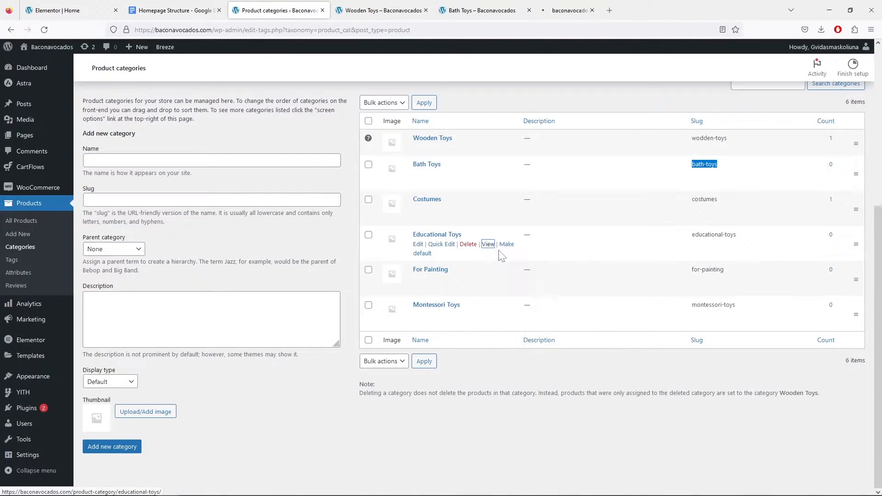
pyautogui.moveTo(478, 331)
pyautogui.rightClick(488, 314)
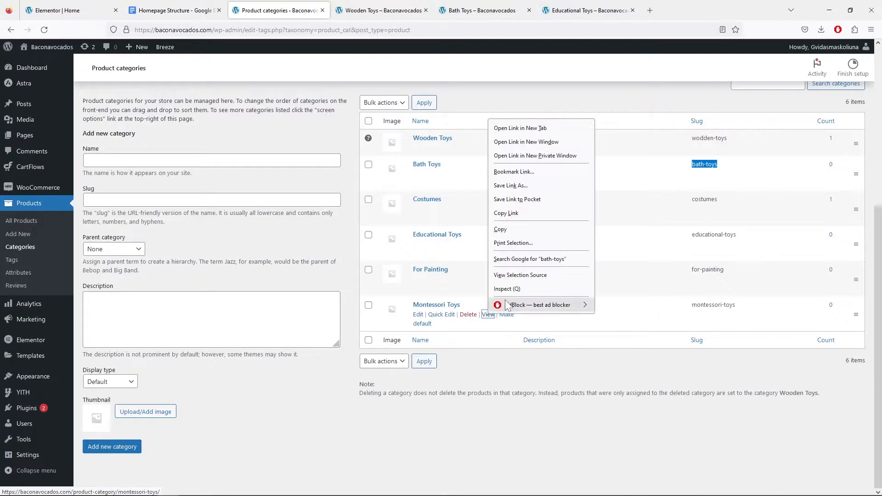
pyautogui.click(517, 125)
# Copy the Wooden Toys category page address and use it in Elementor as the link of the Wooden Toys Shop Now button.
pyautogui.click(367, 8)
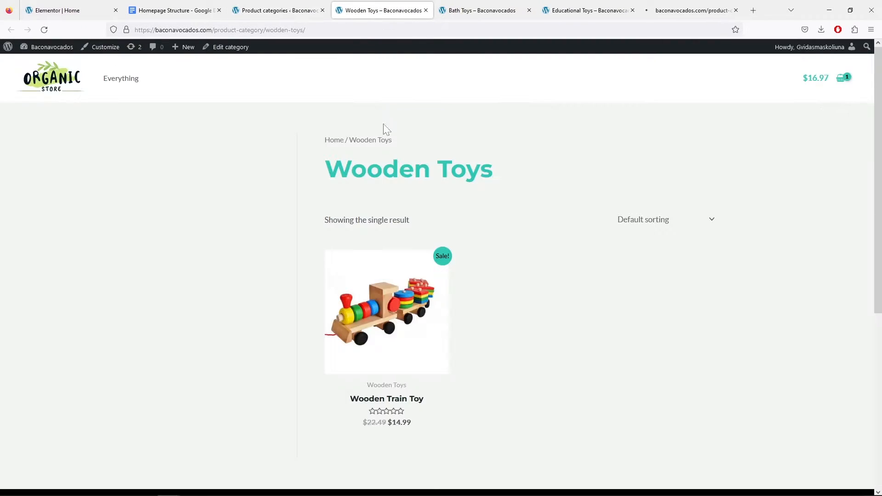
pyautogui.hotkey('ctrl', 'l')
pyautogui.rightClick(275, 29)
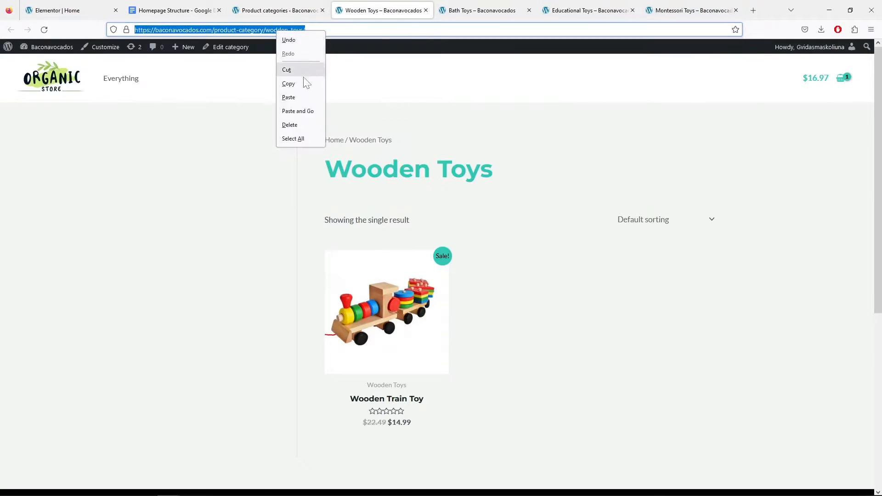
pyautogui.click(305, 81)
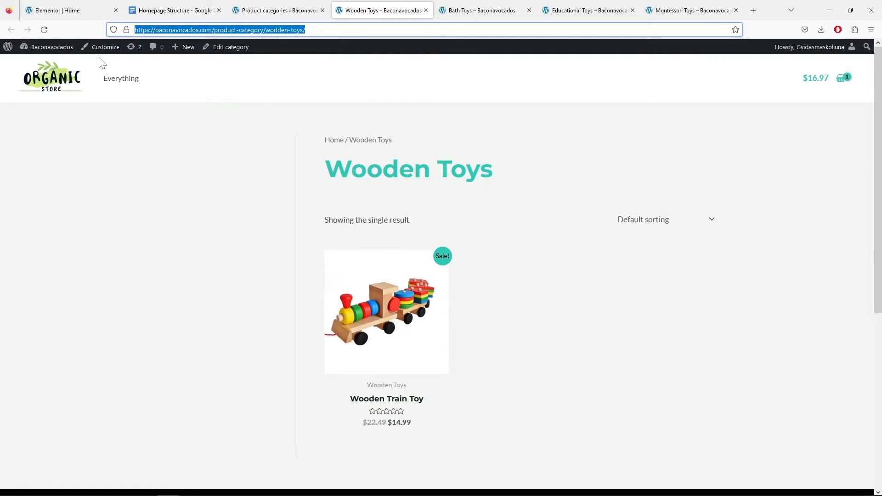
pyautogui.click(67, 10)
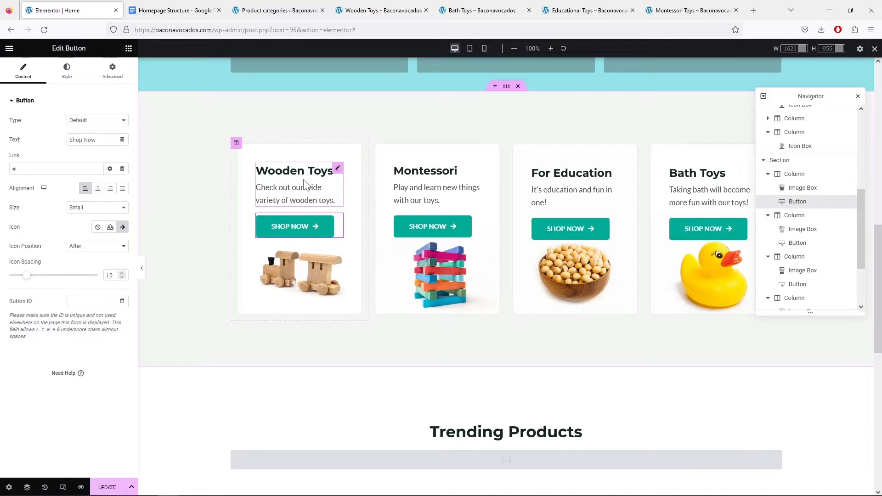
pyautogui.doubleClick(51, 169)
pyautogui.rightClick(51, 169)
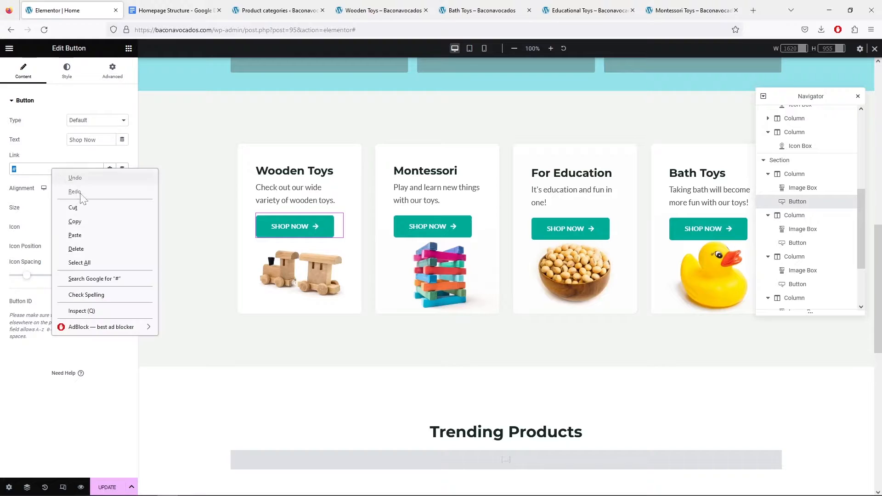
pyautogui.click(94, 236)
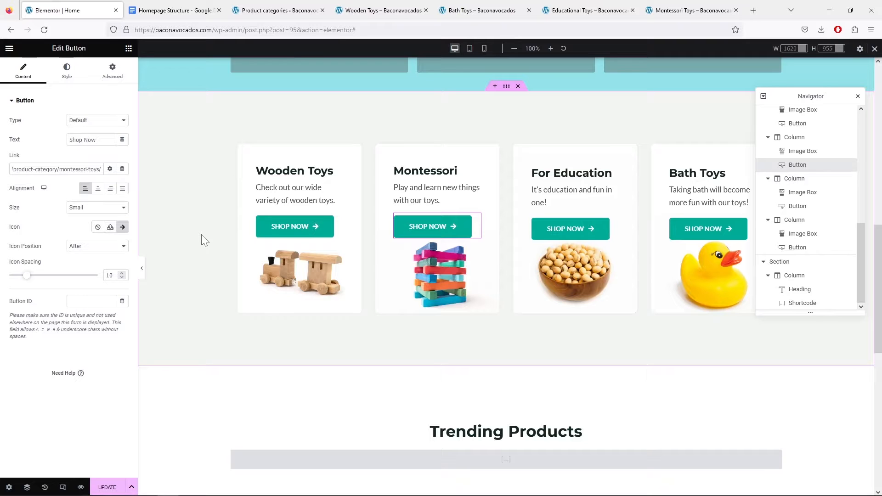
pyautogui.scroll(-6, 209, 234)
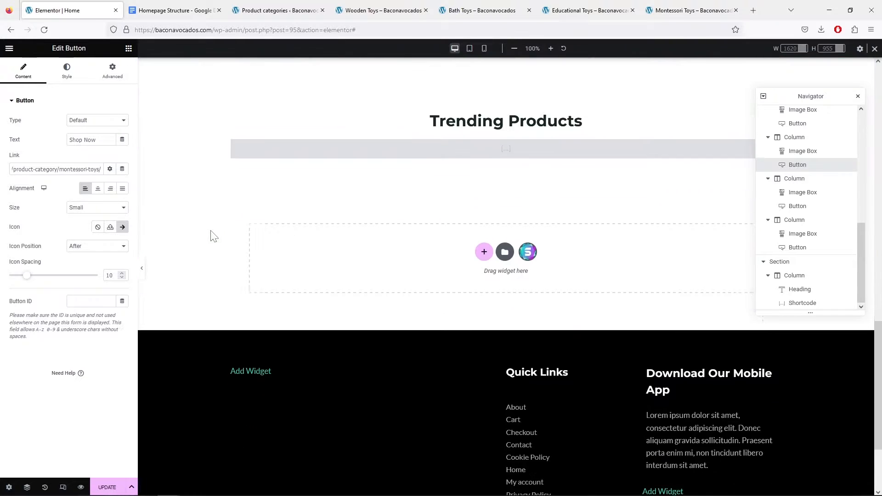
pyautogui.scroll(5, 216, 237)
pyautogui.scroll(10, 228, 238)
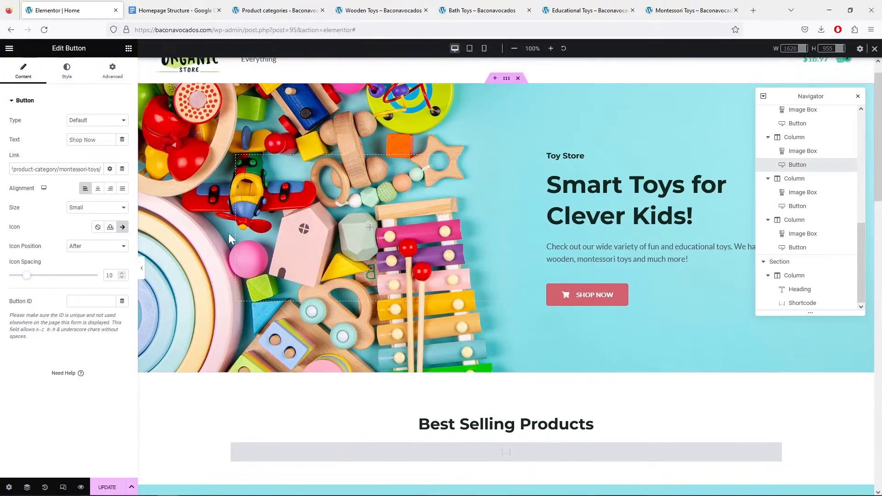
pyautogui.scroll(-4, 232, 235)
pyautogui.scroll(-4, 231, 234)
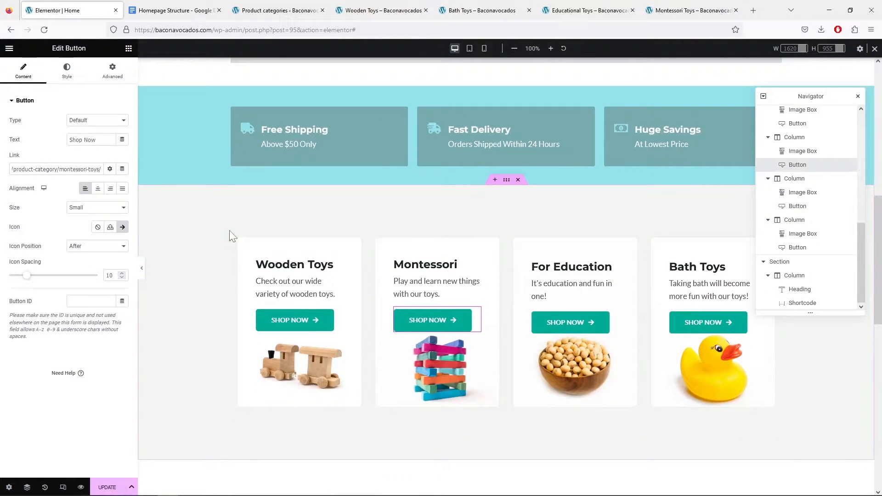
# Update the home page and view its live version, checking the sections down to Trending Products.
pyautogui.scroll(-3, 229, 232)
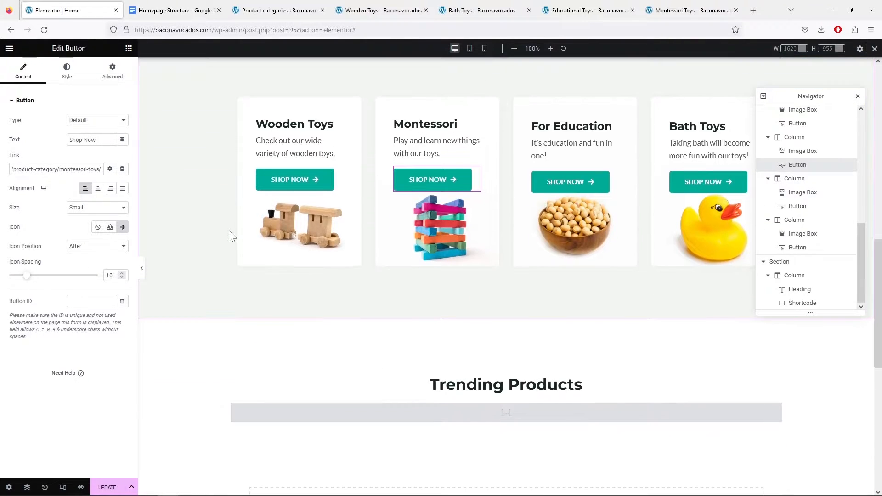
pyautogui.click(106, 487)
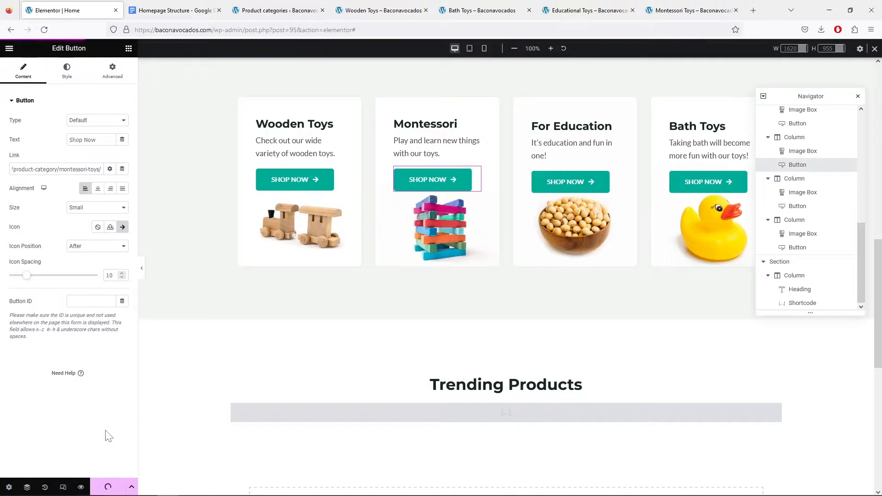
pyautogui.click(9, 48)
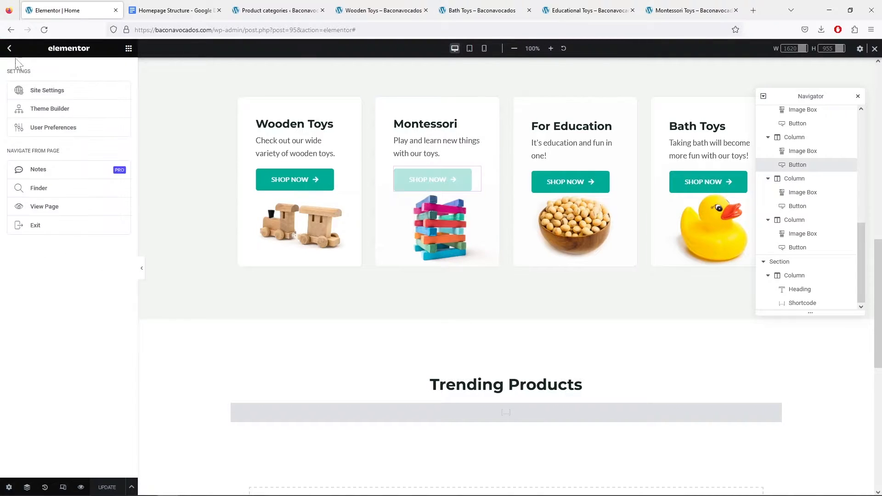
pyautogui.click(56, 208)
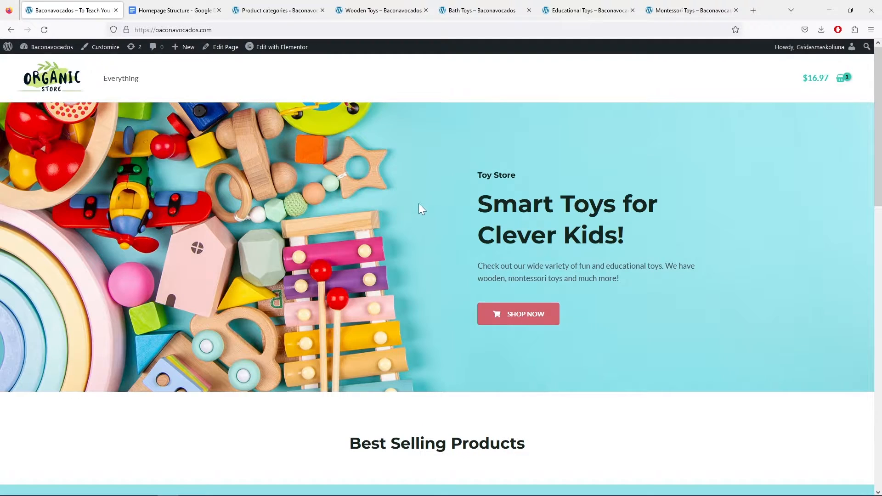
pyautogui.scroll(-7, 427, 200)
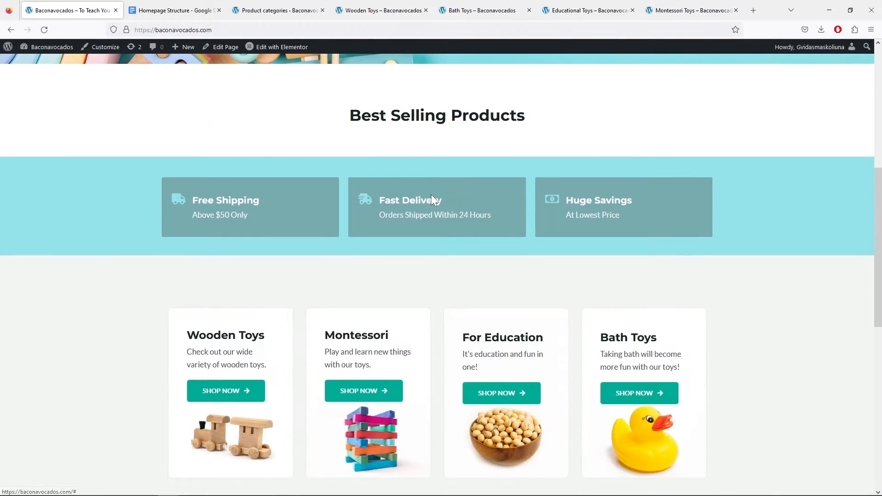
pyautogui.scroll(-9, 430, 199)
pyautogui.scroll(4, 431, 199)
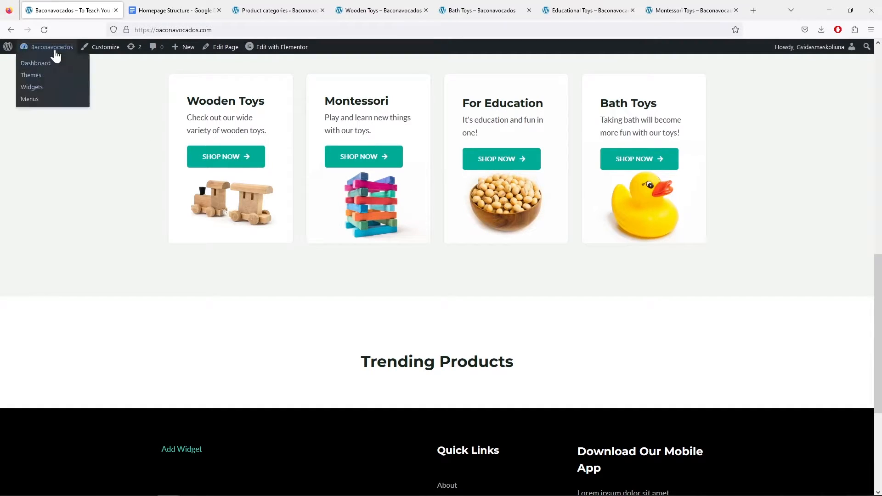
# Go to the WordPress dashboard and purge all Breeze cache.
pyautogui.click(40, 65)
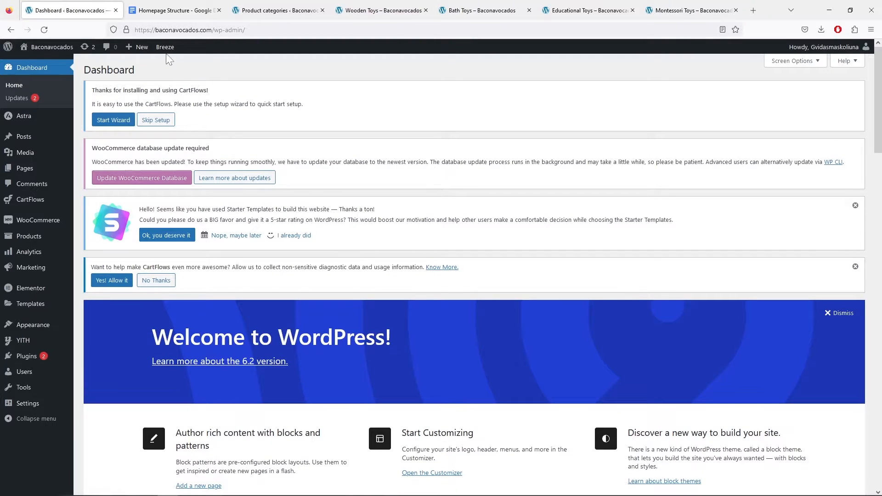
pyautogui.moveTo(168, 49)
pyautogui.click(175, 65)
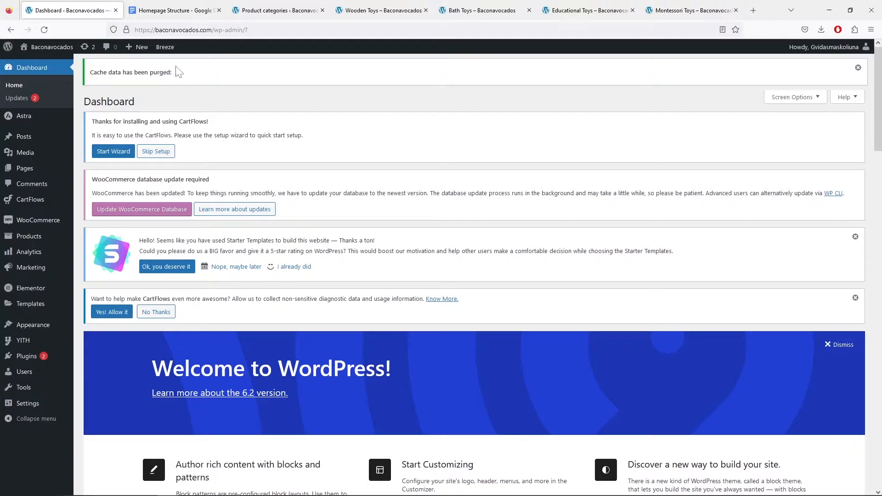
pyautogui.moveTo(167, 54)
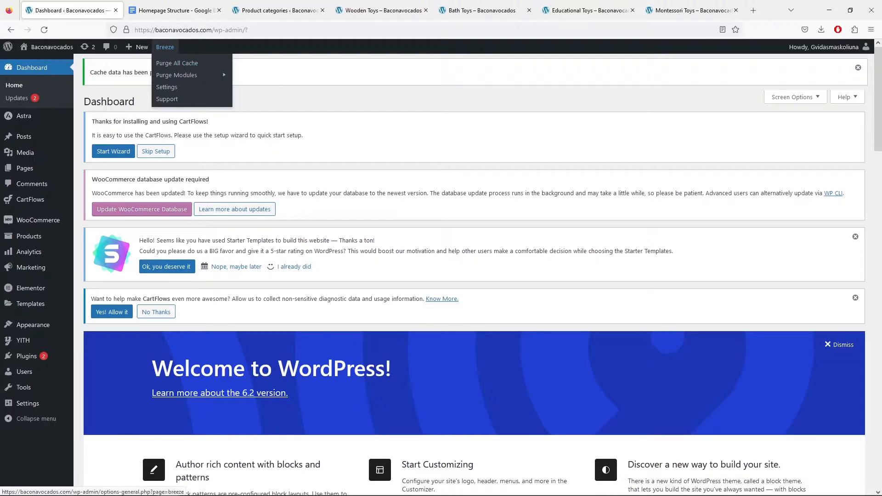
# Visit the live site again and examine the images on the four toy category cards.
pyautogui.moveTo(46, 49)
pyautogui.click(41, 67)
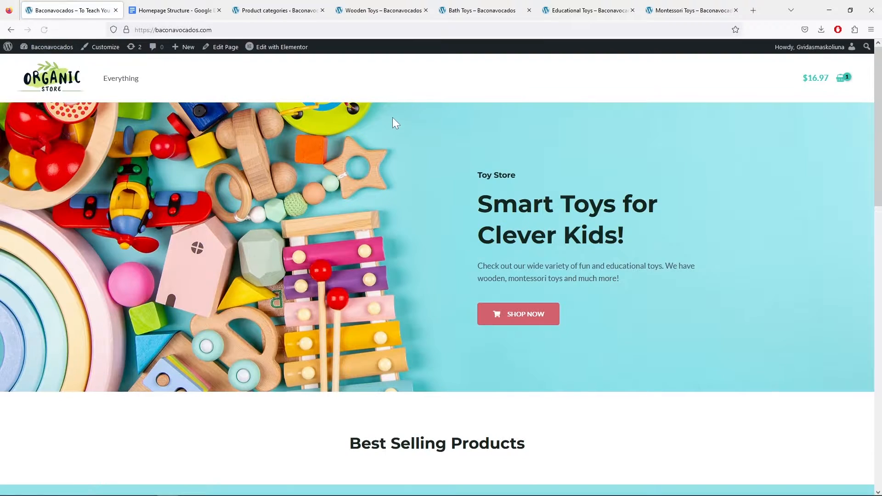
pyautogui.scroll(-5, 393, 120)
pyautogui.scroll(-6, 396, 123)
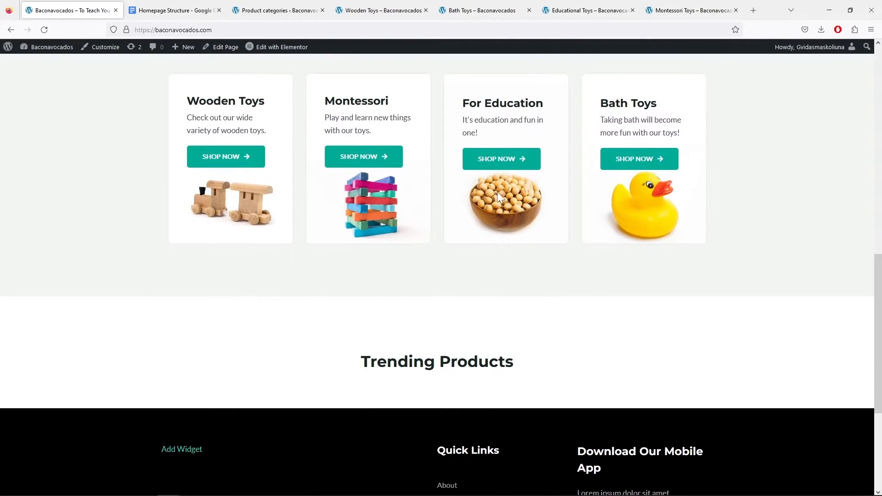
pyautogui.scroll(1, 505, 187)
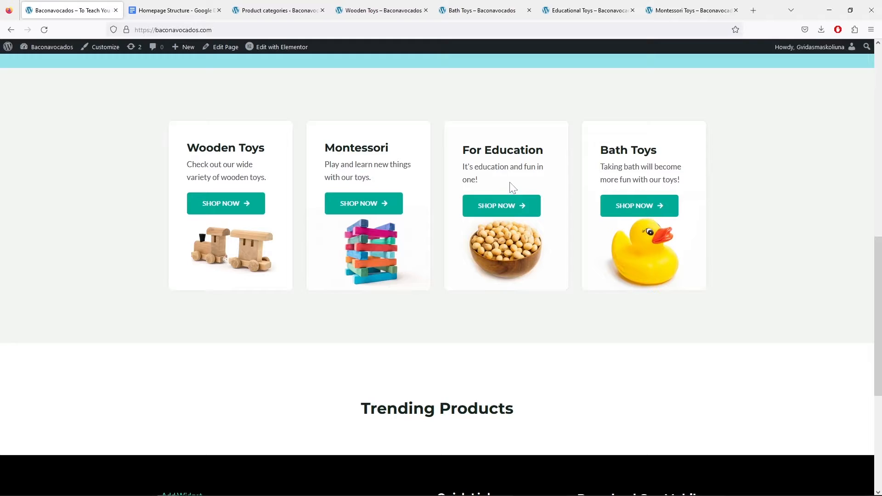
pyautogui.scroll(1, 509, 184)
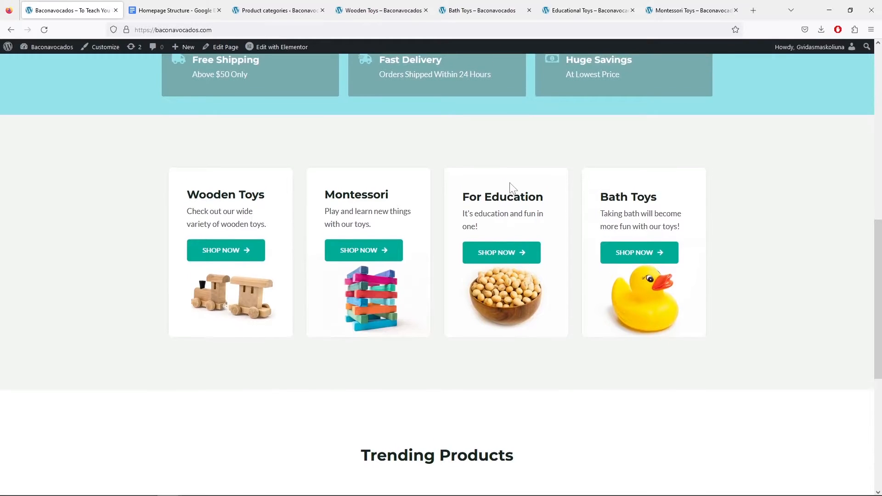
# Open the home page in Elementor and remove the background image from the For Education column.
pyautogui.click(277, 48)
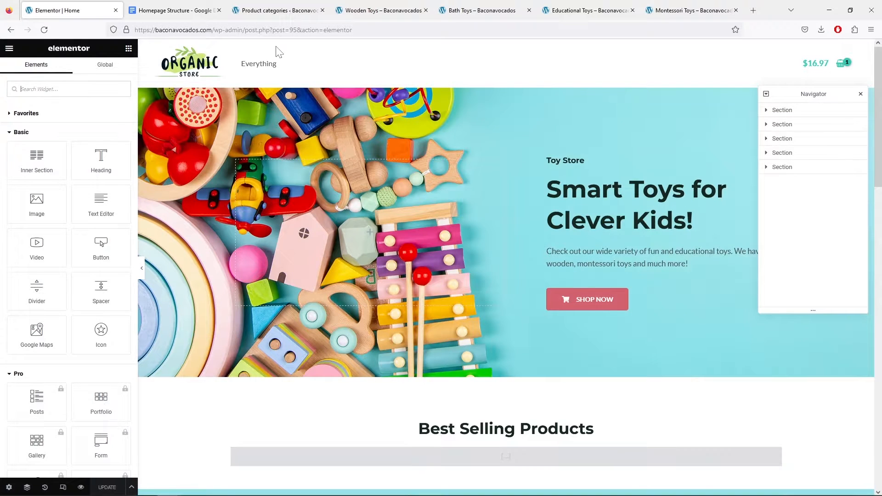
pyautogui.scroll(-9, 434, 169)
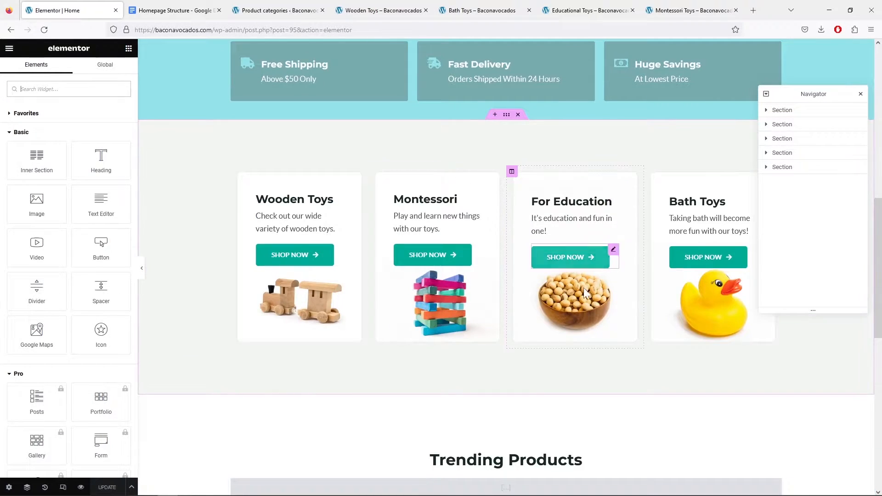
pyautogui.click(511, 172)
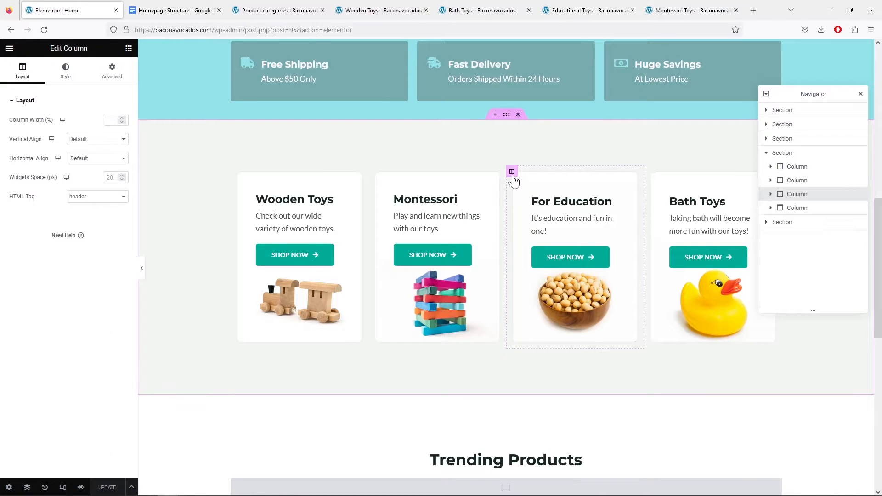
pyautogui.click(66, 71)
pyautogui.moveTo(77, 201)
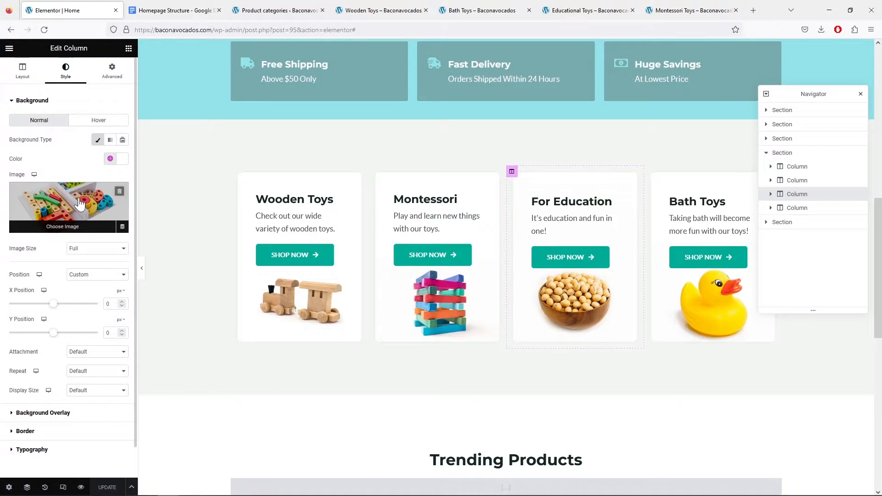
pyautogui.scroll(-2, 77, 200)
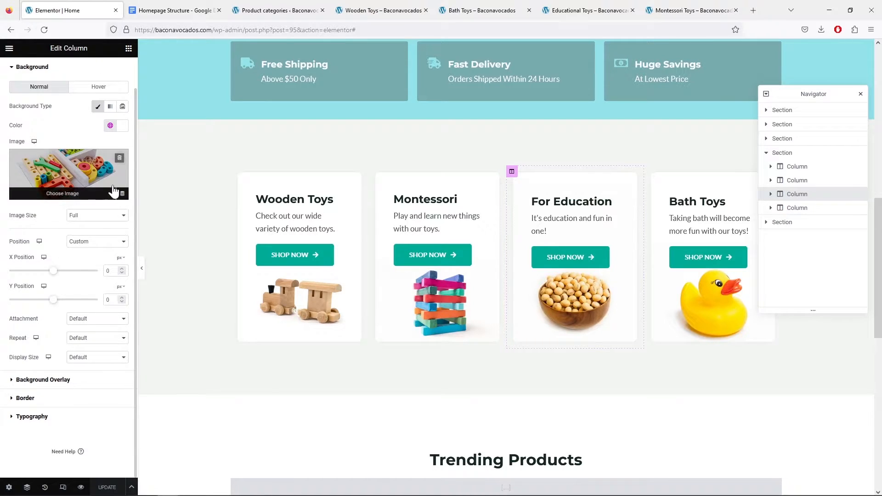
pyautogui.click(119, 159)
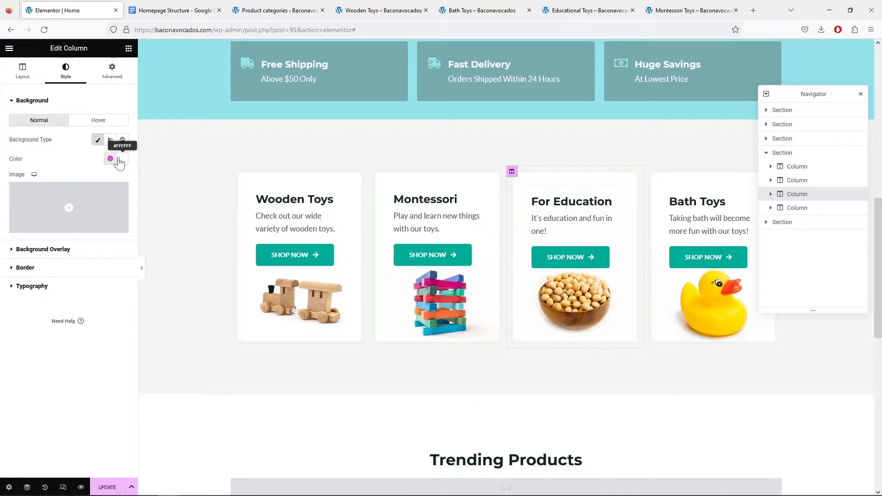
# Replace the For Education column's background overlay image with wooden-construction-set-educational-toy-montessori-white-background-close-up.jpg from the media library.
pyautogui.click(14, 251)
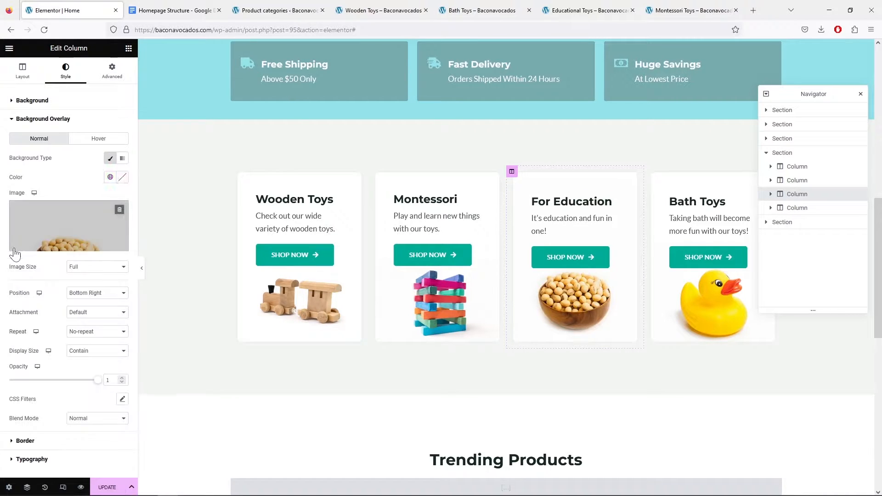
pyautogui.click(70, 224)
pyautogui.click(354, 176)
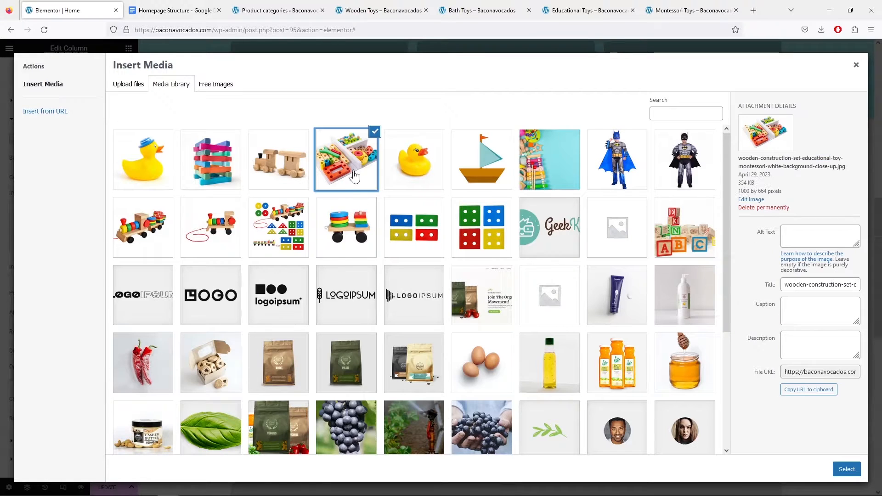
pyautogui.click(847, 469)
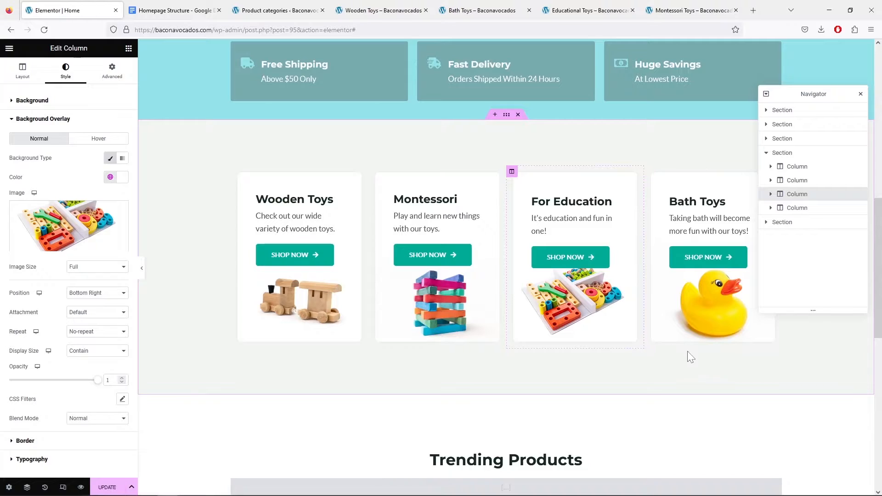
# Set the overlay image's position to Custom with a Y position of 199 px.
pyautogui.click(110, 295)
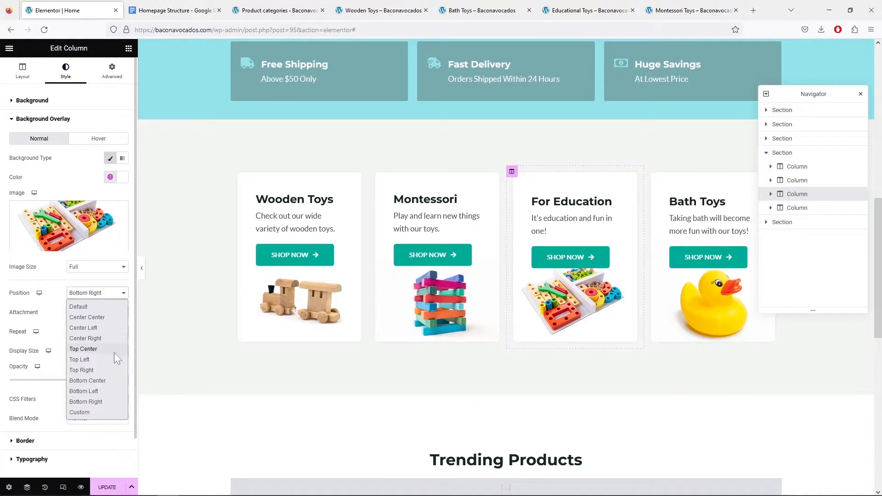
pyautogui.click(96, 411)
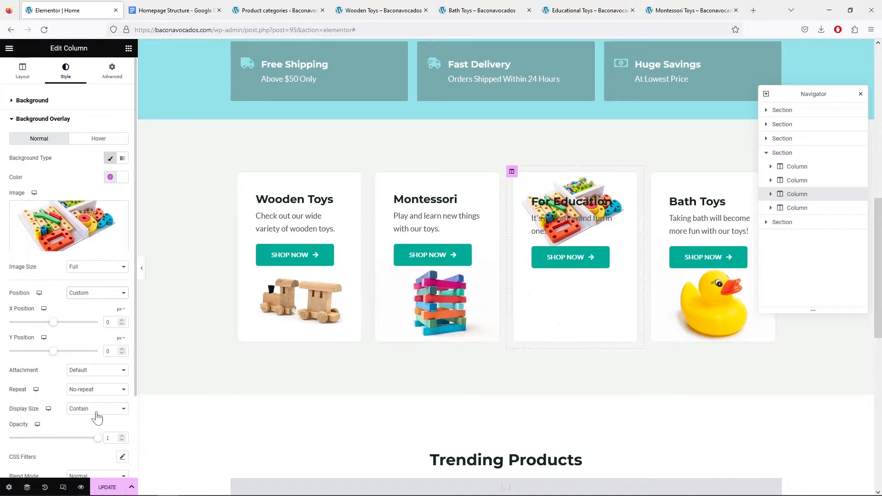
pyautogui.moveTo(55, 352); pyautogui.dragTo(67, 359)
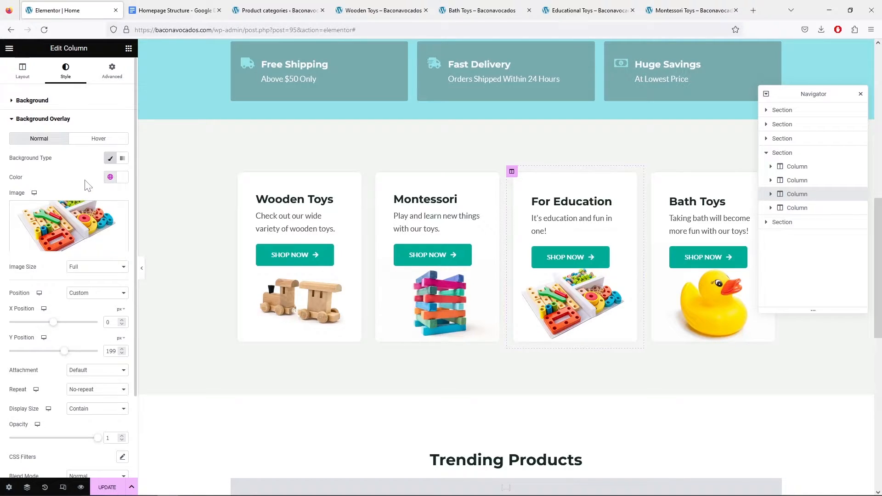
# Review the For Education column's Background settings and its Background Overlay settings.
pyautogui.click(13, 119)
pyautogui.click(11, 102)
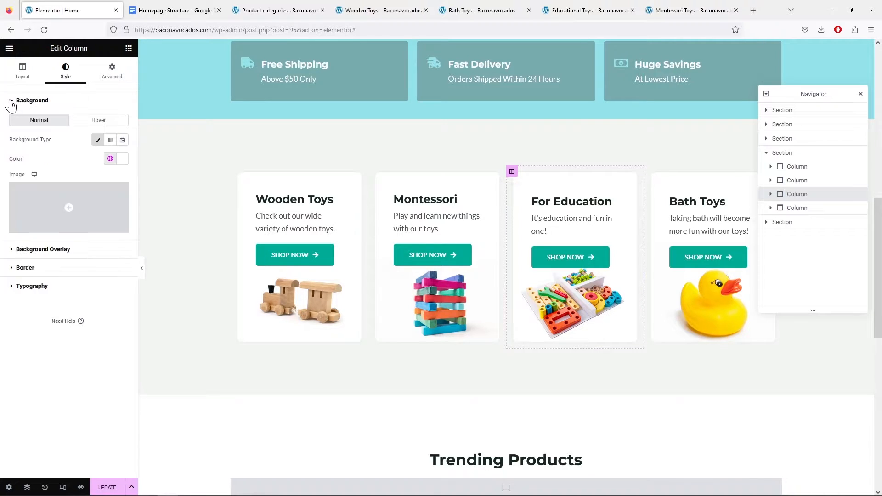
pyautogui.click(12, 250)
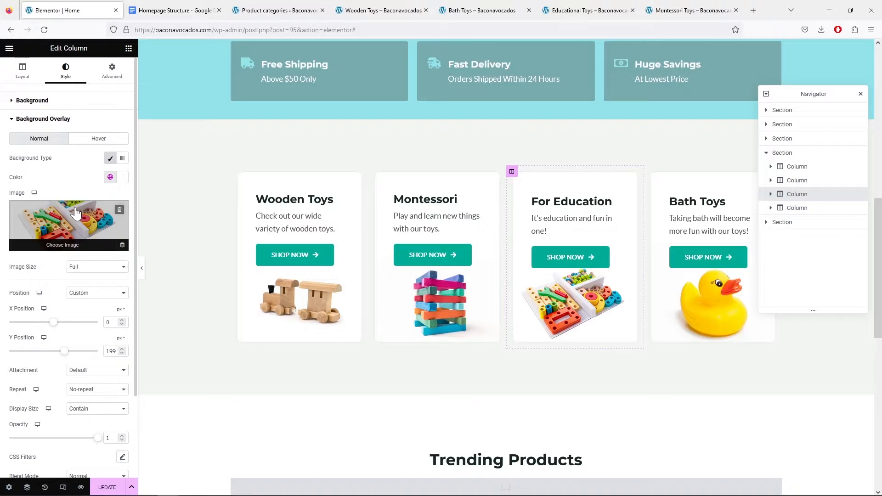
# Update the home page and check the category cards on the live page.
pyautogui.click(109, 488)
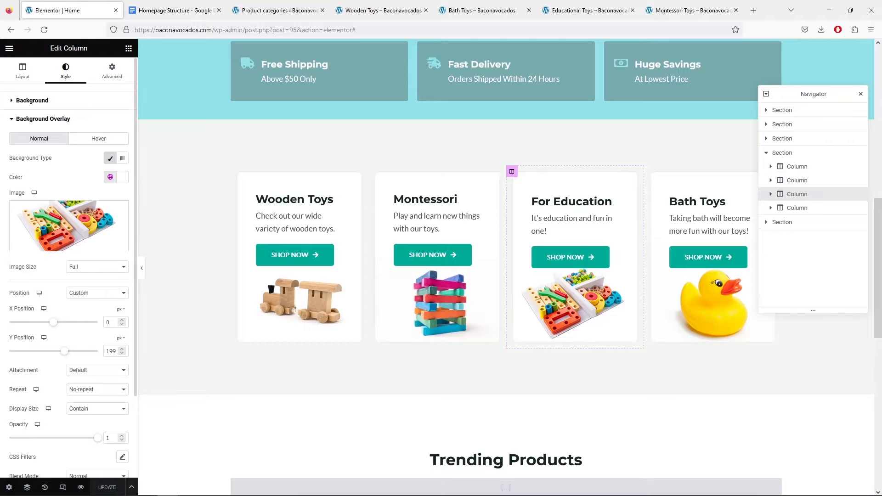
pyautogui.click(9, 49)
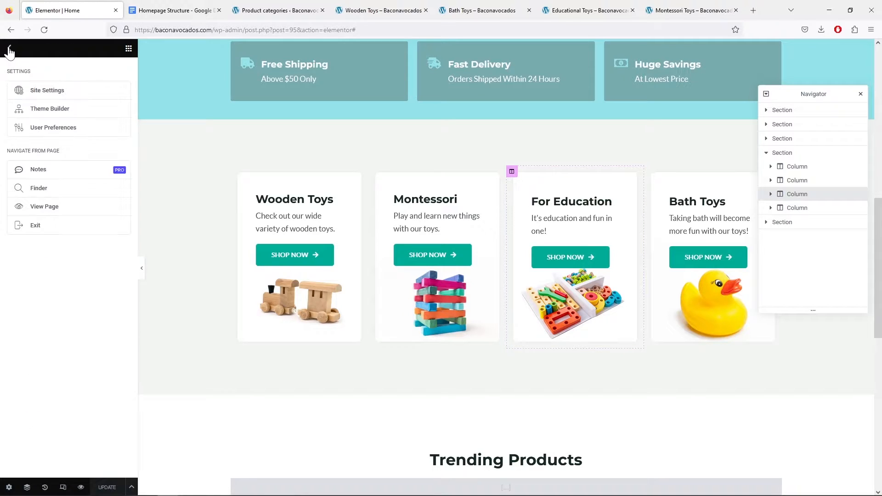
pyautogui.click(64, 215)
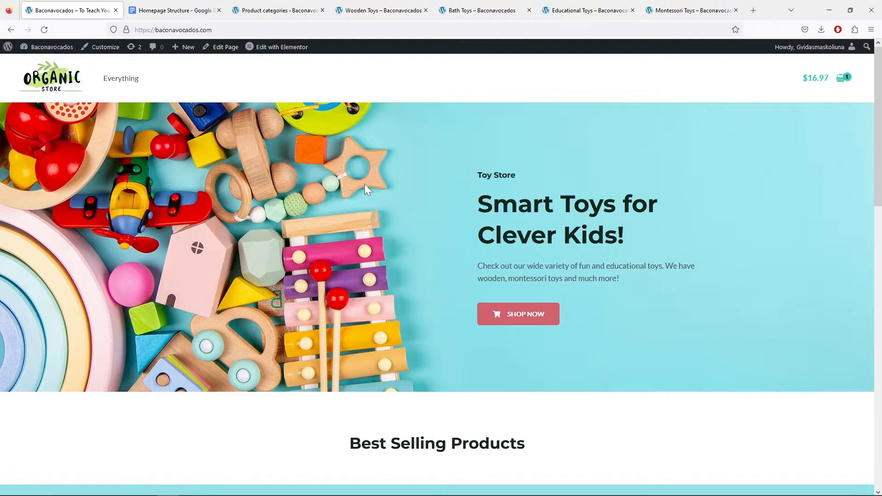
pyautogui.scroll(-5, 372, 186)
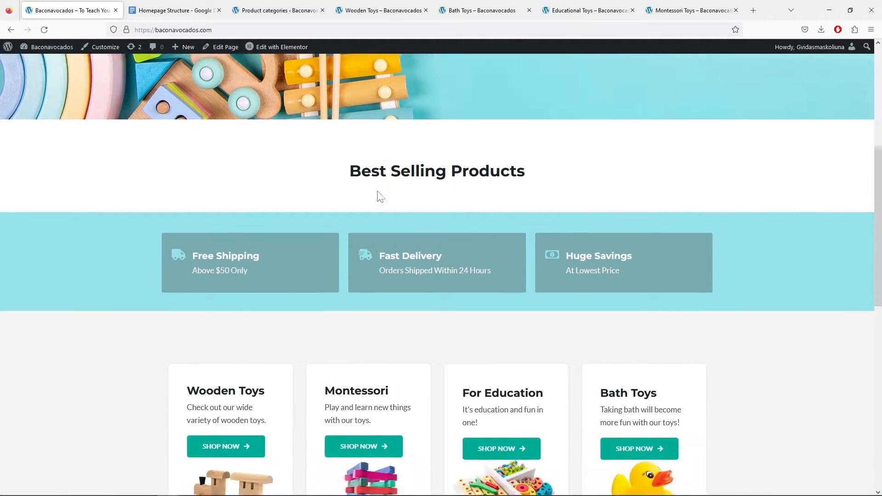
pyautogui.scroll(-6, 378, 197)
pyautogui.scroll(6, 478, 244)
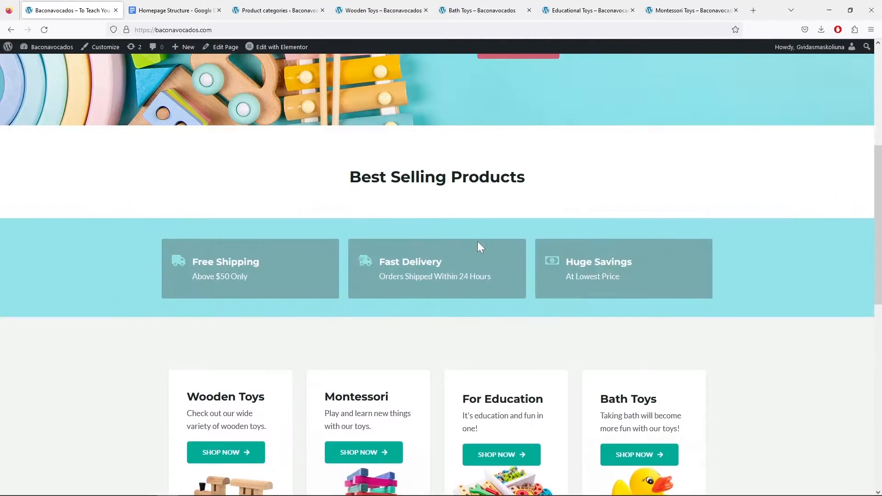
# Test the hero banner's Shop Now button, and return to the homepage through the site logo.
pyautogui.scroll(4, 478, 247)
pyautogui.click(522, 270)
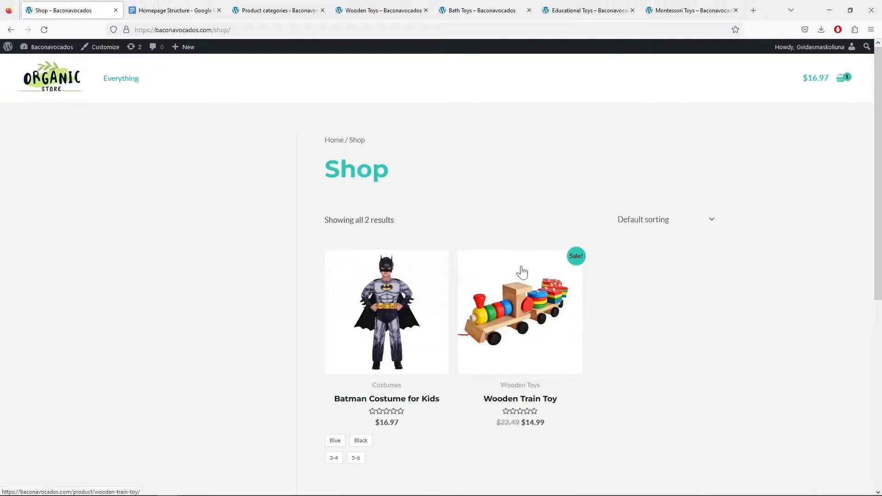
pyautogui.click(66, 90)
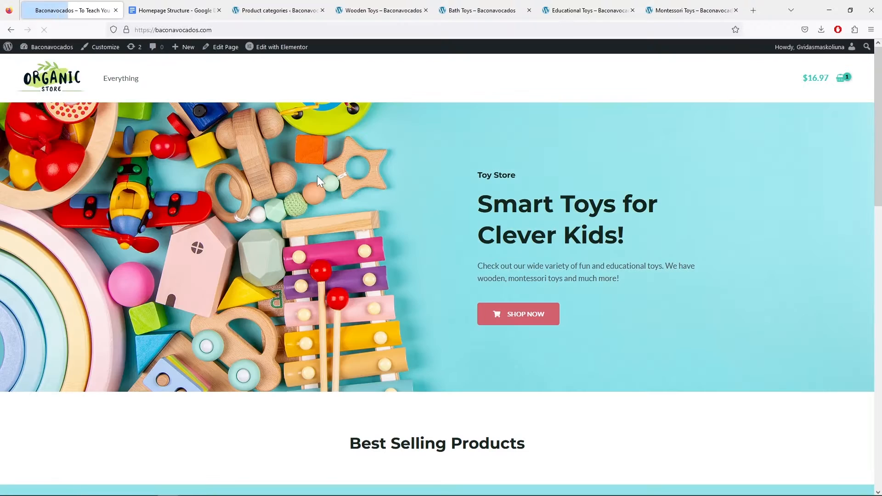
pyautogui.scroll(-3, 319, 178)
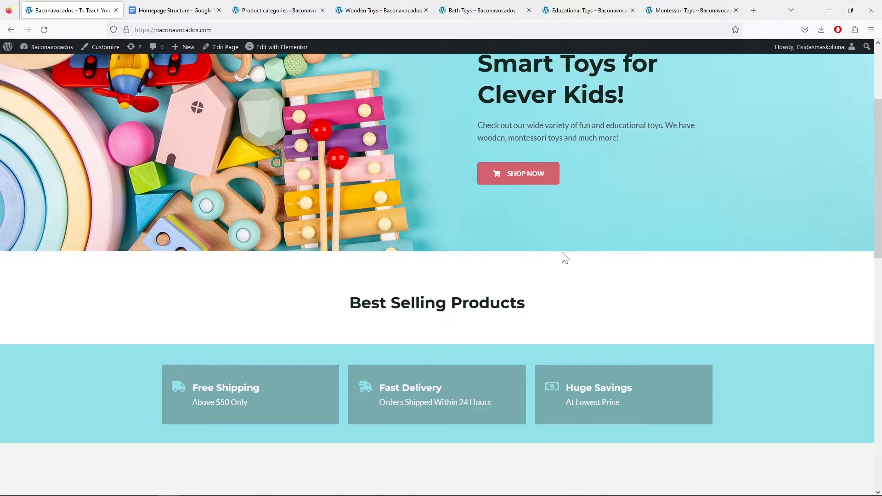
# Close the Product categories, Wooden Toys, Bath Toys, Educational Toys and Montessori Toys pages, keeping the homepage and the Homepage Structure document open.
pyautogui.scroll(-10, 514, 303)
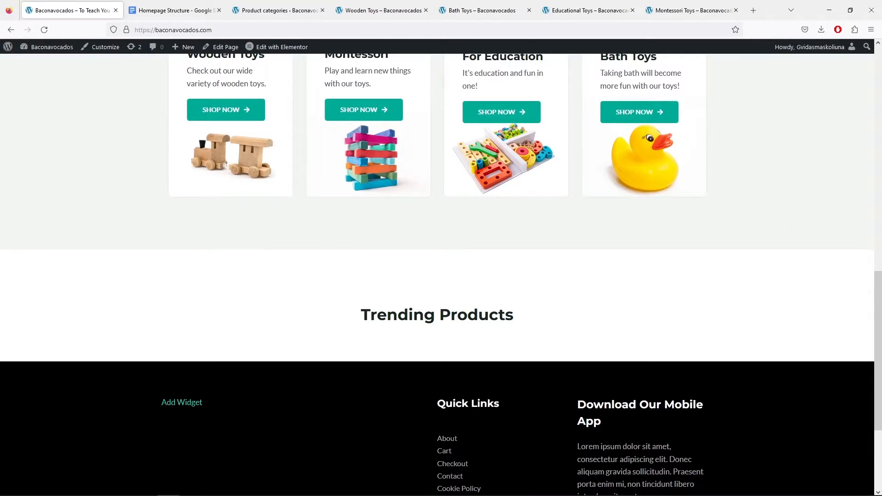
pyautogui.scroll(10, 445, 309)
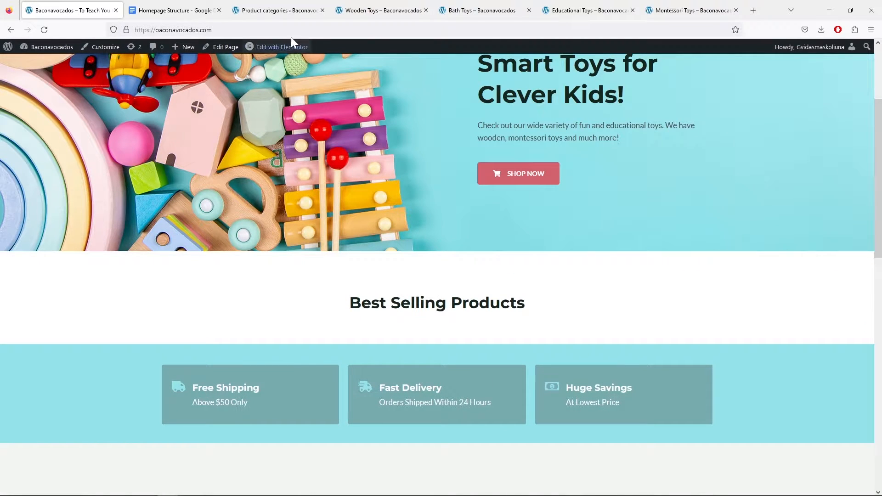
pyautogui.click(321, 11)
pyautogui.click(321, 12)
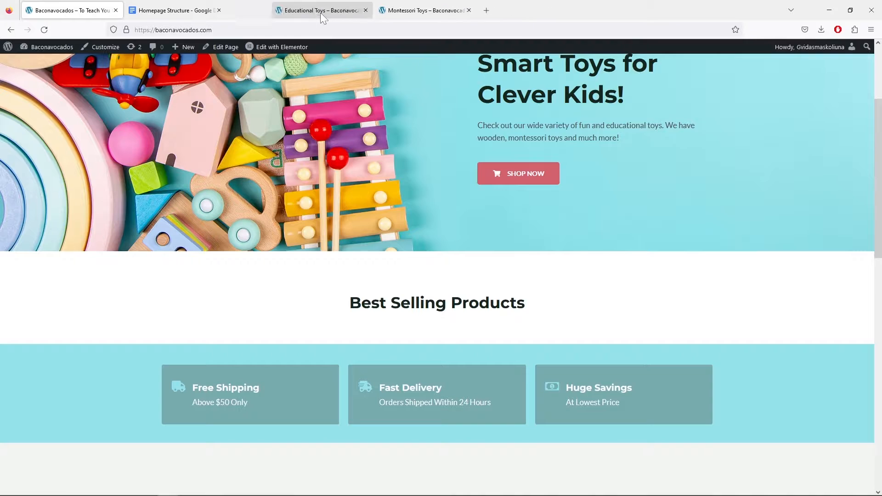
pyautogui.click(321, 13)
pyautogui.click(321, 13)
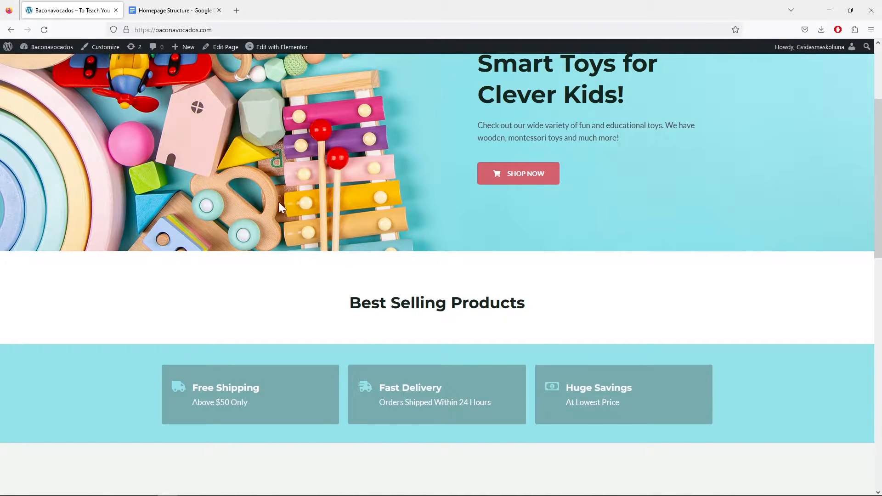
# In the store's admin product list, mark Batman Costume for Kids and Wooden Train Toy as featured products.
pyautogui.moveTo(46, 47)
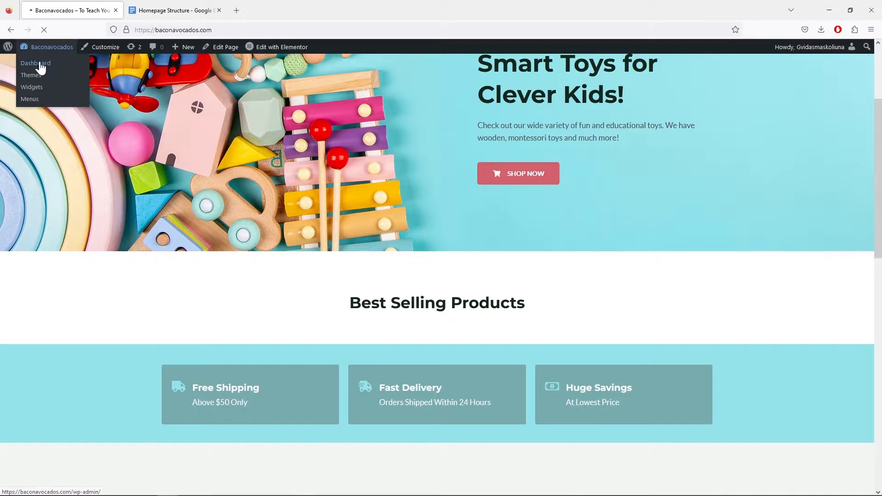
pyautogui.click(40, 67)
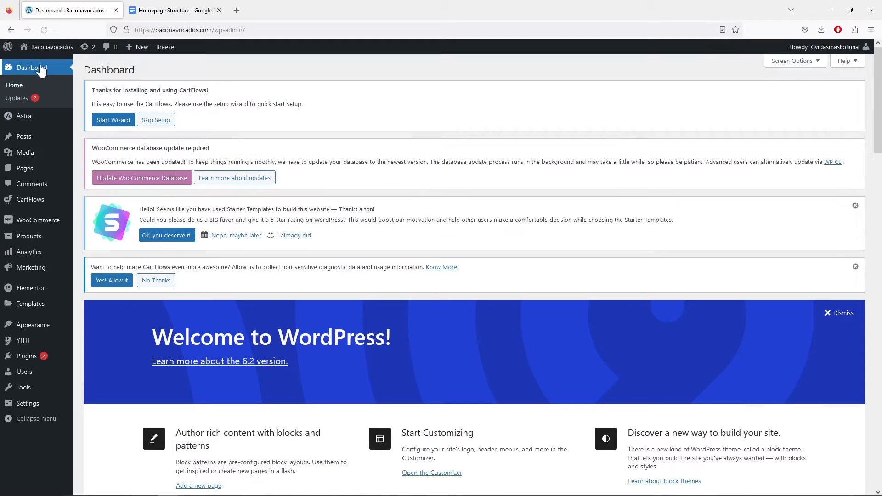
pyautogui.moveTo(50, 238)
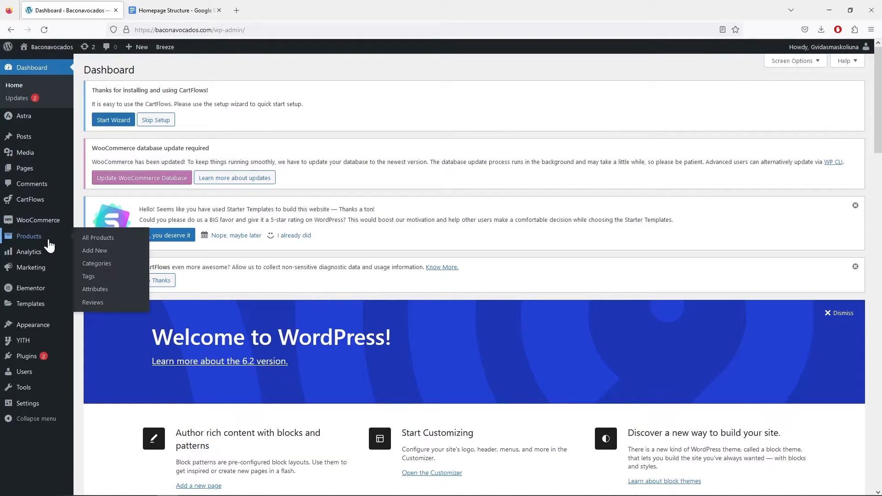
pyautogui.click(100, 238)
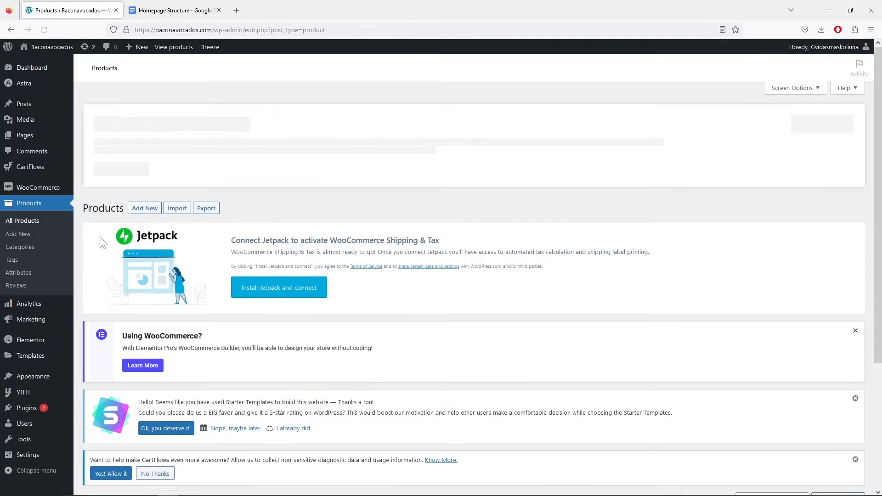
pyautogui.scroll(-3, 444, 272)
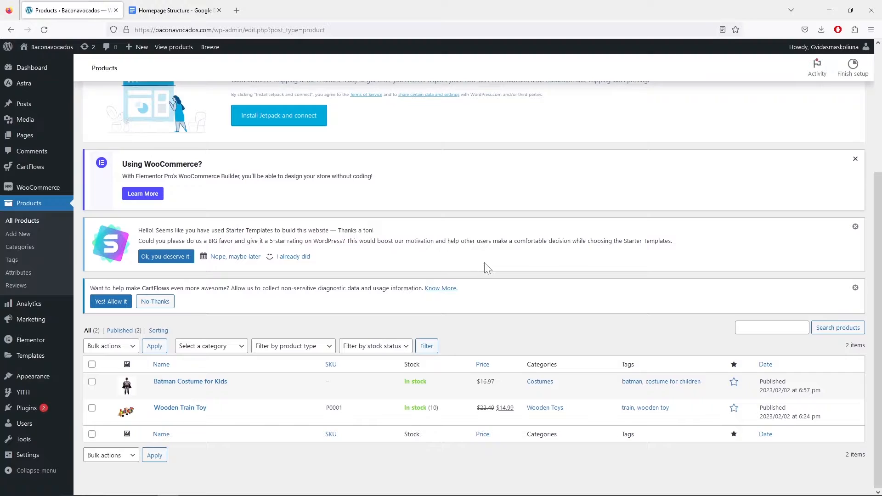
pyautogui.click(734, 384)
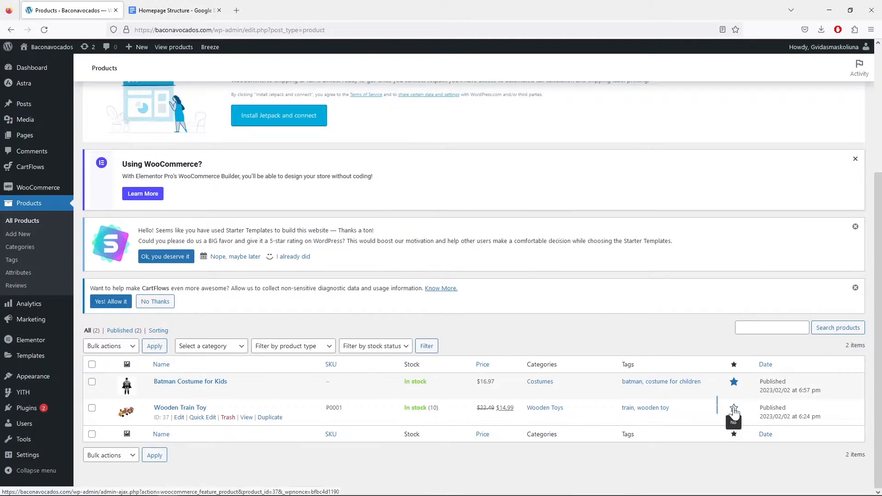
pyautogui.click(733, 409)
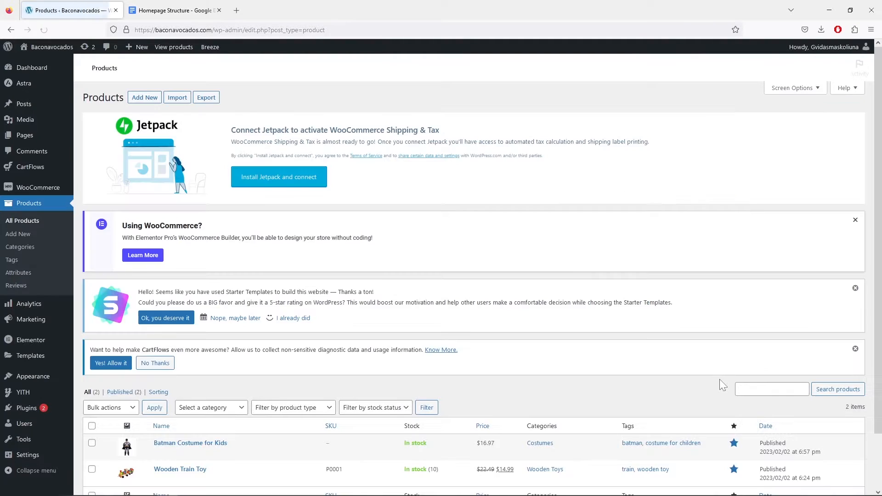
# Visit the live homepage and compare the products shown under Best Selling Products and Trending Products.
pyautogui.moveTo(50, 52)
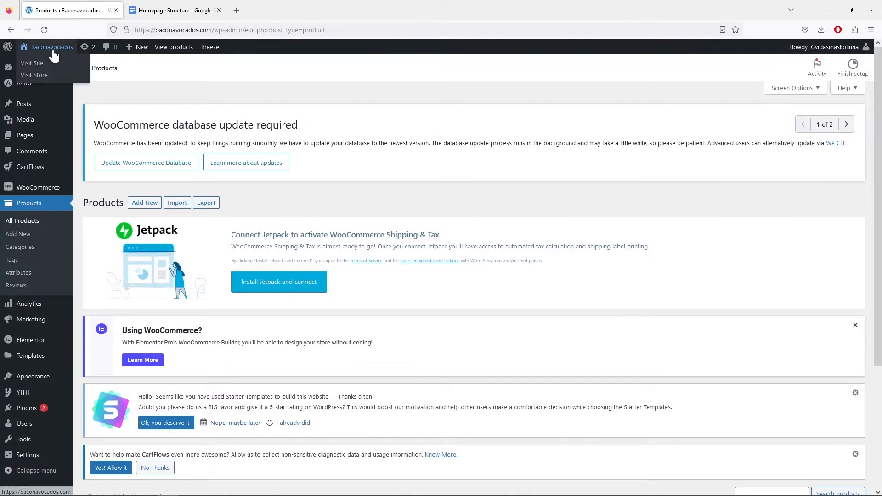
pyautogui.click(37, 64)
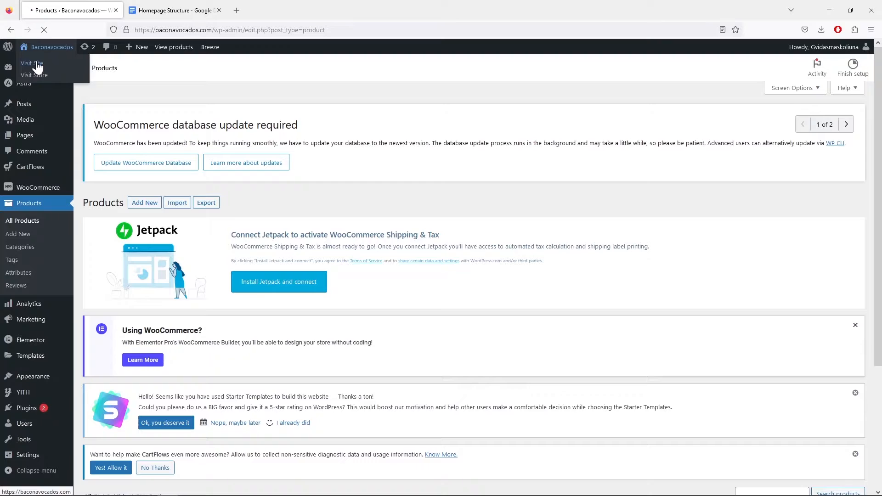
pyautogui.scroll(-1, 343, 186)
pyautogui.scroll(-2, 343, 186)
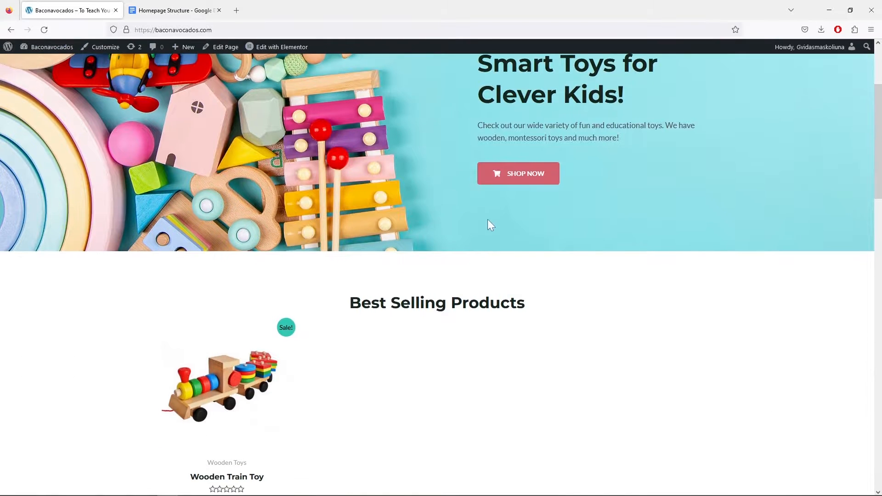
pyautogui.scroll(-3, 585, 248)
pyautogui.scroll(-14, 588, 248)
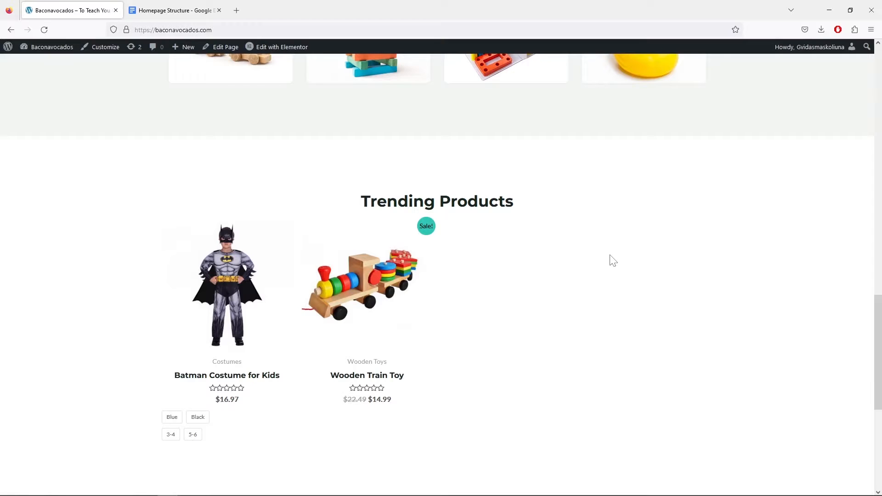
pyautogui.scroll(-4, 388, 286)
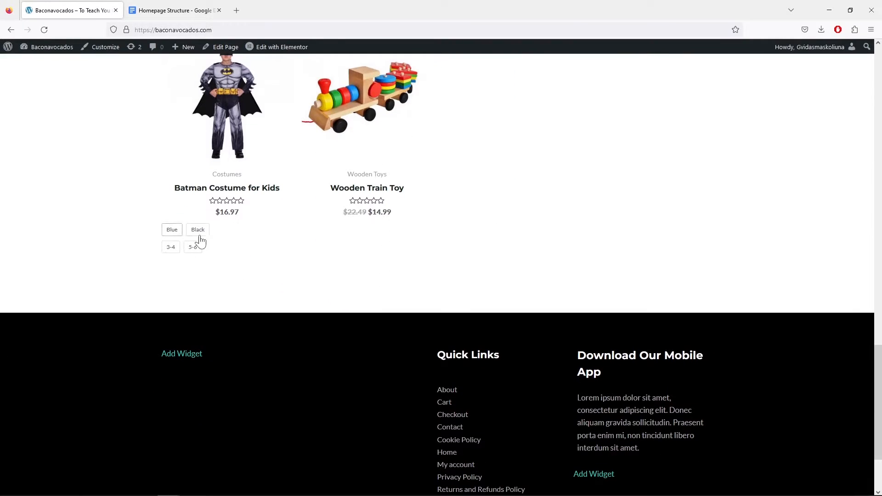
pyautogui.scroll(2, 469, 262)
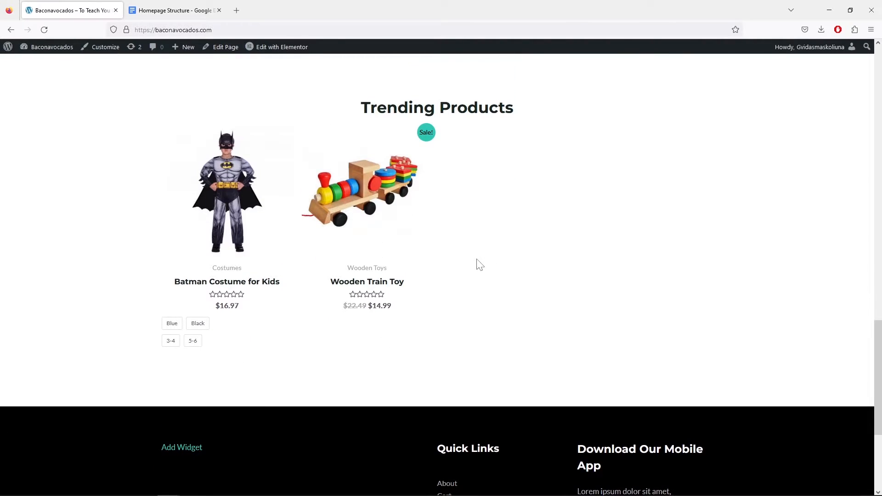
pyautogui.scroll(1, 510, 276)
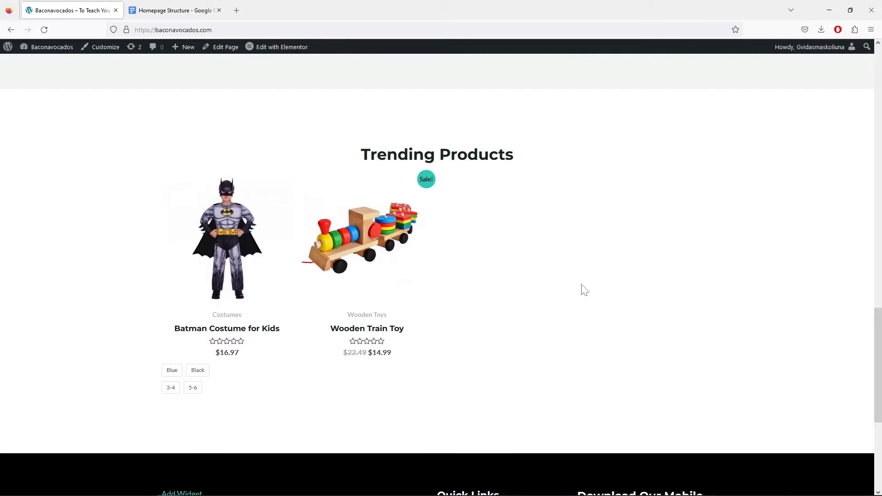
pyautogui.scroll(12, 595, 293)
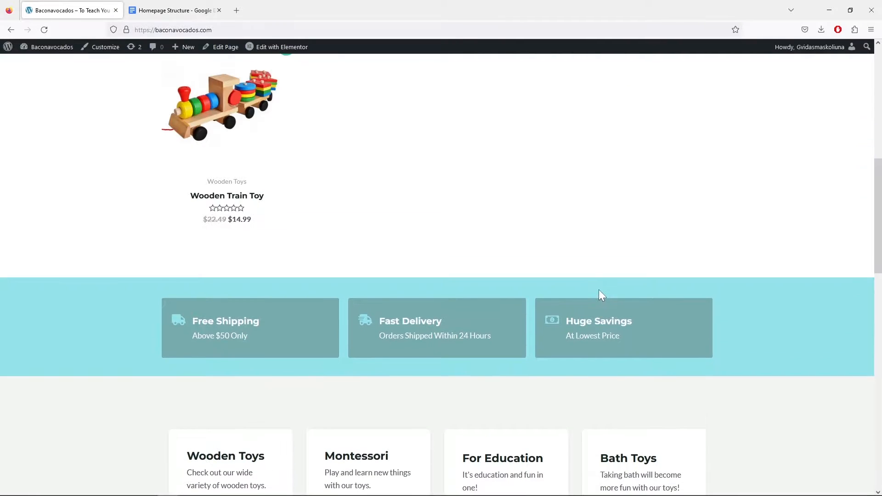
pyautogui.scroll(4, 602, 295)
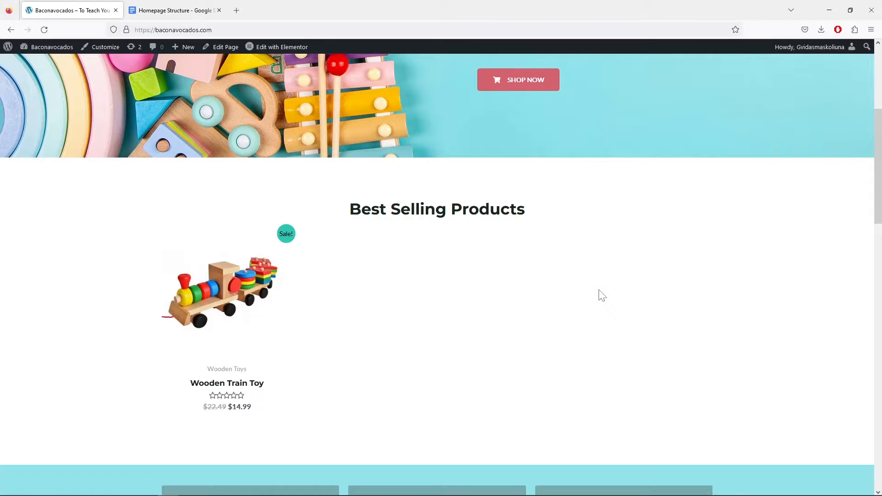
pyautogui.scroll(-16, 602, 296)
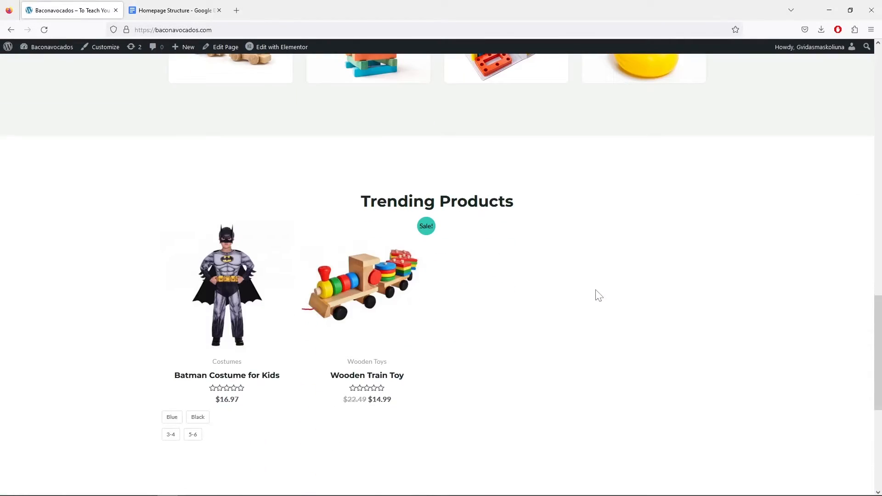
pyautogui.scroll(-2, 599, 296)
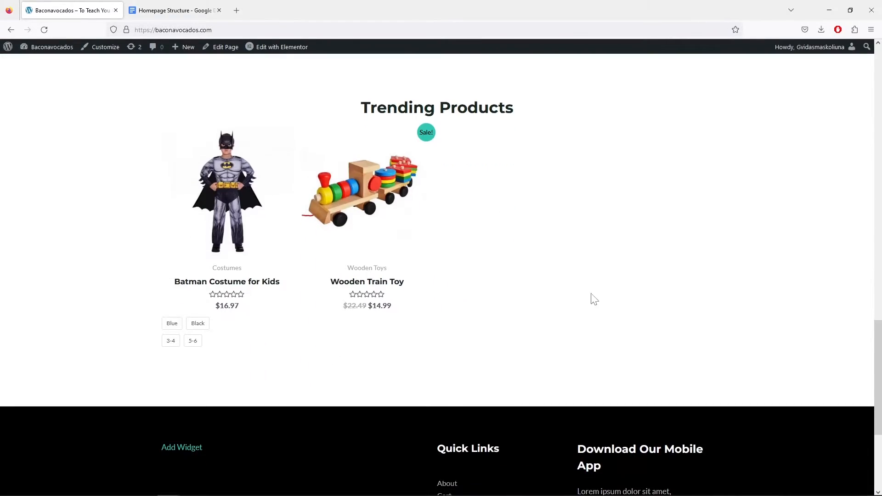
# Test the Batman costume's variation swatches under Trending Products by choosing Blue with size 5-6, and switch to Black.
pyautogui.click(171, 327)
pyautogui.click(193, 341)
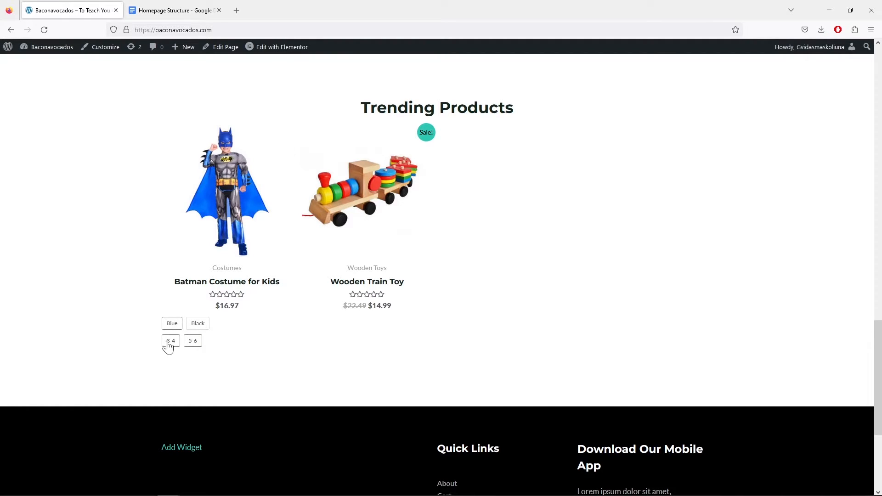
pyautogui.click(198, 329)
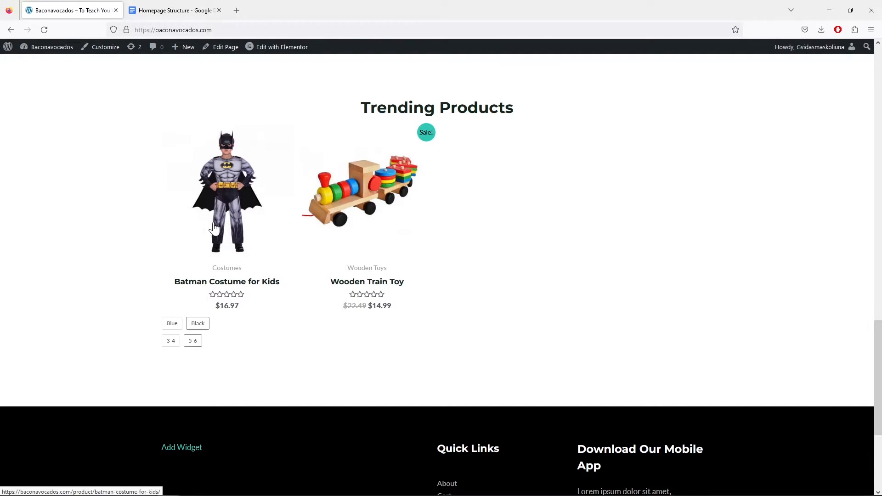
# Open the Batman Costume for Kids product page and review its options, description and related products.
pyautogui.click(235, 210)
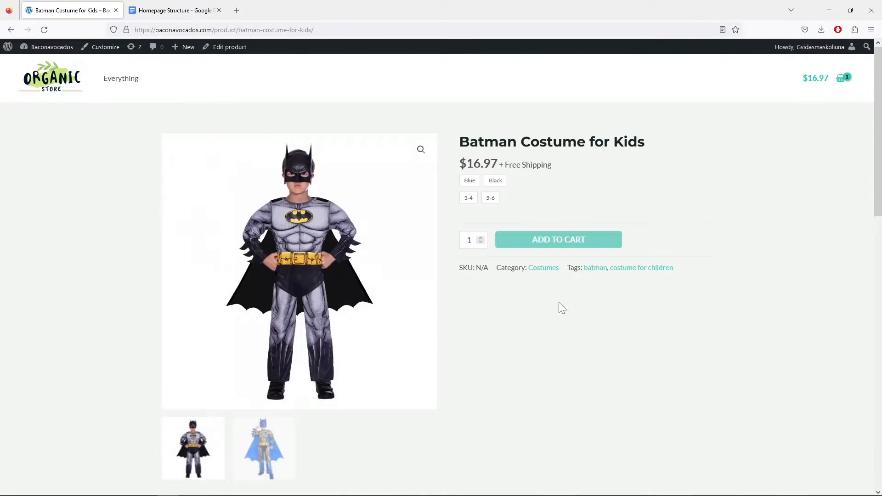
pyautogui.scroll(-4, 559, 303)
pyautogui.scroll(-4, 560, 303)
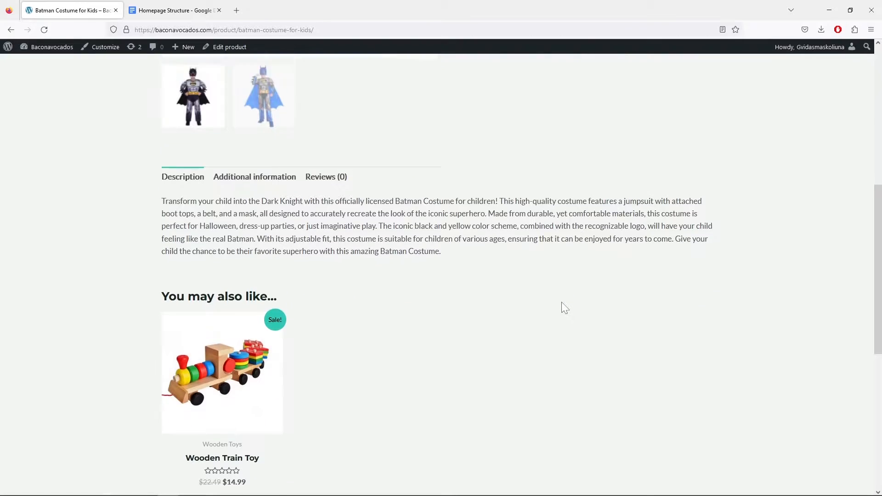
pyautogui.scroll(8, 561, 302)
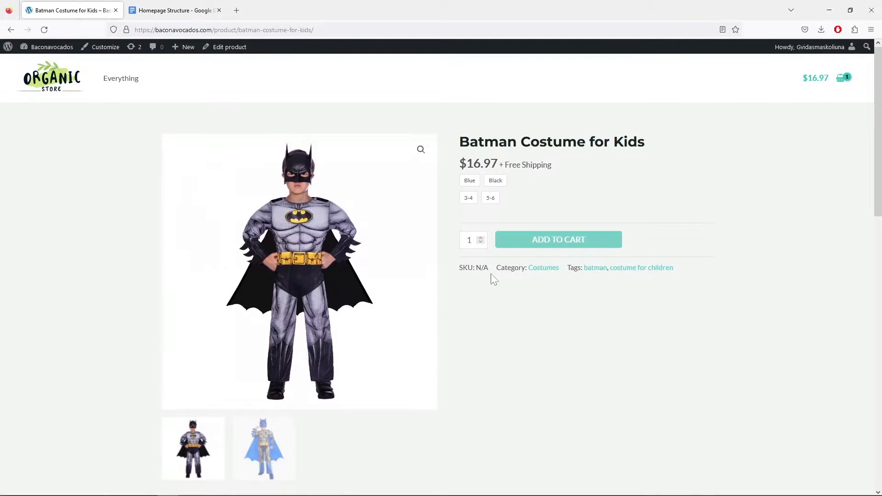
# Return to the homepage through the site logo and review its sections down to Trending Products.
pyautogui.click(59, 84)
pyautogui.scroll(-1, 262, 249)
pyautogui.scroll(-4, 263, 253)
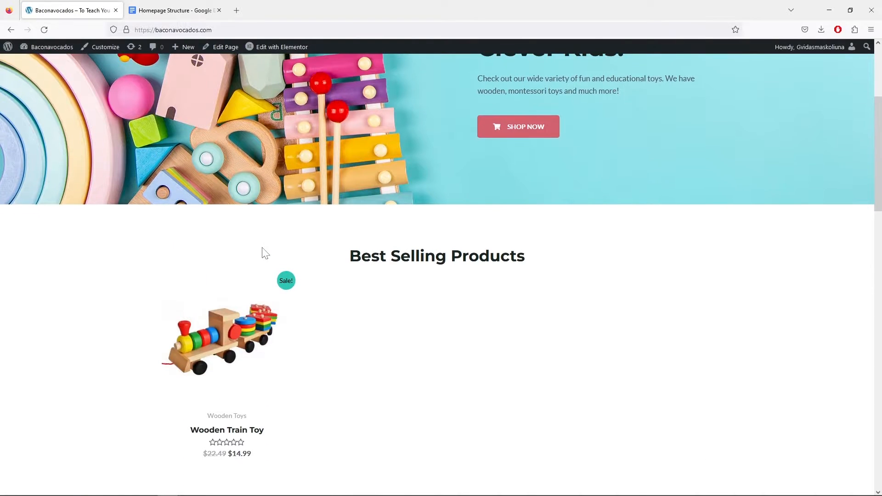
pyautogui.scroll(-4, 263, 252)
pyautogui.scroll(-14, 388, 254)
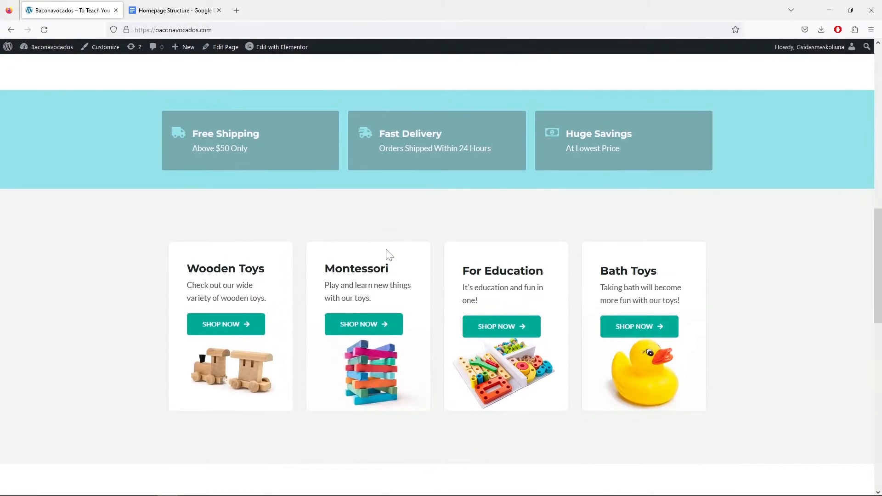
pyautogui.scroll(-1, 300, 290)
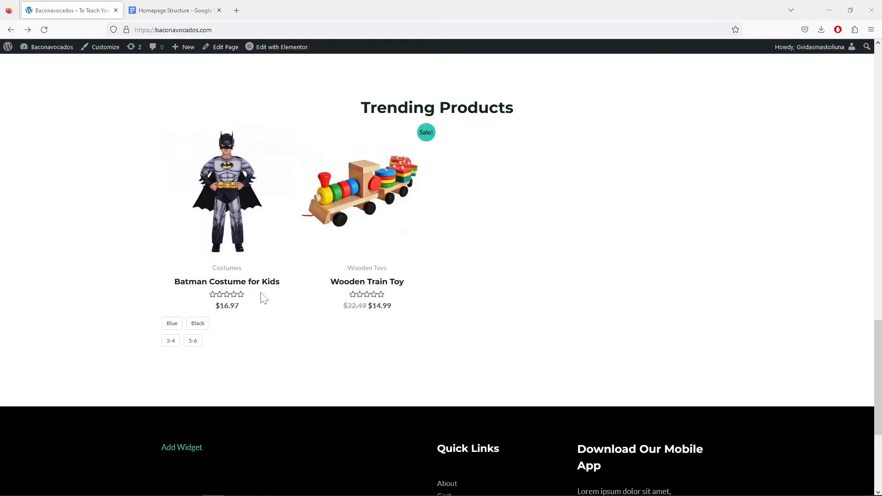
# Go back to the WordPress dashboard and open the list of all products.
pyautogui.moveTo(48, 49)
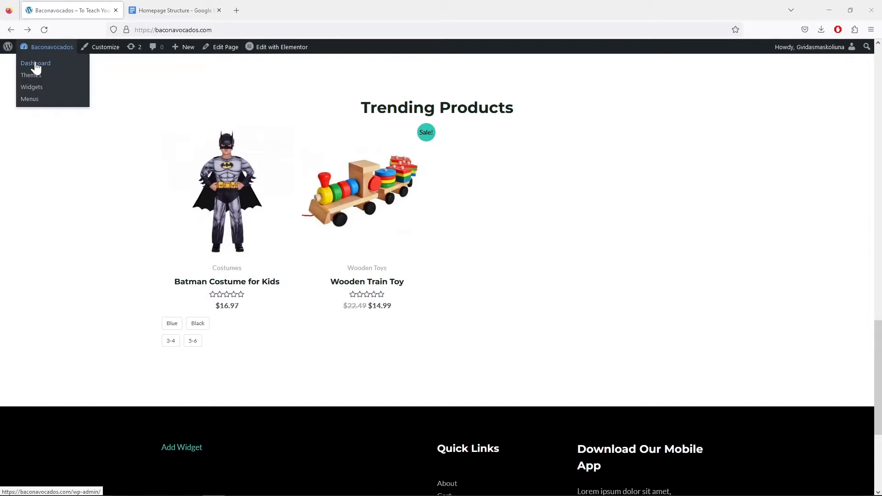
pyautogui.click(35, 63)
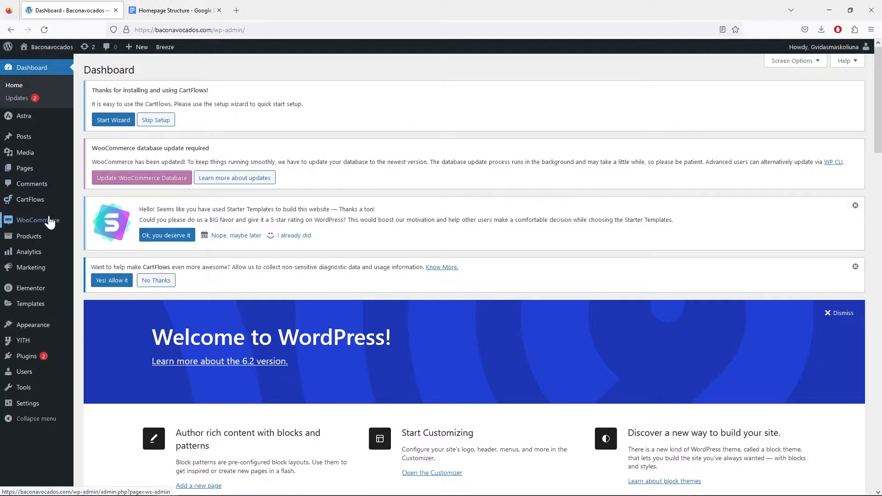
pyautogui.moveTo(49, 222)
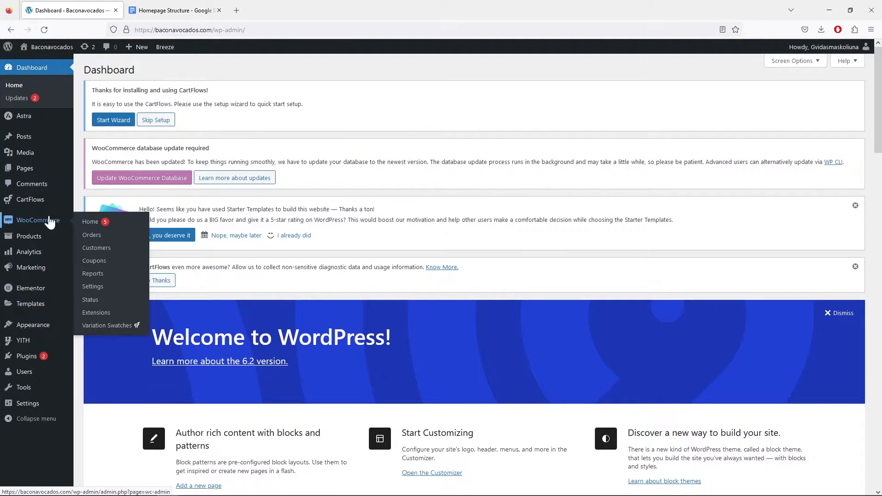
pyautogui.moveTo(45, 239)
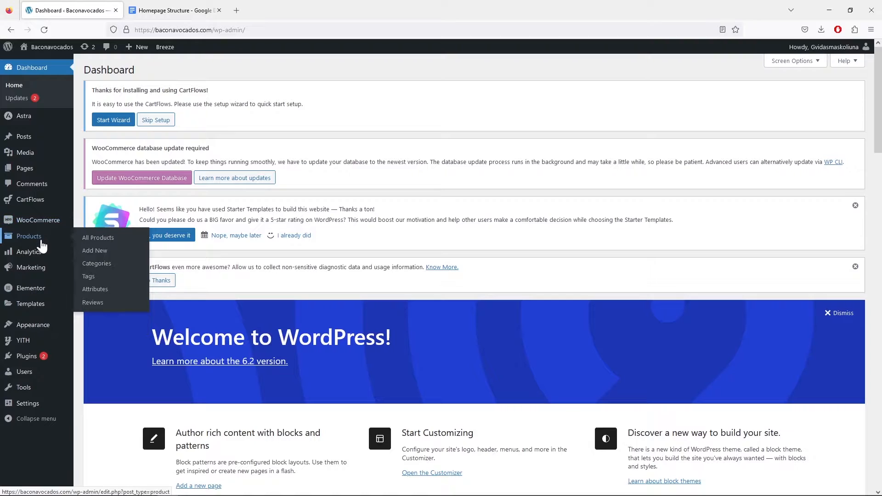
pyautogui.click(98, 242)
pyautogui.scroll(-4, 501, 309)
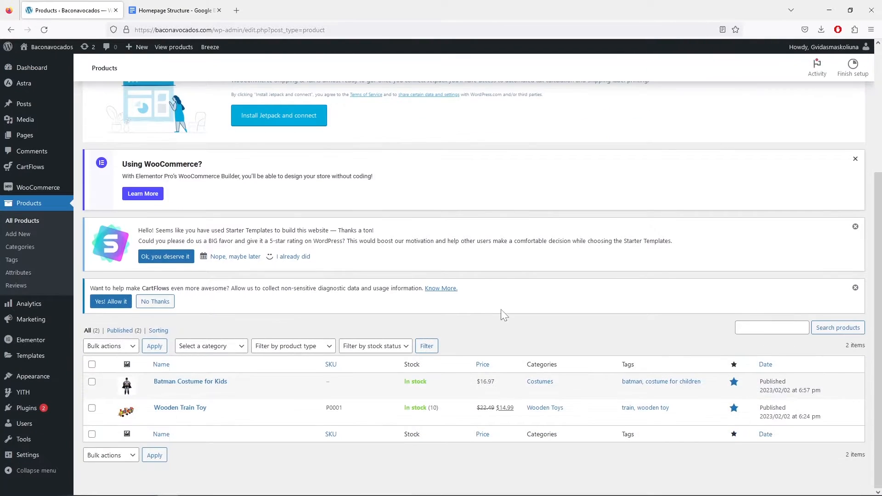
# Remove Batman Costume for Kids from the featured products and duplicate the Wooden Train Toy product.
pyautogui.click(733, 383)
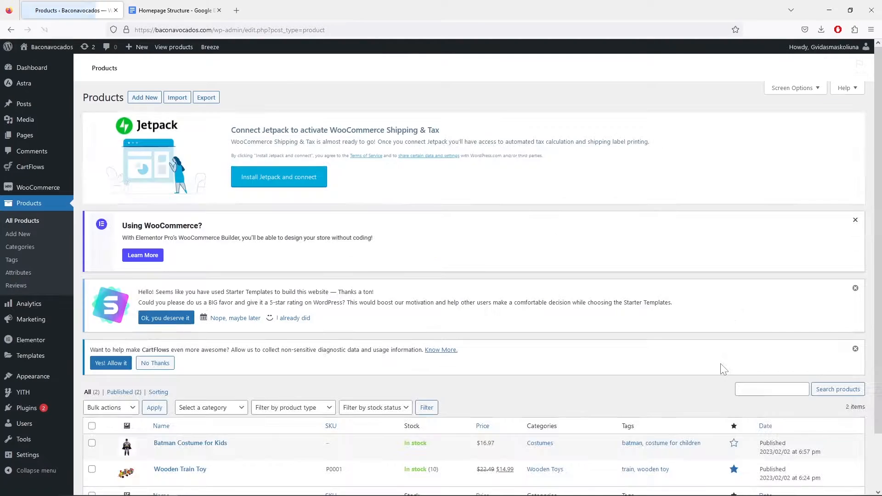
pyautogui.scroll(-1, 721, 363)
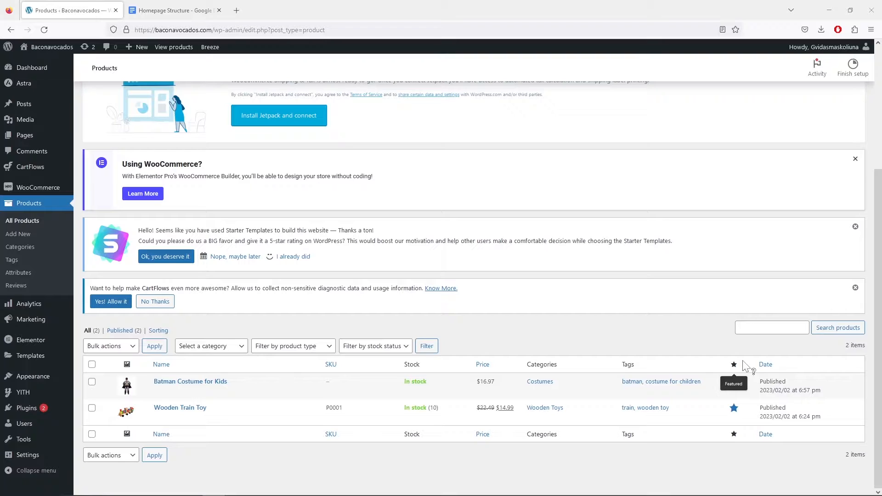
pyautogui.click(270, 418)
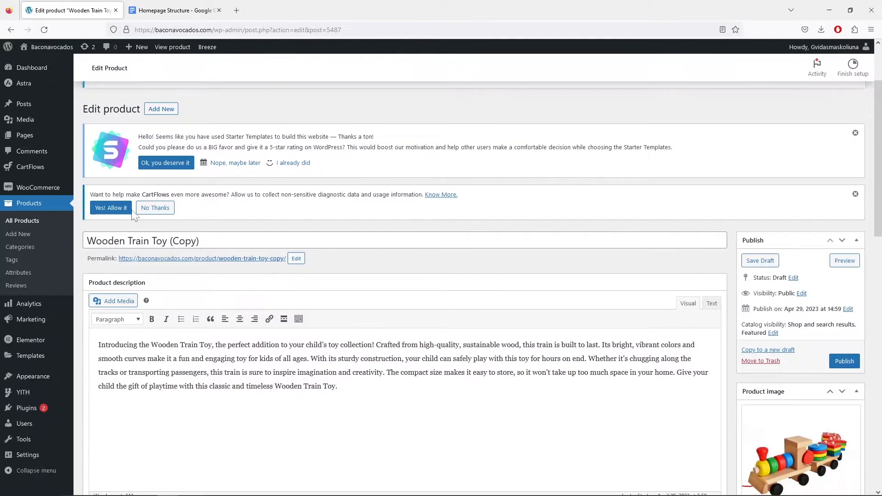
pyautogui.scroll(-3, 483, 283)
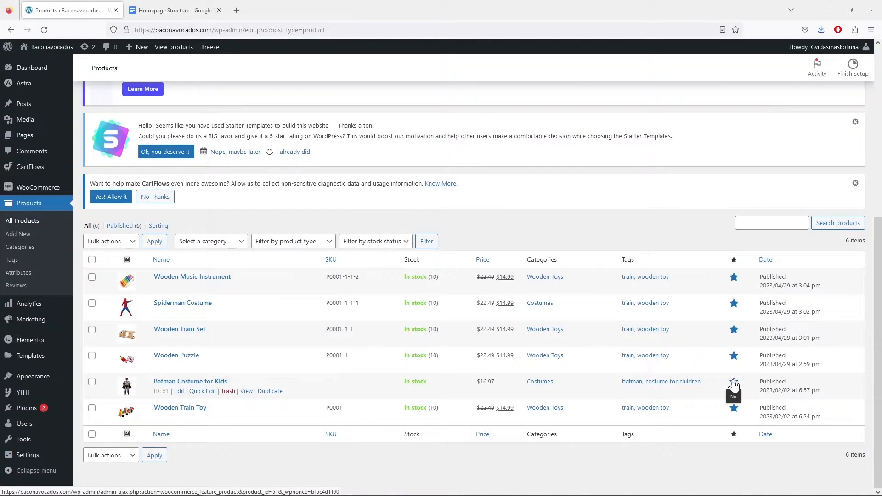
# Open the live homepage and review the Best Selling Products, category cards and Trending Products sections.
pyautogui.click(46, 64)
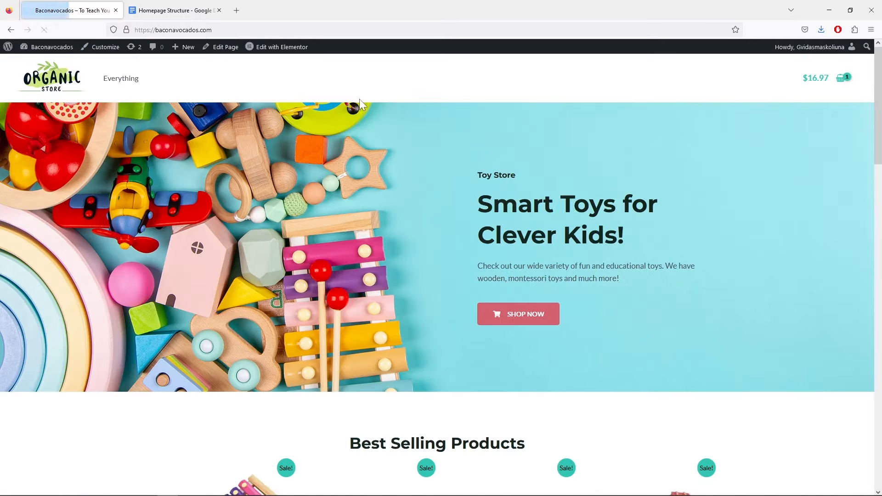
pyautogui.scroll(-5, 454, 148)
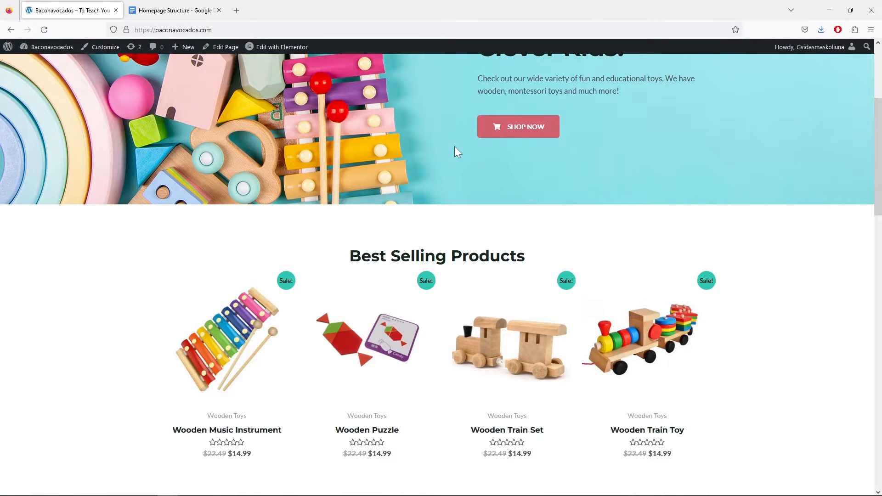
pyautogui.scroll(-2, 454, 146)
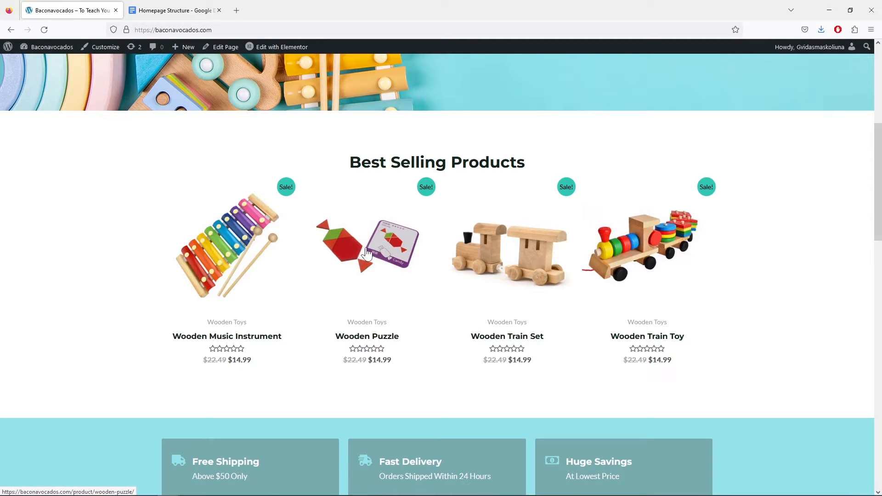
pyautogui.scroll(-10, 372, 251)
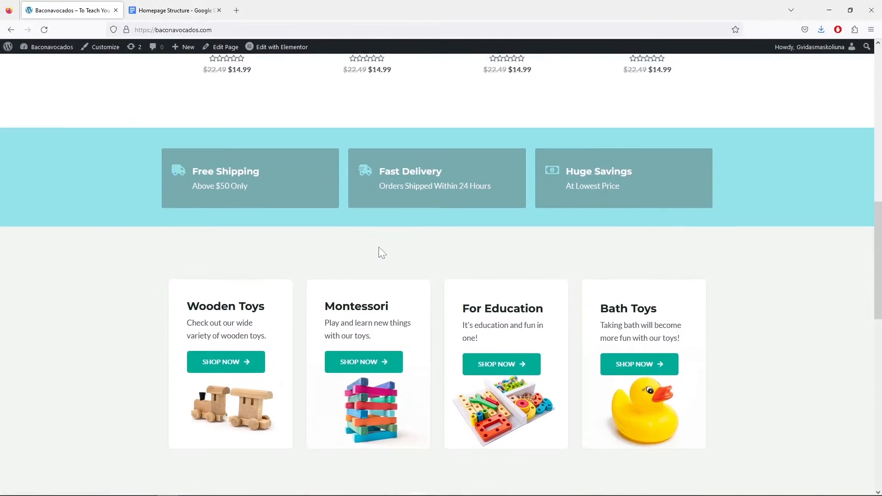
pyautogui.scroll(-4, 378, 247)
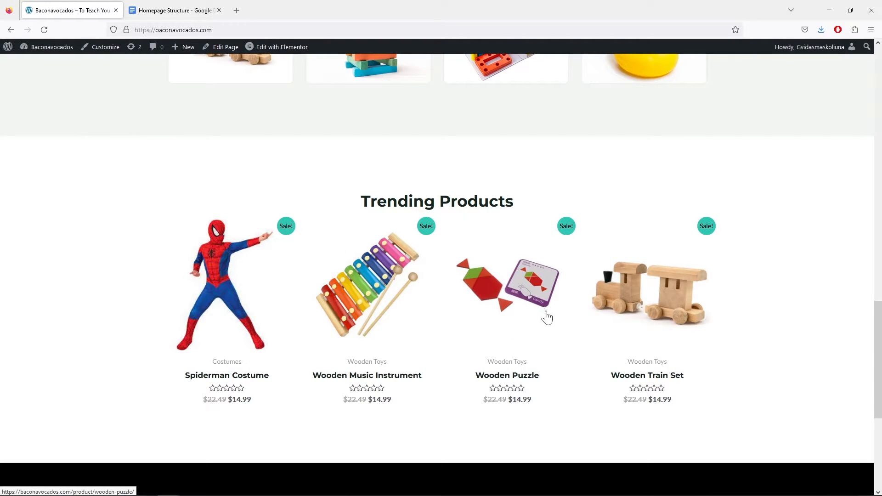
pyautogui.scroll(-10, 555, 322)
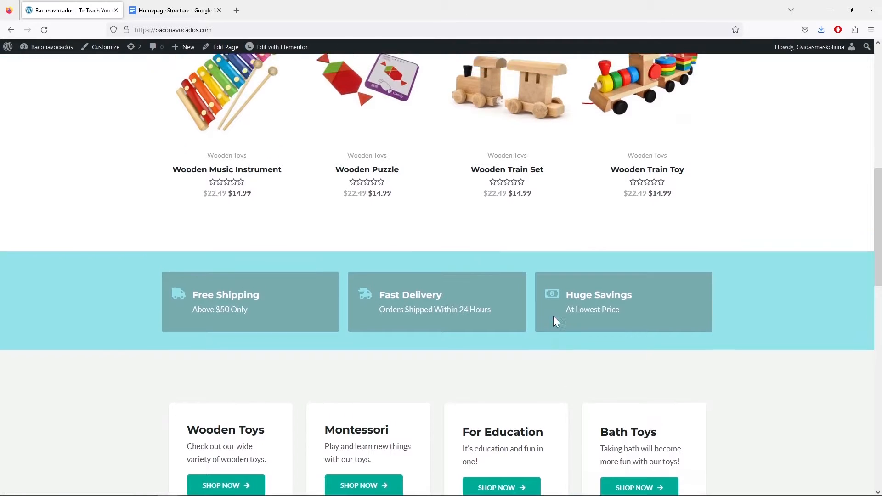
pyautogui.scroll(4, 555, 322)
pyautogui.scroll(3, 556, 319)
pyautogui.scroll(-2, 553, 316)
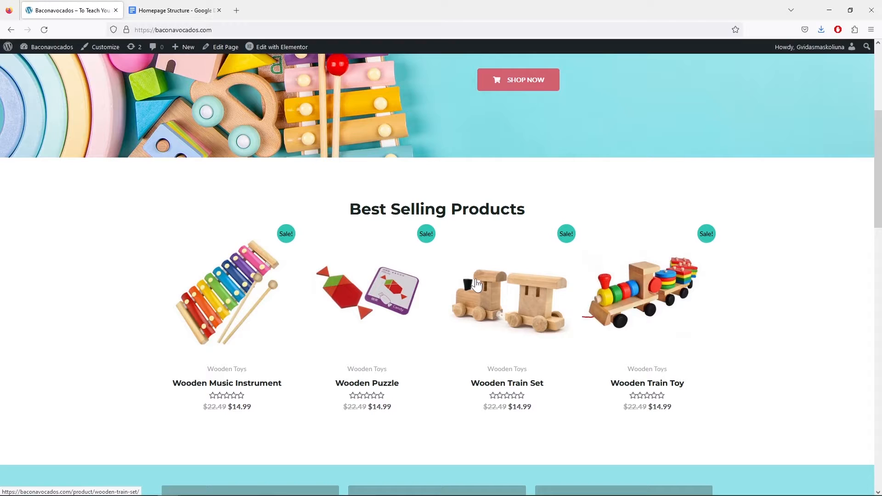
# Open the homepage for editing in Elementor and inspect the shortcode of the Best Selling Products section.
pyautogui.moveTo(289, 53)
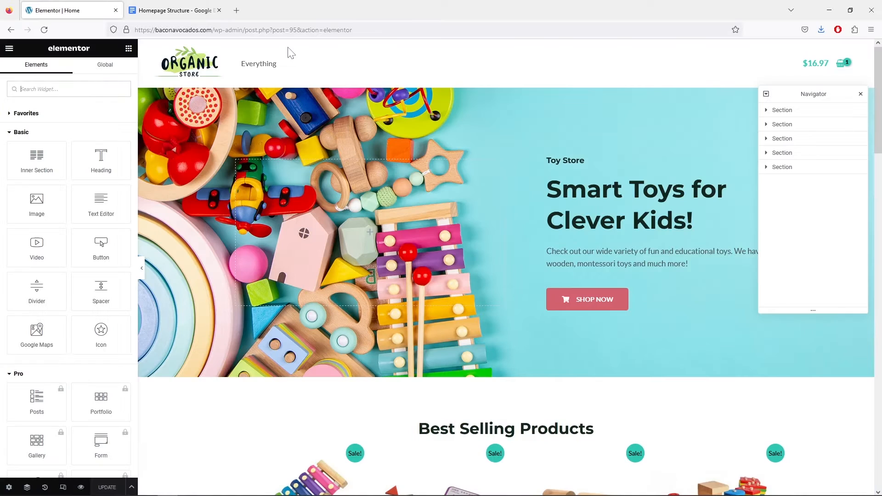
pyautogui.scroll(-4, 470, 198)
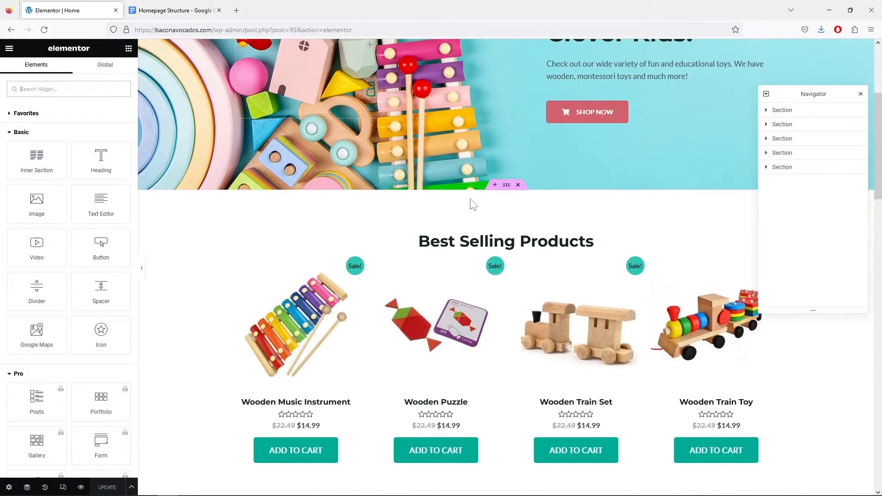
pyautogui.click(454, 274)
pyautogui.scroll(-1, 458, 272)
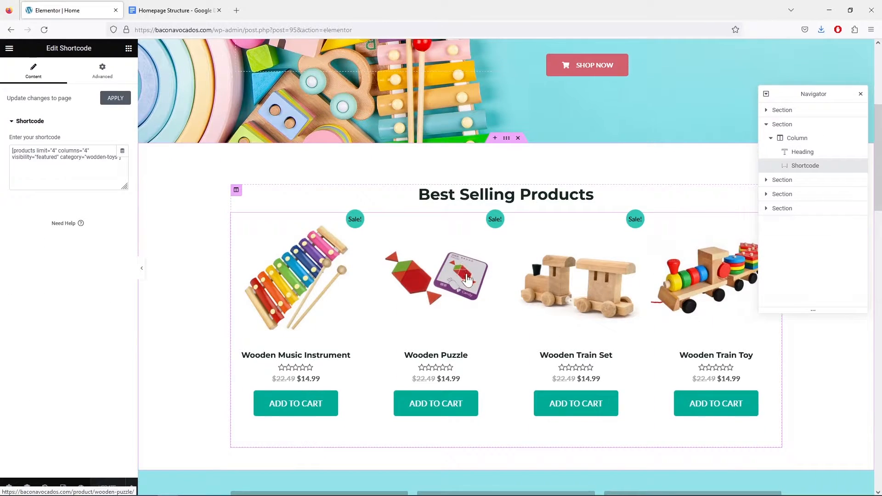
pyautogui.scroll(-1, 456, 278)
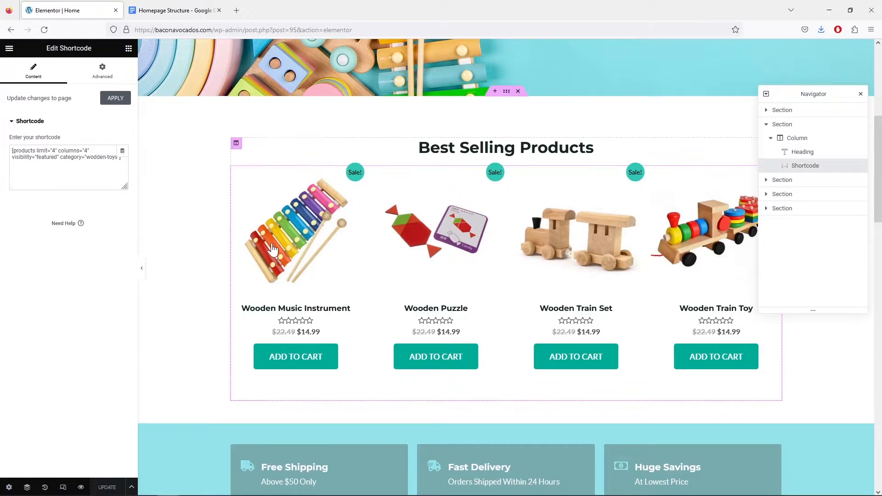
# Compare the Trending Products shortcode and its categories with the Best Selling Products shortcode.
pyautogui.scroll(-15, 268, 241)
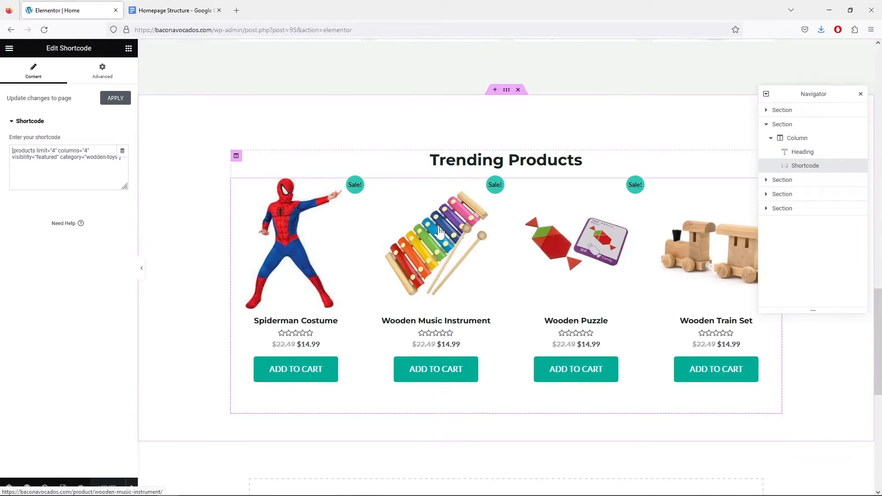
pyautogui.click(401, 197)
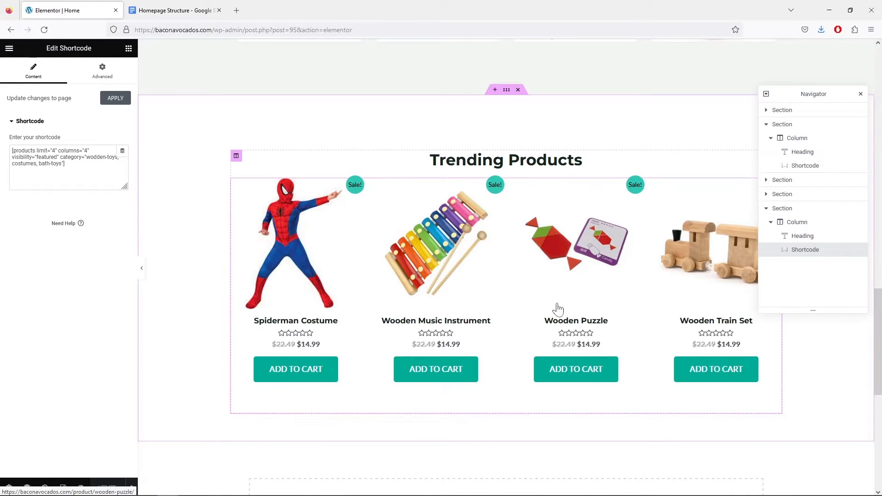
pyautogui.scroll(-15, 557, 310)
pyautogui.scroll(6, 559, 310)
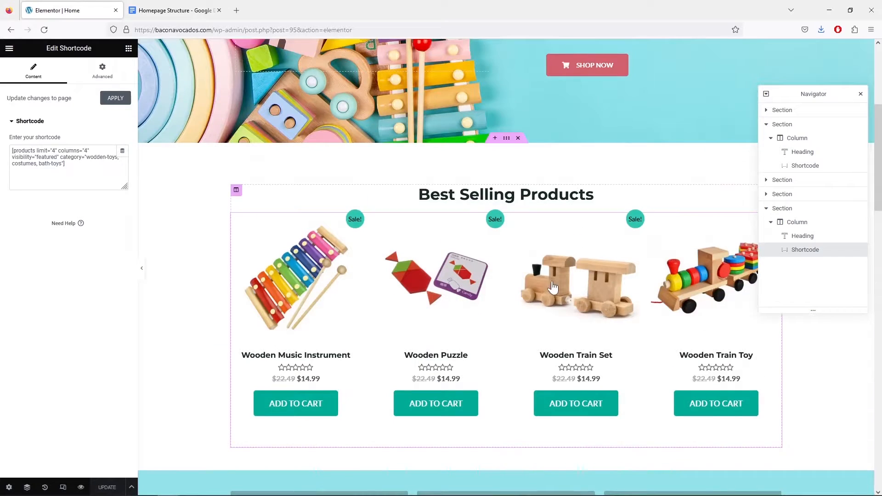
pyautogui.click(399, 248)
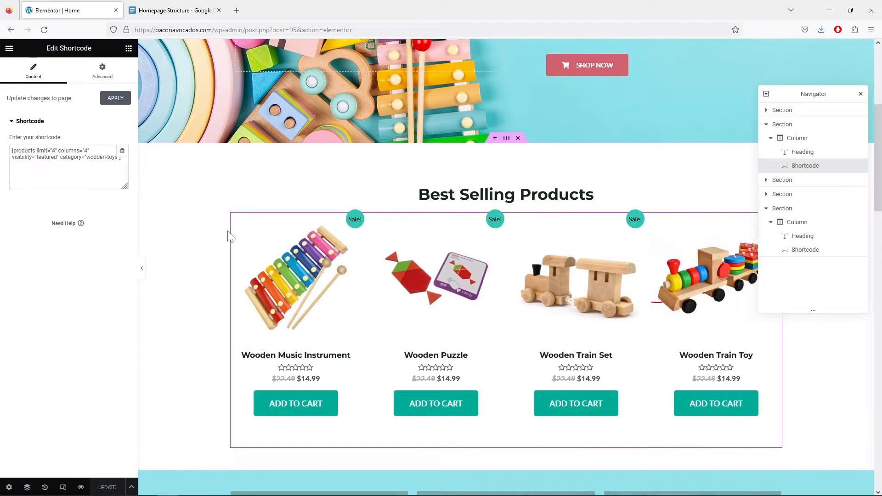
pyautogui.scroll(-2, 231, 236)
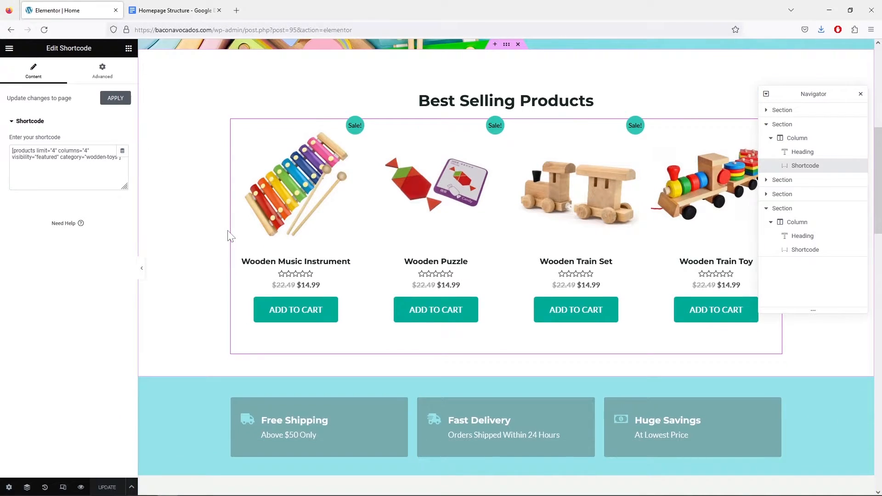
pyautogui.scroll(1, 228, 236)
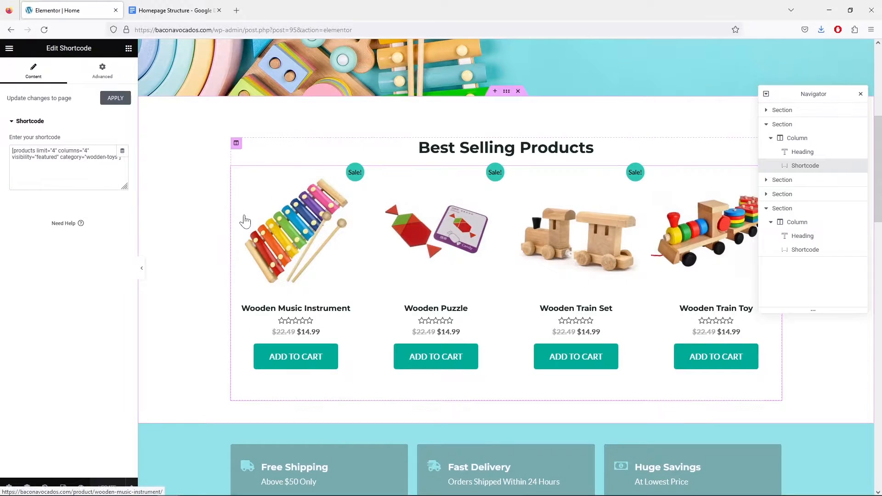
# Unlink the Best Selling Products heading's padding values and set its bottom padding to 30 px.
pyautogui.click(593, 148)
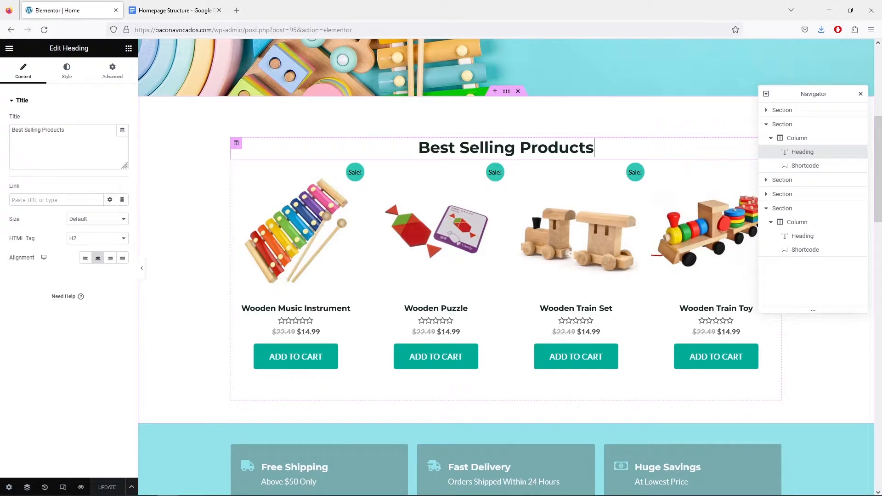
pyautogui.click(111, 72)
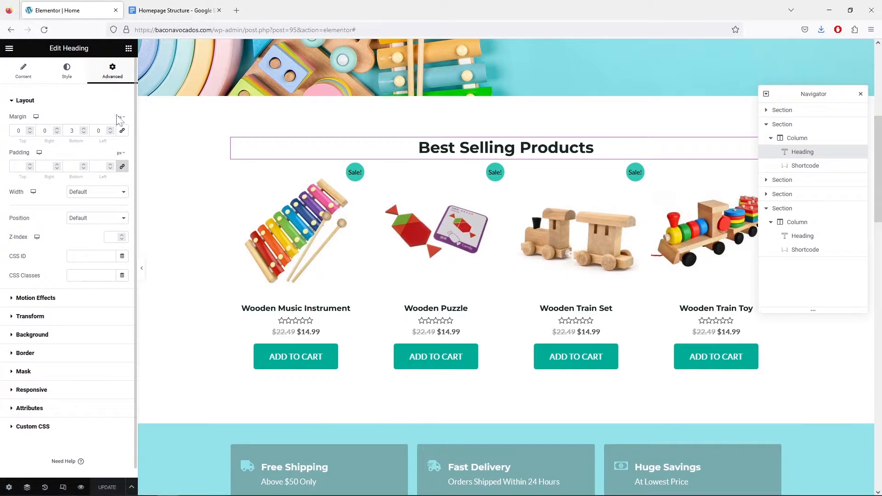
pyautogui.click(122, 166)
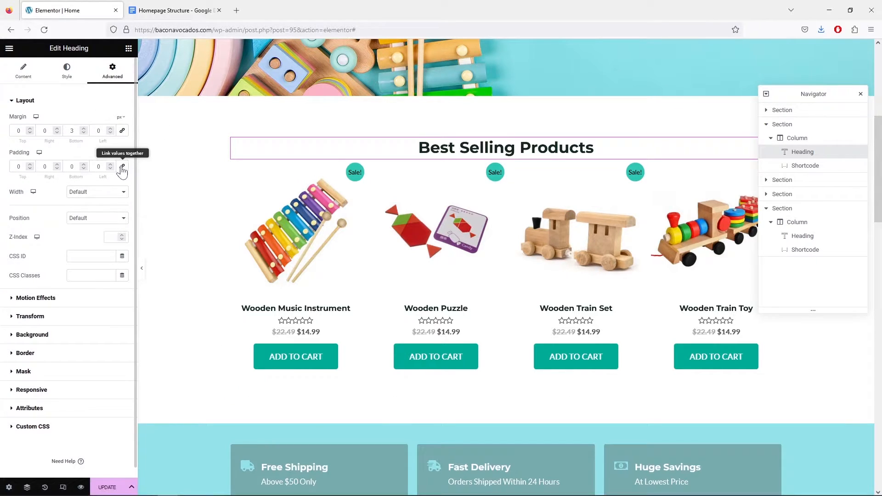
pyautogui.click(84, 165)
pyautogui.click(84, 164)
pyautogui.click(84, 164)
pyautogui.click(84, 164)
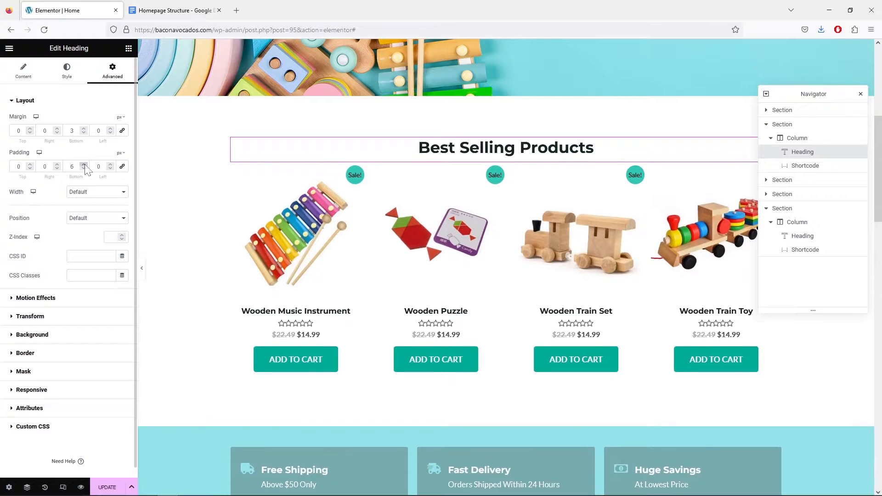
pyautogui.click(84, 165)
pyautogui.click(85, 164)
pyautogui.click(84, 164)
pyautogui.click(84, 164)
pyautogui.click(84, 165)
pyautogui.click(84, 165)
pyautogui.click(84, 165)
pyautogui.click(84, 164)
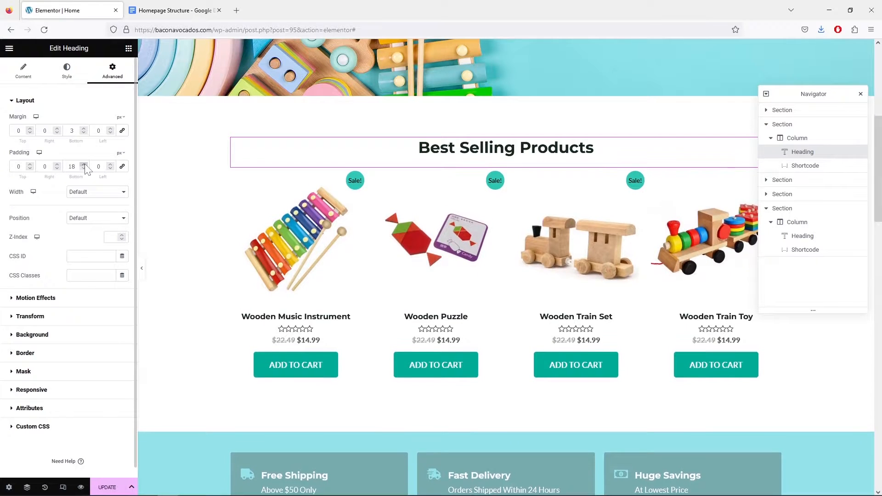
pyautogui.click(84, 165)
pyautogui.click(85, 165)
pyautogui.click(84, 165)
pyautogui.click(84, 164)
pyautogui.click(84, 165)
pyautogui.click(85, 164)
pyautogui.click(84, 164)
pyautogui.click(84, 165)
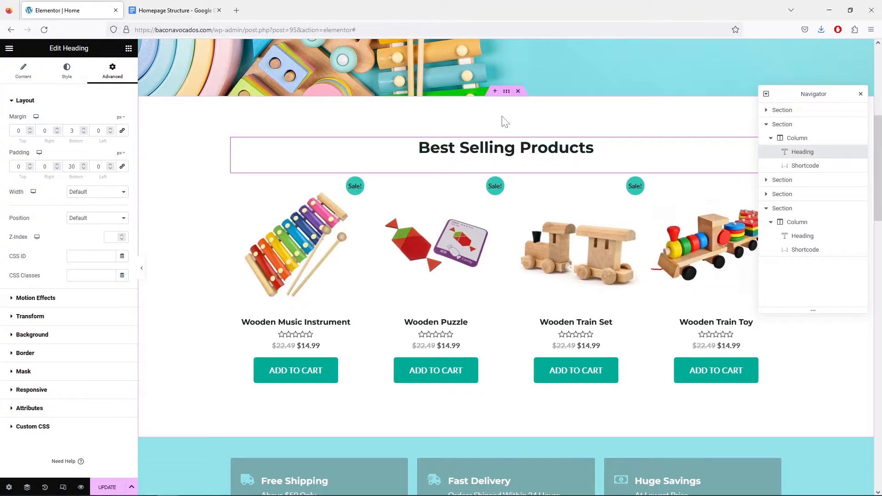
# Set the top padding of the Best Selling Products section to 50 px.
pyautogui.click(507, 92)
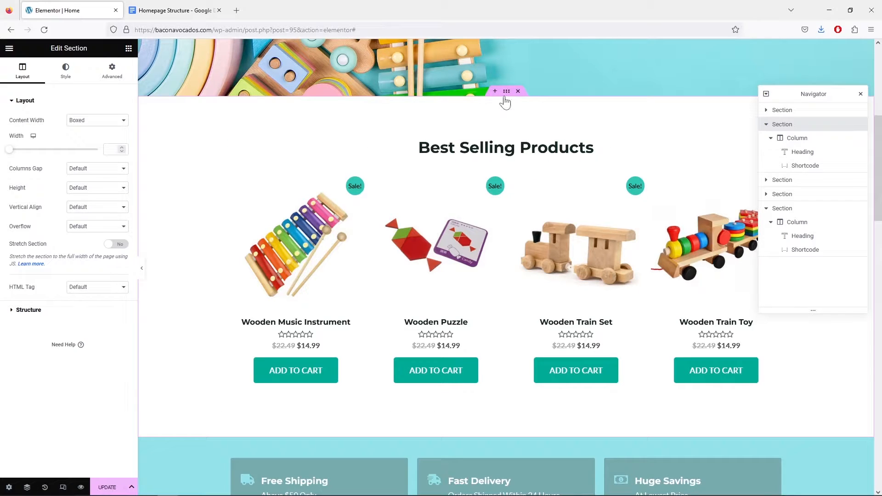
pyautogui.click(118, 74)
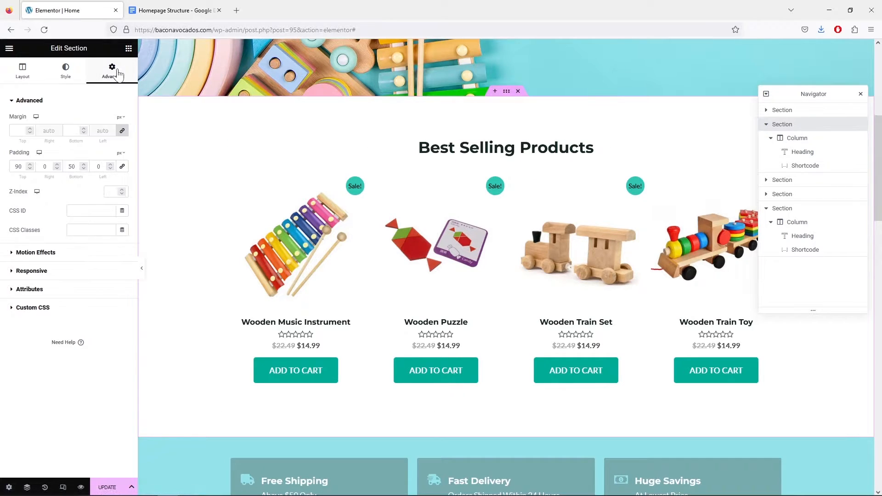
pyautogui.click(30, 170)
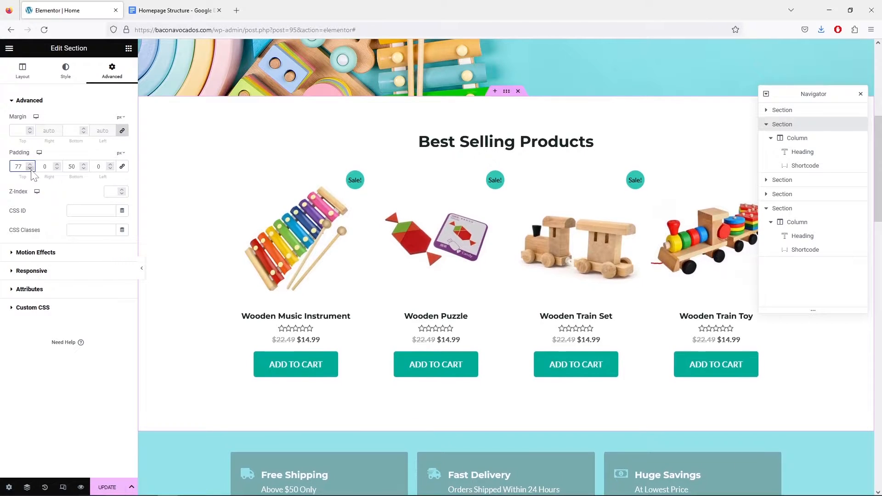
pyautogui.moveTo(30, 169); pyautogui.dragTo(30, 169)
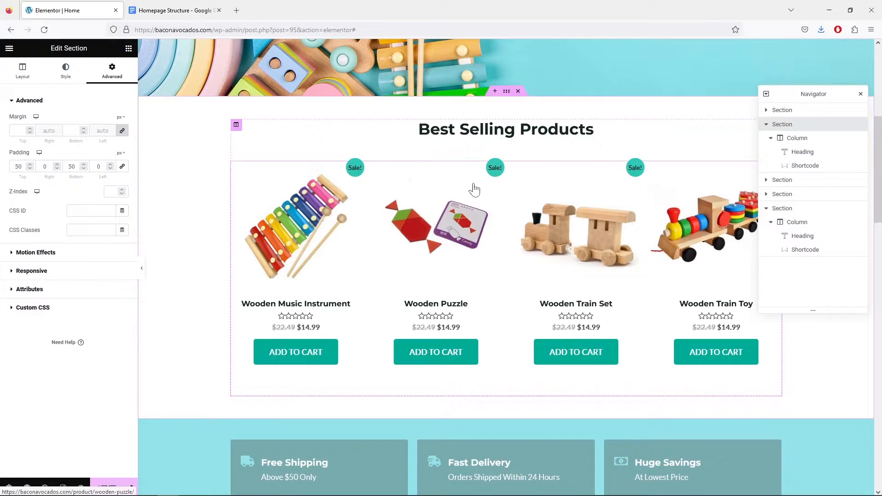
# Apply the Best Selling Products shortcode to reload the page preview and check the section's spacing.
pyautogui.scroll(-2, 488, 191)
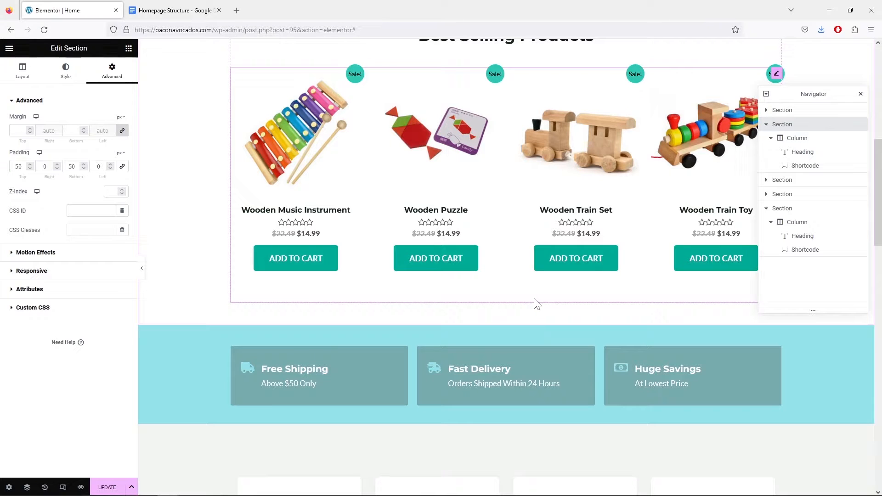
pyautogui.scroll(2, 537, 303)
pyautogui.click(447, 170)
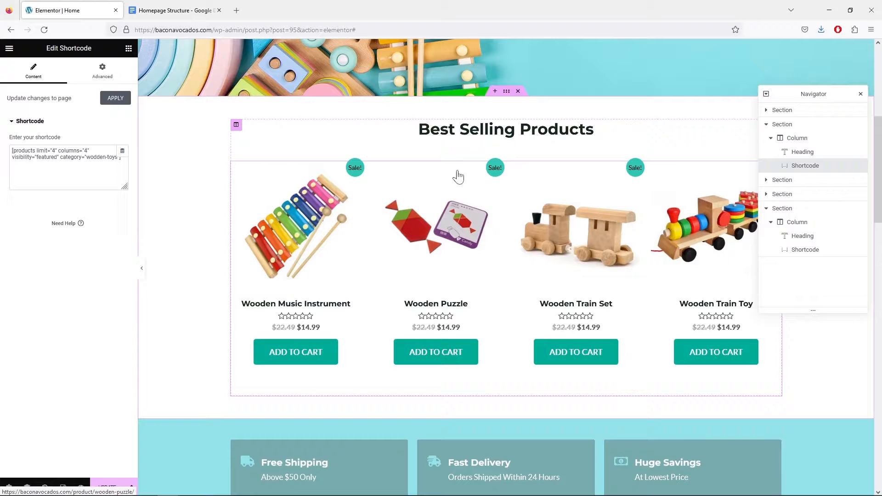
pyautogui.click(121, 102)
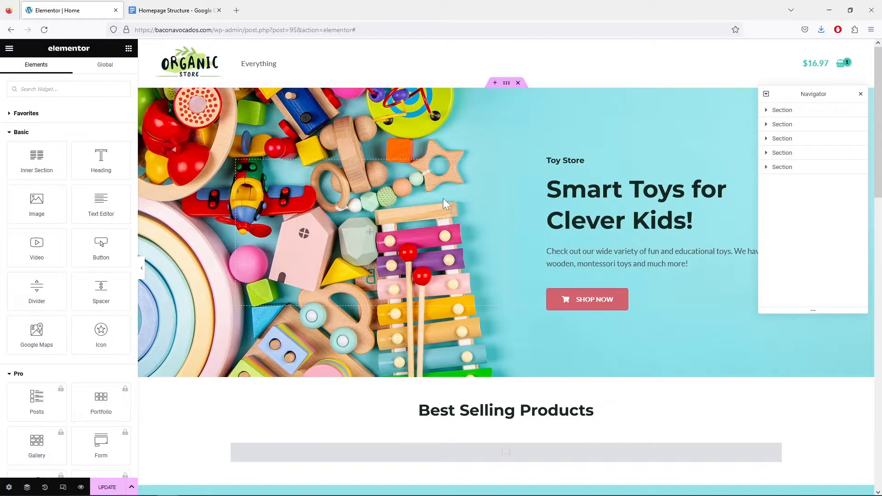
pyautogui.scroll(-6, 543, 258)
pyautogui.scroll(1, 543, 258)
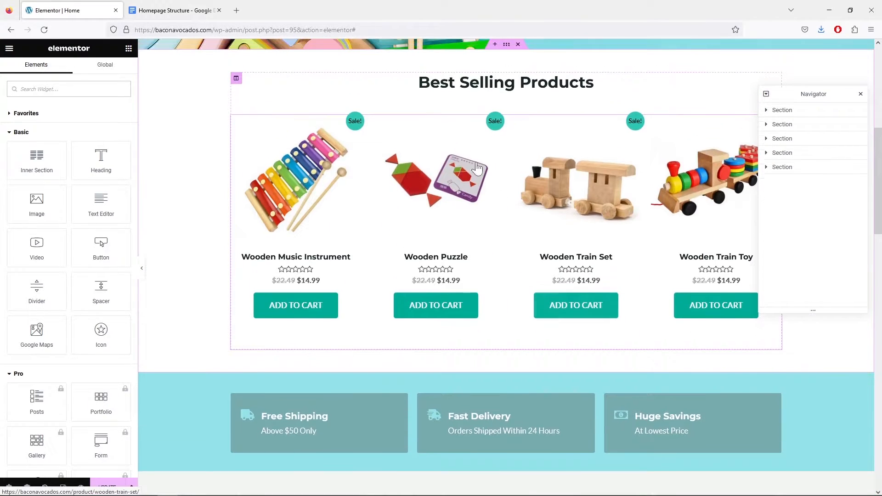
# Open the spacing settings of the Best Selling Products shortcode.
pyautogui.click(412, 134)
pyautogui.click(104, 77)
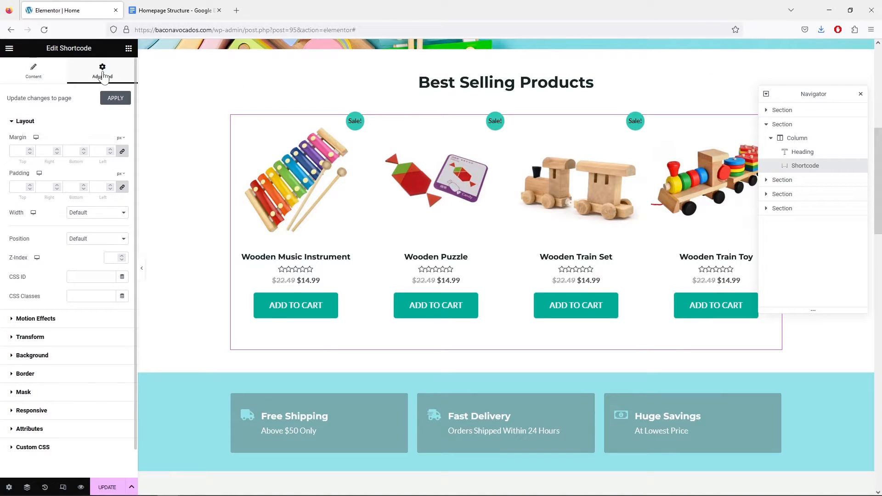
pyautogui.scroll(-2, 404, 207)
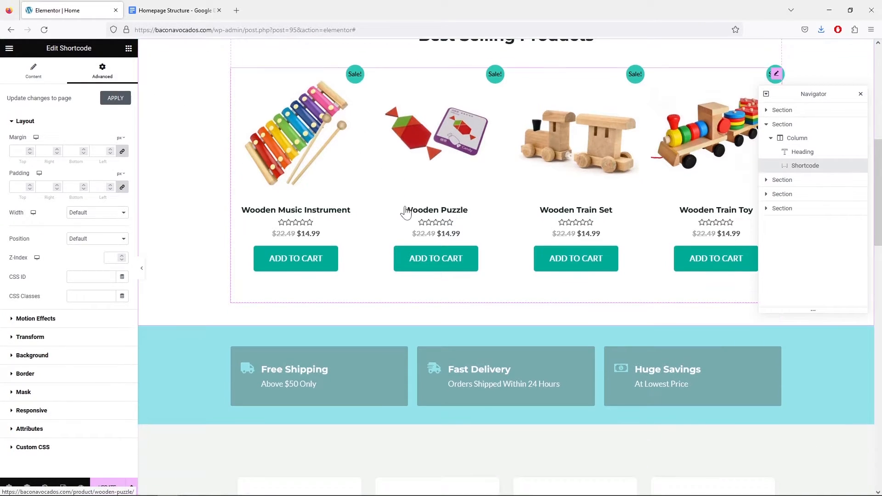
# Reduce the top padding of the Trending Products section to match the Best Selling Products section.
pyautogui.scroll(-10, 404, 210)
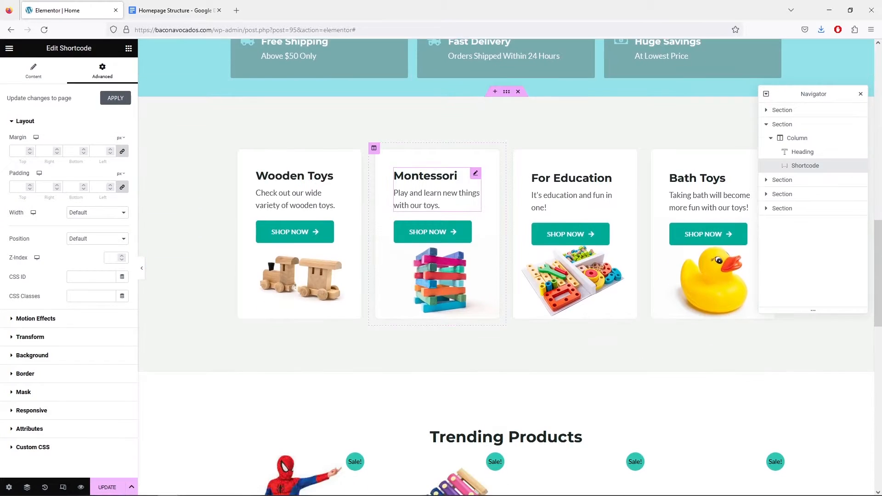
pyautogui.scroll(-3, 409, 210)
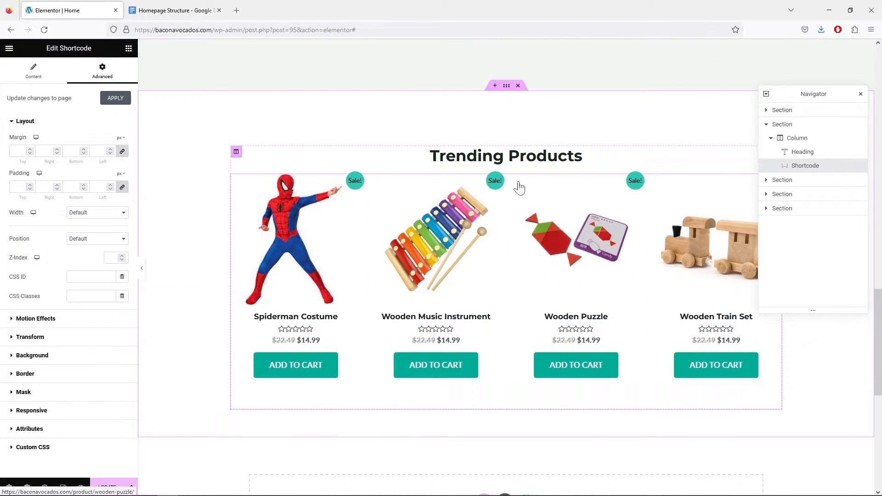
pyautogui.click(508, 89)
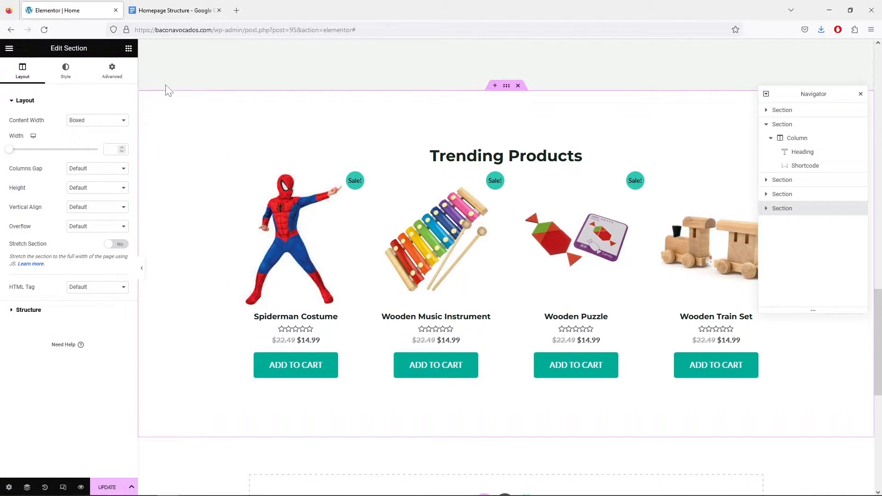
pyautogui.click(113, 80)
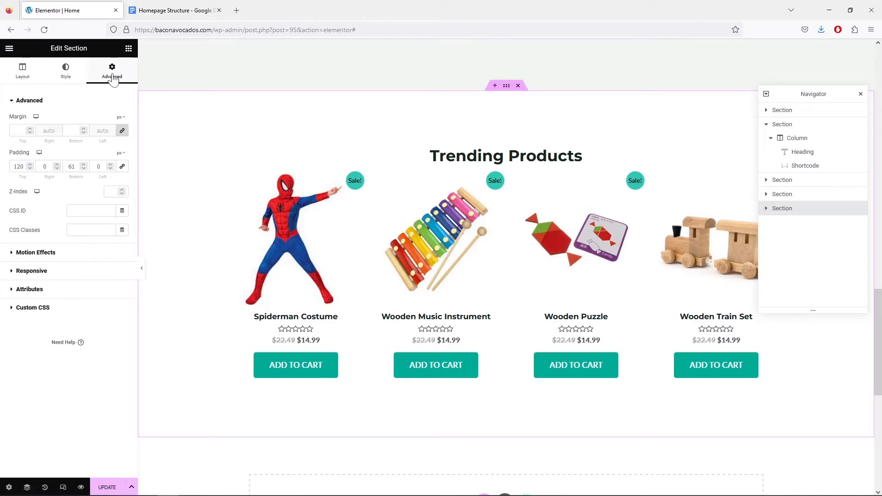
pyautogui.click(30, 168)
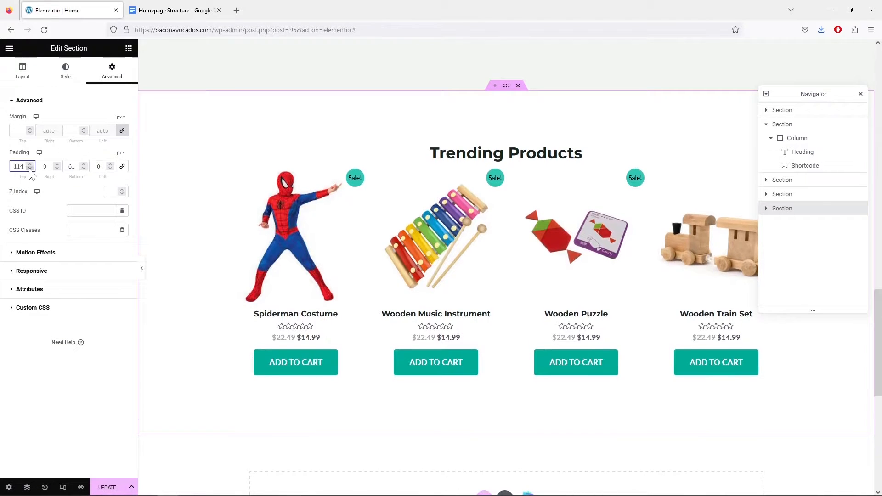
pyautogui.moveTo(29, 168); pyautogui.dragTo(30, 169)
# Set the bottom padding of the Trending Products heading to 30 px.
pyautogui.click(580, 124)
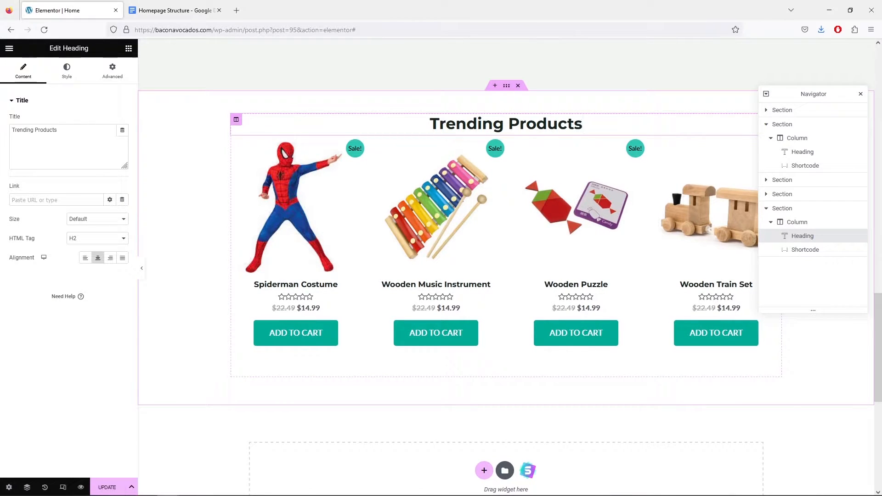
pyautogui.click(110, 75)
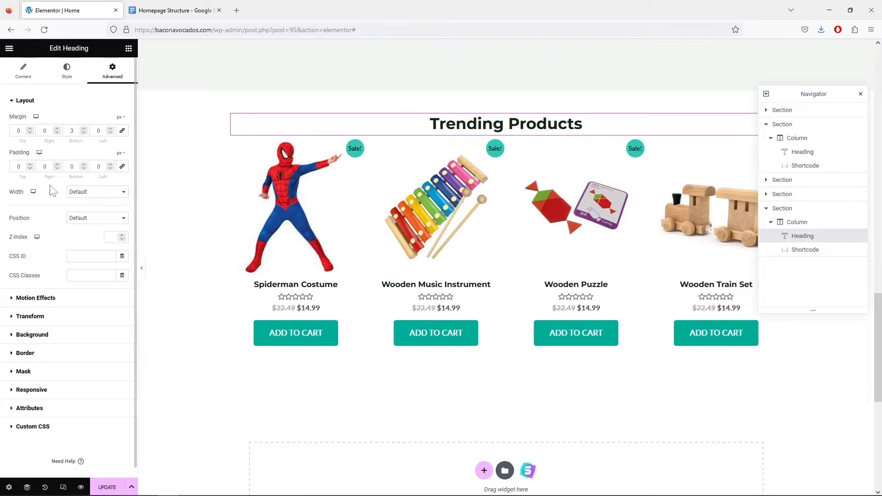
pyautogui.moveTo(84, 166); pyautogui.dragTo(85, 168)
pyautogui.scroll(-3, 412, 213)
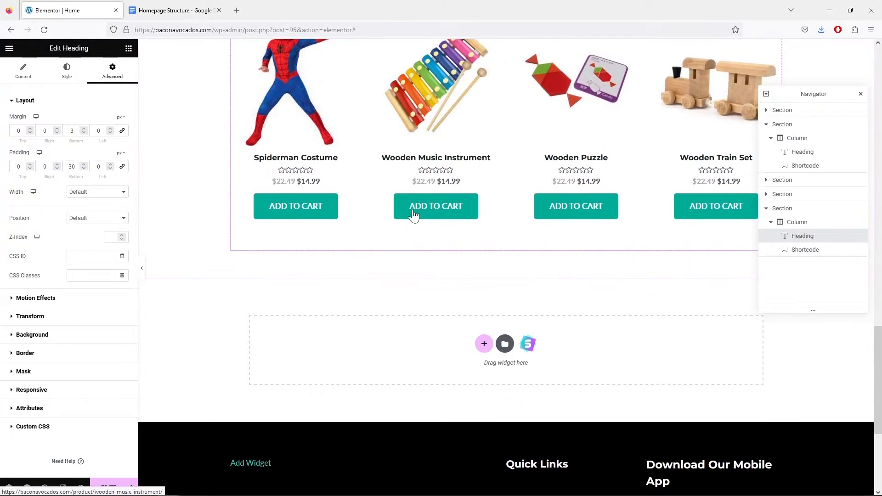
pyautogui.scroll(10, 470, 174)
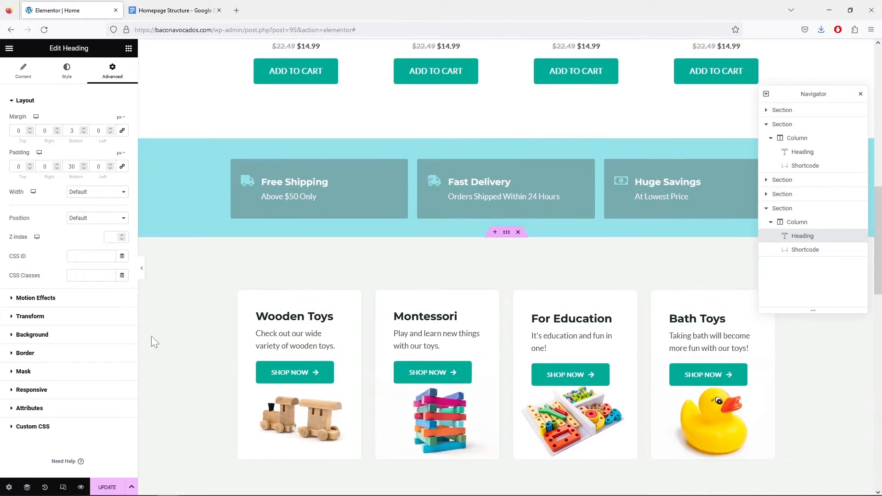
# Preview the homepage at mobile size and examine the layout from Best Selling Products down to Trending Products.
pyautogui.click(63, 487)
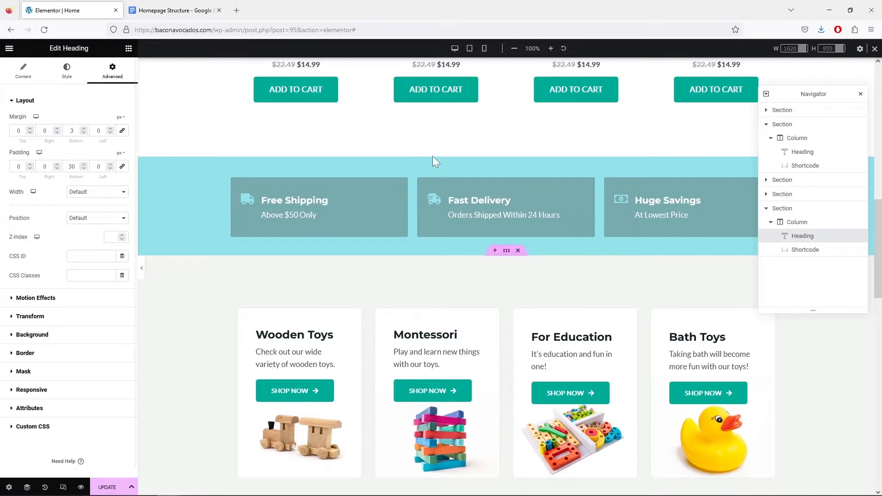
pyautogui.click(484, 49)
pyautogui.scroll(-7, 517, 131)
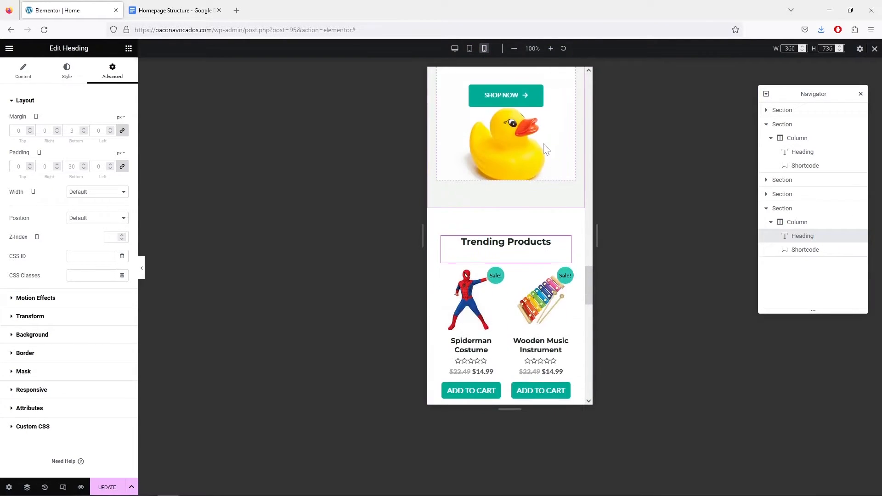
pyautogui.scroll(5, 549, 148)
pyautogui.scroll(2, 551, 150)
pyautogui.scroll(-10, 550, 145)
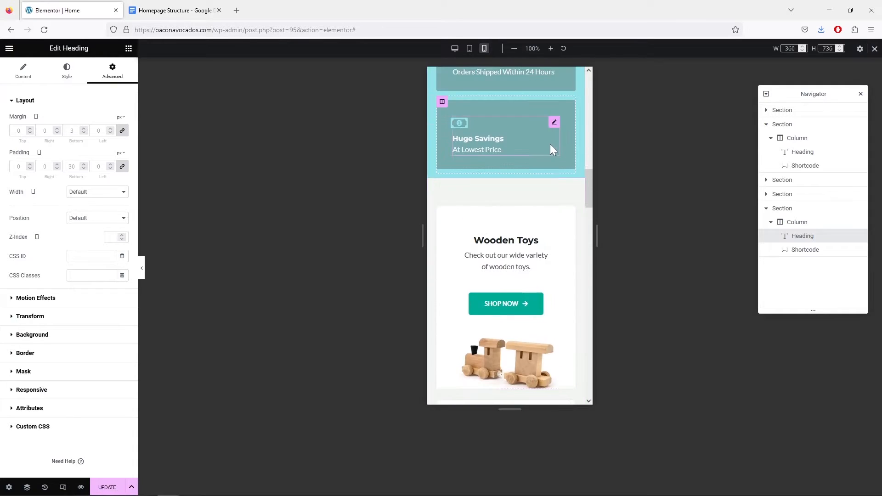
pyautogui.scroll(1, 550, 144)
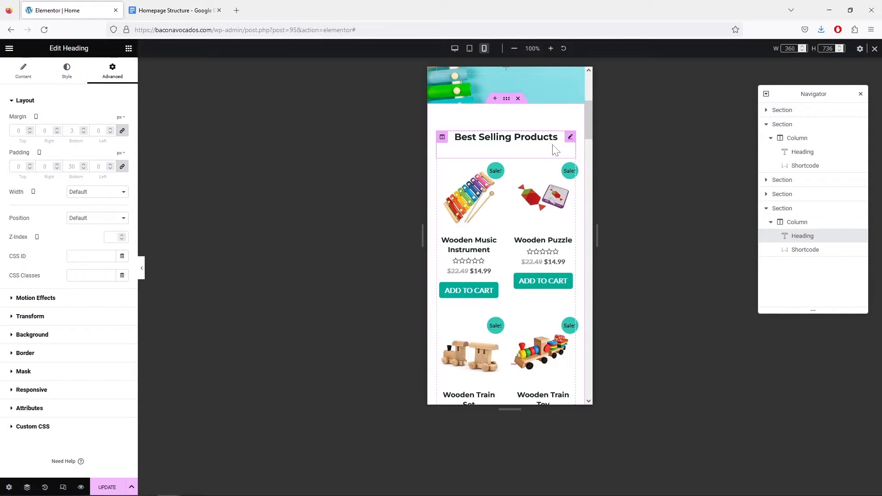
pyautogui.scroll(-2, 553, 147)
pyautogui.scroll(-2, 553, 147)
pyautogui.scroll(4, 533, 152)
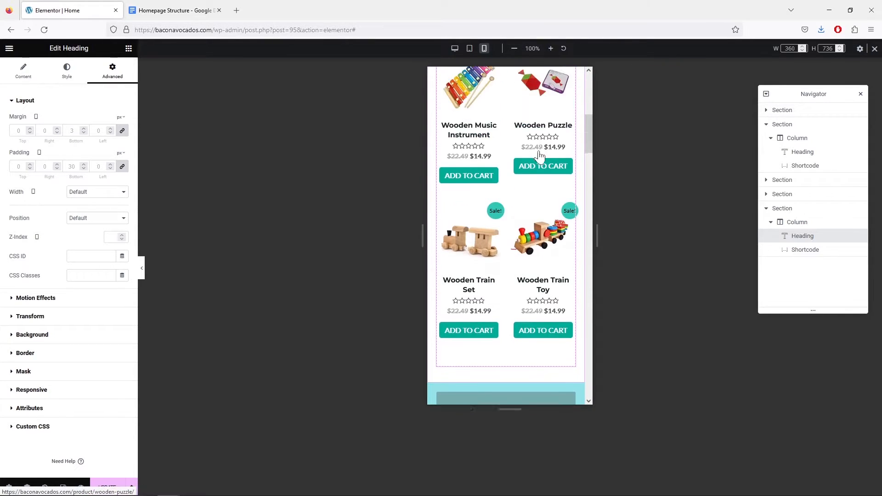
pyautogui.scroll(-15, 529, 153)
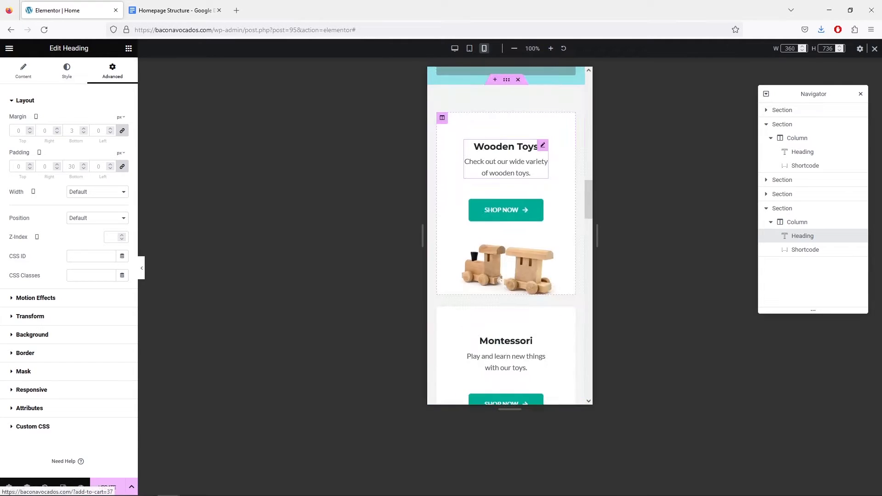
pyautogui.scroll(-6, 544, 168)
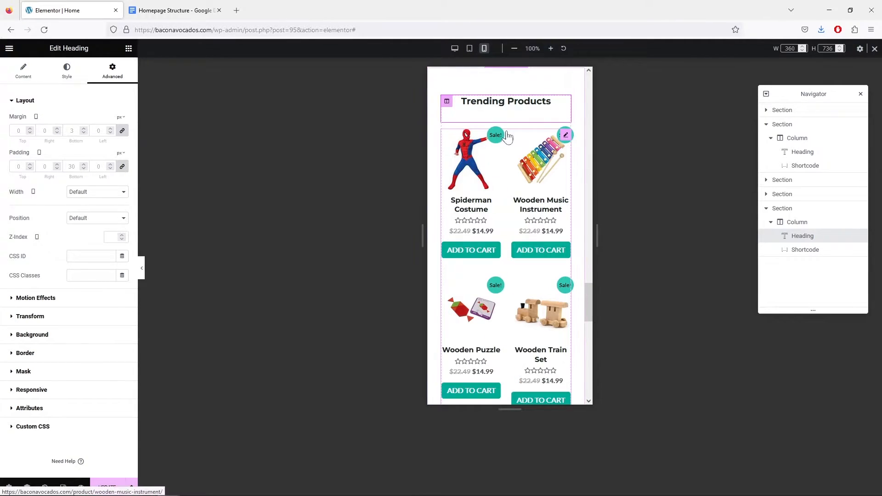
pyautogui.scroll(-5, 528, 179)
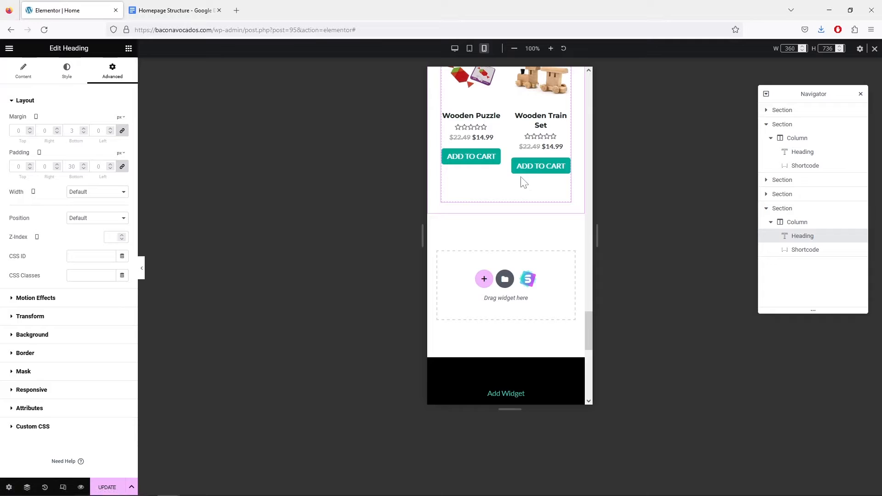
pyautogui.scroll(4, 529, 178)
pyautogui.scroll(2, 529, 177)
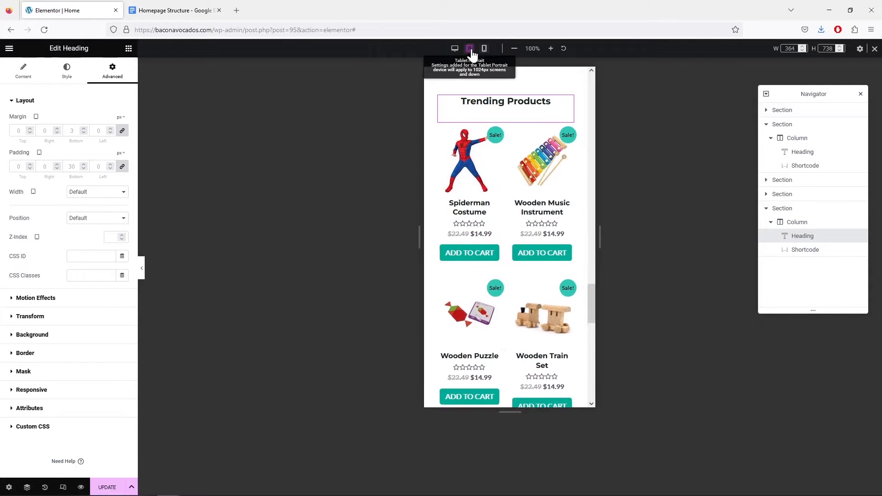
# Preview the homepage at tablet size and inspect the Trending Products grid and its shortcode.
pyautogui.click(470, 49)
pyautogui.scroll(8, 560, 179)
pyautogui.scroll(4, 565, 193)
pyautogui.scroll(-4, 574, 207)
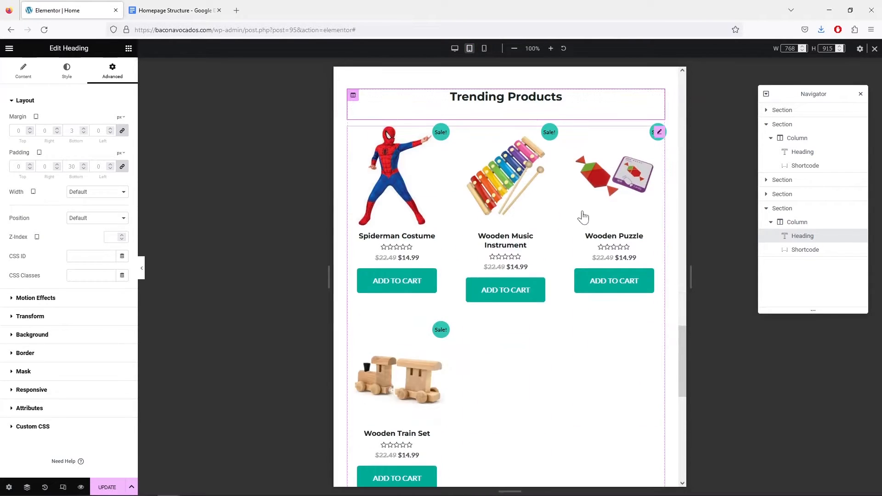
pyautogui.click(470, 140)
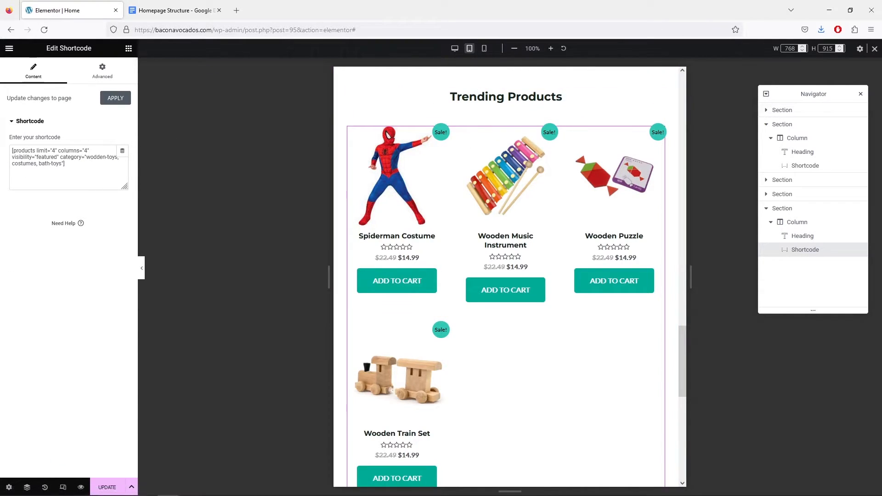
# Return the preview to desktop size and save the homepage changes.
pyautogui.click(454, 51)
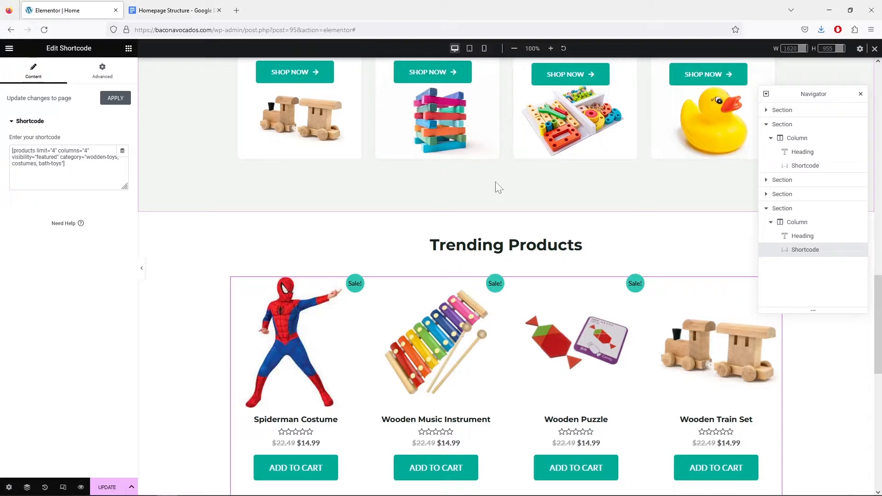
pyautogui.scroll(10, 495, 181)
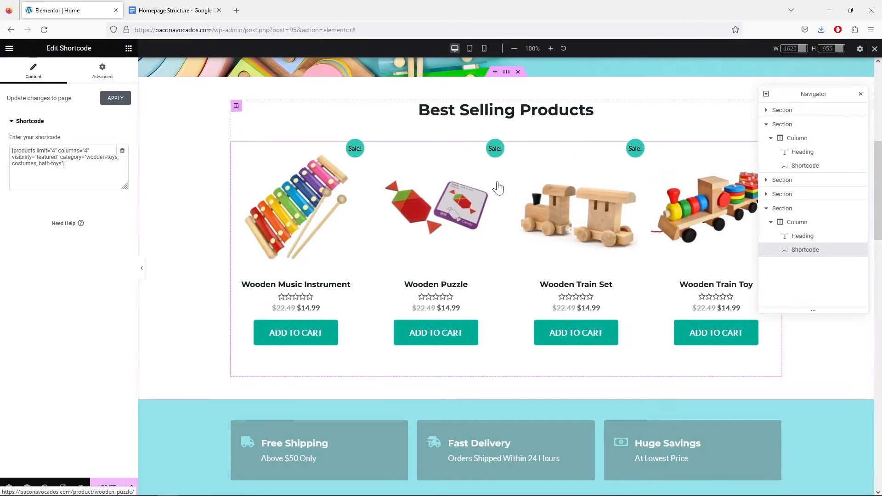
pyautogui.scroll(7, 498, 188)
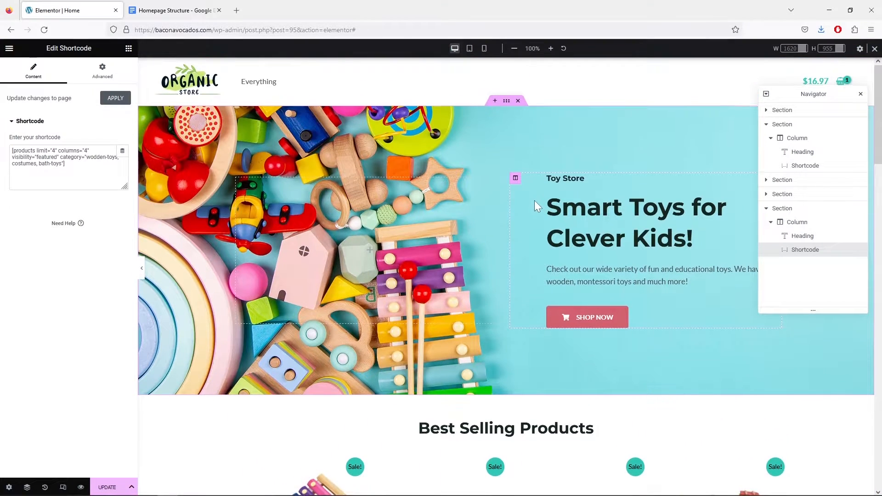
pyautogui.scroll(-3, 534, 201)
pyautogui.click(107, 486)
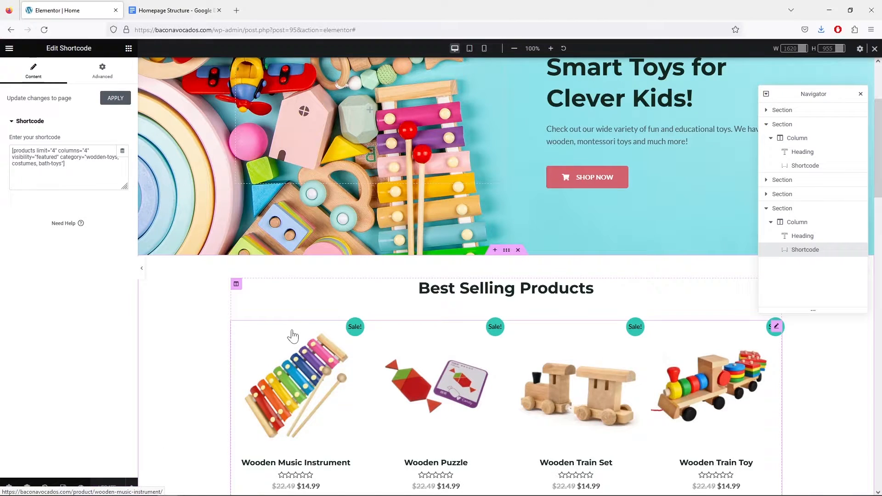
# Open the live homepage outside the editor and examine the hero banner and the Best Selling Products cards.
pyautogui.click(9, 49)
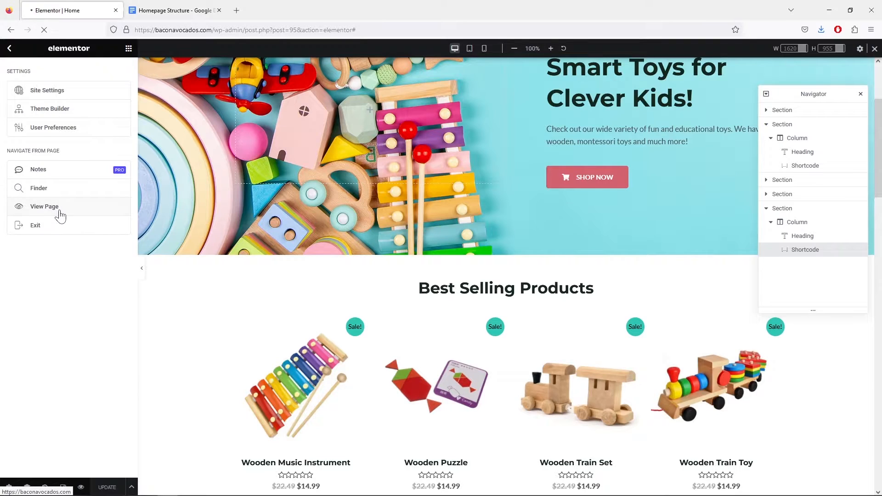
pyautogui.click(59, 207)
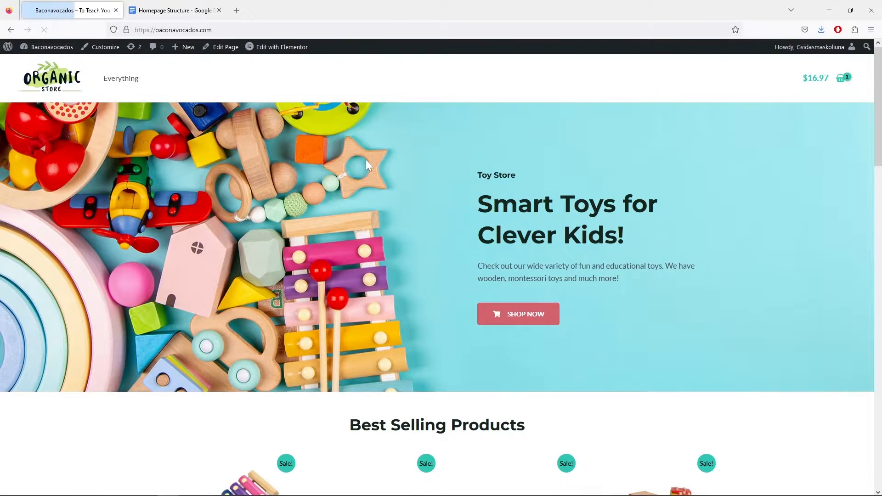
pyautogui.scroll(-4, 459, 170)
pyautogui.scroll(-2, 511, 177)
pyautogui.scroll(-2, 625, 214)
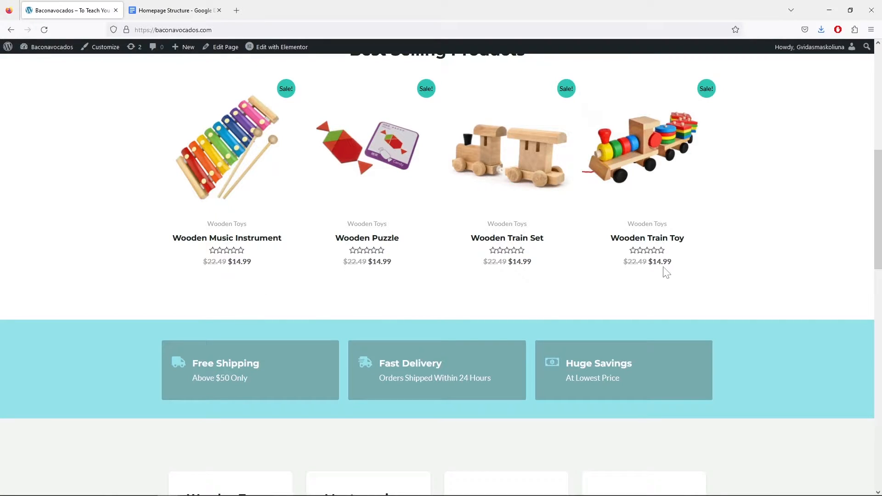
pyautogui.scroll(1, 666, 272)
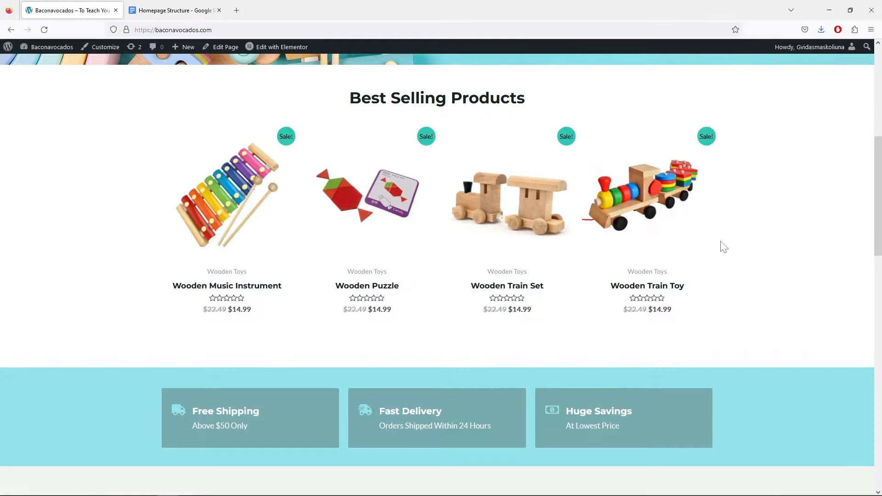
pyautogui.scroll(1, 728, 247)
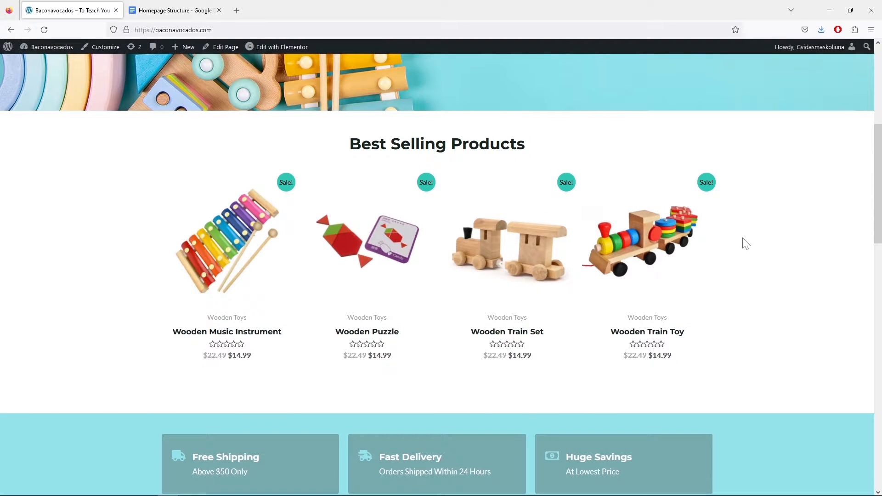
pyautogui.scroll(2, 742, 244)
pyautogui.scroll(2, 745, 242)
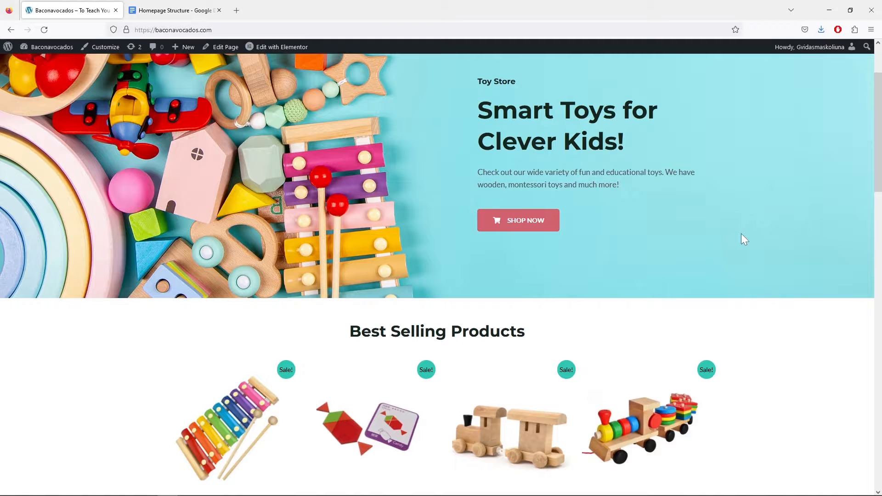
pyautogui.scroll(2, 741, 234)
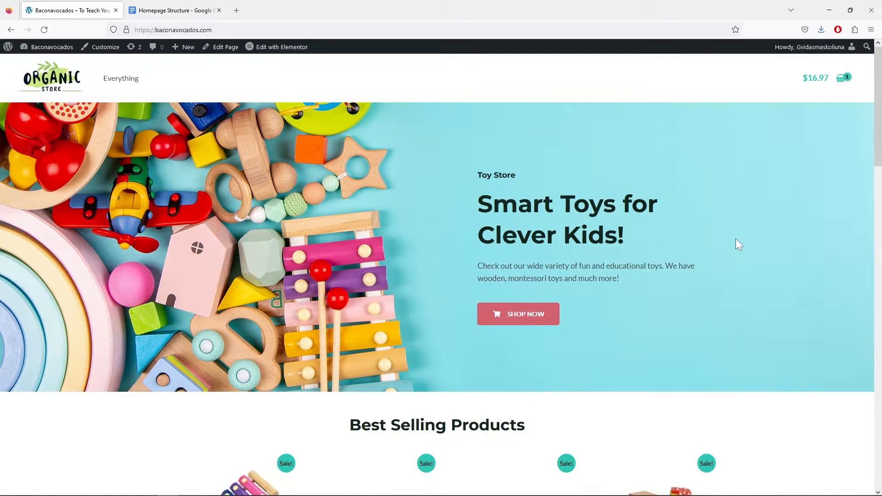
pyautogui.scroll(-1, 731, 243)
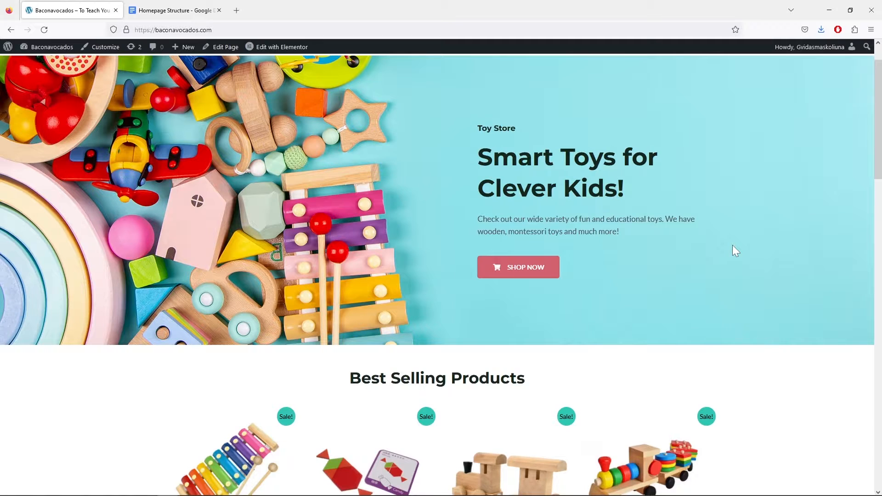
pyautogui.scroll(1, 734, 246)
pyautogui.scroll(-9, 732, 245)
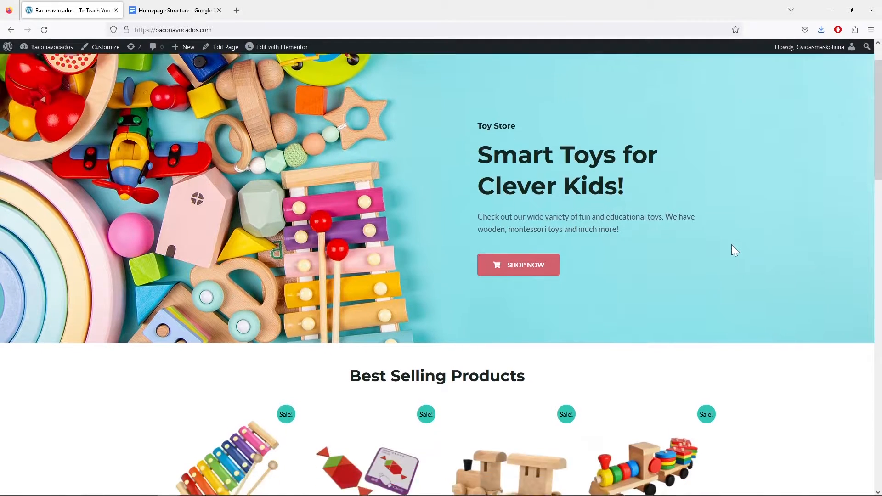
# Examine the live homepage from the category cards and Trending Products down to the footer, and recheck Best Selling Products.
pyautogui.scroll(-7, 730, 244)
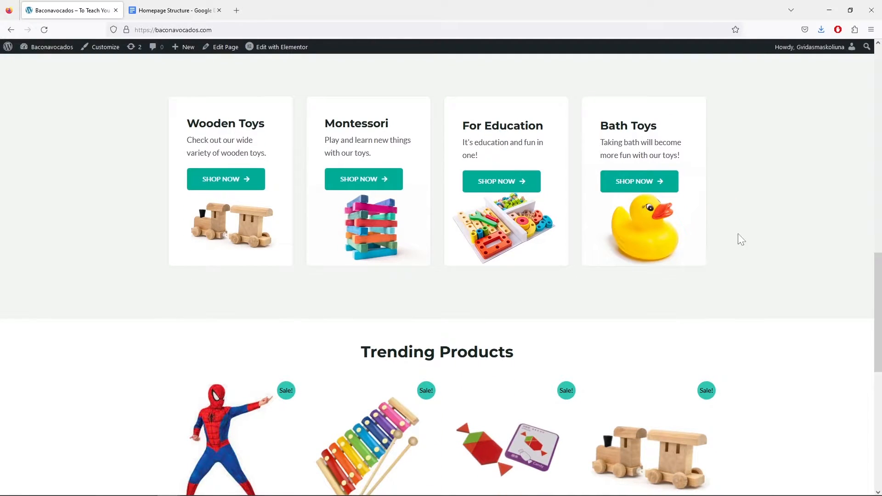
pyautogui.scroll(-5, 751, 226)
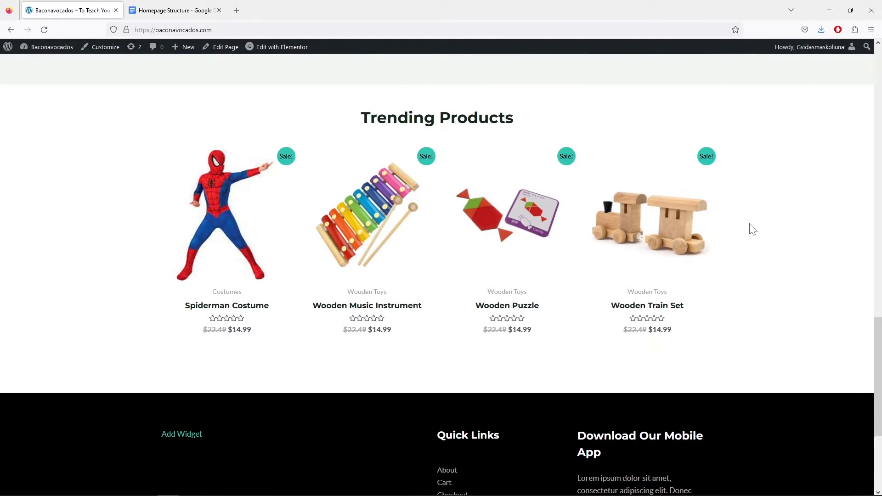
pyautogui.scroll(14, 752, 229)
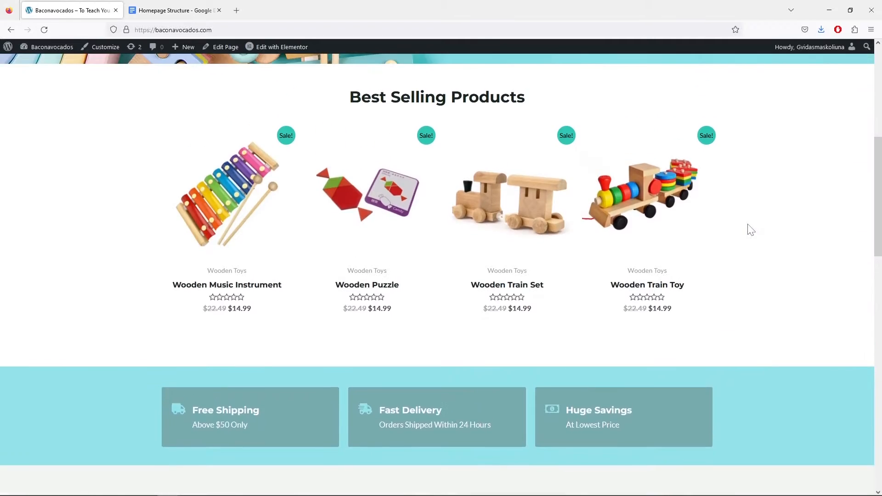
pyautogui.scroll(7, 751, 230)
pyautogui.scroll(-3, 751, 231)
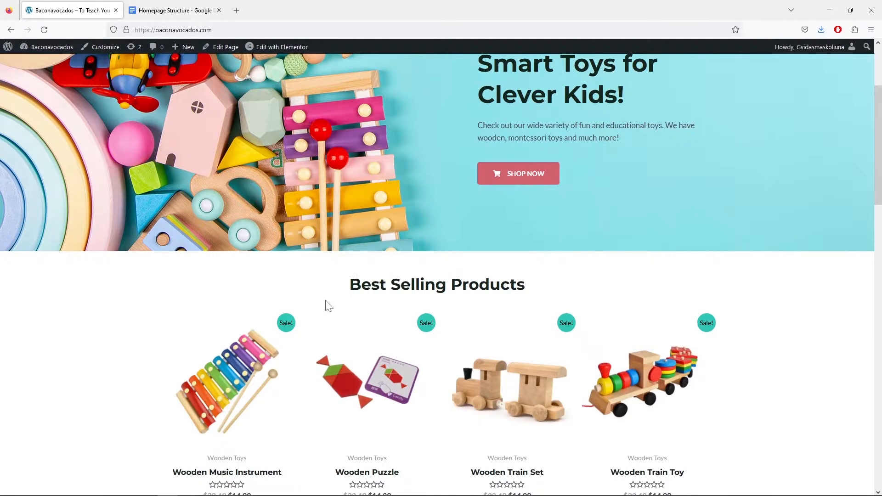
pyautogui.scroll(-9, 724, 294)
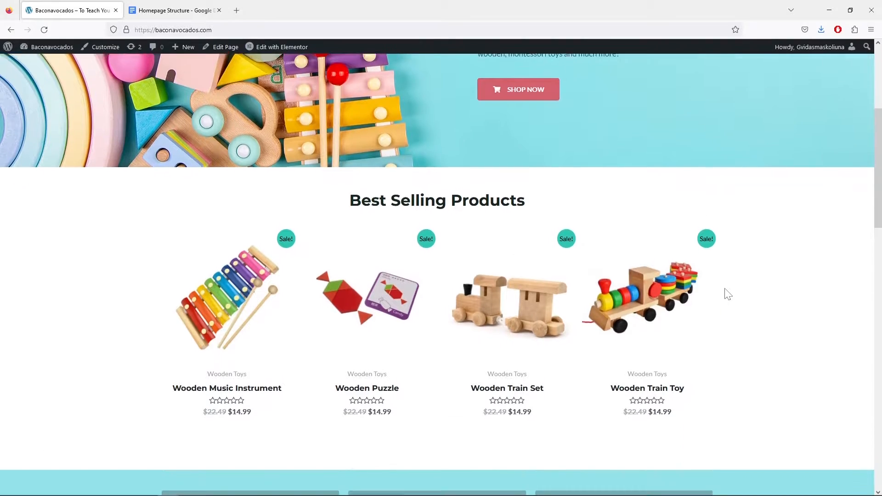
pyautogui.scroll(-11, 731, 291)
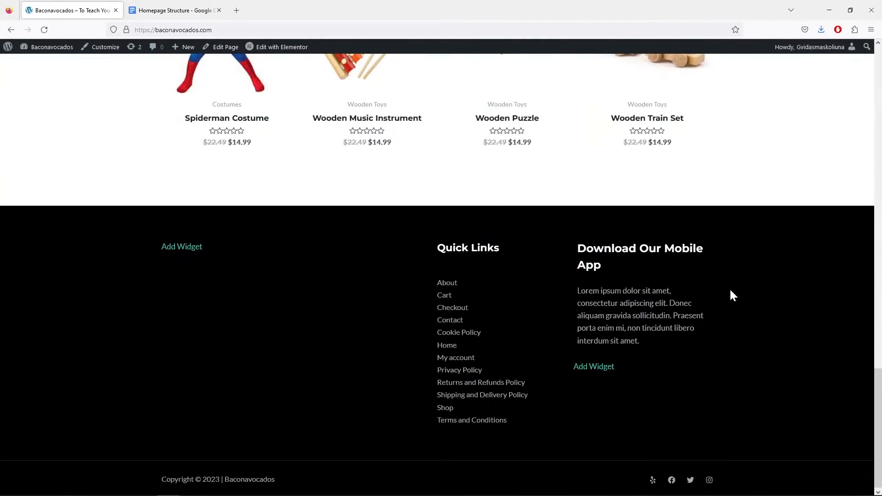
pyautogui.scroll(14, 730, 288)
pyautogui.scroll(9, 728, 287)
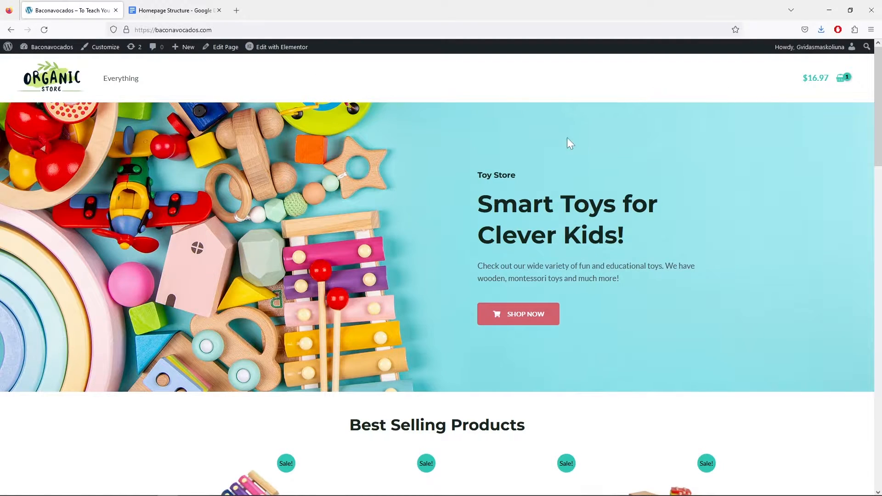
# Review the shipping, delivery and savings boxes and the category cards on the live homepage, ending at the hero banner.
pyautogui.scroll(-12, 575, 145)
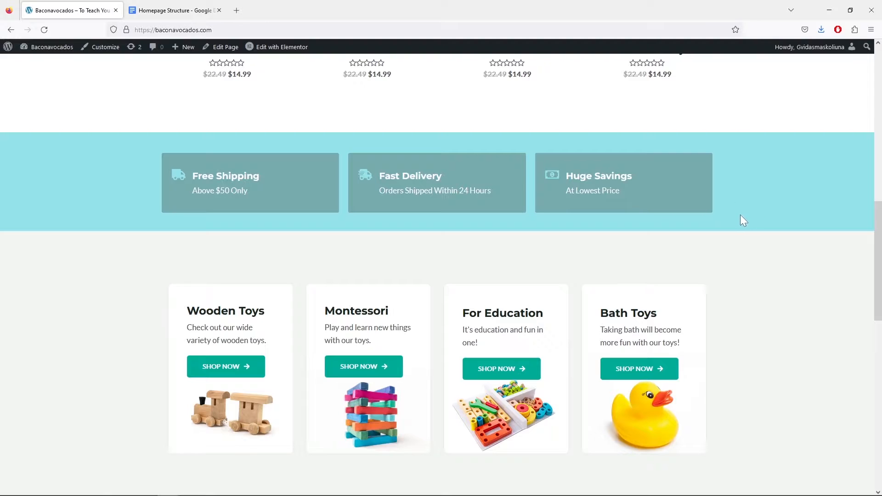
pyautogui.scroll(12, 740, 215)
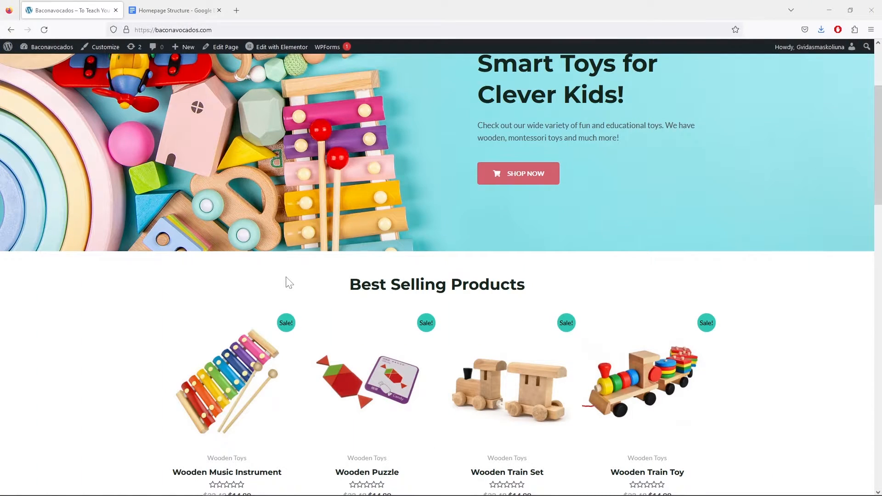
pyautogui.scroll(3, 288, 282)
pyautogui.scroll(-14, 294, 283)
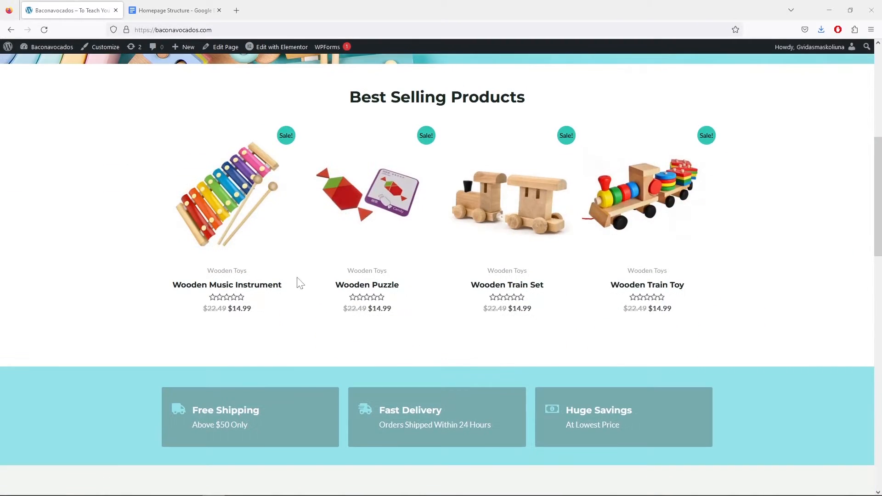
pyautogui.scroll(3, 321, 284)
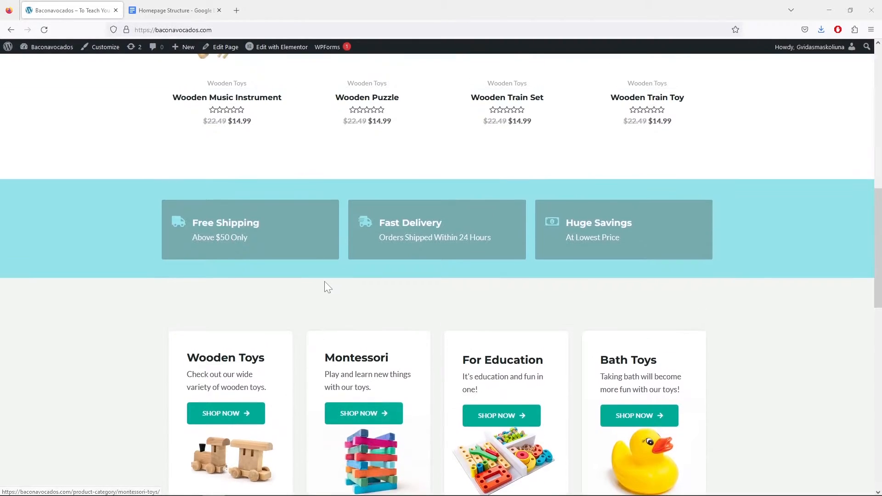
pyautogui.scroll(11, 327, 285)
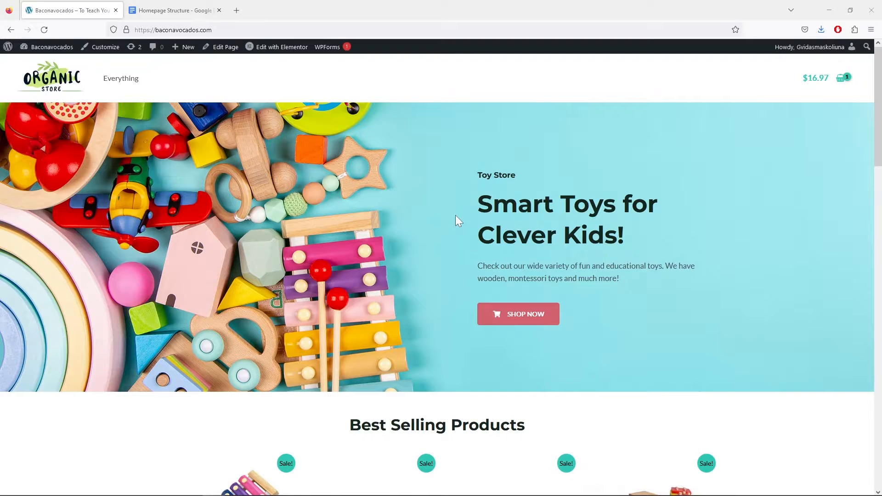
# Close the Homepage Structure document and open the store's Contact page from the footer's Quick Links.
pyautogui.click(177, 8)
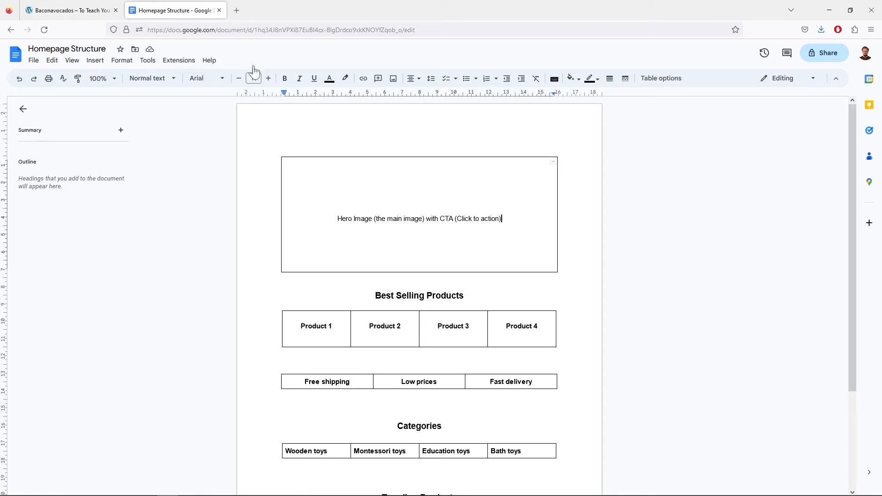
pyautogui.click(219, 11)
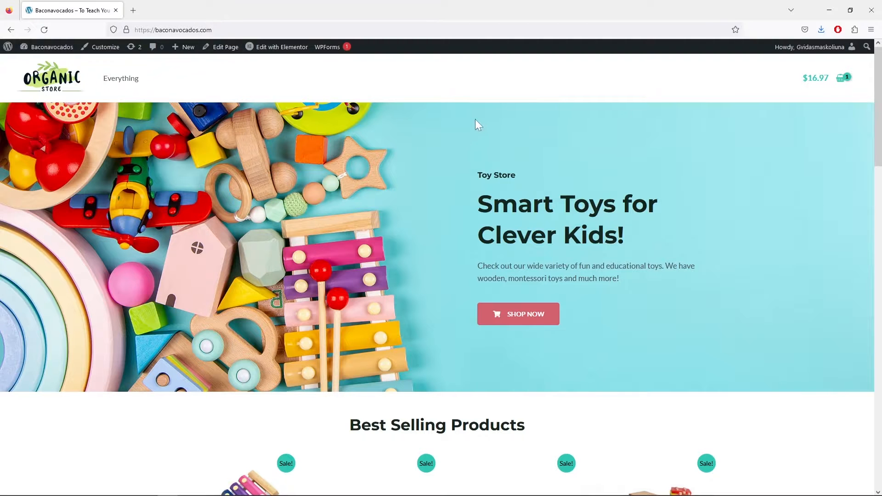
pyautogui.scroll(-15, 547, 153)
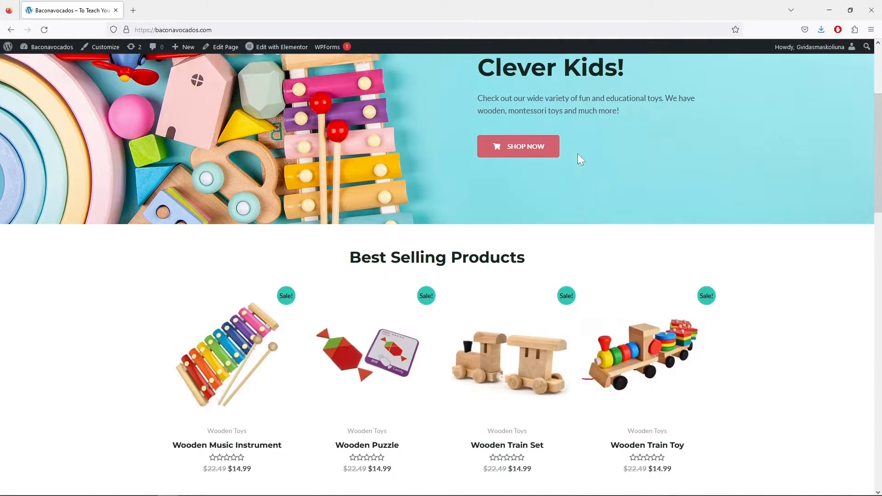
pyautogui.scroll(-9, 597, 175)
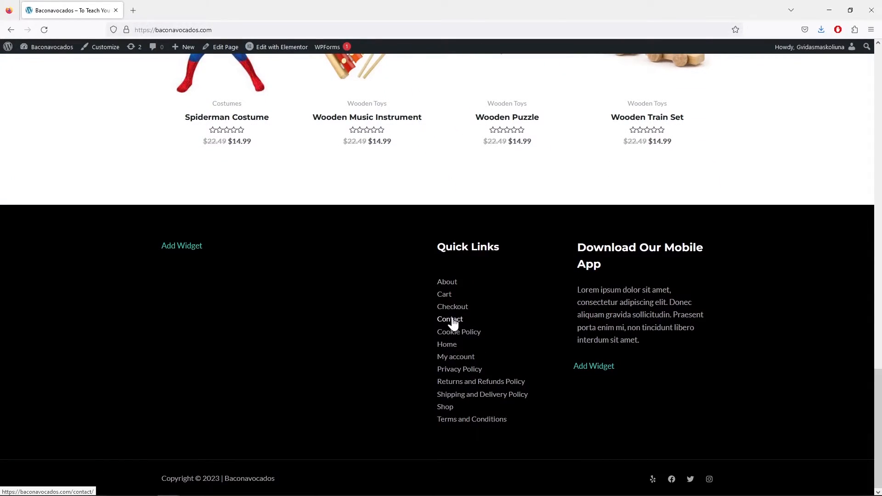
pyautogui.click(452, 320)
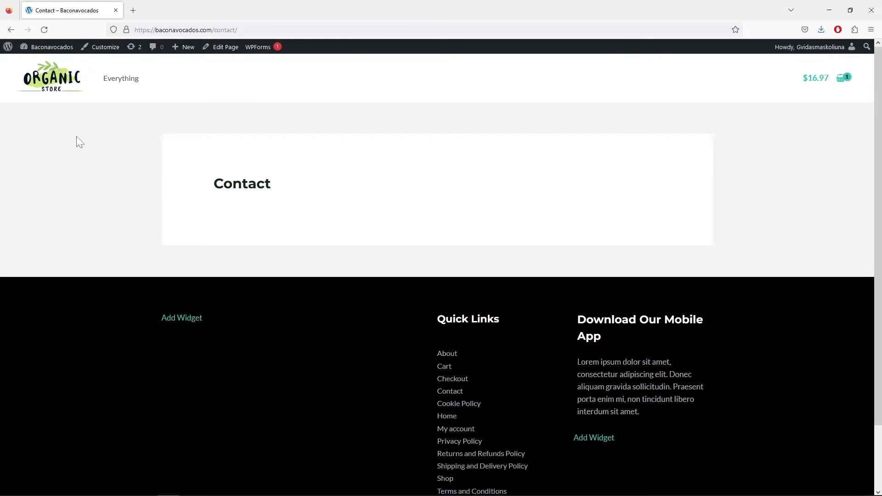
# From the WordPress dashboard, search the new plugins for "fluent forms", then install and activate the Contact Form Plugin by Fluent Forms.
pyautogui.moveTo(51, 49)
pyautogui.click(41, 65)
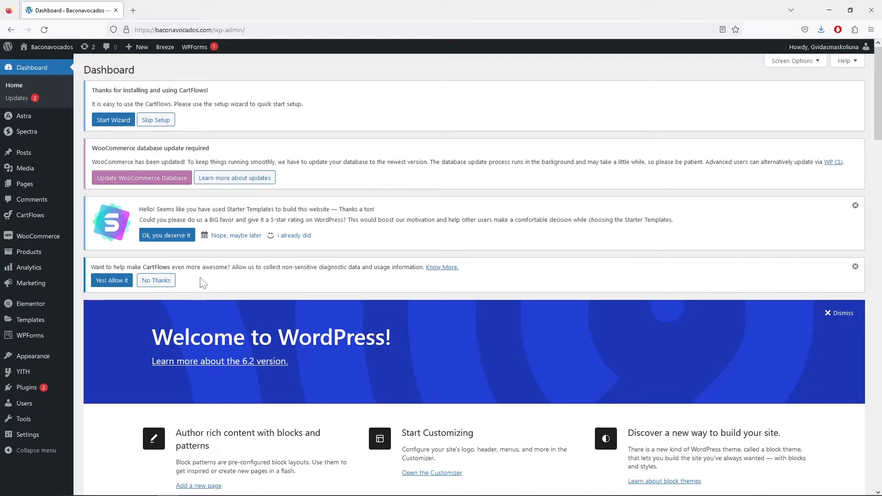
pyautogui.moveTo(28, 390)
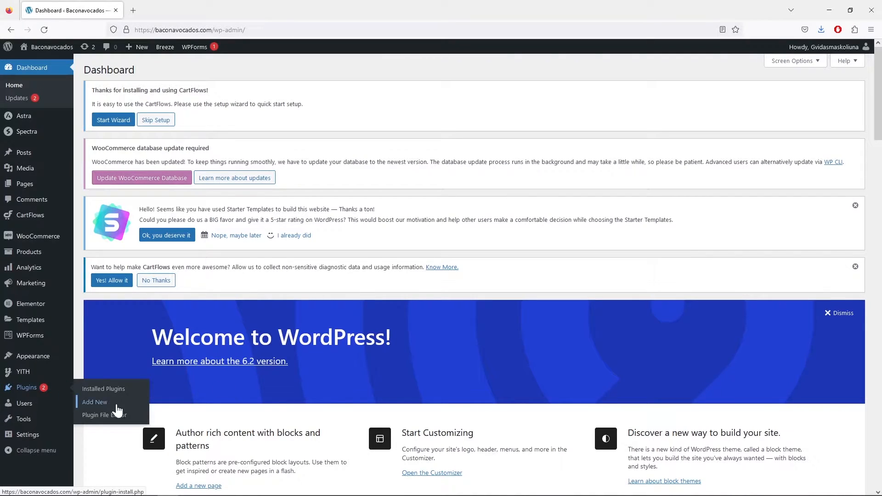
pyautogui.click(98, 403)
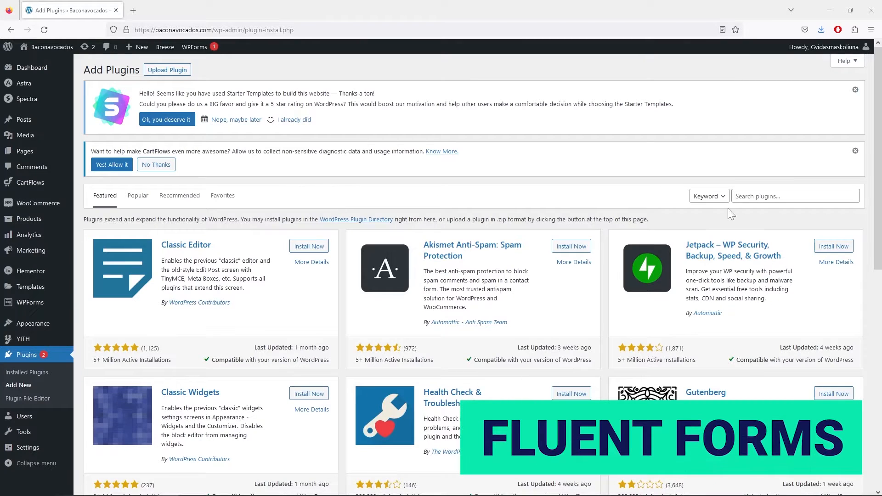
pyautogui.click(754, 196)
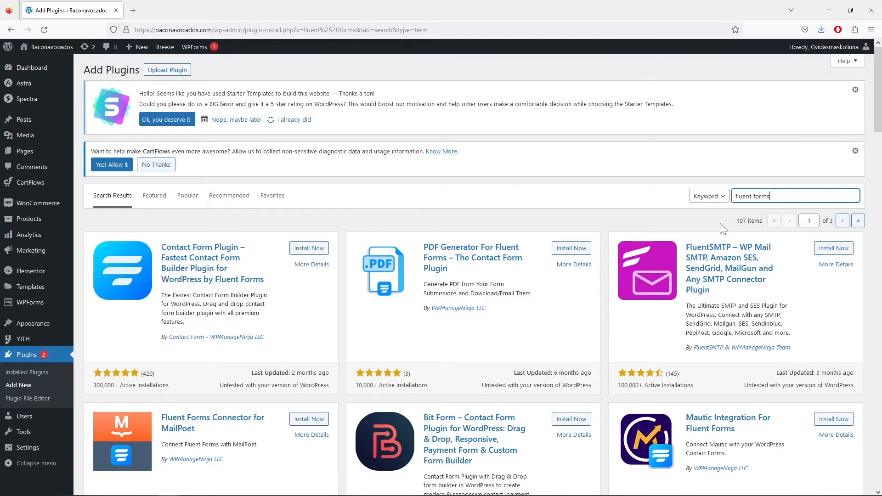
pyautogui.click(317, 252)
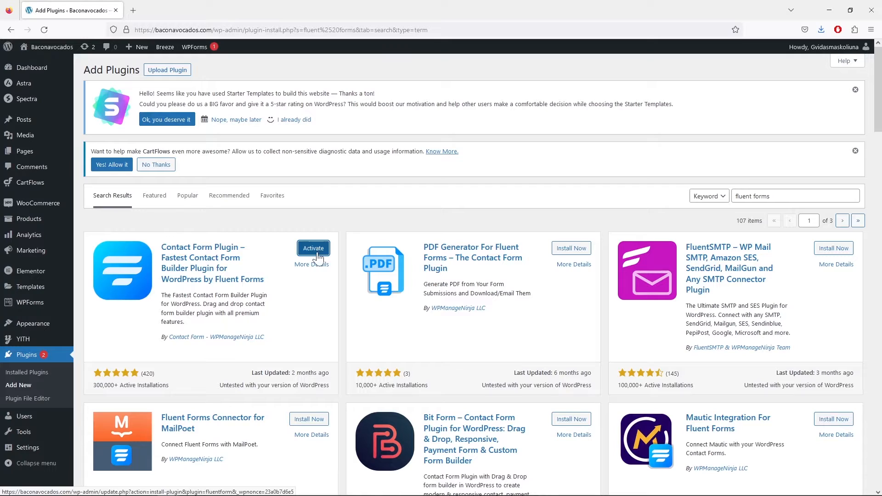
pyautogui.click(318, 254)
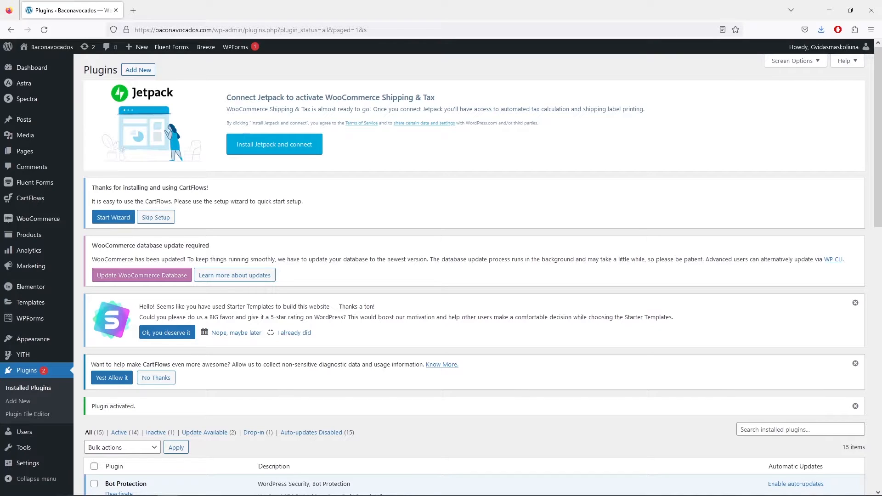
# Deactivate the WPForms Lite plugin and delete it together with its data.
pyautogui.scroll(-4, 342, 258)
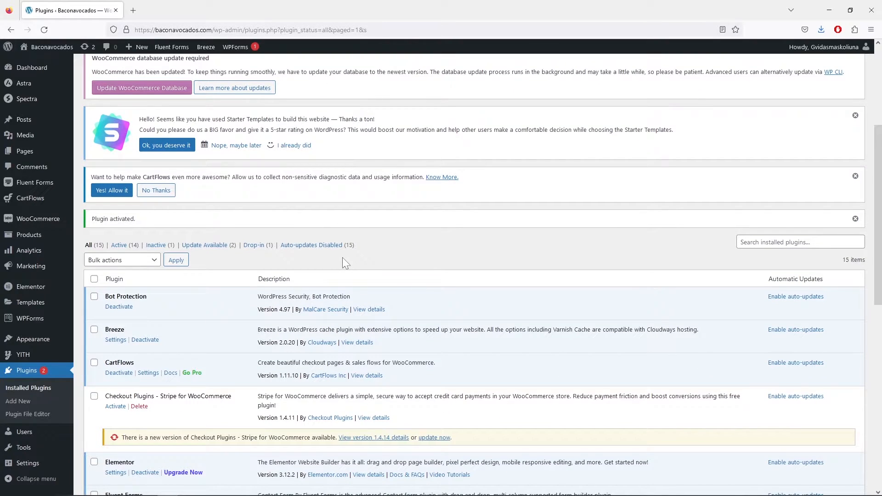
pyautogui.scroll(-4, 343, 258)
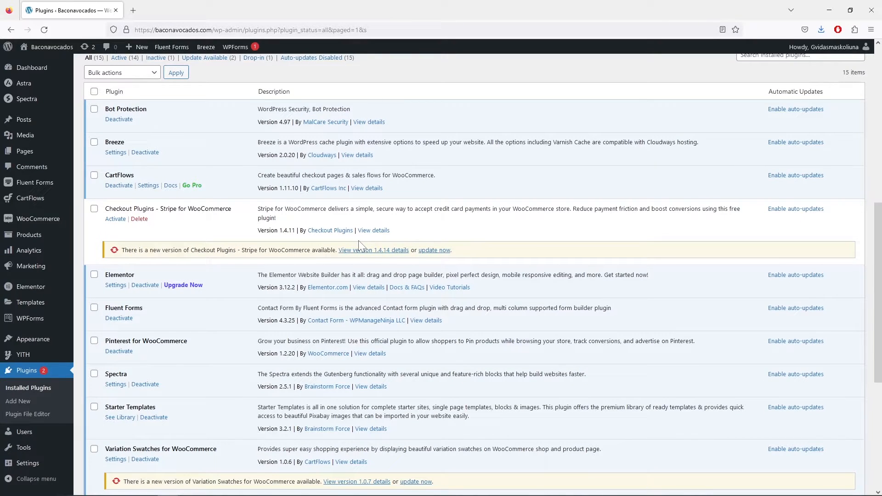
pyautogui.scroll(-5, 359, 244)
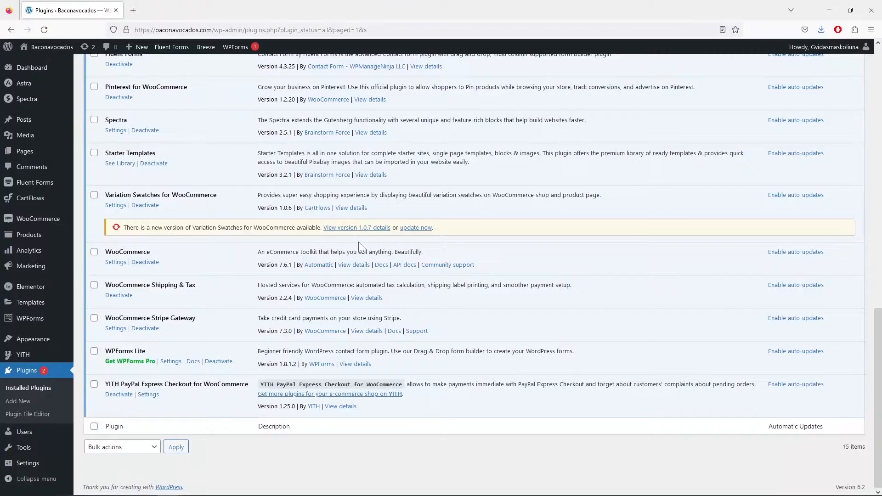
pyautogui.click(220, 362)
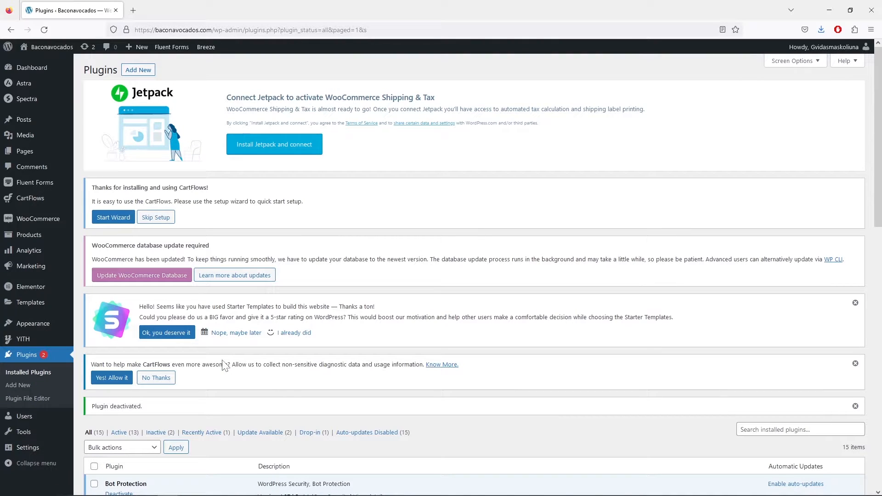
pyautogui.scroll(-10, 223, 362)
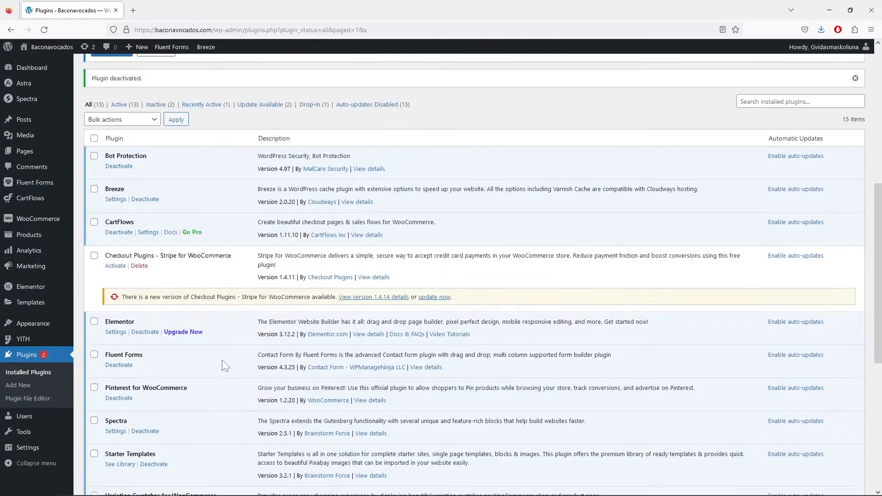
pyautogui.scroll(-3, 222, 362)
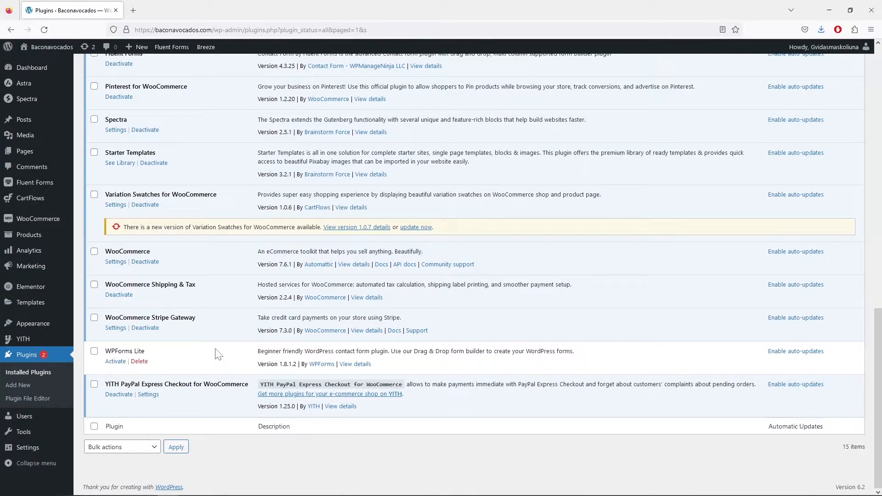
pyautogui.click(142, 362)
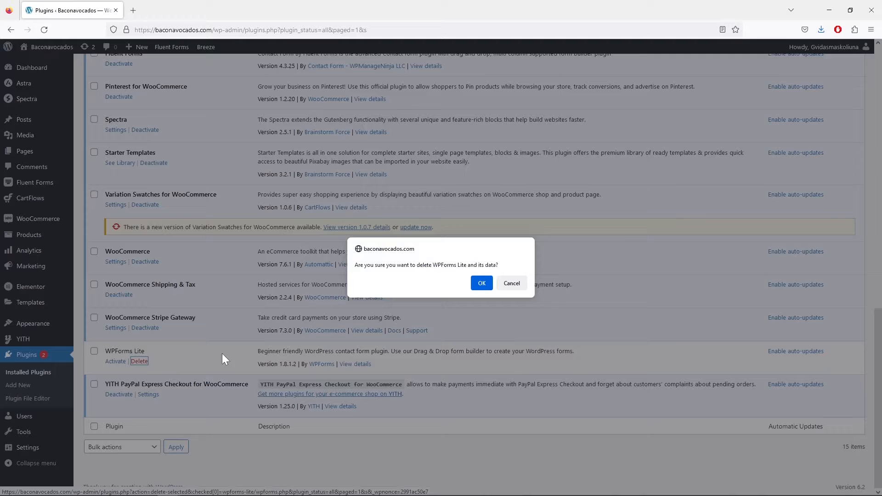
pyautogui.click(480, 283)
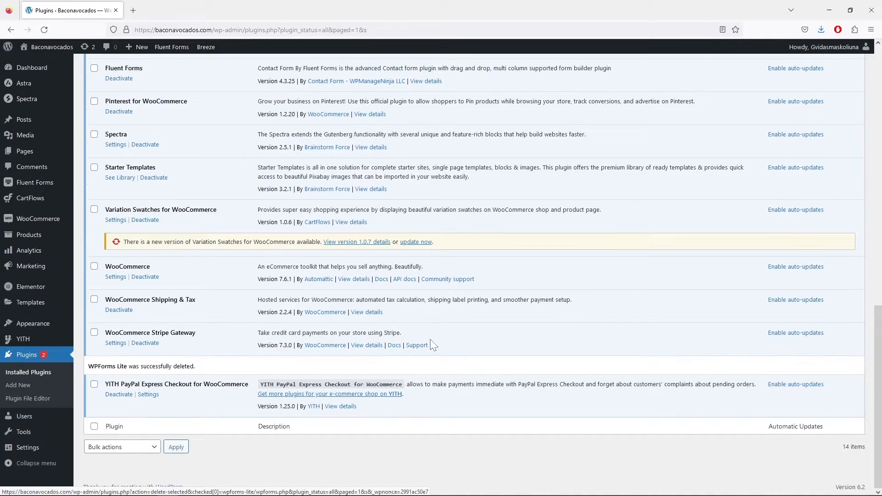
# Create a new form in Fluent Forms from the basic Contact Form template.
pyautogui.scroll(3, 473, 271)
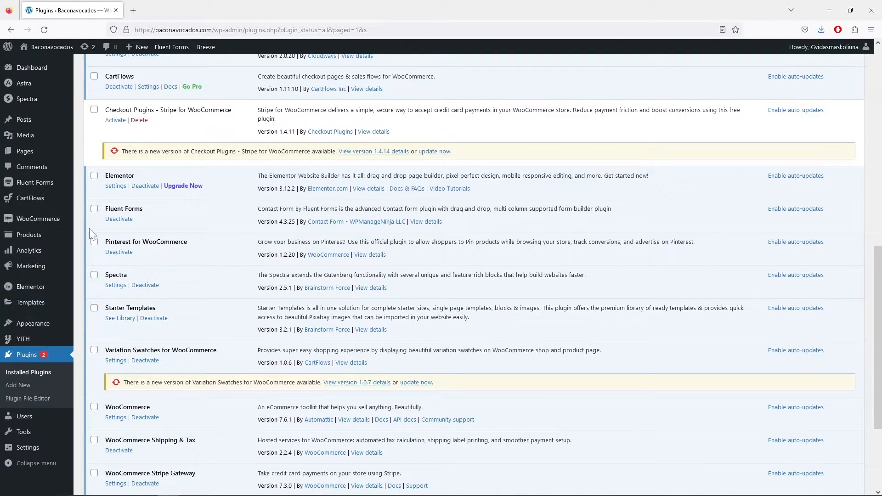
pyautogui.moveTo(41, 186)
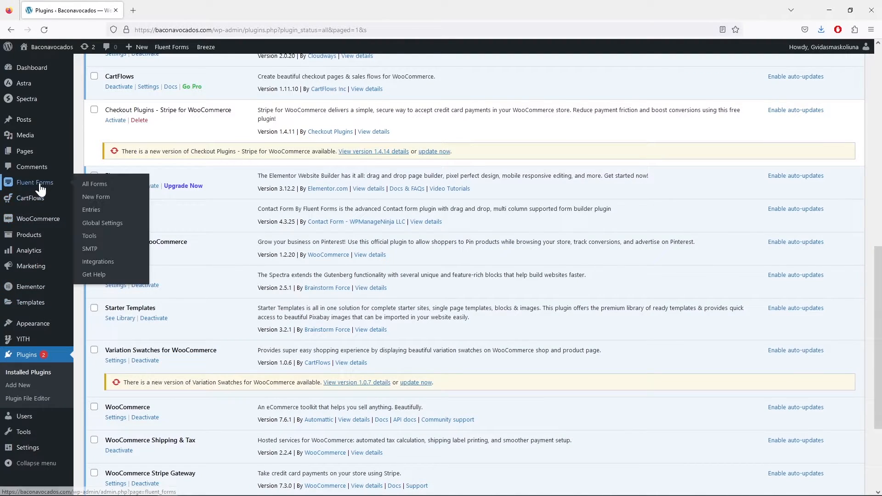
pyautogui.click(101, 198)
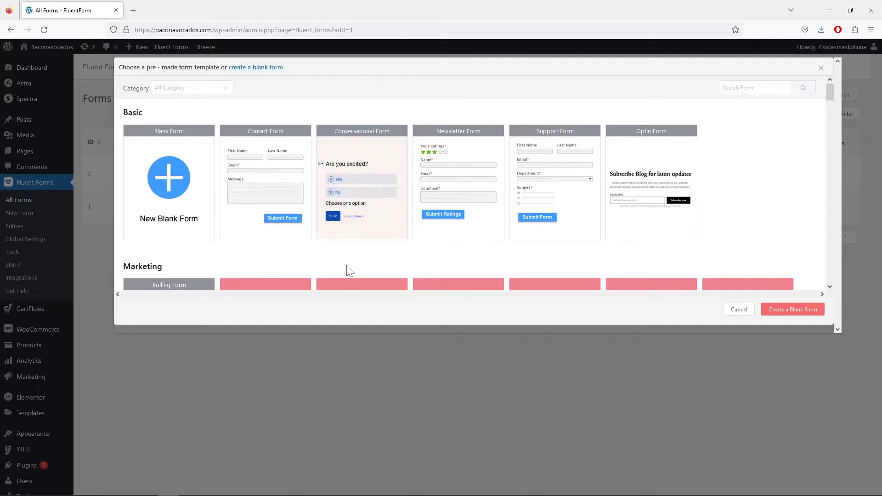
pyautogui.click(267, 190)
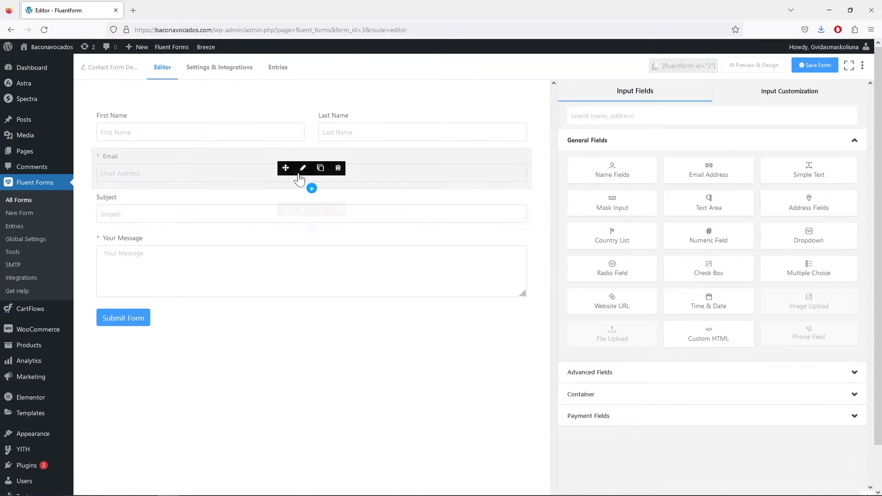
# Remove the Last Name field from the contact form's name fields, keeping only First Name.
pyautogui.click(414, 123)
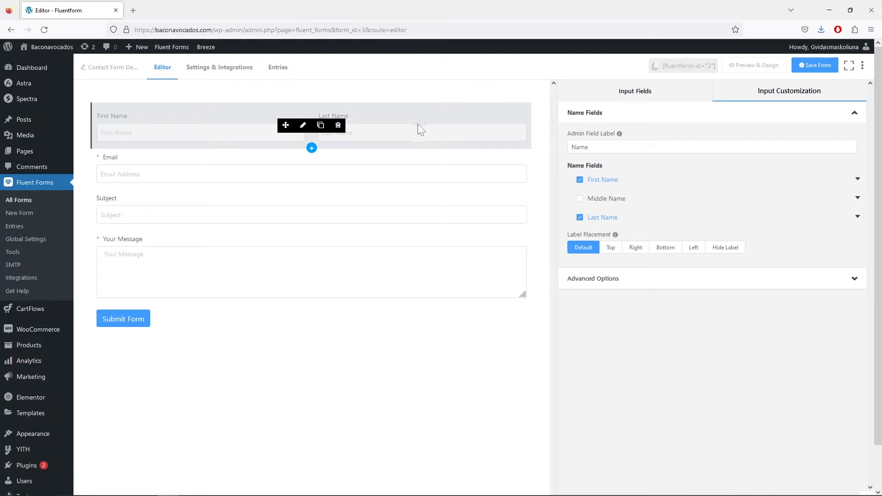
pyautogui.click(580, 218)
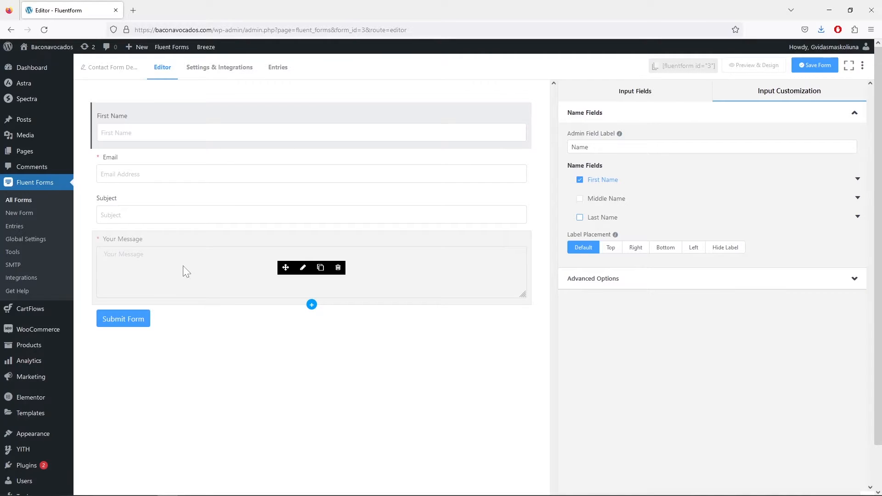
# Set the button style of the contact form's submit button to Red, trying No Style and Gray as alternatives.
pyautogui.click(311, 324)
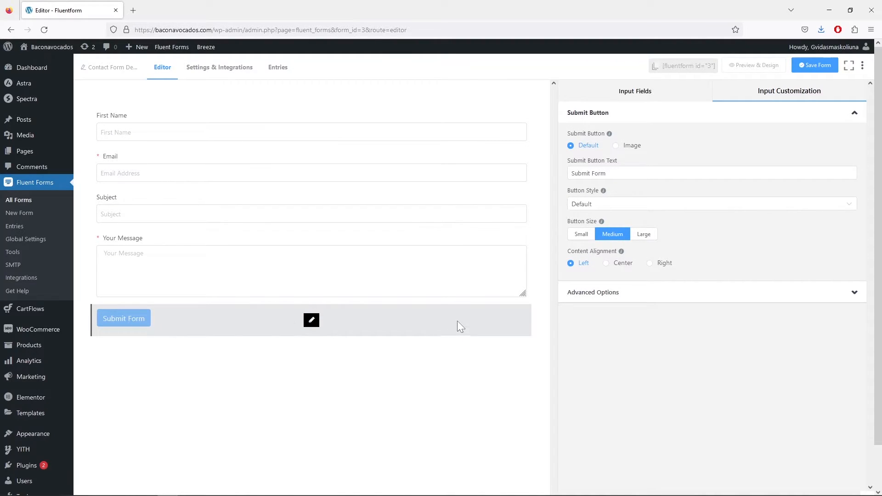
pyautogui.click(704, 295)
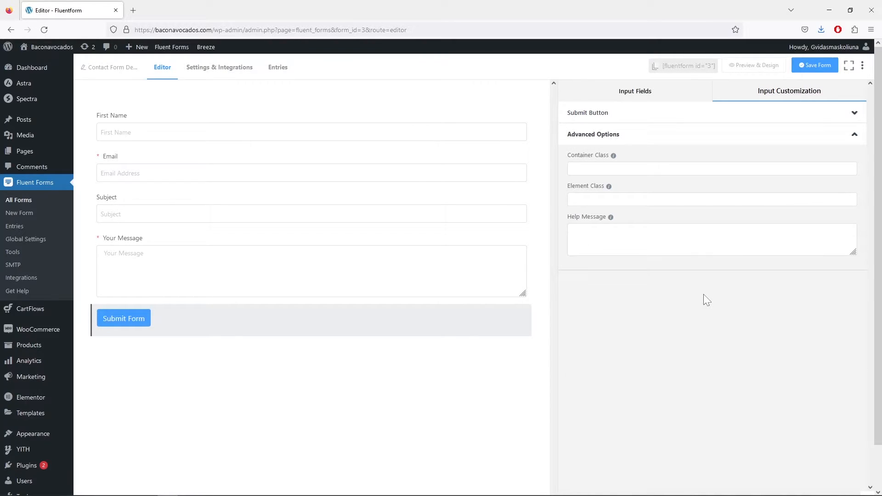
pyautogui.click(694, 118)
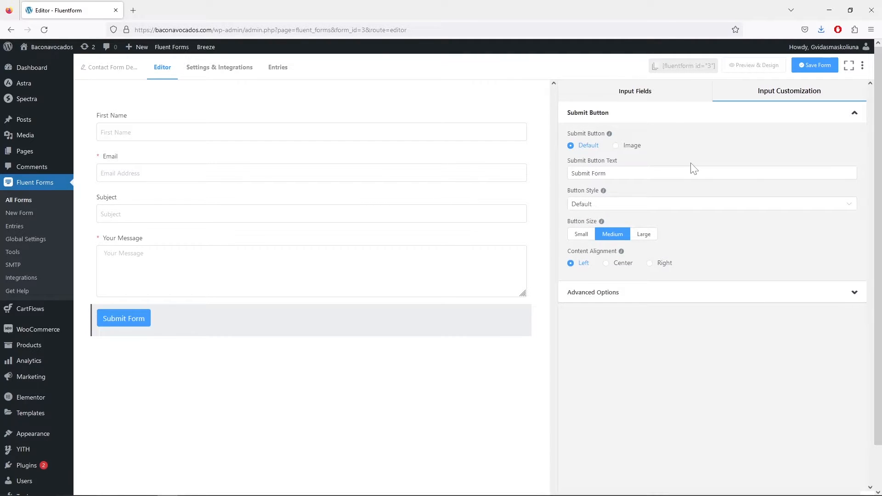
pyautogui.click(671, 205)
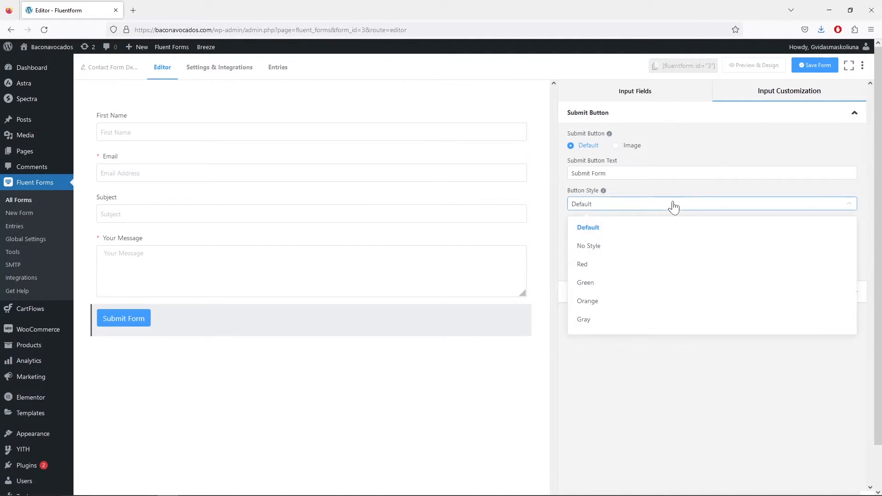
pyautogui.click(651, 245)
pyautogui.click(640, 213)
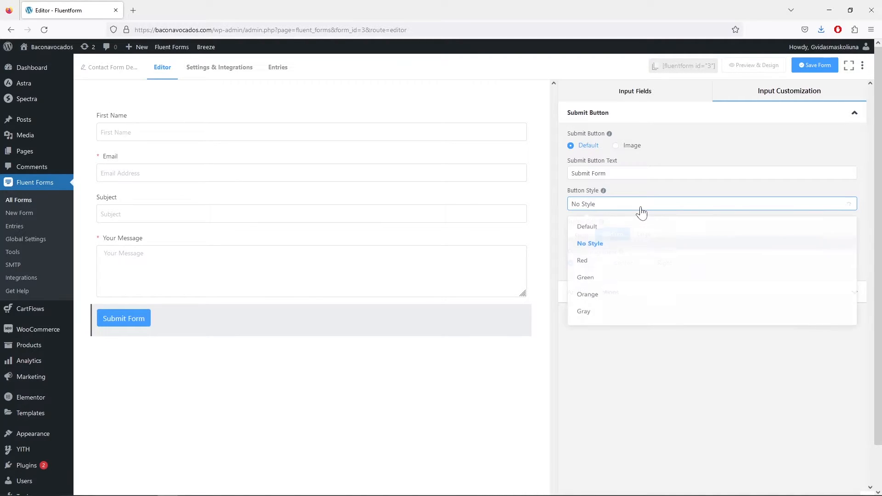
pyautogui.click(634, 262)
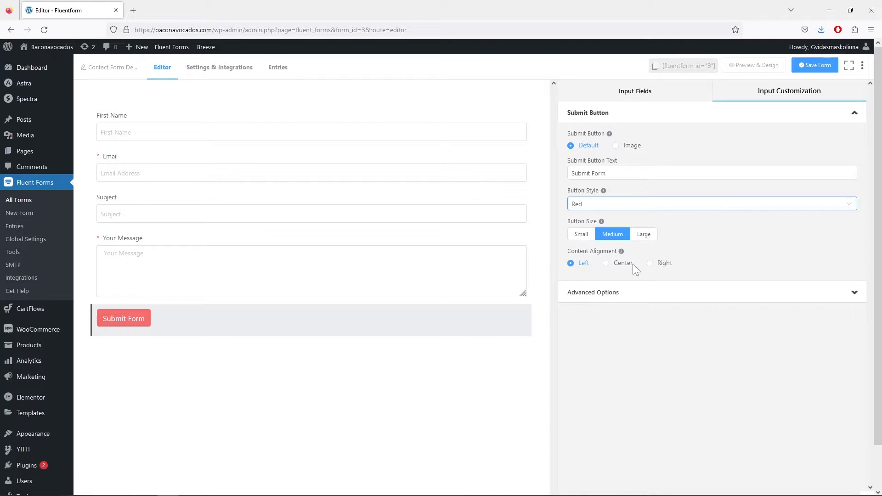
pyautogui.click(683, 204)
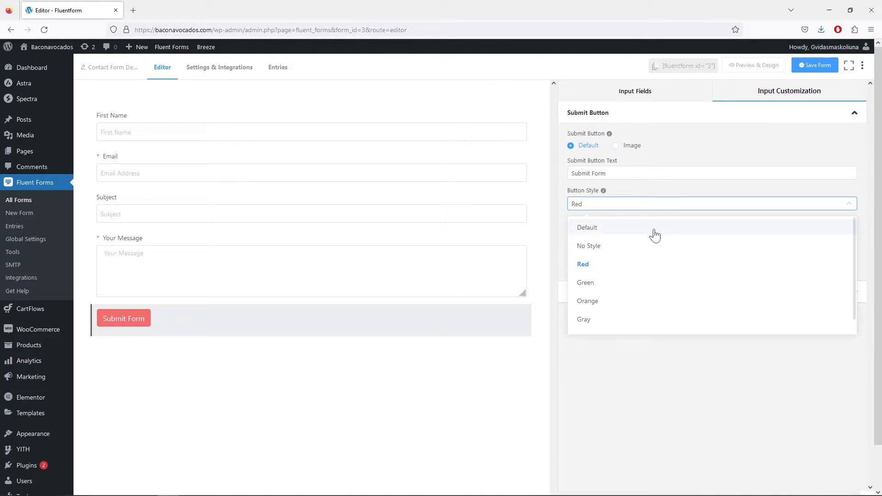
pyautogui.click(611, 319)
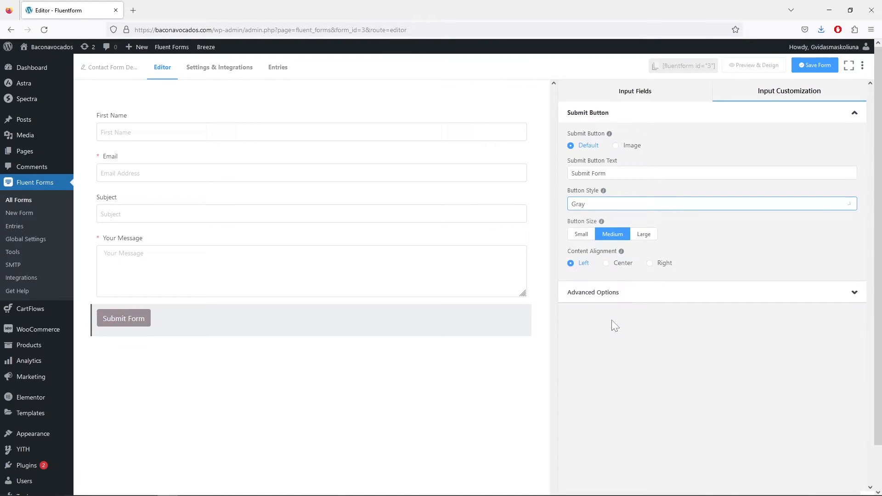
pyautogui.click(639, 206)
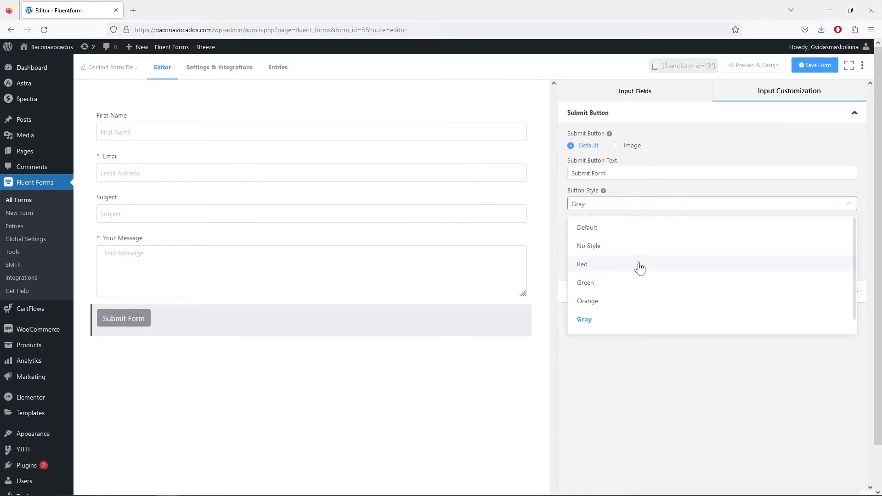
pyautogui.click(641, 267)
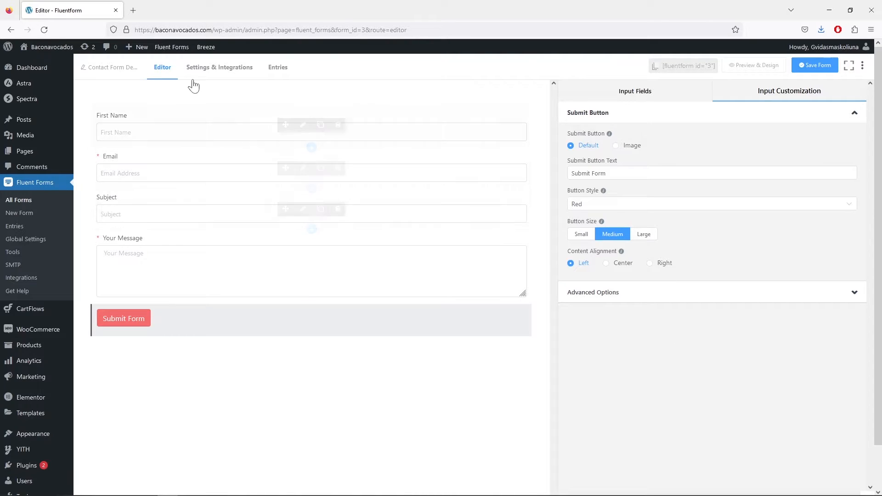
# Stay in the form editor when asked about leaving, and save the contact form.
pyautogui.click(217, 76)
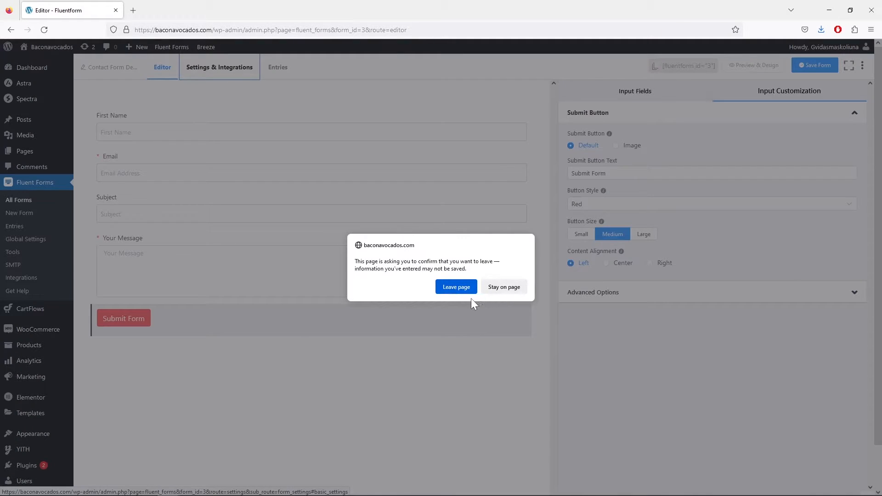
pyautogui.click(506, 287)
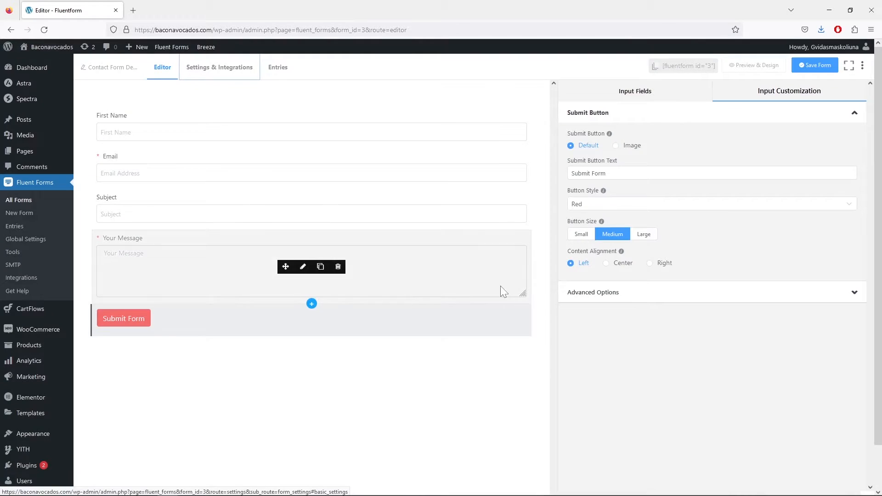
pyautogui.click(814, 65)
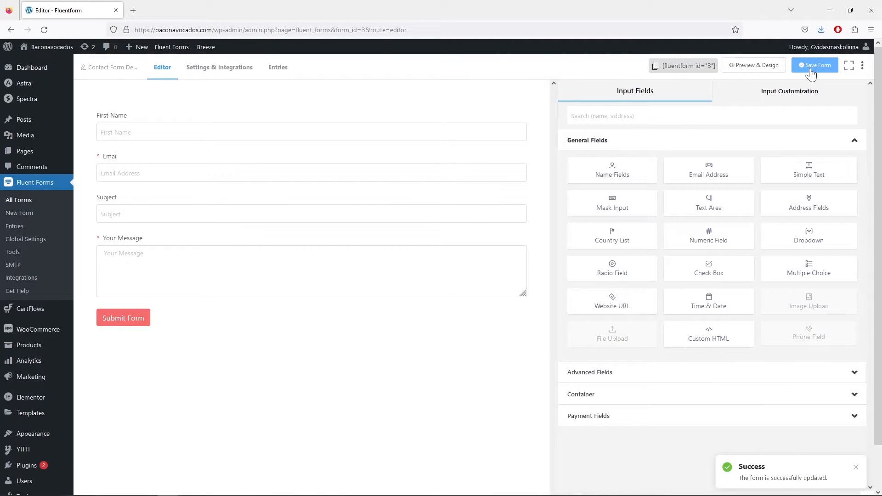
# Review the contact form's confirmation and layout settings, and enable its Admin Notification Email.
pyautogui.click(230, 69)
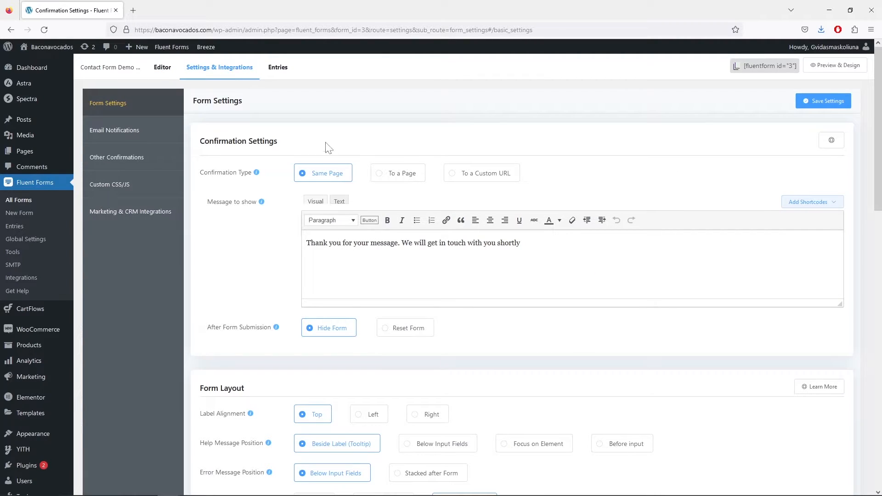
pyautogui.scroll(-1, 348, 138)
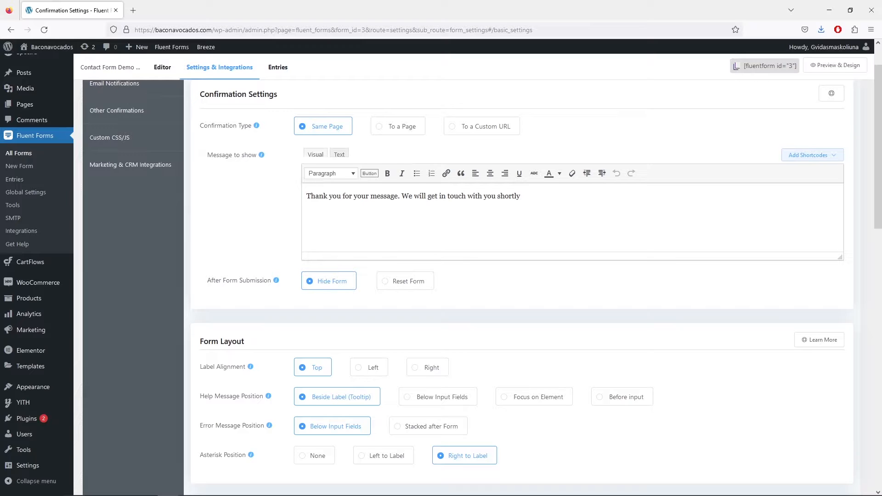
pyautogui.scroll(-4, 520, 216)
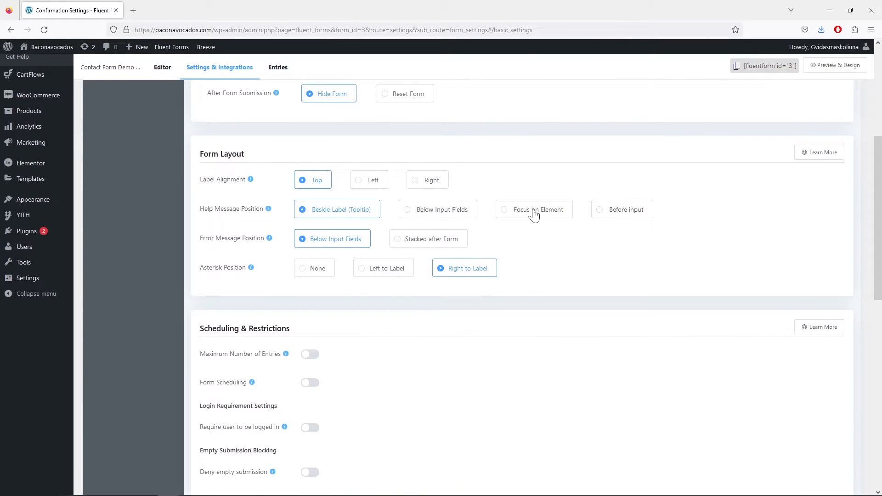
pyautogui.scroll(5, 534, 214)
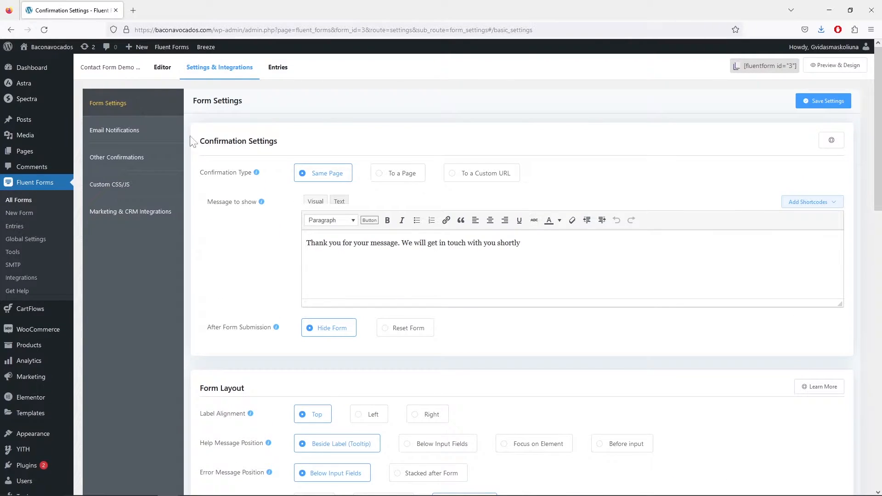
pyautogui.click(137, 134)
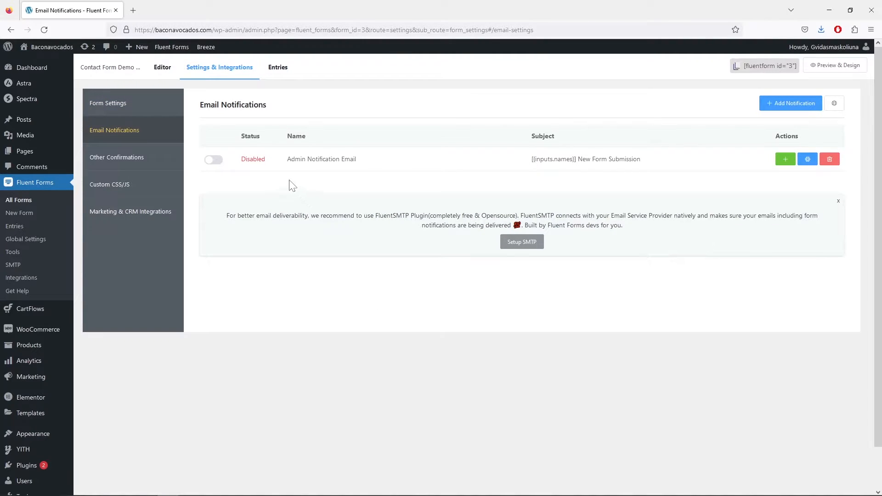
pyautogui.click(214, 160)
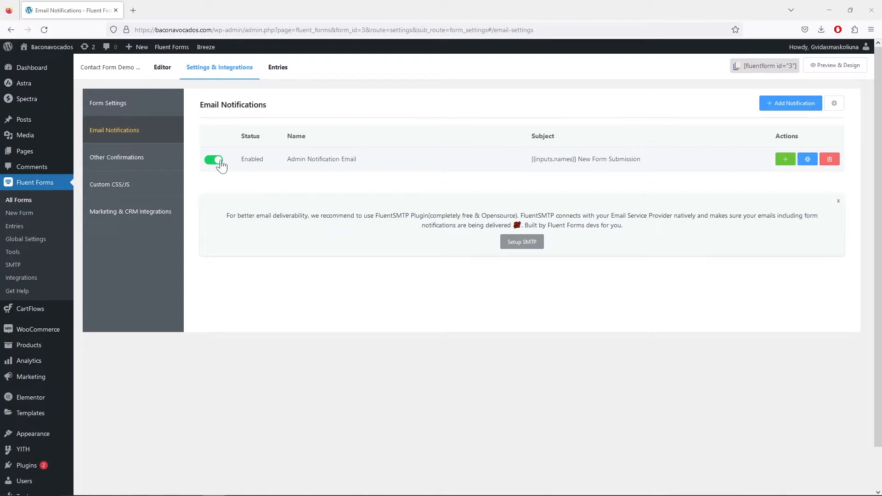
# Make the Admin Notification Email go to the store's support email address instead of the default admin address, and save the notification.
pyautogui.click(807, 161)
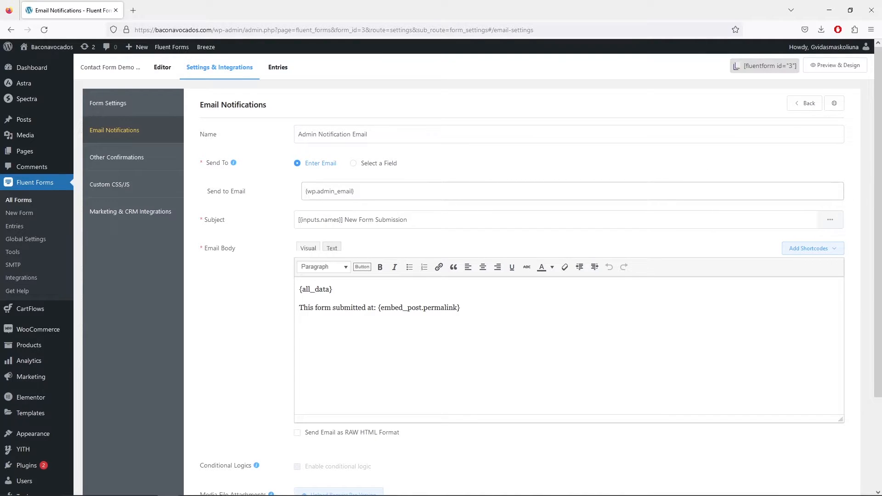
pyautogui.moveTo(359, 192); pyautogui.dragTo(304, 192)
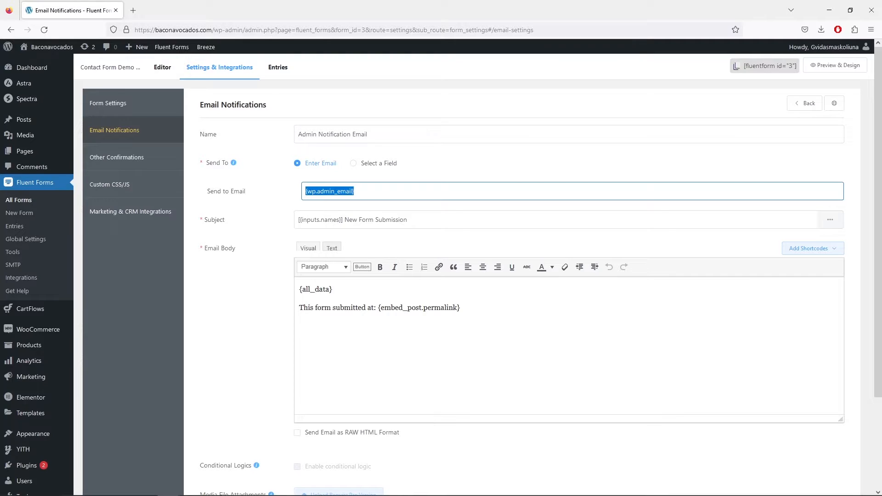
pyautogui.hotkey('ctrl', 'v')
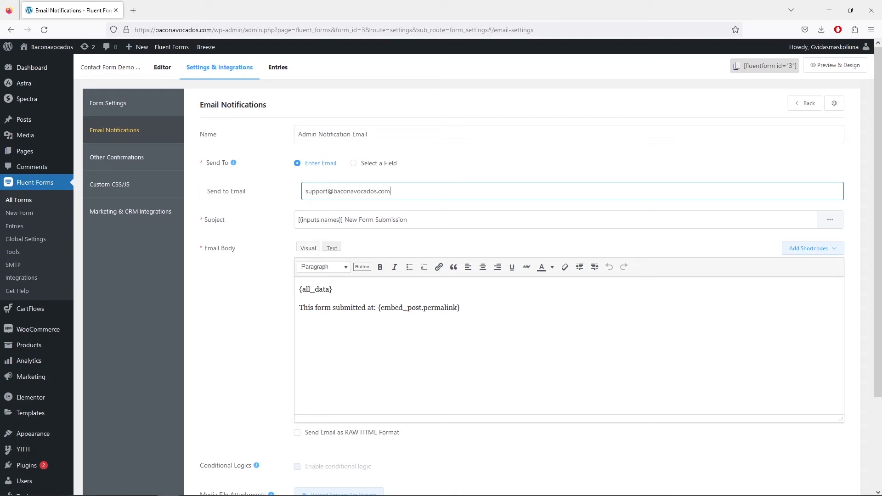
pyautogui.scroll(-3, 444, 233)
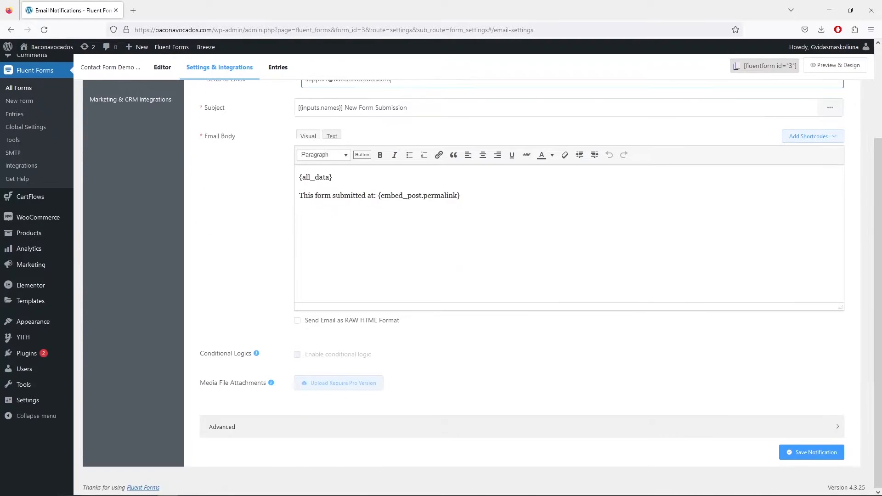
pyautogui.click(810, 452)
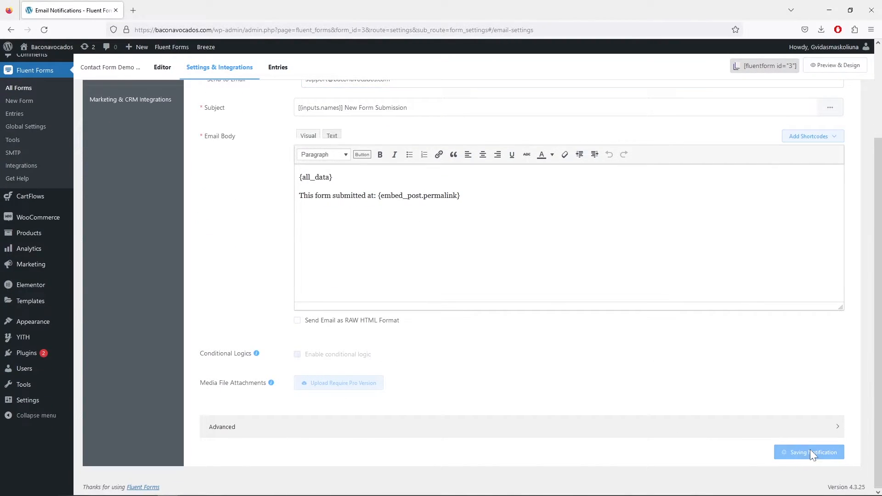
# From the list of all forms, copy the shortcode of Contact Form Demo (#3), preview the form in a separate tab and close the preview.
pyautogui.scroll(2, 640, 331)
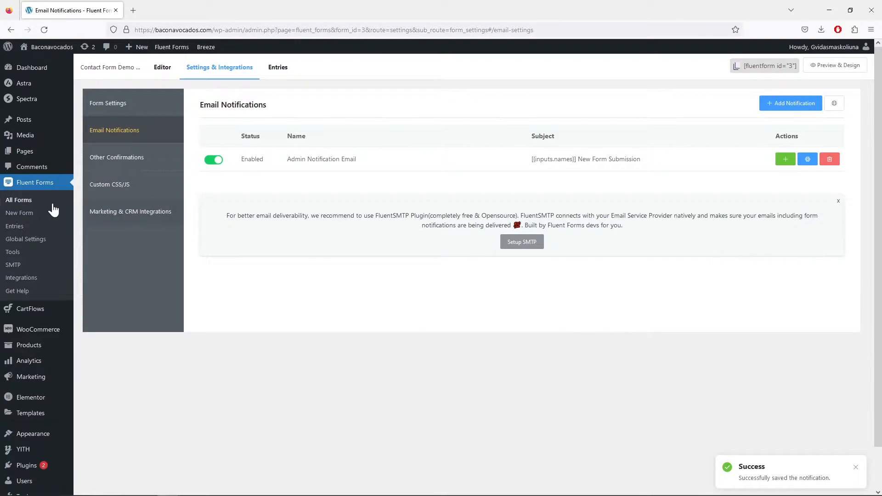
pyautogui.click(27, 205)
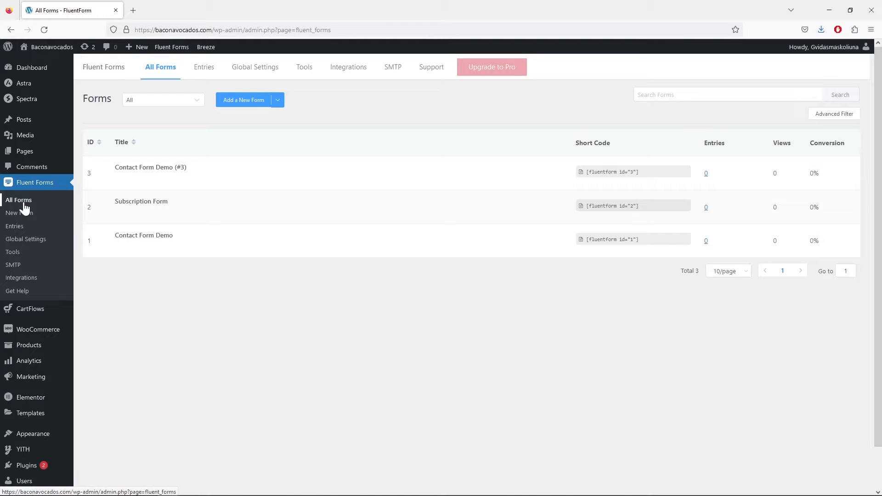
pyautogui.moveTo(257, 167)
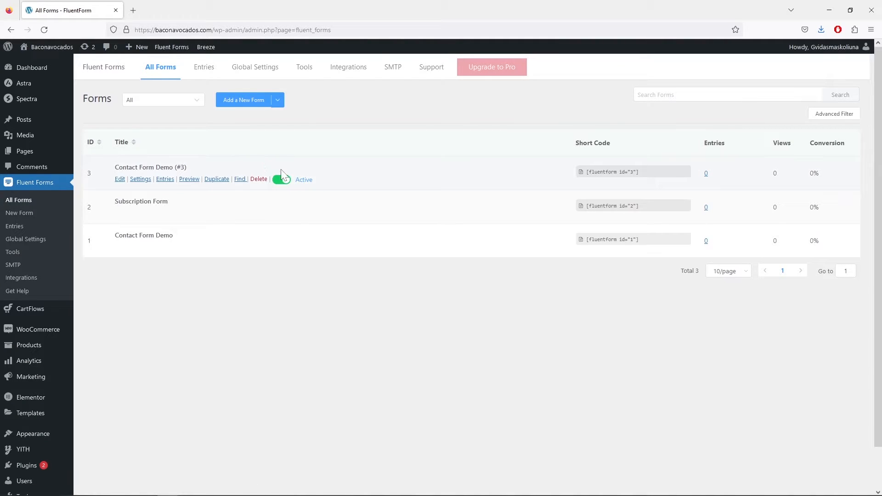
pyautogui.click(594, 170)
pyautogui.hotkey('ctrl', 't')
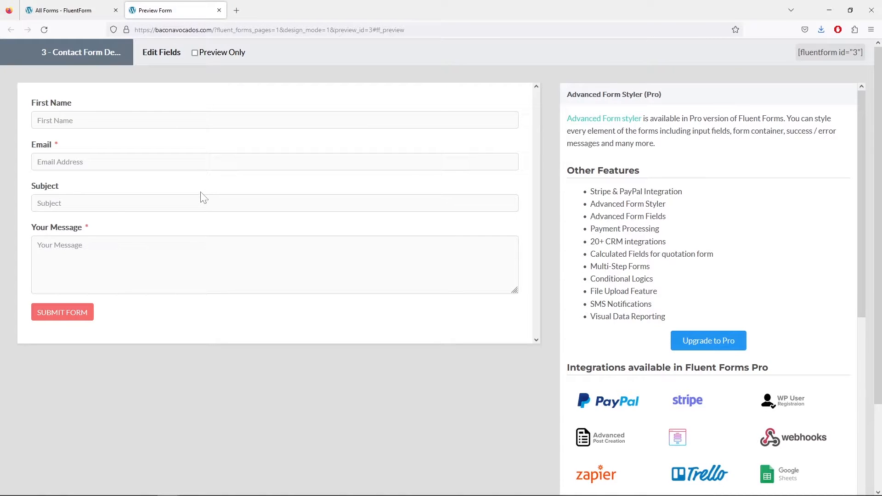
pyautogui.click(219, 10)
# Open the Contact page for editing from the list of all WordPress pages.
pyautogui.moveTo(53, 49)
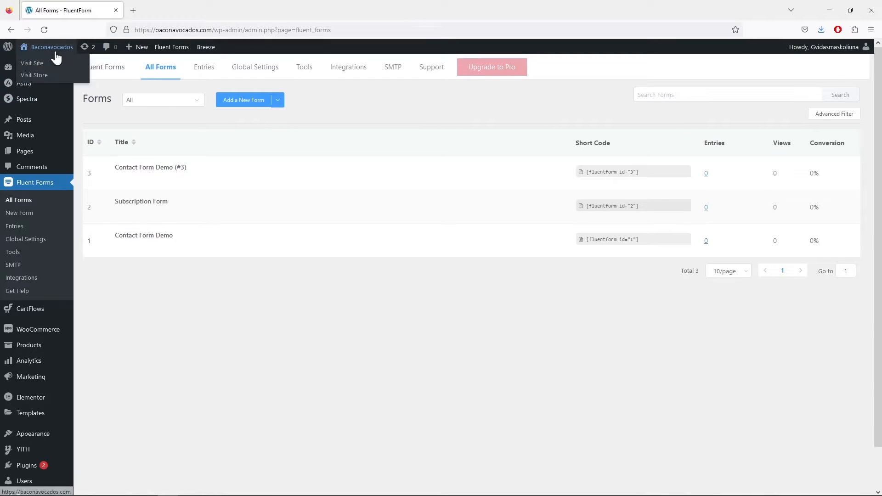
pyautogui.moveTo(37, 154)
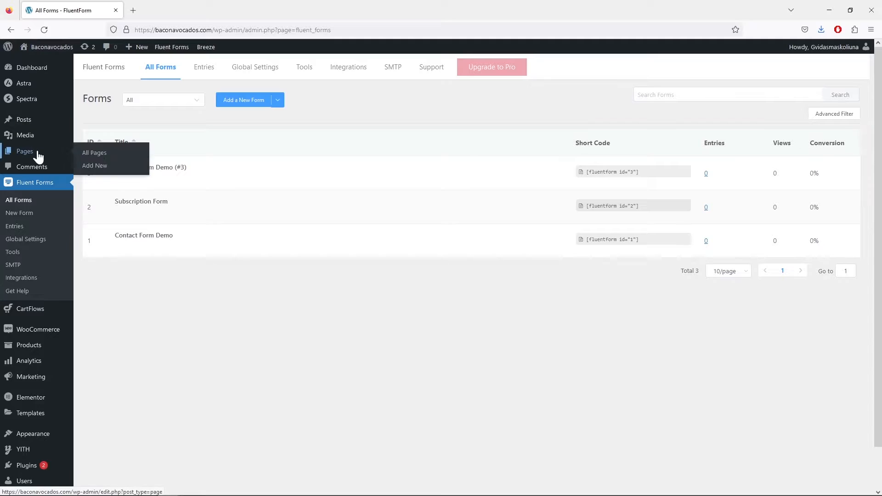
pyautogui.click(99, 156)
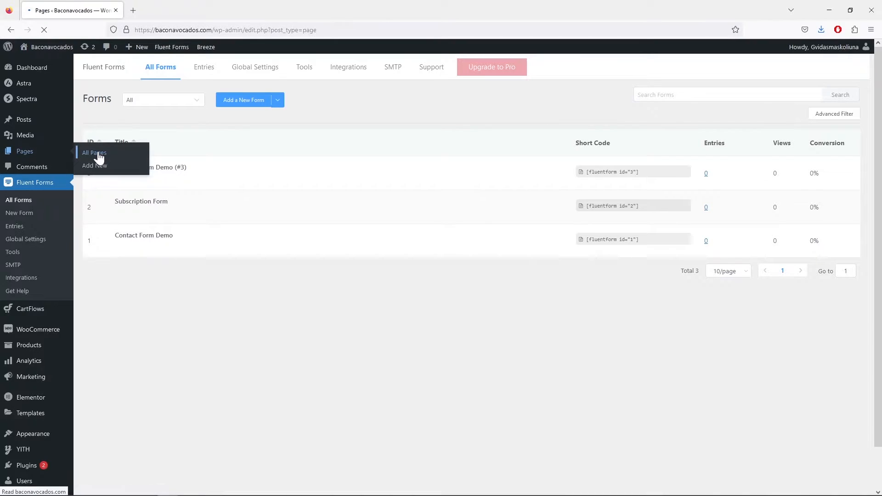
pyautogui.scroll(-1, 393, 189)
pyautogui.scroll(-3, 395, 191)
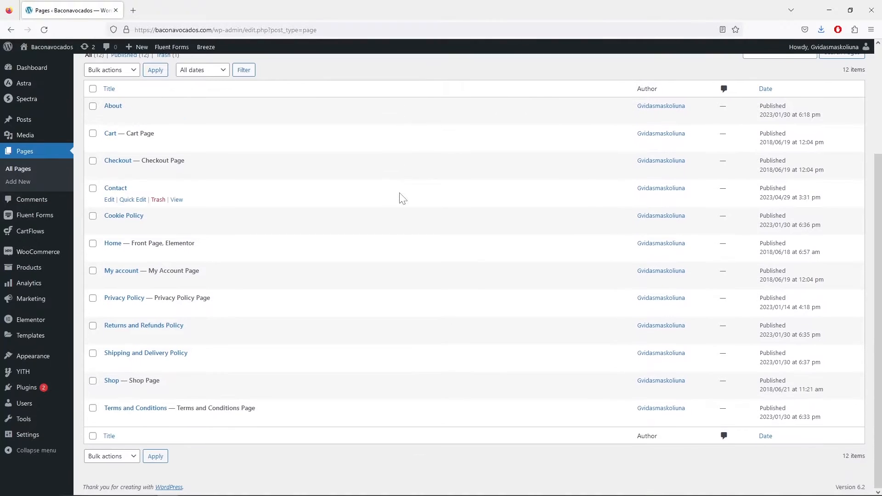
pyautogui.click(109, 201)
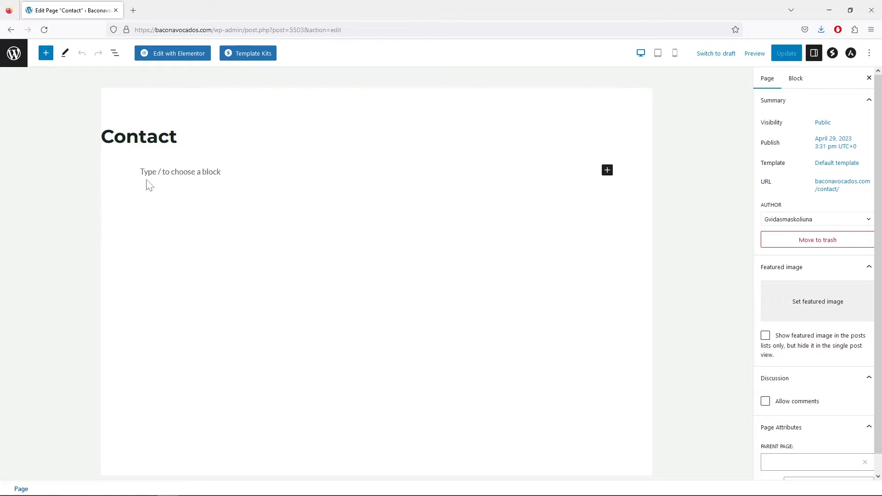
# Edit the Contact page with Elementor and import the Contact-category block with phone, address and socials beside a secondary heading and form.
pyautogui.click(182, 54)
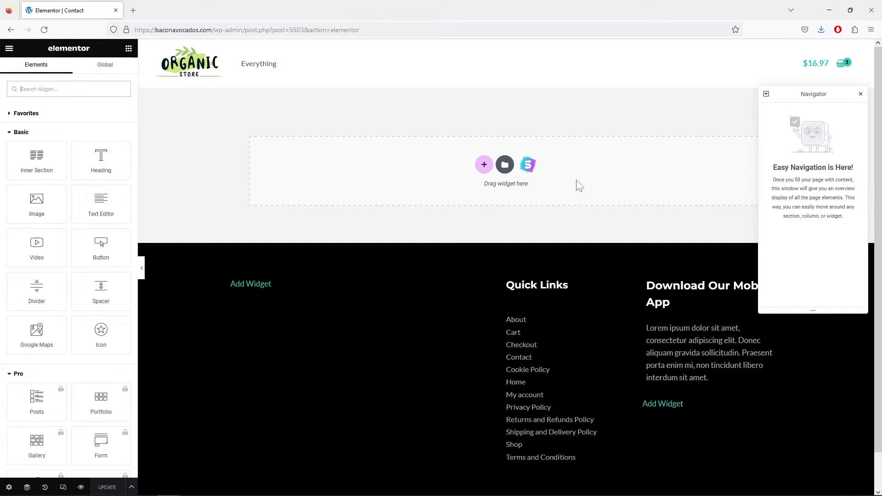
pyautogui.click(529, 166)
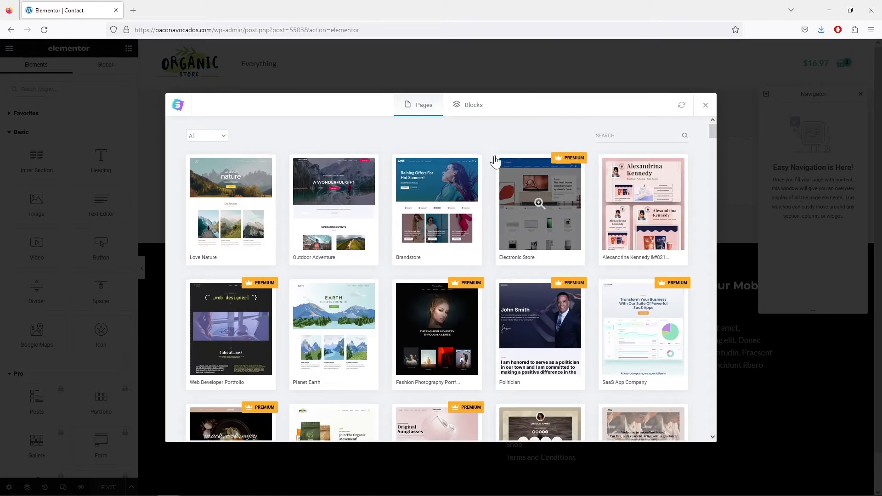
pyautogui.click(468, 107)
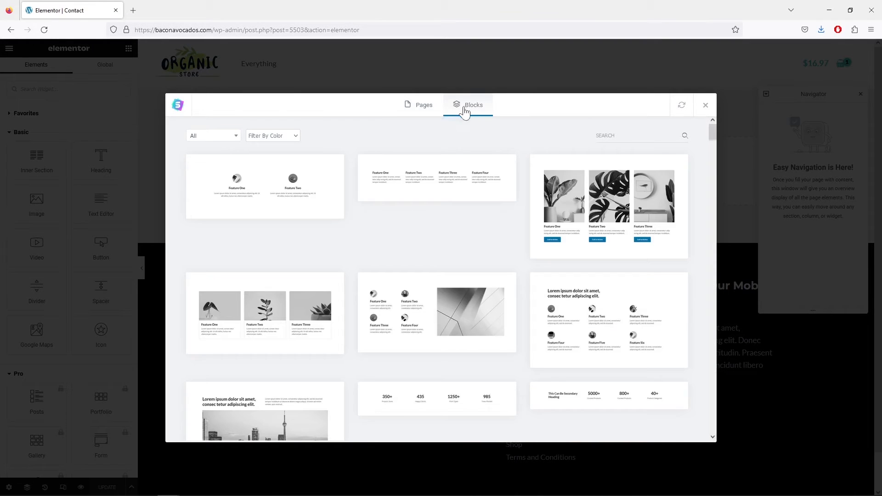
pyautogui.click(226, 139)
pyautogui.scroll(-3, 220, 180)
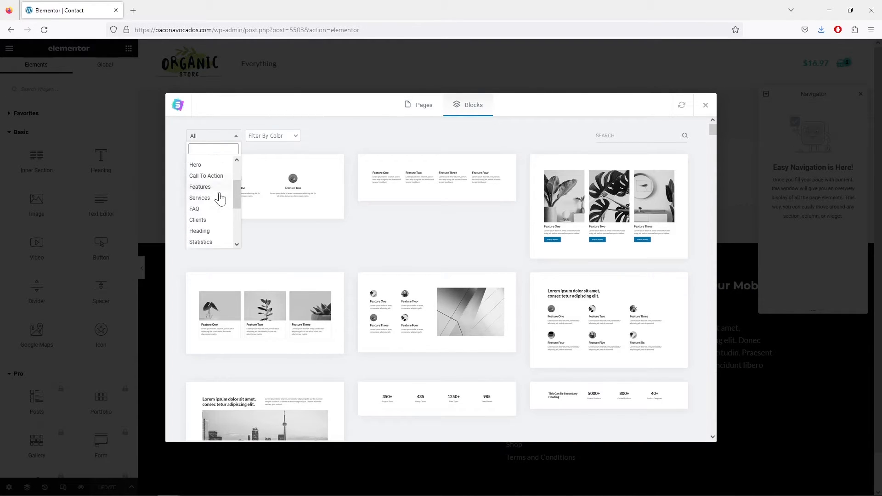
pyautogui.click(214, 217)
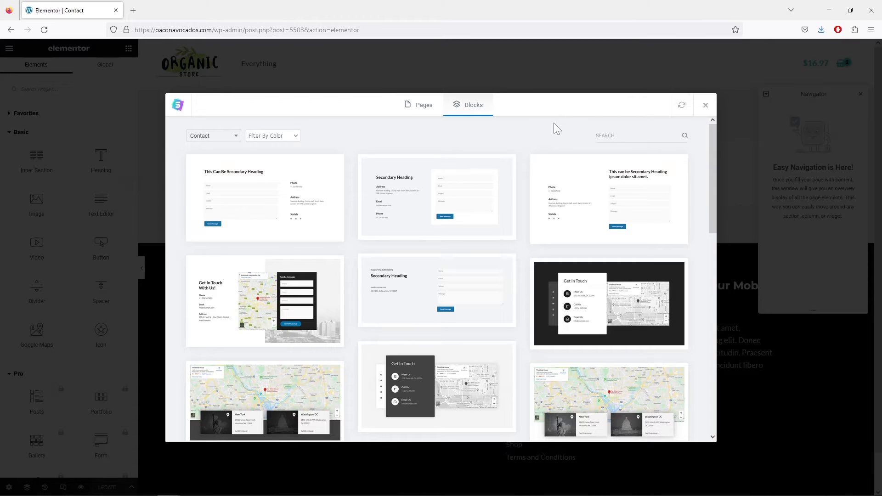
pyautogui.click(609, 199)
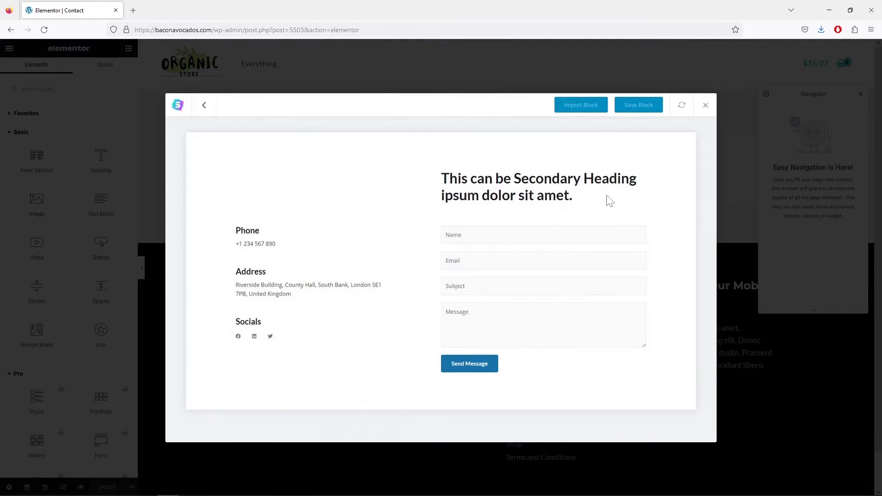
pyautogui.click(580, 110)
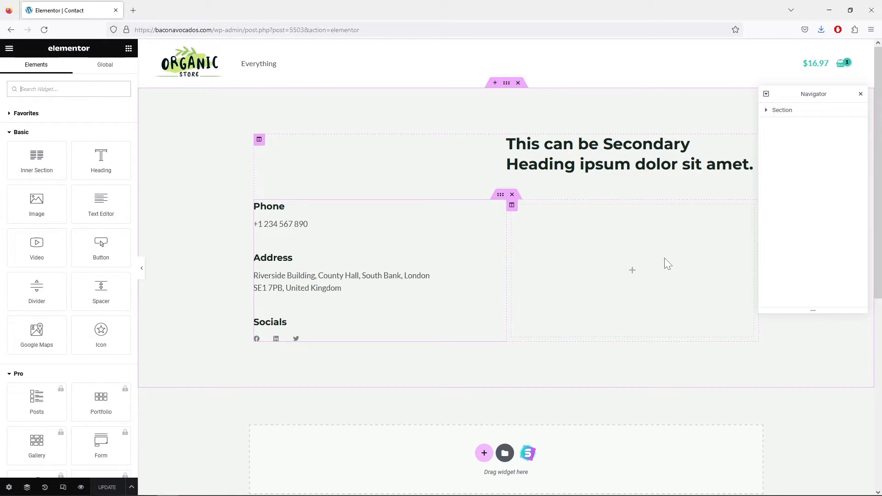
# Add a Shortcode widget to the empty column below the heading and paste in the shortcode [fluentform id="3"].
pyautogui.scroll(-5, 105, 272)
pyautogui.scroll(-12, 105, 272)
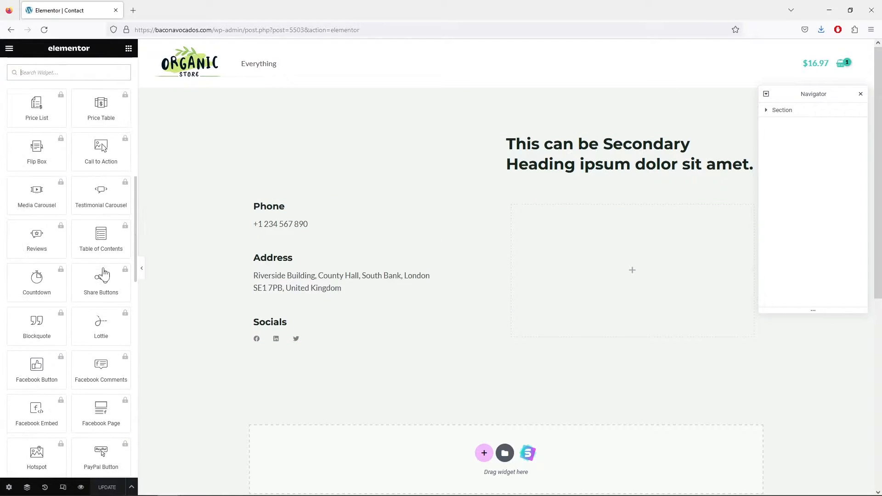
pyautogui.scroll(-5, 101, 269)
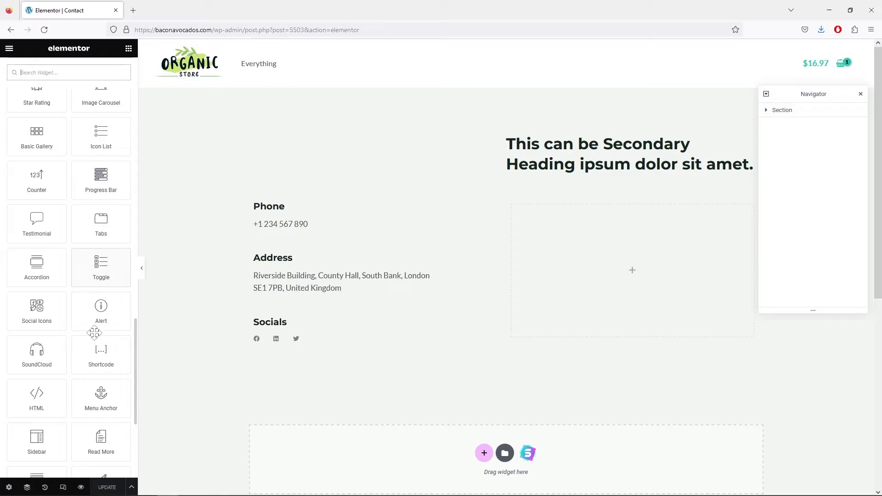
pyautogui.moveTo(96, 354); pyautogui.dragTo(600, 249)
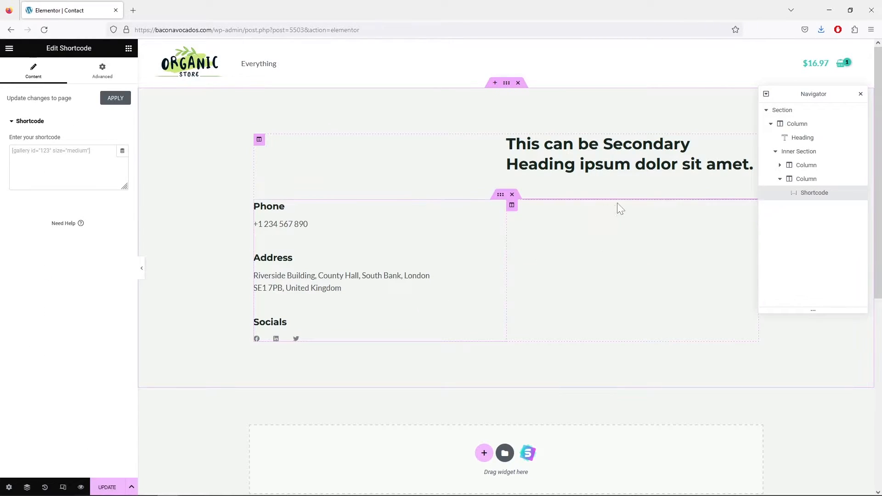
pyautogui.rightClick(45, 159)
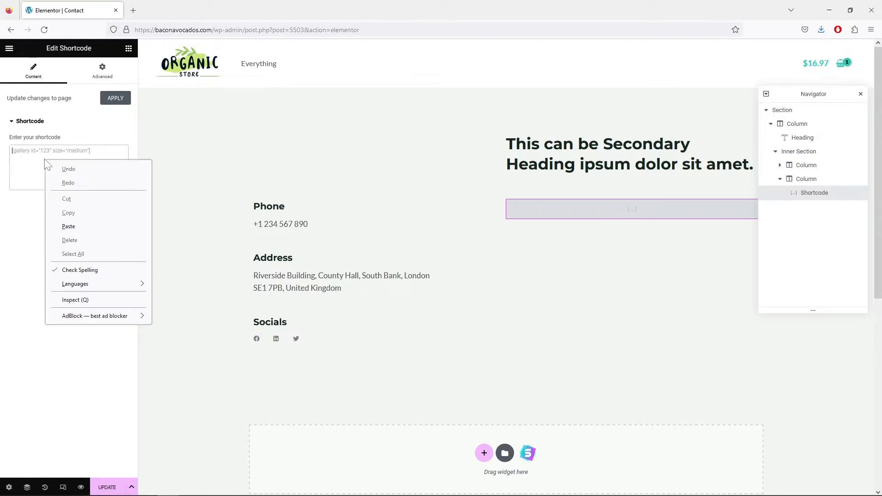
pyautogui.click(80, 235)
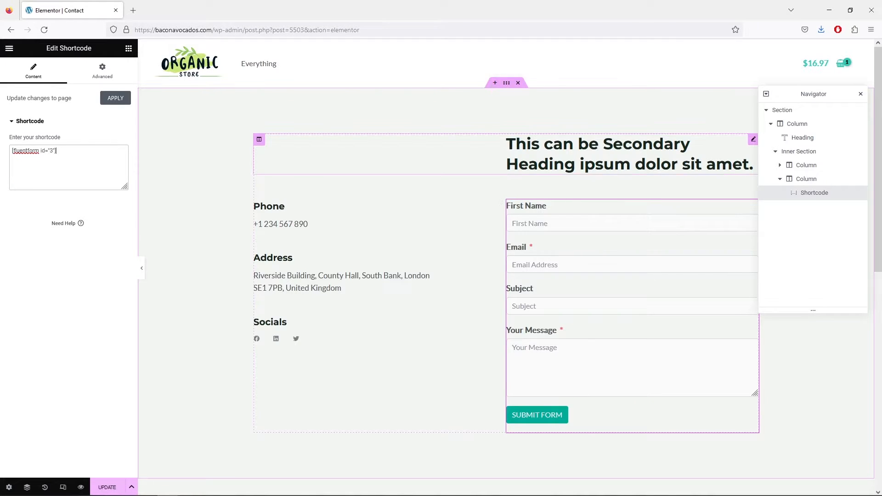
# Change the block's heading to "Send Us a Message" and turn the Address entry into an Email entry with the store's support email.
pyautogui.click(754, 164)
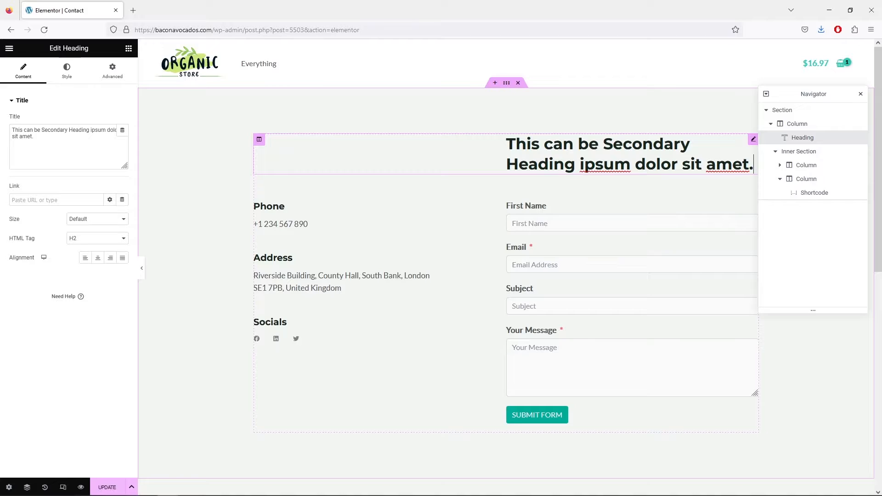
pyautogui.moveTo(506, 146); pyautogui.dragTo(773, 176)
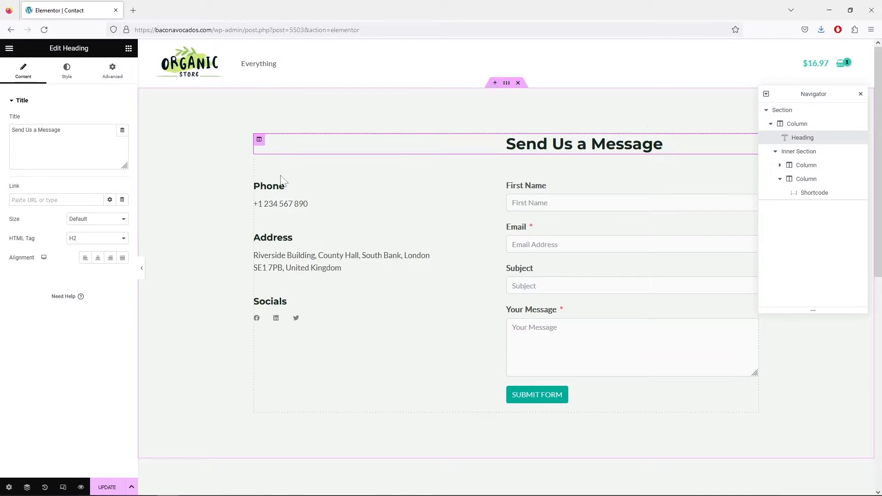
pyautogui.click(310, 204)
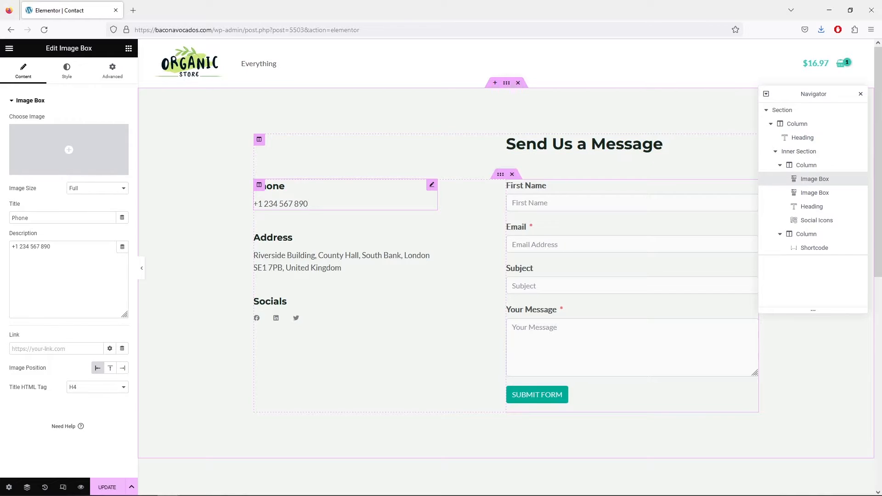
pyautogui.click(300, 254)
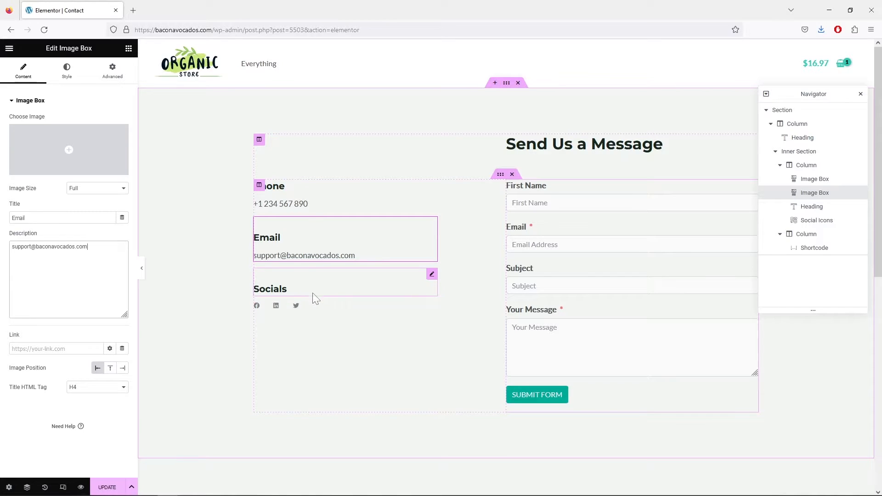
# Review the Facebook link of the social icons and replace the LinkedIn icon with the Instagram icon from the icon library.
pyautogui.click(324, 304)
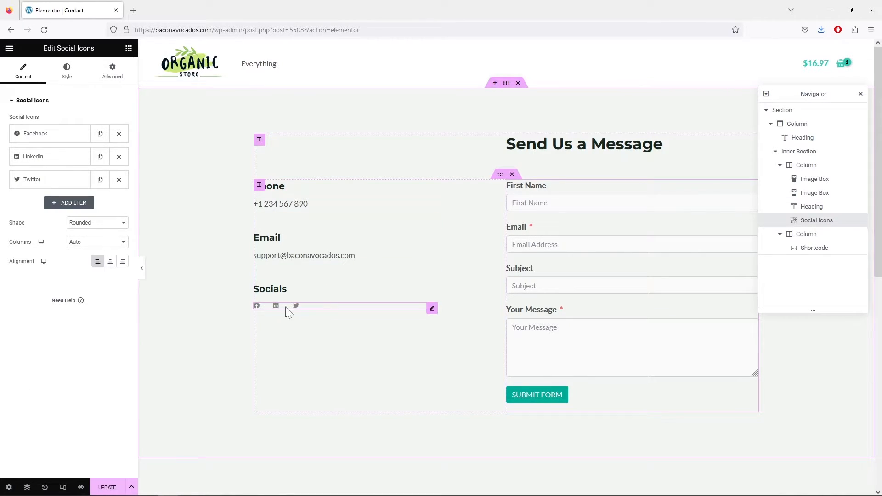
pyautogui.click(67, 138)
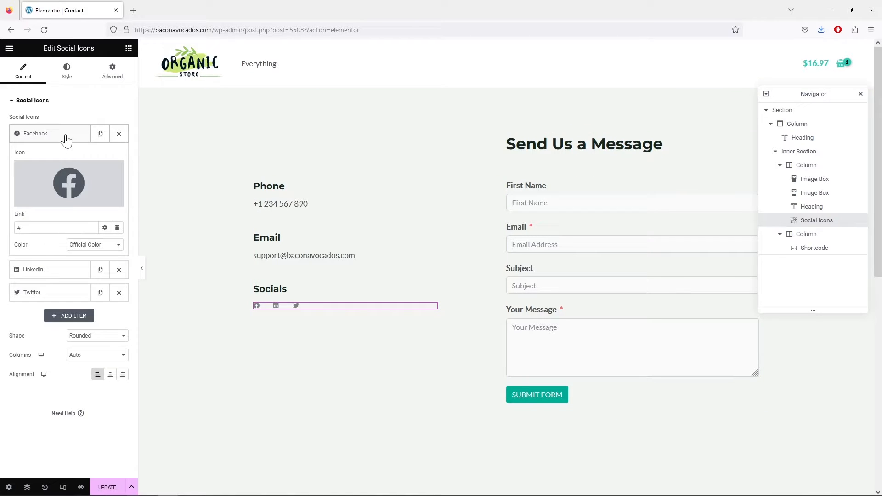
pyautogui.click(42, 228)
pyautogui.hotkey('ctrl', 'a')
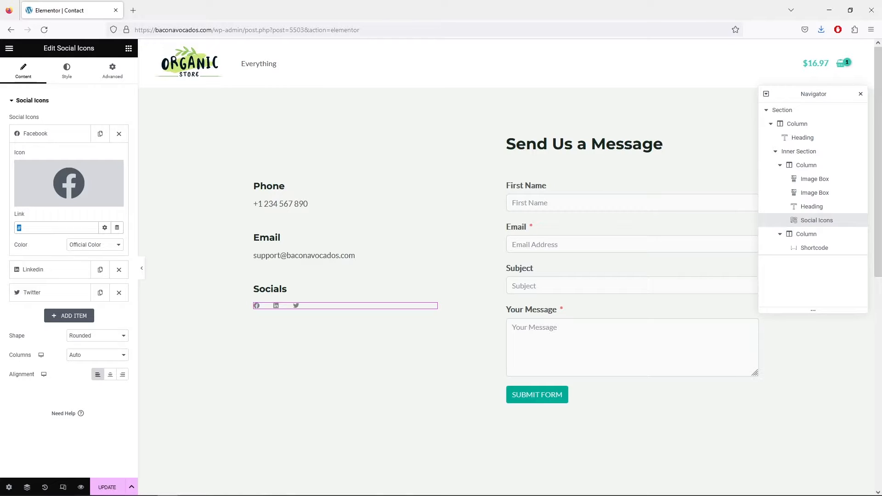
pyautogui.click(63, 271)
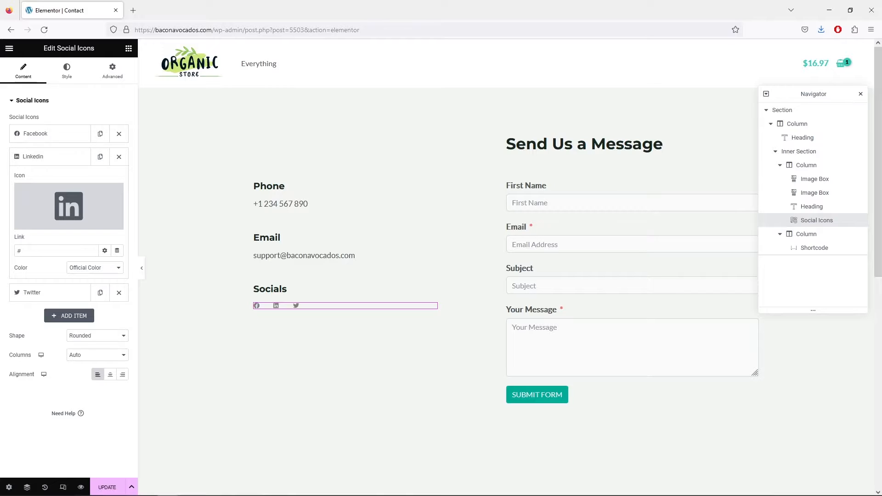
pyautogui.click(67, 196)
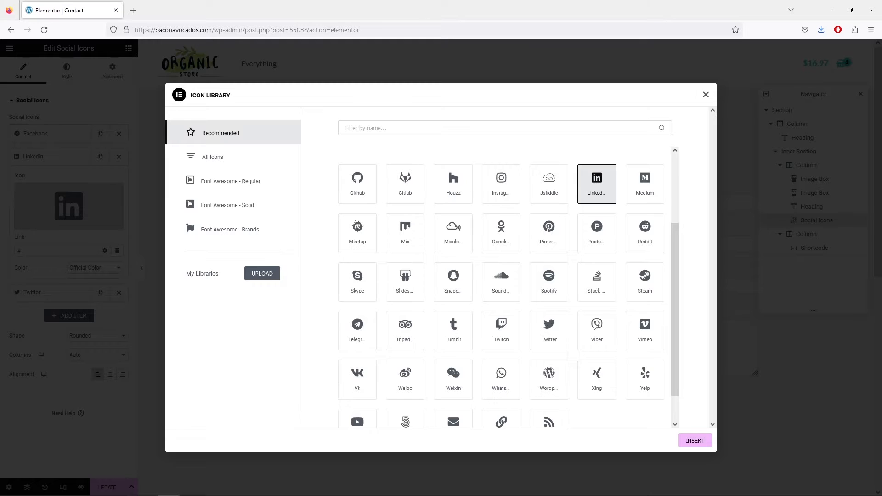
pyautogui.write('Ins')
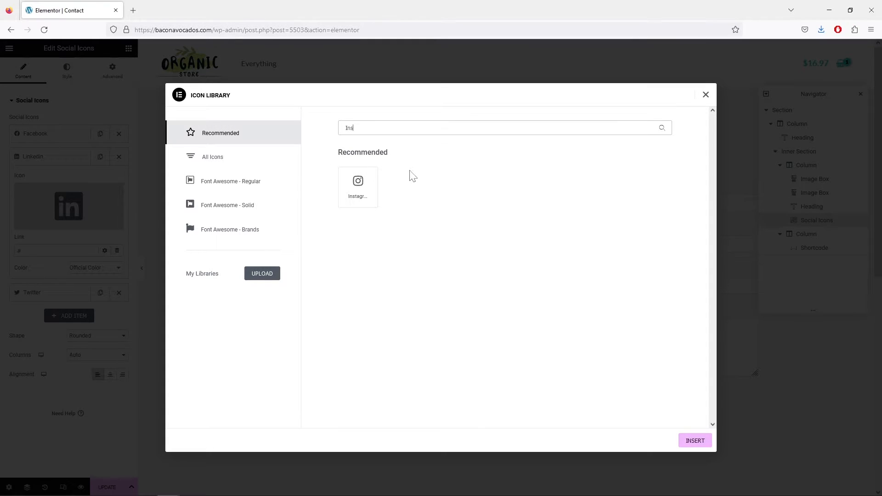
pyautogui.click(363, 194)
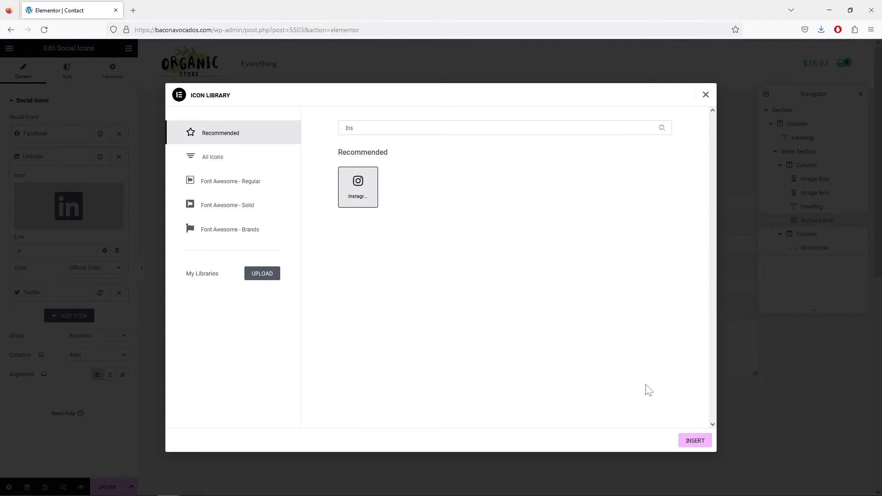
pyautogui.click(694, 442)
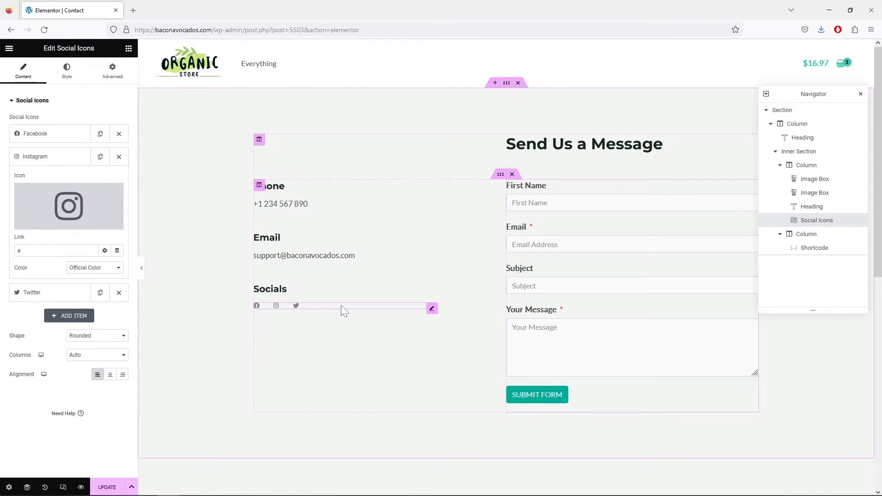
# Enlarge the social icons to a size of 49 px and update the Contact page.
pyautogui.click(68, 73)
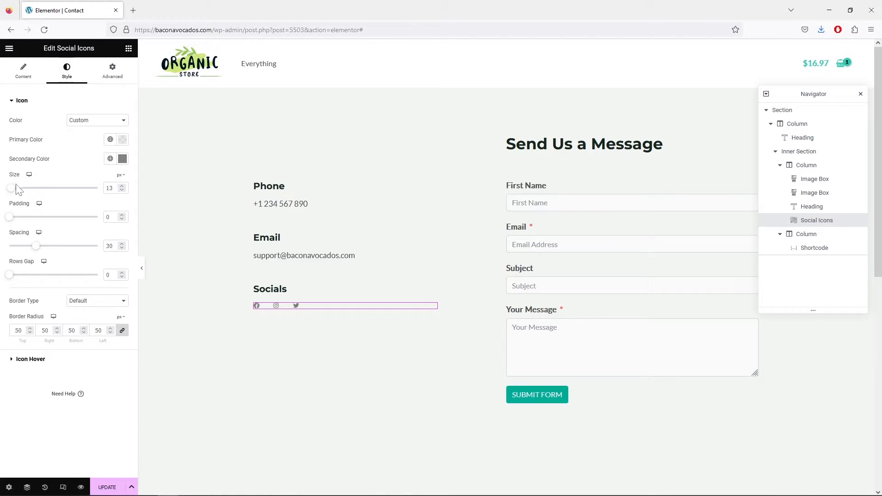
pyautogui.moveTo(12, 188); pyautogui.dragTo(25, 195)
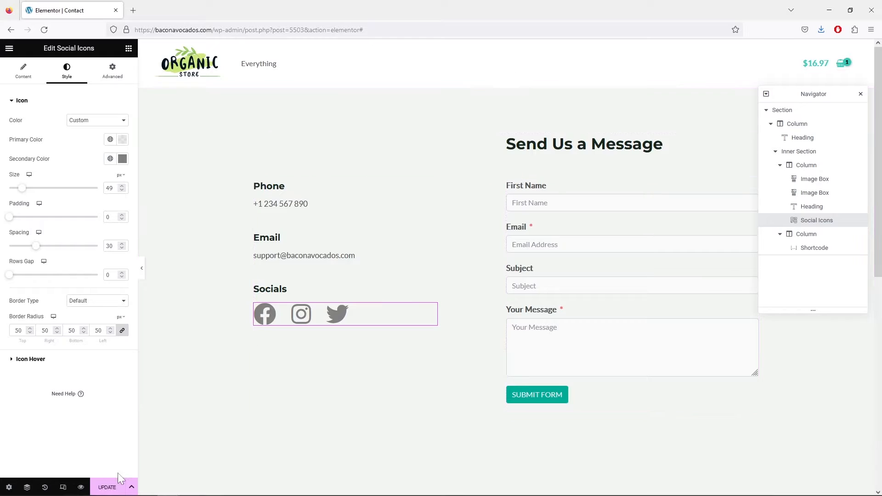
pyautogui.click(108, 488)
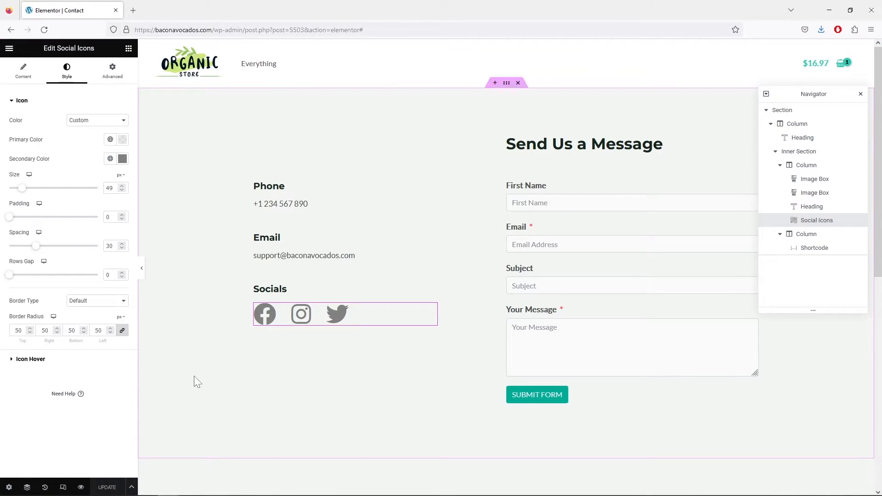
# View the live Contact page and examine the contact details, social icons, form and footer.
pyautogui.click(10, 49)
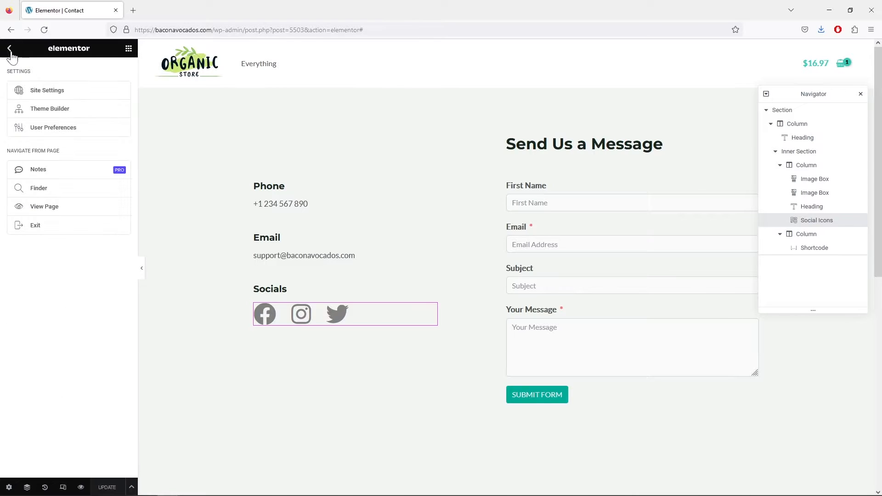
pyautogui.click(63, 209)
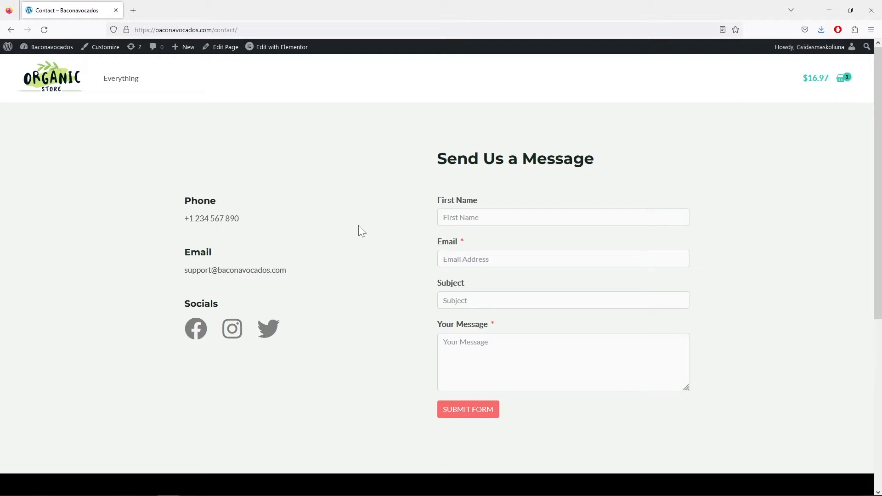
pyautogui.scroll(-3, 383, 235)
pyautogui.scroll(3, 392, 236)
pyautogui.scroll(-2, 384, 261)
pyautogui.scroll(2, 384, 260)
# Return to the WordPress dashboard and open Contact Form Demo (#3) for editing from the list of all Fluent Forms.
pyautogui.moveTo(55, 50)
pyautogui.click(41, 68)
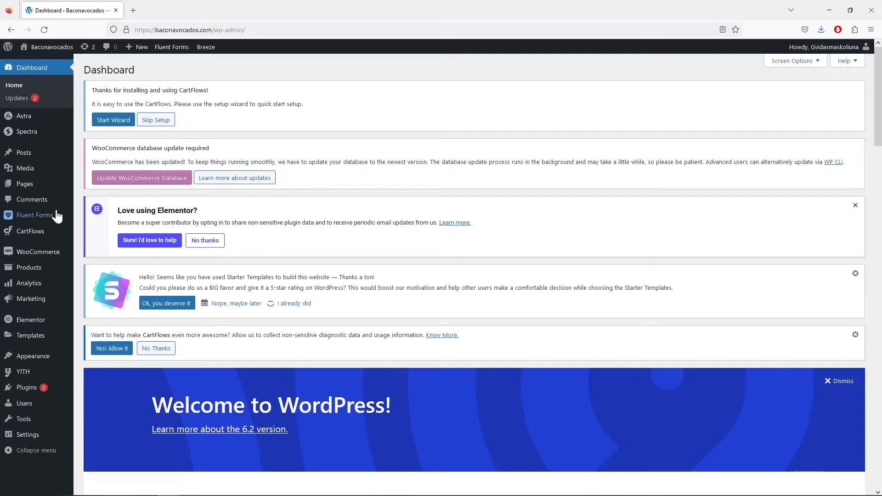
pyautogui.moveTo(54, 216)
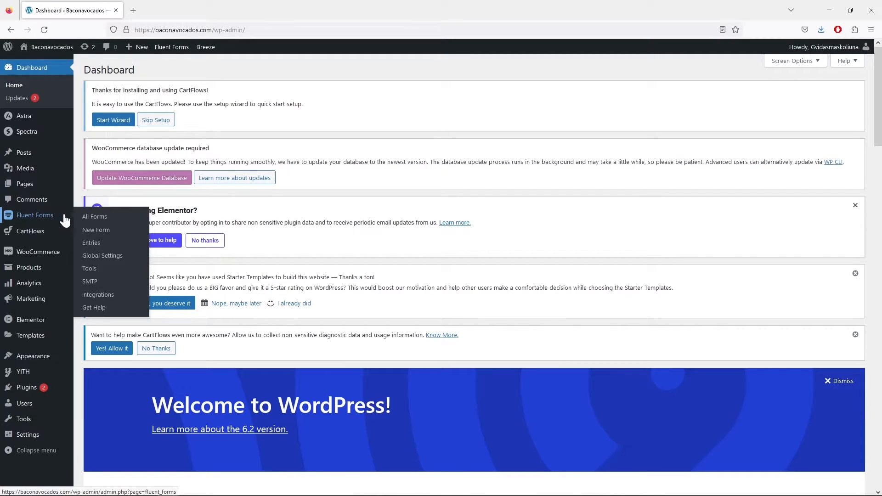
pyautogui.click(97, 217)
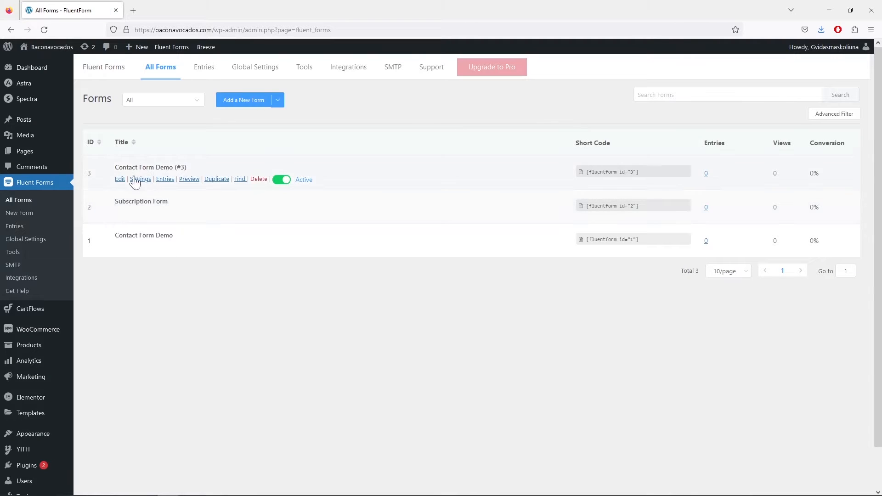
pyautogui.click(119, 180)
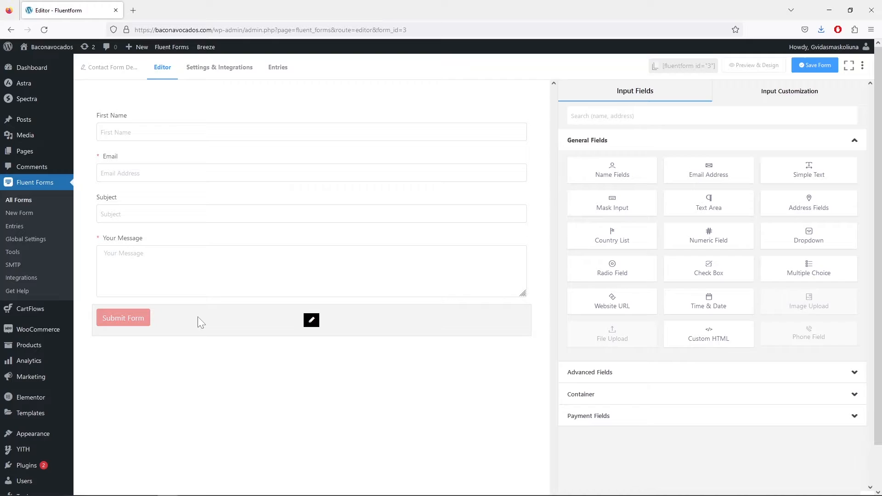
# Change the submit button text of the contact form to Send Message and save the form.
pyautogui.click(200, 322)
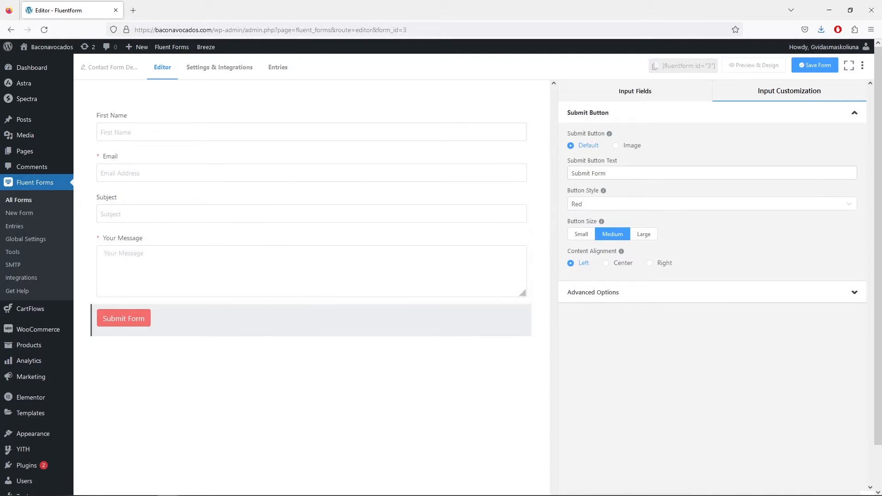
pyautogui.tripleClick(589, 173)
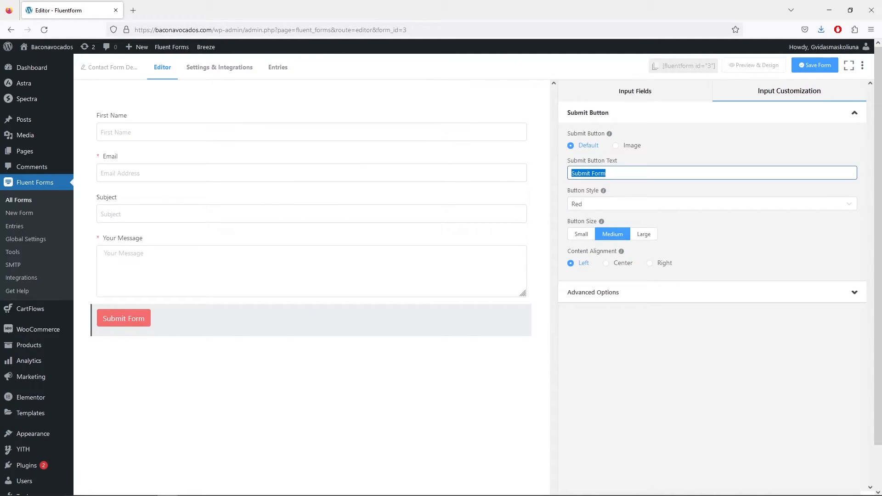
pyautogui.write('Send Message')
pyautogui.click(814, 69)
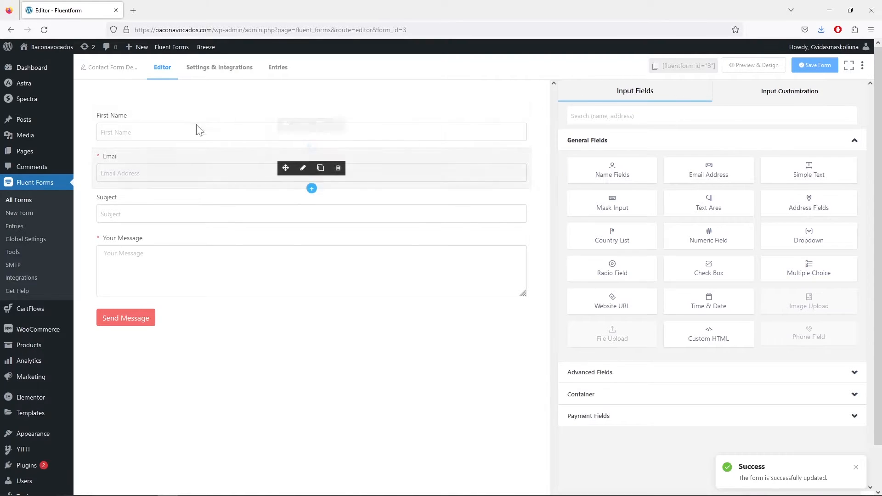
# Visit the live site, open the Contact page from the footer's Quick Links and examine the contact form.
pyautogui.click(37, 67)
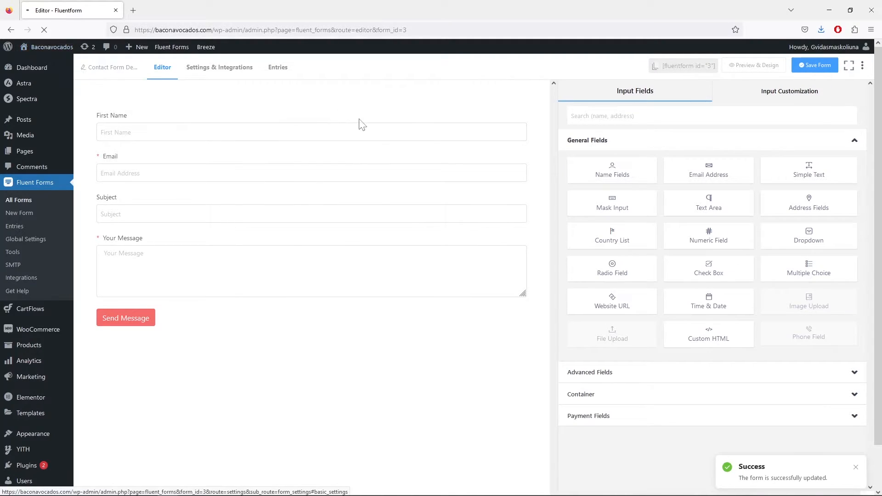
pyautogui.scroll(-15, 582, 235)
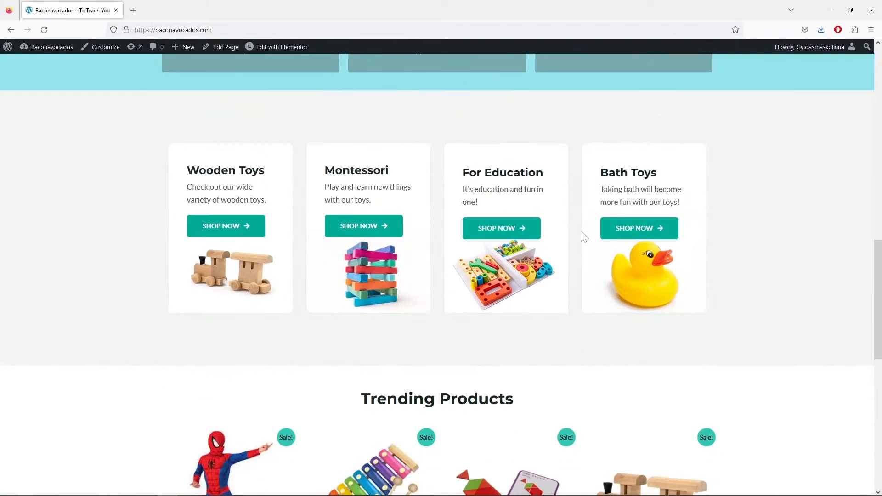
pyautogui.scroll(-2, 584, 236)
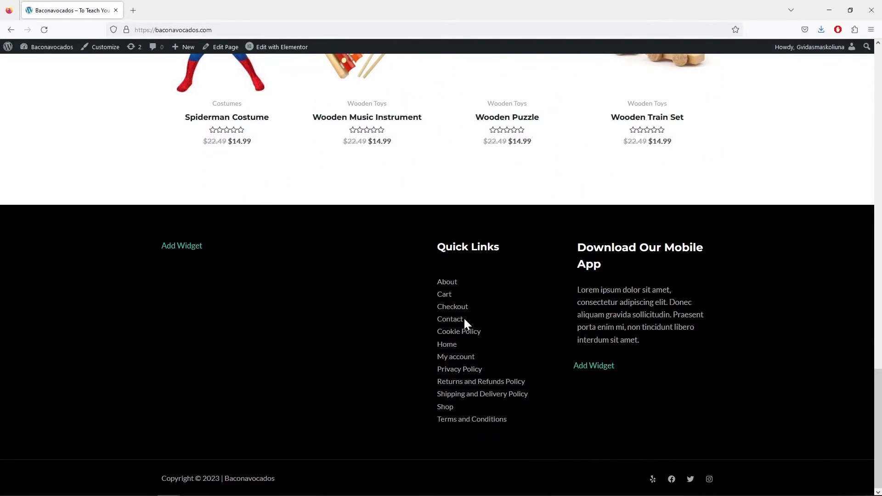
pyautogui.click(451, 320)
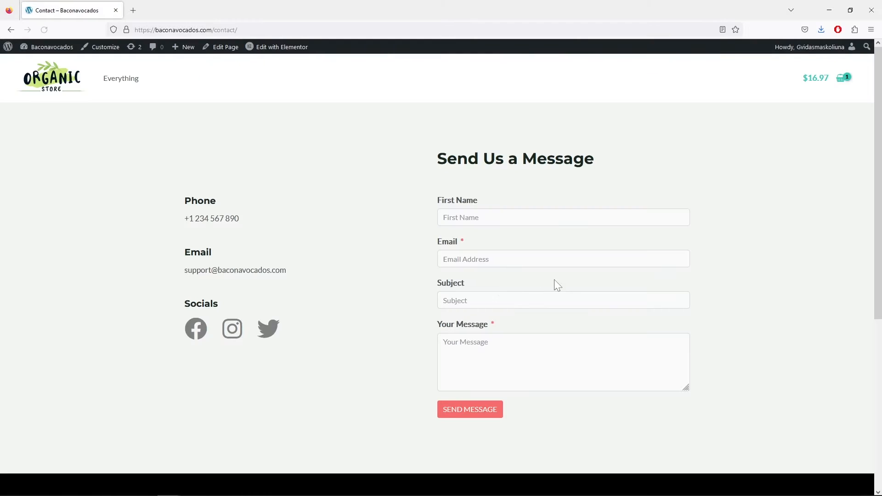
pyautogui.scroll(-2, 553, 286)
pyautogui.scroll(2, 601, 311)
# Submit a test message with name, email, subject Testing and message Testing Testing My Man, and open its notification email in Zoho Mail.
pyautogui.click(529, 218)
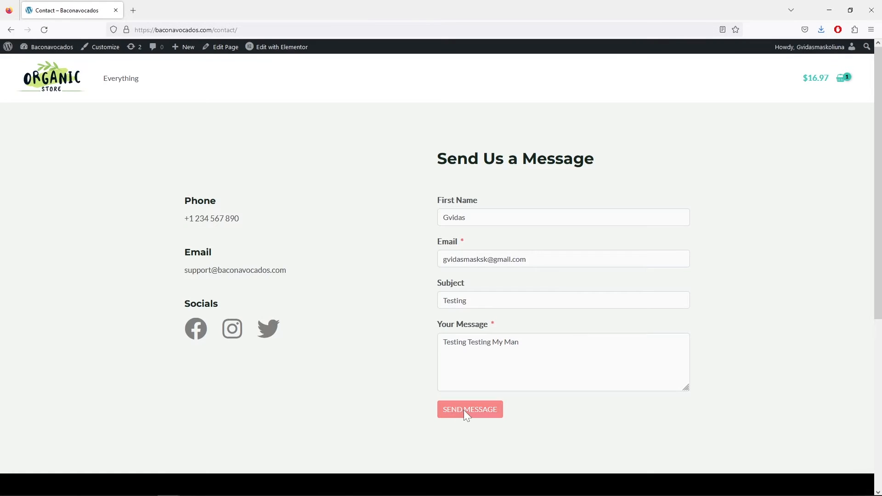
pyautogui.click(464, 410)
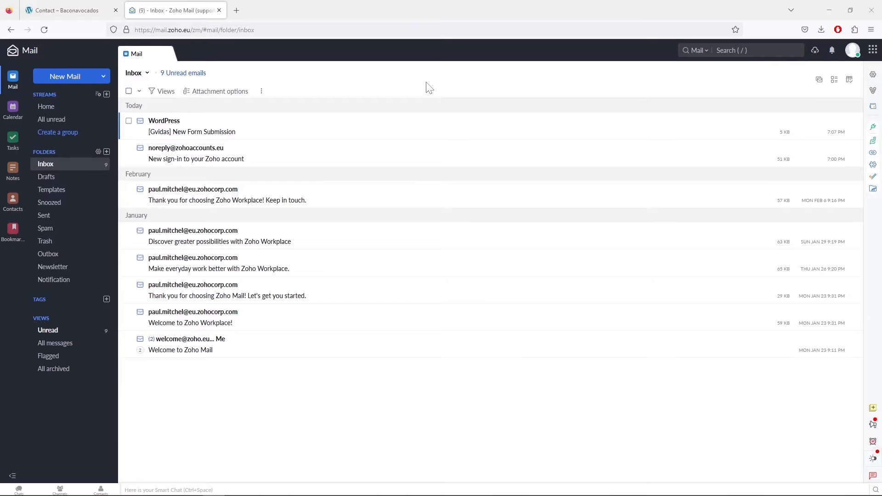
pyautogui.click(303, 133)
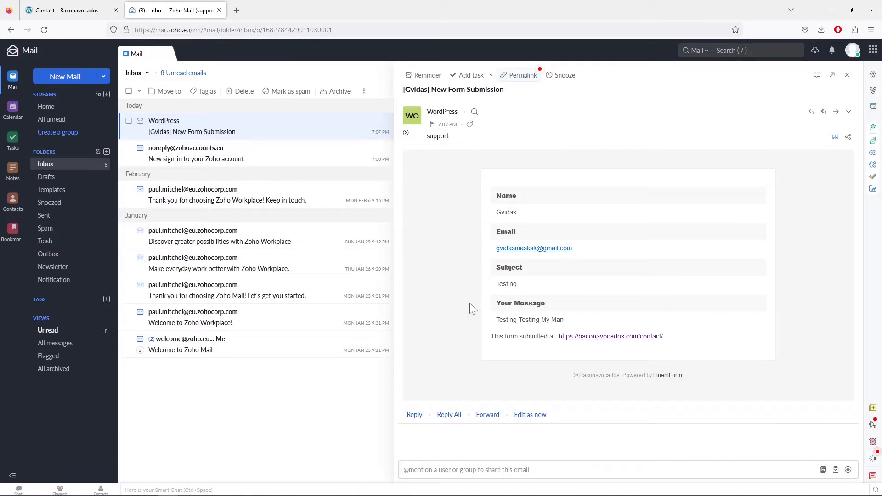
# Return to the WordPress dashboard and view all Fluent Forms entries, comparing them with the notification email in Zoho Mail.
pyautogui.click(78, 11)
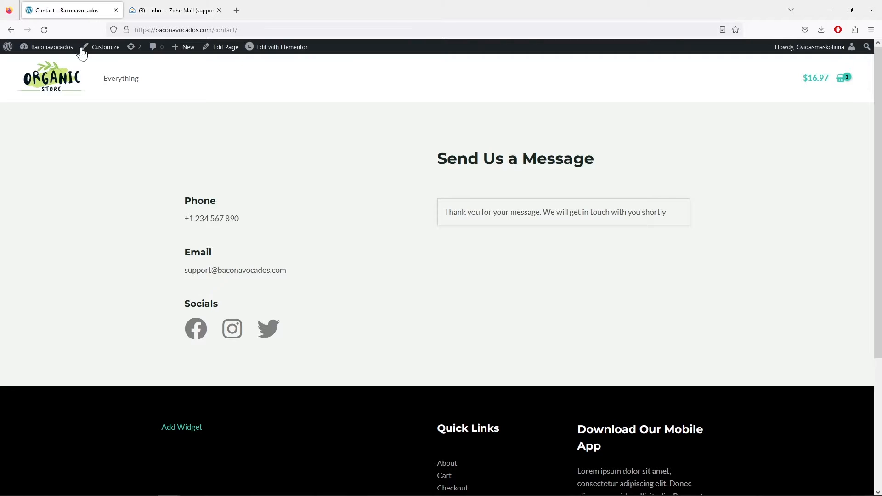
pyautogui.moveTo(50, 47)
pyautogui.click(41, 65)
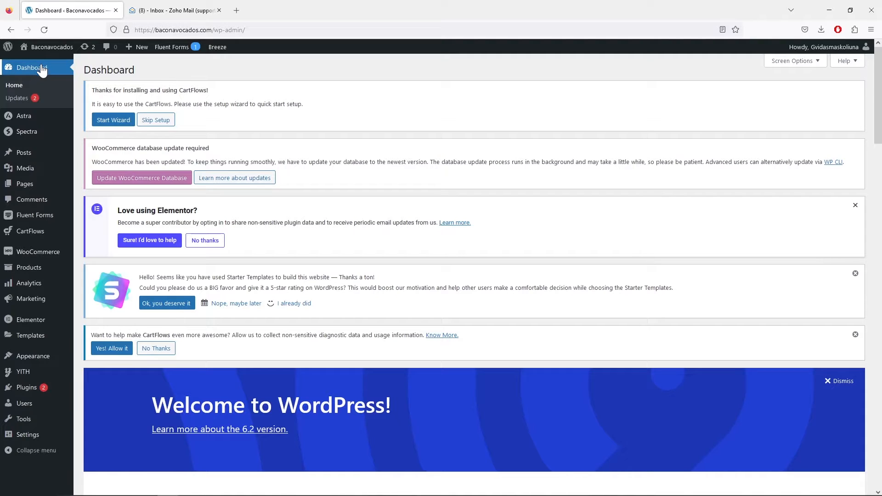
pyautogui.moveTo(51, 219)
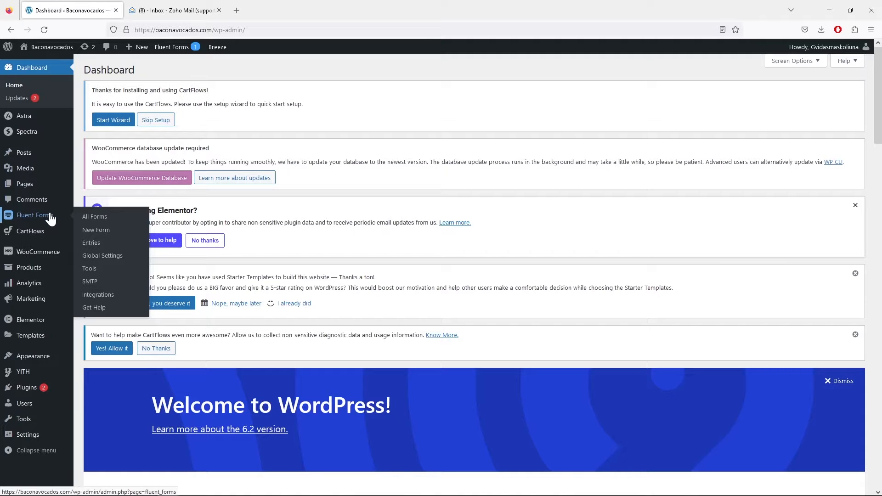
pyautogui.click(98, 222)
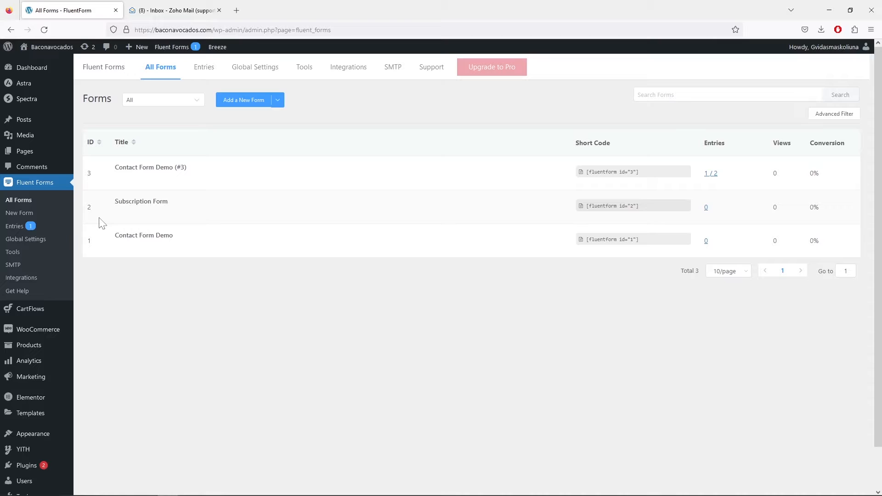
pyautogui.click(16, 228)
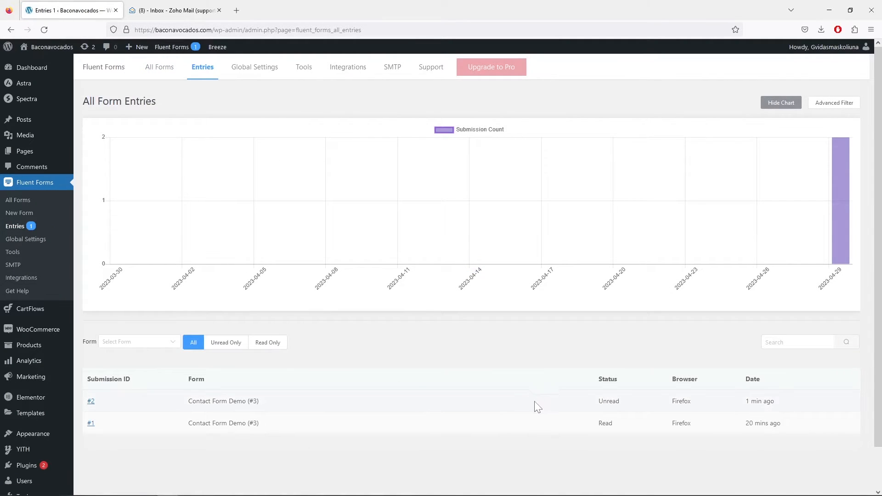
pyautogui.click(171, 11)
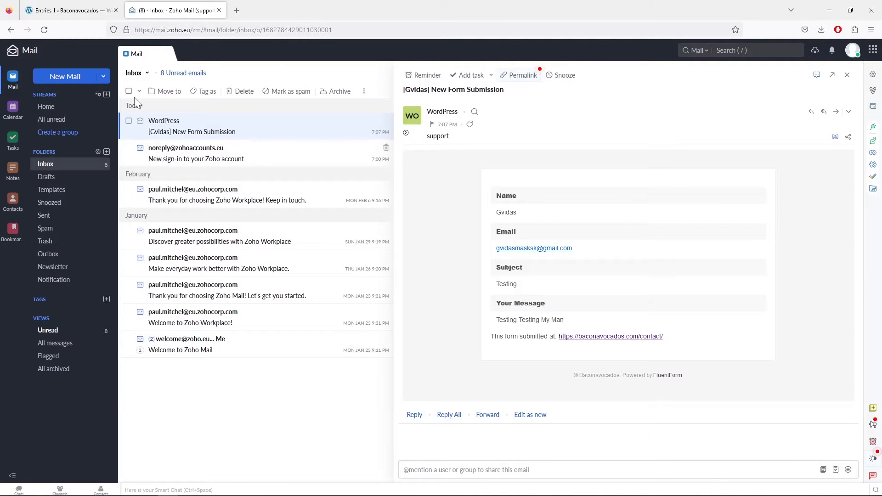
pyautogui.click(76, 11)
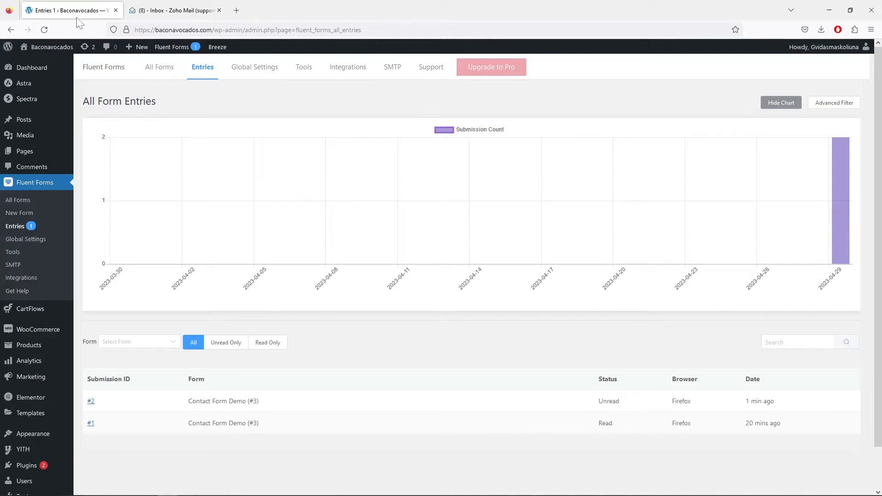
# Review the recipient address in the Admin Notification Email settings of Contact Form Demo (#3) and compare with the received email in Zoho Mail.
pyautogui.click(19, 200)
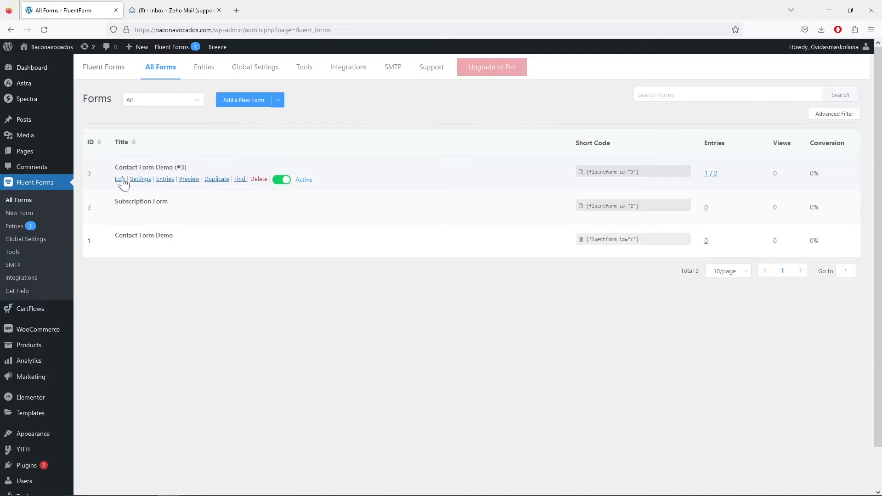
pyautogui.click(139, 179)
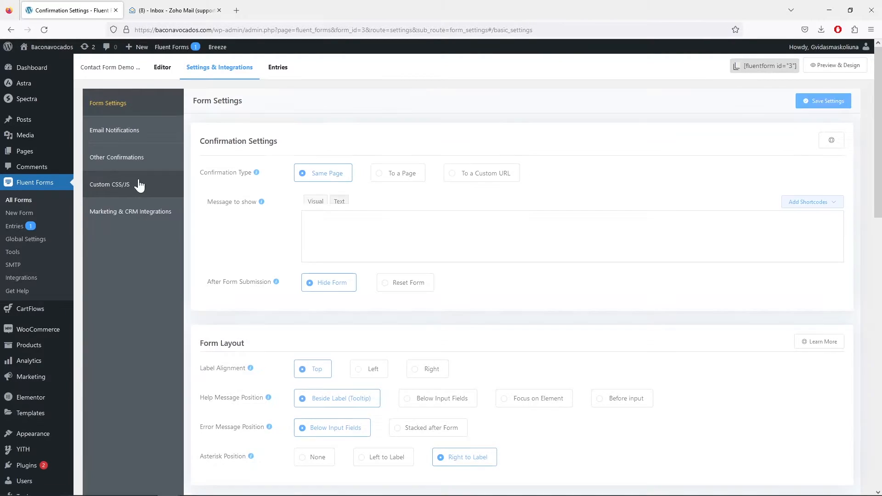
pyautogui.click(130, 129)
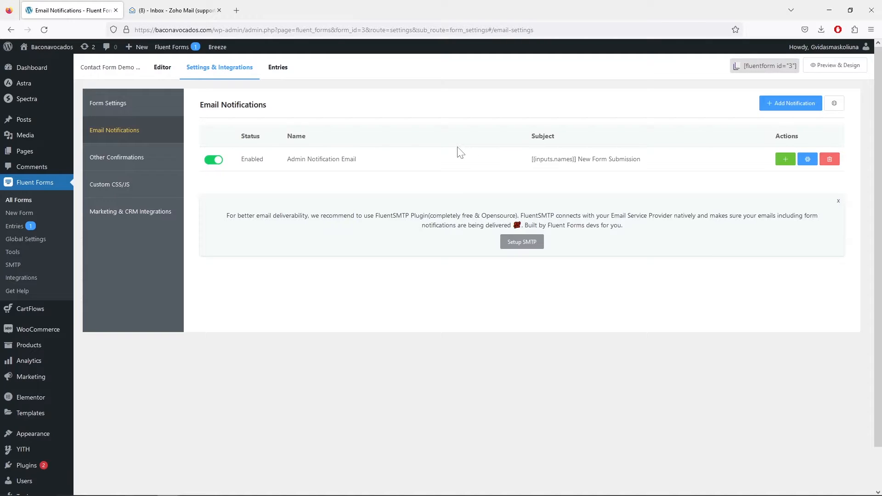
pyautogui.click(807, 160)
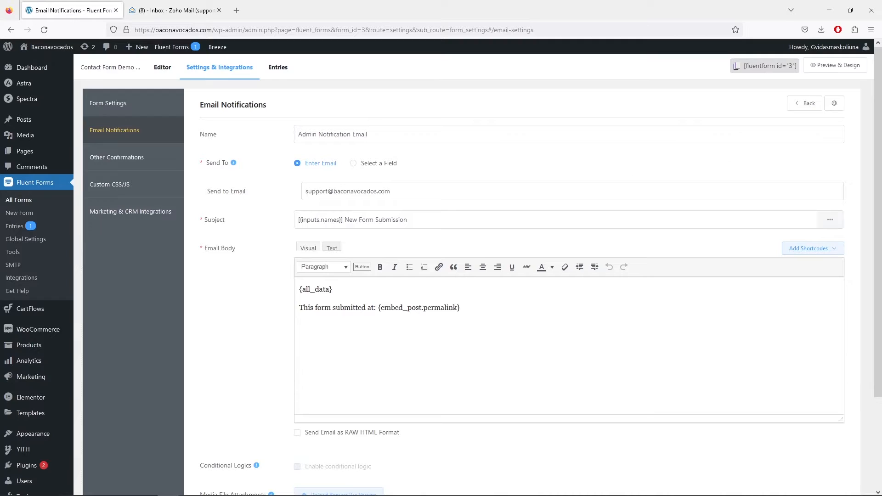
pyautogui.click(390, 191)
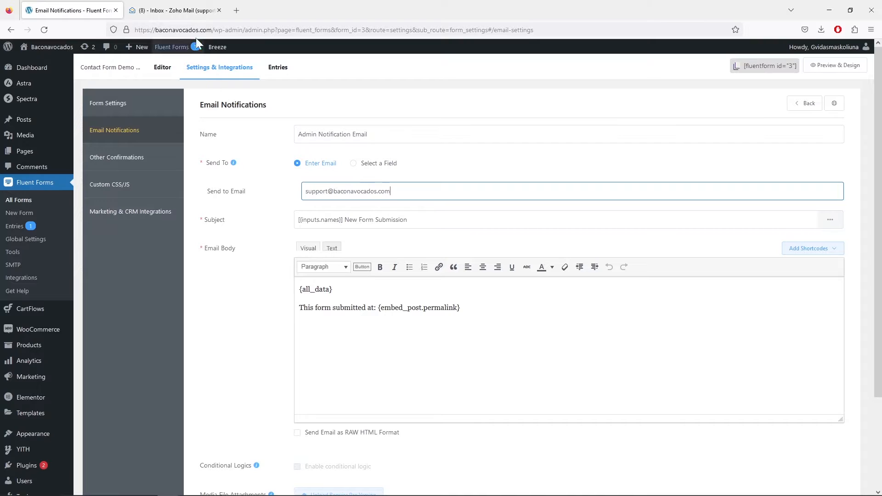
pyautogui.click(184, 10)
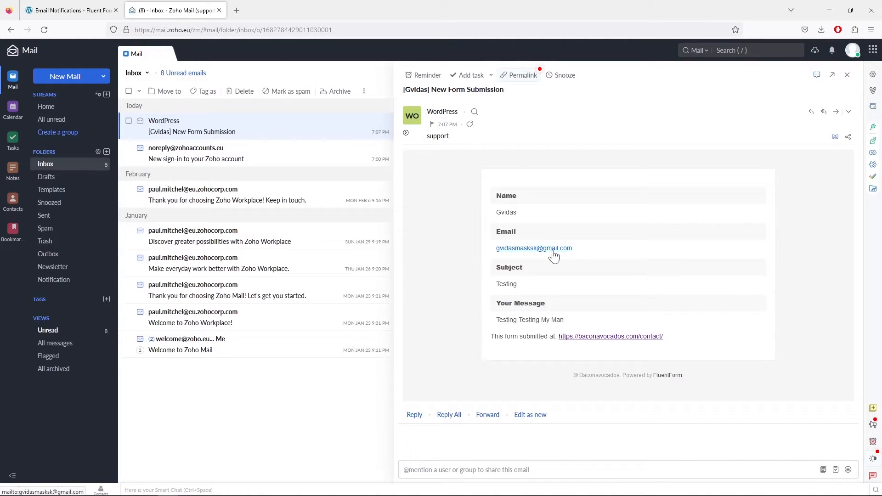
pyautogui.click(74, 10)
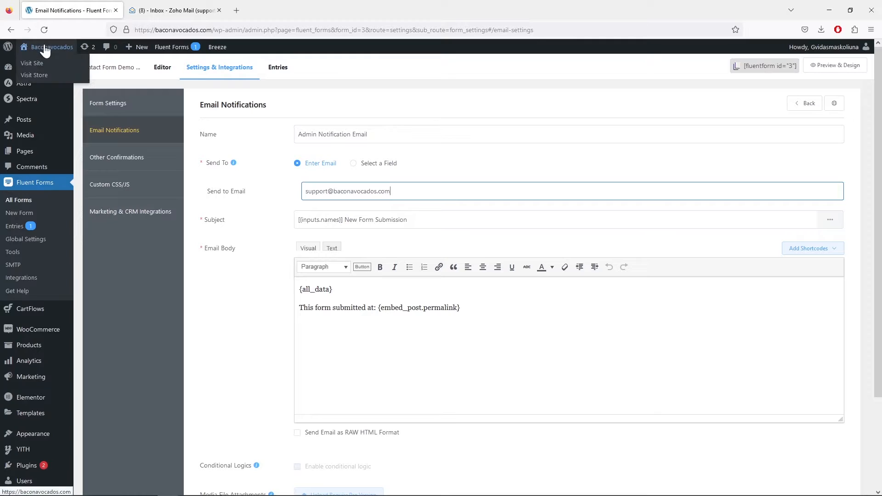
# Visit the store homepage, return to the dashboard and open the product categories in a new tab to review the category list.
pyautogui.click(32, 63)
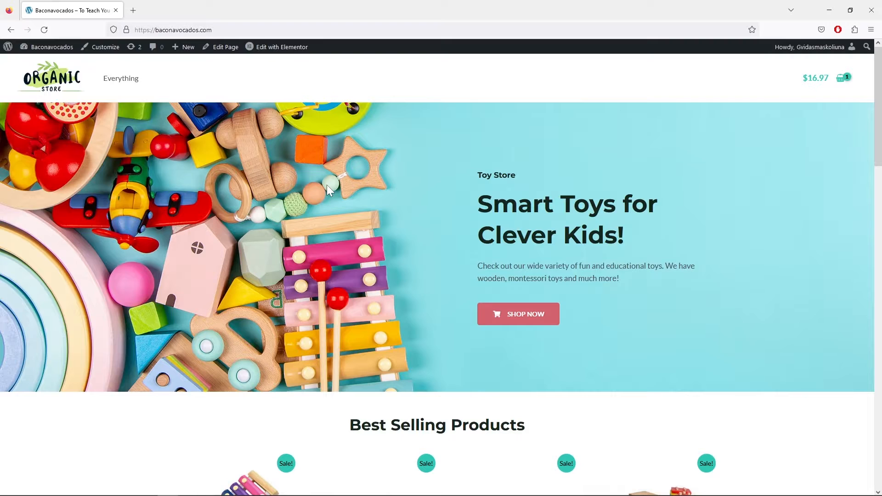
pyautogui.moveTo(48, 47)
pyautogui.click(29, 65)
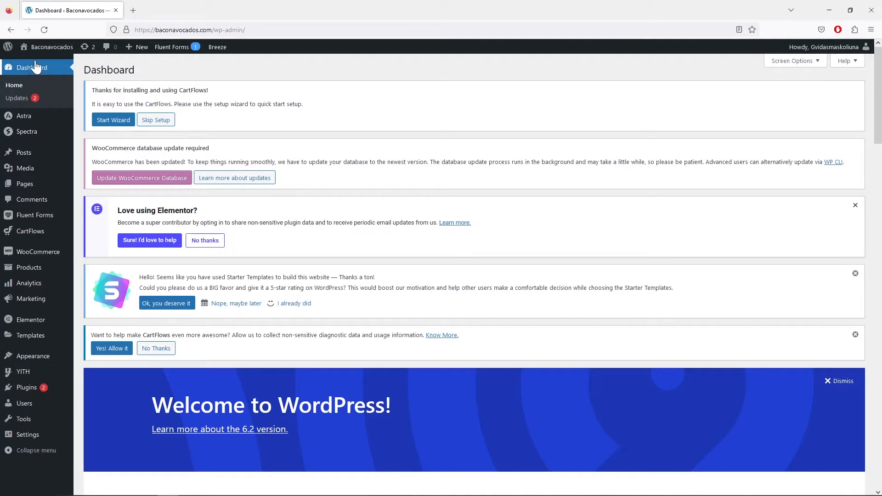
pyautogui.moveTo(46, 271)
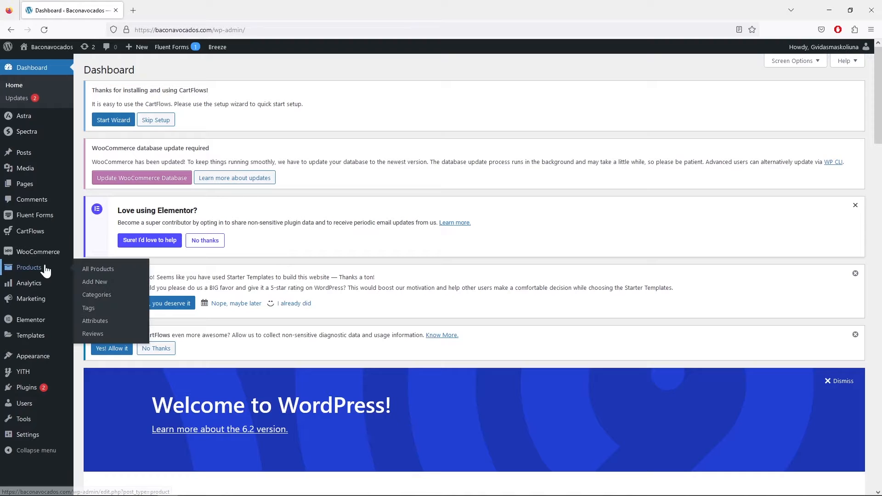
pyautogui.rightClick(96, 296)
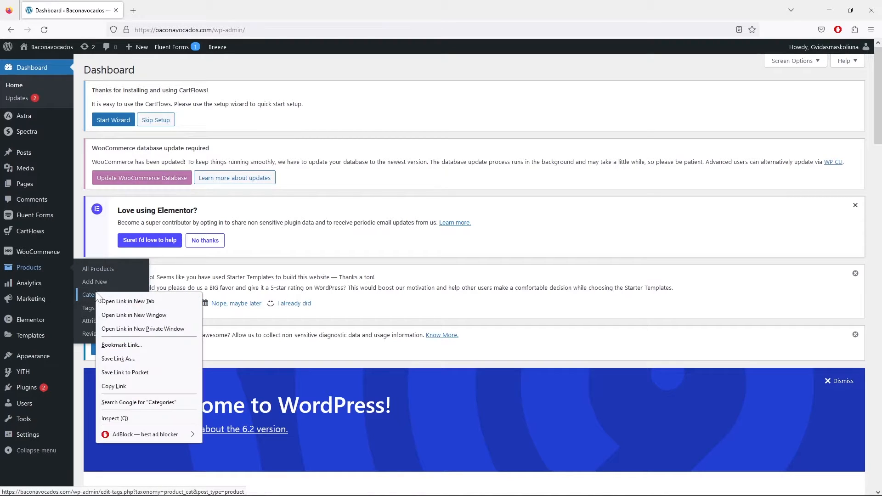
pyautogui.click(110, 301)
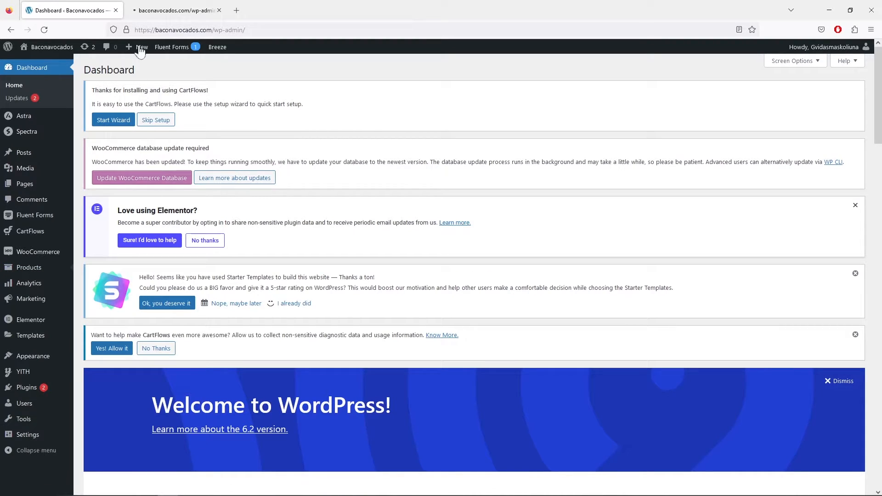
pyautogui.click(166, 11)
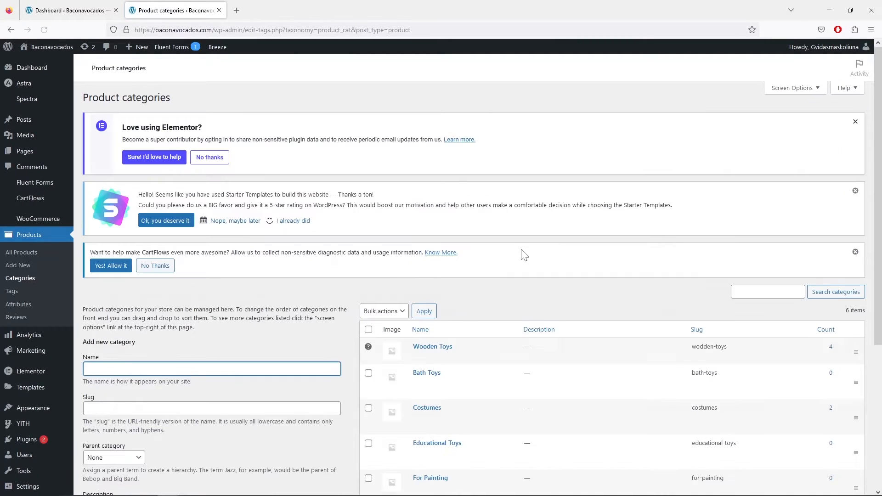
pyautogui.scroll(-5, 525, 256)
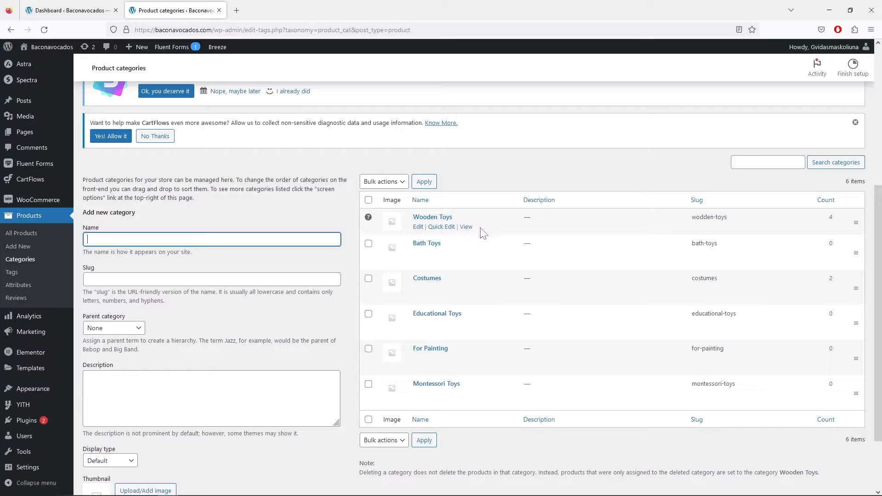
# Return to the WordPress dashboard and open the site's Menus settings showing the Main Menu structure.
pyautogui.click(76, 14)
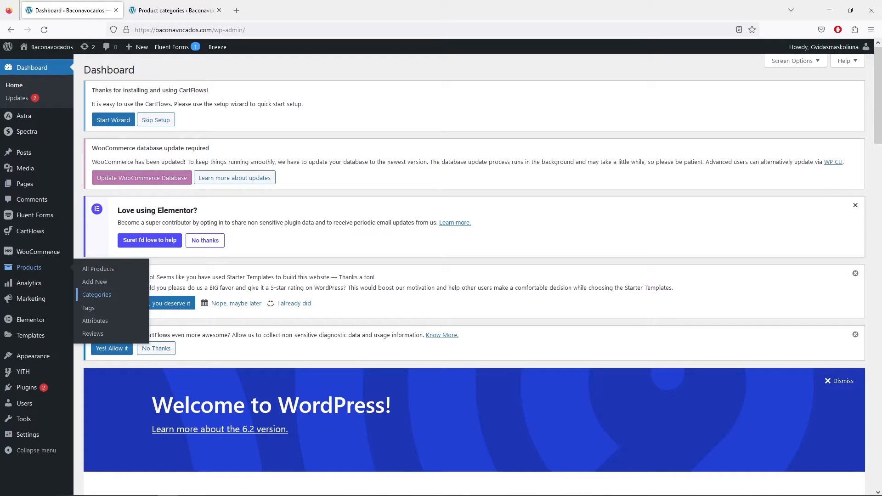
pyautogui.moveTo(58, 357)
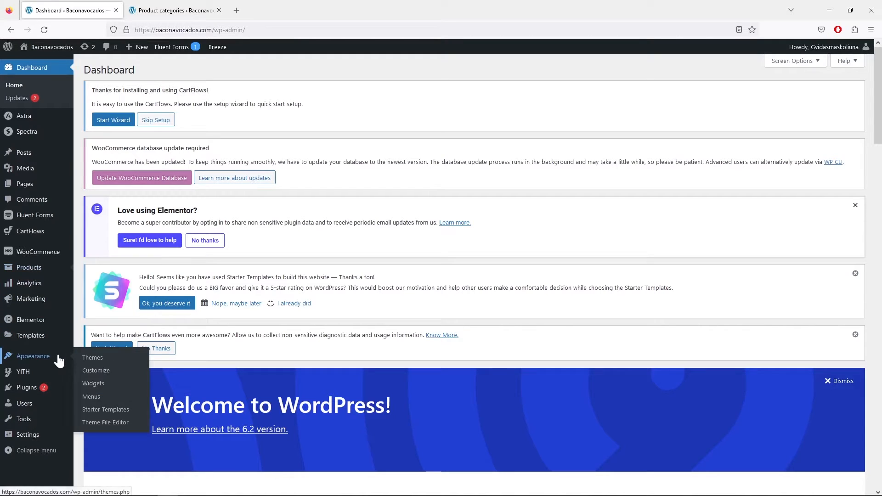
pyautogui.click(95, 397)
pyautogui.scroll(-3, 416, 334)
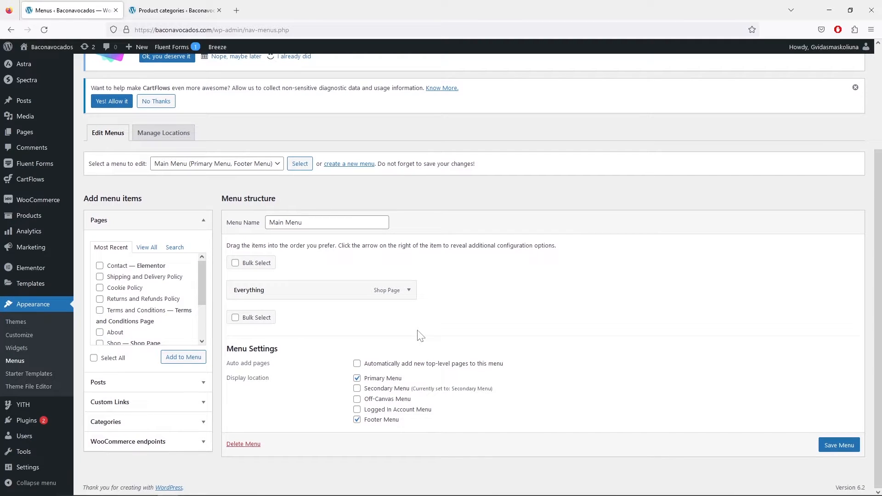
# Review the menus available for editing and the menu assigned to each theme location, and return to editing the Main Menu.
pyautogui.click(275, 169)
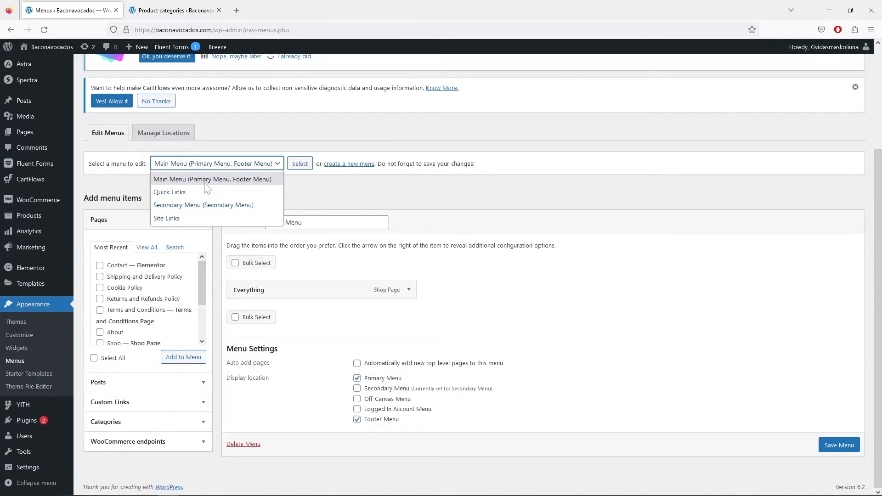
pyautogui.click(296, 197)
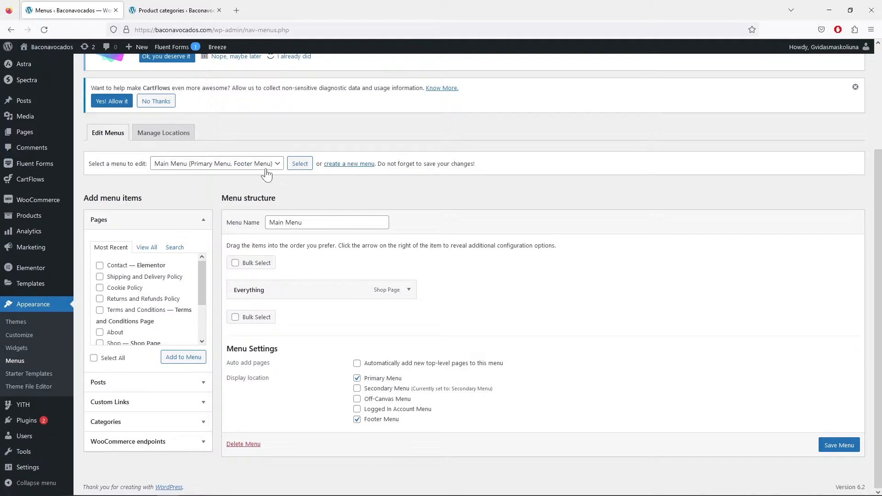
pyautogui.click(262, 166)
pyautogui.click(340, 195)
pyautogui.click(171, 133)
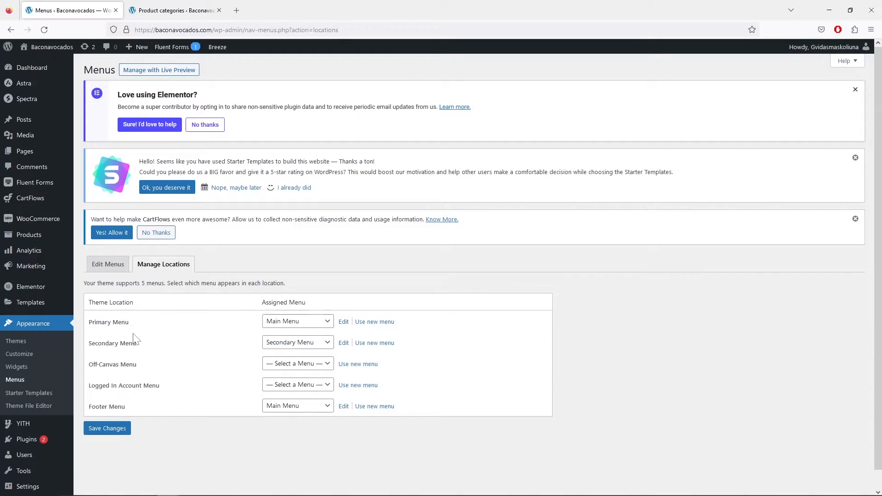
pyautogui.click(114, 267)
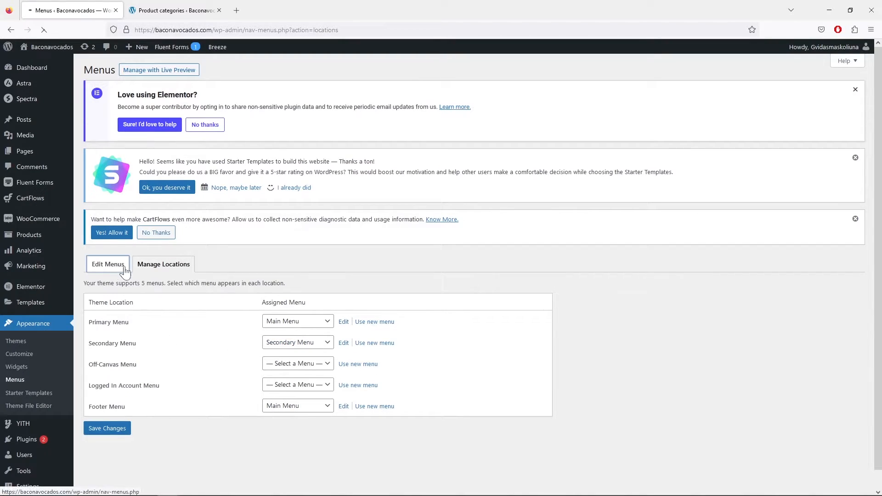
pyautogui.scroll(-3, 395, 285)
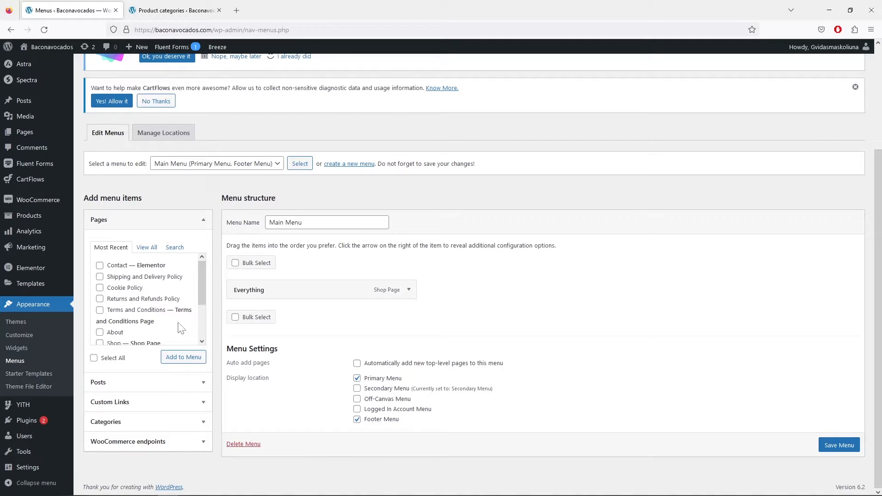
# Start a custom link for the Main Menu, and copy the URL of the Wooden Toys category page opened in a new tab.
pyautogui.scroll(-2, 180, 329)
pyautogui.click(193, 402)
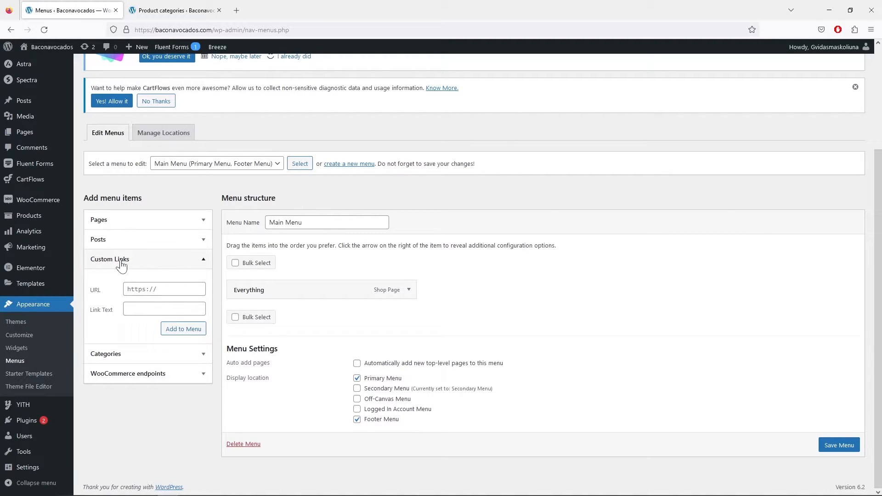
pyautogui.click(164, 289)
pyautogui.click(172, 11)
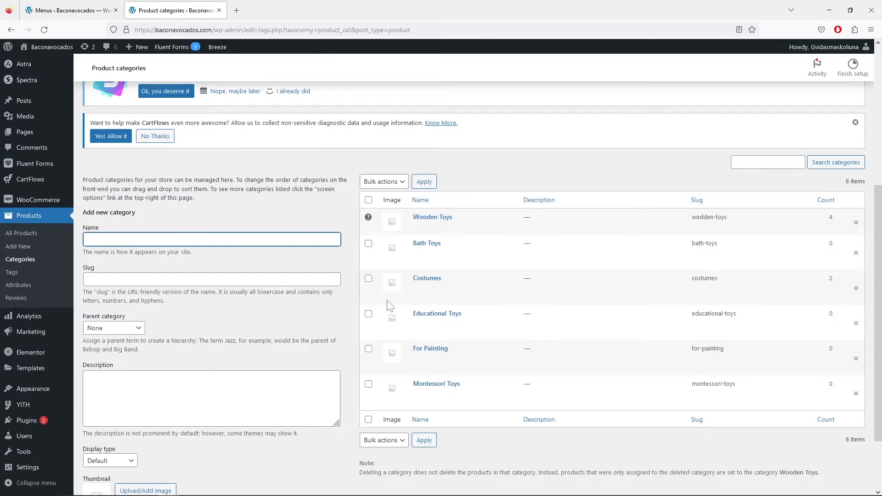
pyautogui.rightClick(466, 227)
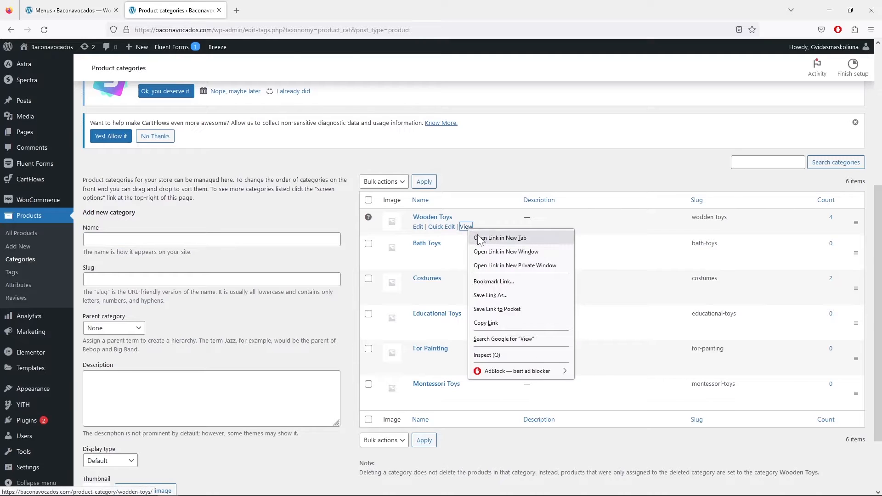
pyautogui.click(479, 238)
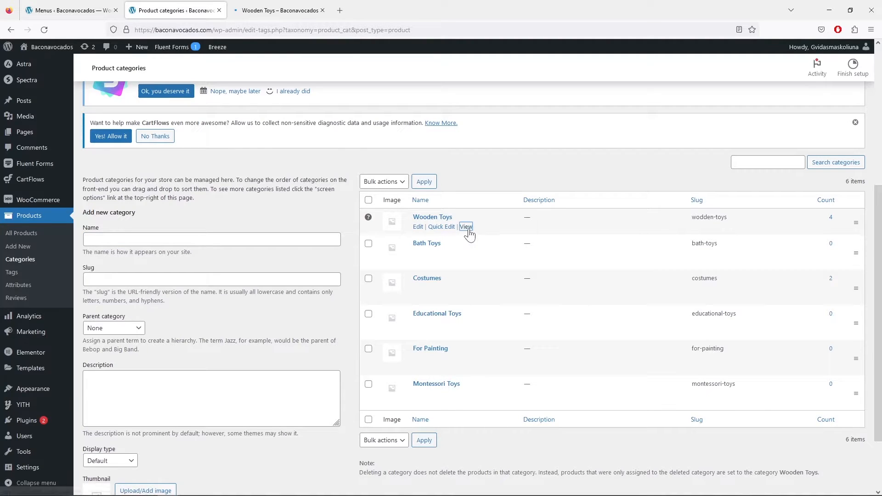
pyautogui.click(264, 10)
pyautogui.click(294, 29)
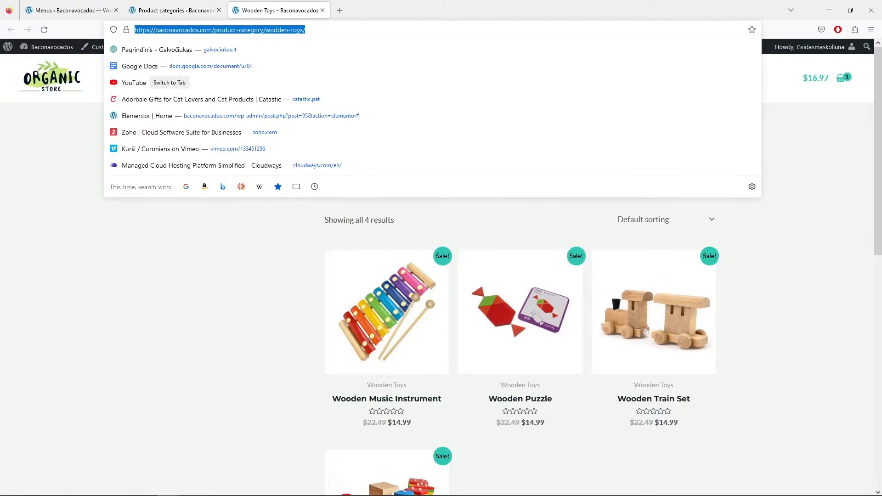
pyautogui.rightClick(300, 30)
pyautogui.click(330, 83)
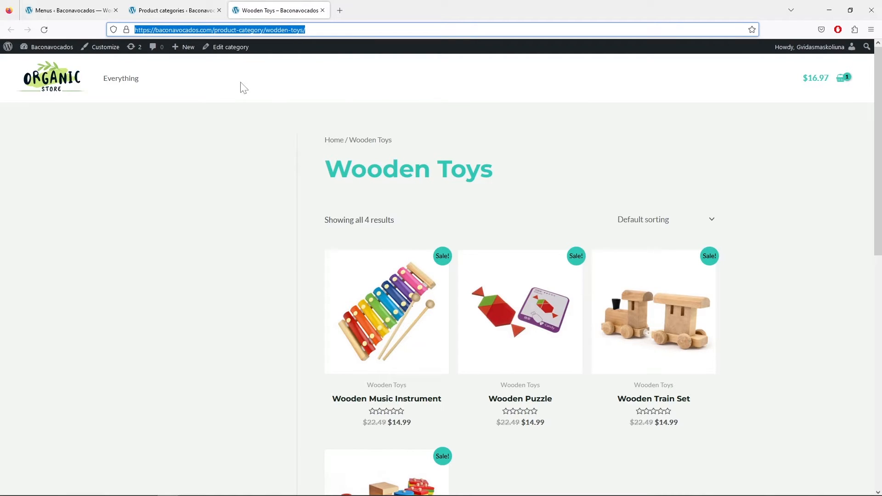
# Add the copied category URL to the Main Menu as a custom link named Wooden Toys and remove the Everything item.
pyautogui.click(63, 14)
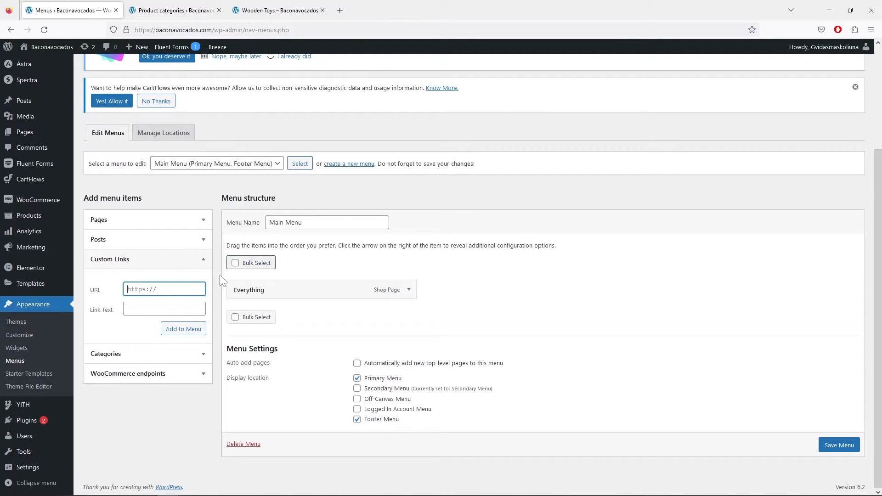
pyautogui.rightClick(165, 290)
pyautogui.click(212, 353)
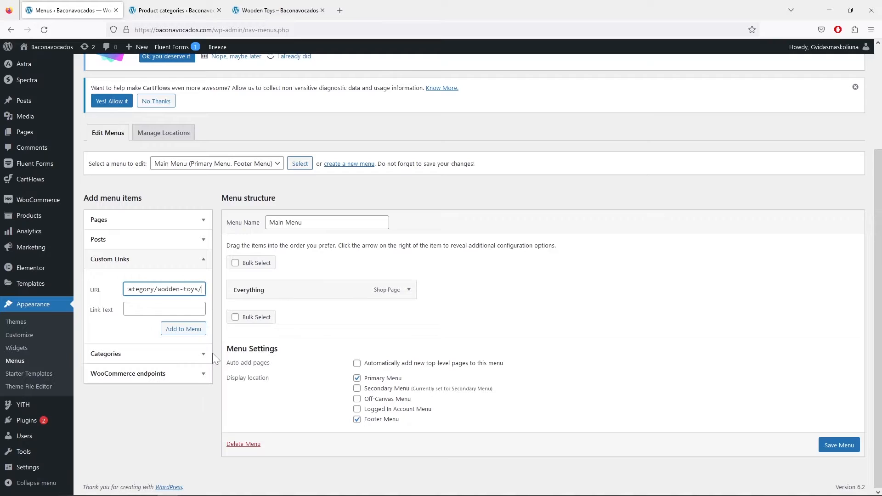
pyautogui.press('Tab')
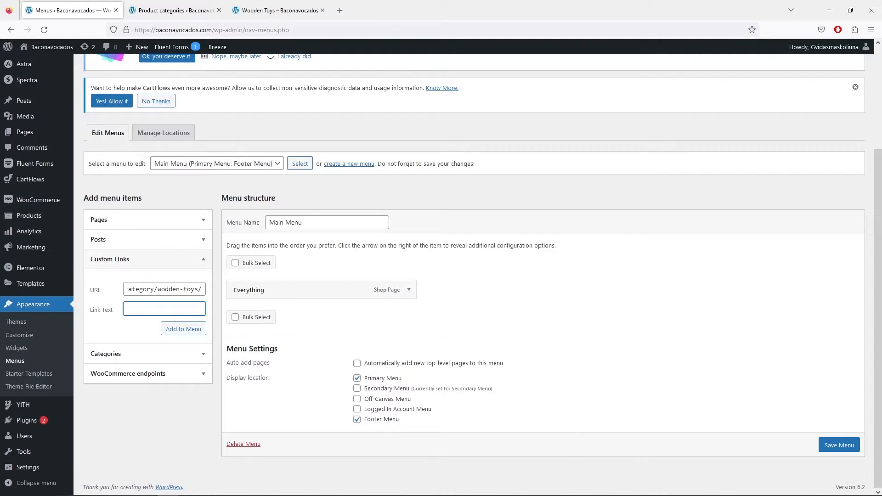
pyautogui.write('Wooden Toys')
pyautogui.click(183, 335)
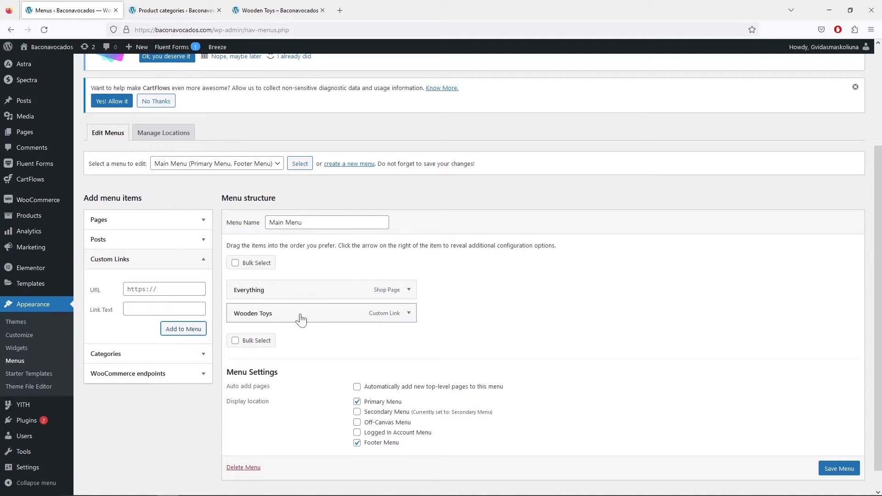
pyautogui.click(408, 292)
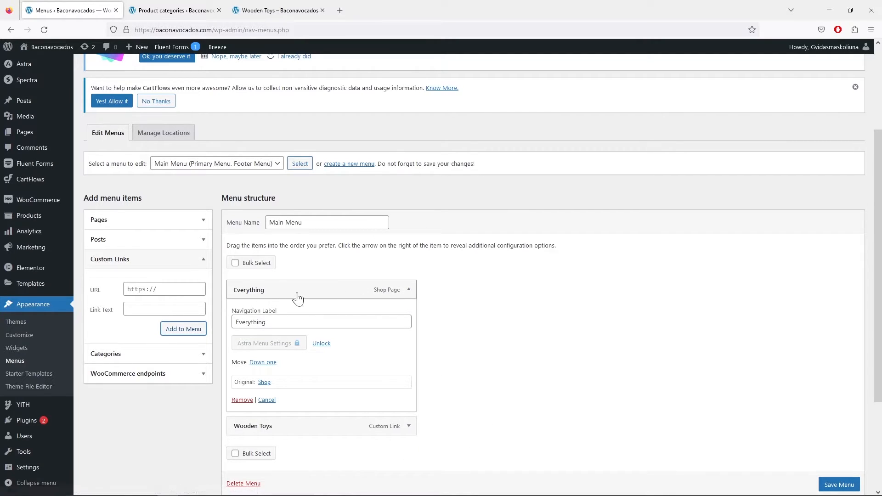
pyautogui.click(242, 400)
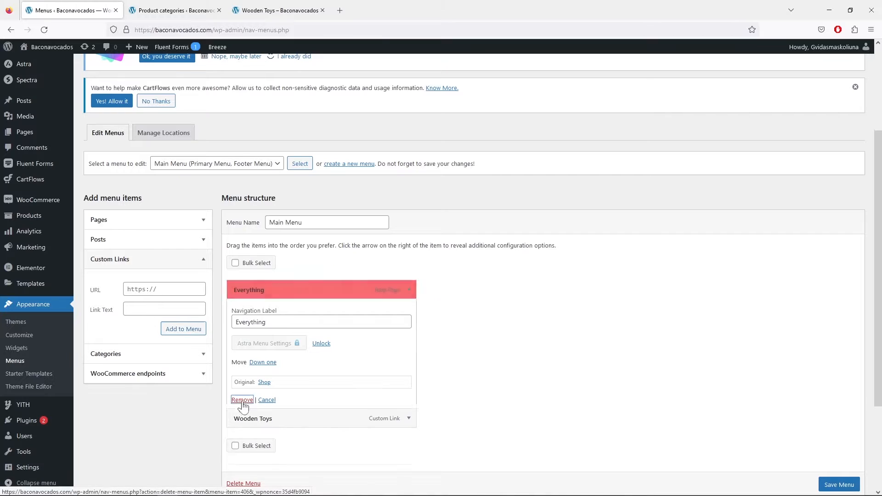
# Close the Wooden Toys page, open the Bath Toys category page in a new tab and copy its URL.
pyautogui.click(184, 10)
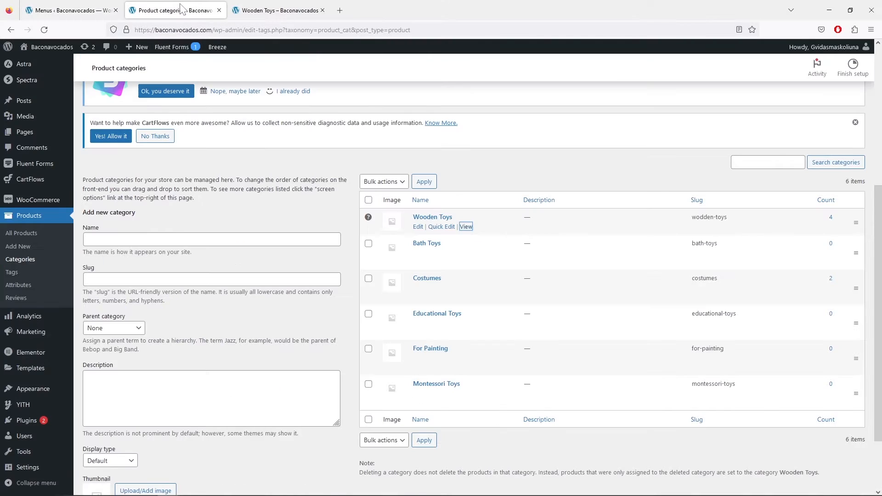
pyautogui.click(322, 10)
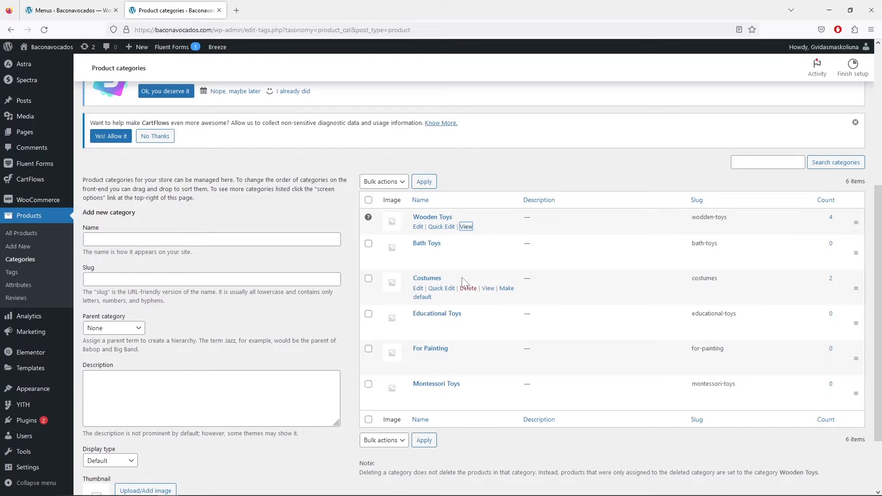
pyautogui.rightClick(488, 253)
pyautogui.click(501, 261)
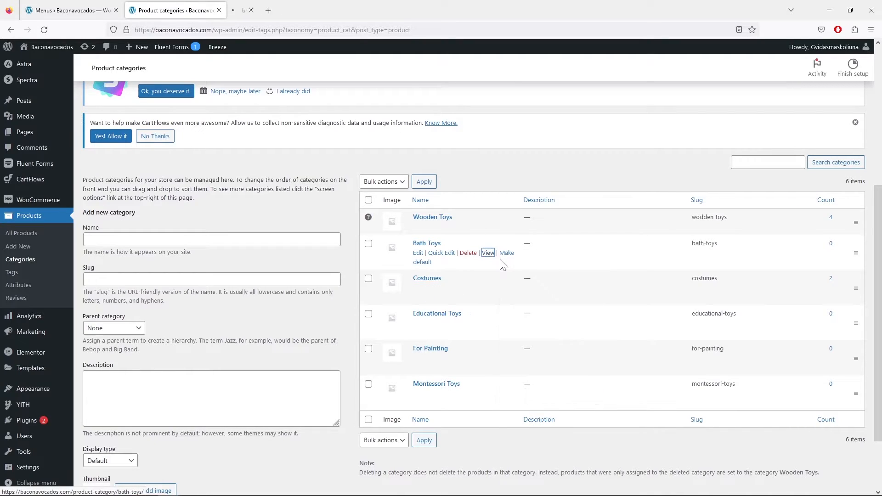
pyautogui.click(264, 11)
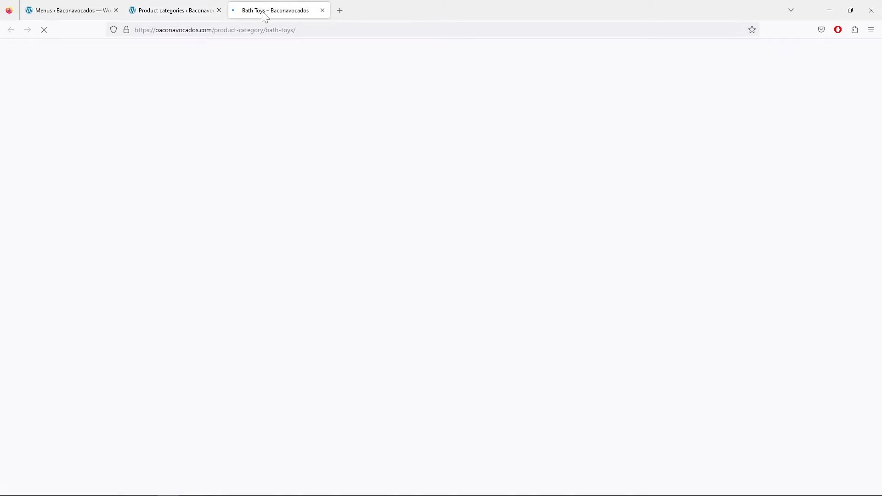
pyautogui.click(265, 30)
pyautogui.rightClick(266, 30)
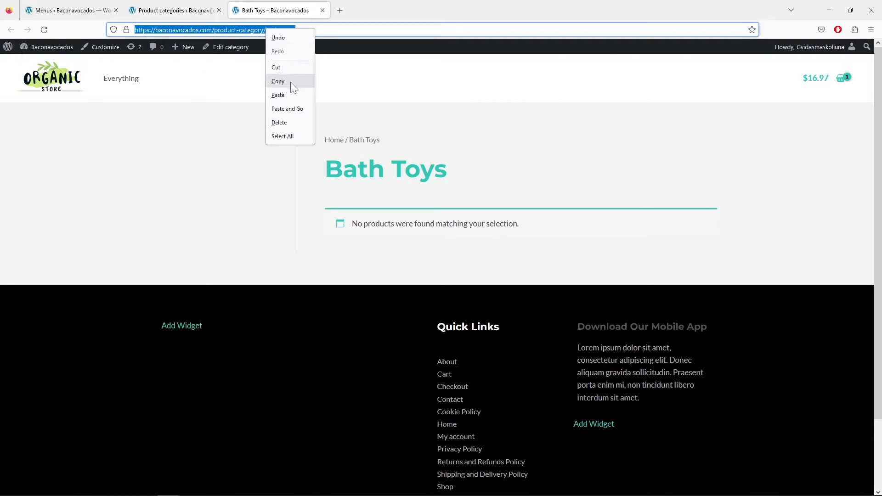
pyautogui.click(278, 81)
# Add the copied category URL to the Main Menu as a custom link named Bath Toys.
pyautogui.click(81, 14)
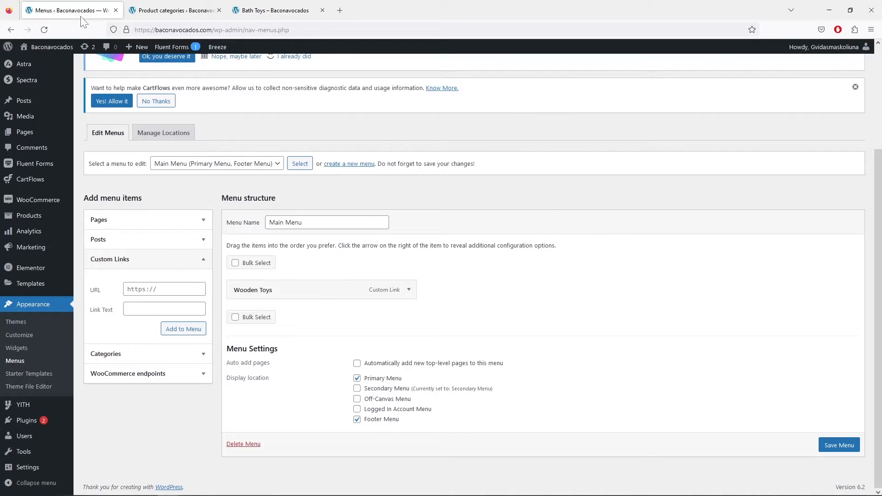
pyautogui.click(128, 289)
pyautogui.rightClick(174, 289)
pyautogui.click(212, 352)
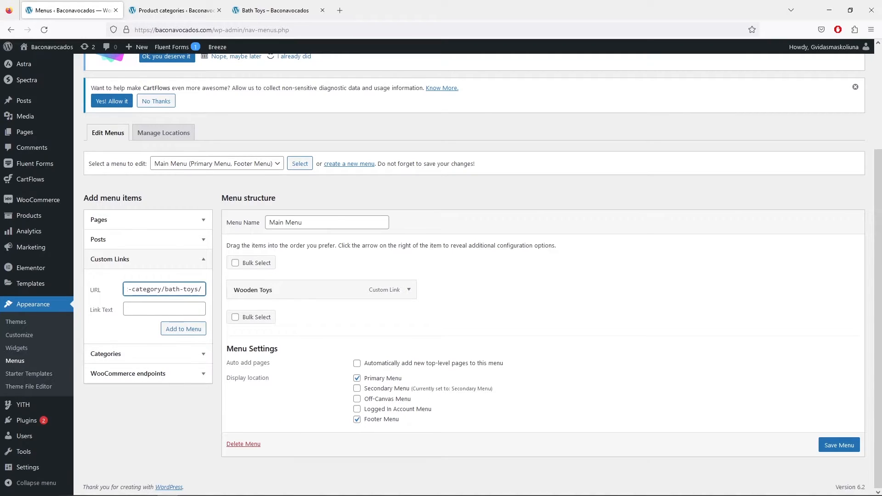
pyautogui.click(164, 309)
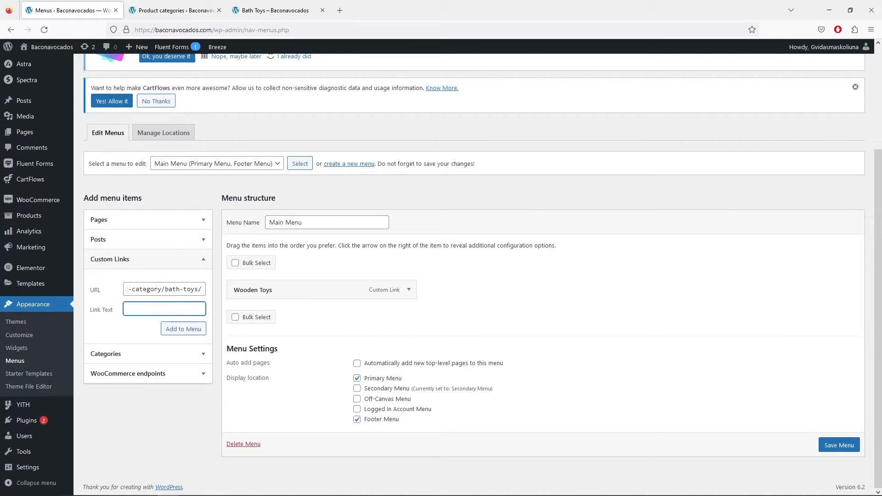
pyautogui.write('Bath Toys')
pyautogui.click(183, 330)
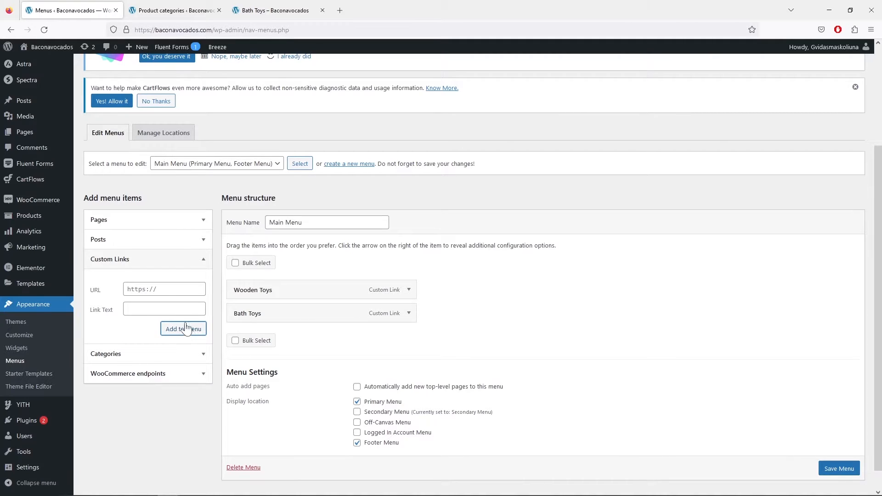
# Look through the pages, posts and WooCommerce endpoints available as menu items, return to the custom link form and review the Main Menu structure.
pyautogui.click(203, 222)
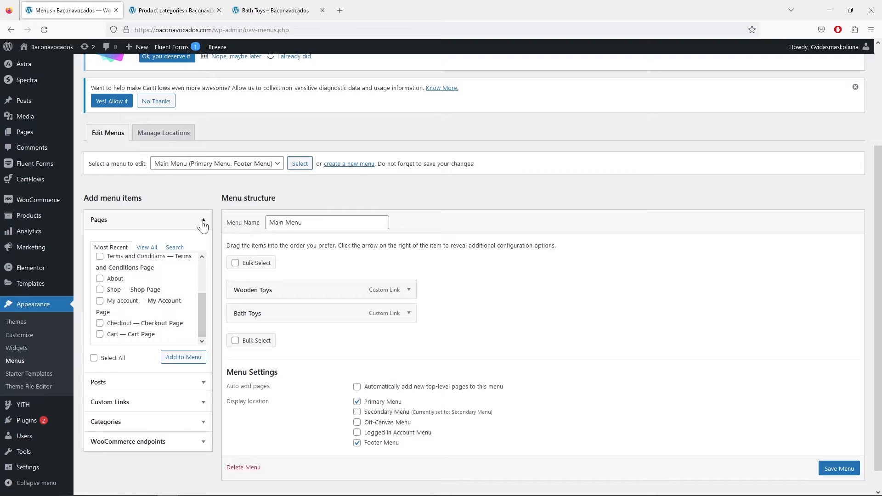
pyautogui.scroll(-1, 201, 294)
pyautogui.click(202, 356)
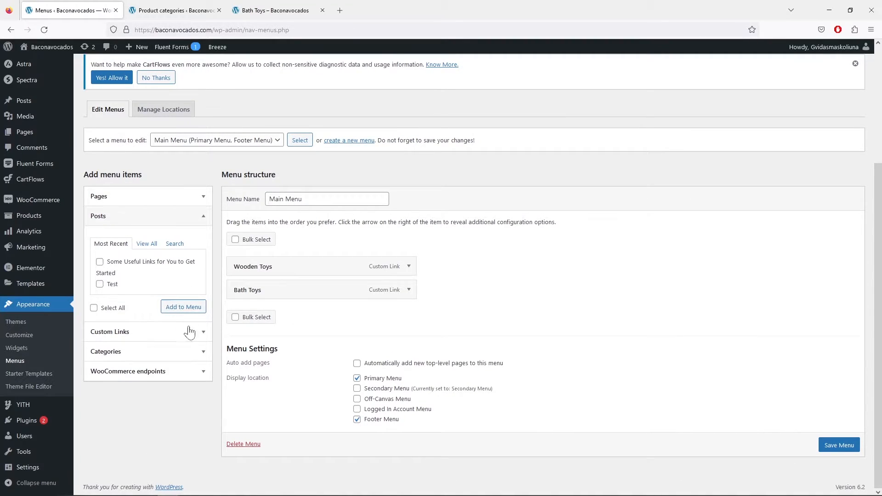
pyautogui.click(202, 372)
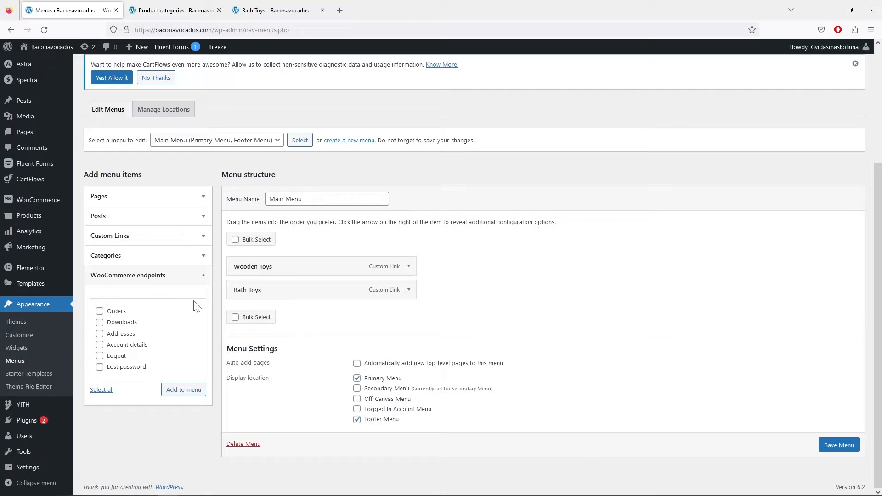
pyautogui.click(203, 275)
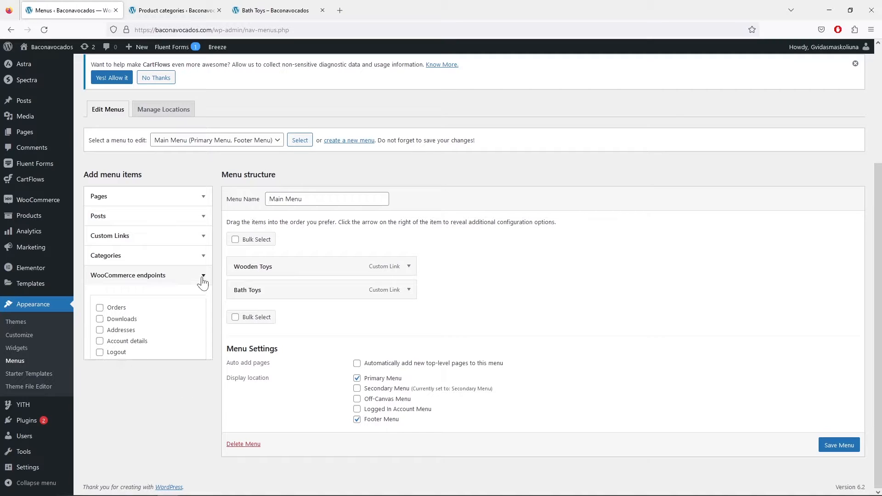
pyautogui.click(204, 237)
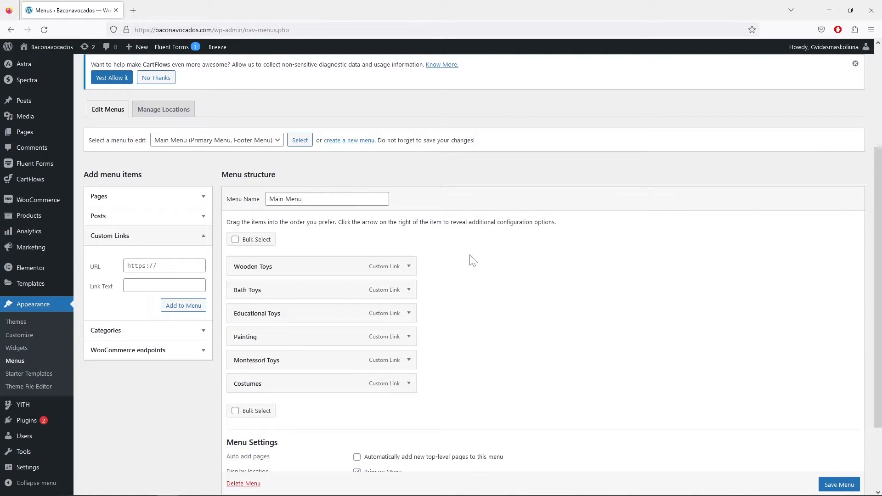
pyautogui.scroll(-2, 474, 259)
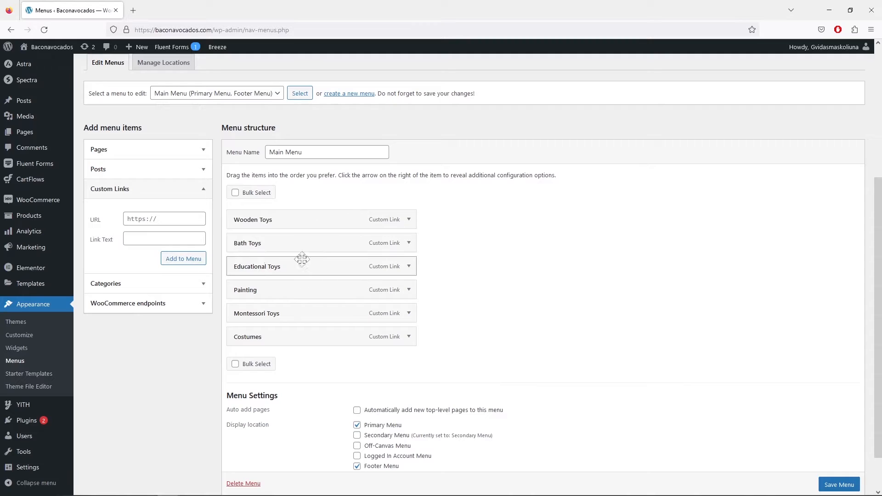
# Move the Costumes item to the first position in the Main Menu structure.
pyautogui.moveTo(306, 346)
pyautogui.mouseDown()
pyautogui.moveTo(296, 295)
pyautogui.moveTo(303, 233)
pyautogui.moveTo(292, 225)
pyautogui.moveTo(302, 226)
pyautogui.mouseUp()
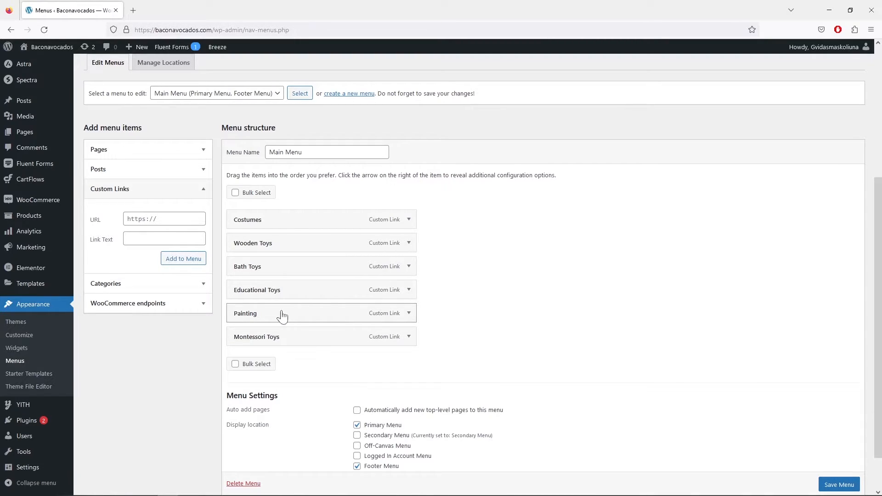
# Try nesting Montessori Toys as a sub item of Painting, and return it to the menu's top level.
pyautogui.moveTo(276, 315); pyautogui.dragTo(277, 316)
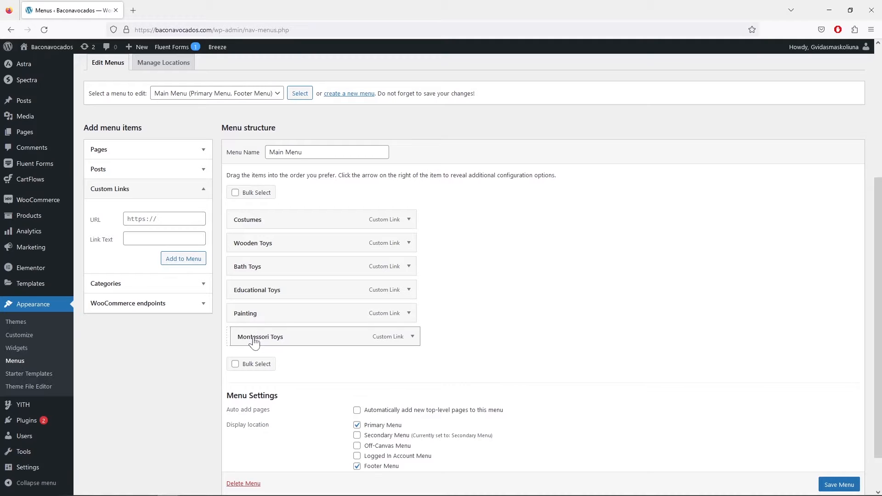
pyautogui.moveTo(251, 343); pyautogui.dragTo(270, 341)
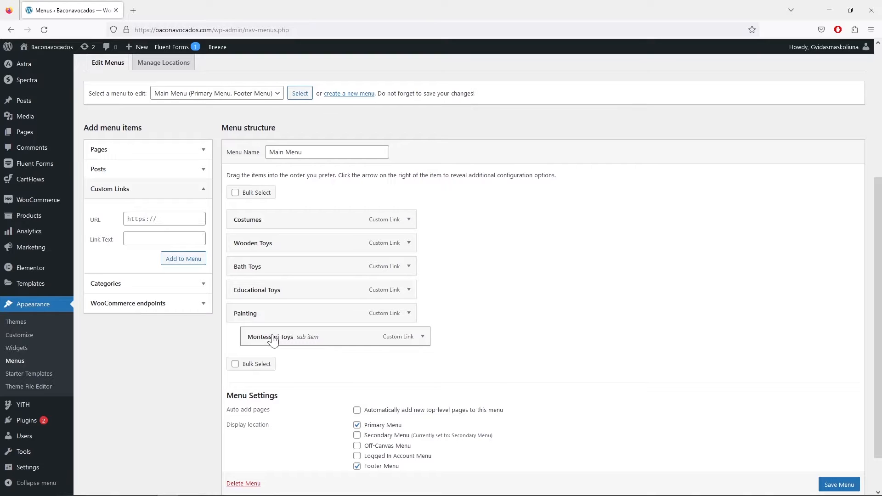
pyautogui.moveTo(273, 340); pyautogui.dragTo(260, 338)
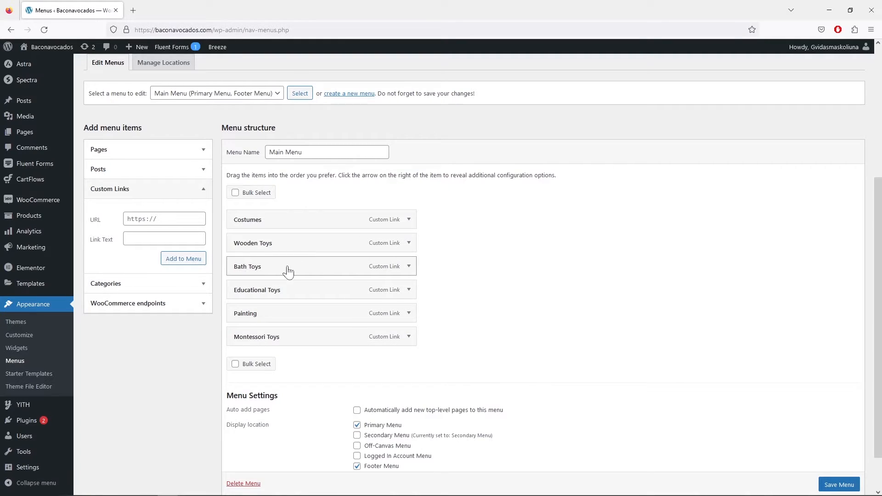
# Move the Wooden Toys item to the end of the Main Menu and save the menu.
pyautogui.moveTo(290, 272)
pyautogui.mouseDown()
pyautogui.moveTo(289, 236)
pyautogui.moveTo(276, 250)
pyautogui.moveTo(289, 338)
pyautogui.mouseUp()
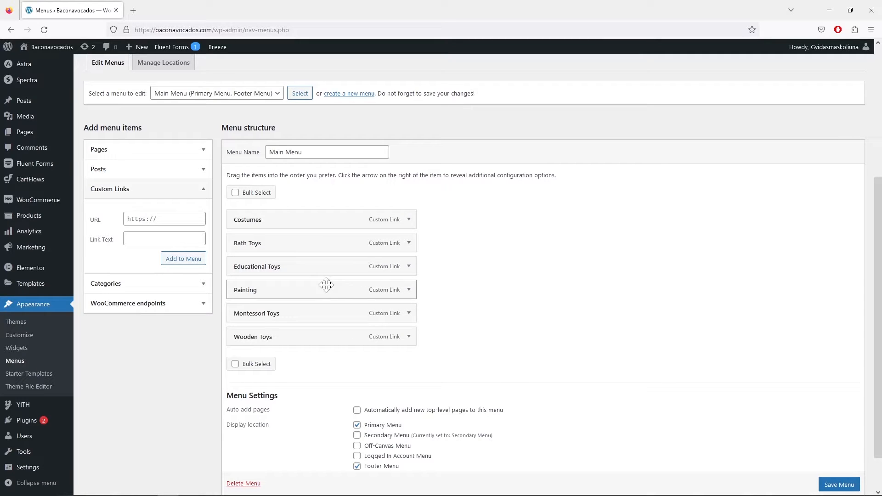
pyautogui.scroll(-1, 837, 488)
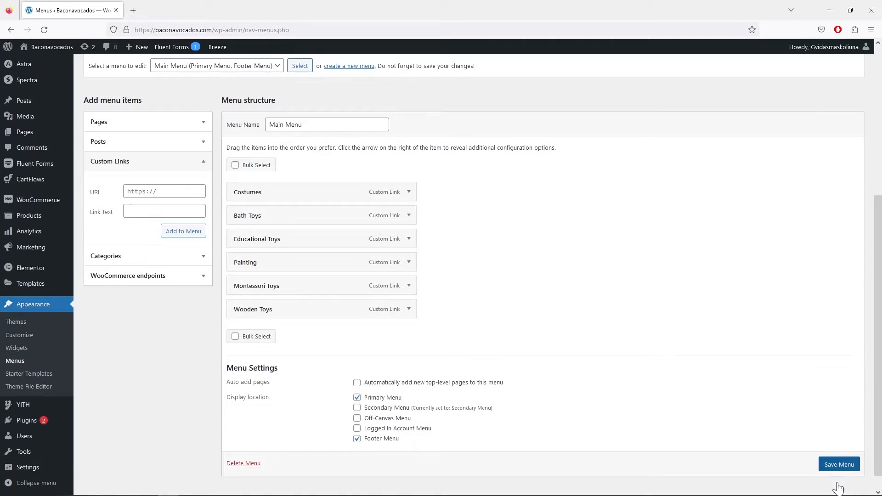
pyautogui.click(838, 468)
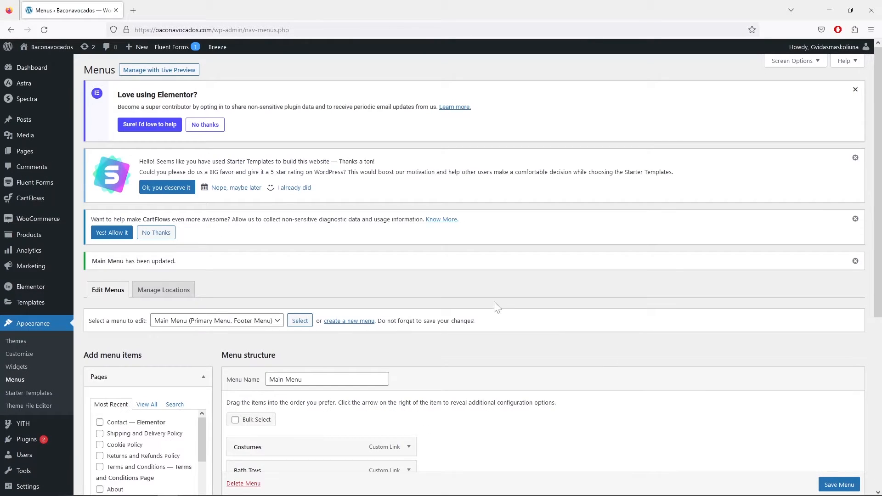
# Open the live site in a new tab, check the header menu's Costumes link and return to the home page.
pyautogui.moveTo(60, 50)
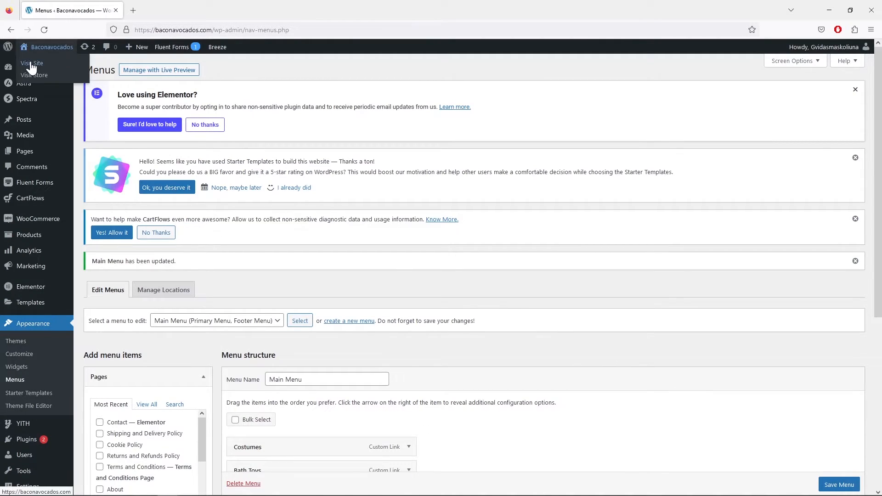
pyautogui.rightClick(34, 65)
pyautogui.click(45, 74)
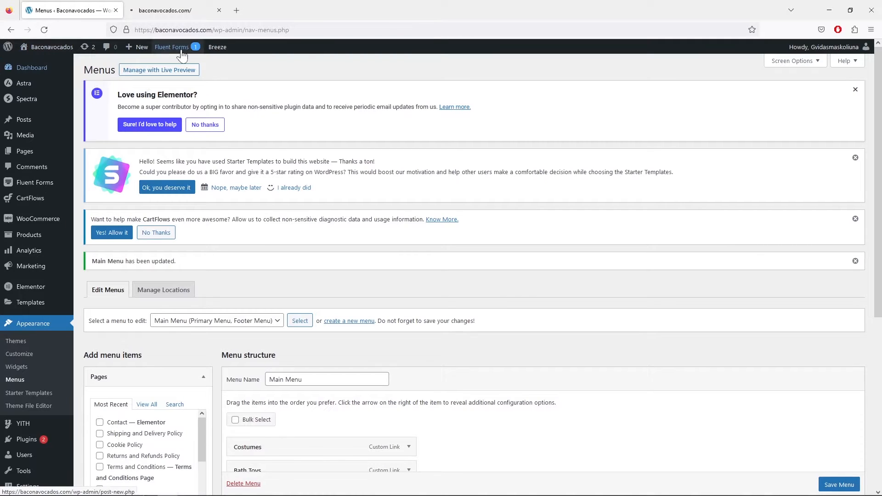
pyautogui.click(172, 11)
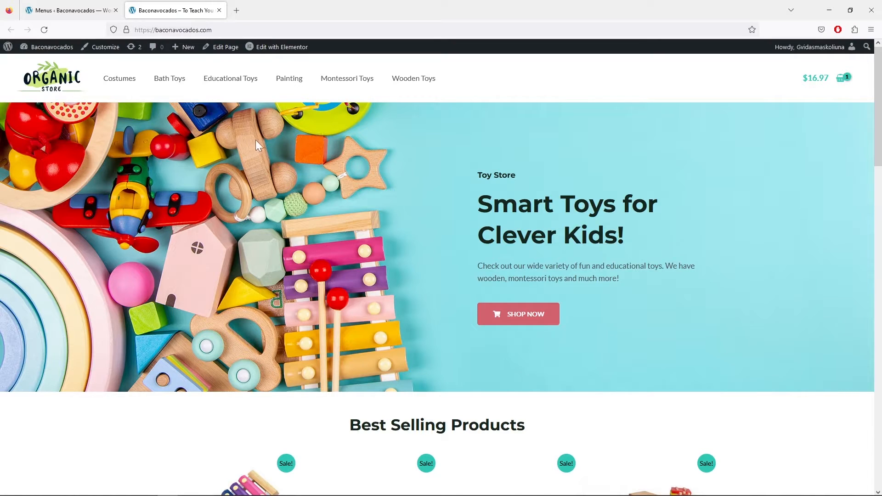
pyautogui.click(127, 81)
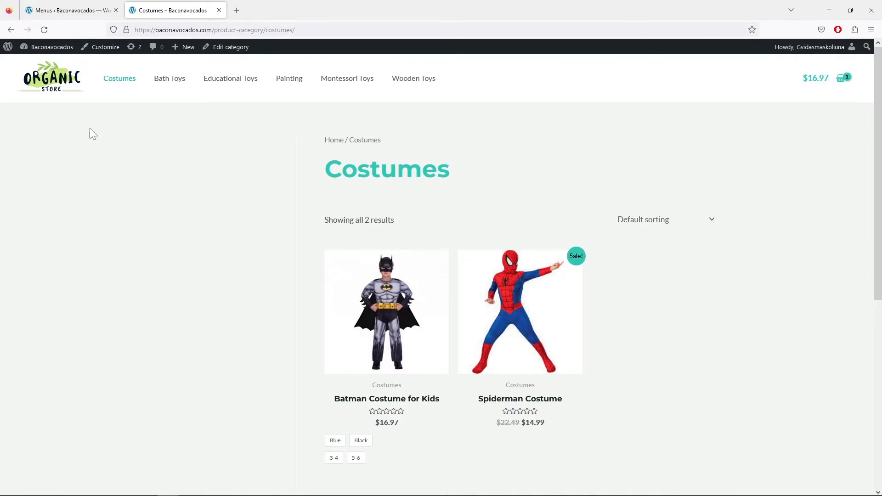
pyautogui.click(58, 87)
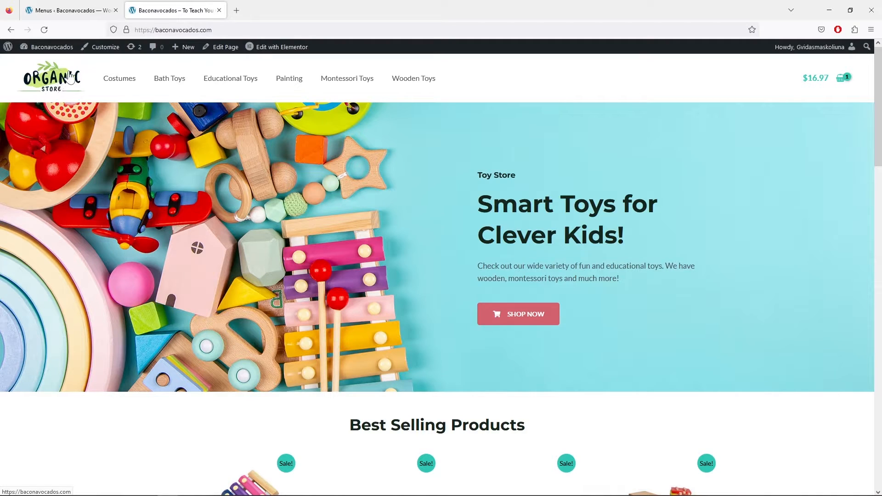
# Return to the menu editor and nest Bath Toys as a sub item under Costumes in the Main Menu.
pyautogui.click(72, 13)
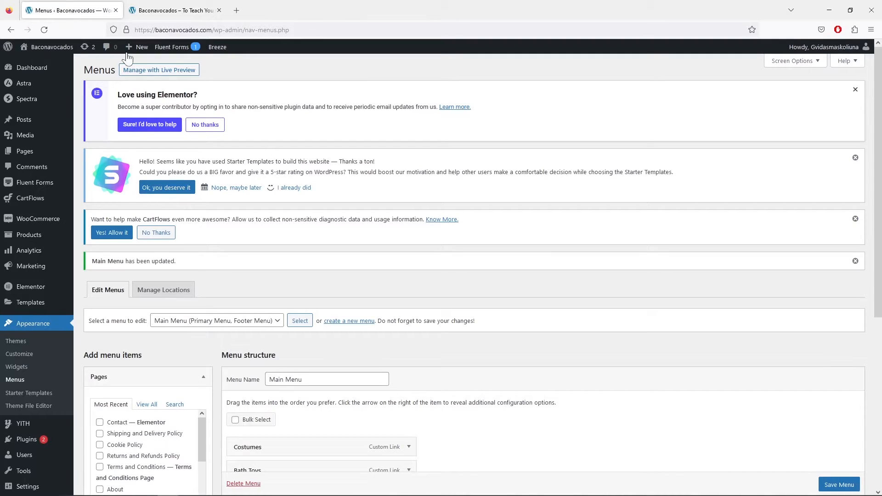
pyautogui.scroll(-4, 369, 159)
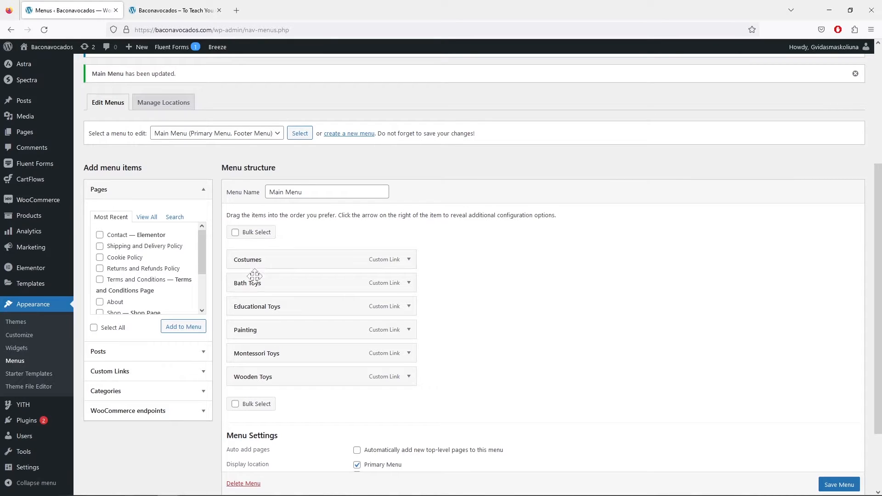
pyautogui.moveTo(261, 289); pyautogui.dragTo(275, 289)
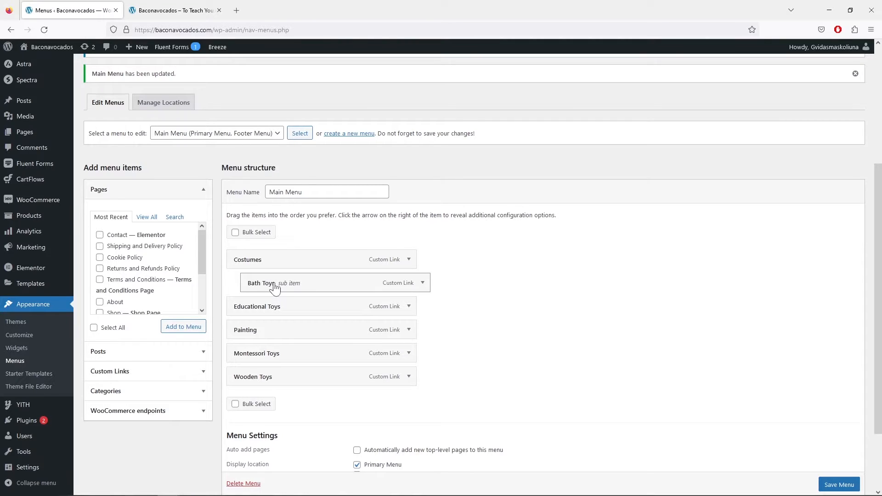
# Nest Educational Toys as a sub item under Costumes, alongside Bath Toys, and save the Main Menu.
pyautogui.moveTo(275, 287); pyautogui.dragTo(268, 294)
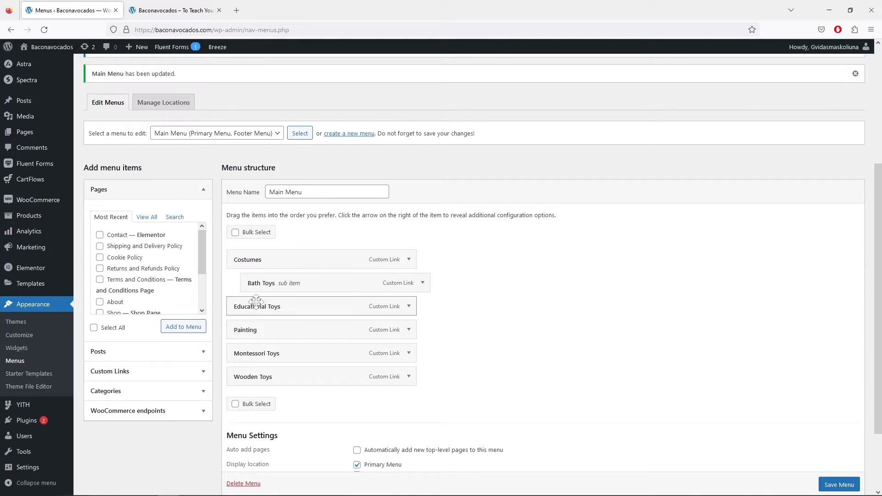
pyautogui.moveTo(248, 307); pyautogui.dragTo(263, 309)
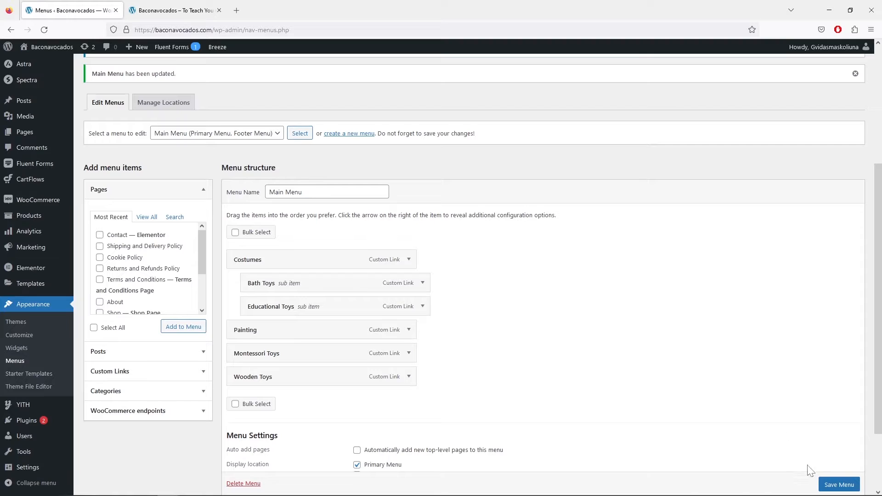
pyautogui.click(841, 486)
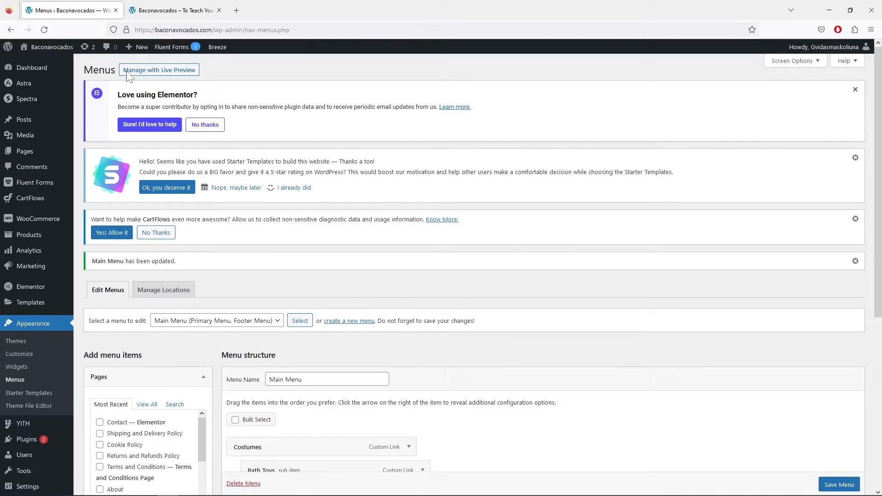
# Reload the storefront home page and check the Costumes dropdown in the header navigation.
pyautogui.click(175, 11)
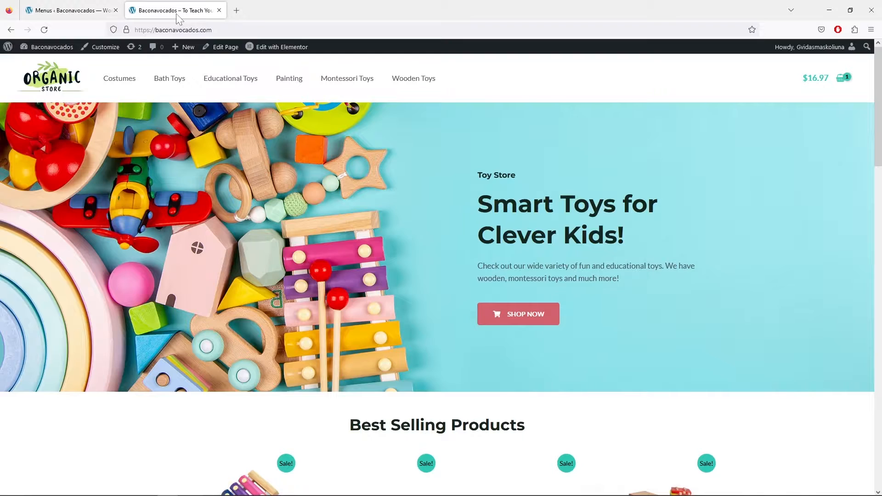
pyautogui.click(44, 30)
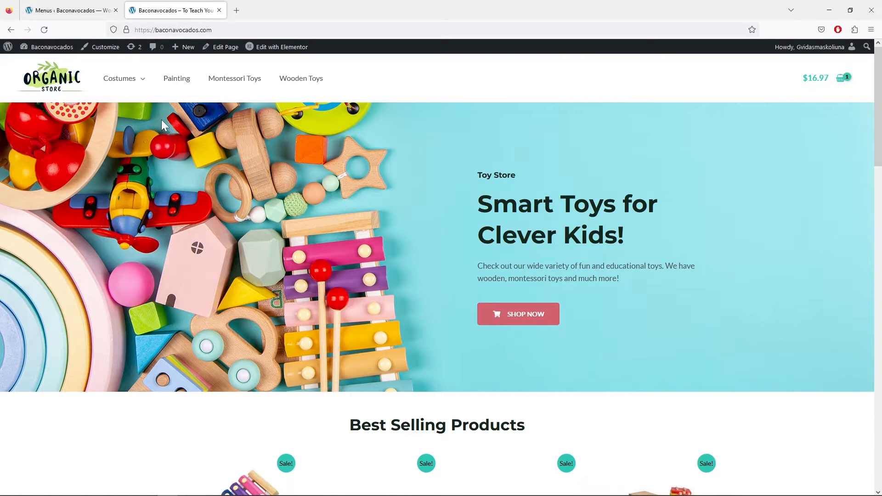
pyautogui.moveTo(144, 86)
pyautogui.press('F5')
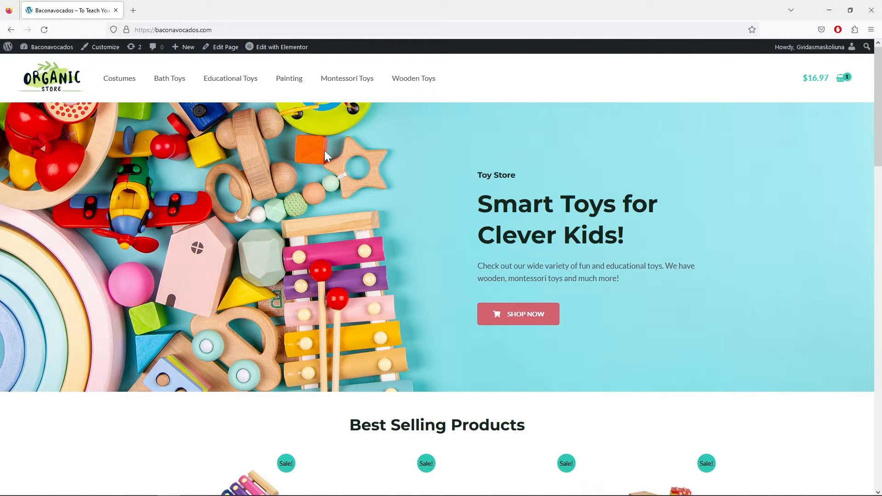
# Open the site Customizer and review the global Typography, Colors, Container and Buttons settings.
pyautogui.click(102, 47)
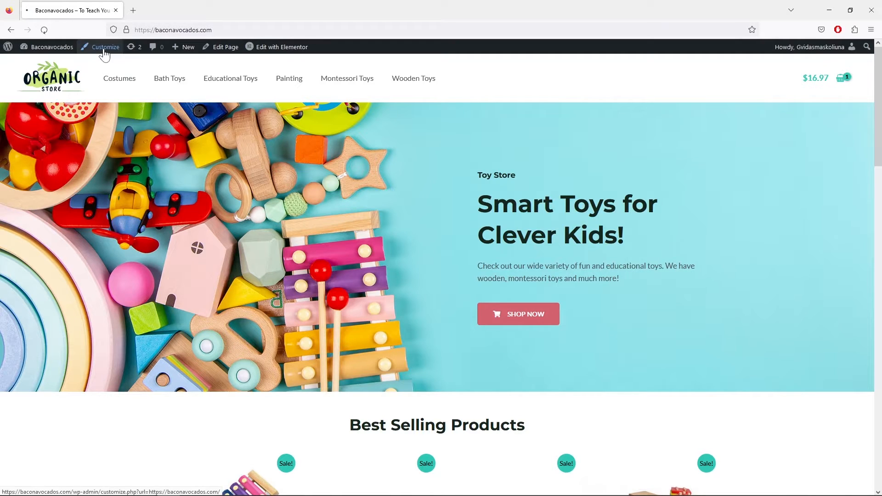
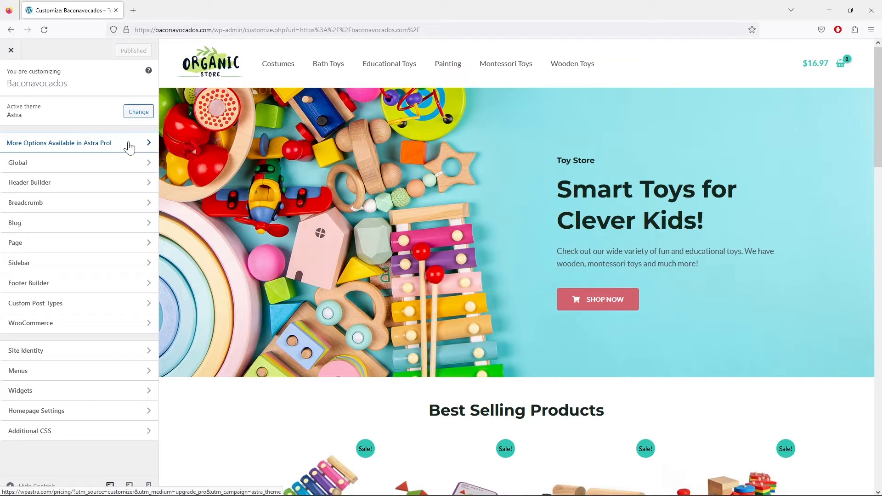
pyautogui.click(137, 171)
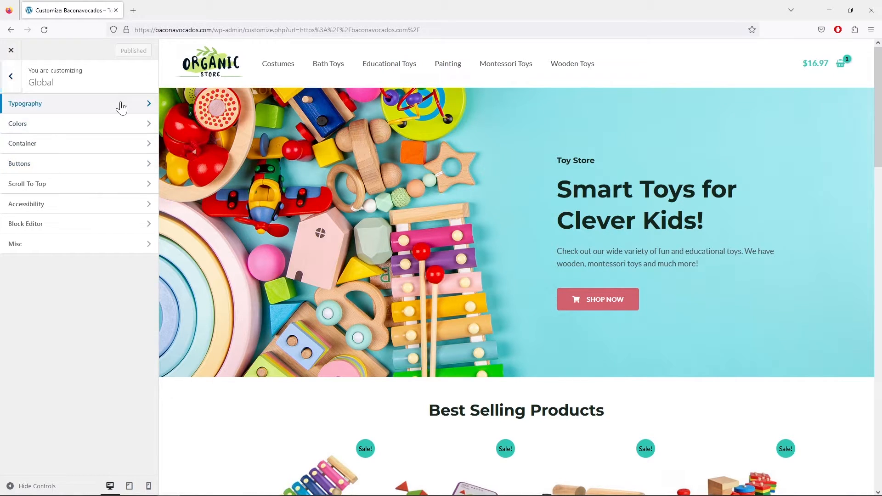
pyautogui.click(122, 105)
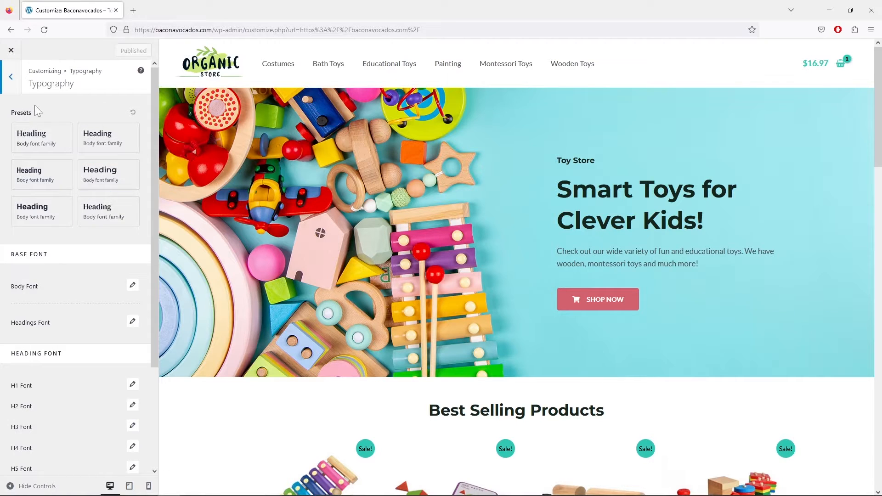
pyautogui.click(11, 79)
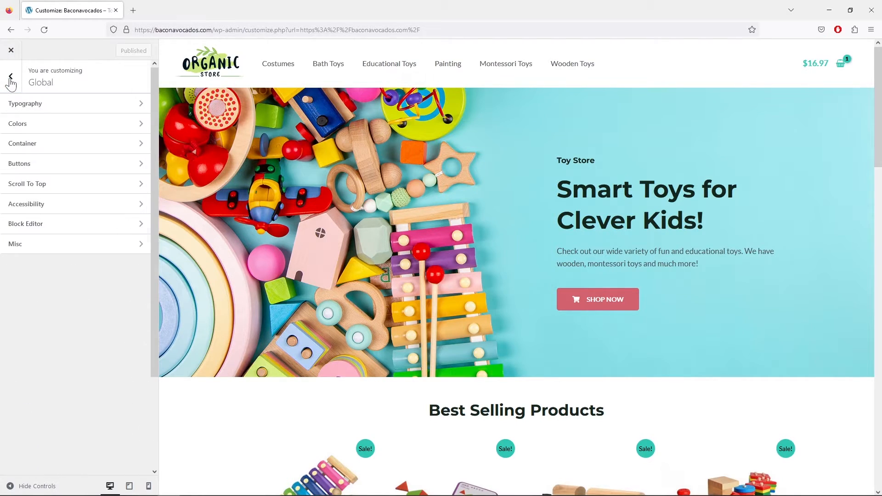
pyautogui.click(67, 123)
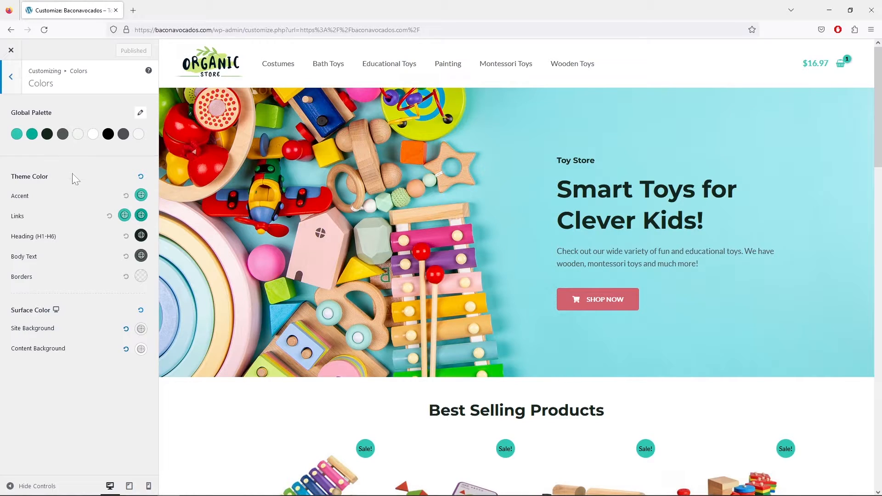
pyautogui.click(11, 84)
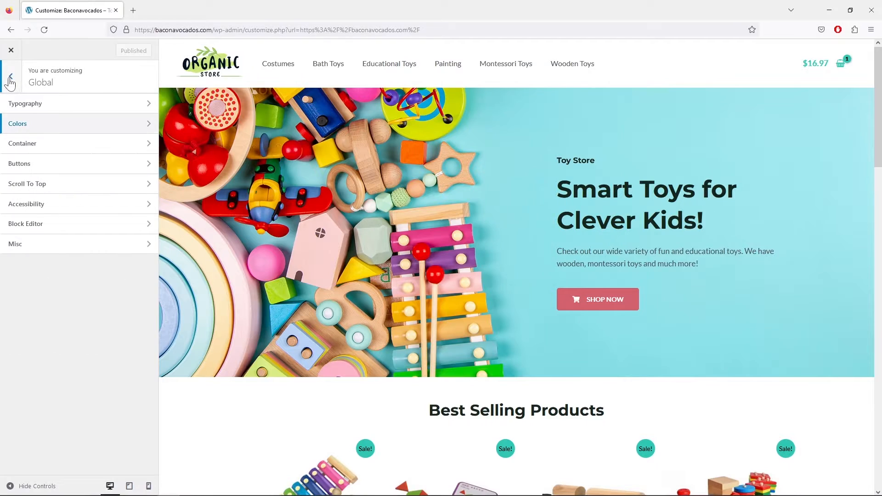
pyautogui.click(91, 145)
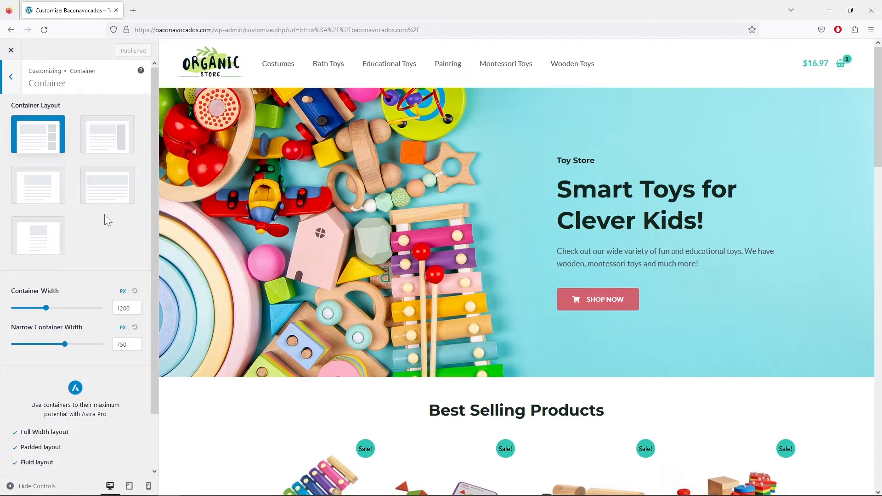
pyautogui.click(11, 78)
pyautogui.click(90, 164)
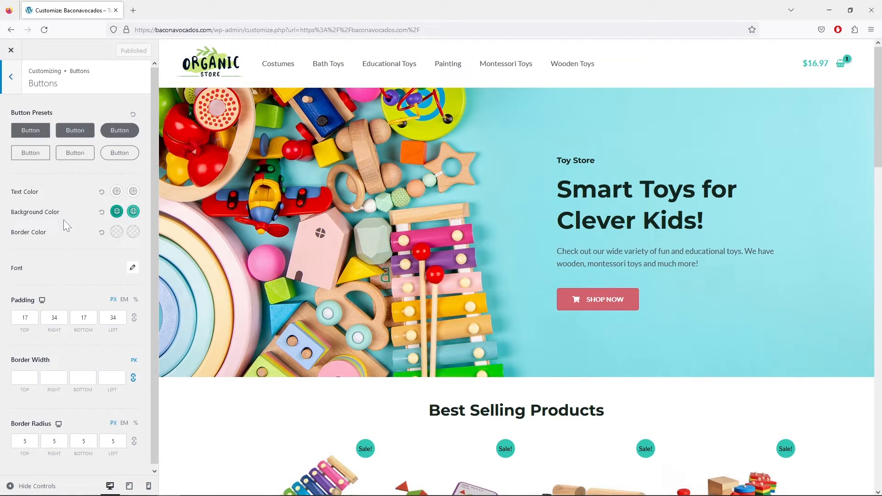
pyautogui.click(11, 77)
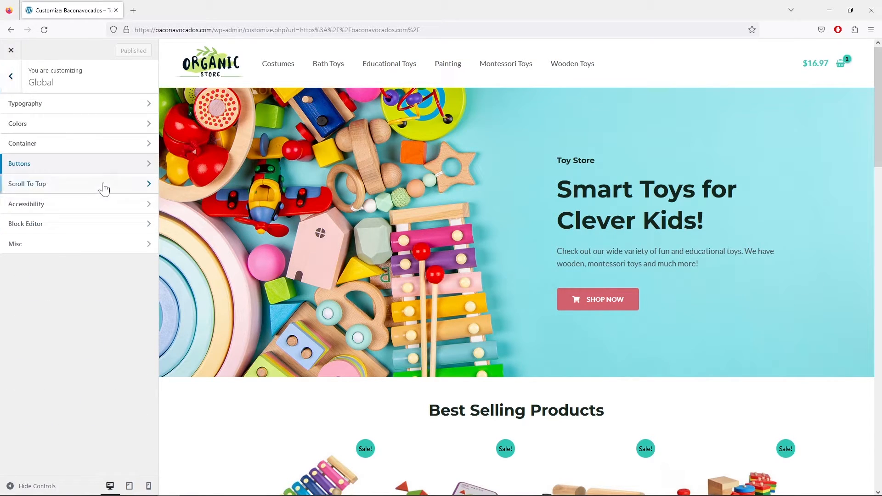
# Enable Scroll to Top, test its arrow from the footer in the preview, and disable the option again.
pyautogui.click(106, 187)
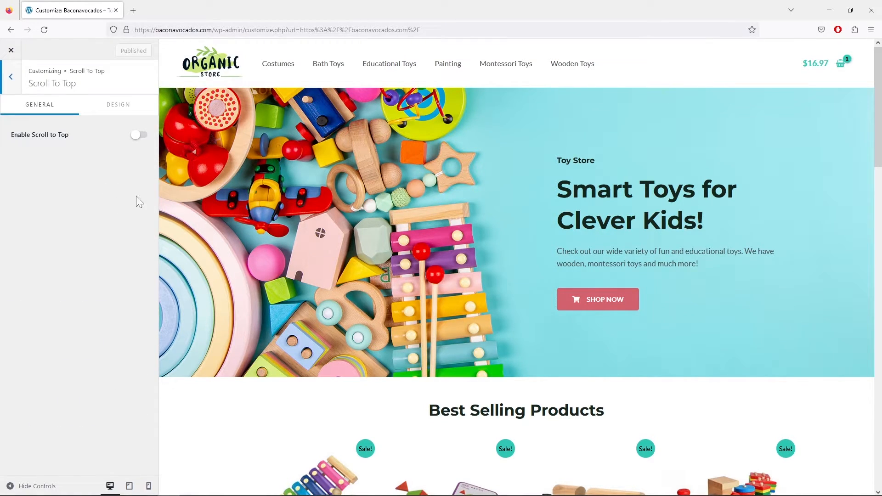
pyautogui.click(141, 134)
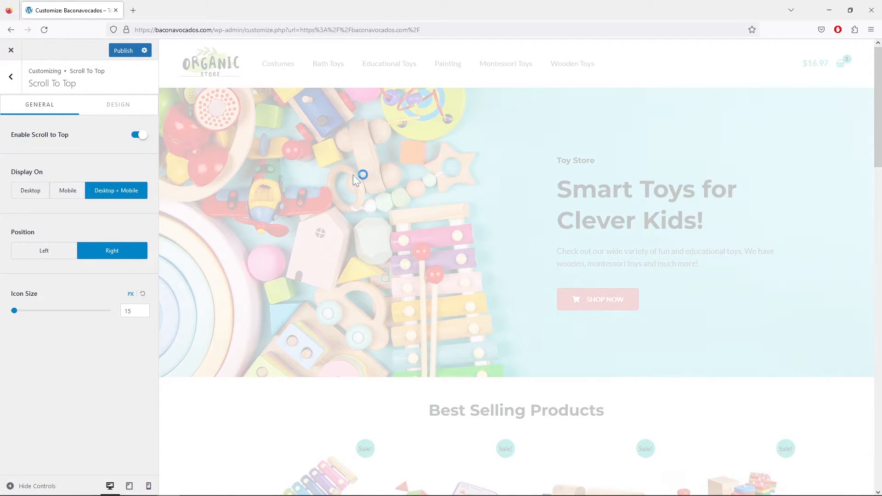
pyautogui.scroll(-8, 494, 221)
pyautogui.scroll(-12, 496, 224)
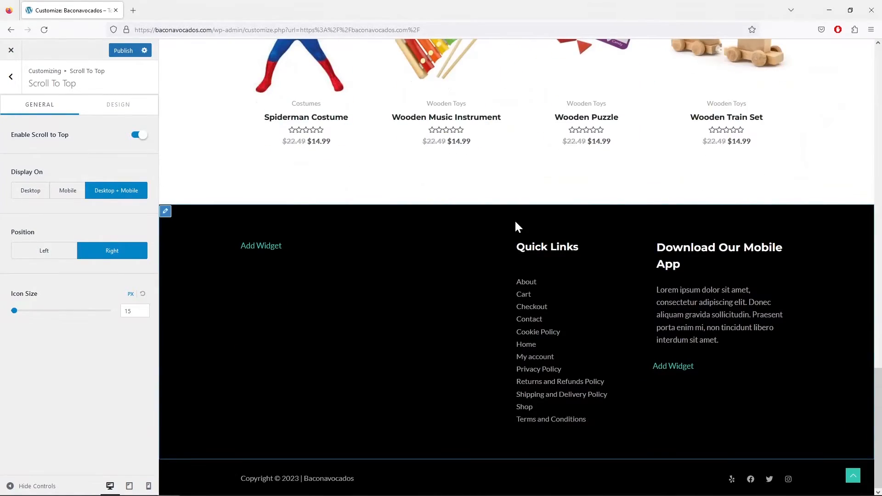
pyautogui.click(851, 477)
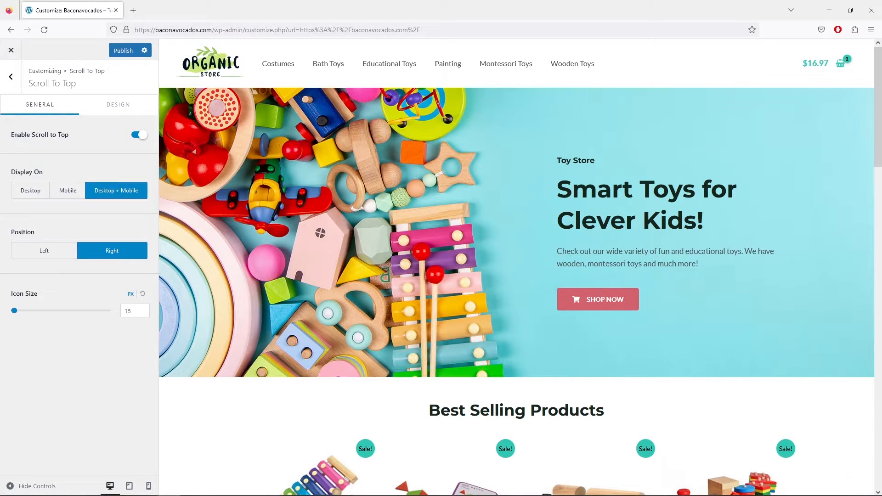
pyautogui.click(137, 135)
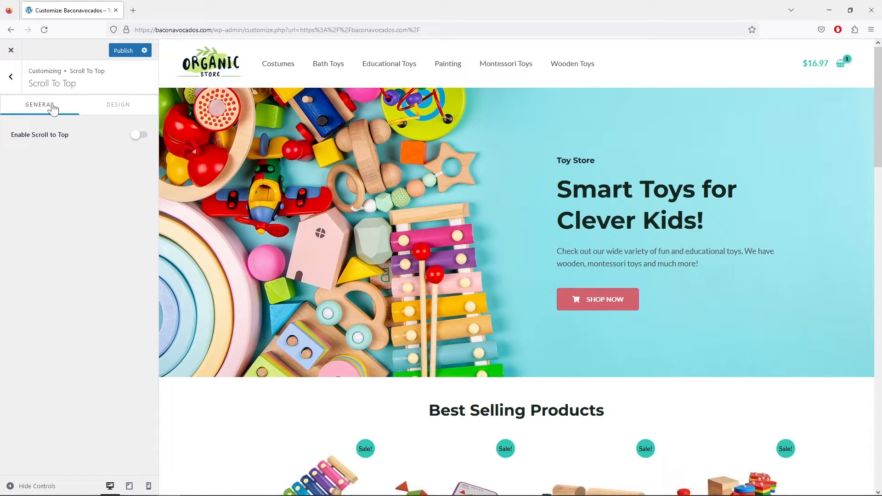
pyautogui.click(18, 84)
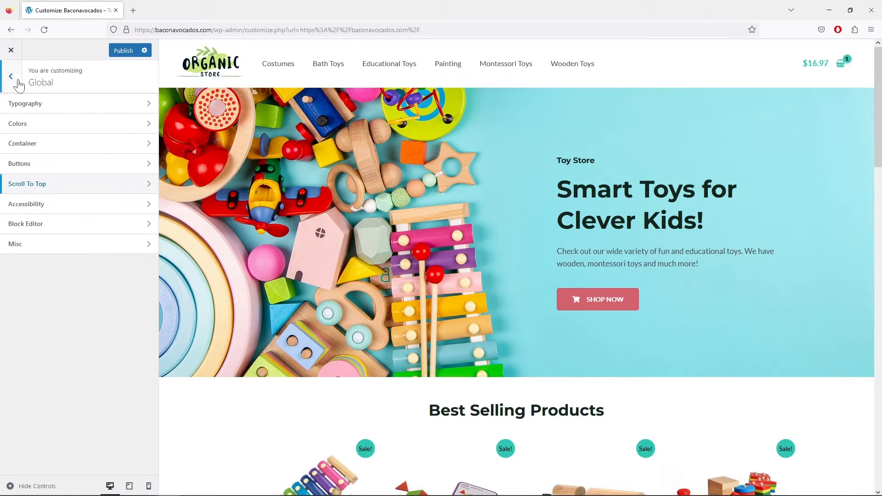
# Review the global Accessibility, Block Editor and Misc settings, and return to the main Customizer sections.
pyautogui.click(107, 205)
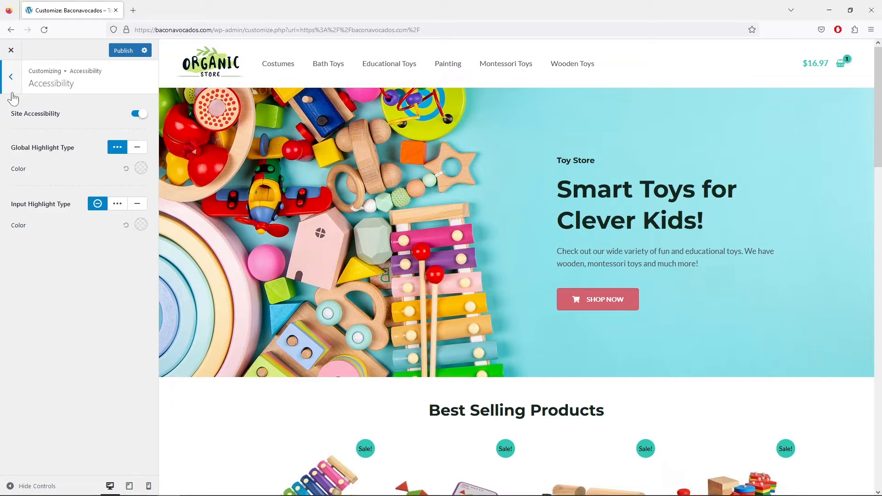
pyautogui.click(11, 76)
pyautogui.click(101, 227)
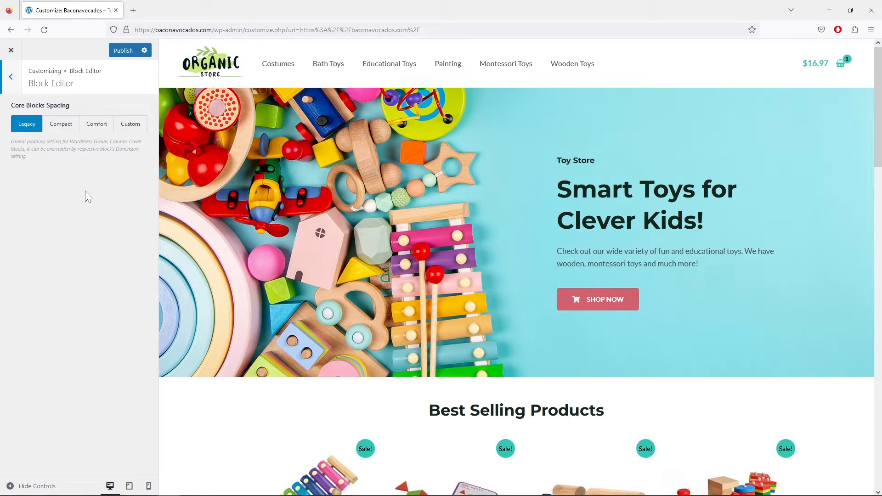
pyautogui.click(10, 77)
pyautogui.click(109, 246)
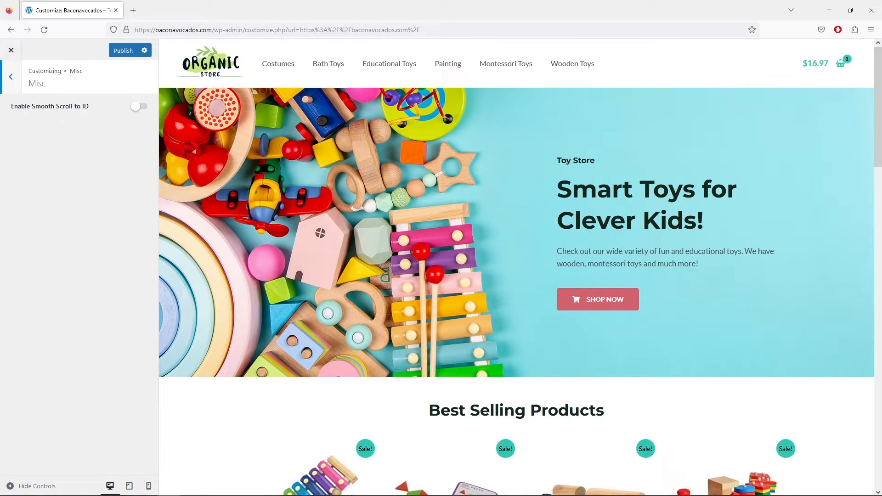
pyautogui.click(11, 76)
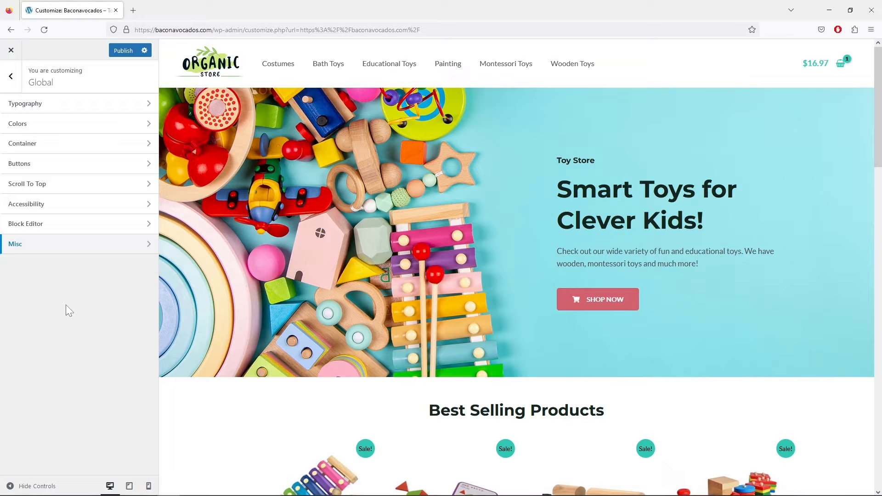
pyautogui.click(11, 76)
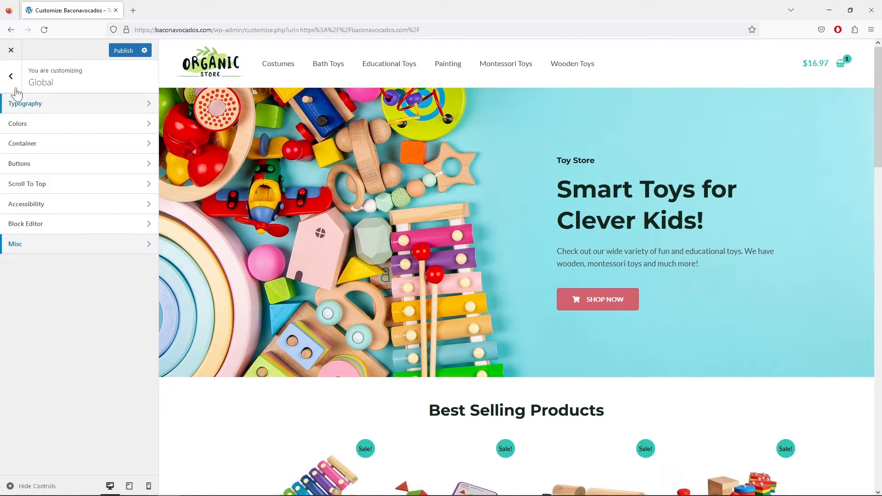
# Examine the Header Builder layout and look over the home page preview from header to footer.
pyautogui.click(115, 184)
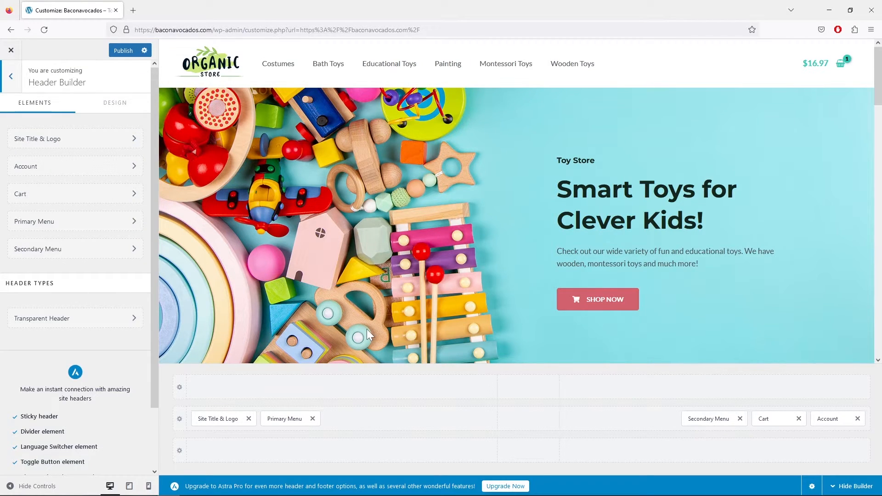
pyautogui.click(11, 77)
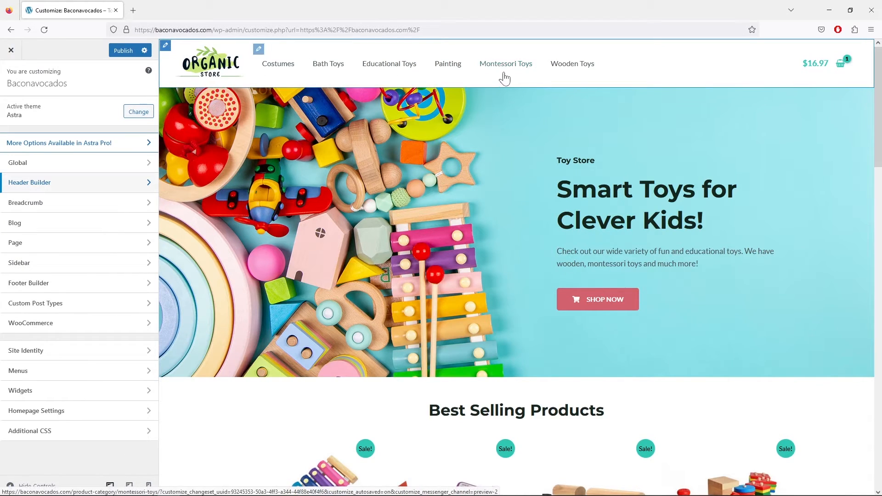
pyautogui.scroll(-20, 635, 157)
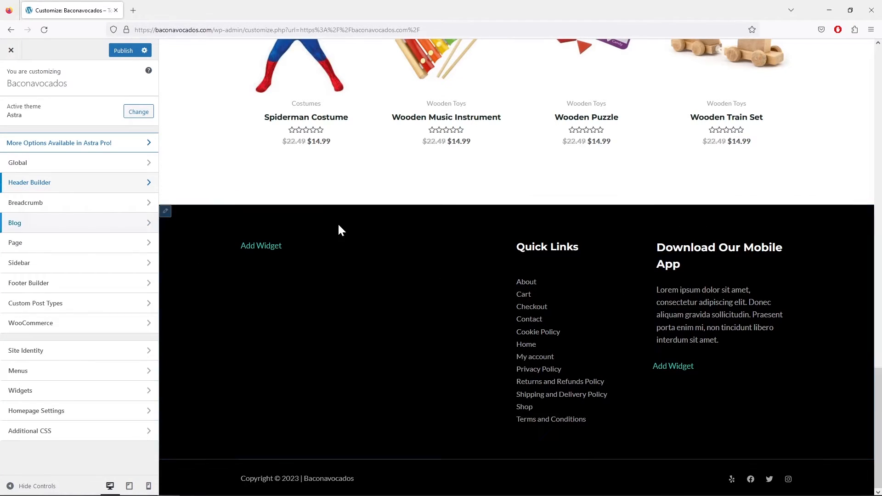
pyautogui.scroll(20, 340, 225)
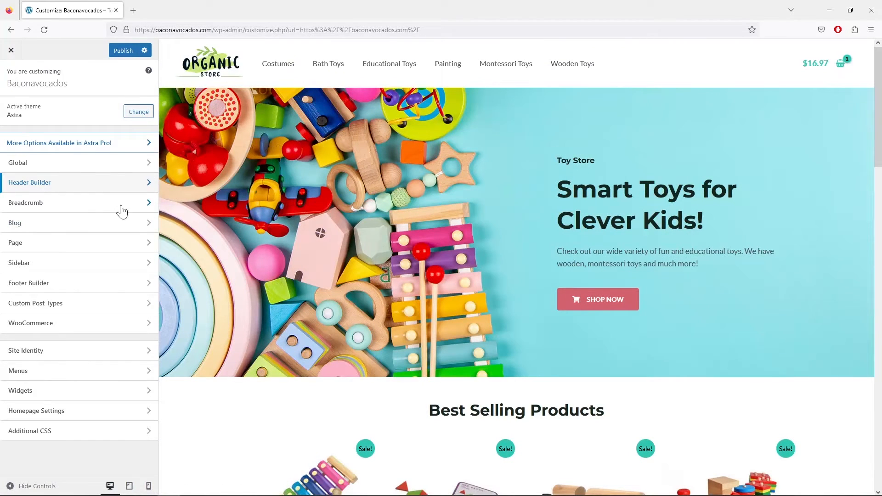
# Open the Breadcrumb settings and load the Wooden Music Instrument product page in the preview.
pyautogui.click(92, 202)
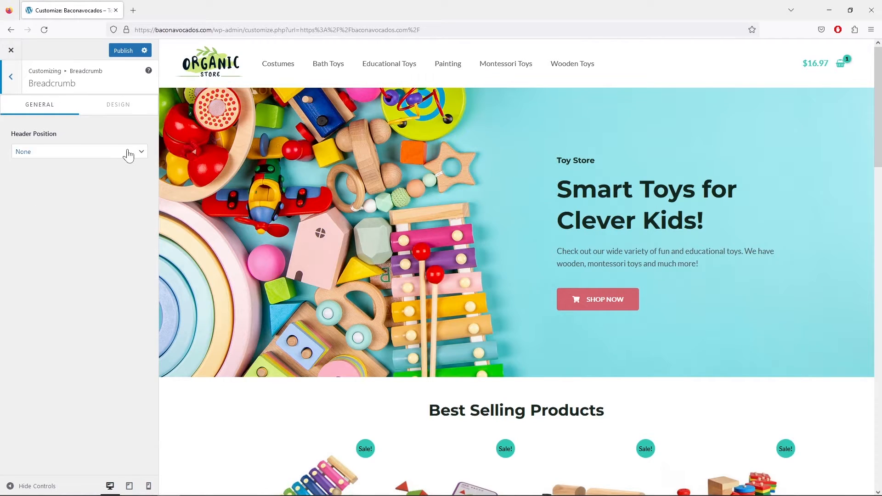
pyautogui.scroll(-4, 318, 232)
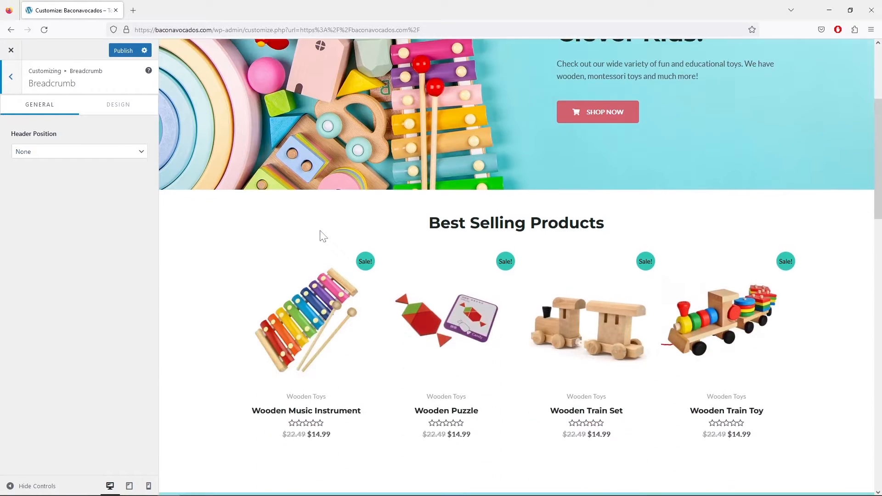
pyautogui.click(327, 289)
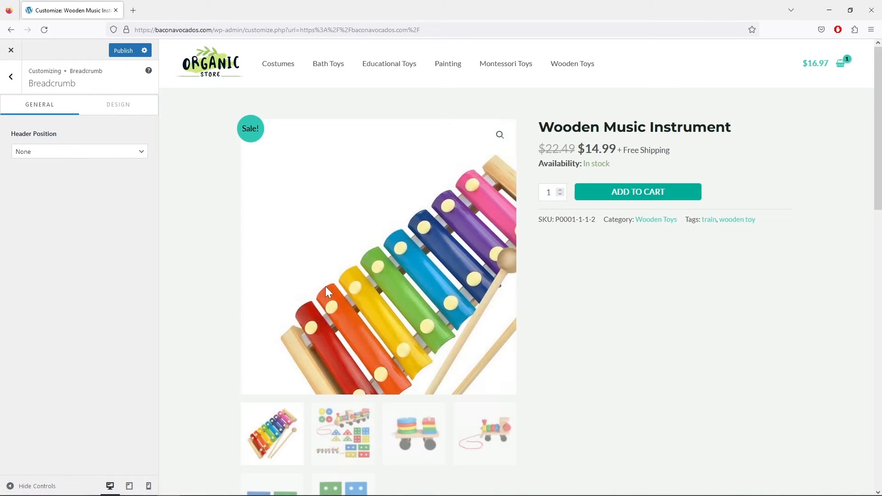
# Try the Inside header position for the breadcrumb on the product page, and set it back to None.
pyautogui.click(138, 152)
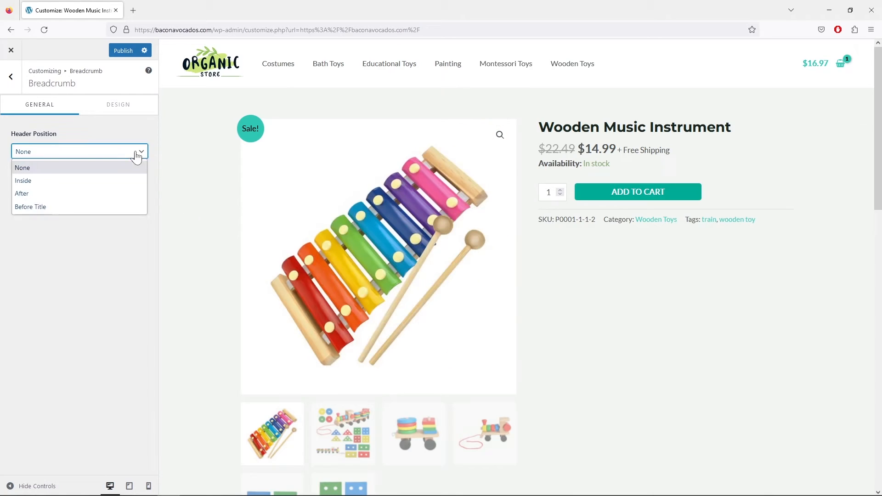
pyautogui.click(94, 181)
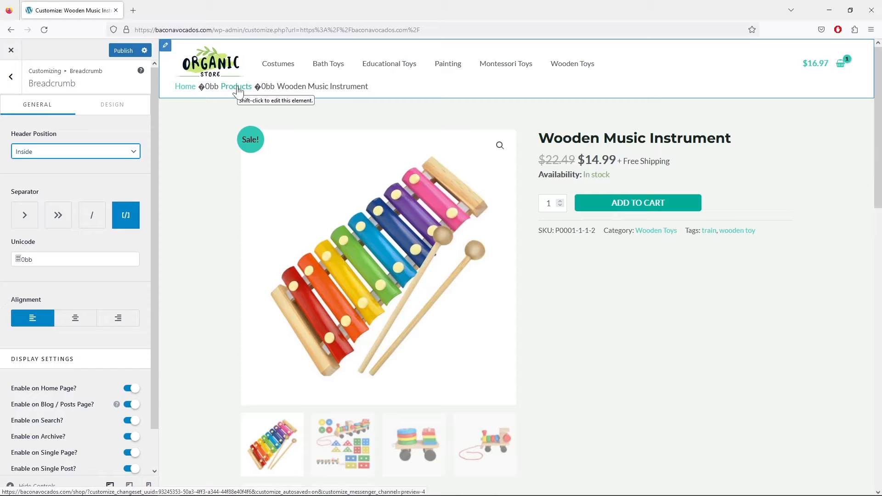
pyautogui.click(111, 153)
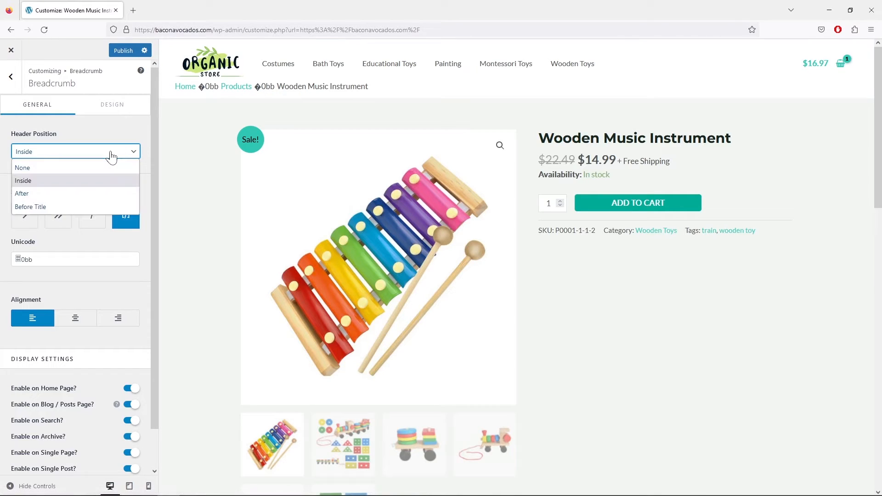
pyautogui.click(107, 168)
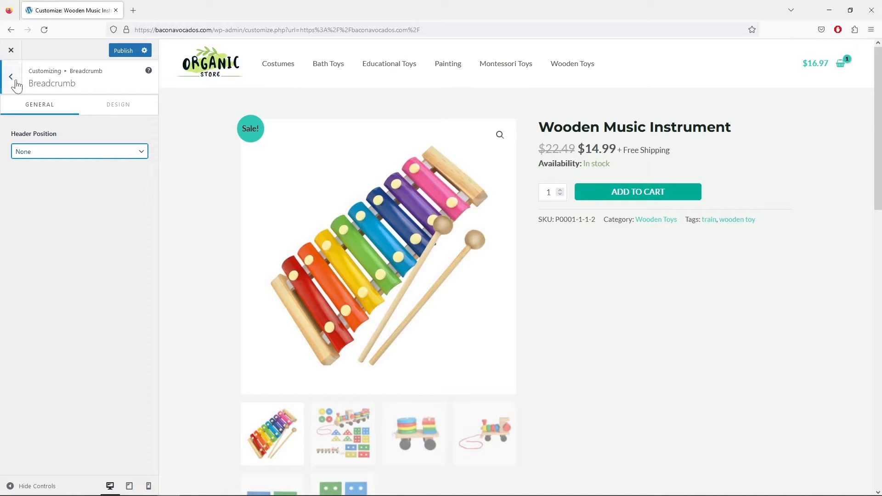
pyautogui.click(13, 81)
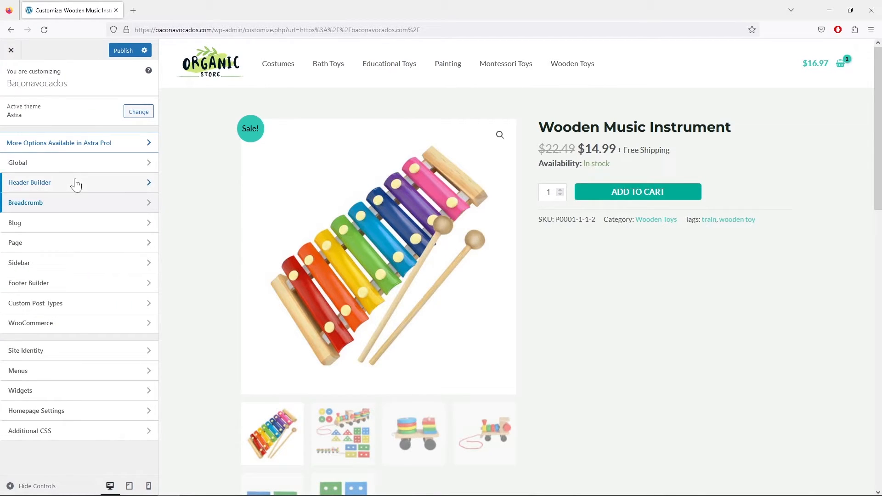
# Set the global Site Background color to the white palette color and check it along the product page preview.
pyautogui.click(89, 164)
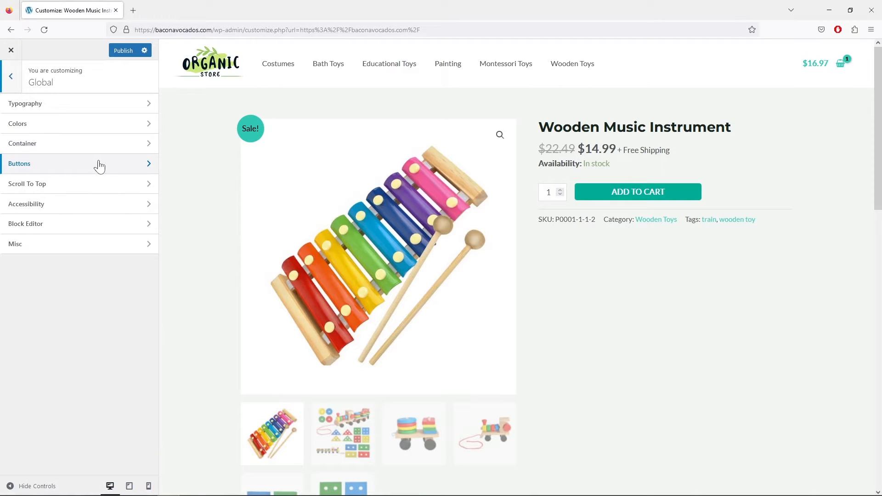
pyautogui.click(117, 131)
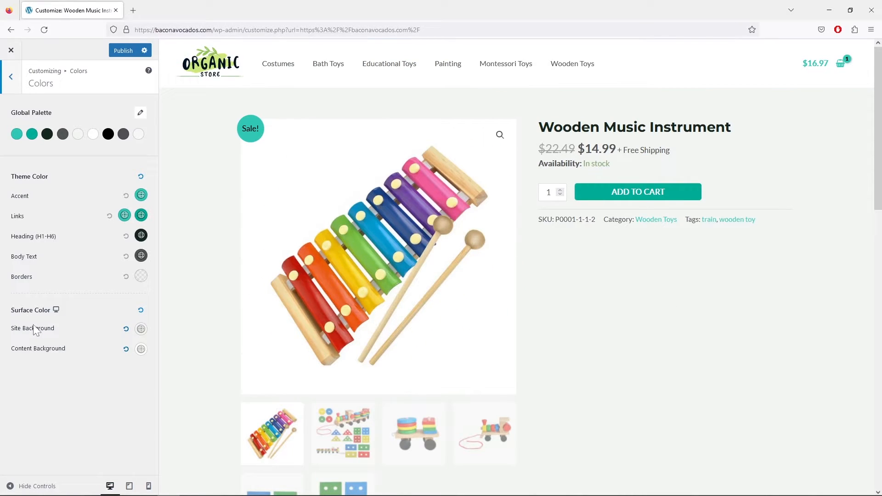
pyautogui.click(141, 329)
pyautogui.click(88, 376)
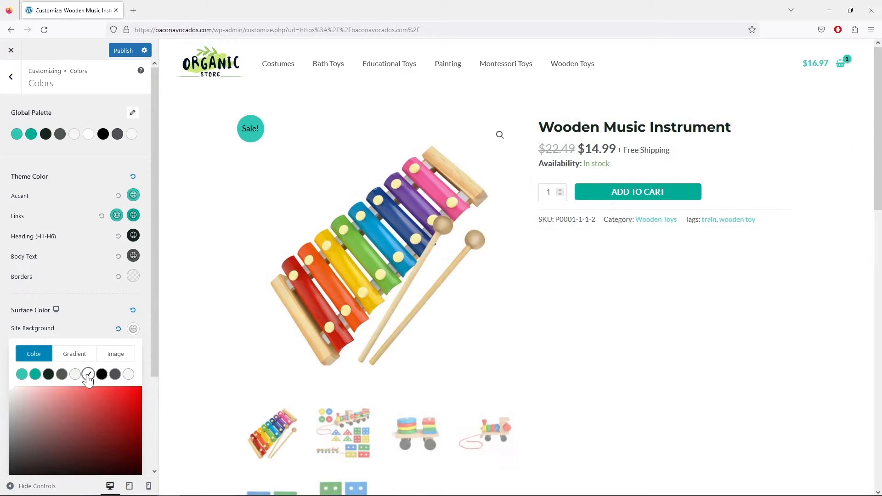
pyautogui.click(98, 308)
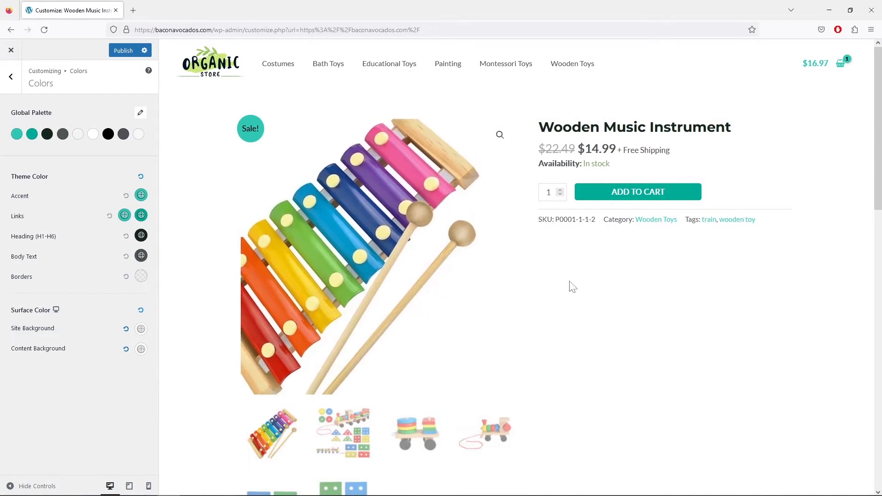
pyautogui.scroll(-15, 643, 303)
pyautogui.scroll(15, 641, 299)
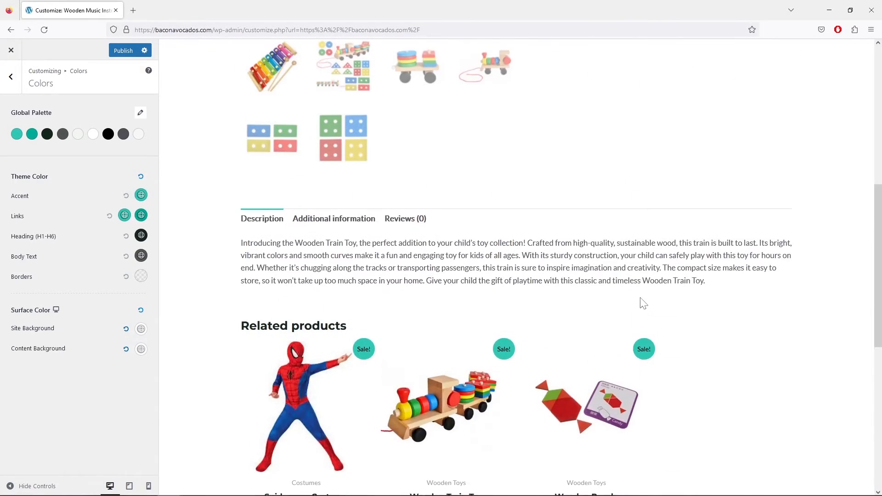
pyautogui.click(10, 79)
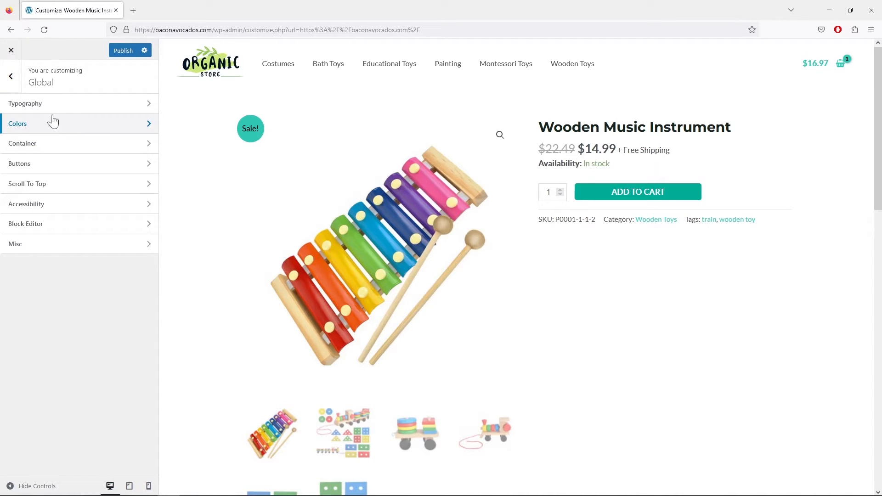
pyautogui.click(11, 80)
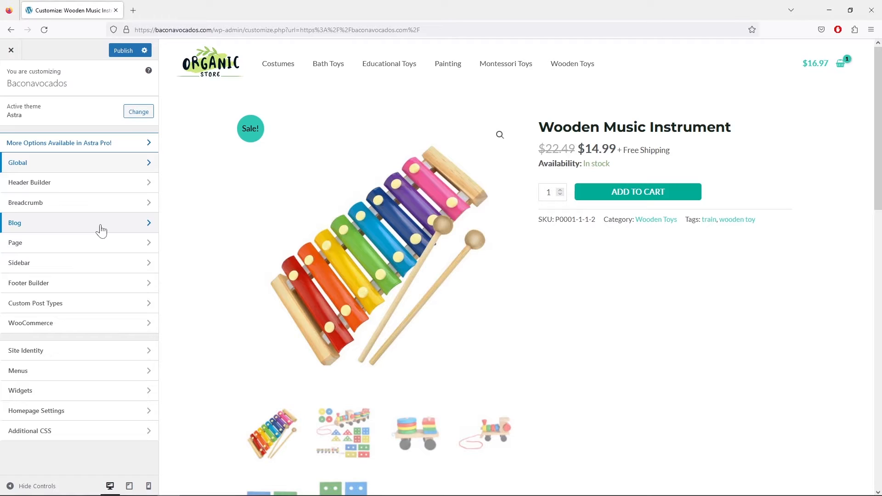
# Review the Page settings for title, container layout and sidebar layout, and return to the main Customizer sections.
pyautogui.click(111, 247)
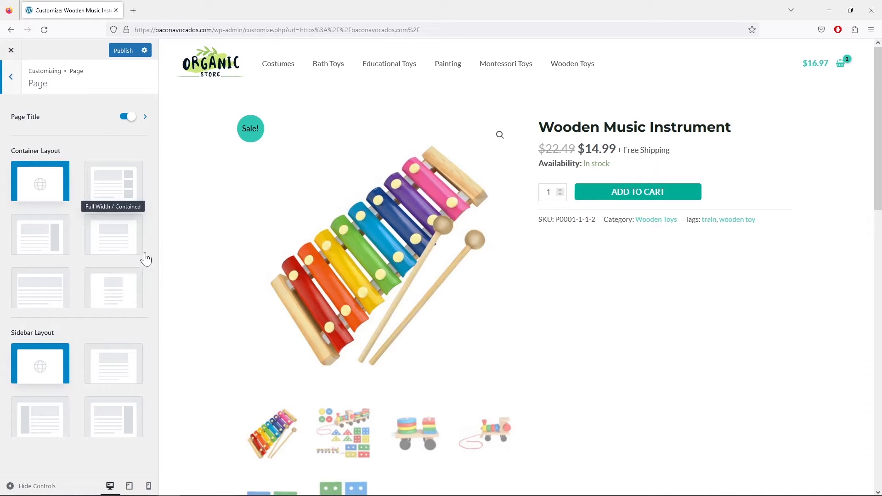
pyautogui.scroll(-15, 422, 235)
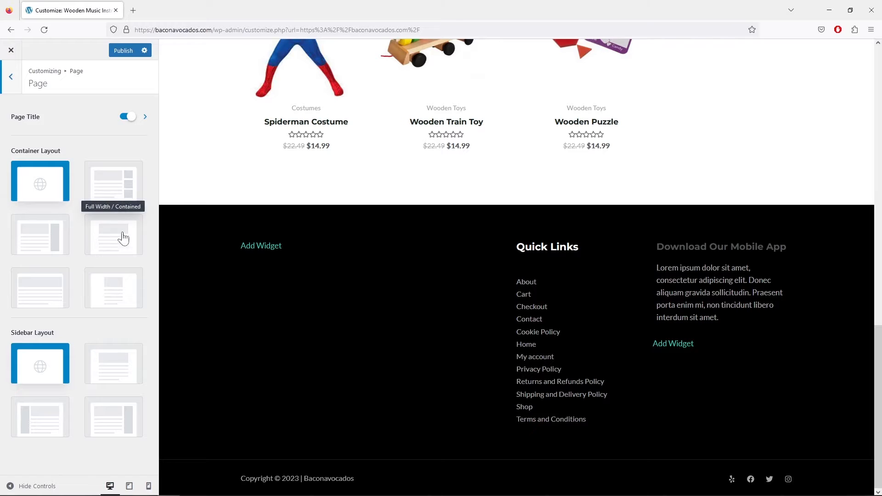
pyautogui.click(11, 77)
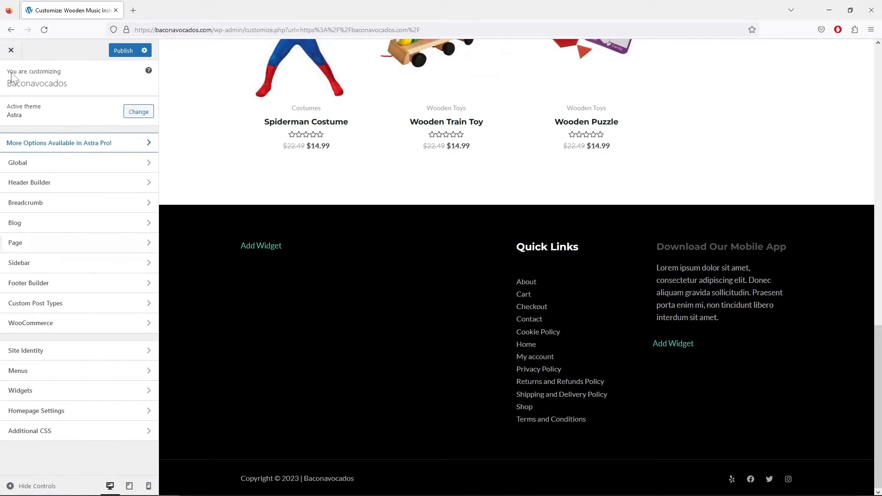
# Try the right sidebar as the default Sidebar layout on the product page, and switch back to No Sidebar.
pyautogui.click(75, 267)
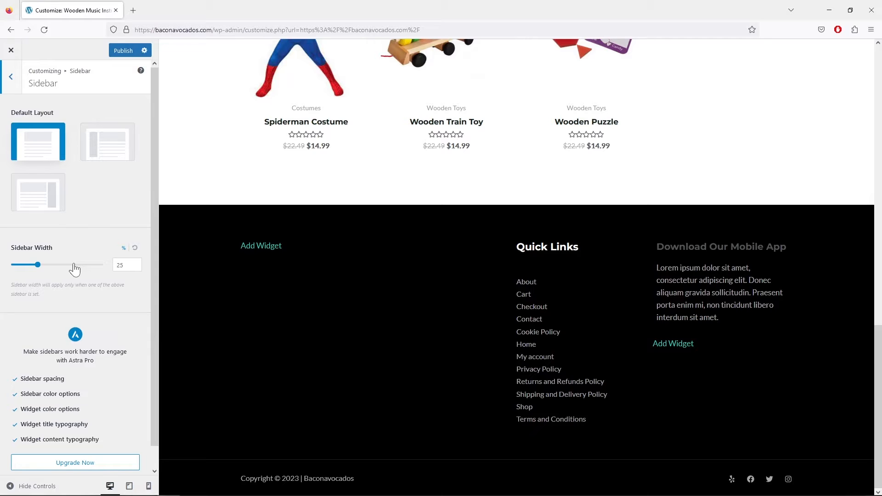
pyautogui.scroll(7, 375, 225)
pyautogui.scroll(10, 376, 224)
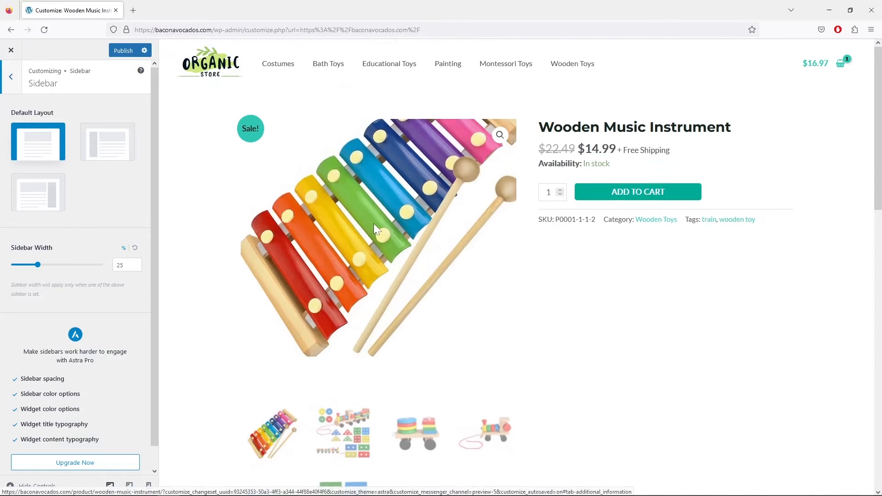
pyautogui.click(38, 197)
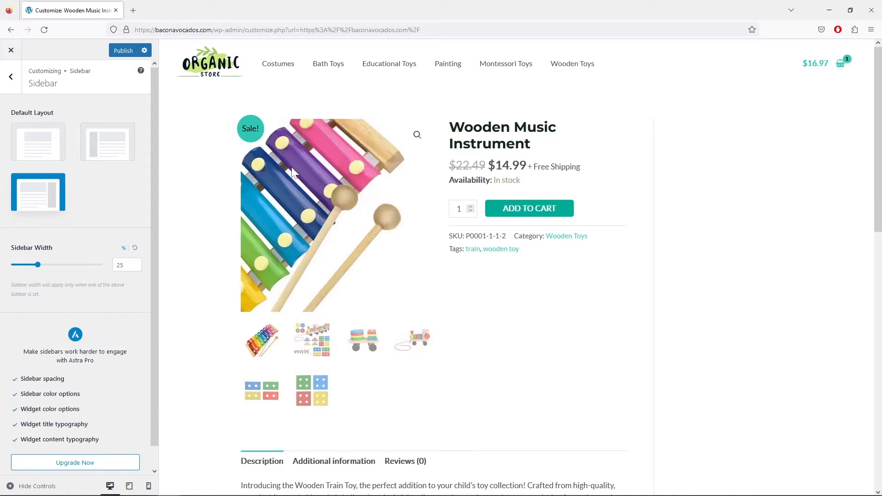
pyautogui.click(35, 144)
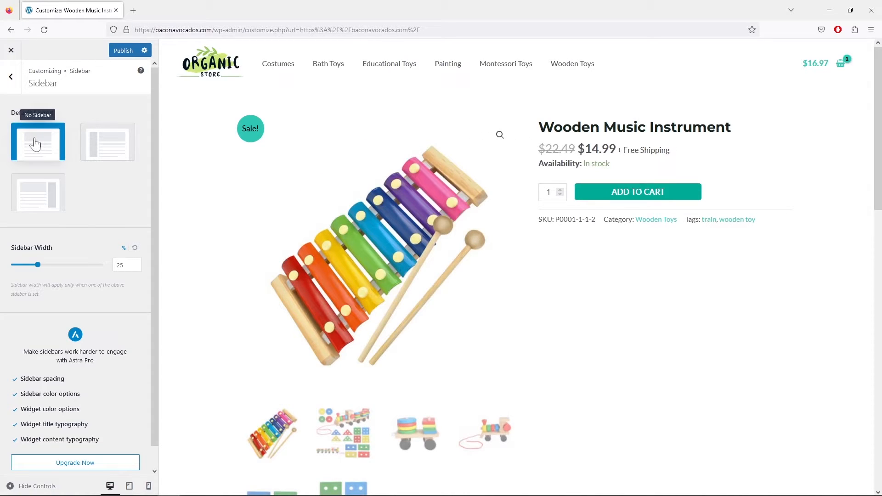
pyautogui.click(10, 77)
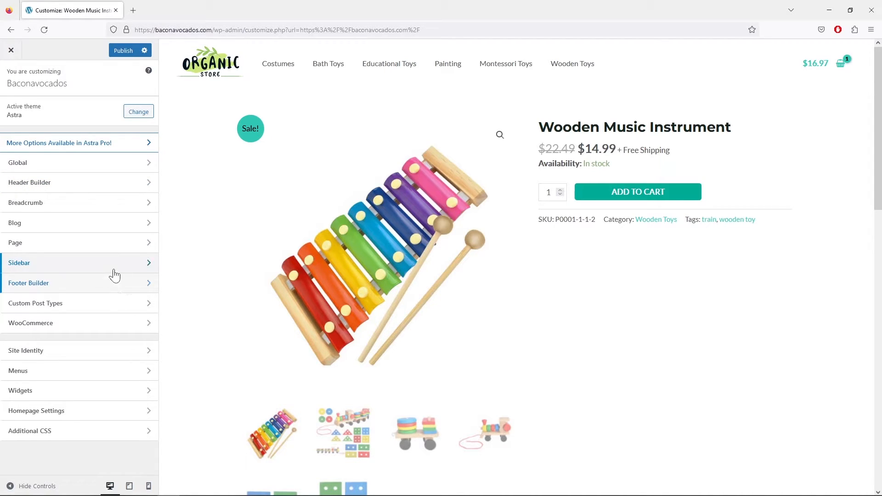
# Review the Archive Steps layout options under Custom Post Types, and return to the main Customizer sections.
pyautogui.click(123, 304)
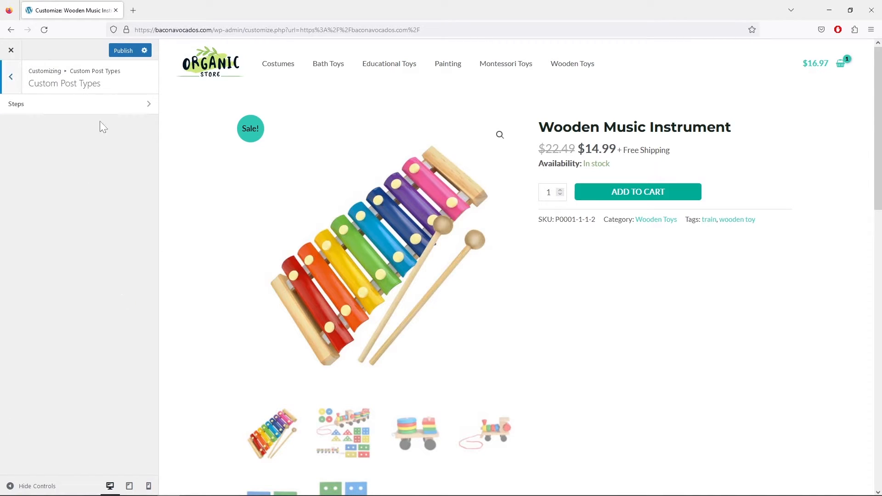
pyautogui.click(119, 106)
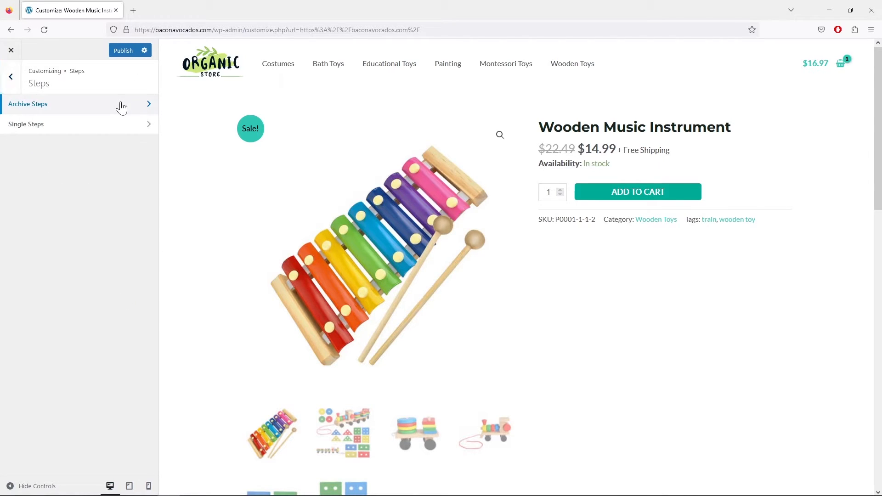
pyautogui.click(120, 105)
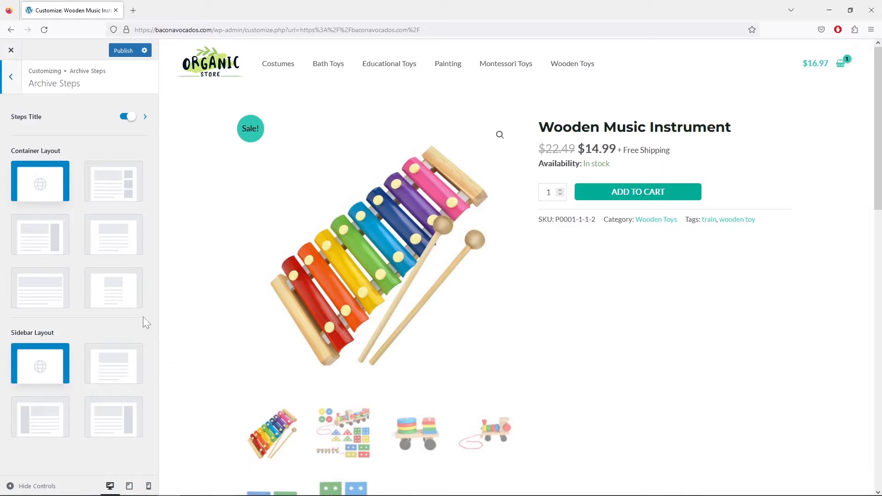
pyautogui.click(11, 87)
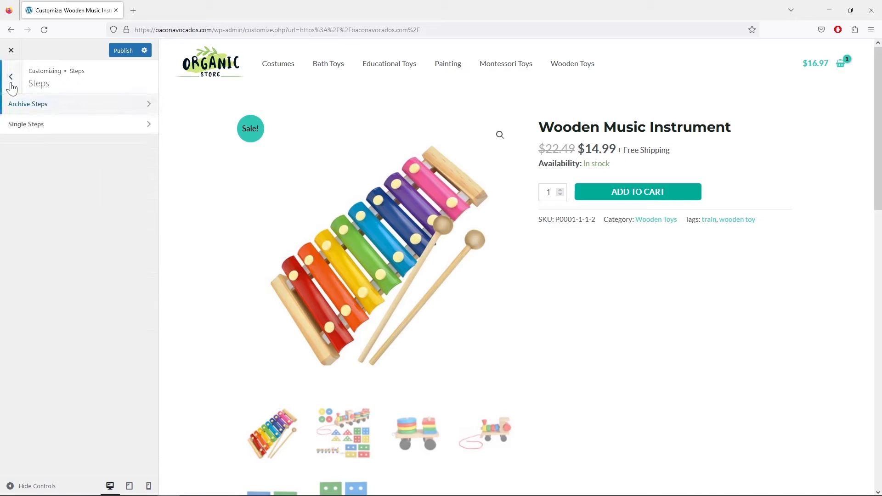
pyautogui.click(10, 78)
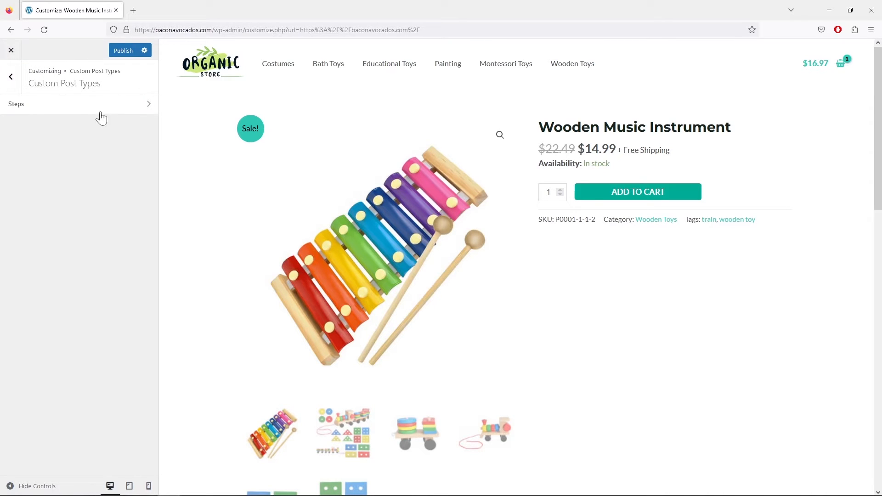
pyautogui.click(10, 79)
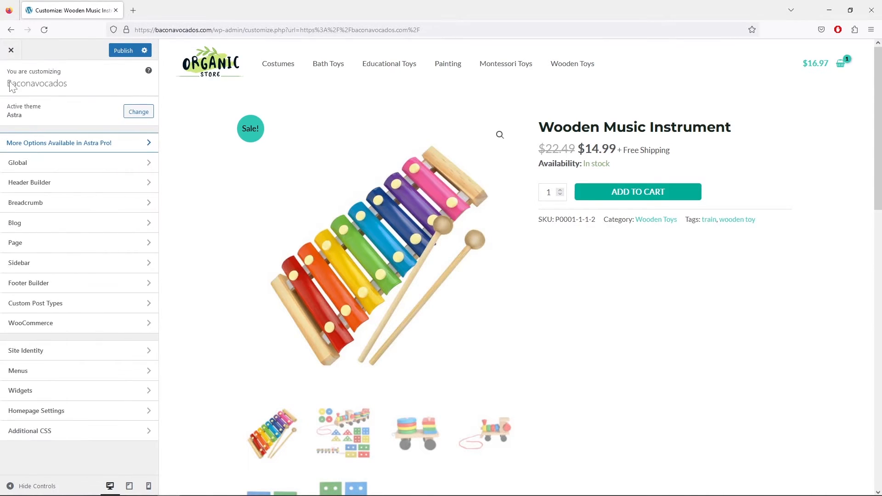
# Review the WooCommerce General layouts, and open the Product Catalog settings to look over the shop page preview.
pyautogui.click(122, 324)
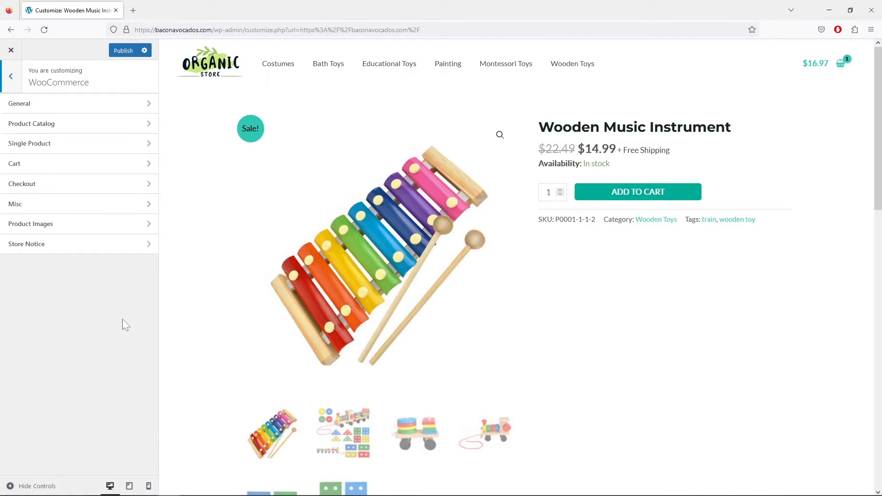
pyautogui.click(128, 104)
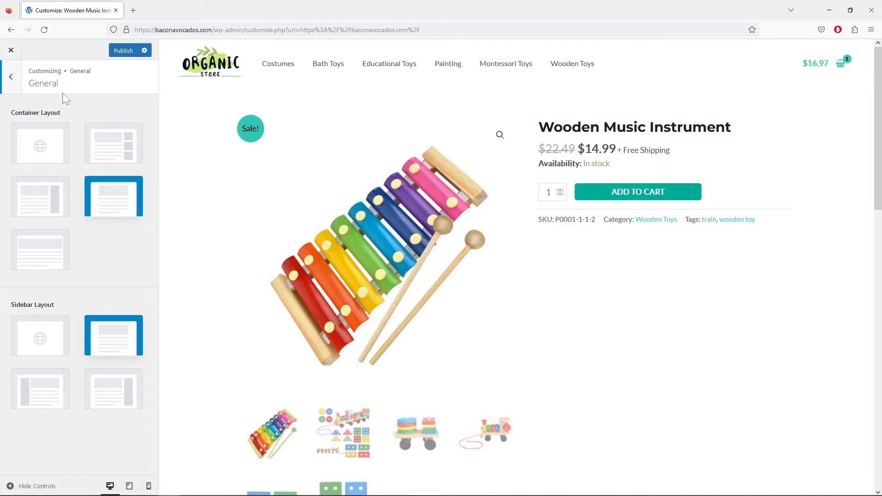
pyautogui.click(13, 79)
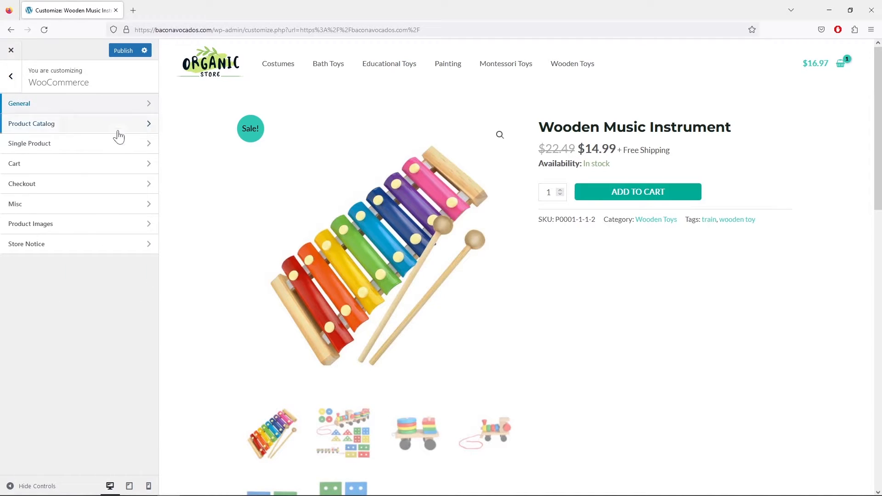
pyautogui.click(129, 128)
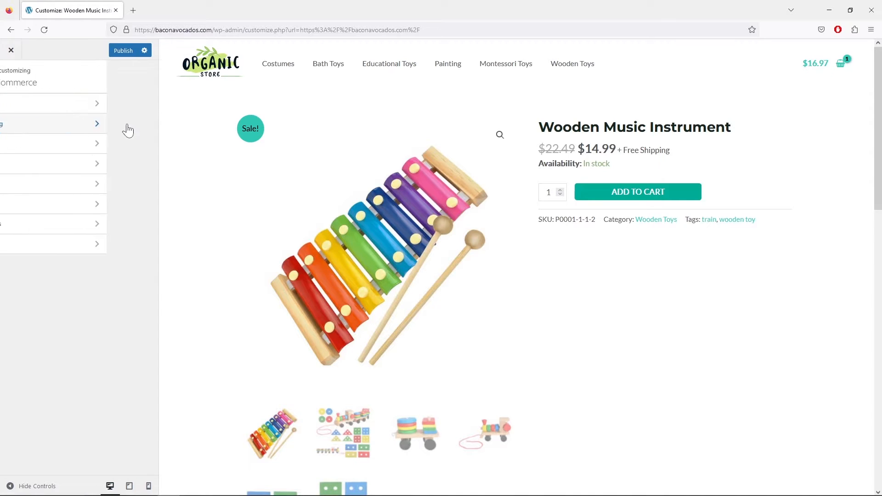
pyautogui.scroll(-2, 290, 195)
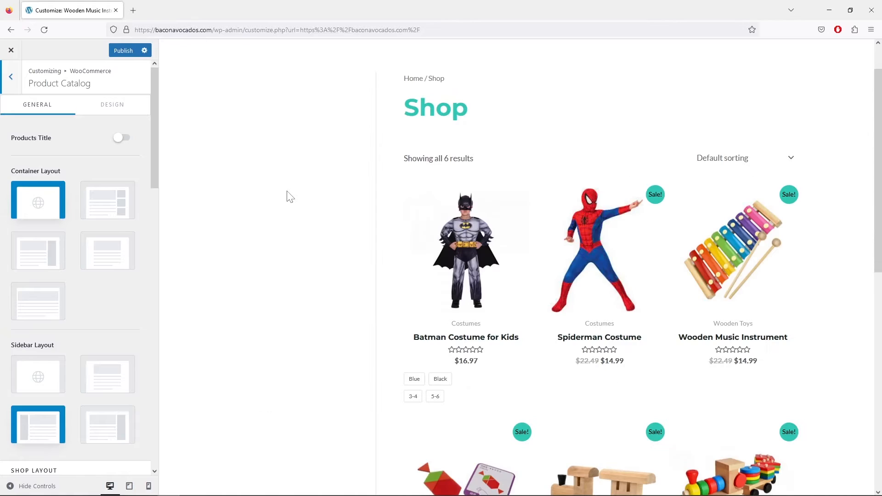
pyautogui.scroll(2, 552, 220)
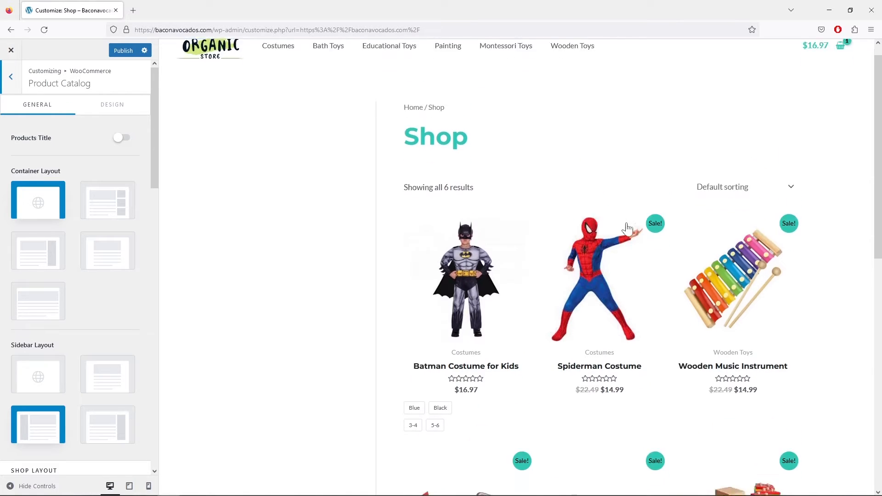
# Try hiding Price and showing Add To Cart in the Product Catalog's shop card structure, and restore both elements.
pyautogui.scroll(-10, 651, 237)
pyautogui.scroll(8, 650, 236)
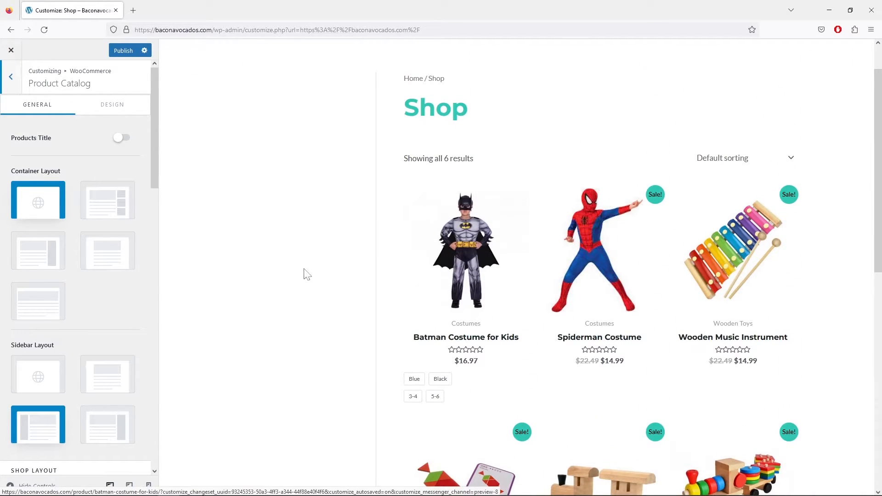
pyautogui.scroll(-5, 114, 221)
pyautogui.scroll(-5, 118, 225)
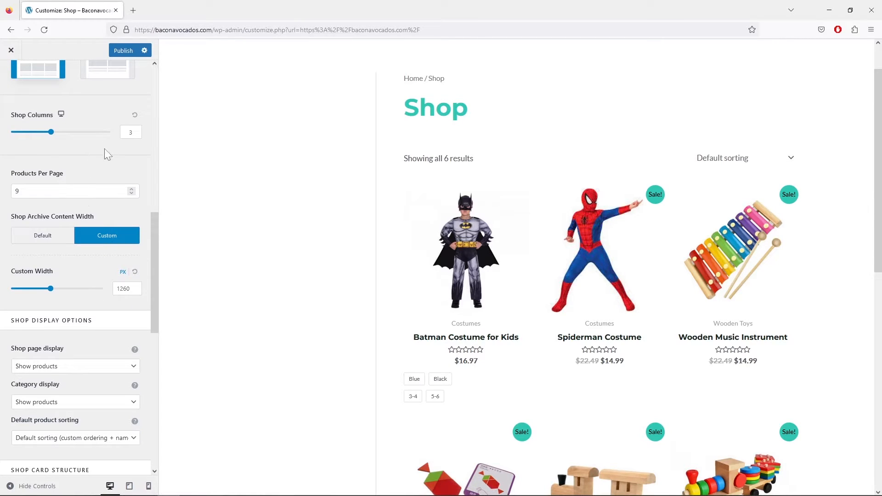
pyautogui.scroll(-3, 133, 206)
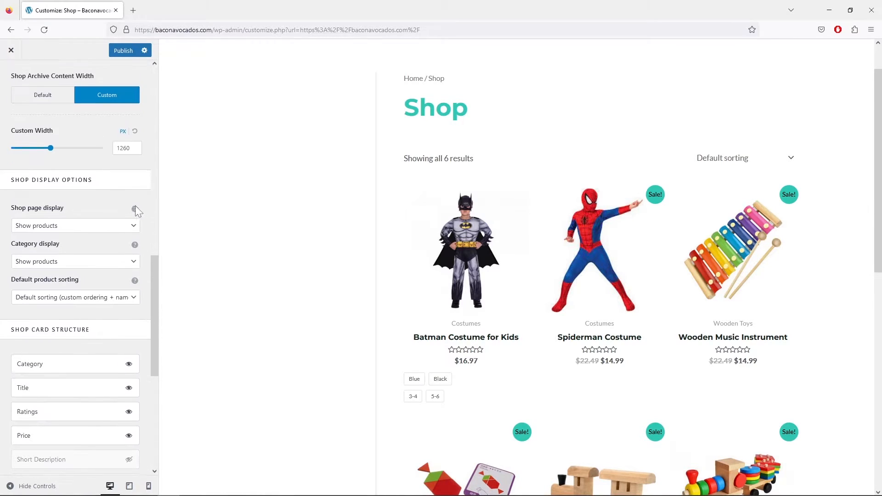
pyautogui.scroll(-4, 134, 230)
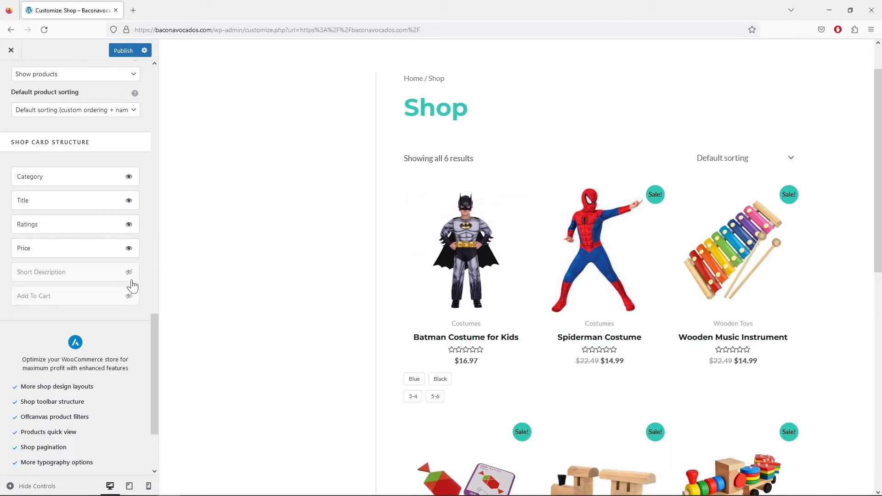
pyautogui.click(129, 249)
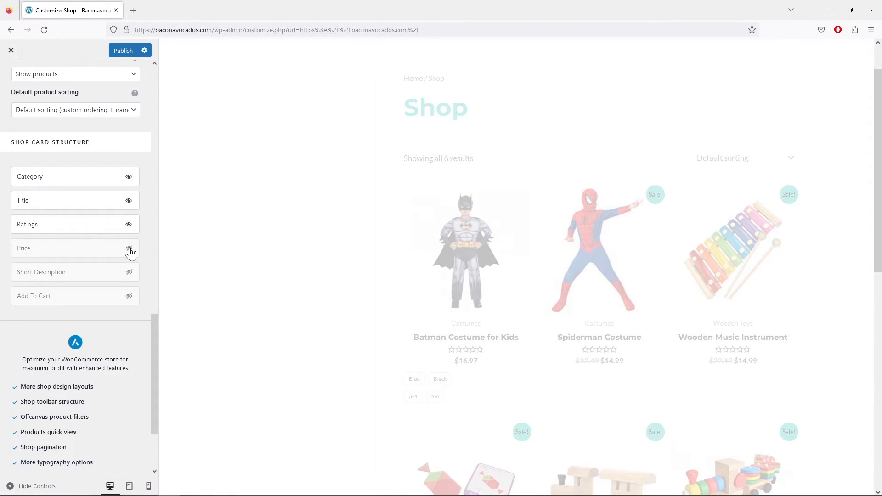
pyautogui.click(129, 251)
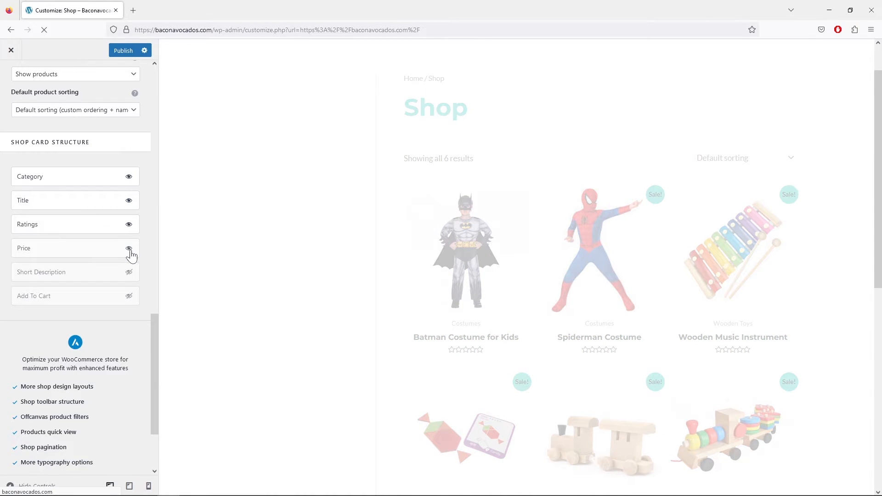
pyautogui.click(129, 298)
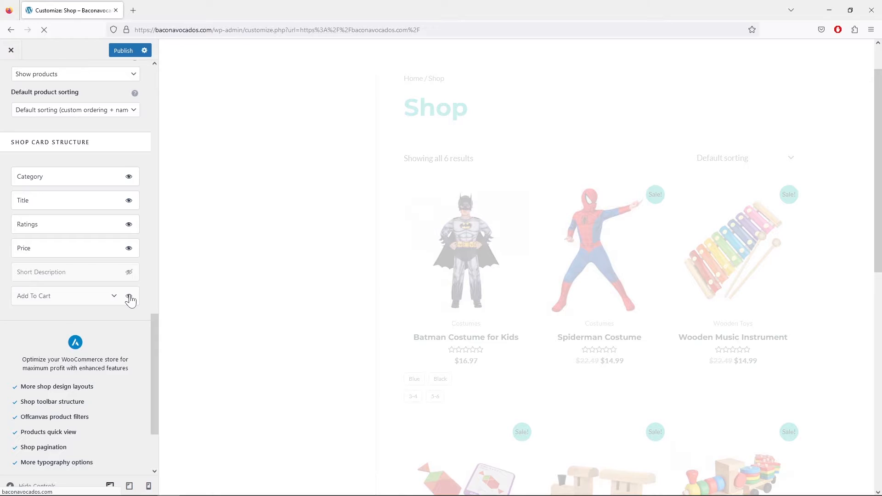
pyautogui.click(130, 298)
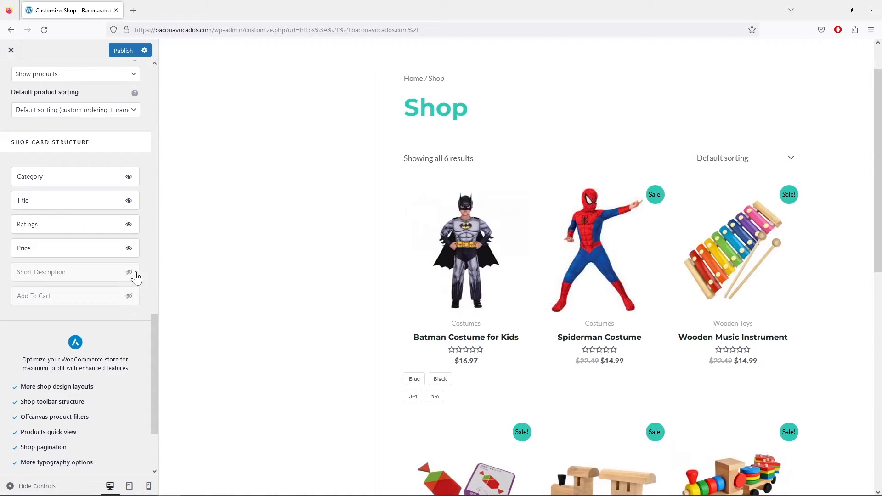
# Review the Product Catalog design settings for shop card styling, and return to the WooCommerce sections.
pyautogui.scroll(6, 136, 248)
pyautogui.scroll(10, 138, 244)
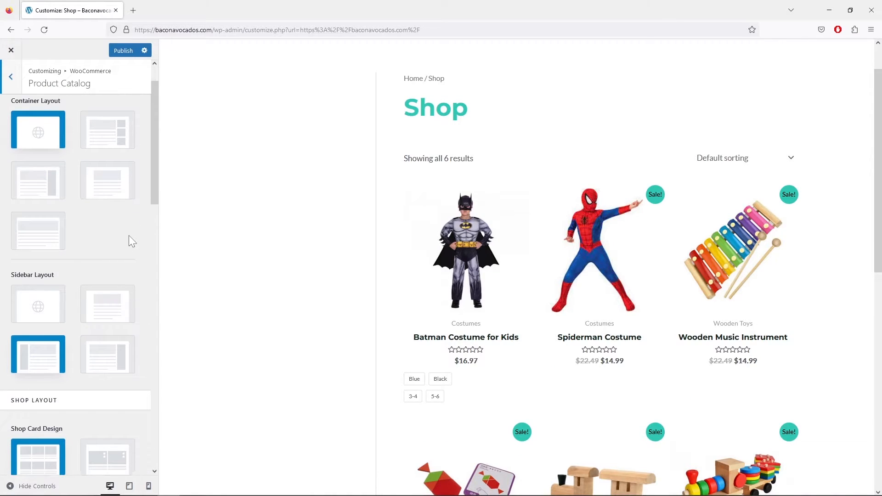
pyautogui.click(11, 79)
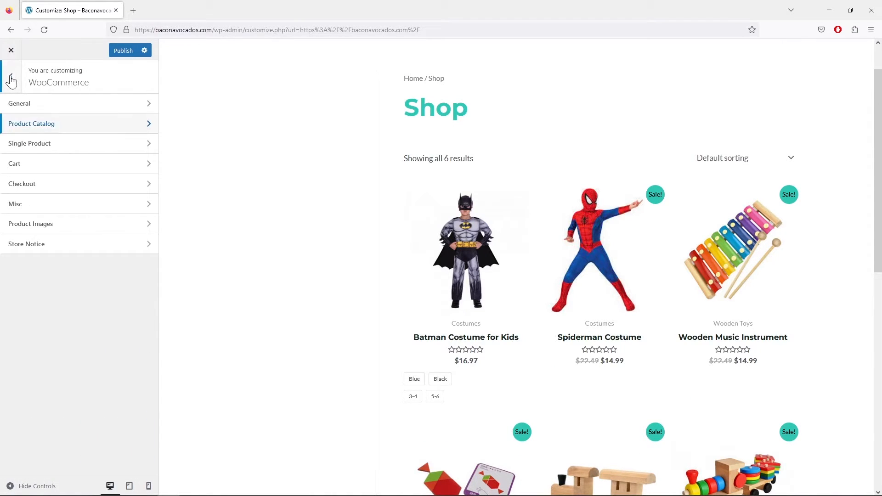
pyautogui.click(92, 131)
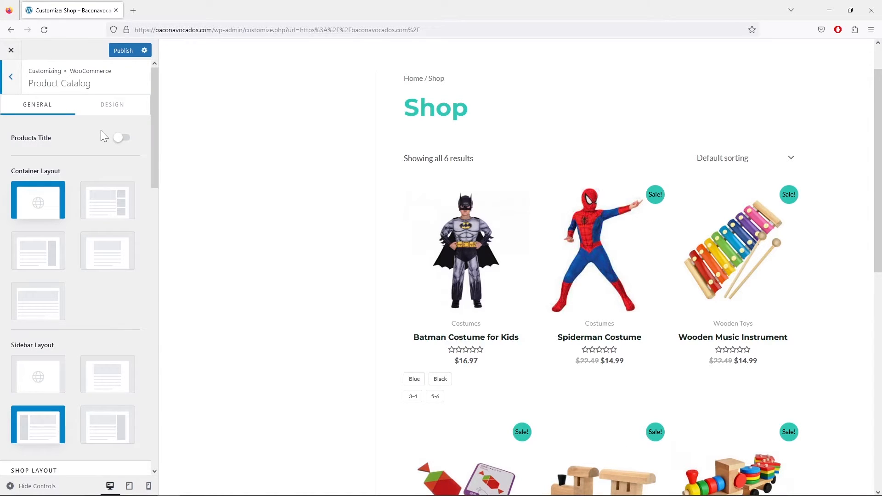
pyautogui.click(112, 106)
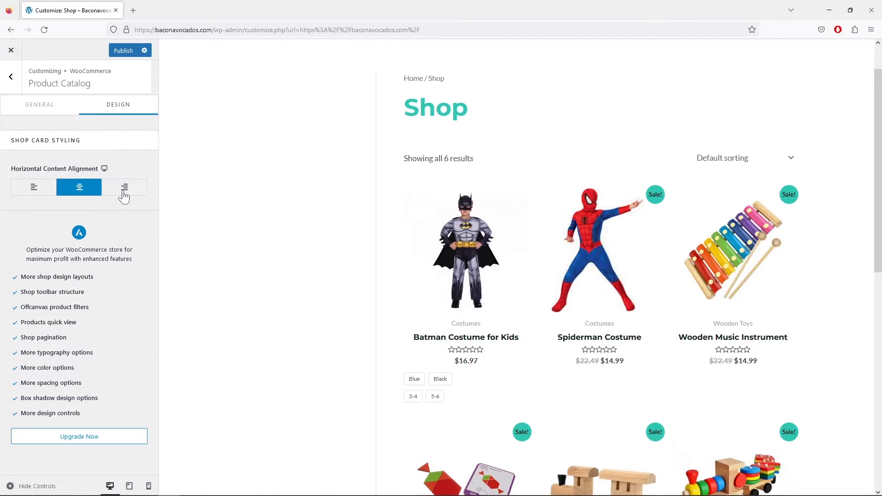
pyautogui.click(14, 78)
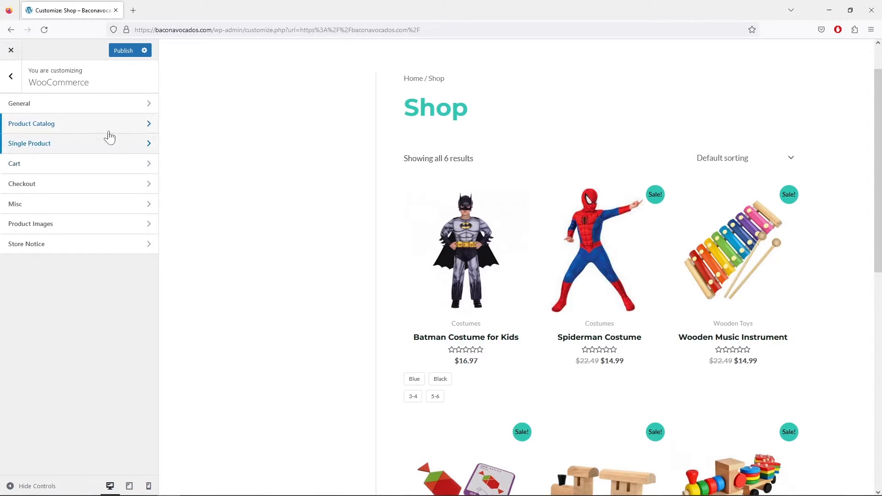
# Open the Single Product settings and load the Wooden Music Instrument product page in the preview.
pyautogui.click(108, 142)
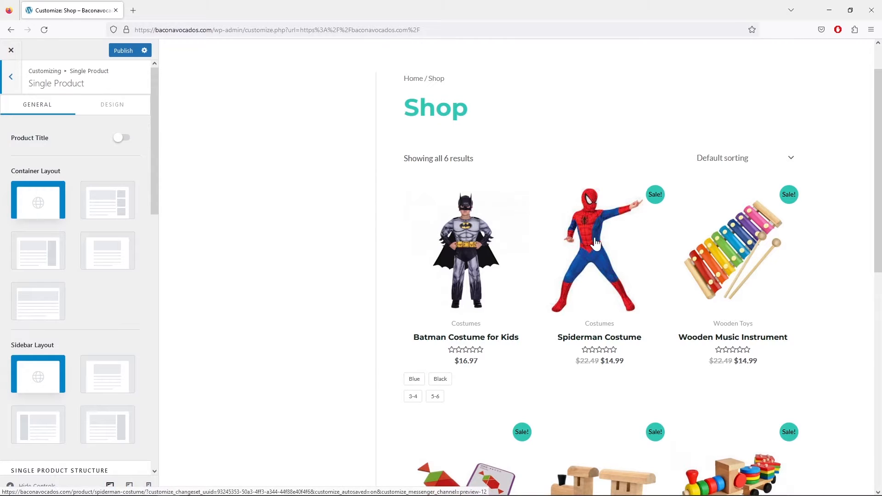
pyautogui.scroll(-5, 600, 242)
pyautogui.scroll(5, 733, 247)
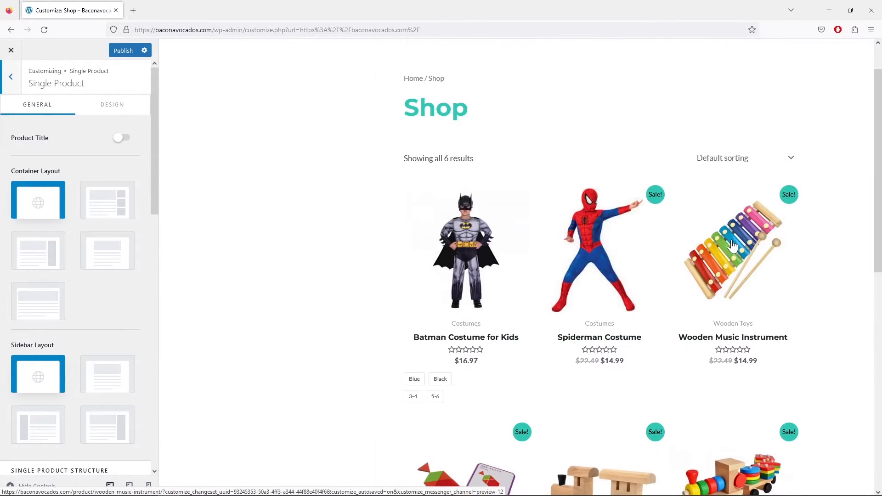
pyautogui.click(732, 241)
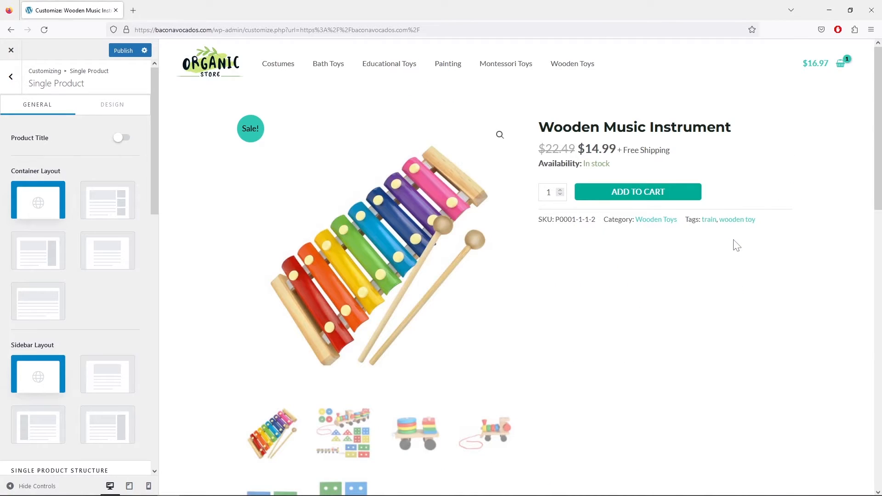
pyautogui.scroll(-3, 736, 246)
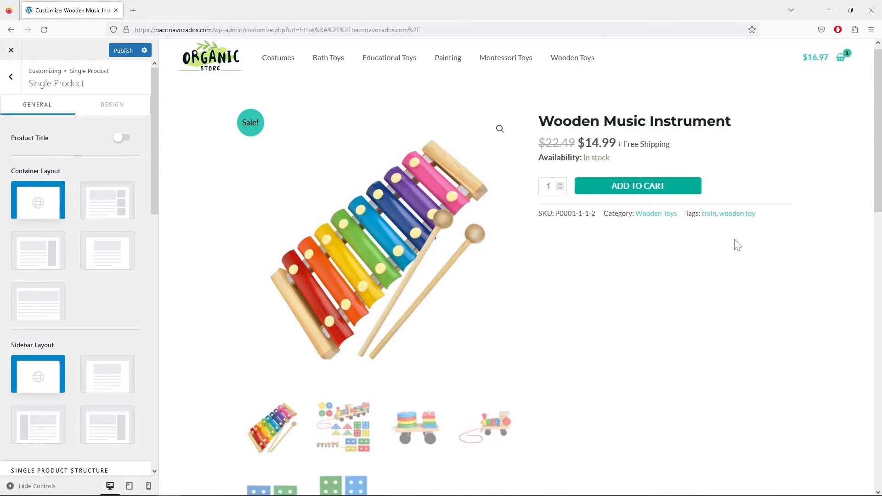
pyautogui.scroll(-4, 124, 238)
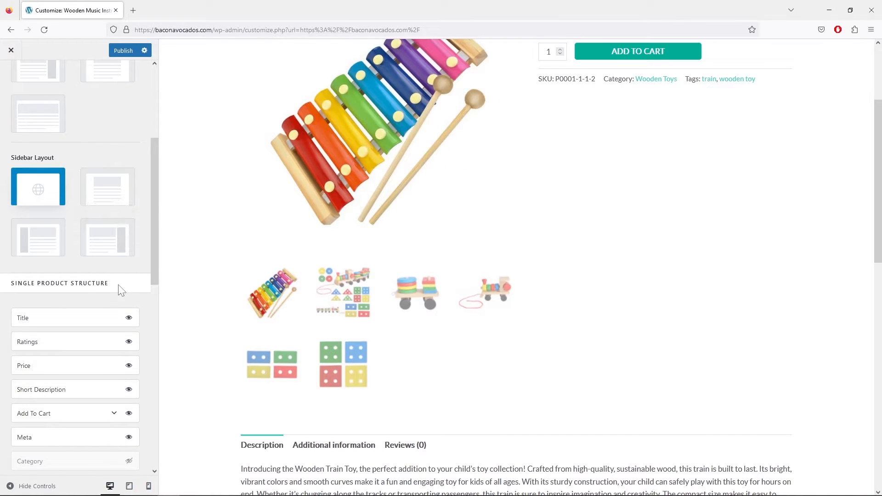
# Try showing Category and hiding Meta in the single product structure, and restore both elements.
pyautogui.scroll(-3, 119, 283)
pyautogui.scroll(-1, 118, 281)
pyautogui.click(130, 321)
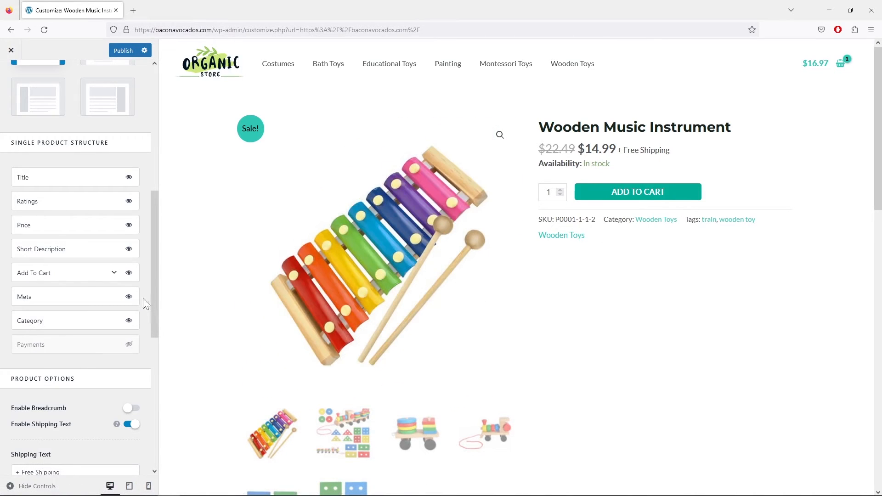
pyautogui.click(129, 297)
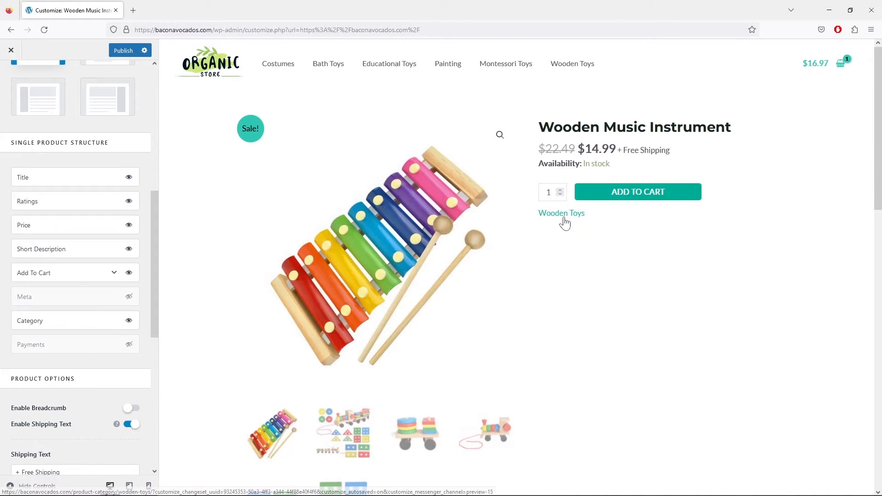
pyautogui.click(129, 297)
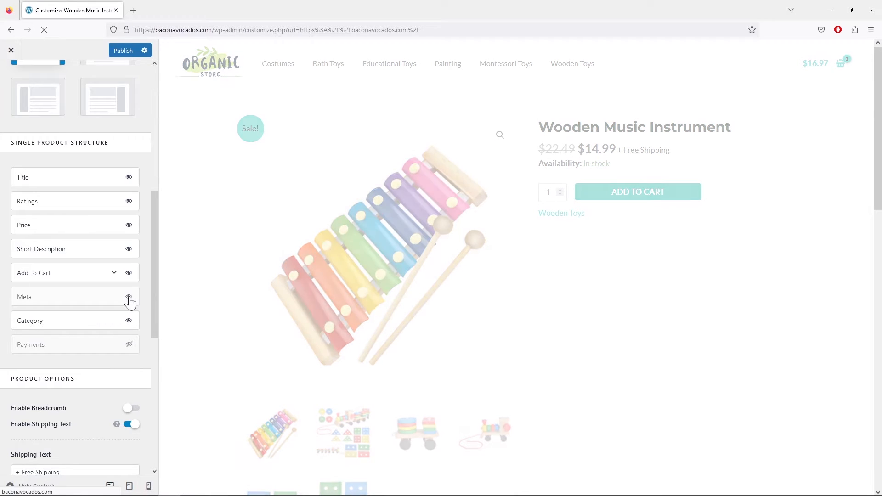
pyautogui.click(129, 322)
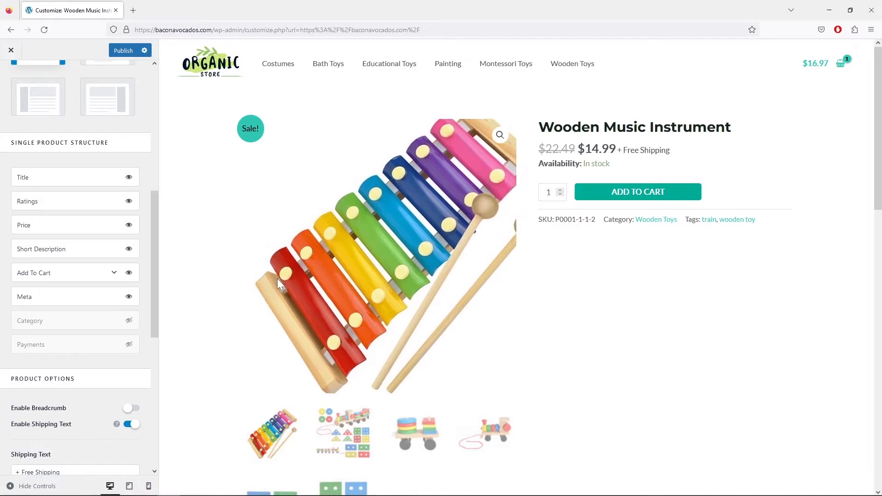
# Enable the Payments element in the single product structure and set its Custom payment icon to PayPal.
pyautogui.scroll(-3, 138, 261)
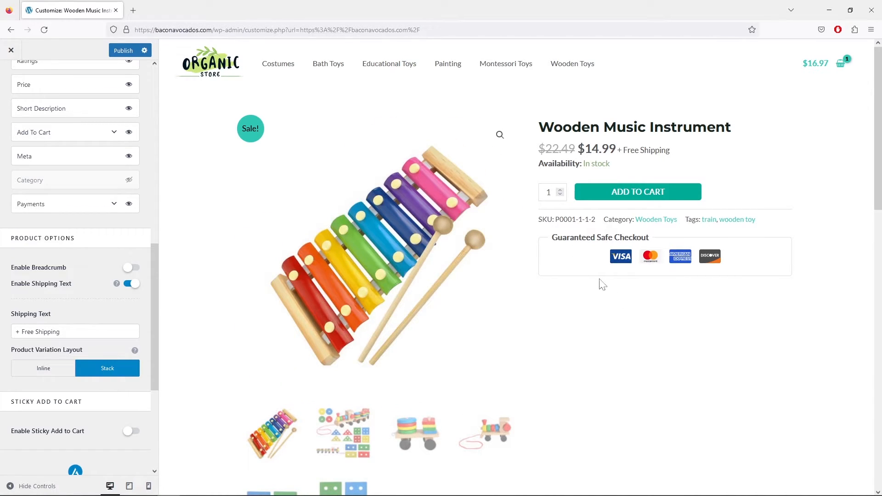
pyautogui.click(114, 205)
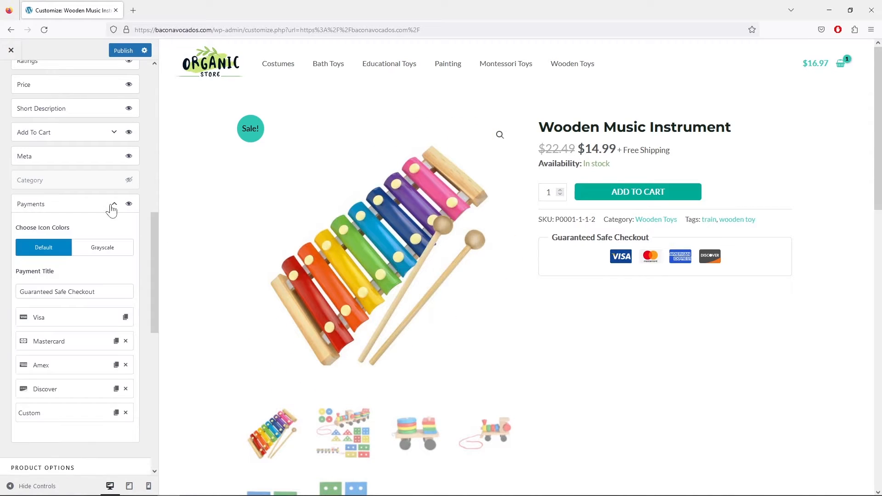
pyautogui.click(94, 415)
pyautogui.scroll(-2, 96, 406)
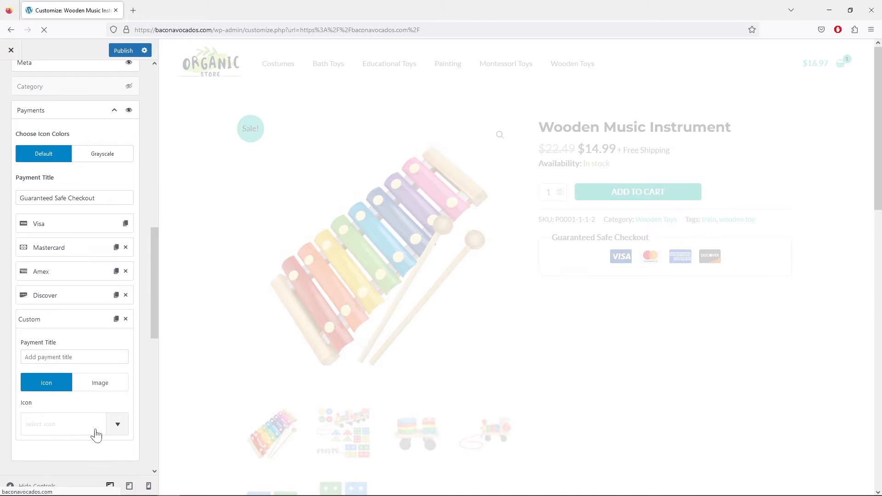
pyautogui.click(117, 429)
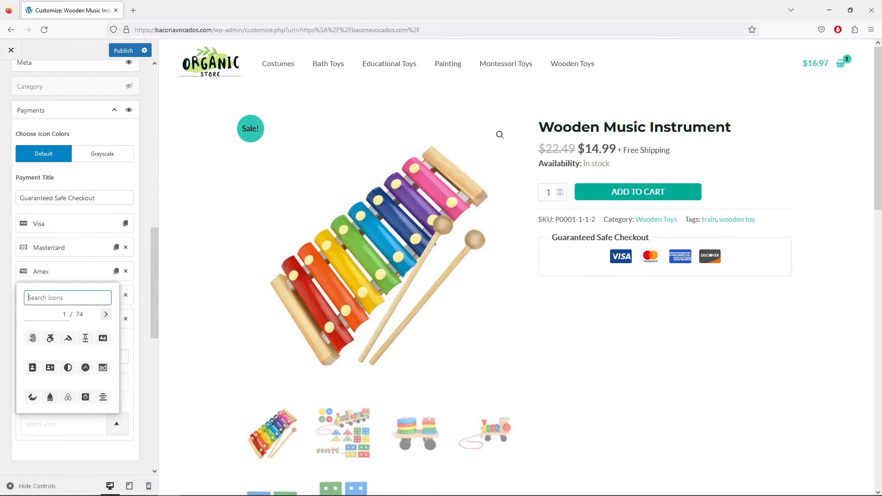
pyautogui.write('payp')
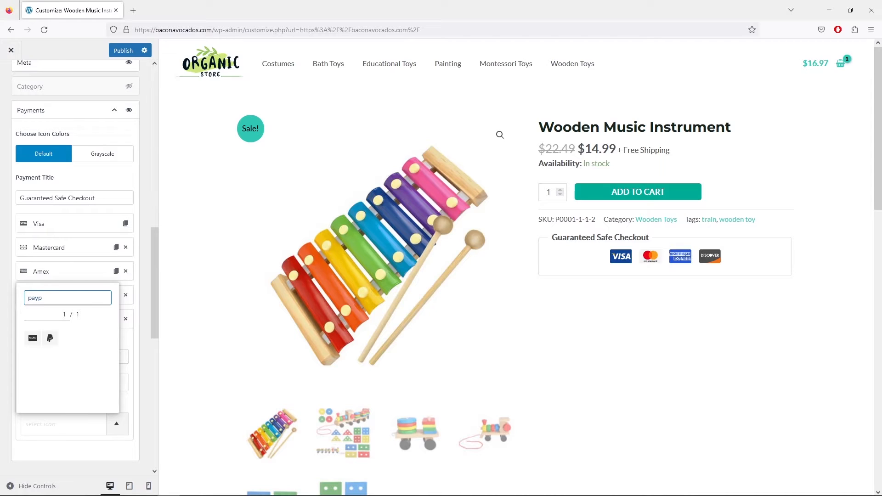
pyautogui.click(32, 338)
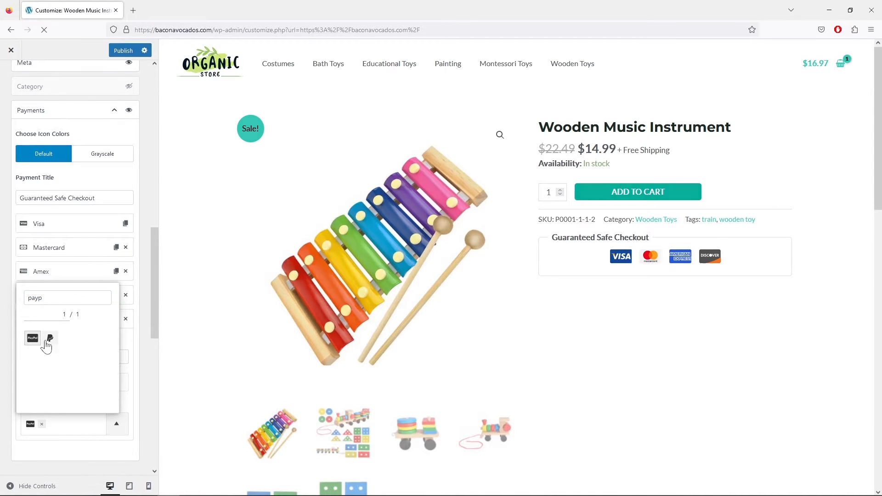
pyautogui.click(8, 332)
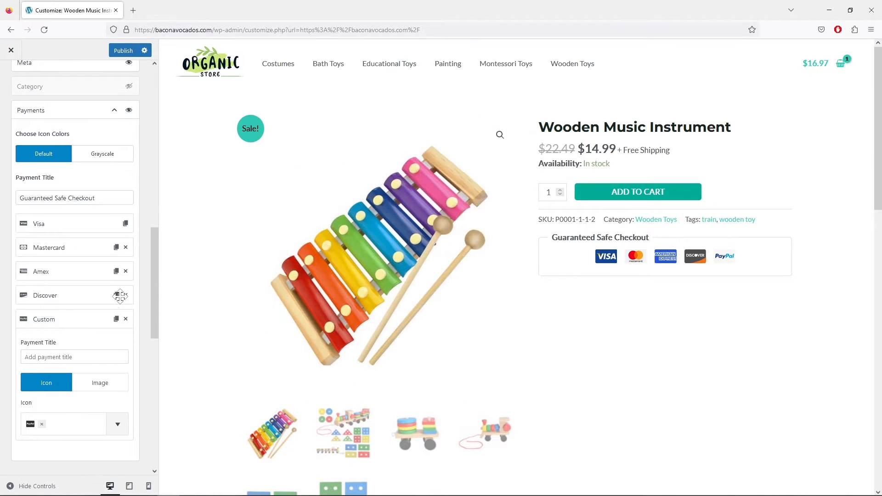
# Disable the shipping text in the single product's Product Options.
pyautogui.scroll(-5, 120, 301)
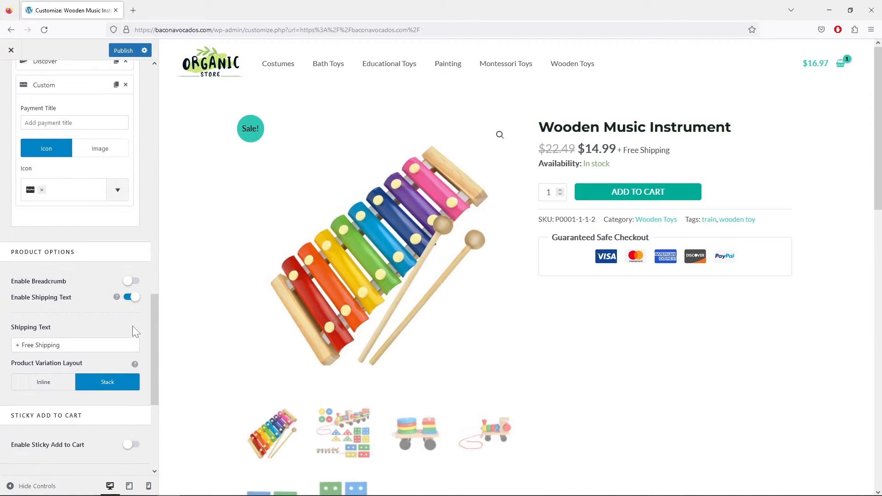
pyautogui.scroll(-3, 133, 331)
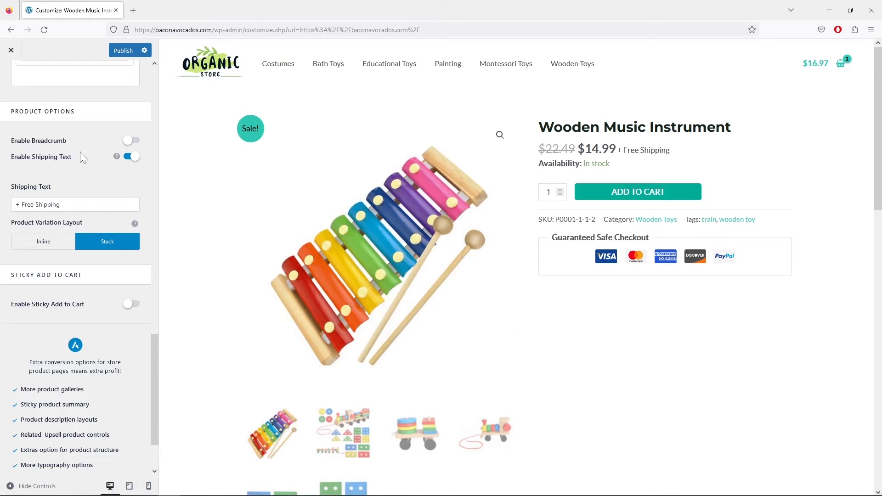
pyautogui.click(126, 158)
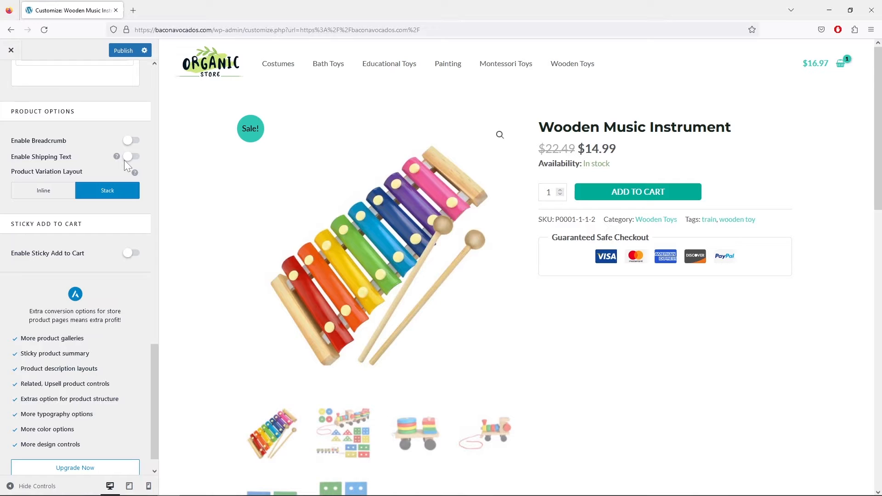
# Open the Single Product design settings to review the available options.
pyautogui.scroll(6, 123, 233)
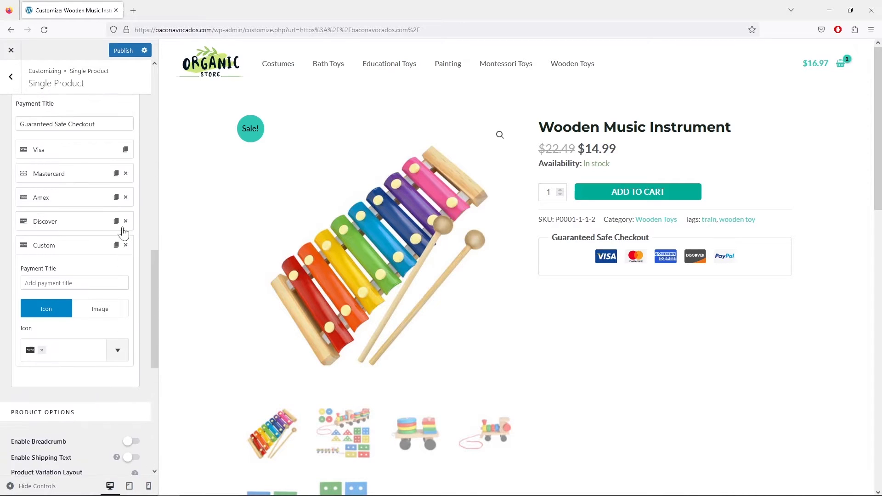
pyautogui.scroll(4, 123, 233)
pyautogui.scroll(5, 80, 237)
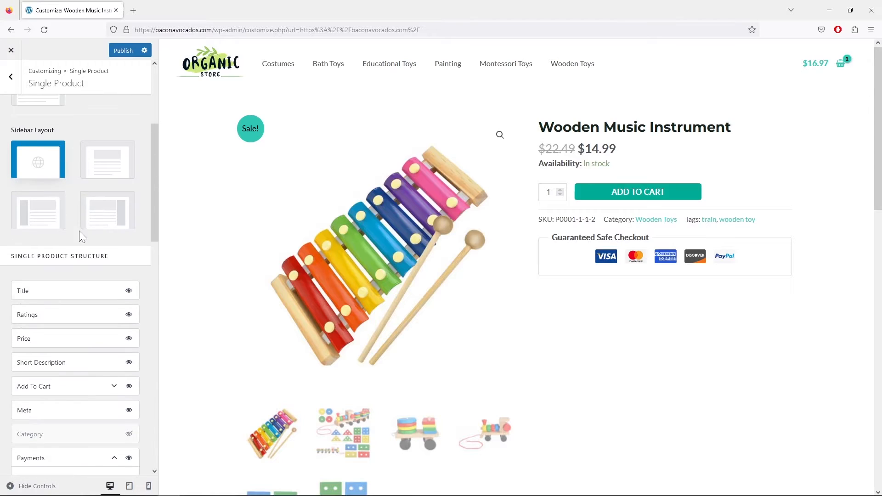
pyautogui.scroll(5, 81, 236)
pyautogui.click(115, 105)
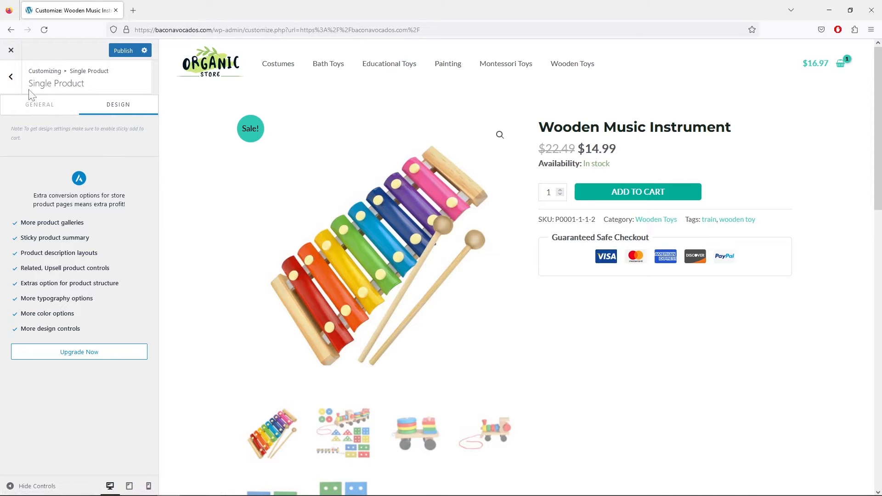
# Open the WooCommerce Cart settings and view the store's cart page in the preview.
pyautogui.click(11, 77)
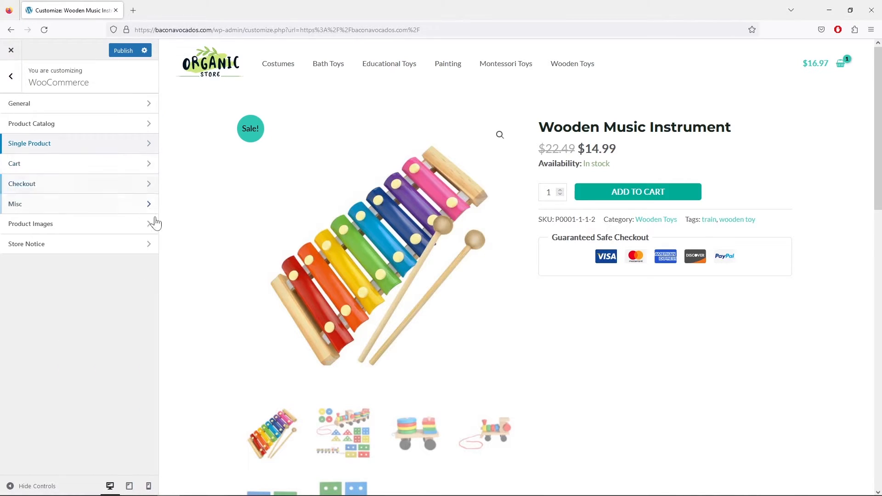
pyautogui.click(121, 169)
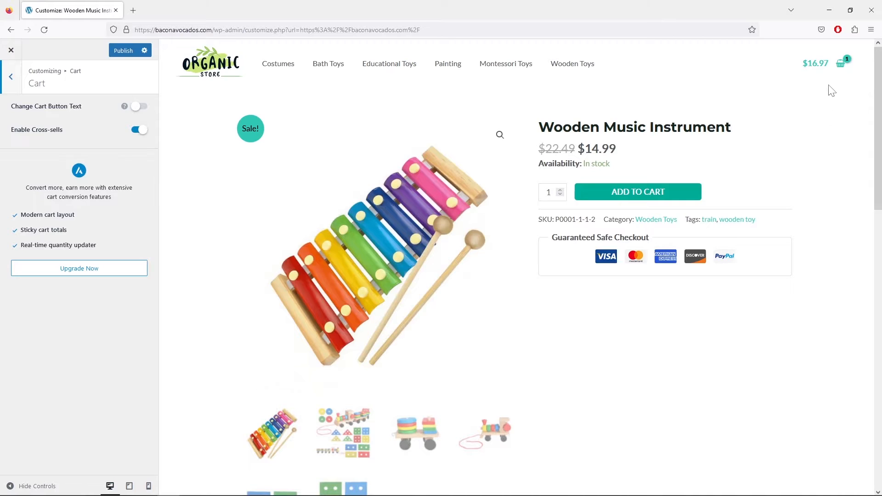
pyautogui.click(841, 64)
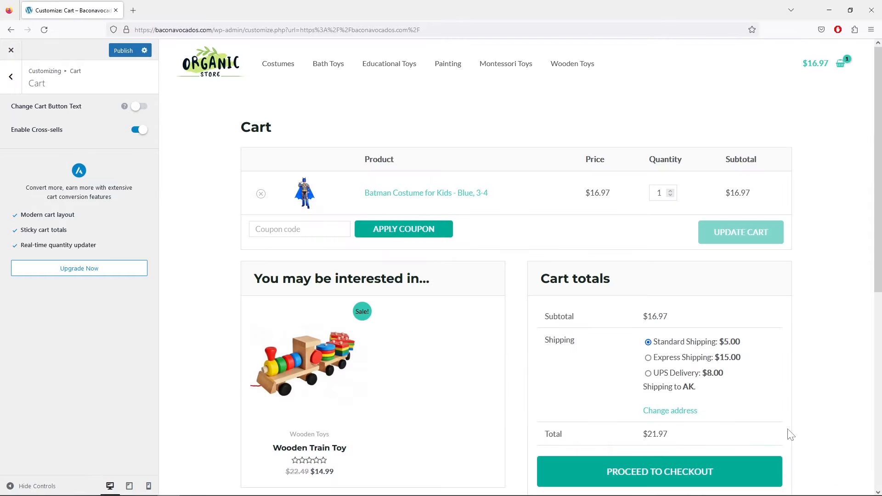
pyautogui.scroll(-3, 766, 381)
pyautogui.scroll(2, 764, 380)
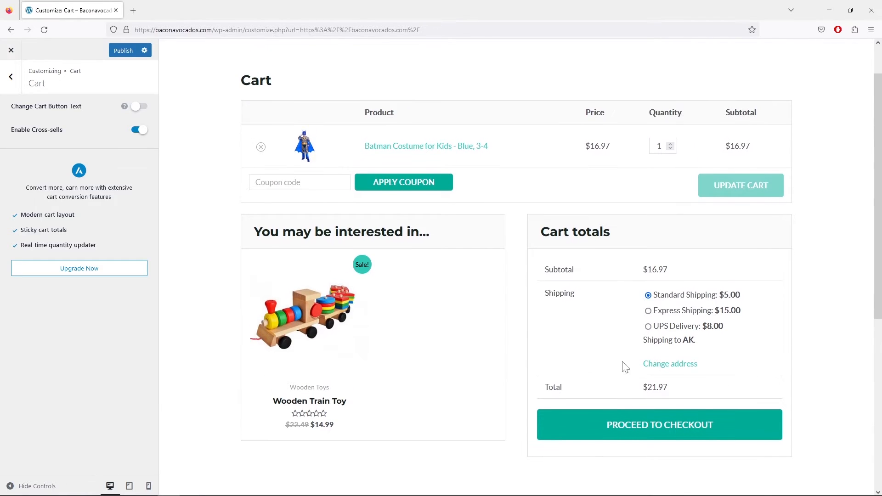
# Try enabling Change Cart Button Text for the cart page, and turn it back off.
pyautogui.click(139, 106)
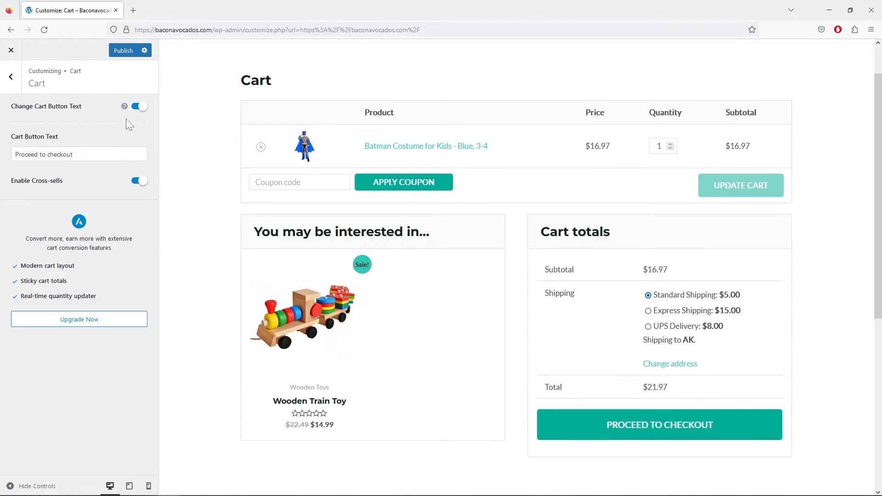
pyautogui.click(136, 109)
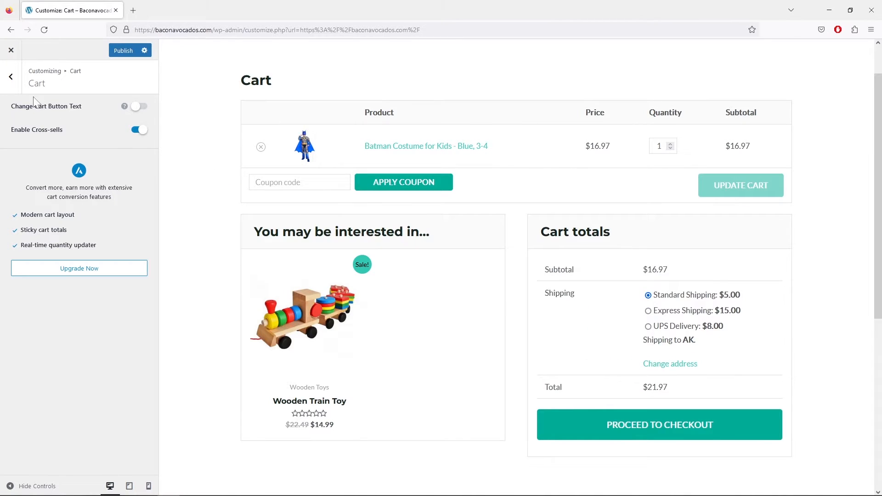
# Open the WooCommerce Checkout settings, set the Company name field to Hidden, and check the checkout form in the preview.
pyautogui.click(13, 83)
pyautogui.click(91, 181)
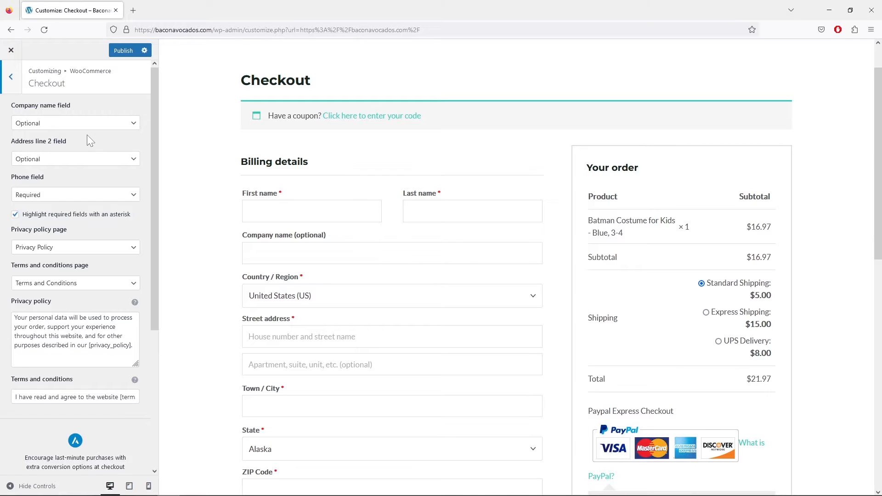
pyautogui.click(96, 127)
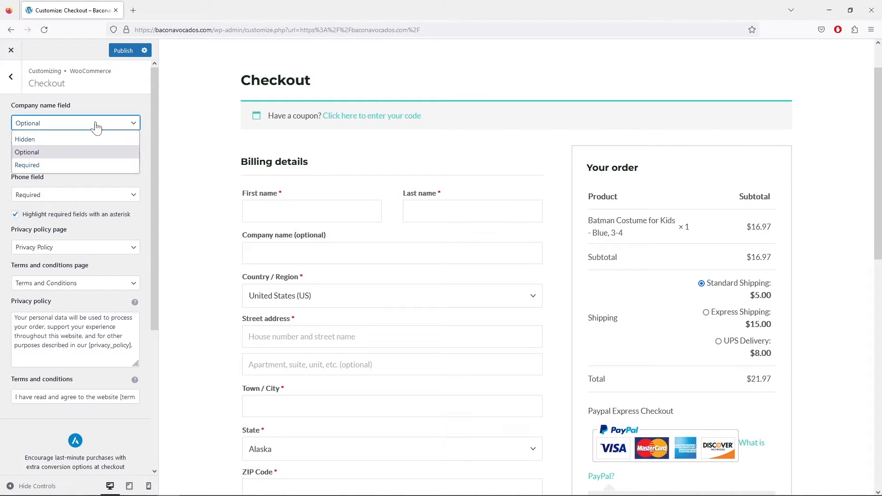
pyautogui.click(73, 138)
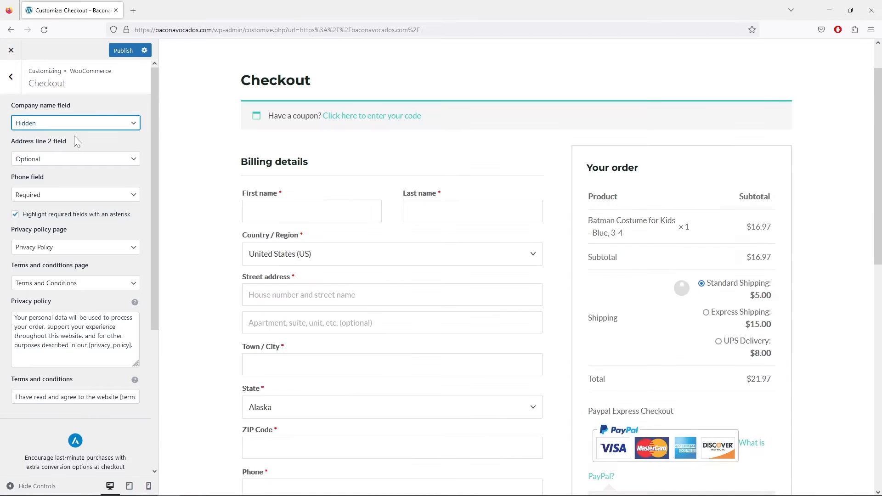
pyautogui.scroll(-3, 88, 171)
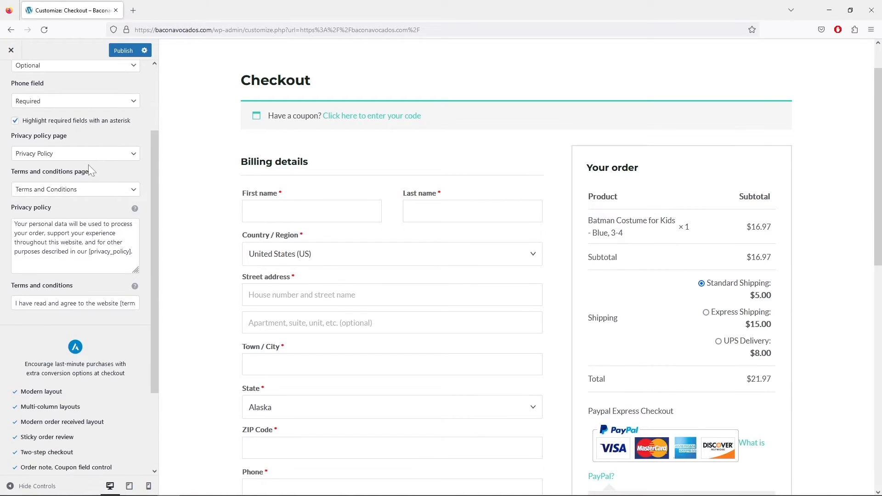
pyautogui.scroll(3, 89, 164)
pyautogui.scroll(-2, 312, 230)
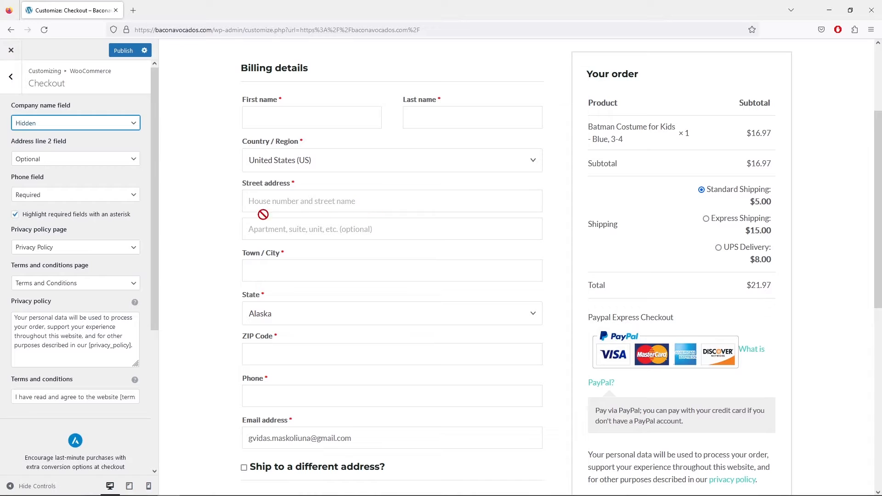
pyautogui.scroll(1, 264, 224)
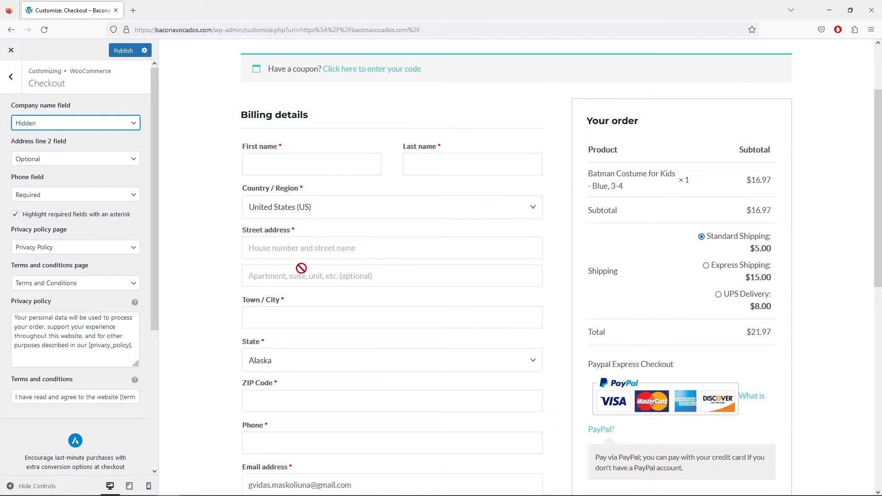
# Set the checkout's Address line 2 field to Hidden and look over the remaining checkout settings.
pyautogui.click(111, 162)
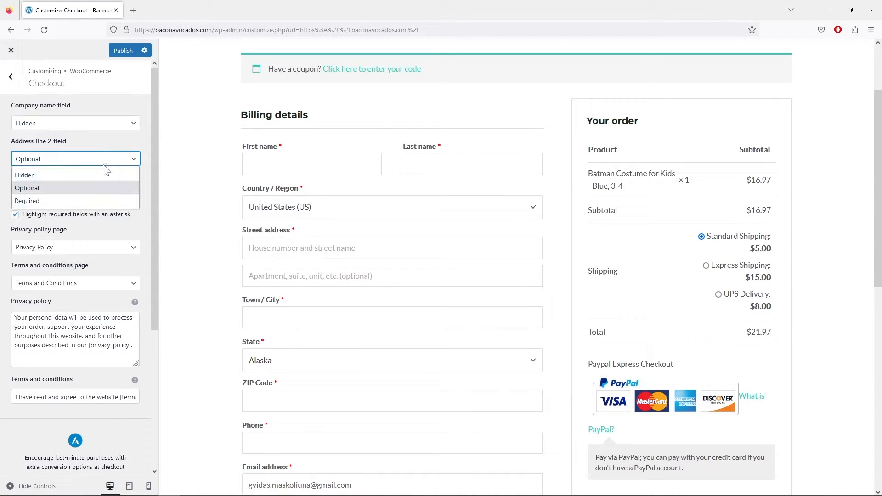
pyautogui.click(73, 179)
pyautogui.press('Up')
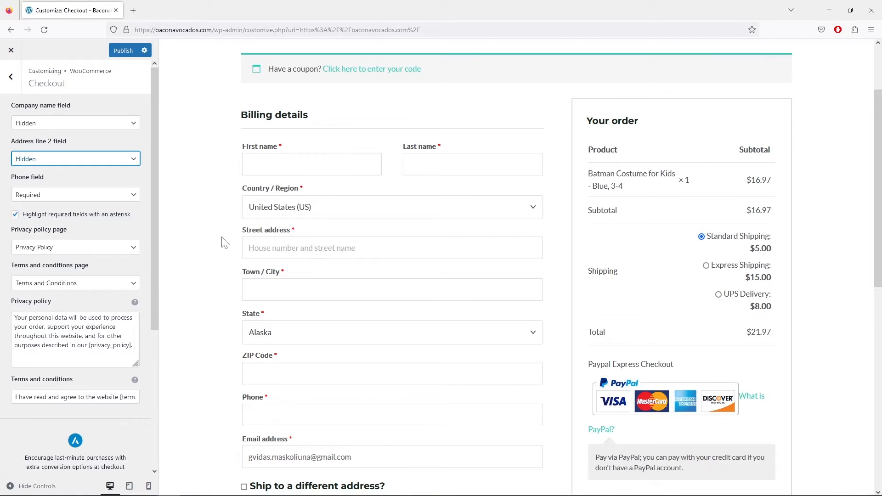
pyautogui.scroll(-3, 224, 243)
pyautogui.scroll(4, 224, 243)
pyautogui.scroll(-2, 99, 252)
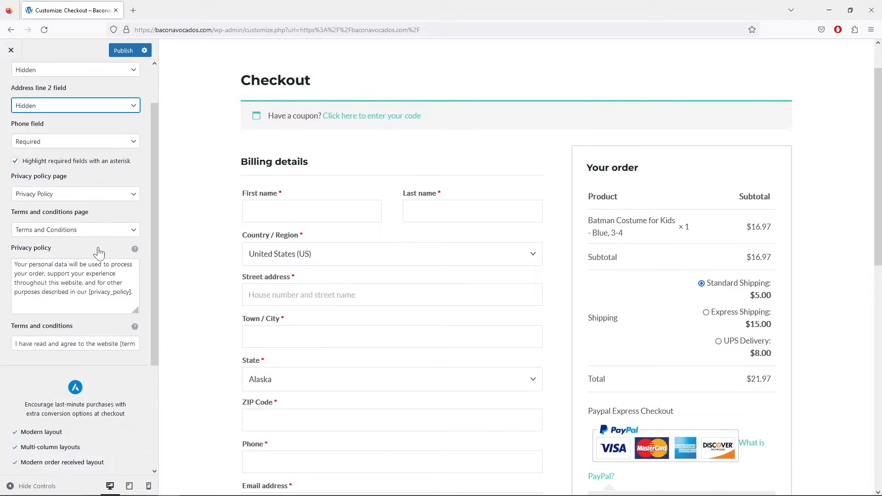
pyautogui.scroll(-5, 99, 253)
pyautogui.scroll(7, 98, 248)
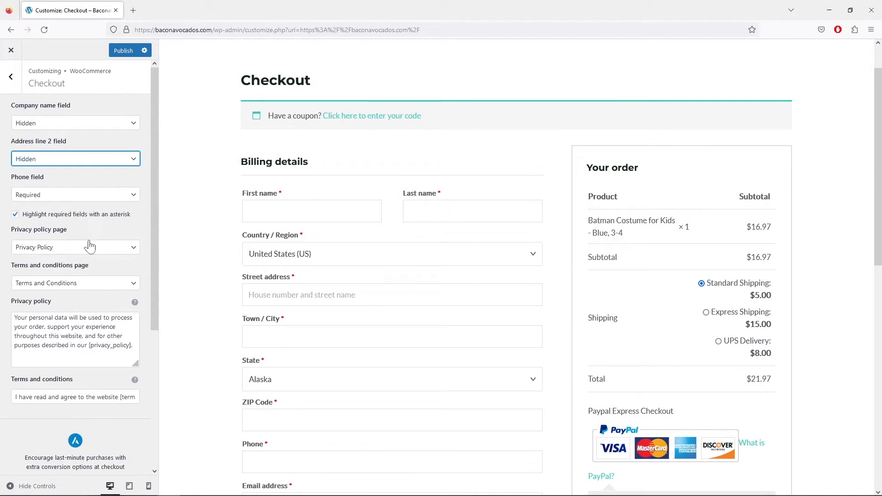
# Review the WooCommerce Misc settings and the Product Images settings without changing them.
pyautogui.click(11, 76)
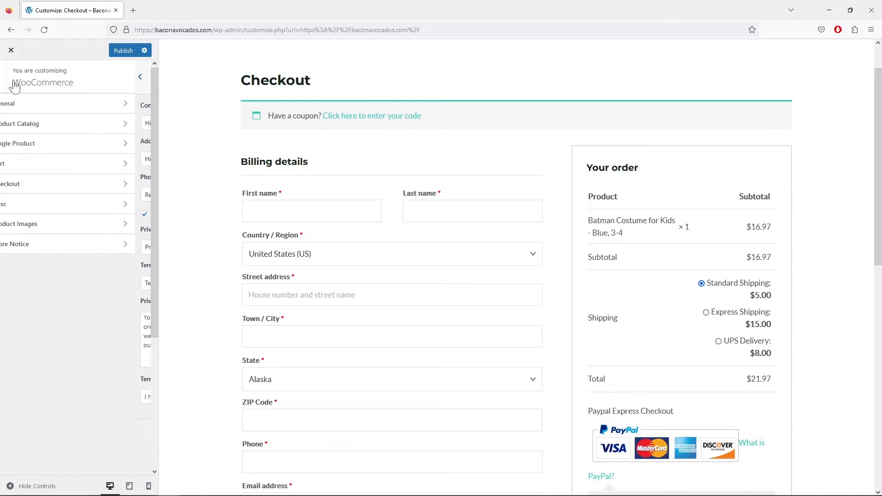
pyautogui.click(79, 204)
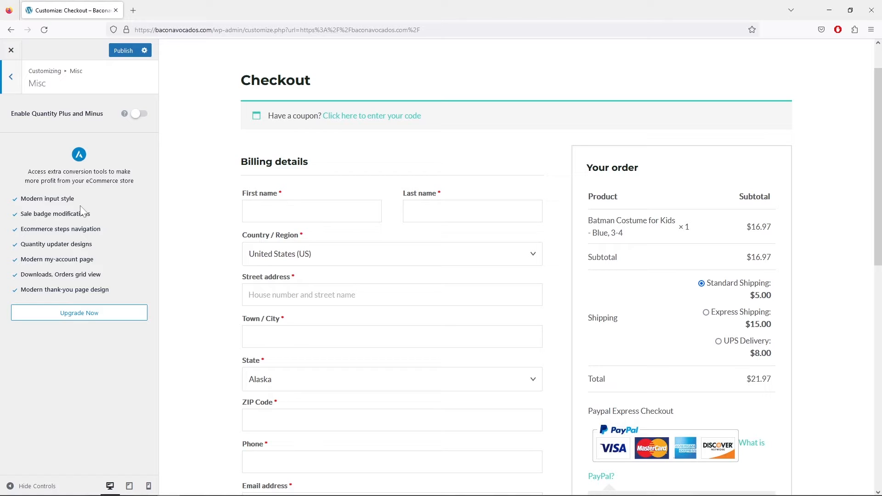
pyautogui.click(10, 76)
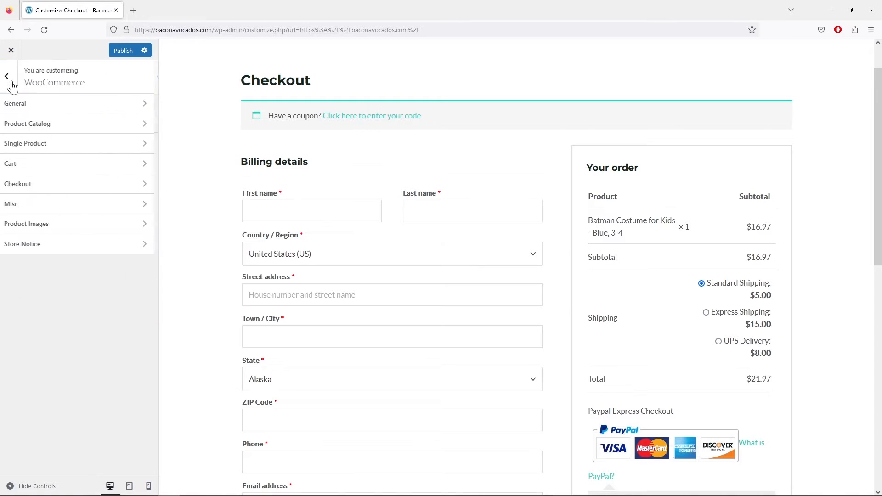
pyautogui.click(104, 226)
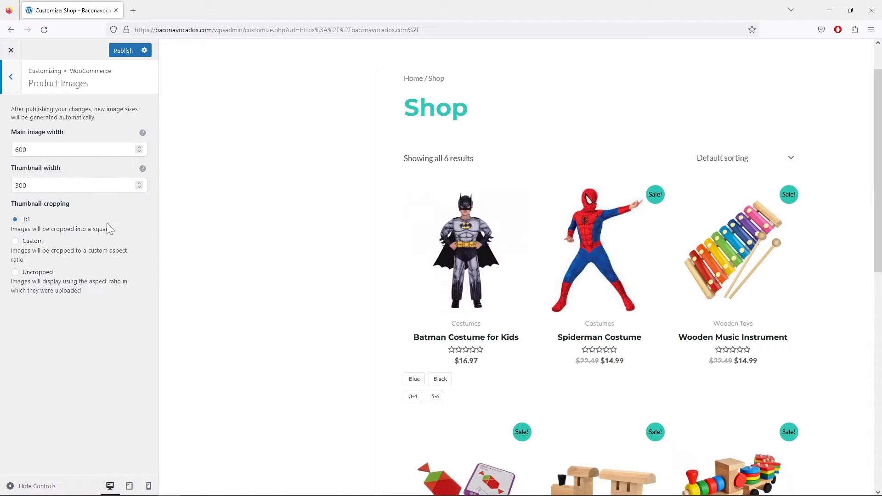
pyautogui.click(18, 92)
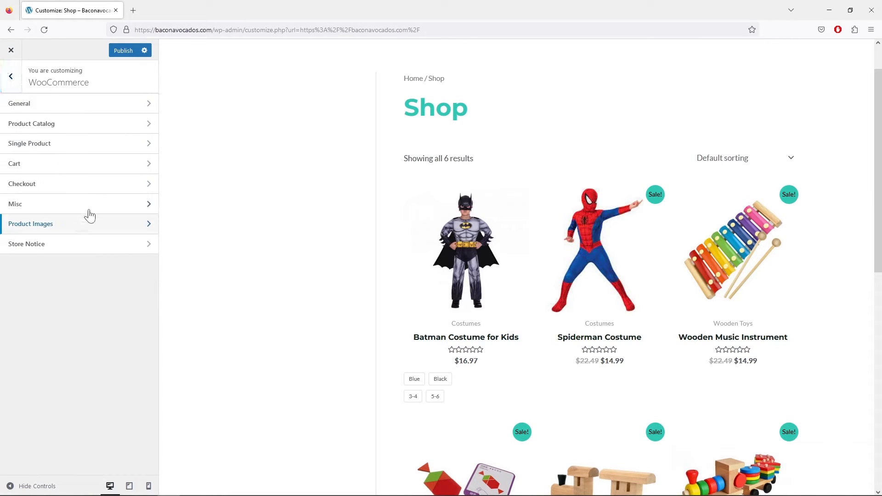
# Open the Store Notice settings, enable the store notice, and check the banner on the shop page.
pyautogui.click(108, 247)
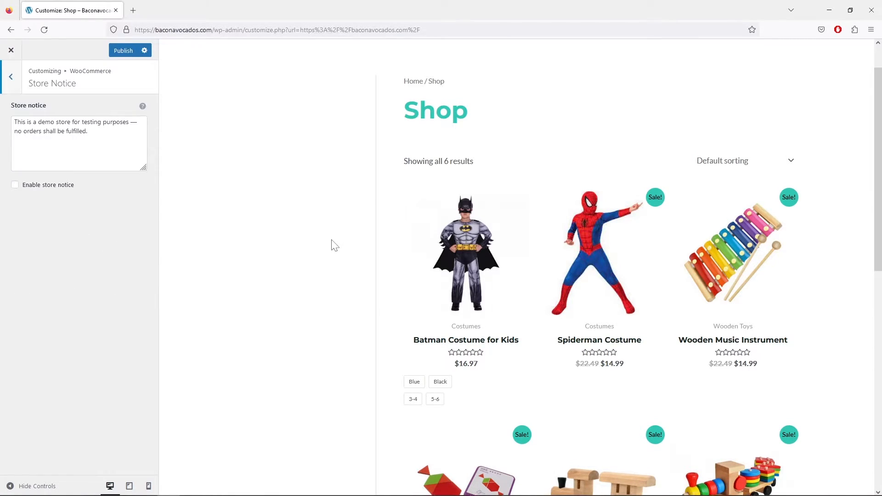
pyautogui.scroll(1, 331, 244)
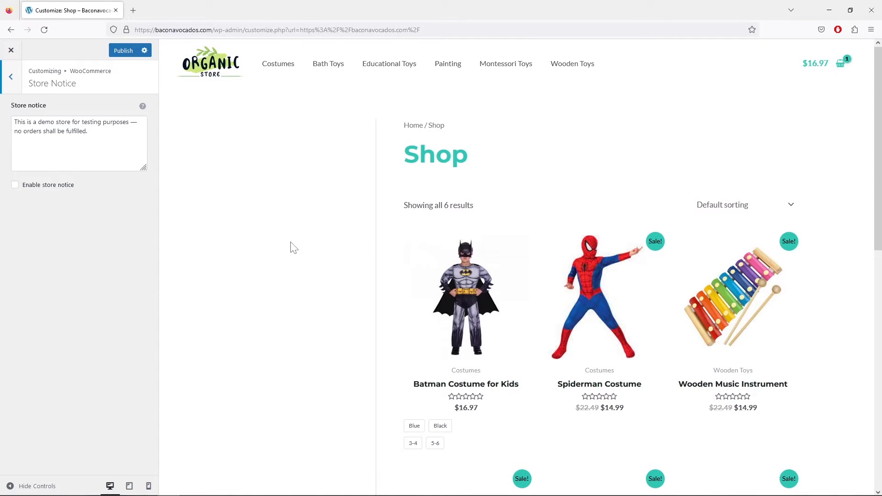
pyautogui.click(15, 185)
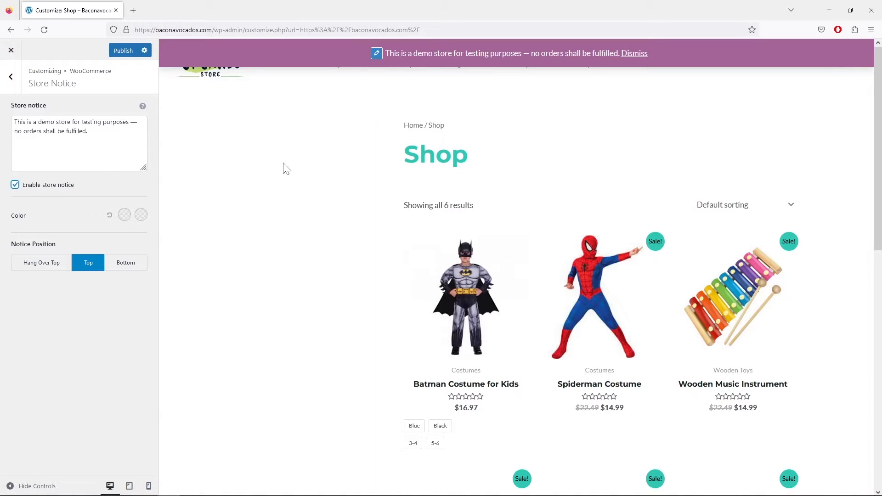
pyautogui.scroll(-2, 290, 177)
pyautogui.scroll(2, 289, 177)
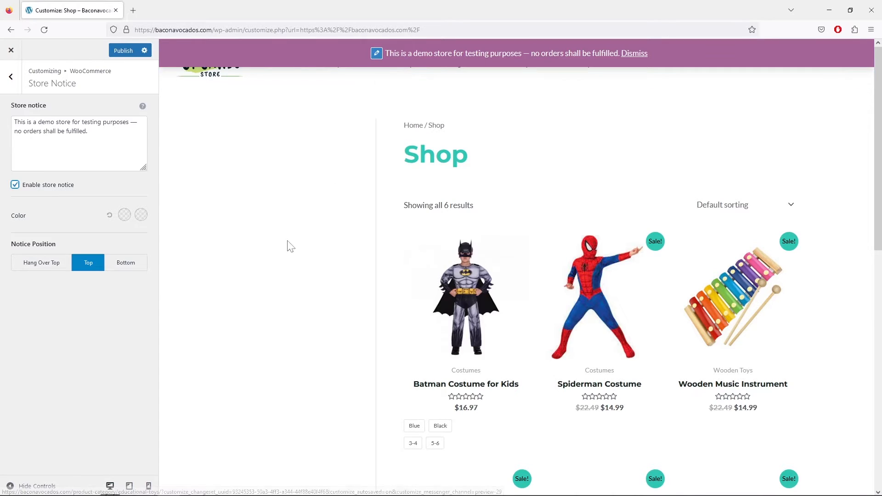
# Set the store notice's position to Hang Over Top.
pyautogui.click(37, 263)
pyautogui.rightClick(44, 263)
pyautogui.click(42, 290)
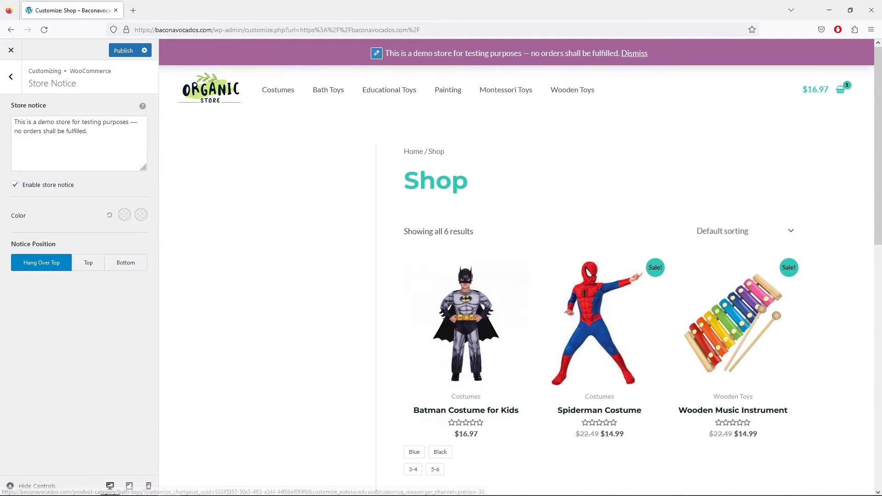
# Replace the store notice text with "Free Shipping for Orders Over $50".
pyautogui.click(98, 133)
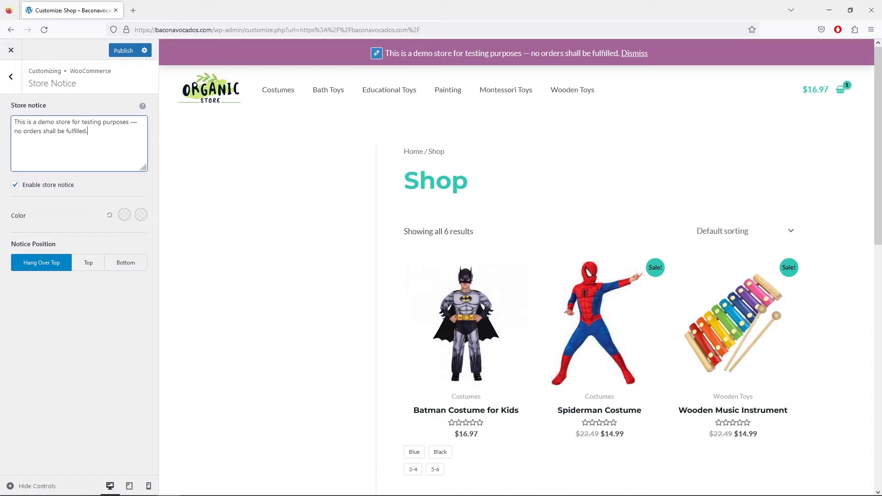
pyautogui.hotkey('ctrl', 'shift', 'Left')
pyautogui.hotkey('ctrl', 'shift', 'Left')
pyautogui.hotkey('ctrl', 'shift', 'Left')
pyautogui.hotkey('ctrl', 'a')
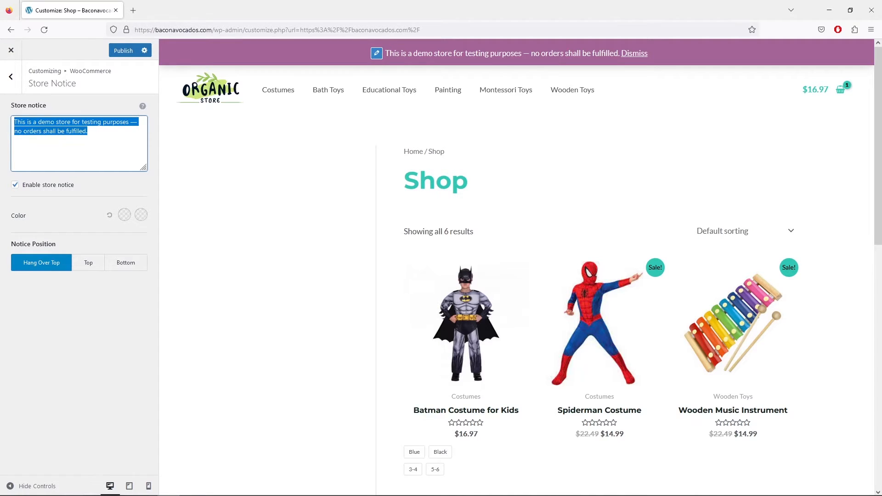
pyautogui.write('Free Shipping for Orders Over $50')
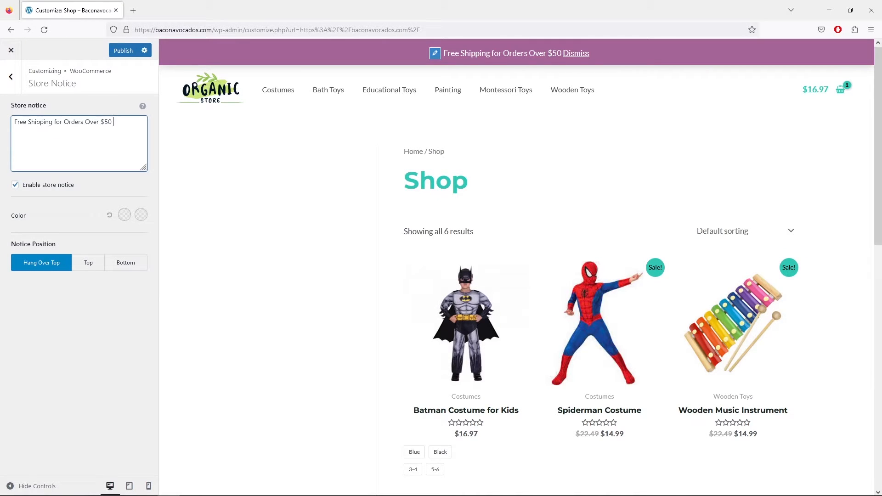
# Set the store notice's text color to white (FFFFFF), after trying the red shade B53939.
pyautogui.click(124, 214)
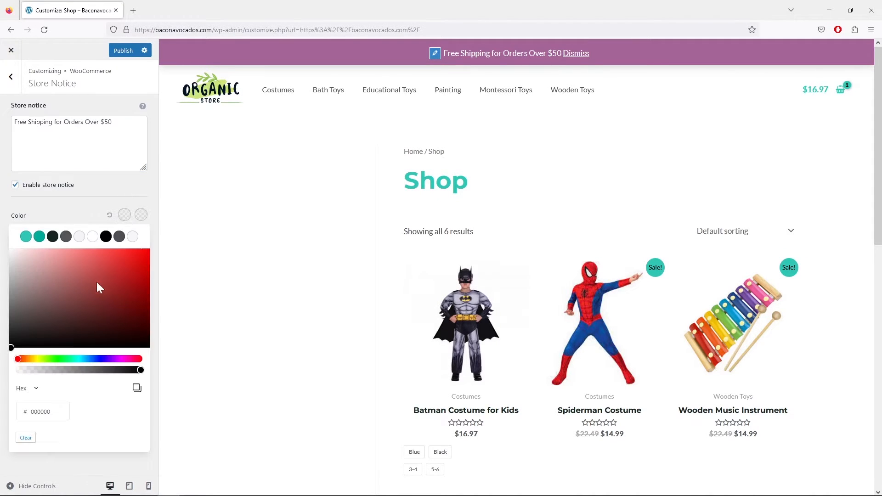
pyautogui.click(105, 278)
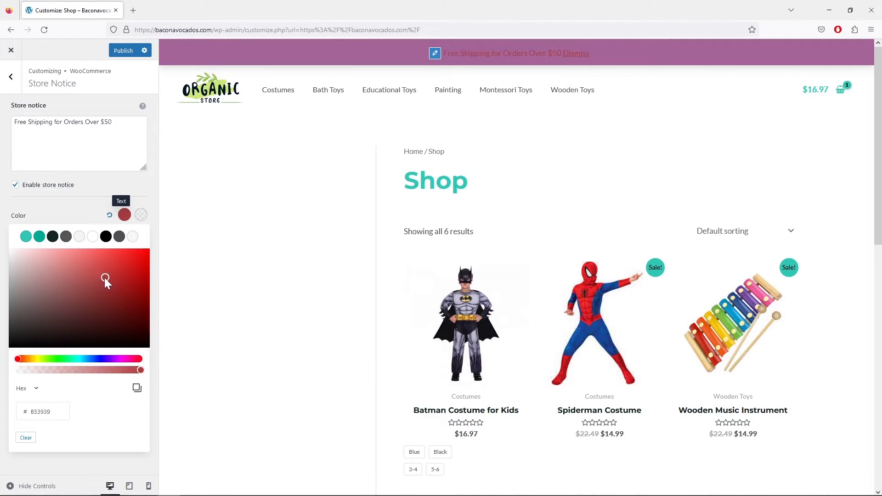
pyautogui.click(92, 236)
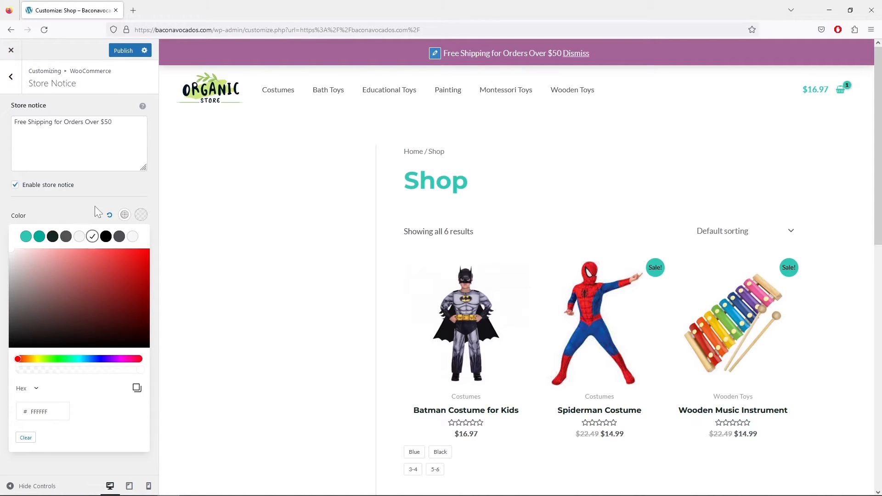
# Set the store notice's background color to the muted pink C97B84 and close the color picker.
pyautogui.click(138, 218)
pyautogui.click(140, 218)
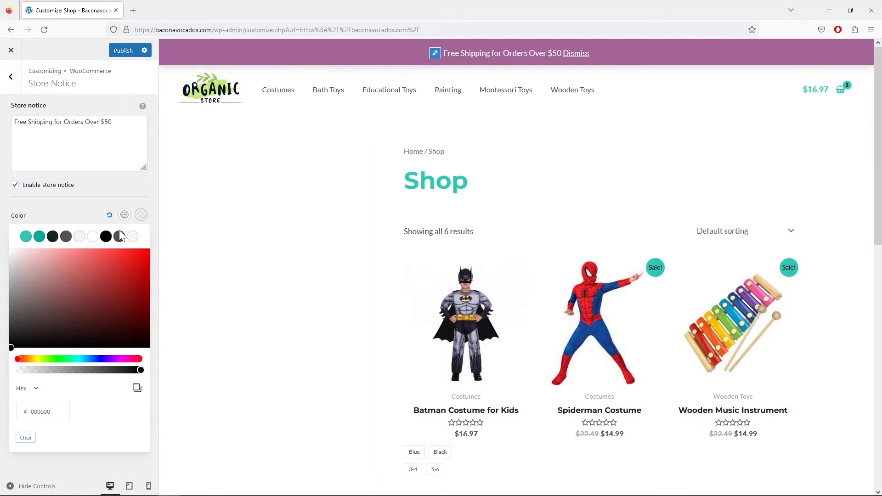
pyautogui.moveTo(79, 251)
pyautogui.mouseDown()
pyautogui.moveTo(64, 251)
pyautogui.moveTo(70, 261)
pyautogui.mouseUp()
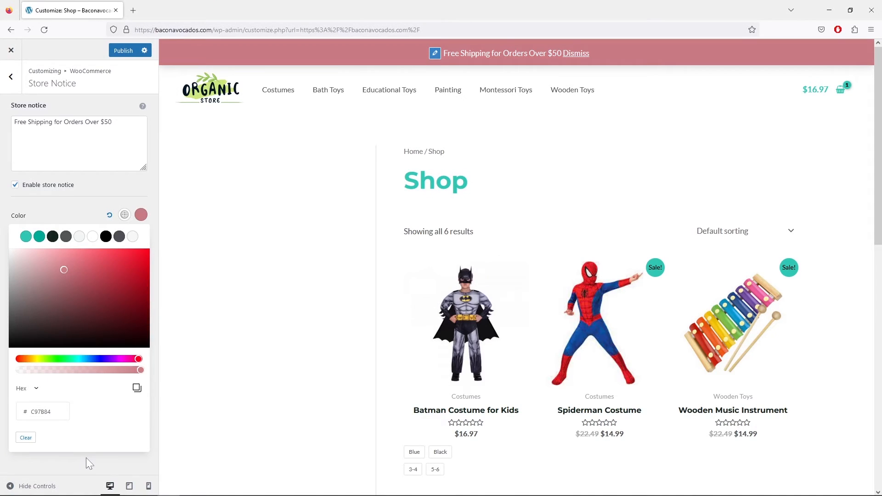
pyautogui.click(86, 457)
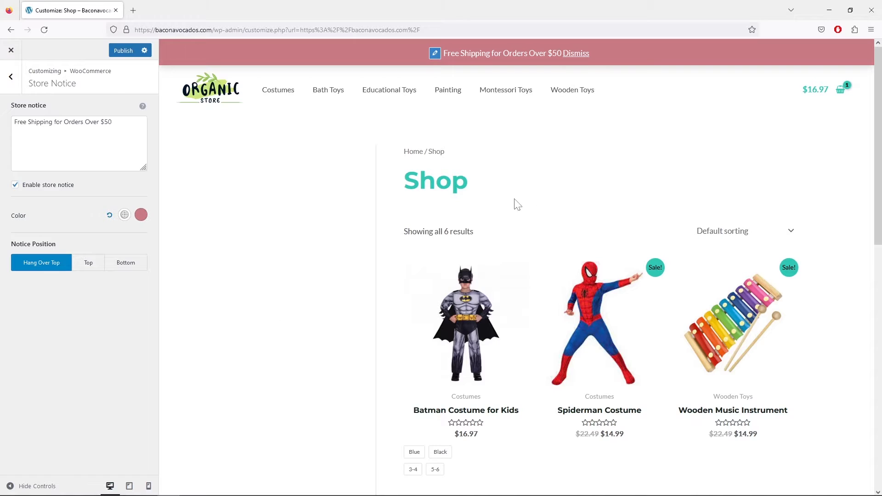
# Disable the store notice and return to the Customizer's main list of sections.
pyautogui.scroll(-5, 565, 143)
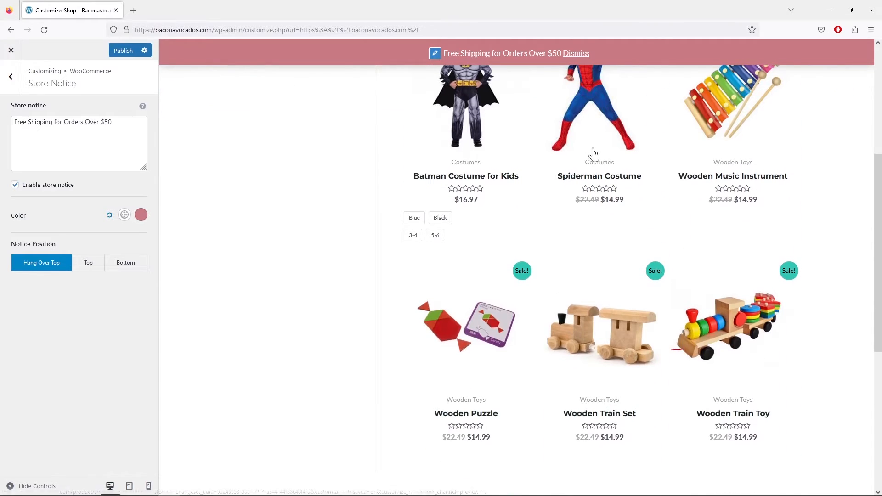
pyautogui.scroll(5, 594, 153)
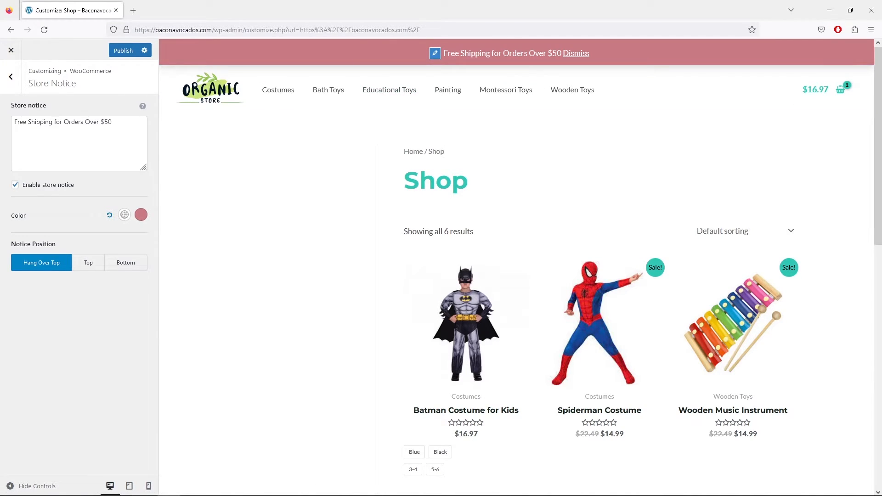
pyautogui.click(14, 185)
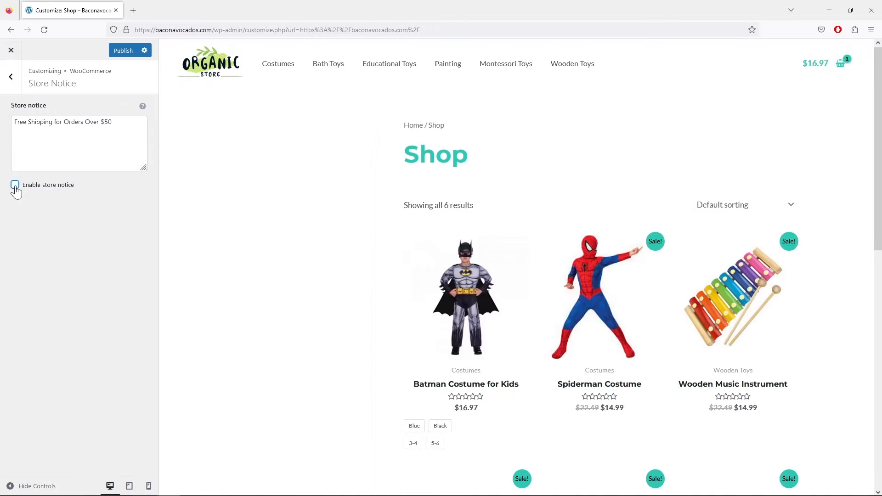
pyautogui.click(10, 78)
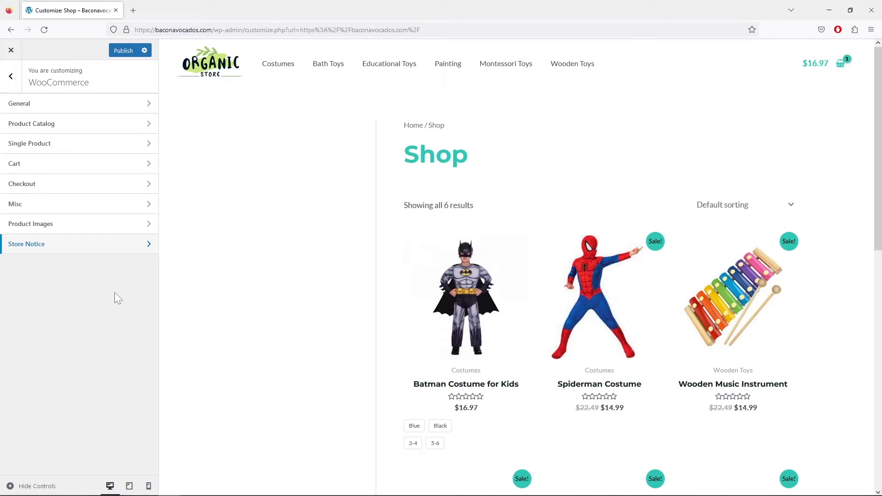
pyautogui.click(10, 77)
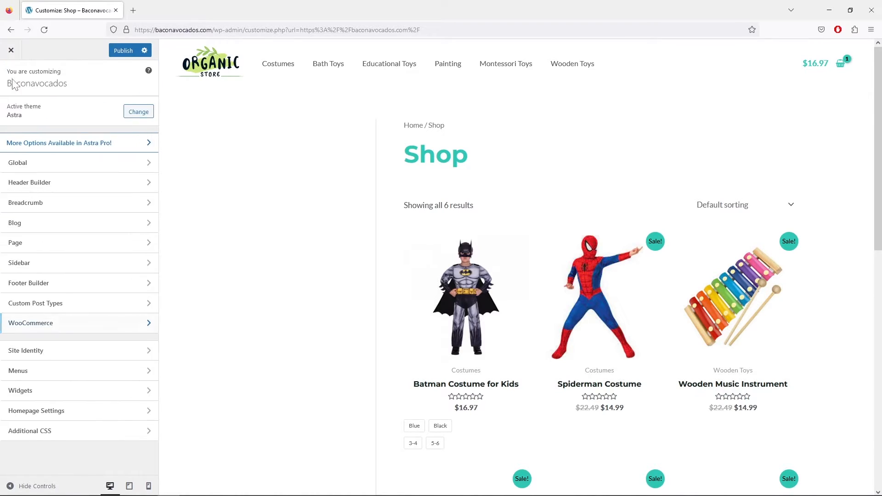
# Upload galvociukas_icon.png and set it as the site icon in the Site Identity settings.
pyautogui.click(117, 351)
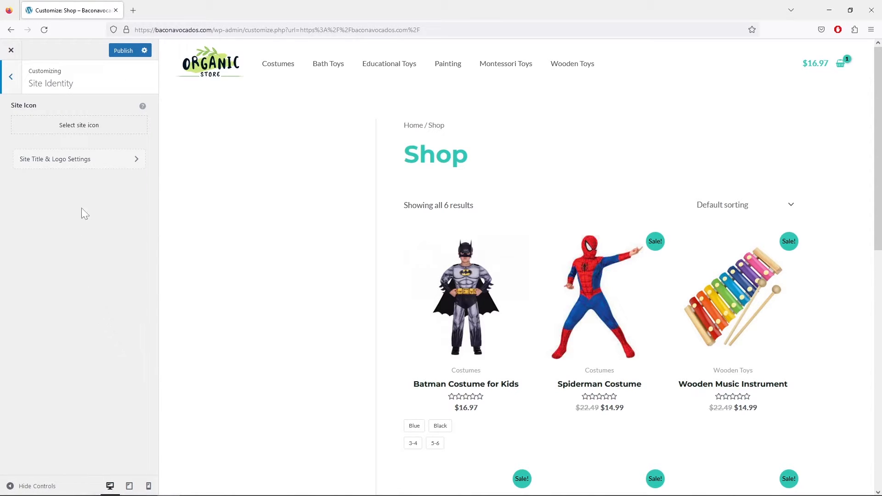
pyautogui.click(87, 133)
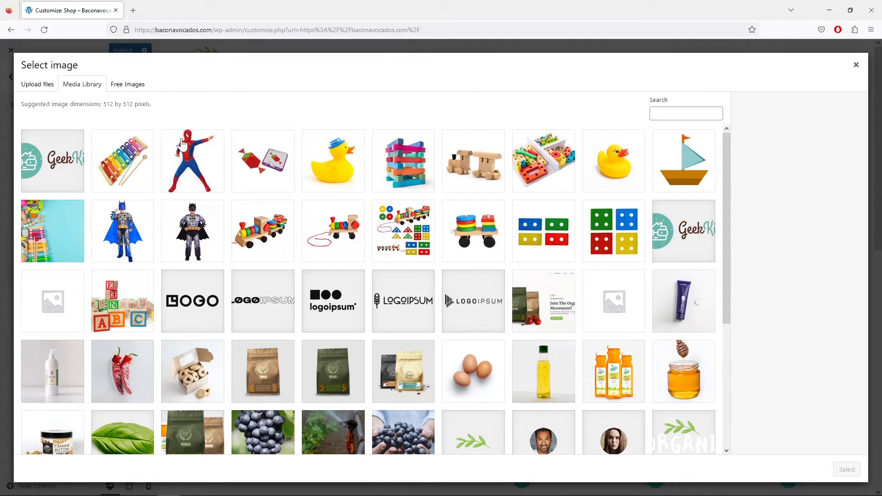
pyautogui.click(46, 87)
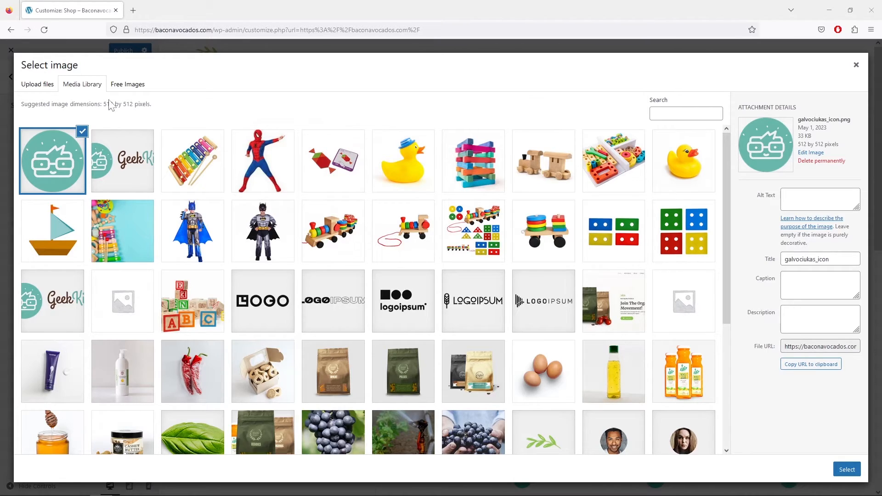
pyautogui.click(847, 469)
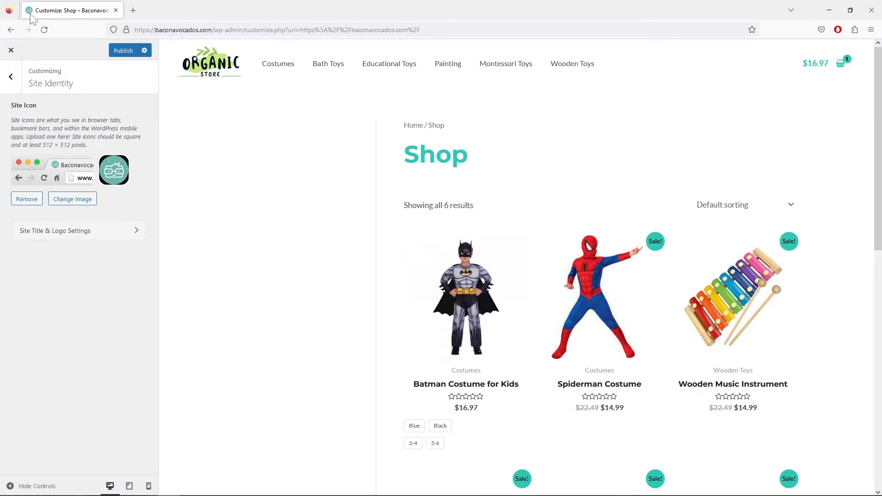
# Replace the header logo with the GeekKids image cropped-logo-small.png, extending the crop to the image's full height.
pyautogui.click(97, 232)
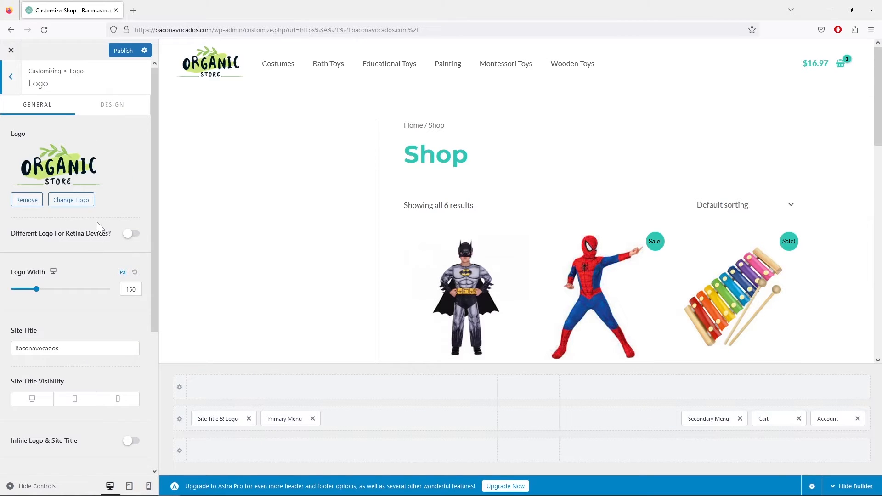
pyautogui.click(83, 199)
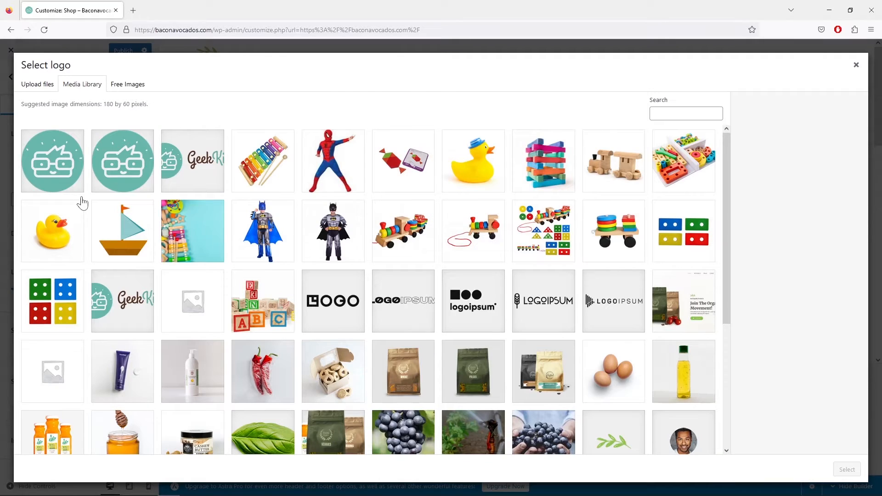
pyautogui.click(193, 184)
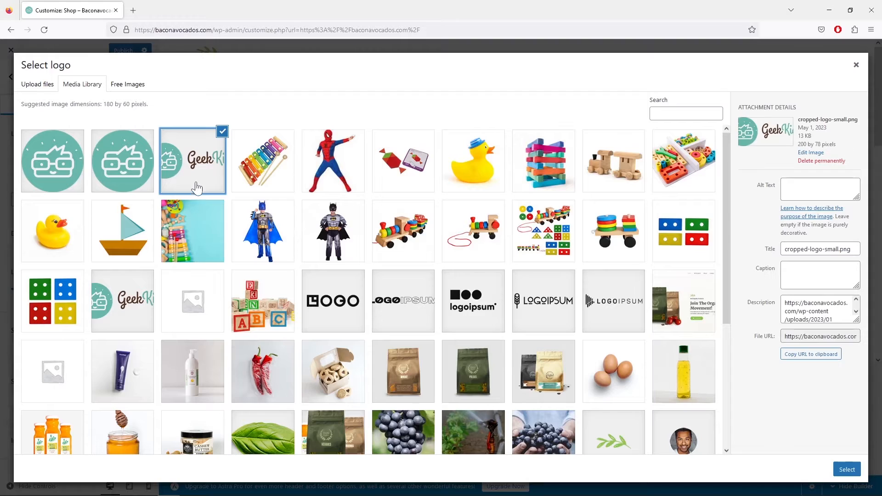
pyautogui.click(848, 472)
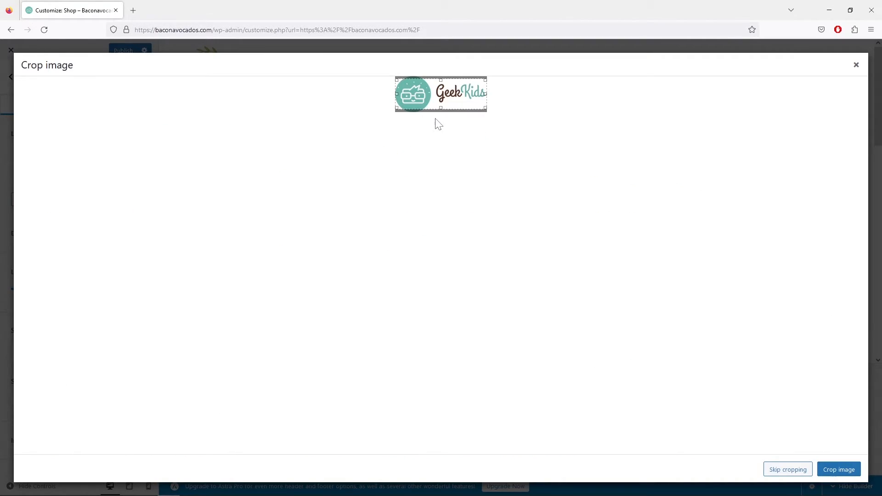
pyautogui.moveTo(441, 80); pyautogui.dragTo(441, 72)
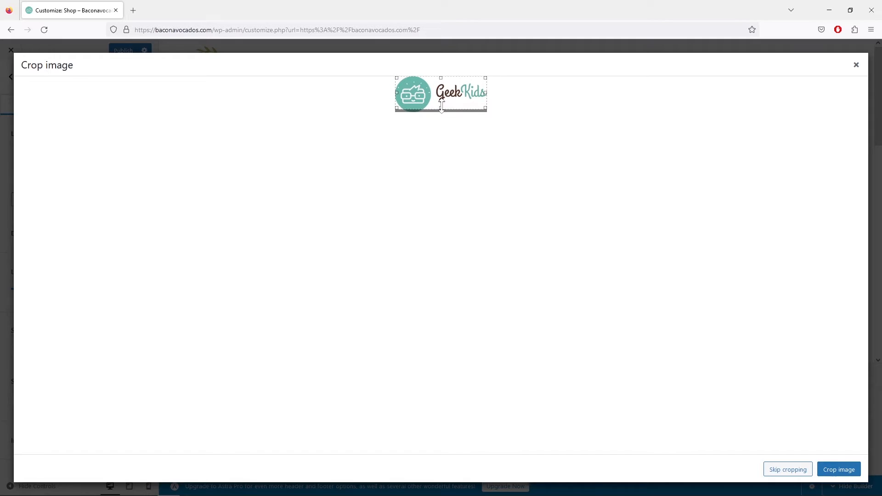
pyautogui.moveTo(442, 108); pyautogui.dragTo(442, 118)
pyautogui.click(845, 470)
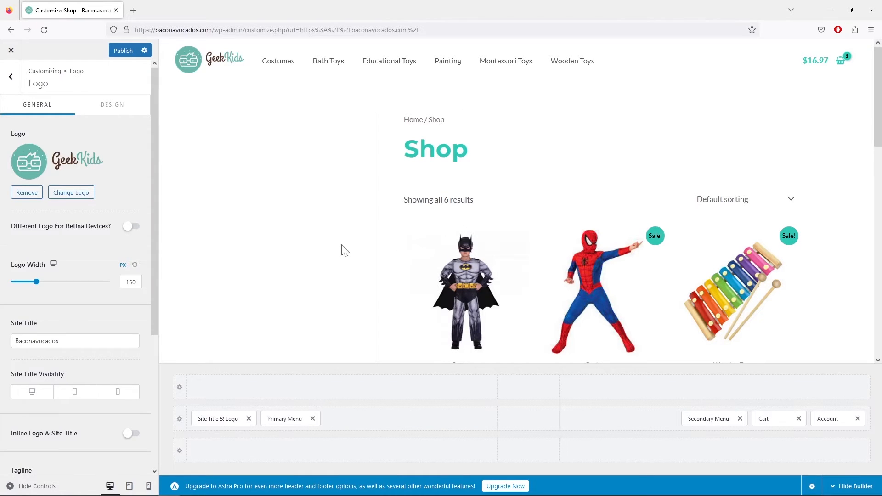
# Set the logo width to 183 px and leave the logo settings for the Customizer's main list.
pyautogui.moveTo(37, 282); pyautogui.dragTo(43, 285)
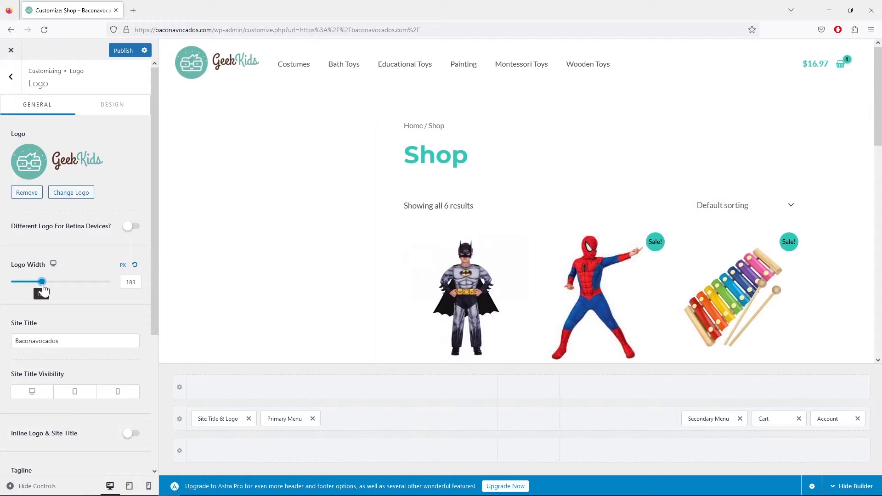
pyautogui.rightClick(42, 284)
pyautogui.click(80, 259)
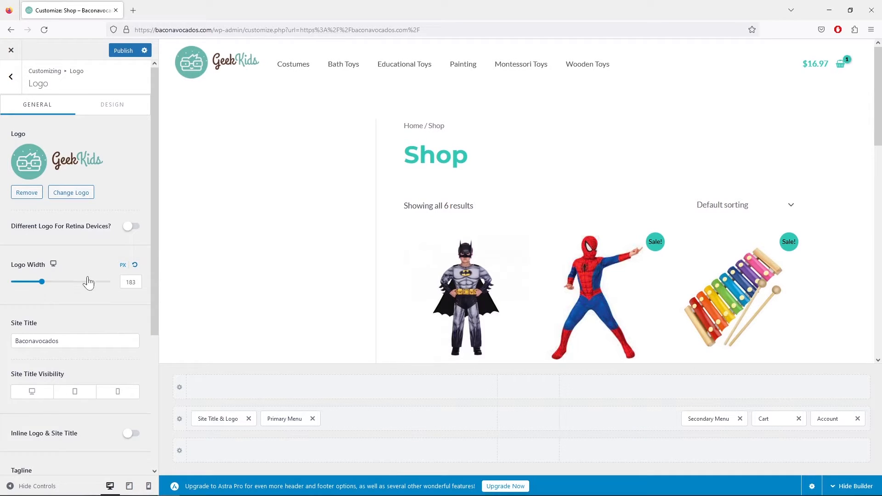
pyautogui.scroll(-4, 92, 279)
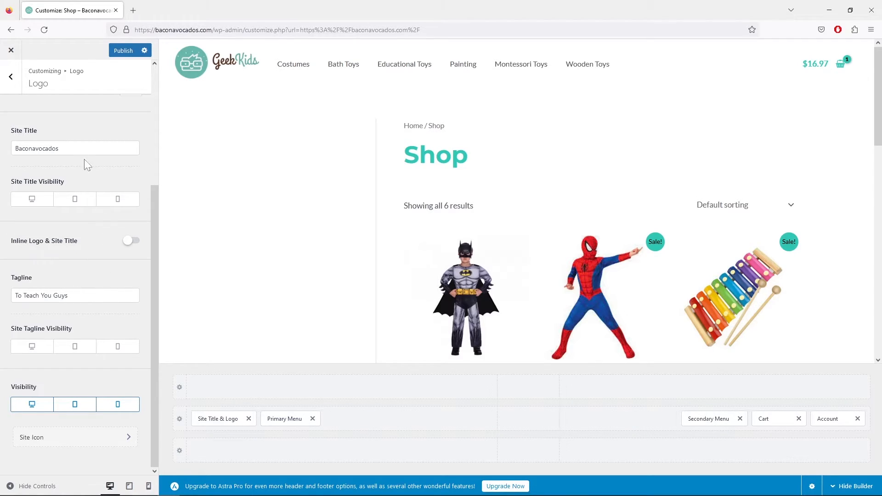
pyautogui.click(15, 84)
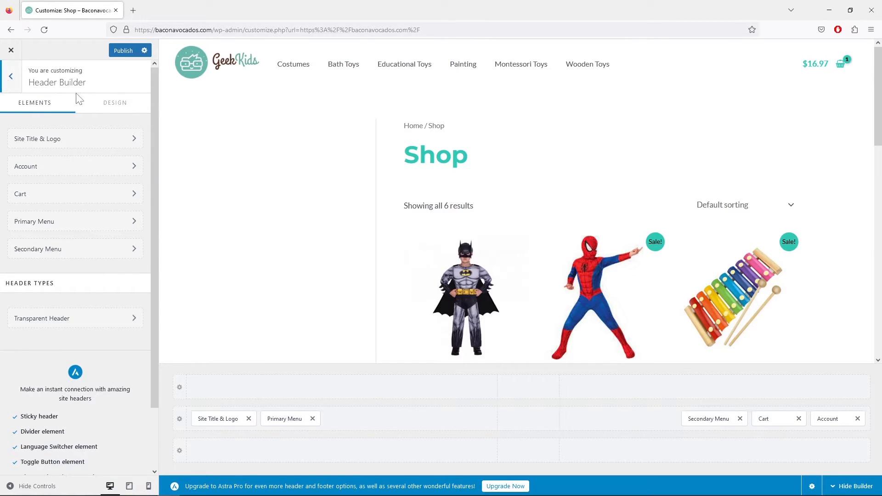
pyautogui.click(6, 86)
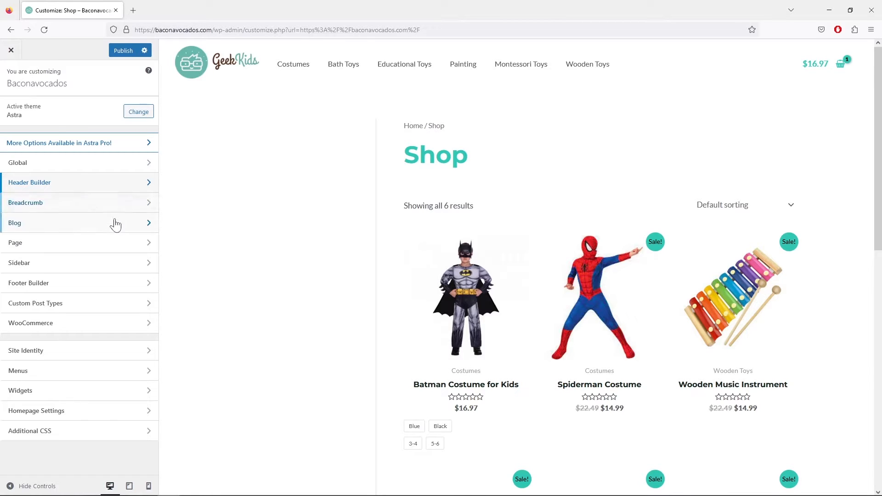
# Review the Main Menu's items, locations and options, and return to the Customizer's main list.
pyautogui.click(132, 371)
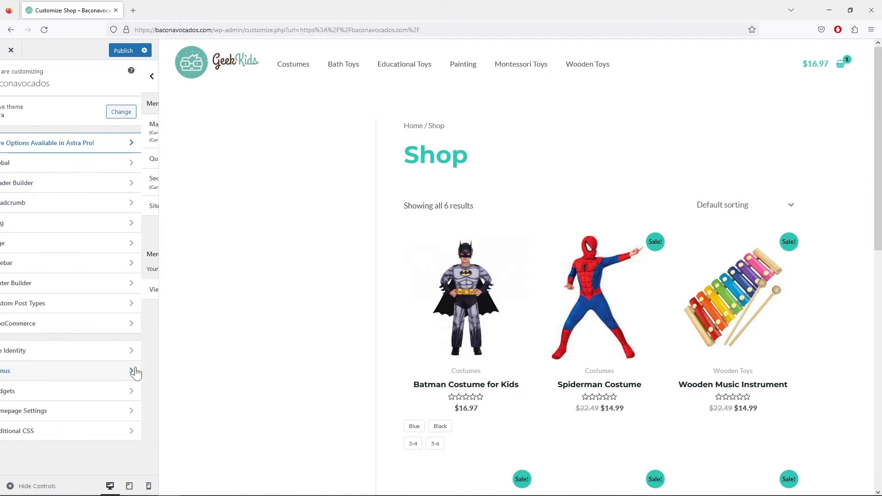
pyautogui.click(129, 132)
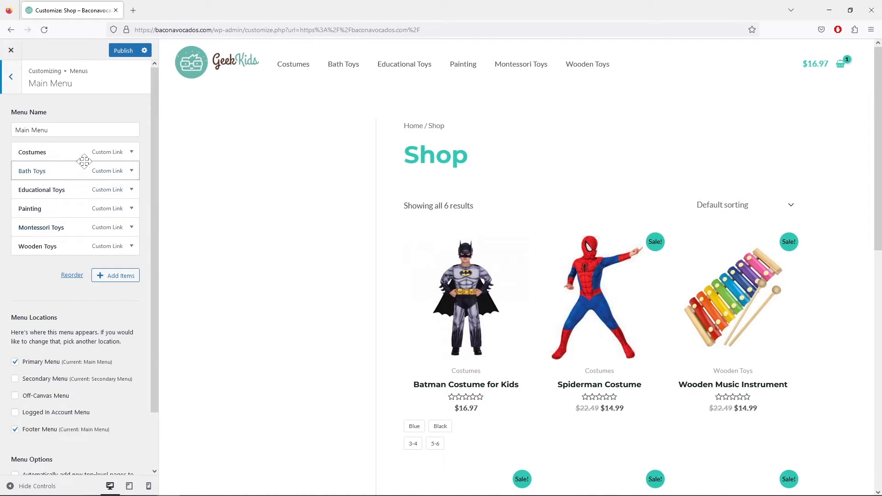
pyautogui.scroll(-2, 111, 281)
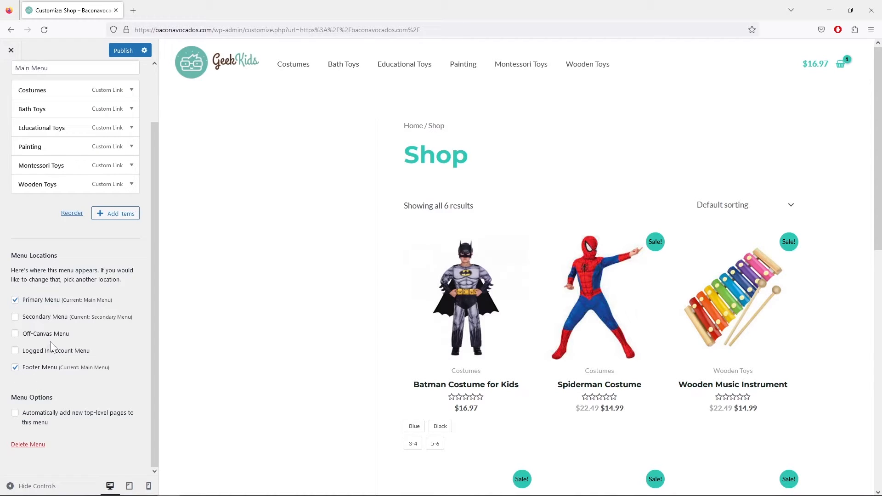
pyautogui.scroll(2, 65, 342)
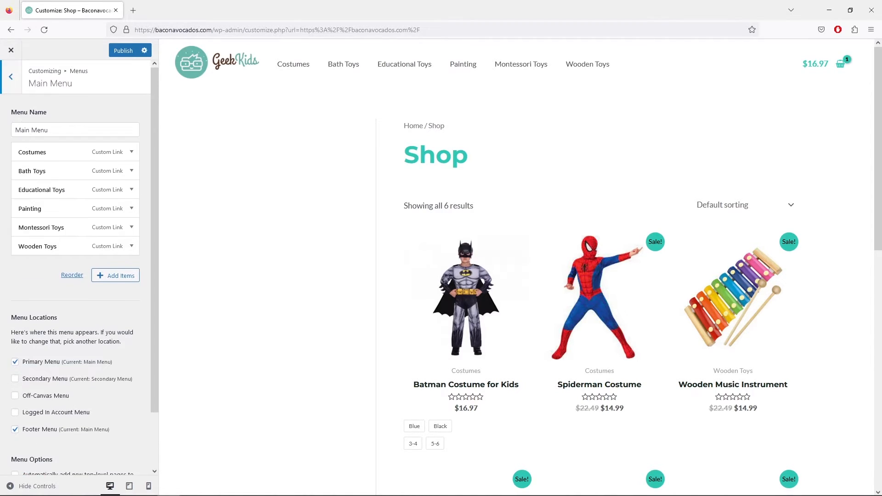
pyautogui.click(11, 78)
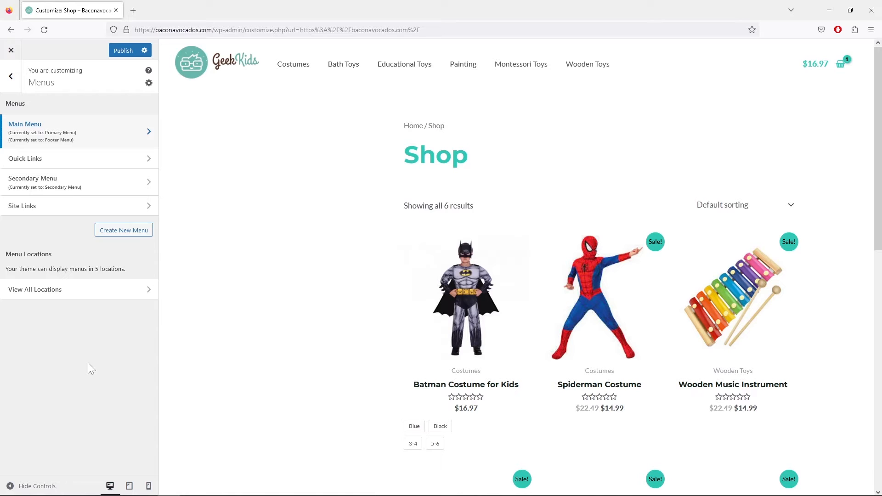
pyautogui.click(11, 76)
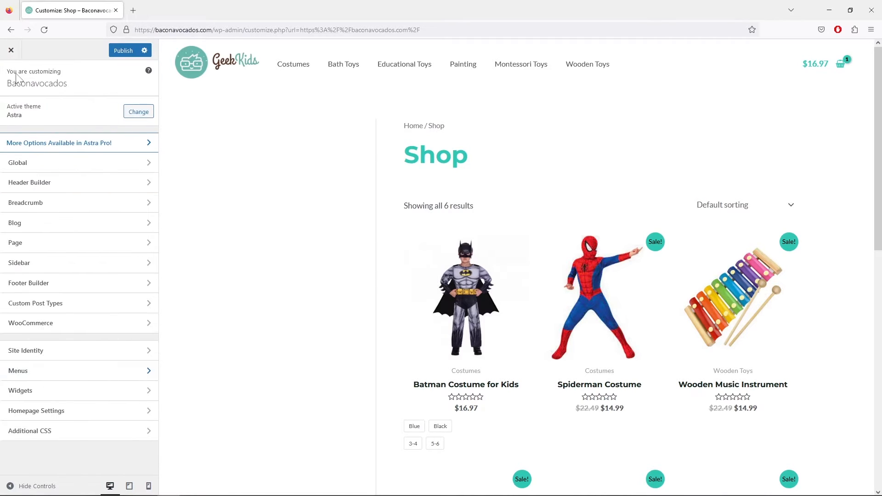
# Open the WooCommerce Sidebar widget area and display the complete list of blocks that can be added.
pyautogui.click(124, 392)
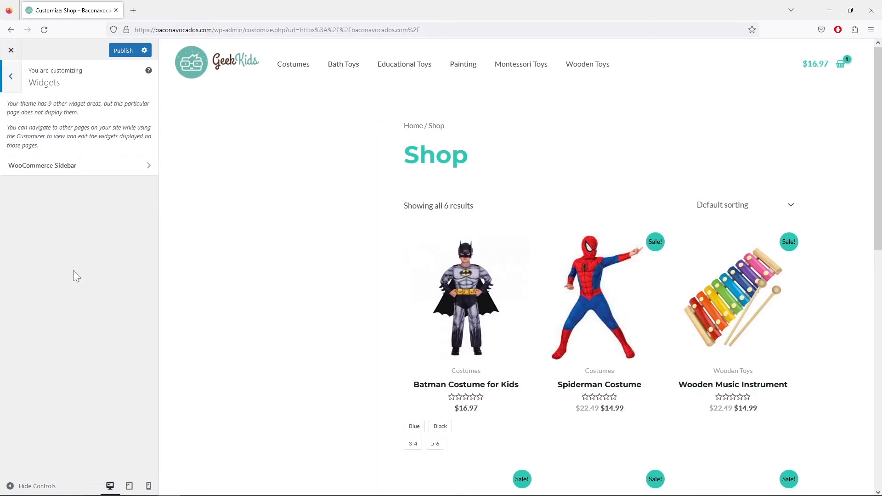
pyautogui.click(84, 167)
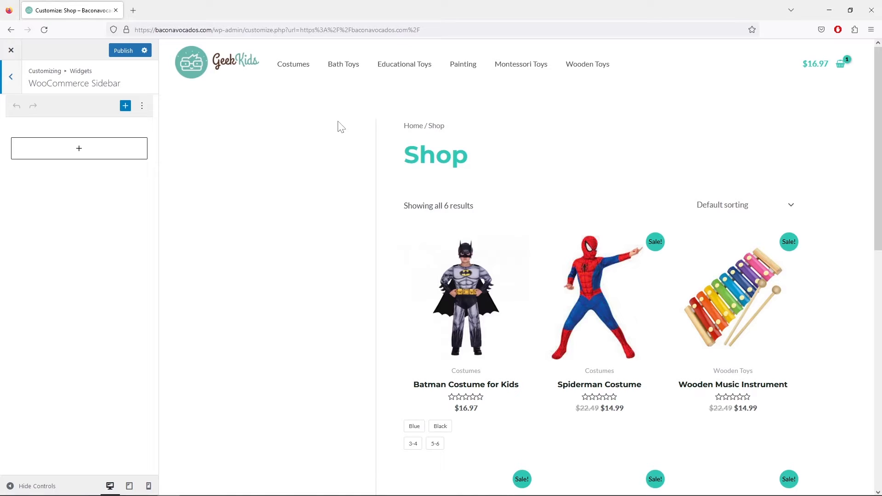
pyautogui.click(95, 150)
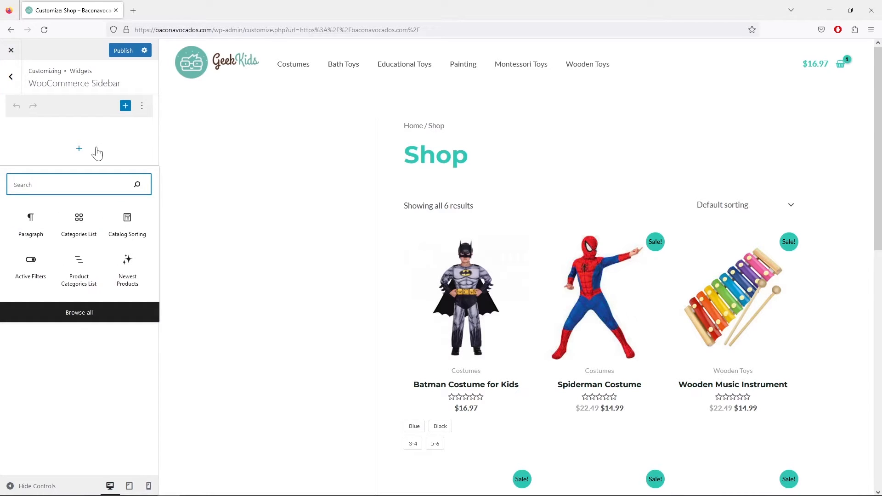
pyautogui.click(78, 313)
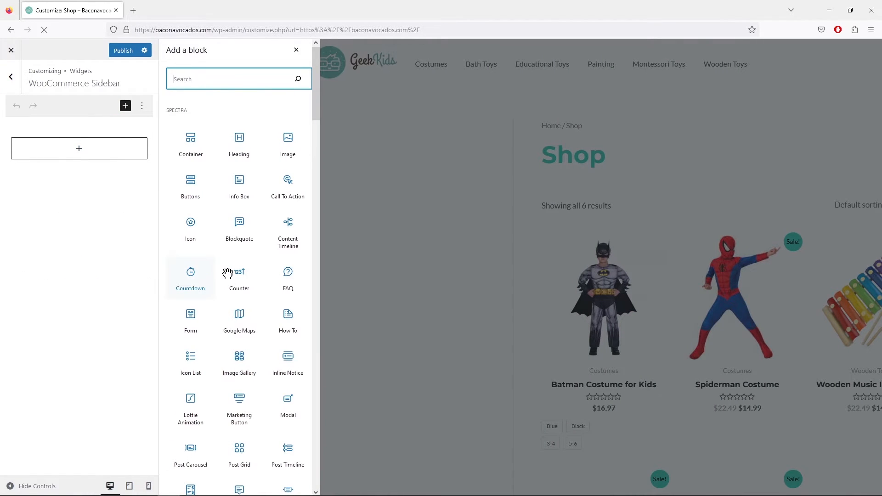
# Add the WooCommerce Product Categories List block to the WooCommerce Sidebar and return to the Customizer's main list.
pyautogui.scroll(-7, 227, 273)
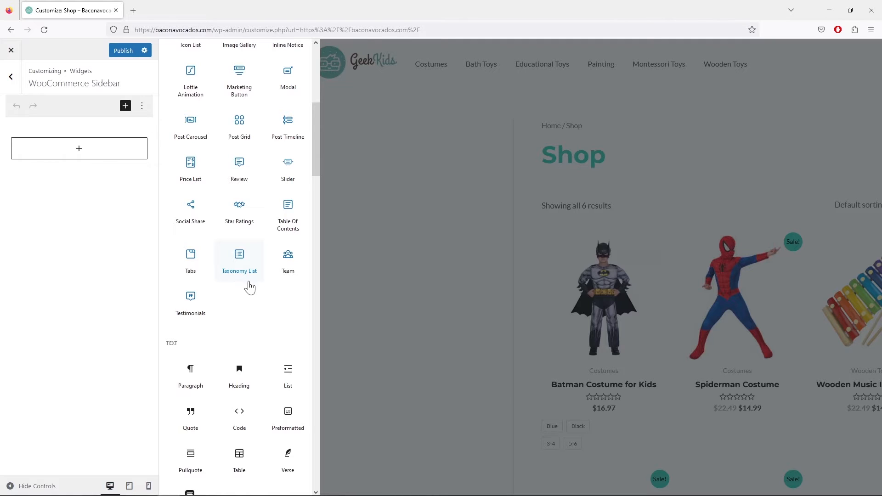
pyautogui.scroll(-15, 244, 285)
pyautogui.scroll(-20, 249, 288)
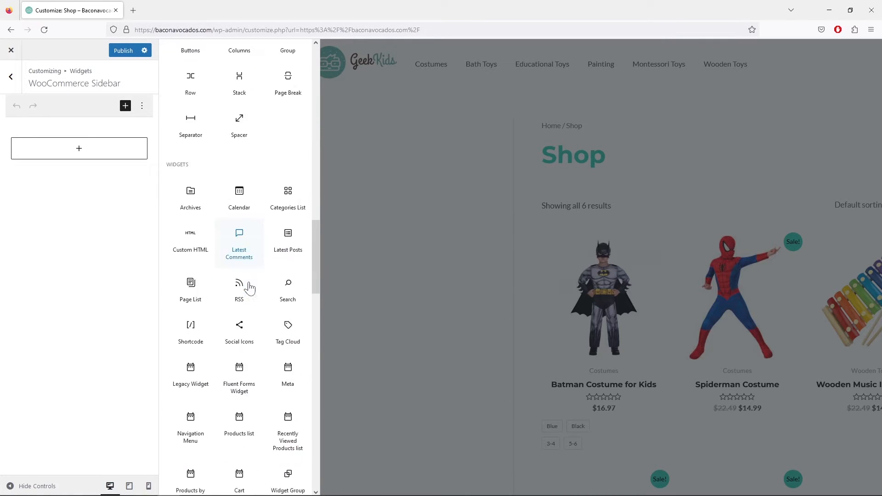
pyautogui.scroll(-6, 249, 281)
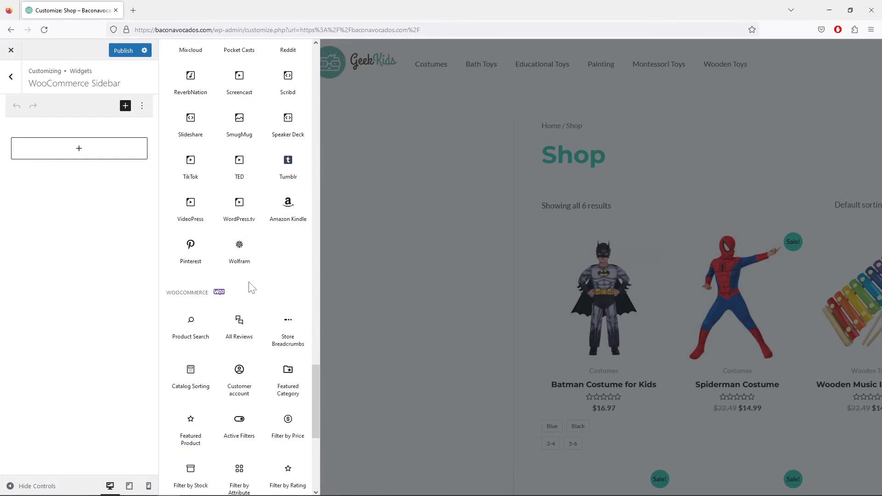
pyautogui.scroll(-6, 250, 282)
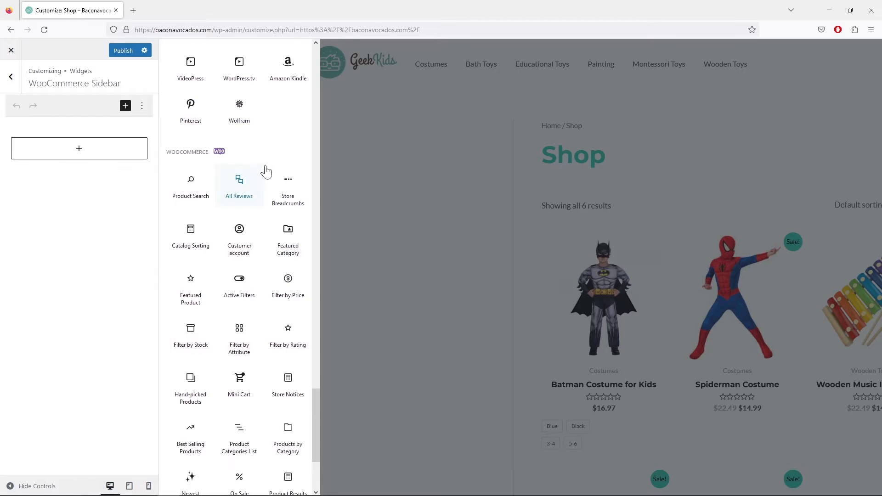
pyautogui.scroll(-1, 278, 153)
pyautogui.scroll(-3, 278, 153)
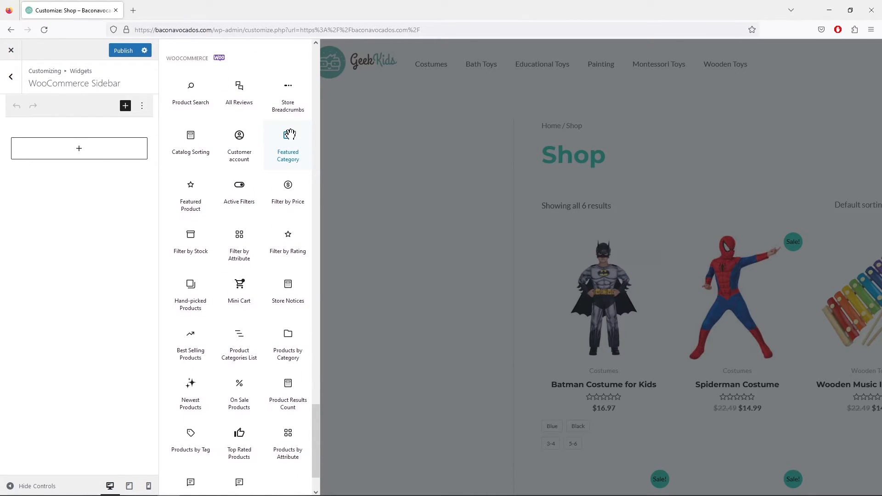
pyautogui.click(237, 339)
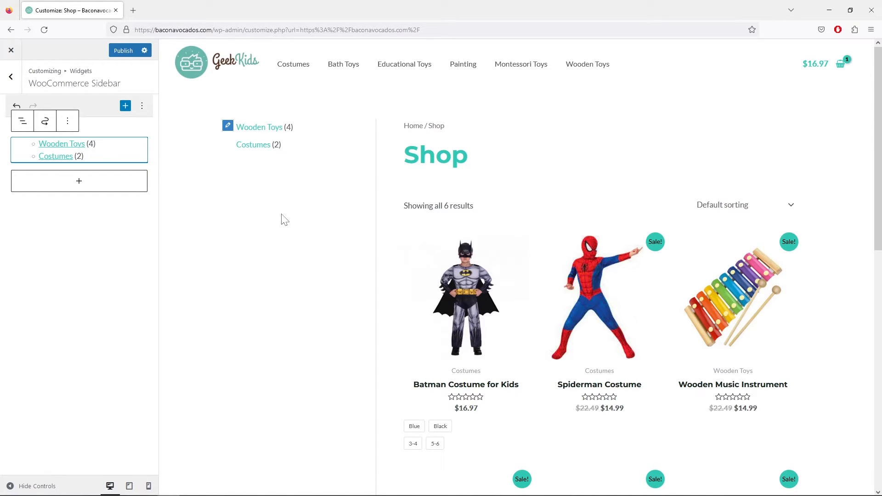
pyautogui.click(10, 78)
pyautogui.click(9, 80)
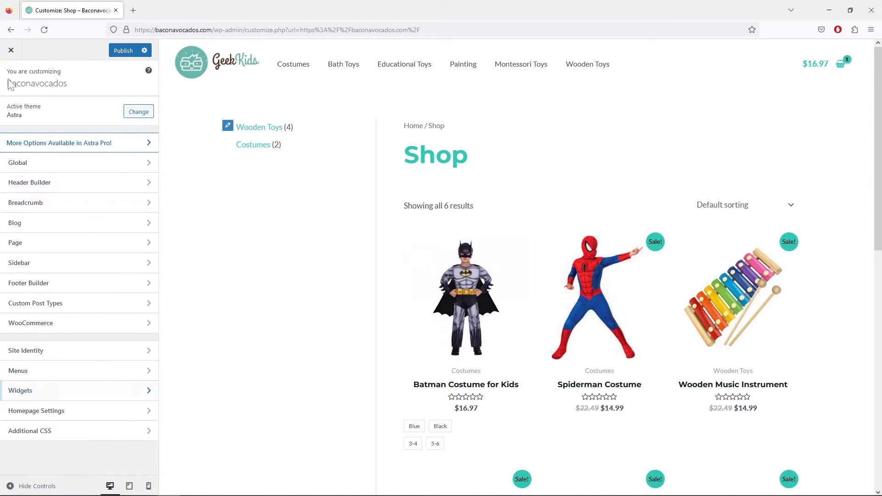
# Review the Homepage Settings with the available posts pages and the Additional CSS section, returning to the Customizer's main list.
pyautogui.click(112, 410)
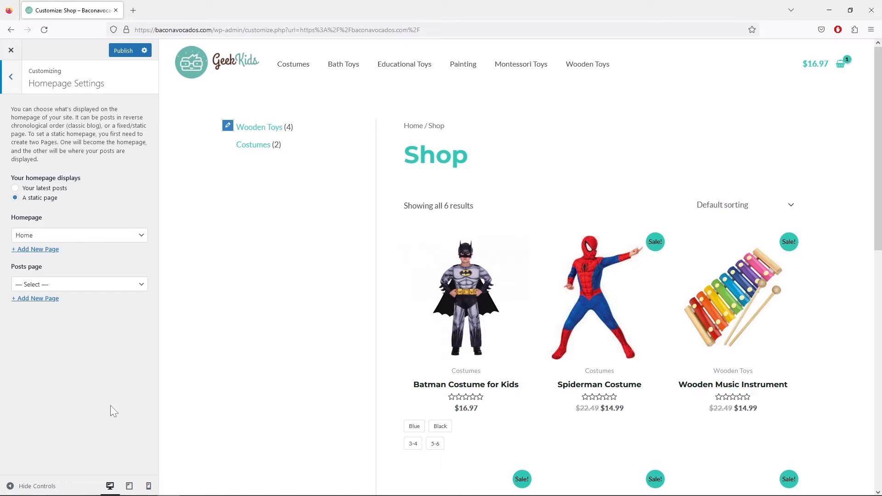
pyautogui.click(120, 291)
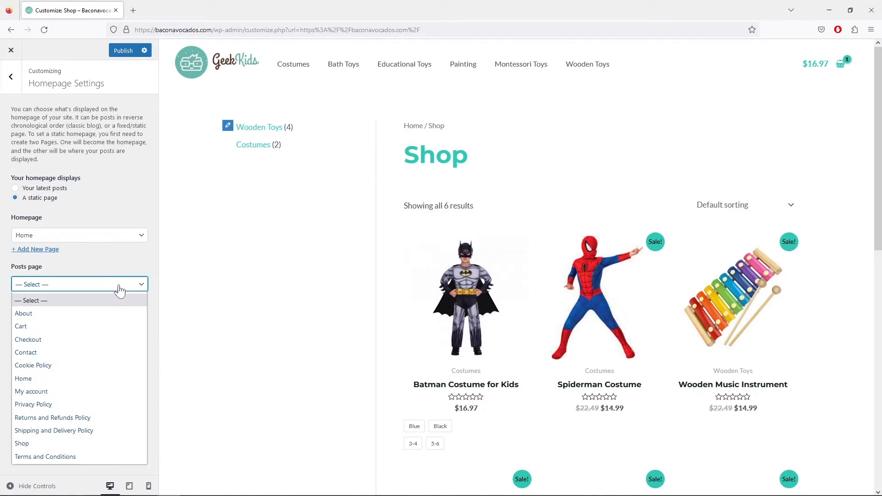
pyautogui.click(119, 289)
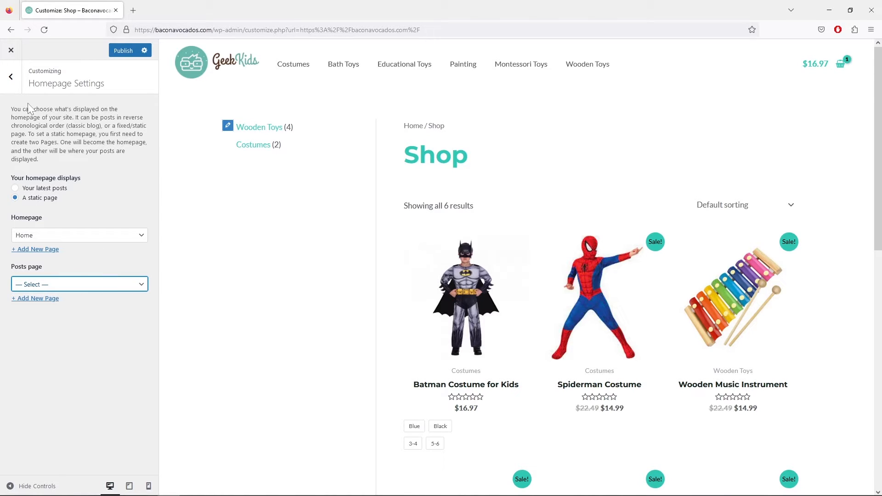
pyautogui.click(11, 83)
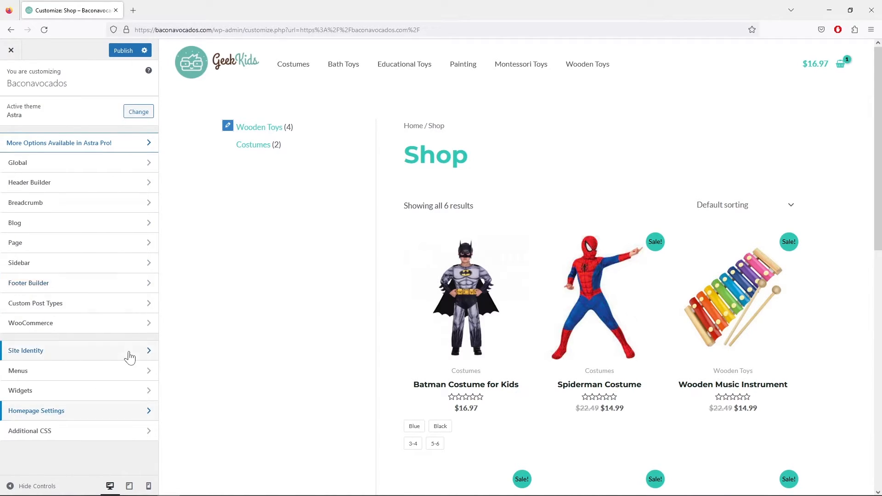
pyautogui.click(106, 434)
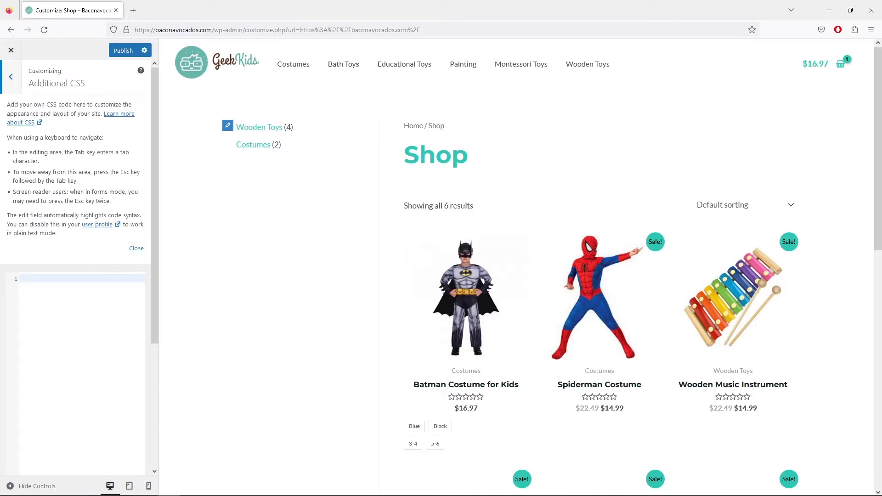
pyautogui.click(16, 89)
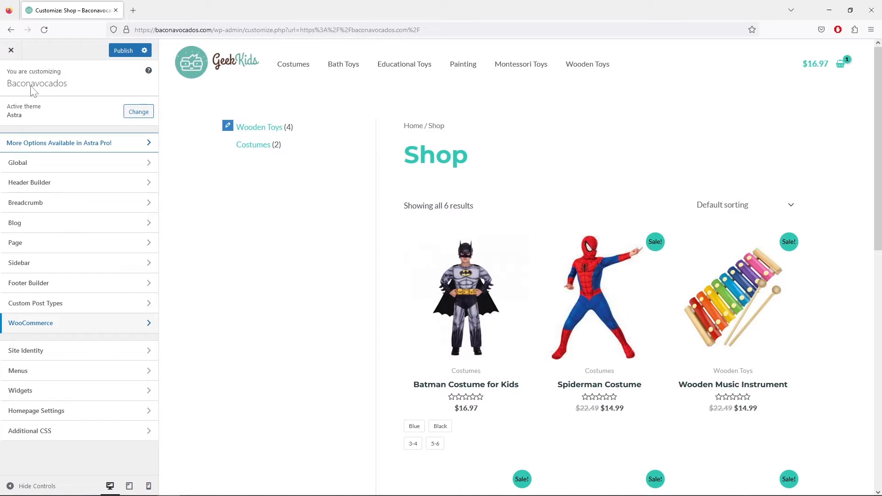
# Publish the Customizer changes and exit to the live site.
pyautogui.click(122, 53)
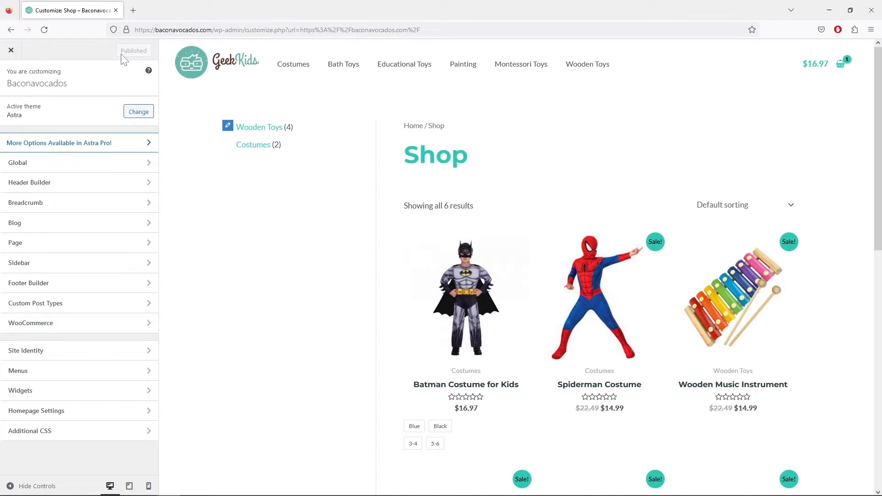
pyautogui.click(12, 50)
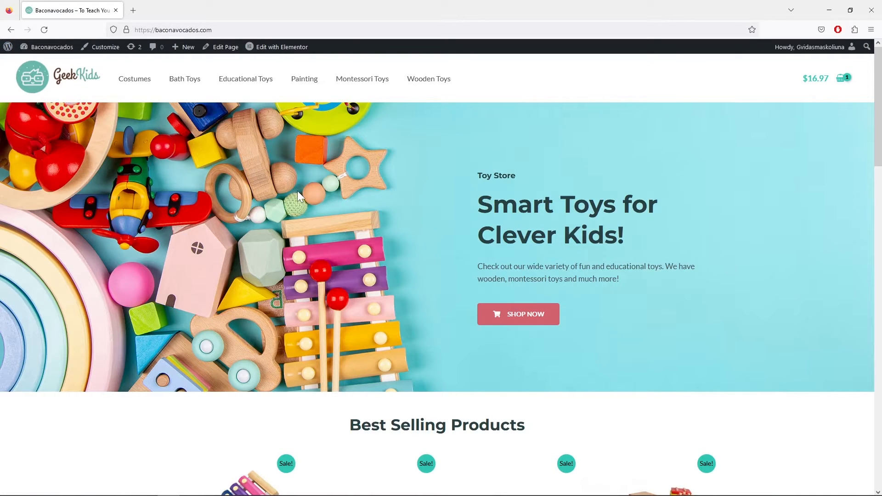
# Examine the live homepage's sections and the Wooden Music Instrument product page from its header to its lower sections.
pyautogui.scroll(-4, 308, 195)
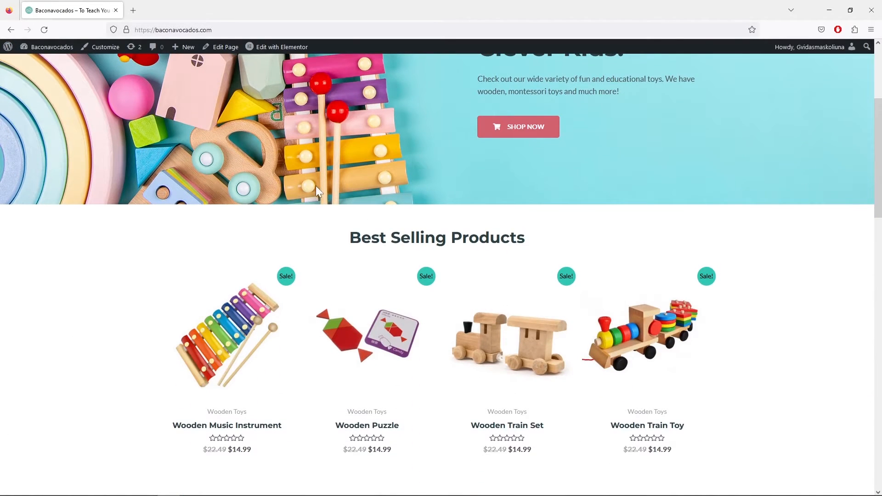
pyautogui.scroll(-9, 688, 251)
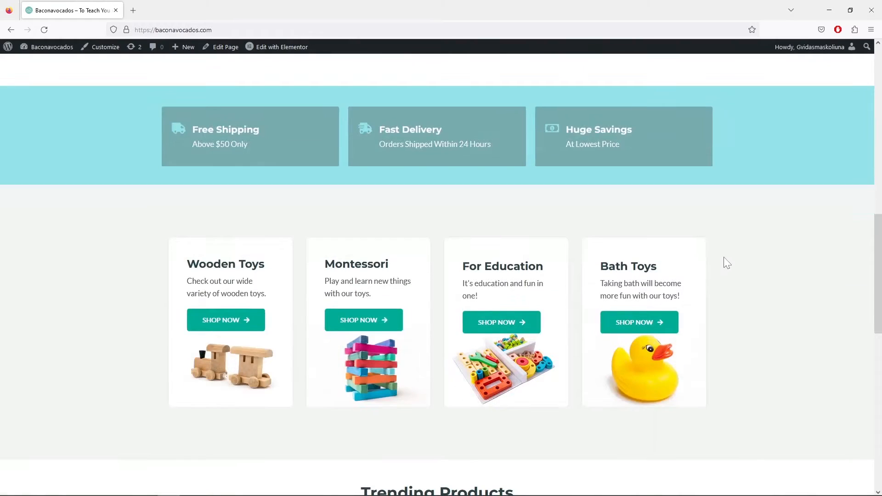
pyautogui.scroll(13, 727, 263)
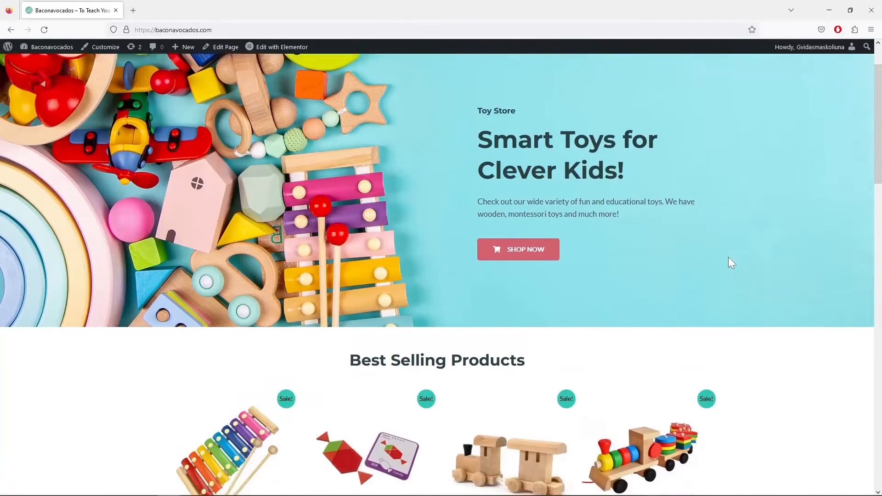
pyautogui.scroll(-4, 730, 260)
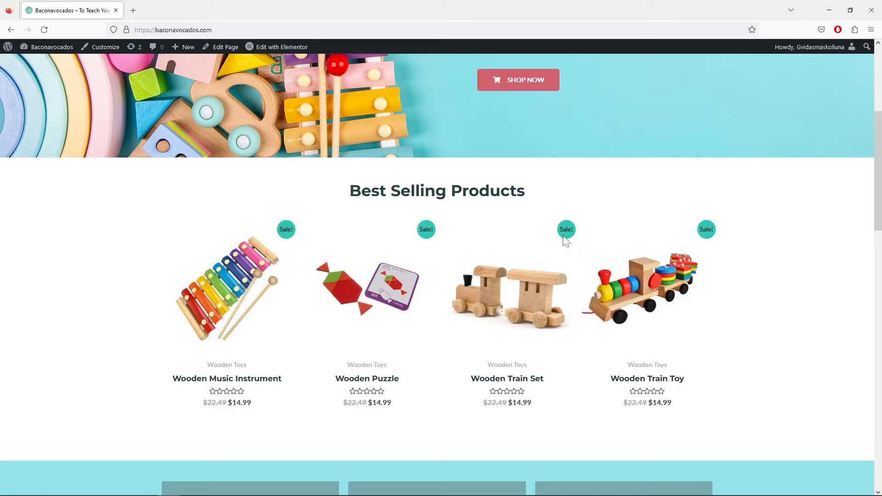
pyautogui.scroll(5, 426, 247)
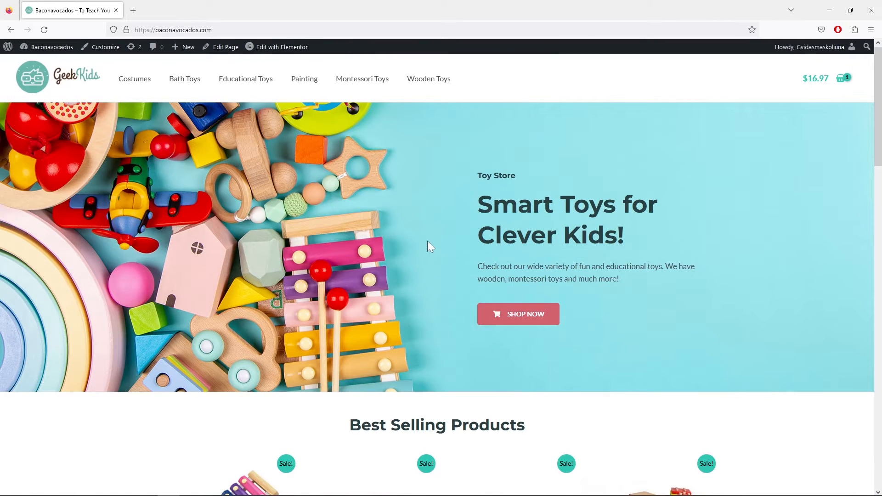
pyautogui.scroll(-7, 428, 244)
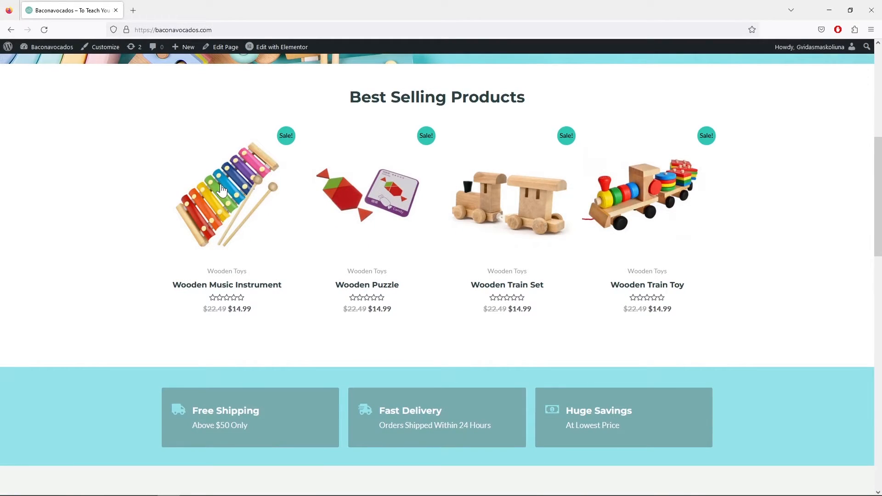
pyautogui.click(222, 189)
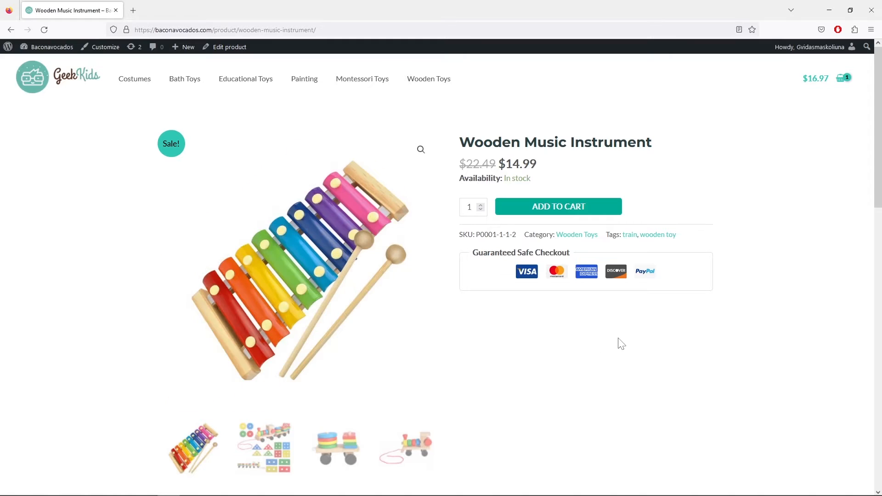
pyautogui.scroll(-11, 618, 342)
pyautogui.scroll(-1, 621, 345)
pyautogui.scroll(12, 621, 345)
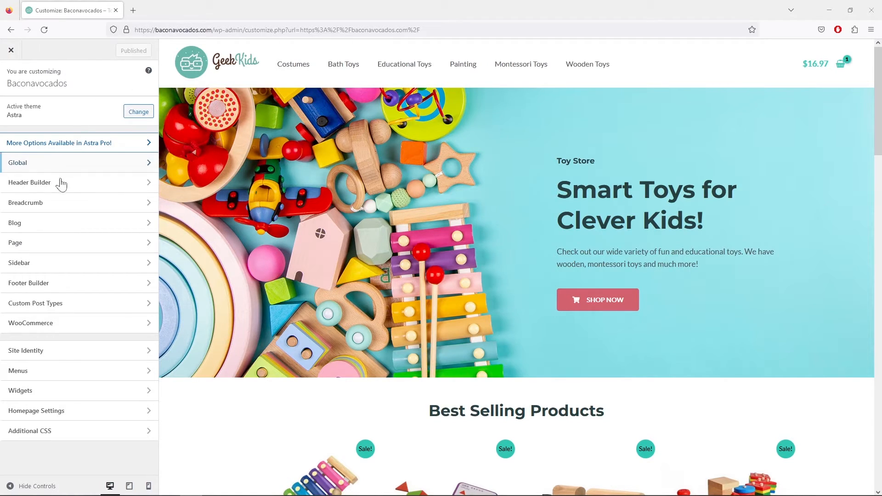
# Try the Header Builder's transparent header on the complete website and preview it on the Wooden Music Instrument product page.
pyautogui.click(130, 187)
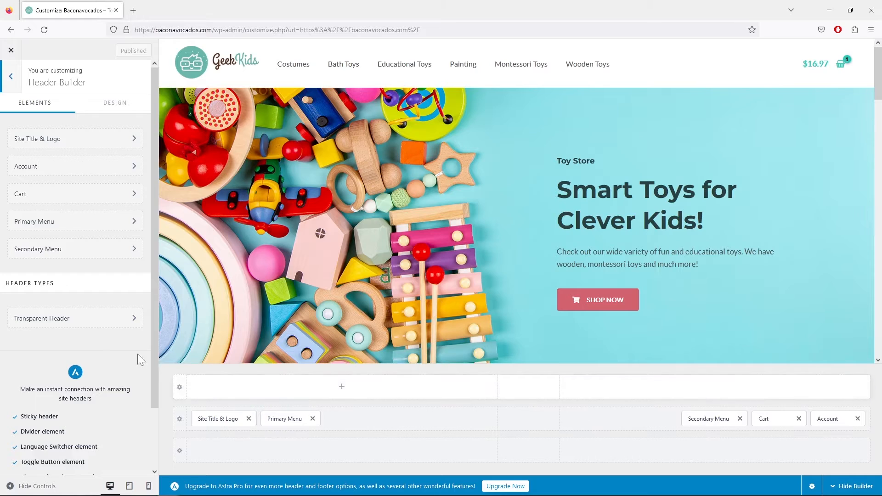
pyautogui.click(105, 322)
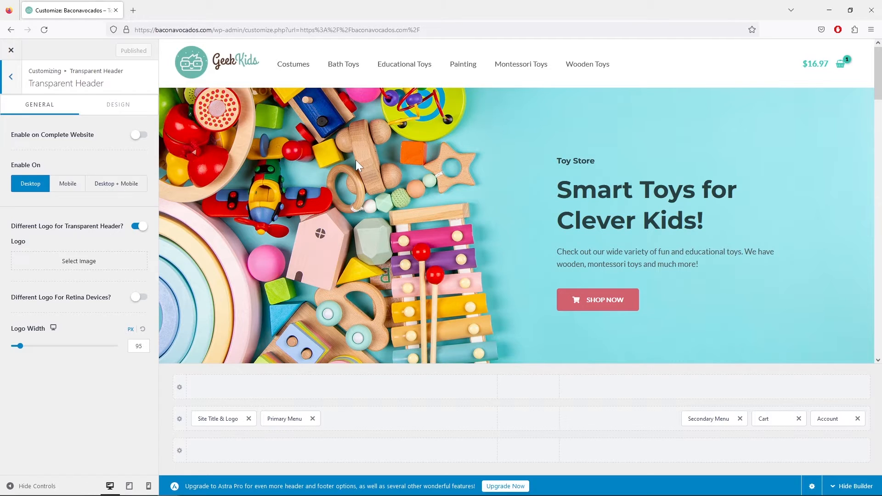
pyautogui.click(140, 135)
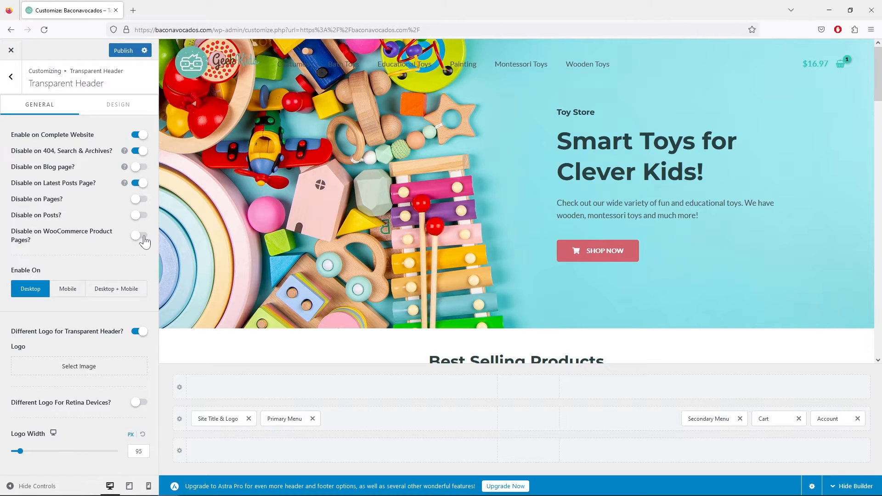
pyautogui.scroll(-5, 409, 200)
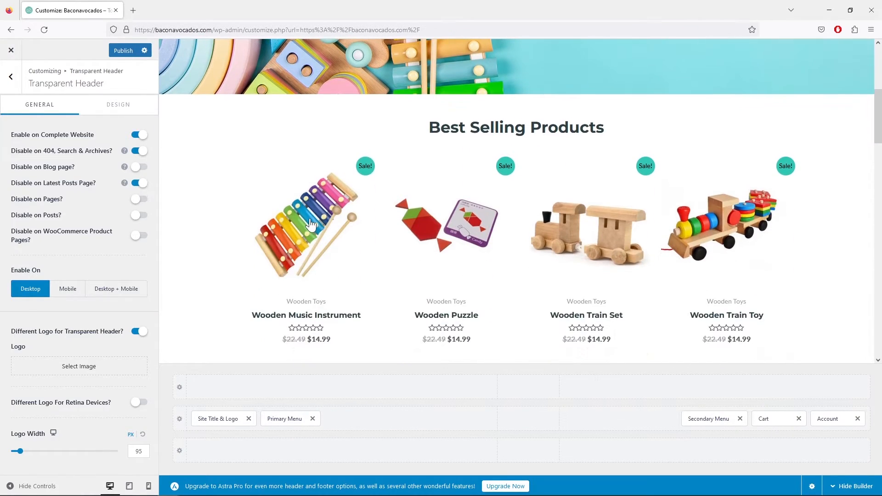
pyautogui.click(309, 223)
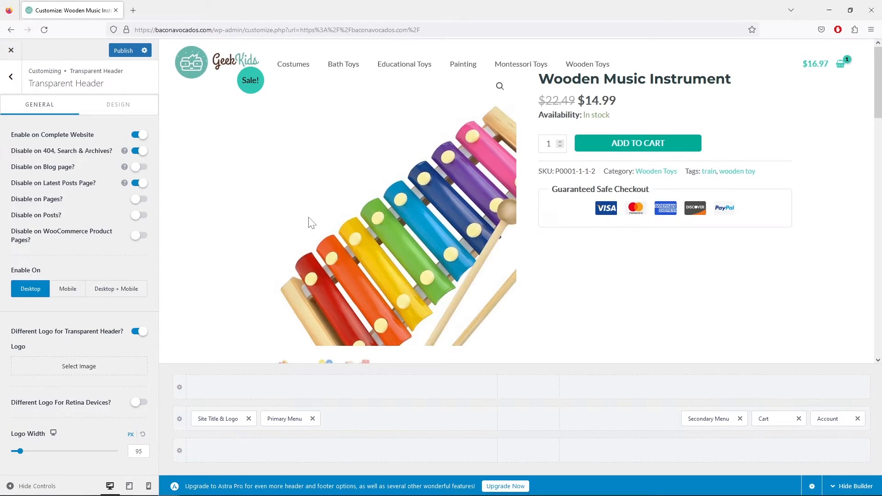
# Exclude WooCommerce product pages from the transparent header, check the homepage preview, and turn the transparent header off for the complete website.
pyautogui.click(140, 236)
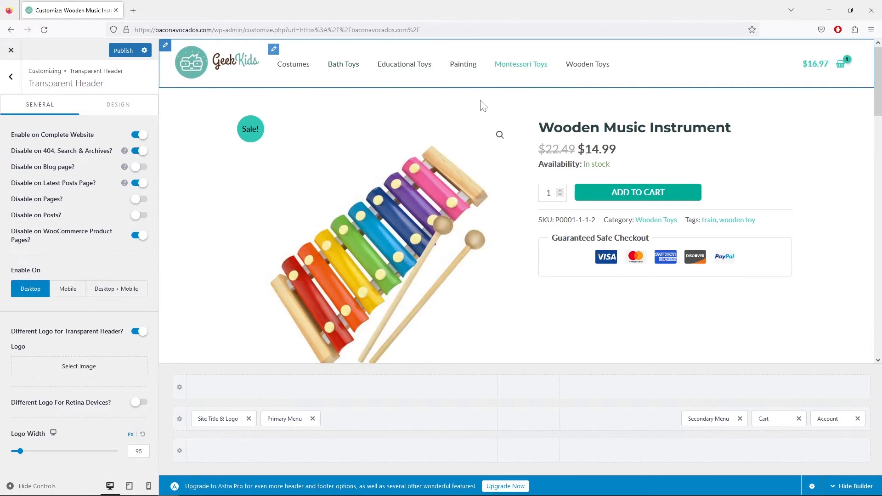
pyautogui.click(234, 67)
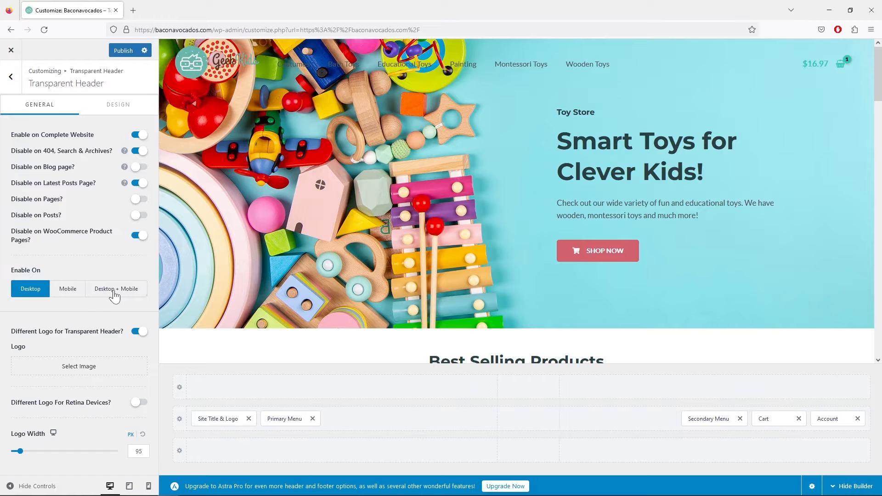
pyautogui.click(137, 137)
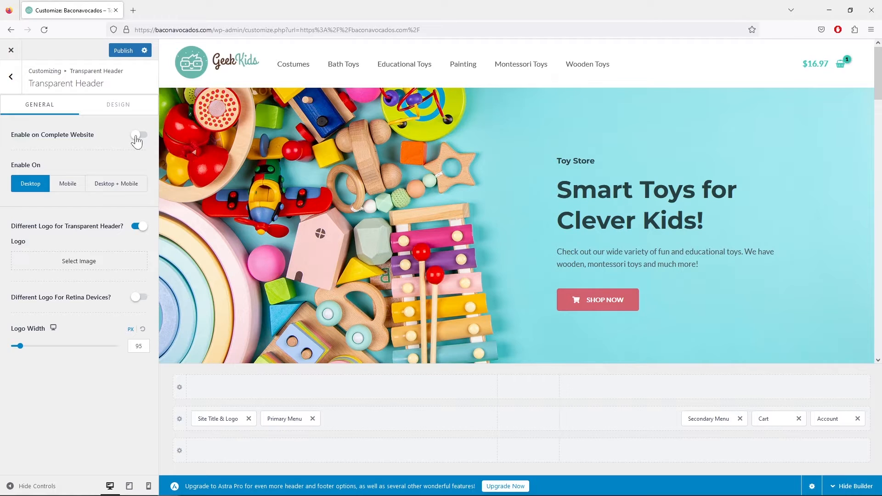
pyautogui.click(11, 76)
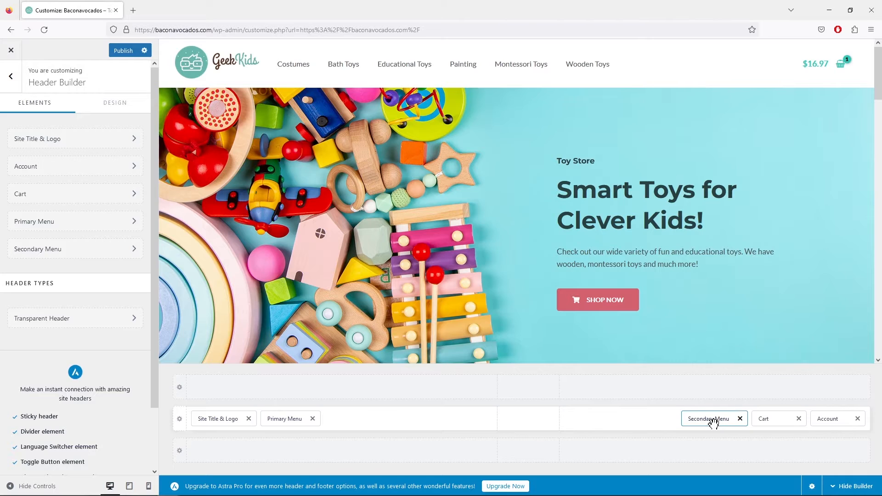
# Rearrange the primary header row by removing the Secondary Menu, centering the Primary Menu and placing Cart after Account.
pyautogui.click(740, 419)
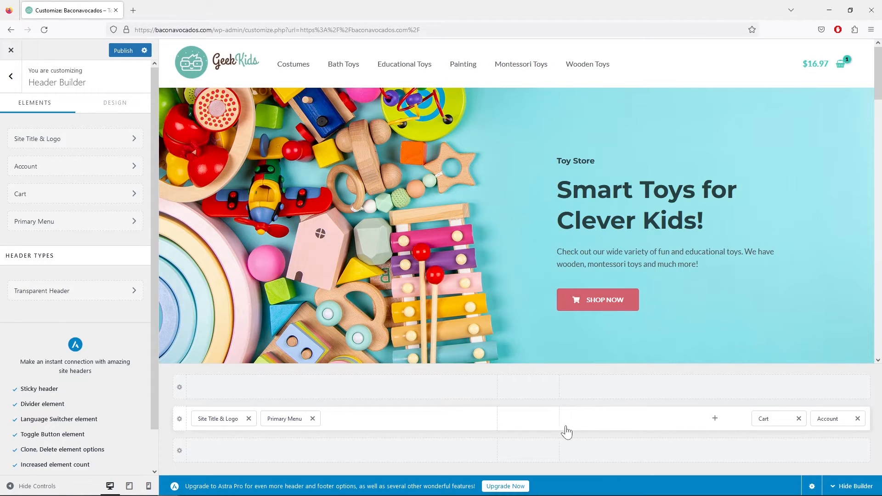
pyautogui.moveTo(288, 420); pyautogui.dragTo(510, 418)
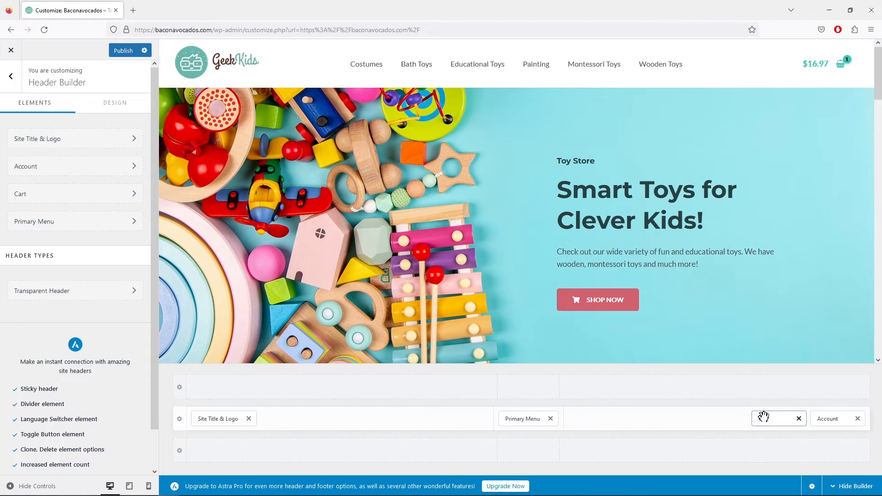
pyautogui.moveTo(767, 419); pyautogui.dragTo(835, 420)
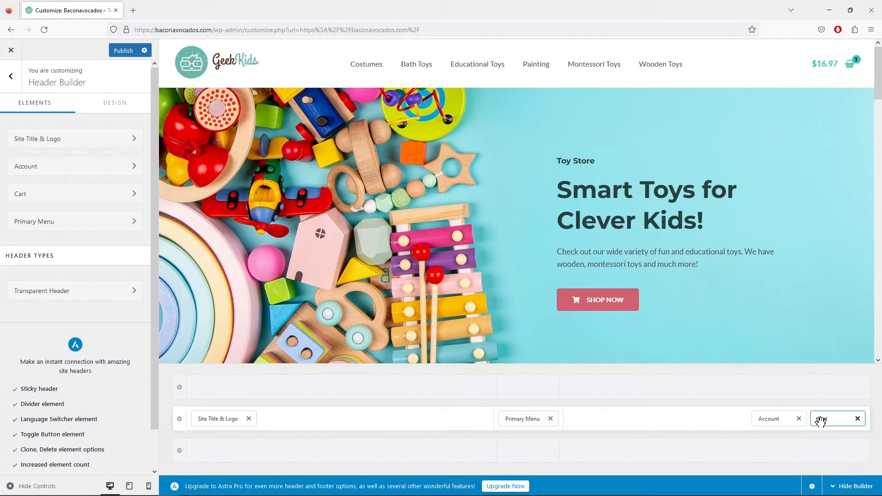
# Set the header Account element's logged-in profile type to Text.
pyautogui.click(773, 424)
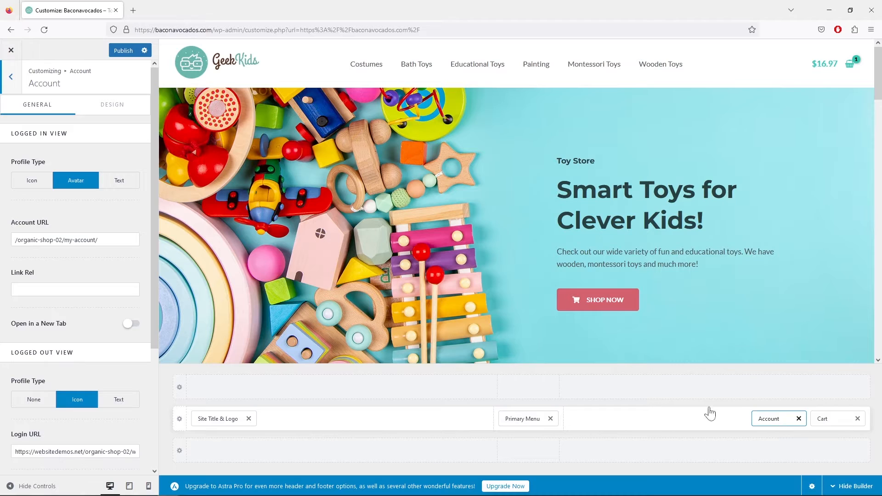
pyautogui.click(120, 184)
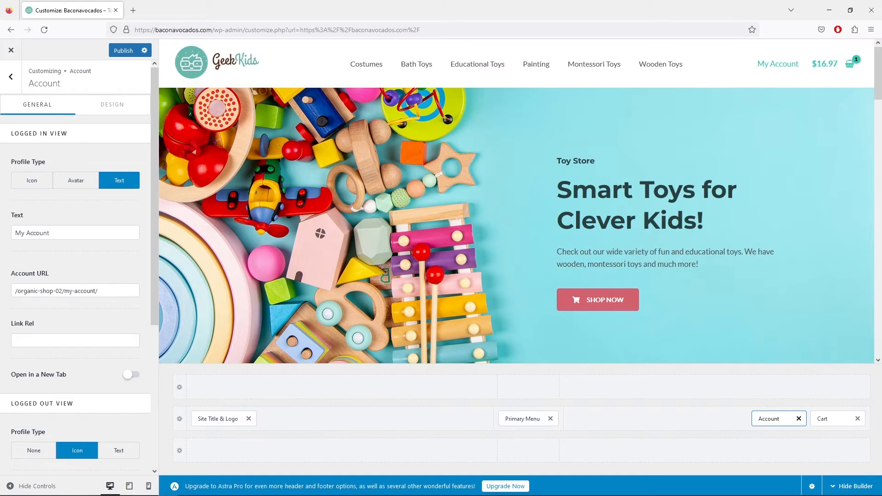
pyautogui.scroll(-3, 115, 293)
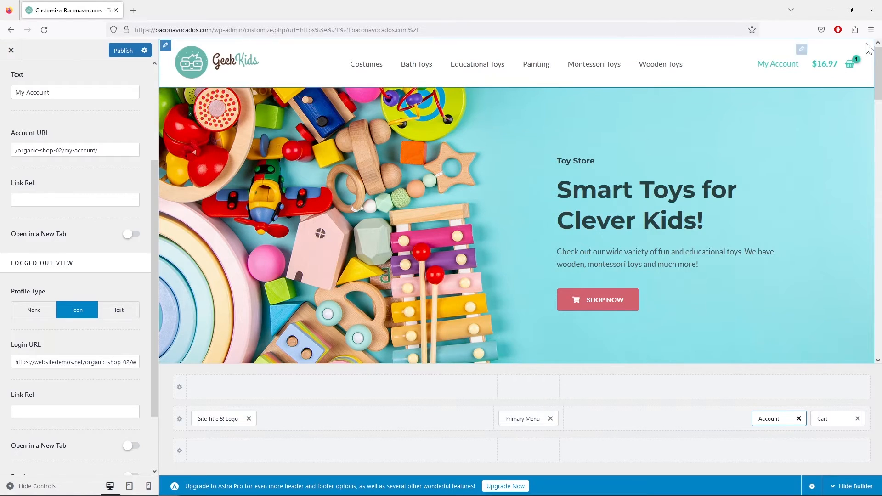
# Open the store in a private window, check where the header's account icon leads, and return to the homepage.
pyautogui.click(872, 30)
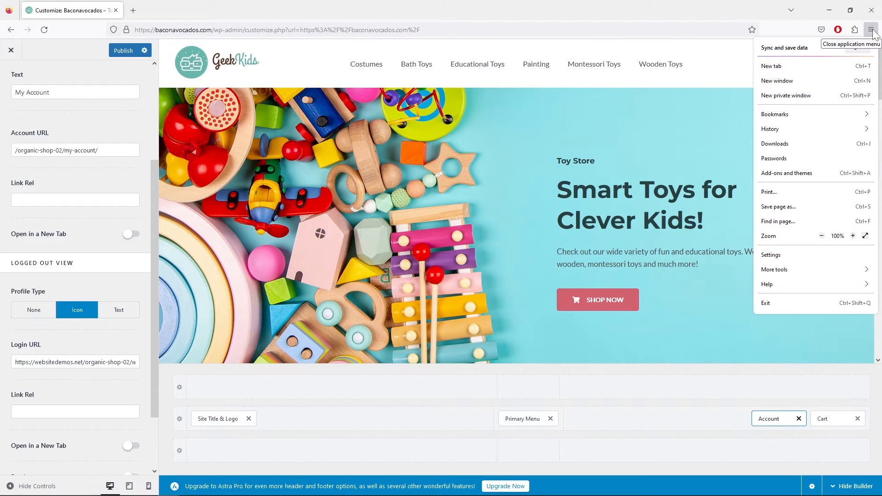
pyautogui.click(820, 94)
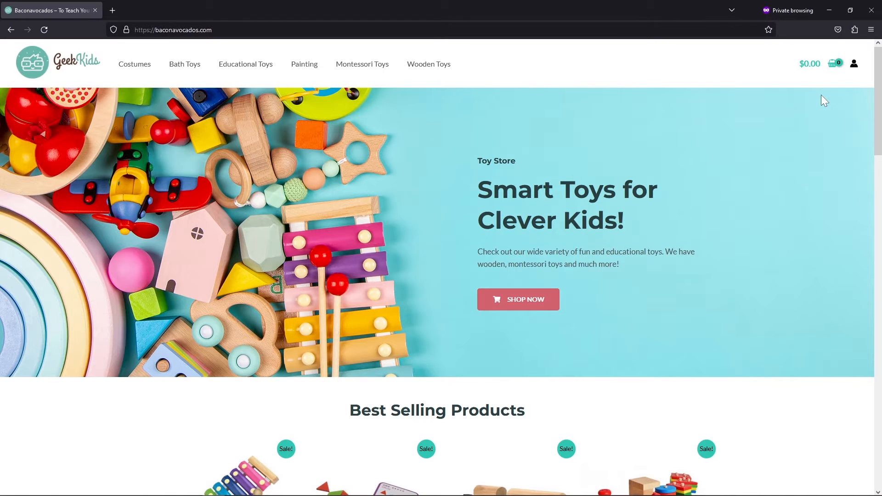
pyautogui.click(855, 65)
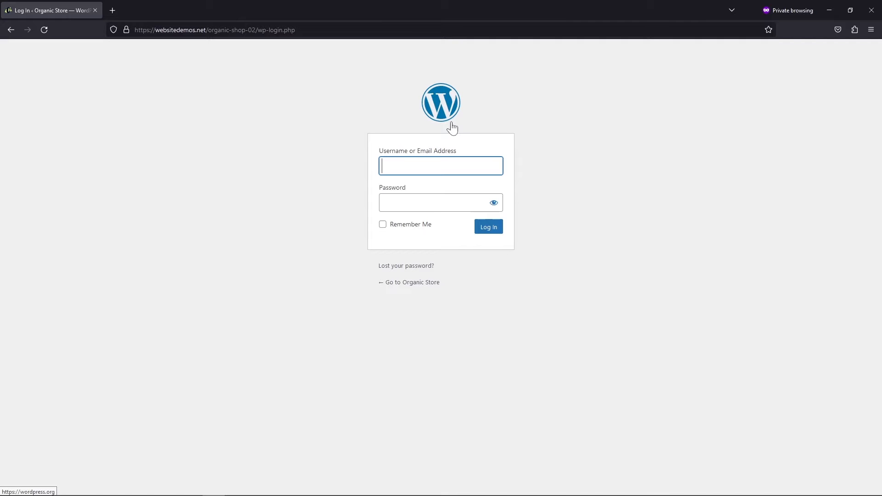
pyautogui.click(10, 31)
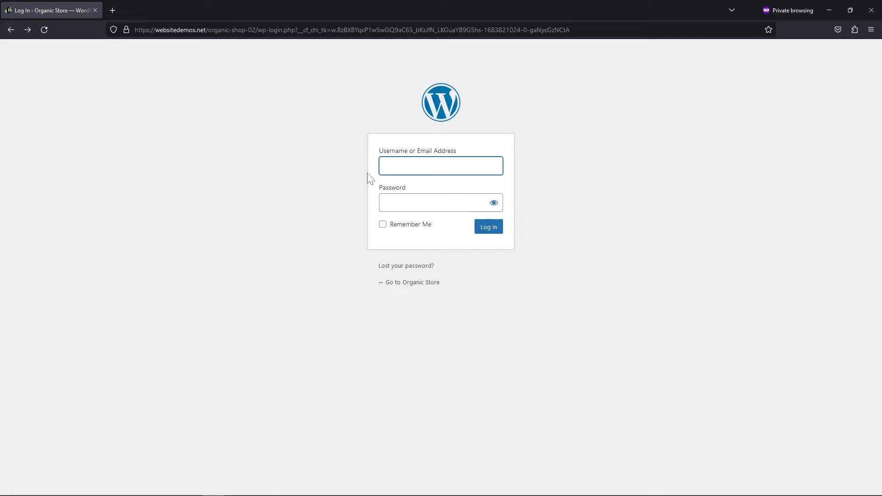
pyautogui.click(9, 31)
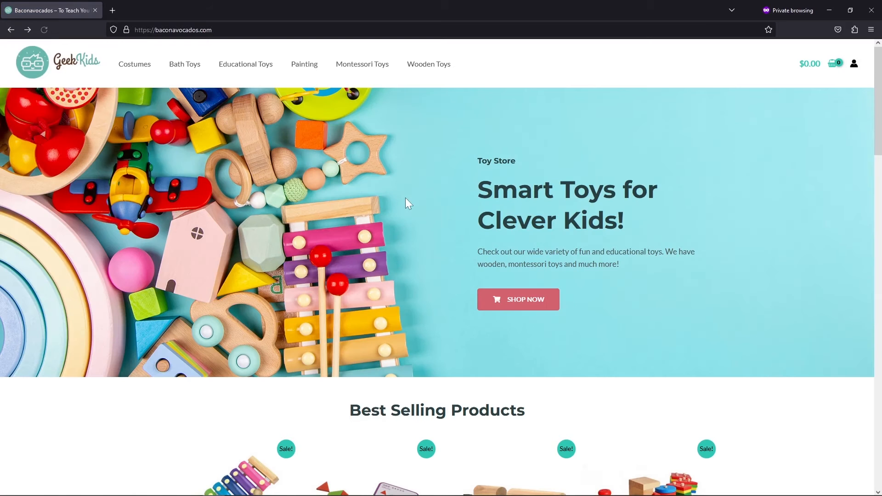
# View the store's My account page through the footer's Quick Links, and return to the Customizer window.
pyautogui.scroll(-10, 472, 239)
pyautogui.scroll(-7, 473, 235)
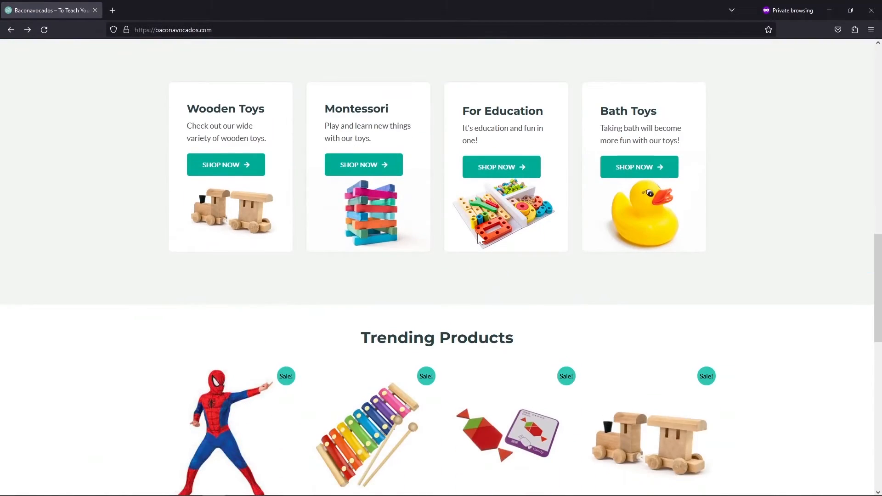
pyautogui.scroll(-12, 478, 233)
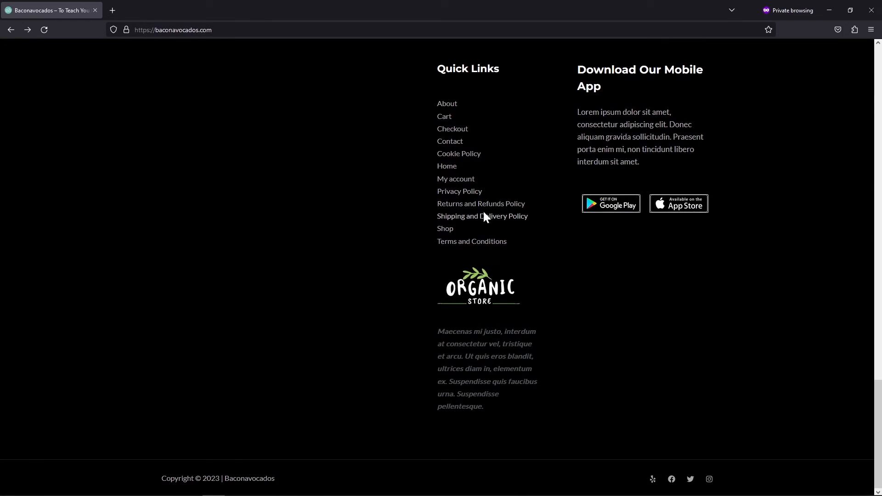
pyautogui.click(461, 184)
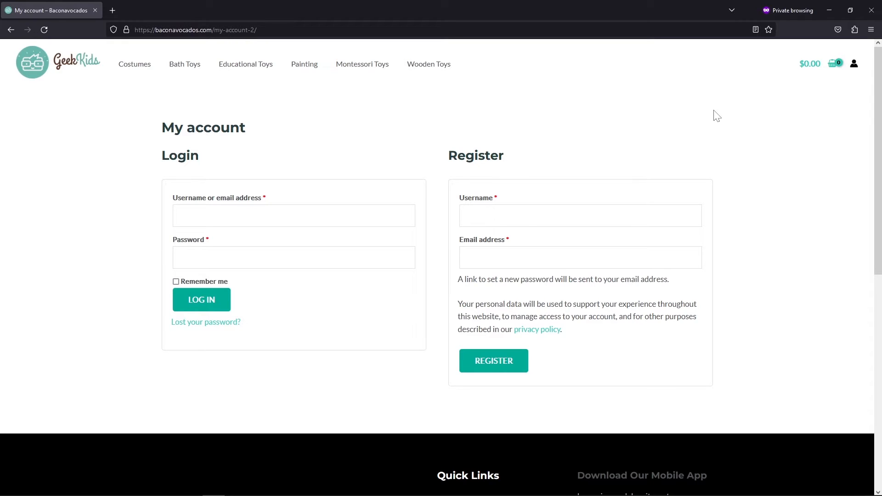
pyautogui.click(829, 10)
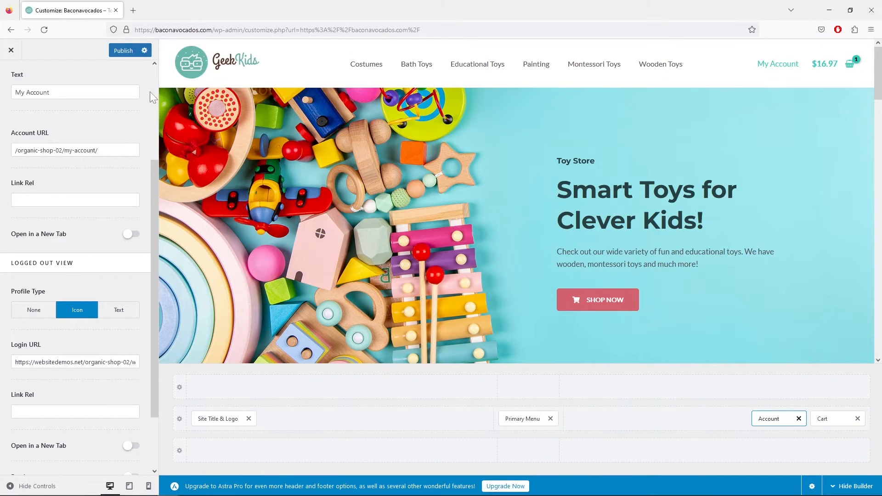
# Open the site's dashboard in a new tab and change the My account page's slug to my-account.
pyautogui.click(139, 13)
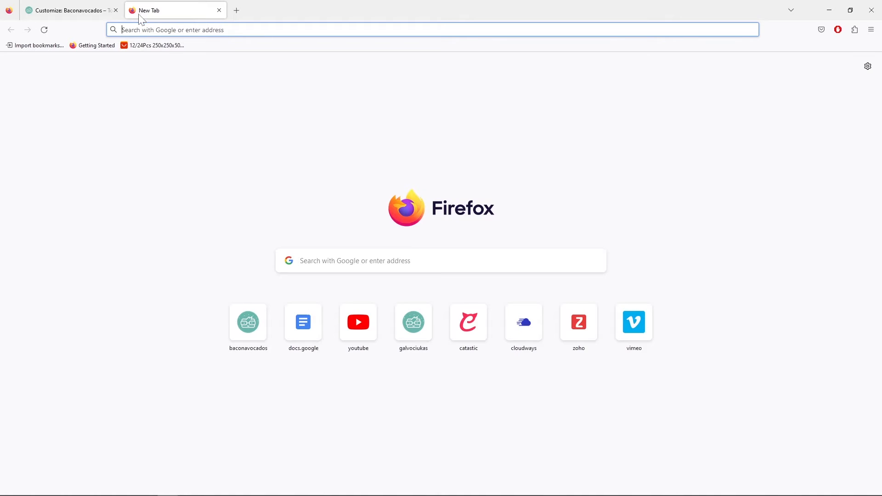
pyautogui.click(248, 340)
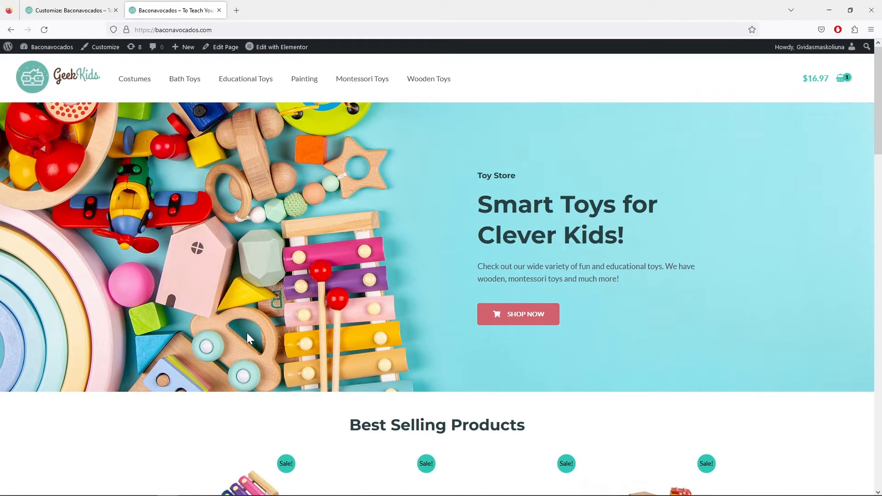
pyautogui.moveTo(61, 50)
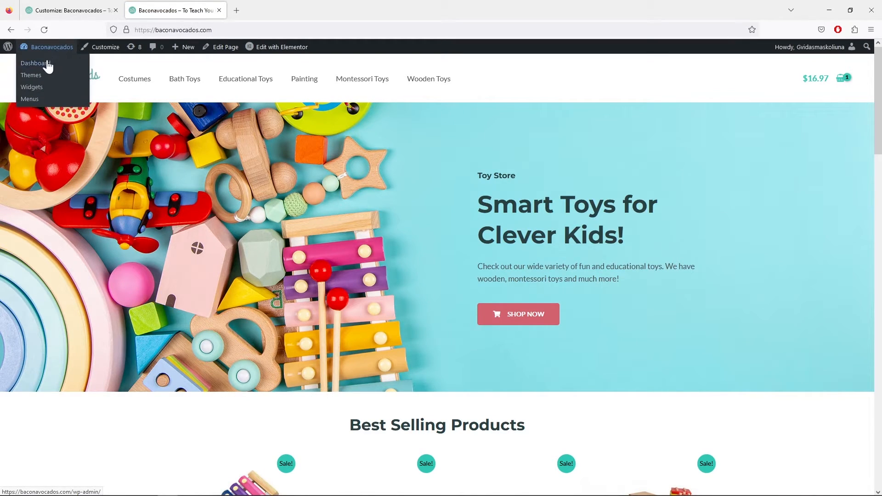
pyautogui.click(47, 64)
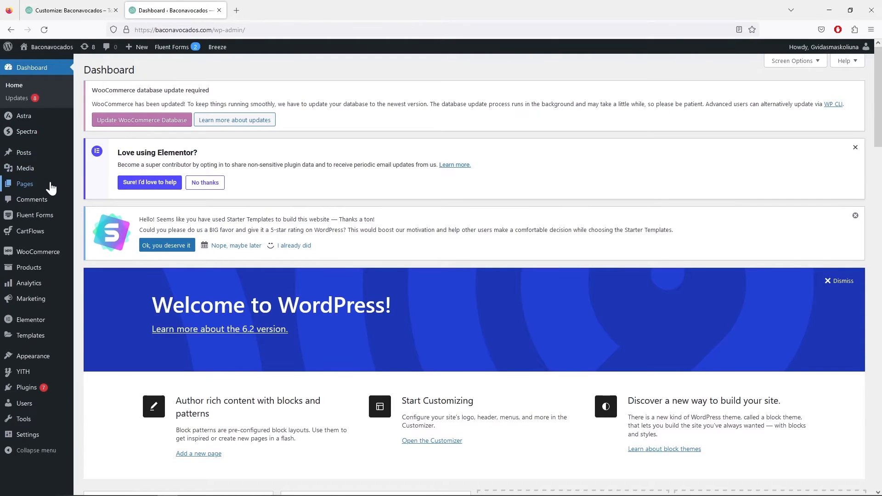
pyautogui.moveTo(48, 185)
pyautogui.click(94, 189)
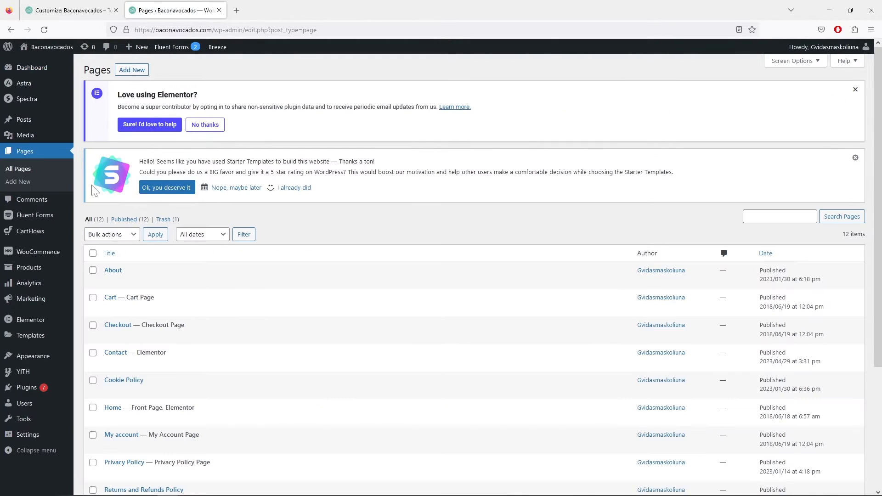
pyautogui.scroll(-5, 94, 189)
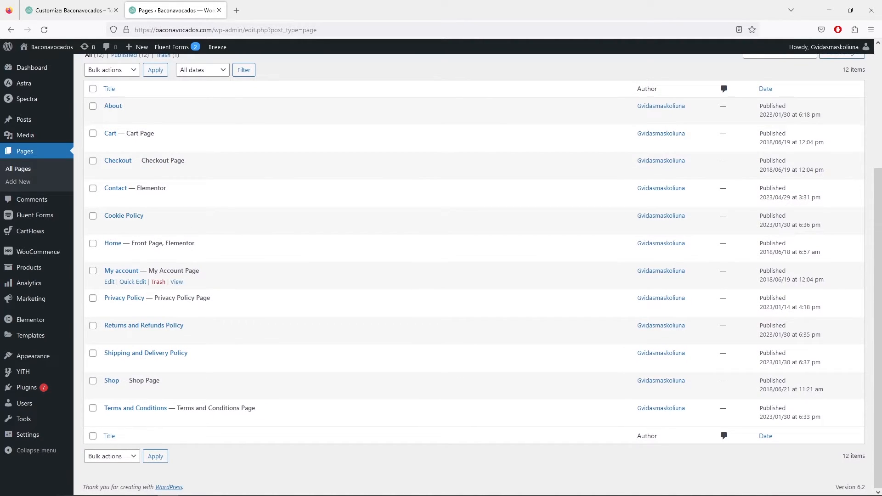
pyautogui.click(133, 282)
pyautogui.click(171, 305)
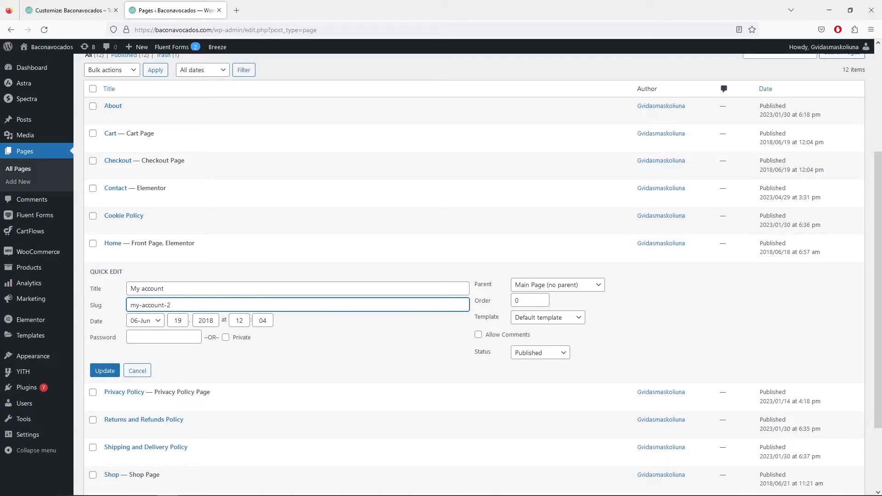
pyautogui.press('BackSpace')
pyautogui.press('BackSpace')
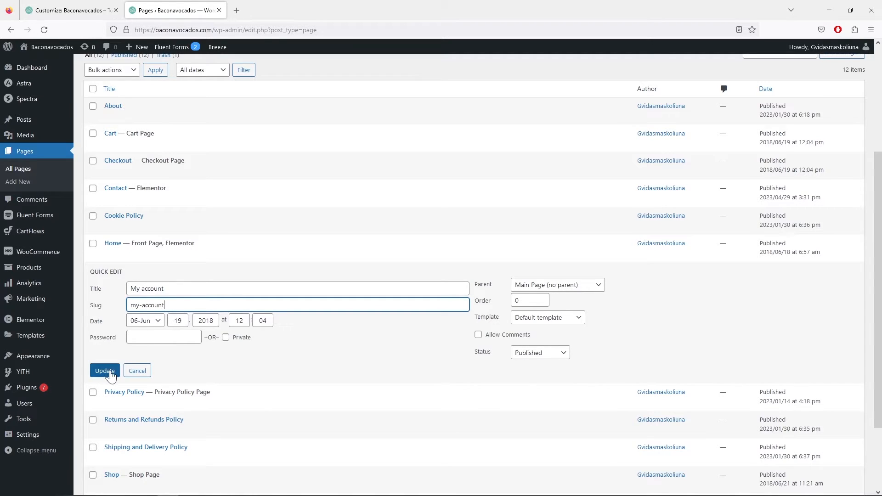
pyautogui.click(110, 372)
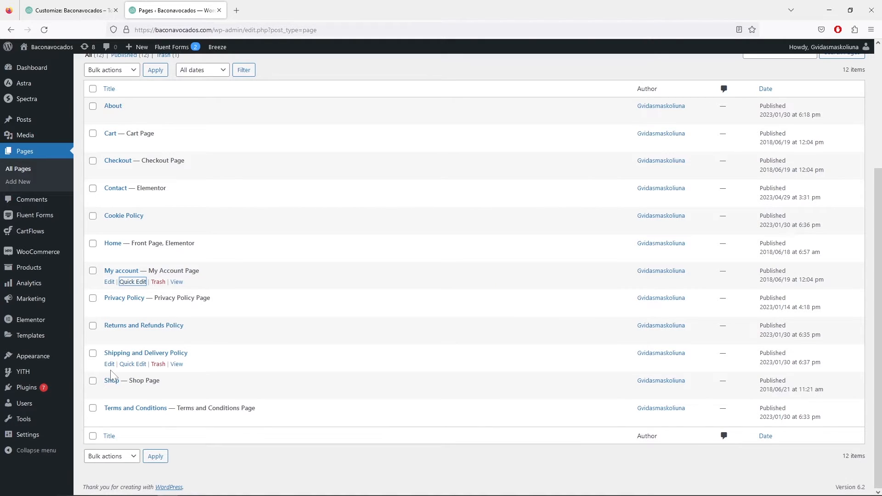
# Check the My account page assignment in WooCommerce's Advanced page setup and save the settings.
pyautogui.moveTo(48, 251)
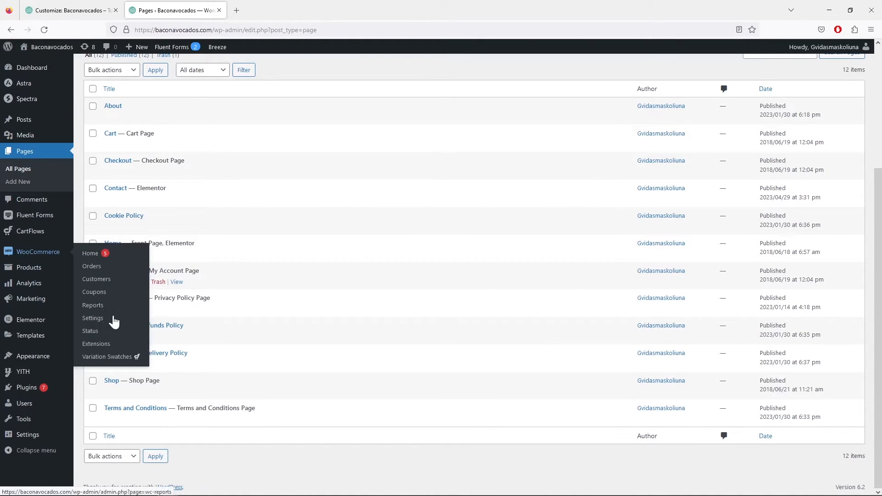
pyautogui.click(97, 319)
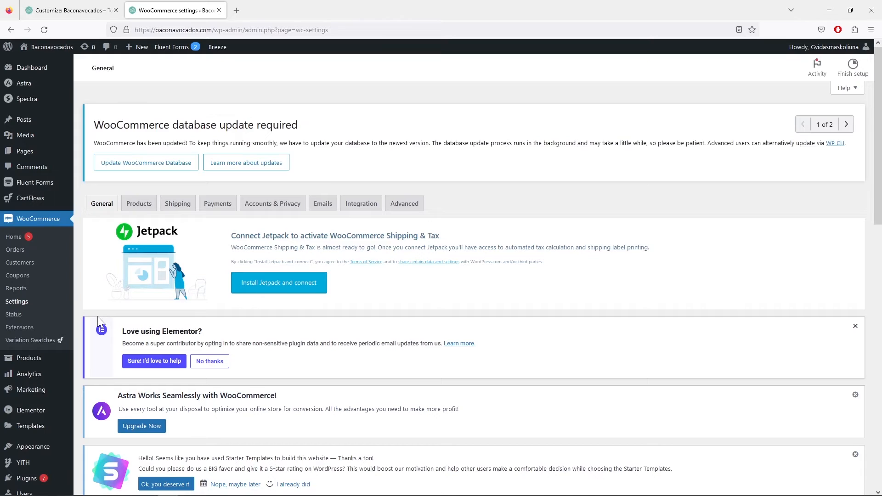
pyautogui.click(405, 206)
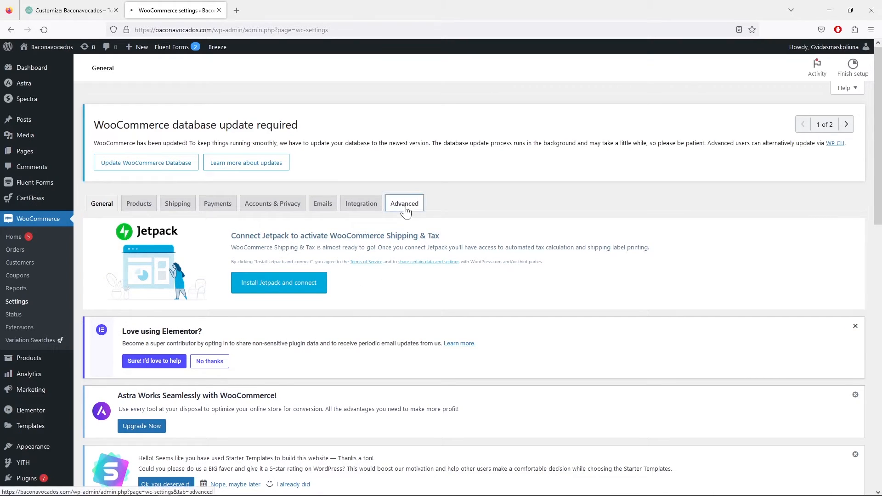
pyautogui.scroll(-7, 406, 214)
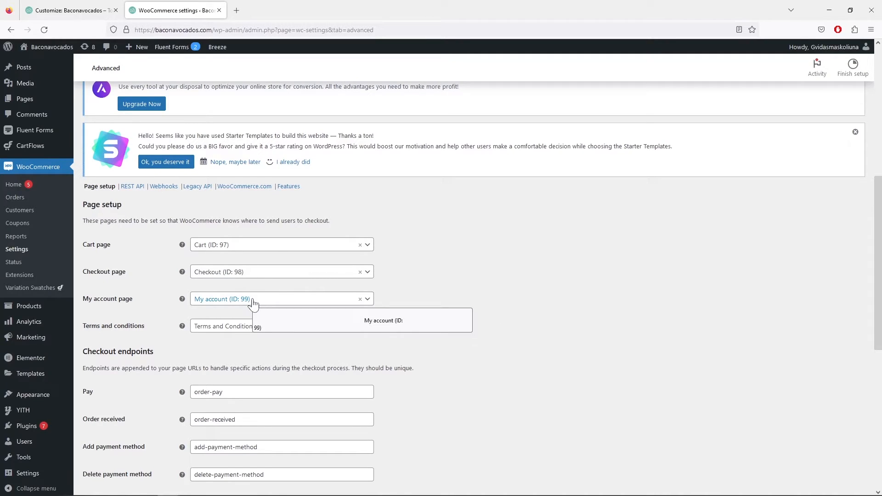
pyautogui.scroll(-8, 421, 323)
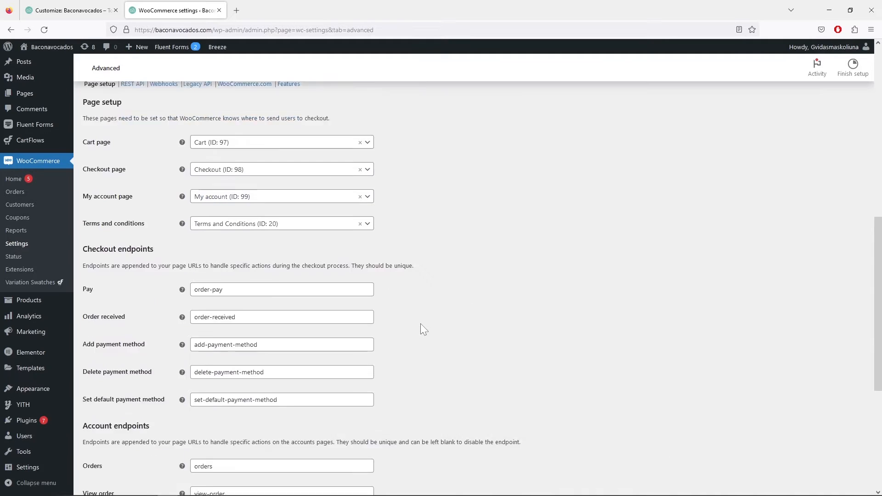
pyautogui.click(111, 447)
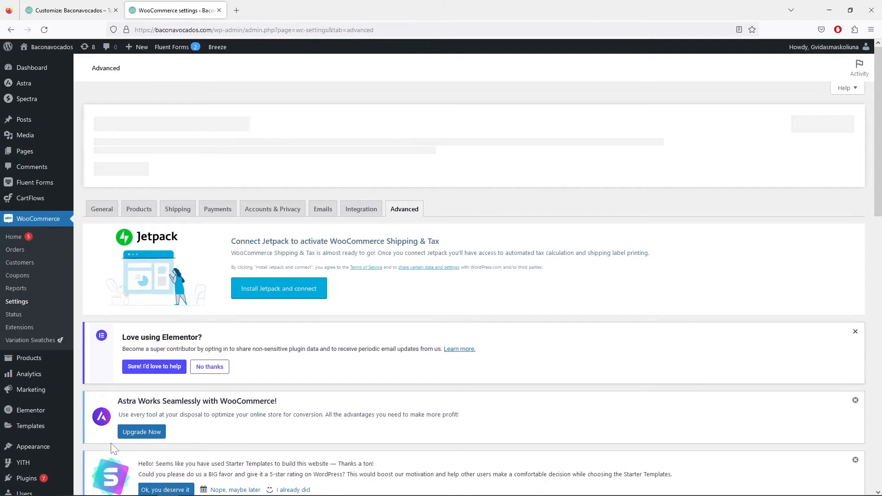
# Purge all Breeze cache and close the WooCommerce settings tab.
pyautogui.moveTo(218, 50)
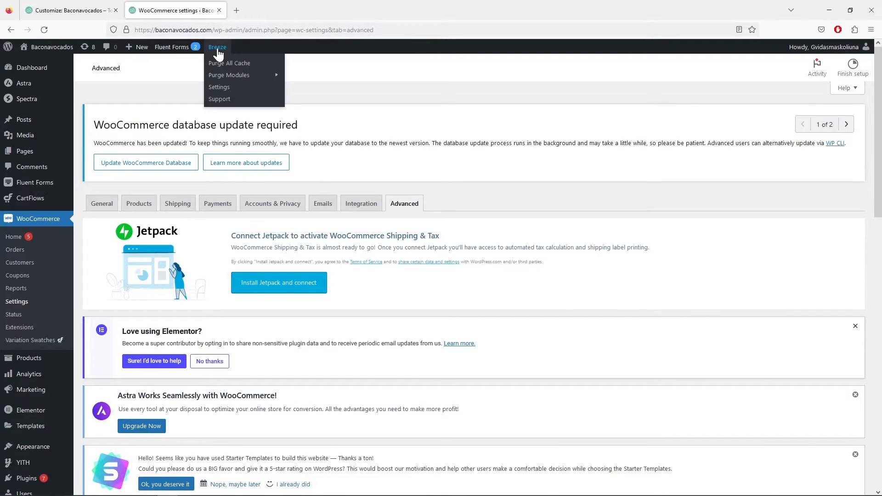
pyautogui.click(221, 66)
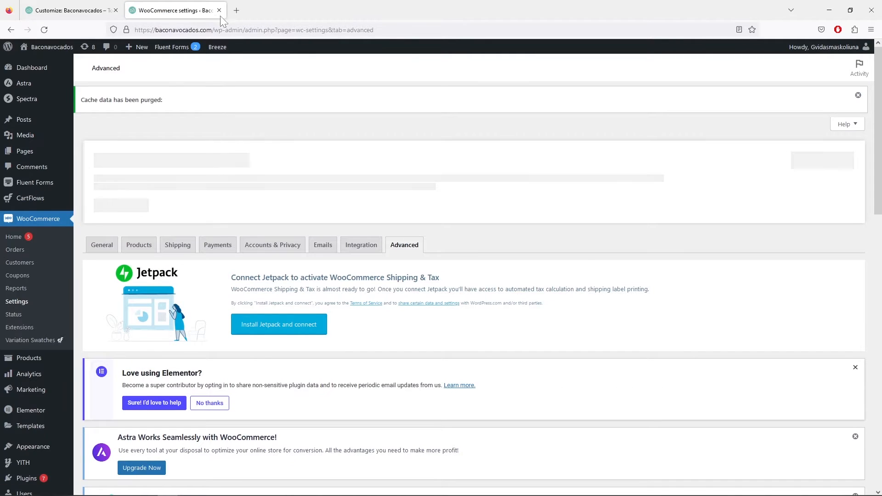
pyautogui.click(220, 10)
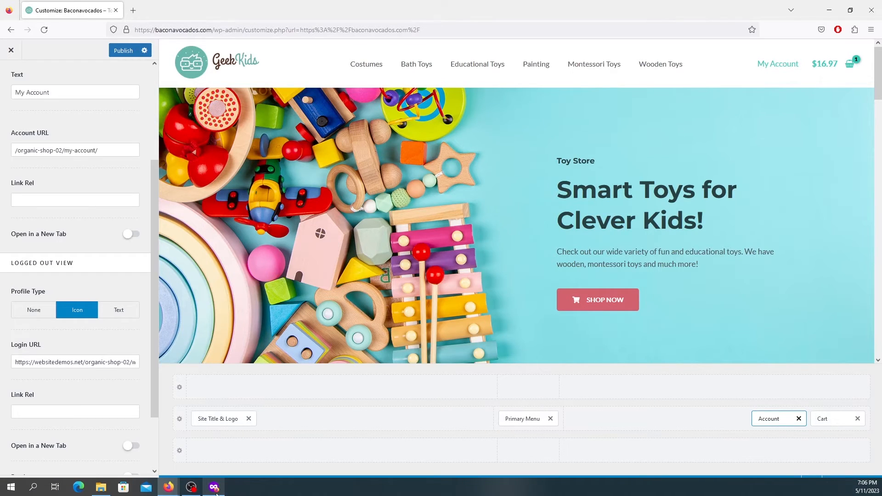
# Switch to the private browsing window, reload the store's home page and open My account from the footer's Quick Links.
pyautogui.click(216, 489)
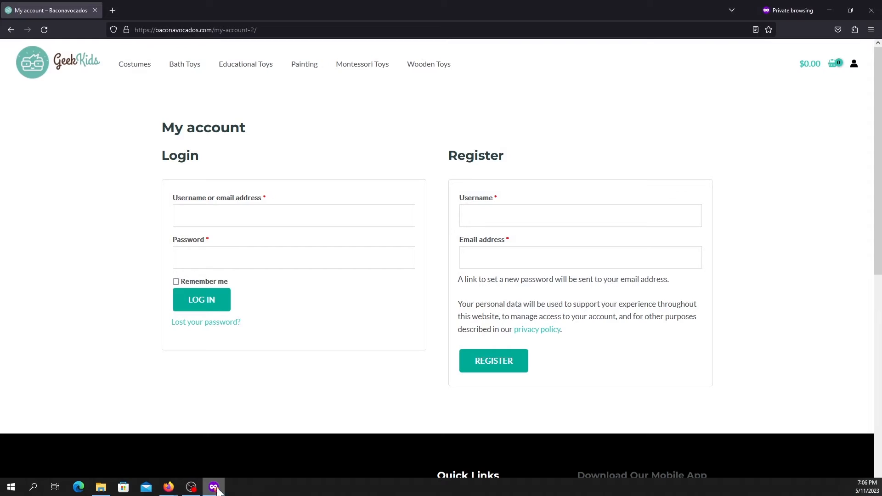
pyautogui.click(86, 65)
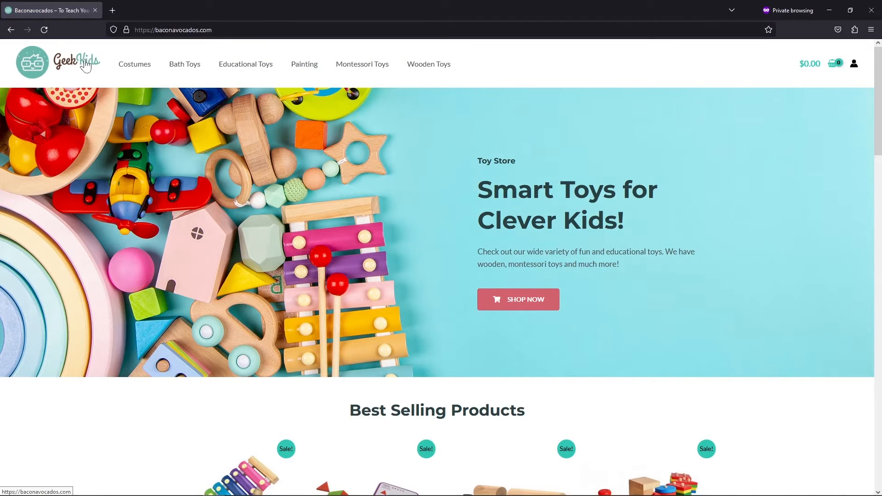
pyautogui.click(46, 28)
pyautogui.scroll(-15, 421, 198)
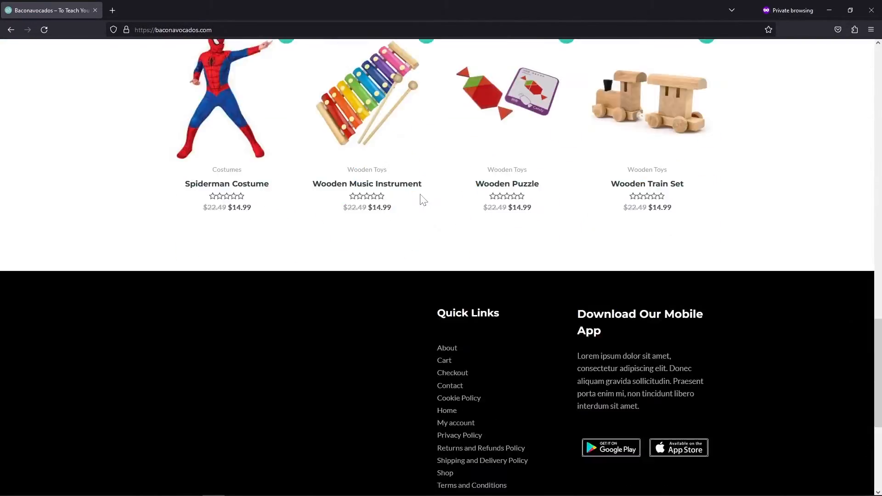
pyautogui.scroll(-5, 420, 200)
pyautogui.click(457, 202)
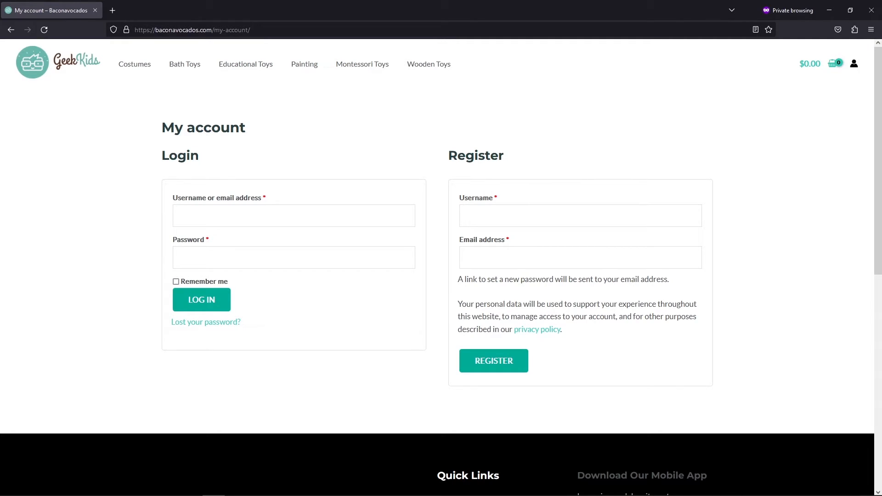
# Copy the My account page's full address and close the private browsing window.
pyautogui.hotkey('ctrl', 'l')
pyautogui.rightClick(282, 33)
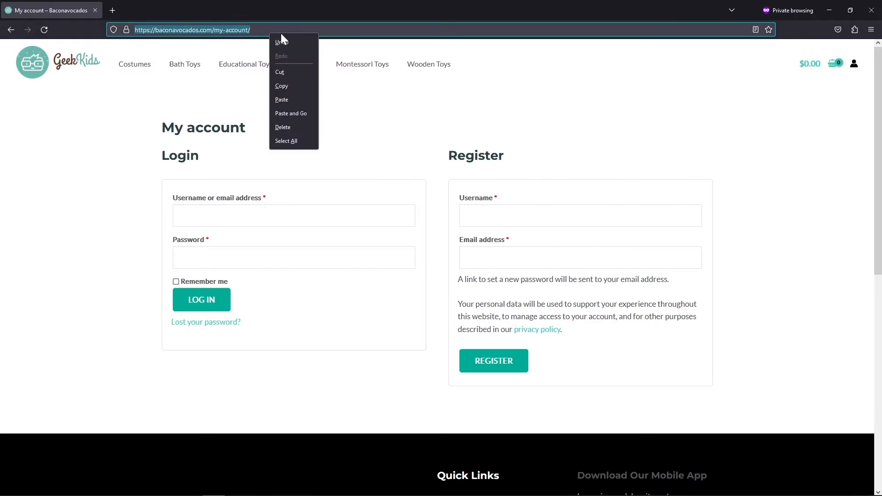
pyautogui.click(294, 86)
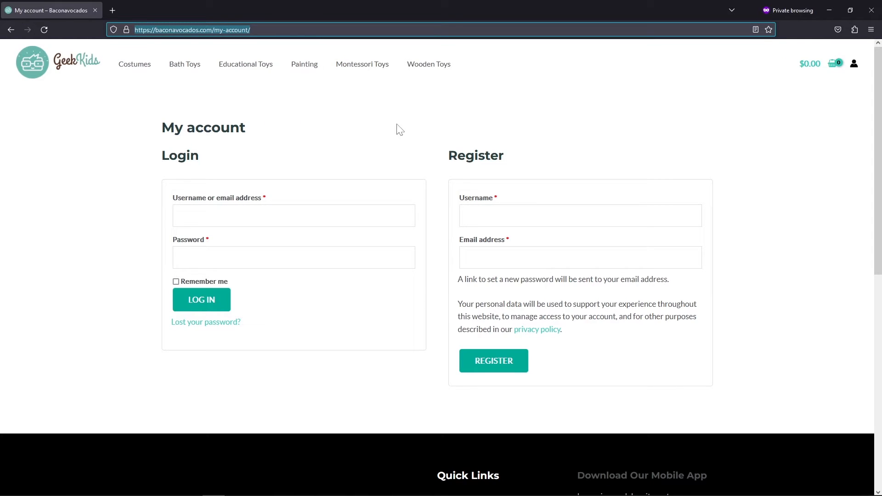
pyautogui.click(871, 10)
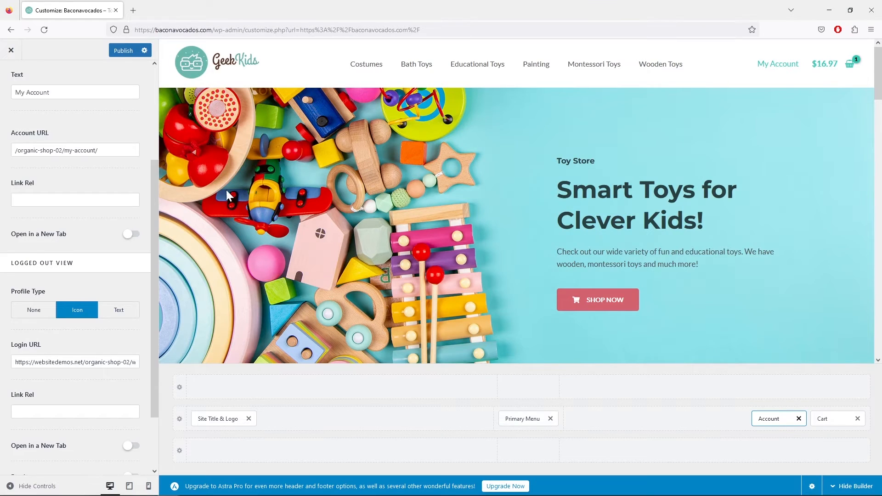
pyautogui.scroll(3, 125, 183)
pyautogui.scroll(-5, 90, 261)
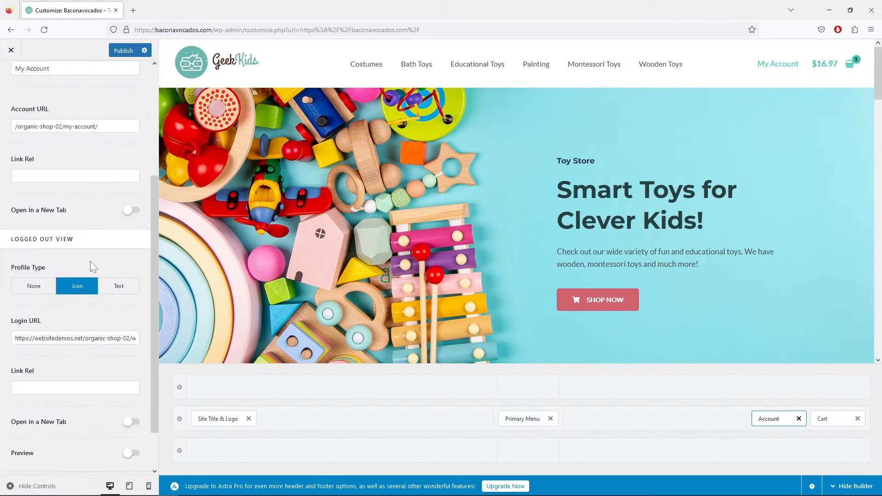
pyautogui.tripleClick(78, 316)
pyautogui.rightClick(79, 315)
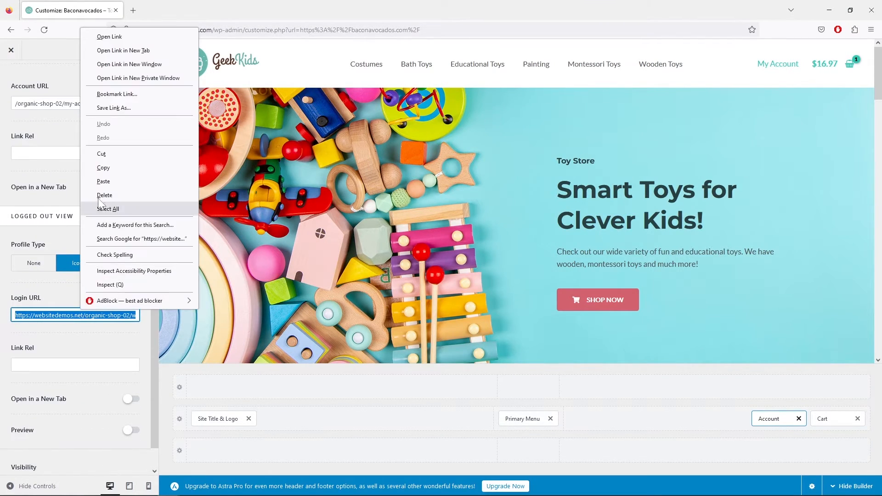
pyautogui.click(118, 180)
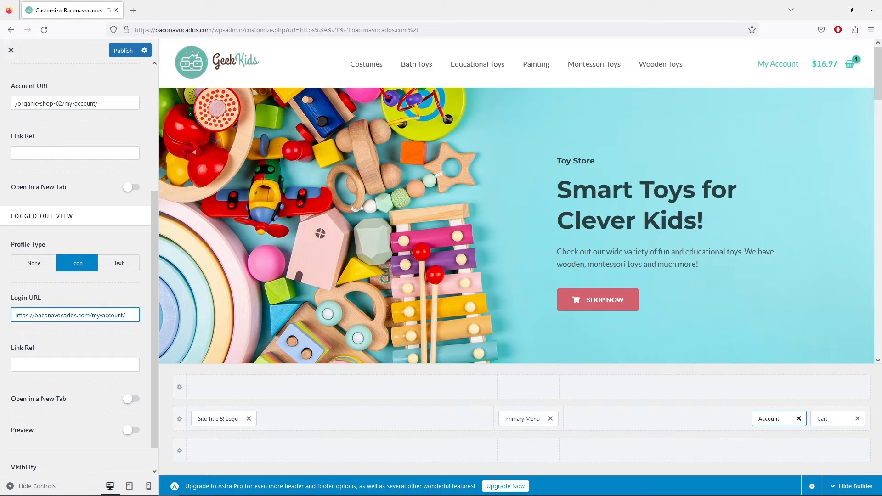
# Copy the /my-account/ part of the Login URL and replace the logged-in view's Account URL with it.
pyautogui.hotkey('shift', 'Left')
pyautogui.hotkey('shift', 'Left')
pyautogui.hotkey('shift', 'Left')
pyautogui.hotkey('shift', 'Left')
pyautogui.hotkey('shift', 'Left')
pyautogui.hotkey('shift', 'Left')
pyautogui.hotkey('shift', 'Left')
pyautogui.hotkey('shift', 'Left')
pyautogui.hotkey('shift', 'Left')
pyautogui.hotkey('shift', 'Left')
pyautogui.hotkey('shift', 'Left')
pyautogui.hotkey('shift', 'Left')
pyautogui.rightClick(108, 316)
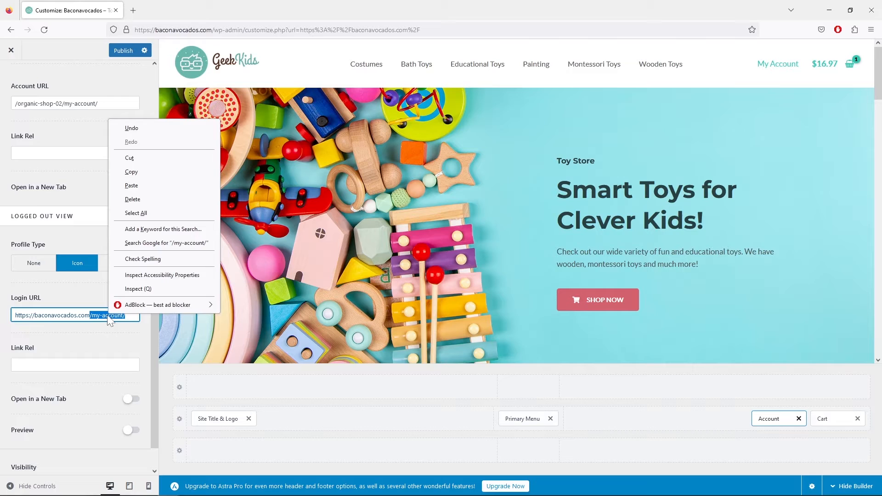
pyautogui.click(149, 172)
pyautogui.click(106, 103)
pyautogui.hotkey('ctrl', 'a')
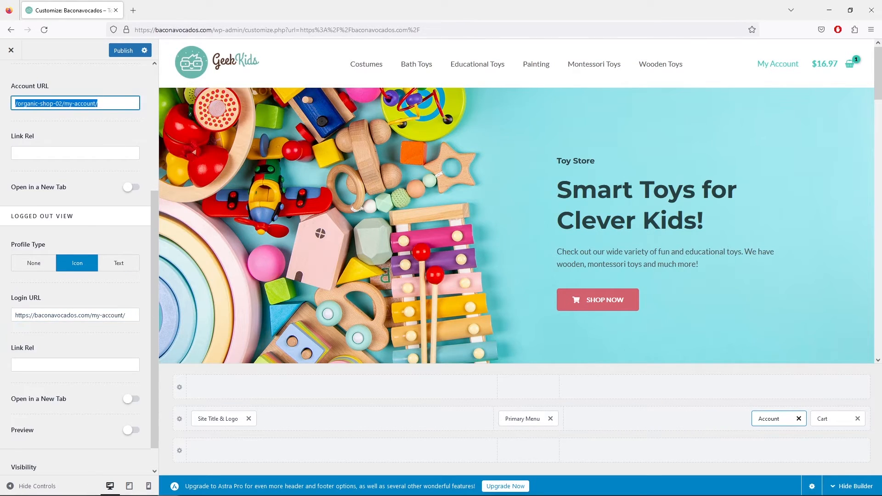
pyautogui.rightClick(105, 103)
pyautogui.click(129, 168)
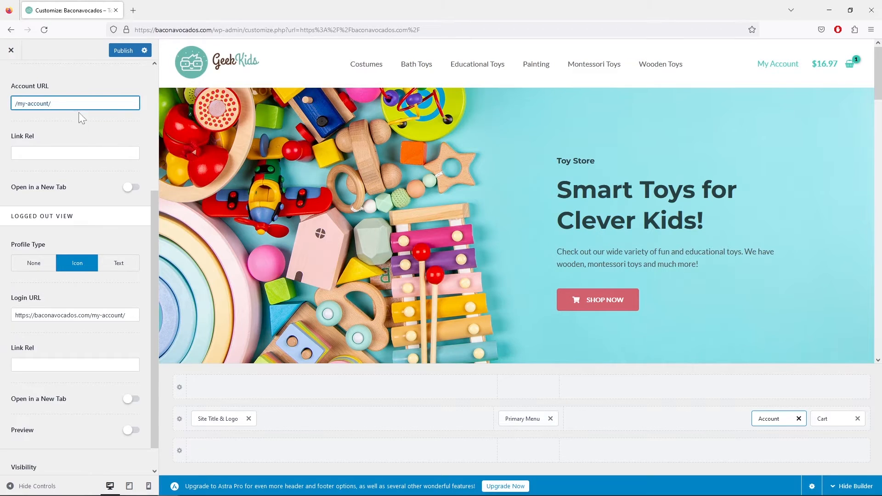
# Set the Account element's Profile Text Color to the fourth palette colour, dark grey.
pyautogui.scroll(4, 106, 274)
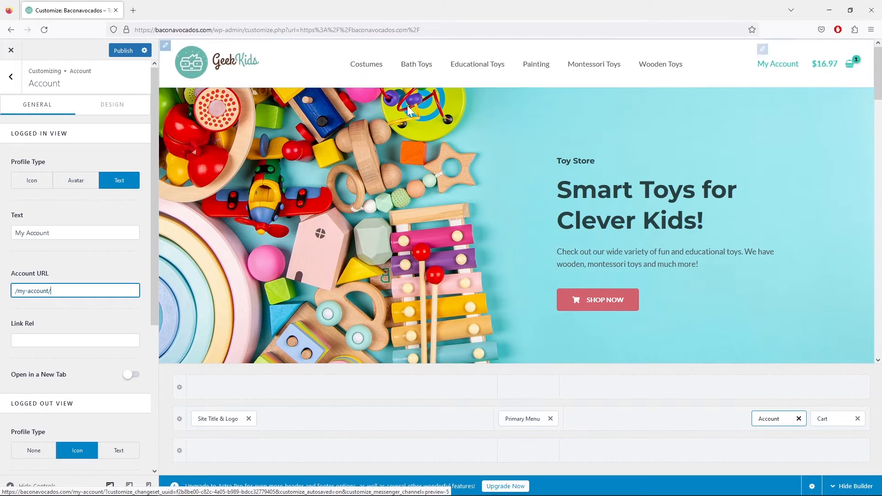
pyautogui.click(118, 106)
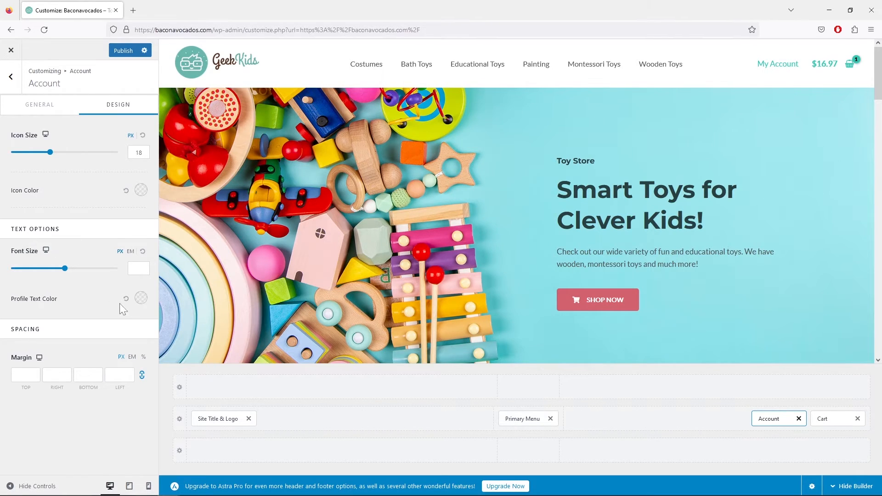
pyautogui.click(142, 299)
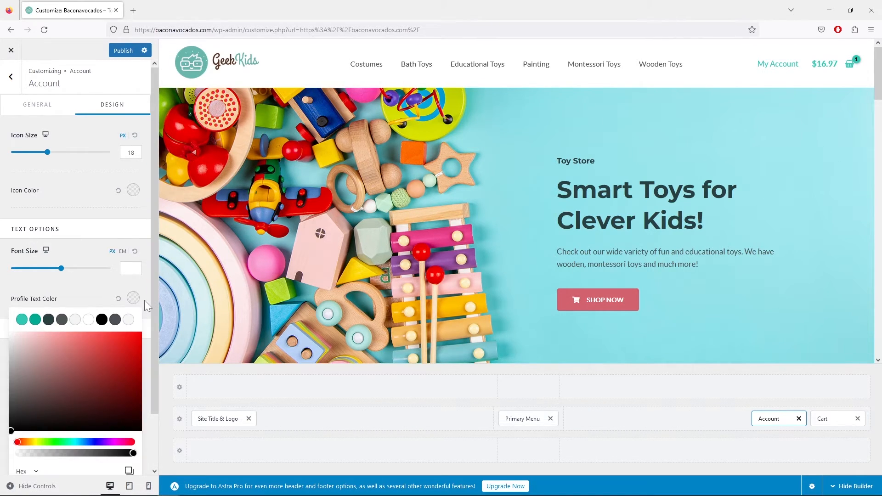
pyautogui.click(62, 320)
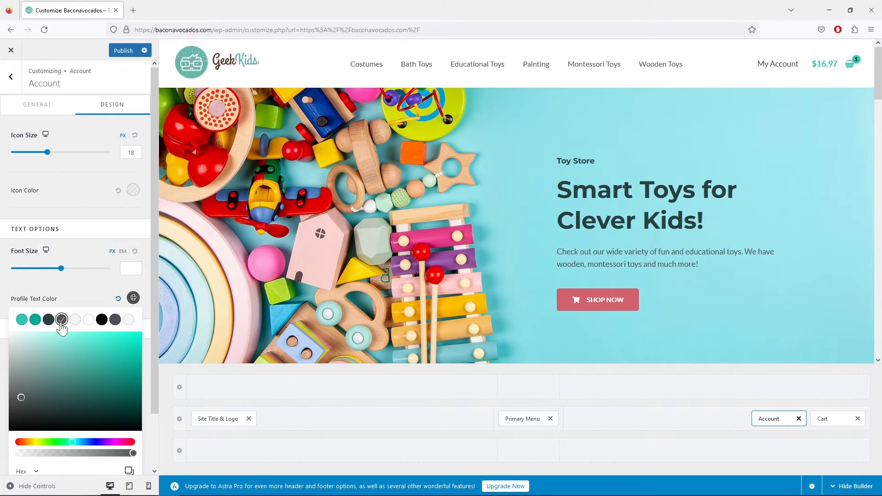
pyautogui.click(97, 283)
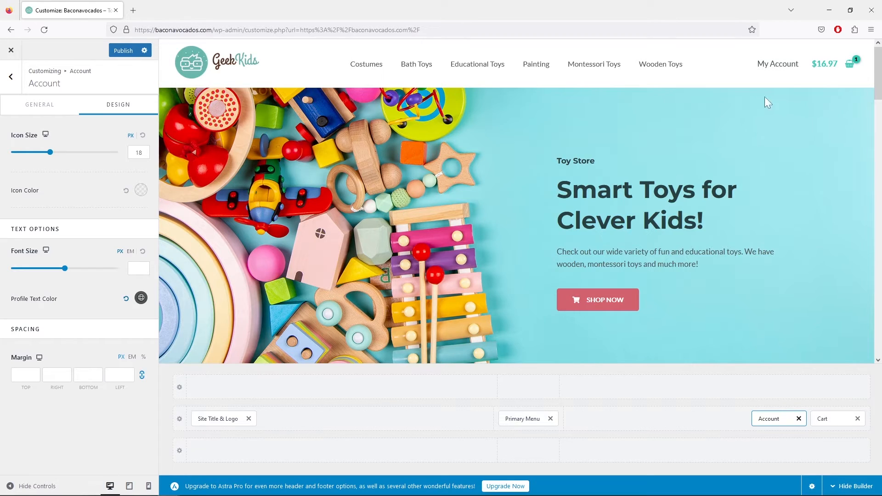
# Open the header's Cart element settings, switch its icon to the shopping cart and check the Cart Label shortcodes.
pyautogui.click(11, 77)
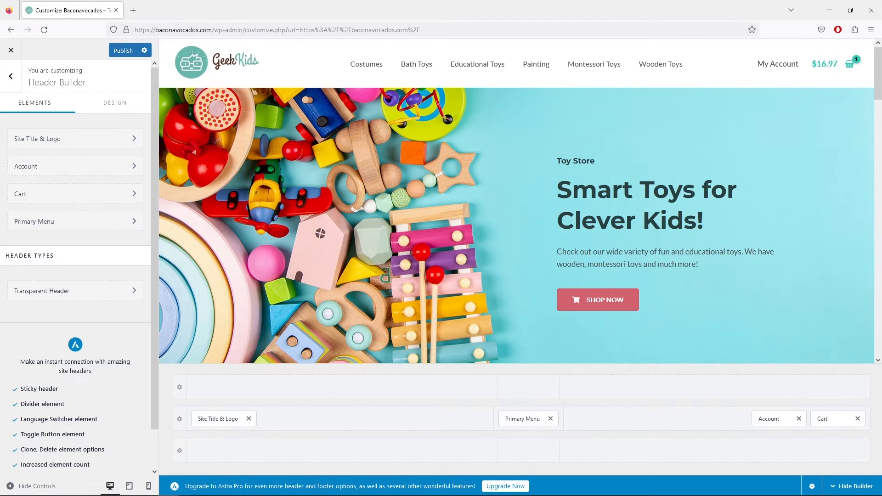
pyautogui.click(838, 422)
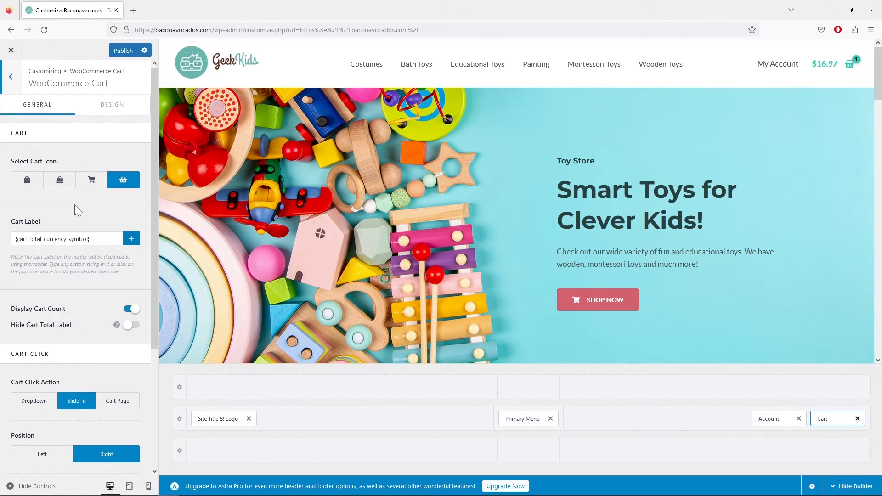
pyautogui.click(92, 182)
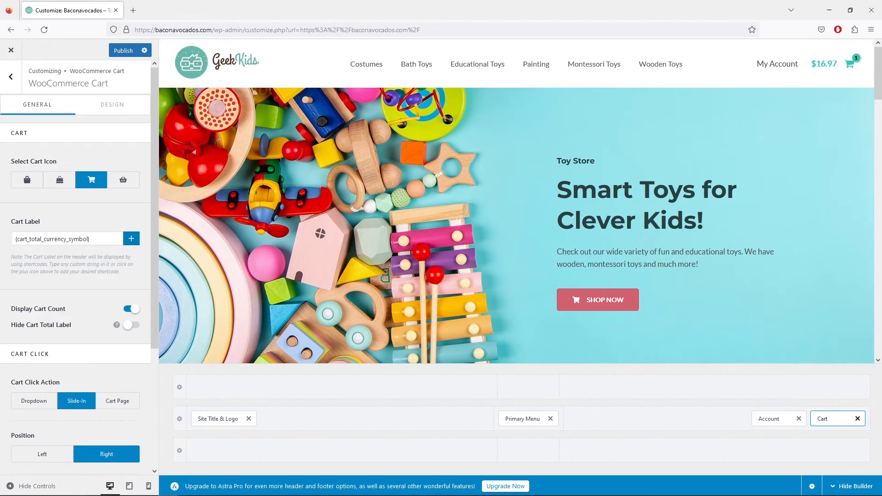
pyautogui.click(129, 239)
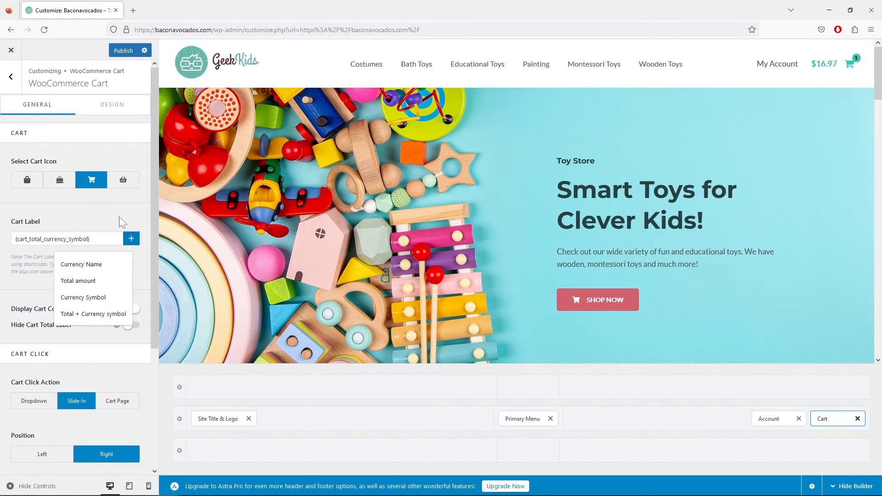
pyautogui.click(121, 222)
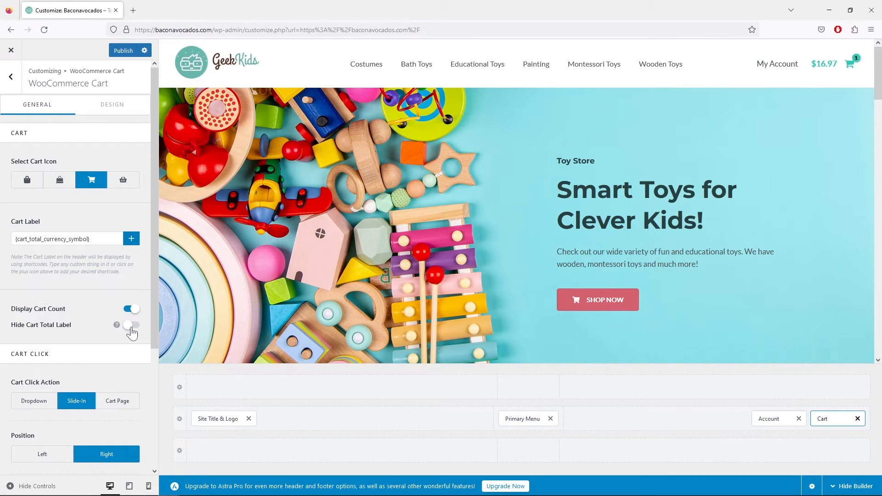
# Enable Hide Cart Total Label and clear the Cart Label of the Cart element.
pyautogui.click(135, 327)
pyautogui.click(69, 238)
pyautogui.hotkey('ctrl', 'a')
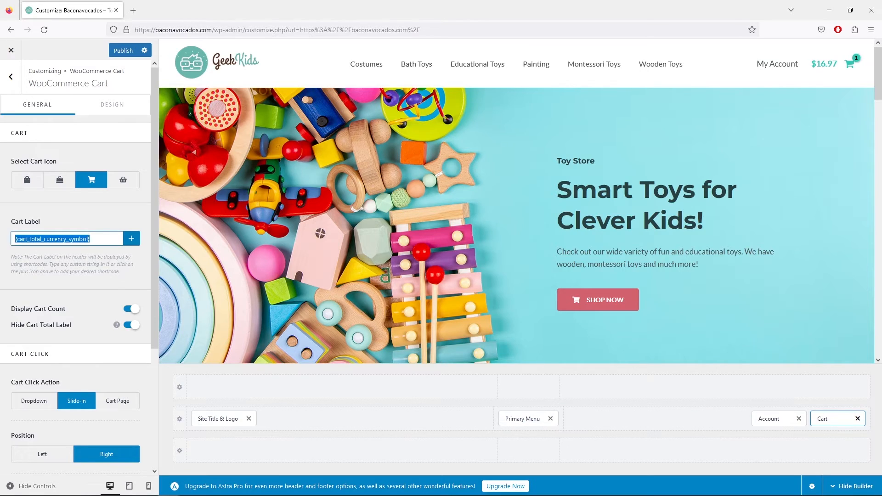
pyautogui.press('BackSpace')
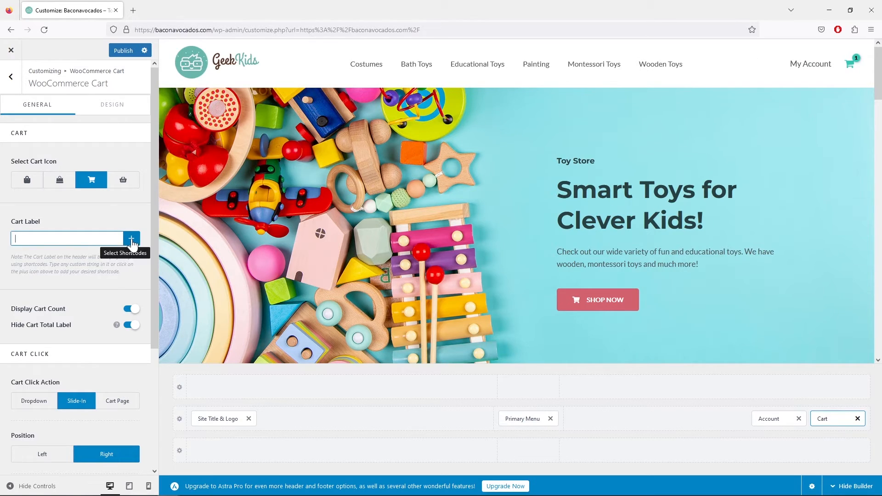
pyautogui.click(131, 239)
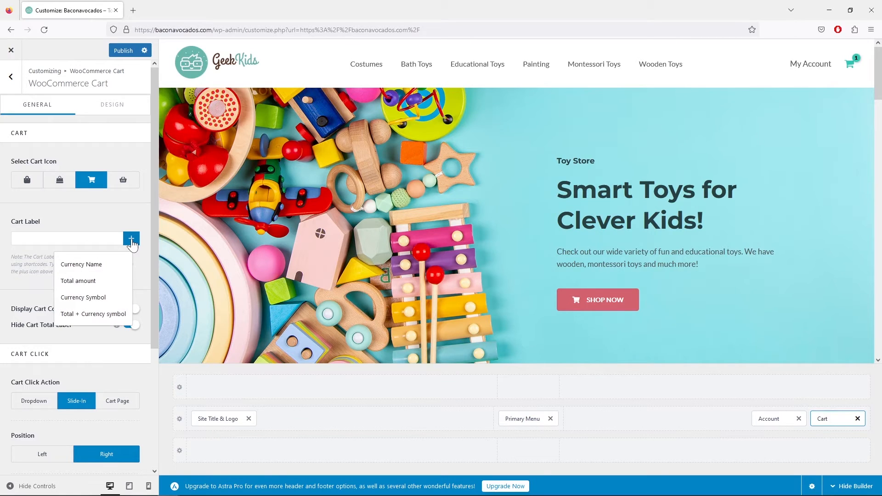
pyautogui.click(128, 223)
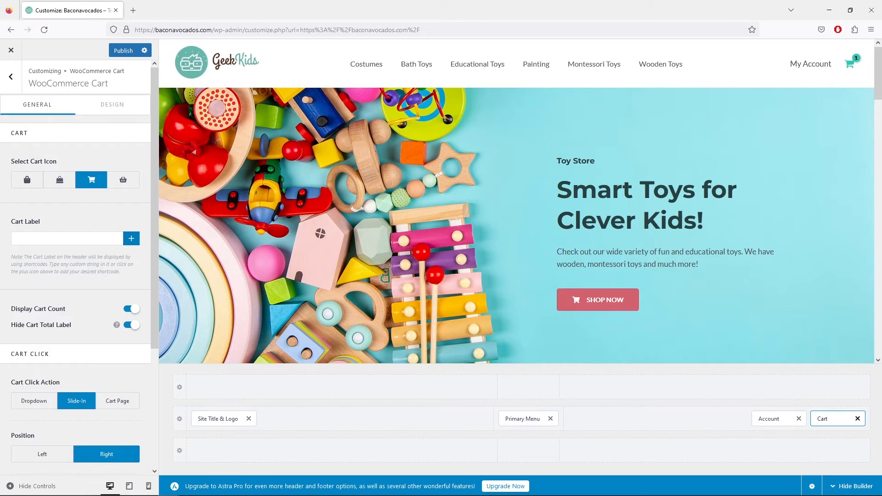
# Set the cart icon's normal Cart Color to 69B7AD and its normal Count Color to white, FFFFFF.
pyautogui.scroll(-3, 76, 266)
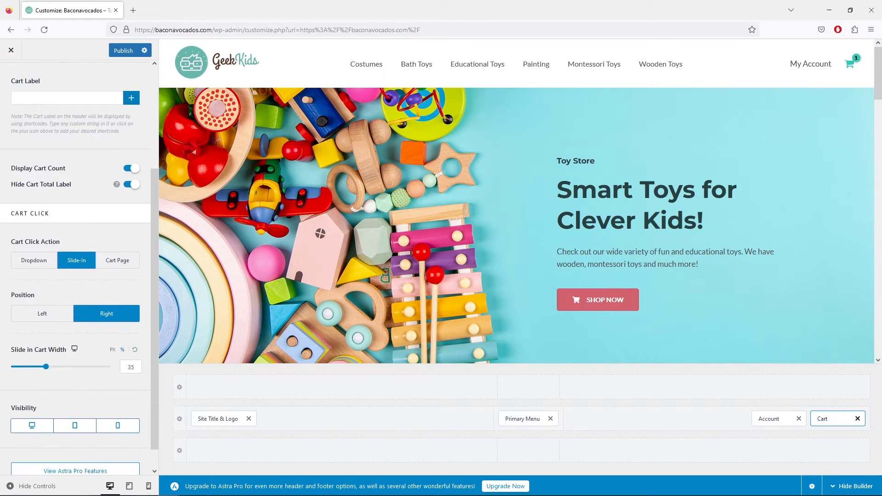
pyautogui.scroll(3, 106, 242)
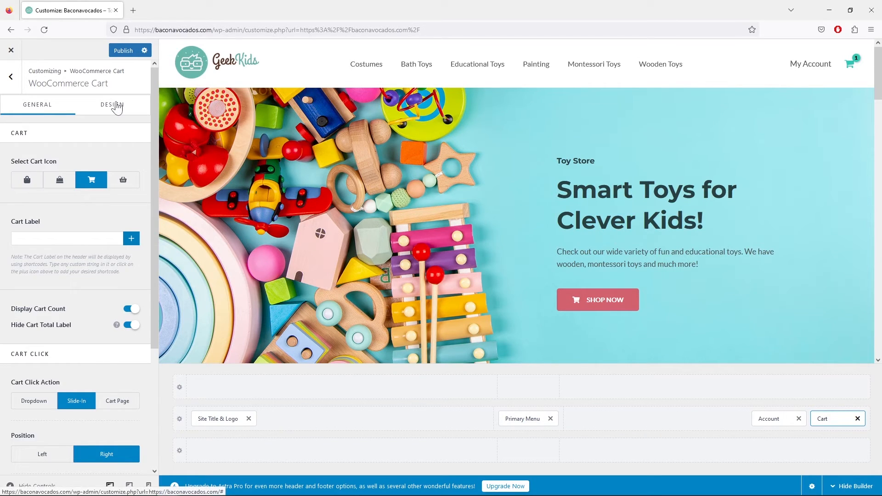
pyautogui.click(117, 106)
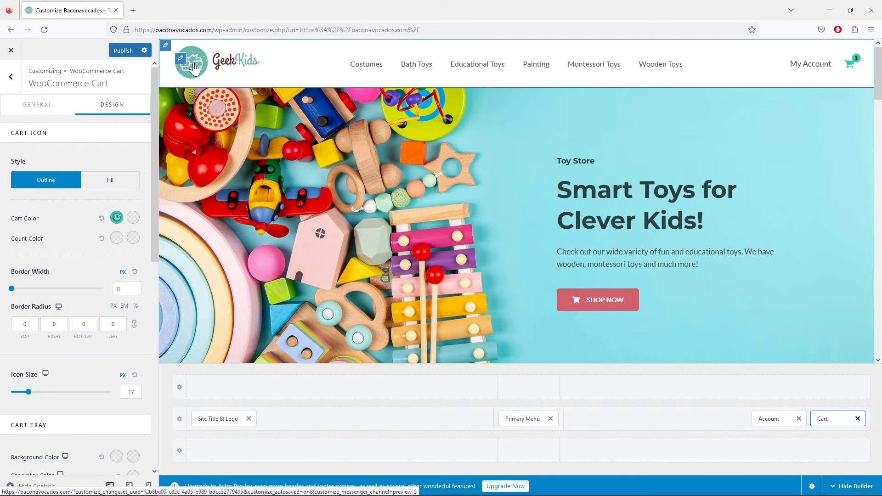
pyautogui.click(117, 218)
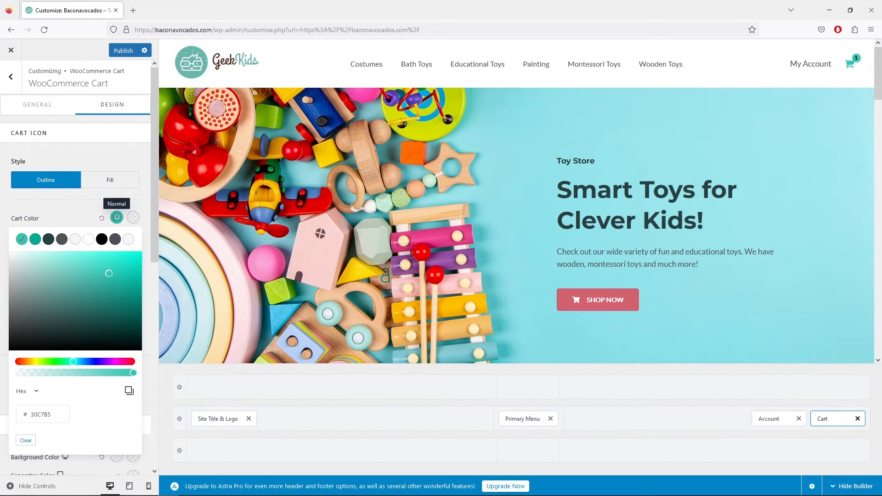
pyautogui.hotkey('ctrl', 'v')
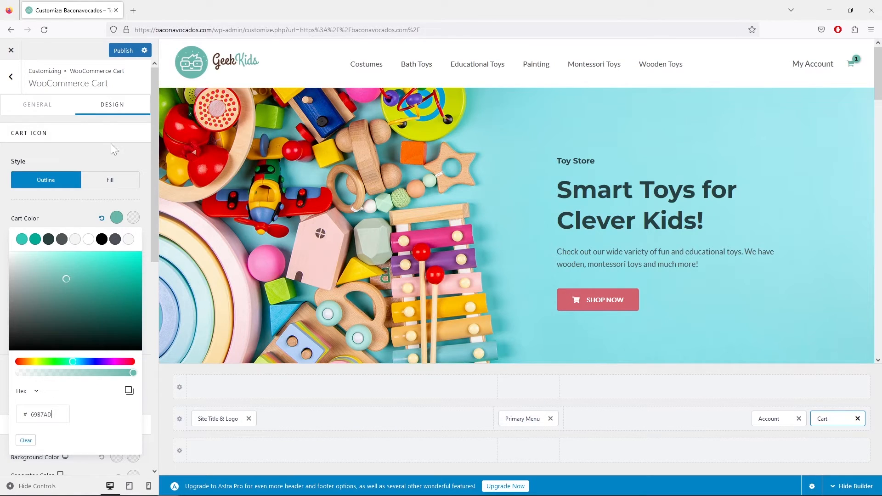
pyautogui.click(114, 154)
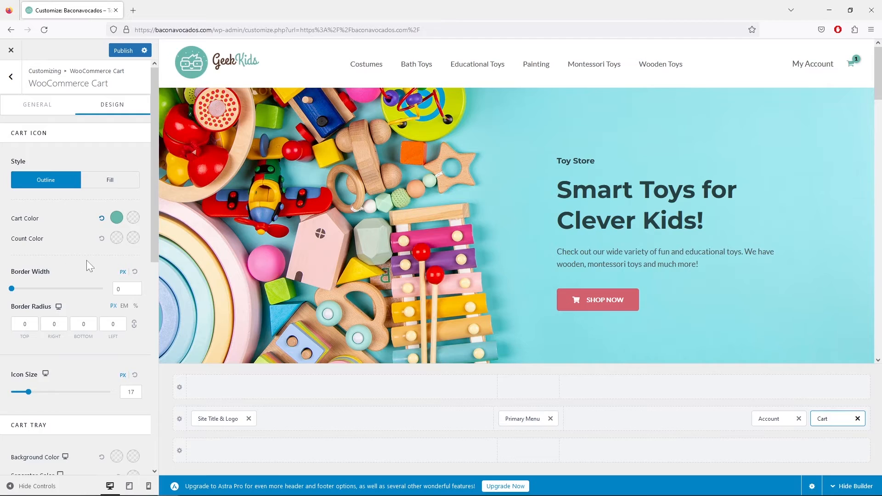
pyautogui.click(117, 239)
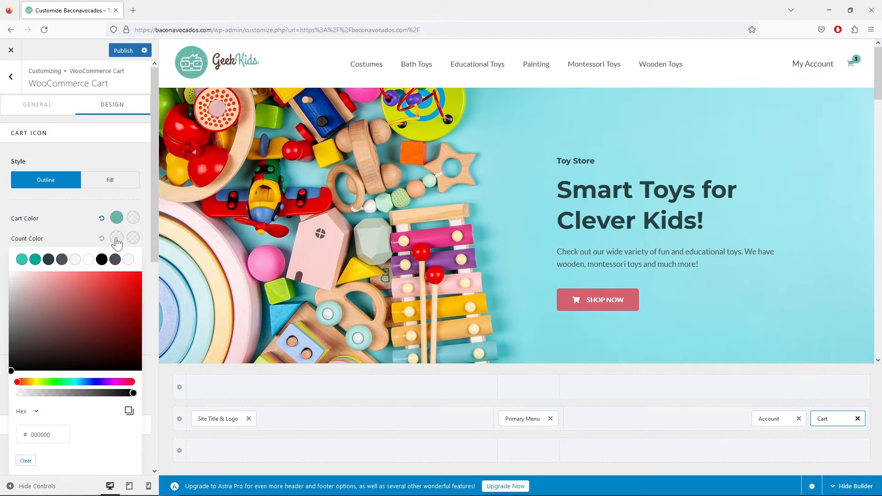
pyautogui.click(88, 260)
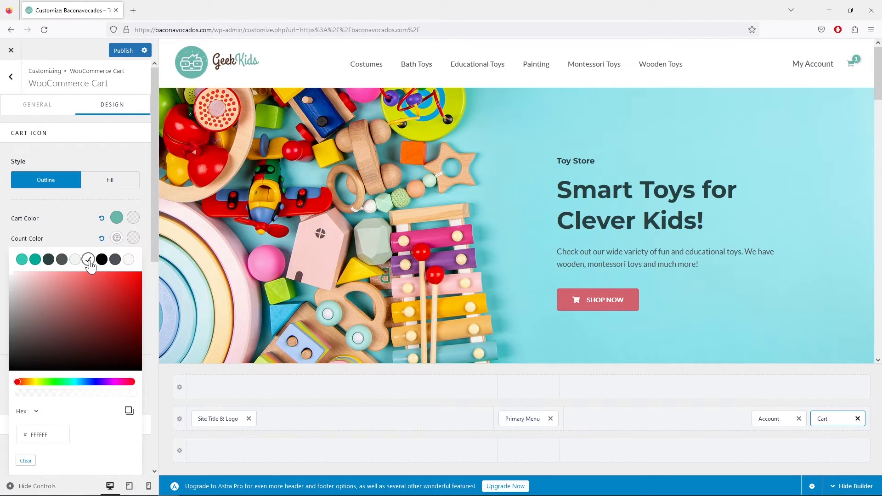
# Set the cart icon's hover Count Color to white, FFFFFF, and its hover Cart Color to the second palette colour, 00AC97.
pyautogui.click(124, 196)
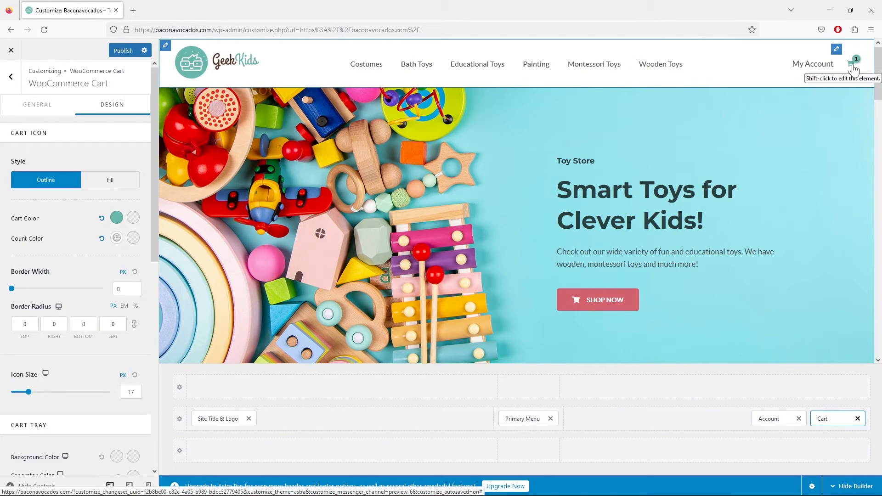
pyautogui.click(132, 238)
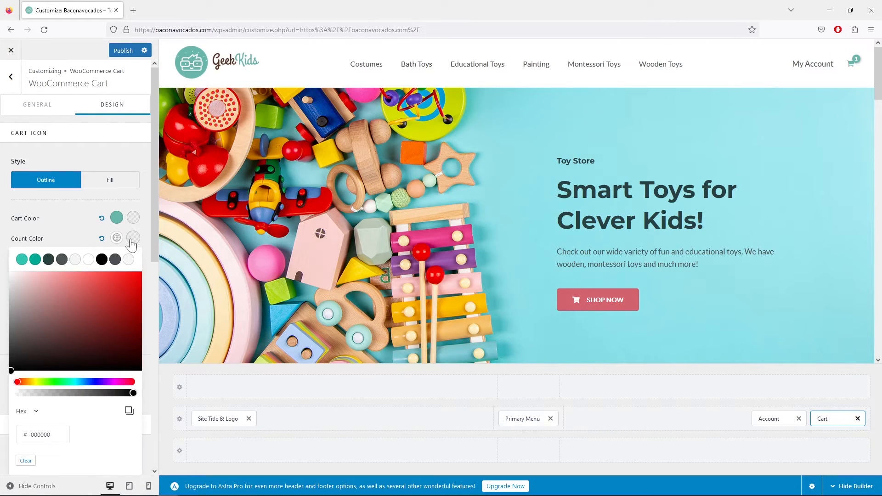
pyautogui.click(88, 260)
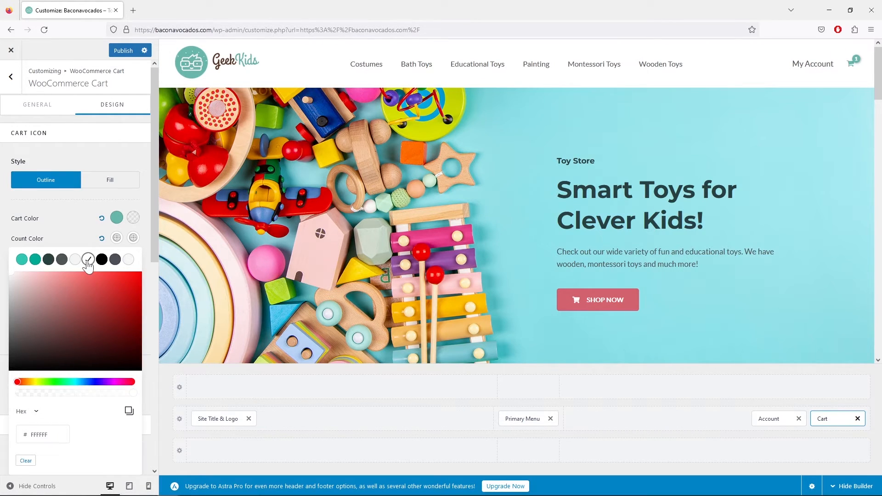
pyautogui.click(90, 201)
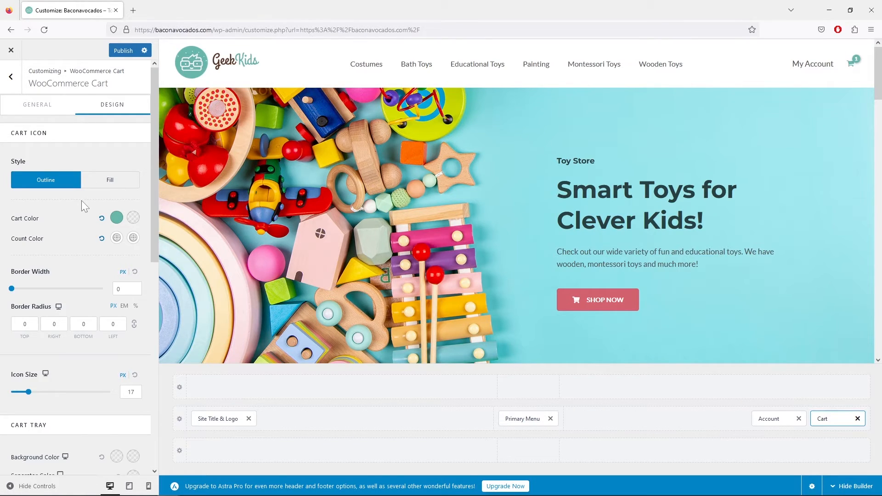
pyautogui.click(132, 219)
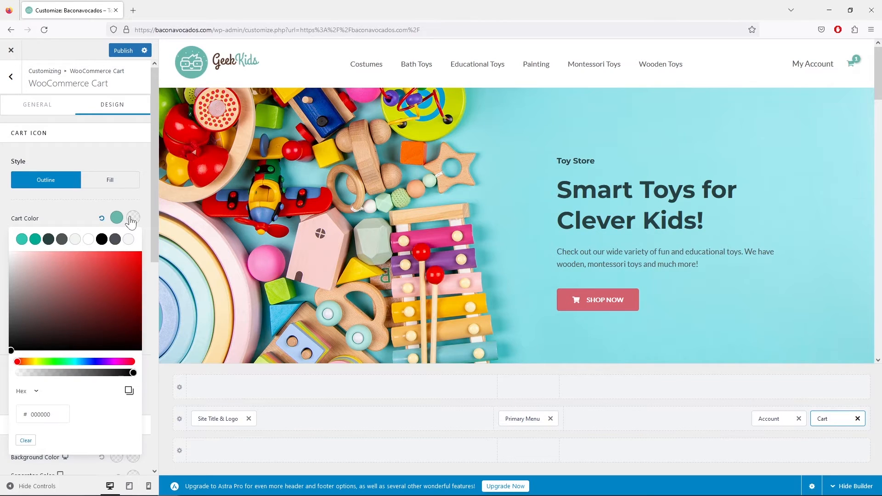
pyautogui.click(35, 238)
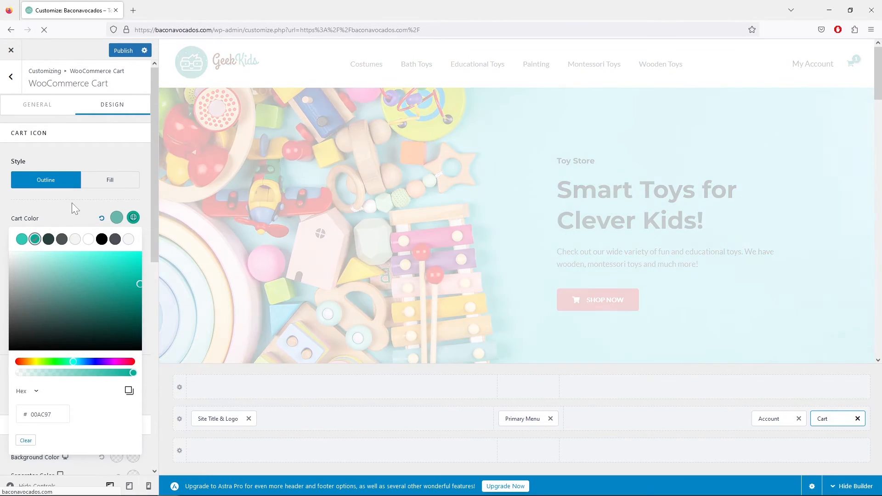
pyautogui.click(75, 205)
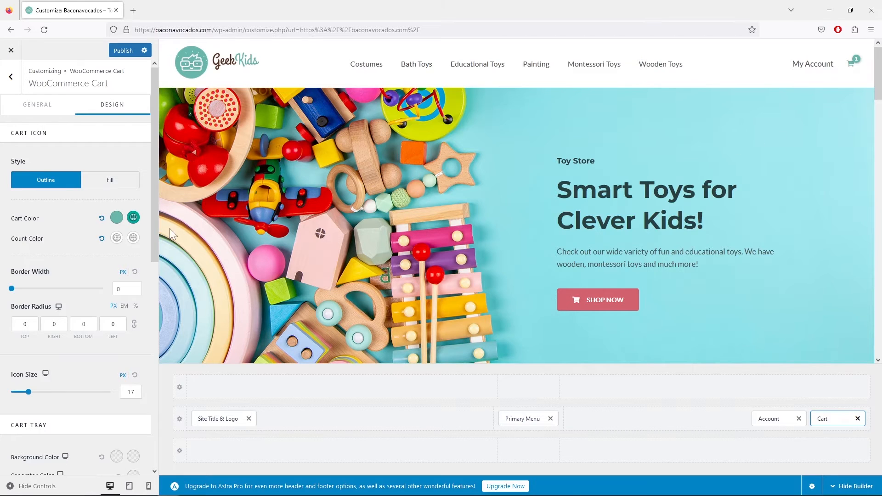
pyautogui.scroll(-6, 93, 225)
pyautogui.scroll(-3, 95, 228)
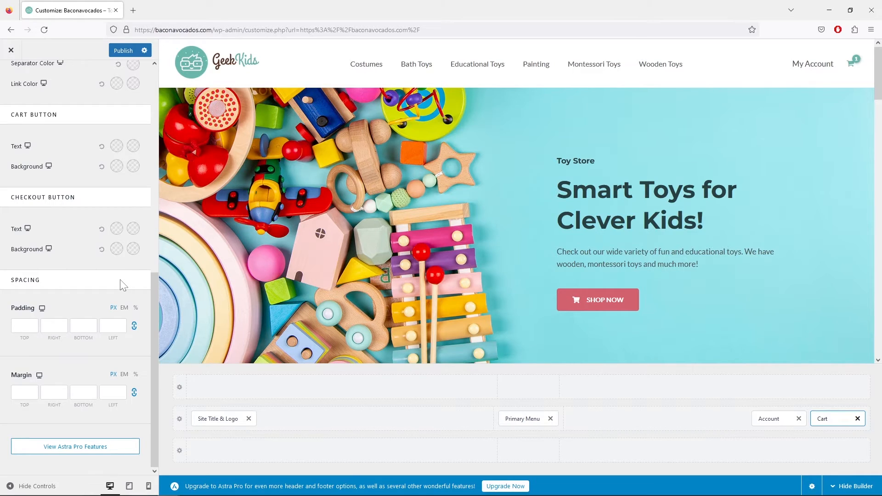
# In the tablet header layout, move Site Title & Logo to the centre of the primary row and Toggle Button to the row's left section.
pyautogui.click(129, 487)
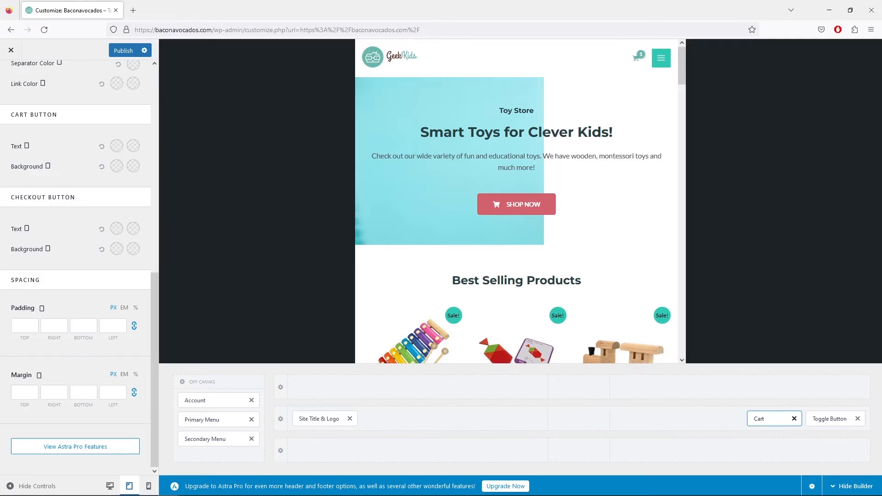
pyautogui.scroll(-5, 581, 173)
pyautogui.scroll(-3, 575, 179)
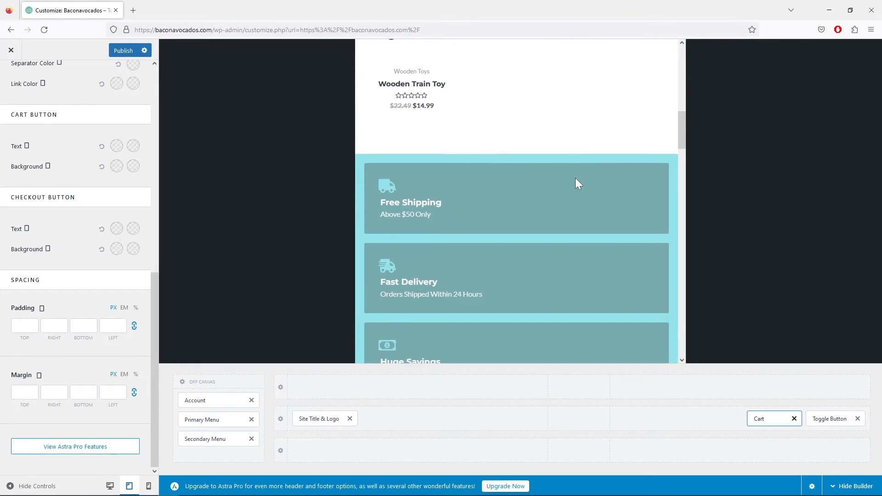
pyautogui.scroll(10, 576, 179)
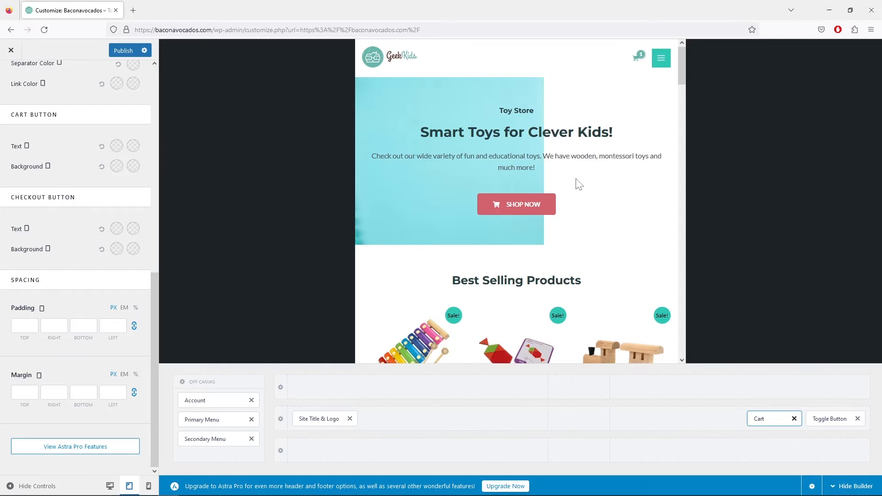
pyautogui.scroll(-3, 419, 183)
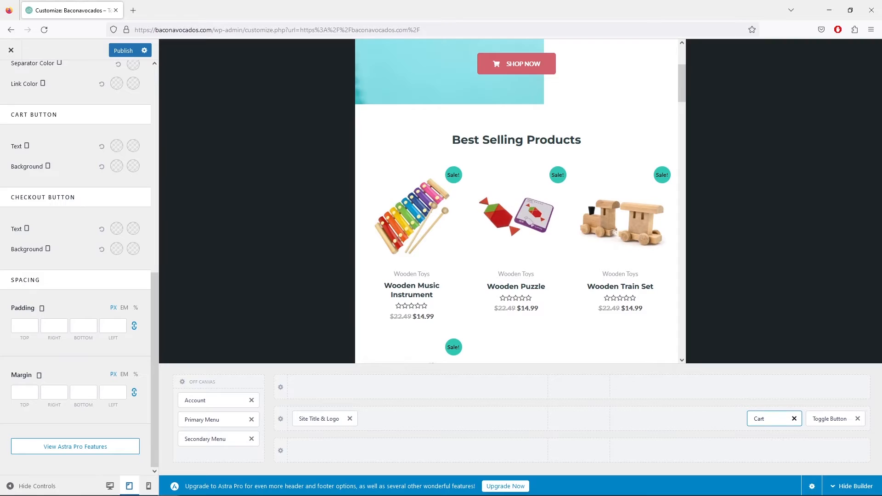
pyautogui.scroll(-4, 462, 196)
pyautogui.scroll(7, 564, 224)
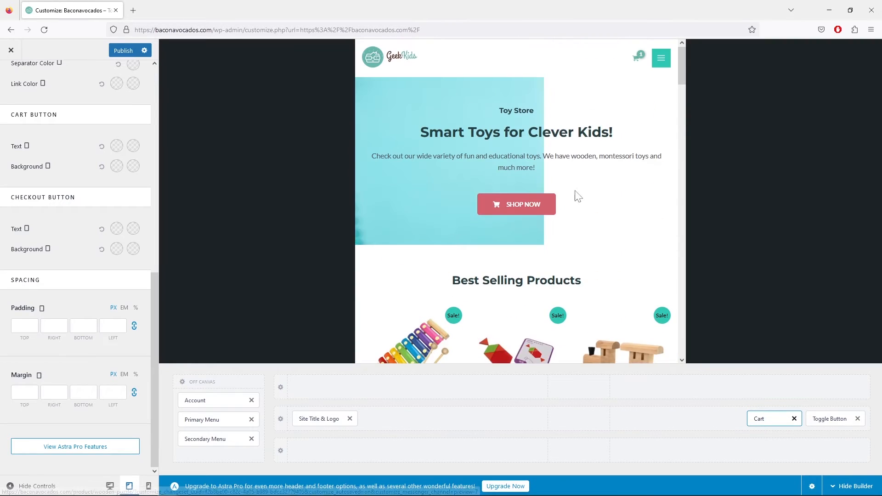
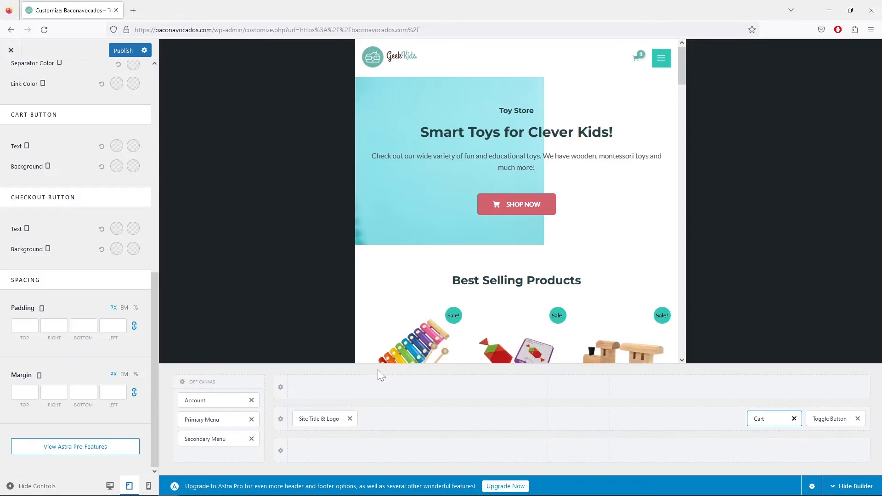
pyautogui.moveTo(325, 417); pyautogui.dragTo(587, 416)
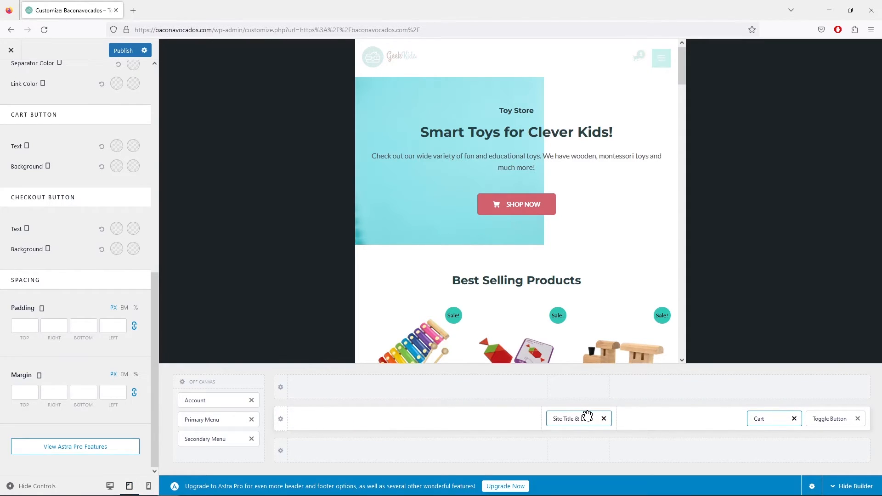
pyautogui.moveTo(829, 419); pyautogui.dragTo(363, 428)
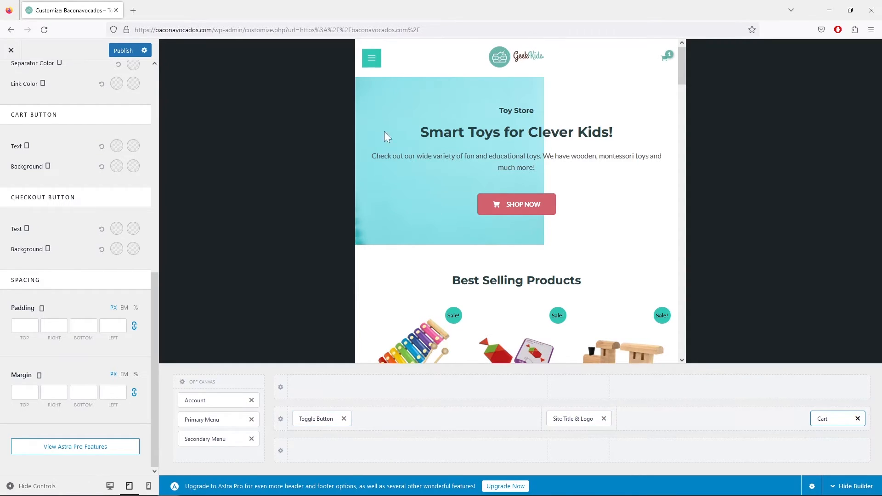
# Keep the Fill style for the Toggle Button after trying Outline, and set its Background Color to 69B7AD.
pyautogui.click(317, 420)
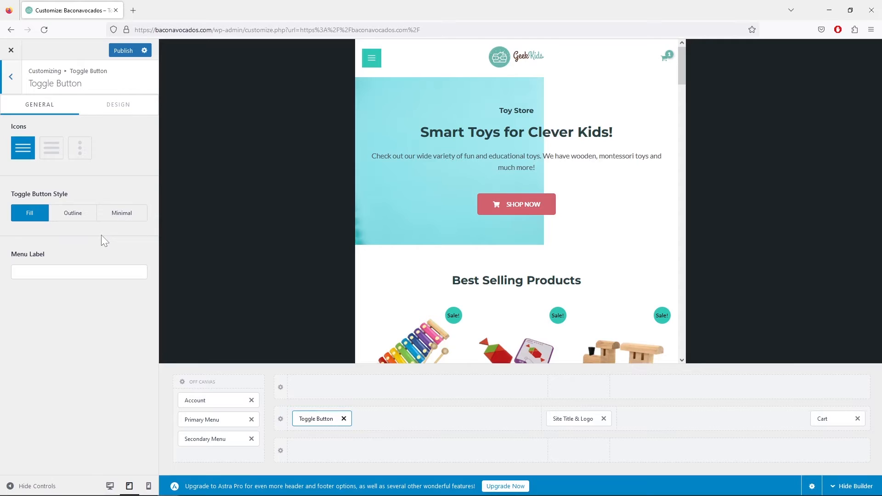
pyautogui.click(77, 216)
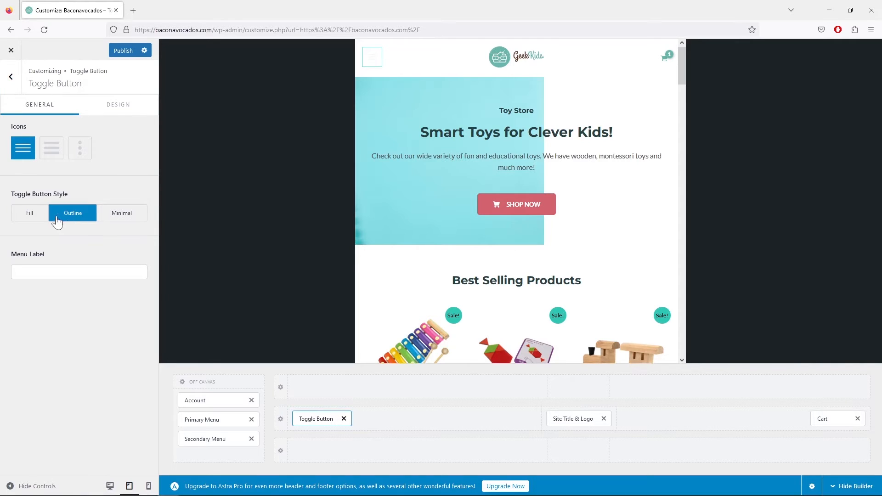
pyautogui.click(37, 215)
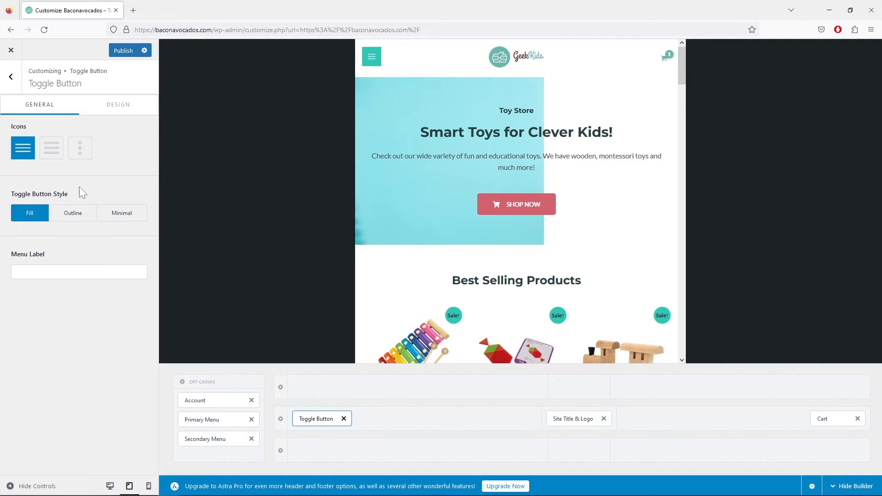
pyautogui.click(114, 106)
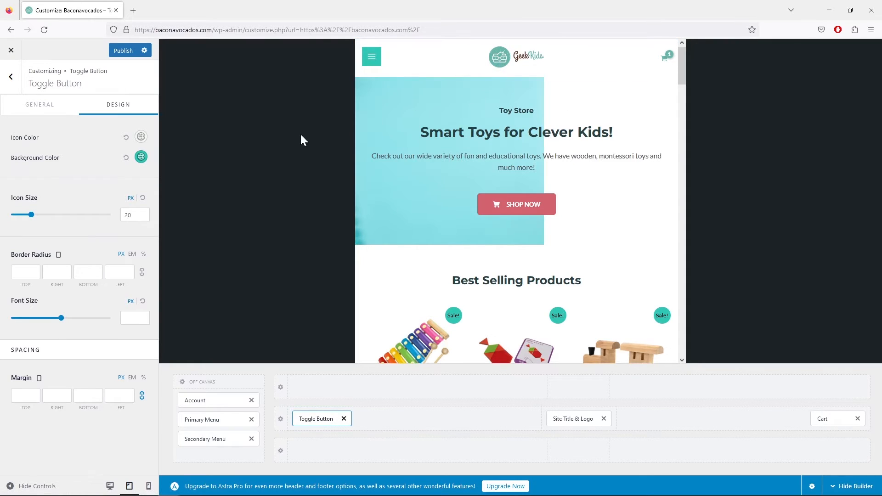
pyautogui.click(140, 157)
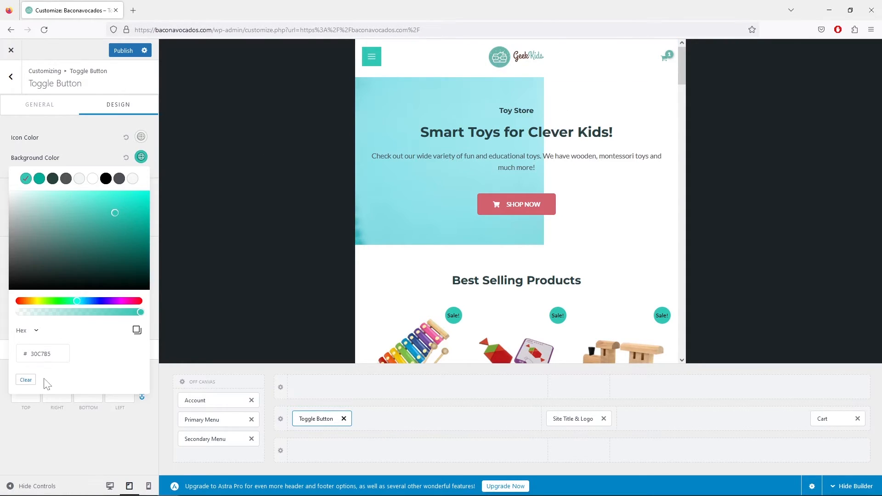
pyautogui.doubleClick(41, 354)
pyautogui.rightClick(43, 355)
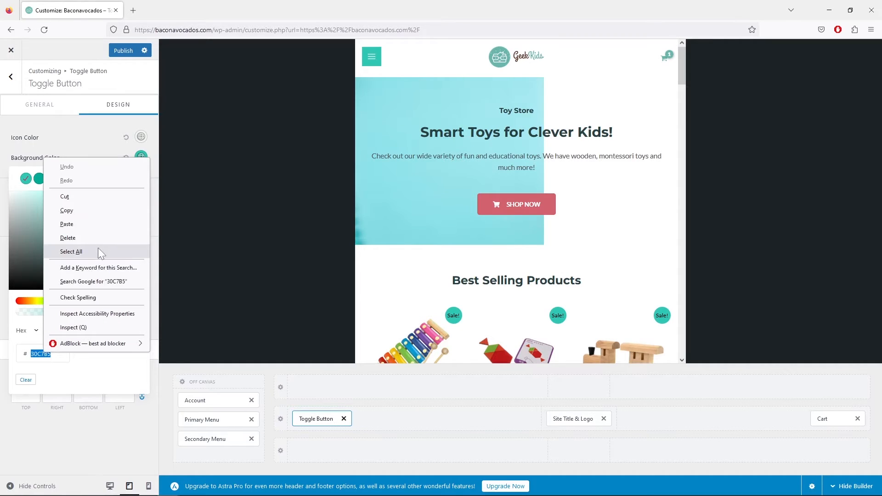
pyautogui.click(98, 224)
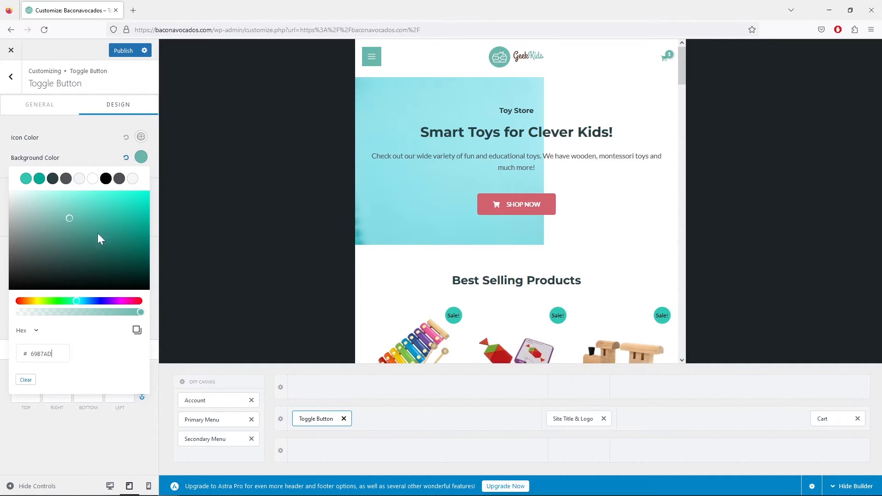
pyautogui.click(94, 428)
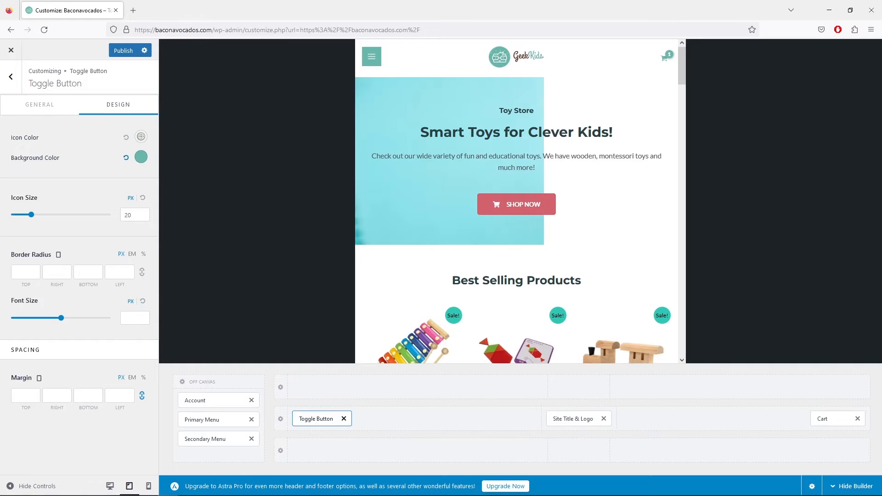
# Check the header in the mobile and desktop previews, publish the changes and leave the Customizer.
pyautogui.click(148, 487)
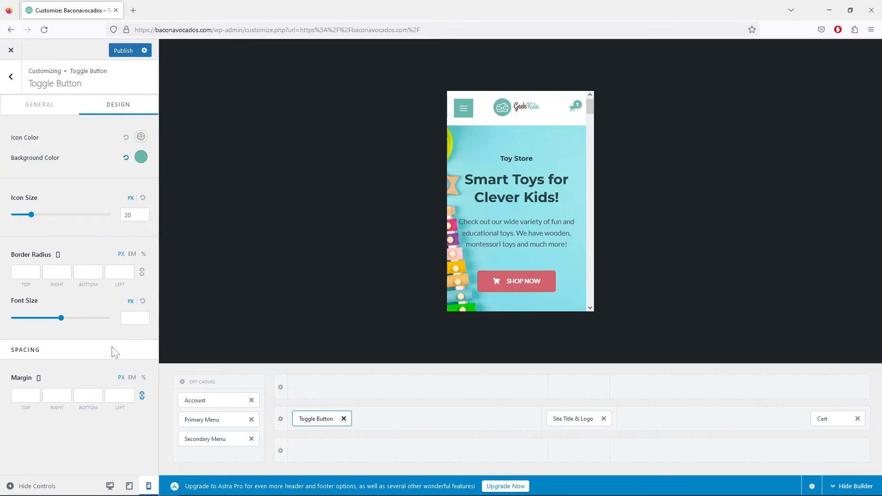
pyautogui.click(110, 487)
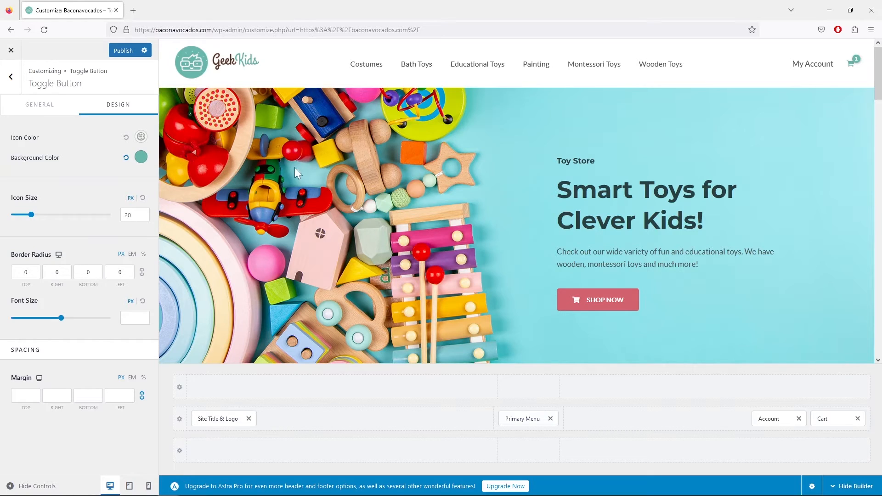
pyautogui.click(130, 52)
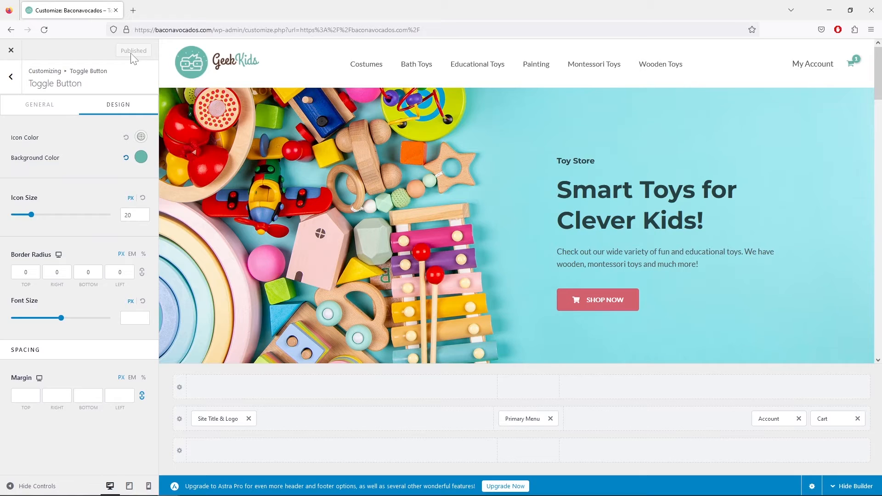
pyautogui.click(14, 53)
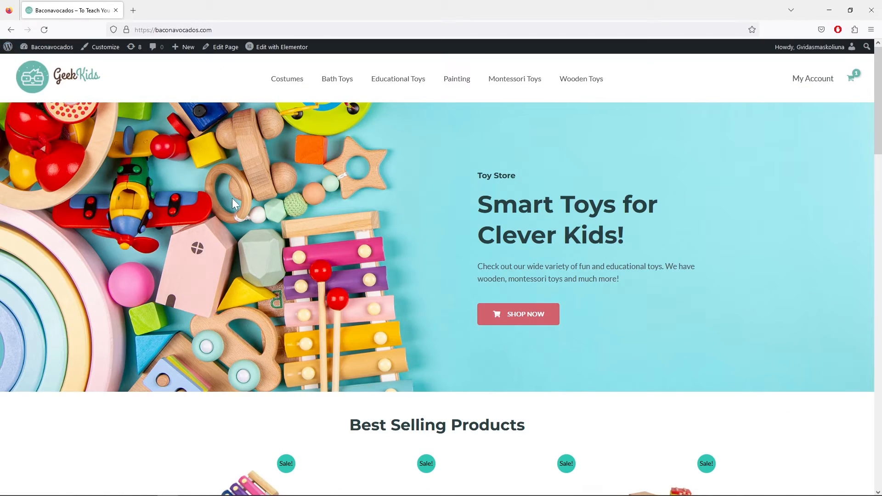
# Open the WordPress Dashboard and purge all of the Breeze cache.
pyautogui.moveTo(51, 48)
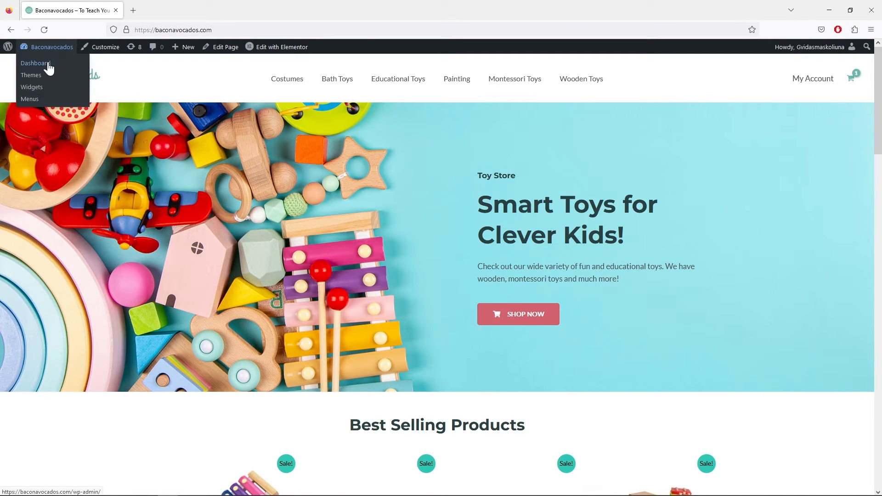
pyautogui.click(48, 64)
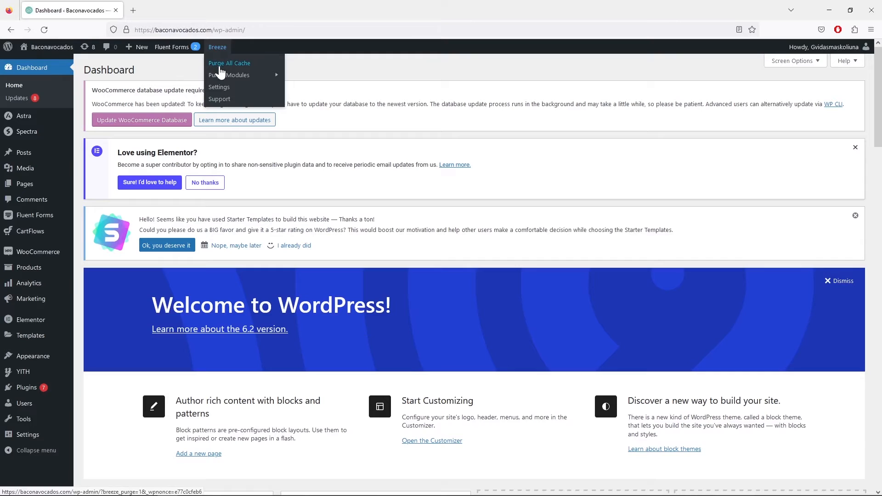
pyautogui.click(220, 68)
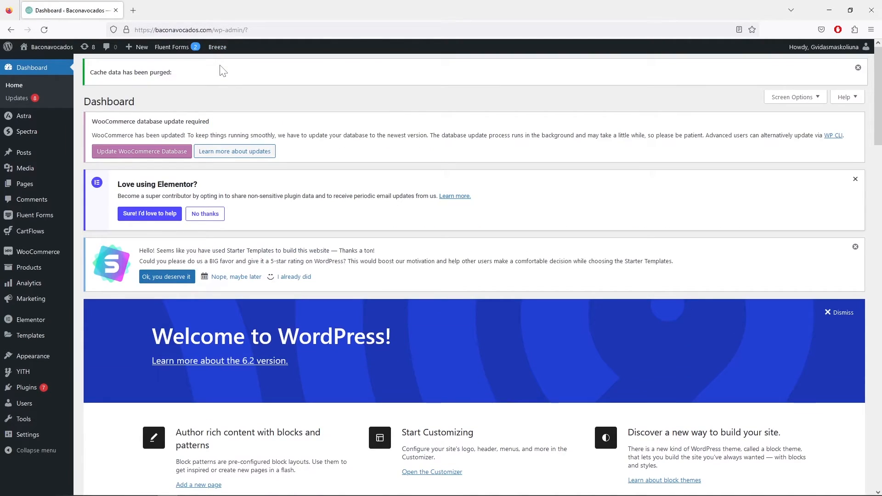
# Visit the live store, check its account page and Montessori Toys category in a private window, and close that window.
pyautogui.moveTo(51, 47)
pyautogui.click(40, 64)
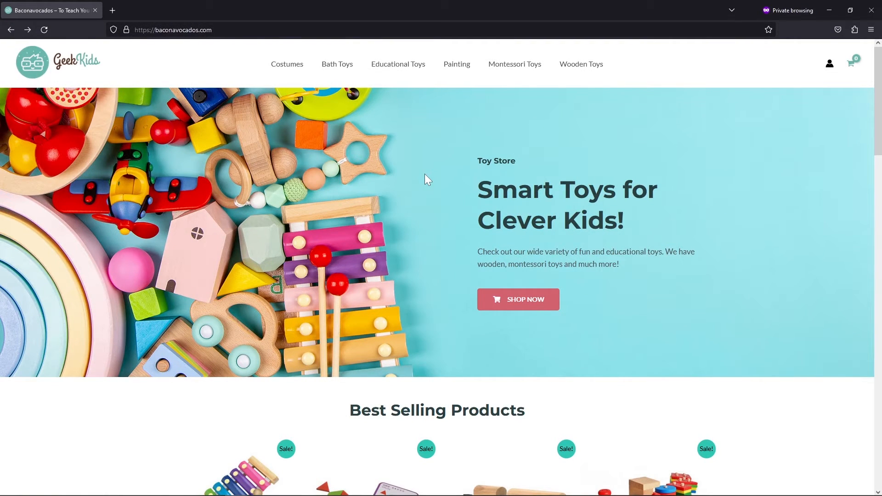
pyautogui.click(830, 64)
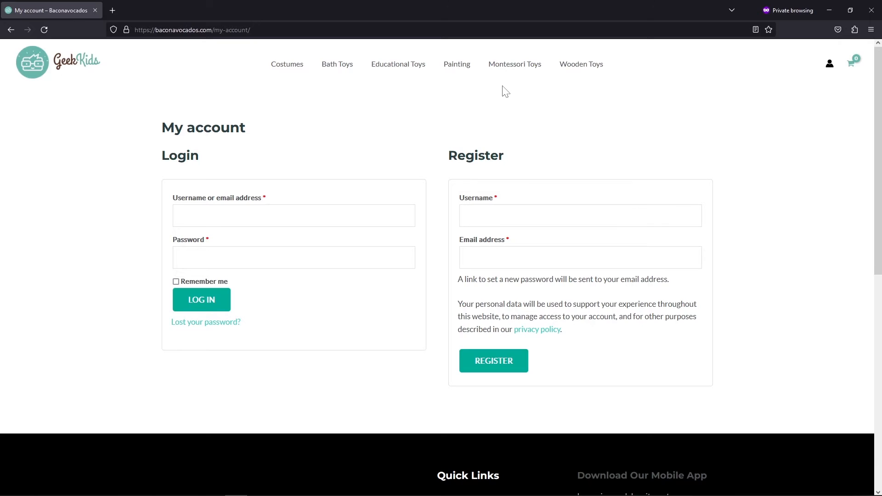
pyautogui.click(509, 70)
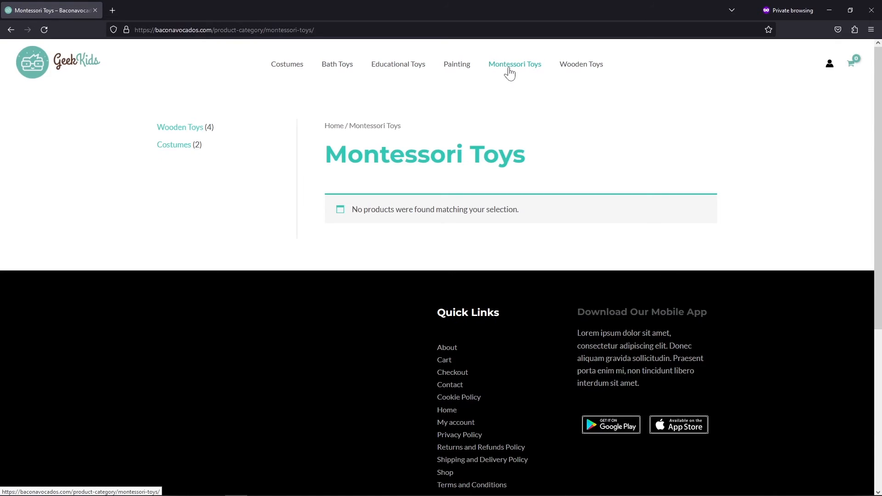
pyautogui.click(870, 11)
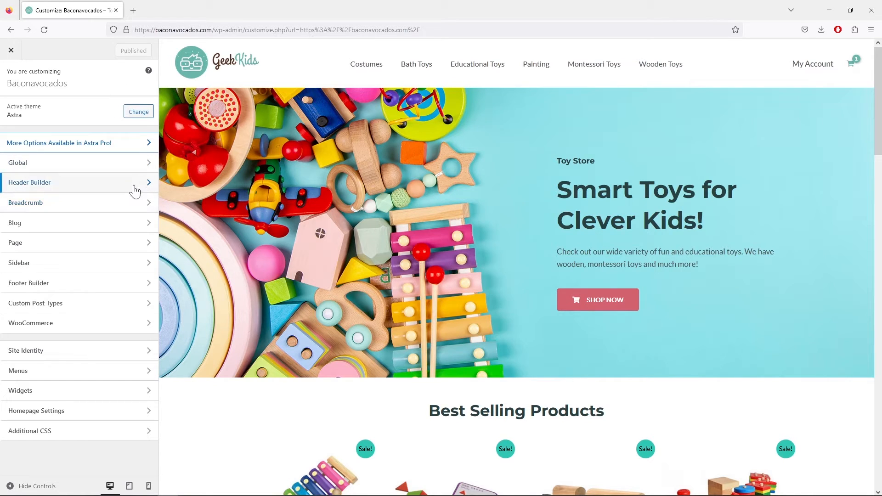
# Open the Footer Builder and examine the existing footer's widget columns, copyright line and social icons in the preview.
pyautogui.click(116, 290)
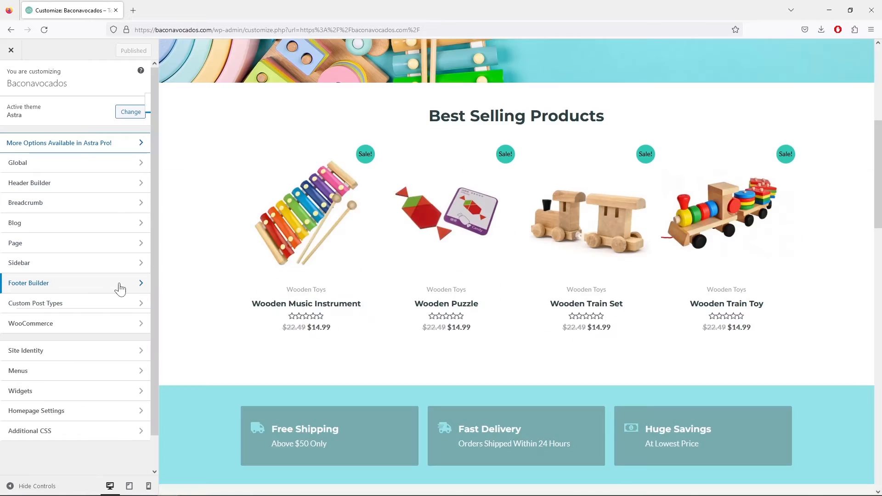
pyautogui.scroll(5, 442, 274)
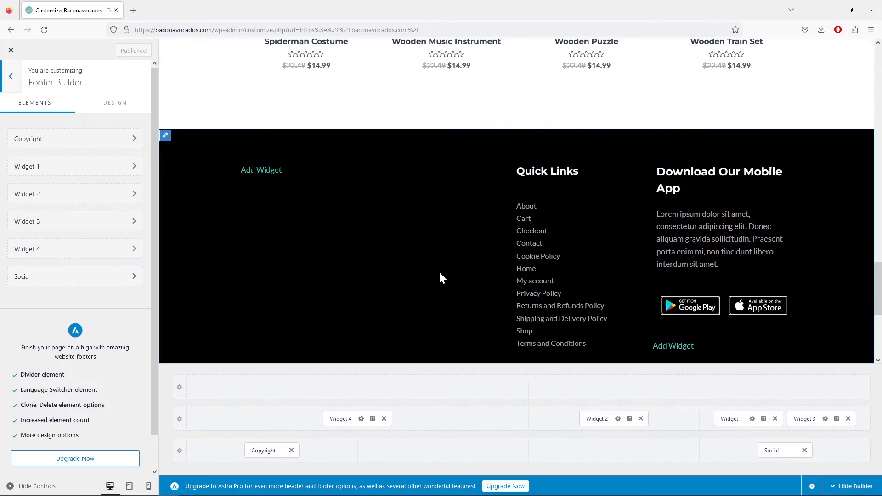
pyautogui.scroll(-4, 432, 266)
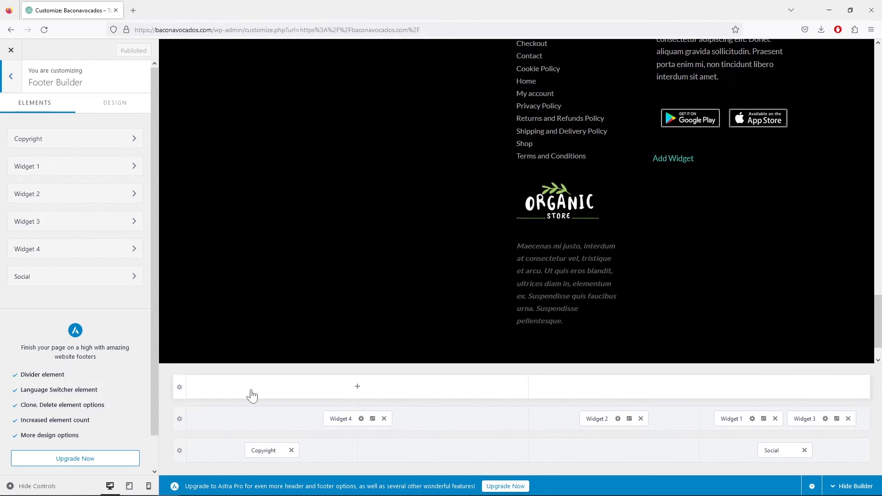
pyautogui.scroll(2, 337, 252)
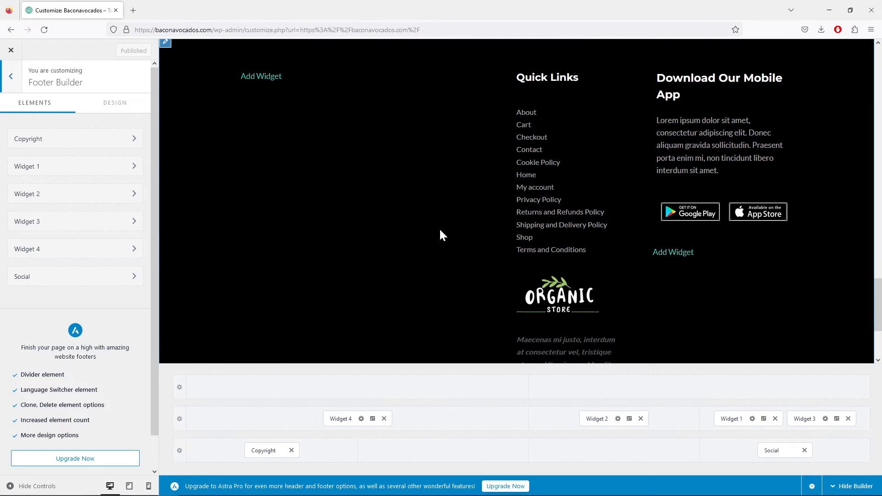
pyautogui.scroll(-3, 394, 227)
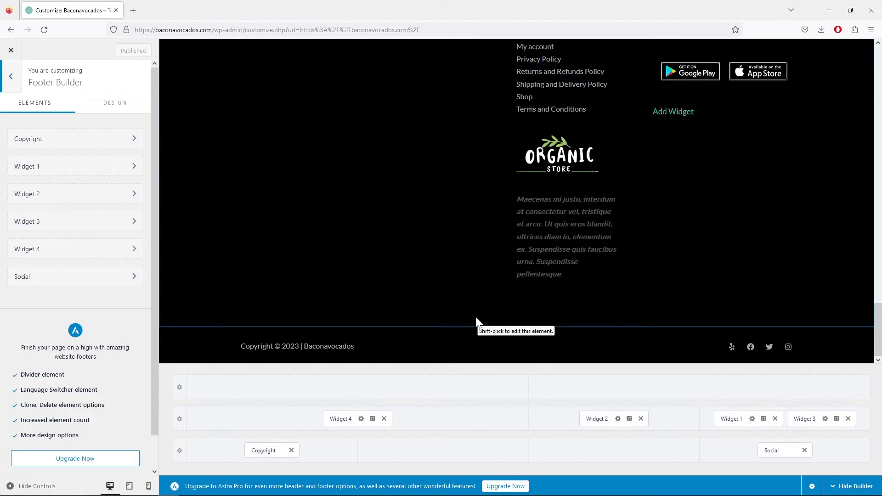
pyautogui.scroll(2, 478, 321)
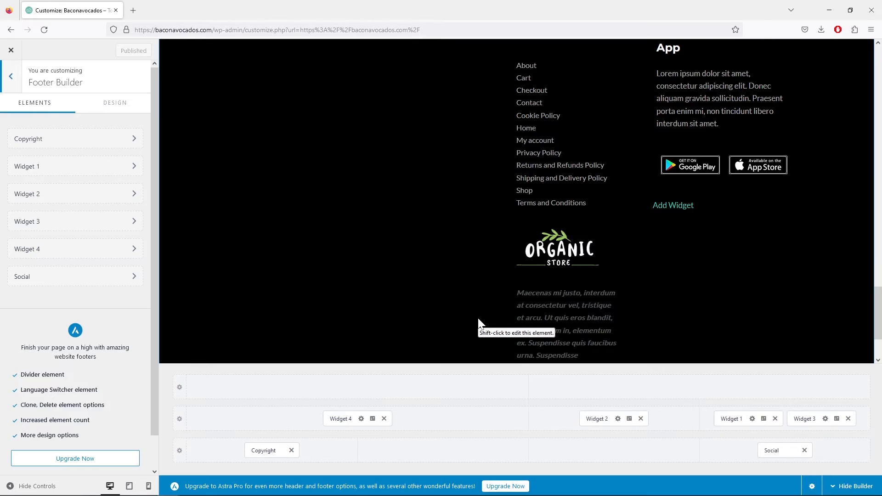
pyautogui.scroll(2, 384, 282)
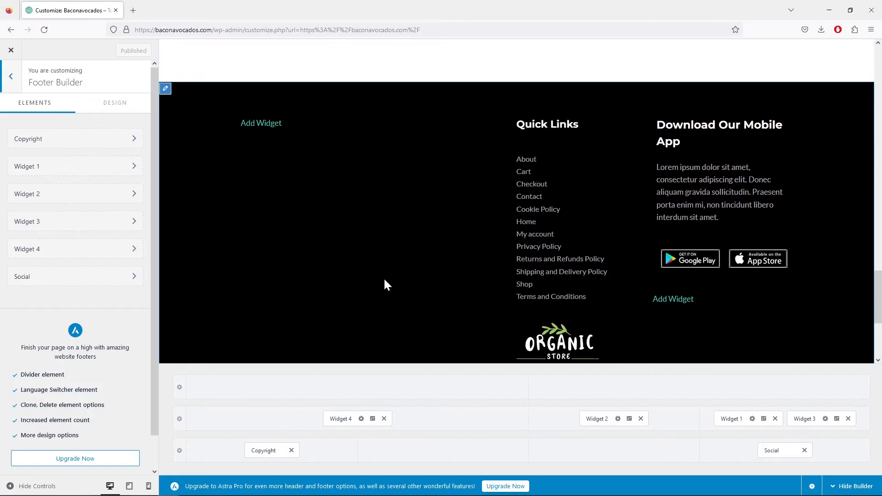
pyautogui.scroll(-2, 416, 294)
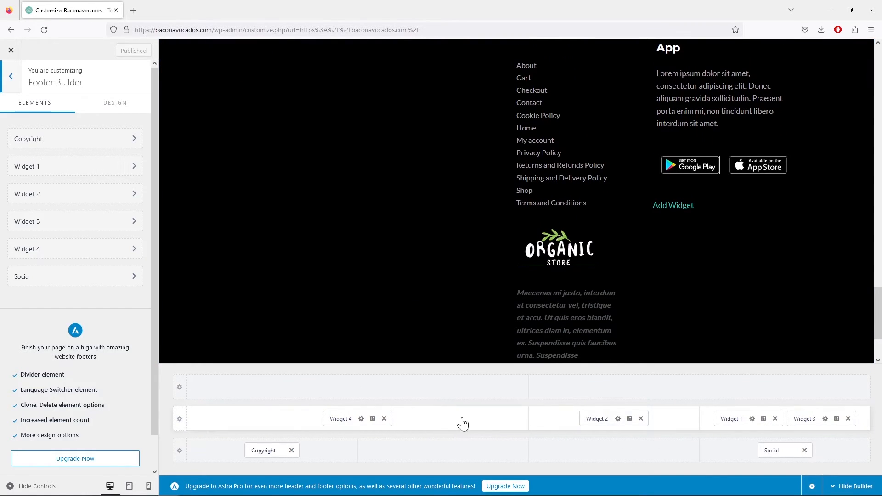
# Give the Primary Footer four equal columns and move Widget 3 into the empty fourth column.
pyautogui.click(179, 419)
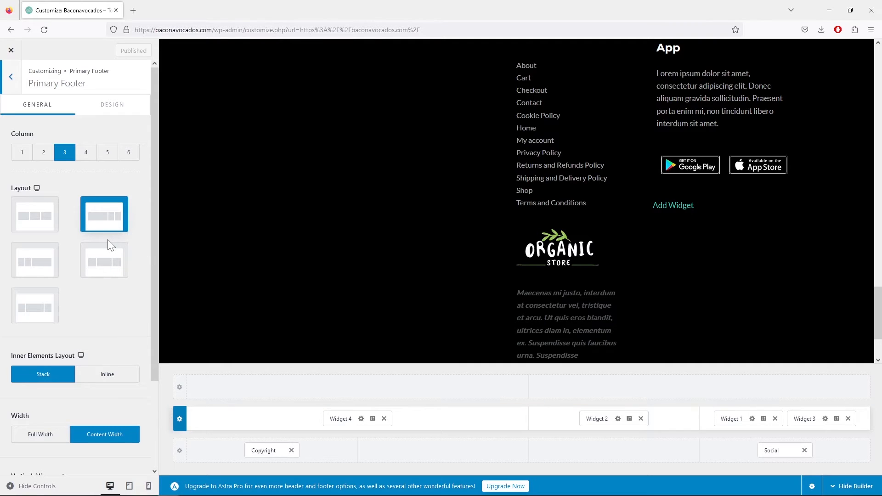
pyautogui.click(85, 154)
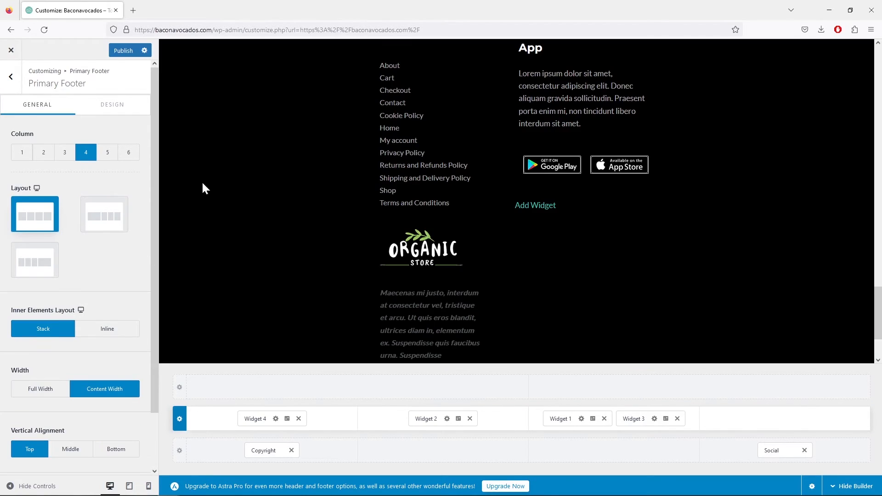
pyautogui.scroll(-2, 377, 264)
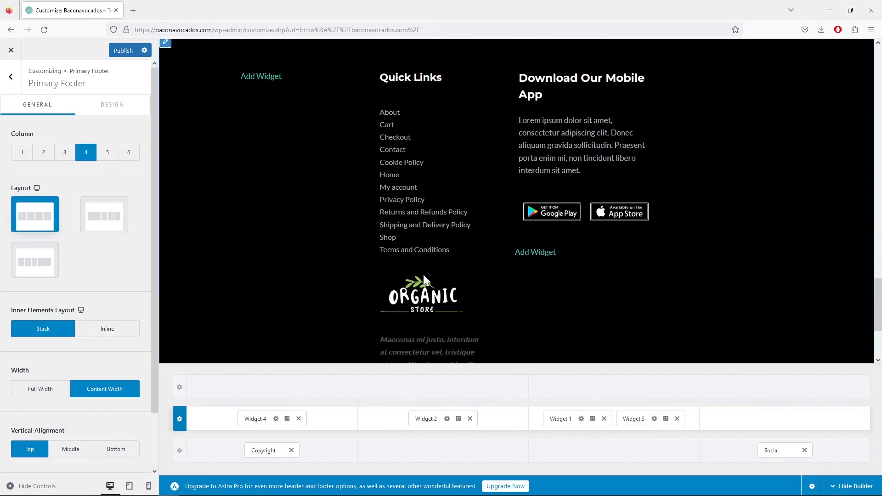
pyautogui.moveTo(632, 418); pyautogui.dragTo(730, 426)
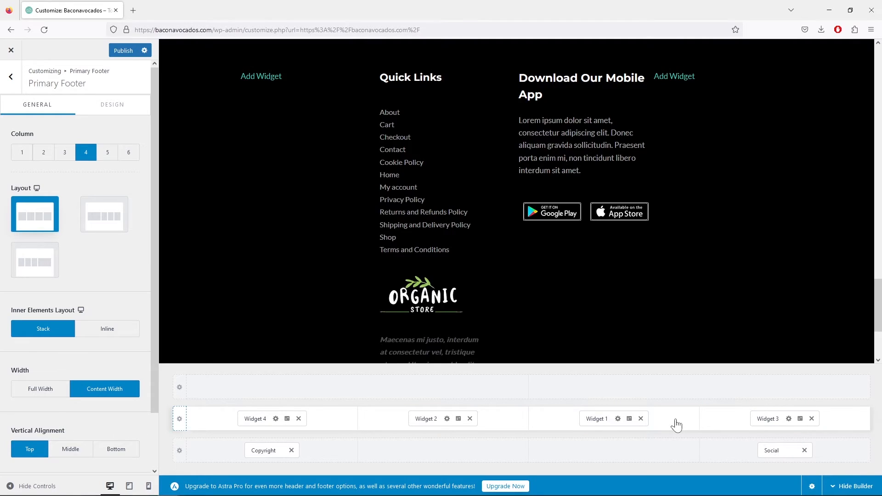
pyautogui.click(660, 410)
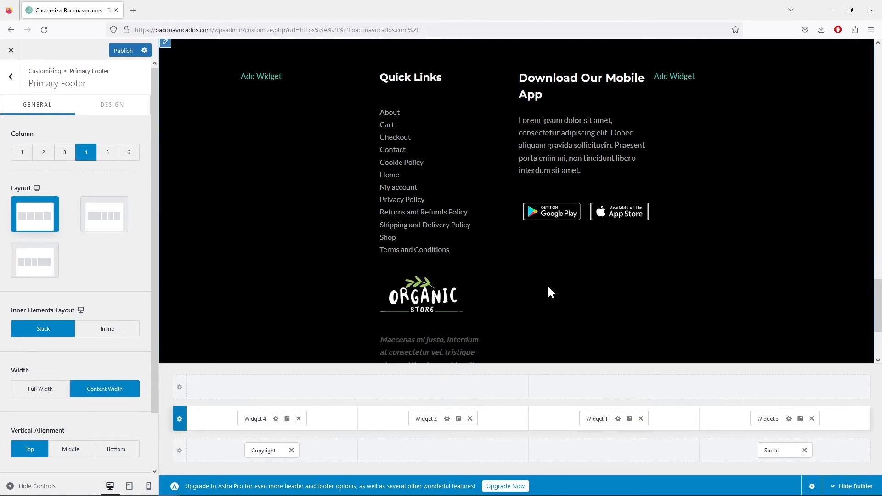
pyautogui.scroll(-3, 516, 279)
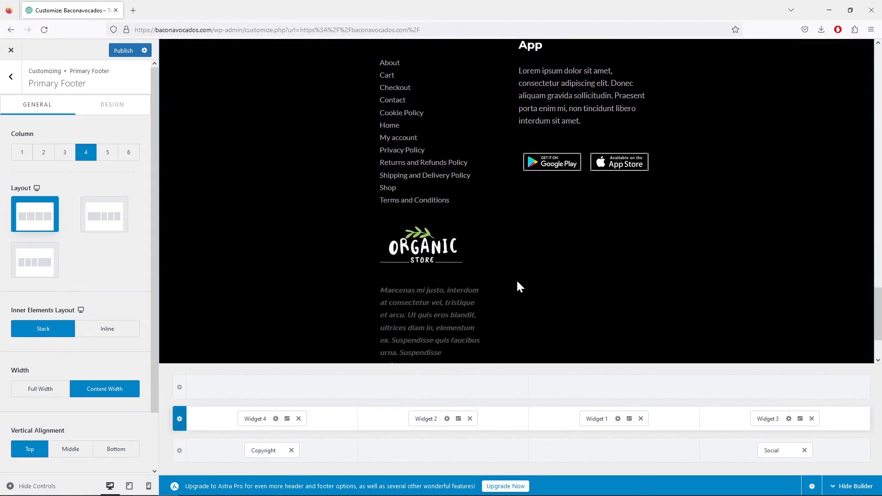
pyautogui.scroll(2, 476, 266)
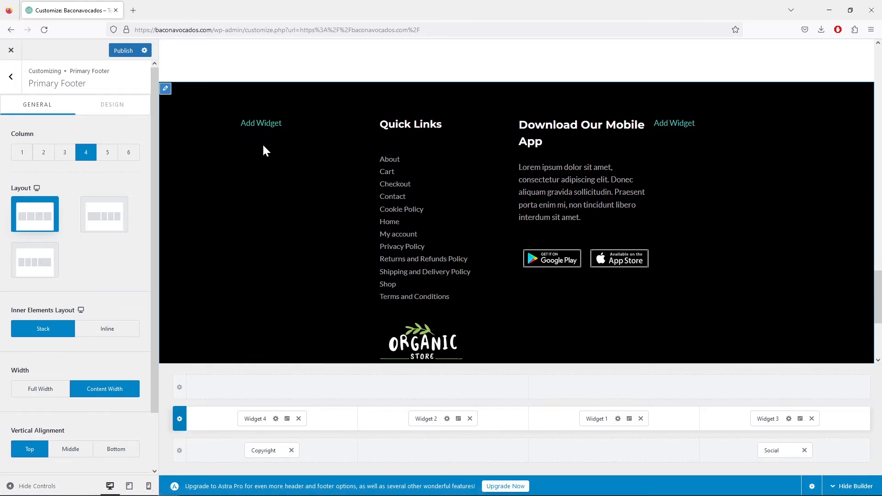
# Add a heading block reading "Help" to the empty footer Widget 4 and set its level to H3.
pyautogui.click(258, 419)
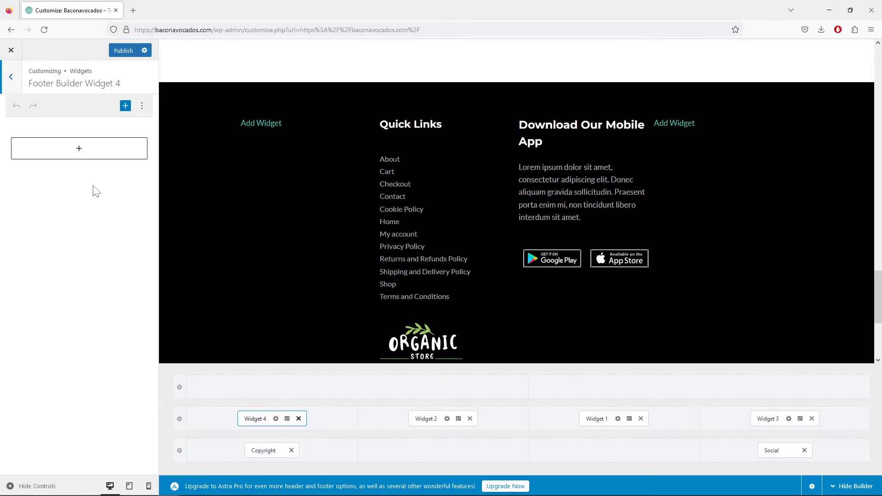
pyautogui.click(86, 154)
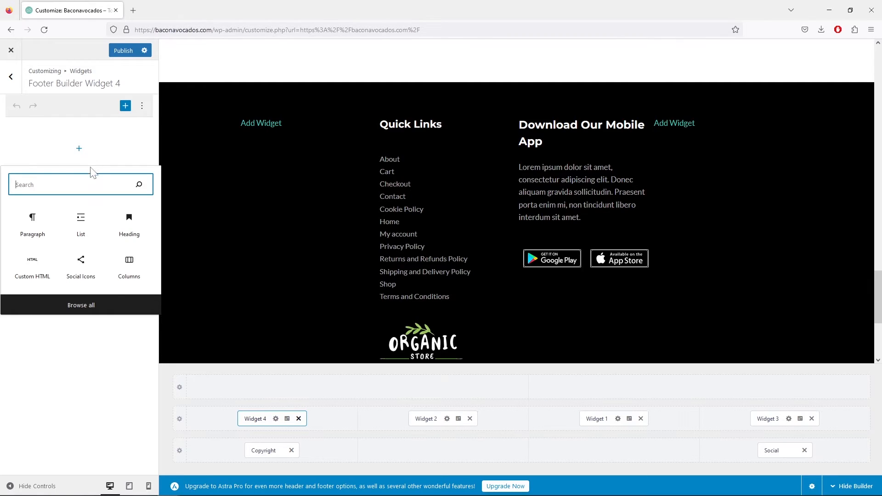
pyautogui.click(129, 225)
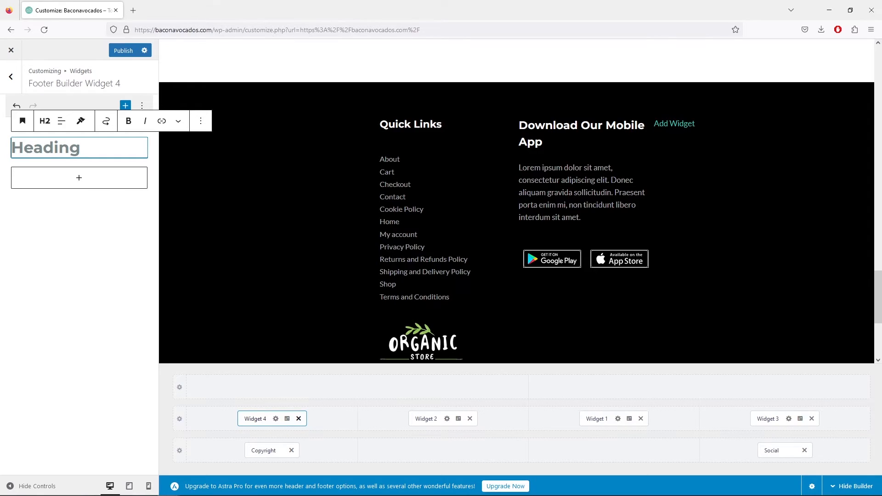
pyautogui.write('Help')
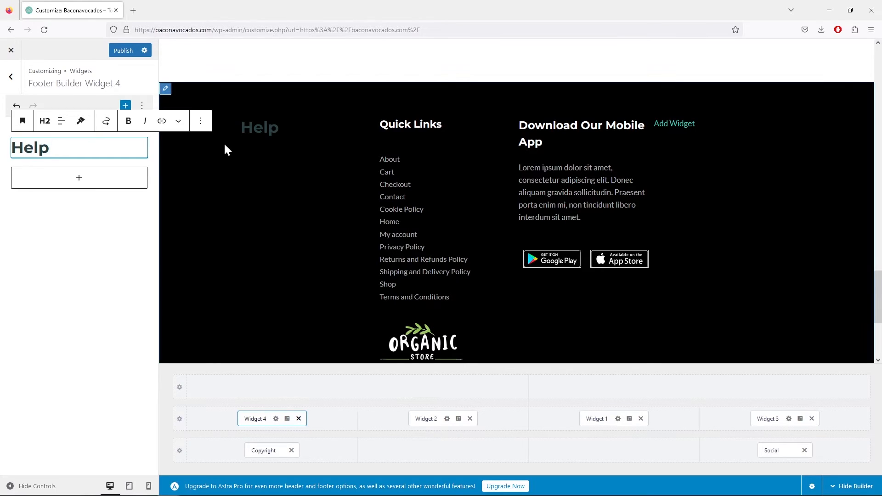
pyautogui.click(45, 124)
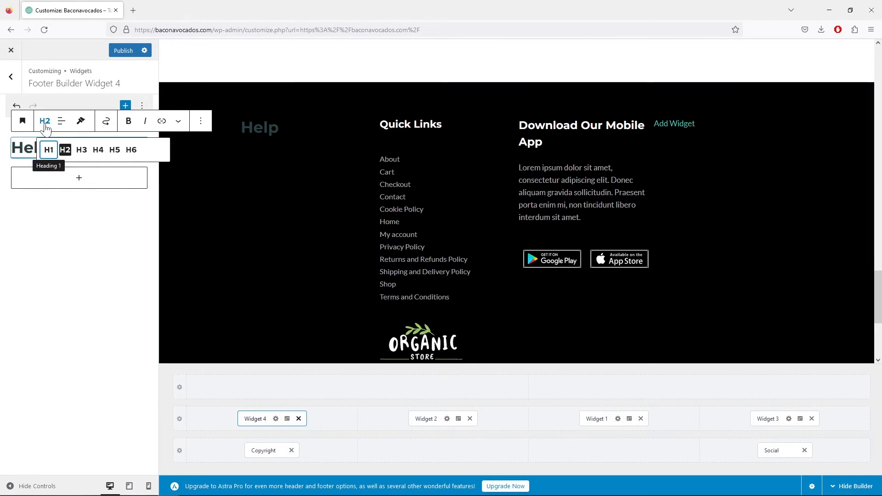
pyautogui.click(81, 150)
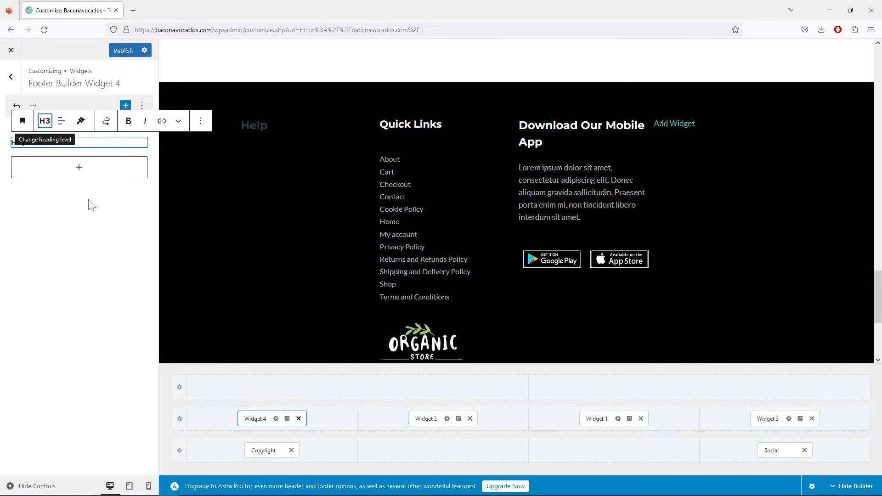
# Open the block choices for adding a block below the Help heading in Widget 4.
pyautogui.click(79, 170)
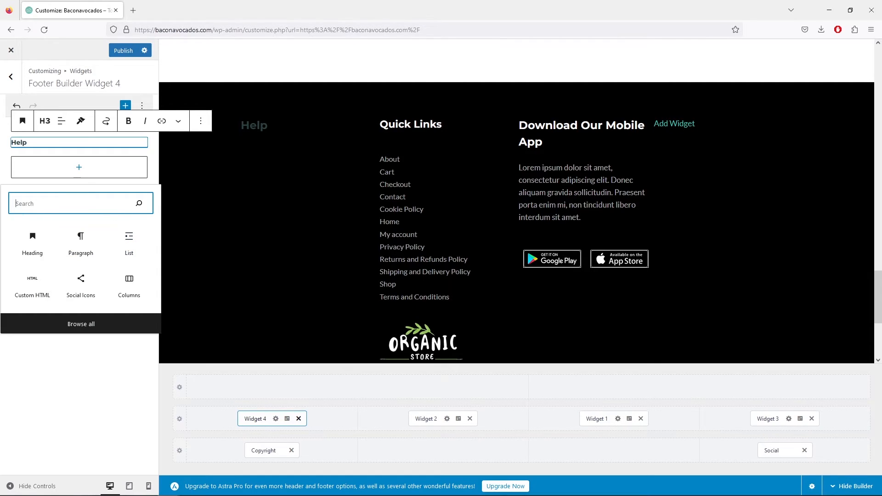
# Add a list under the Help heading with the items Contacts, Shipping & delivery and Returns & refunds.
pyautogui.click(129, 243)
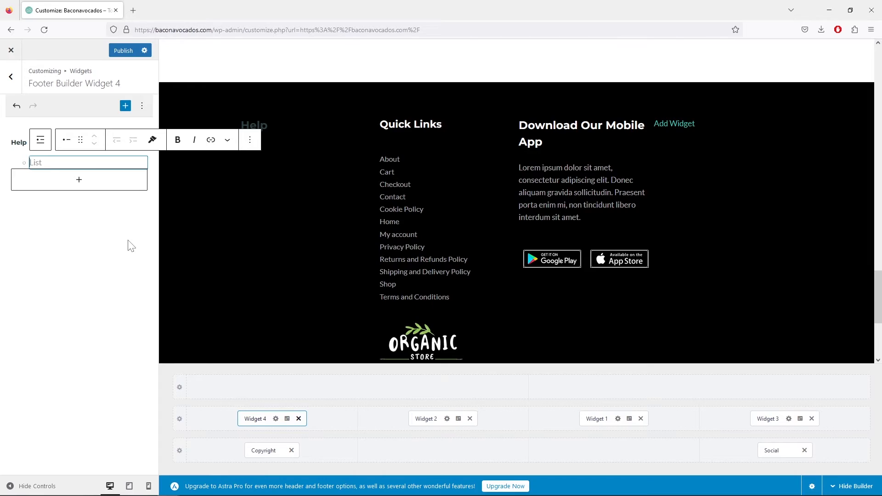
pyautogui.write('Contacts')
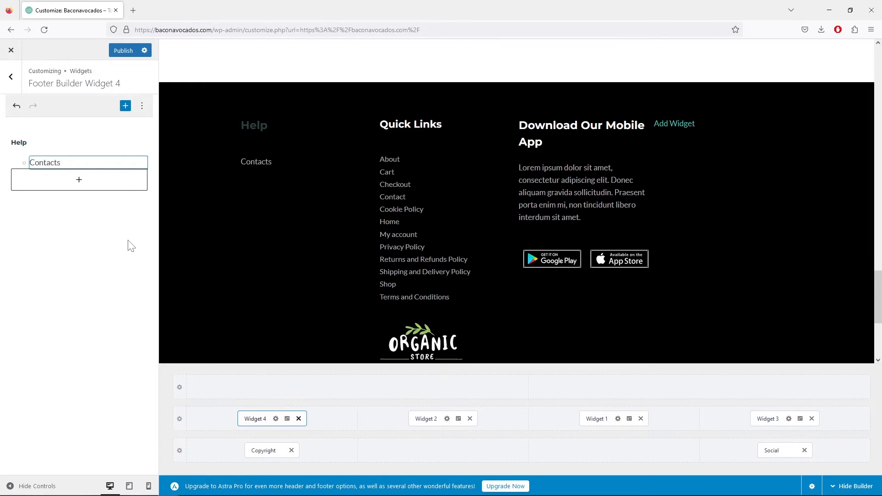
pyautogui.press('Return')
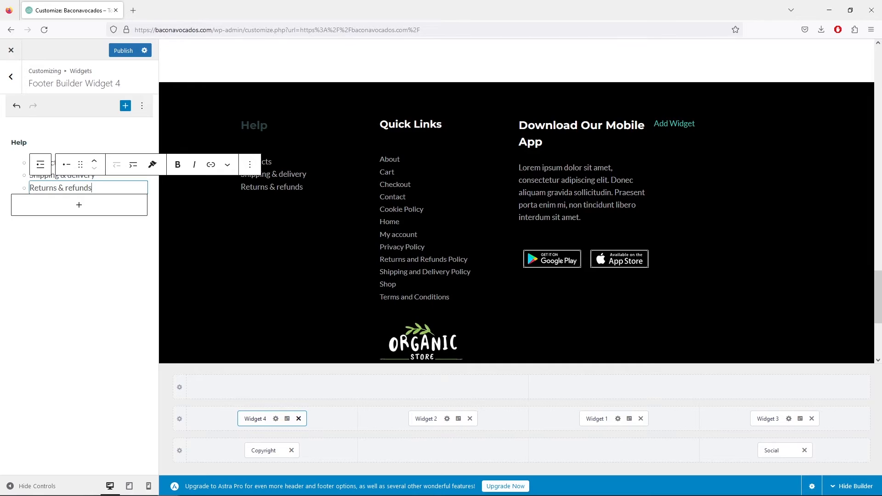
pyautogui.click(111, 266)
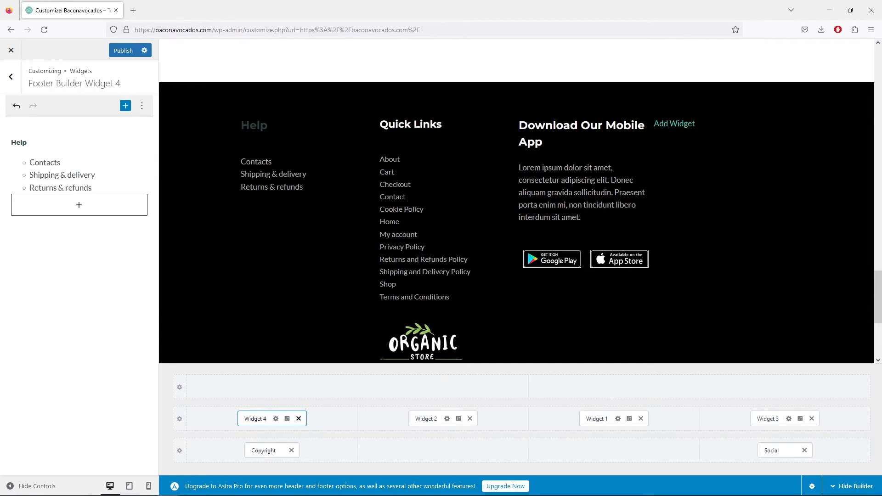
pyautogui.click(46, 163)
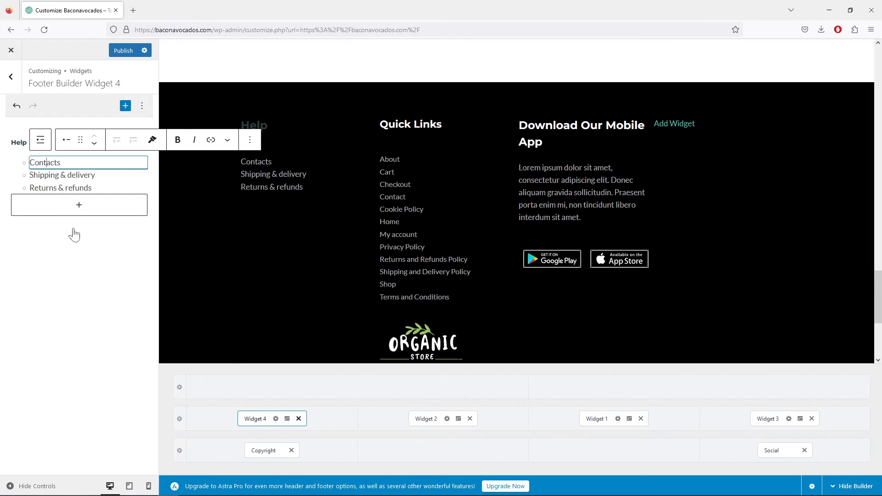
pyautogui.click(226, 249)
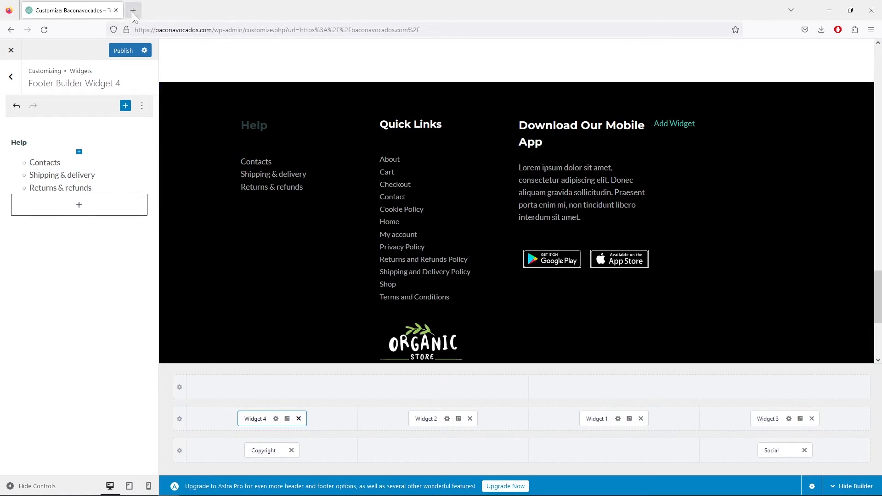
# Open the Baconavocados site in a new browser tab and go to the list of all pages in its dashboard.
pyautogui.hotkey('ctrl', 't')
pyautogui.click(247, 327)
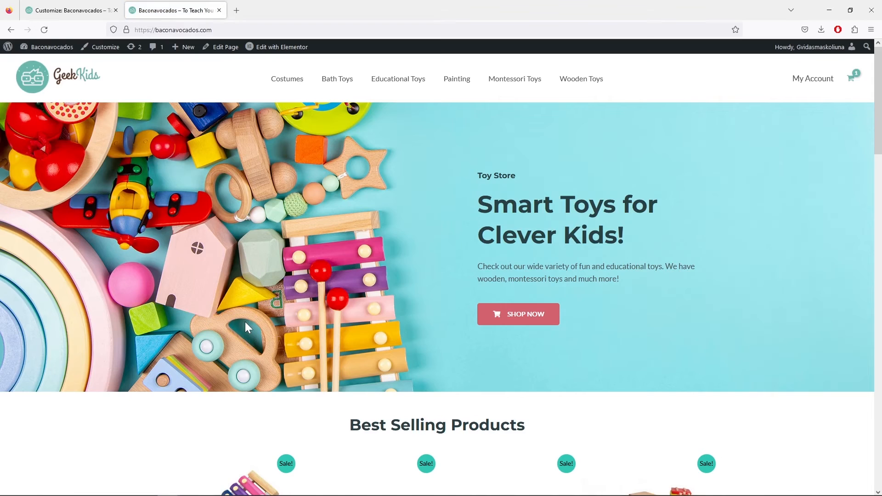
pyautogui.moveTo(56, 50)
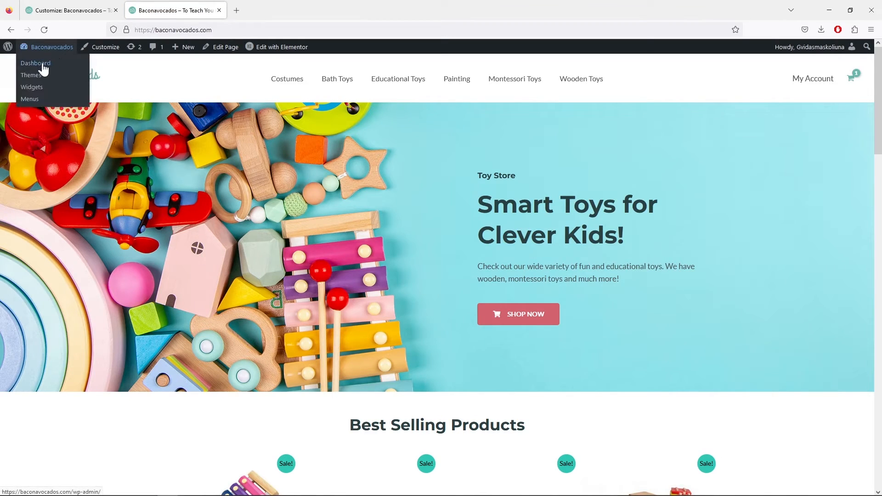
pyautogui.click(42, 63)
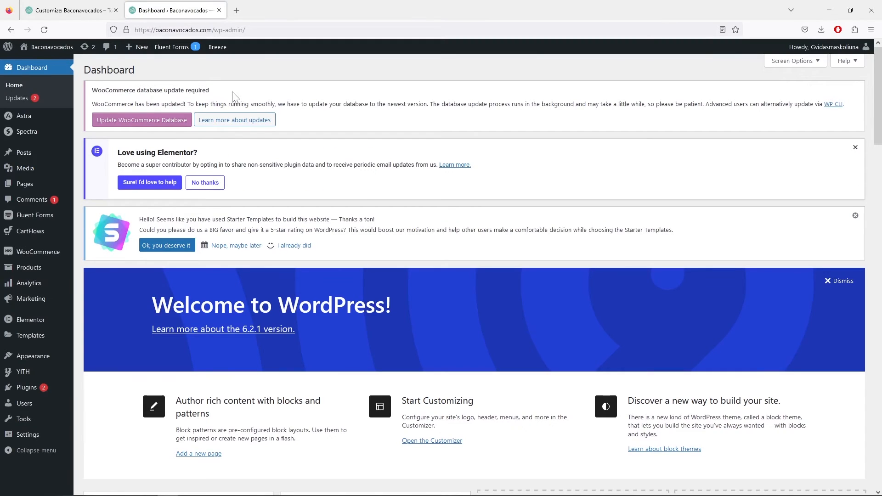
pyautogui.moveTo(40, 186)
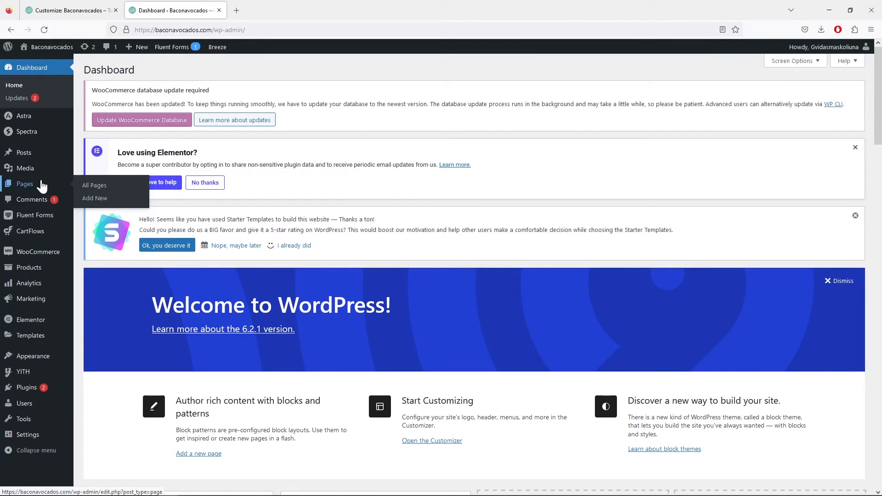
pyautogui.click(96, 189)
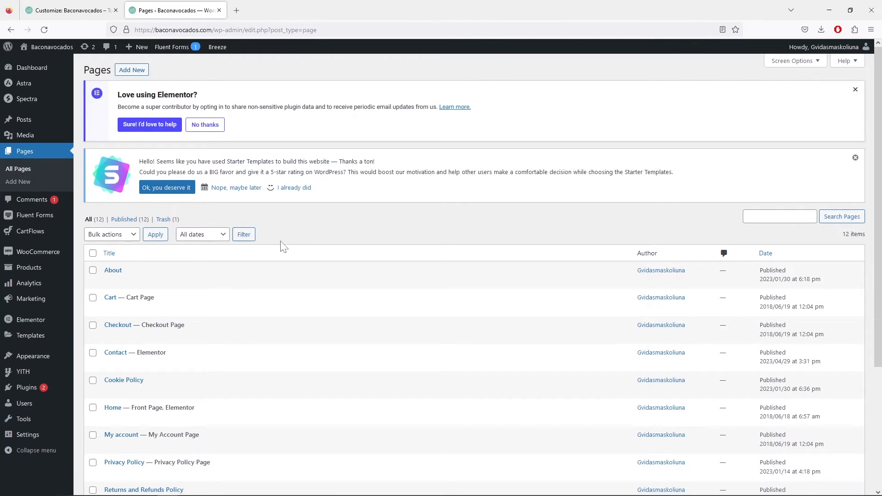
# View the Contact page in a separate tab and copy its web address.
pyautogui.scroll(-3, 283, 246)
pyautogui.moveTo(157, 223)
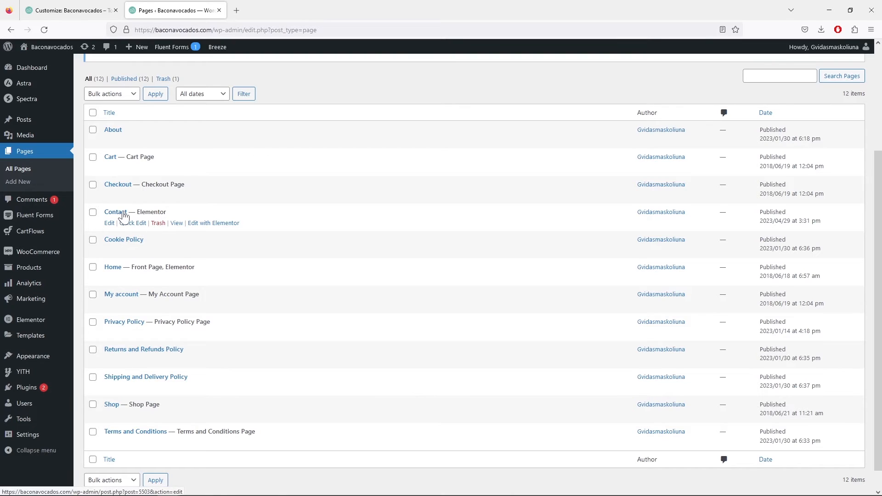
pyautogui.click(178, 224)
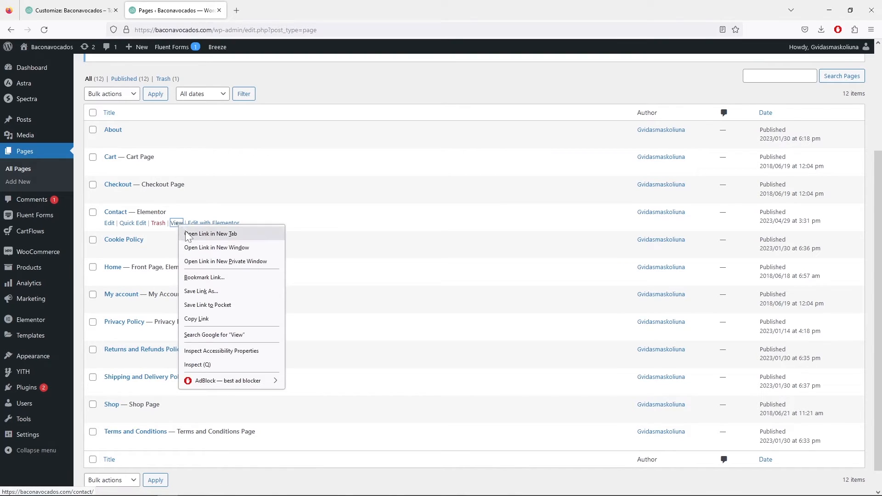
pyautogui.click(189, 235)
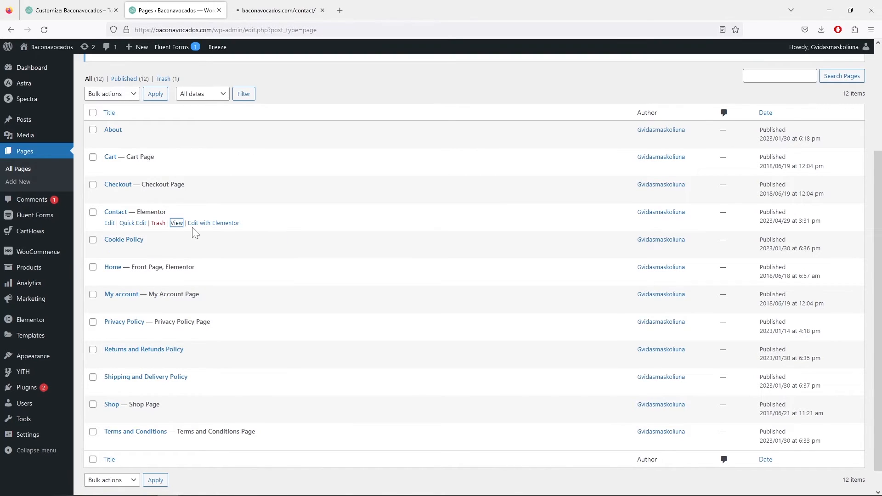
pyautogui.click(262, 10)
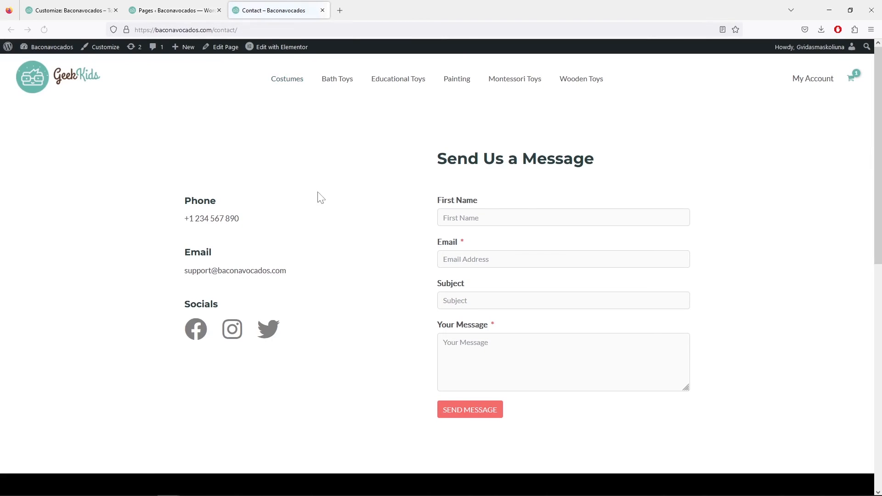
pyautogui.click(253, 30)
pyautogui.rightClick(253, 30)
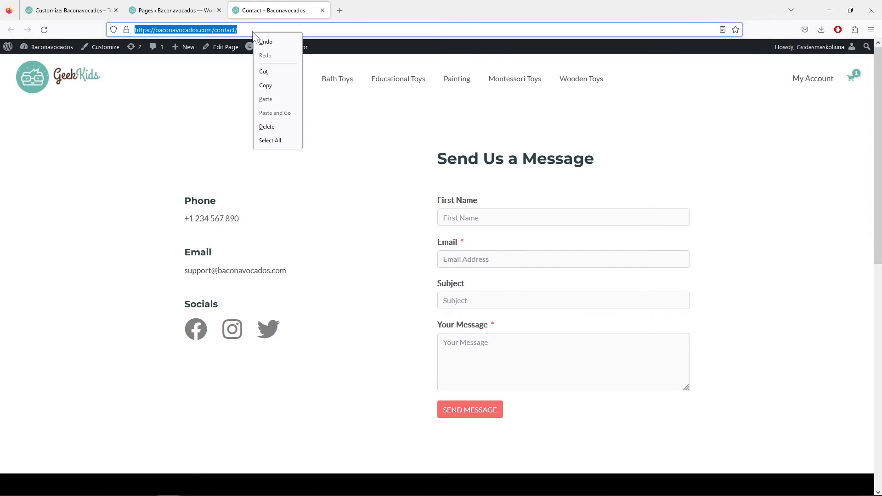
pyautogui.click(276, 86)
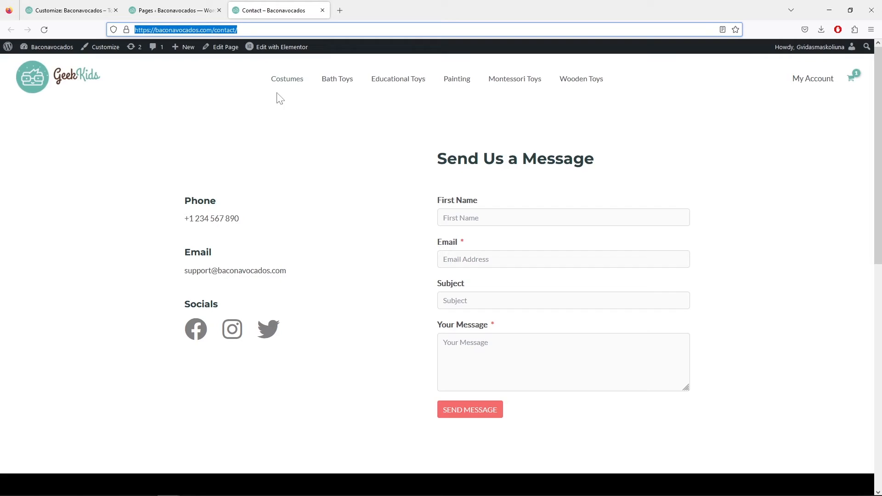
pyautogui.click(69, 12)
pyautogui.doubleClick(44, 163)
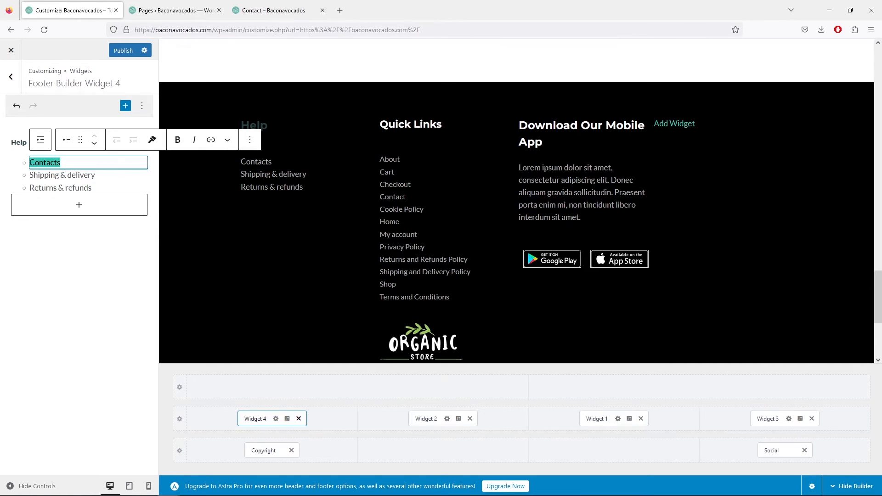
pyautogui.click(211, 139)
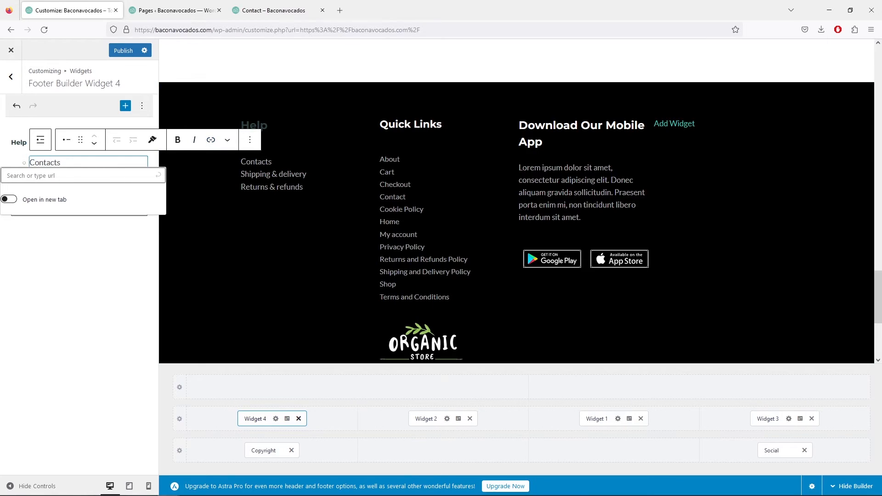
pyautogui.rightClick(161, 176)
pyautogui.click(158, 244)
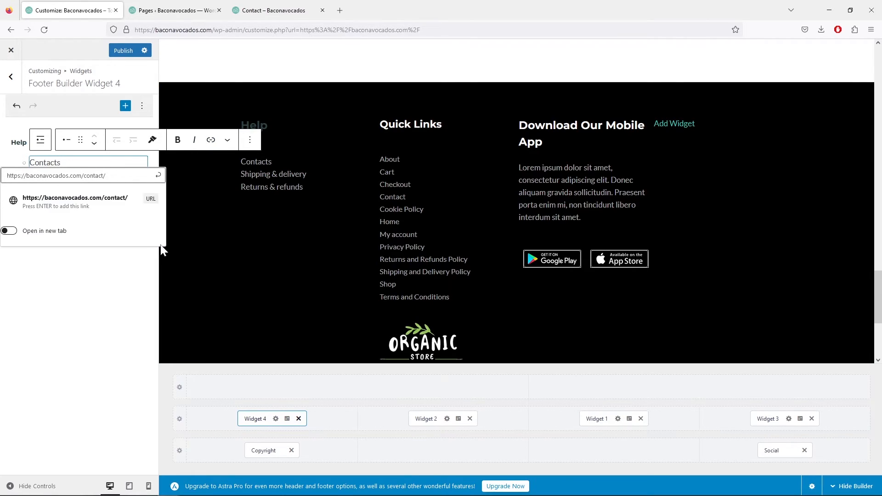
pyautogui.click(158, 175)
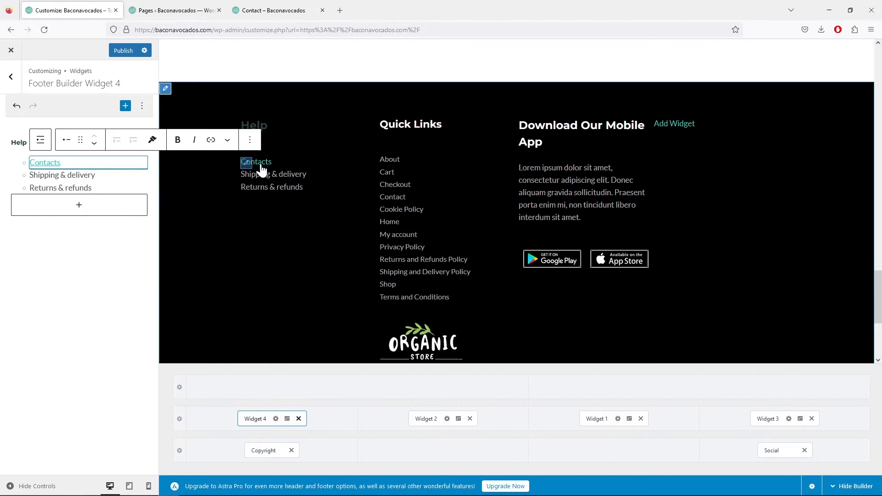
pyautogui.click(102, 246)
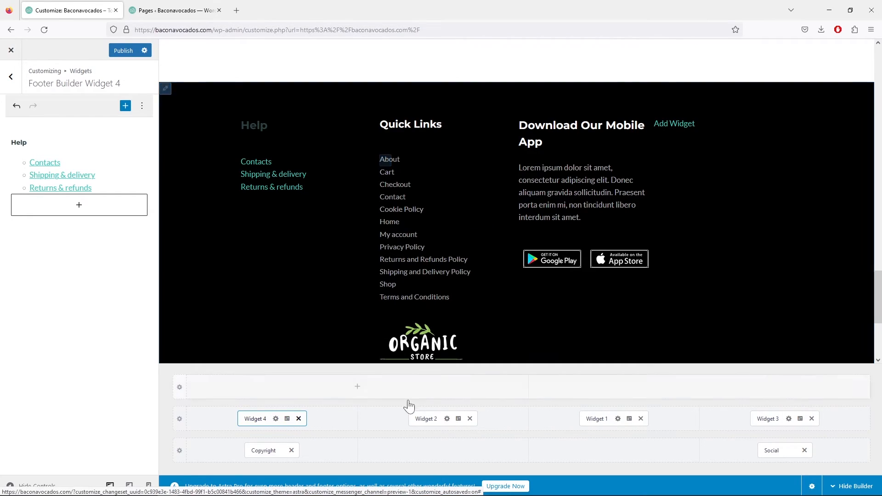
# Remove the bold italic placeholder paragraph from Footer Builder Widget 2.
pyautogui.click(426, 419)
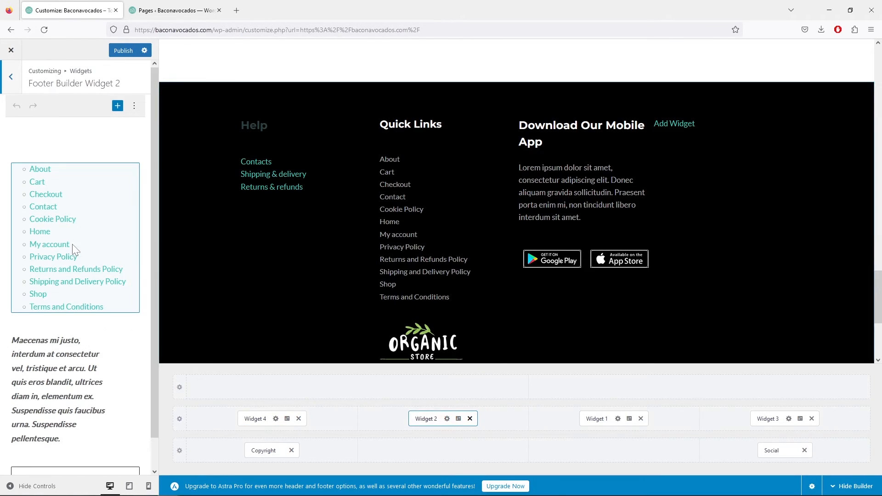
pyautogui.scroll(-1, 102, 236)
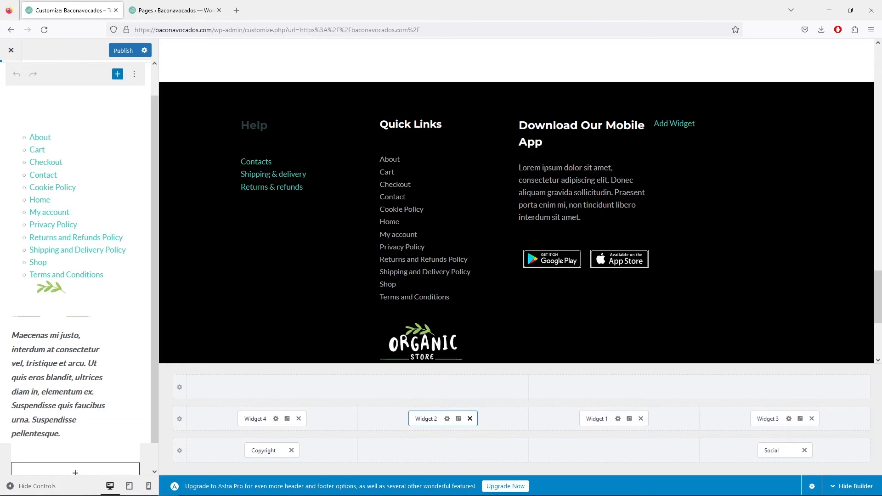
pyautogui.tripleClick(91, 321)
pyautogui.click(237, 312)
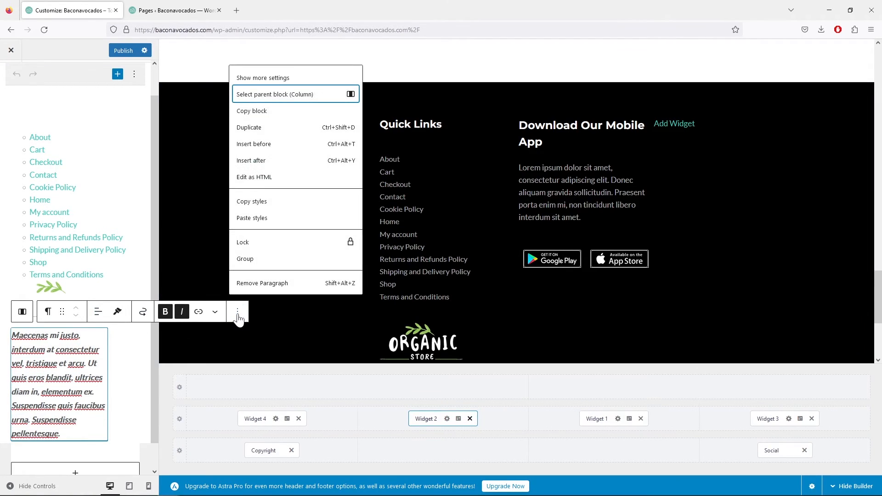
pyautogui.click(270, 284)
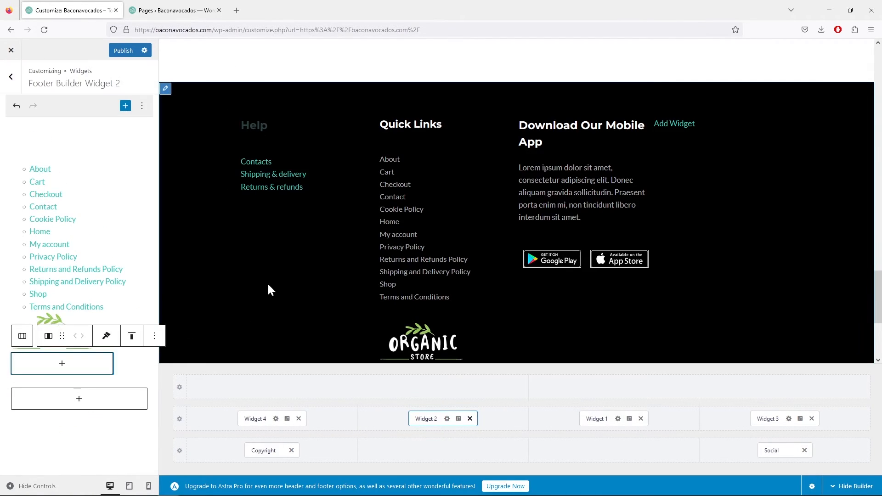
# Remove the empty Columns block and the Organic Store logo image from Footer Builder Widget 2.
pyautogui.click(155, 340)
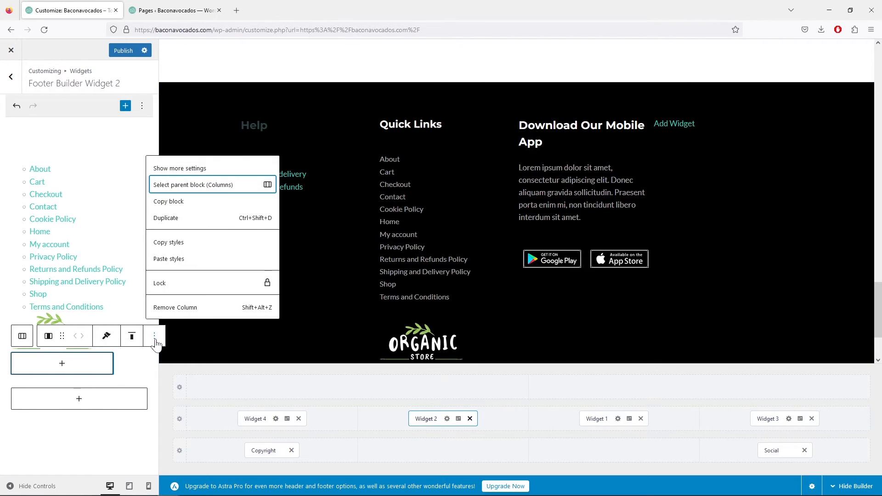
pyautogui.click(175, 307)
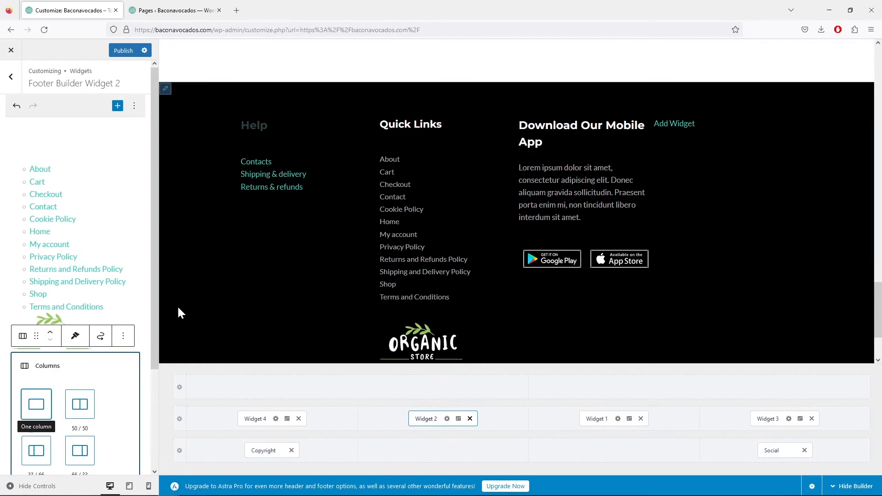
pyautogui.click(123, 336)
pyautogui.click(152, 309)
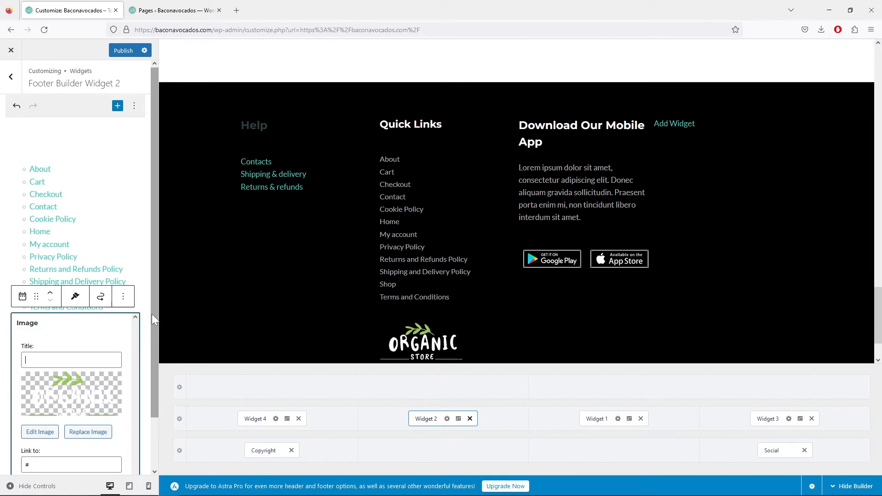
pyautogui.click(124, 297)
pyautogui.click(158, 271)
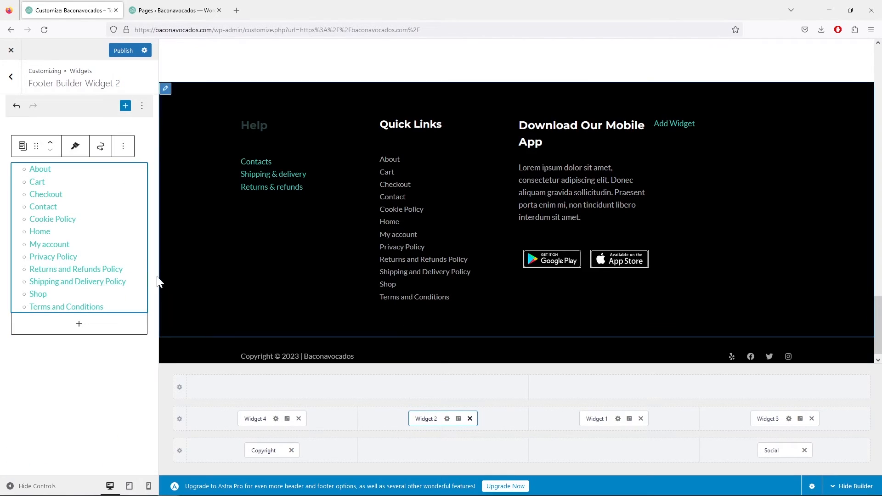
# Remove the Page List block and the Quick Links heading from Footer Builder Widget 2.
pyautogui.click(125, 148)
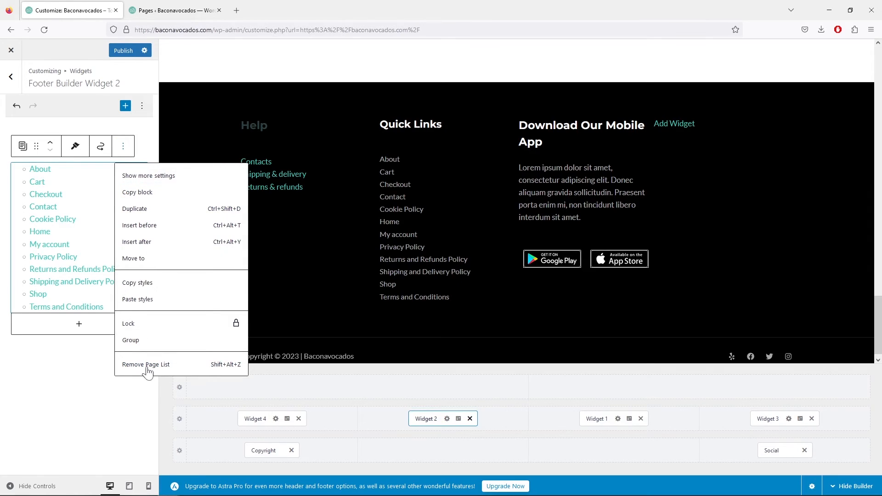
pyautogui.click(144, 368)
pyautogui.click(200, 121)
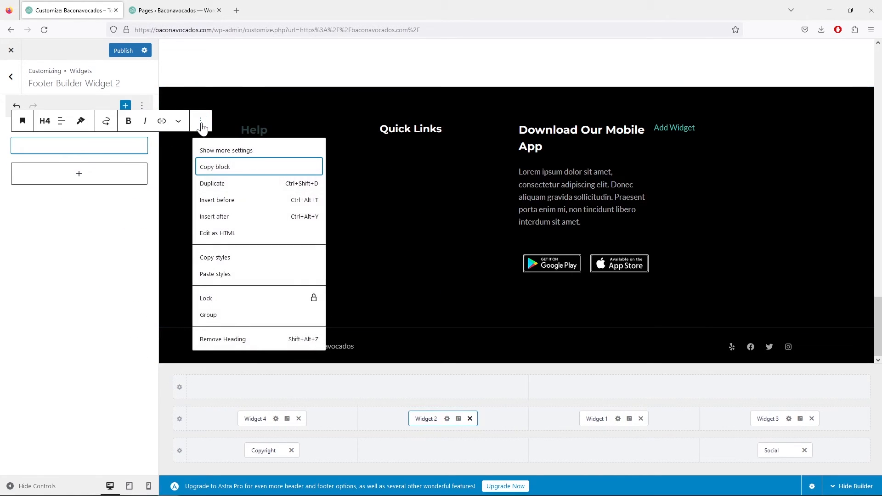
pyautogui.click(225, 340)
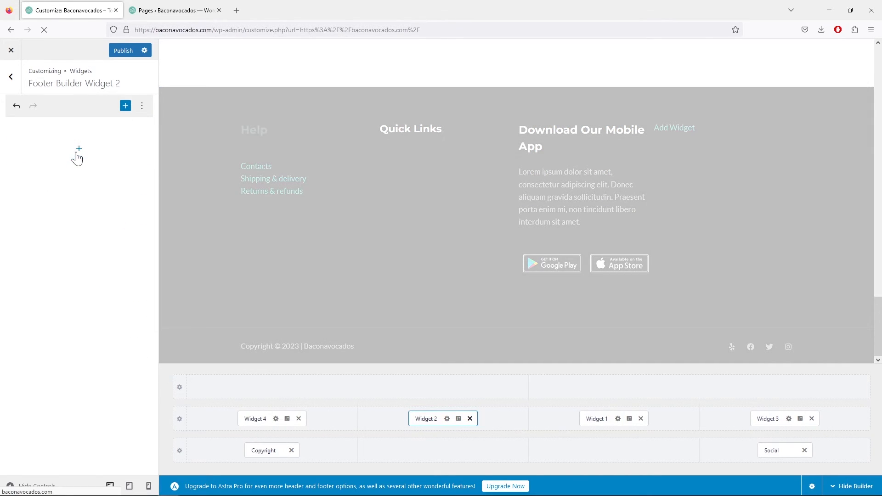
# Add an H3 heading Information to Footer Builder Widget 2, followed by a list of About us, Privacy policy, Terms of service and Cookie policy.
pyautogui.click(77, 155)
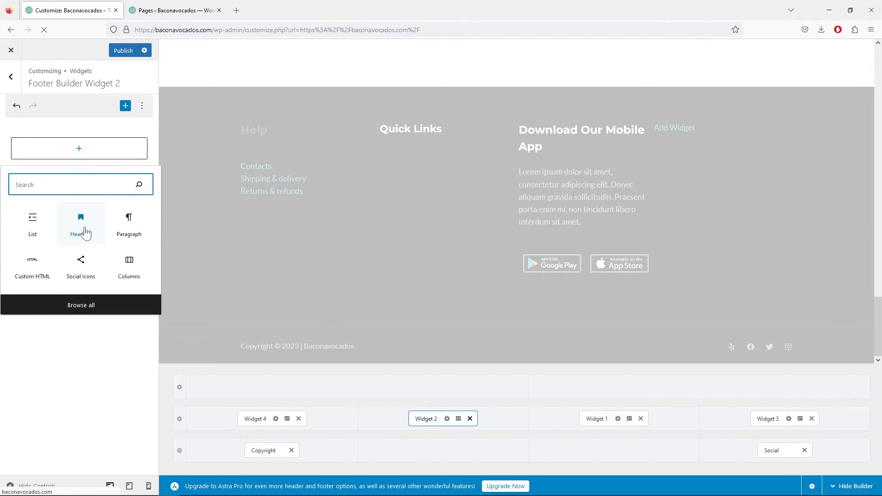
pyautogui.click(85, 233)
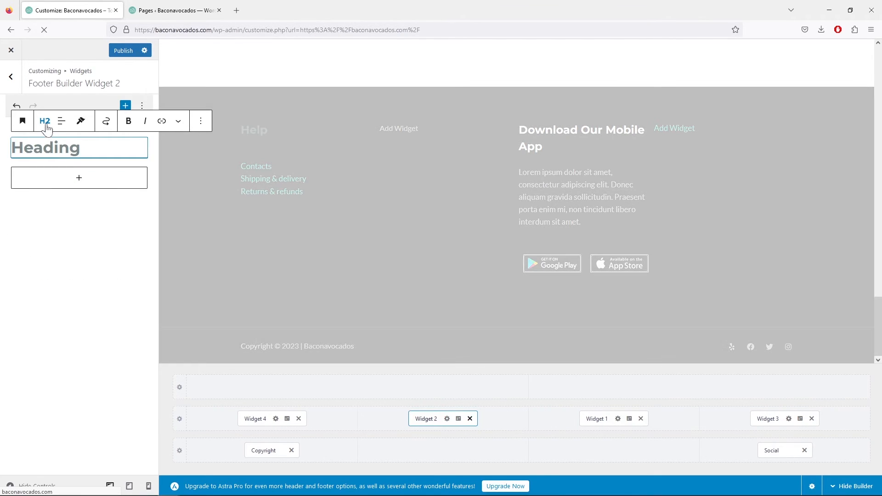
pyautogui.click(46, 129)
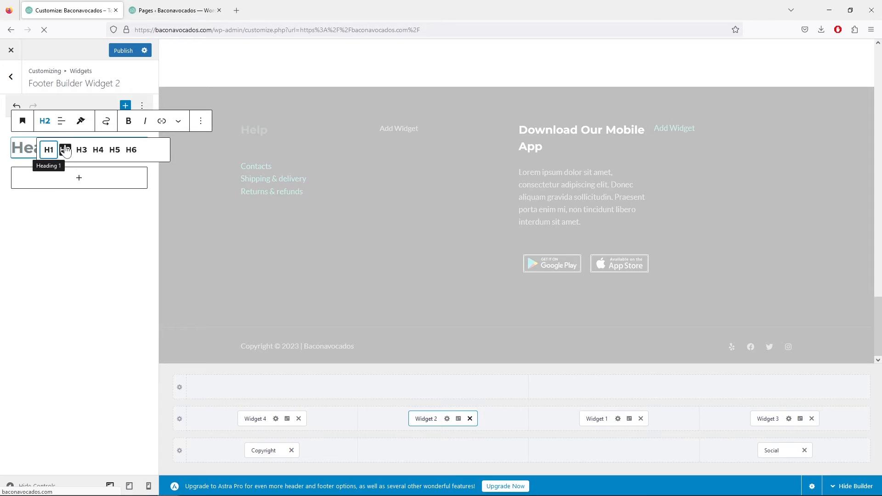
pyautogui.click(82, 149)
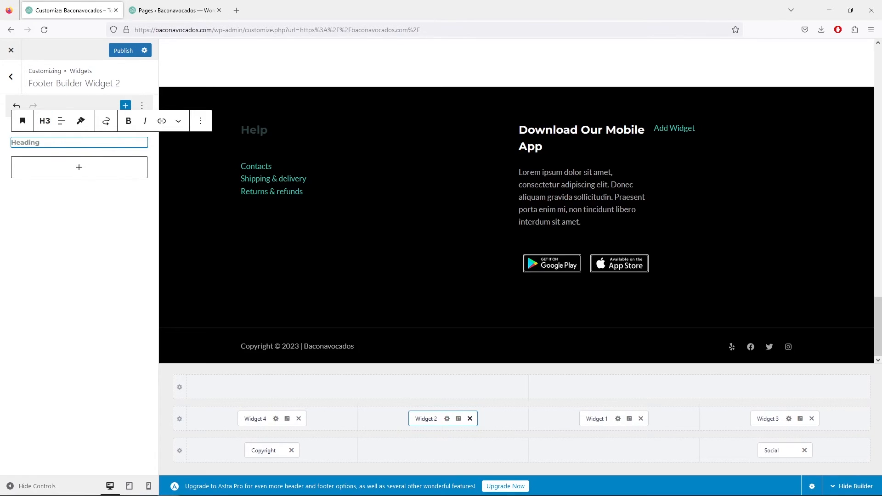
pyautogui.write('Information')
pyautogui.click(84, 173)
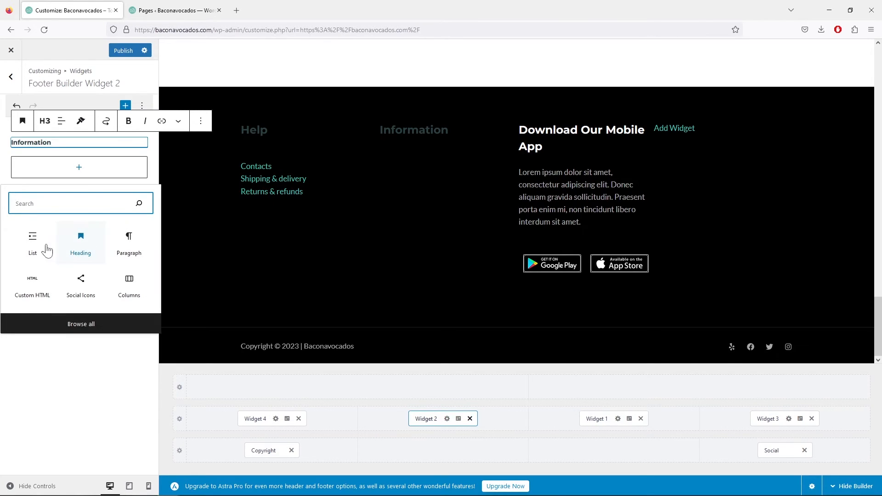
pyautogui.click(37, 248)
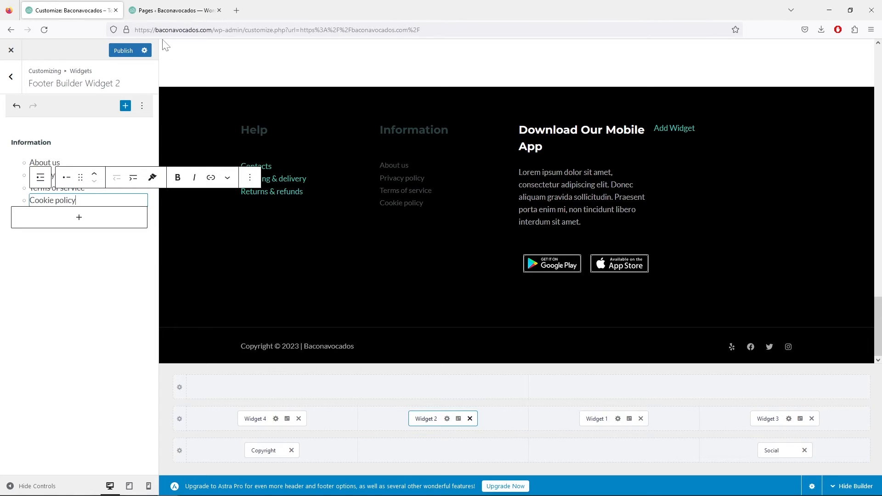
# Open the About page from the site's Pages list in a new tab and copy its web address.
pyautogui.click(170, 11)
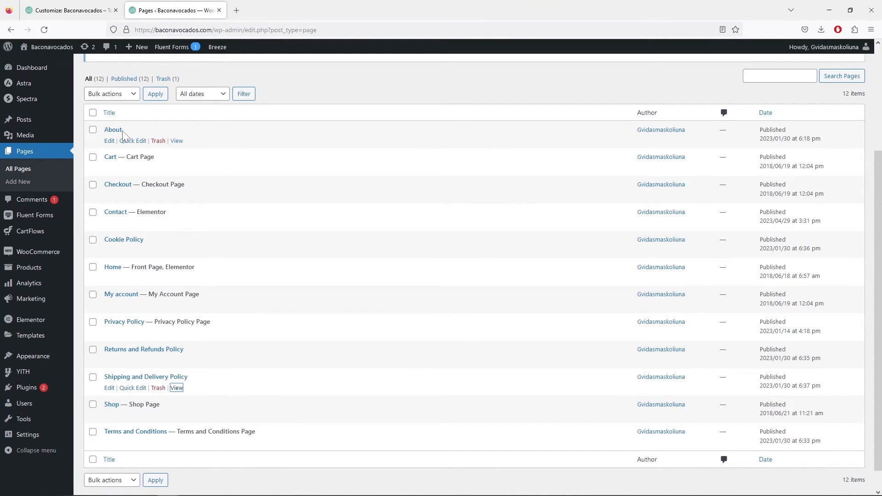
pyautogui.rightClick(177, 141)
pyautogui.click(202, 148)
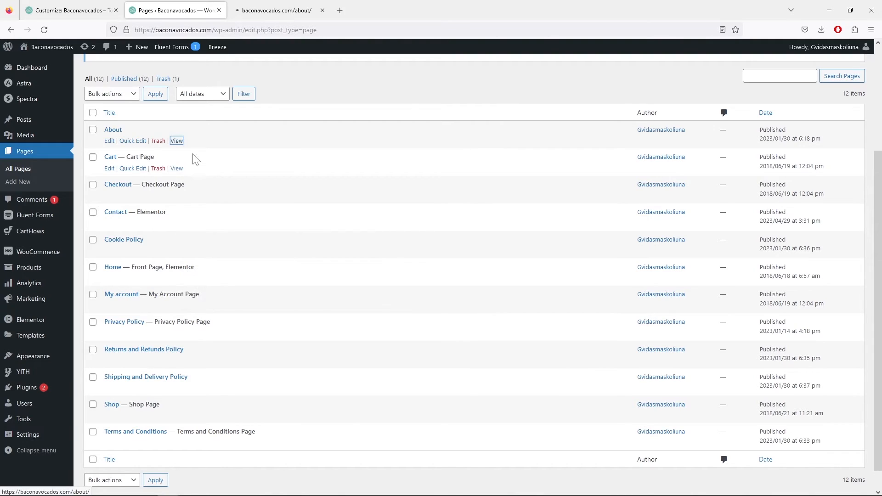
pyautogui.click(250, 11)
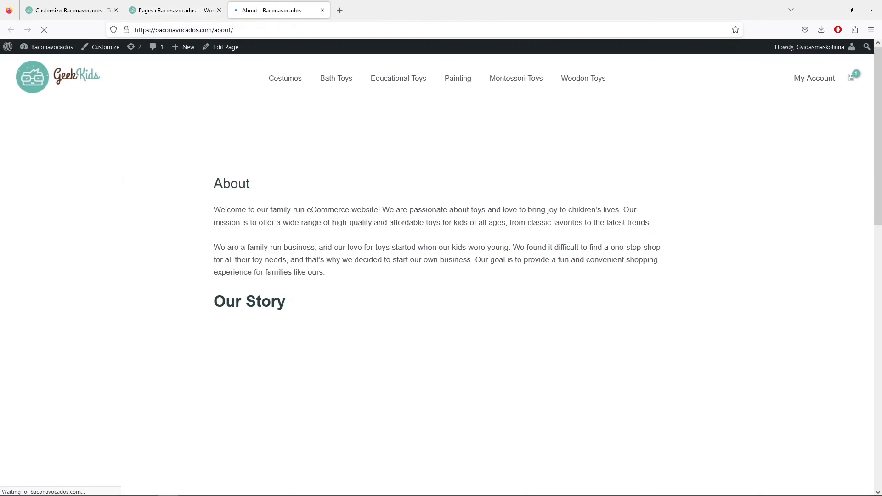
pyautogui.rightClick(233, 30)
pyautogui.click(263, 83)
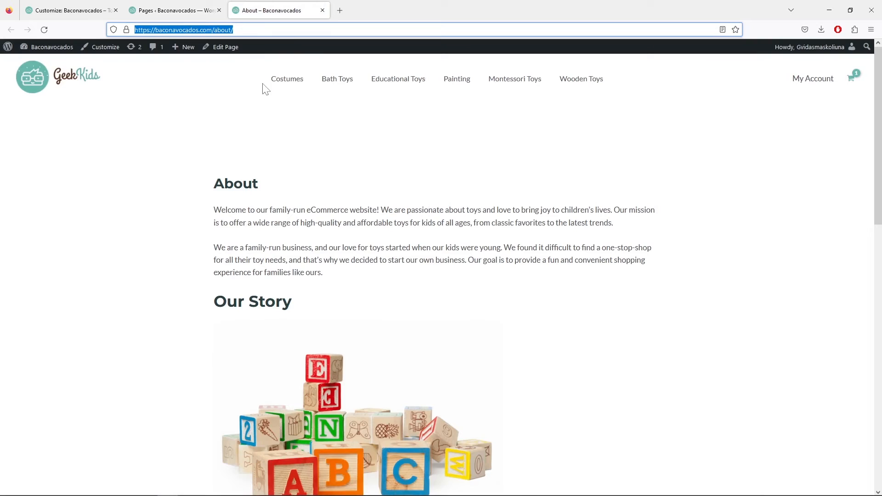
pyautogui.click(70, 12)
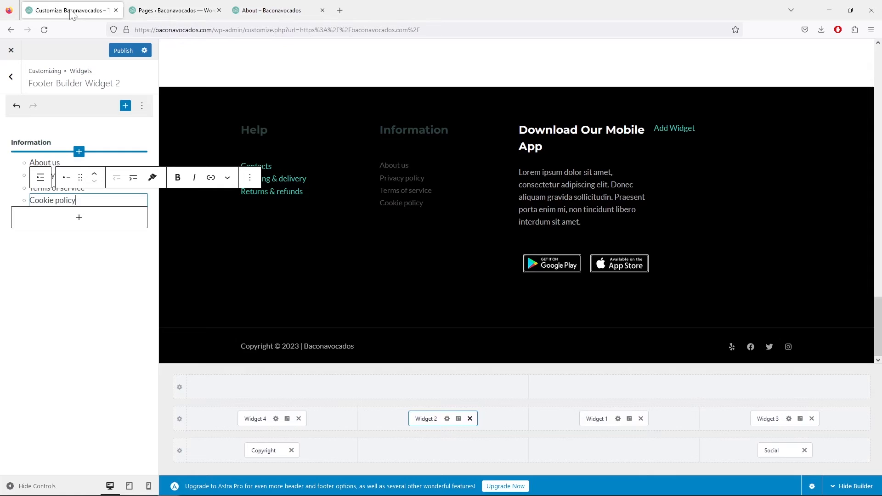
pyautogui.click(322, 10)
pyautogui.moveTo(29, 162); pyautogui.dragTo(60, 162)
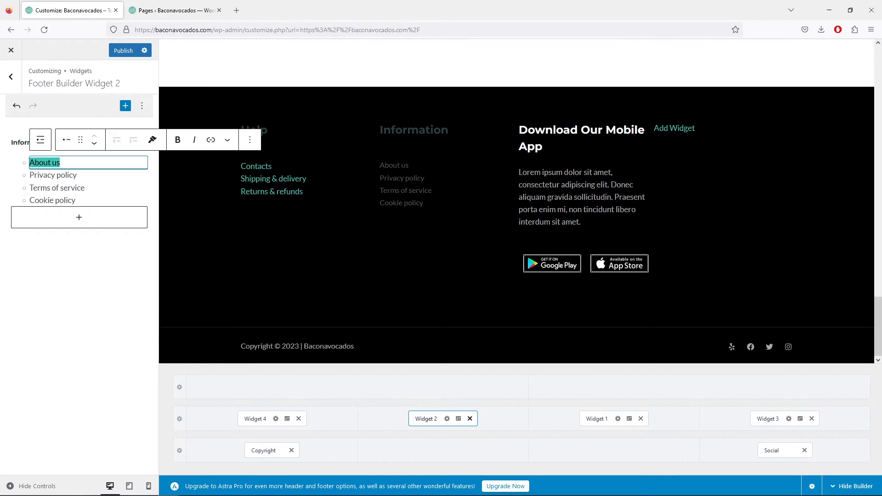
pyautogui.click(211, 139)
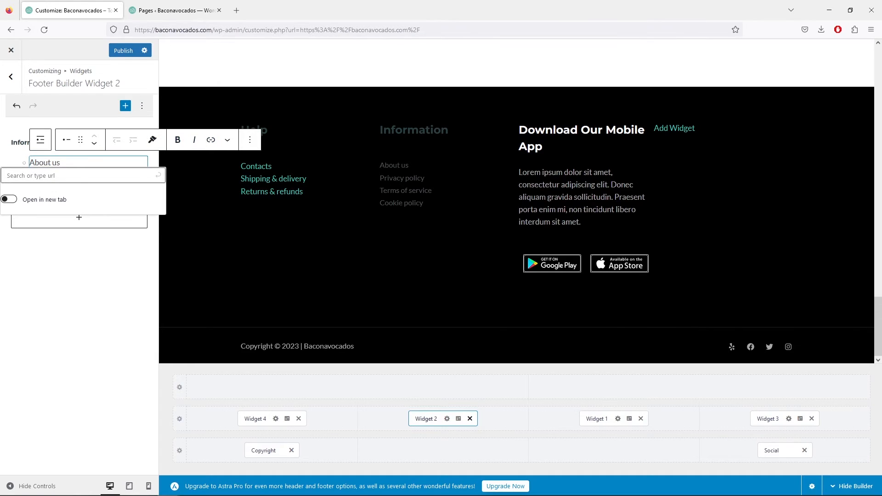
pyautogui.rightClick(89, 175)
pyautogui.click(126, 234)
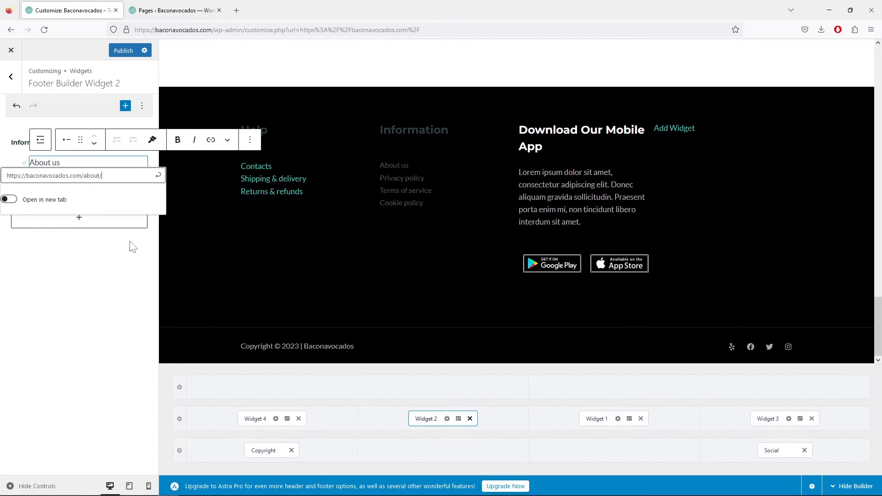
pyautogui.click(158, 175)
pyautogui.click(102, 285)
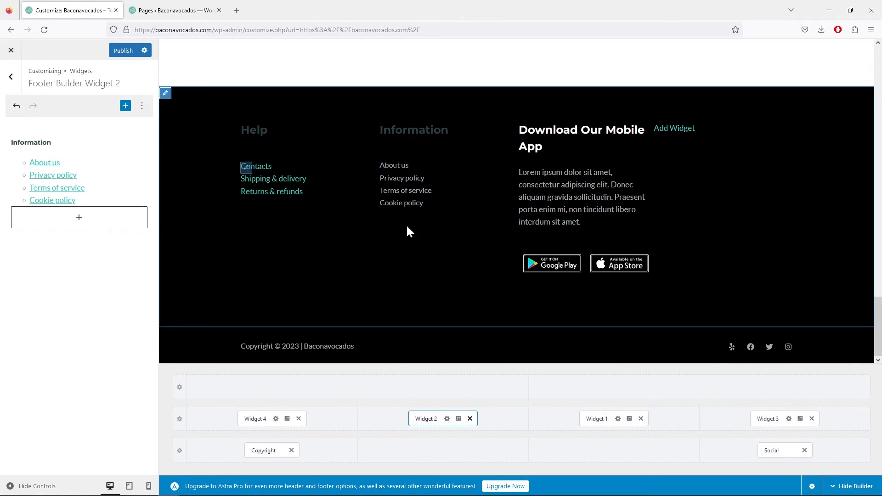
# Remove the Download Our Mobile App text block and the app store badge gallery from Footer Builder Widget 1.
pyautogui.click(604, 418)
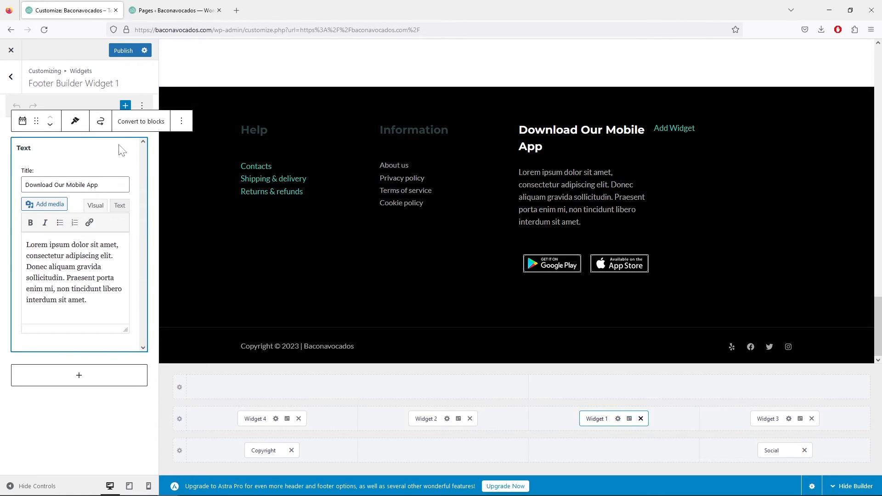
pyautogui.click(182, 121)
pyautogui.click(229, 357)
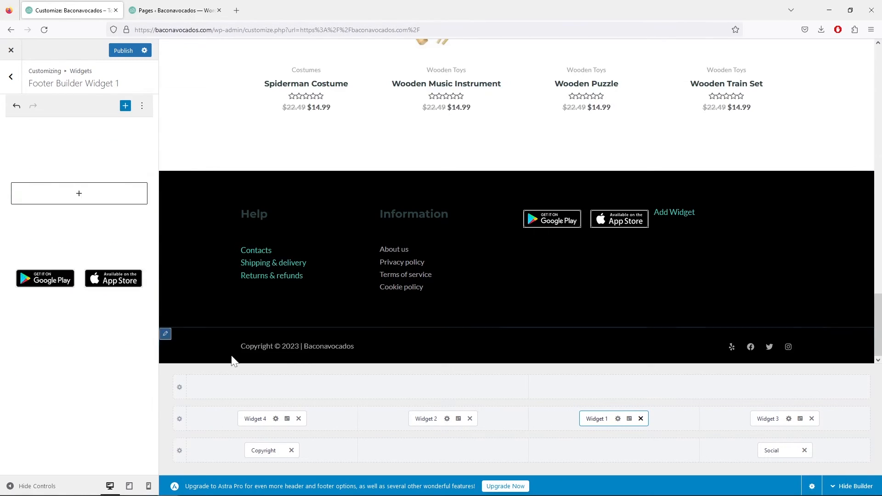
pyautogui.click(138, 154)
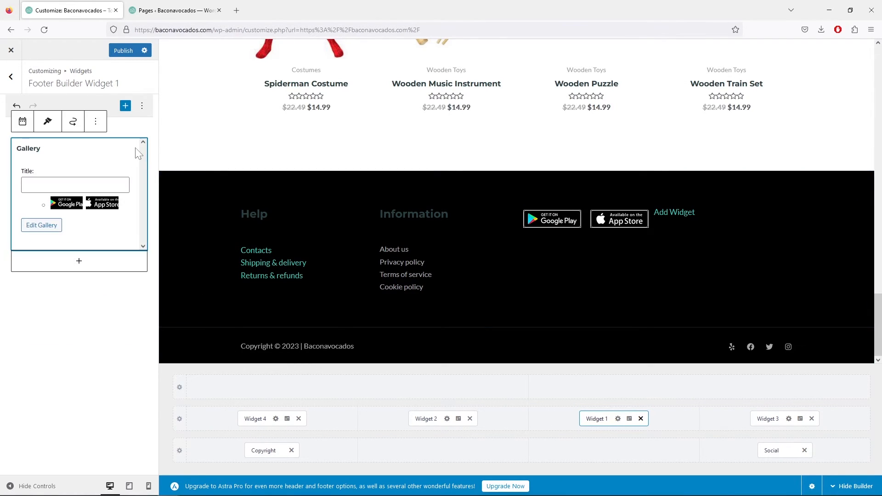
pyautogui.click(96, 122)
pyautogui.click(140, 339)
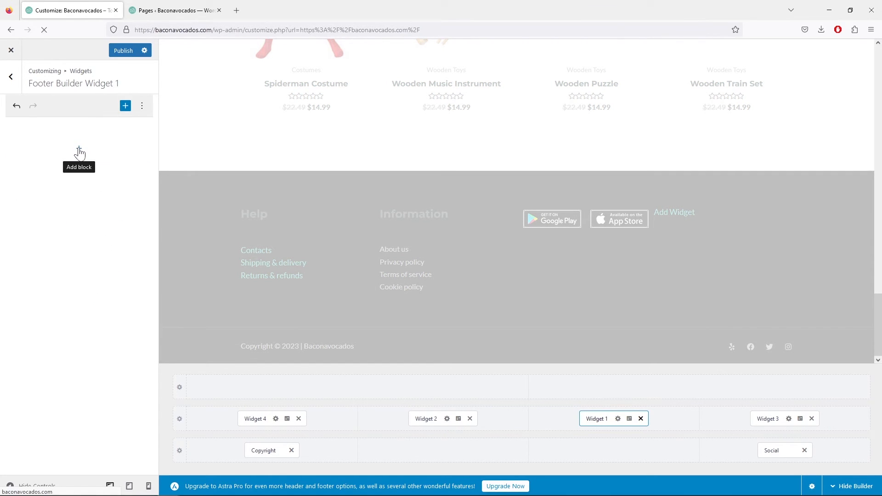
# Add an H3 heading For Customers to Footer Builder Widget 1, followed by a list of My account, My orders and Account details.
pyautogui.click(80, 150)
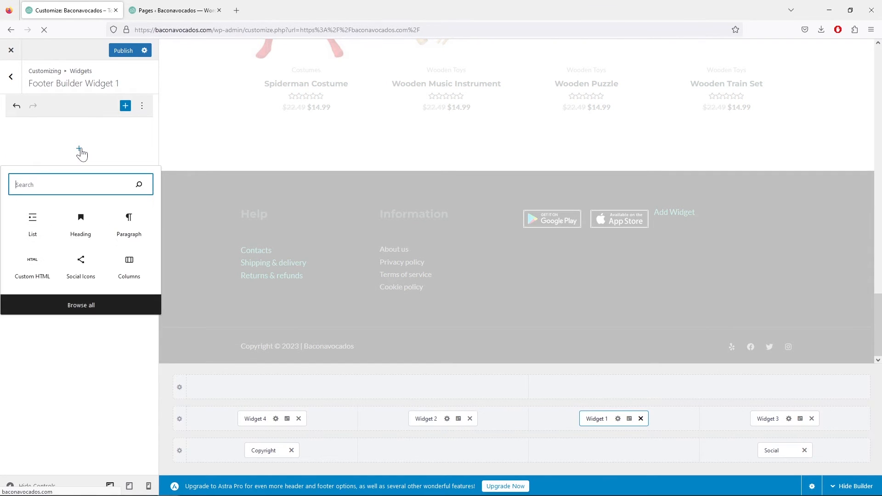
pyautogui.click(81, 230)
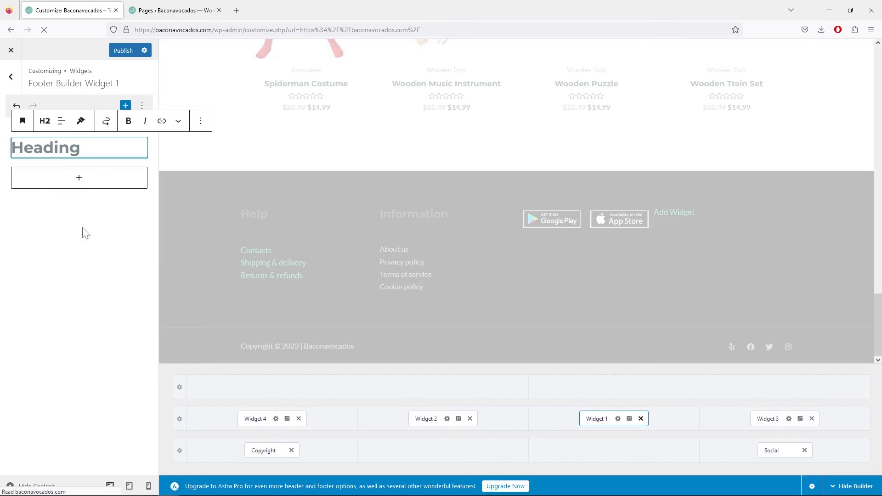
pyautogui.click(45, 121)
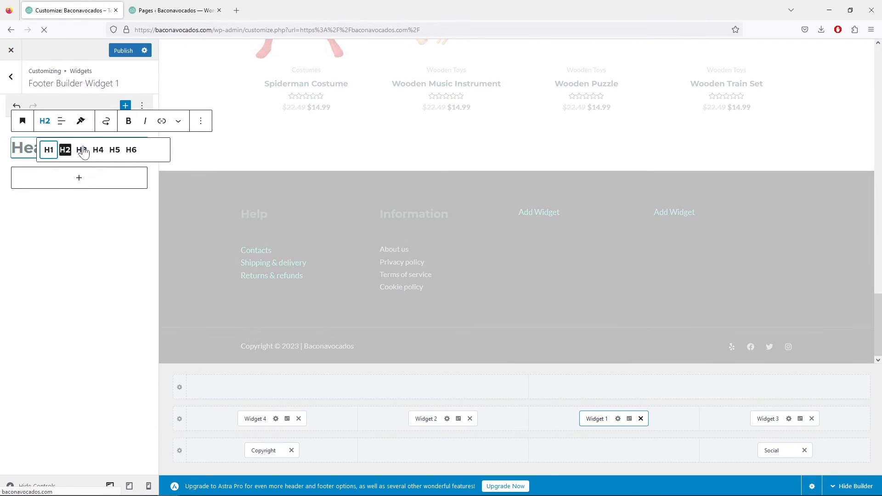
pyautogui.click(84, 153)
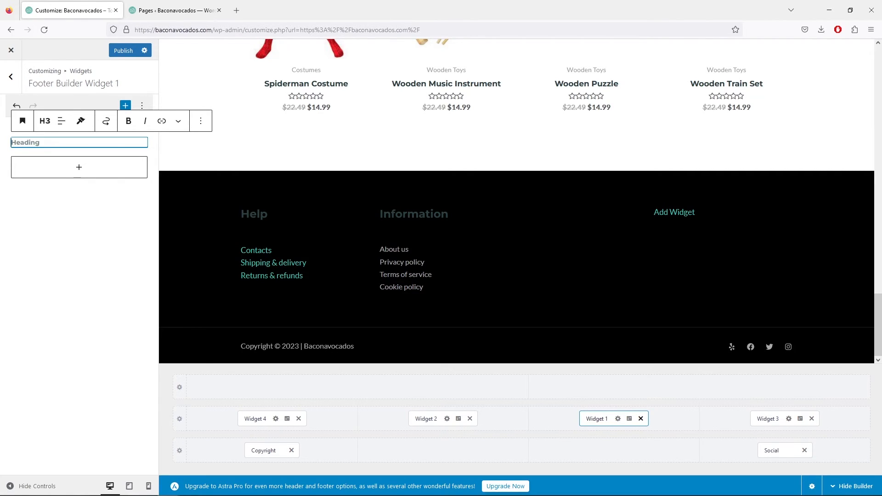
pyautogui.write('For Customers')
pyautogui.click(80, 169)
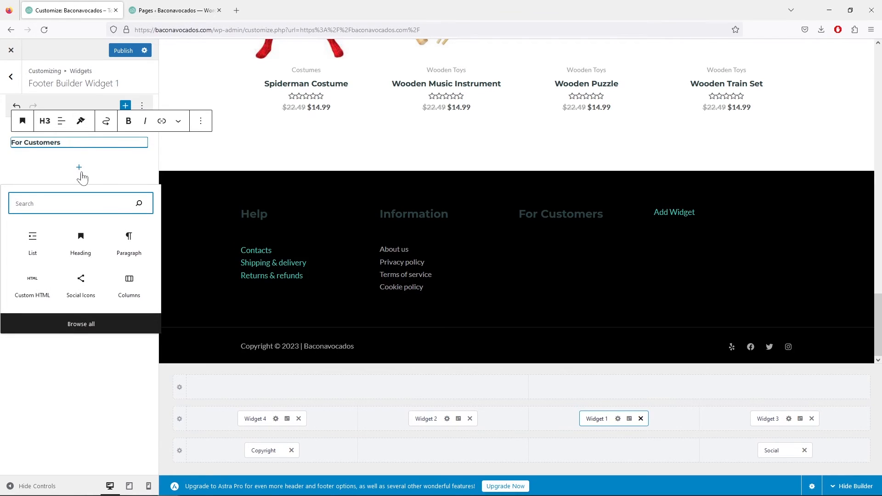
pyautogui.click(32, 239)
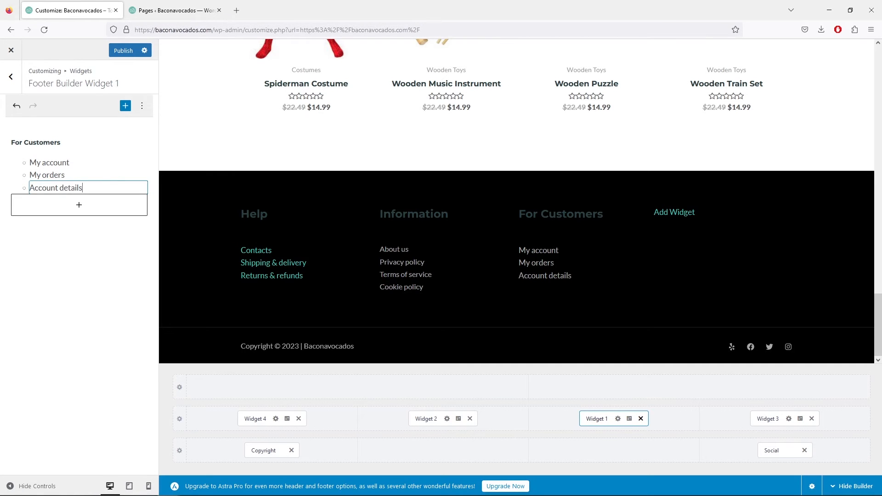
pyautogui.click(83, 260)
# Visit the live store from the Pages tab, open its My Account page and copy the page's web address.
pyautogui.click(182, 13)
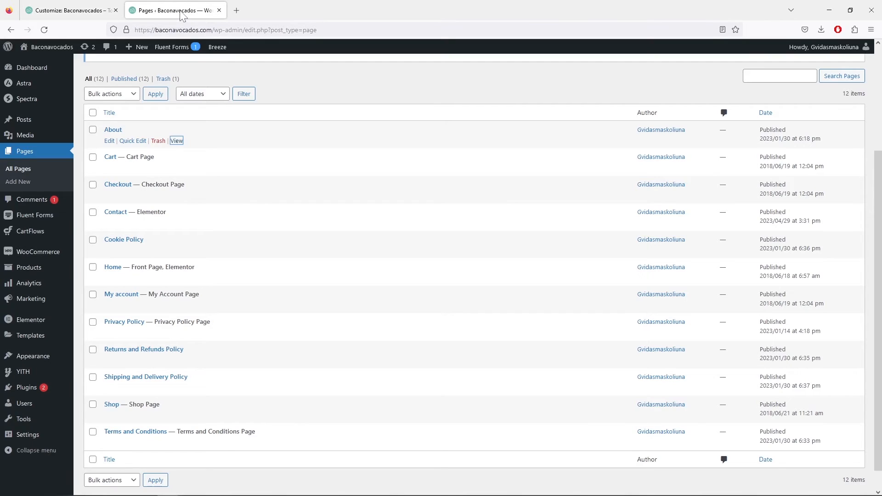
pyautogui.moveTo(46, 47)
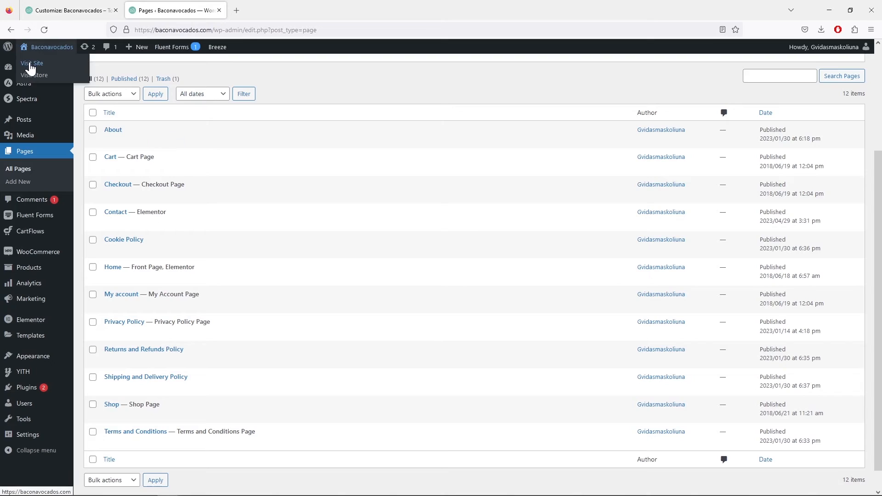
pyautogui.click(30, 65)
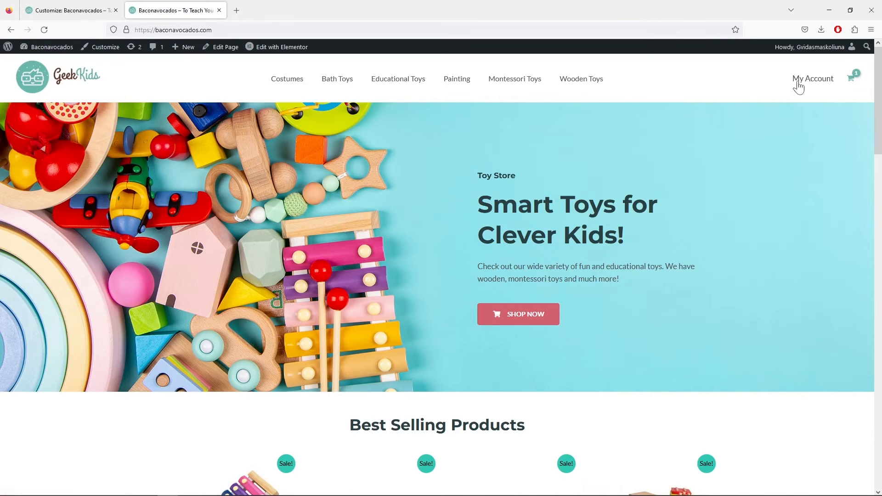
pyautogui.click(802, 81)
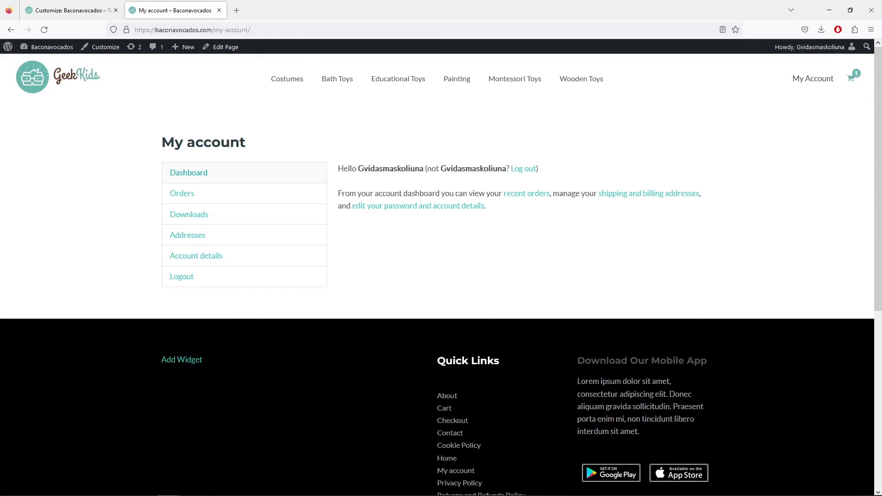
pyautogui.click(271, 30)
pyautogui.rightClick(272, 32)
pyautogui.click(298, 85)
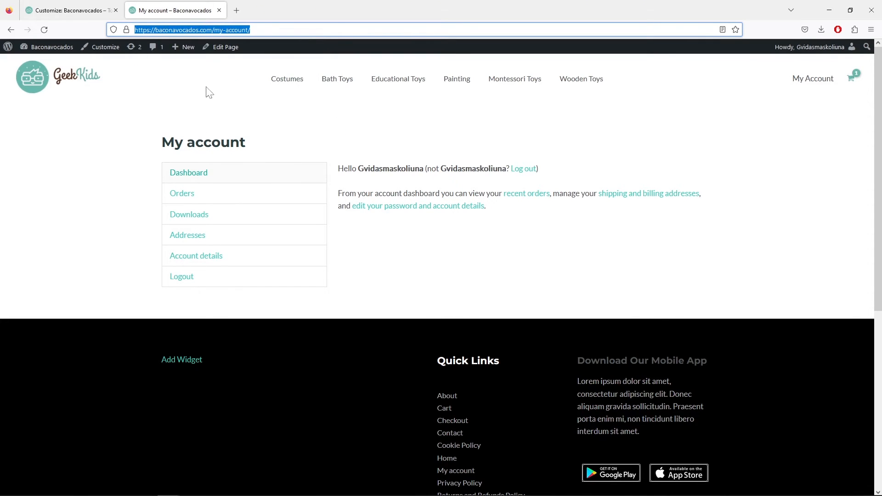
pyautogui.click(73, 11)
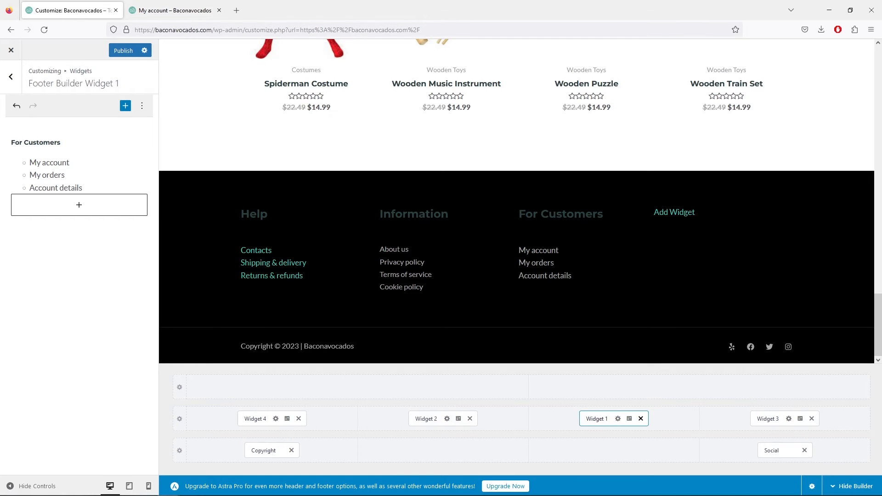
pyautogui.tripleClick(56, 163)
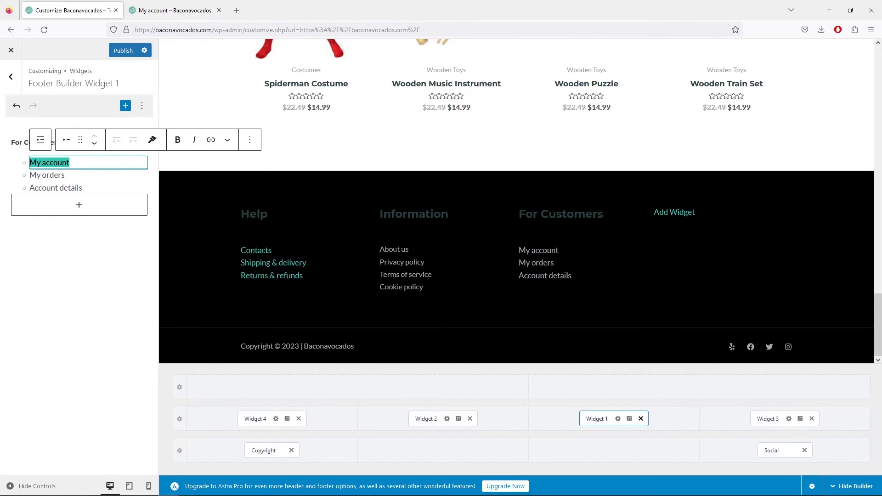
pyautogui.click(211, 140)
pyautogui.rightClick(129, 181)
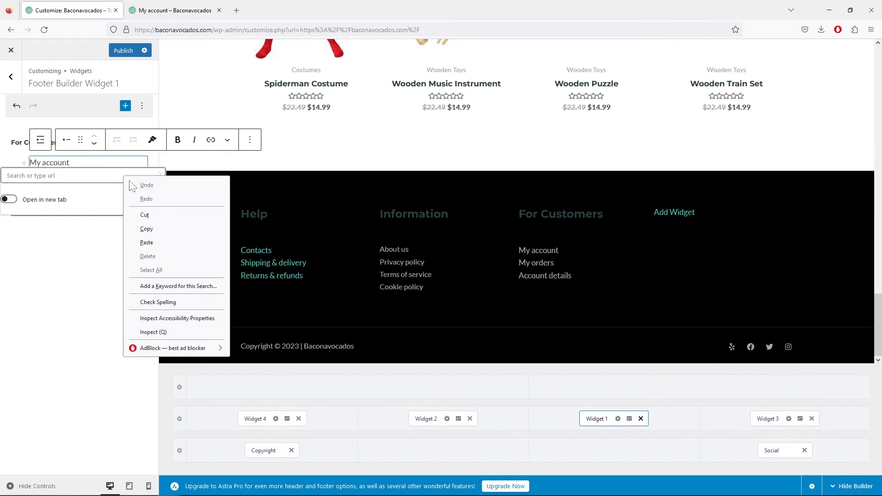
pyautogui.click(166, 242)
pyautogui.click(159, 178)
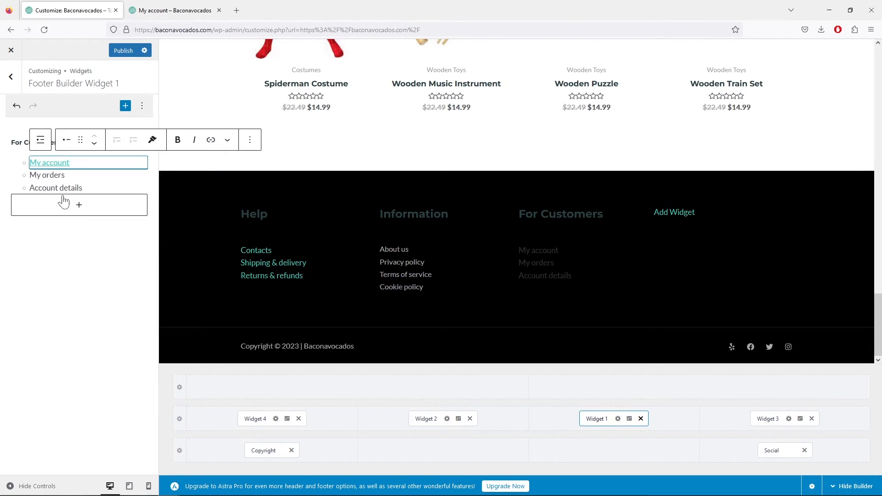
# Open the Orders page of the live store's My account area and copy its web address.
pyautogui.click(170, 13)
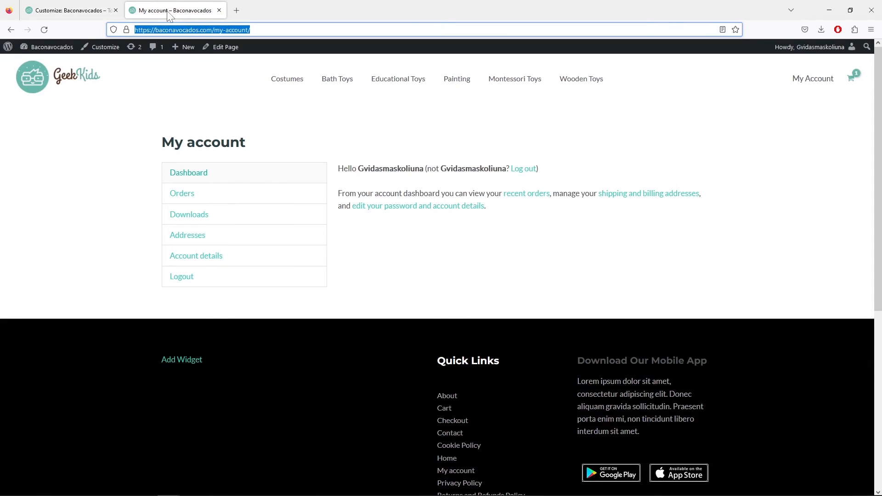
pyautogui.click(188, 199)
pyautogui.click(212, 30)
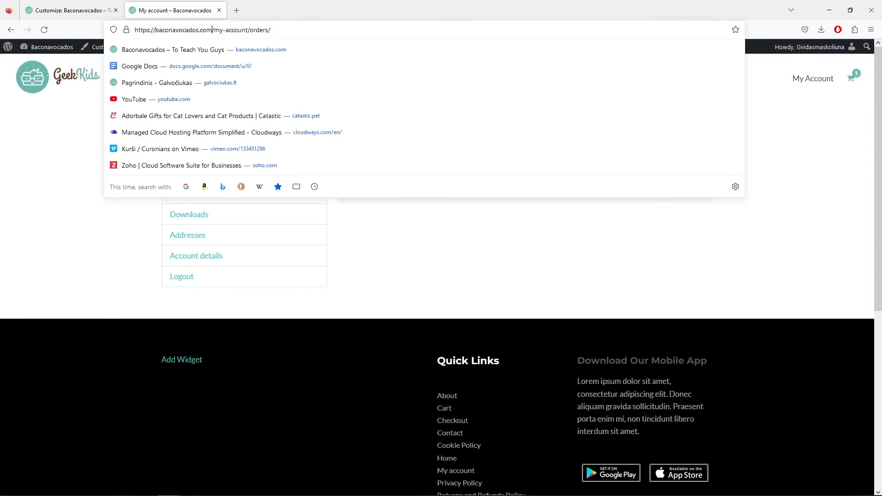
pyautogui.rightClick(214, 30)
pyautogui.click(250, 84)
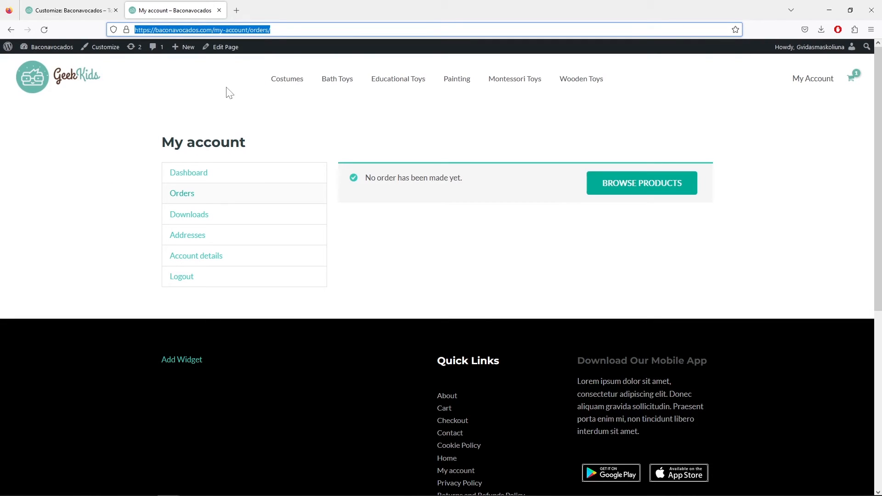
pyautogui.click(68, 11)
pyautogui.moveTo(30, 175); pyautogui.dragTo(65, 175)
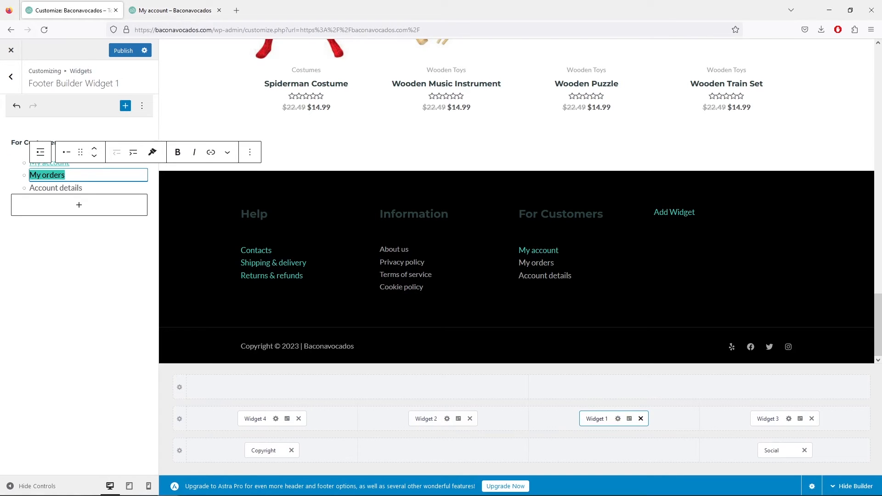
pyautogui.click(210, 153)
pyautogui.rightClick(109, 188)
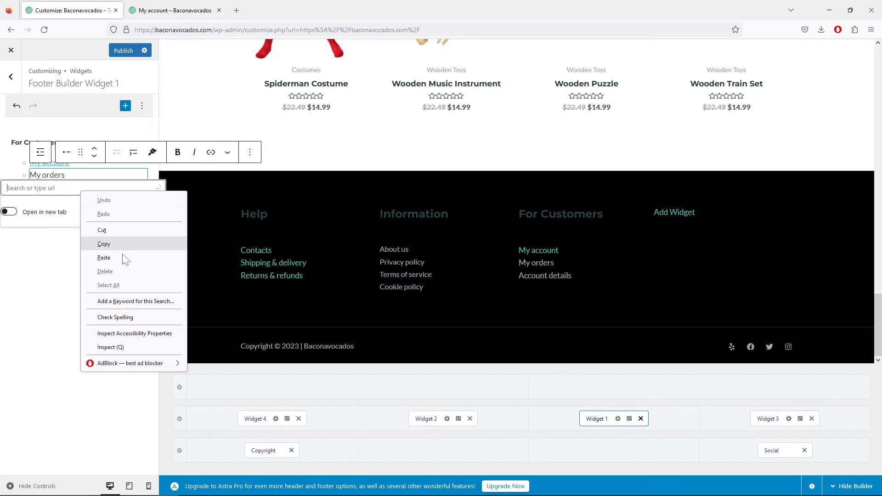
pyautogui.click(124, 255)
pyautogui.click(158, 188)
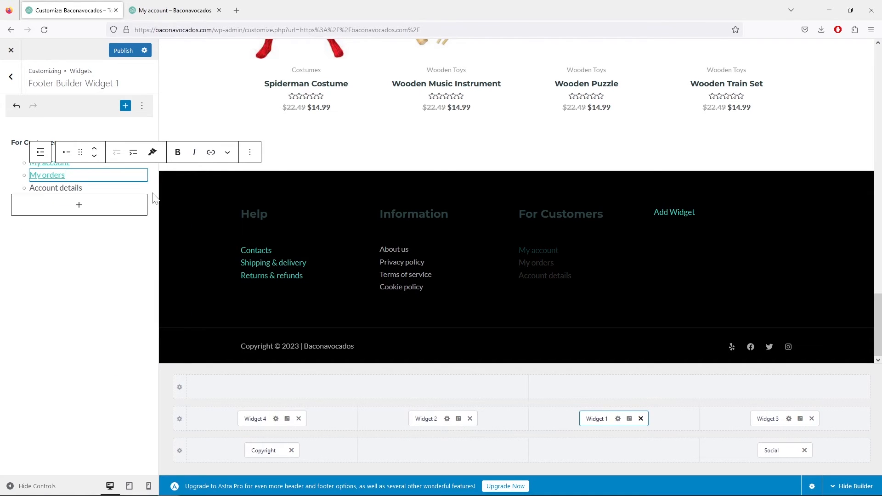
# Open the Account details page of the live store's My account area and copy its web address.
pyautogui.click(175, 12)
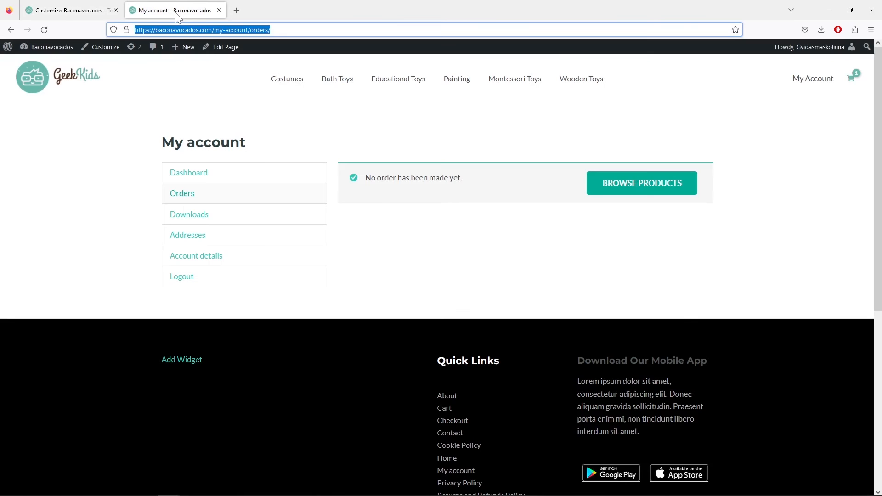
pyautogui.click(207, 262)
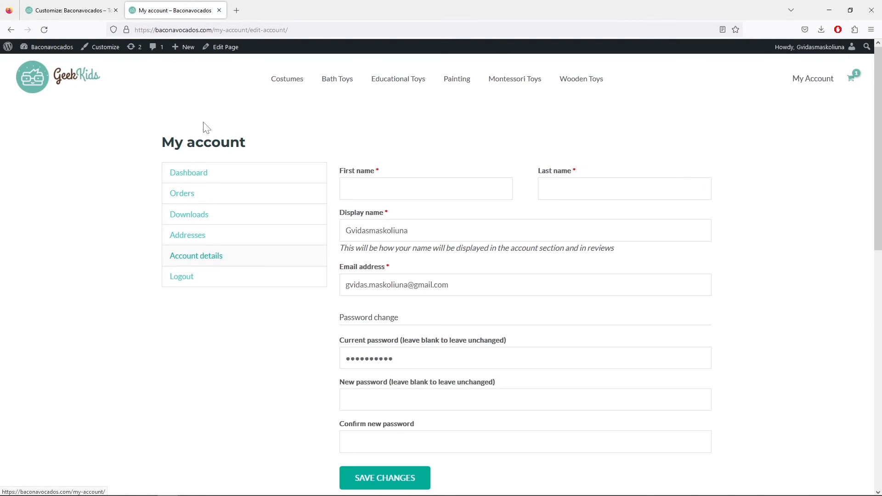
pyautogui.click(232, 30)
pyautogui.rightClick(232, 31)
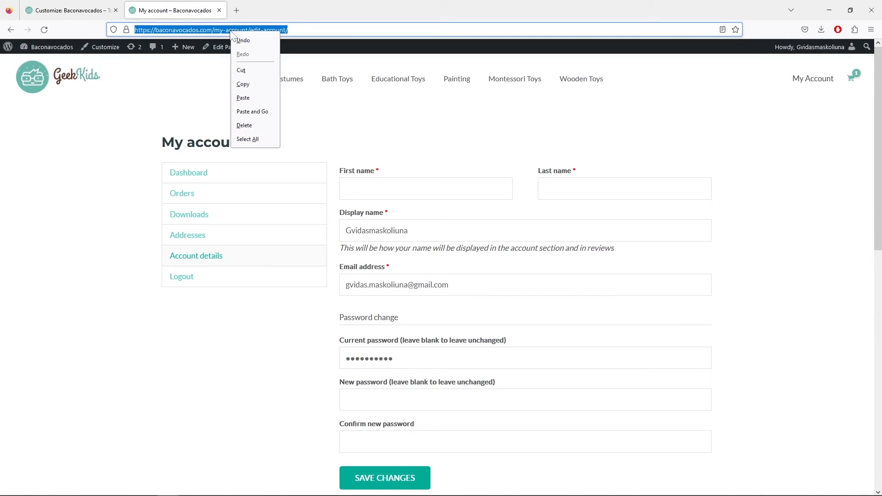
pyautogui.click(263, 84)
pyautogui.click(64, 11)
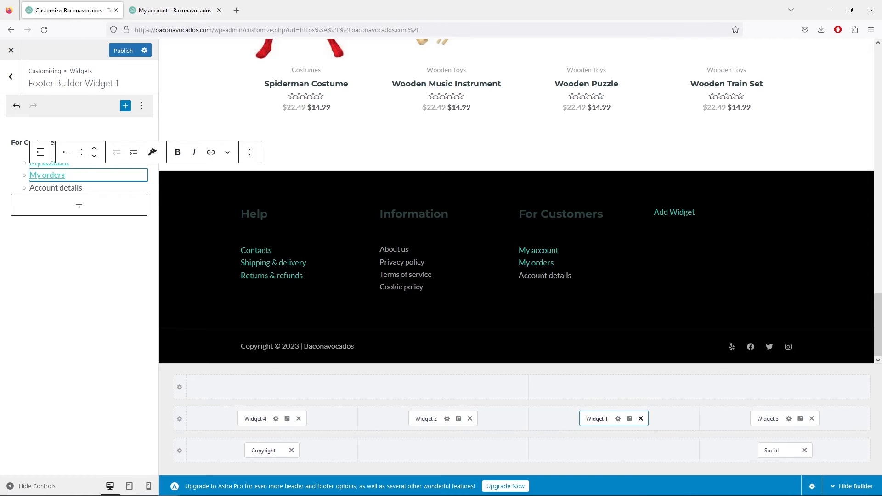
pyautogui.moveTo(83, 188); pyautogui.dragTo(29, 188)
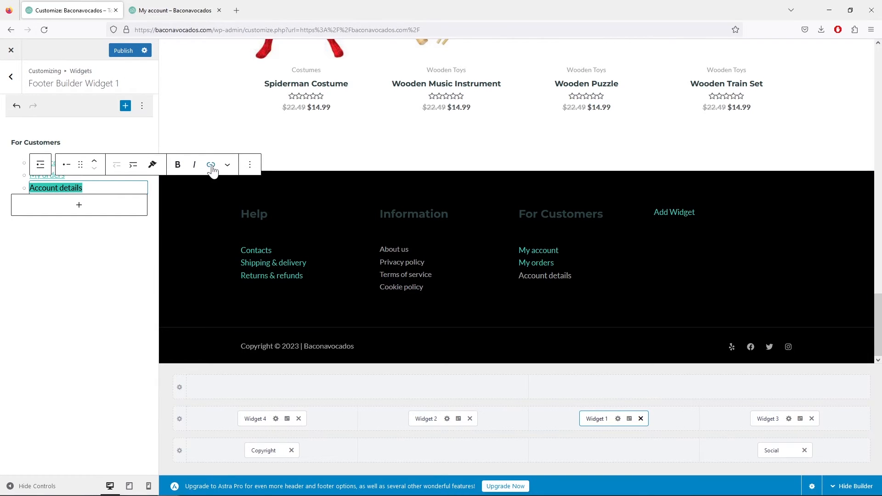
pyautogui.click(210, 164)
pyautogui.rightClick(85, 204)
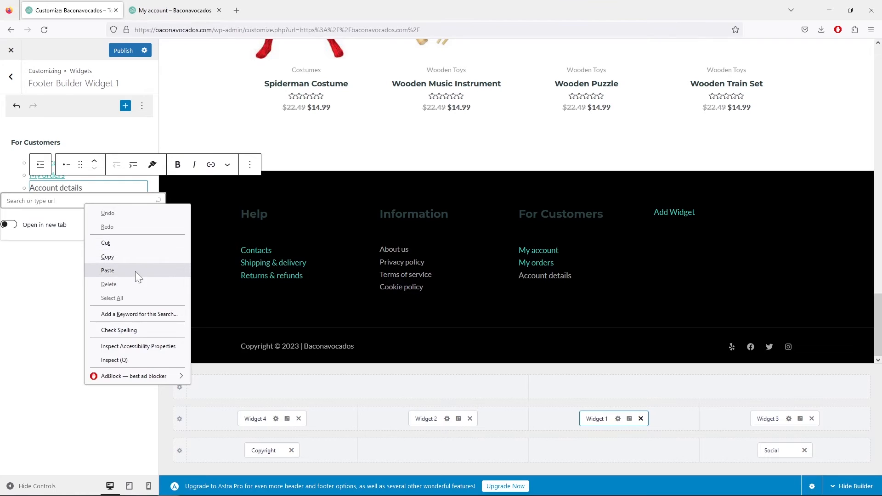
pyautogui.click(135, 271)
pyautogui.click(158, 201)
pyautogui.click(113, 260)
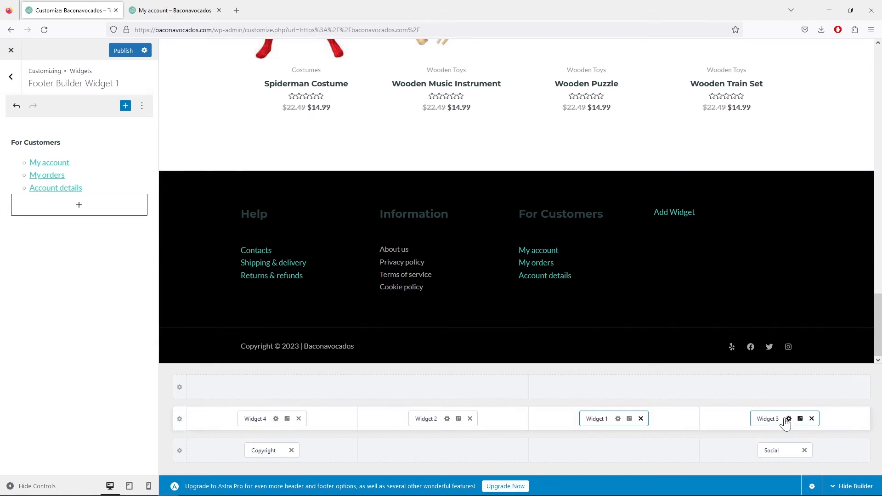
# Add an H3 heading Newsletter to the empty Footer Builder Widget 3.
pyautogui.click(766, 416)
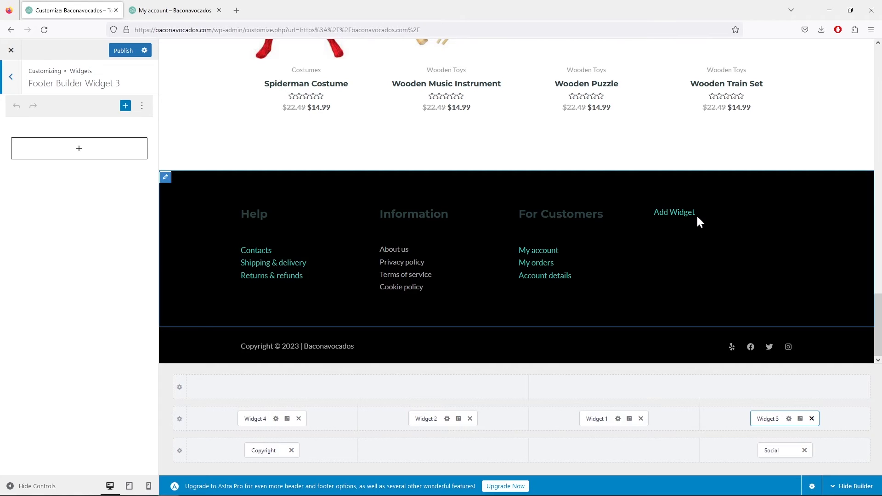
pyautogui.click(78, 153)
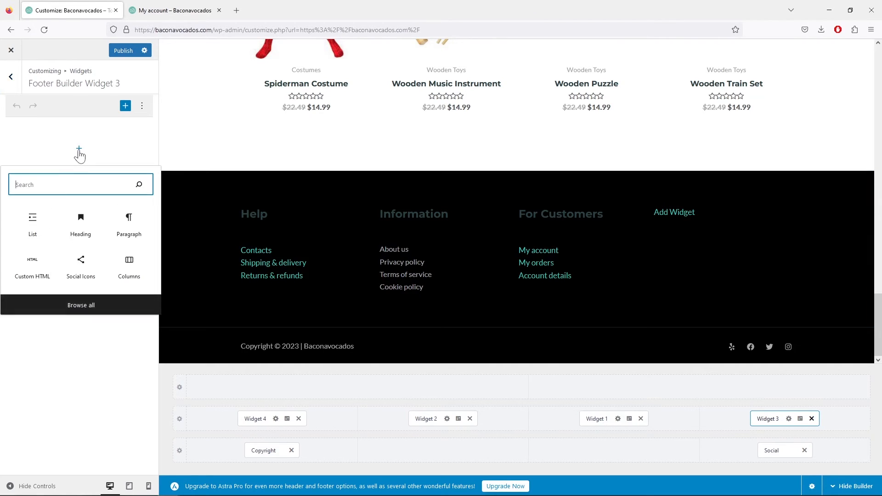
pyautogui.click(81, 233)
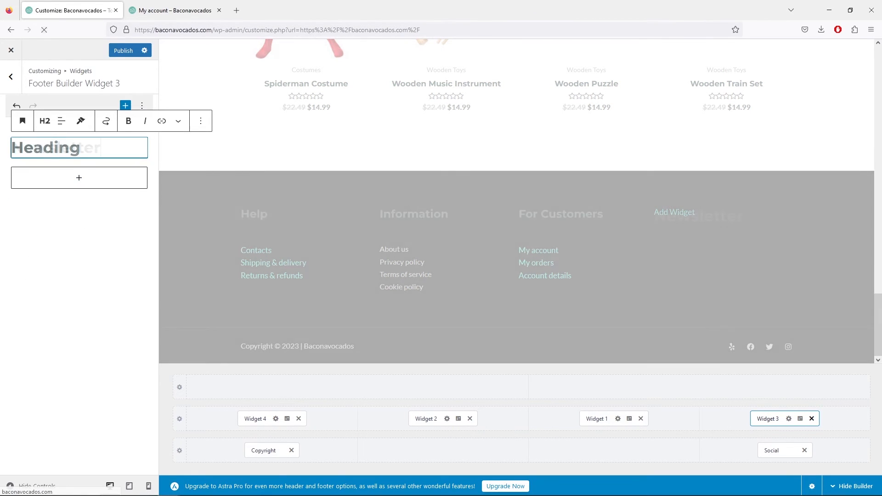
pyautogui.write('Newsletter')
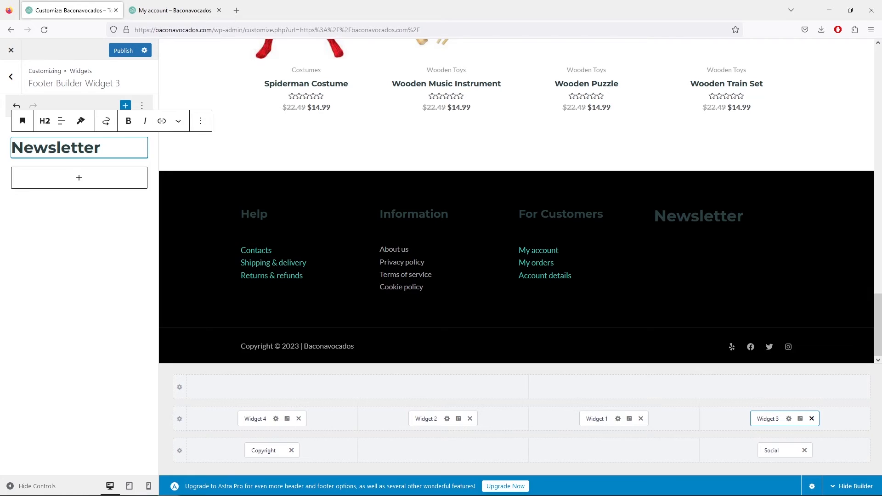
pyautogui.click(45, 123)
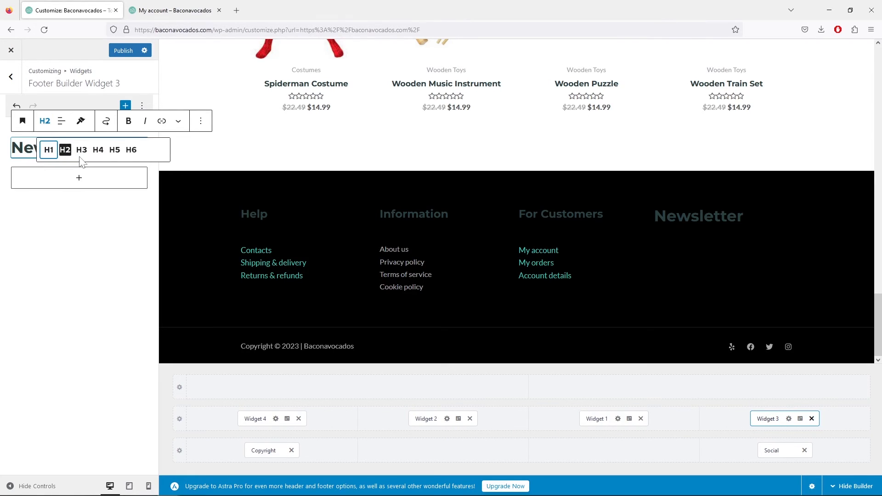
pyautogui.click(84, 147)
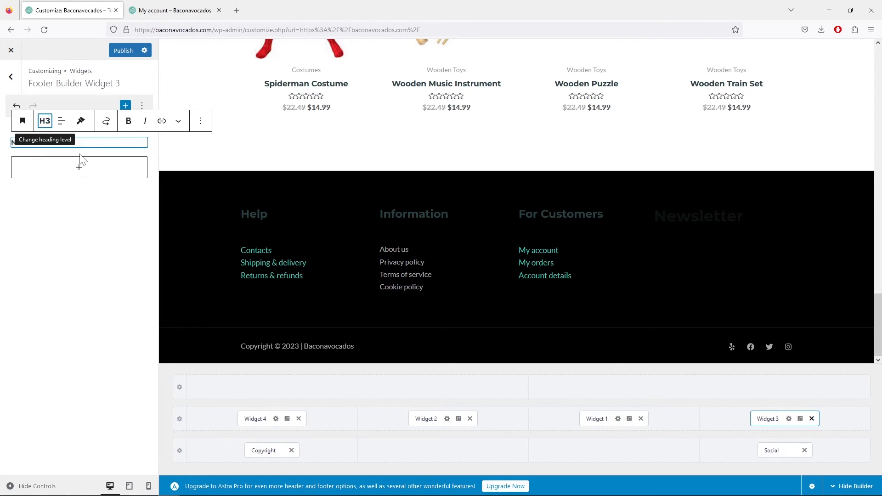
pyautogui.click(98, 246)
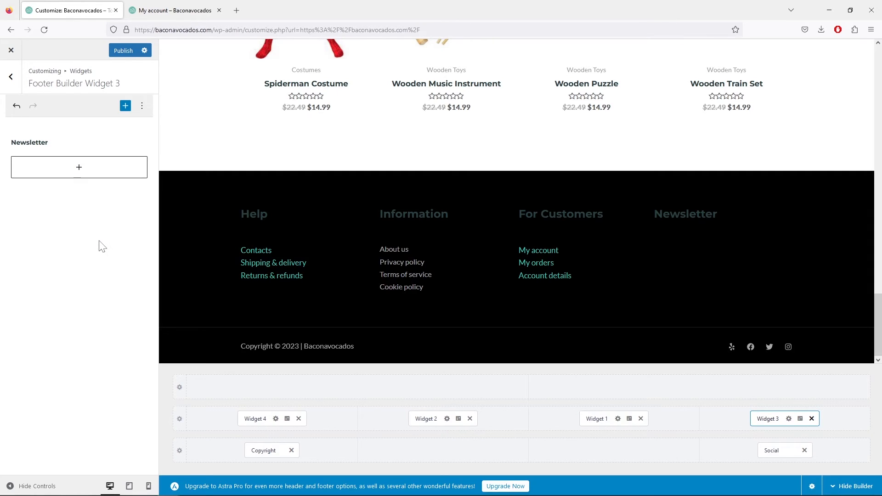
# Go to the WordPress dashboard from the live store and create a new Fluent Forms form from the Subscription Form template.
pyautogui.click(163, 11)
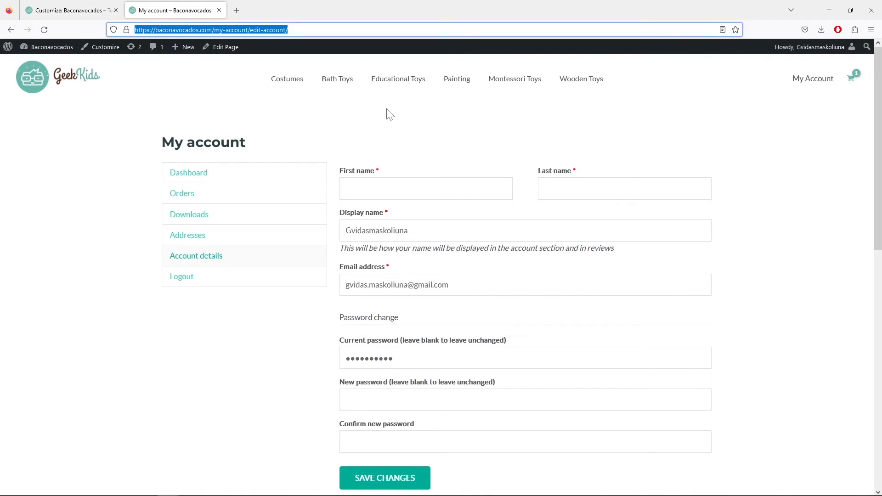
pyautogui.moveTo(53, 52)
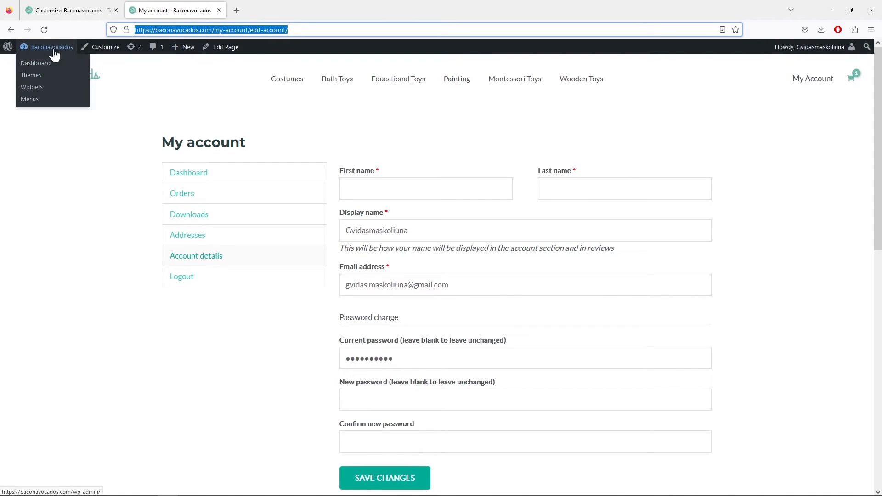
pyautogui.click(44, 66)
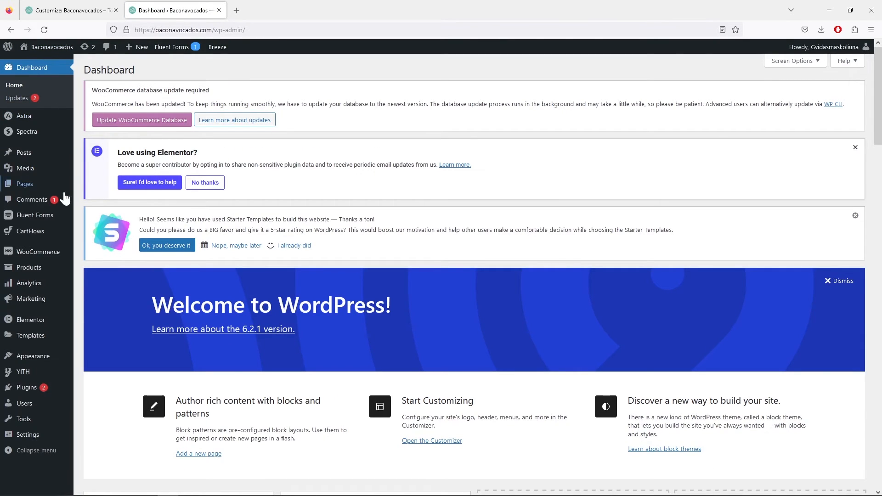
pyautogui.moveTo(53, 221)
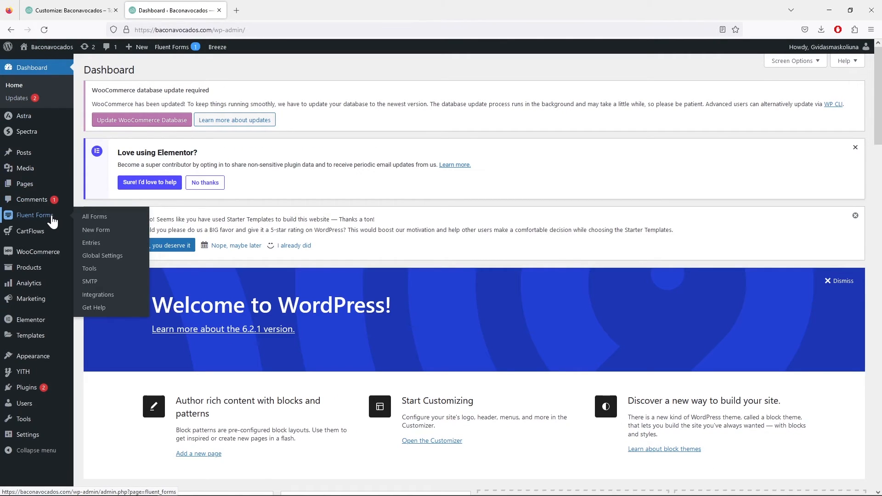
pyautogui.click(92, 231)
pyautogui.click(648, 191)
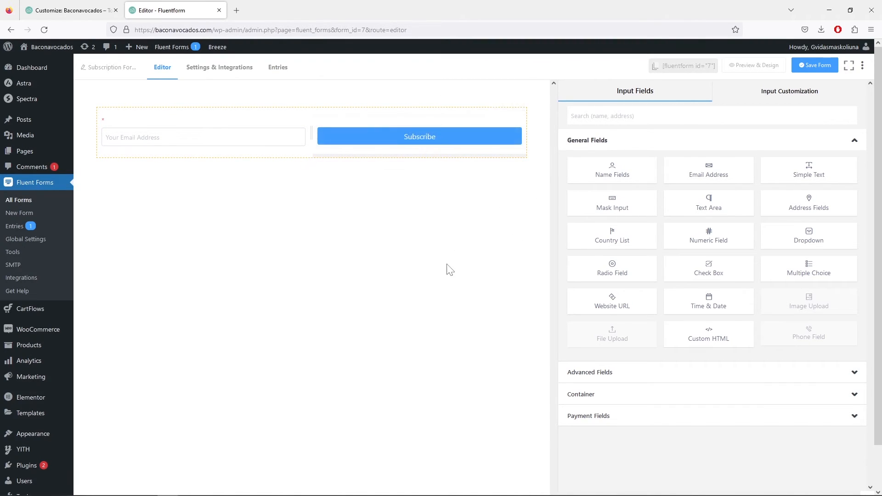
# Set the Subscribe button's minimum width to 30% in its normal state, keeping the Custom button style.
pyautogui.click(411, 133)
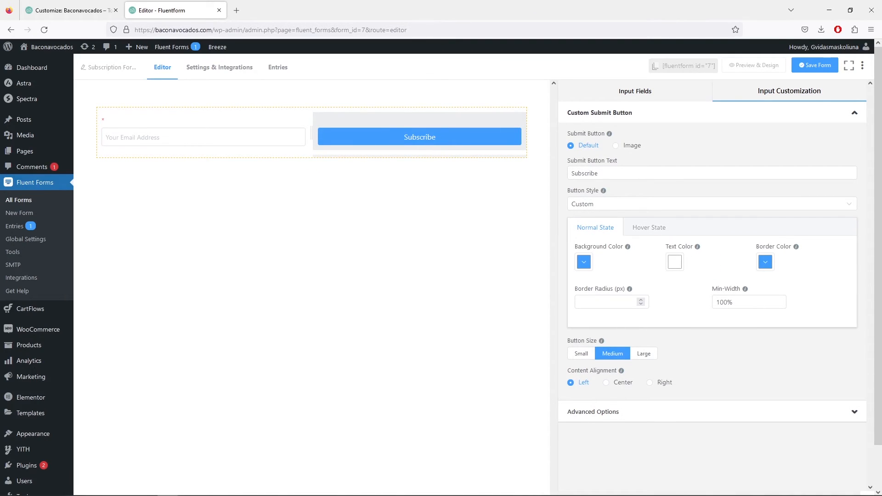
pyautogui.doubleClick(723, 303)
pyautogui.write('30')
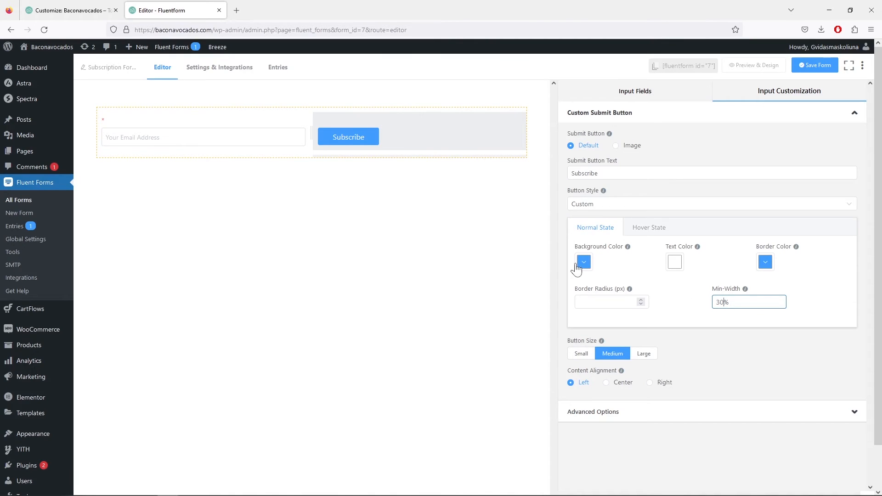
pyautogui.click(622, 204)
pyautogui.click(625, 207)
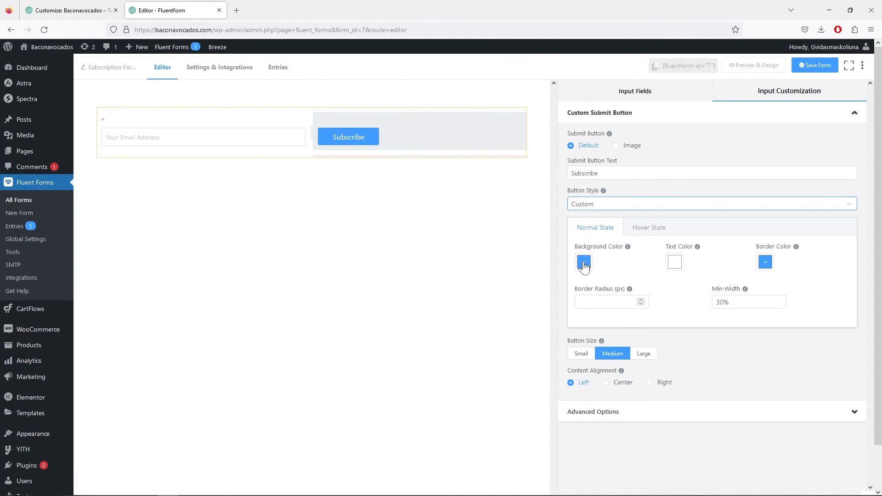
# Set the Subscribe button's normal-state background color and border color to #C97B84.
pyautogui.click(585, 266)
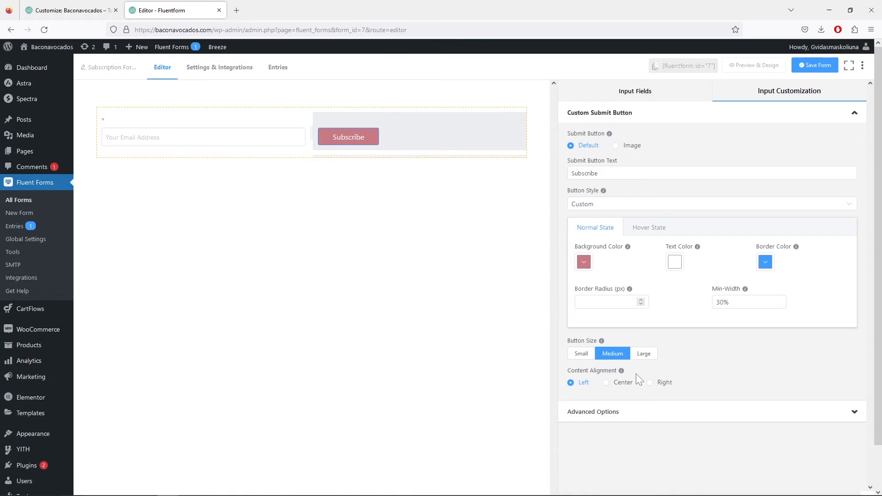
pyautogui.click(765, 262)
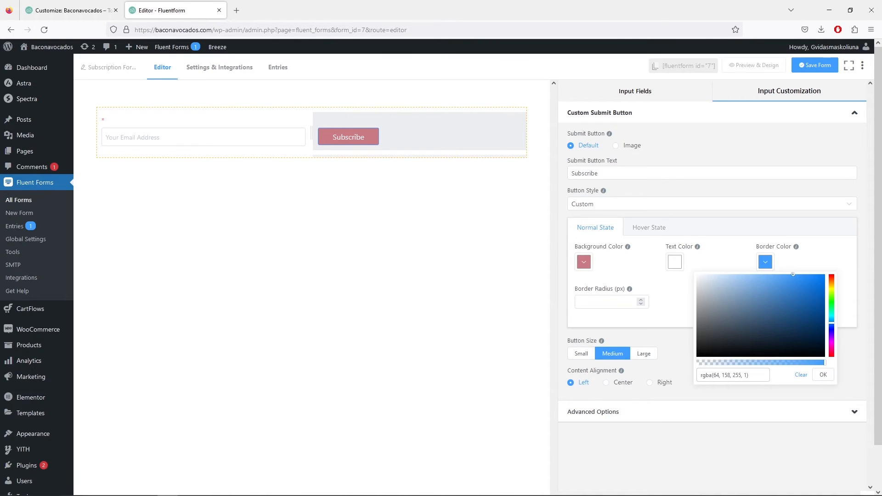
pyautogui.tripleClick(733, 375)
pyautogui.rightClick(730, 375)
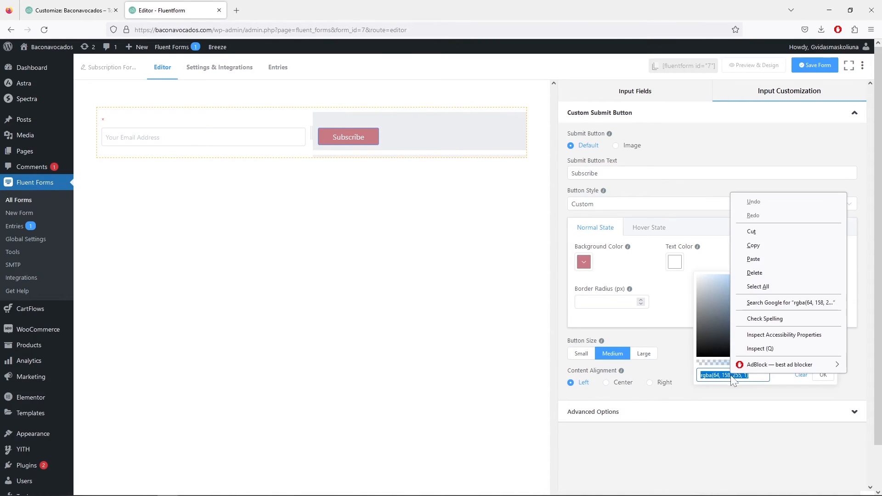
pyautogui.click(768, 259)
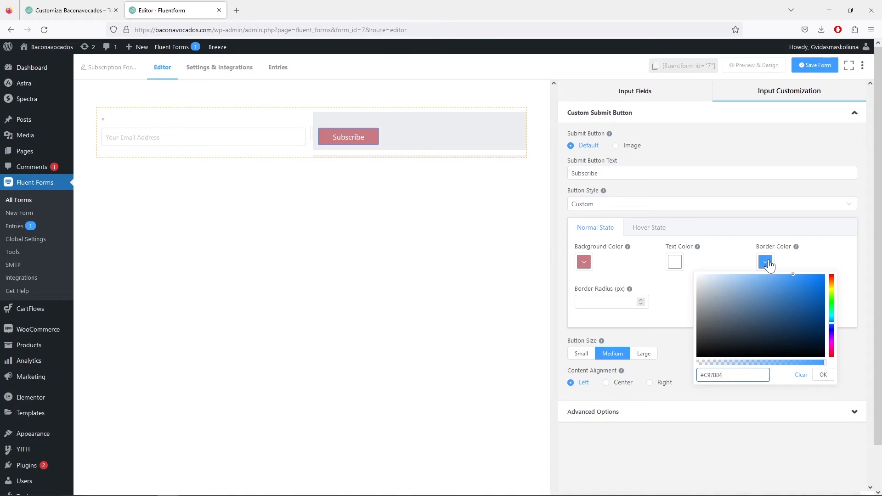
pyautogui.click(824, 375)
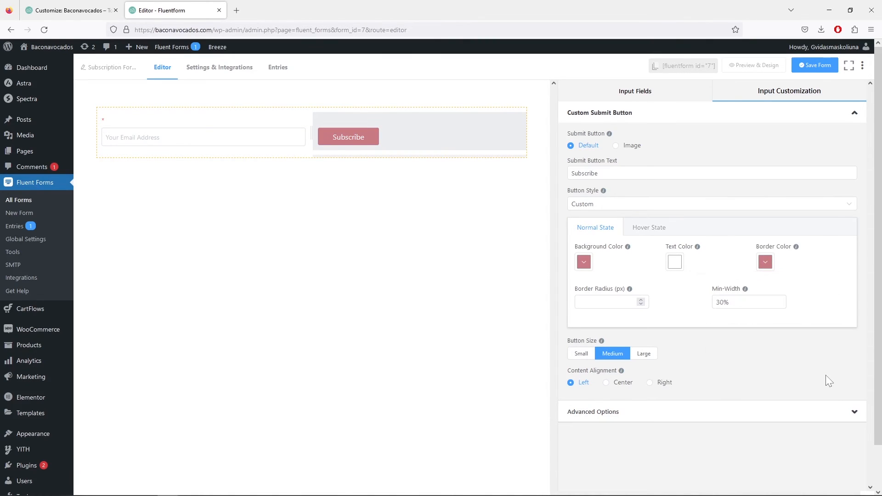
# Set the Subscribe button's hover-state text color to #C97B84.
pyautogui.click(642, 228)
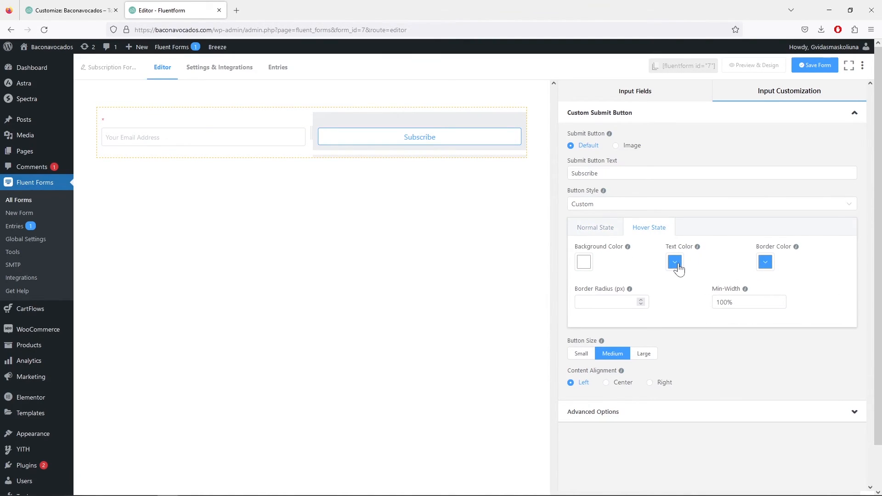
pyautogui.click(675, 263)
pyautogui.tripleClick(661, 366)
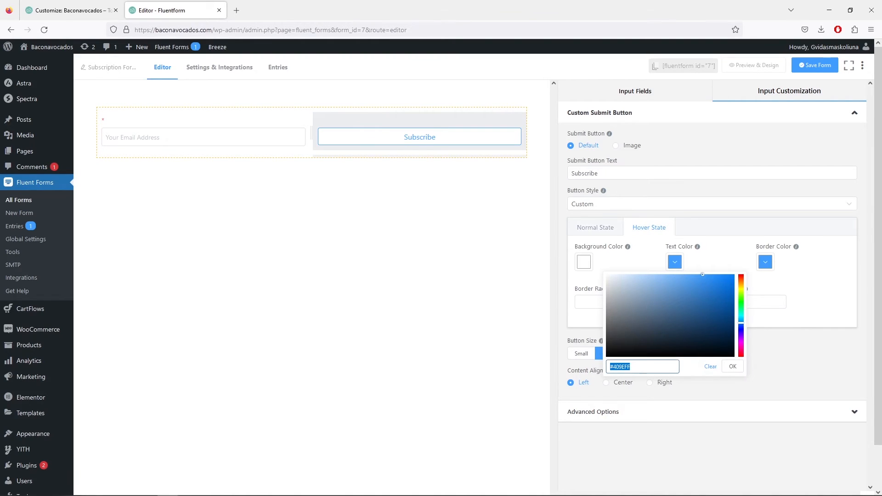
pyautogui.rightClick(658, 370)
pyautogui.click(679, 266)
pyautogui.rightClick(650, 367)
pyautogui.click(680, 268)
pyautogui.click(733, 367)
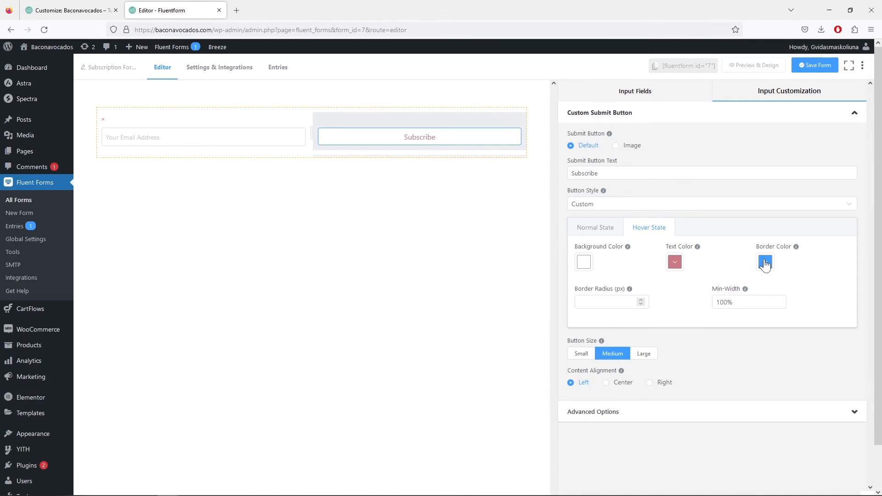
# Set the Subscribe button's hover-state border color to #C97B84 and return to its normal-state settings.
pyautogui.click(765, 262)
pyautogui.tripleClick(735, 375)
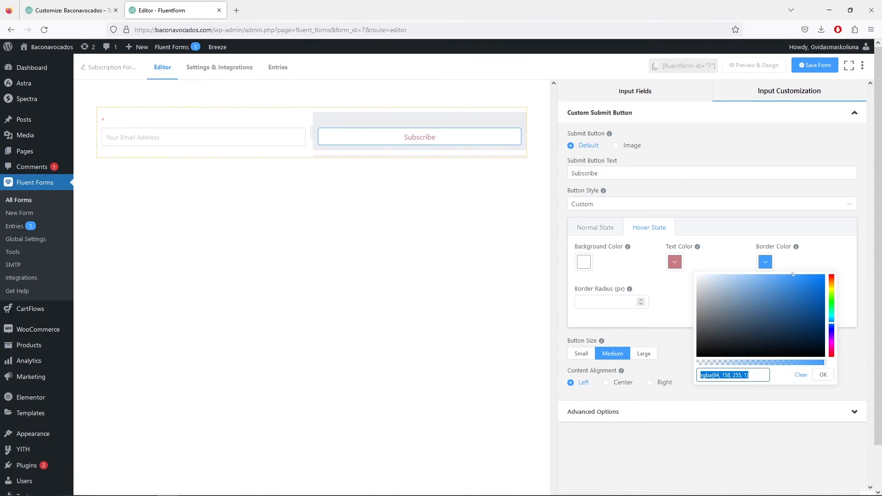
pyautogui.rightClick(737, 375)
pyautogui.click(759, 259)
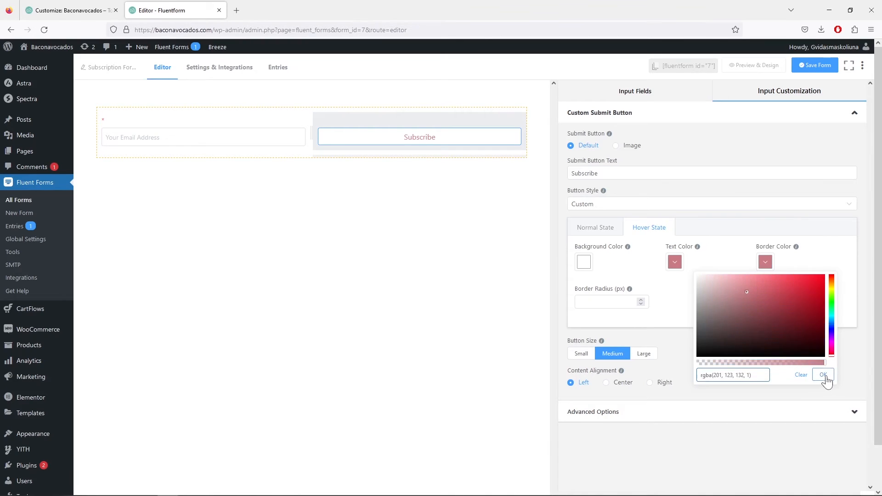
pyautogui.click(823, 375)
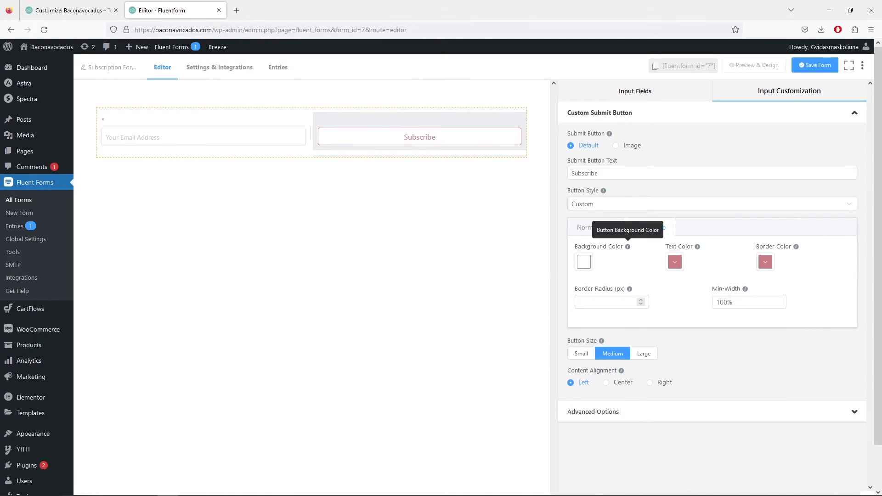
pyautogui.click(588, 232)
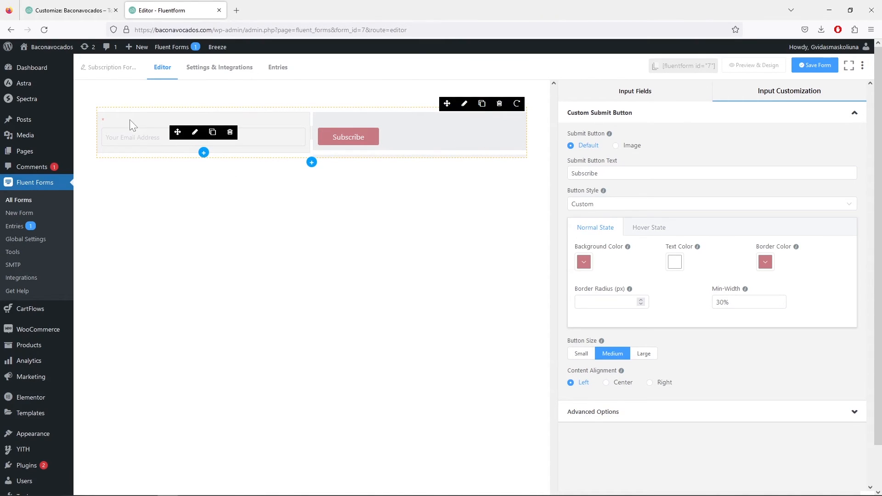
# Make the email field not required and label it "Join our memebers club and get the best deals and offers!".
pyautogui.click(195, 132)
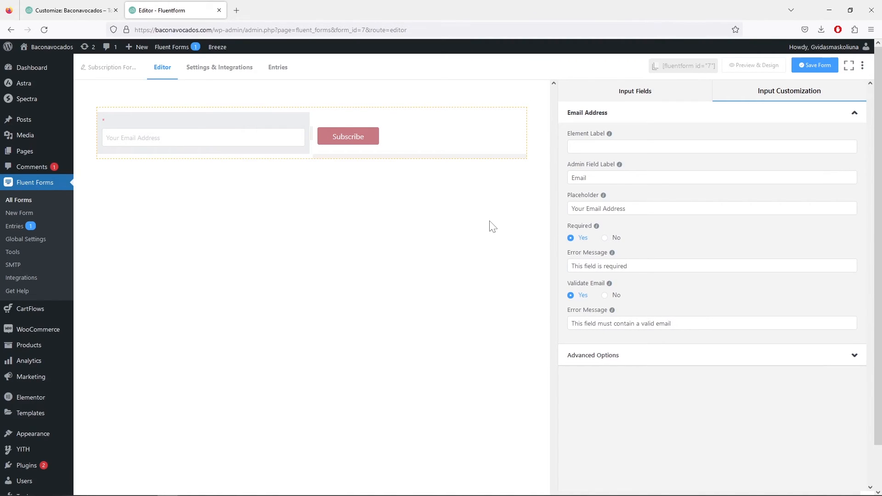
pyautogui.click(605, 238)
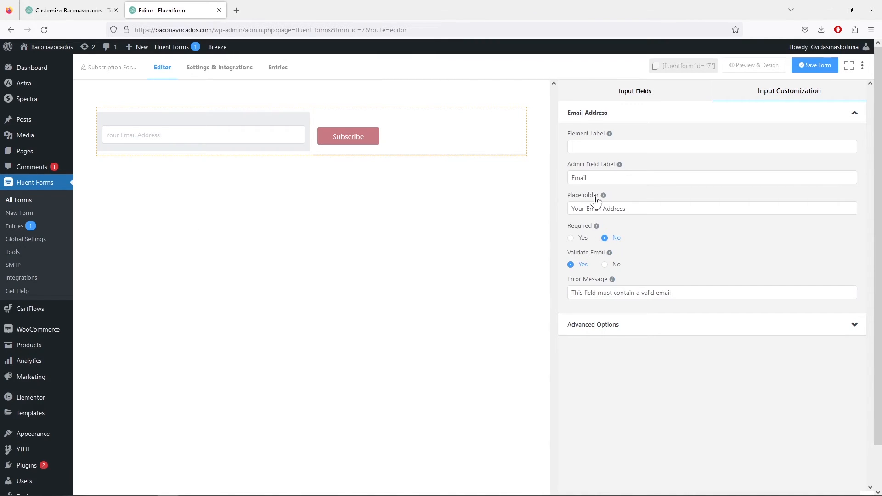
pyautogui.click(606, 146)
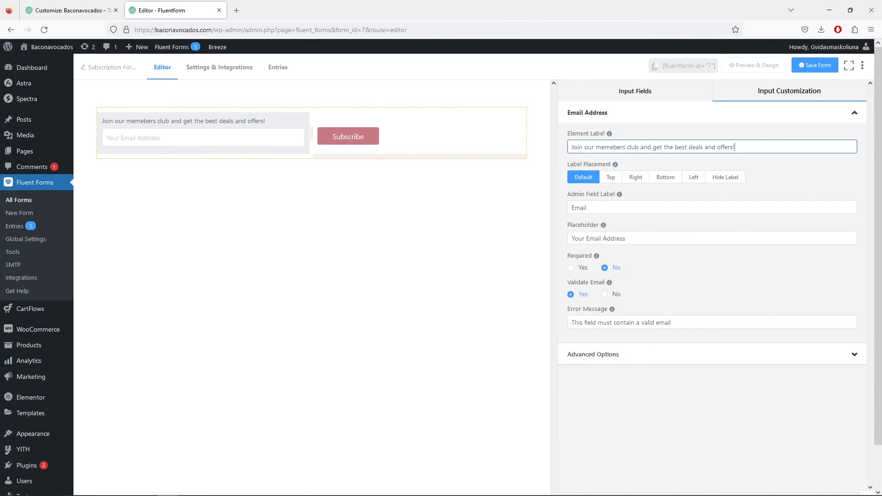
# Rename the form to Footer Newsletter and save the form.
pyautogui.click(116, 71)
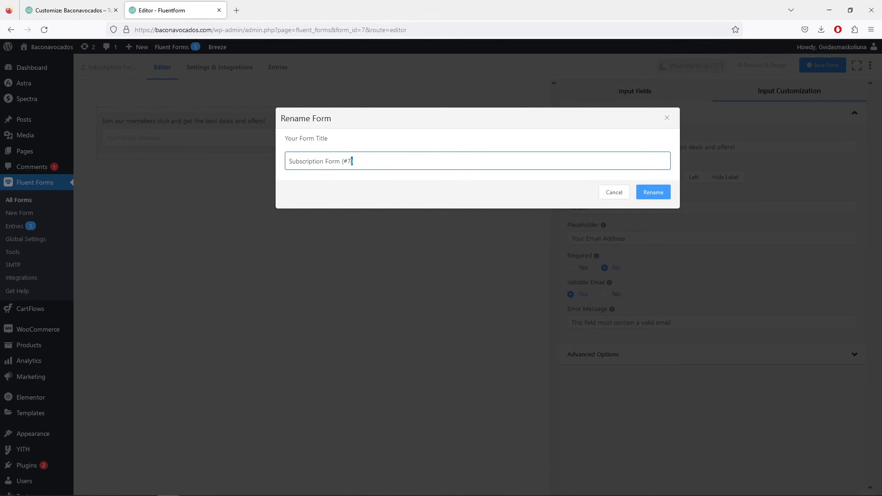
pyautogui.hotkey('ctrl', 'a')
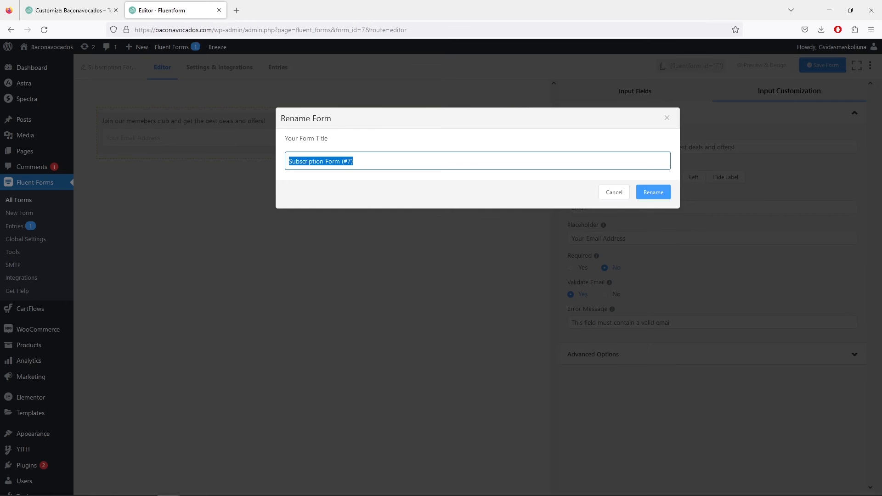
pyautogui.write('Footer Newsletter')
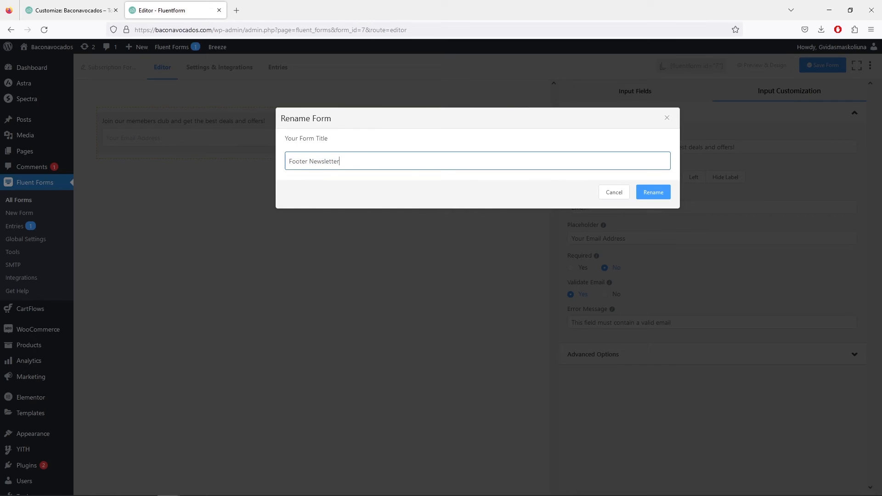
pyautogui.click(652, 191)
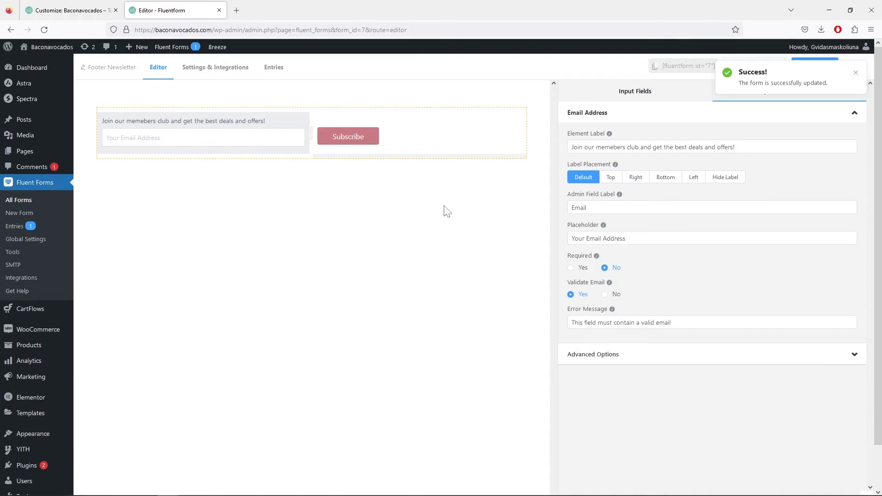
pyautogui.click(232, 70)
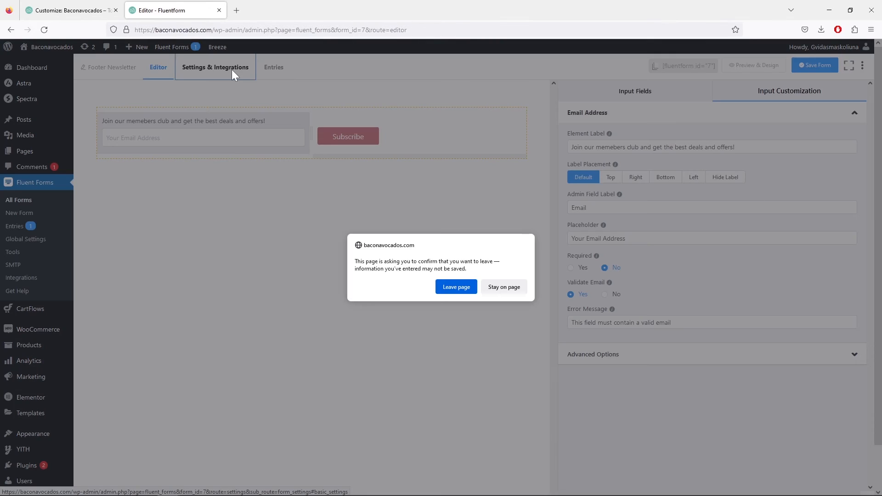
pyautogui.click(504, 288)
pyautogui.click(812, 68)
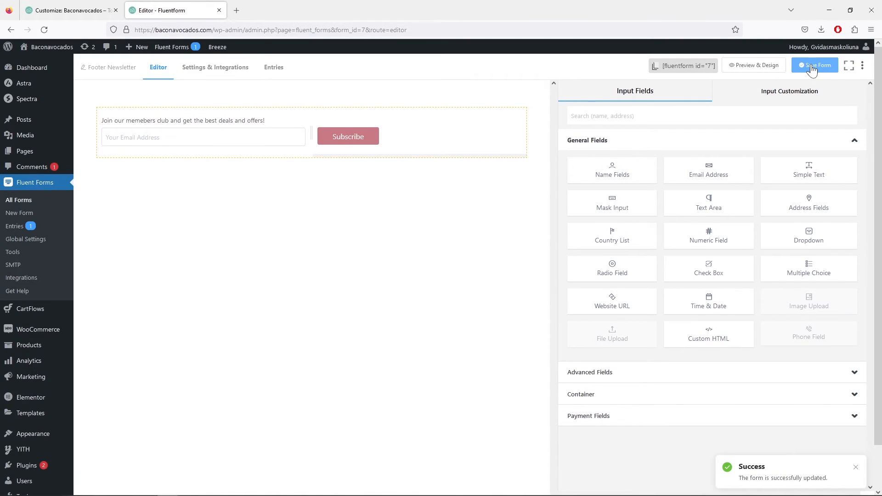
# Set the form's confirmation message to "Thank you for subscribing to our newsletter." and save the form settings.
pyautogui.click(222, 75)
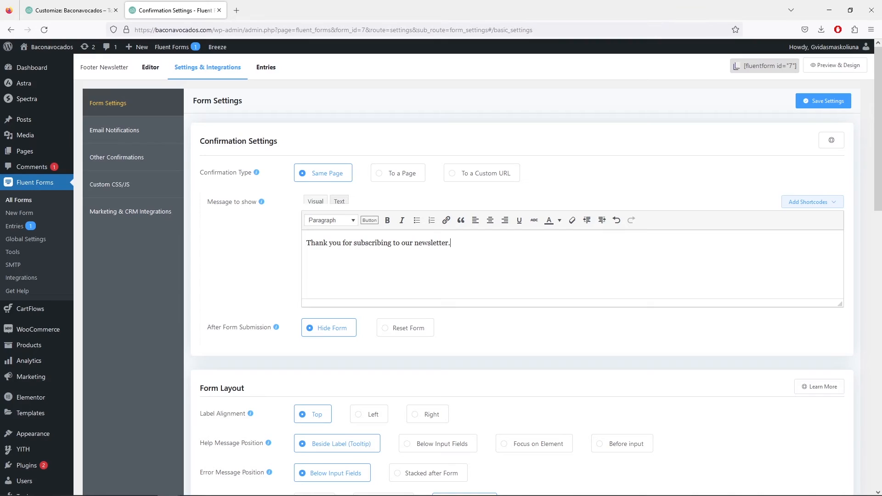
pyautogui.click(822, 103)
# Return to the site Customizer and add a Fluent Forms Widget with the Footer Newsletter form below the Newsletter heading.
pyautogui.click(72, 13)
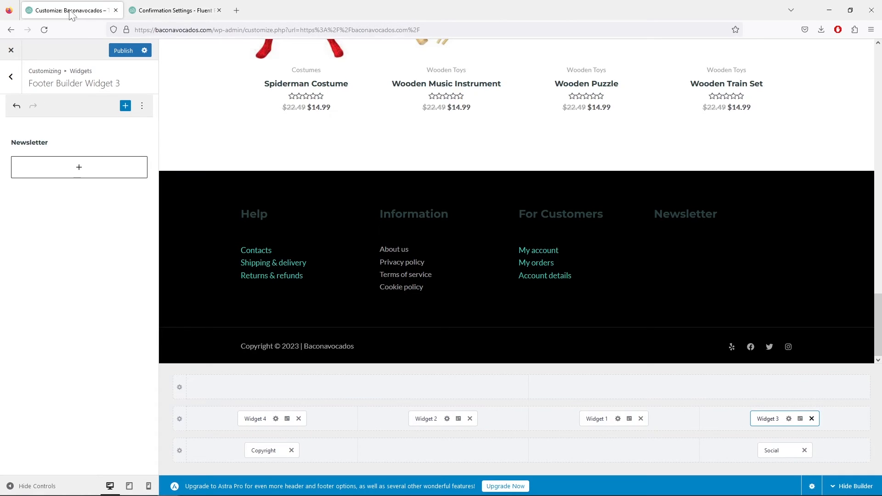
pyautogui.click(81, 169)
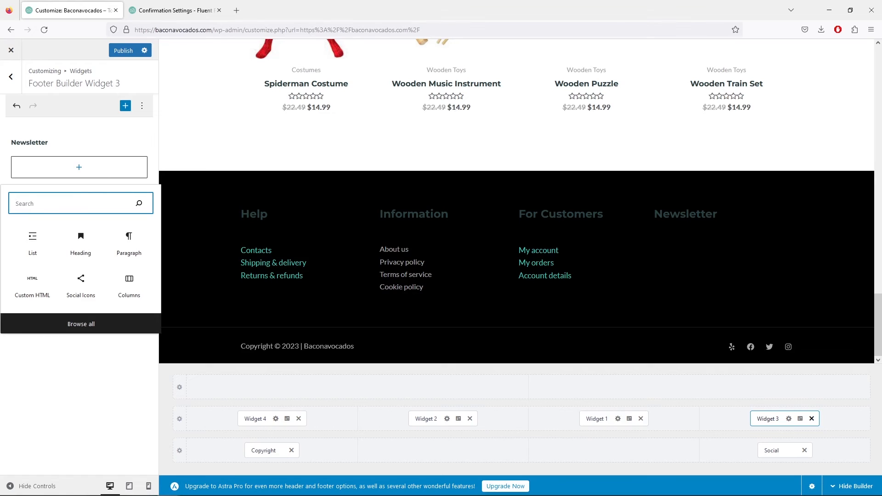
pyautogui.write('fluen')
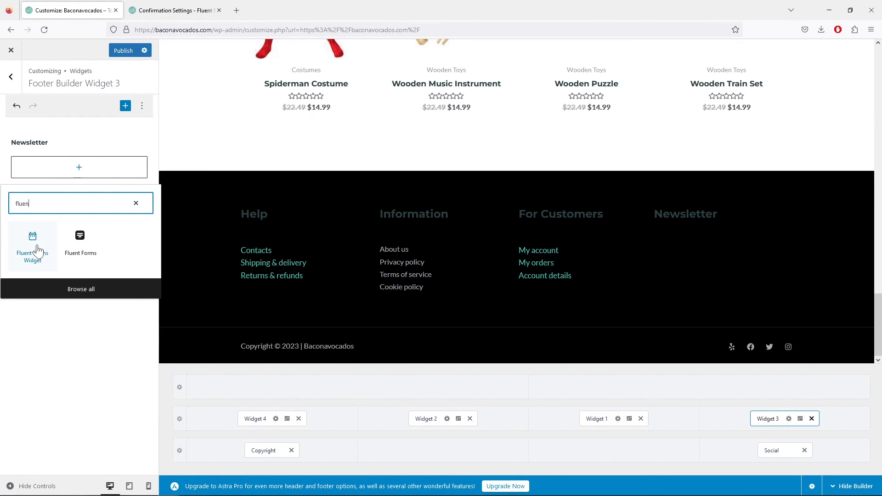
pyautogui.click(33, 248)
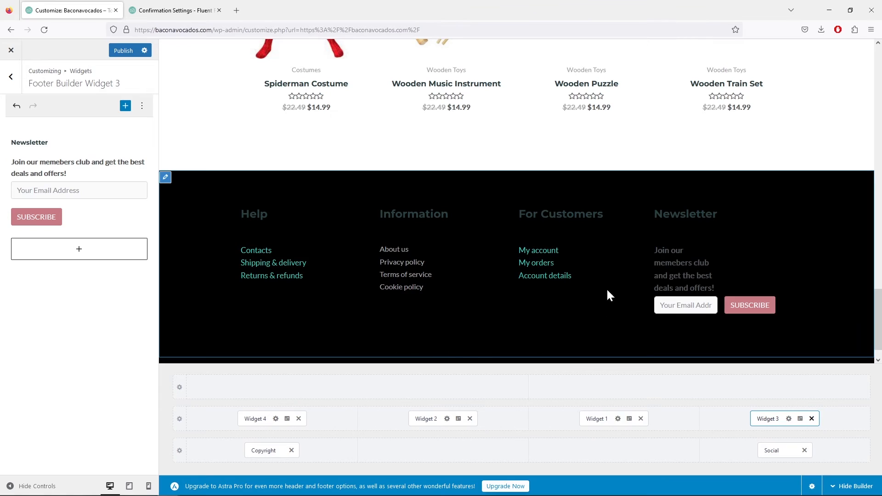
# Change the primary footer's background color to the light grey palette color #F3F6F3.
pyautogui.scroll(-1, 607, 295)
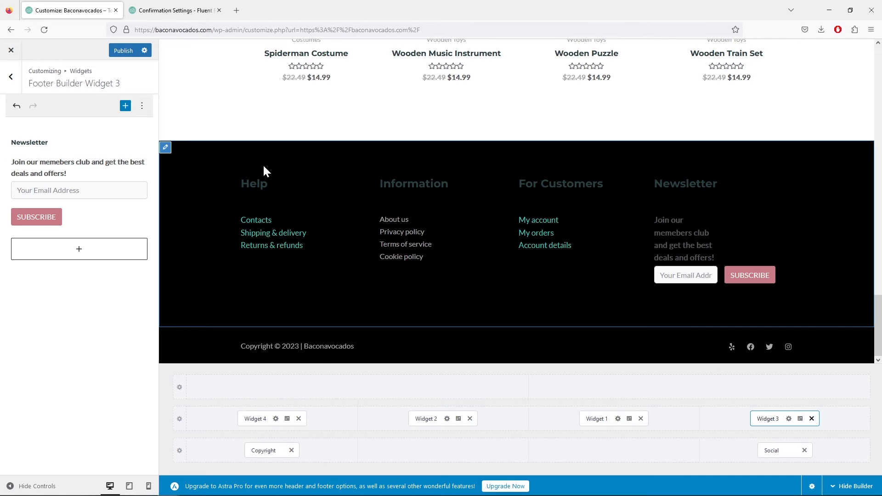
pyautogui.click(166, 148)
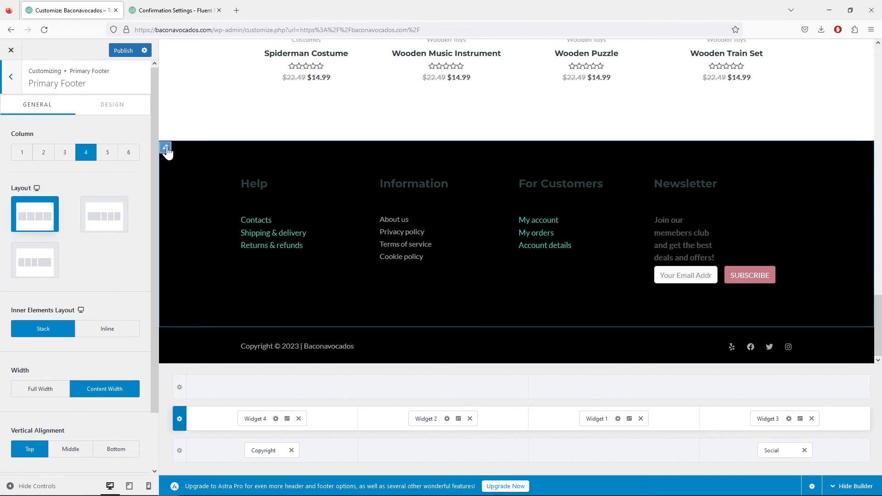
pyautogui.click(115, 113)
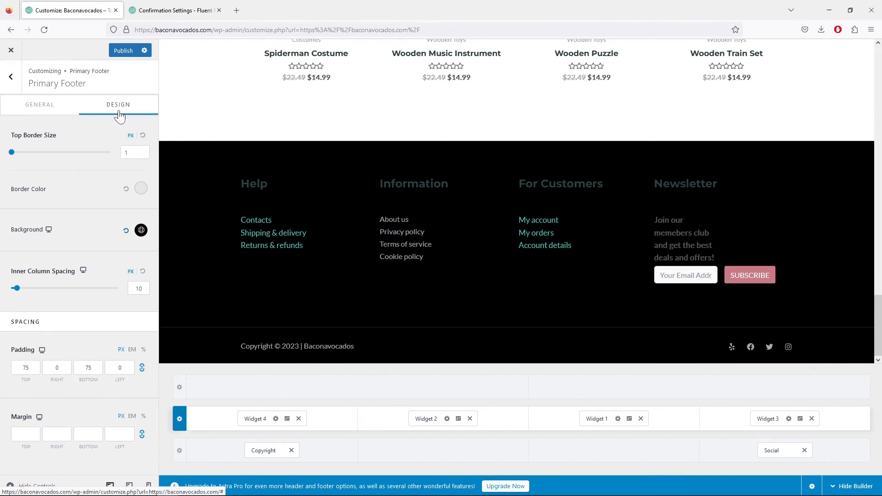
pyautogui.click(141, 230)
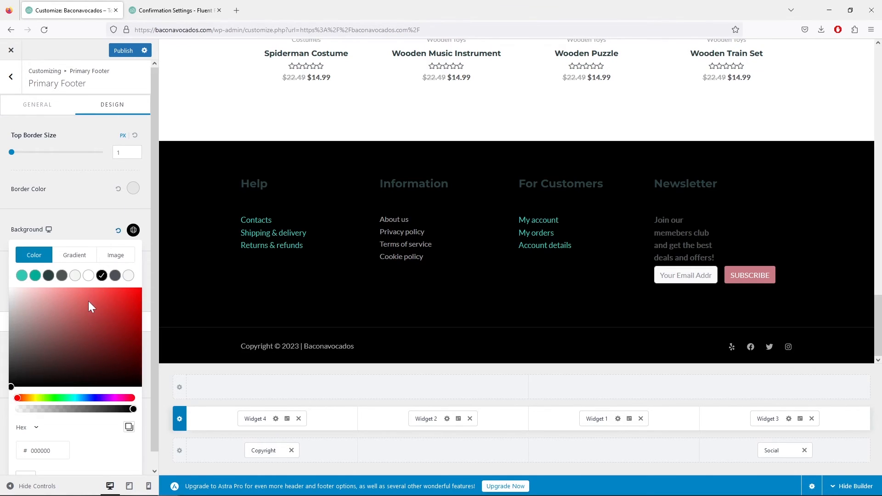
pyautogui.click(75, 276)
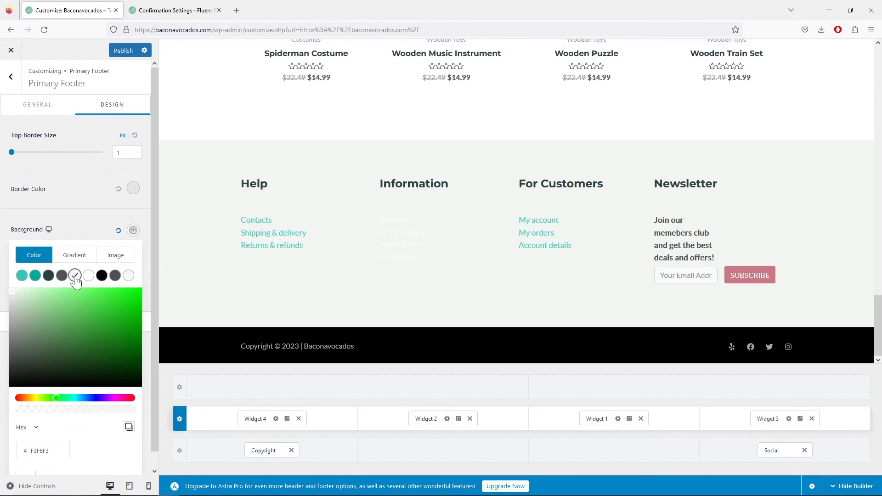
pyautogui.click(118, 170)
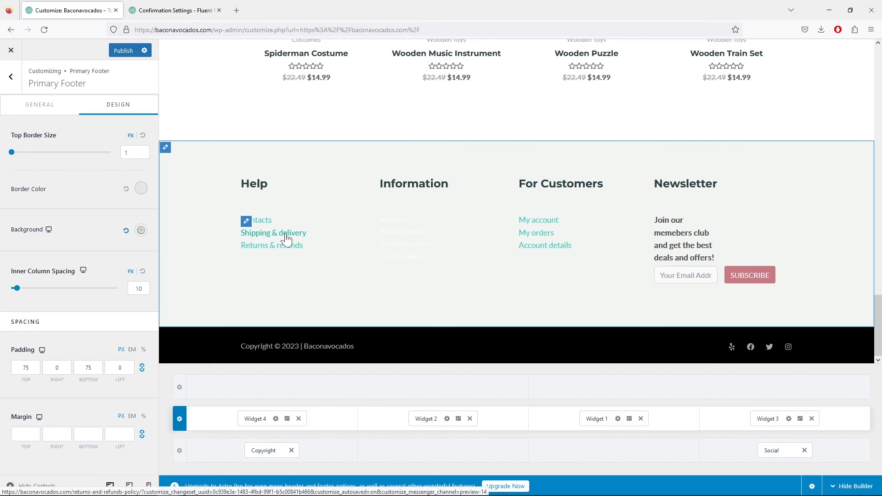
# Set the Help list's link color in Widget 4 to #284040 for normal and #00AC97 for hover.
pyautogui.click(287, 419)
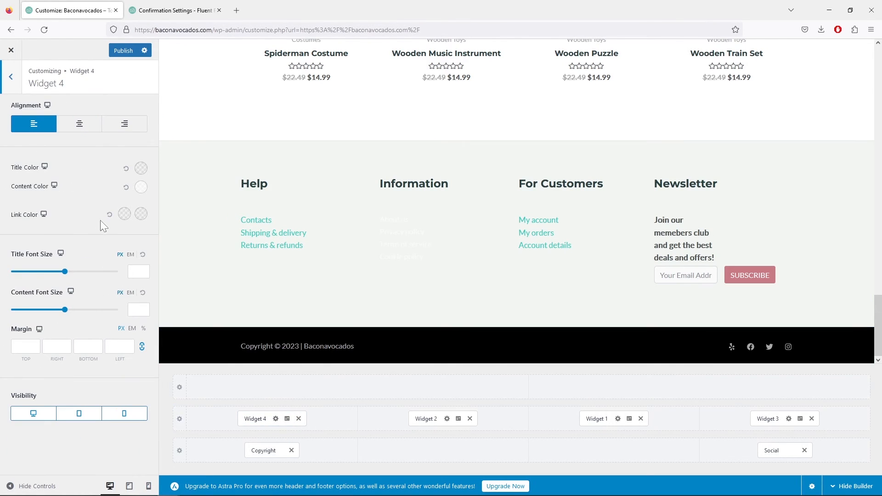
pyautogui.click(124, 215)
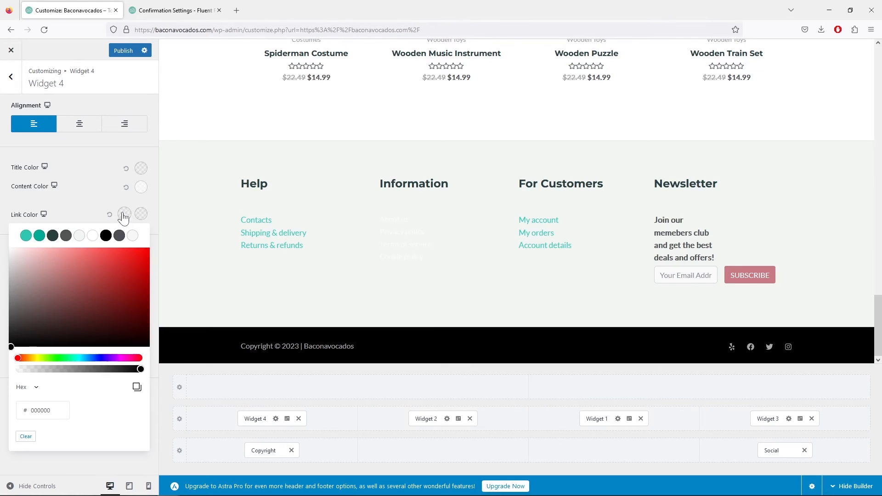
pyautogui.click(52, 236)
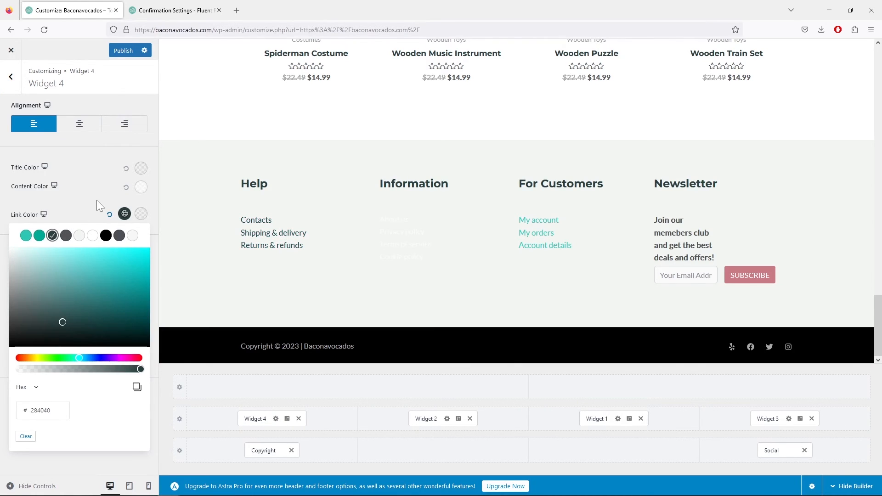
pyautogui.click(97, 205)
pyautogui.click(142, 216)
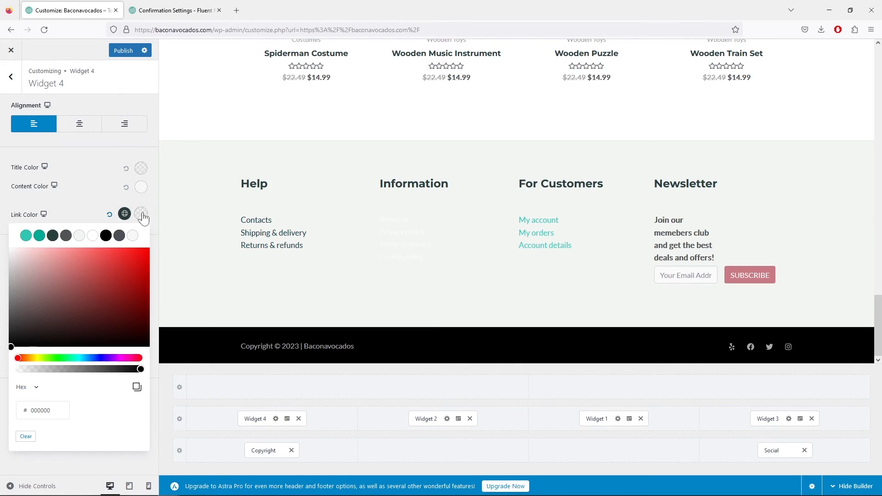
pyautogui.click(26, 235)
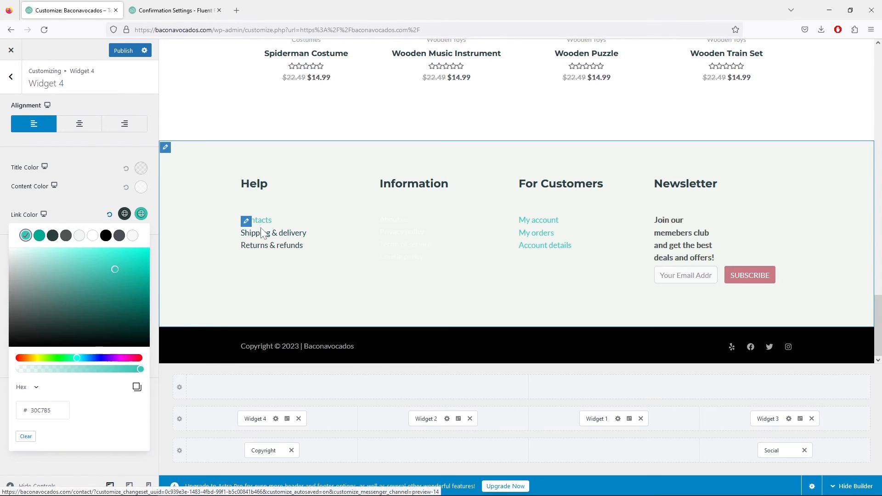
pyautogui.click(39, 235)
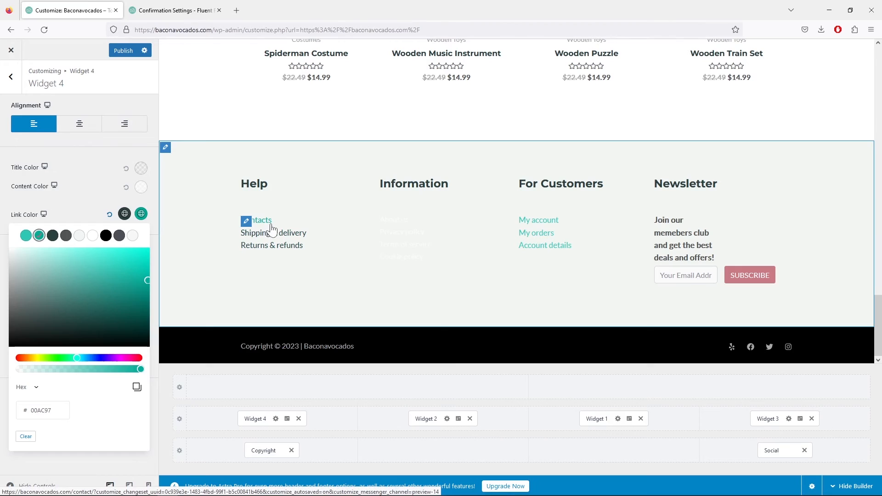
pyautogui.click(96, 196)
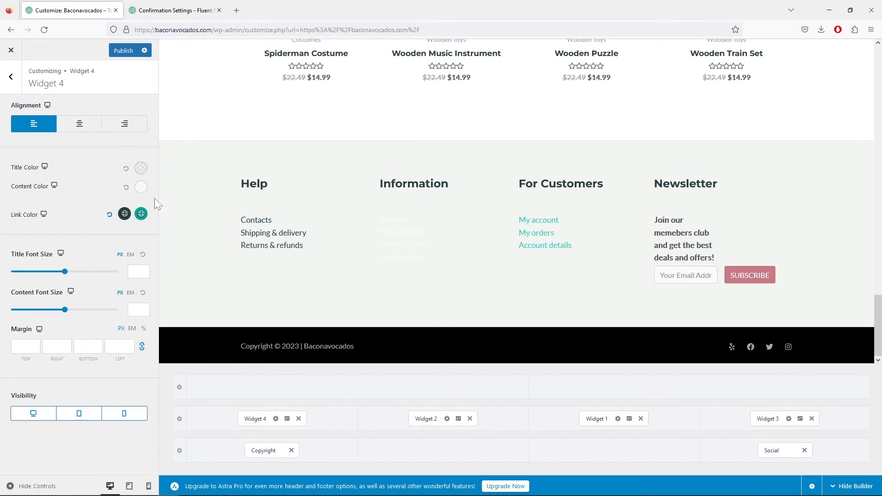
# Set the Information list's link color in Widget 2 to the same dark palette color as the Help links, with #00AC97 for hover.
pyautogui.click(458, 419)
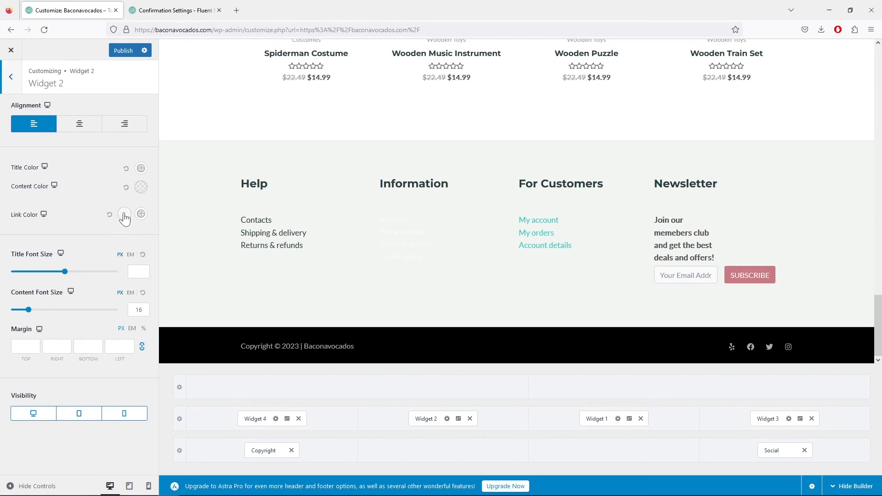
pyautogui.click(125, 214)
pyautogui.click(51, 236)
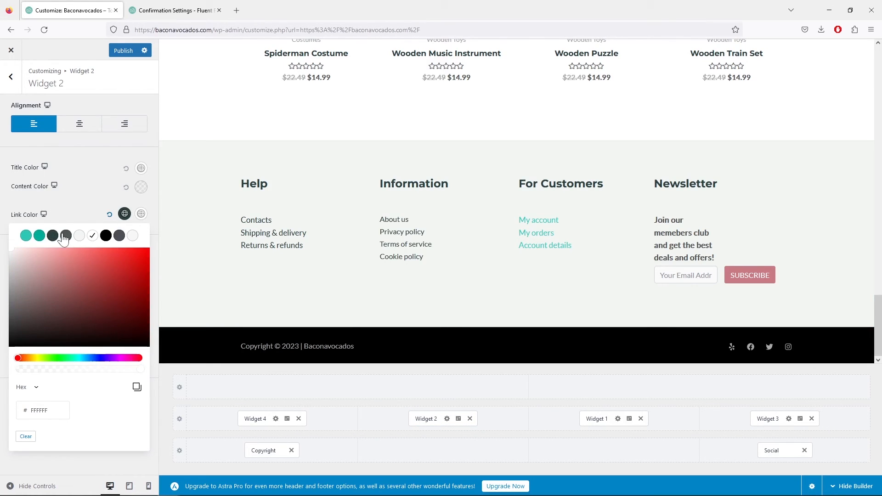
pyautogui.click(39, 236)
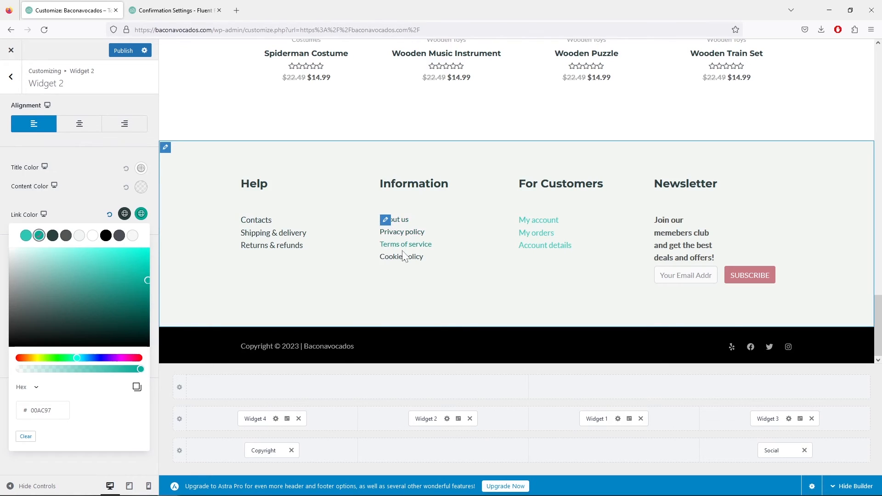
# Set the For Customers list's link color in Widget 1 to the dark palette color for normal and the darker teal palette color for hover.
pyautogui.click(619, 419)
pyautogui.click(629, 419)
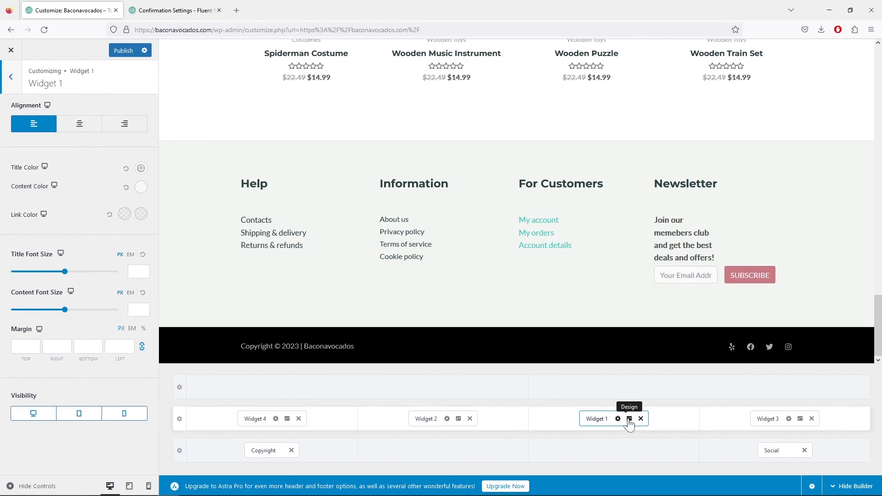
pyautogui.click(125, 215)
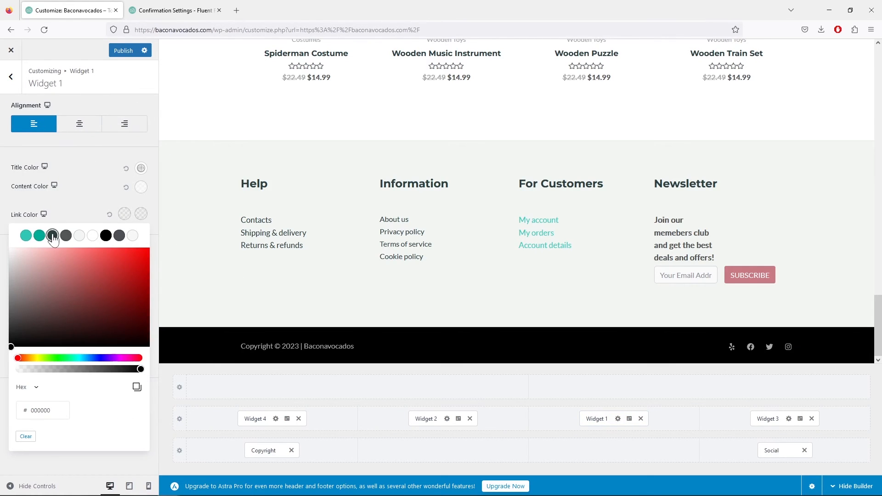
pyautogui.click(52, 235)
pyautogui.click(142, 215)
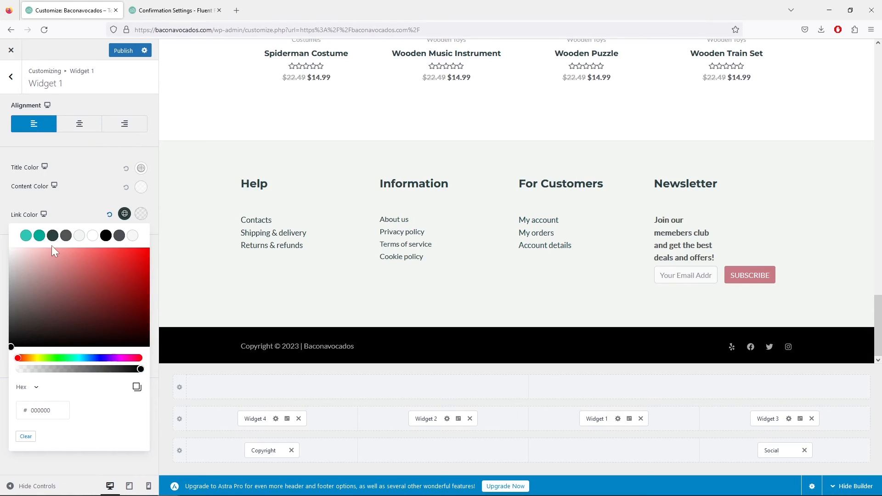
pyautogui.click(40, 235)
pyautogui.click(86, 196)
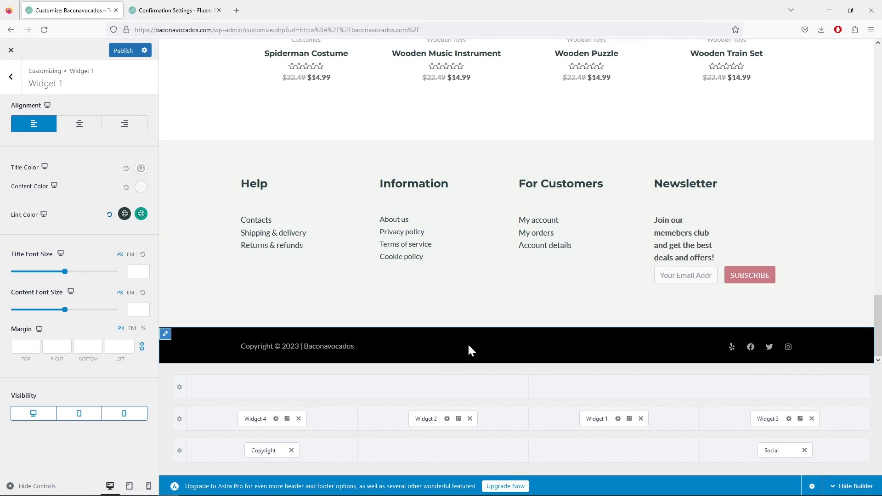
# Change the below footer's background from the palette's light grey #F3F6F3 to a custom medium grey.
pyautogui.click(166, 335)
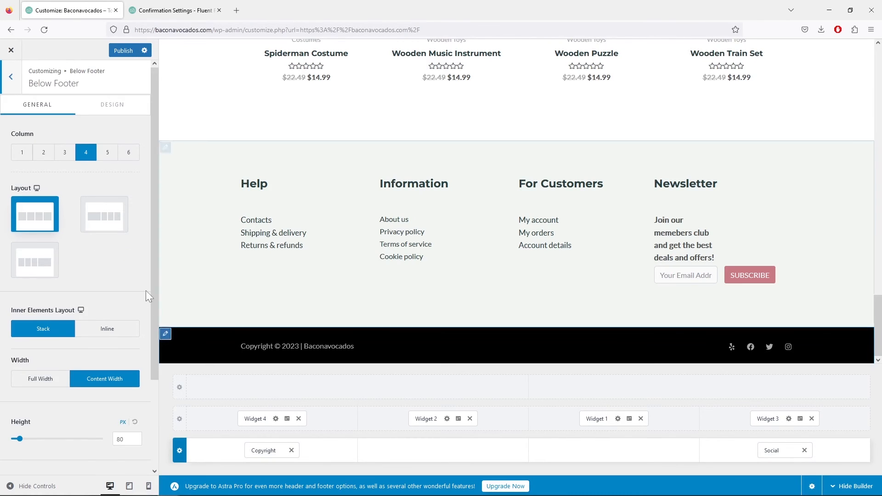
pyautogui.click(110, 115)
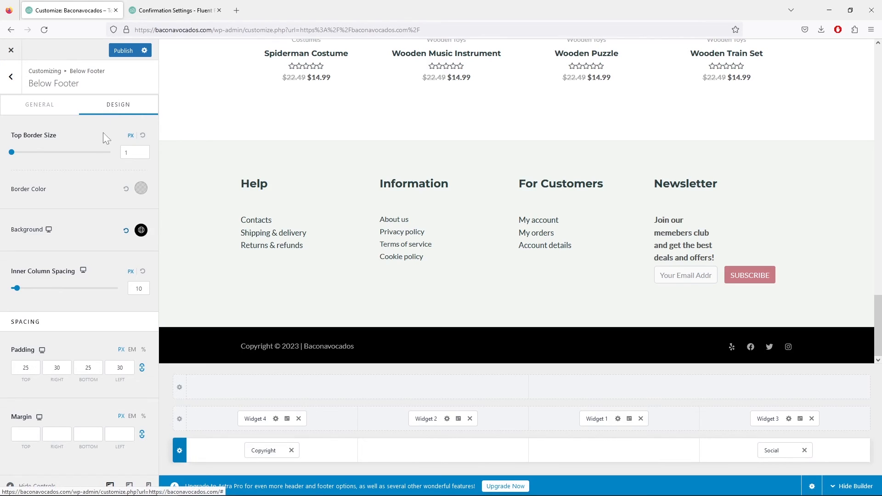
pyautogui.click(141, 230)
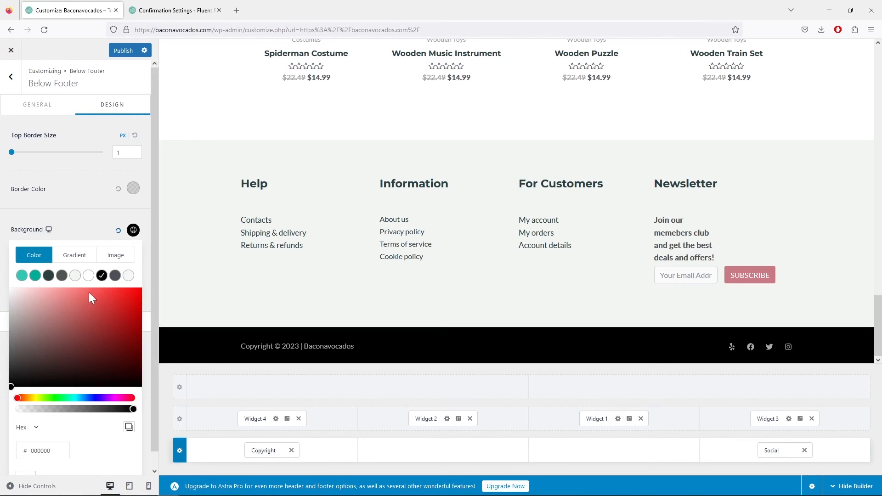
pyautogui.click(74, 276)
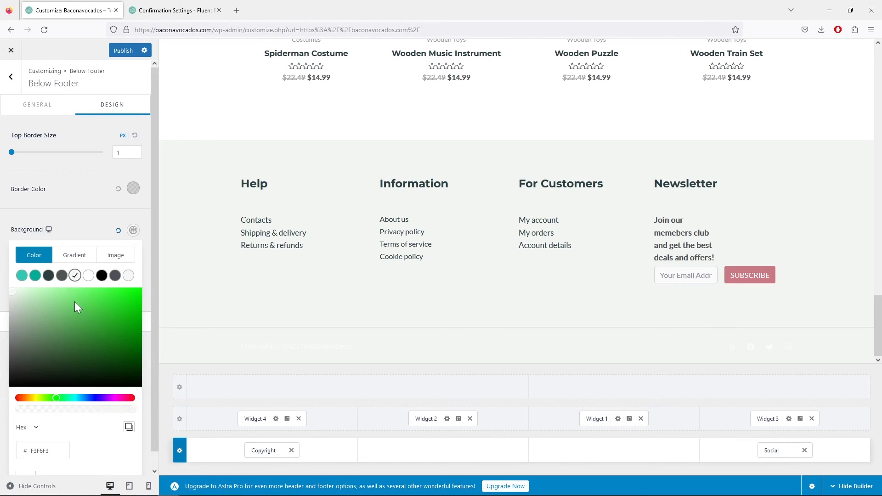
pyautogui.moveTo(12, 291); pyautogui.dragTo(0, 318)
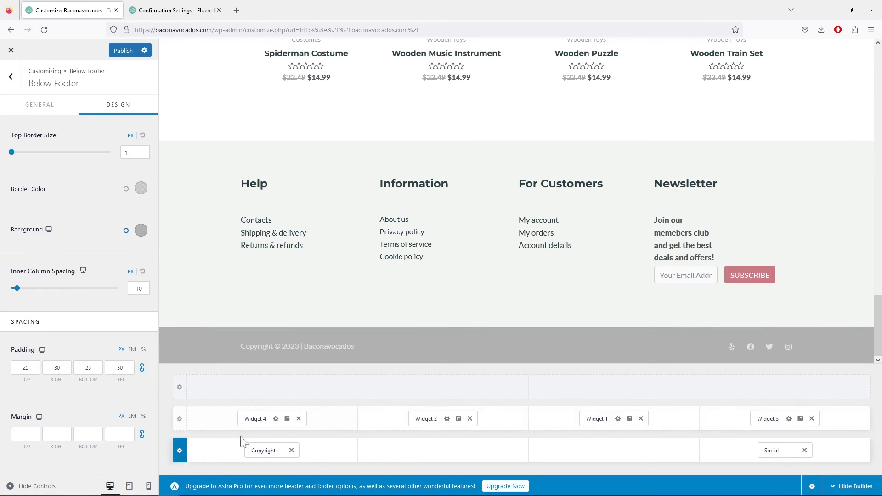
# Set the Copyright element's text color to the dark grey palette color #4B4F58.
pyautogui.click(264, 451)
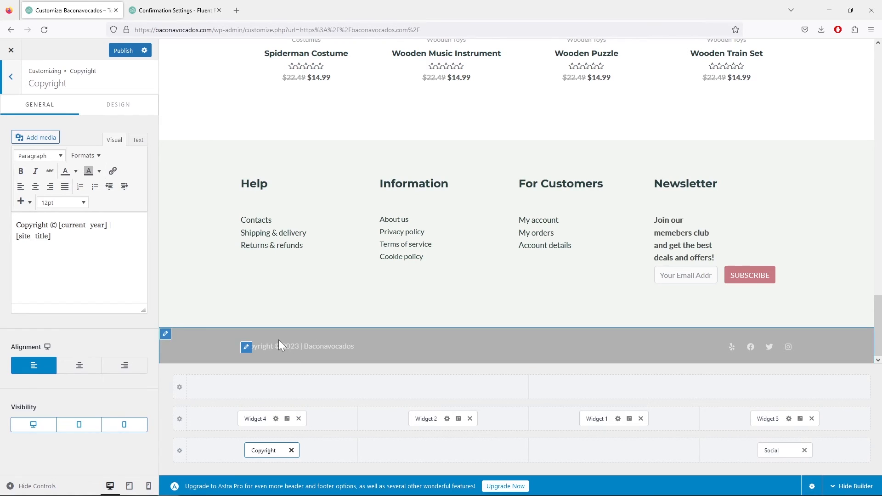
pyautogui.click(131, 106)
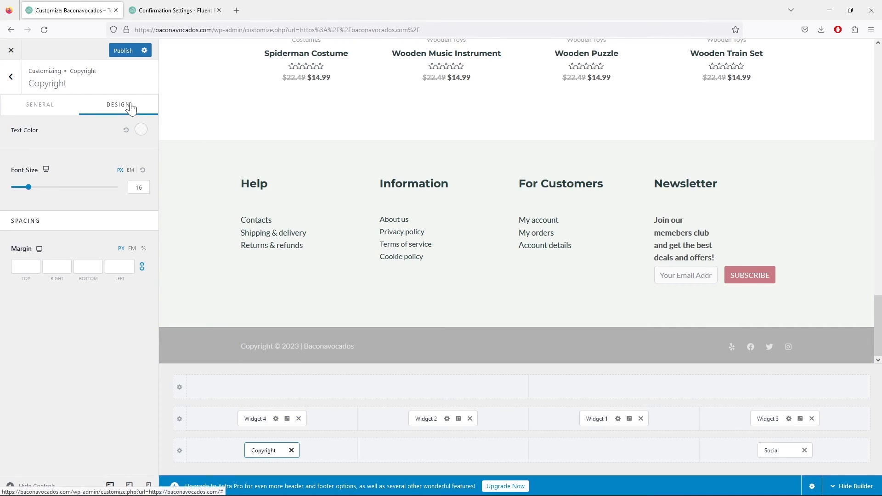
pyautogui.click(141, 129)
pyautogui.click(53, 151)
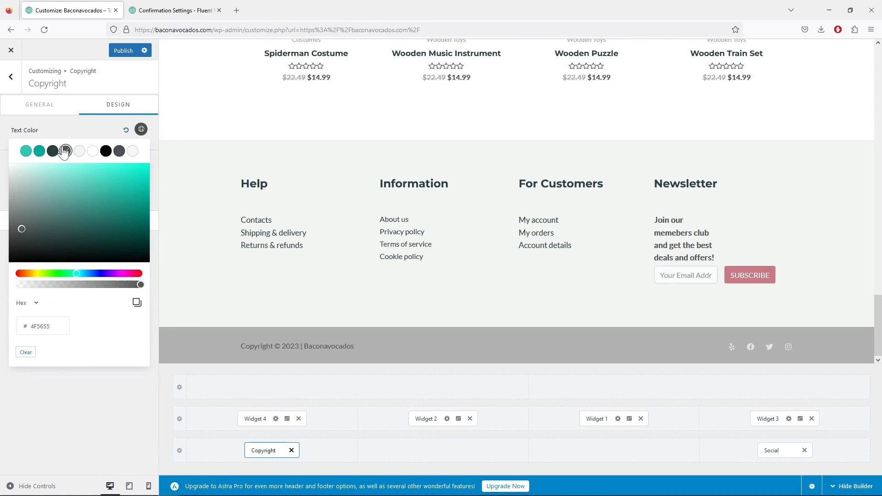
pyautogui.click(119, 151)
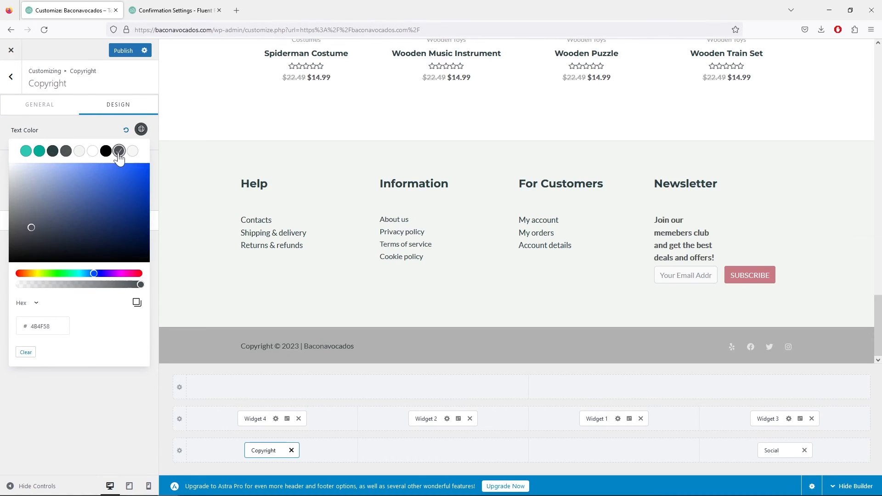
pyautogui.click(106, 151)
pyautogui.click(120, 152)
pyautogui.click(103, 426)
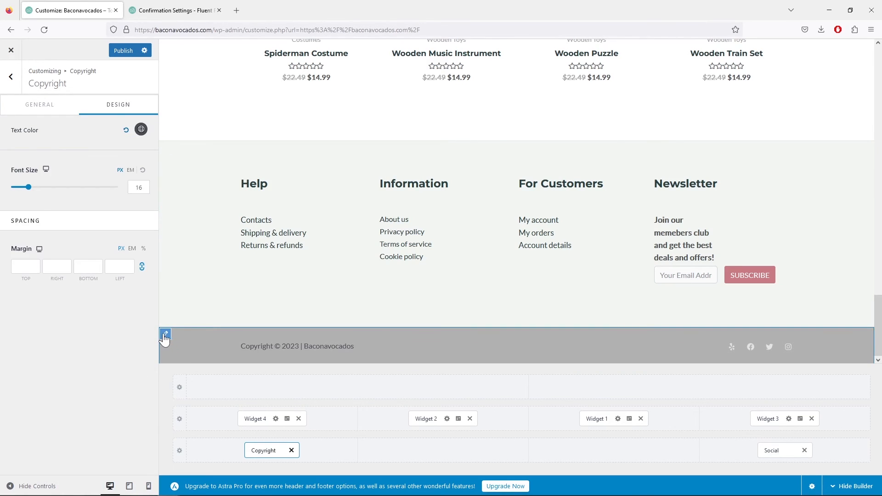
# Lighten the below footer's background to a custom light grey, paler than #C3C3C3.
pyautogui.click(165, 334)
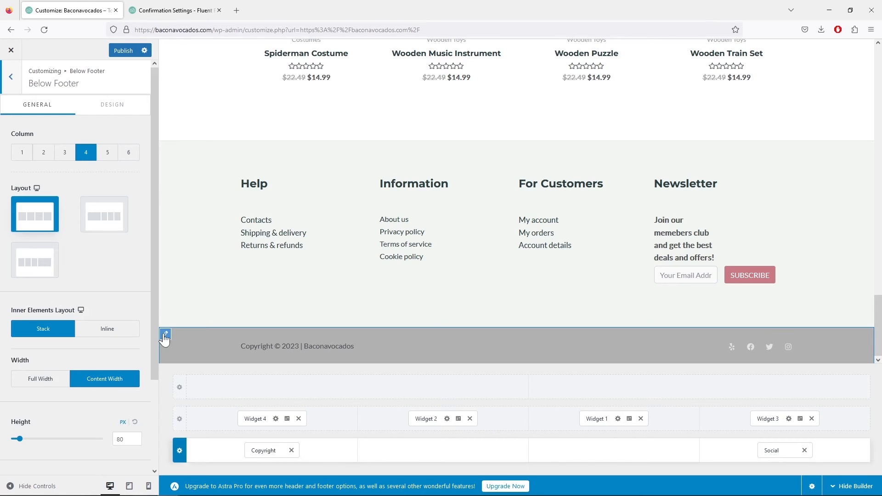
pyautogui.click(113, 106)
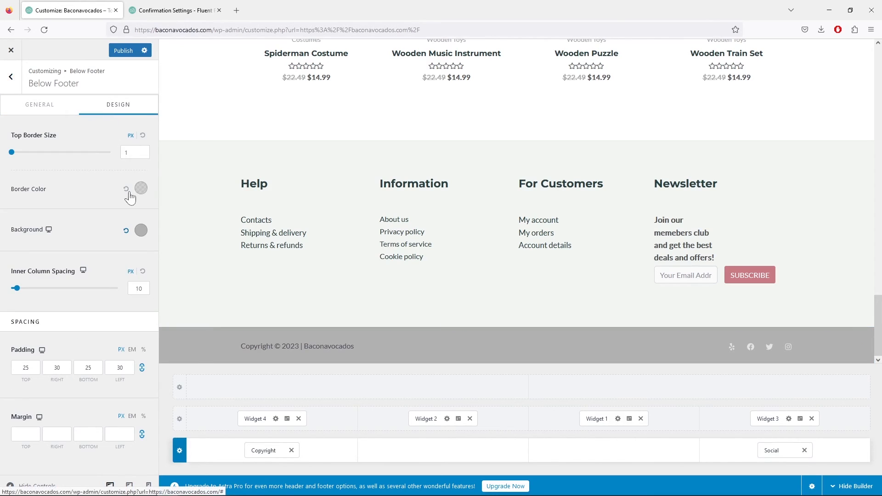
pyautogui.click(141, 230)
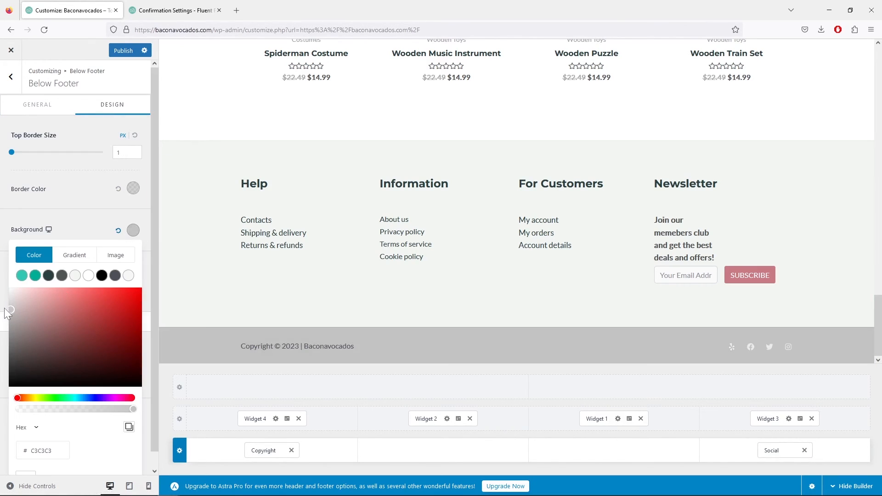
pyautogui.moveTo(5, 309); pyautogui.dragTo(2, 303)
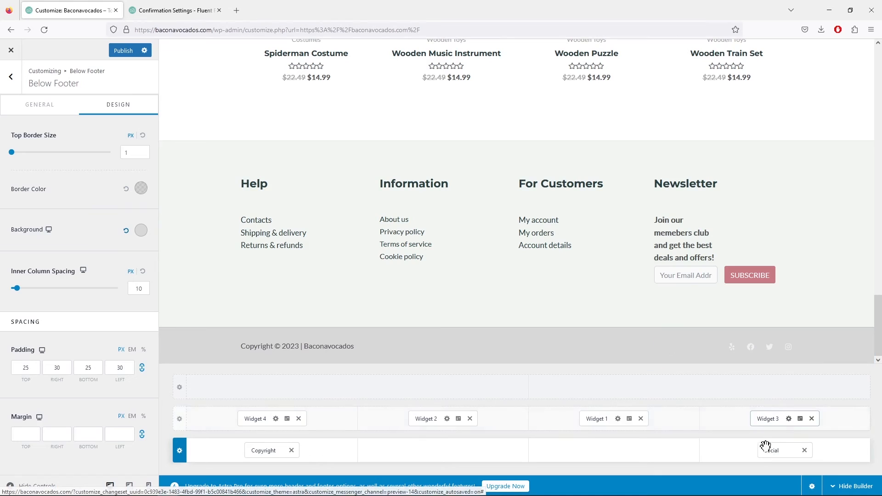
# Open the footer's Social Icons settings and examine the label, URL and icon options for Facebook and Twitter.
pyautogui.click(776, 452)
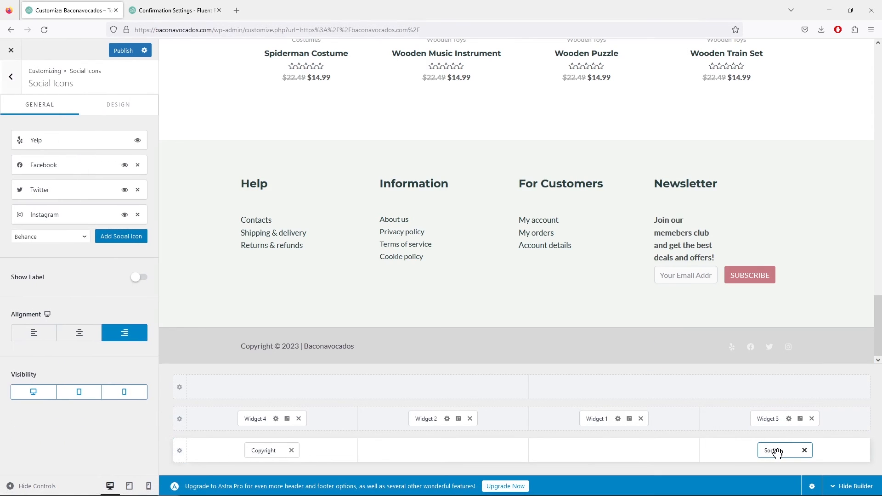
pyautogui.click(89, 166)
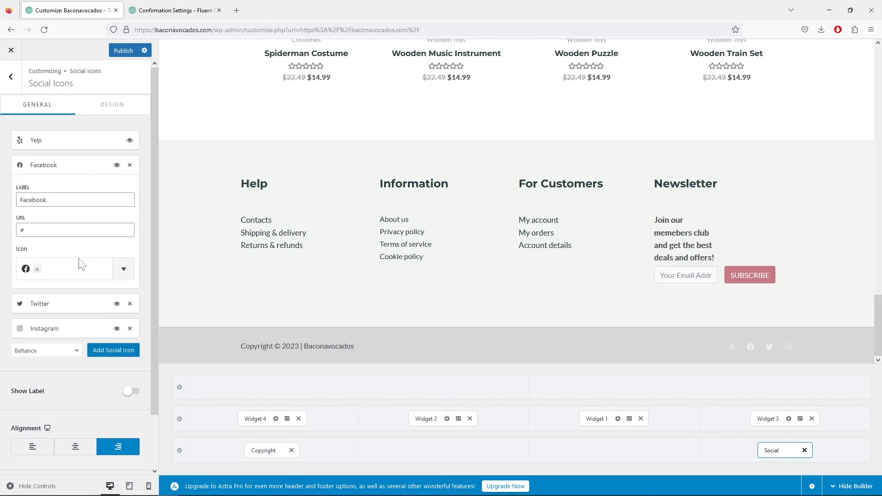
pyautogui.click(22, 230)
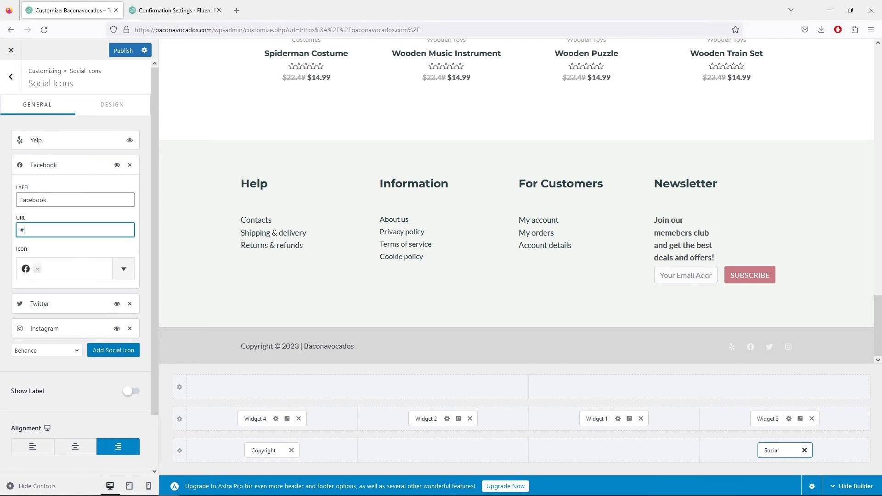
pyautogui.click(90, 304)
pyautogui.scroll(-1, 109, 337)
pyautogui.scroll(-5, 109, 337)
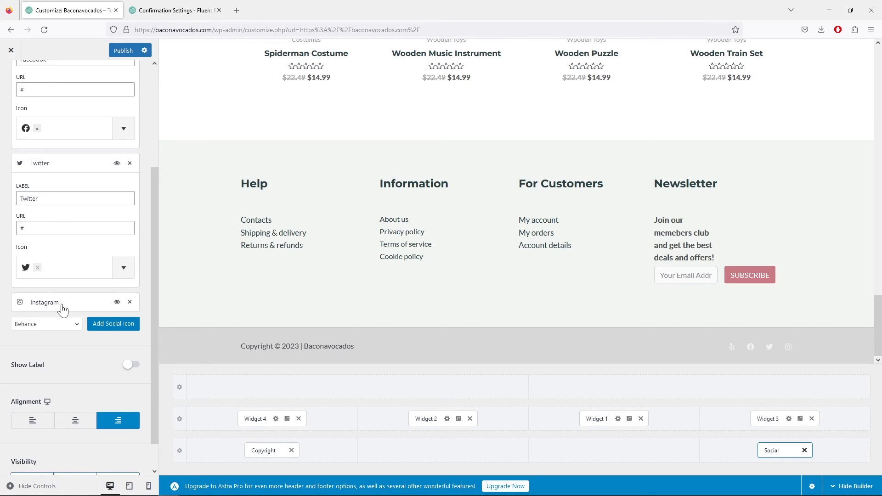
pyautogui.scroll(6, 76, 290)
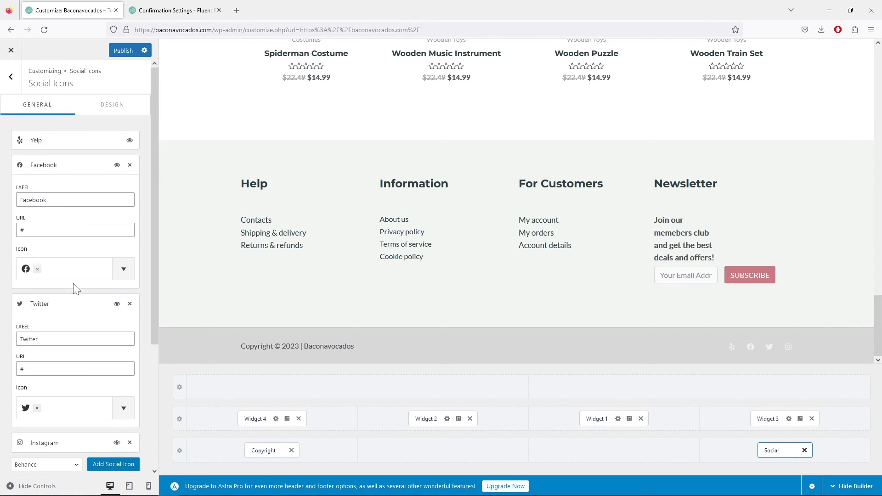
# Hide the Yelp icon in the footer's social icons and look through the other networks available to add.
pyautogui.click(131, 143)
pyautogui.scroll(-2, 100, 193)
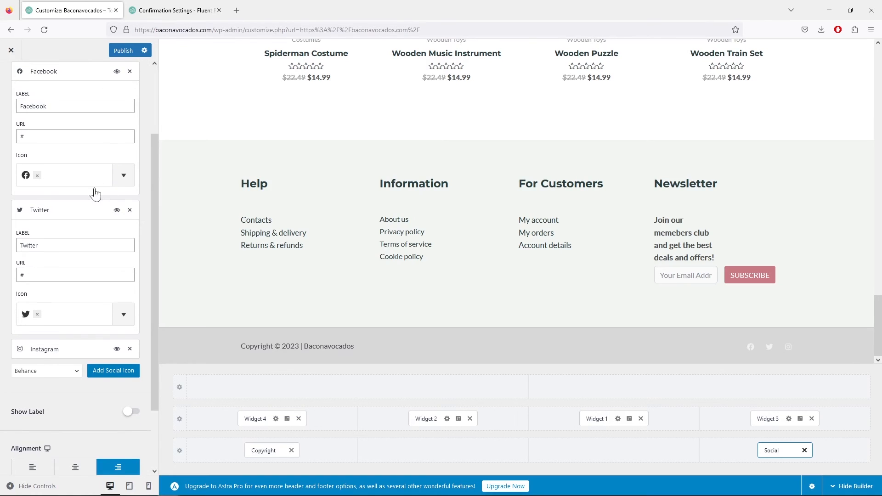
pyautogui.click(72, 371)
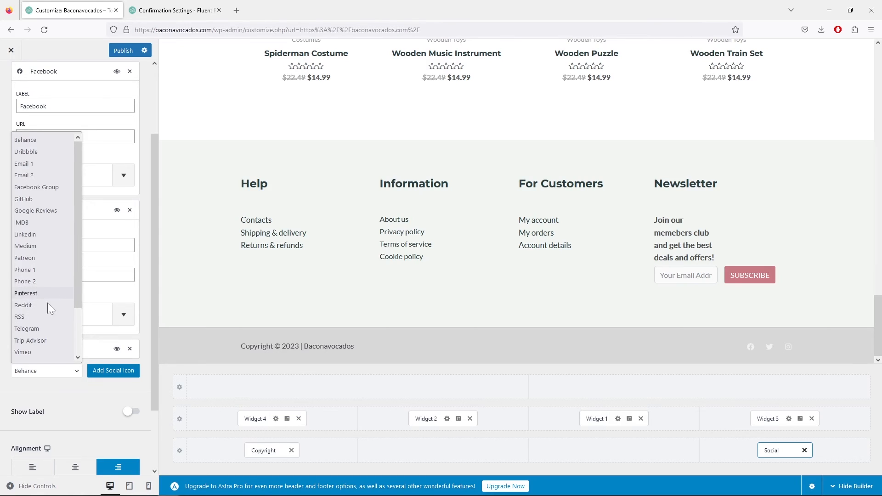
pyautogui.scroll(-2, 32, 283)
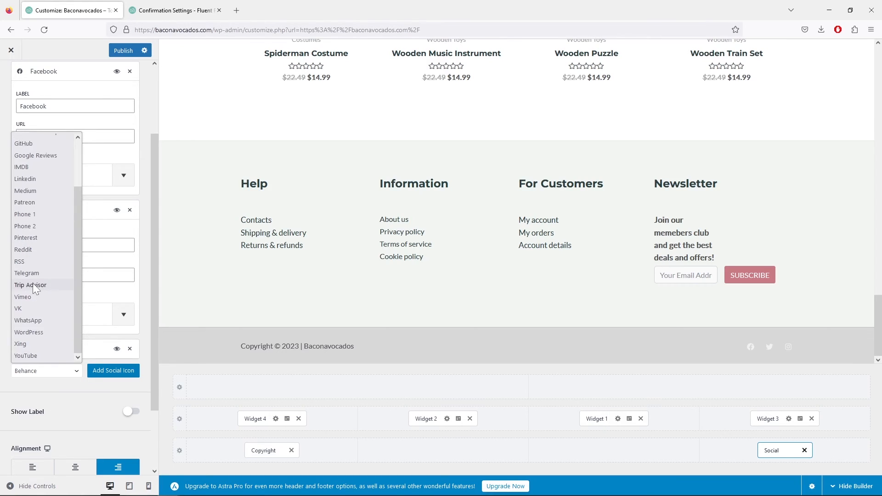
pyautogui.click(113, 382)
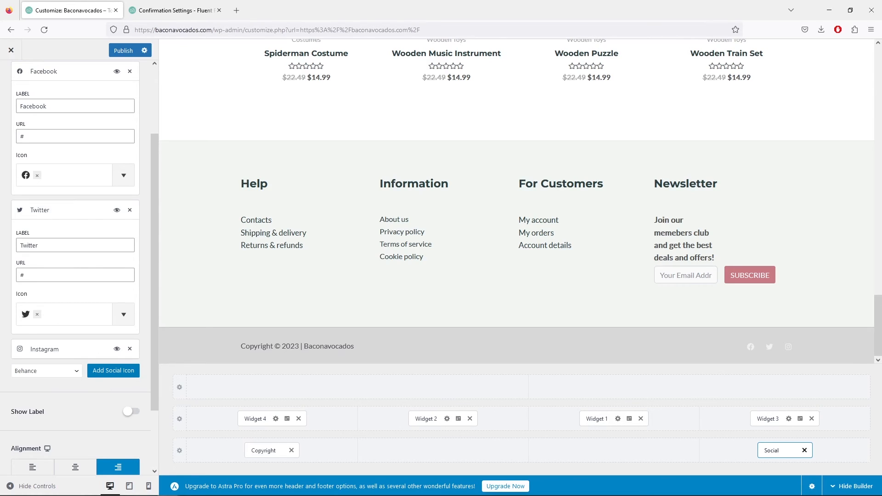
pyautogui.scroll(3, 92, 312)
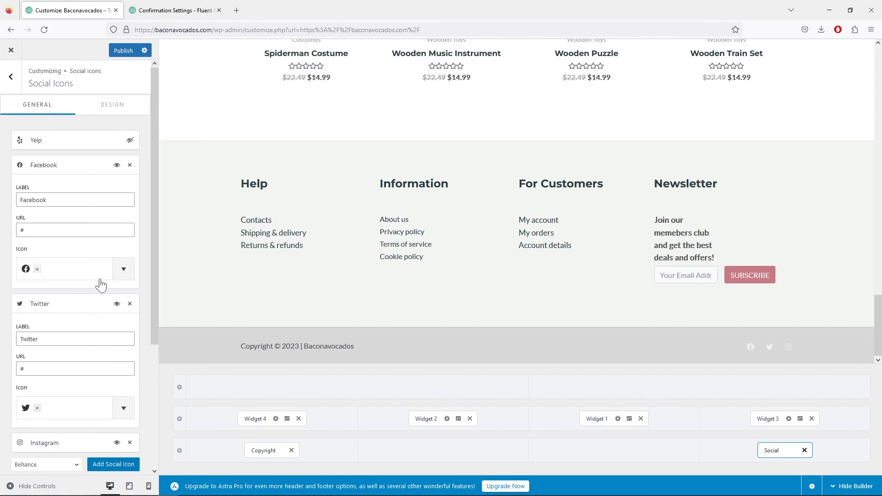
# Set the social icons' normal icon color to the dark grey palette color #4F5655.
pyautogui.click(113, 107)
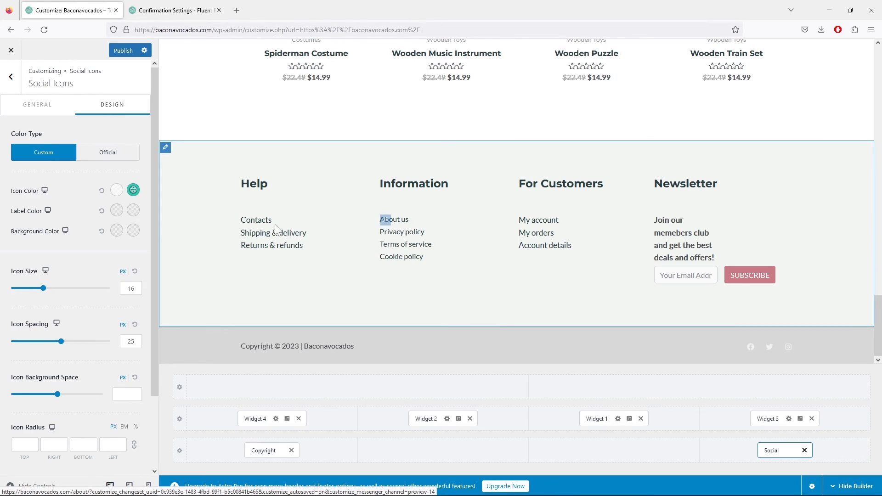
pyautogui.click(117, 190)
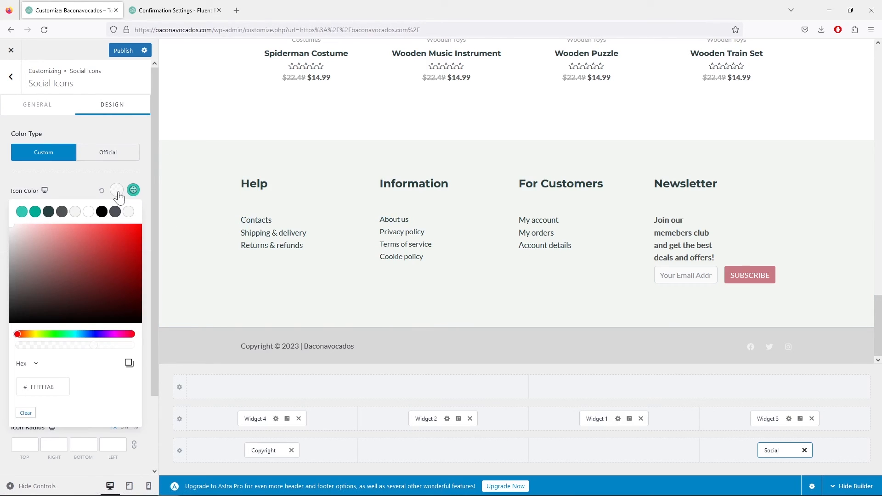
pyautogui.click(62, 212)
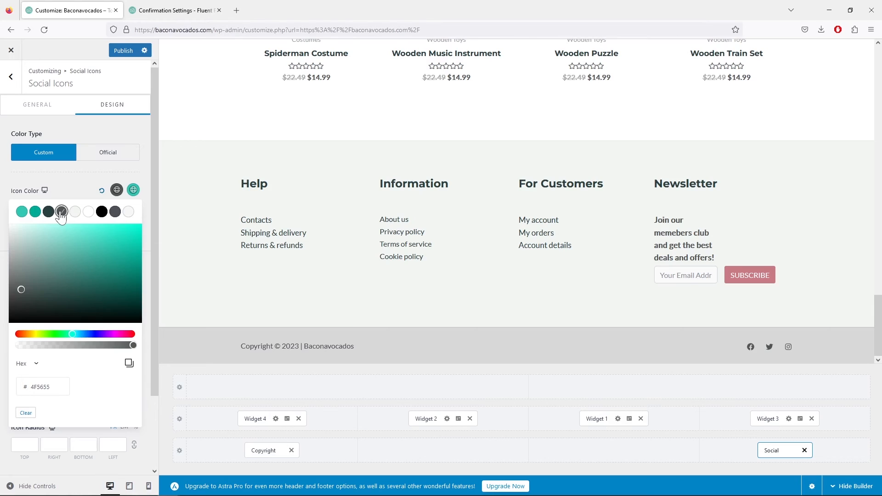
pyautogui.click(82, 174)
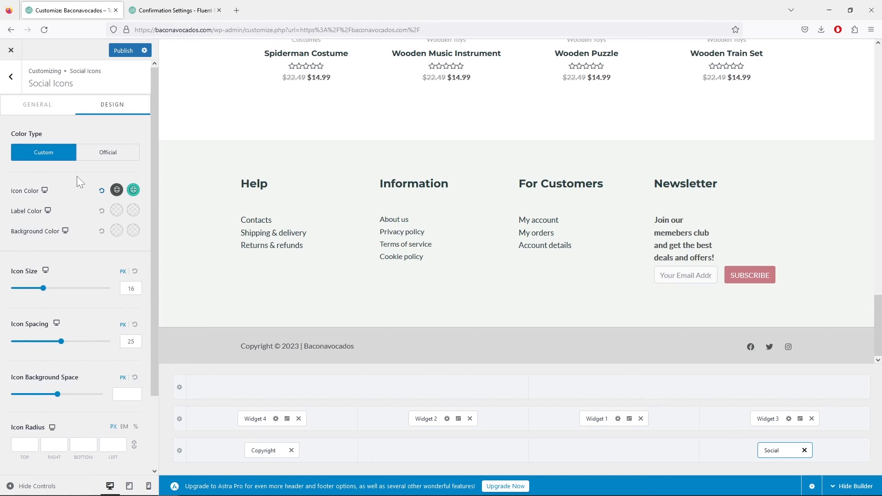
# Set the footer's social icon size to 23 px, publish the change and return to the live homepage's footer.
pyautogui.moveTo(43, 288); pyautogui.dragTo(56, 288)
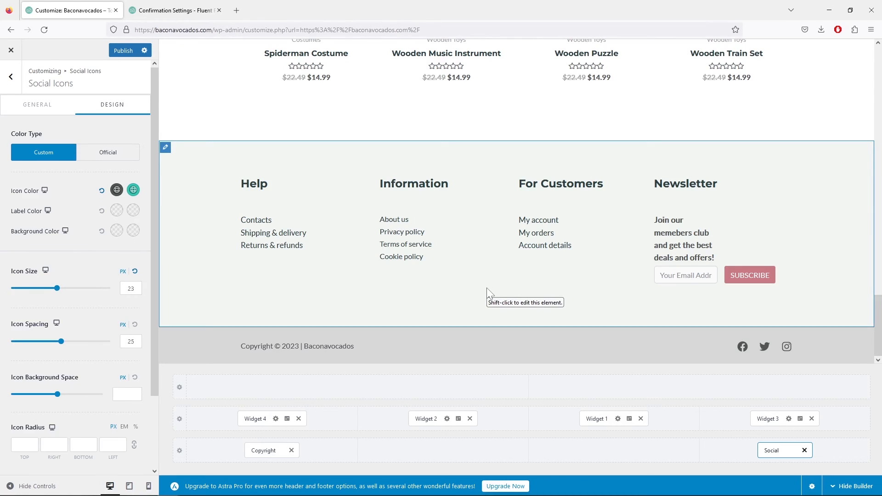
pyautogui.click(126, 51)
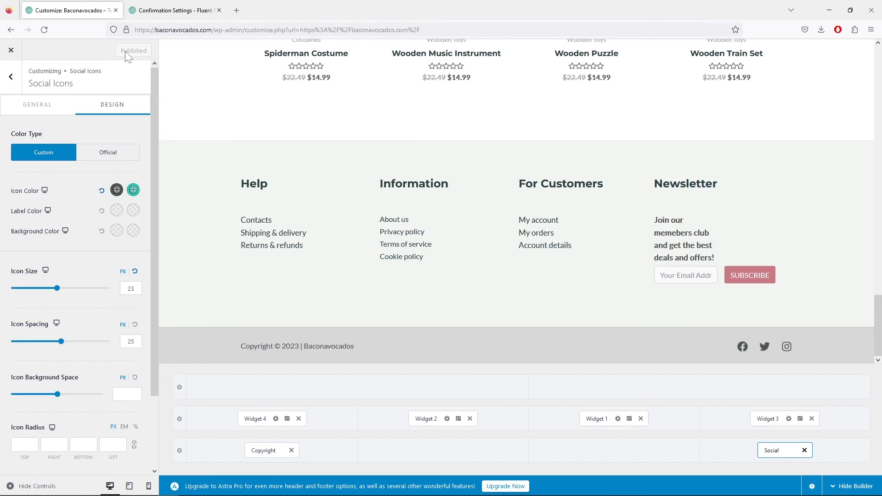
pyautogui.click(14, 52)
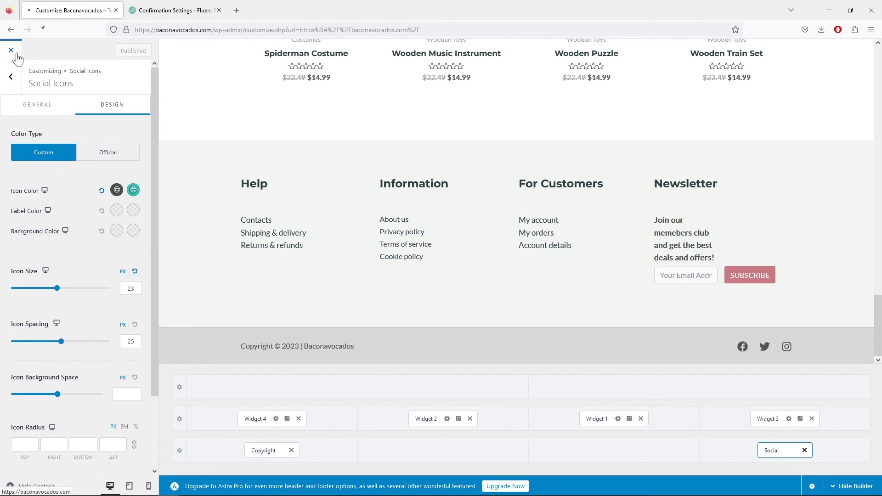
pyautogui.scroll(-3, 320, 206)
pyautogui.scroll(-15, 318, 203)
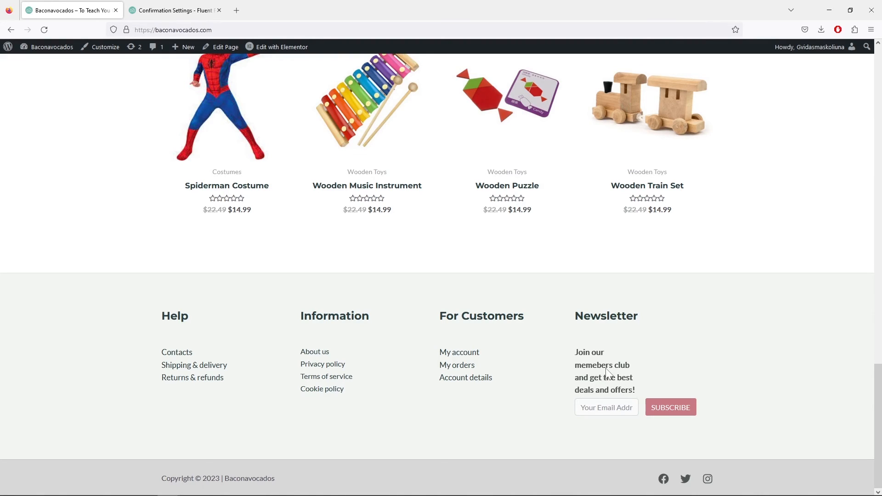
# In the Footer Newsletter form, copy the email field's label text, clear the label and save the form.
pyautogui.click(134, 13)
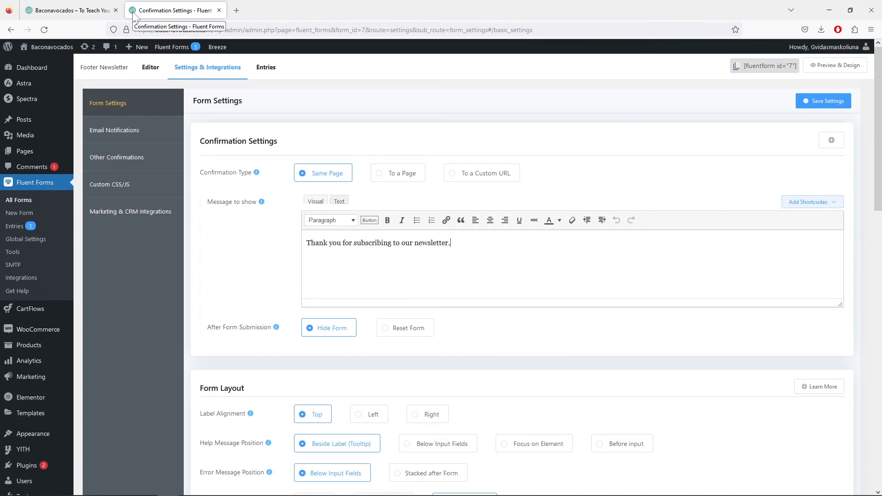
pyautogui.click(154, 72)
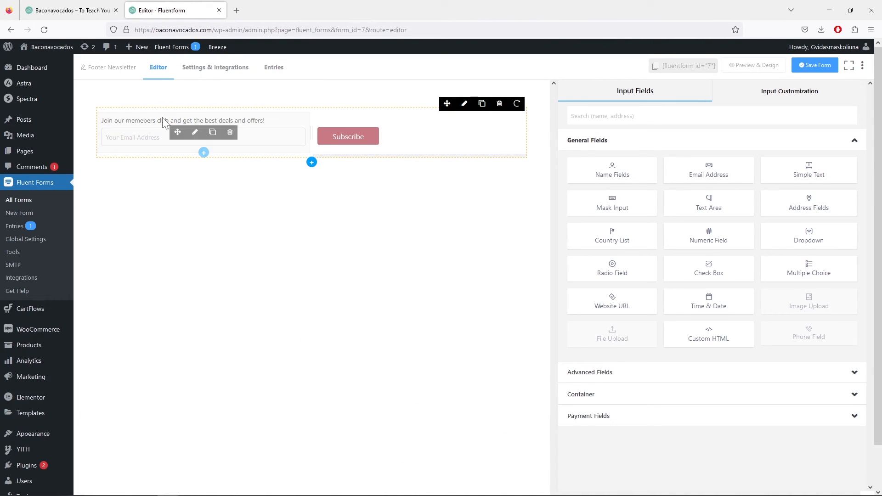
pyautogui.click(195, 133)
pyautogui.click(656, 147)
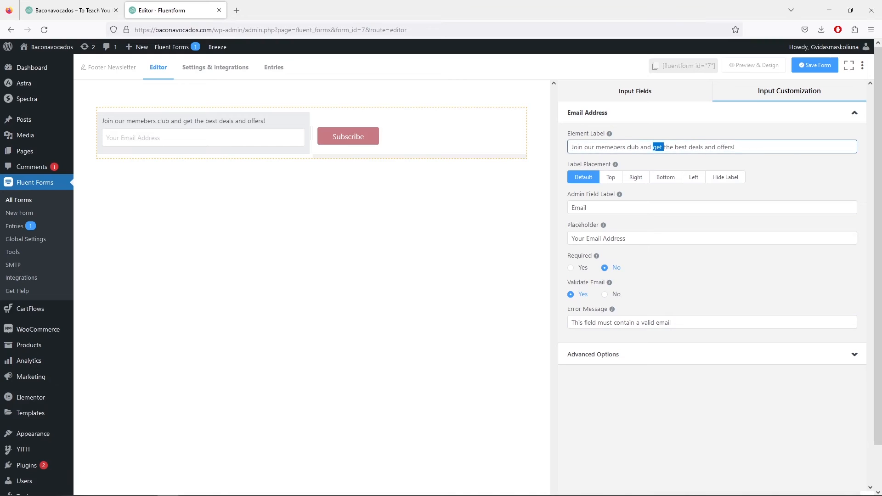
pyautogui.tripleClick(656, 146)
pyautogui.rightClick(654, 147)
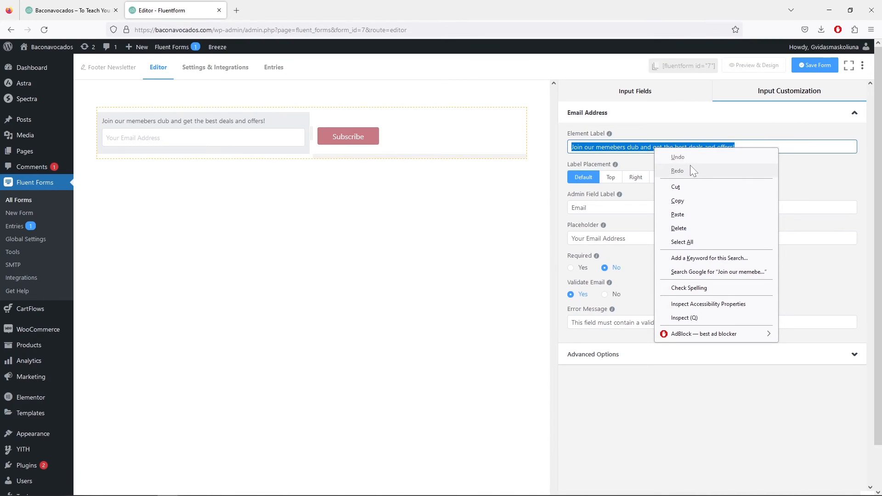
pyautogui.click(694, 201)
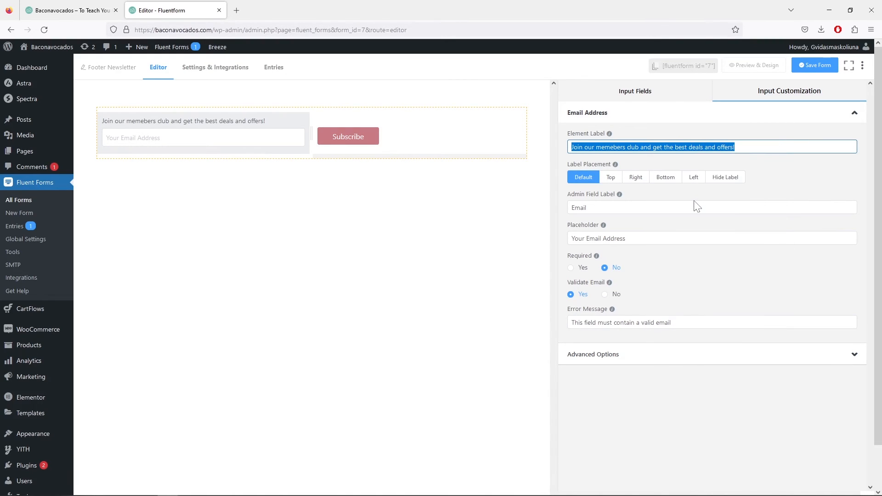
pyautogui.press('BackSpace')
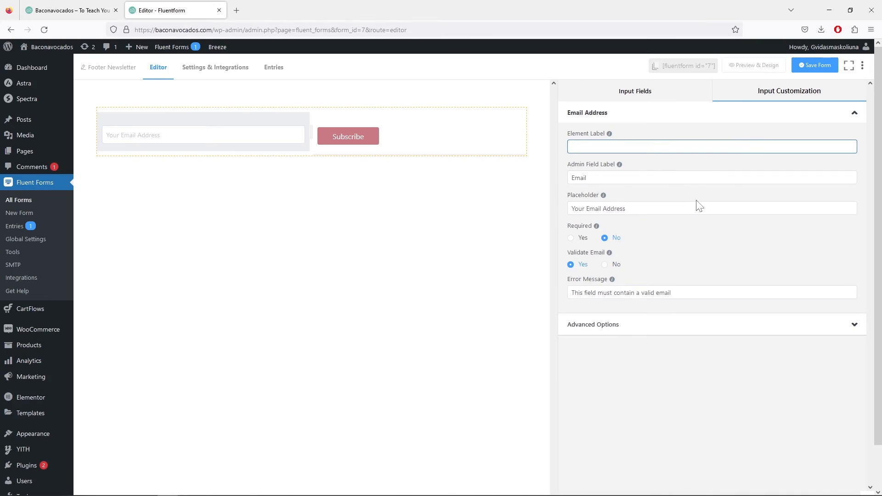
pyautogui.click(810, 66)
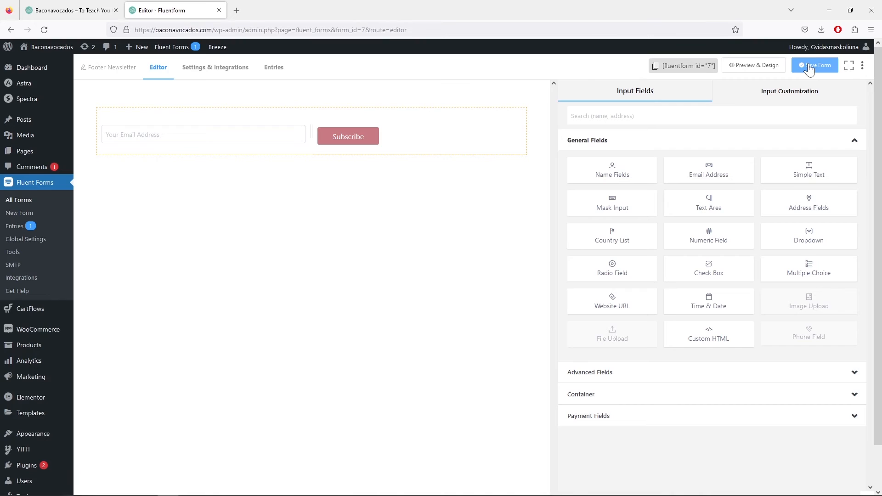
# In footer Widget 3, add a paragraph reading "Join our members club and get the best deals and offers!" and place it above the newsletter form.
pyautogui.click(60, 13)
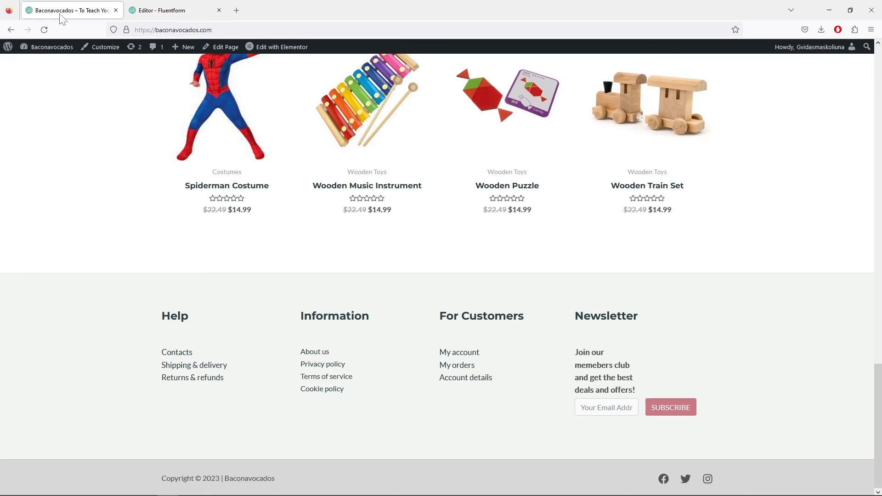
pyautogui.click(100, 49)
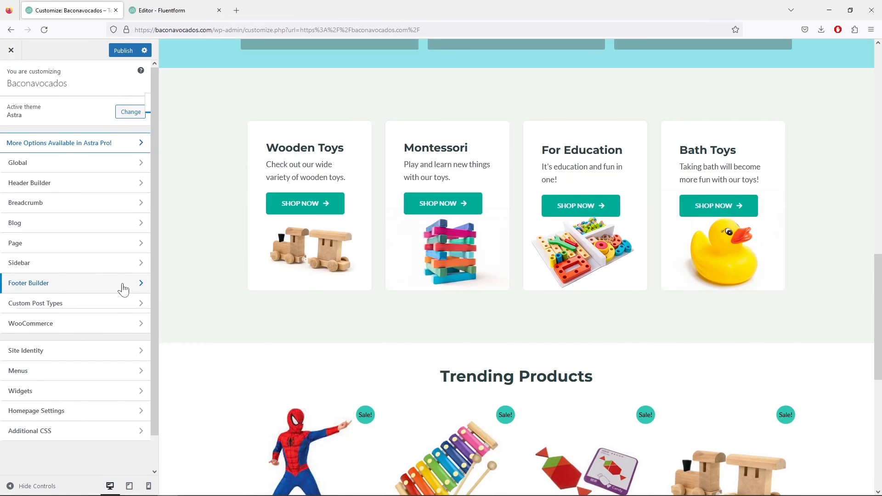
pyautogui.click(123, 290)
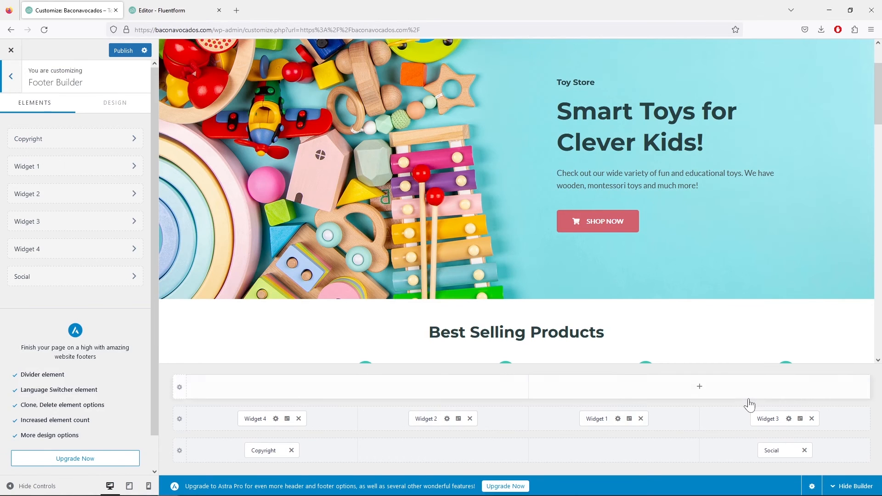
pyautogui.click(775, 421)
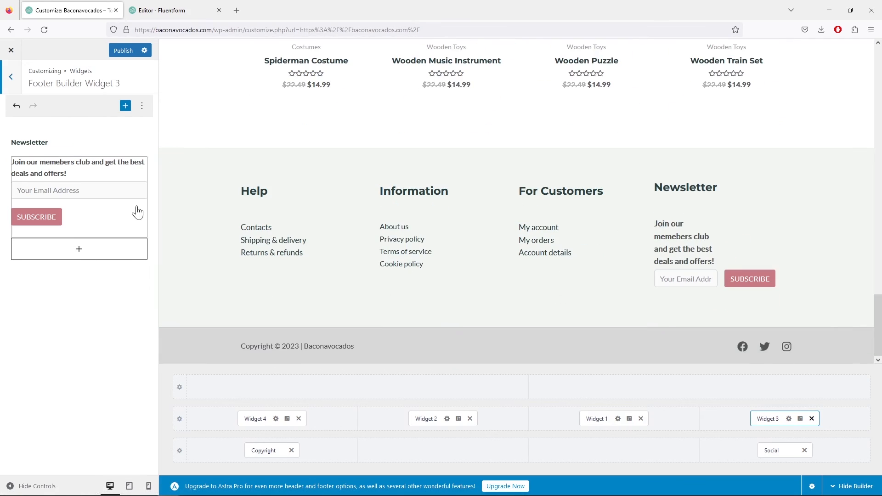
pyautogui.click(82, 253)
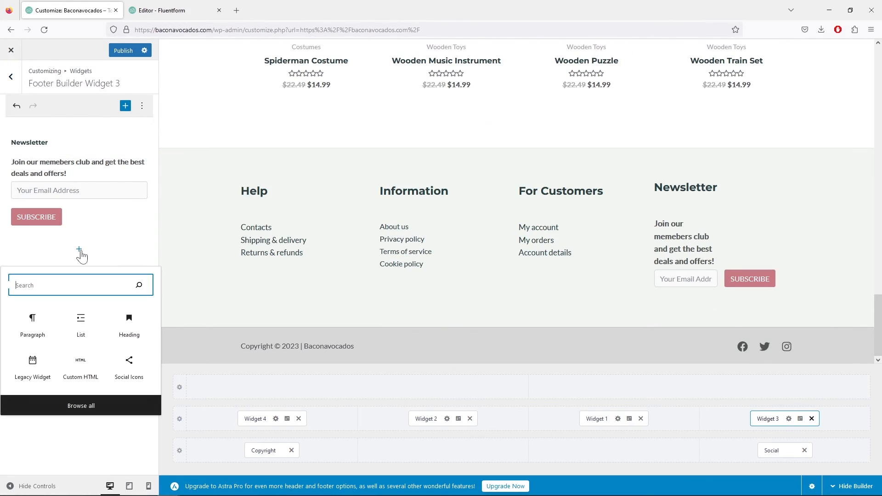
pyautogui.click(37, 328)
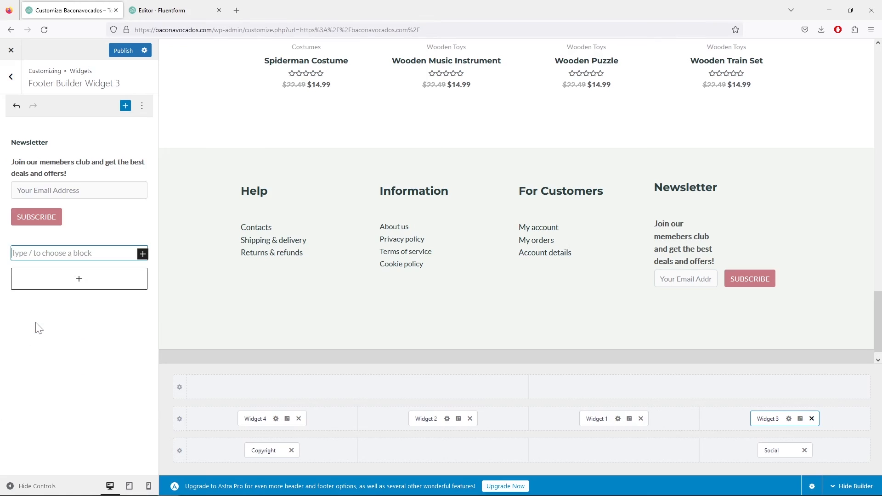
pyautogui.rightClick(48, 253)
pyautogui.click(41, 298)
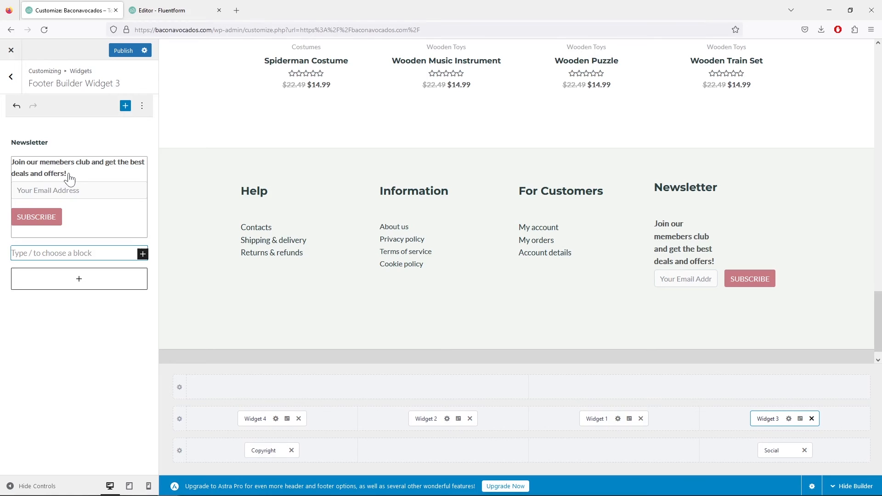
pyautogui.click(30, 169)
pyautogui.click(66, 276)
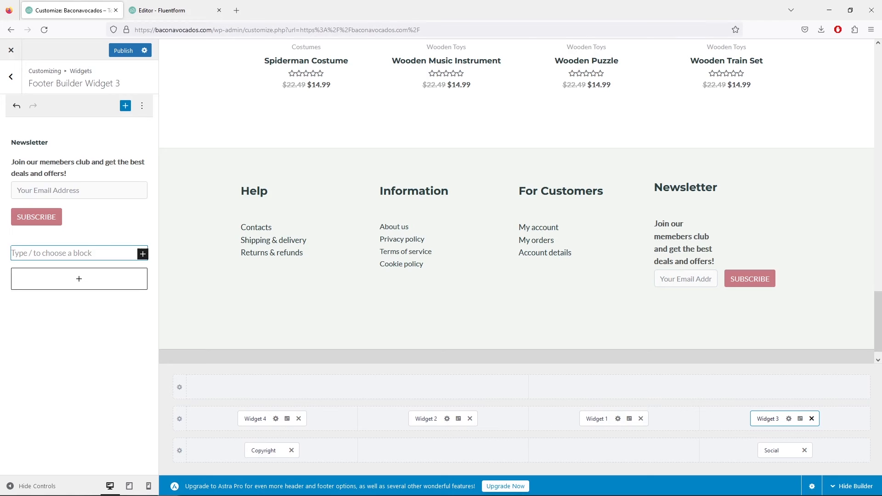
pyautogui.hotkey('ctrl', 'v')
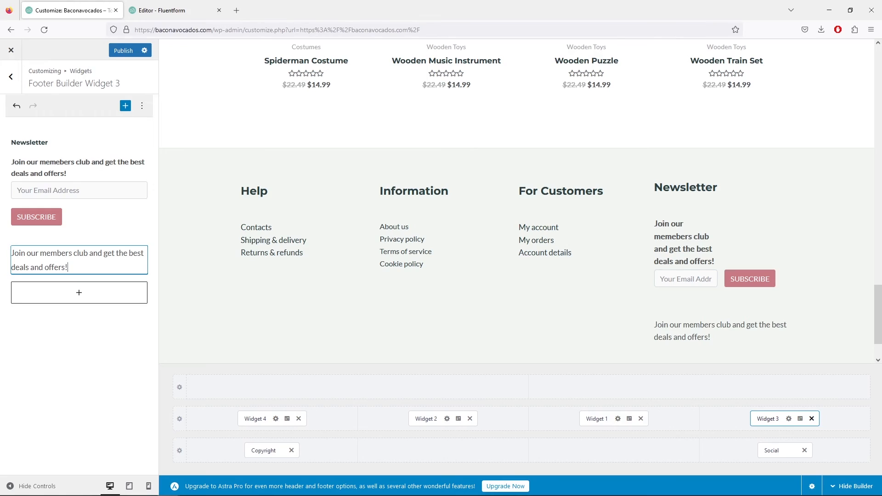
pyautogui.click(50, 232)
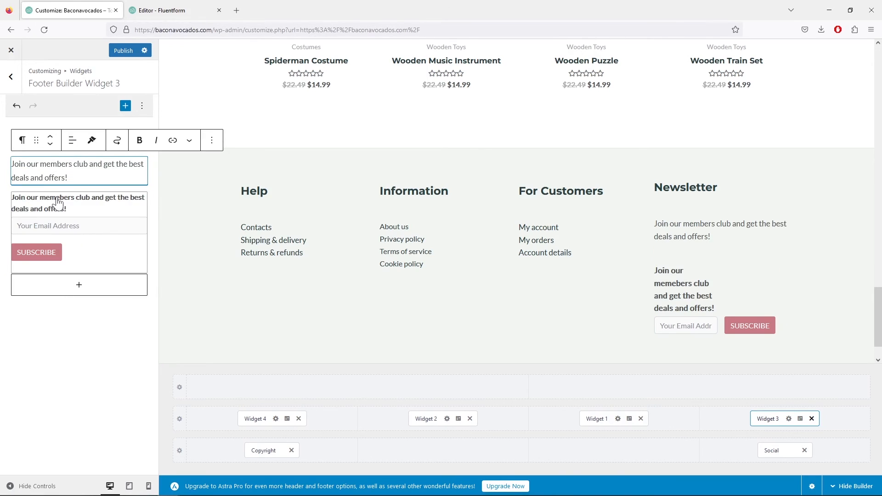
# Reselect Footer Newsletter (7) as the form in the Newsletter column's Fluent Forms widget and publish the changes.
pyautogui.click(71, 228)
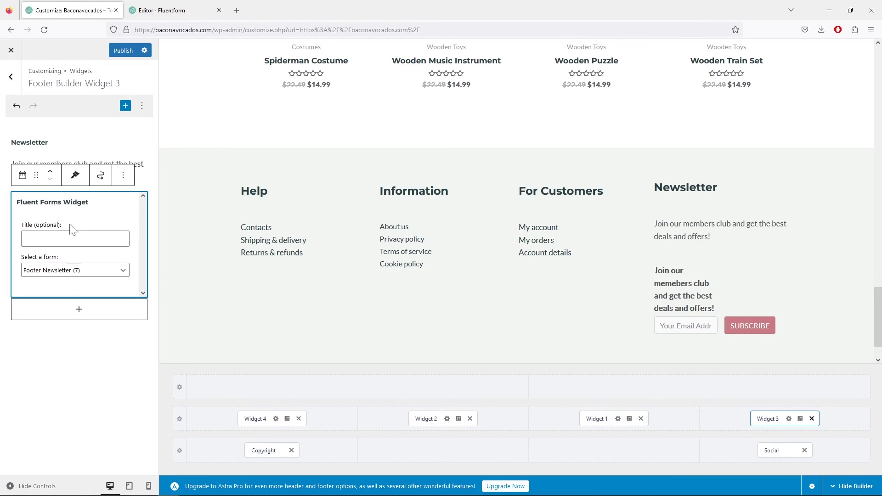
pyautogui.click(105, 271)
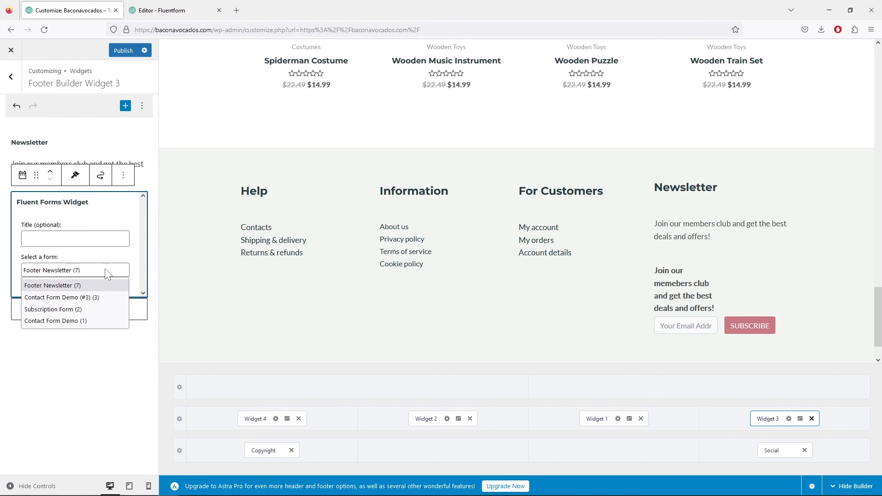
pyautogui.click(66, 289)
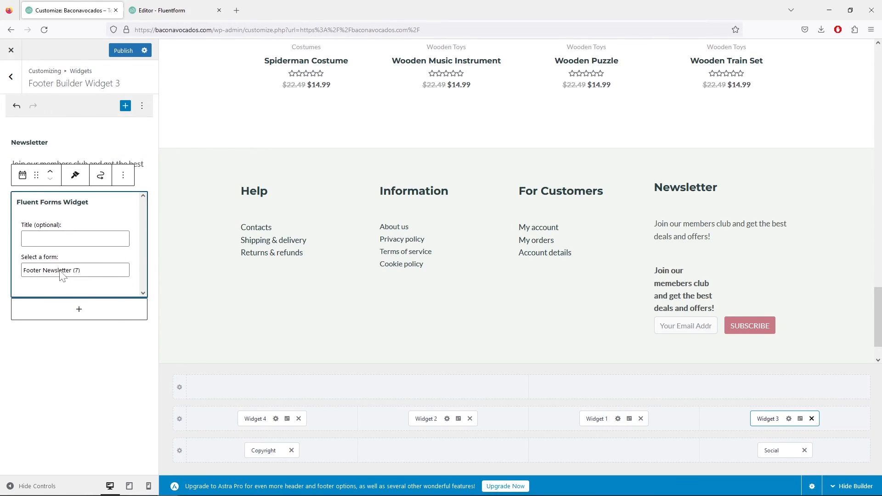
pyautogui.click(73, 356)
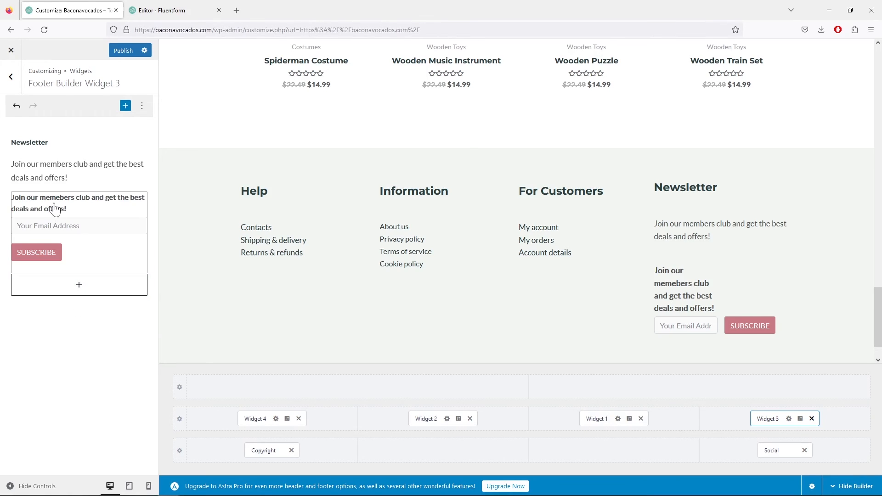
pyautogui.click(124, 50)
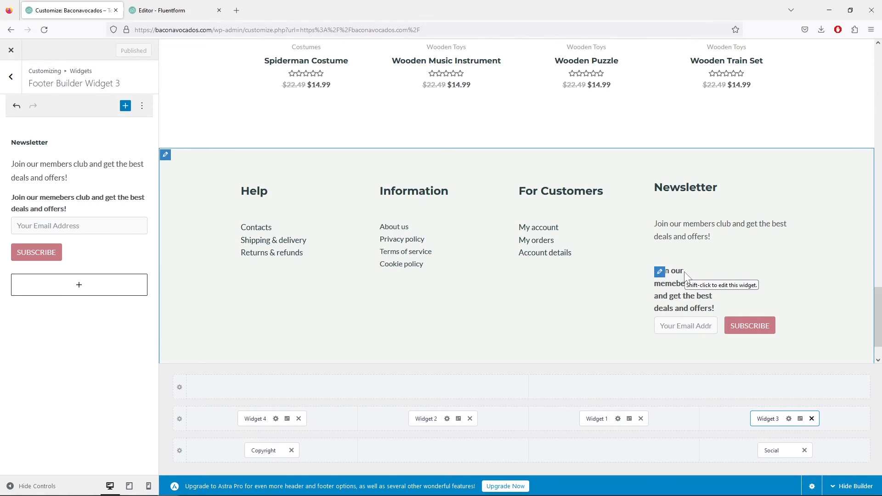
# Leave the footer settings, reload the live homepage and check the Newsletter column in its footer.
pyautogui.click(19, 87)
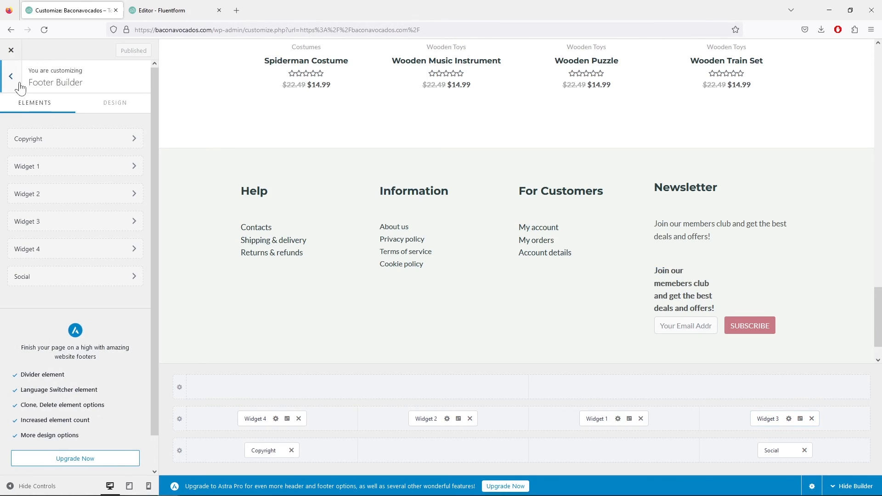
pyautogui.click(18, 88)
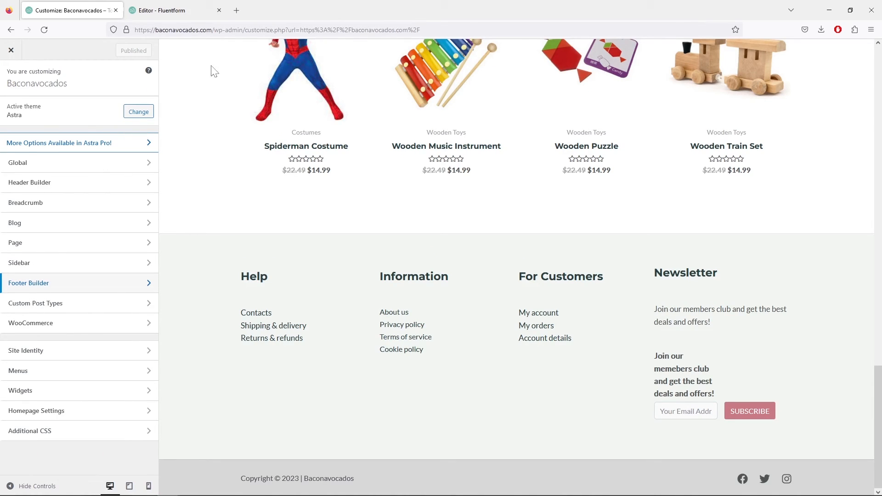
pyautogui.click(170, 10)
pyautogui.moveTo(55, 50)
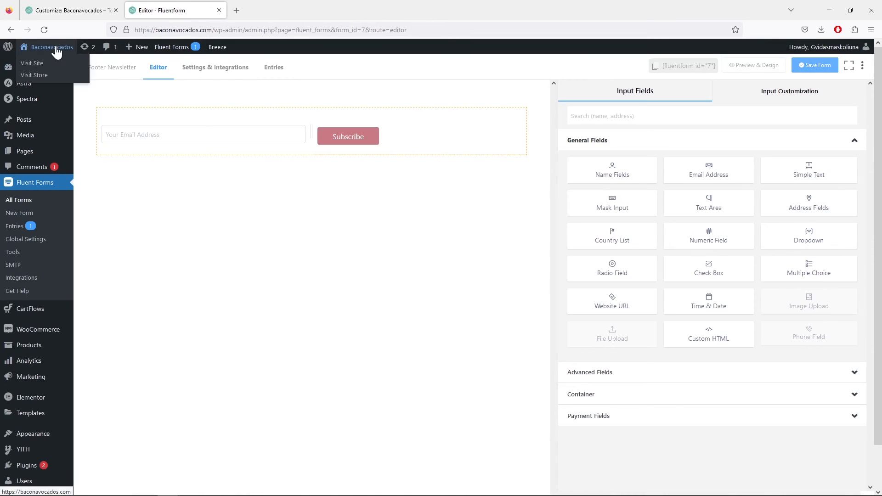
pyautogui.click(39, 68)
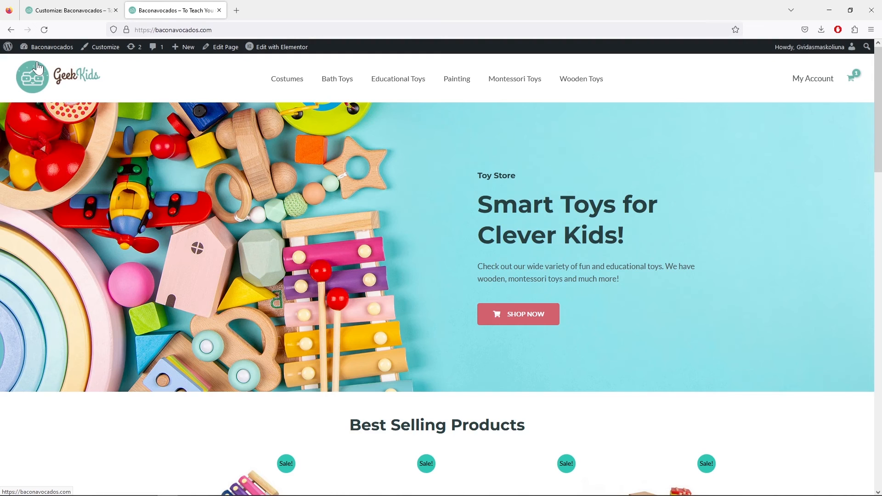
pyautogui.click(45, 30)
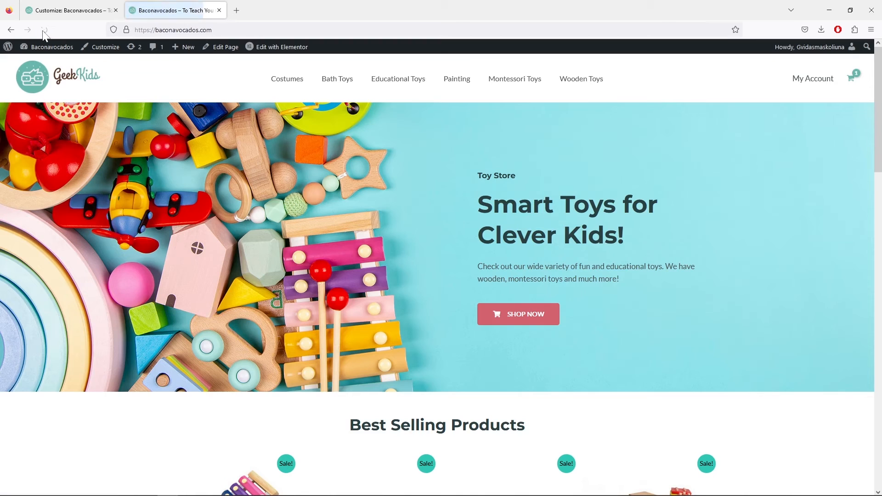
pyautogui.scroll(-6, 442, 224)
pyautogui.scroll(-12, 442, 224)
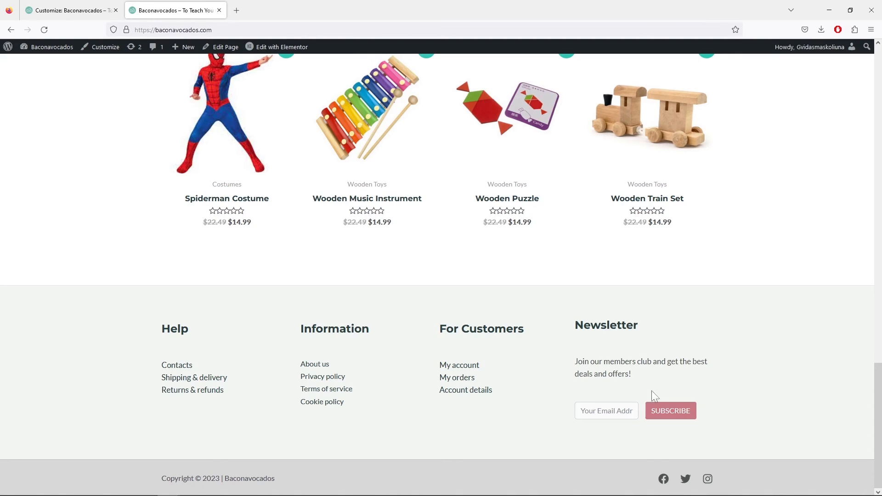
# Submit an e-mail address through the live footer's newsletter form and go to the WordPress dashboard.
pyautogui.click(606, 411)
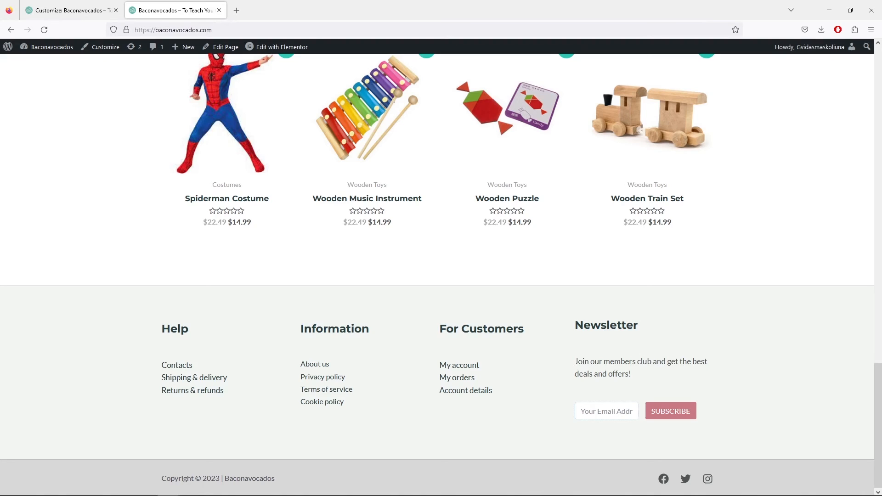
pyautogui.hotkey('ctrl', 'v')
pyautogui.click(674, 412)
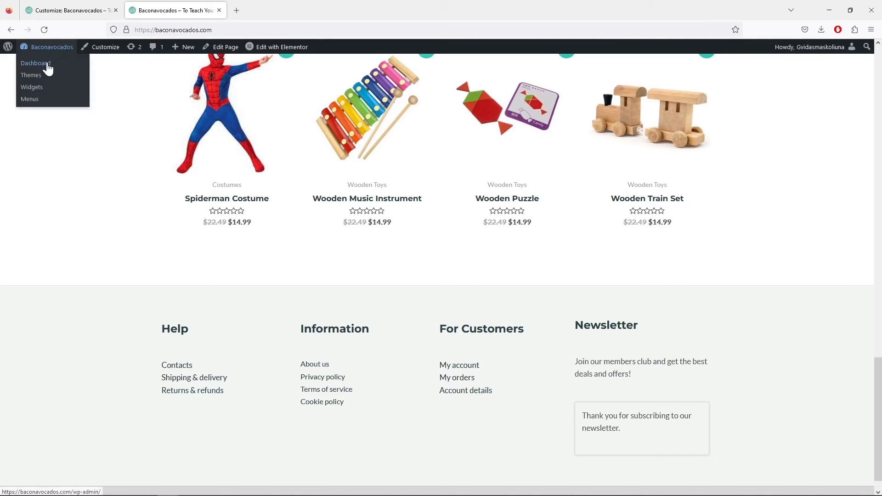
pyautogui.click(48, 66)
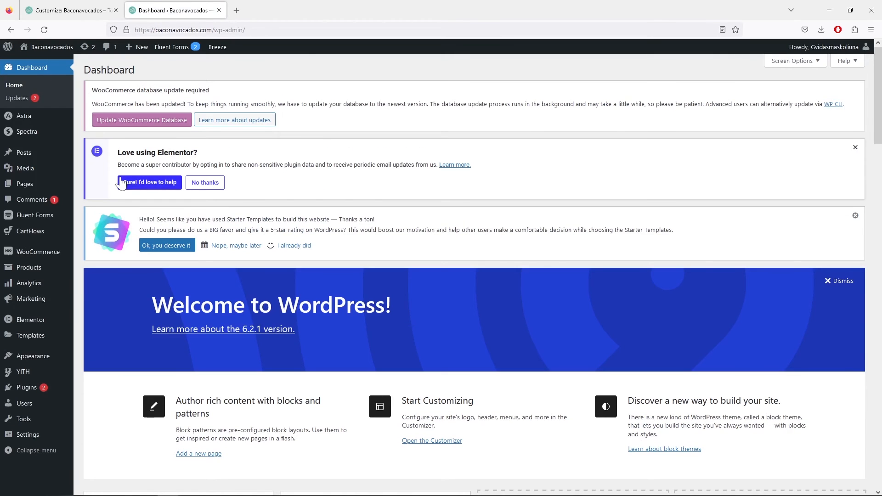
# Open the submitted entries of the Footer Newsletter form in Fluent Forms.
pyautogui.moveTo(20, 215)
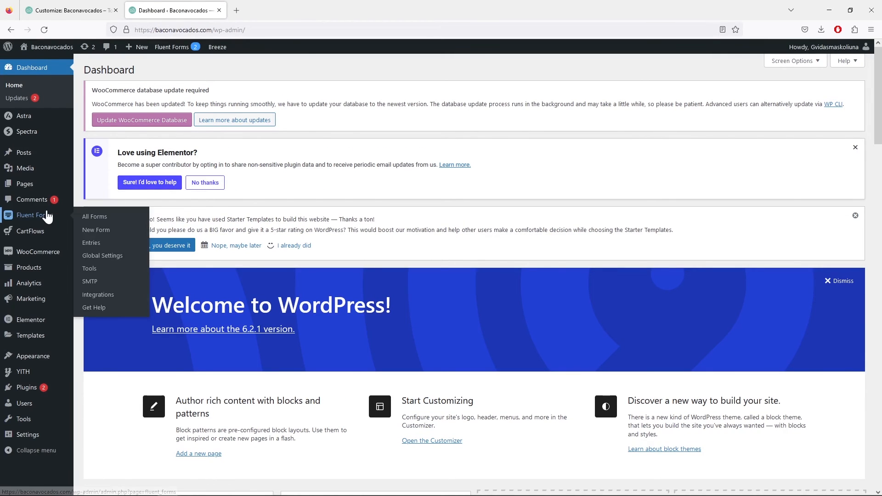
pyautogui.click(95, 221)
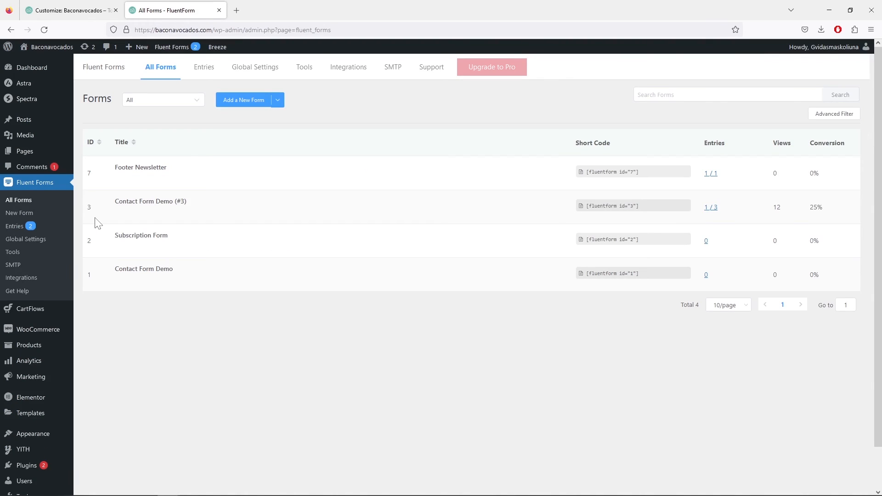
pyautogui.moveTo(327, 205)
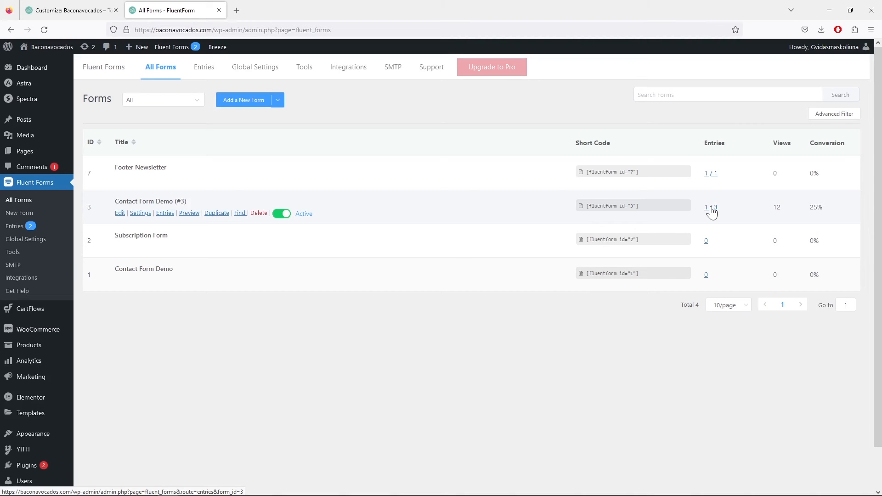
pyautogui.click(711, 174)
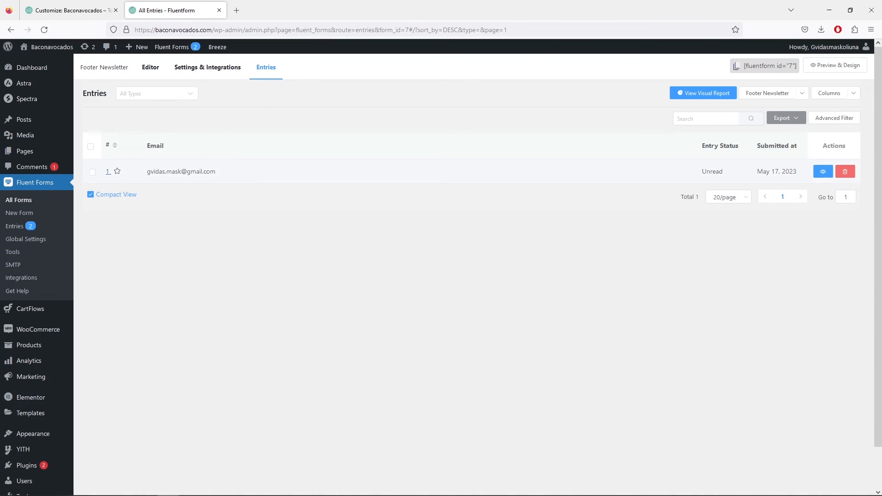
# Select all entries of the Footer Newsletter form, export them as CSV and return to the site customizer.
pyautogui.click(91, 147)
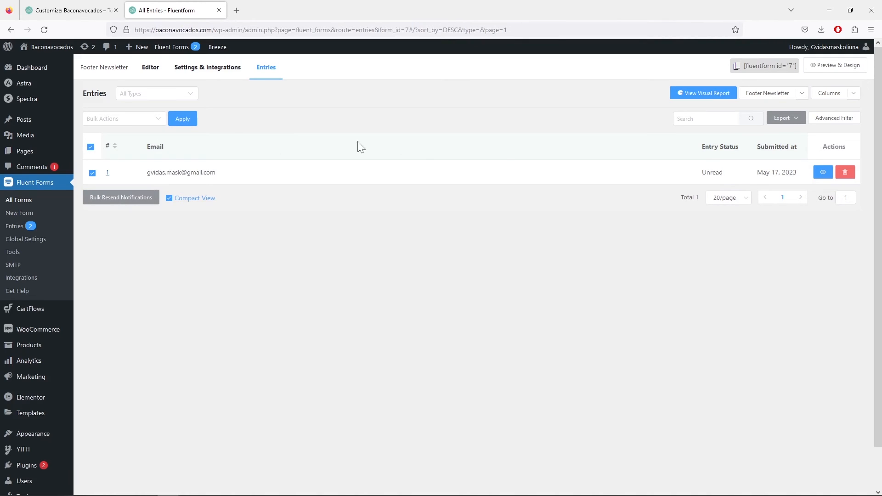
pyautogui.click(796, 118)
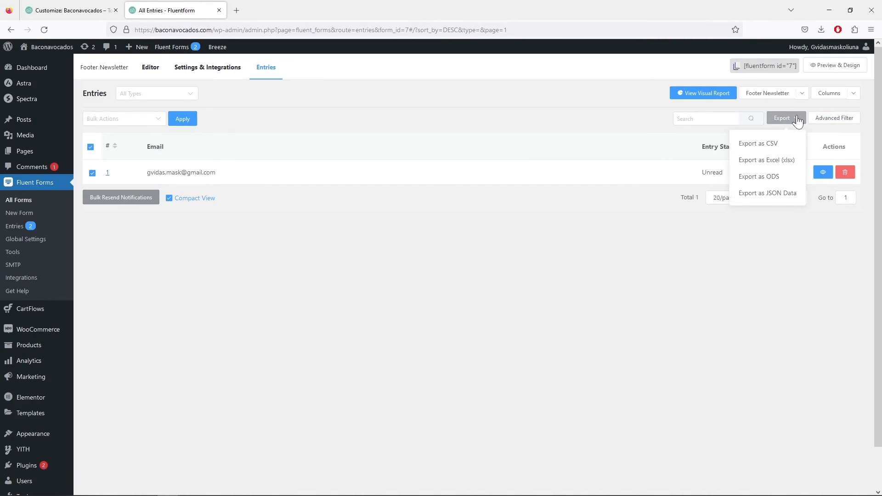
pyautogui.click(777, 146)
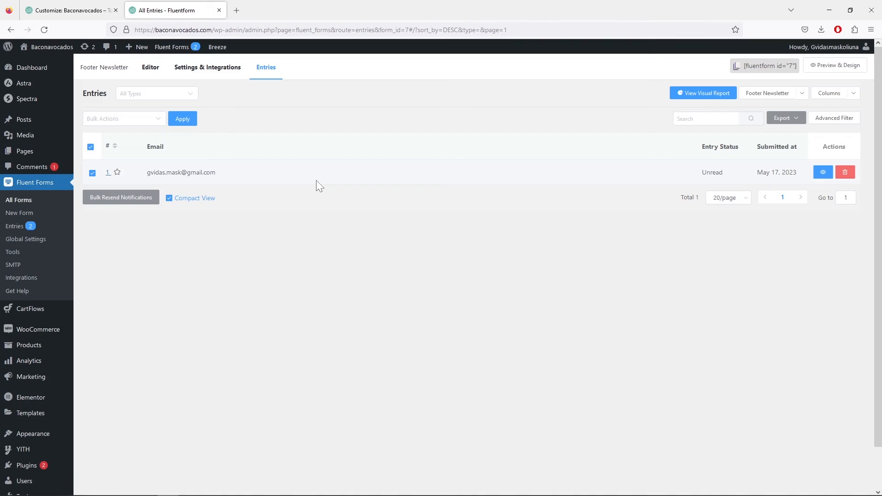
pyautogui.click(220, 10)
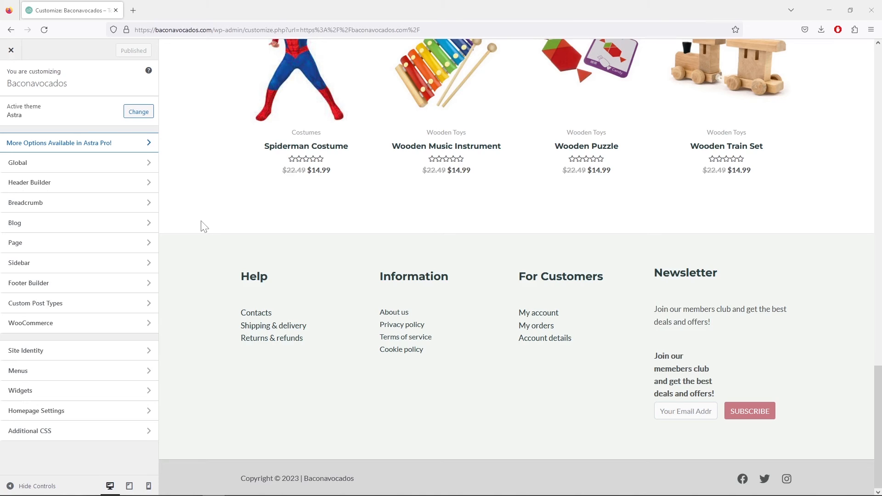
# Add a Search element to the primary header and place it directly before the Account element.
pyautogui.scroll(20, 204, 226)
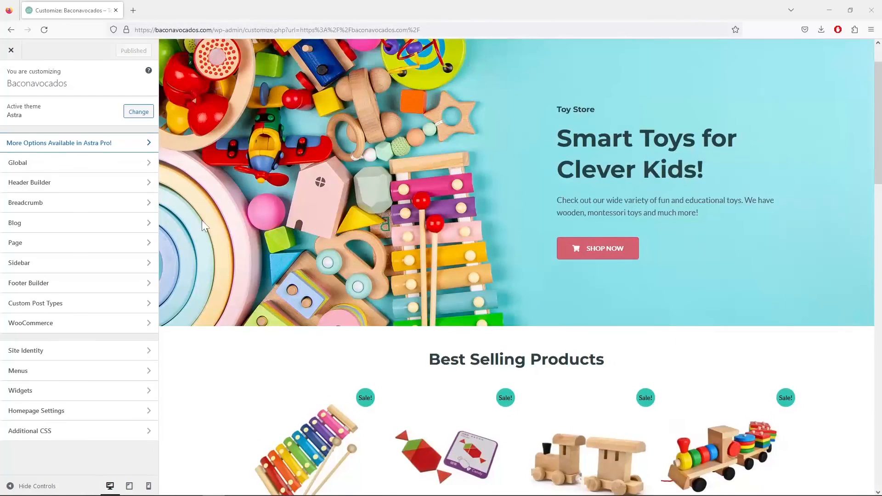
pyautogui.scroll(2, 203, 219)
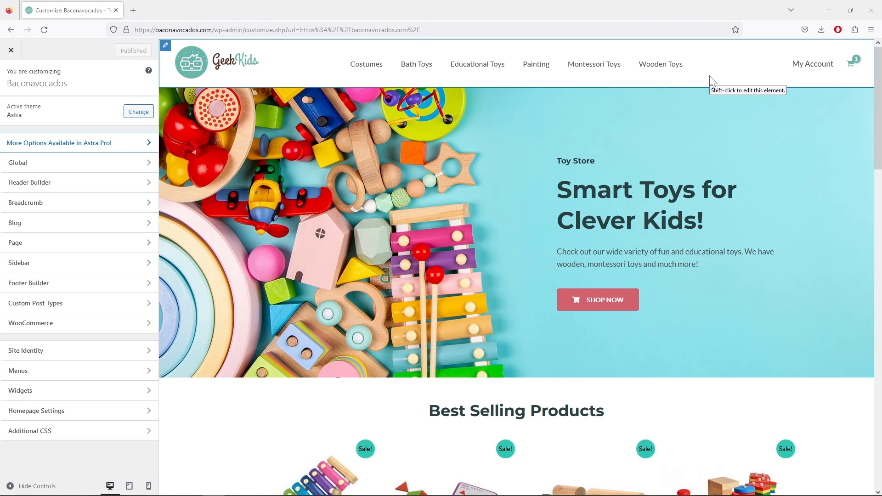
pyautogui.click(165, 47)
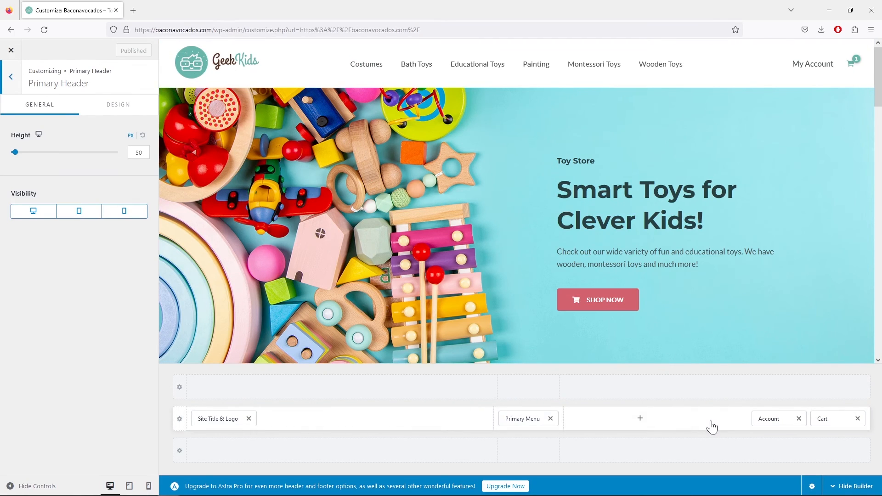
pyautogui.click(641, 419)
pyautogui.click(641, 340)
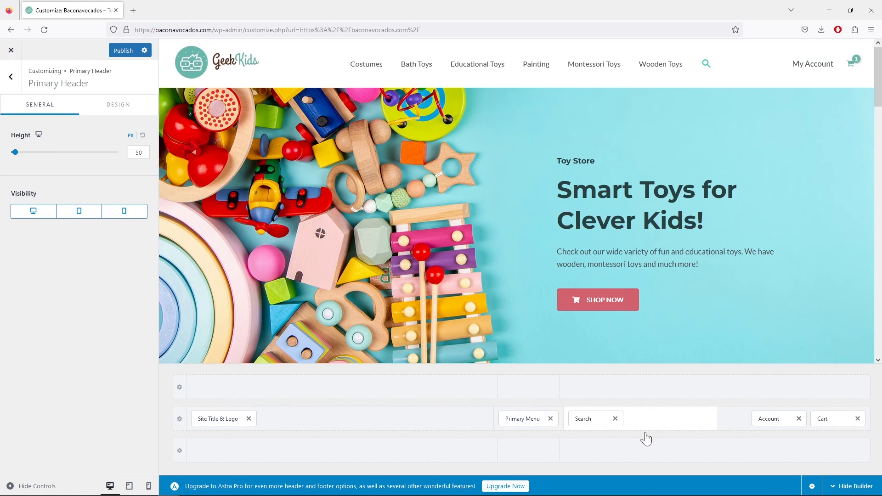
pyautogui.moveTo(594, 419); pyautogui.dragTo(724, 419)
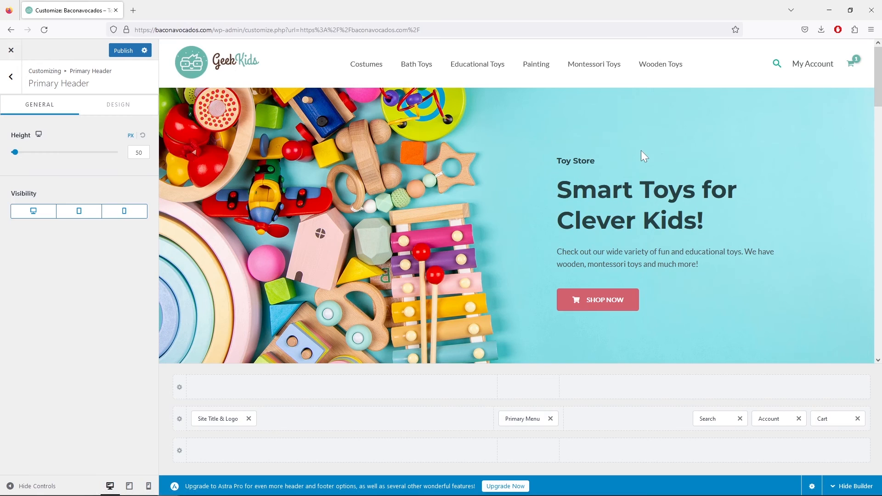
# Try the dark color 284040 as the primary header's background and reset it.
pyautogui.click(123, 111)
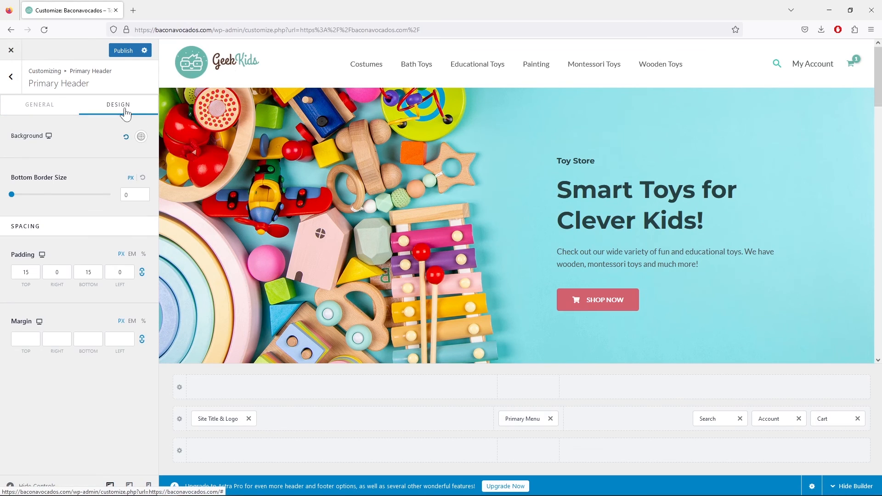
pyautogui.click(141, 136)
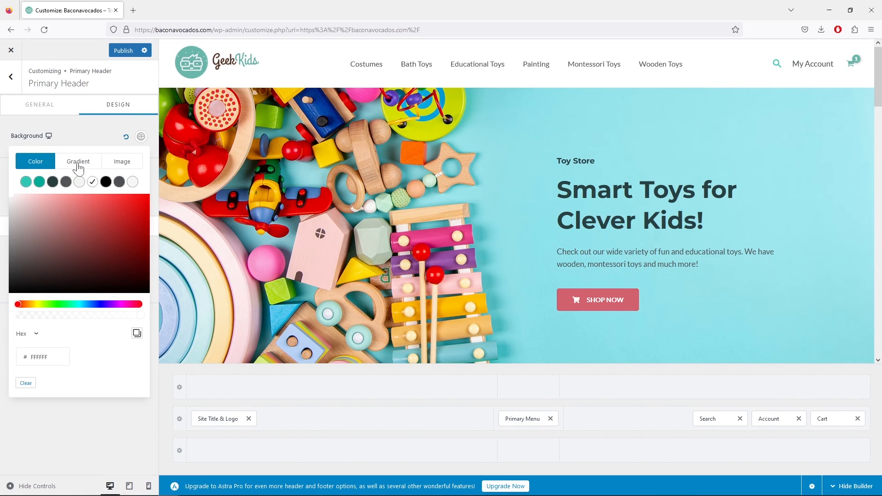
pyautogui.click(52, 182)
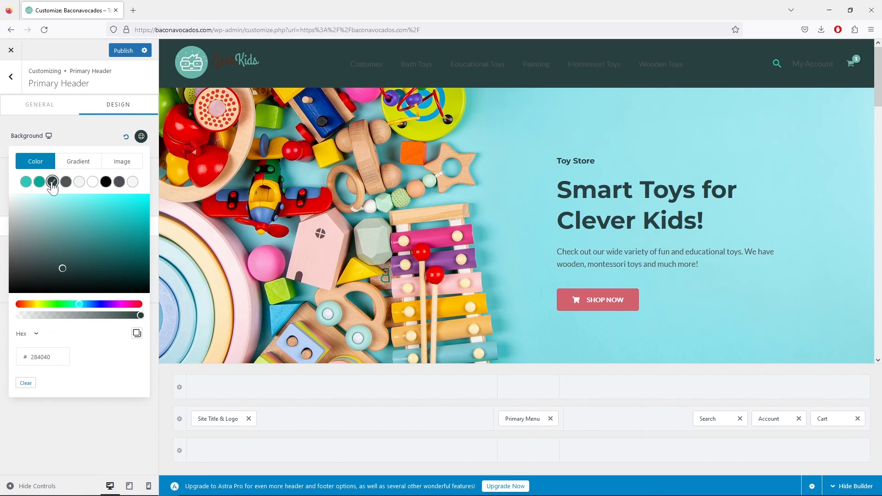
pyautogui.click(125, 137)
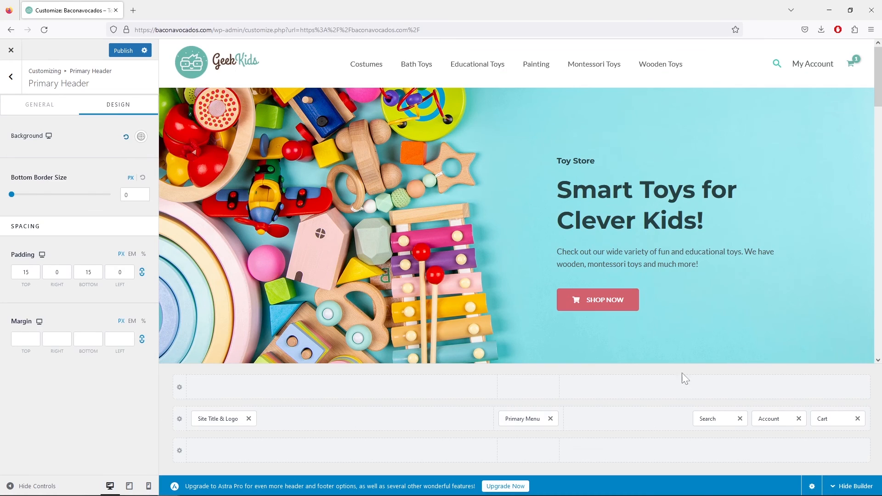
# Set the header Search element's icon color to 69B7AD.
pyautogui.click(723, 420)
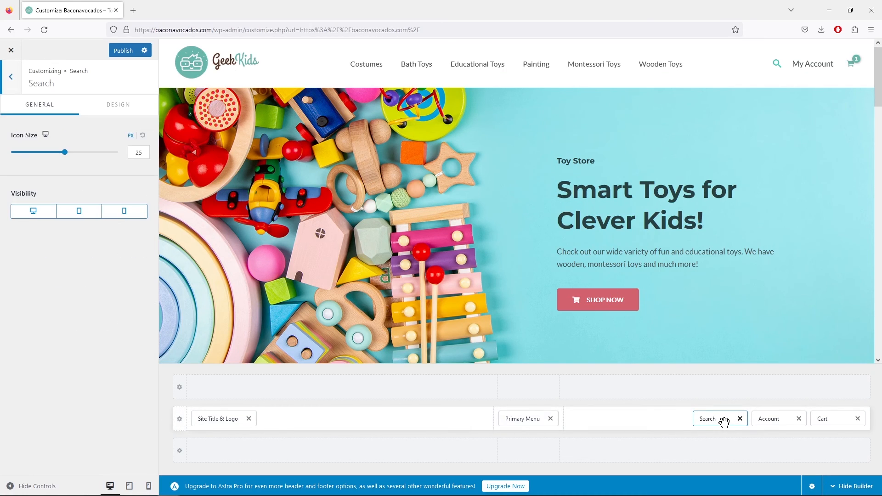
pyautogui.click(112, 109)
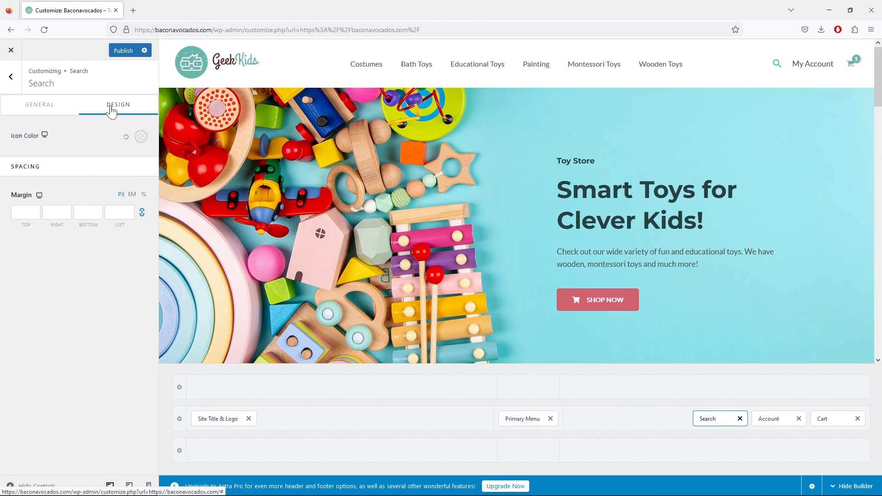
pyautogui.click(140, 137)
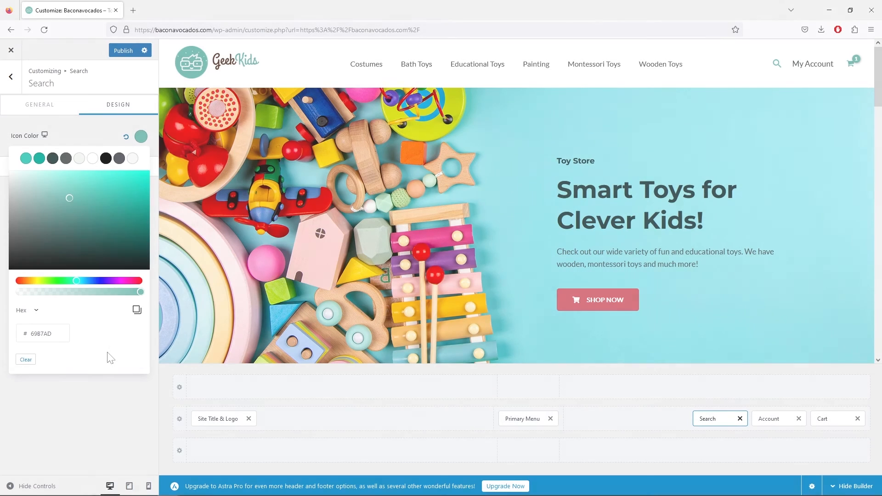
pyautogui.click(105, 418)
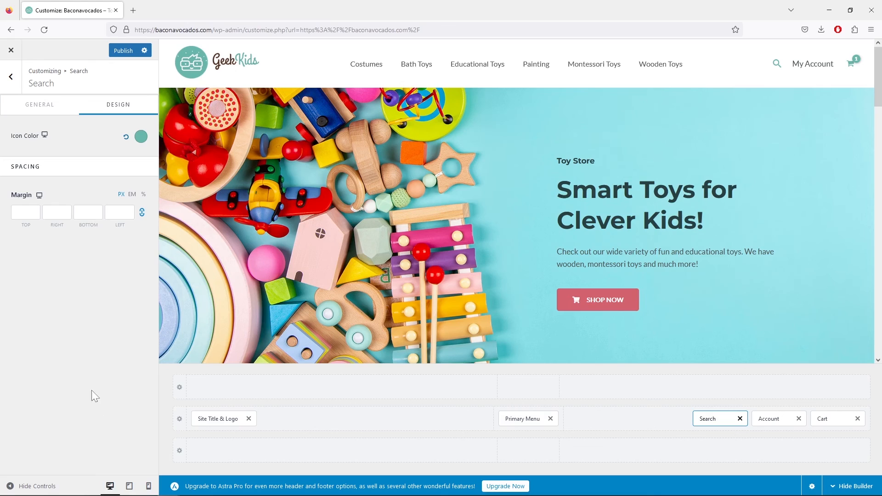
# Publish the header changes, leave the customizer and test opening the search field on the live homepage.
pyautogui.click(123, 50)
pyautogui.click(11, 50)
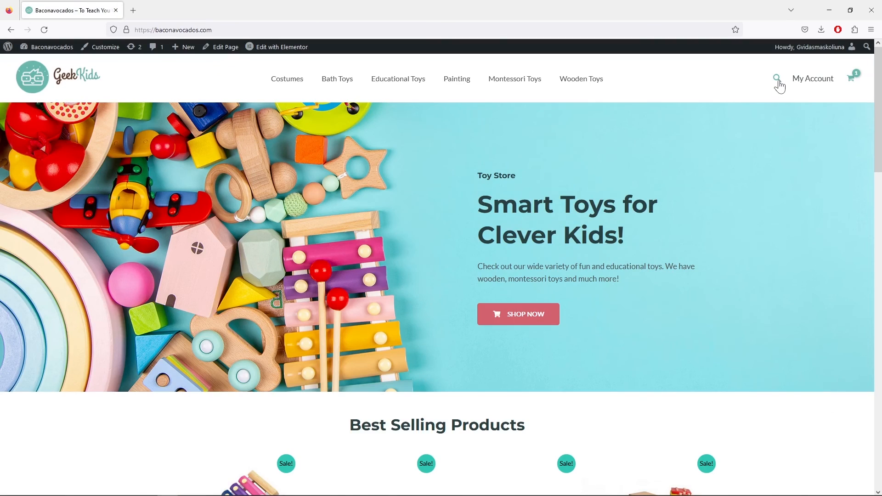
pyautogui.click(778, 83)
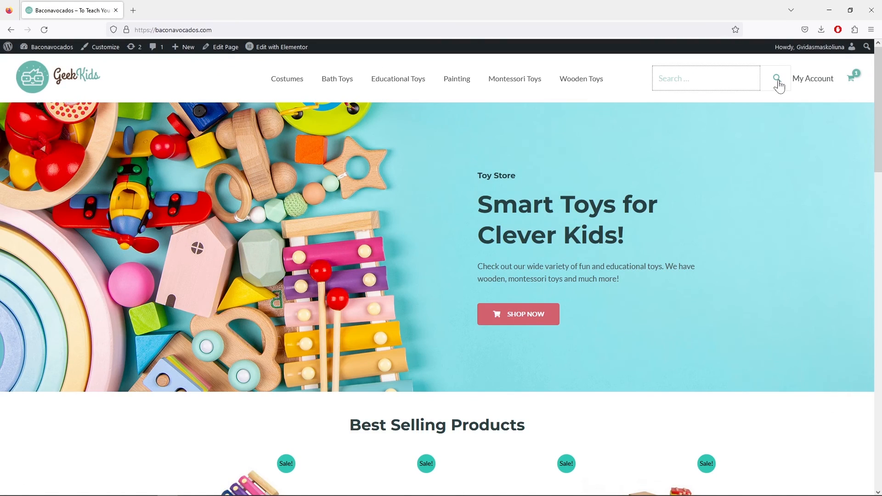
pyautogui.click(779, 85)
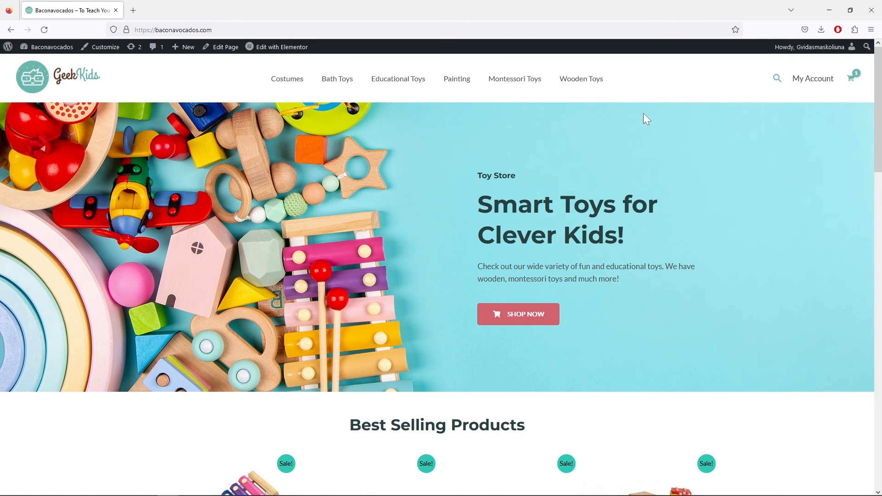
# In WooCommerce's Accounts & Privacy settings, allow customers to log into an existing account and create an account during checkout, and save.
pyautogui.moveTo(44, 49)
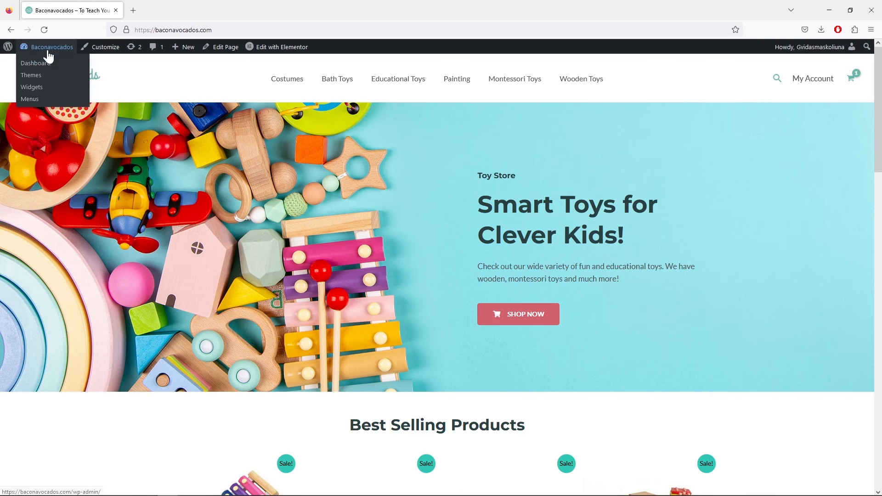
pyautogui.click(39, 68)
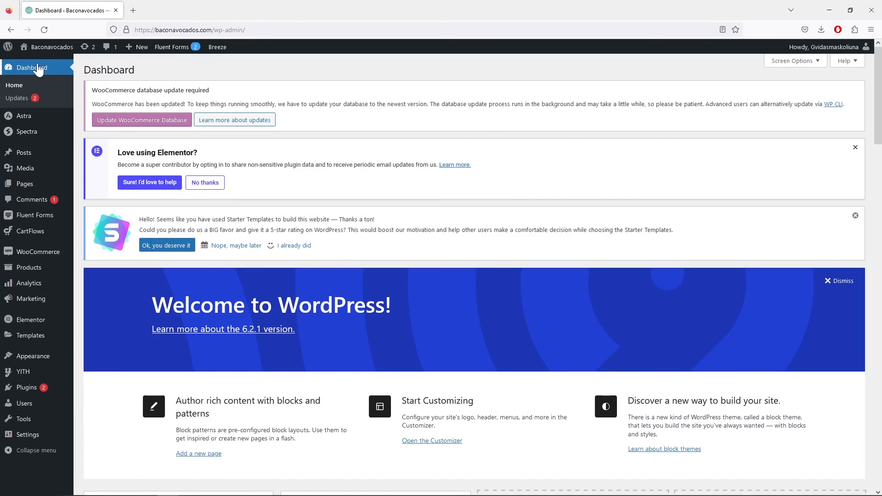
pyautogui.moveTo(56, 255)
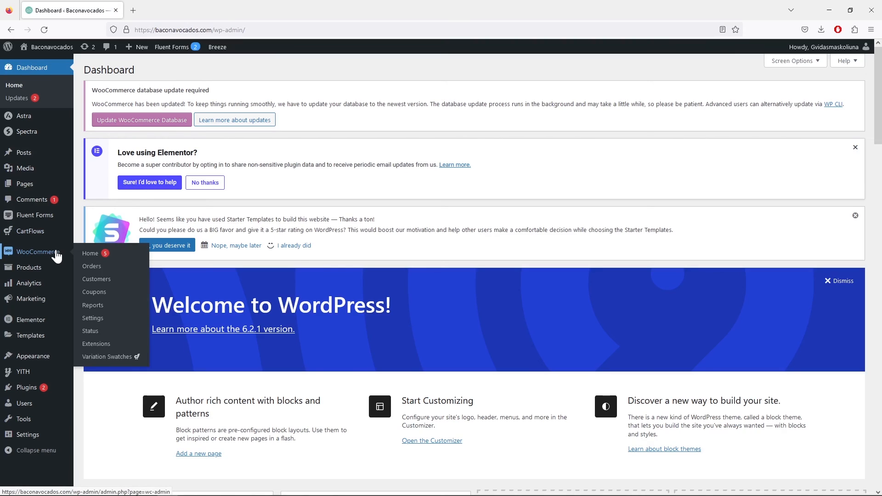
pyautogui.click(98, 321)
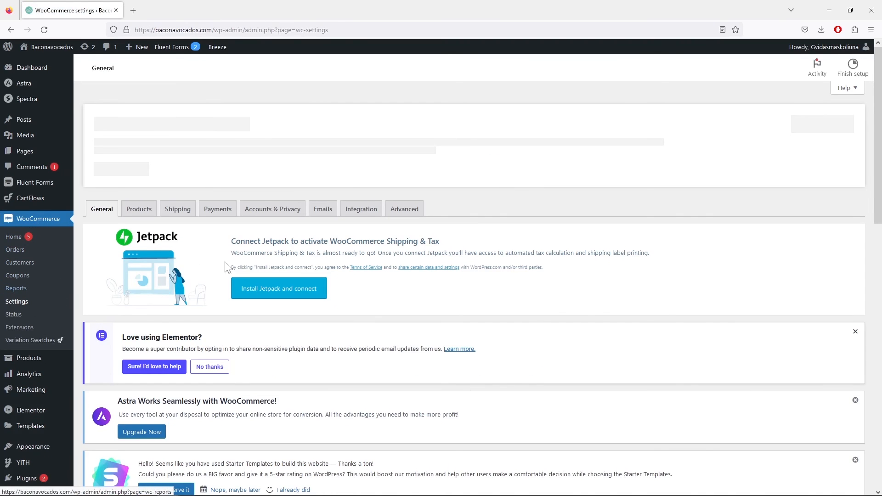
pyautogui.click(275, 206)
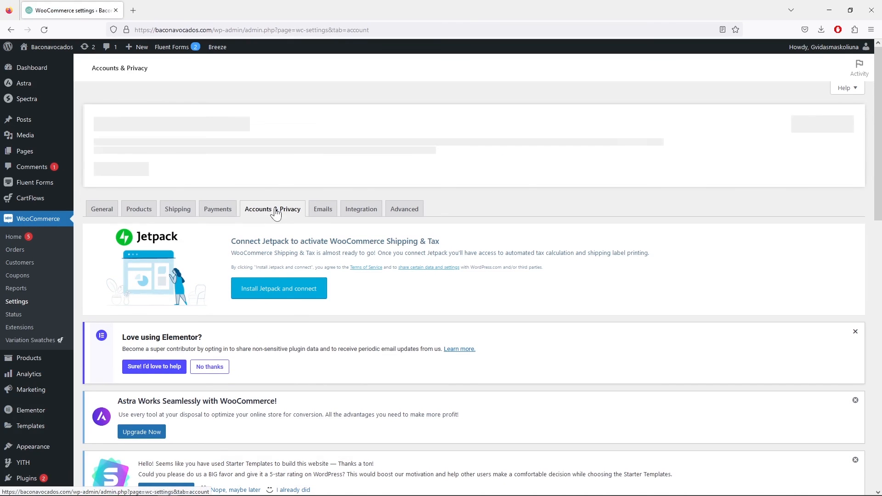
pyautogui.scroll(-4, 278, 214)
pyautogui.scroll(-3, 278, 213)
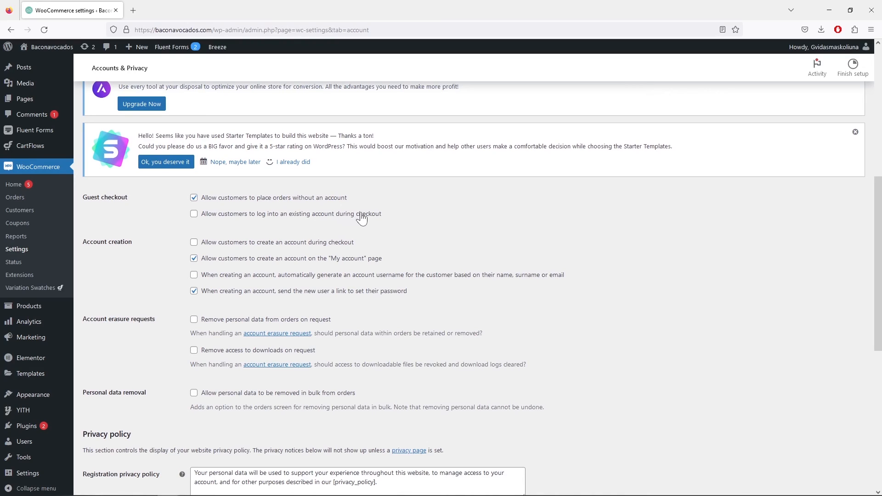
pyautogui.click(193, 215)
pyautogui.click(194, 243)
pyautogui.scroll(-7, 270, 268)
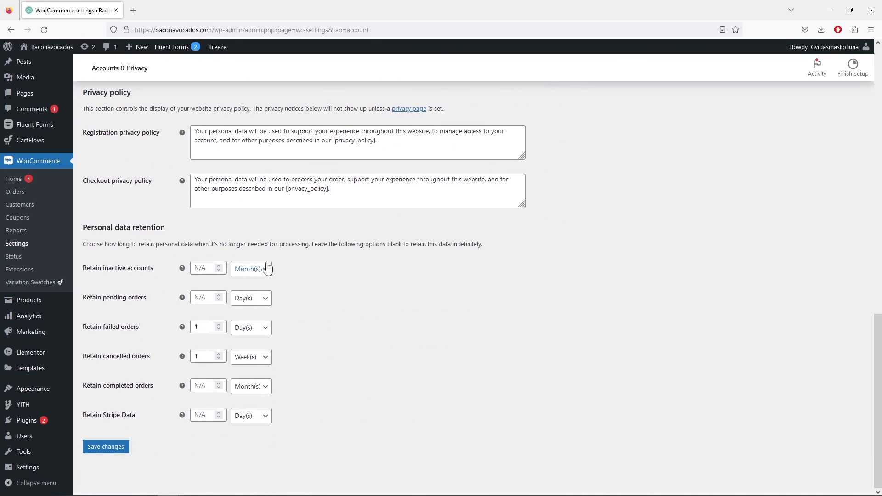
pyautogui.click(107, 448)
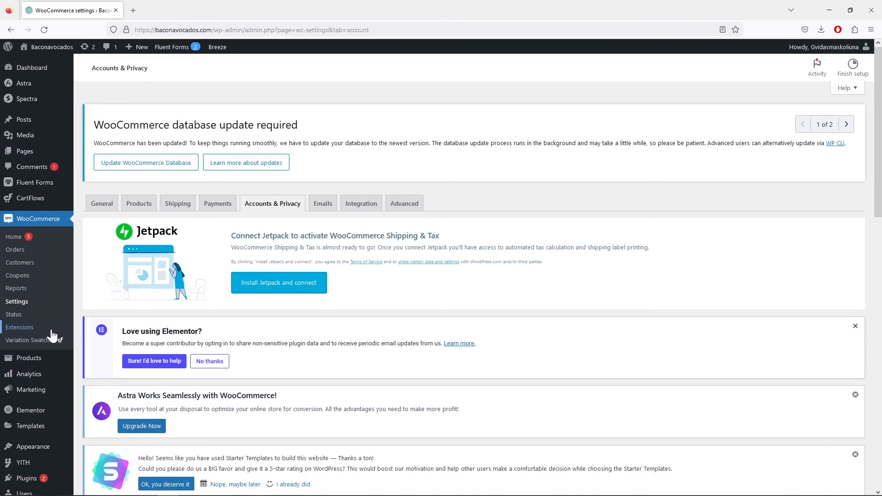
# Open the list of installed plugins and deactivate the CartFlows plugin.
pyautogui.scroll(-4, 53, 336)
pyautogui.moveTo(36, 420)
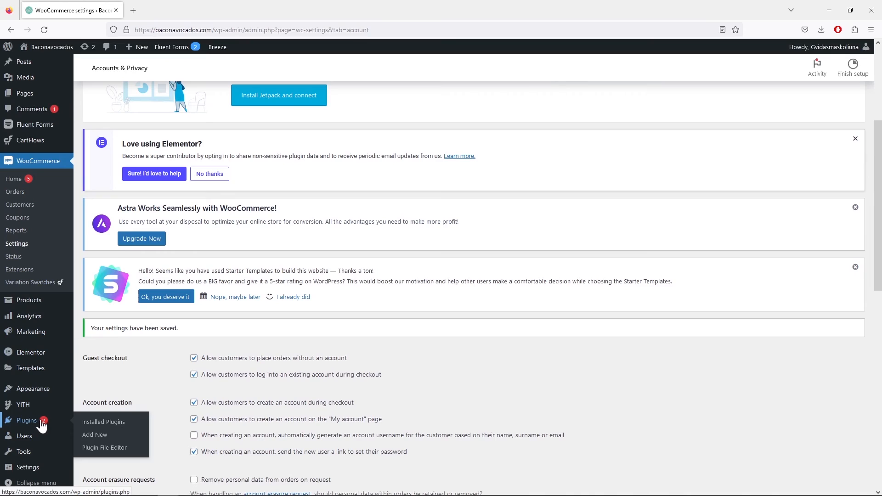
pyautogui.click(102, 423)
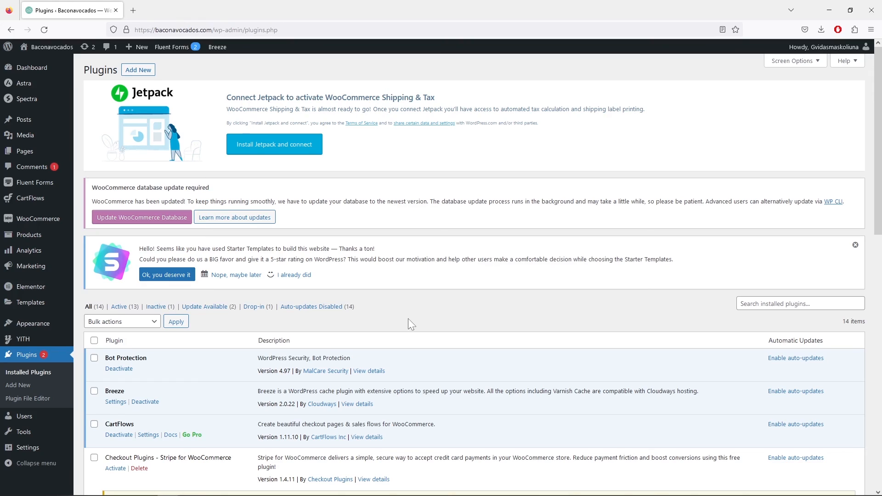
pyautogui.scroll(-2, 408, 319)
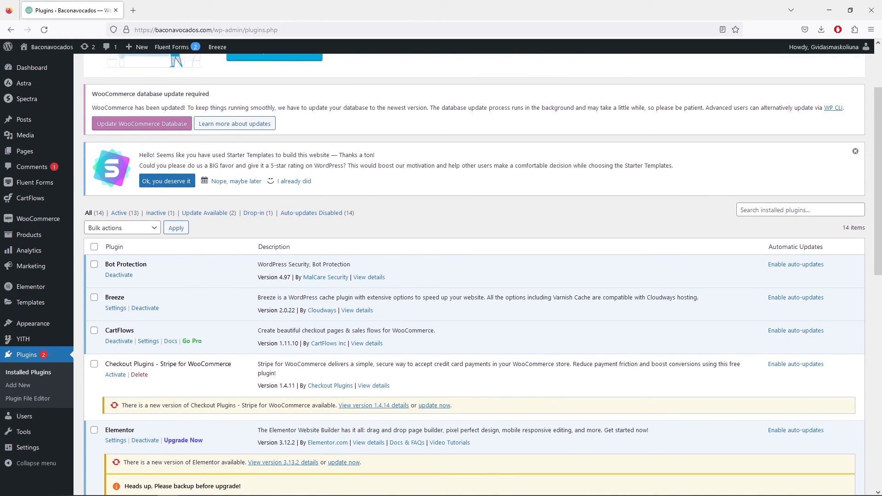
pyautogui.click(118, 343)
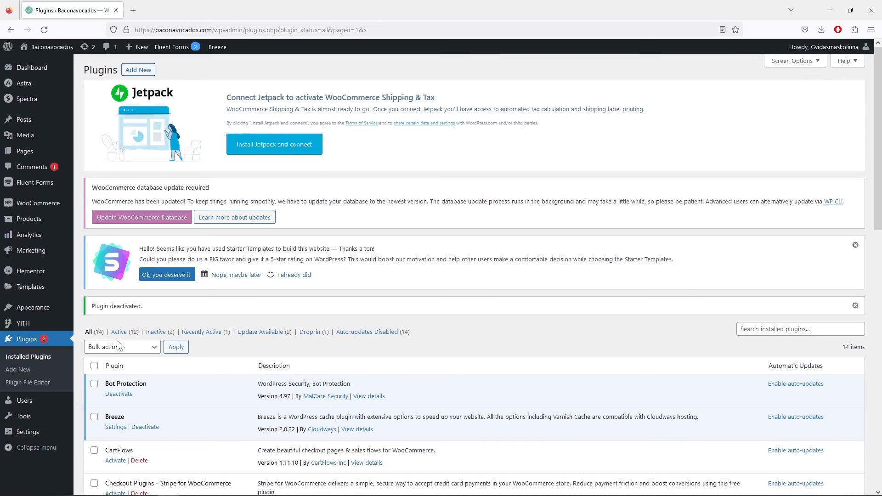
# Look through the installed plugins and deactivate the Spectra plugin.
pyautogui.scroll(-2, 155, 415)
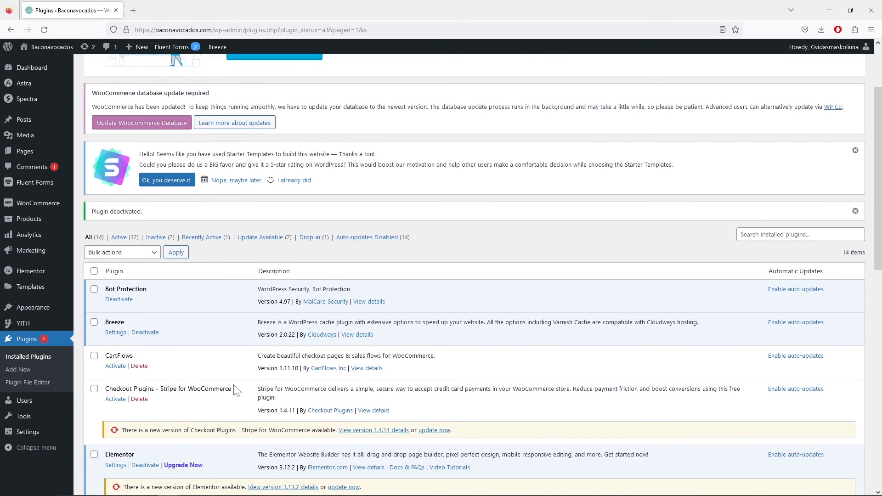
pyautogui.scroll(-3, 235, 391)
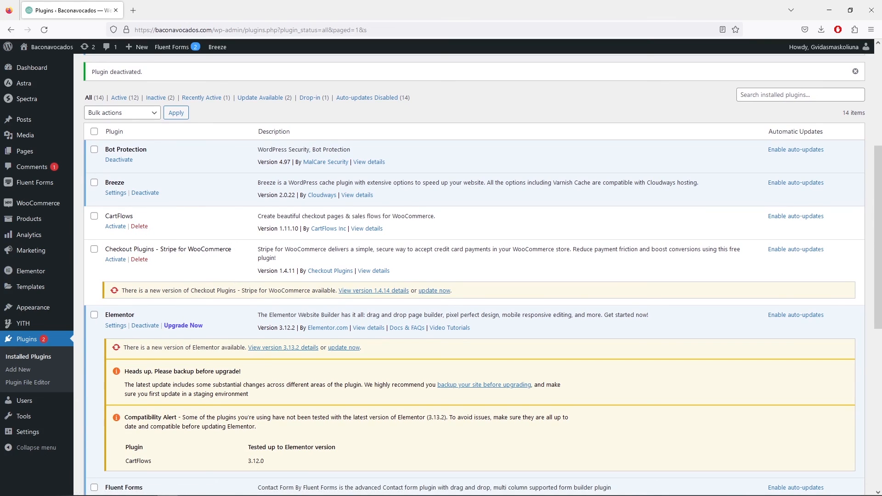
pyautogui.scroll(-3, 255, 261)
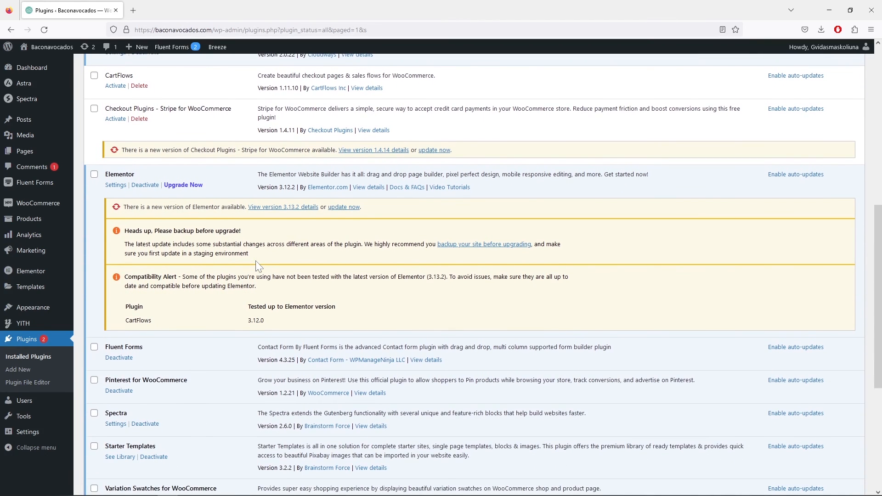
pyautogui.scroll(-3, 255, 261)
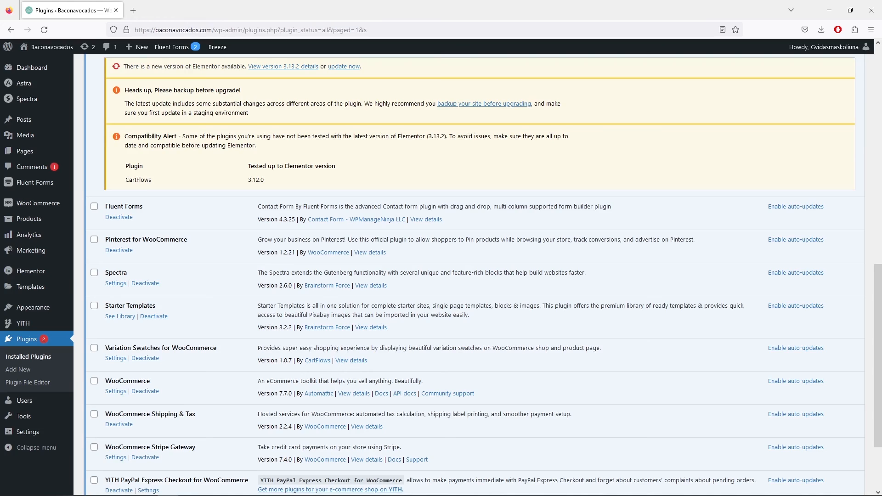
pyautogui.click(146, 284)
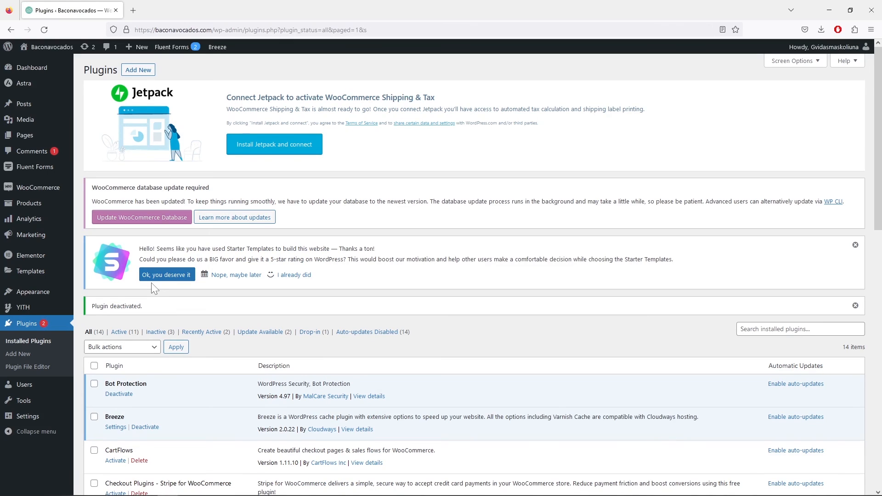
# Deactivate the Variation Swatches for WooCommerce plugin.
pyautogui.scroll(-10, 151, 283)
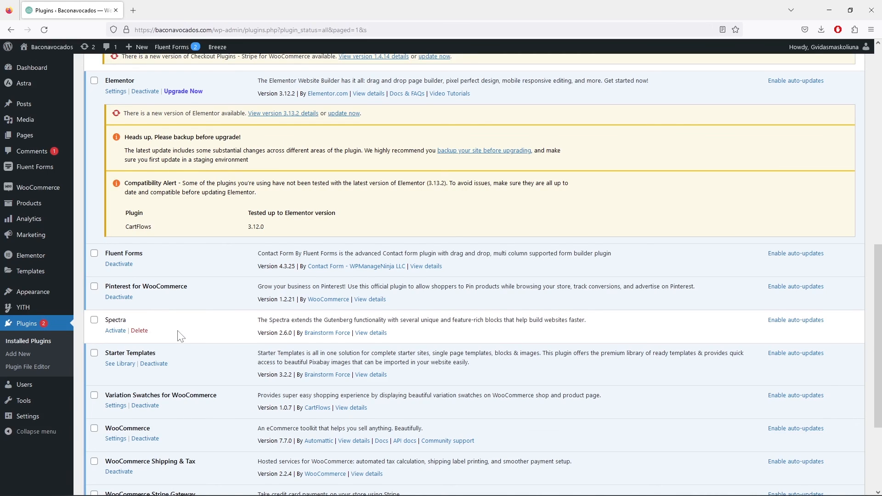
pyautogui.scroll(-2, 180, 337)
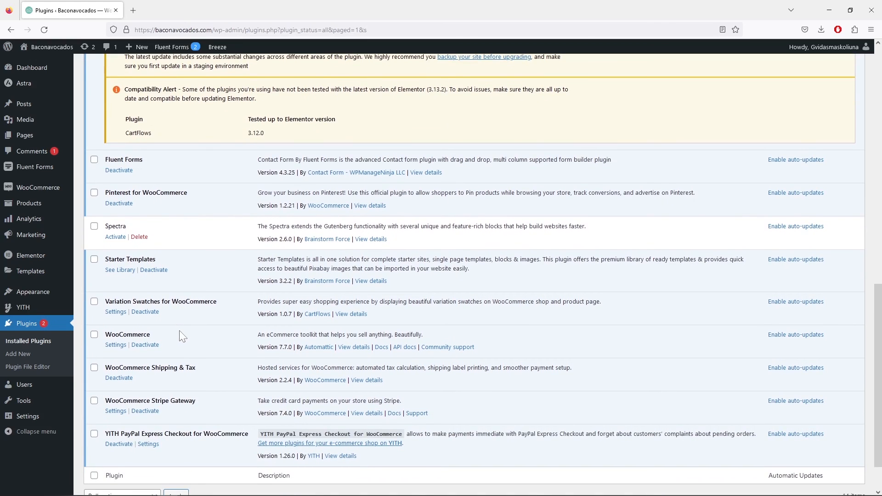
pyautogui.click(146, 312)
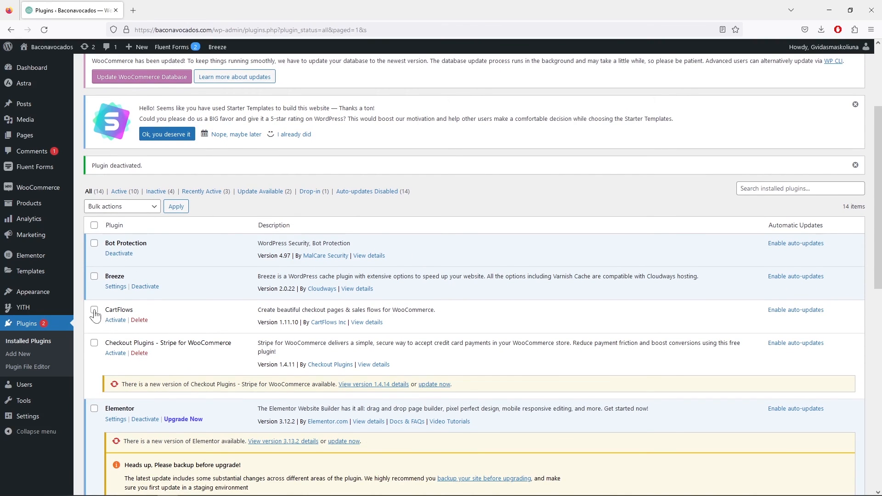
# Bulk delete the inactive plugins CartFlows, Checkout Plugins - Stripe for WooCommerce, Spectra and Variation Swatches for WooCommerce, confirming the deletion.
pyautogui.click(95, 311)
pyautogui.click(94, 343)
pyautogui.scroll(-9, 205, 367)
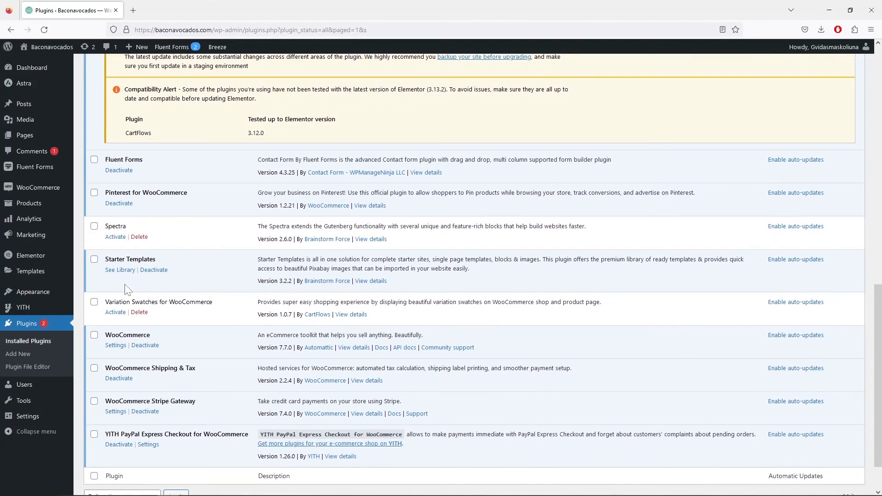
pyautogui.click(94, 226)
pyautogui.click(94, 302)
pyautogui.scroll(15, 134, 300)
pyautogui.click(135, 300)
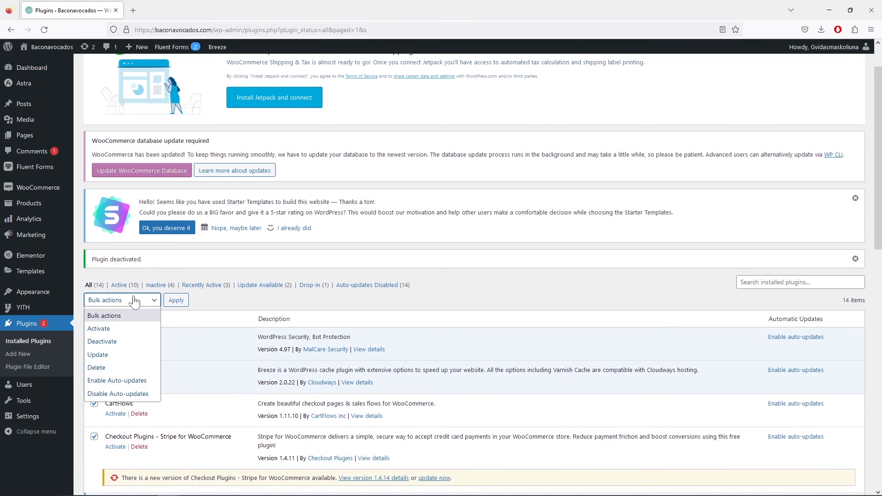
pyautogui.click(116, 368)
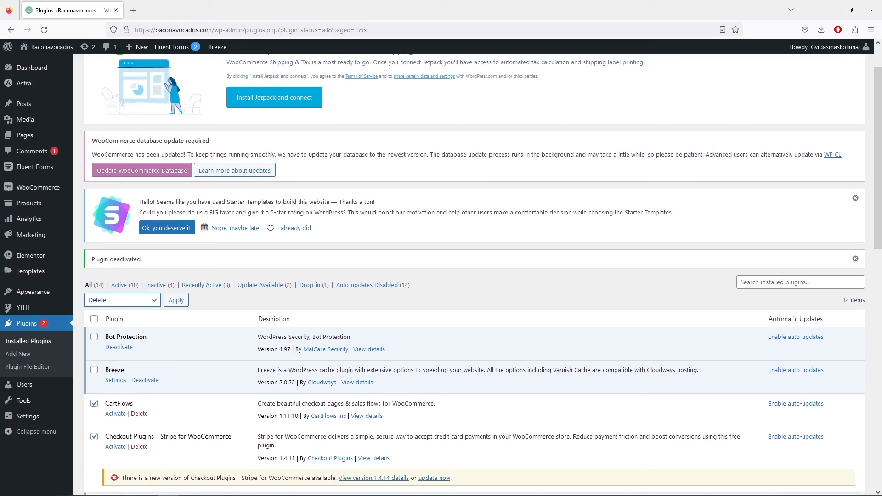
pyautogui.click(176, 301)
pyautogui.click(482, 282)
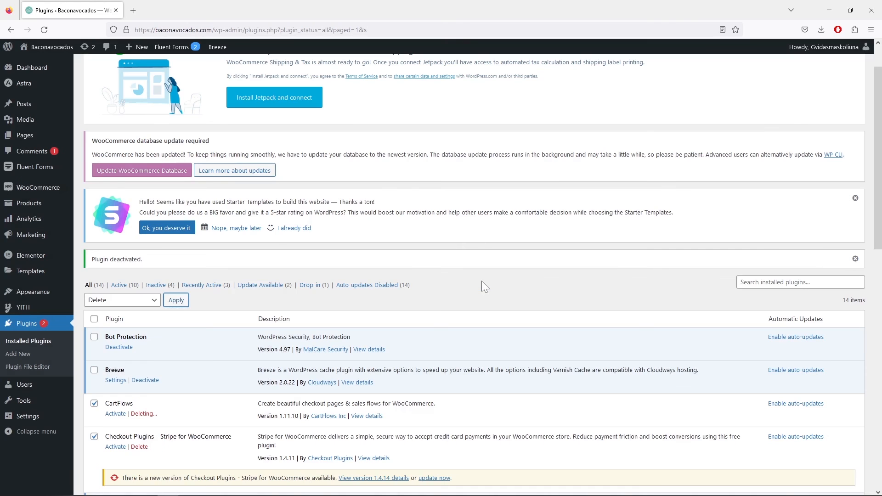
# Update the Elementor plugin to version 3.13.2.
pyautogui.scroll(-9, 481, 281)
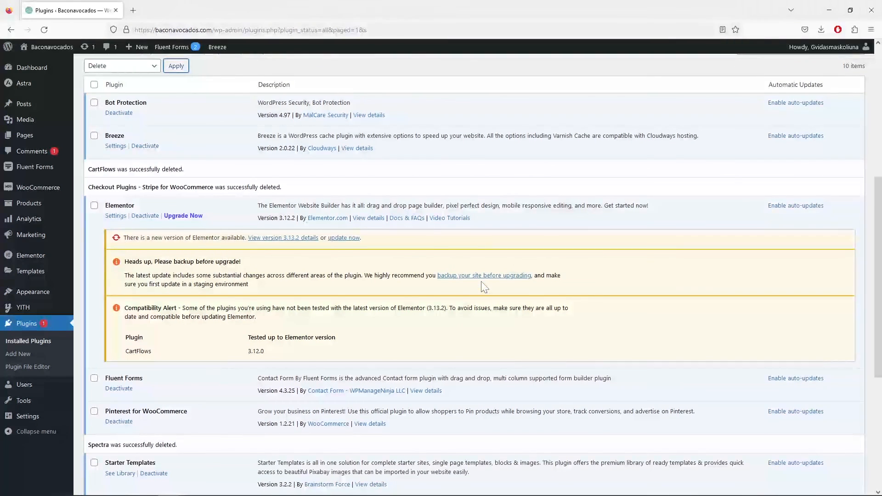
pyautogui.scroll(-2, 481, 282)
pyautogui.scroll(5, 481, 282)
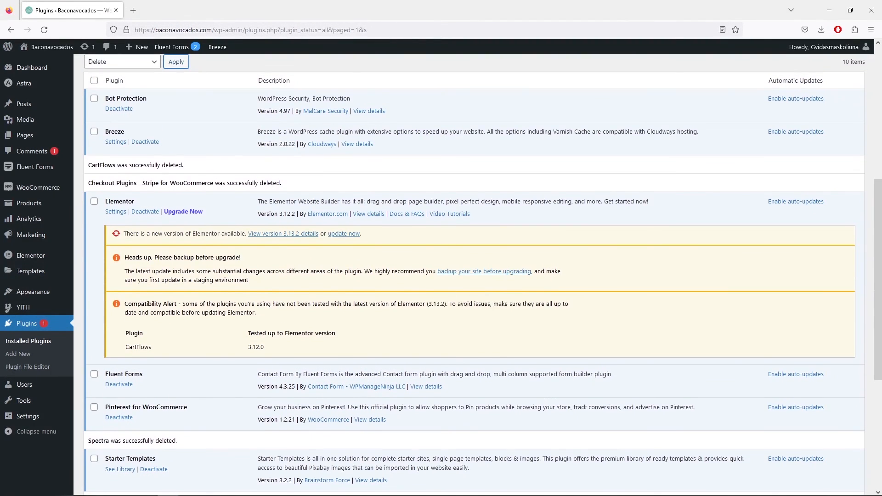
pyautogui.click(345, 235)
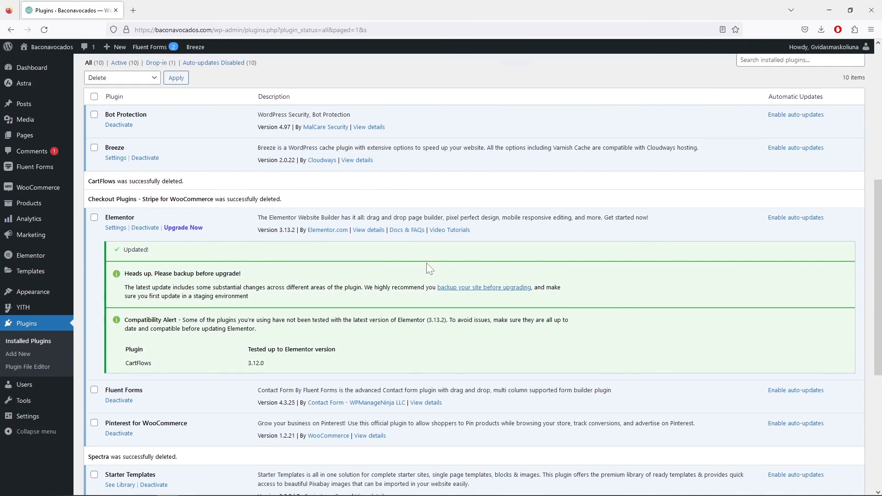
pyautogui.scroll(7, 427, 267)
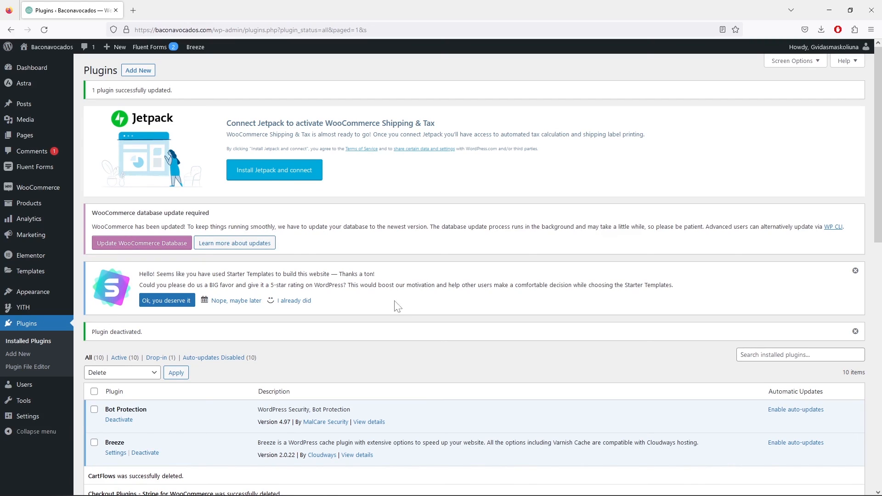
# Open the live About page from the list of all pages in a new tab and examine its text and image layout.
pyautogui.moveTo(40, 142)
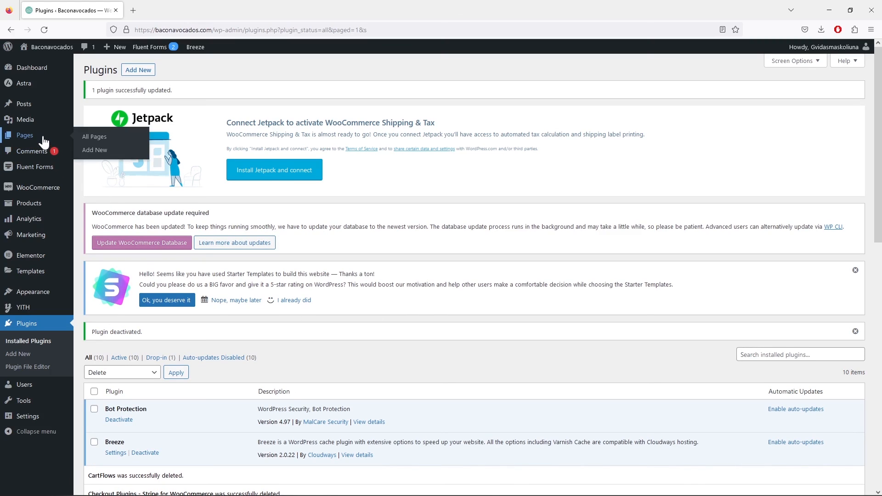
pyautogui.click(86, 138)
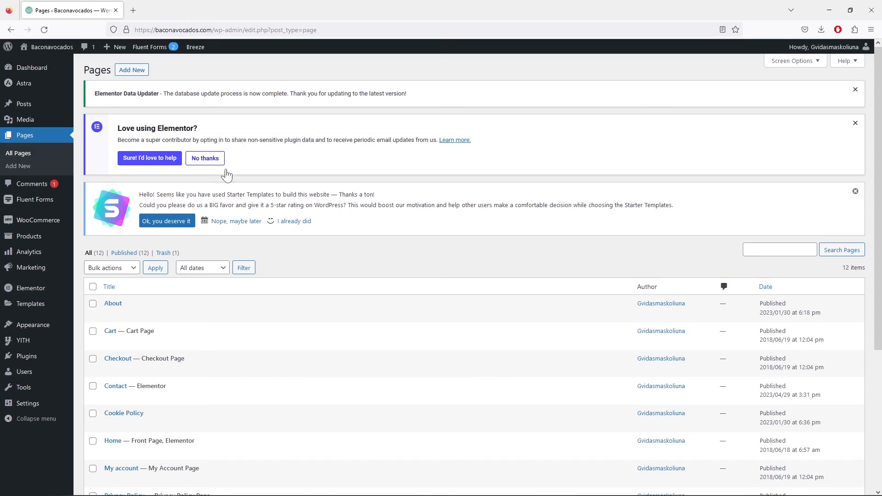
pyautogui.scroll(-3, 278, 230)
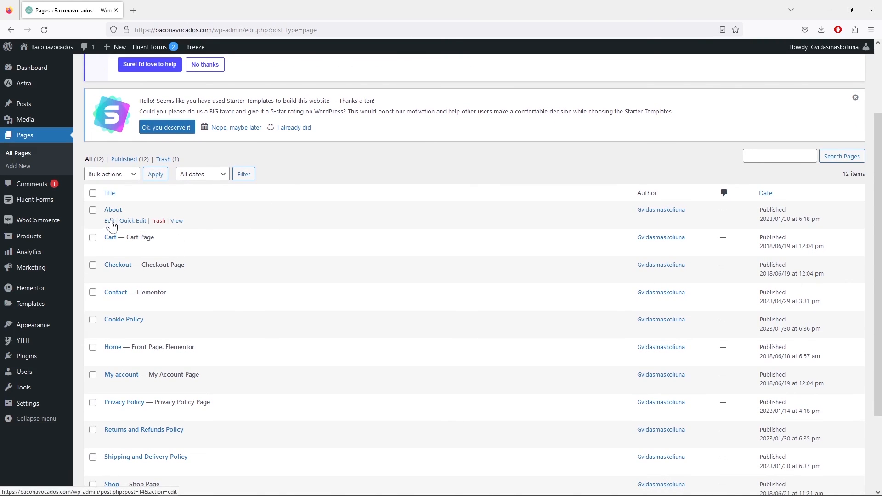
pyautogui.rightClick(177, 224)
pyautogui.click(188, 232)
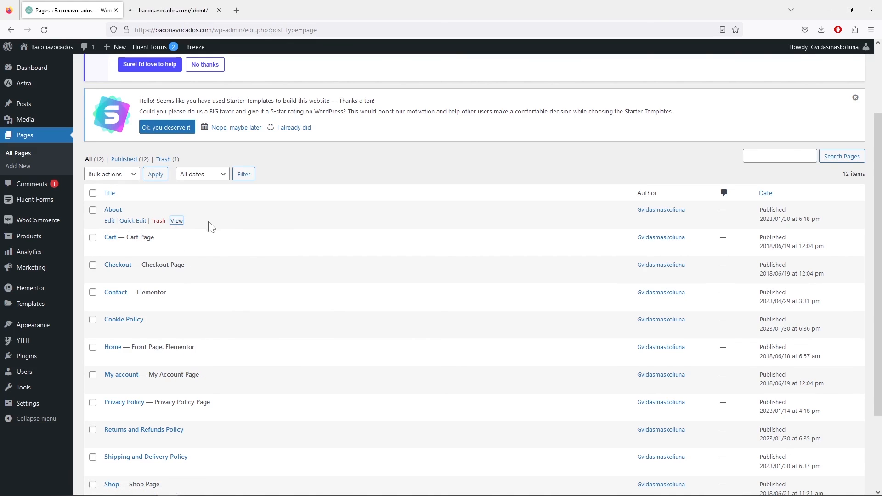
pyautogui.click(173, 15)
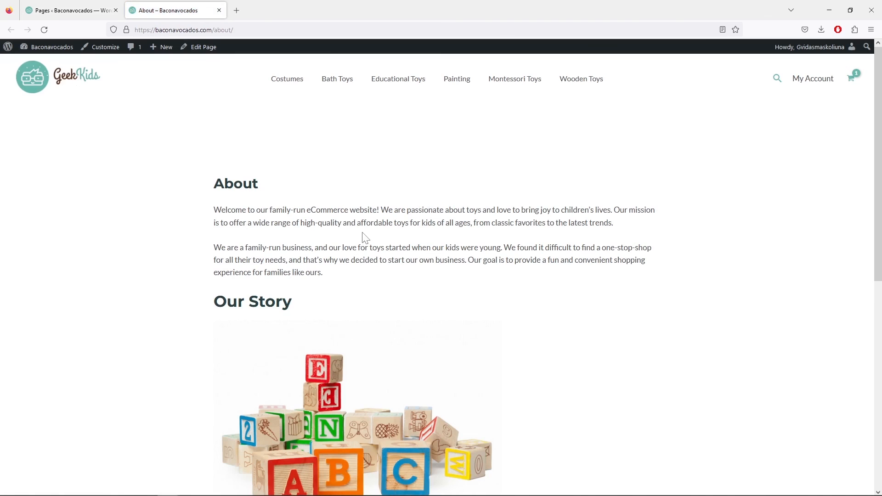
pyautogui.scroll(-6, 349, 237)
pyautogui.scroll(6, 382, 228)
pyautogui.scroll(-4, 421, 260)
pyautogui.scroll(3, 432, 260)
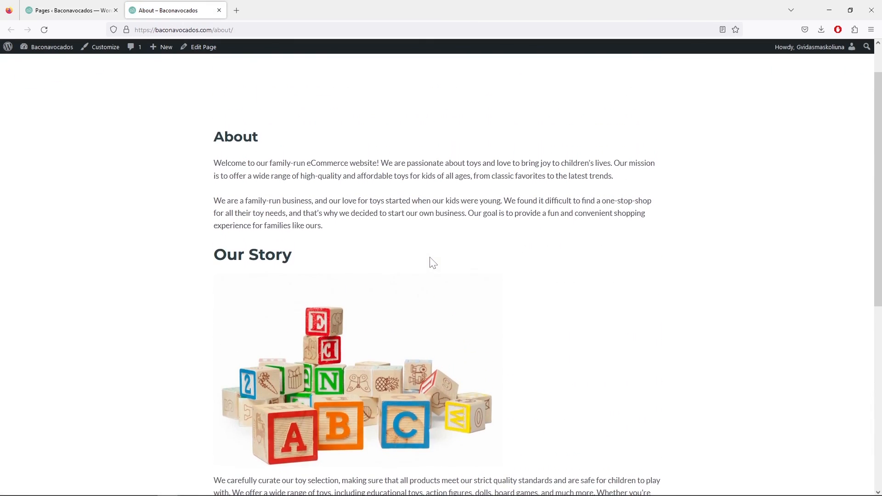
pyautogui.scroll(-2, 427, 258)
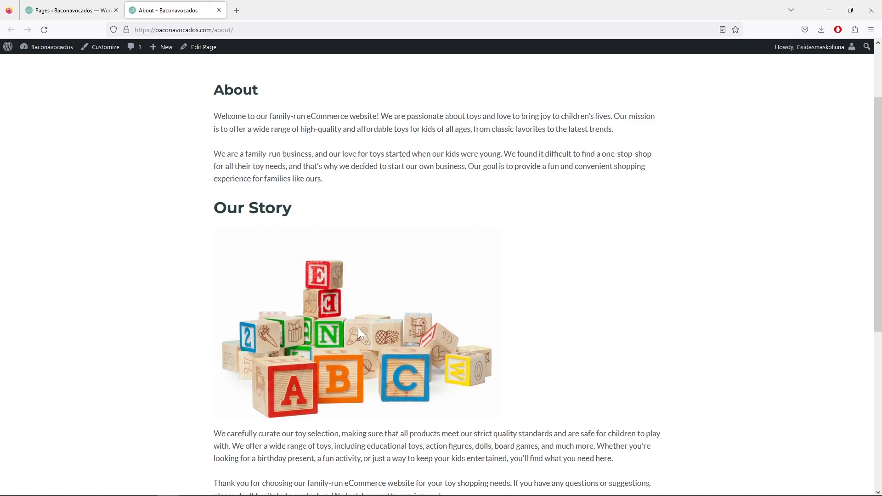
pyautogui.scroll(2, 361, 333)
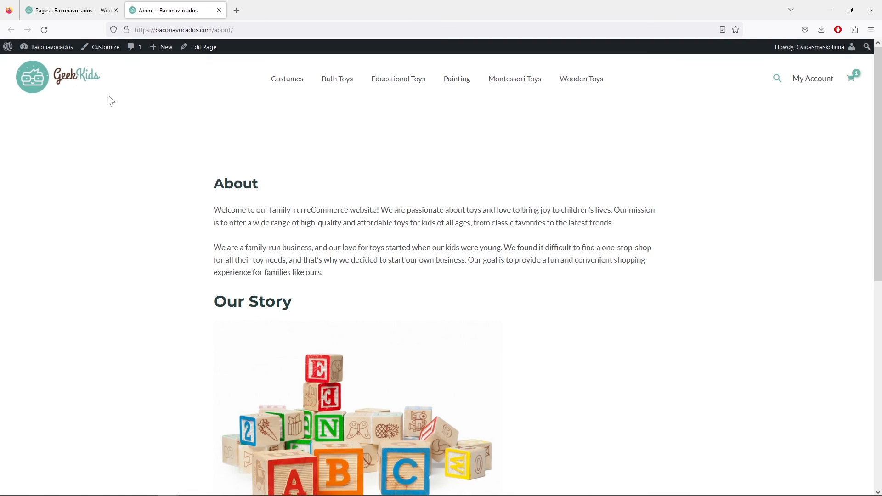
# Back in the WordPress page list, change the About page's slug to about21 with Quick Edit and save it.
pyautogui.click(78, 13)
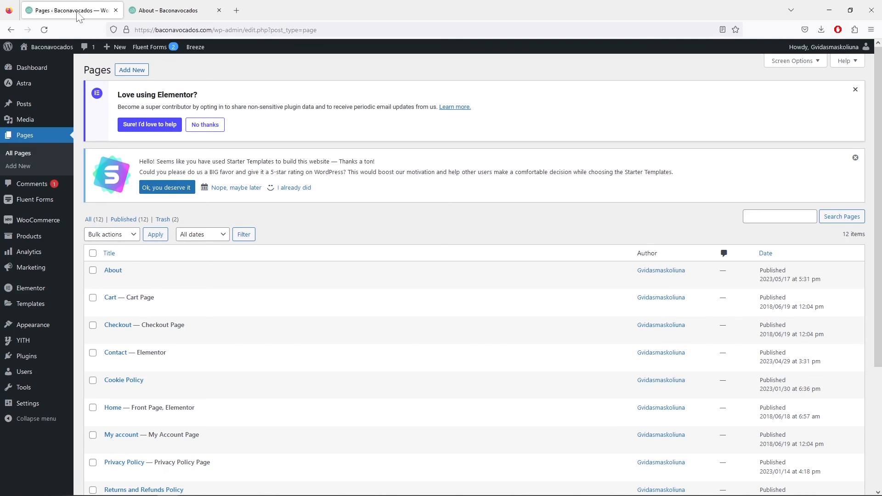
pyautogui.scroll(-2, 225, 193)
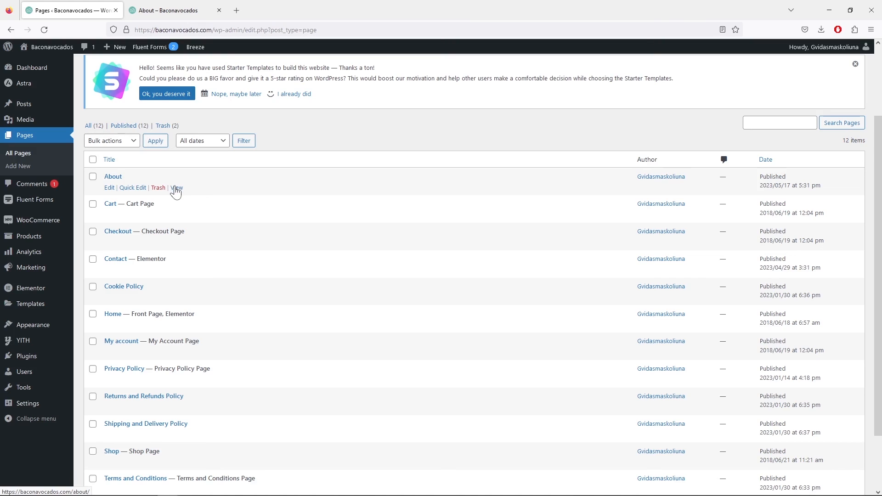
pyautogui.click(133, 188)
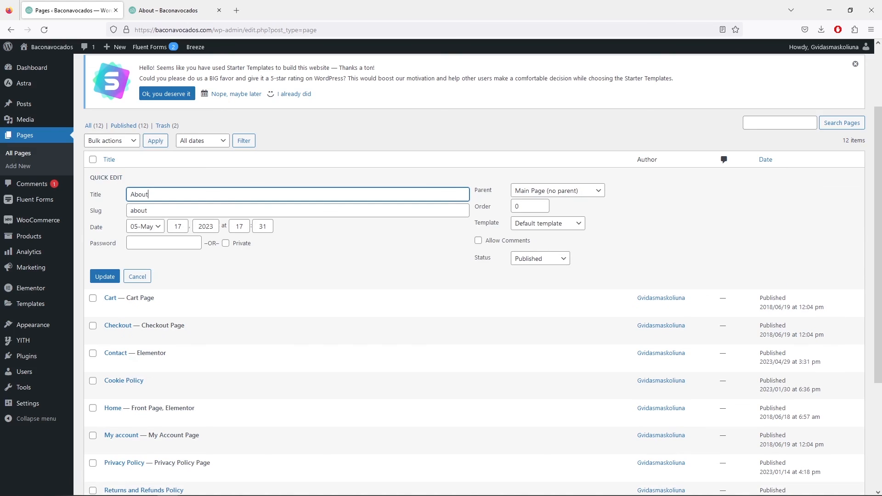
pyautogui.click(147, 210)
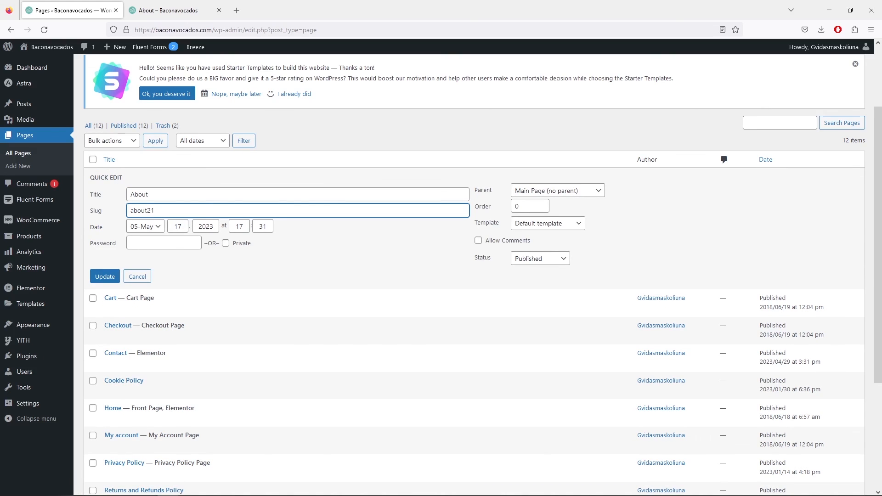
pyautogui.click(108, 278)
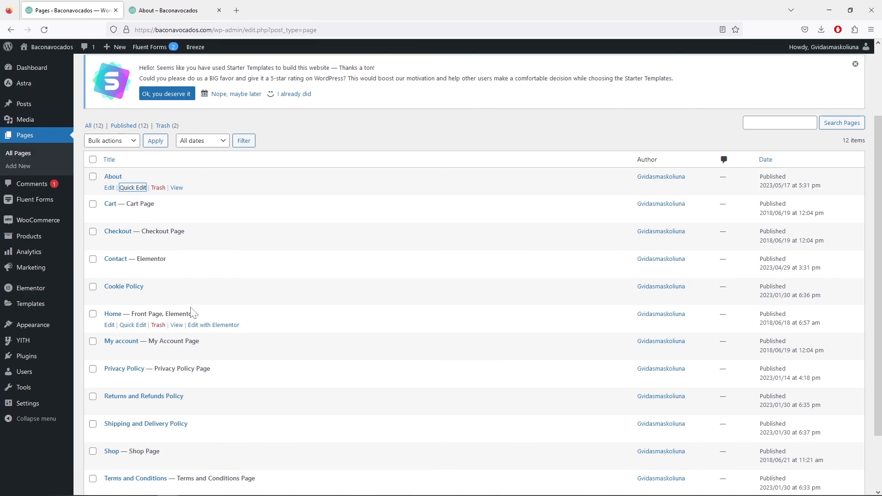
# Create a new WordPress page titled About and open it for editing with Elementor.
pyautogui.scroll(3, 178, 267)
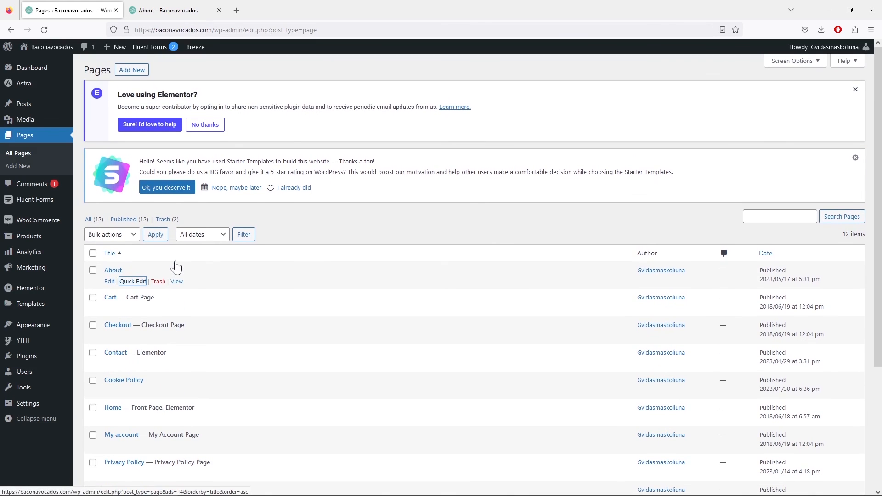
pyautogui.click(142, 72)
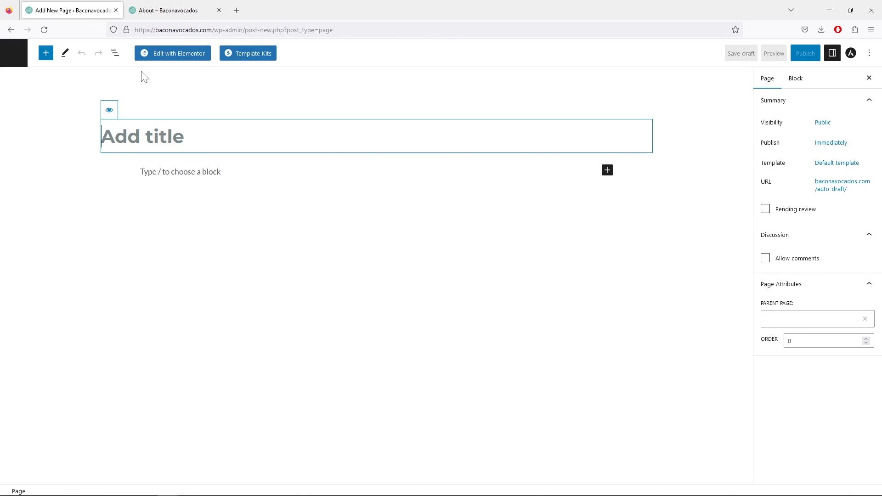
pyautogui.write('About')
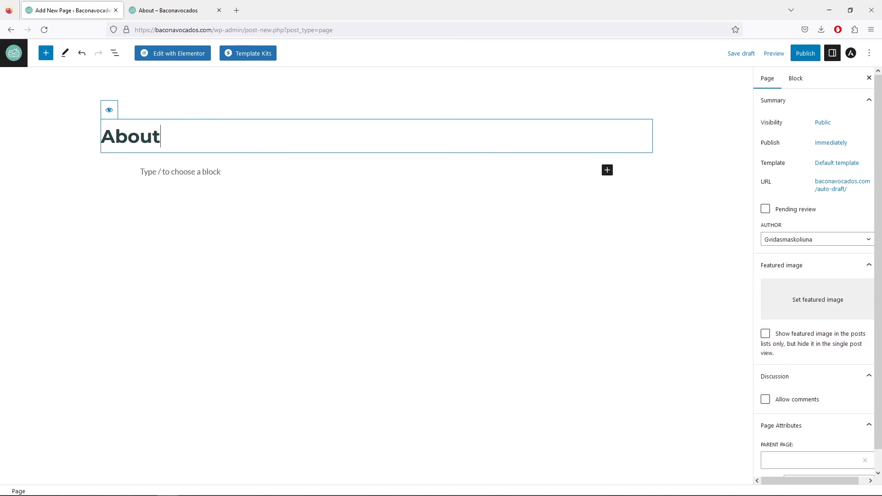
pyautogui.click(172, 57)
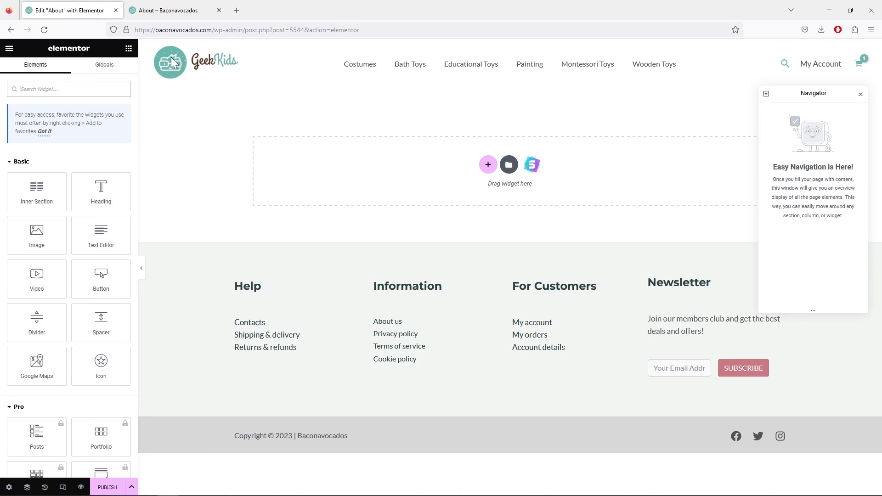
# Check the old About page's layout, and filter the Starter Templates blocks in the Elementor editor to the About category.
pyautogui.click(168, 10)
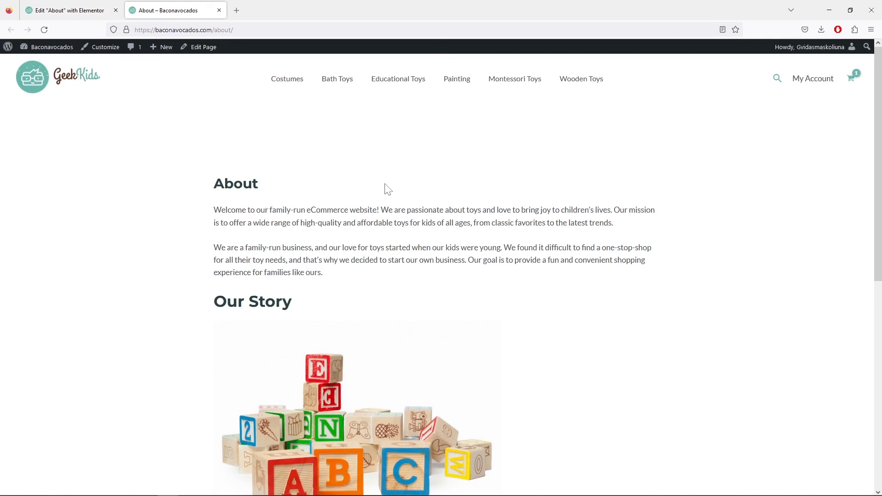
pyautogui.scroll(-4, 386, 187)
pyautogui.scroll(3, 390, 188)
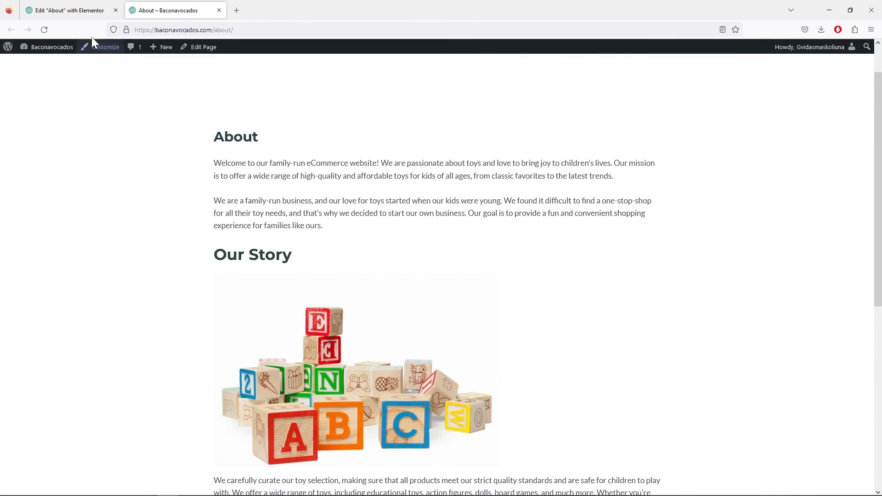
pyautogui.click(76, 10)
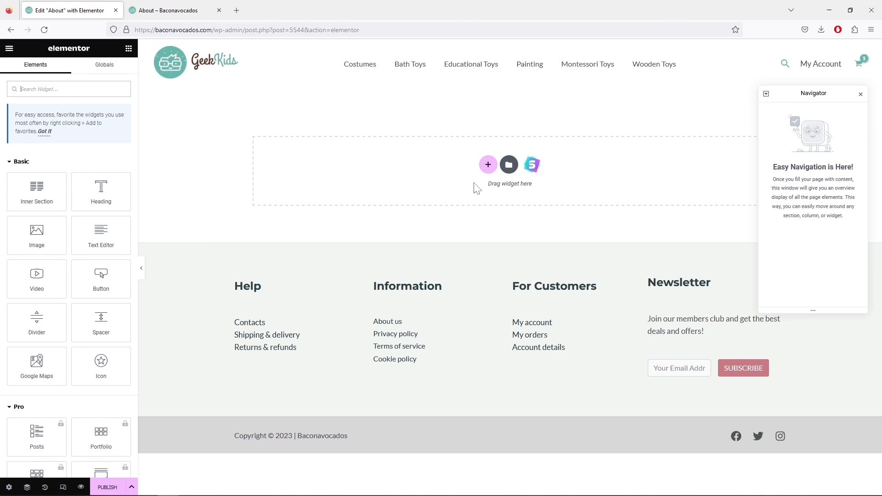
pyautogui.click(532, 165)
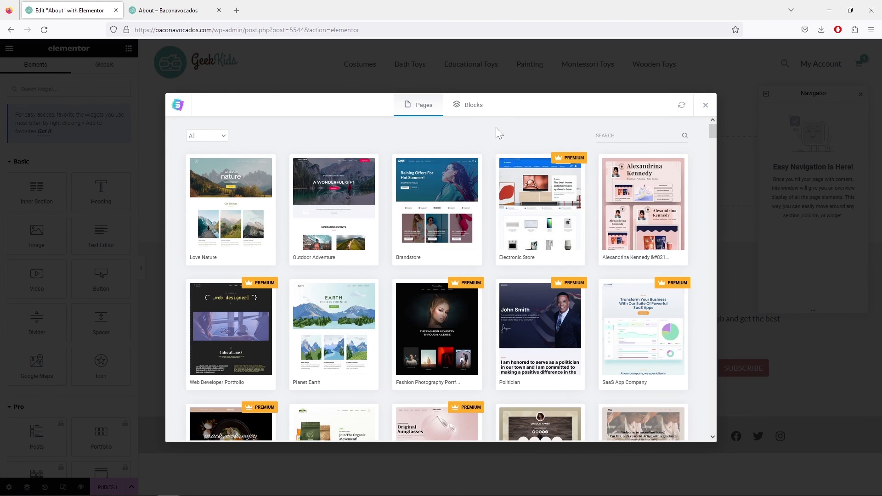
pyautogui.click(470, 108)
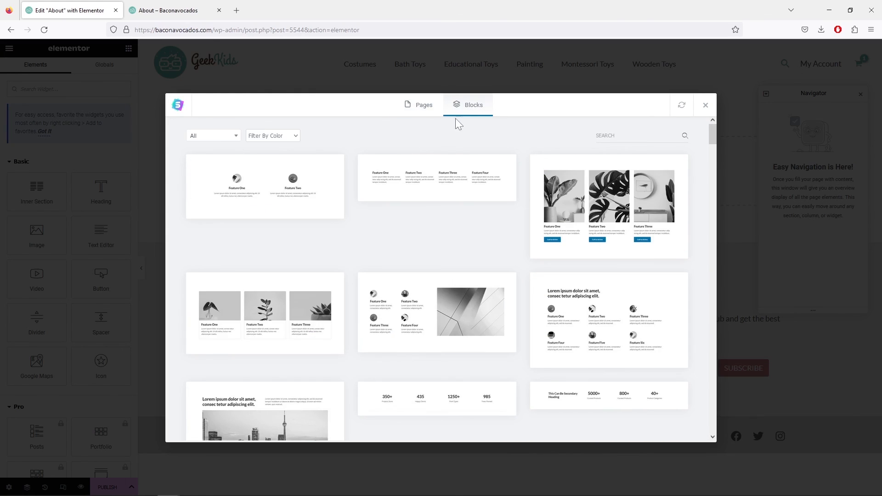
pyautogui.click(232, 137)
pyautogui.click(219, 176)
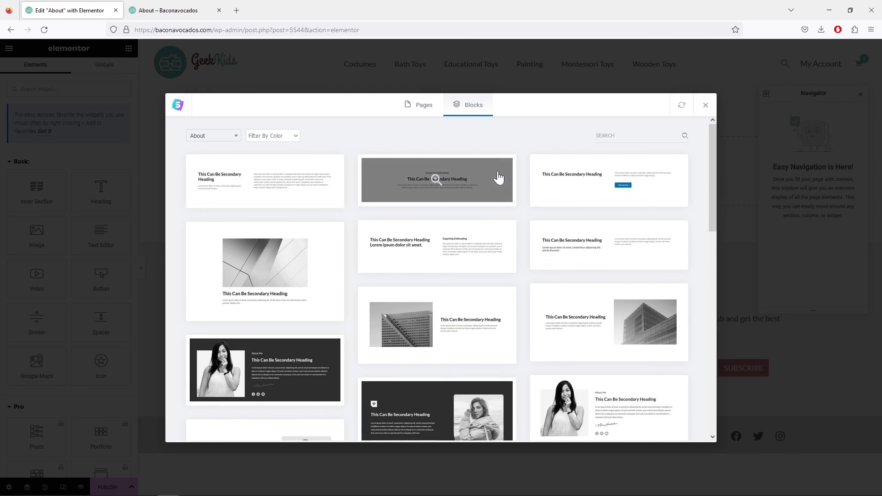
# Import the white About block with heading and text on the left and a building photo on the right.
pyautogui.scroll(-3, 498, 176)
pyautogui.scroll(-3, 498, 175)
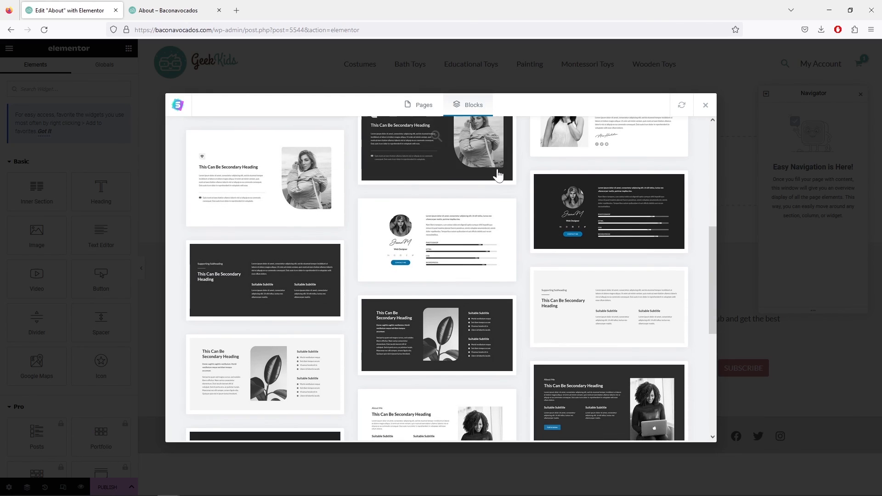
pyautogui.scroll(3, 500, 175)
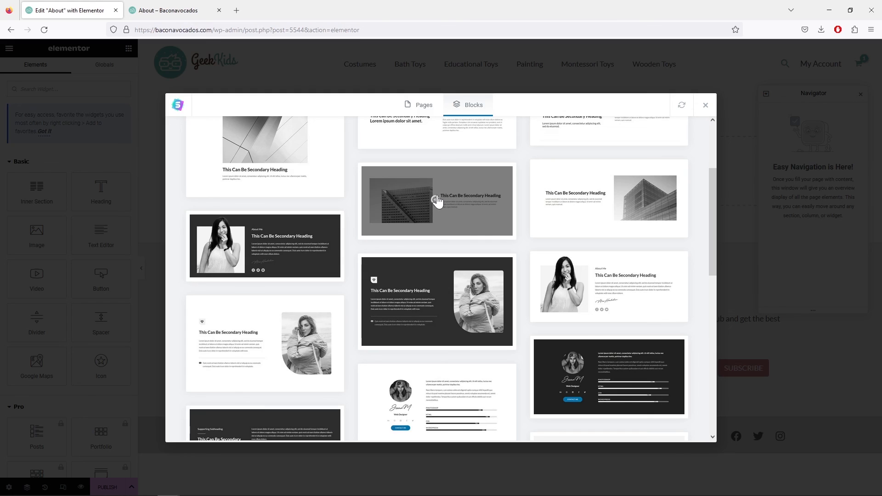
pyautogui.click(607, 197)
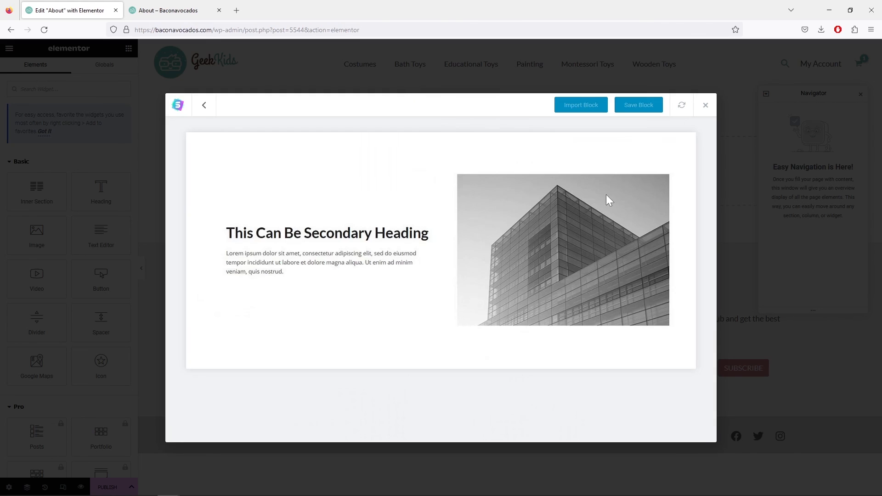
pyautogui.click(575, 108)
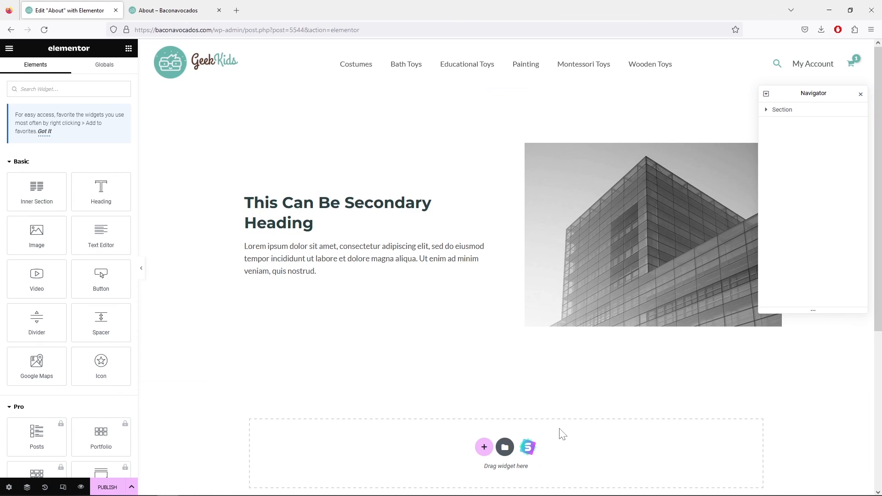
# Import a second About block below it, with the building photo on the left and heading and text on the right.
pyautogui.click(528, 447)
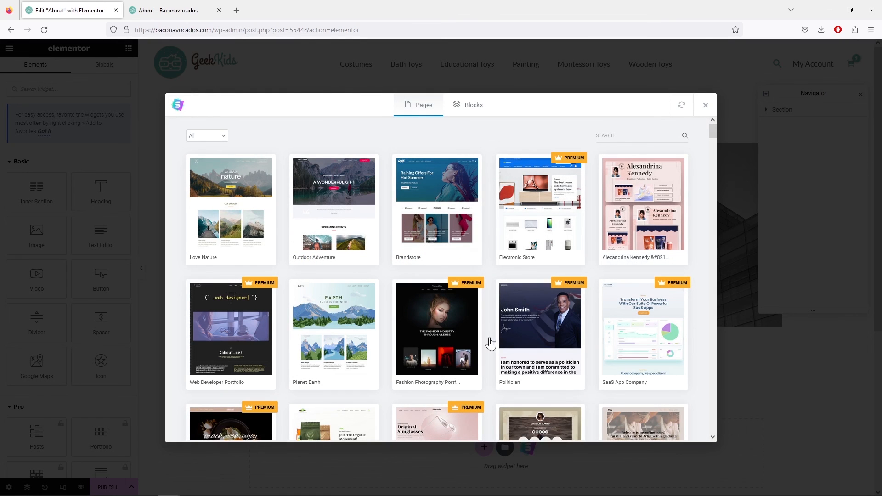
pyautogui.click(467, 106)
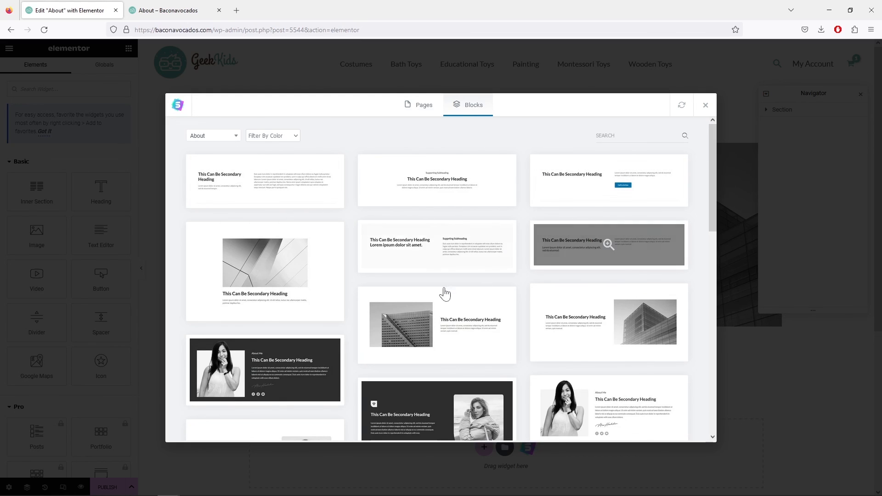
pyautogui.click(436, 330)
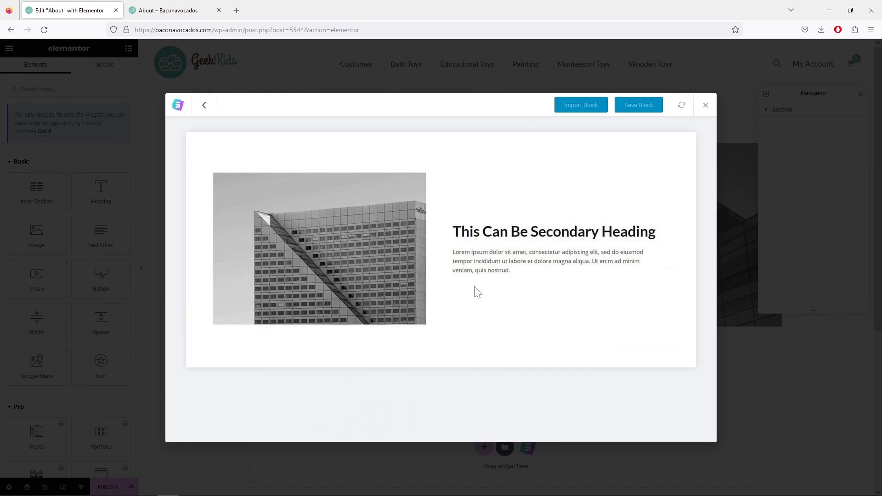
pyautogui.click(574, 109)
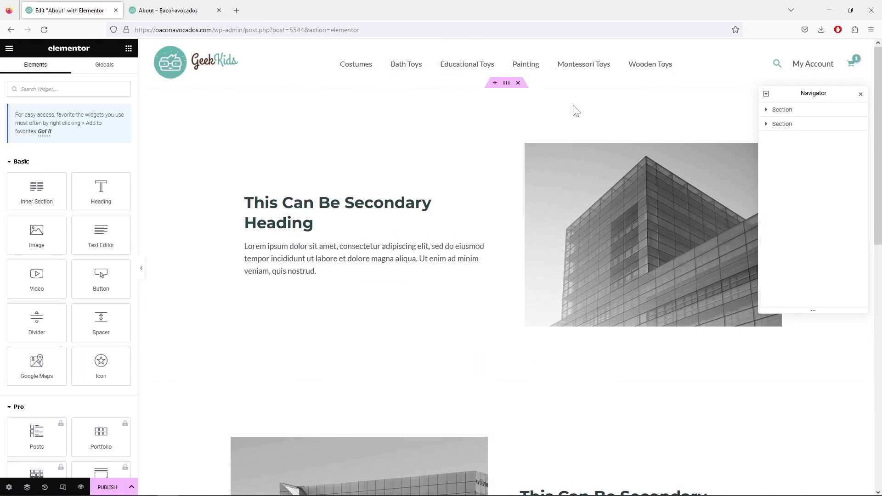
# Open the style settings of the duck image column in the About us section to inspect its background image.
pyautogui.scroll(-4, 599, 180)
pyautogui.scroll(2, 601, 184)
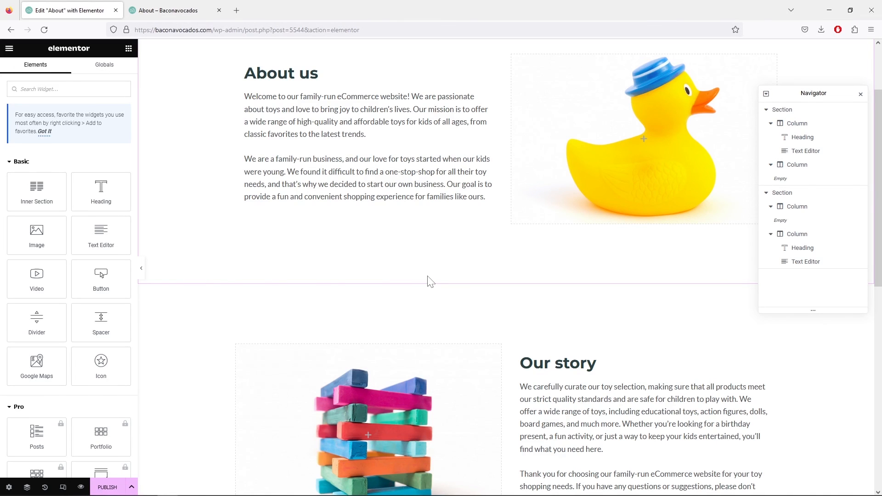
pyautogui.scroll(2, 428, 281)
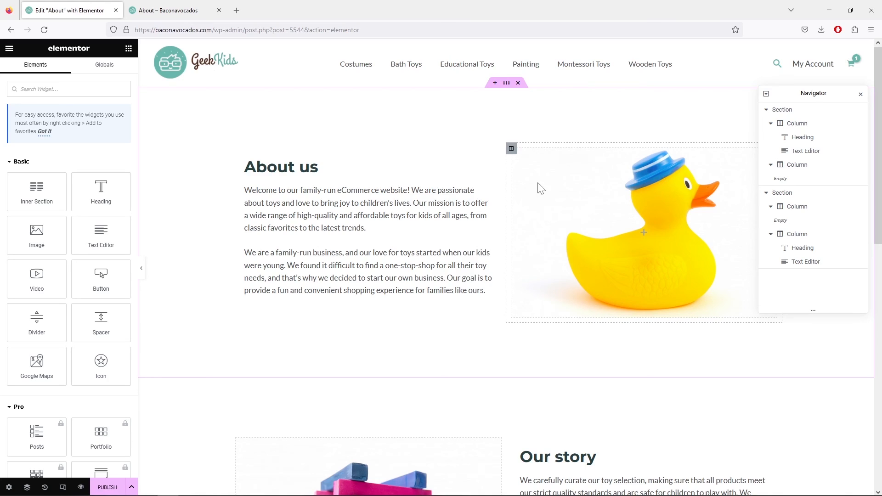
pyautogui.click(512, 149)
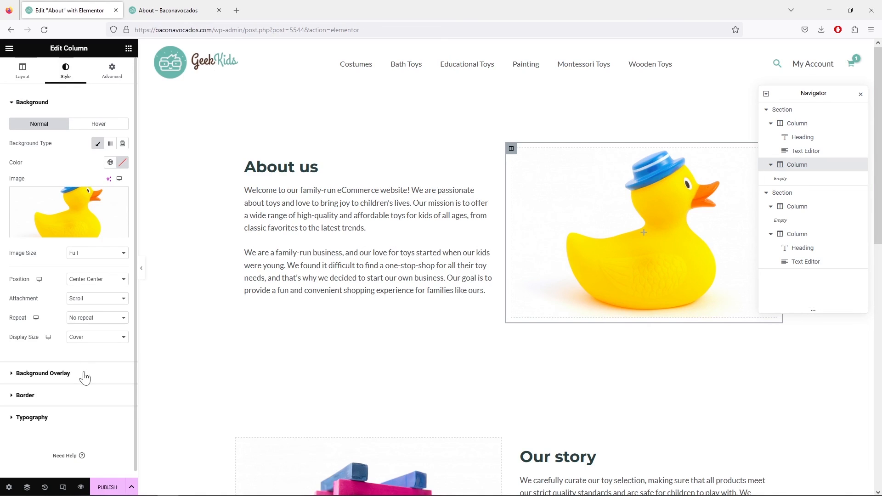
pyautogui.moveTo(74, 200)
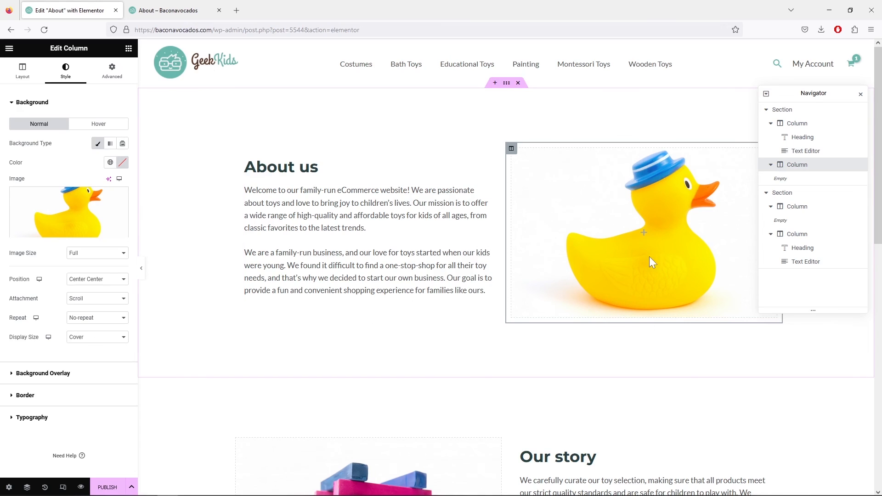
# Publish the new About page with its About us and Our story sections and open the live version.
pyautogui.scroll(-4, 613, 228)
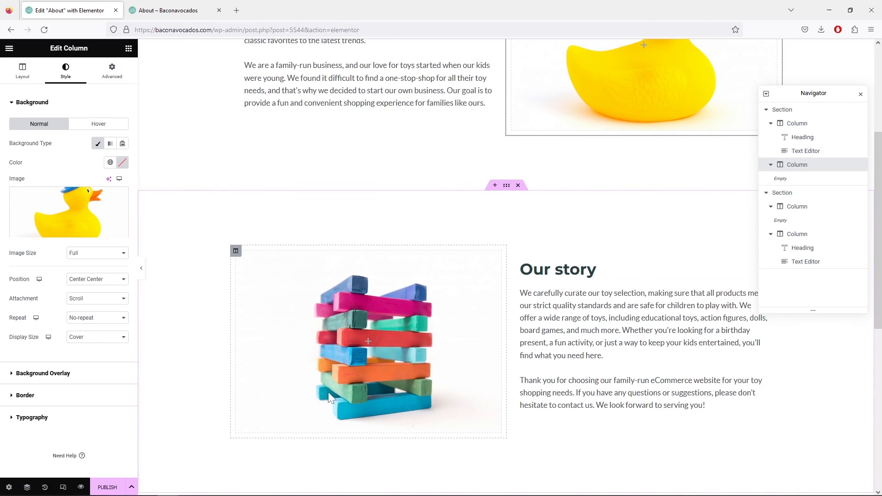
pyautogui.scroll(3, 415, 329)
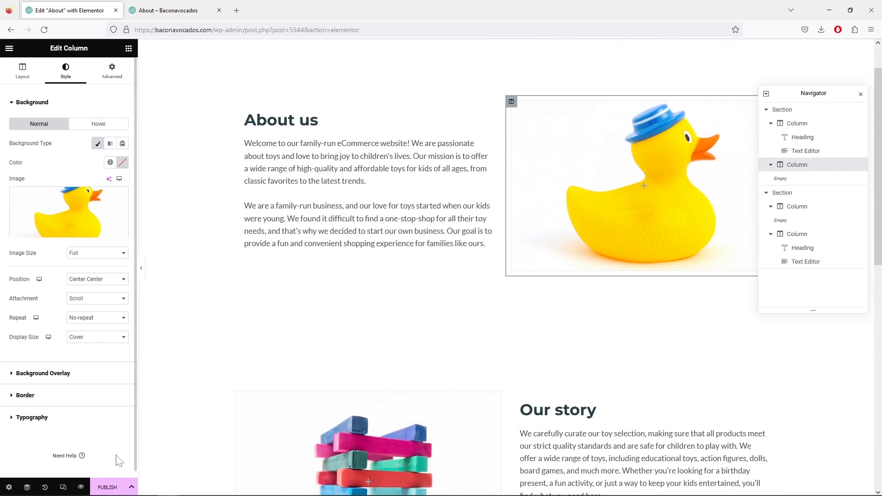
pyautogui.click(111, 489)
pyautogui.click(109, 461)
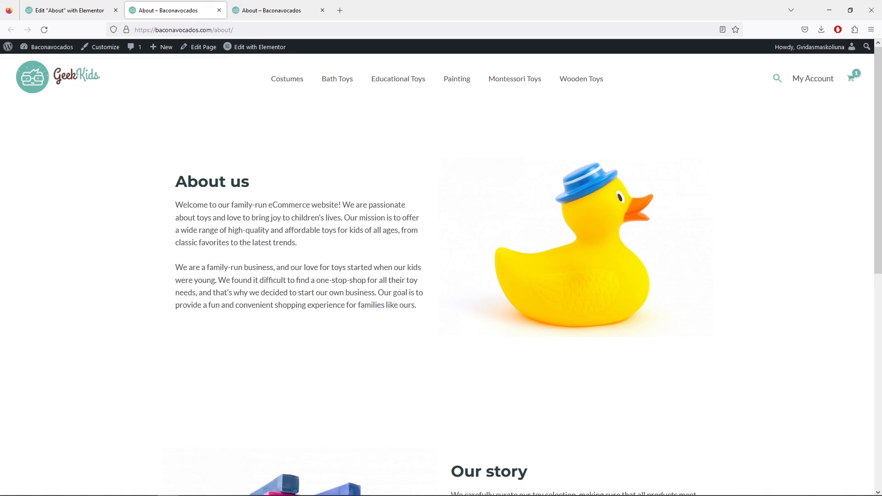
# Examine the new live About page from top to footer and compare its layout with the old version.
pyautogui.scroll(-4, 465, 173)
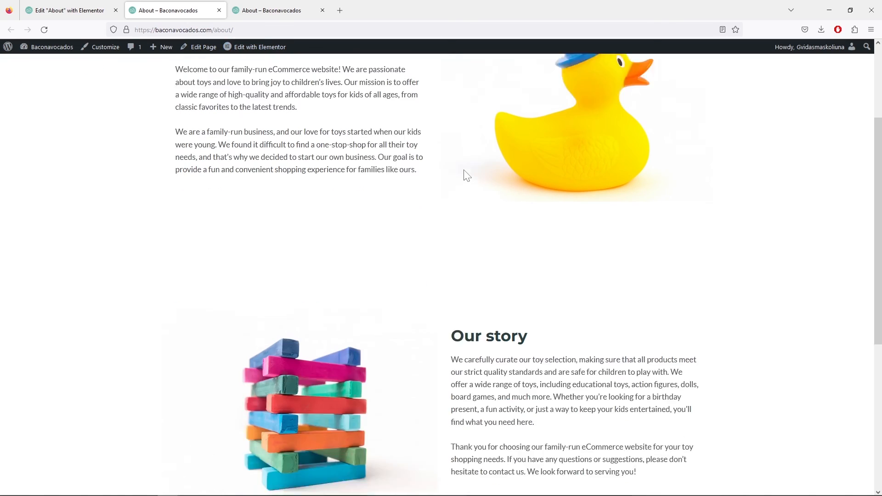
pyautogui.scroll(-5, 424, 172)
pyautogui.scroll(9, 517, 204)
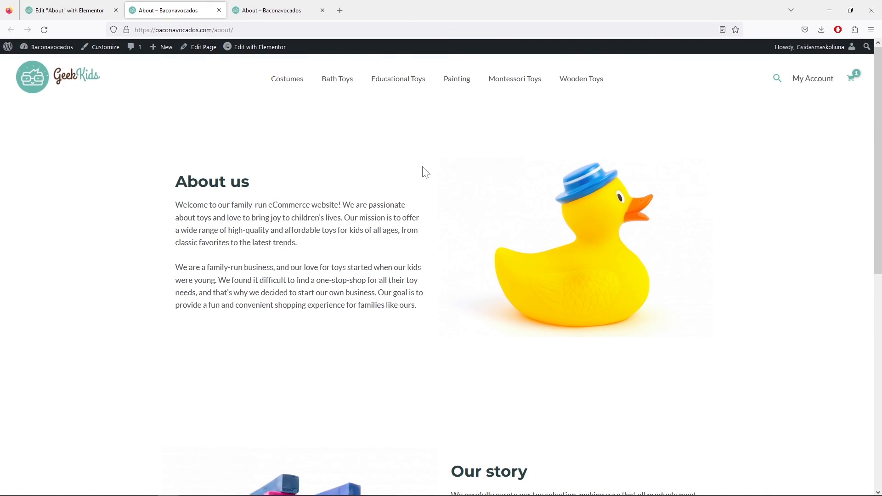
pyautogui.scroll(-2, 430, 171)
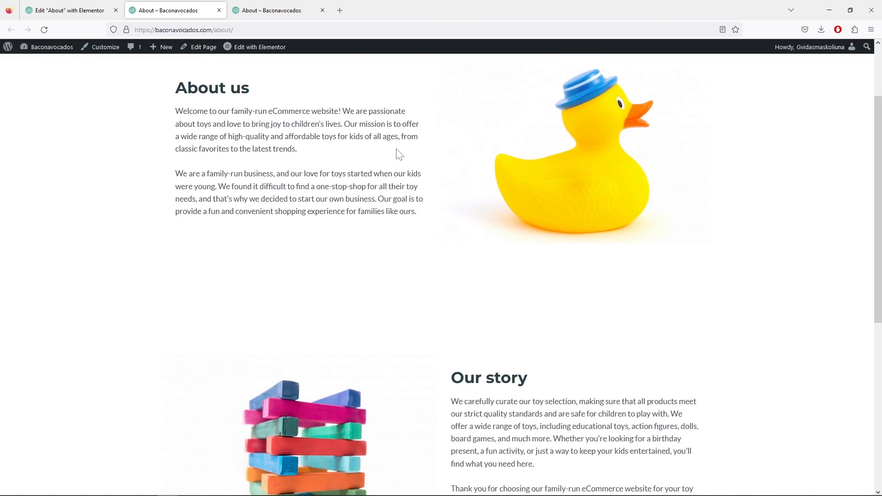
pyautogui.scroll(2, 397, 149)
pyautogui.click(267, 7)
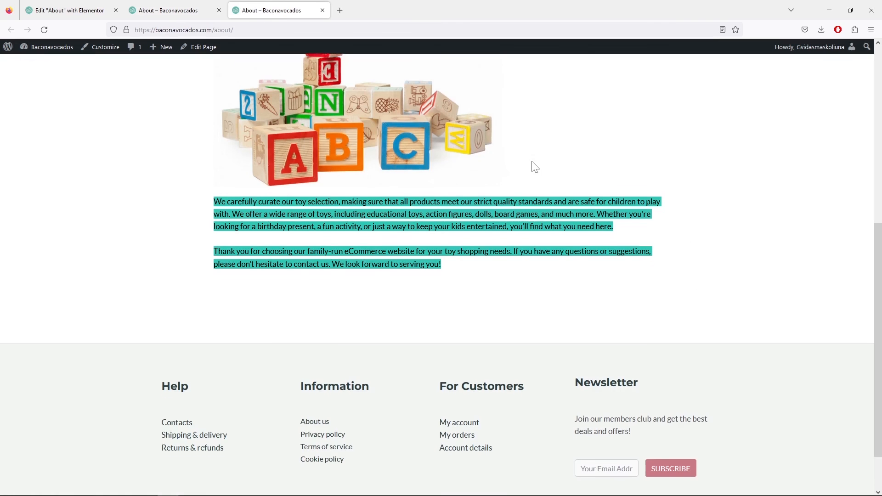
pyautogui.scroll(5, 536, 167)
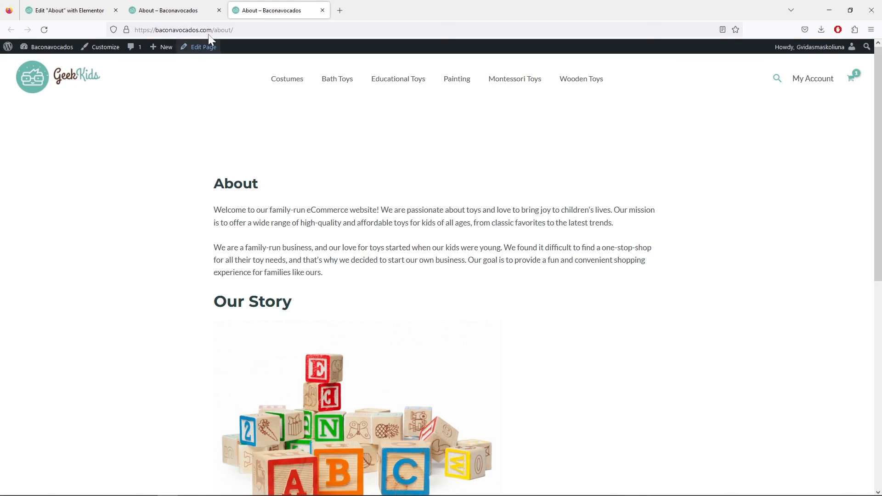
pyautogui.click(199, 10)
pyautogui.scroll(-5, 524, 174)
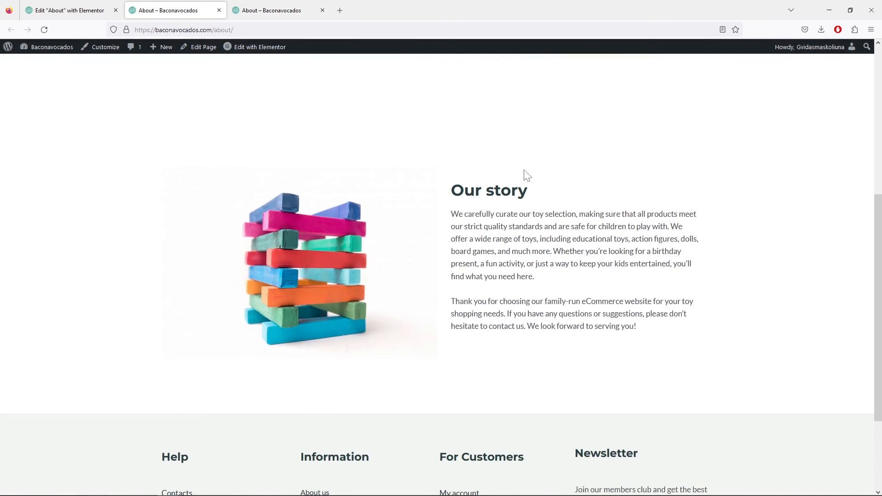
pyautogui.scroll(5, 526, 175)
pyautogui.scroll(-5, 459, 193)
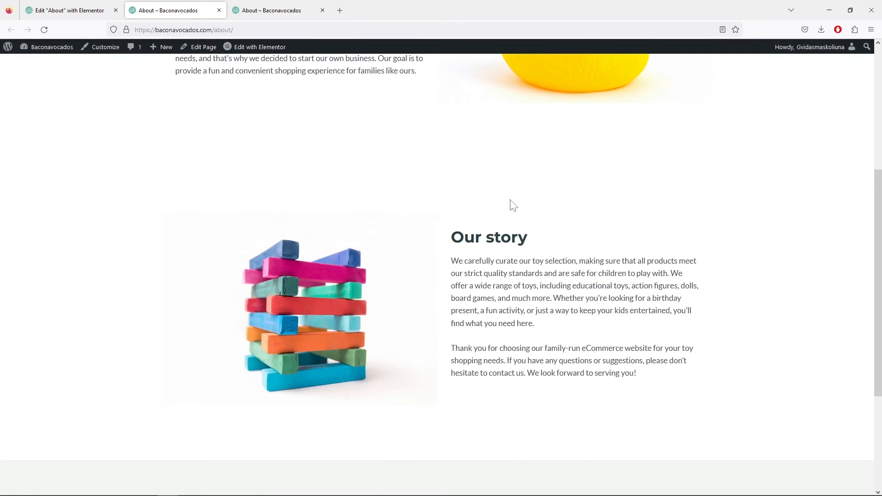
pyautogui.scroll(5, 418, 219)
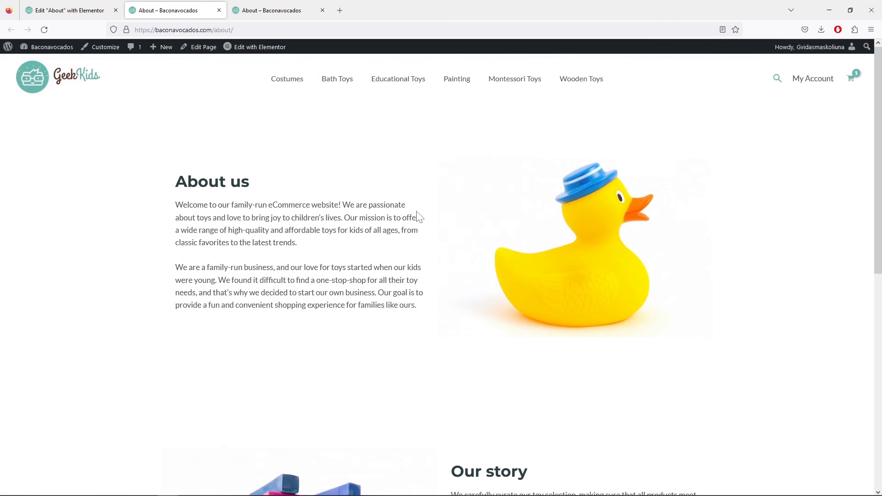
# Close the Elementor editor tab and go to the WordPress dashboard from the live About page.
pyautogui.click(80, 13)
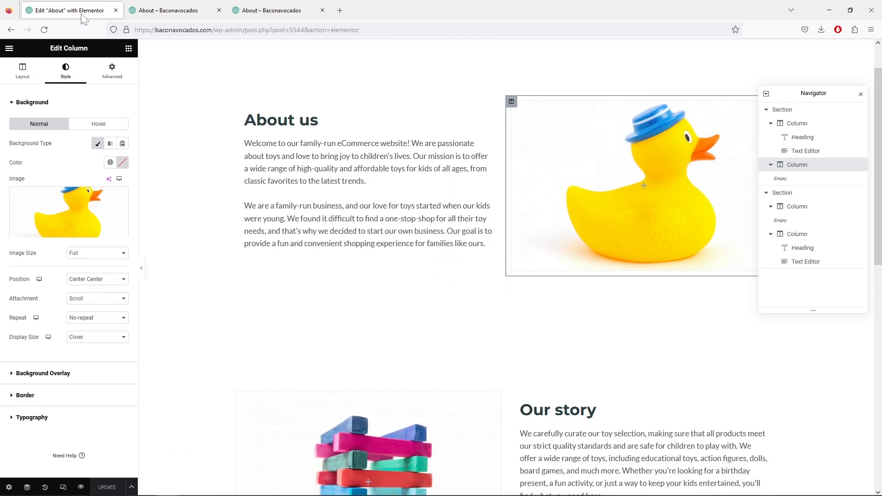
pyautogui.click(116, 10)
pyautogui.moveTo(49, 48)
pyautogui.click(36, 64)
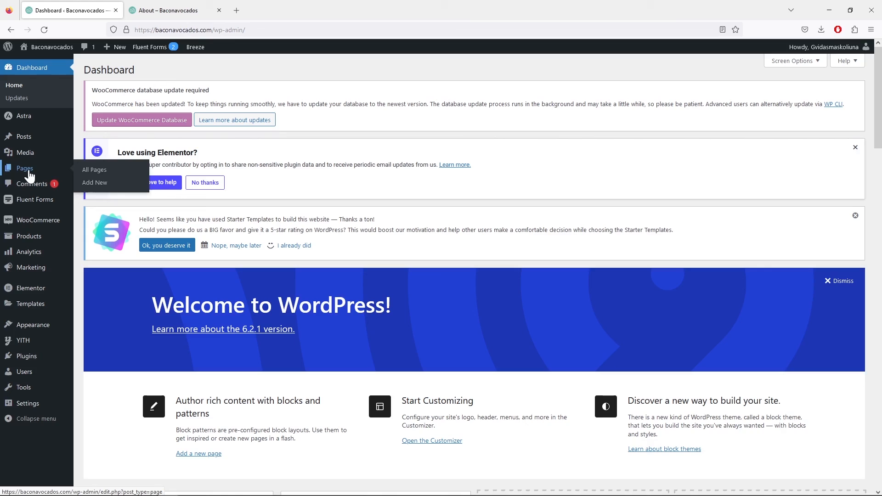
# Open the list of all pages and move the old non-Elementor About page to the trash.
pyautogui.click(102, 175)
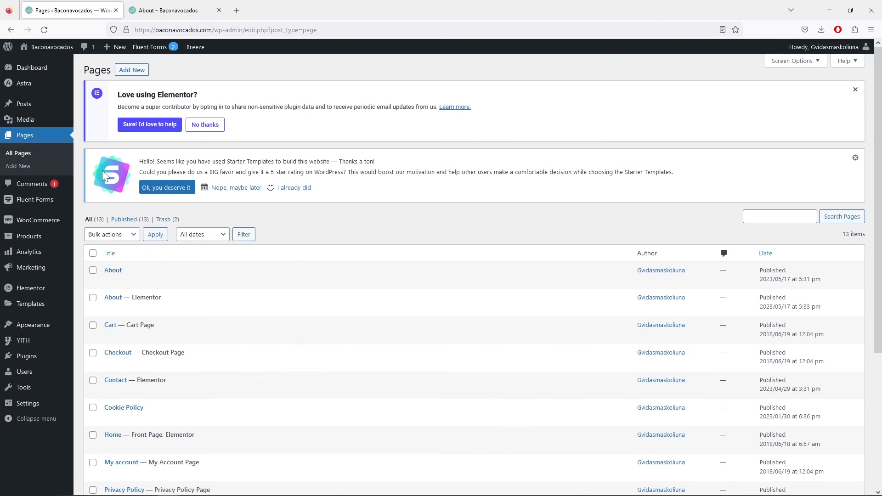
pyautogui.click(158, 282)
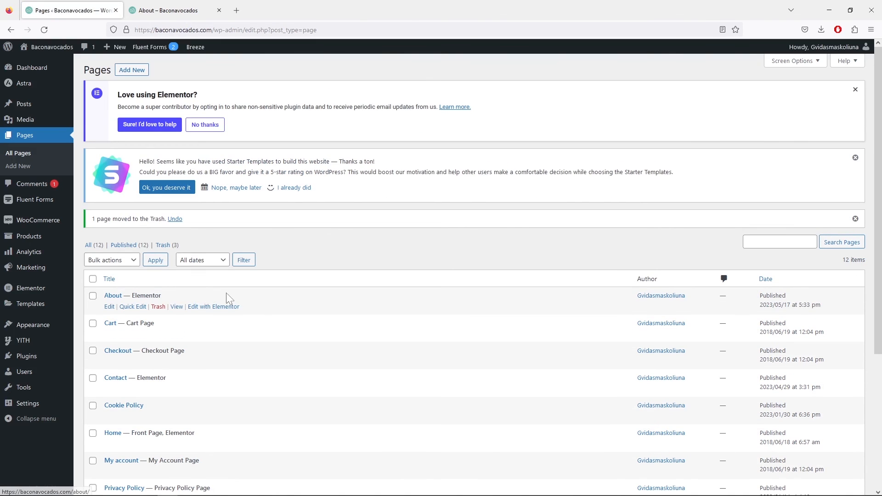
pyautogui.scroll(-2, 259, 298)
pyautogui.scroll(-3, 258, 299)
pyautogui.scroll(5, 259, 302)
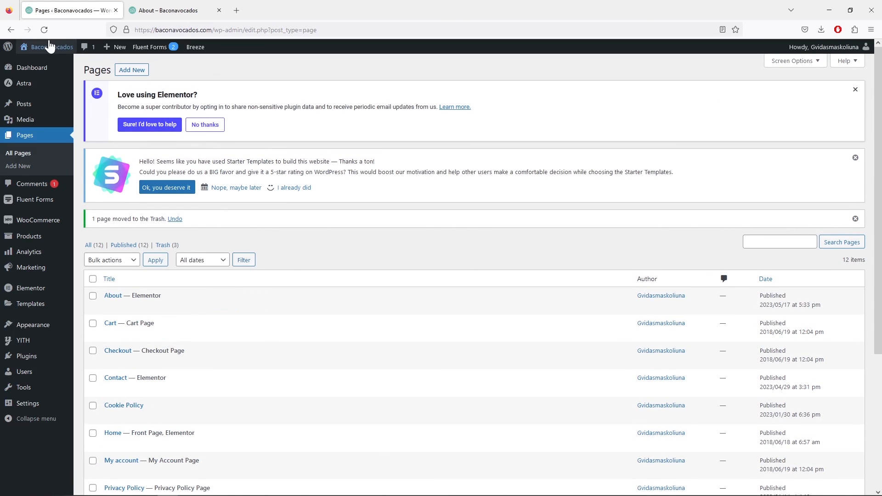
# Visit the live store homepage, closing the spare About tab, and follow the About us link in its footer.
pyautogui.click(39, 67)
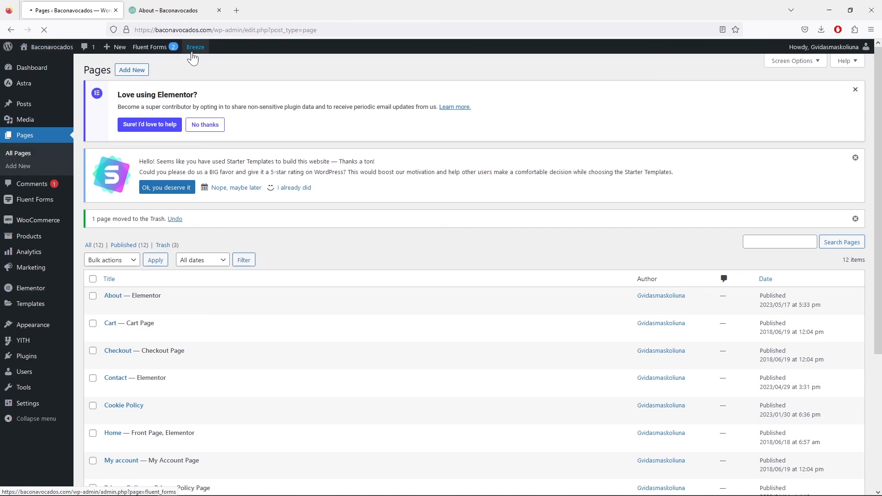
pyautogui.click(217, 11)
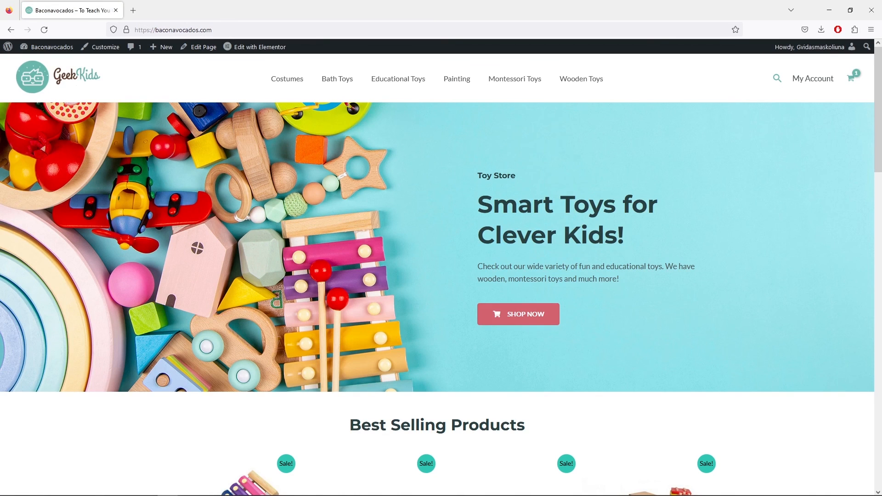
pyautogui.scroll(-6, 622, 242)
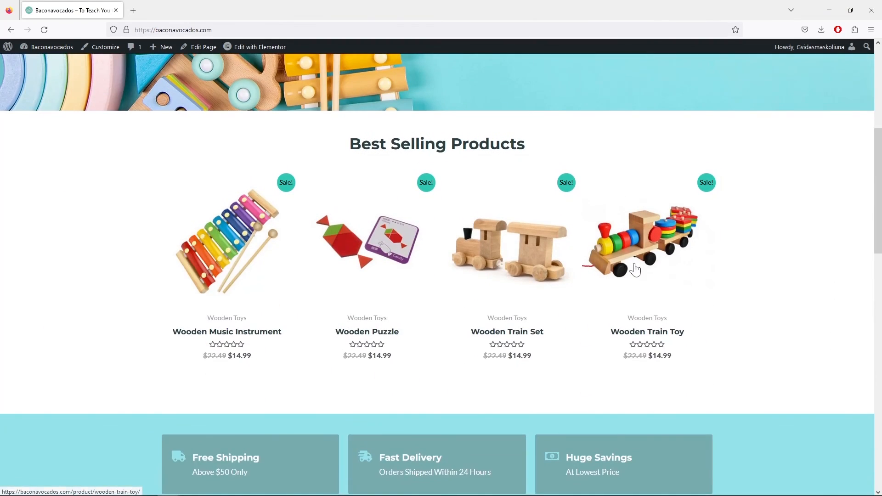
pyautogui.scroll(-15, 635, 270)
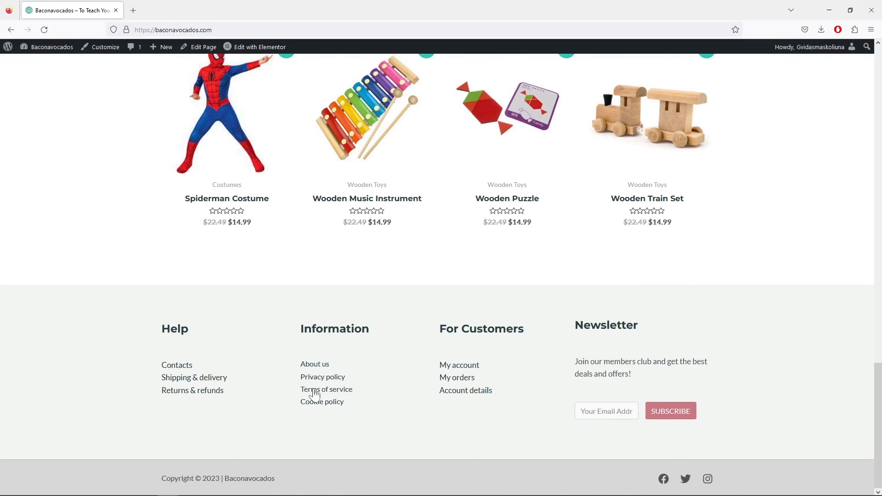
pyautogui.click(312, 366)
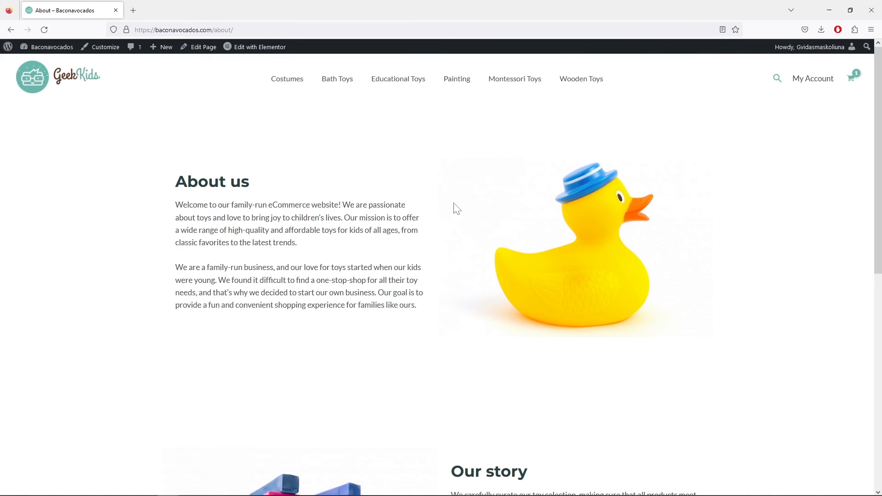
# Open the Spiderman Costume from the Costumes category and add one to the cart.
pyautogui.click(286, 79)
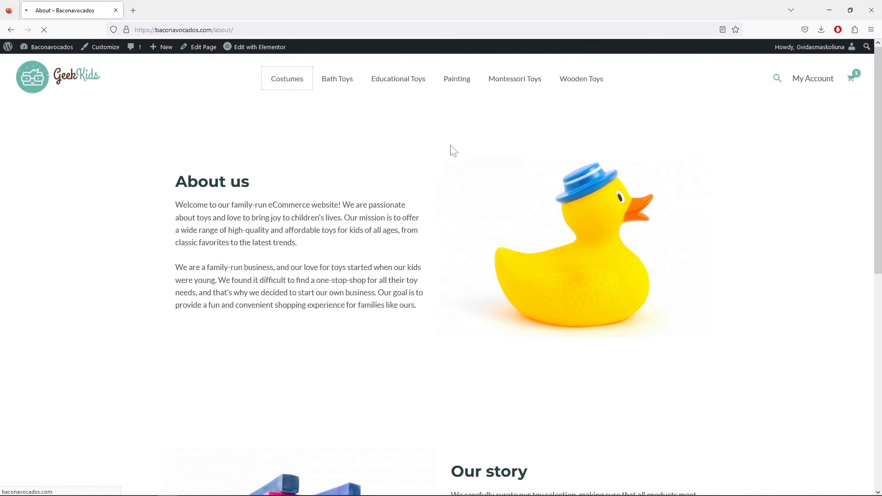
pyautogui.scroll(-3, 485, 176)
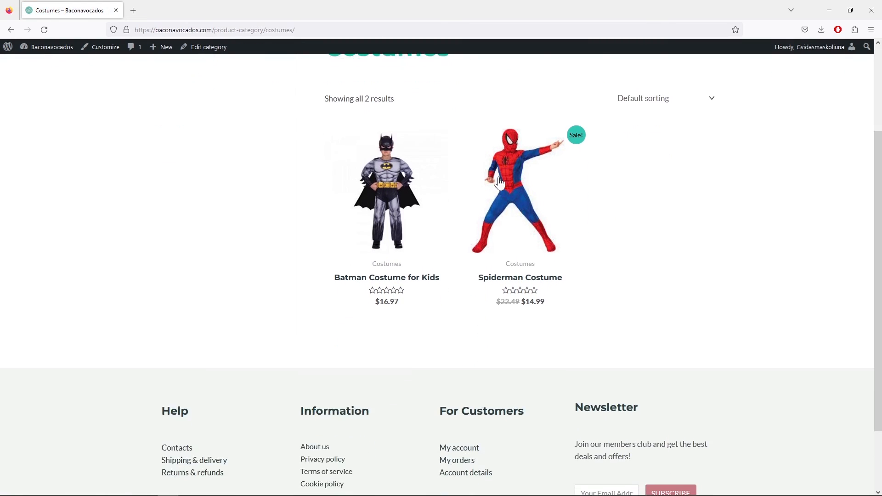
pyautogui.scroll(3, 554, 172)
pyautogui.click(522, 289)
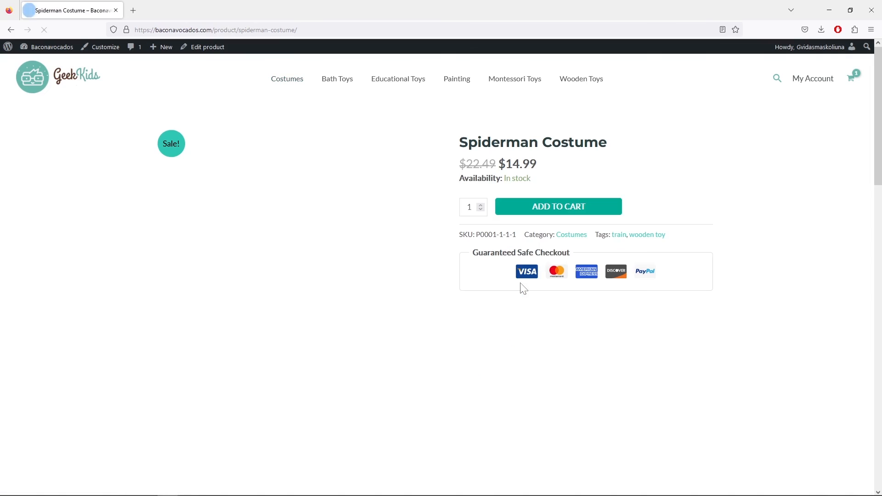
pyautogui.click(568, 207)
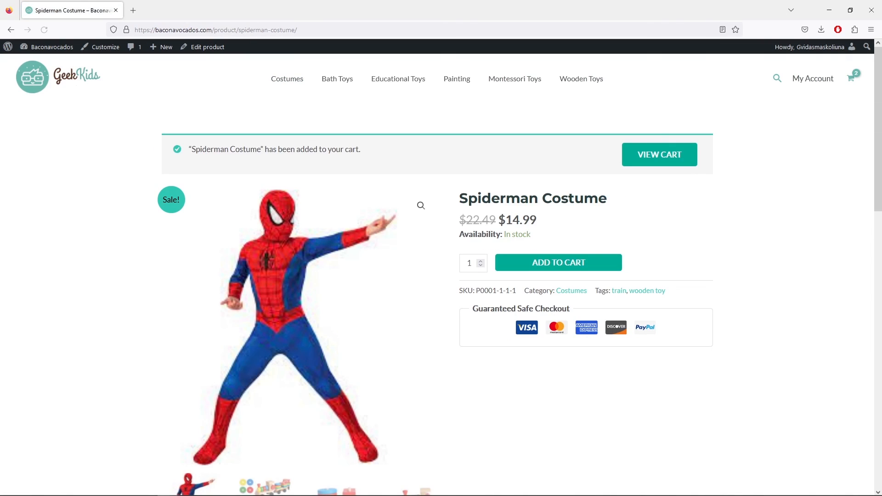
# View the cart's items and shipping options, and proceed to checkout.
pyautogui.click(672, 166)
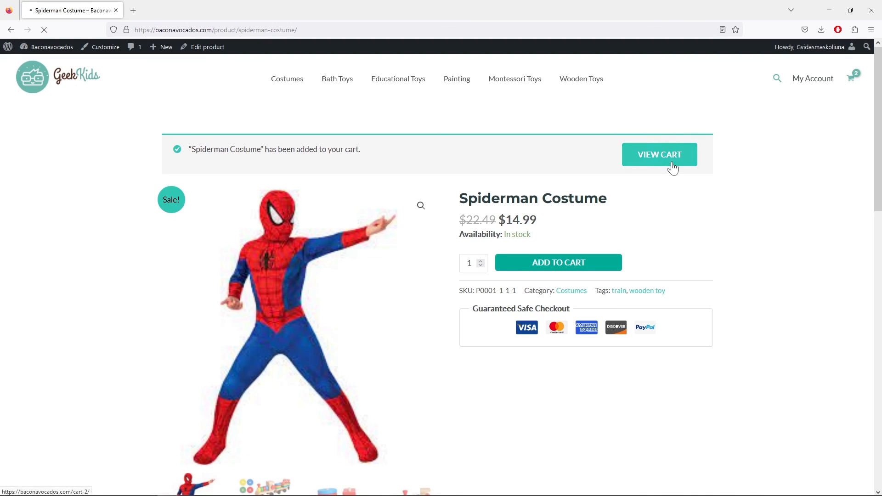
pyautogui.scroll(-3, 672, 161)
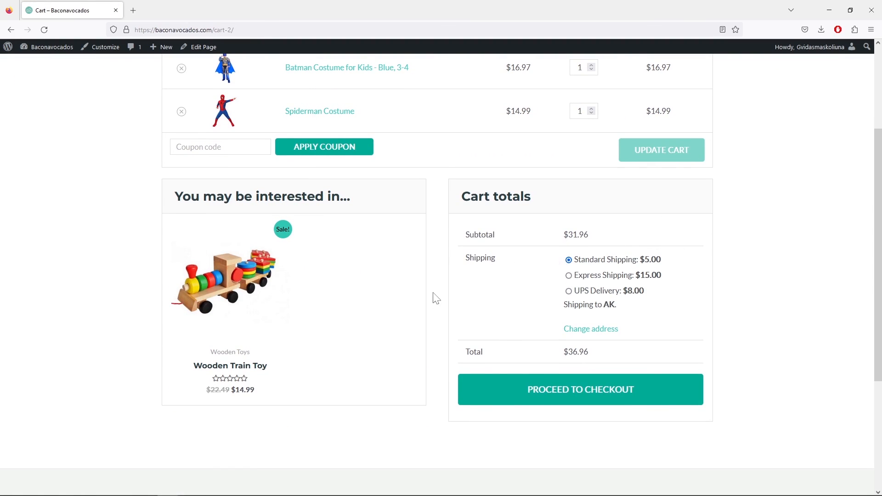
pyautogui.scroll(1, 437, 301)
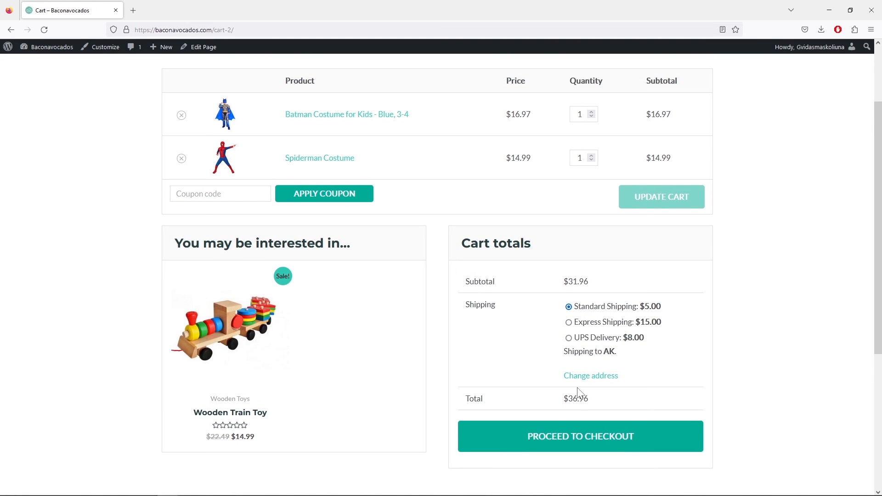
pyautogui.scroll(-1, 580, 394)
pyautogui.click(597, 394)
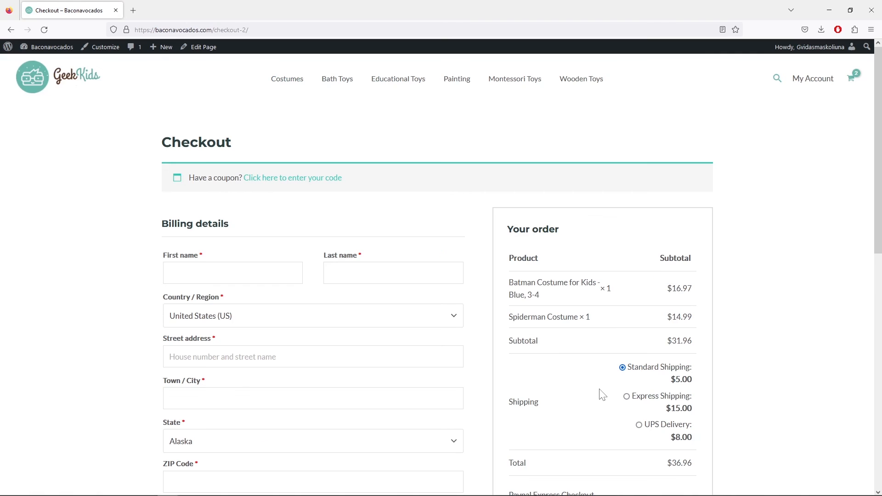
# Review the checkout page's billing form, order summary and PayPal payment section, and return to the store homepage.
pyautogui.scroll(-5, 602, 394)
pyautogui.scroll(-1, 601, 393)
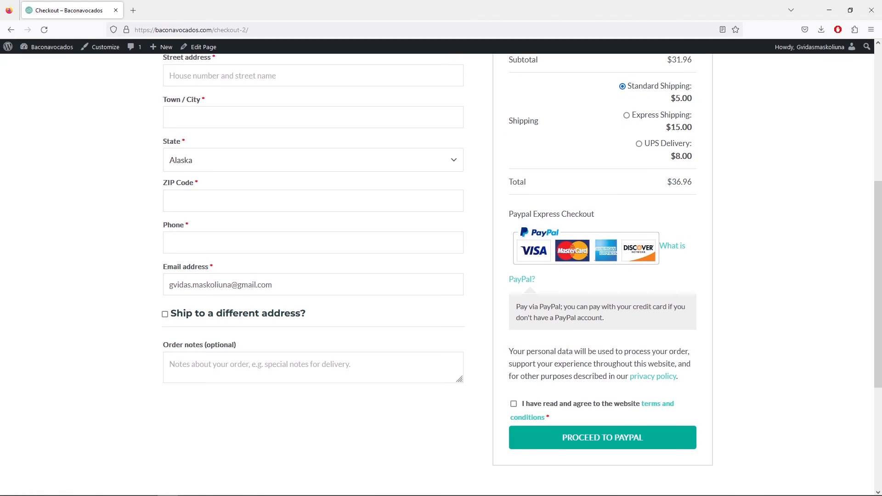
pyautogui.scroll(-4, 587, 363)
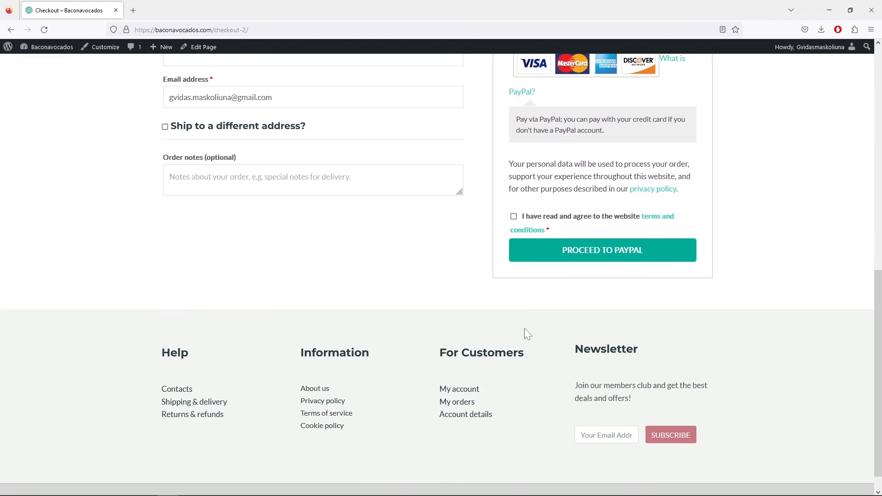
pyautogui.scroll(10, 489, 331)
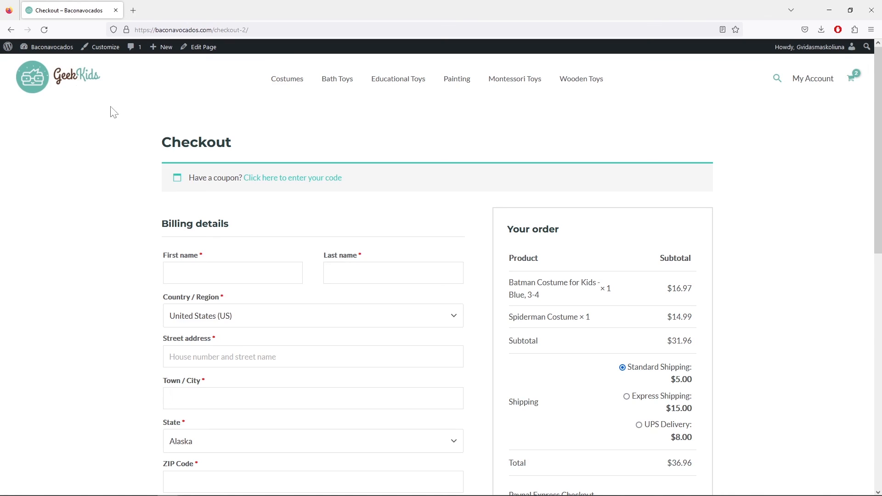
pyautogui.click(90, 85)
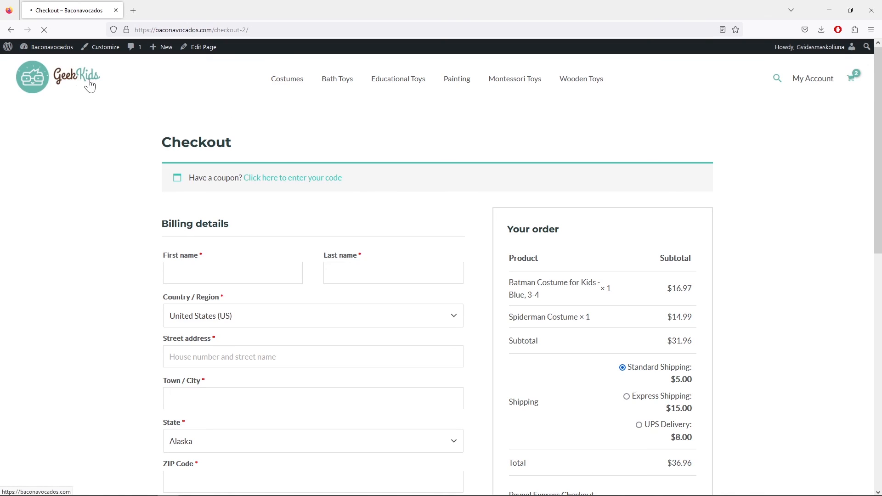